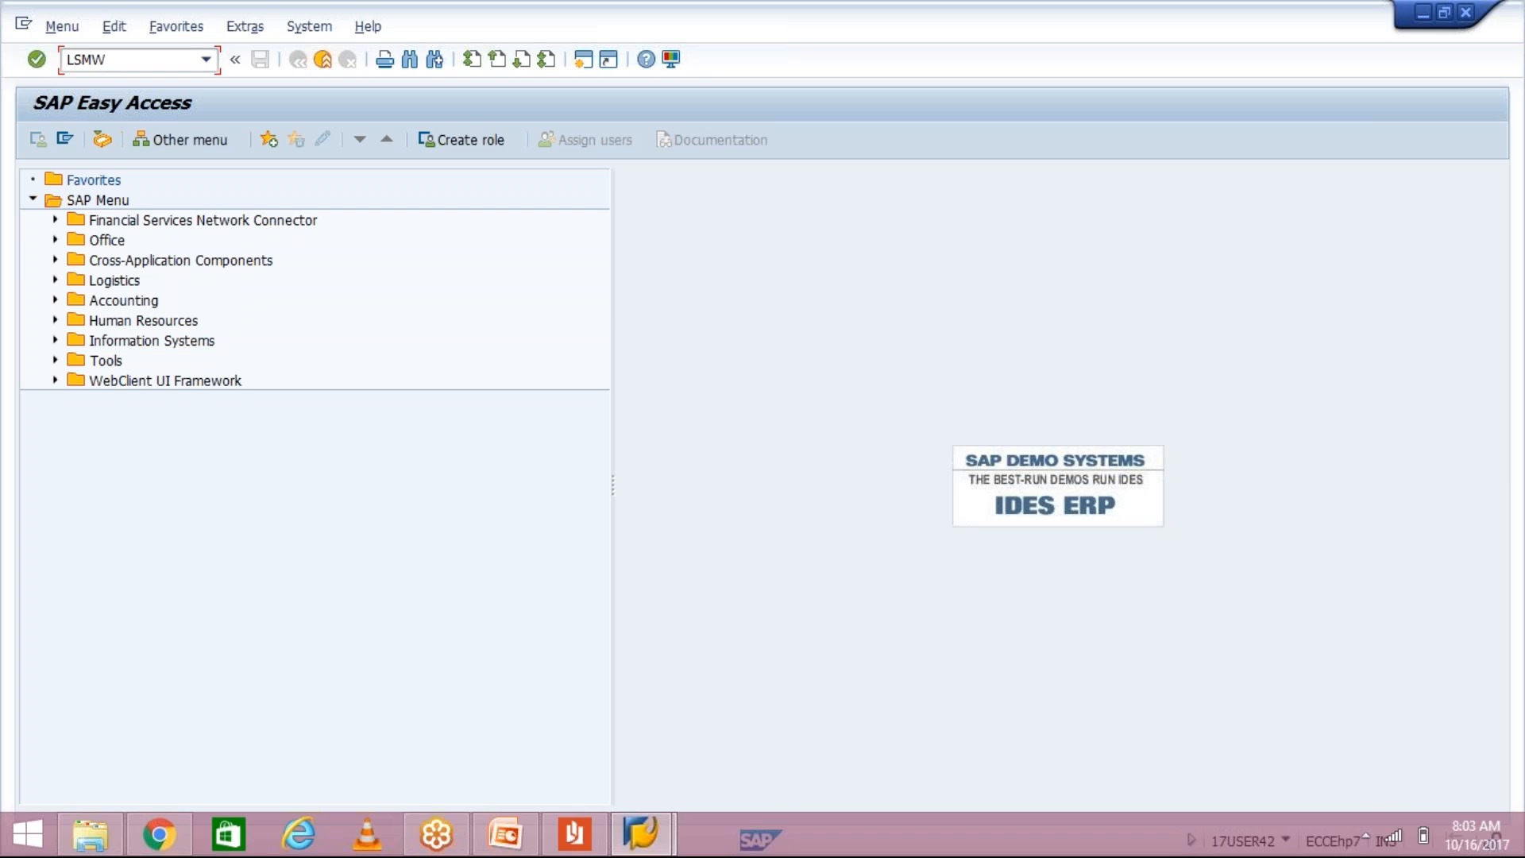
Step: Launch LSMW, dismiss its welcome message and enter project TTGRP
key("Return")
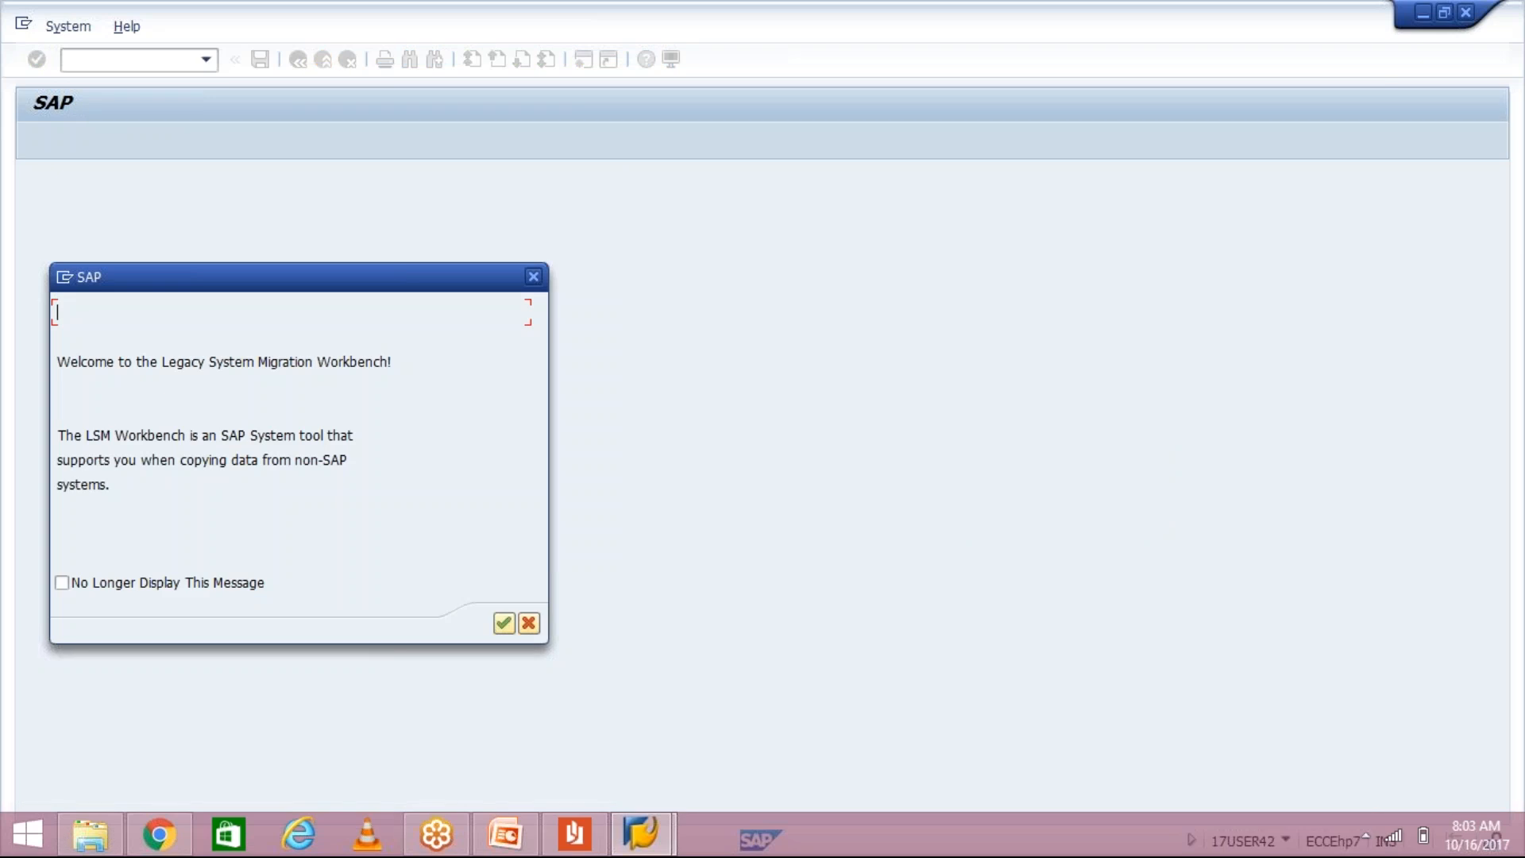
key("Return")
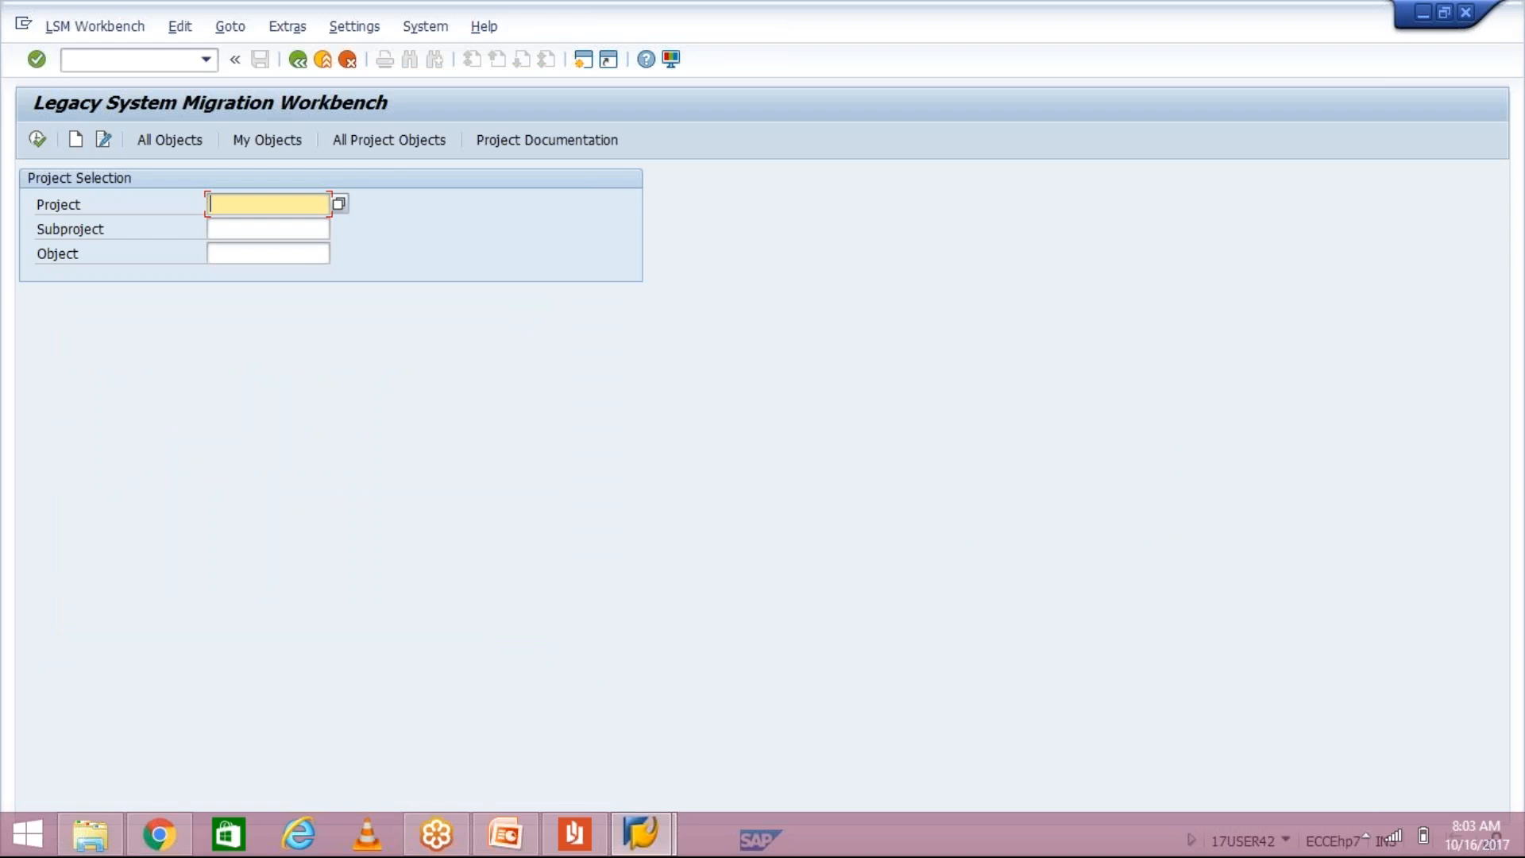
type("TTGRP")
Step: Enter subproject TATA MOTOR and object GL UPLOAD, then recheck all three values
left_click(283, 228)
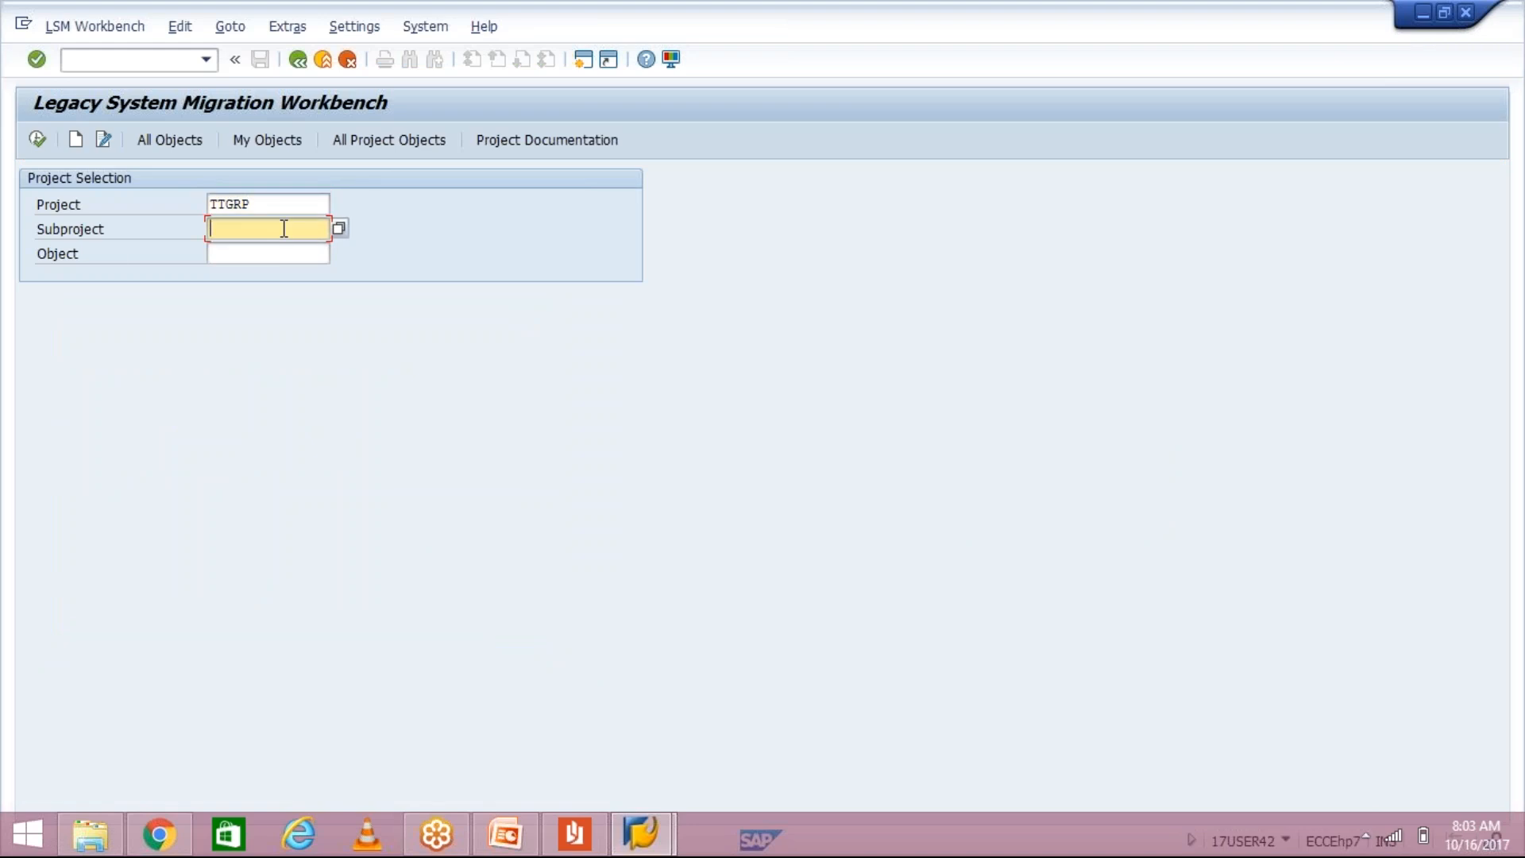
type("TM10")
key("BackSpace")
key("BackSpace")
key("BackSpace")
type("TATA MOTOR")
key("Tab")
type("GL UPLOAD")
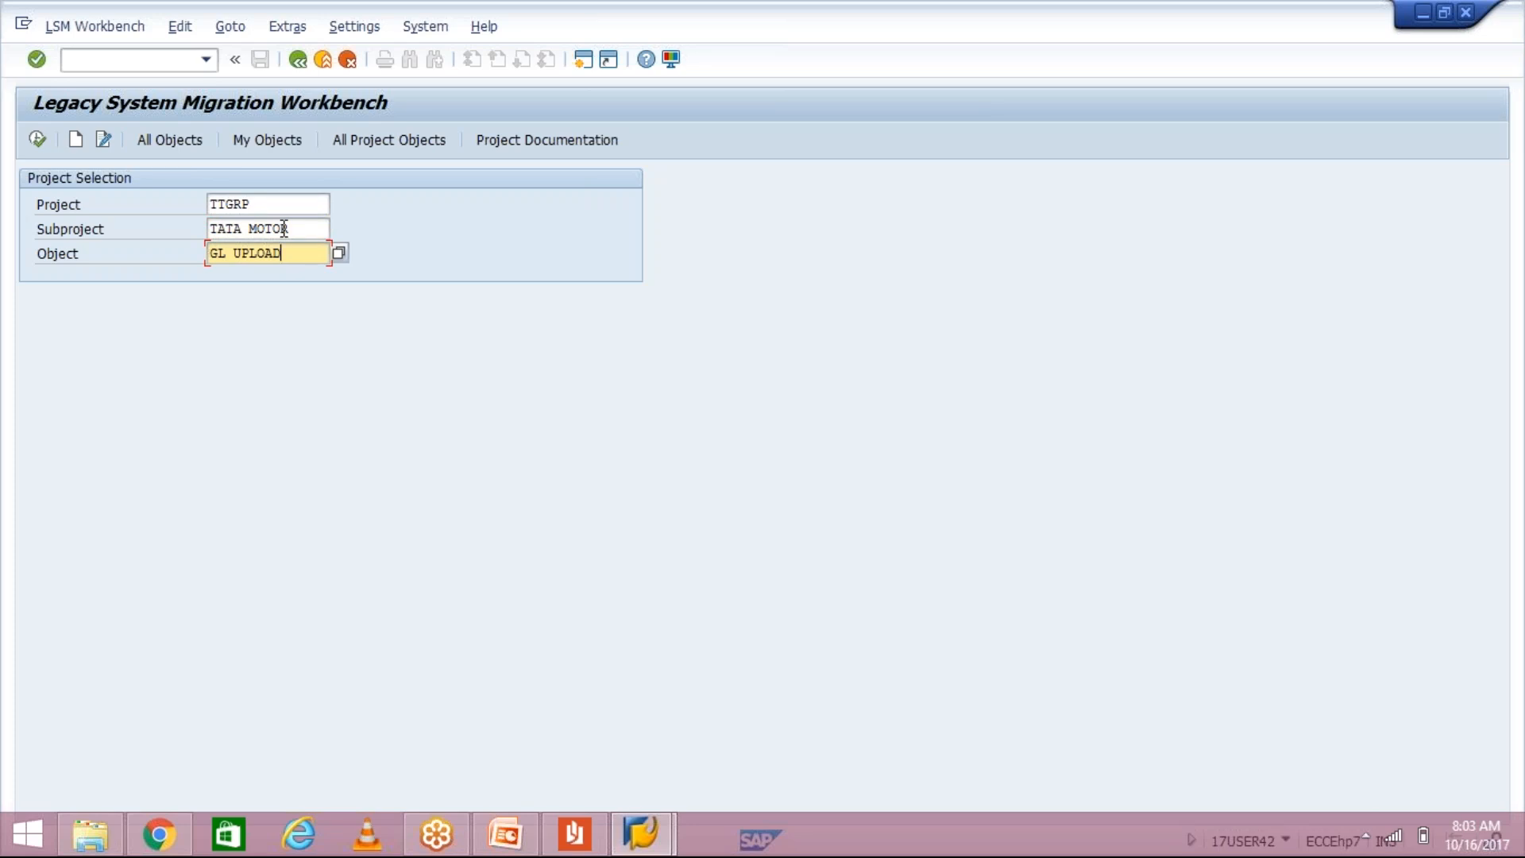
left_click(281, 205)
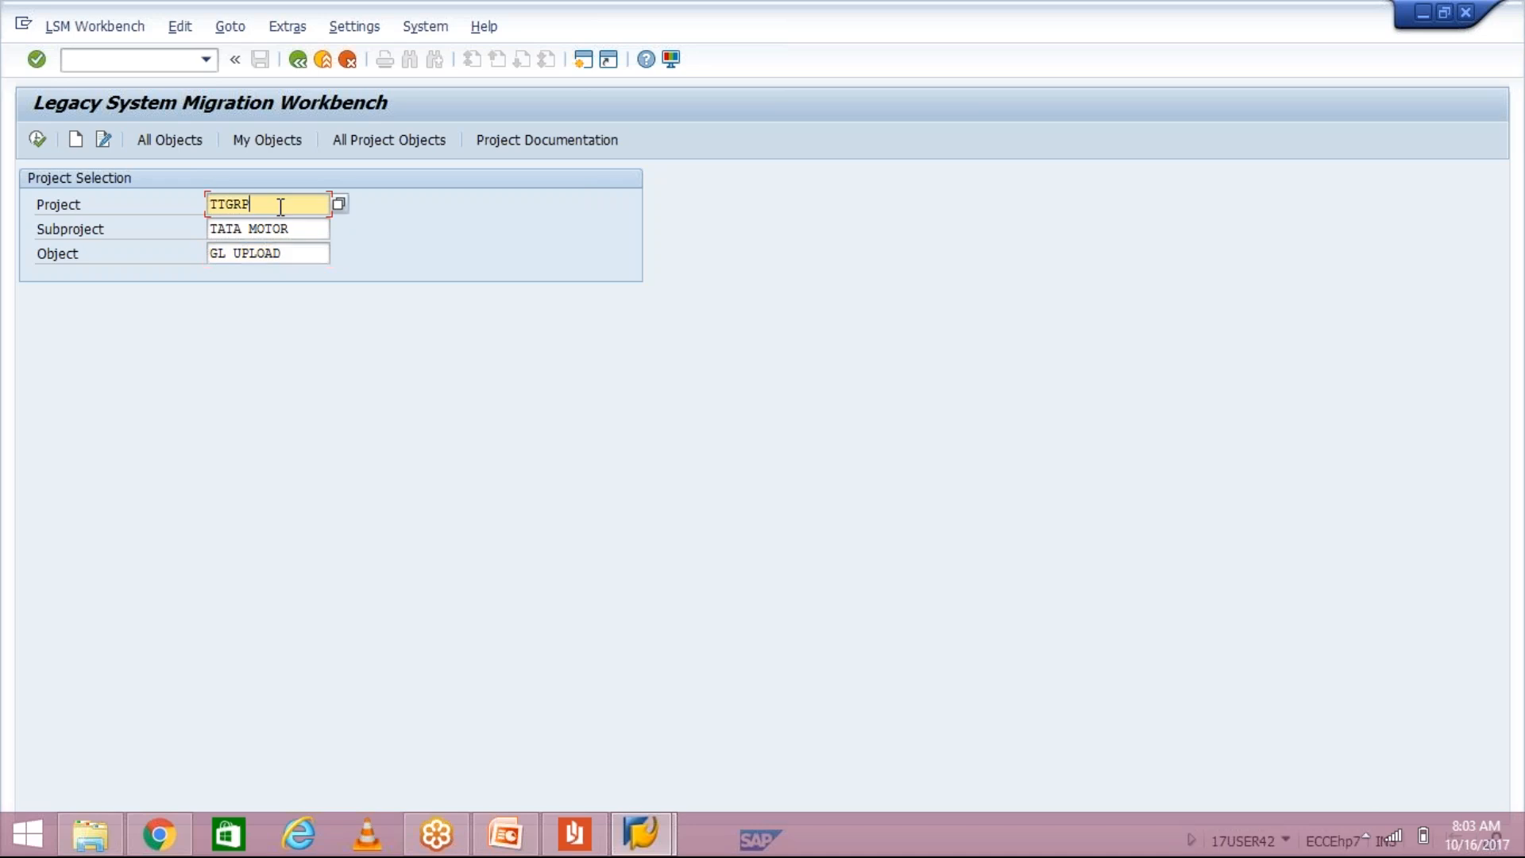
left_click(310, 228)
left_click(305, 262)
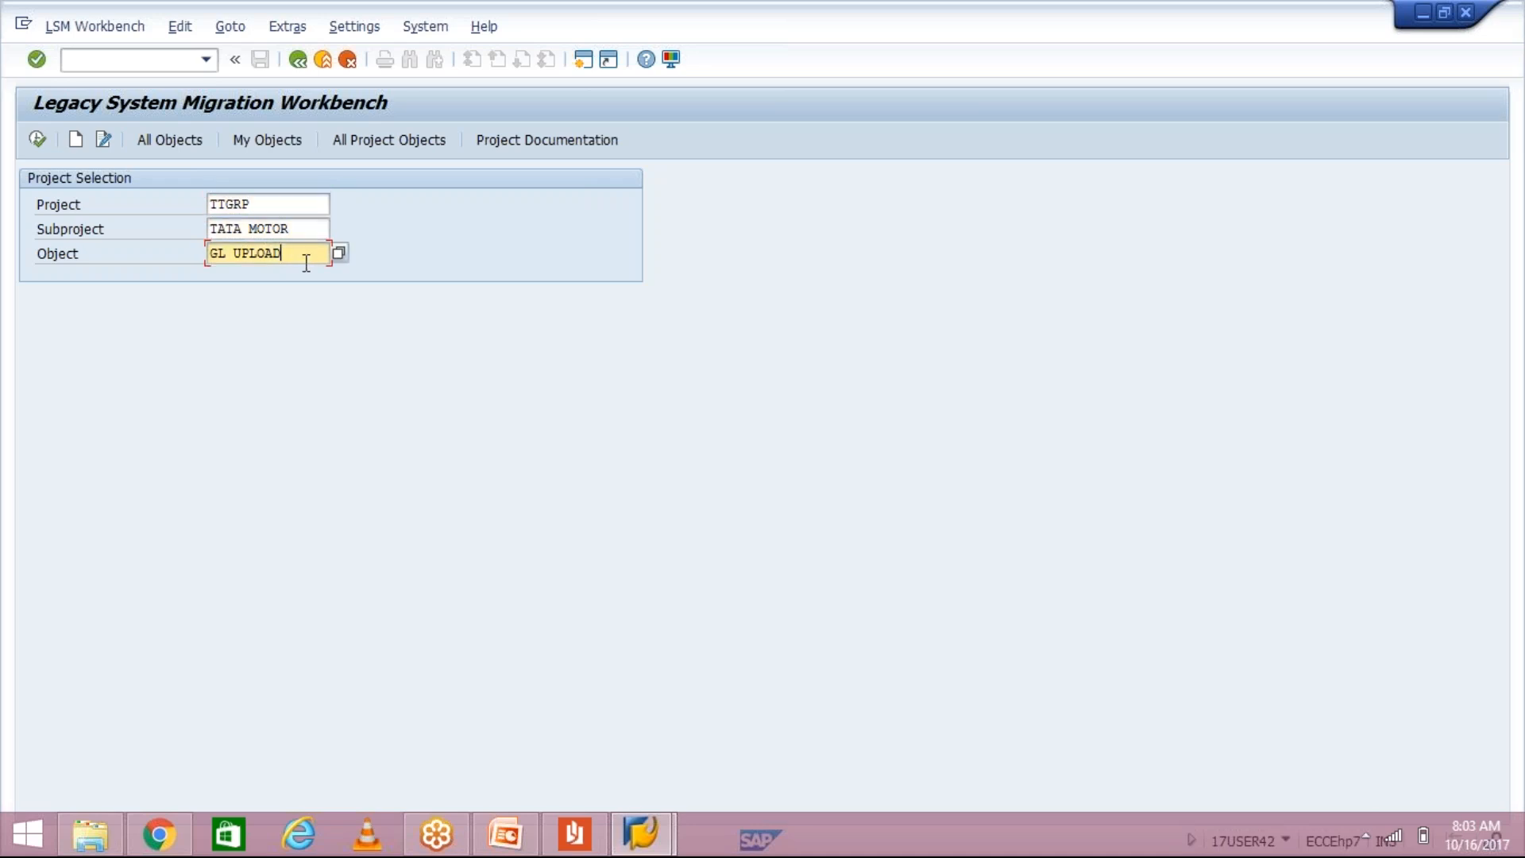
key("Return")
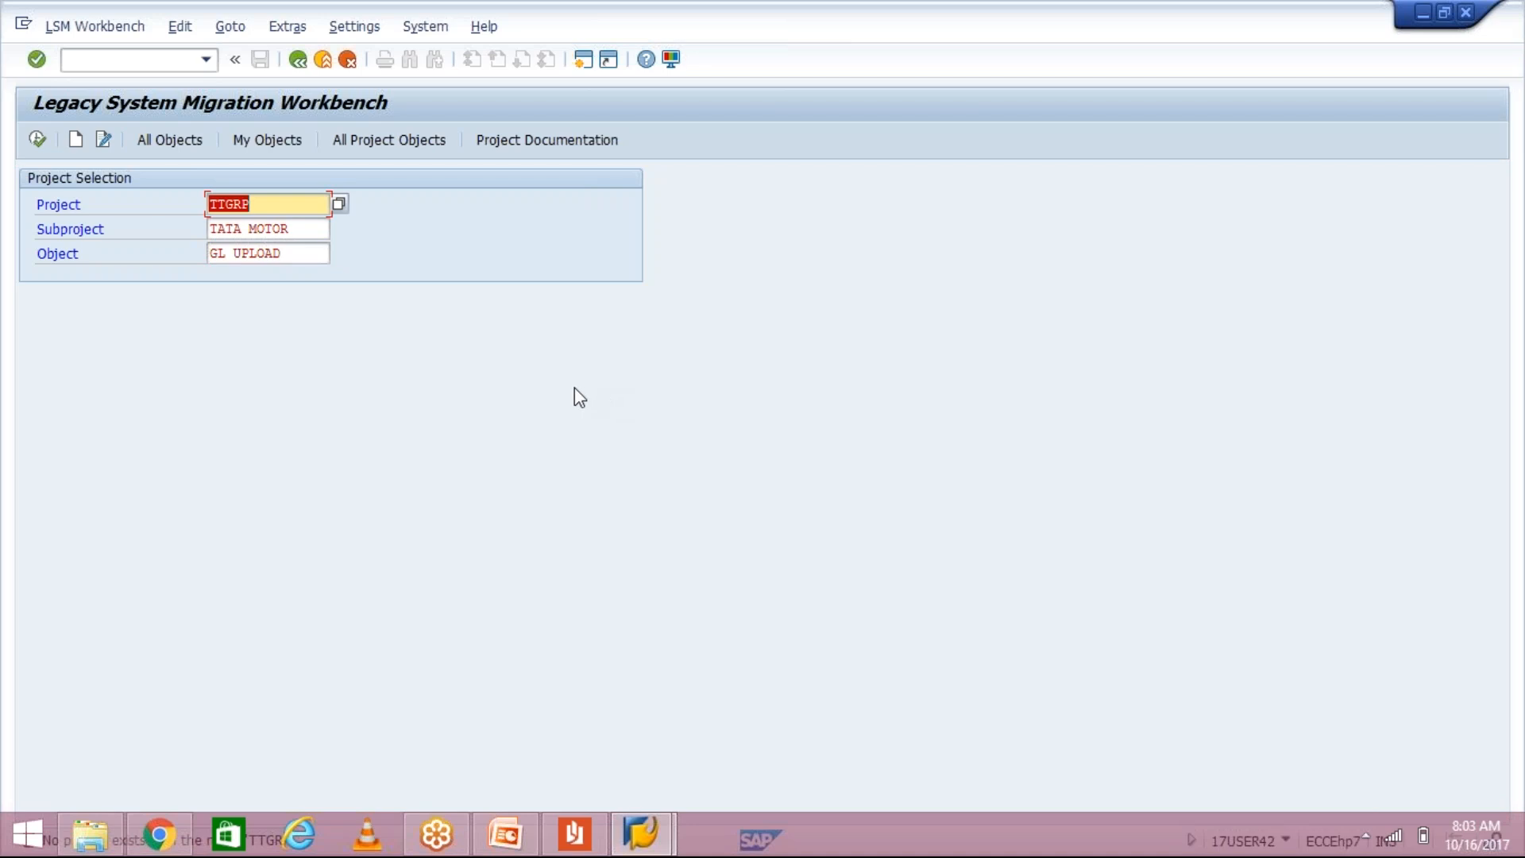
left_click(280, 28)
left_click(362, 26)
mouse_move(231, 28)
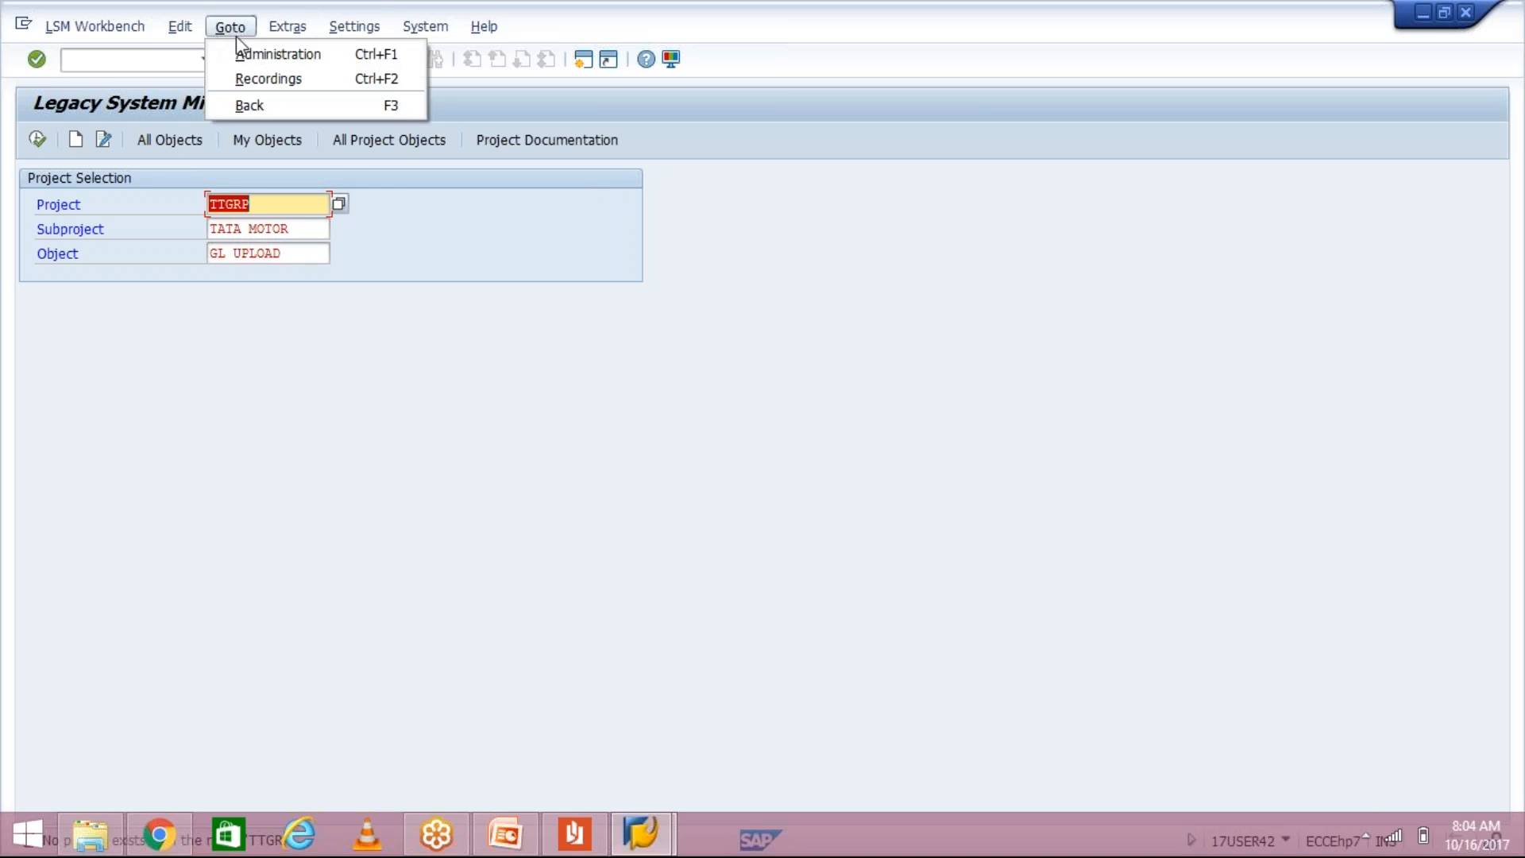
left_click(278, 80)
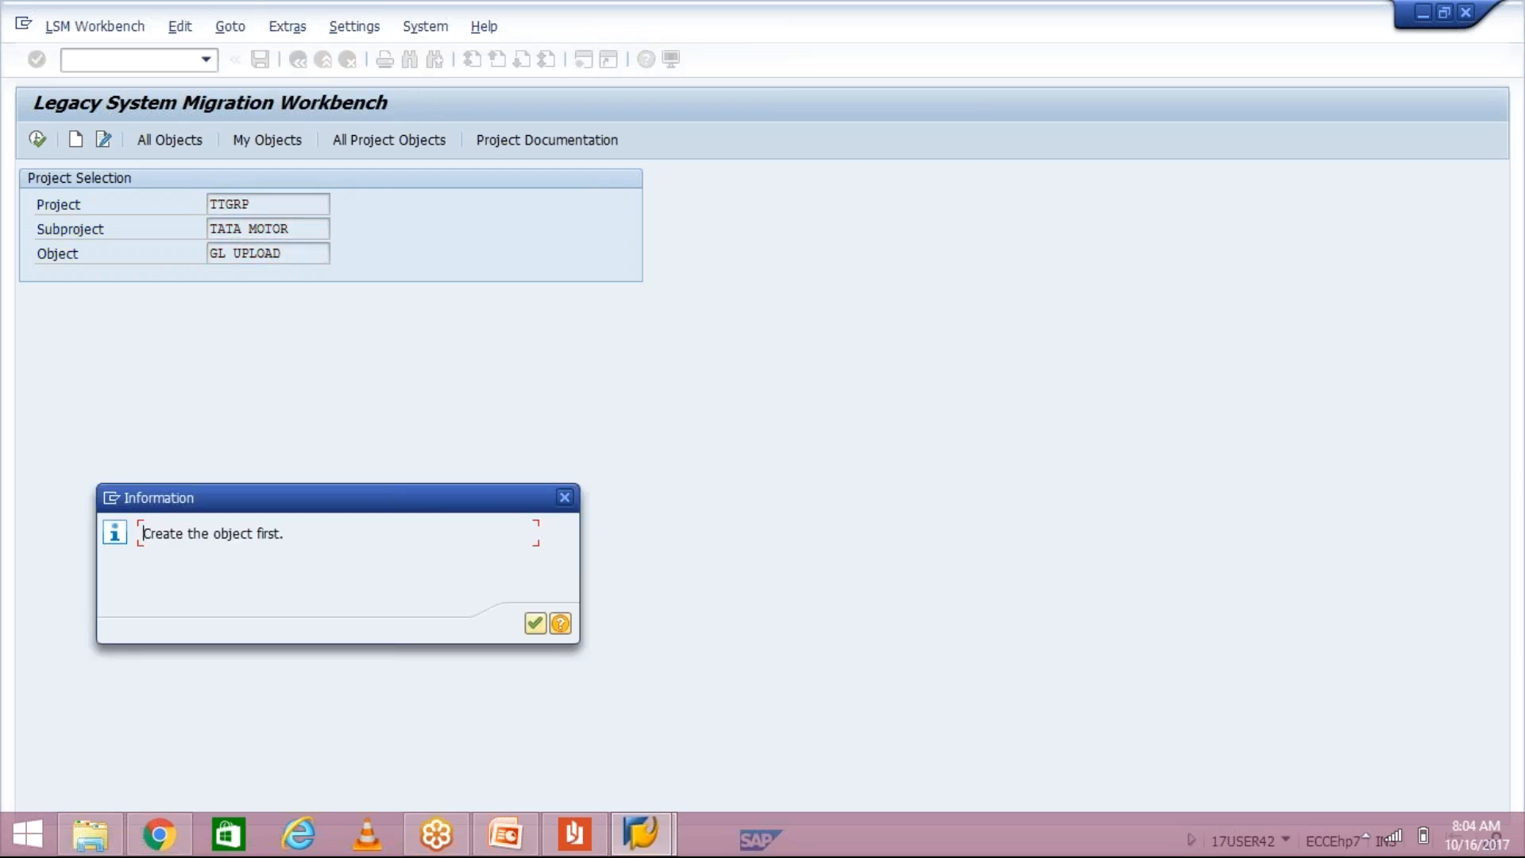
key("Return")
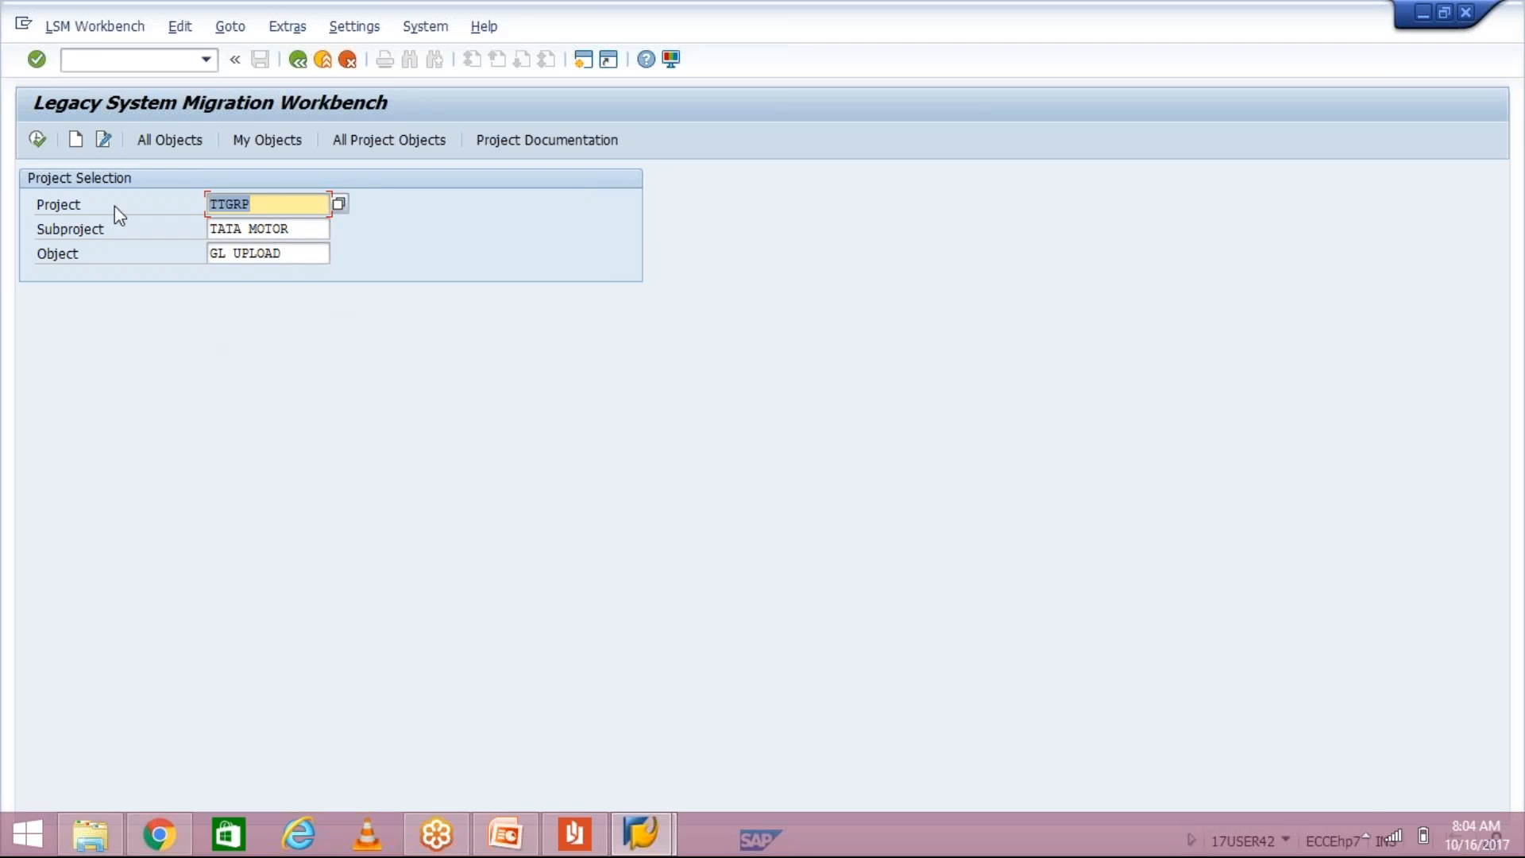
left_click(77, 143)
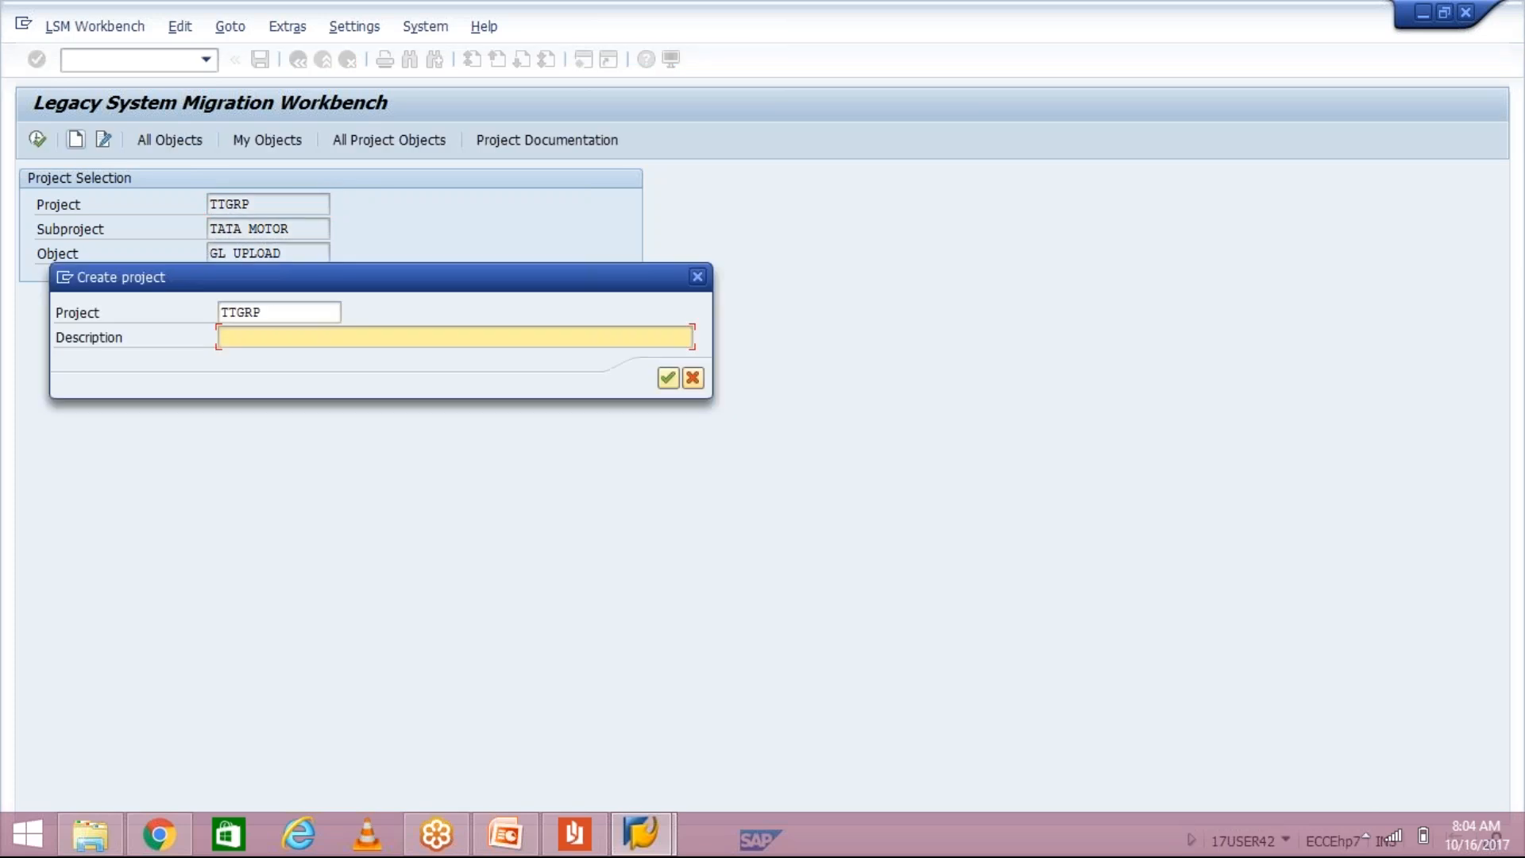
Step: Create project TTGRP with the description TATA GROUP
left_click_drag(278, 311, 198, 306)
left_click(256, 338)
type("TATA GROUP")
left_click(670, 386)
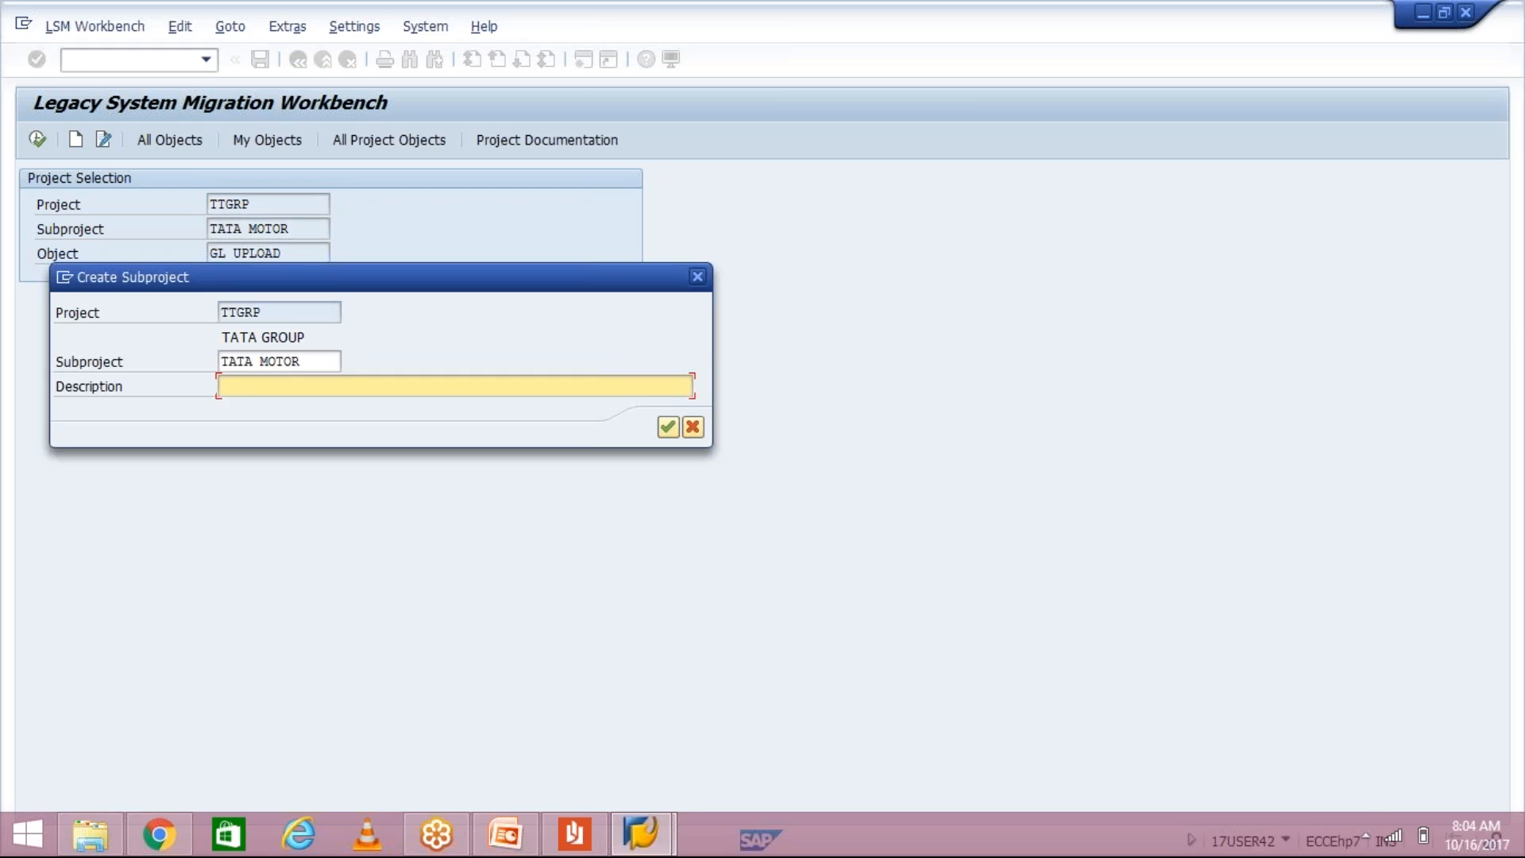
Step: Create subproject TATAMOTOR with the description TATA MOTOR
left_click(309, 362)
key("ctrl+c")
left_click(287, 388)
key("ctrl+v")
left_click(257, 362)
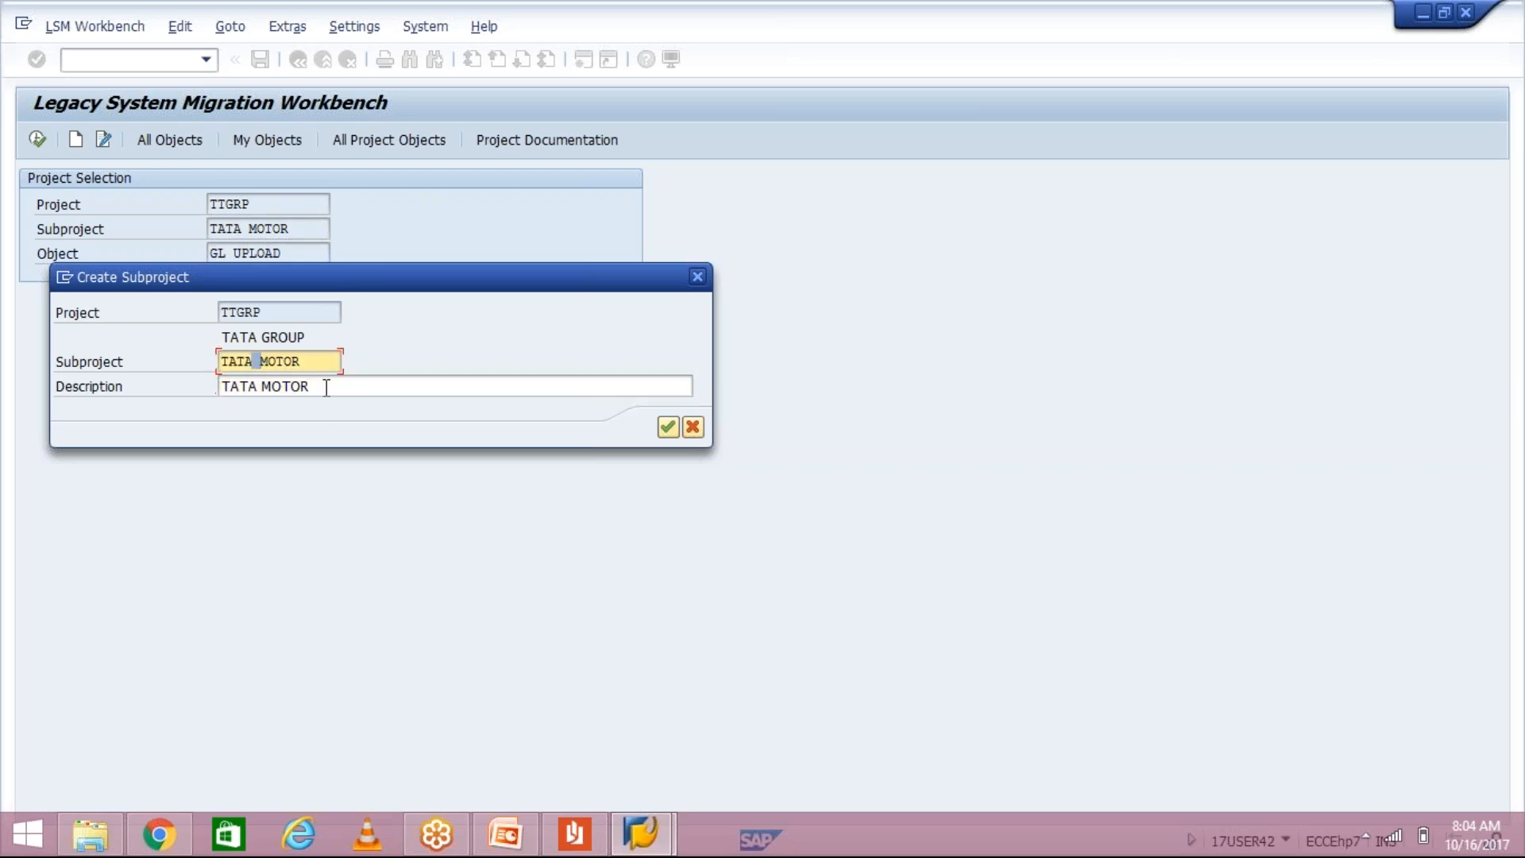
key("Right")
key("BackSpace")
key("Return")
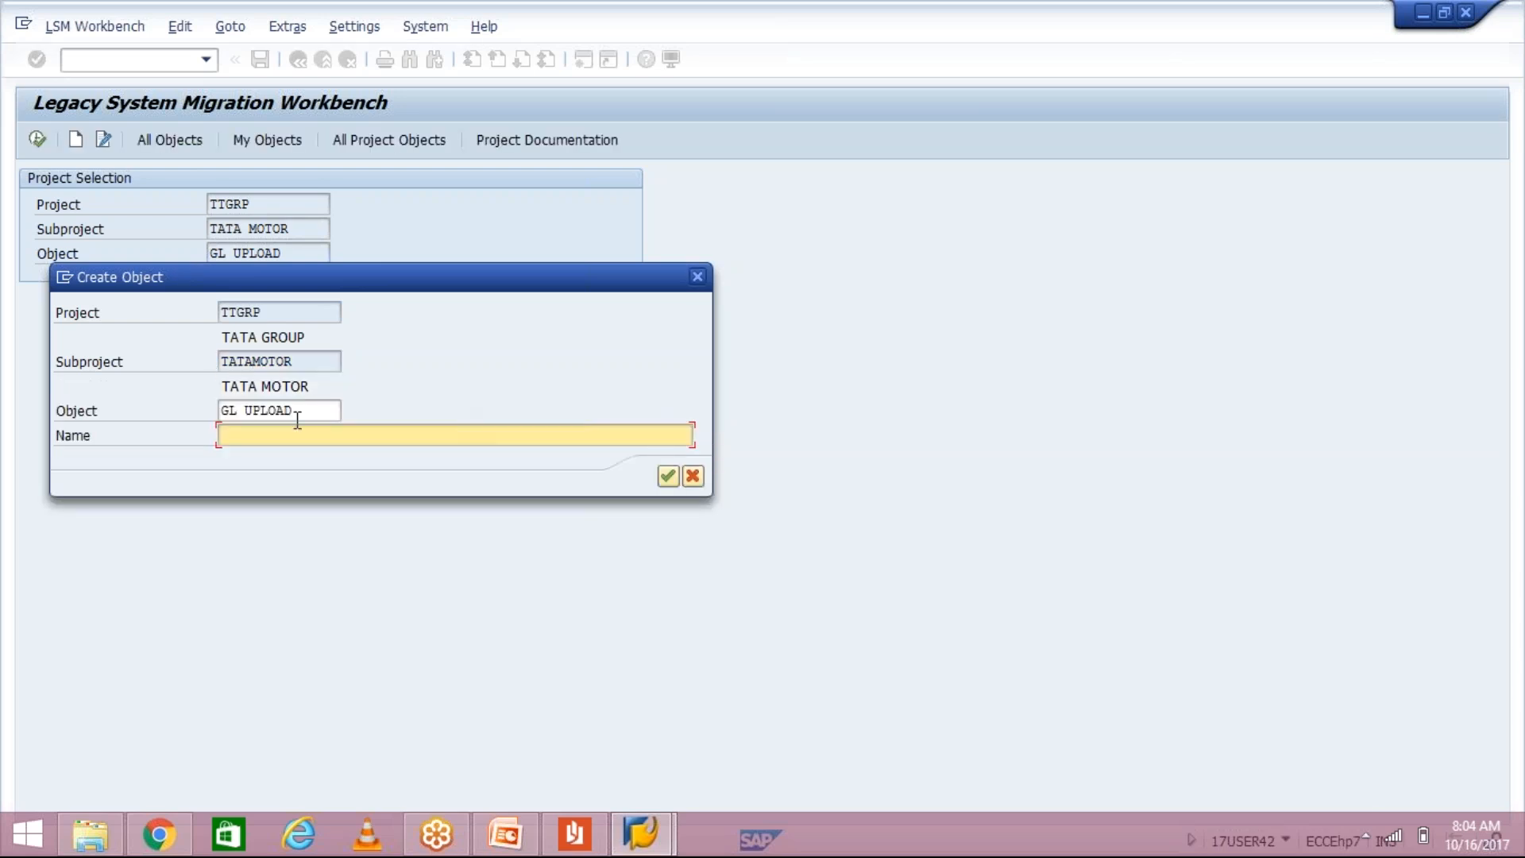
Step: Create object GL UPLOAD named GL UPLOAD
left_click_drag(291, 408, 184, 419)
key("Left")
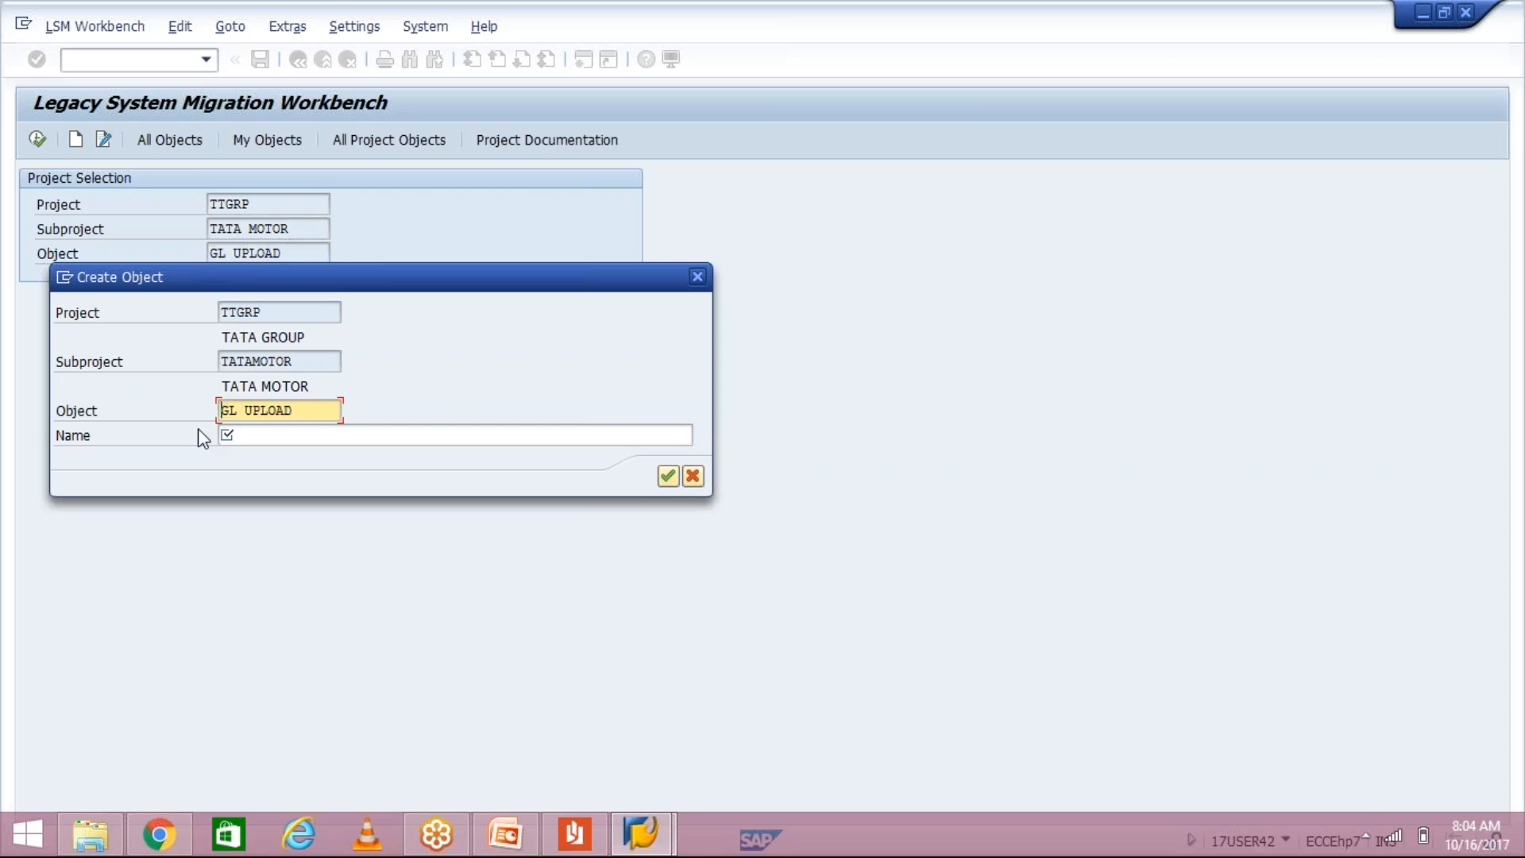
left_click(249, 429)
key("ctrl+v")
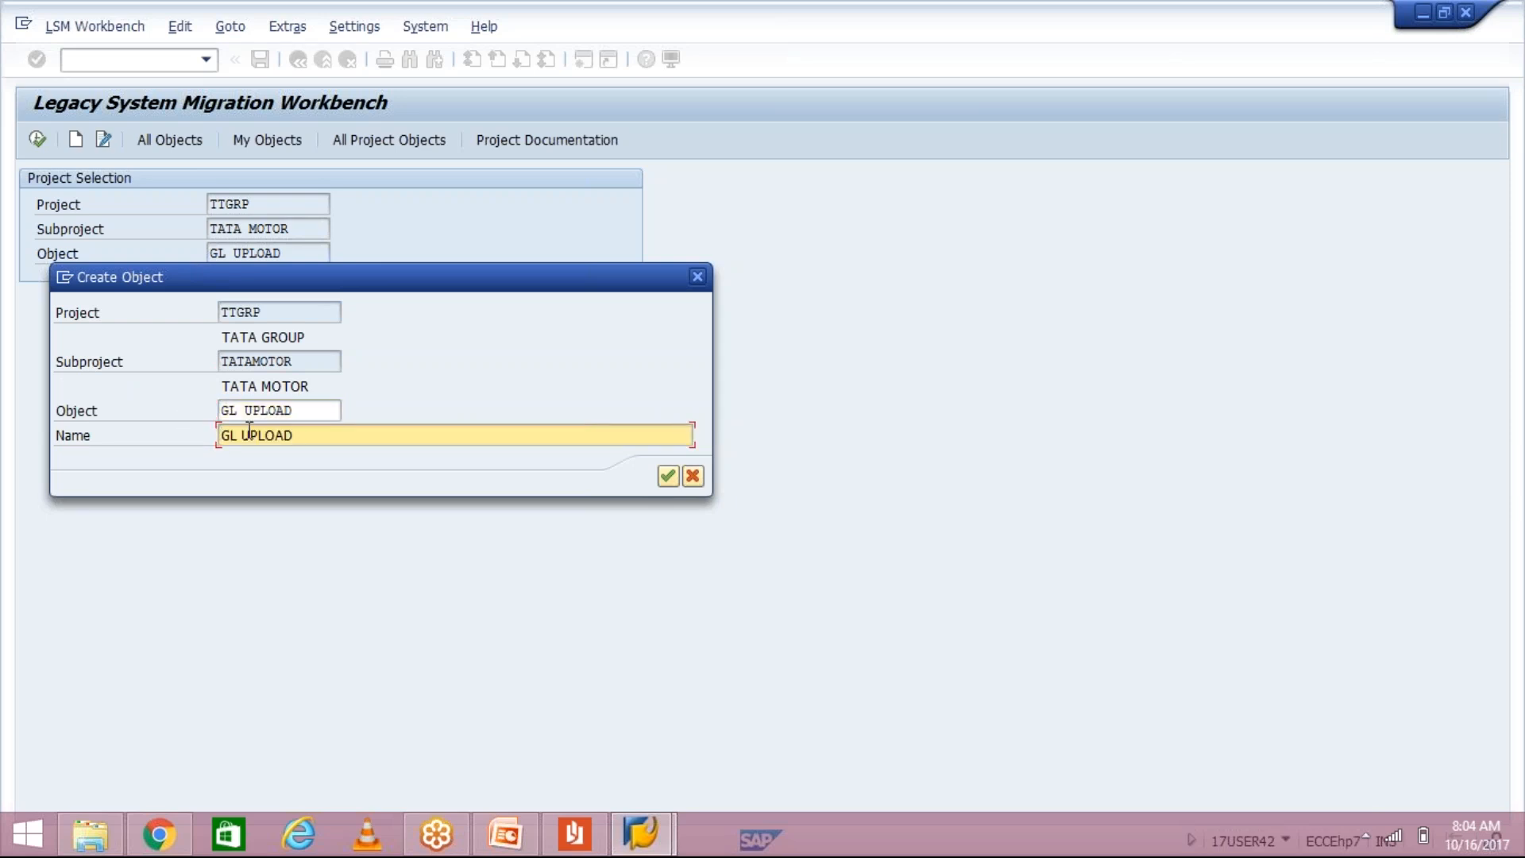
key("Return")
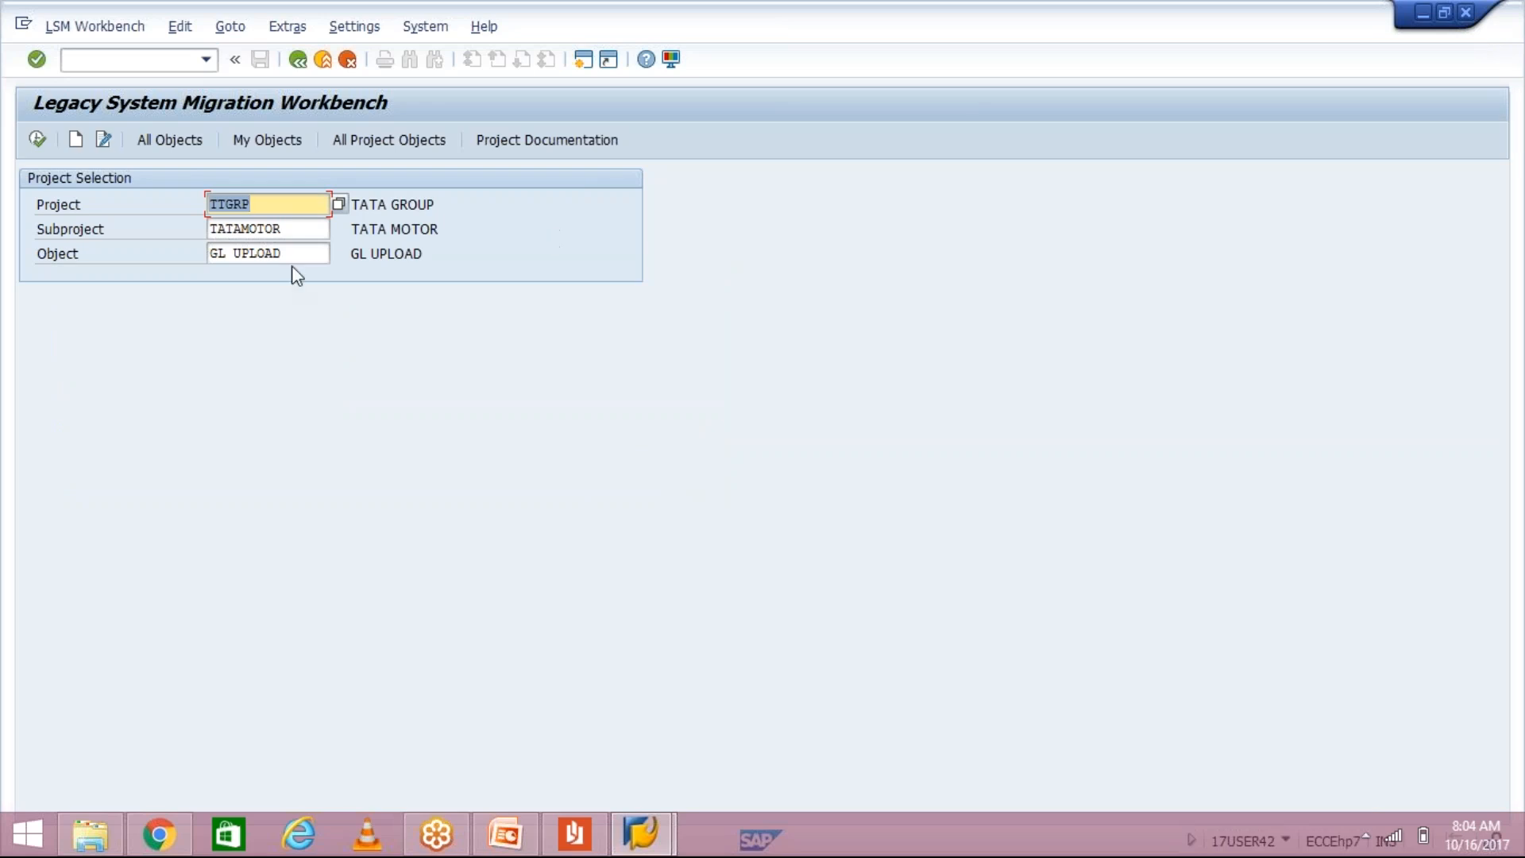
Step: Show project TTGRP's recordings overview via Goto > Recordings and start a second SAP session
left_click(230, 29)
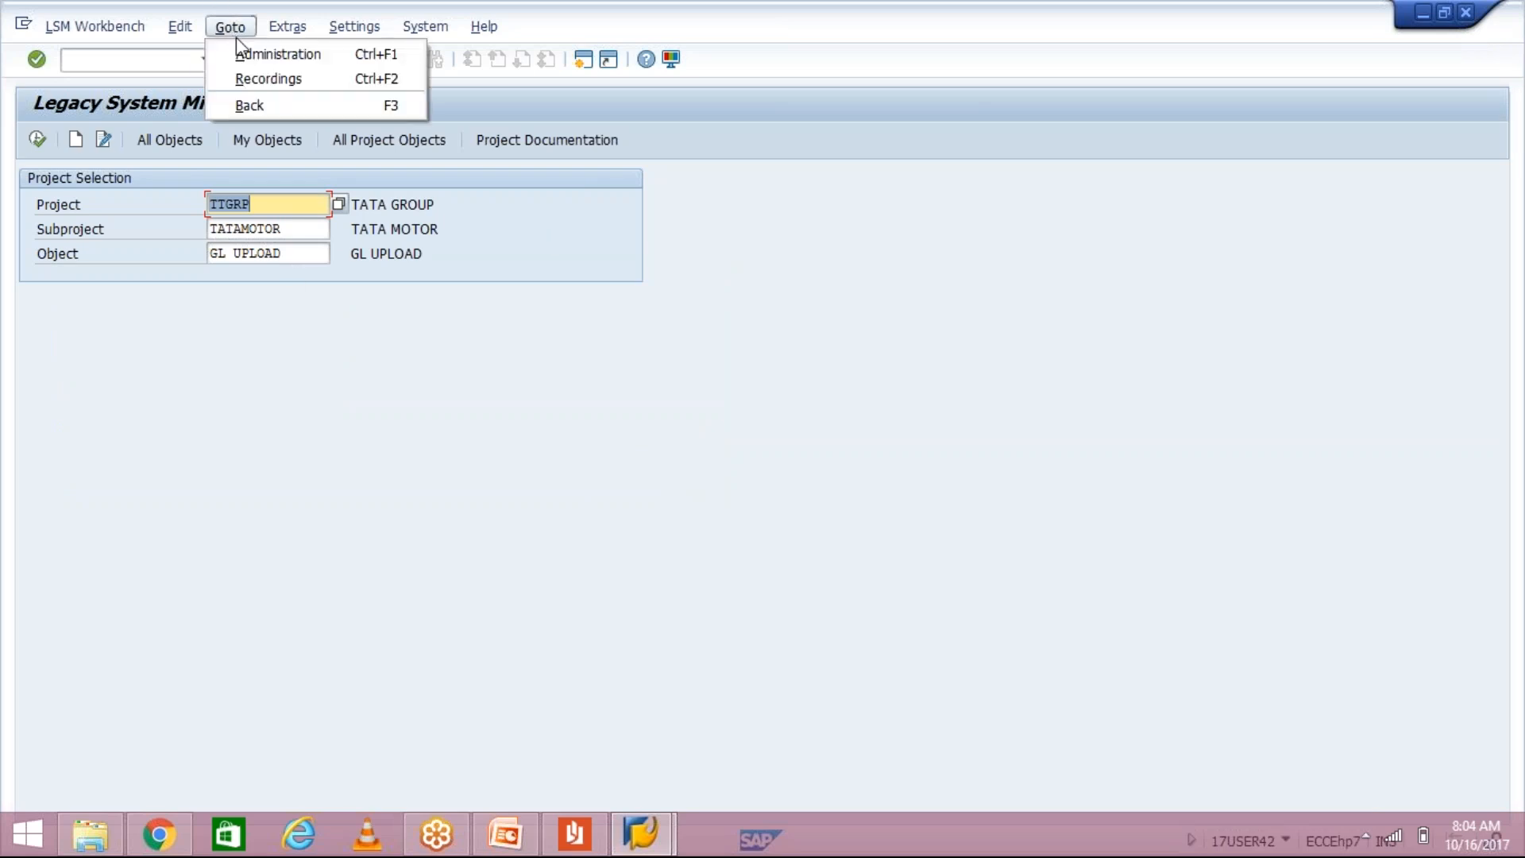
left_click(252, 79)
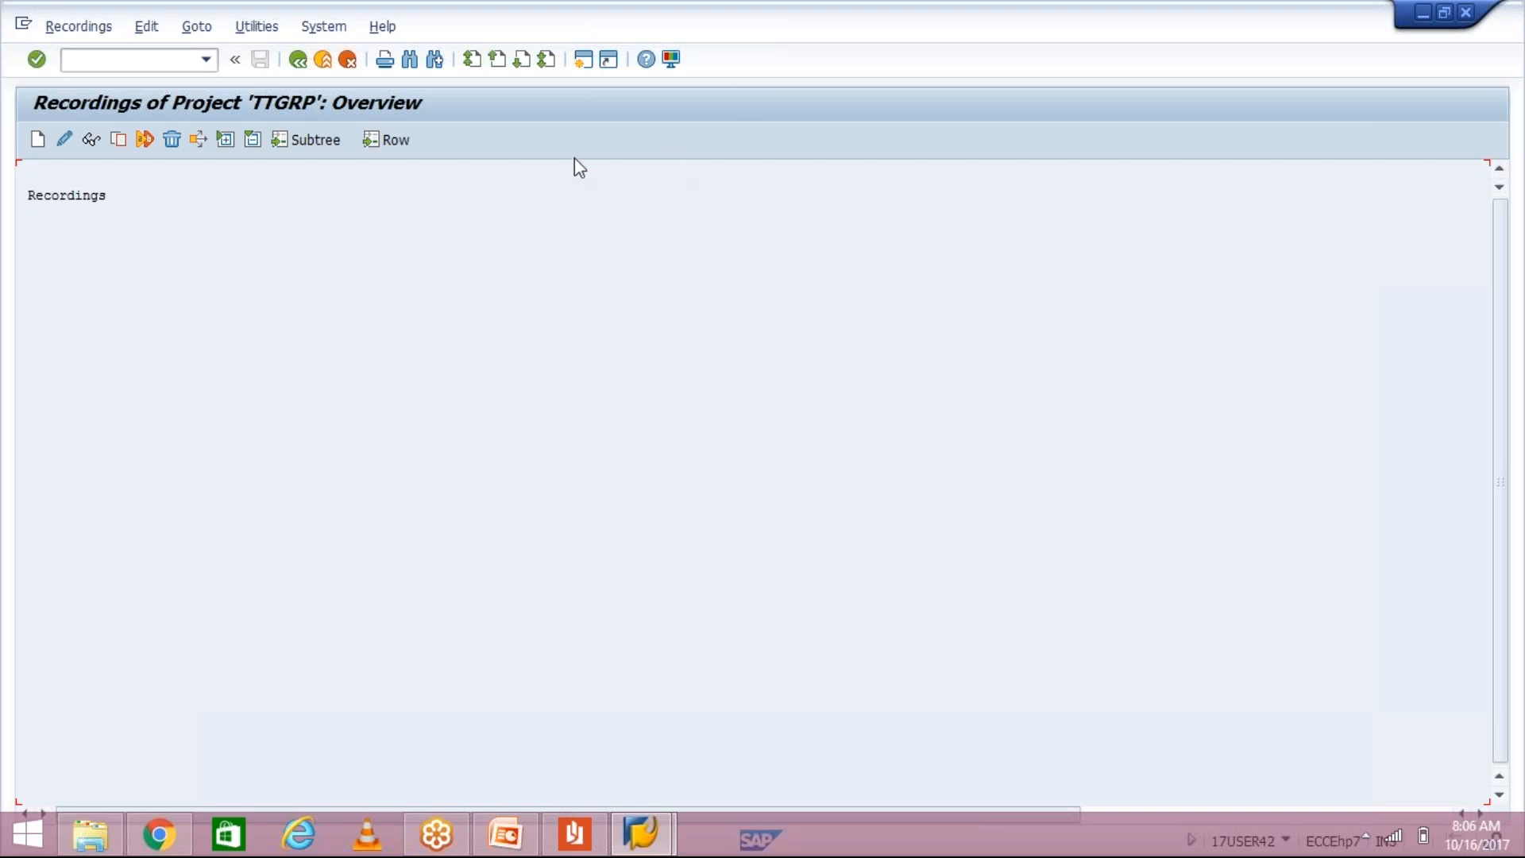
left_click(585, 64)
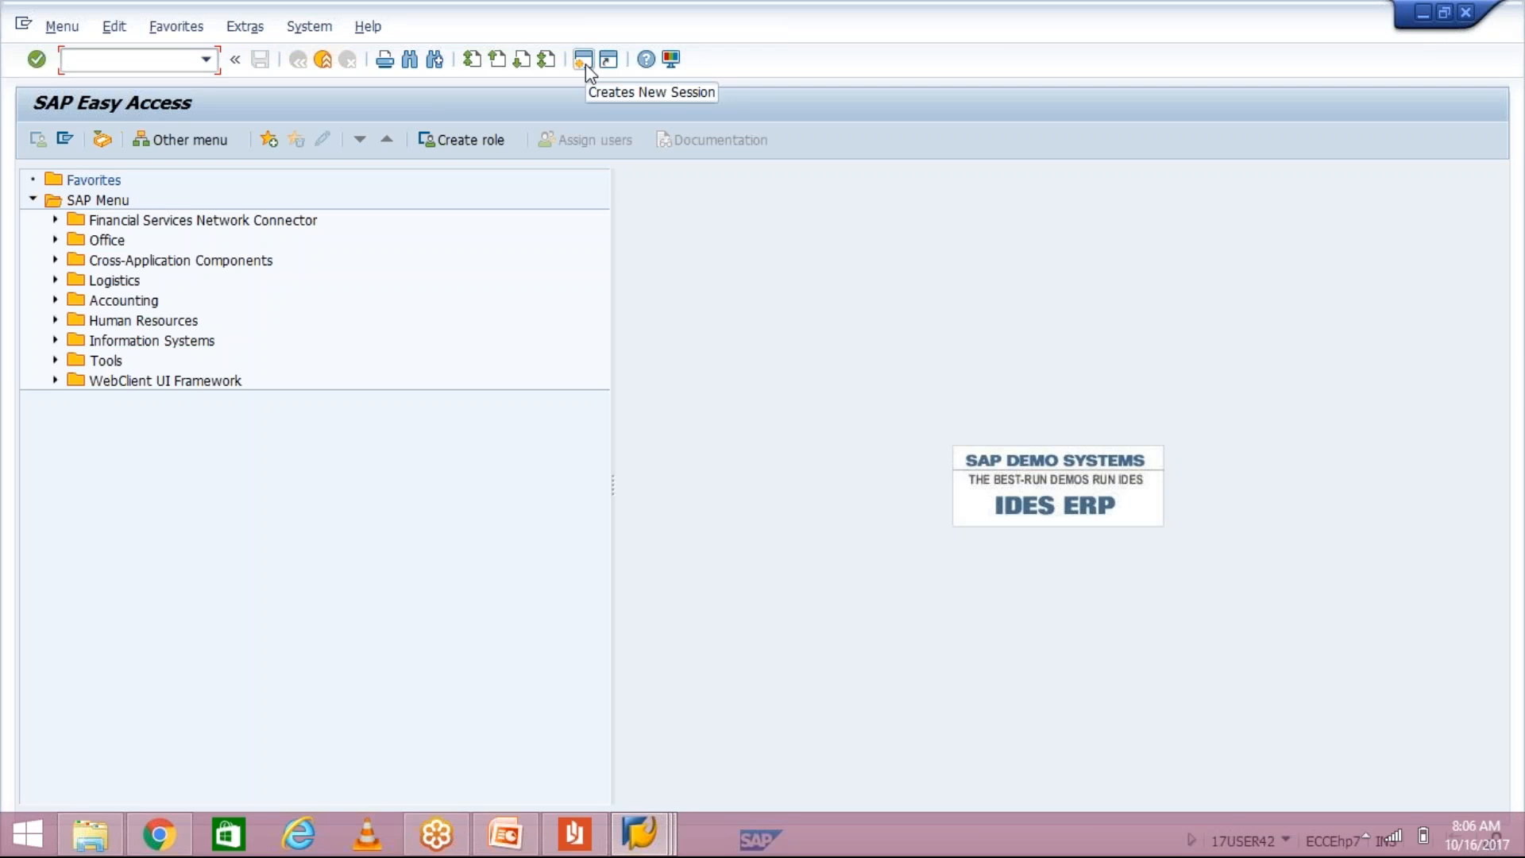
Step: Run FB00 and leave its start-activity and tab-navigation settings unchanged
type("FB00")
key("Return")
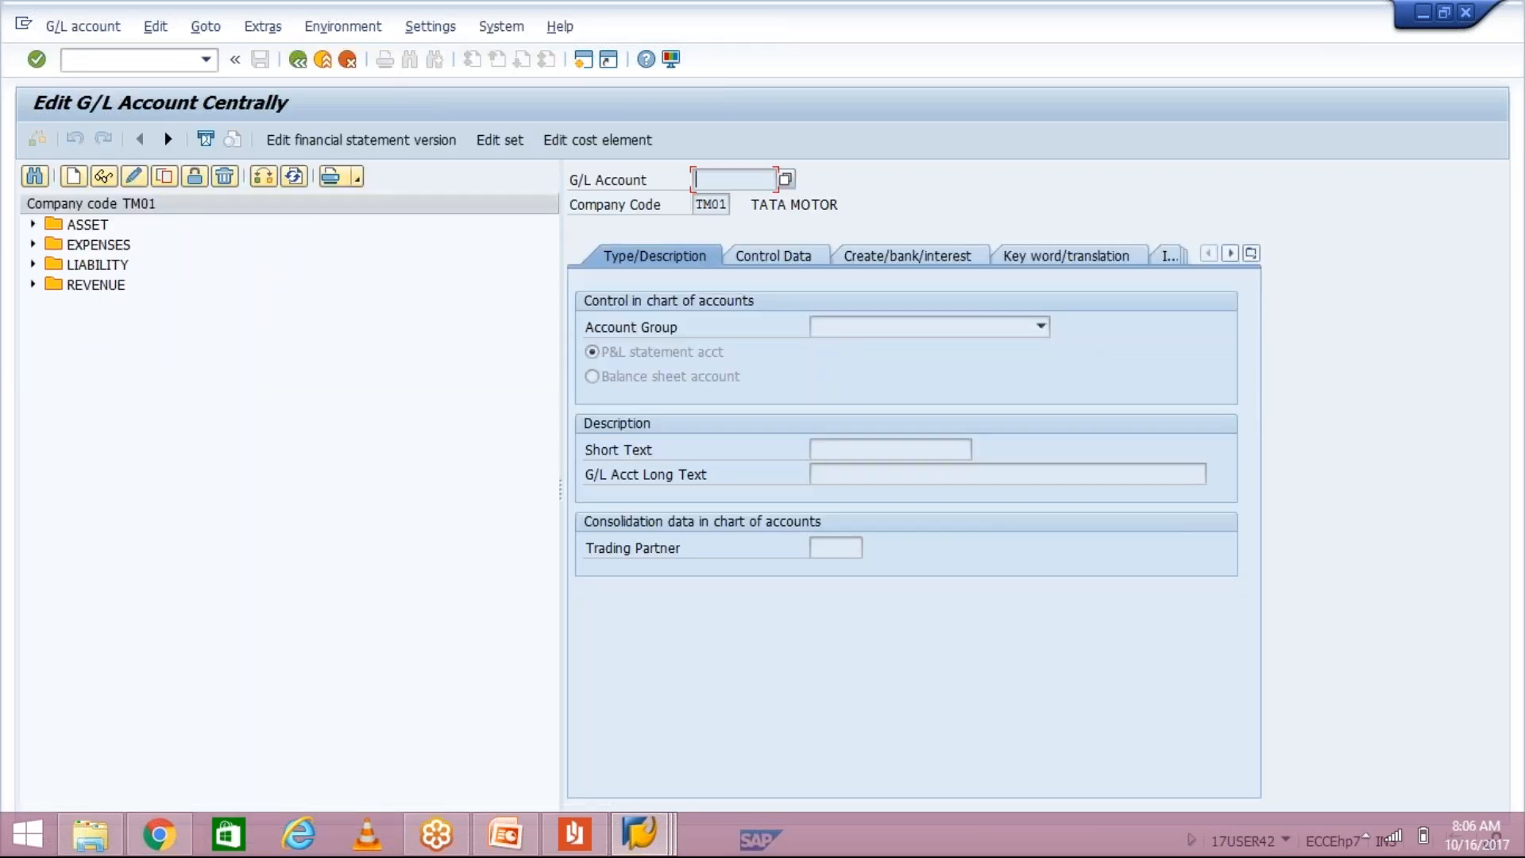
left_click(429, 27)
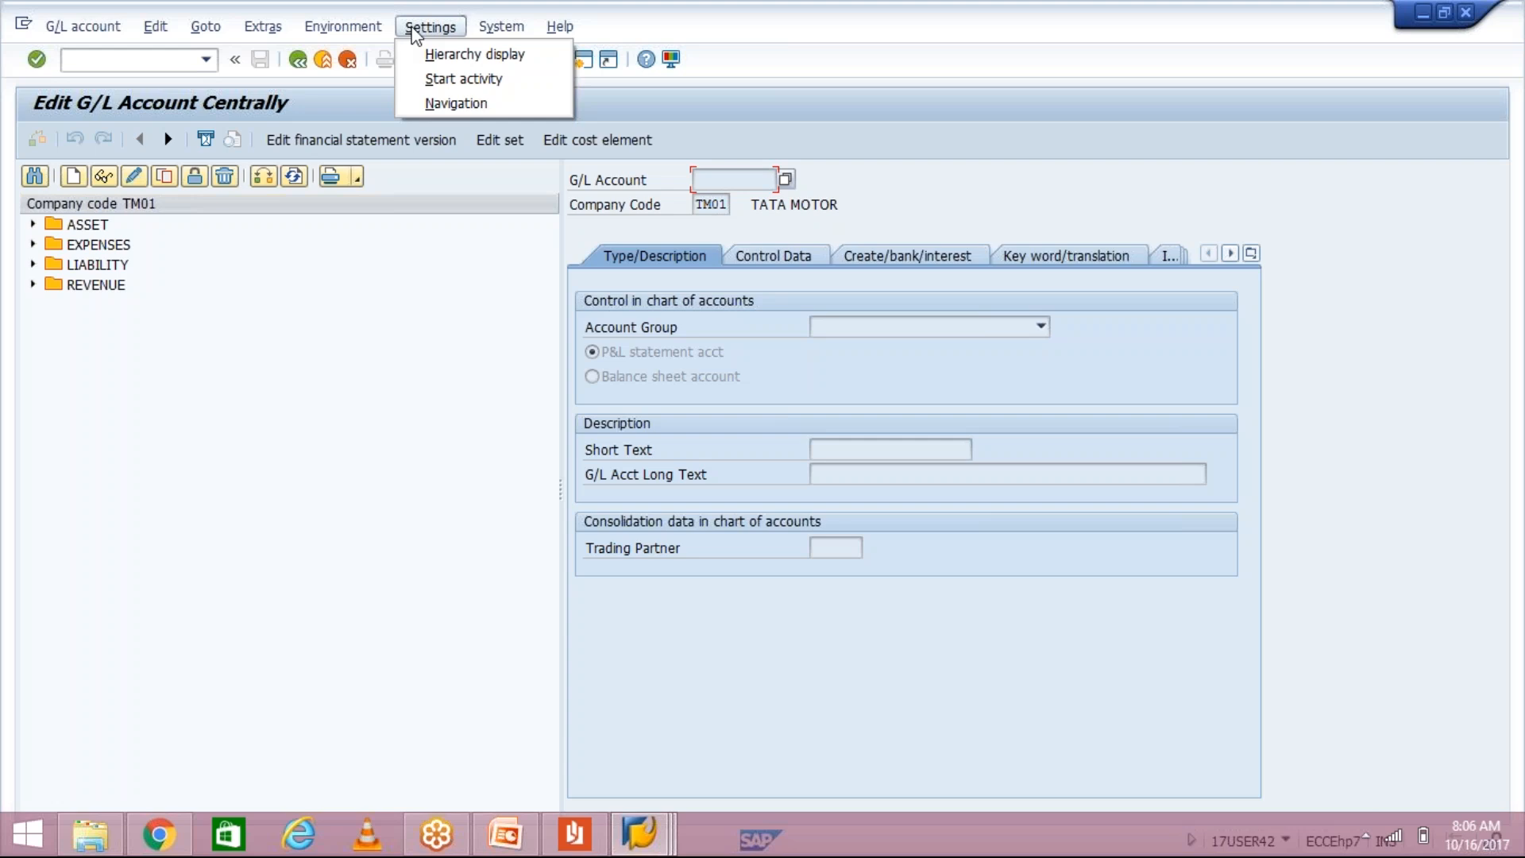
left_click(435, 75)
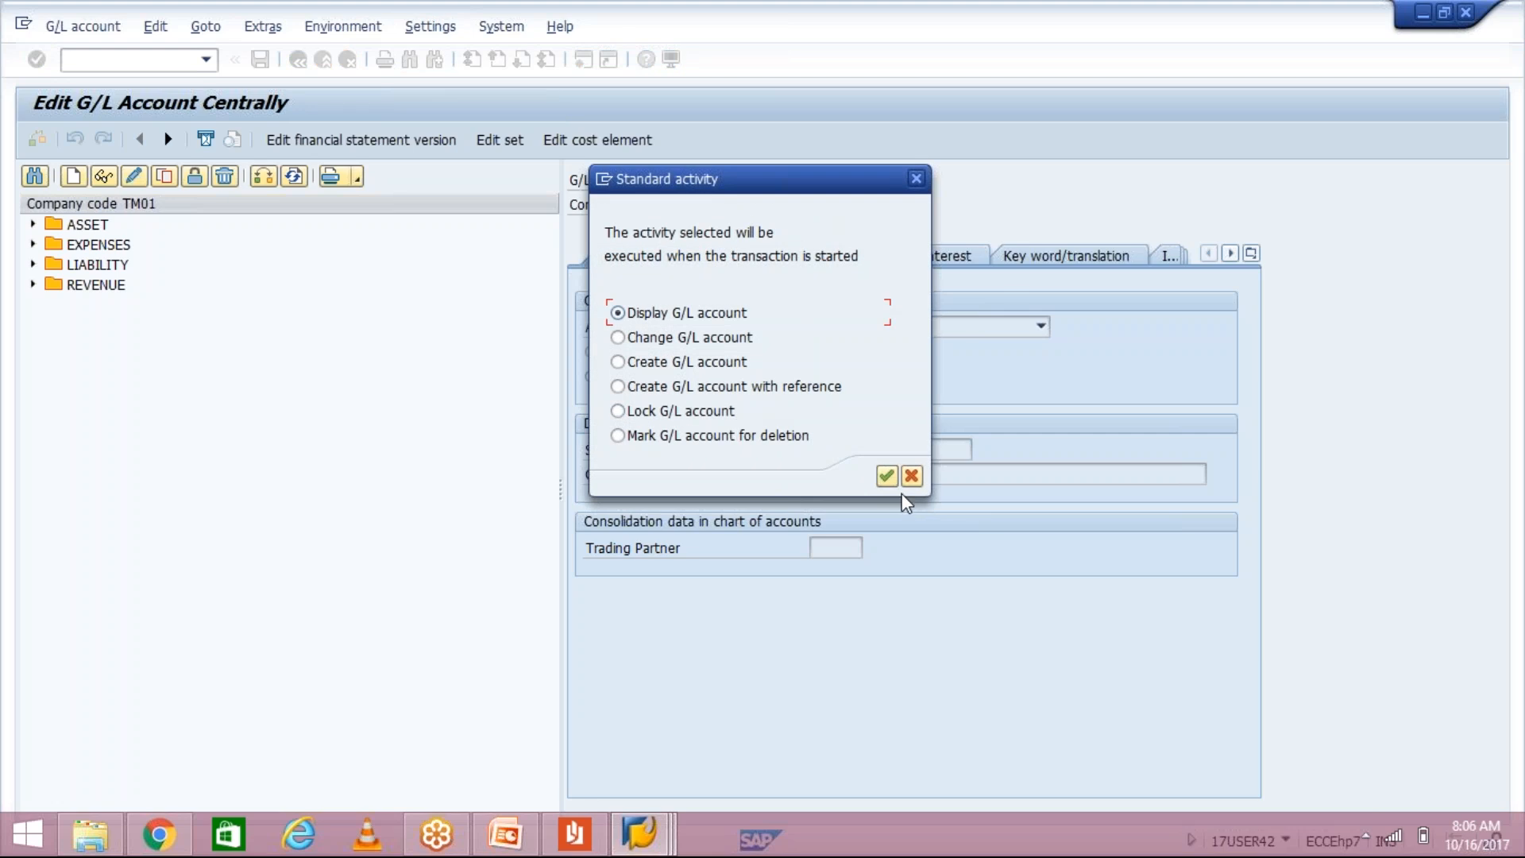
left_click(912, 479)
left_click(430, 26)
left_click(433, 104)
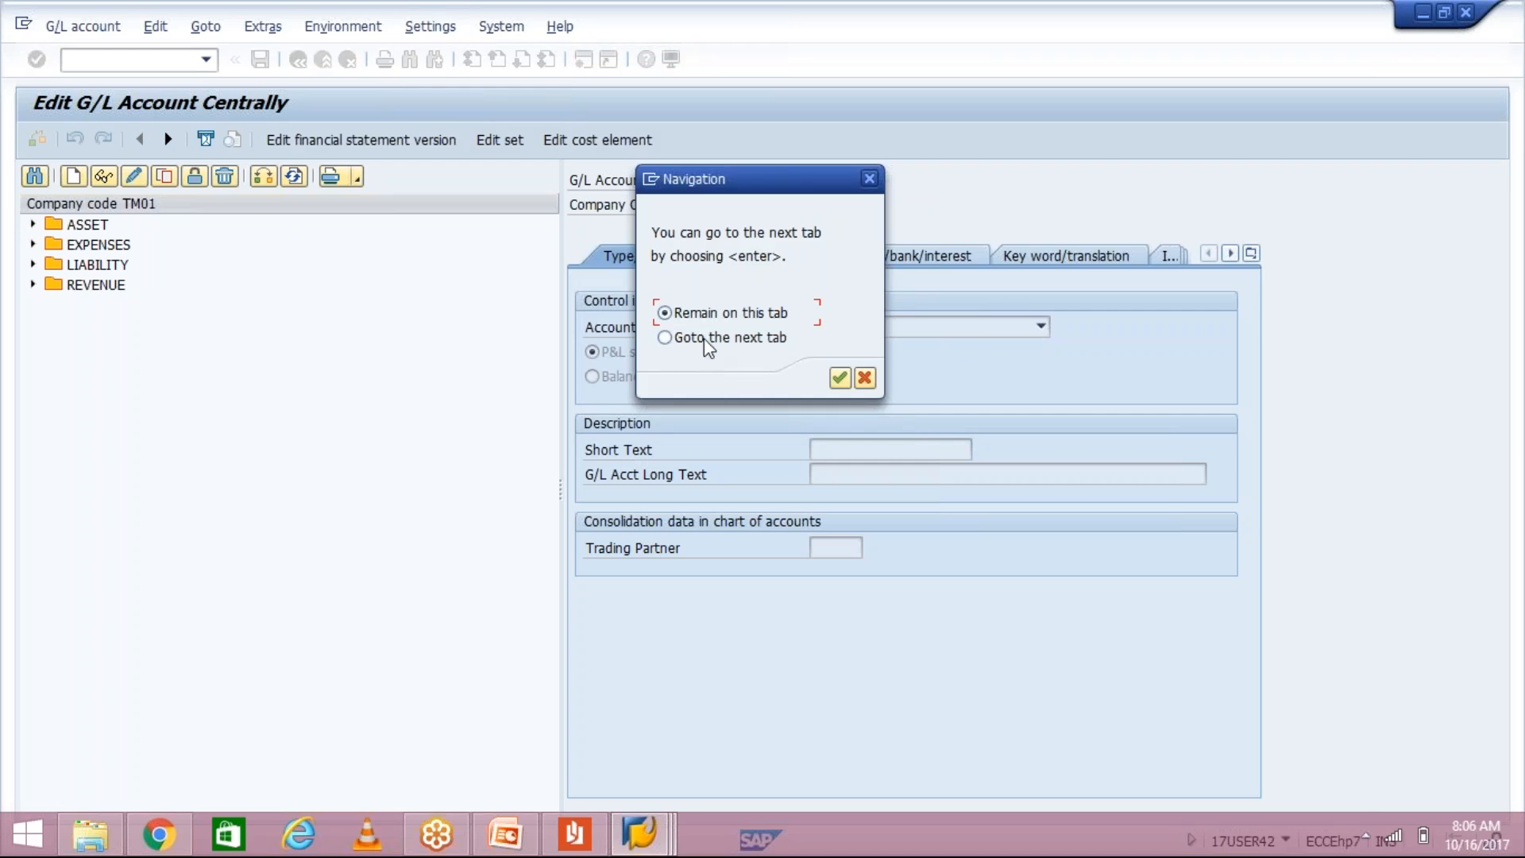
left_click(865, 378)
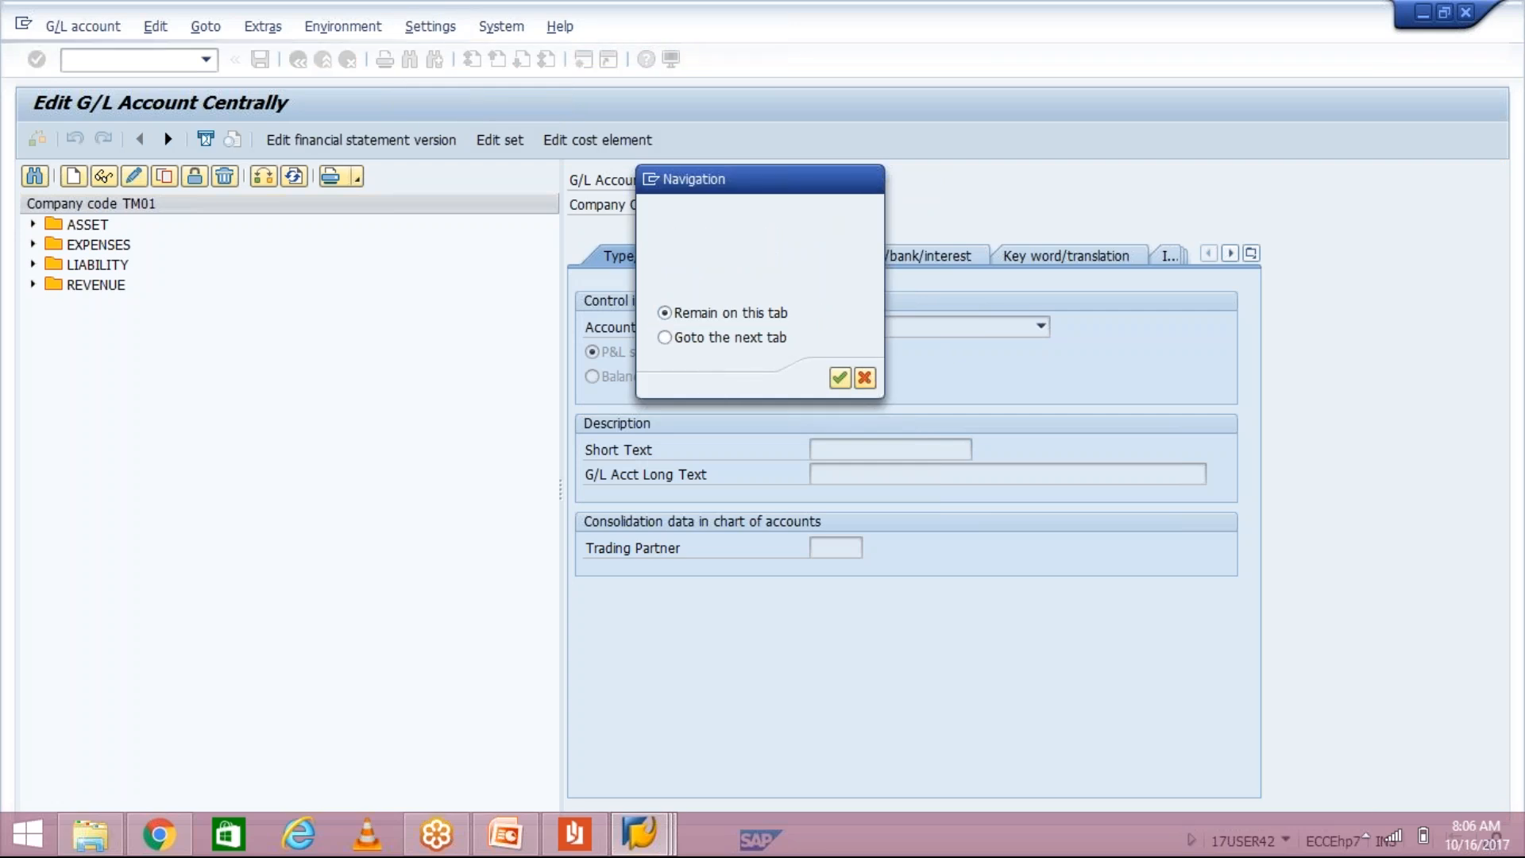
Step: Hide the G/L account navigation tree and acknowledge the restart notice
left_click(430, 29)
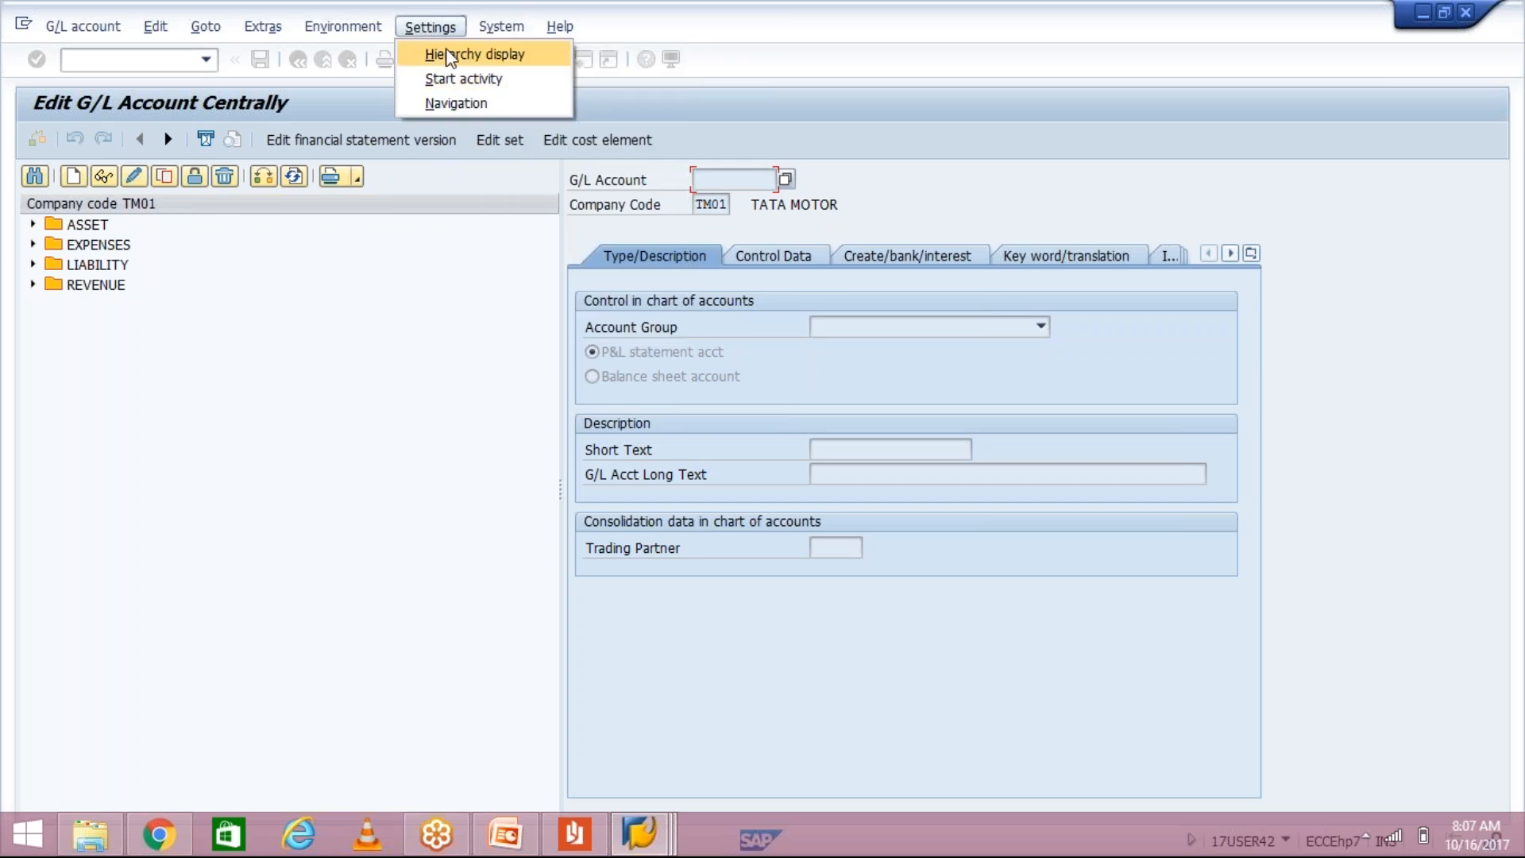
left_click(450, 56)
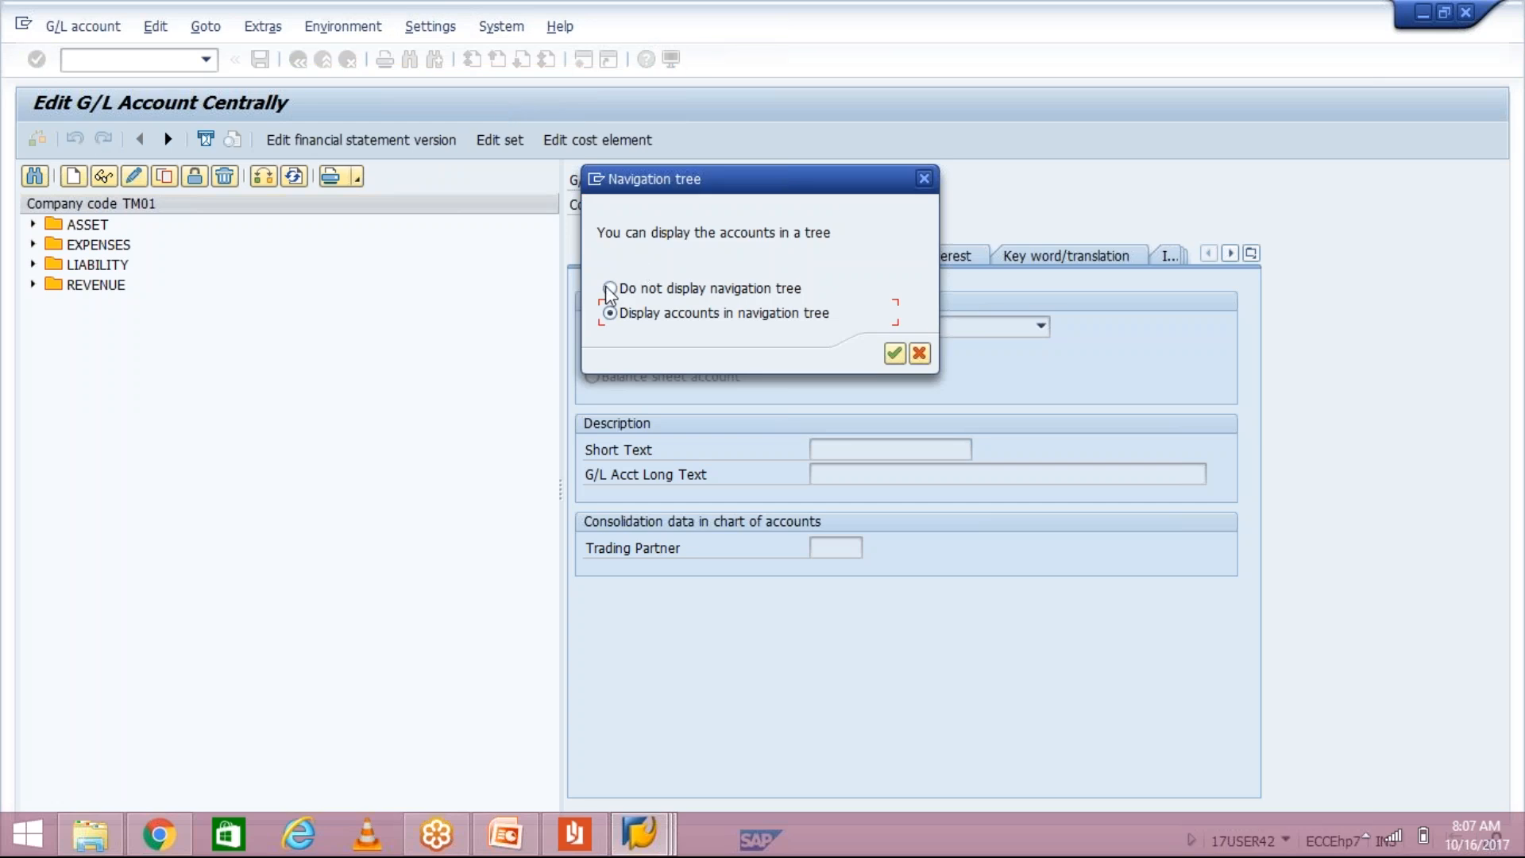
left_click(610, 289)
left_click(895, 353)
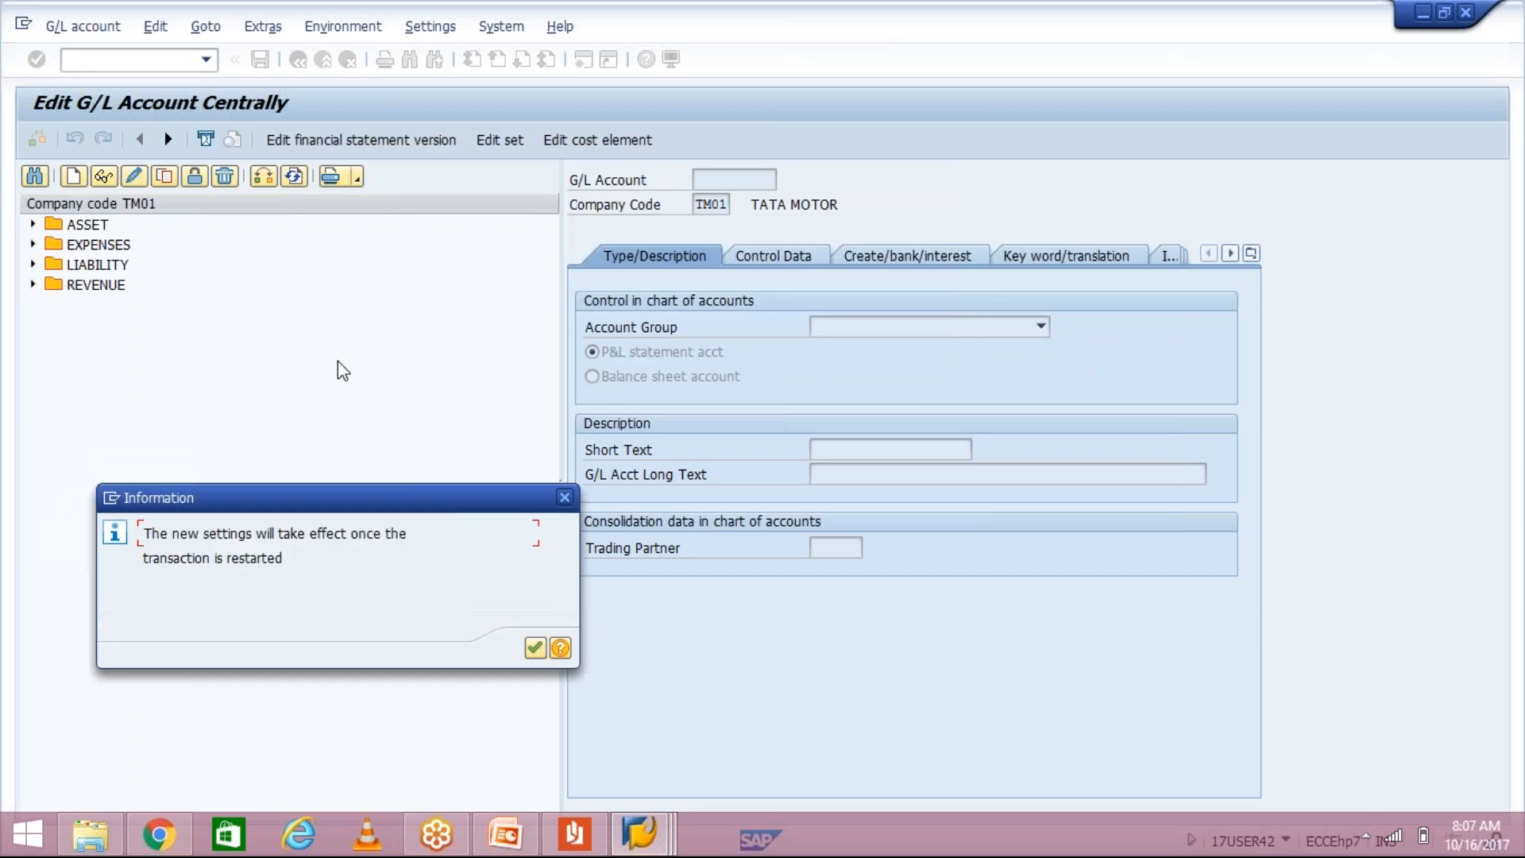
key("Return")
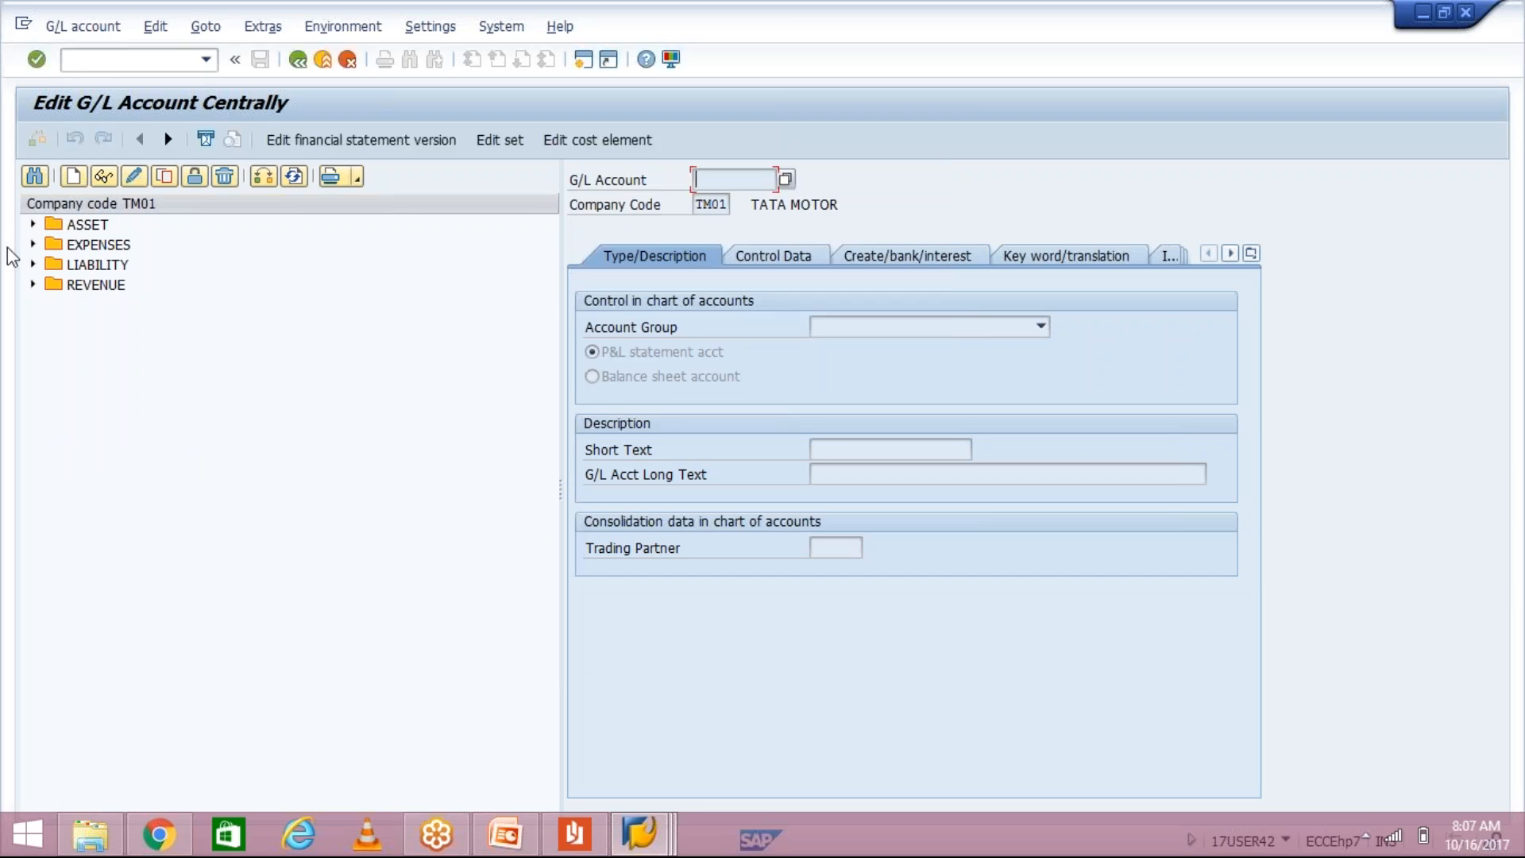
Step: Rerun FS00 from the transaction history, then return to the Recordings of Project 'TTGRP' window
left_click(206, 59)
left_click(176, 97)
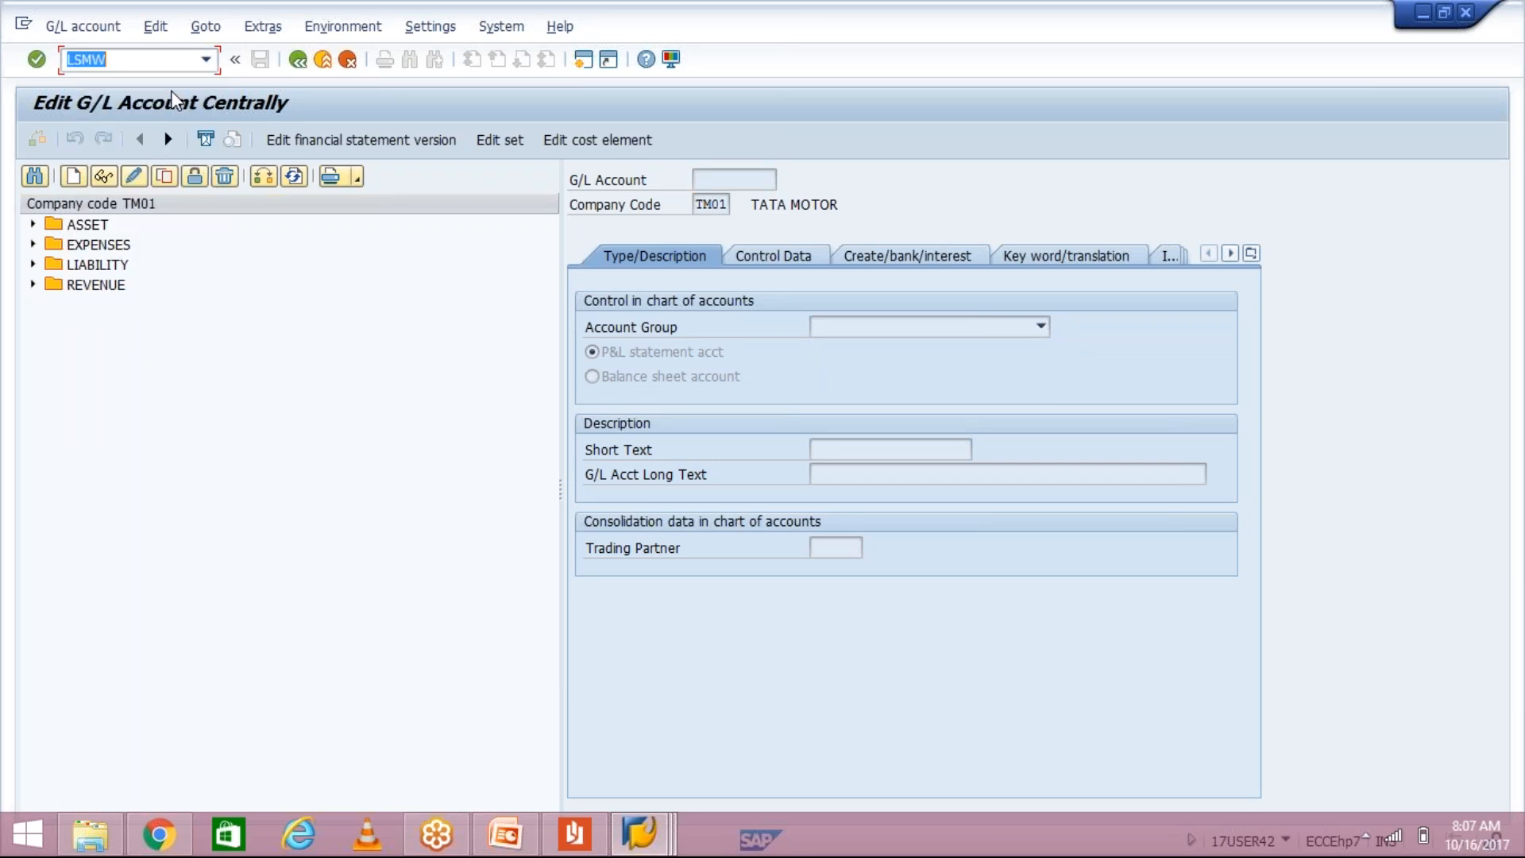
left_click(206, 59)
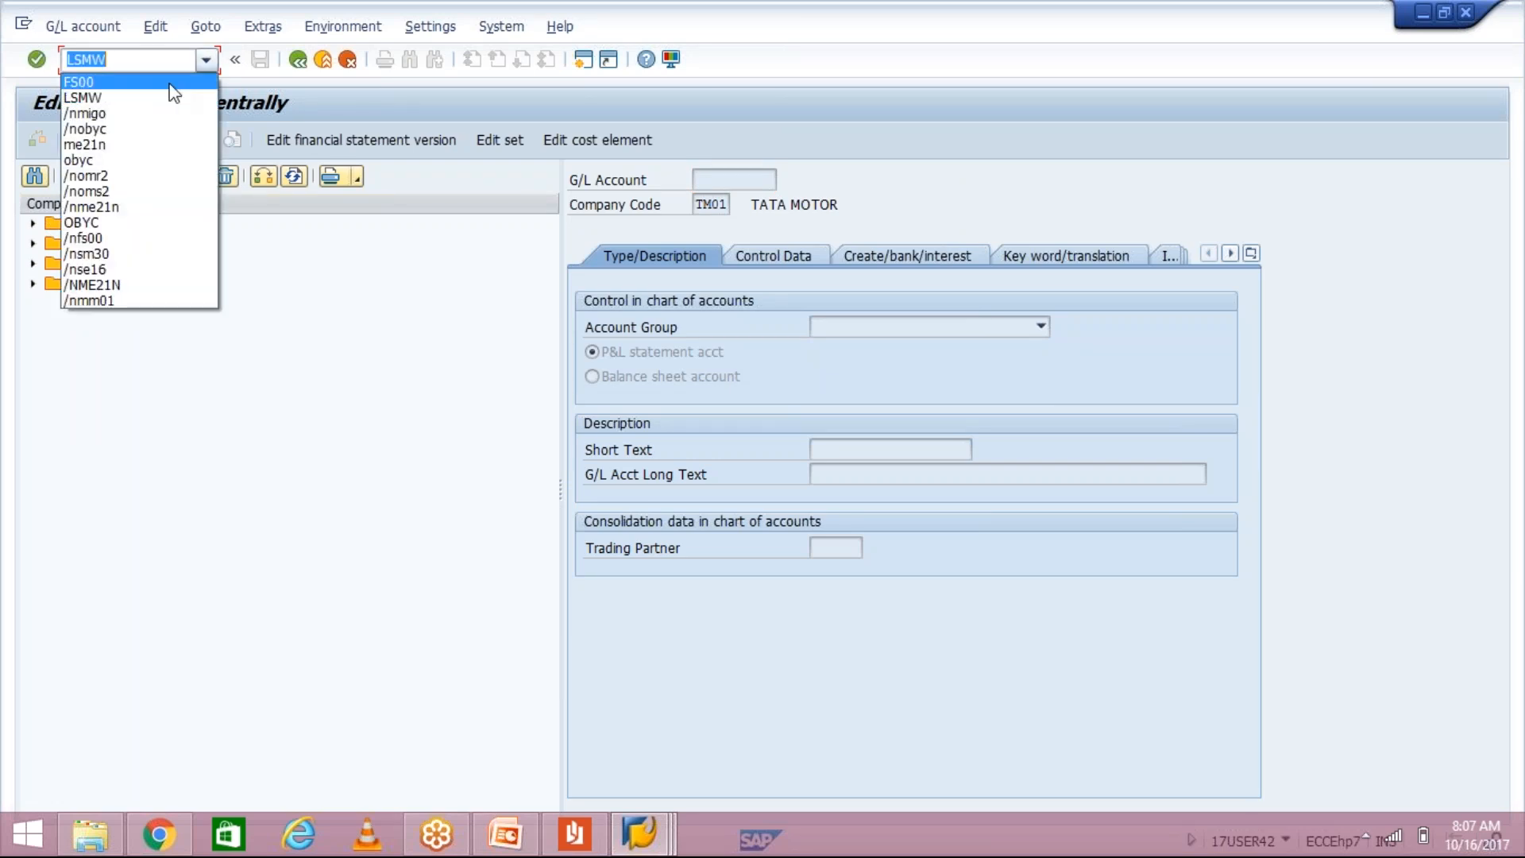
left_click(169, 83)
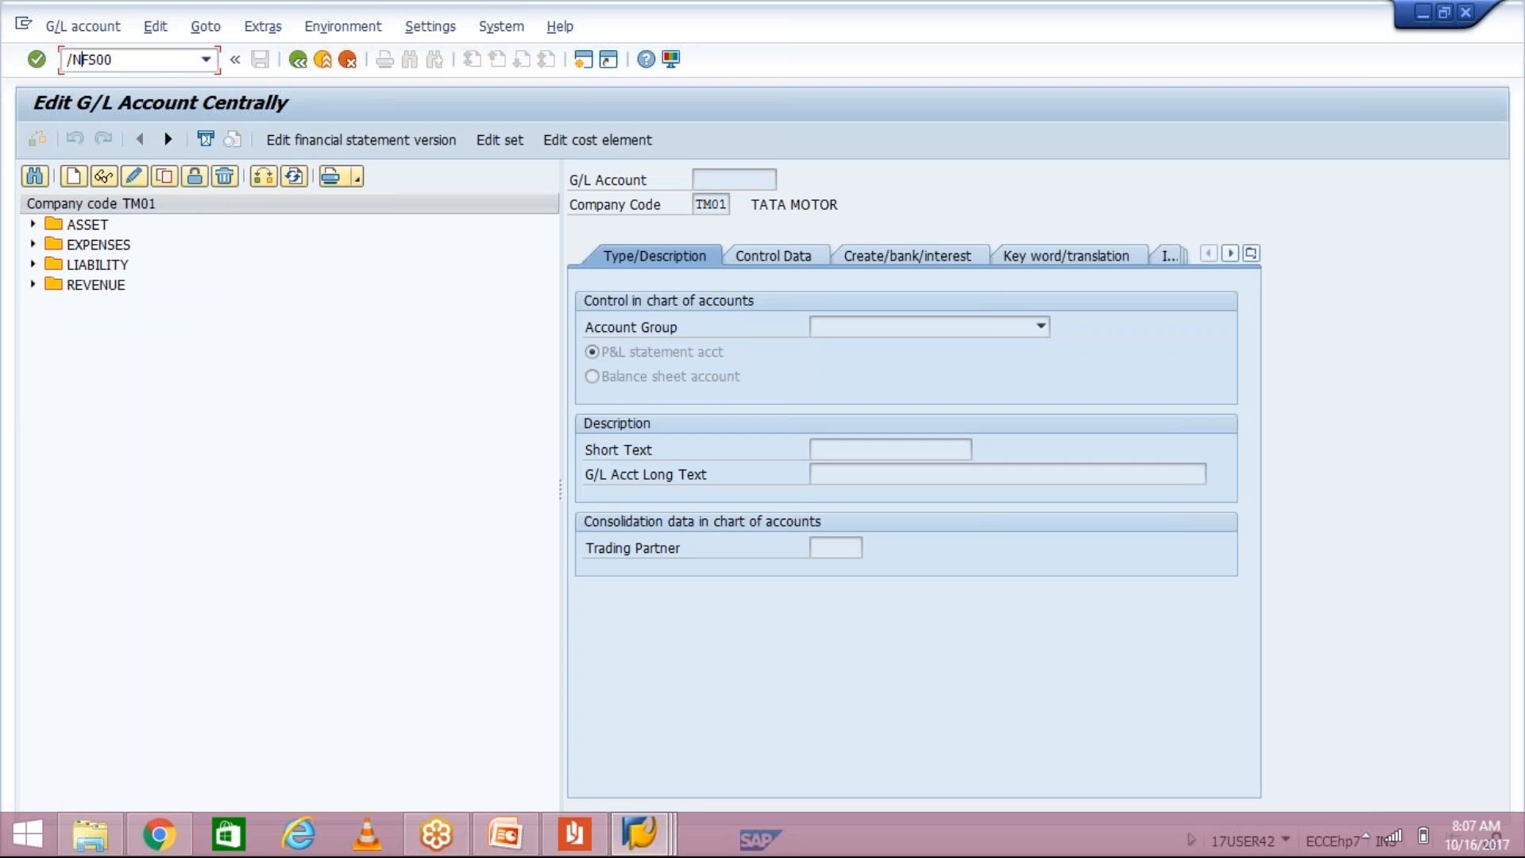
key("Return")
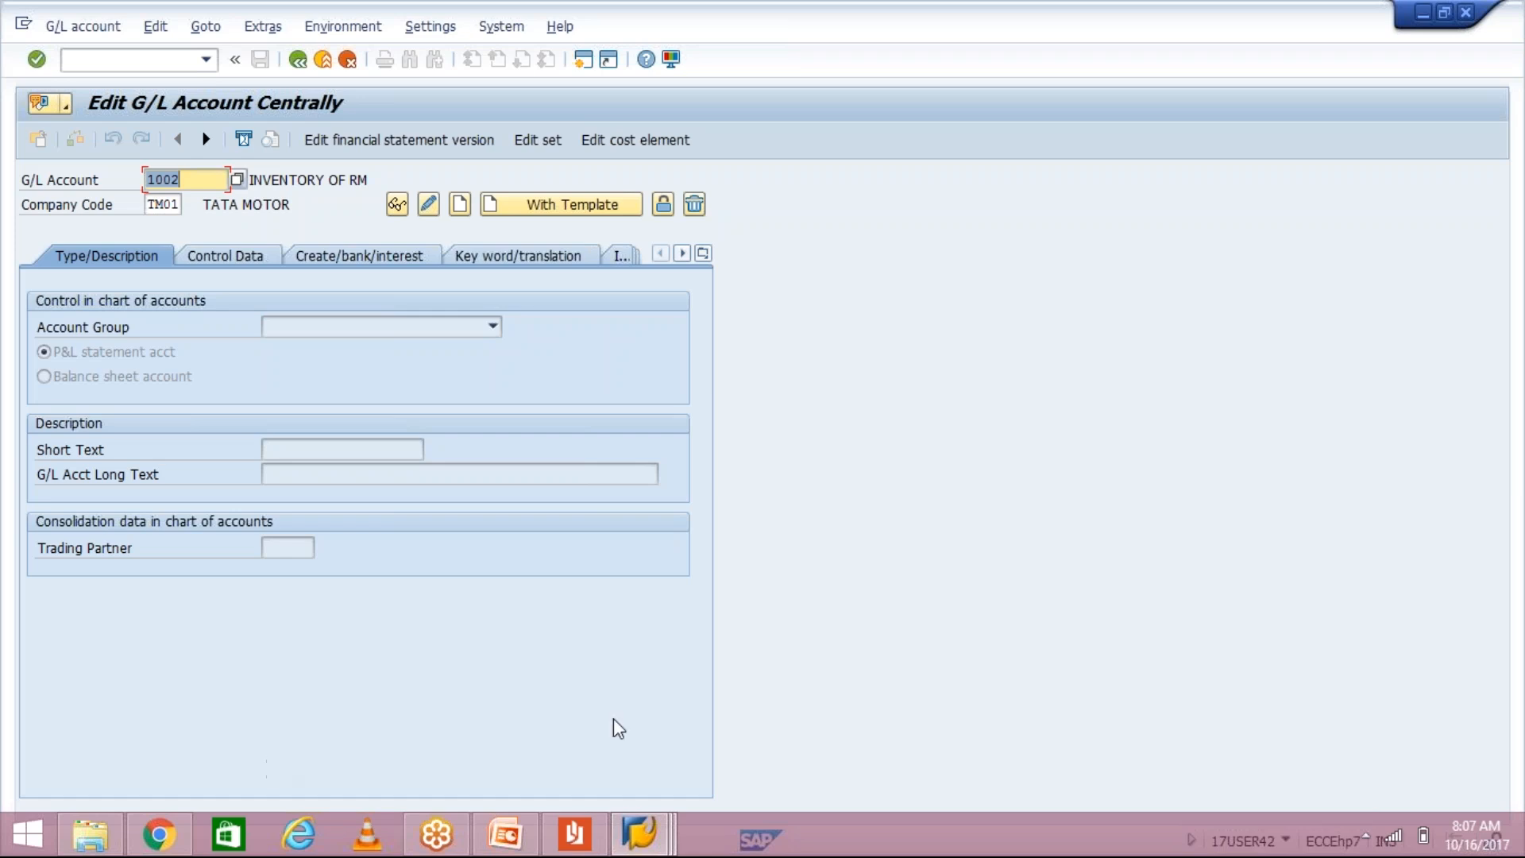
mouse_move(661, 847)
left_click(654, 761)
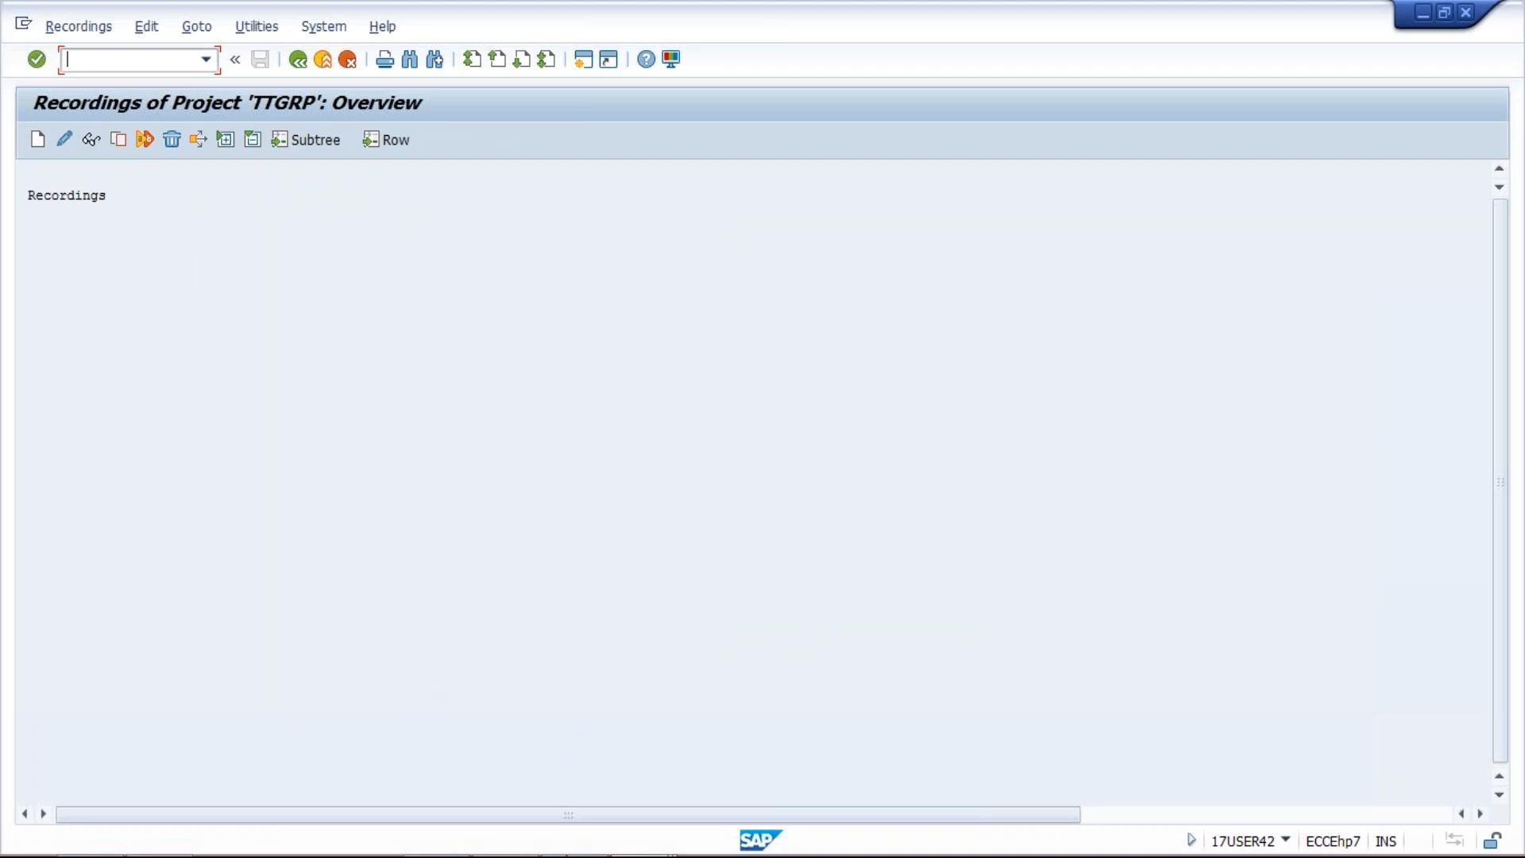
Step: Switch to the LSMW.pdf guide in the reader from the taskbar
mouse_move(551, 854)
left_click(557, 844)
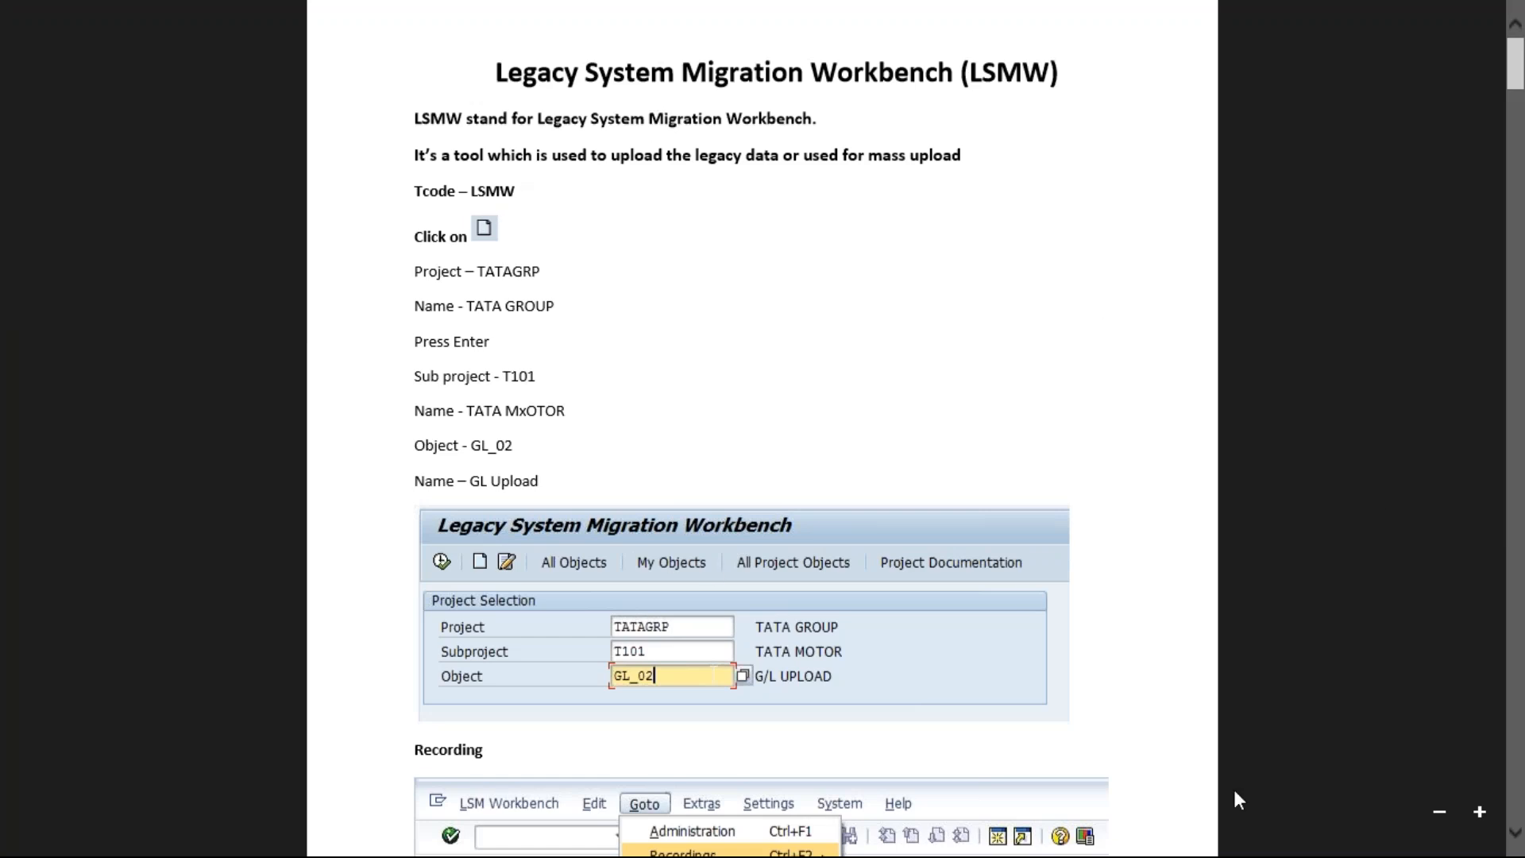
Step: Scroll the guide to page 3's Create G/L Account Centrally screenshot, then return to SAP
left_click(1516, 836)
left_click(1515, 836)
left_click(1516, 838)
left_click(1516, 837)
left_click(1516, 837)
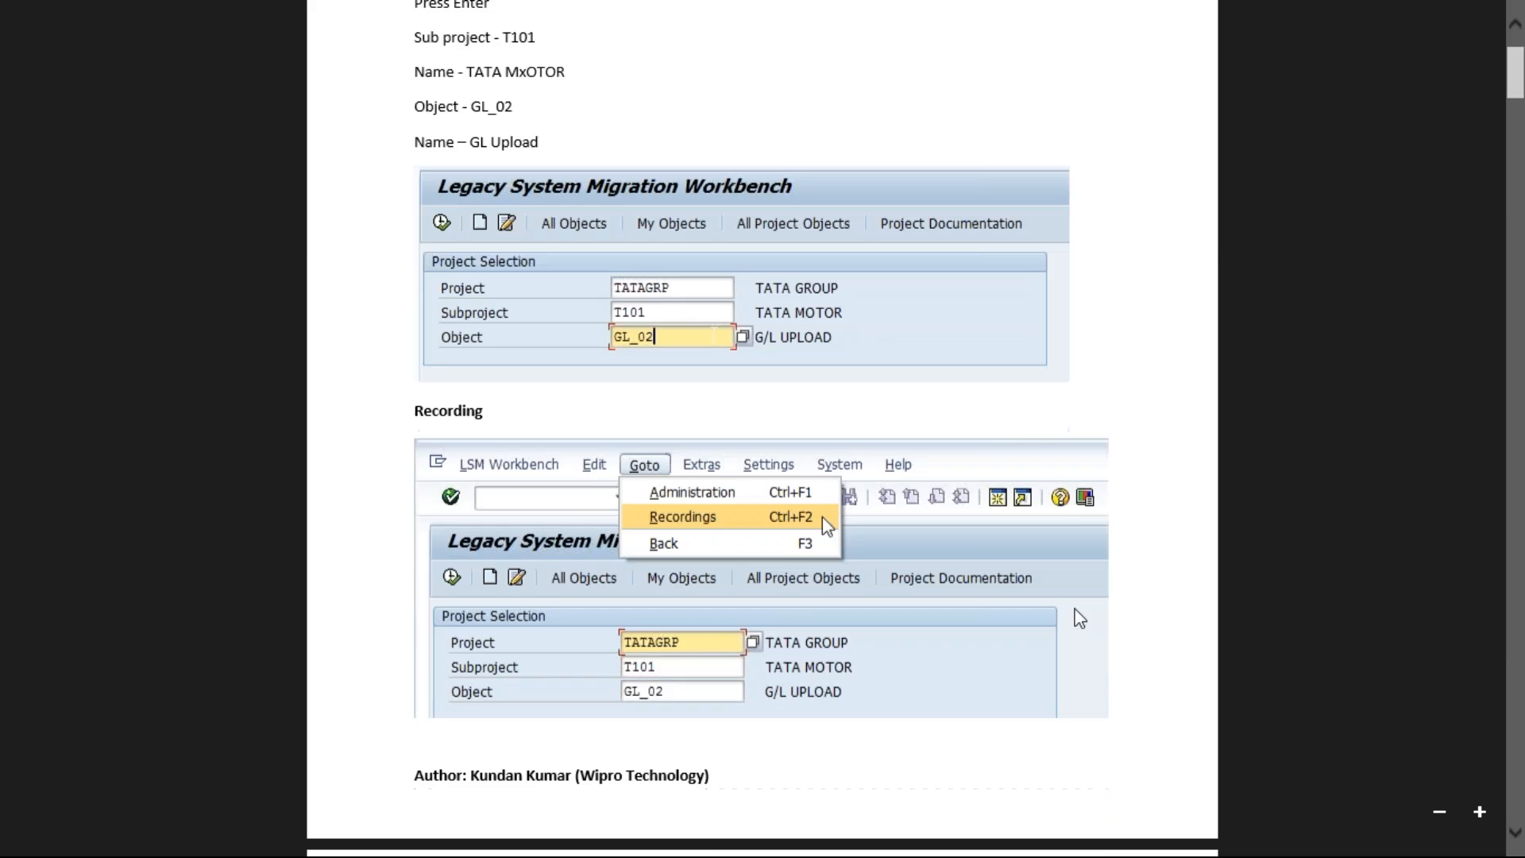
left_click(1516, 842)
left_click(1516, 842)
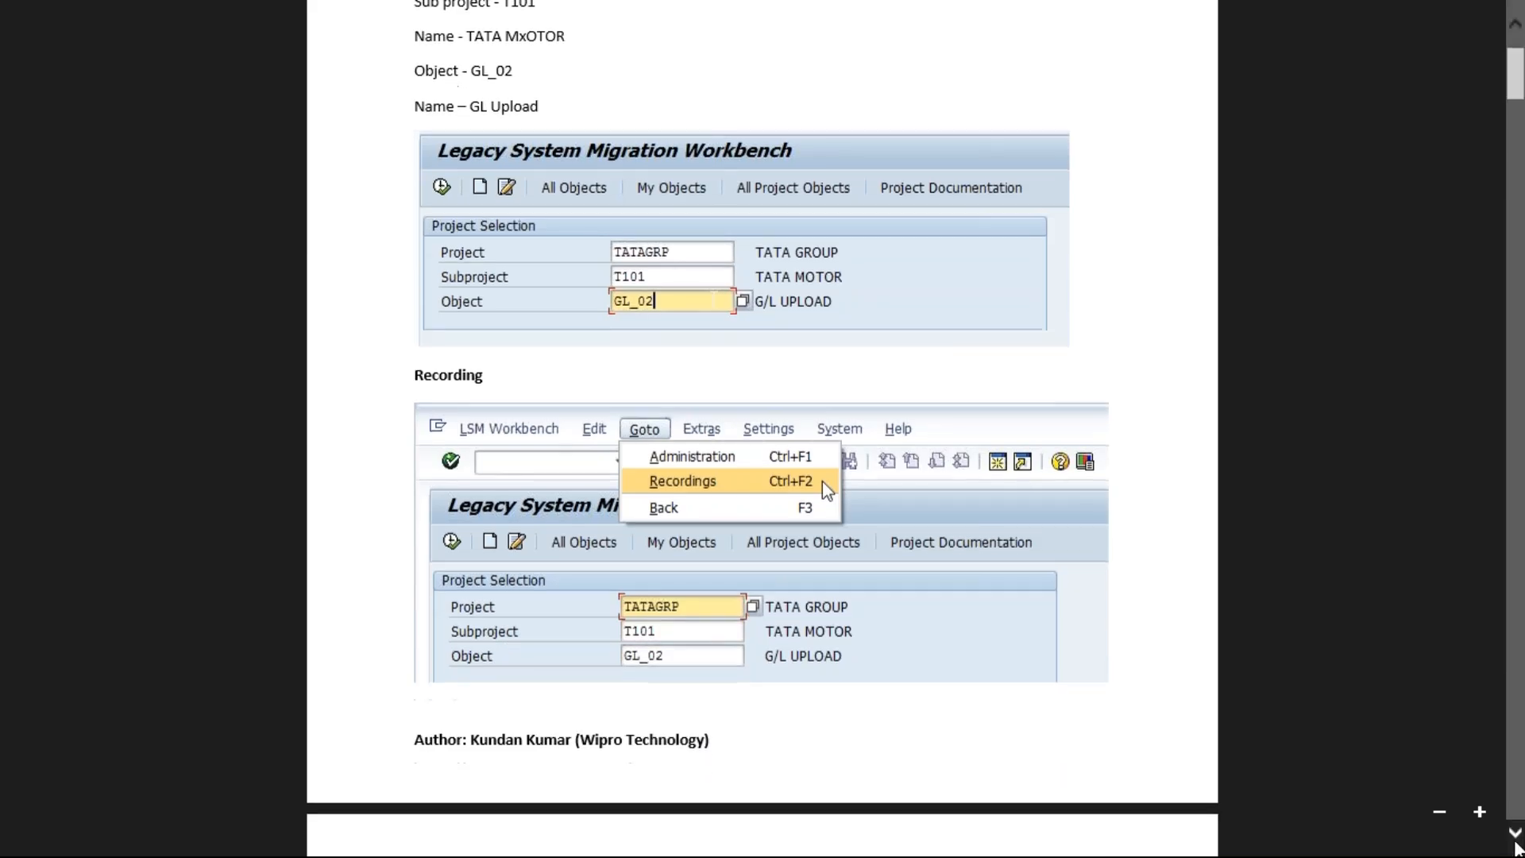
left_click(1516, 842)
left_click(1516, 842)
left_click(1516, 842)
left_click(1516, 842)
left_click(1516, 842)
left_click(1516, 842)
left_click(1516, 842)
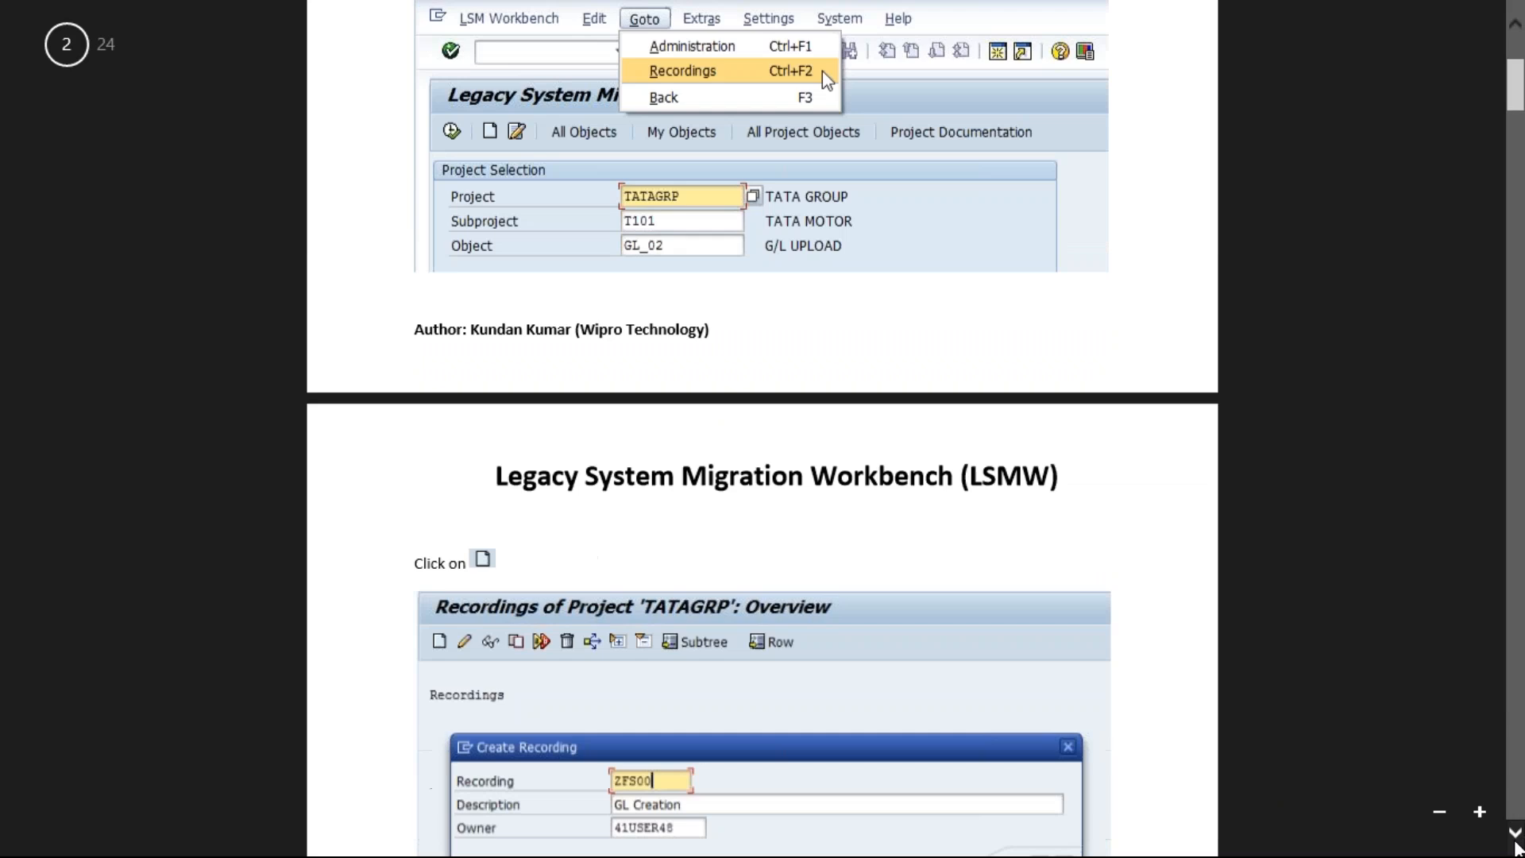
left_click(1516, 843)
left_click(1516, 842)
left_click(1516, 842)
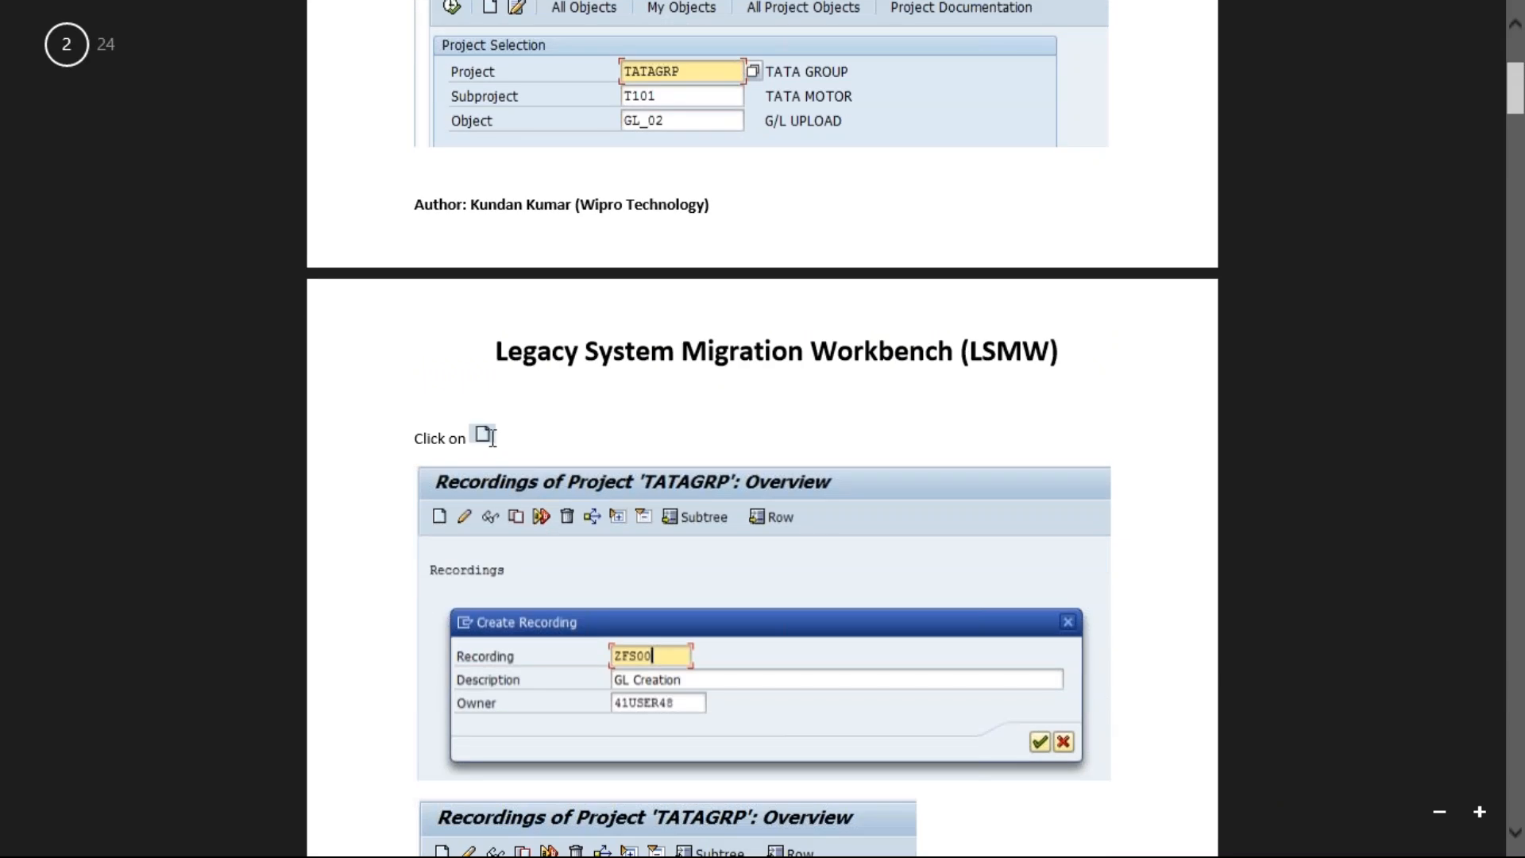
left_click(1516, 842)
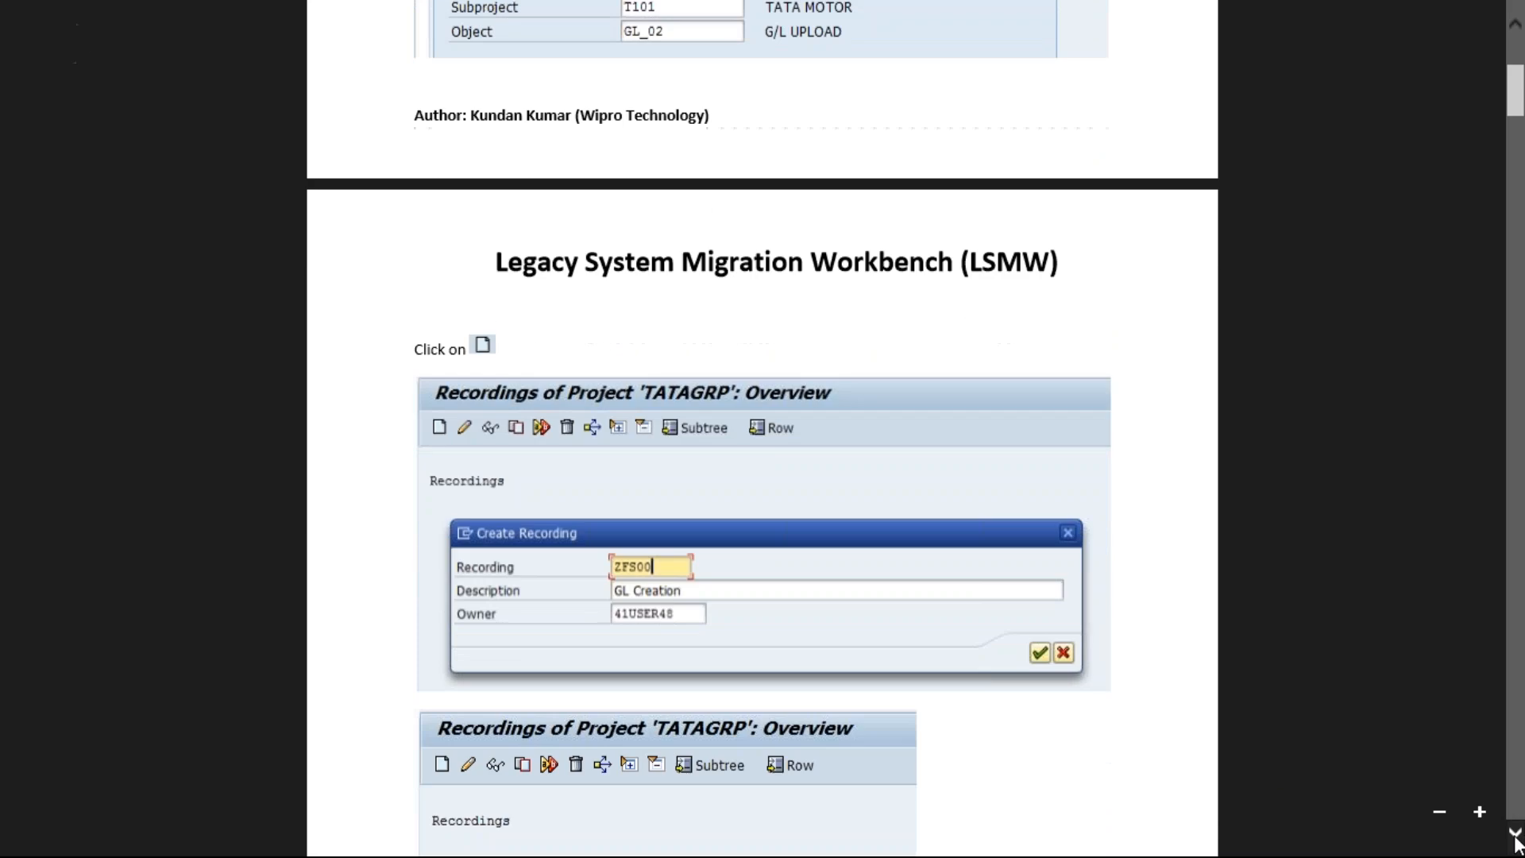
left_click(1517, 842)
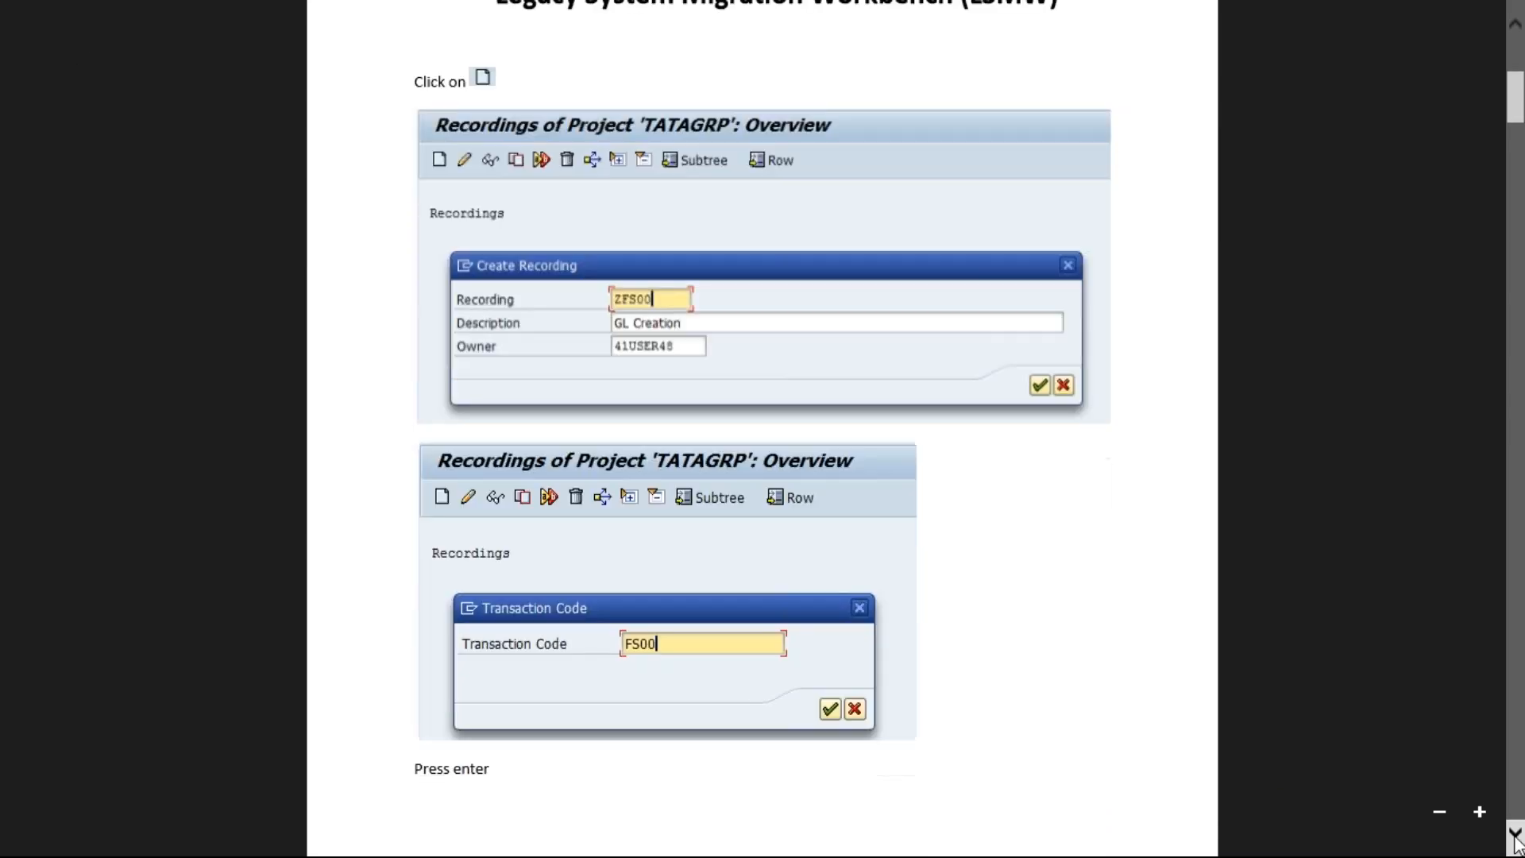
left_click(1517, 842)
left_click(1517, 842)
left_click(1515, 841)
left_click(1516, 841)
left_click(1516, 840)
left_click(1515, 841)
left_click(1516, 841)
left_click(1516, 840)
left_click(1515, 840)
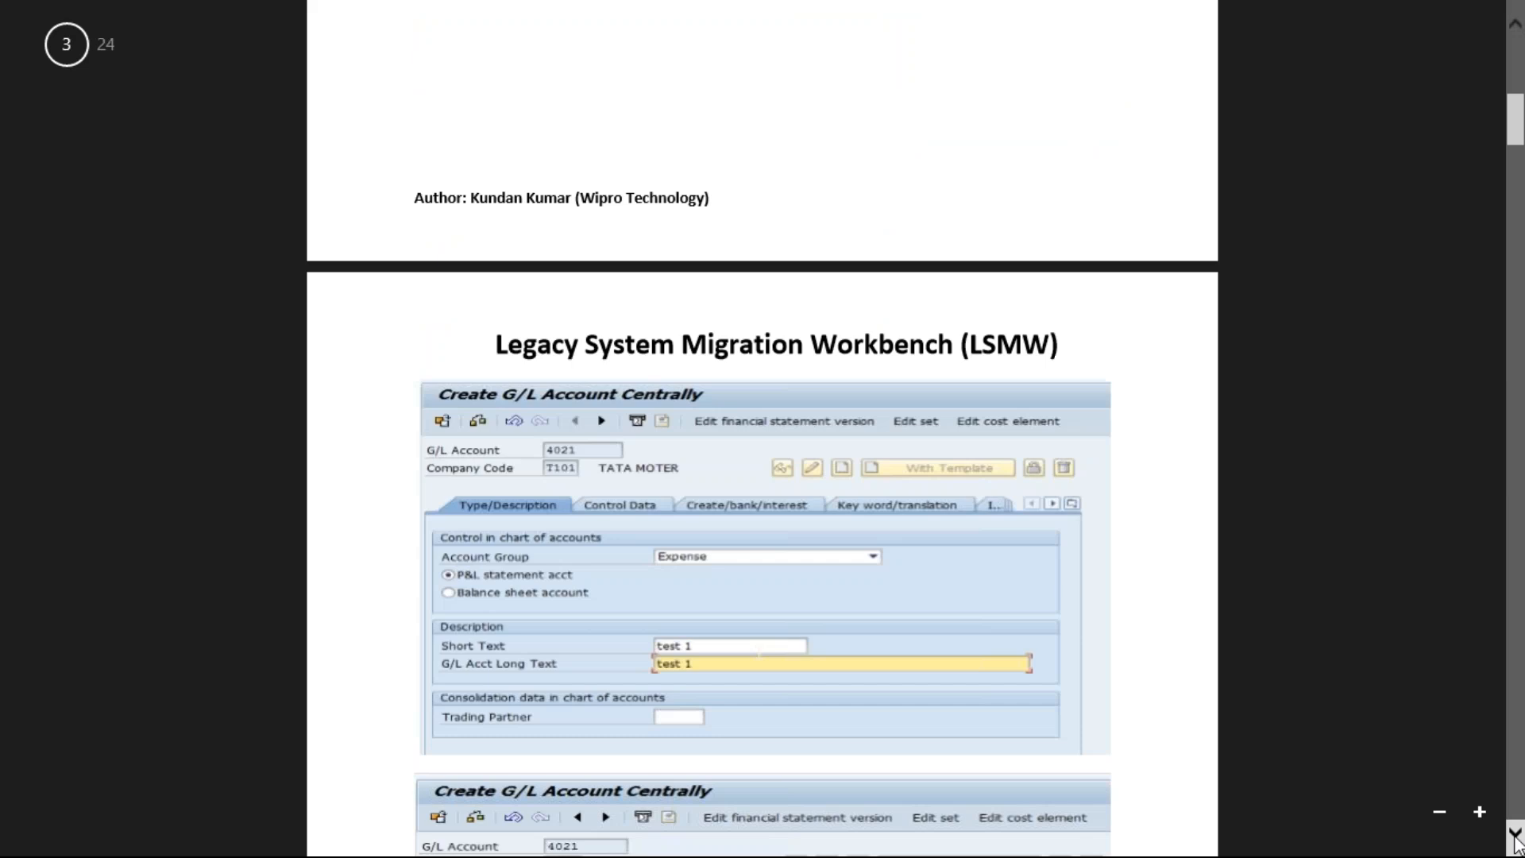
key("alt+Tab")
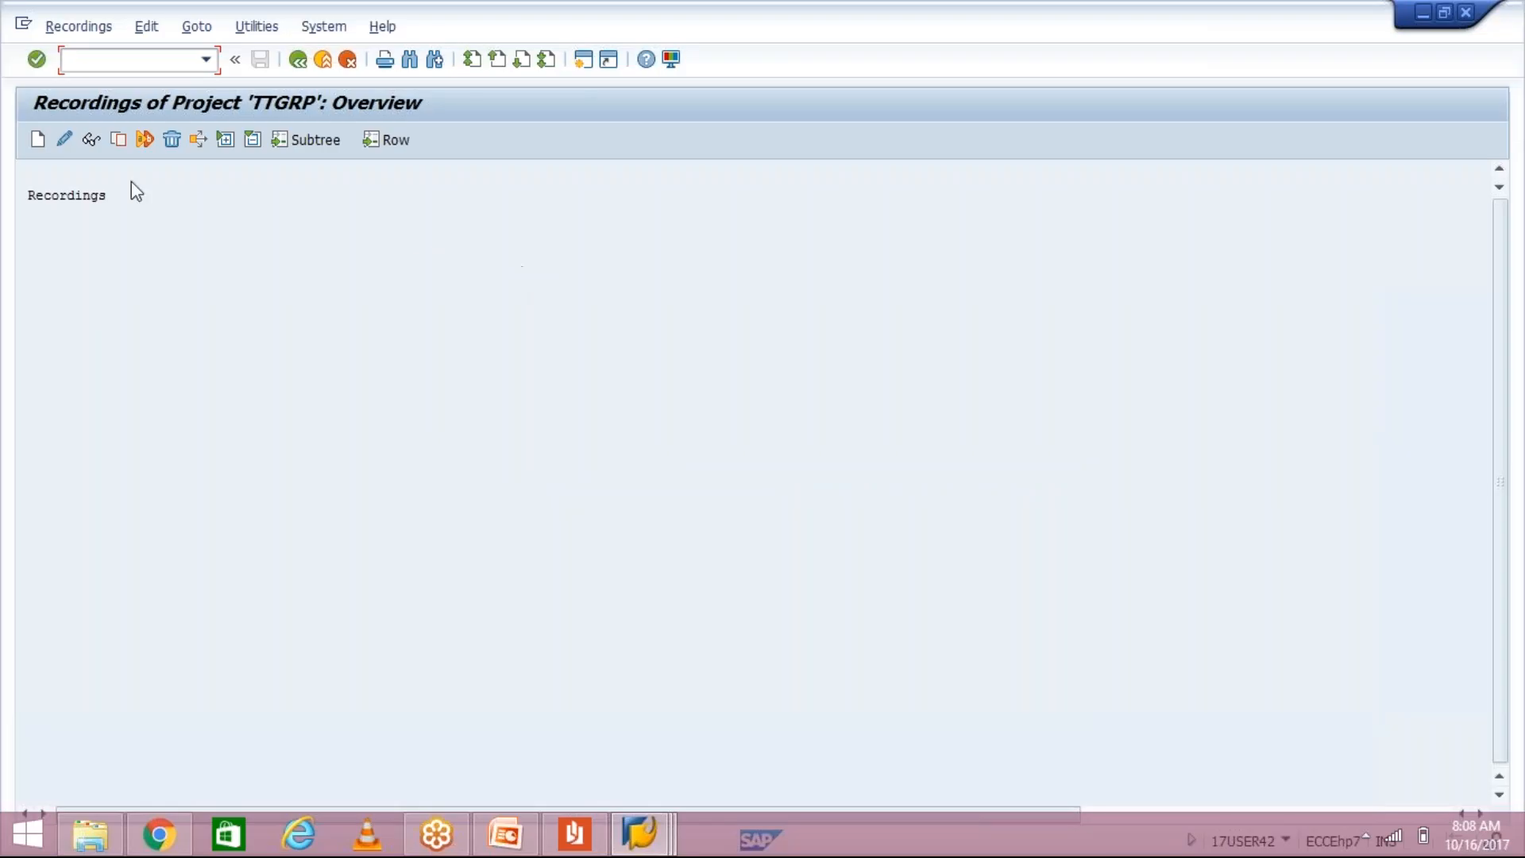
Step: Create recording ZFS00 with the description GL CREATION and confirm it
left_click(38, 141)
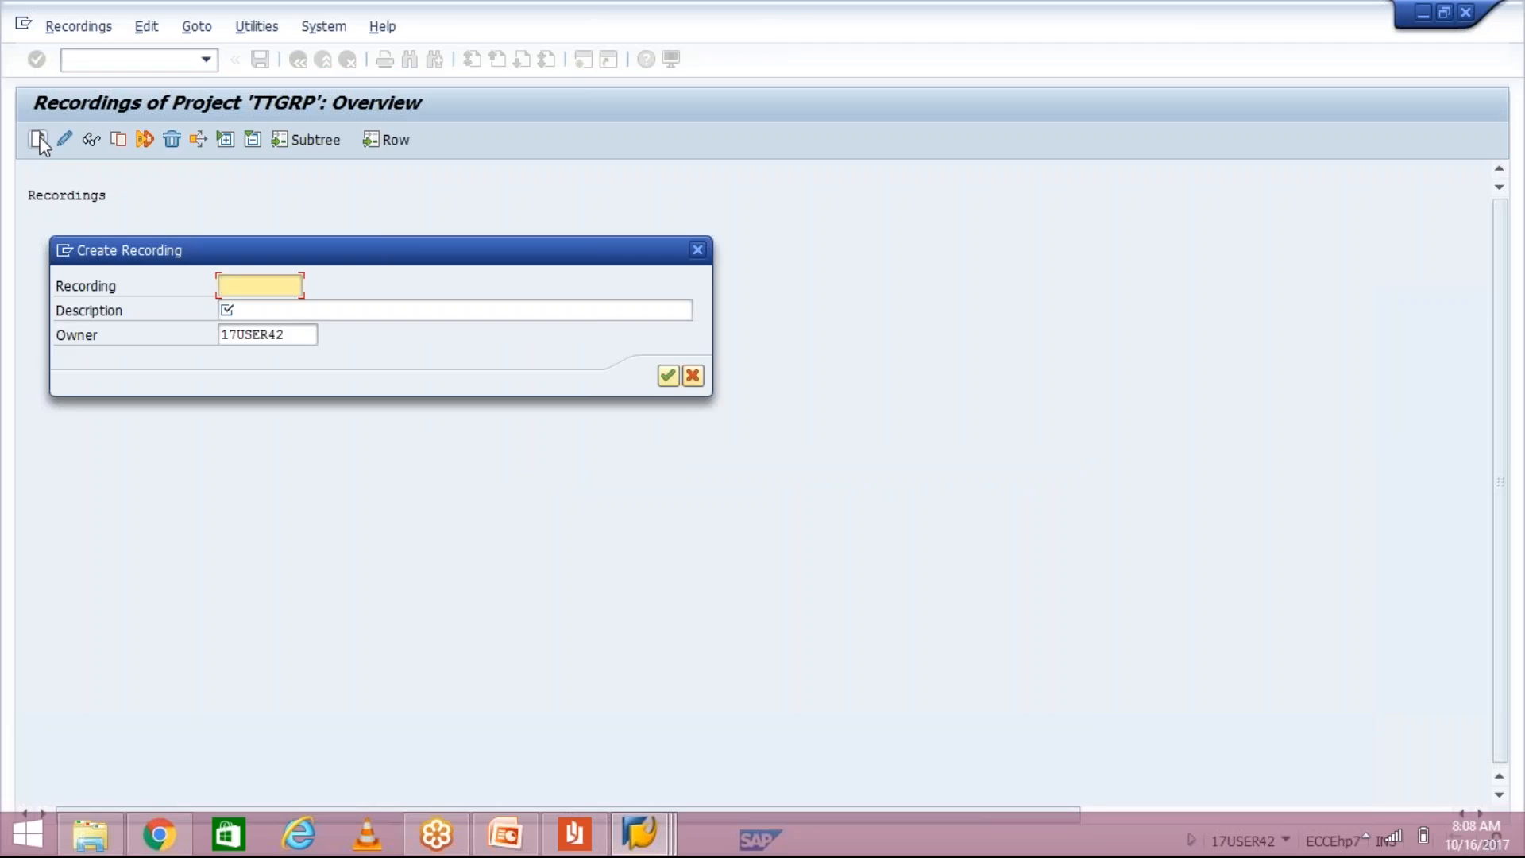
type("ZFS00")
left_click(227, 310)
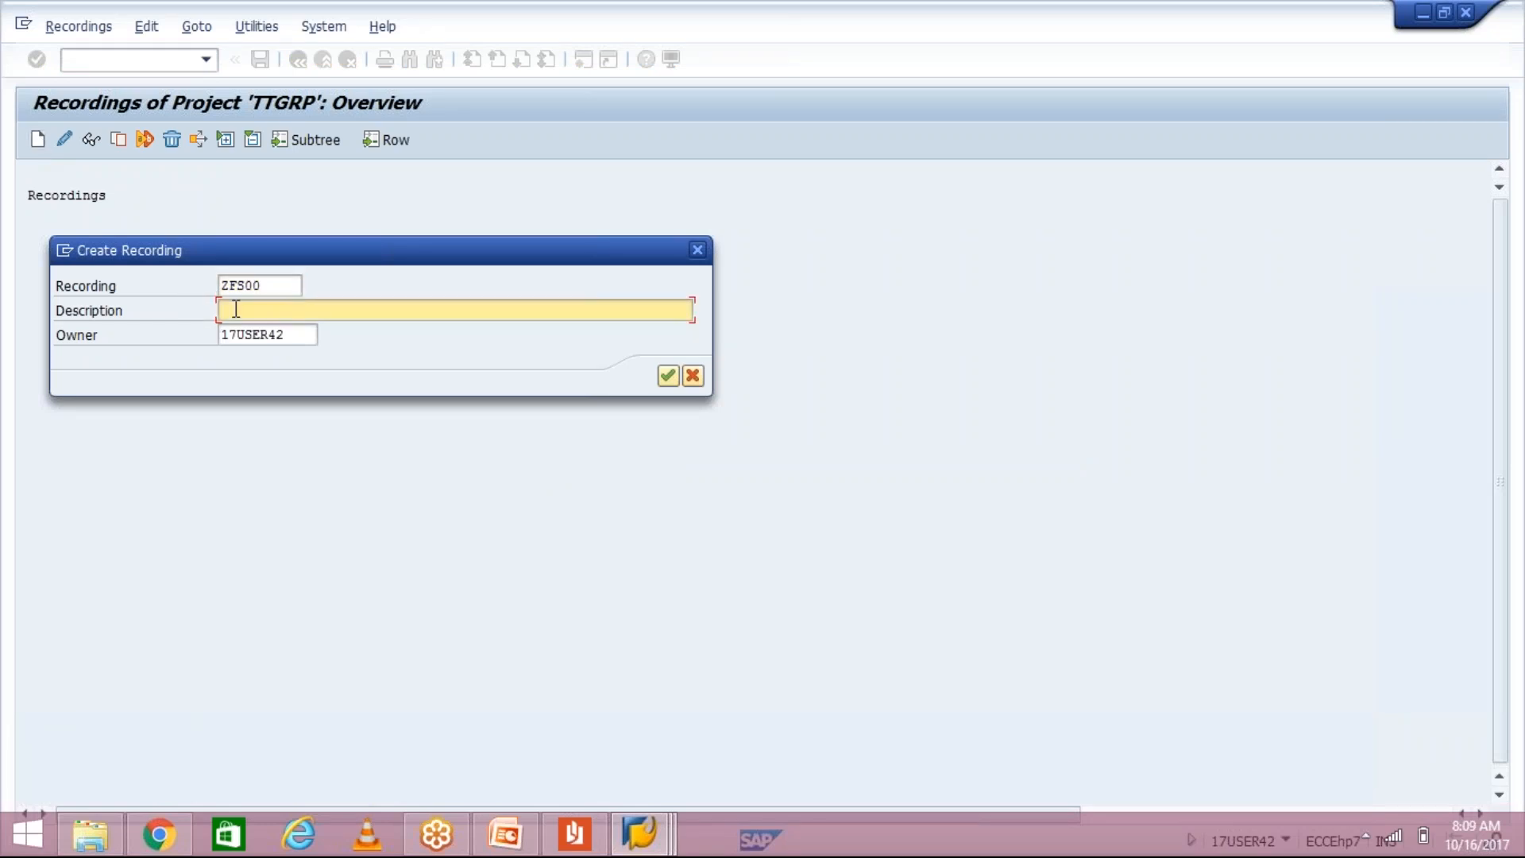
type("GL CREATION")
left_click(304, 334)
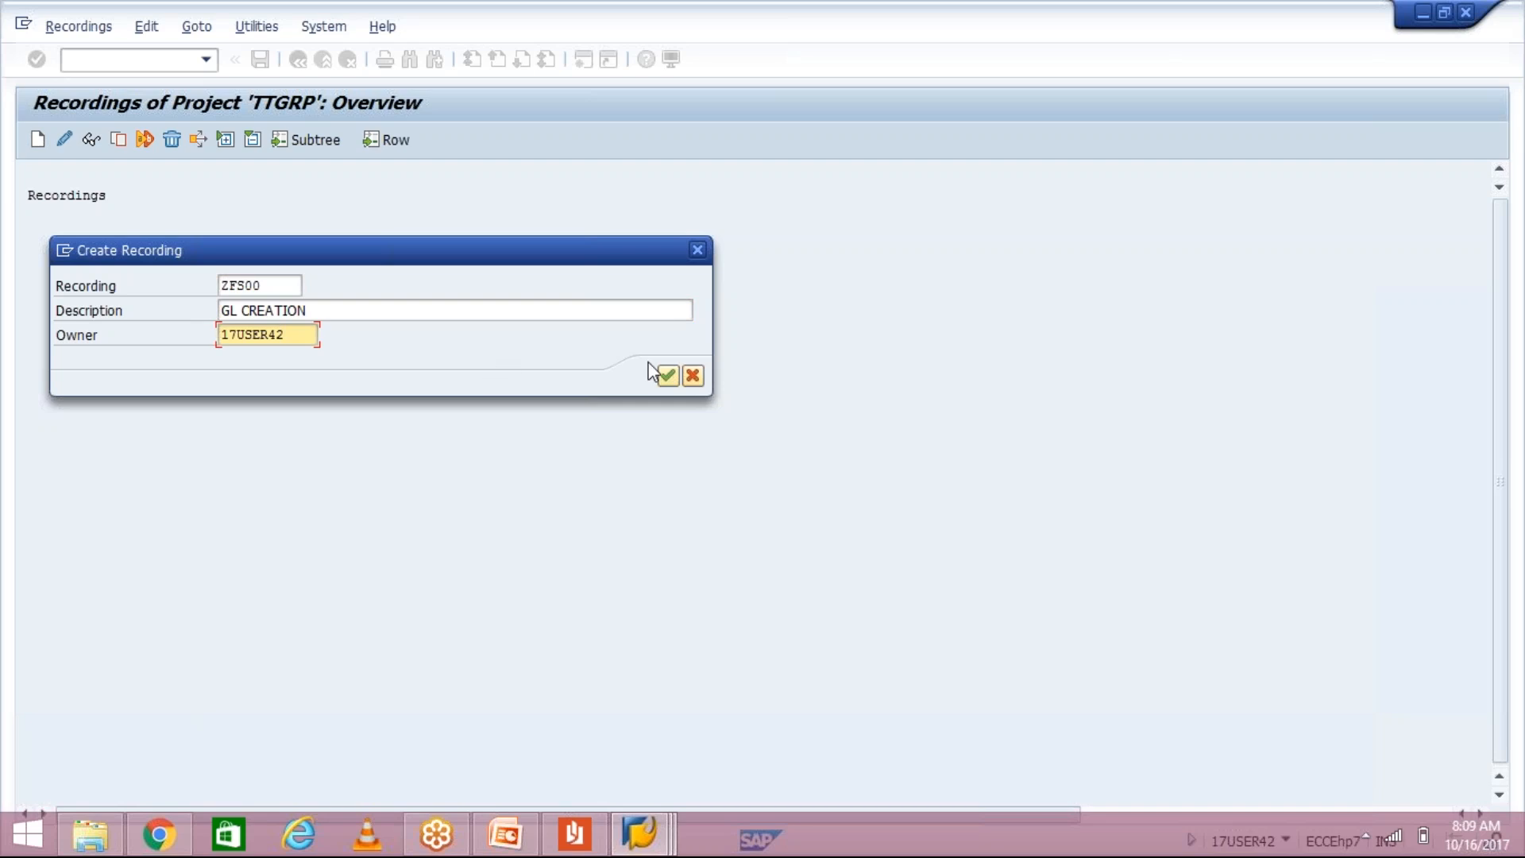
left_click(669, 378)
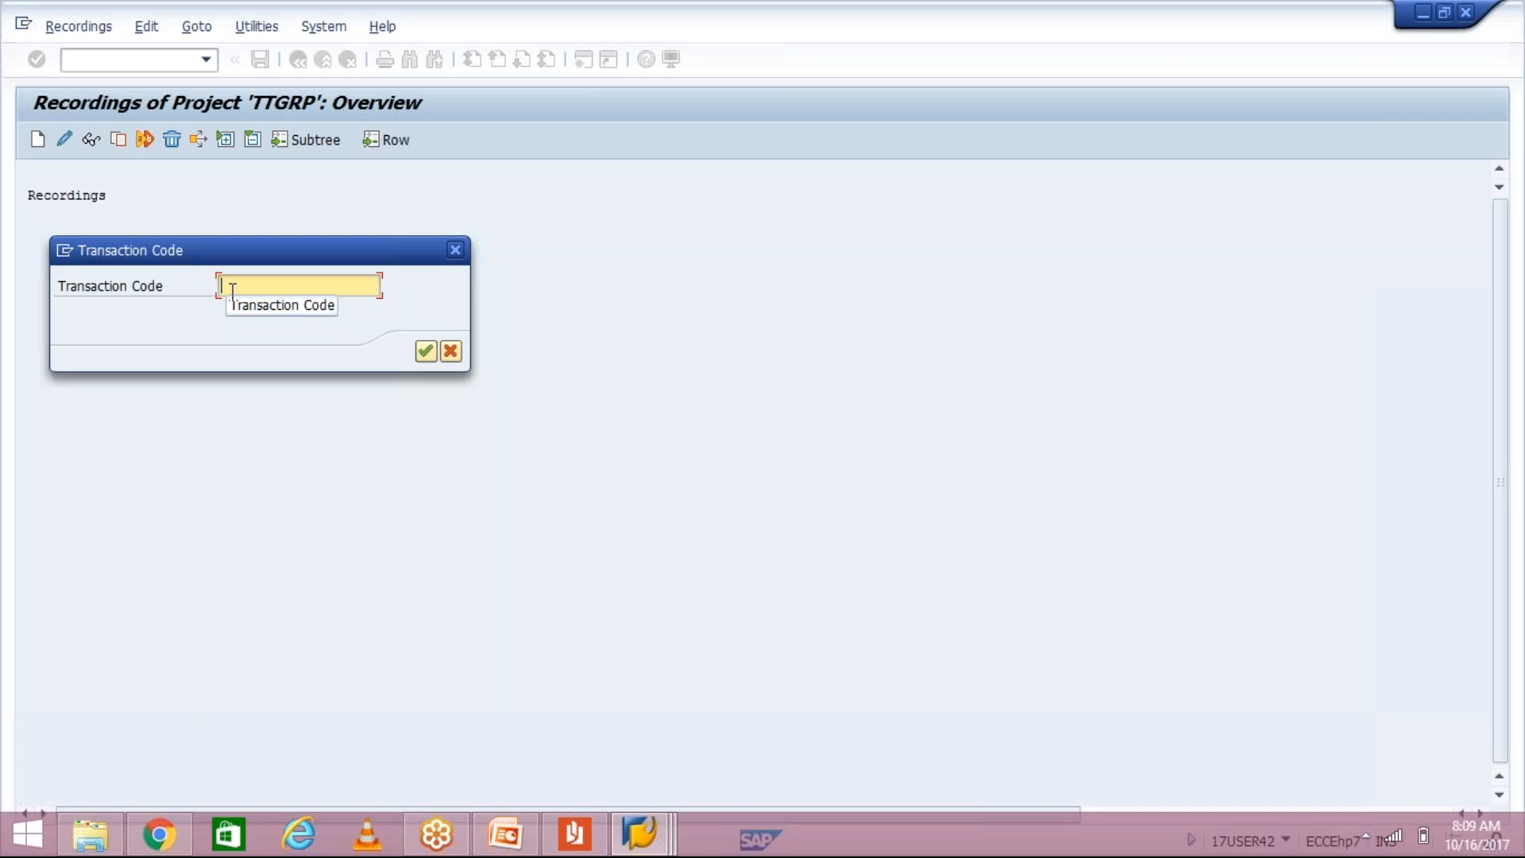
Step: Enter FS00 as the transaction code to record
type("FS00")
key("Return")
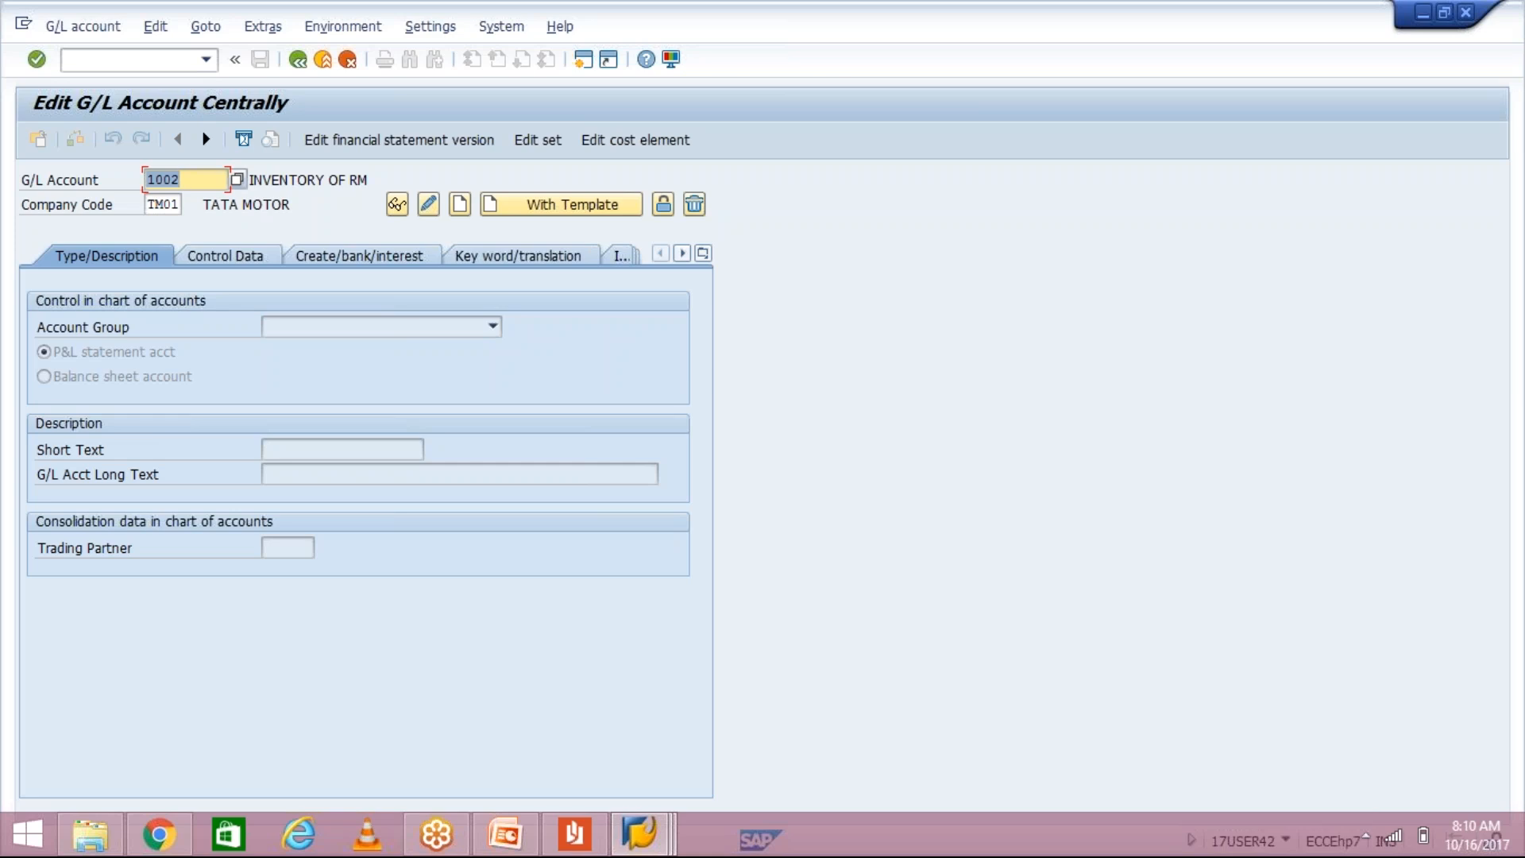
Step: Change the G/L account to 1020 in company code TM01 and start creating it
left_click(201, 179)
key("BackSpace")
key("BackSpace")
type("10")
key("BackSpace")
key("BackSpace")
type("20")
left_click(176, 204)
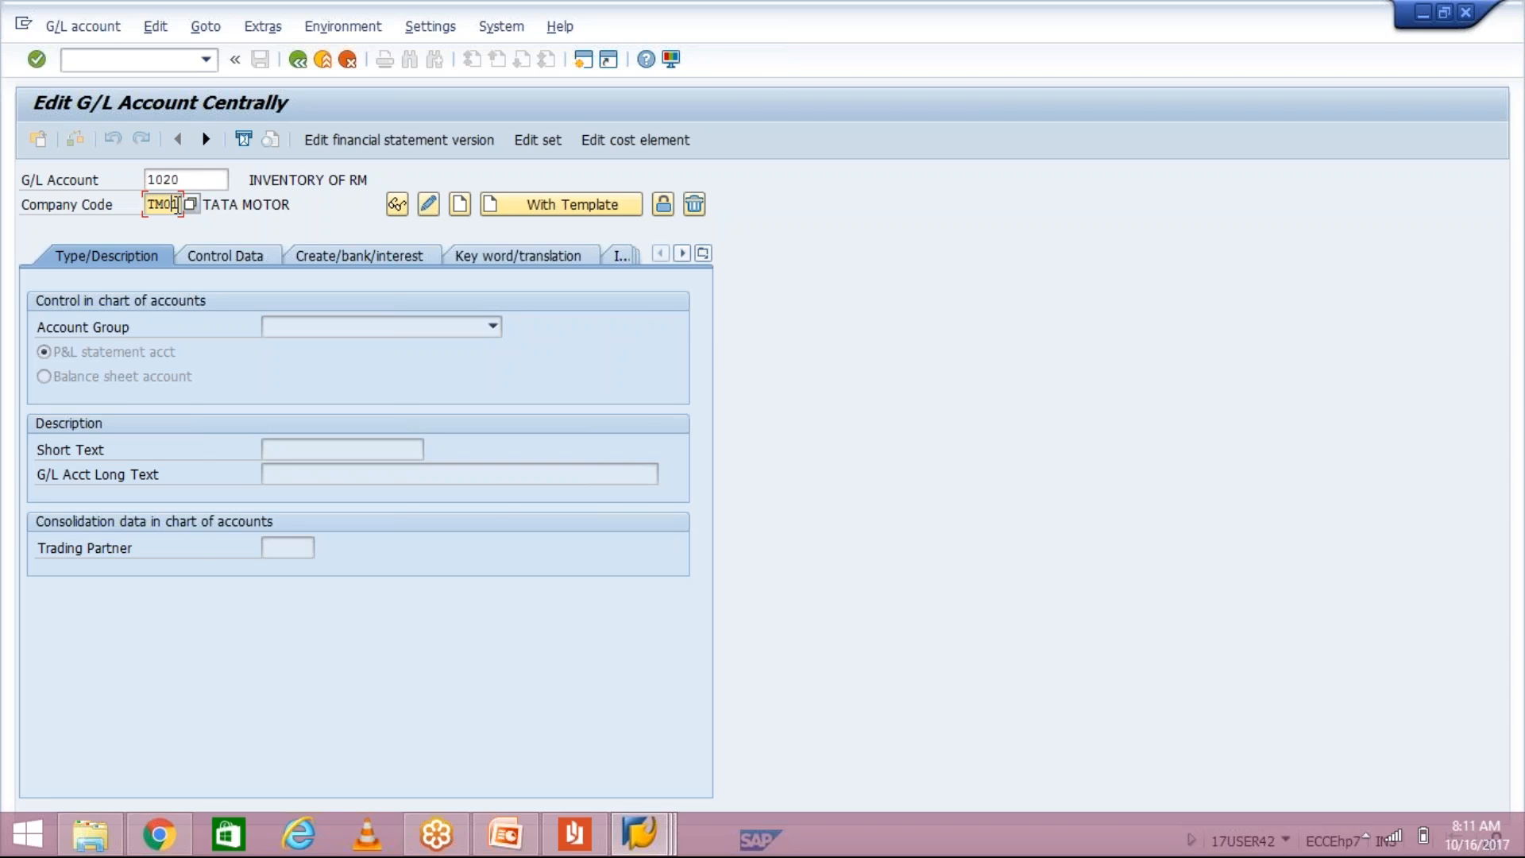
key("Return")
left_click(460, 206)
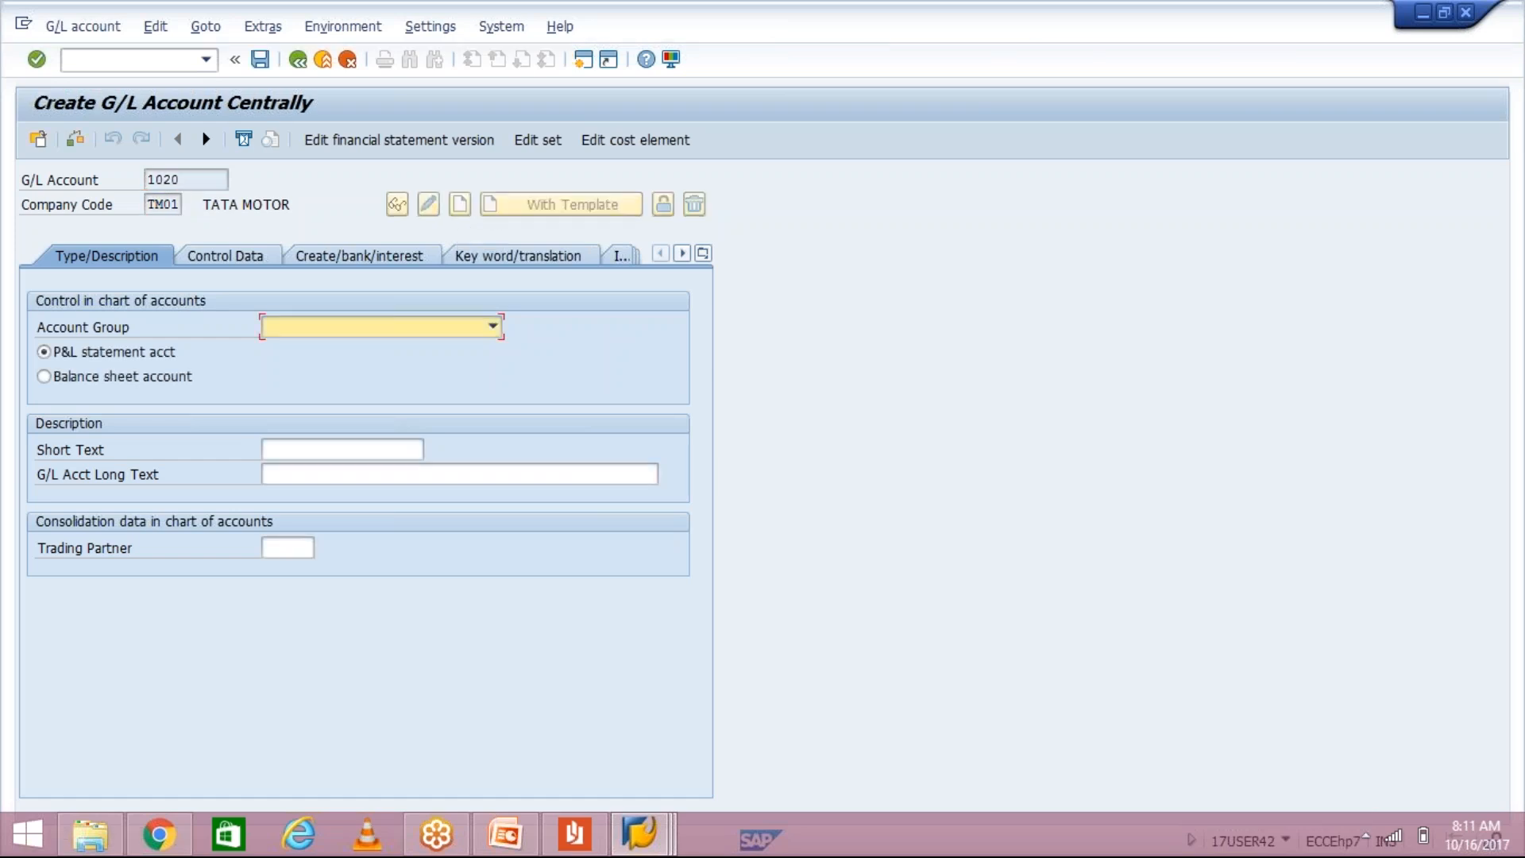
Step: Set account 1020's account group to ASSET and make it a balance sheet account
left_click(454, 327)
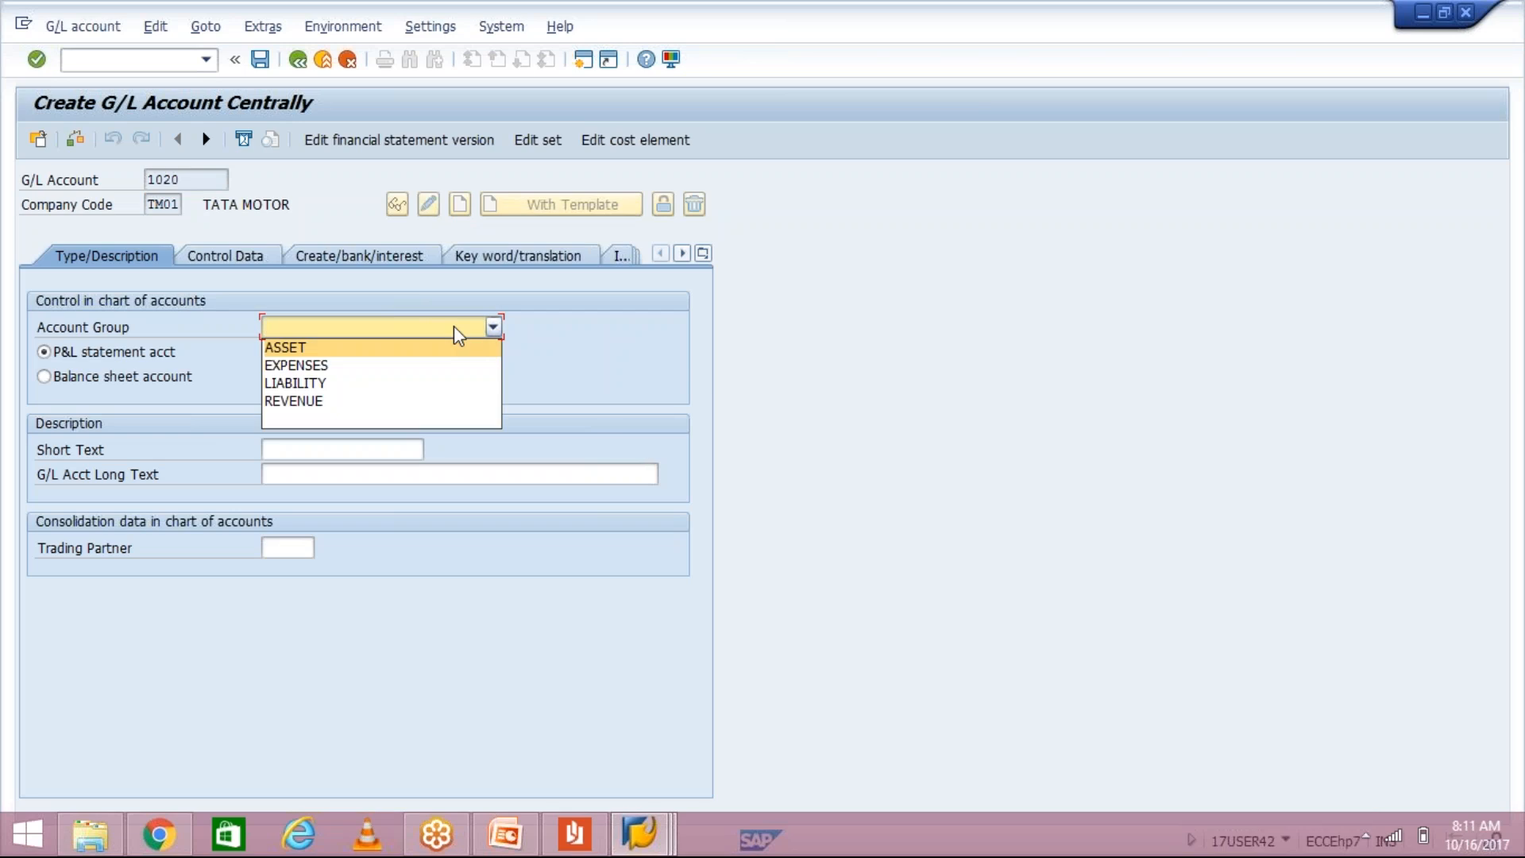
left_click(415, 346)
left_click(365, 327)
left_click(364, 337)
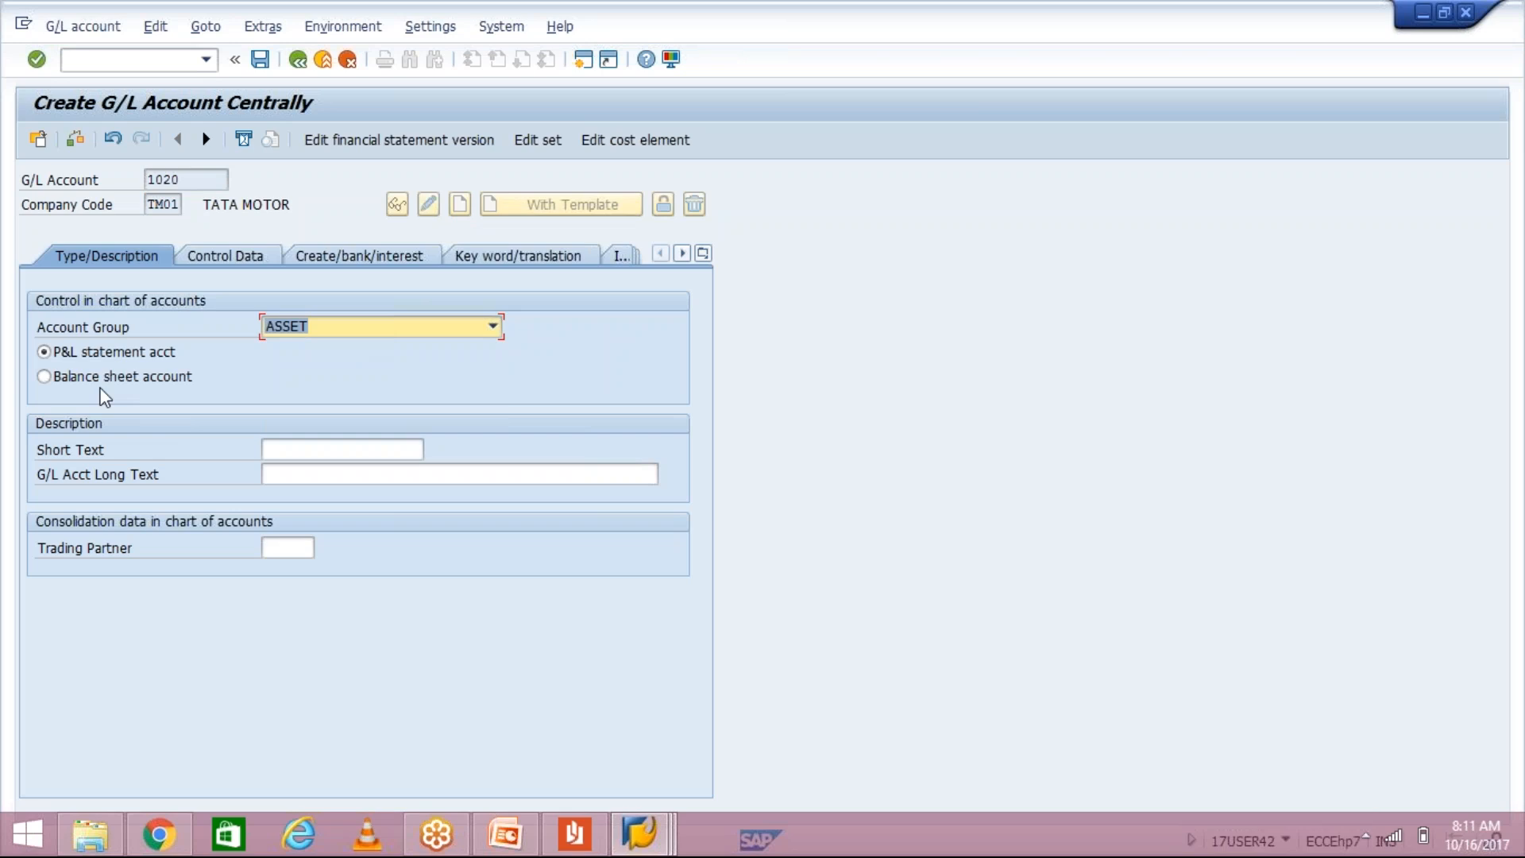
left_click(98, 355)
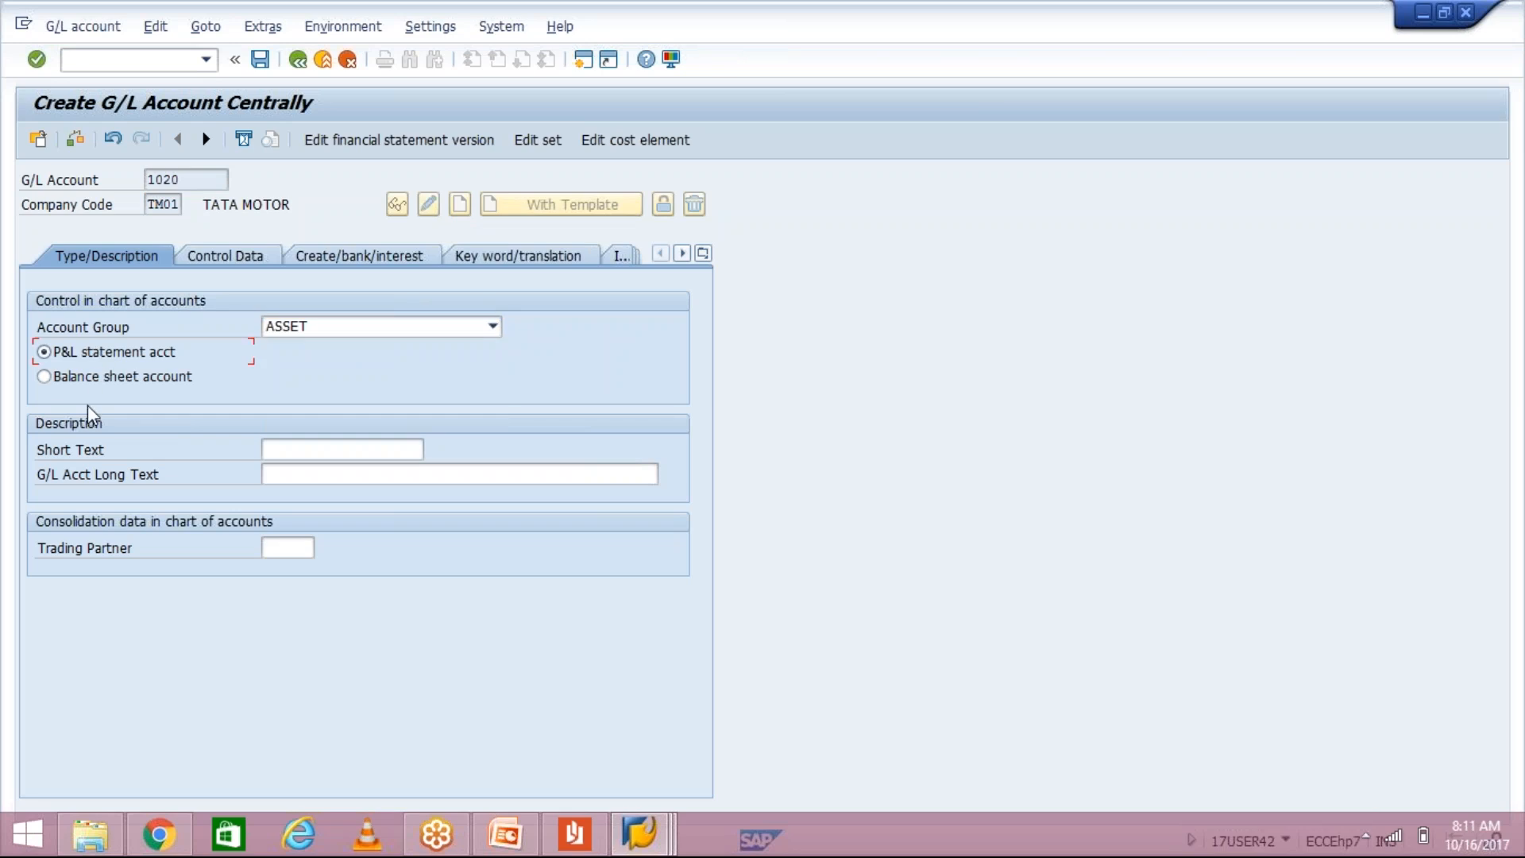
left_click(90, 374)
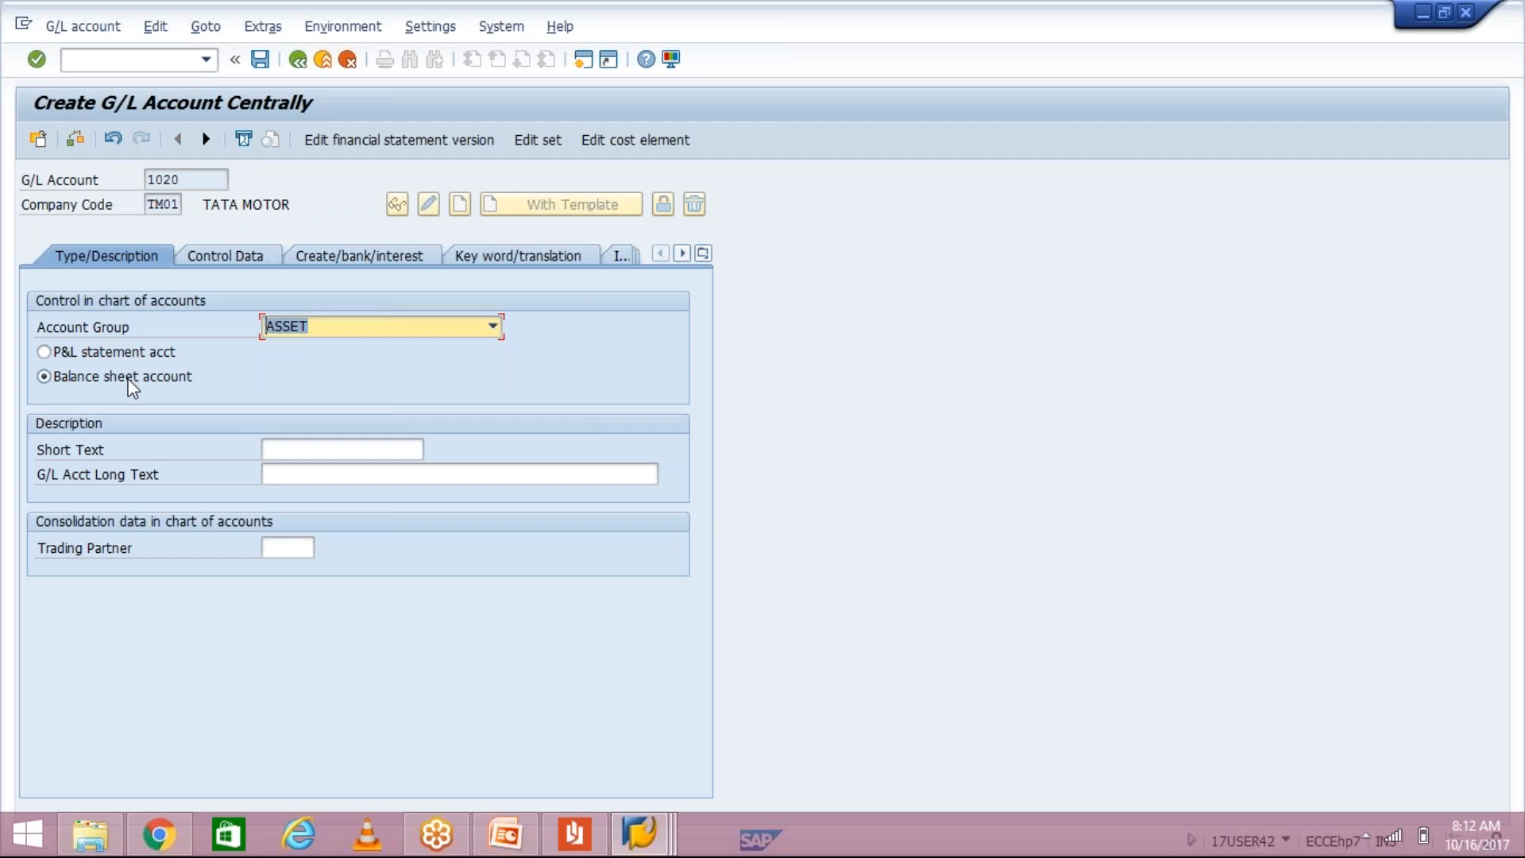
Step: Enter TEST 1 as both the short text and the long text of account 1020
left_click(333, 450)
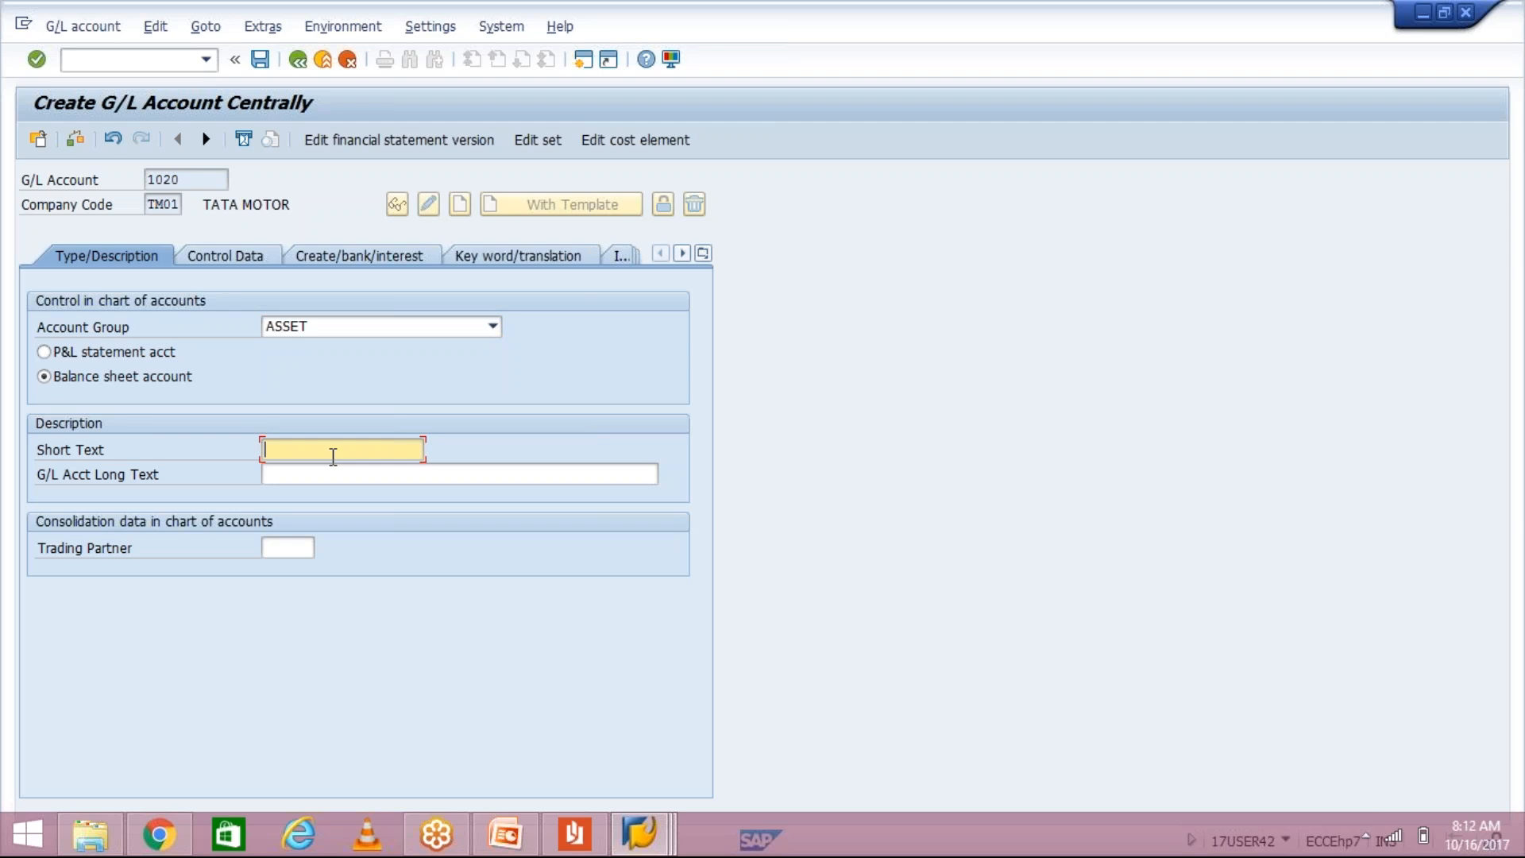
type("TEST 1")
left_click(345, 474)
type("TEST ")
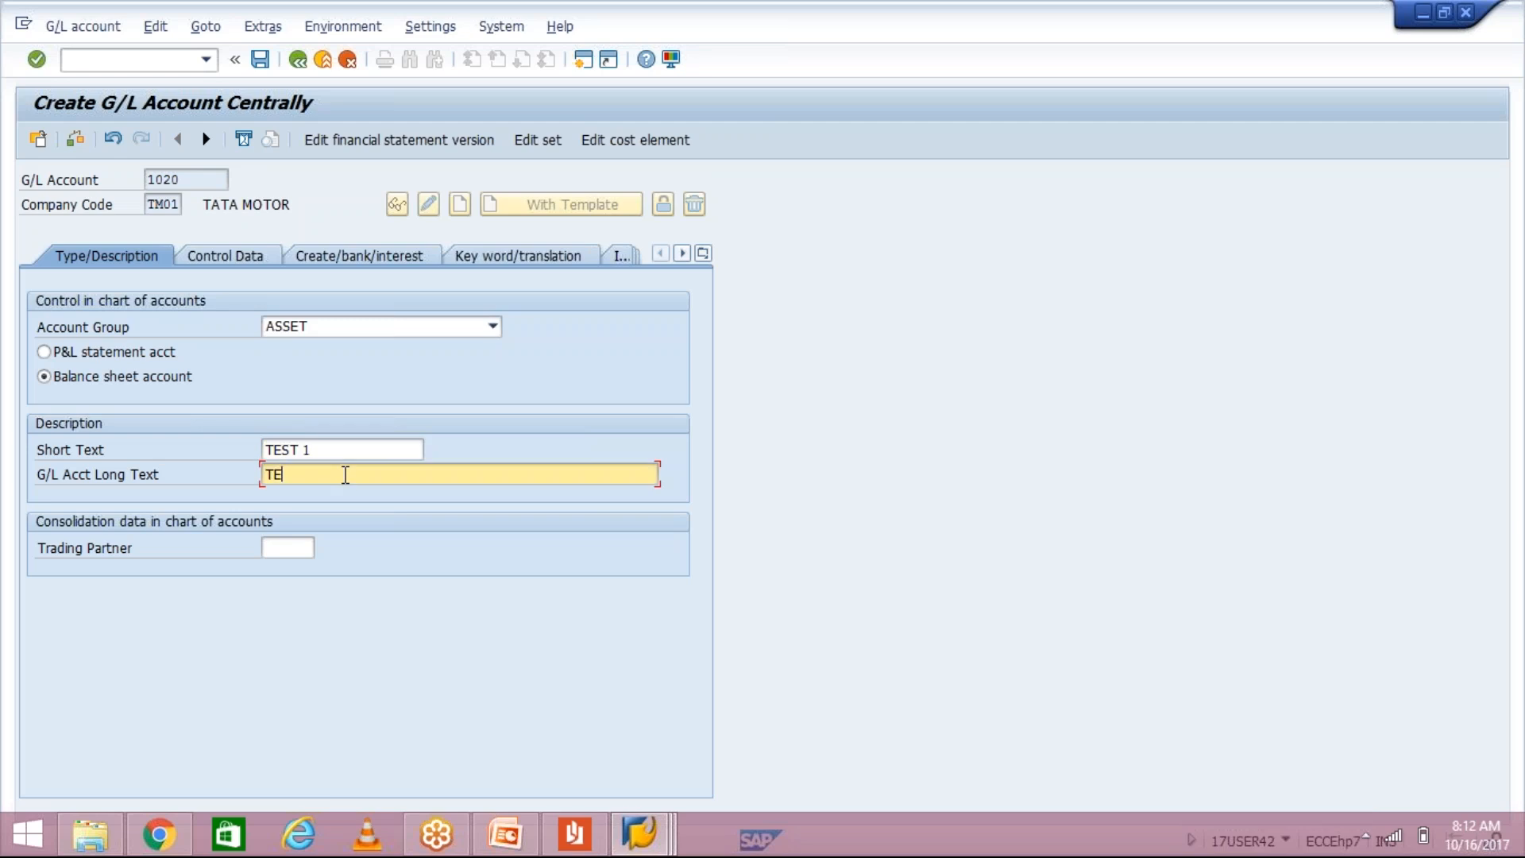
type("1")
Step: On Control Data, tick Only balances in local currency and Line item display, with sort key 001
left_click(230, 253)
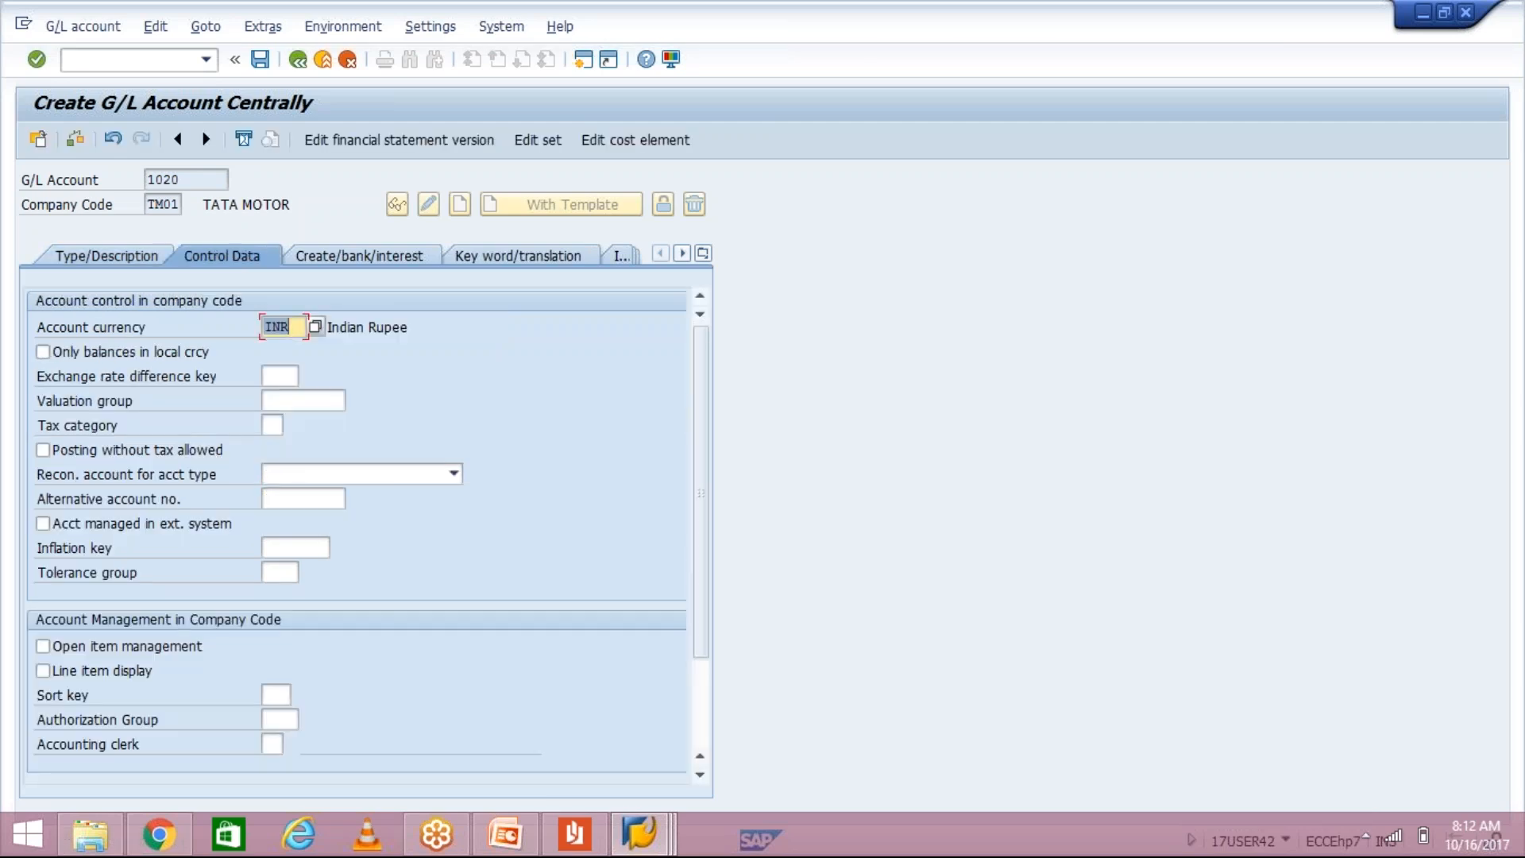
left_click(294, 326)
left_click(44, 351)
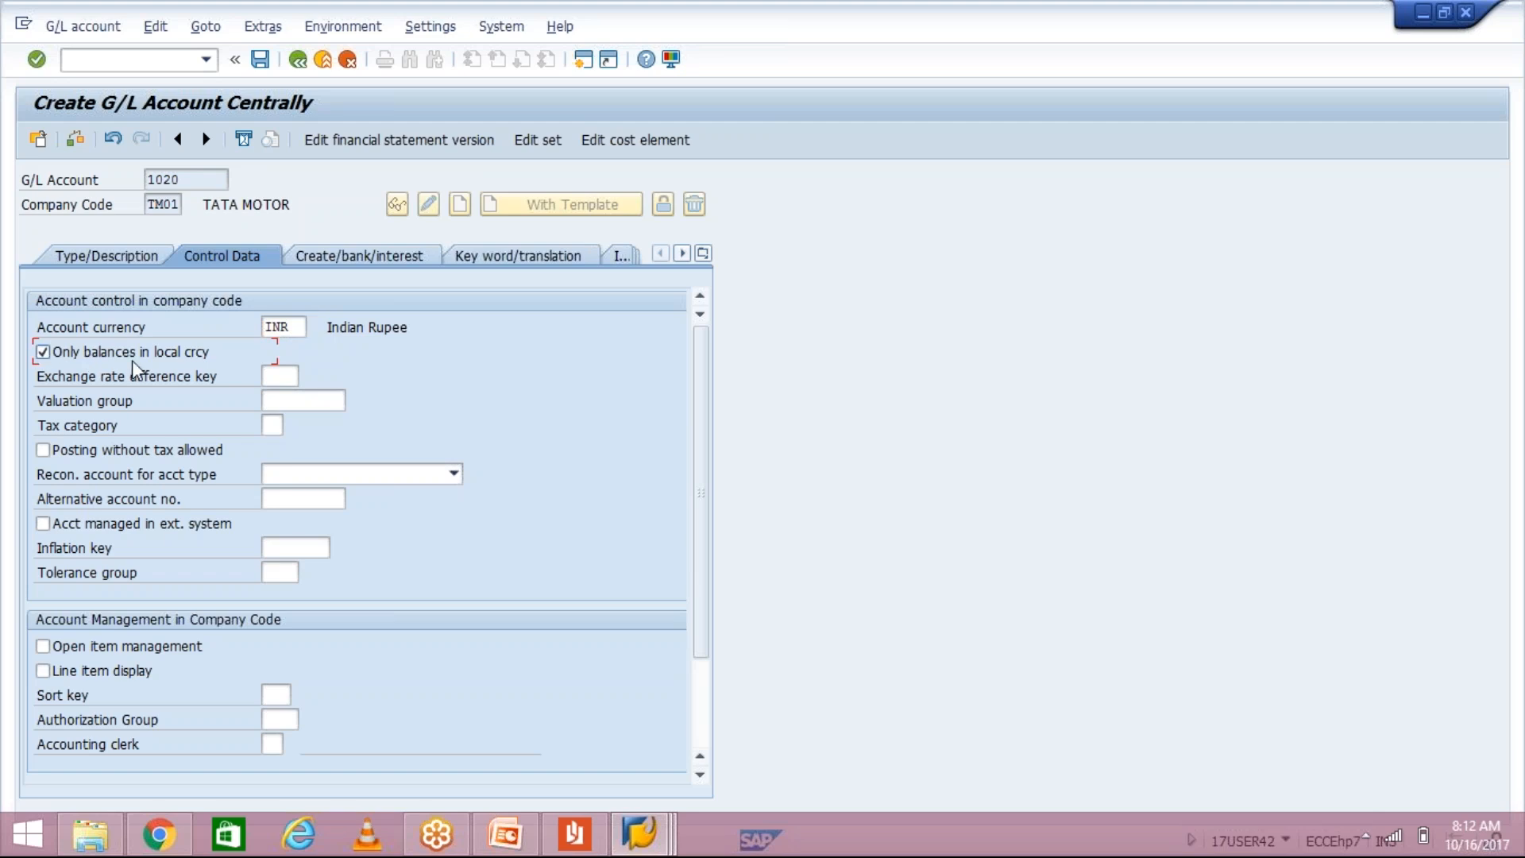
left_click(44, 671)
left_click(49, 646)
left_click(278, 694)
type("001")
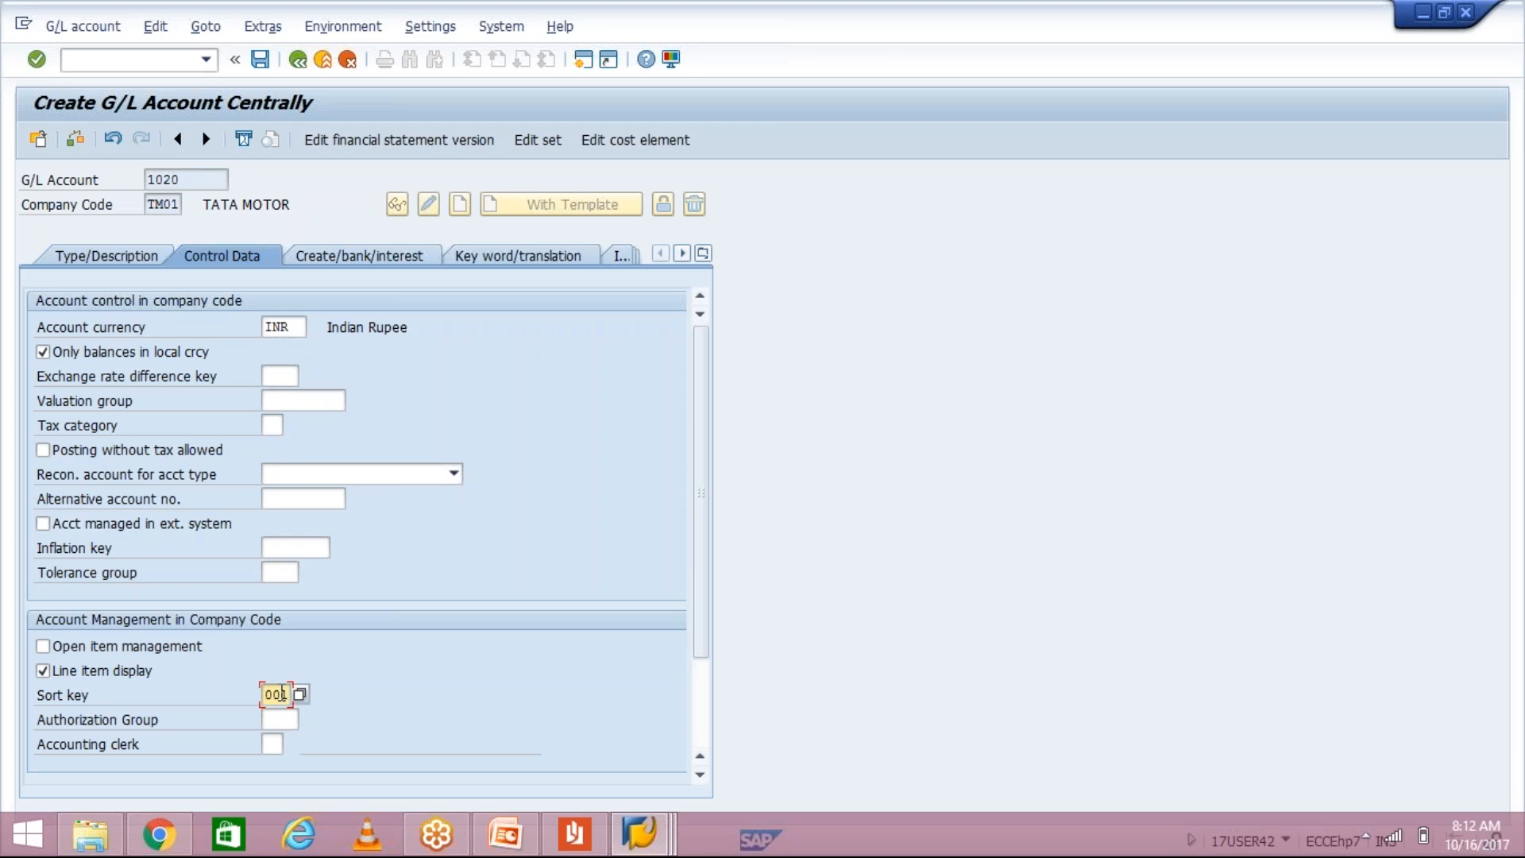
Step: Start the field status group entry as G000 on Create/bank/interest, then delete the last character
left_click(357, 253)
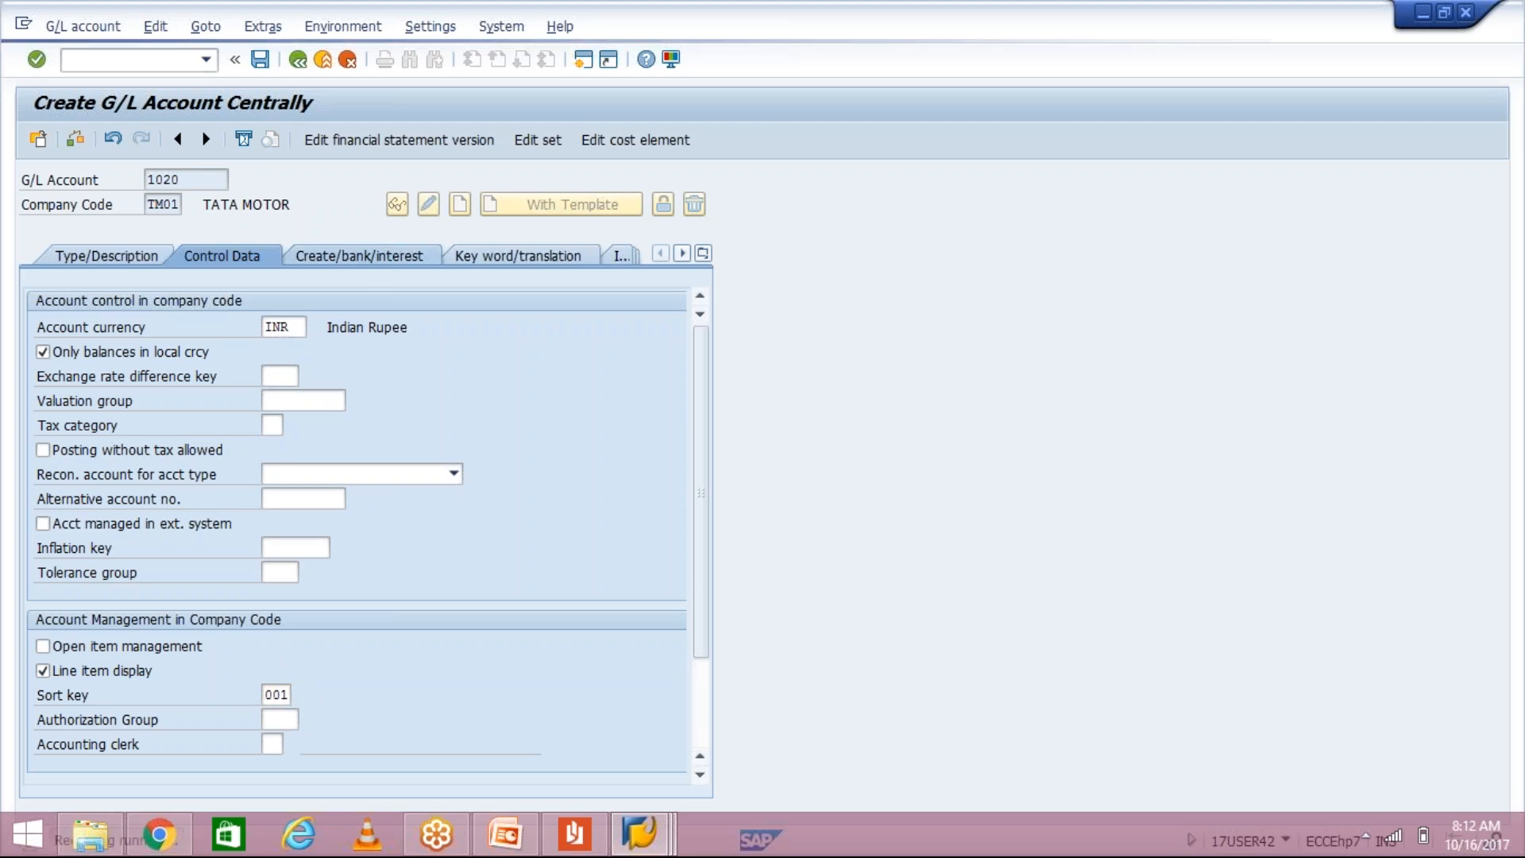
type("G000")
key("BackSpace")
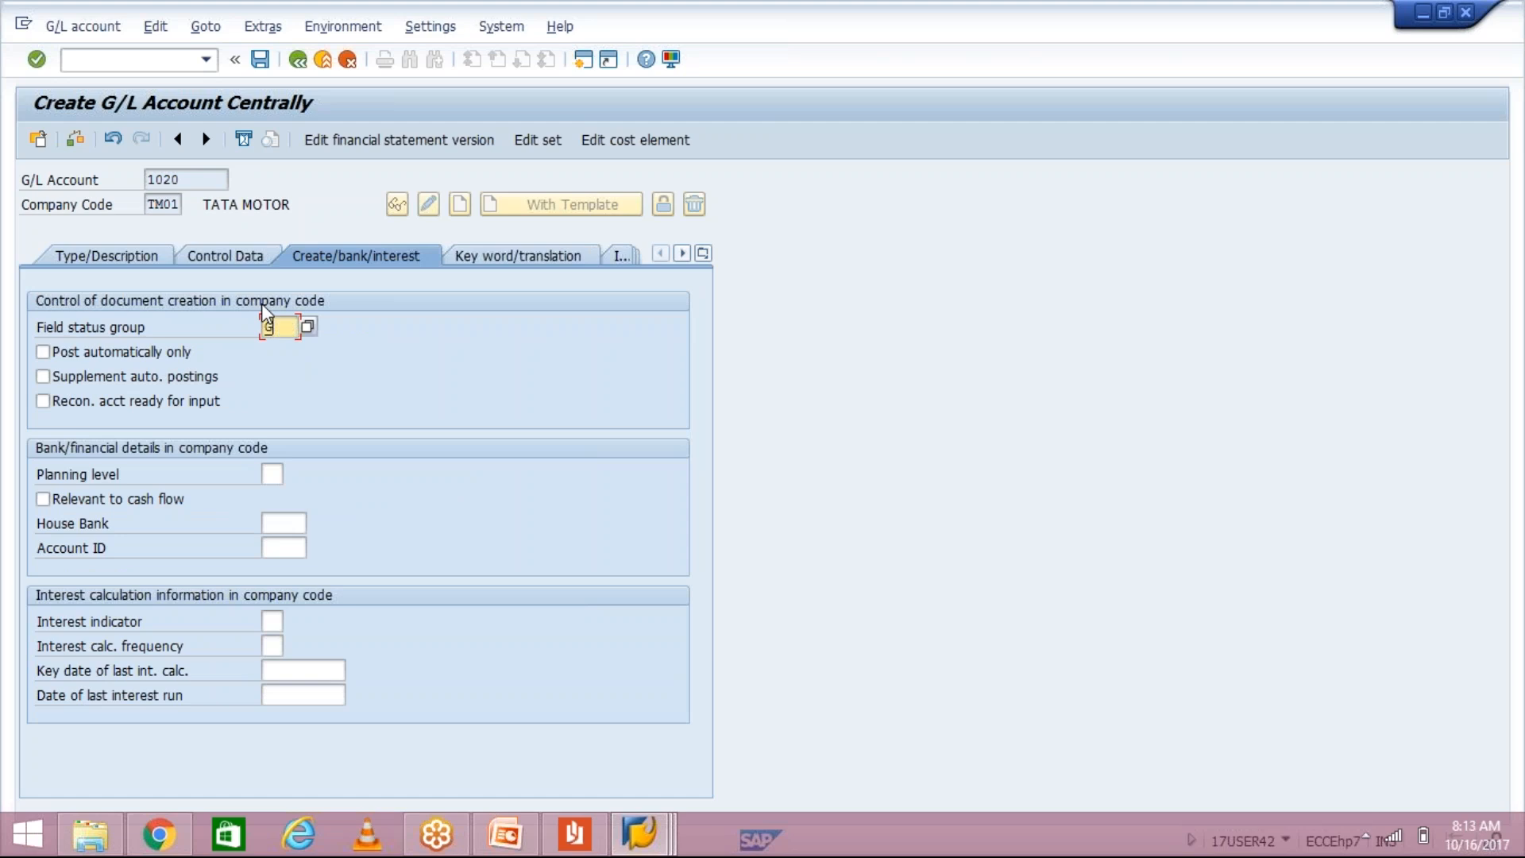
Step: Complete field status group G001 and save account 1020, ending recording ZFS00
type("1")
left_click(259, 61)
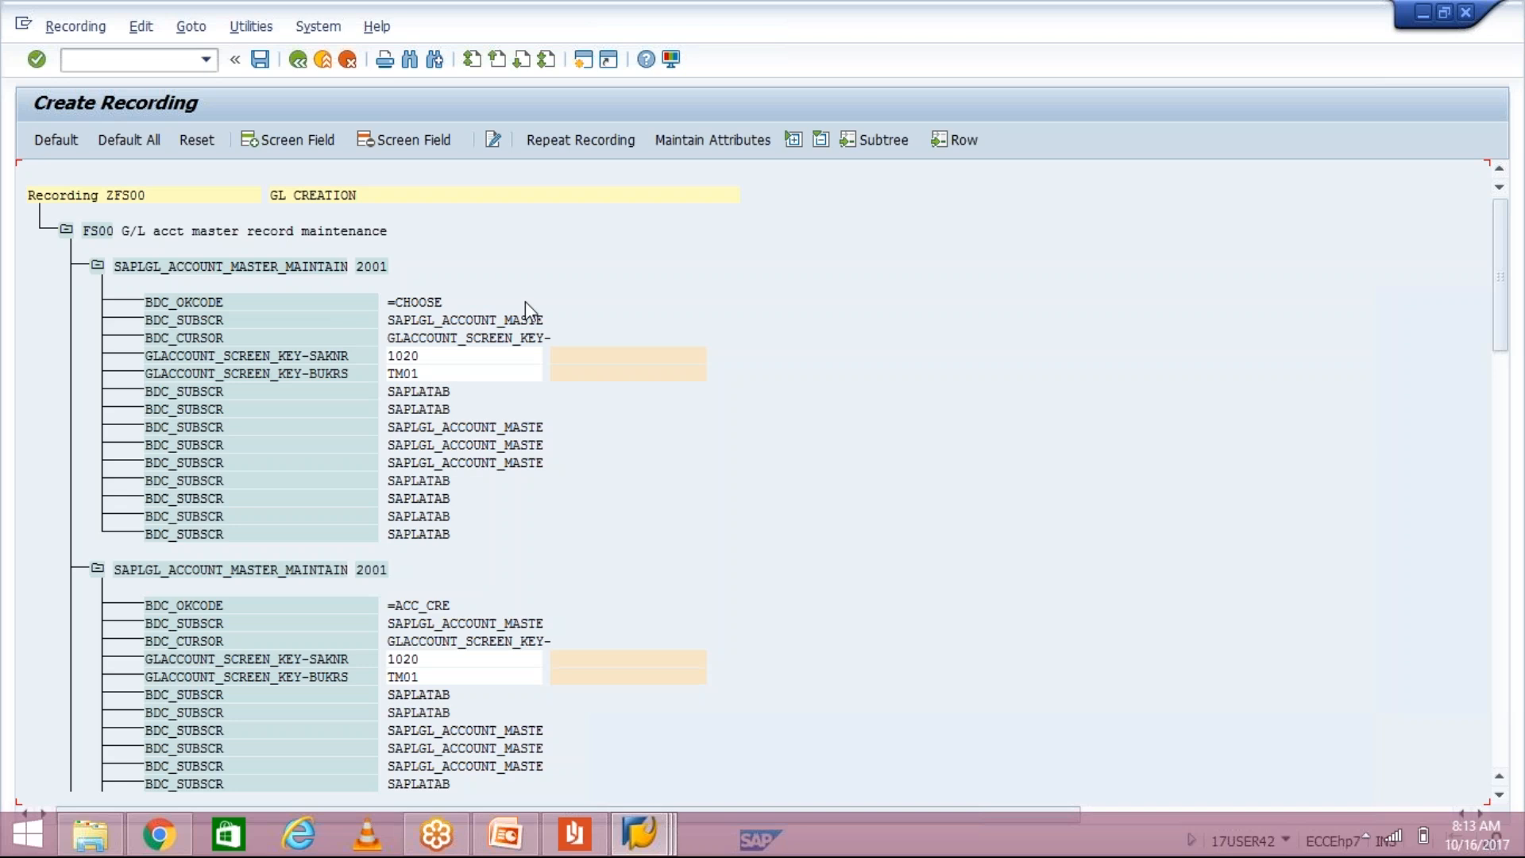
Step: Apply Default All to give every ZFS00 field its default source name, reviewing the whole recording tree
left_click(131, 144)
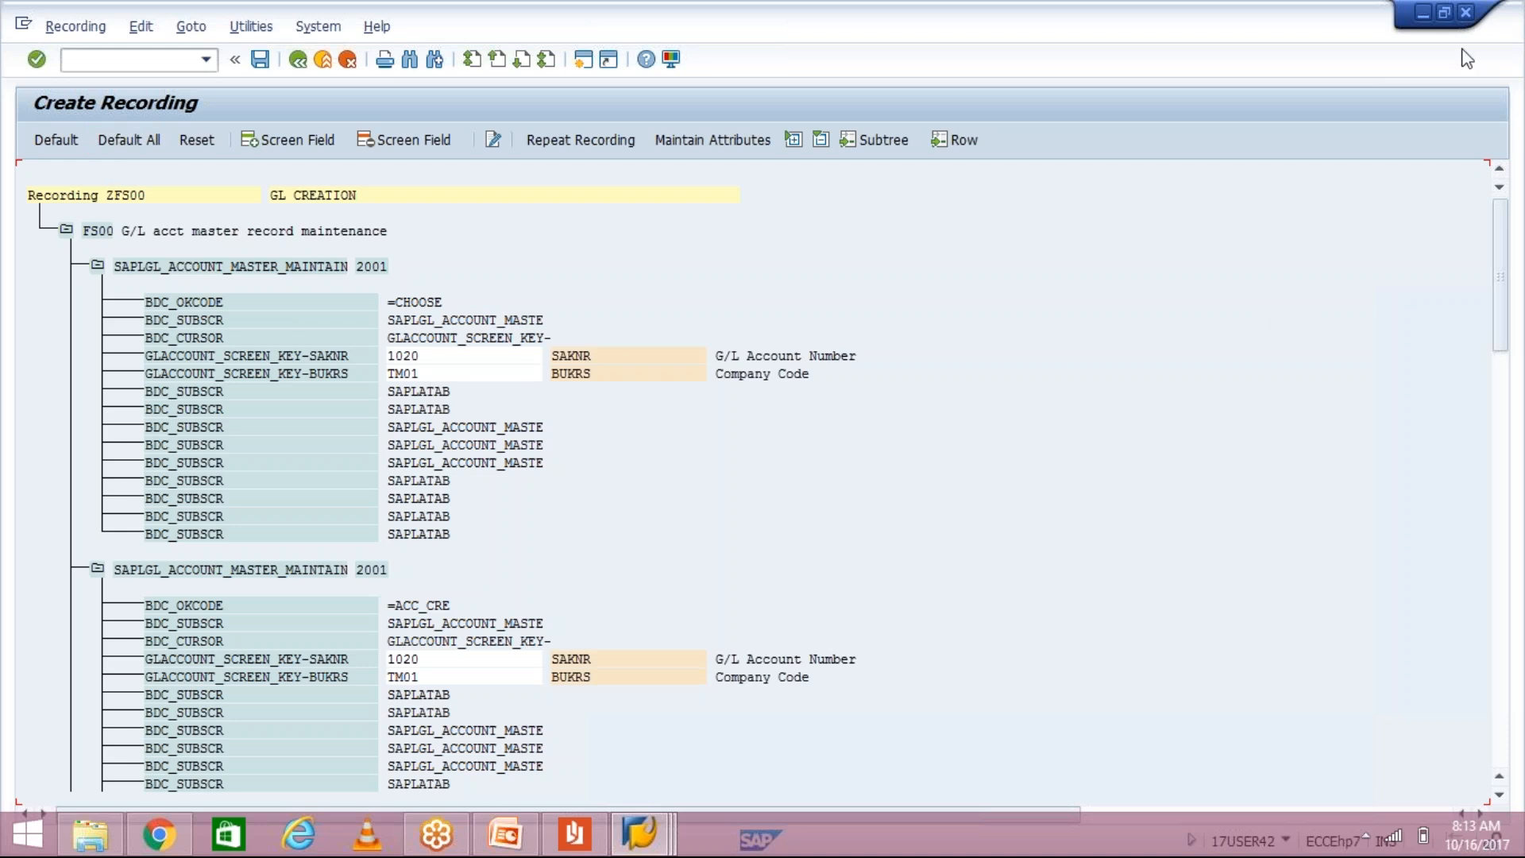
key("F3")
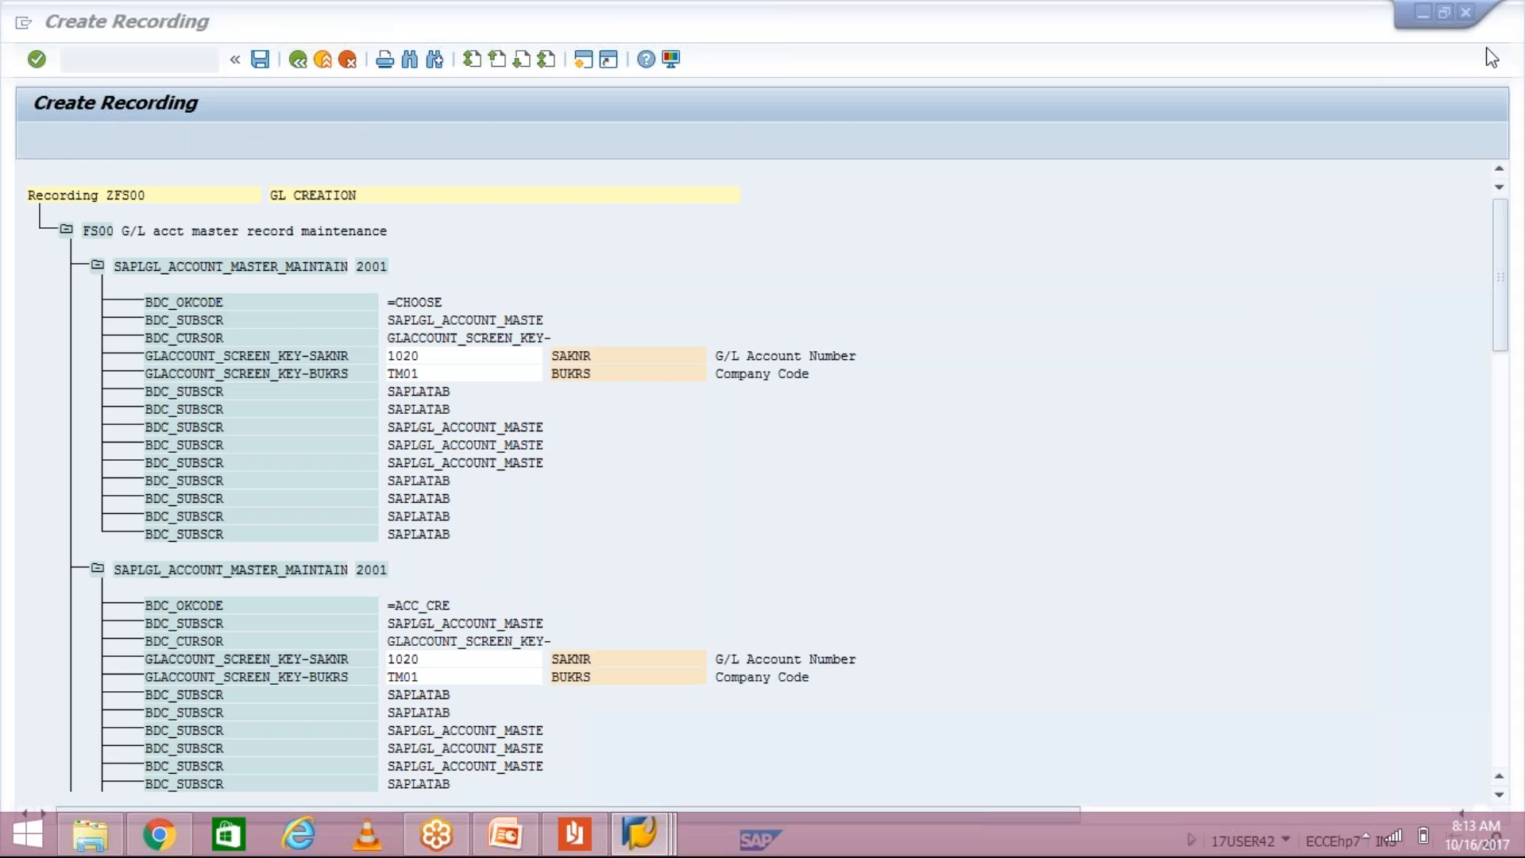
left_click(1500, 796)
left_click(1500, 795)
left_click(1500, 795)
left_click(1500, 795)
left_click(1500, 795)
left_click(1500, 795)
left_click(1500, 795)
left_click(1500, 796)
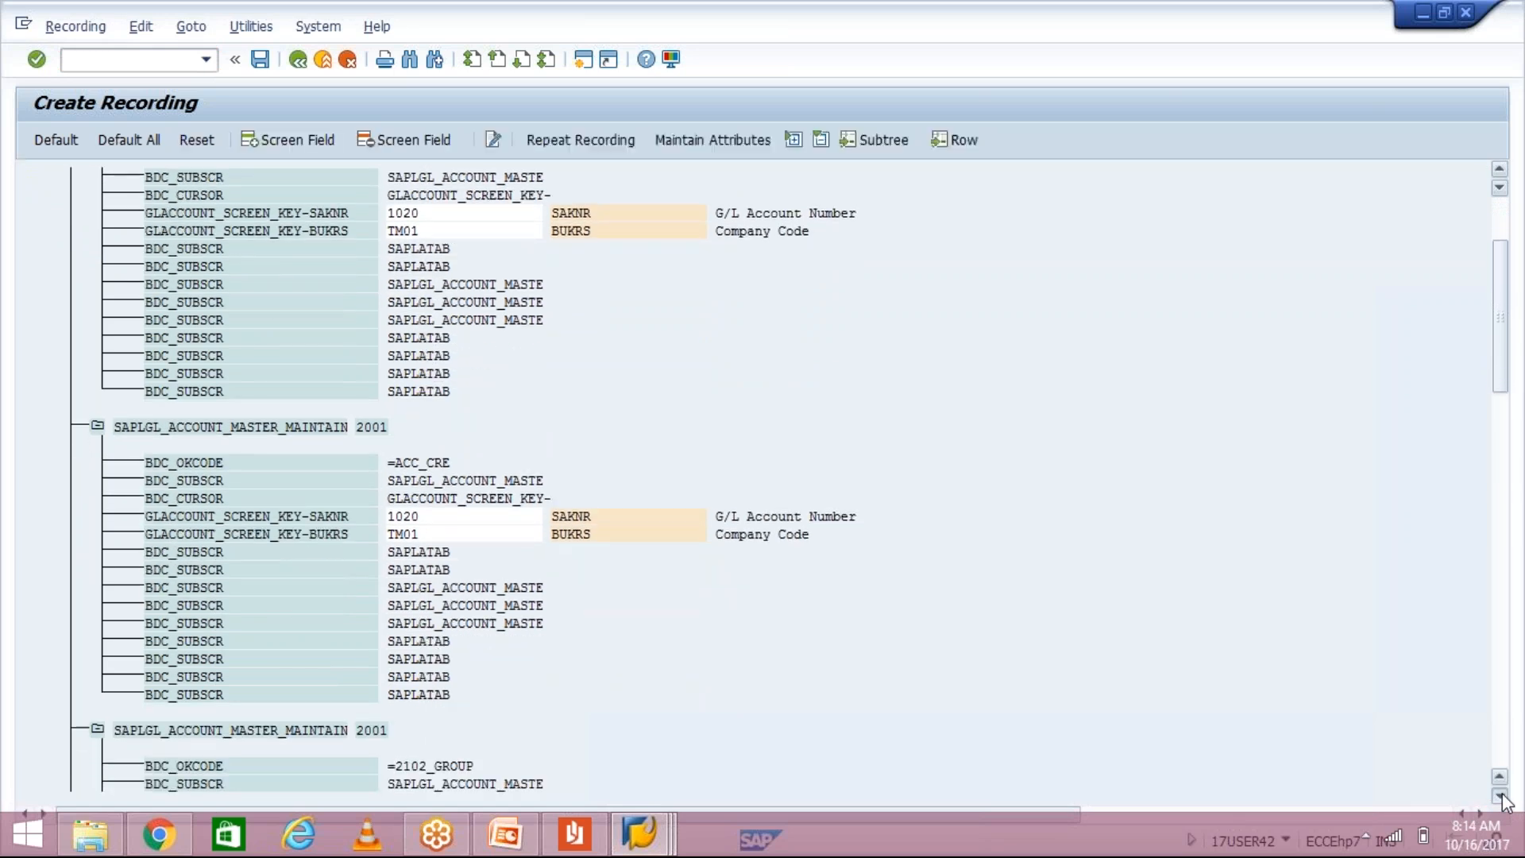
left_click(1500, 795)
left_click(1500, 796)
left_click(1500, 795)
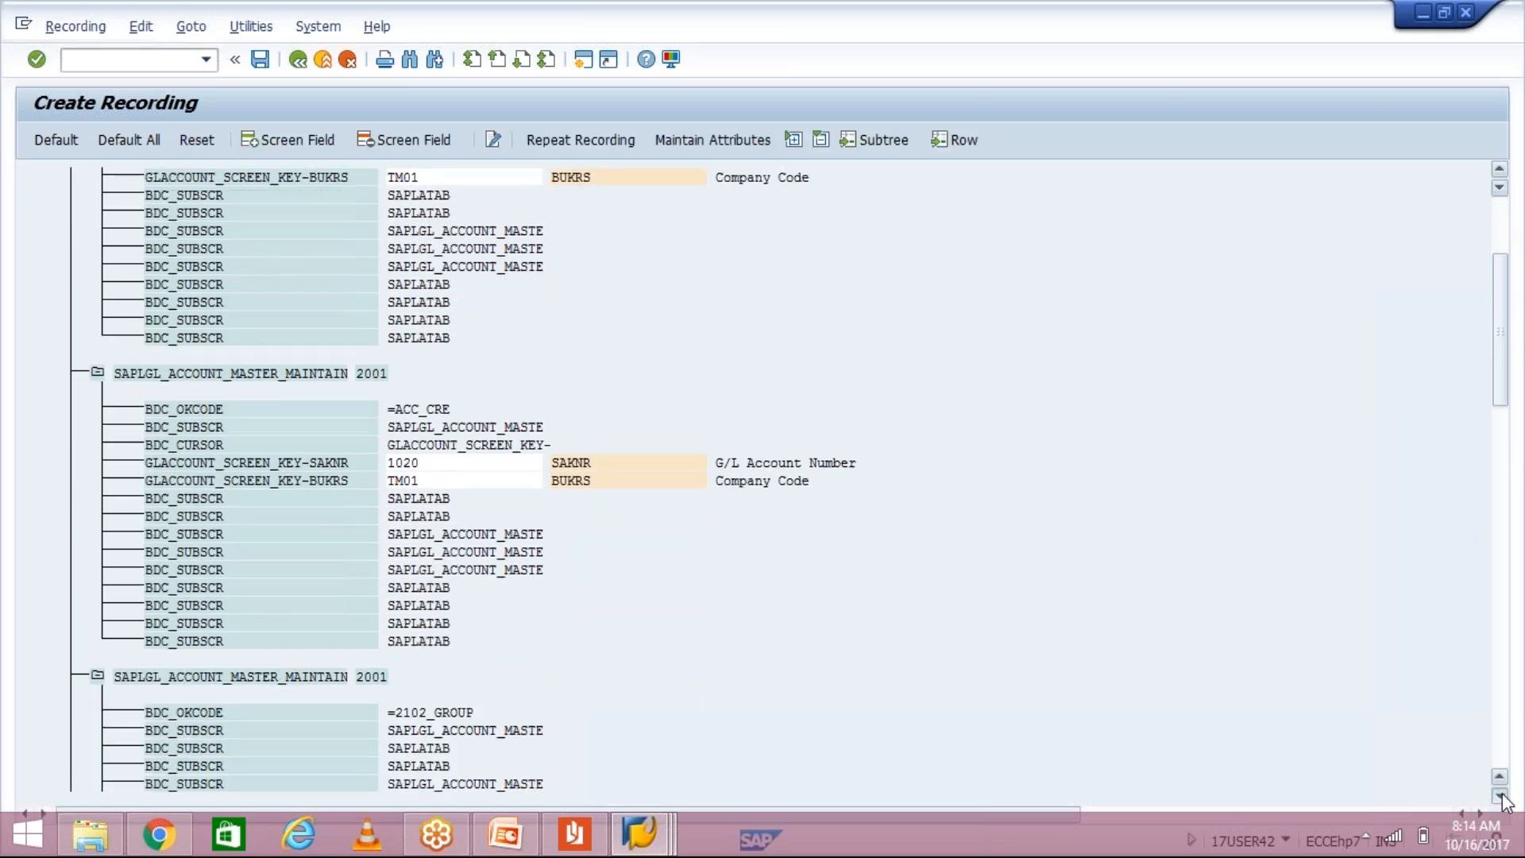
left_click(1500, 795)
left_click(1500, 796)
left_click(1500, 796)
left_click(1500, 795)
left_click(1500, 796)
left_click(1499, 796)
left_click(1500, 795)
left_click(1499, 795)
left_click(1500, 795)
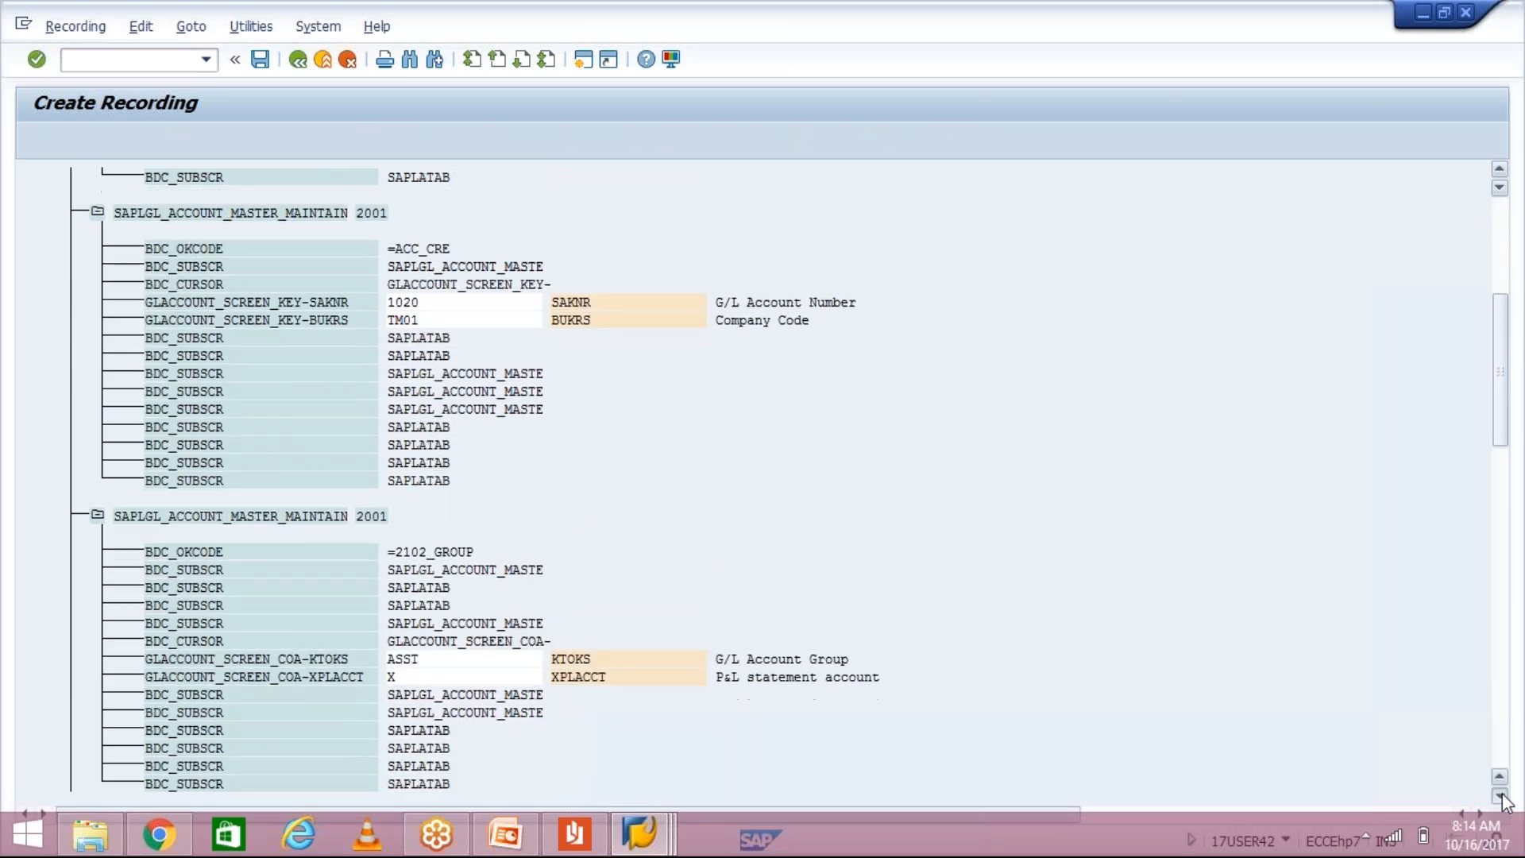
left_click(1500, 795)
left_click(1500, 795)
left_click(1500, 795)
left_click(1500, 795)
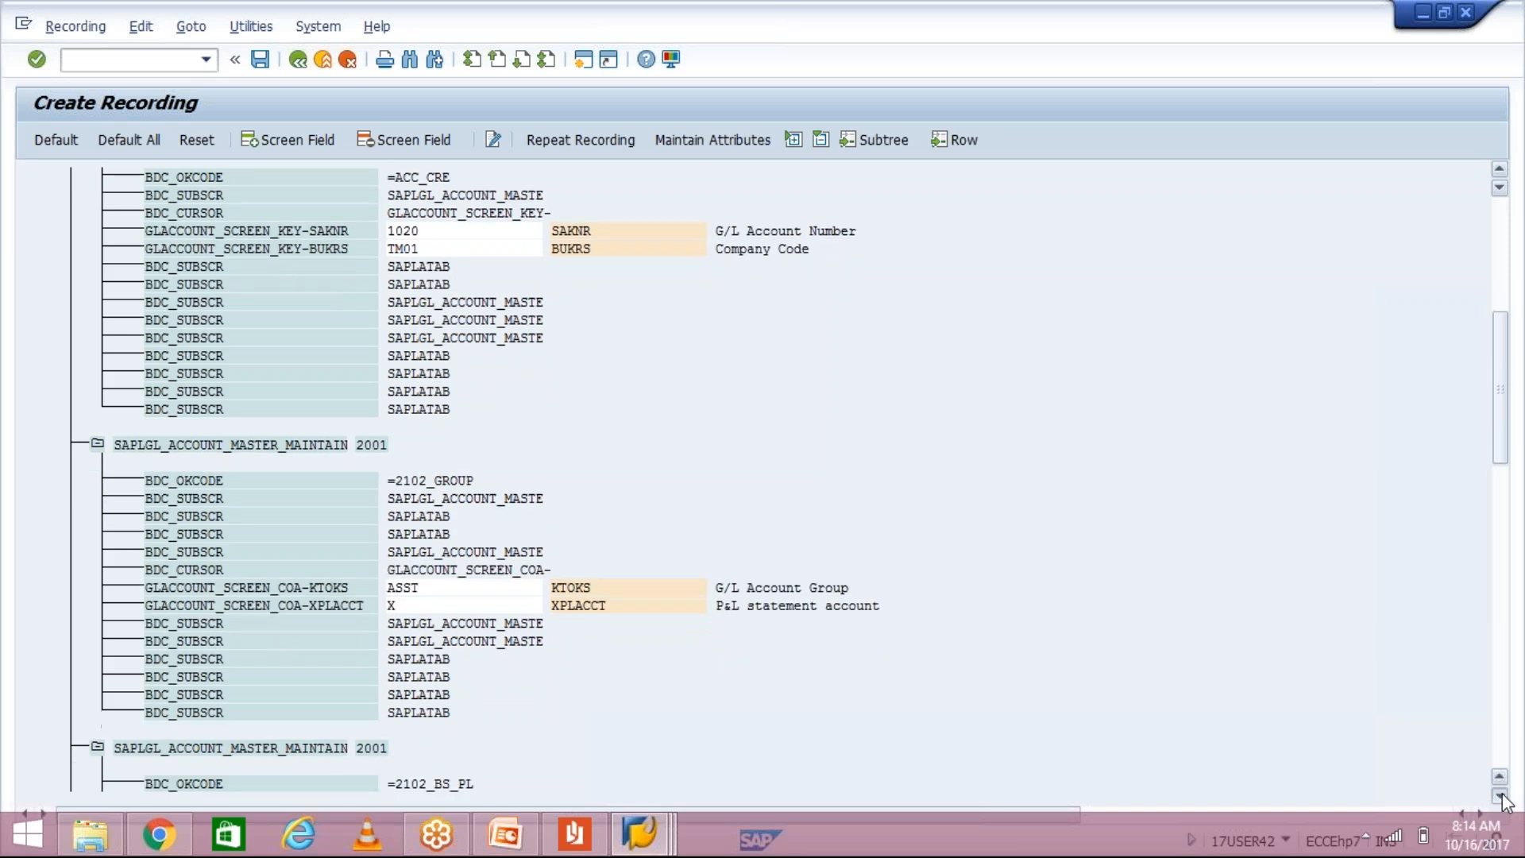
left_click(1500, 795)
left_click(1499, 795)
left_click(1500, 795)
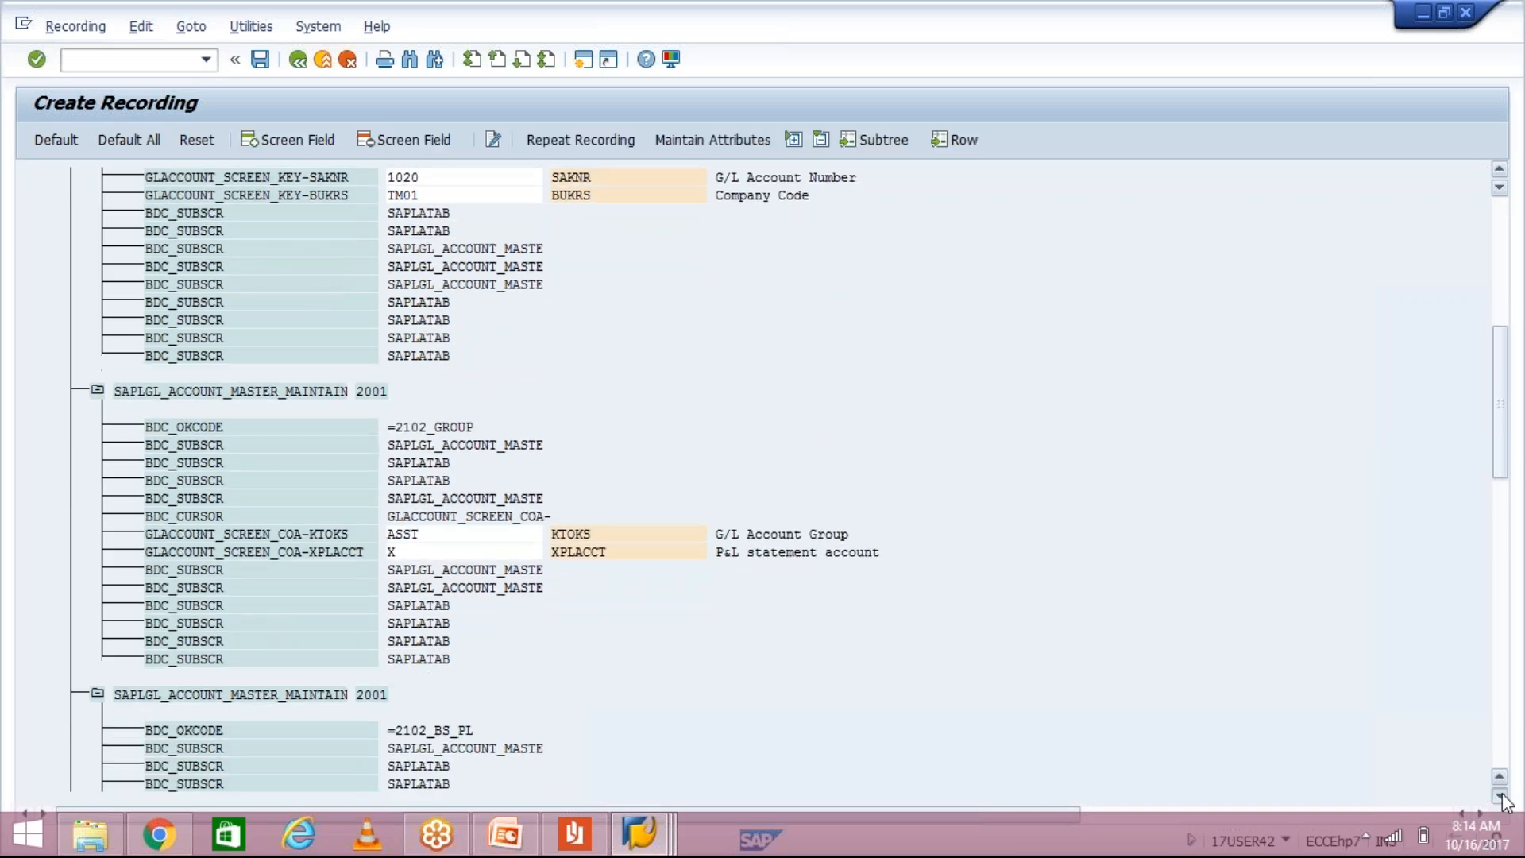
left_click(1500, 795)
left_click(1500, 795)
left_click(1499, 795)
left_click(1500, 795)
left_click(1500, 795)
left_click(1500, 795)
left_click(1500, 795)
left_click(1500, 795)
left_click(1500, 796)
left_click(1500, 795)
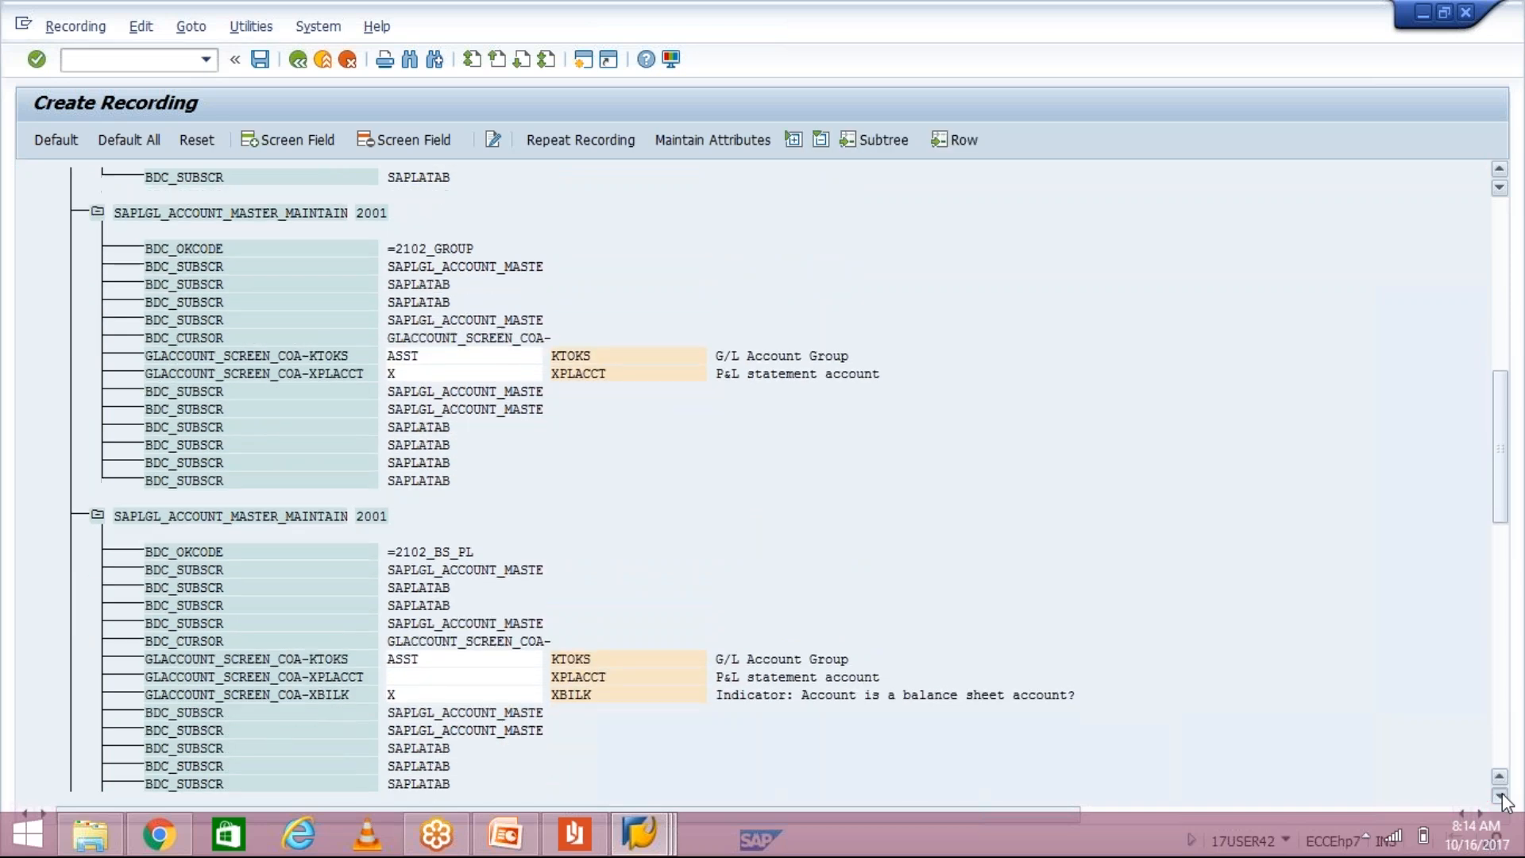
left_click(1500, 795)
left_click(1499, 795)
left_click(1500, 796)
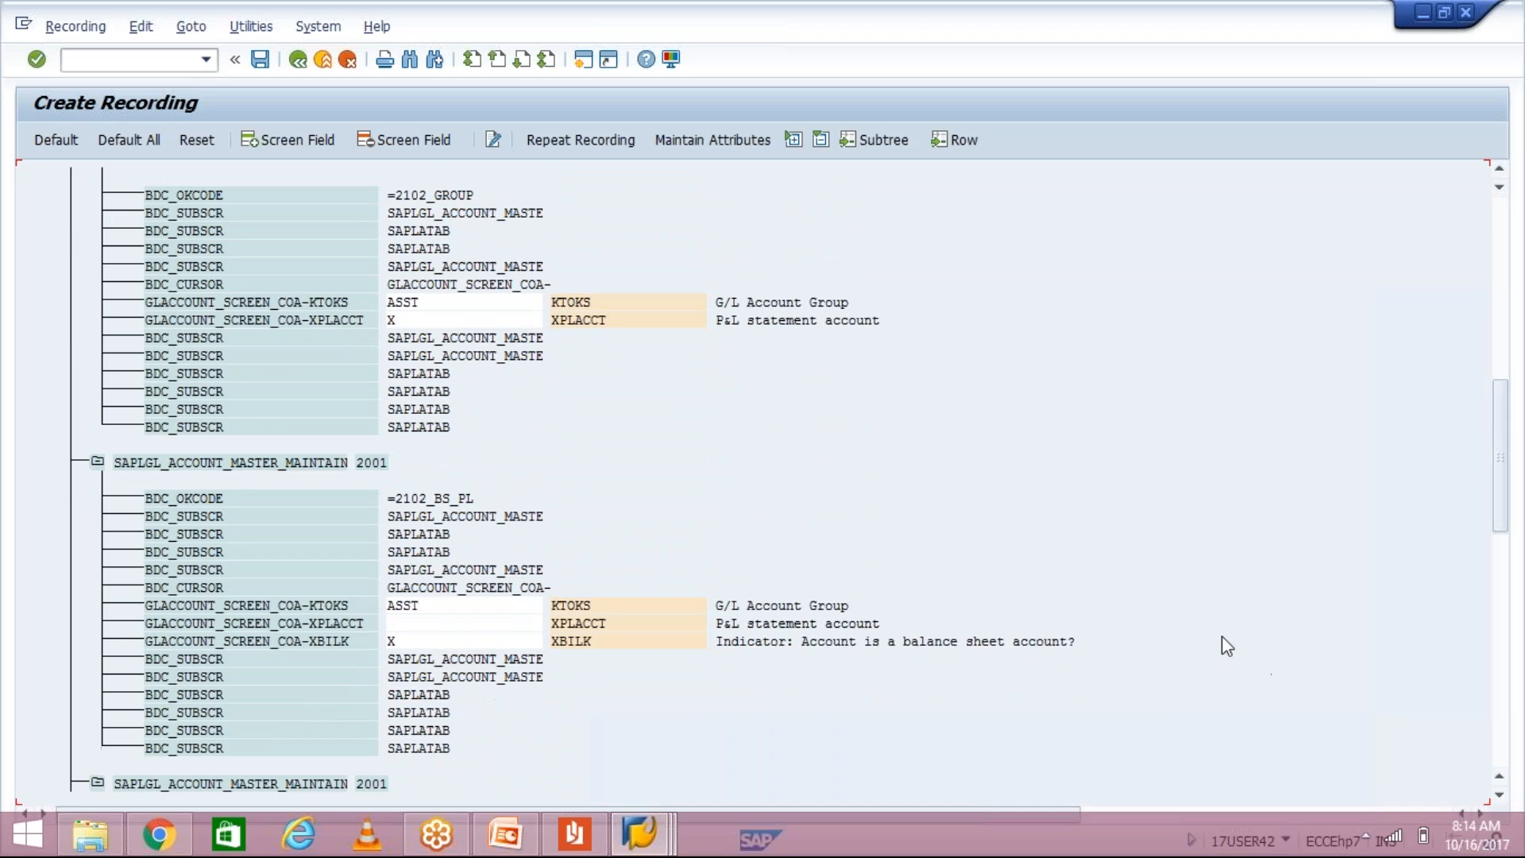
left_click(1503, 731)
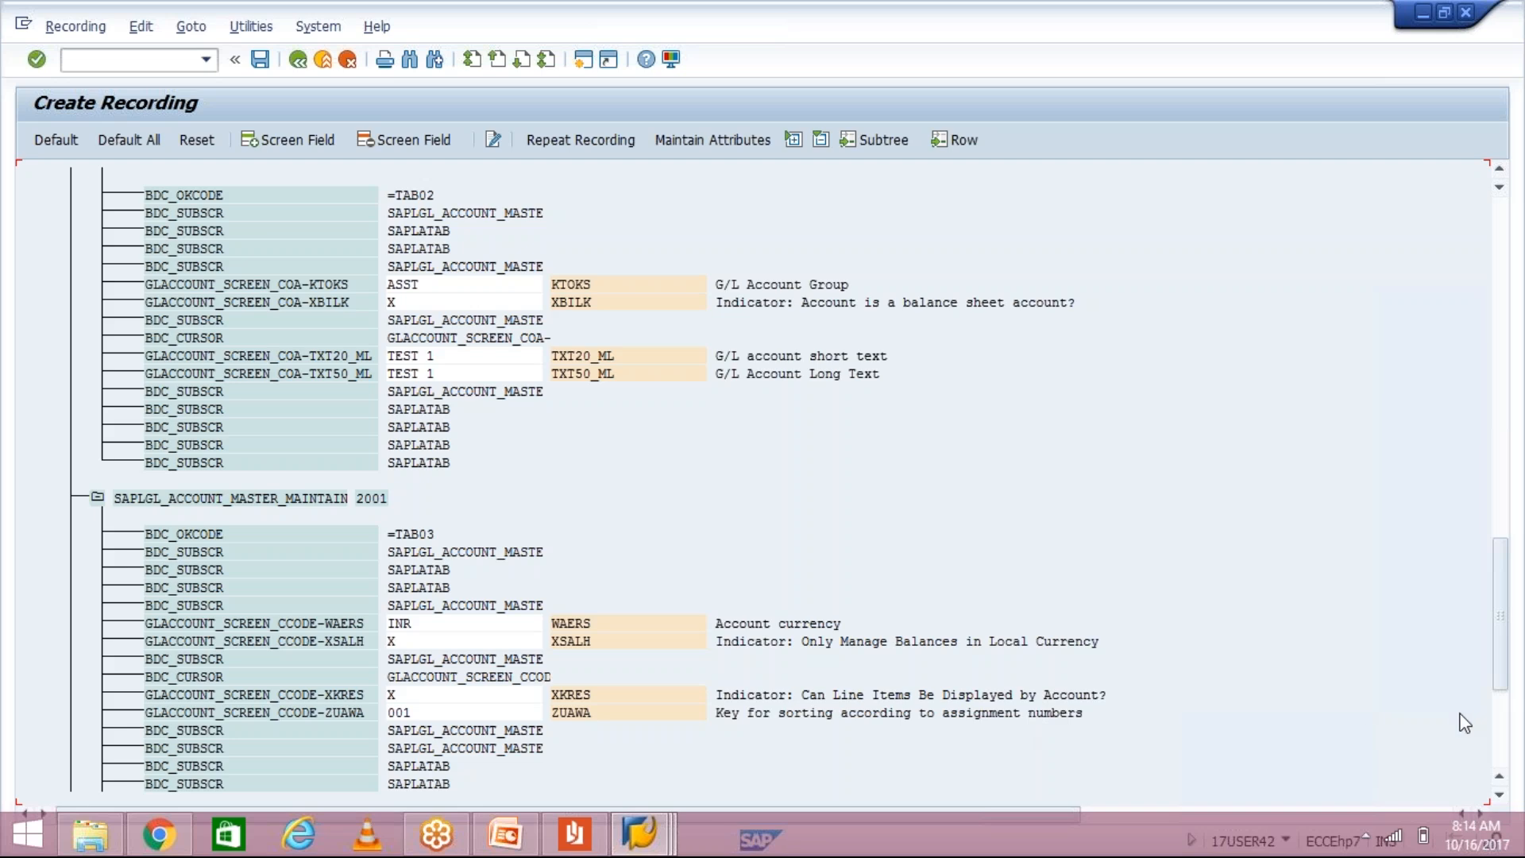
left_click(1504, 737)
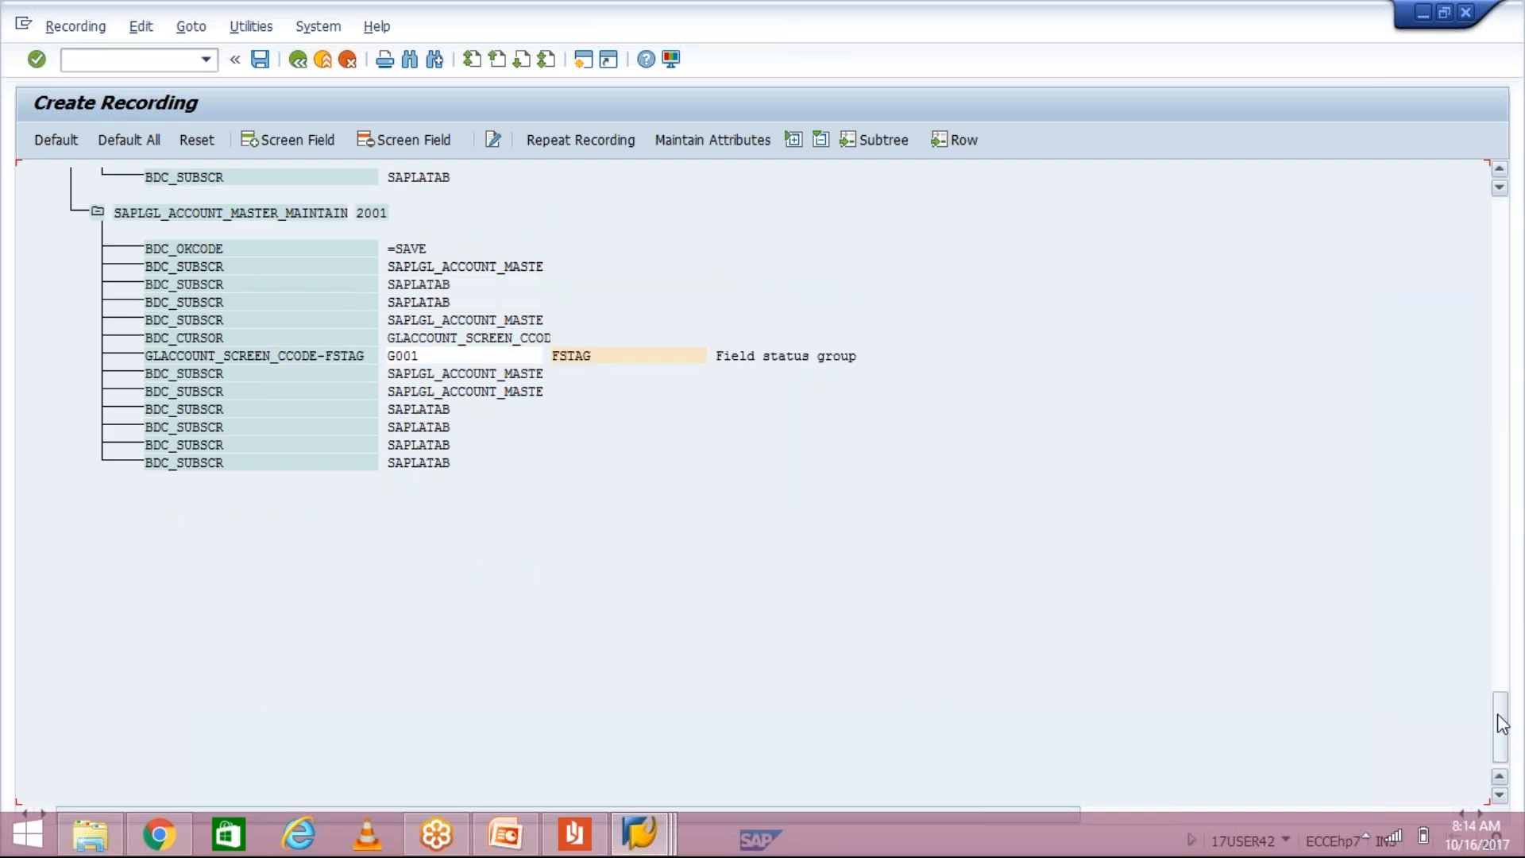
left_click_drag(1504, 724, 1504, 222)
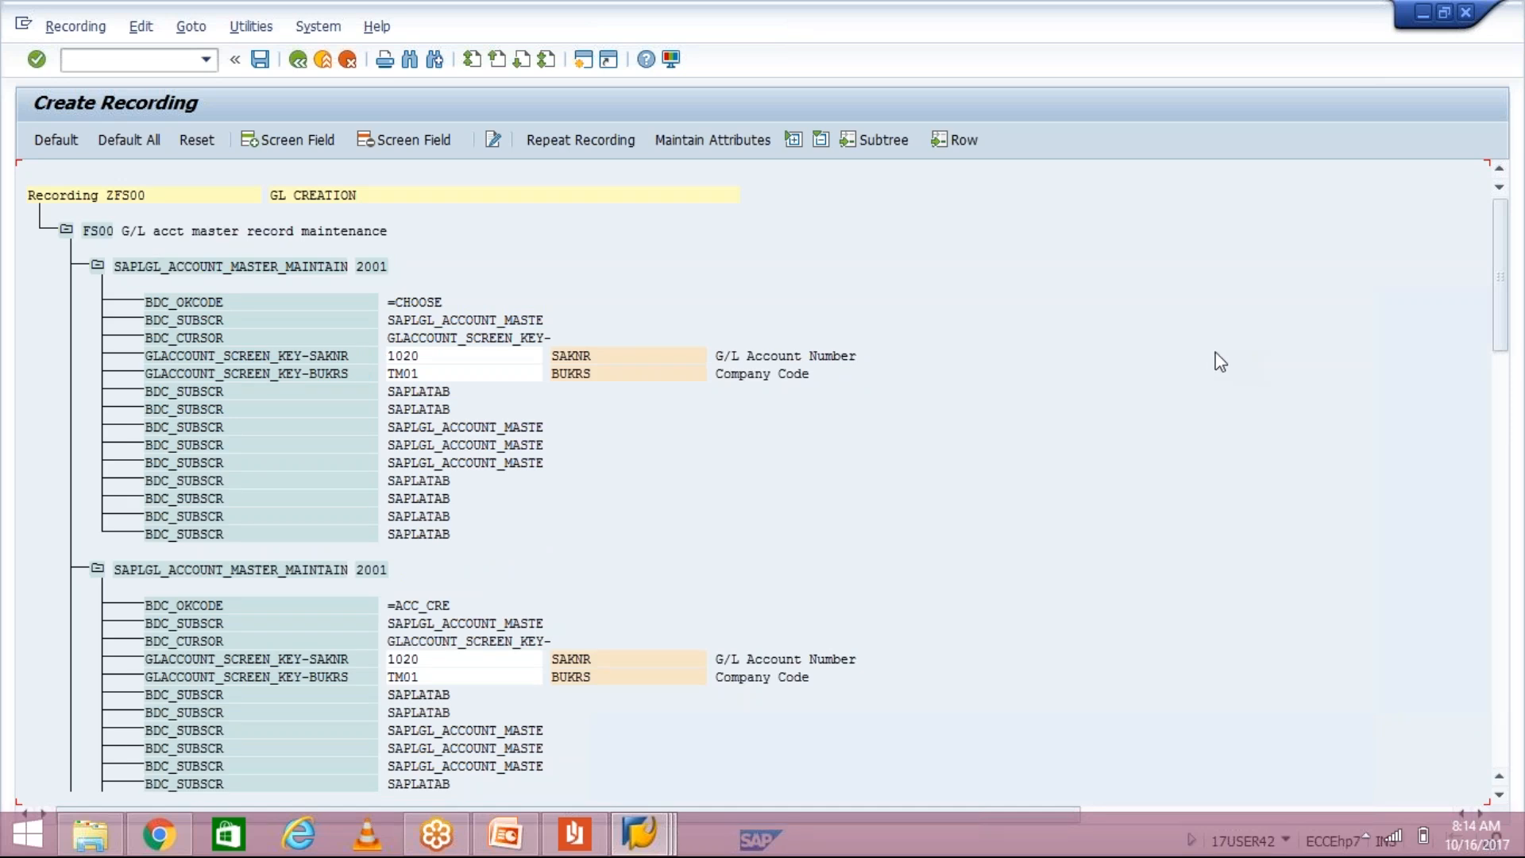
Step: Save recording ZFS00 and go back to the LSMW project selection screen
left_click(260, 60)
left_click(297, 60)
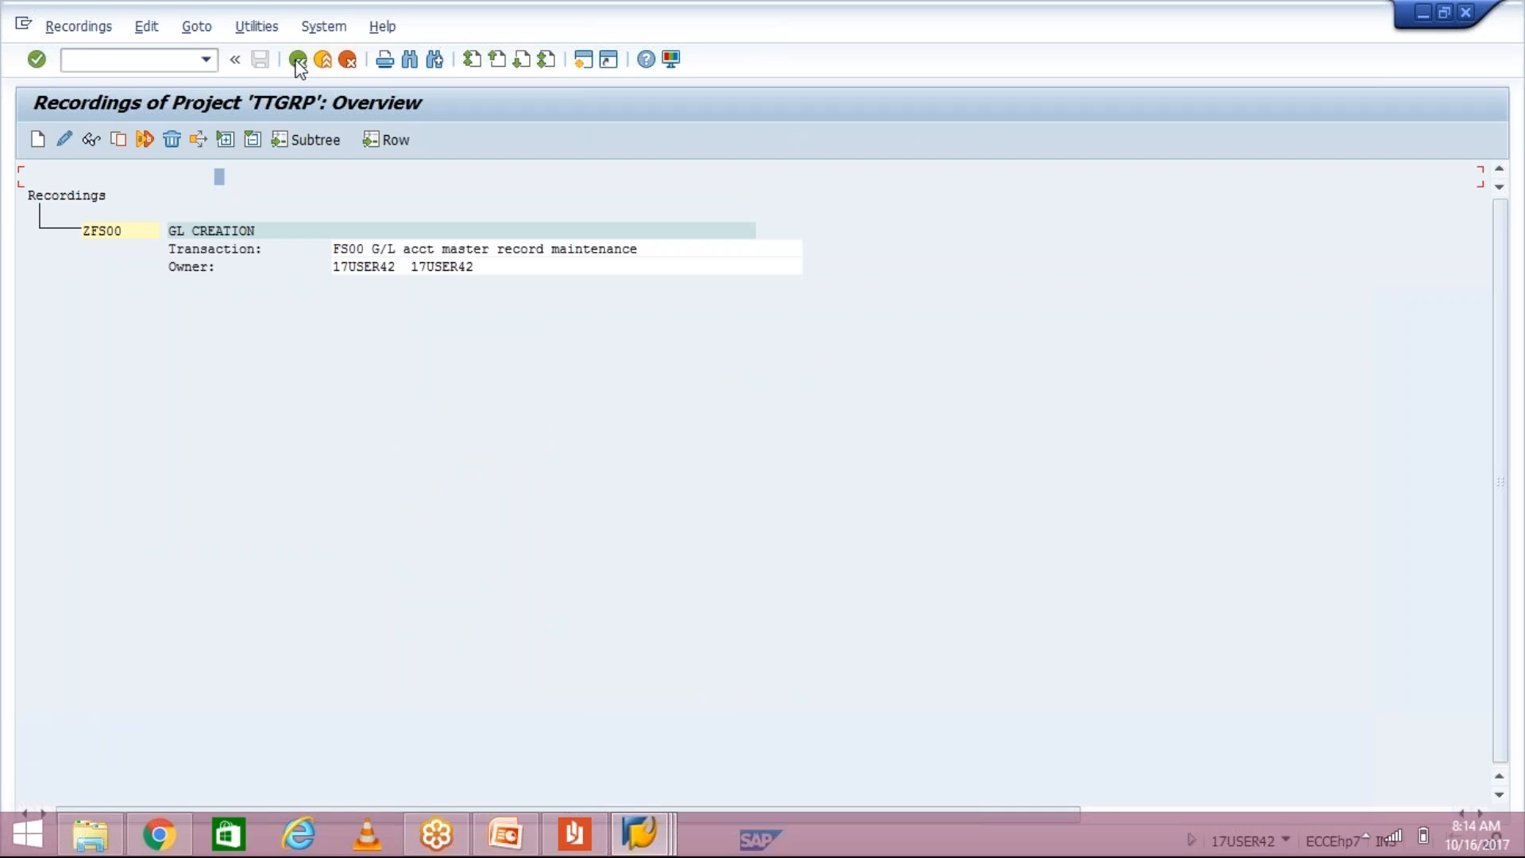
left_click(297, 60)
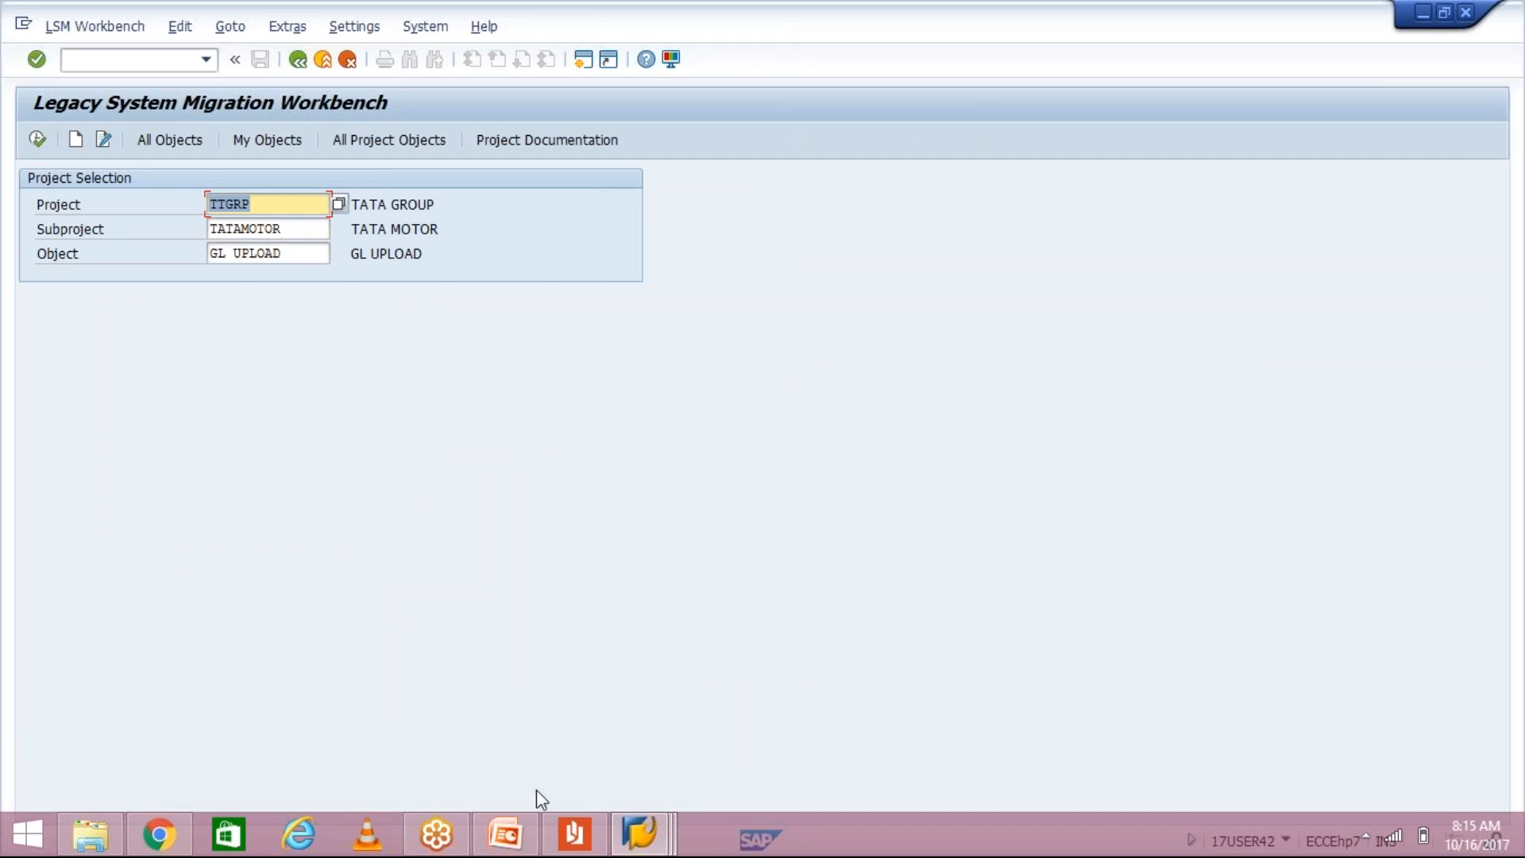
Step: Execute GL UPLOAD in TTGRP / TATAMOTOR to list its process steps, marking Create Batch Input Session
left_click(38, 141)
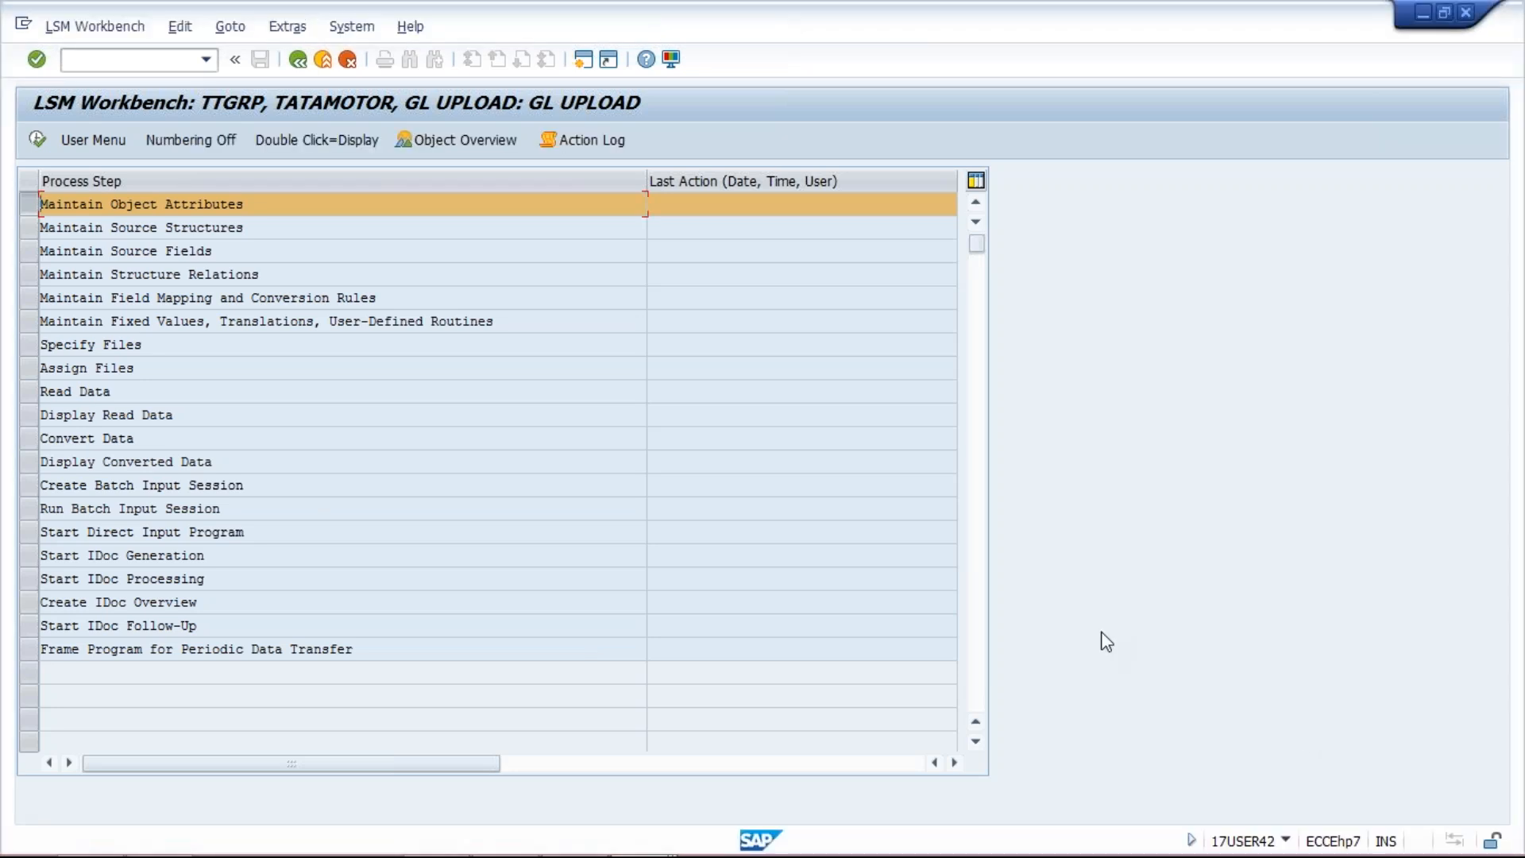
left_click(28, 486)
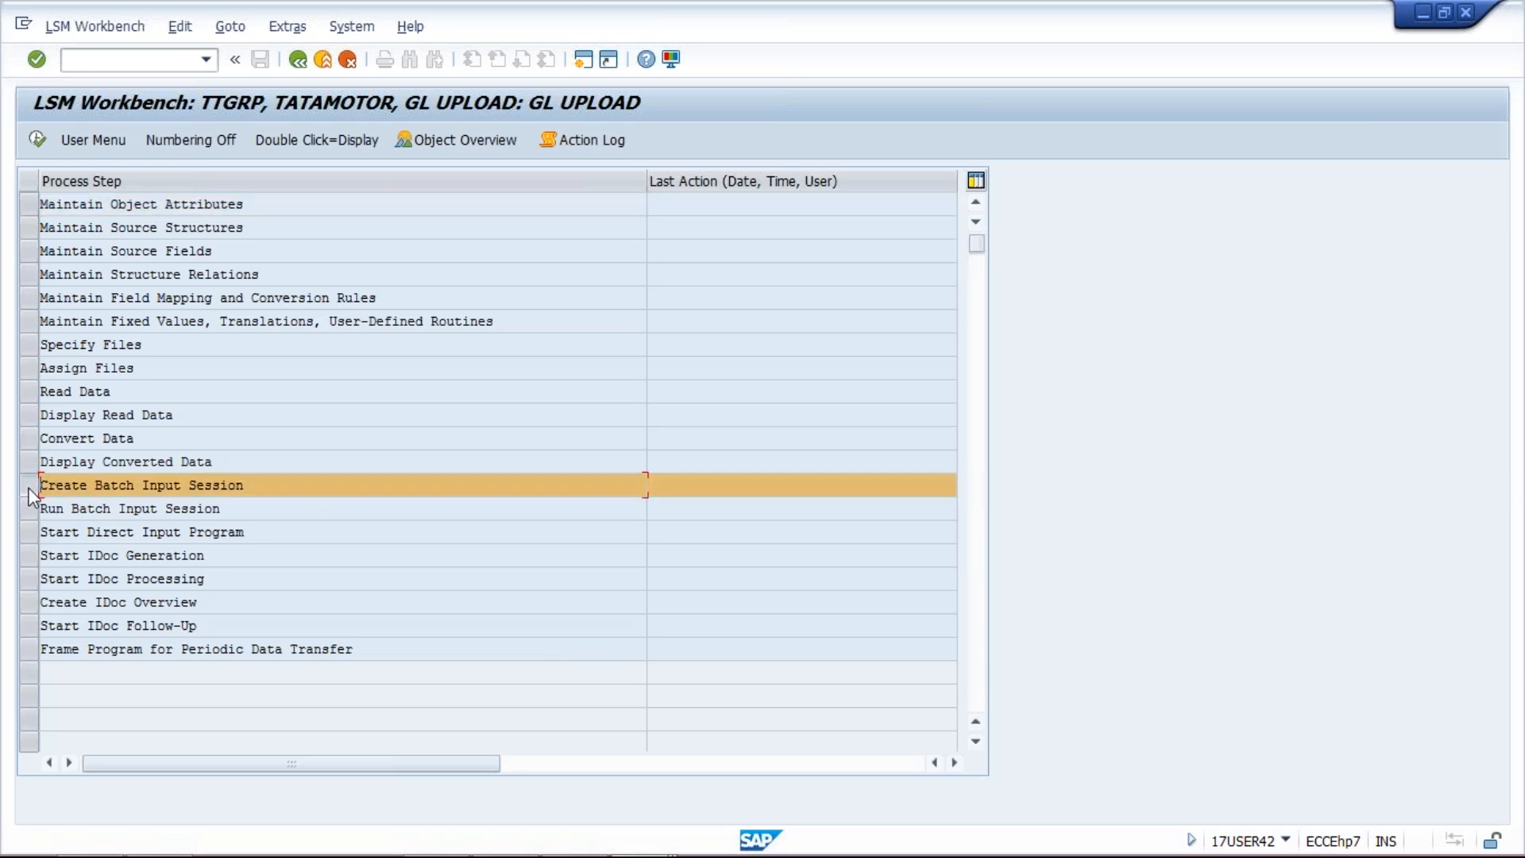
Step: Mark each process step from Maintain Object Attributes to Run Batch Input Session, then open Maintain Object Attributes
left_click(24, 203)
left_click(31, 228)
left_click(31, 251)
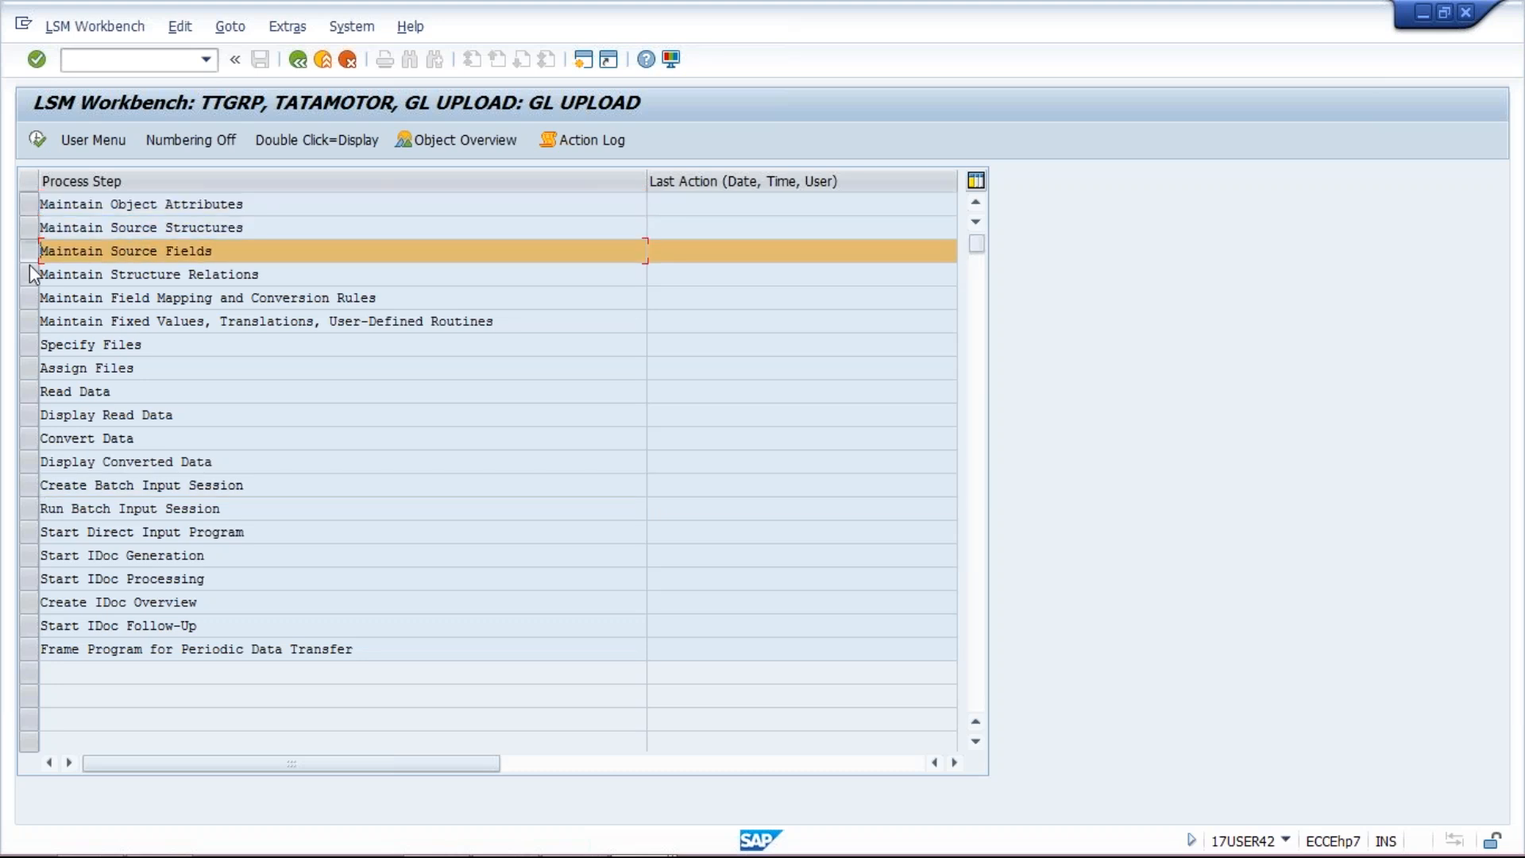
left_click(30, 272)
left_click(30, 294)
left_click(30, 317)
left_click(30, 340)
left_click(31, 365)
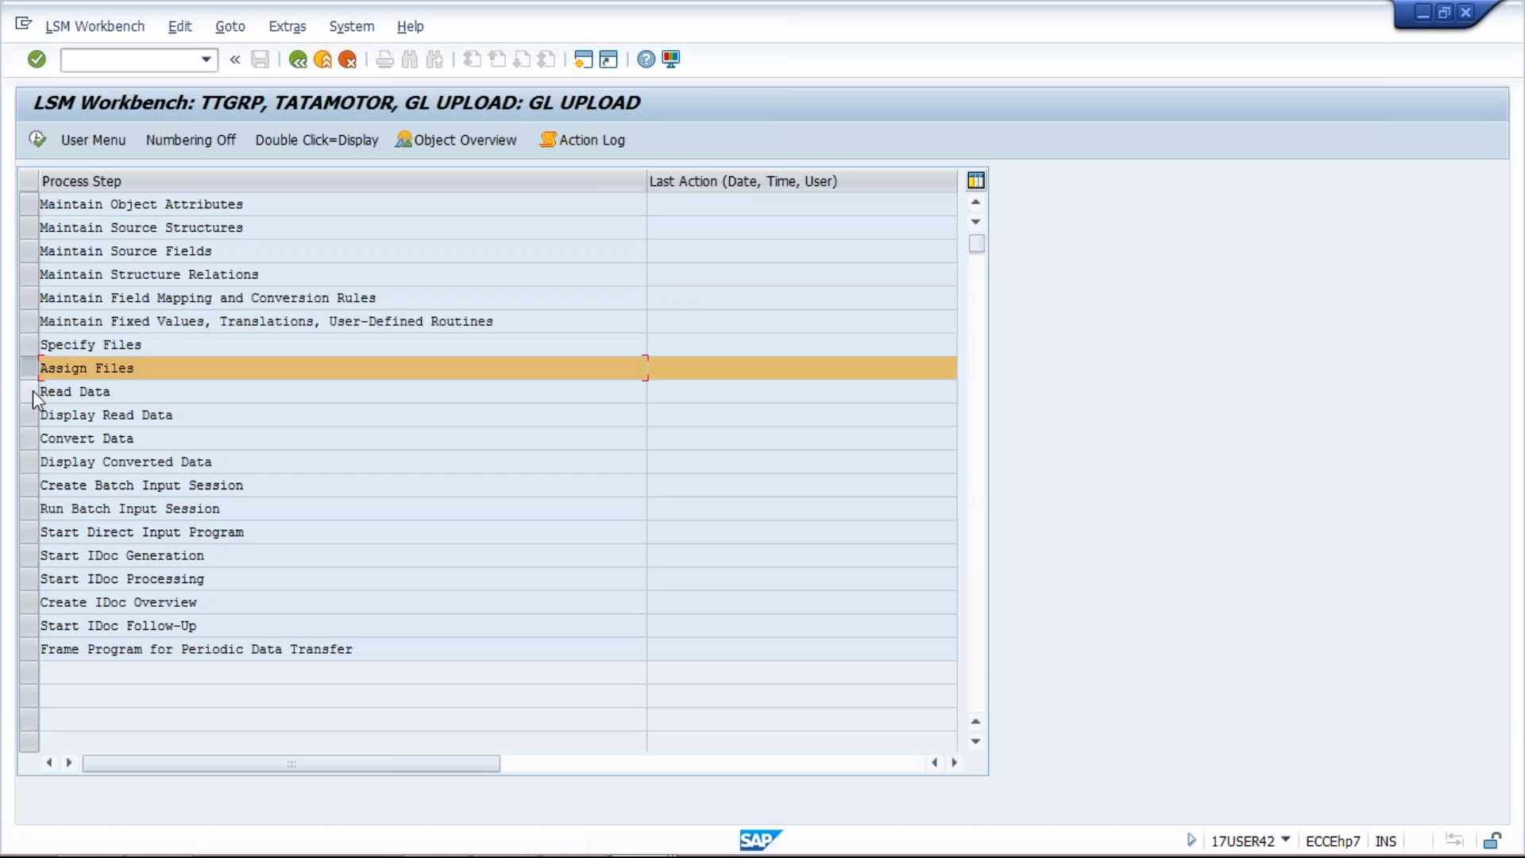
left_click(32, 390)
left_click(32, 415)
left_click(32, 437)
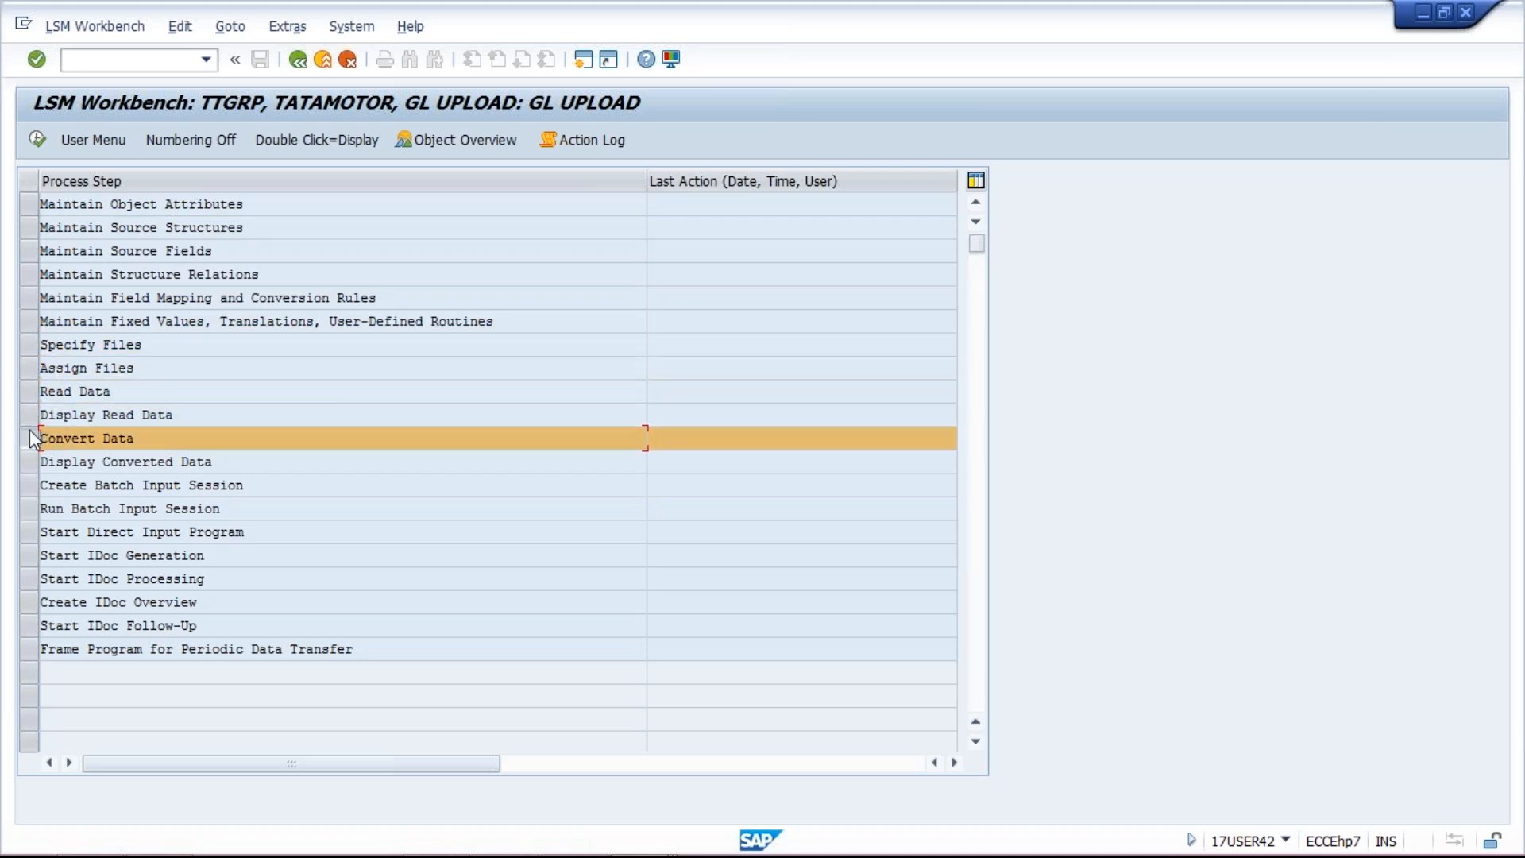
left_click(27, 461)
left_click(27, 481)
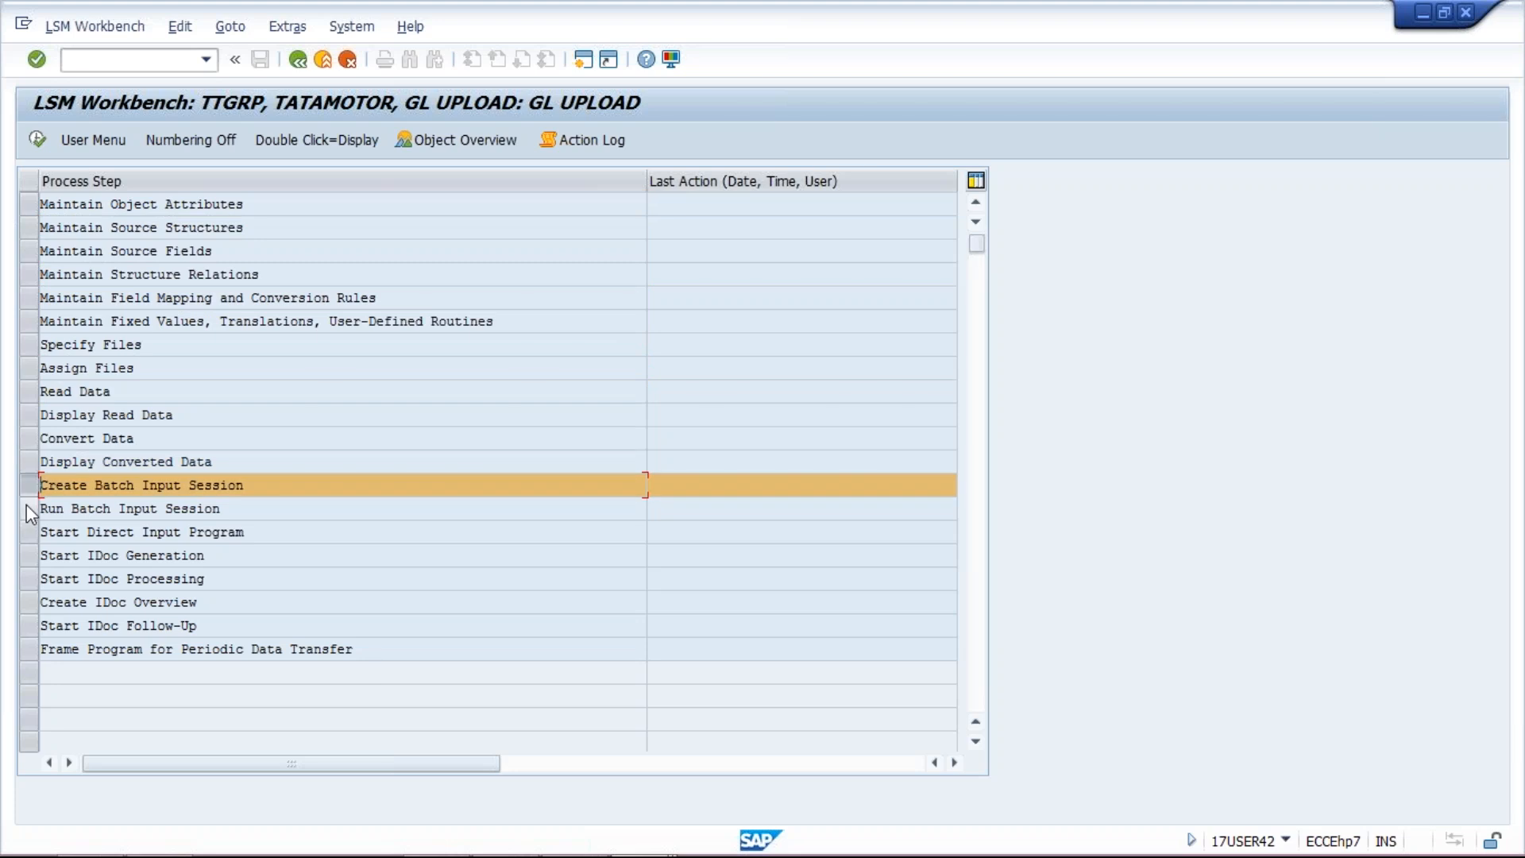
left_click(27, 509)
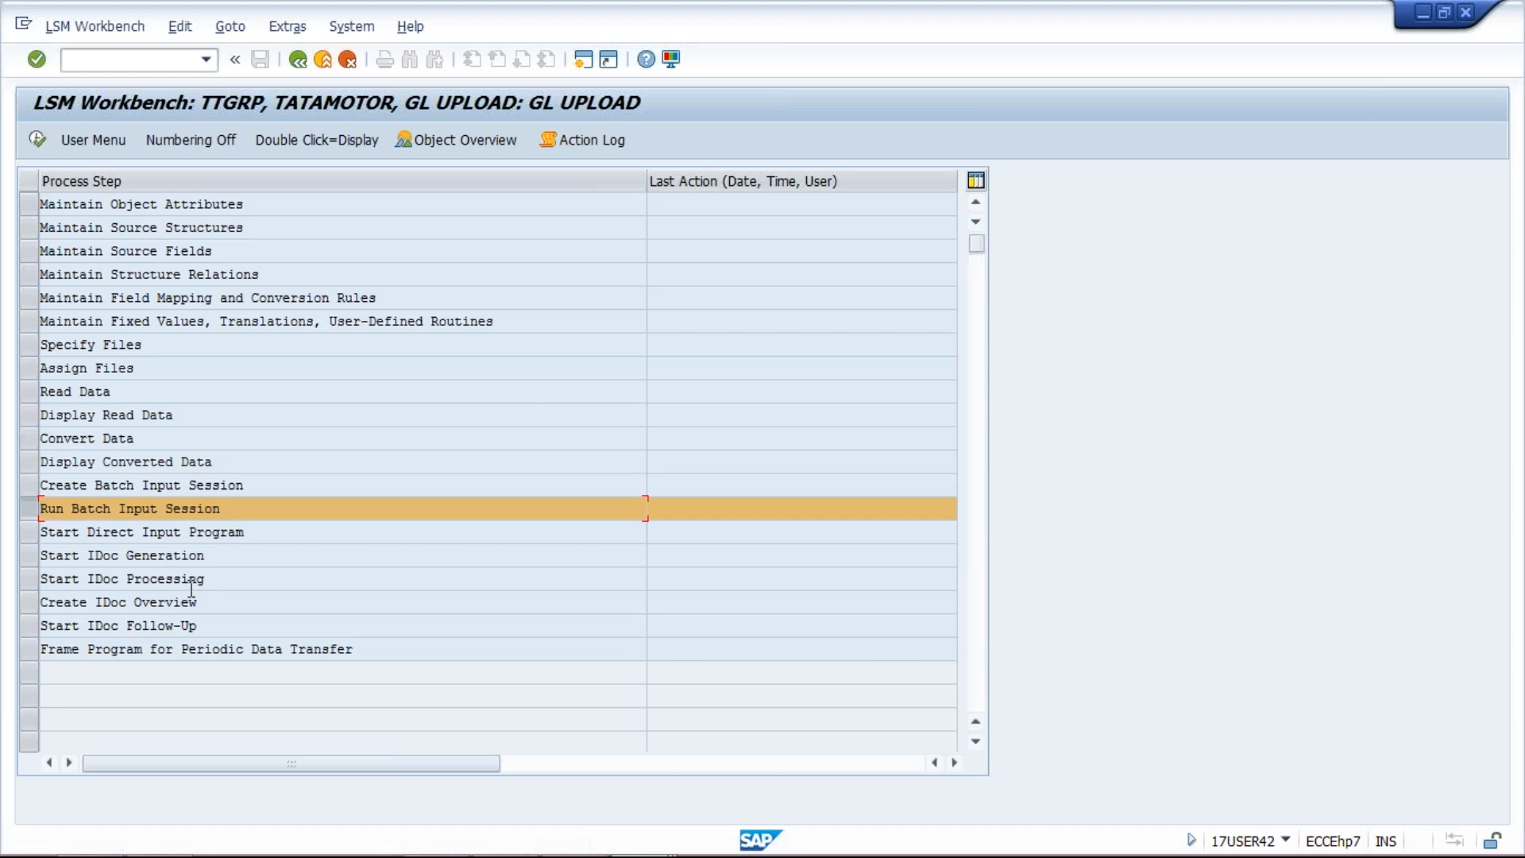
left_click(31, 201)
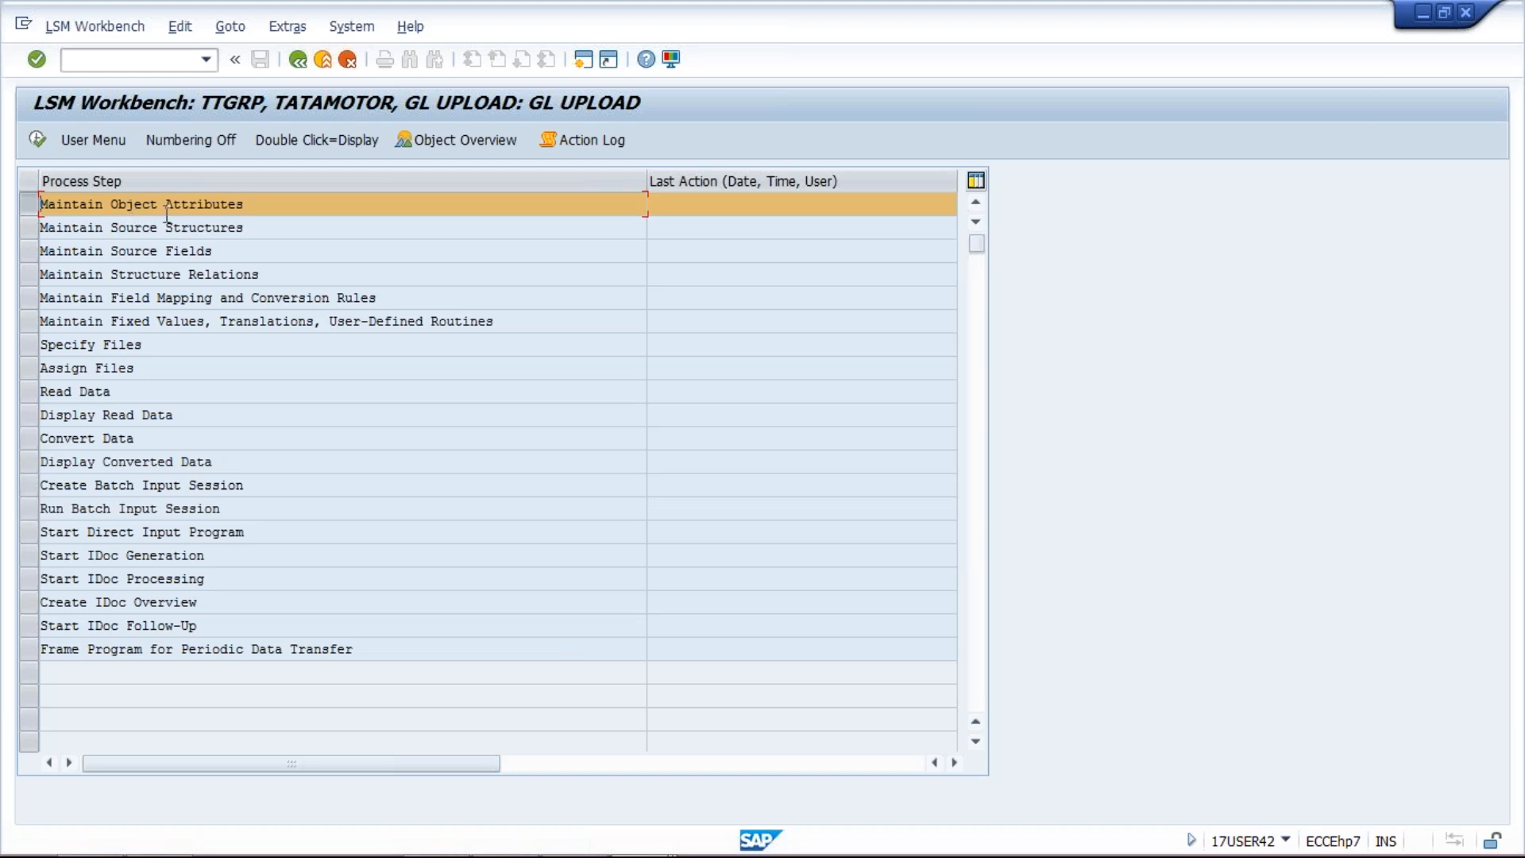
double_click(298, 204)
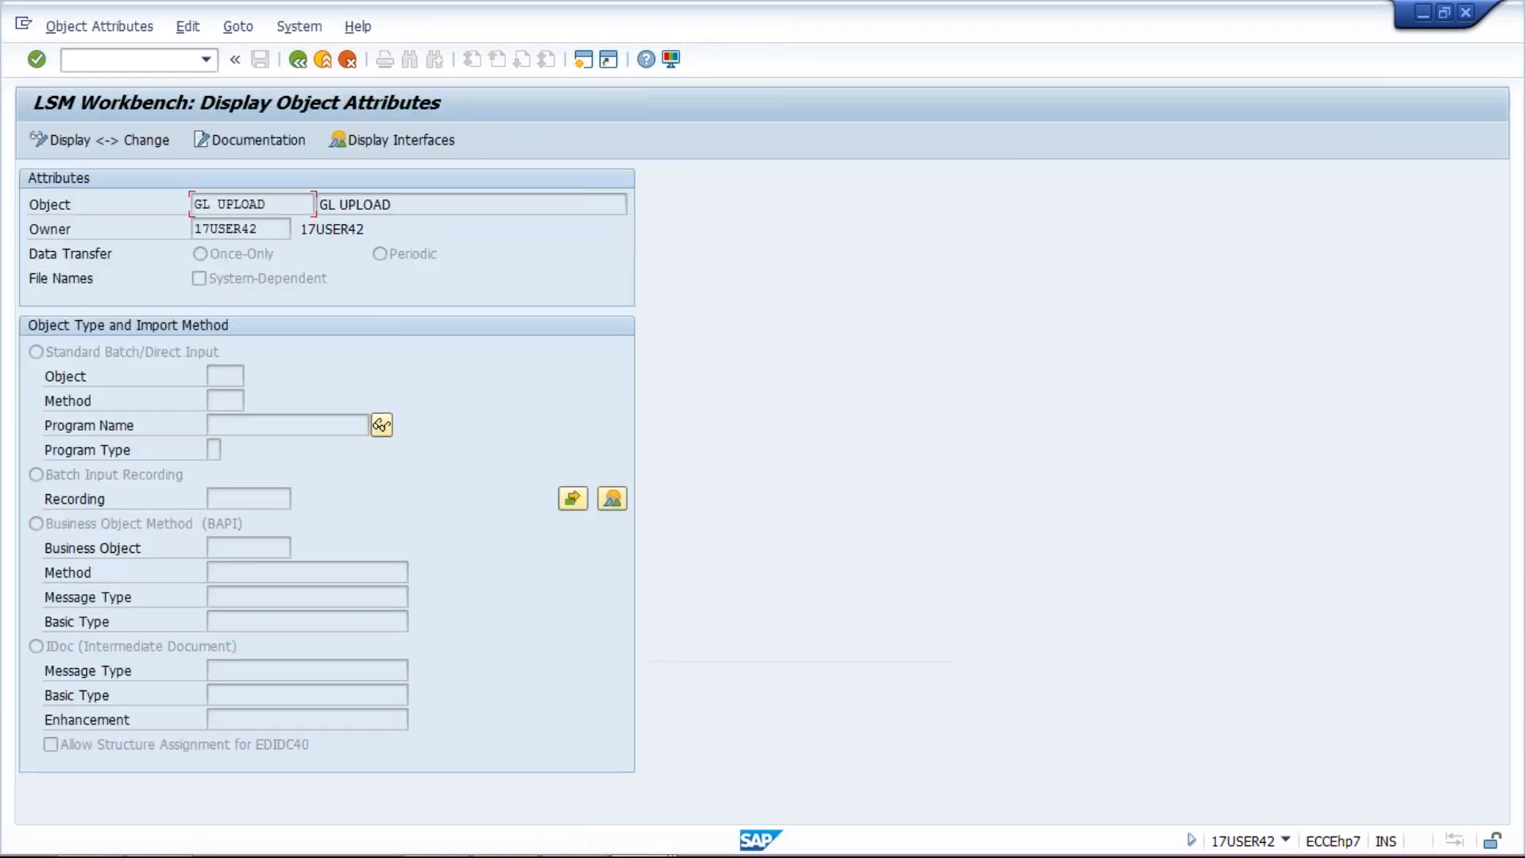
Step: Set GL UPLOAD's import method to batch input recording ZFS00 and save the object attributes
left_click(39, 142)
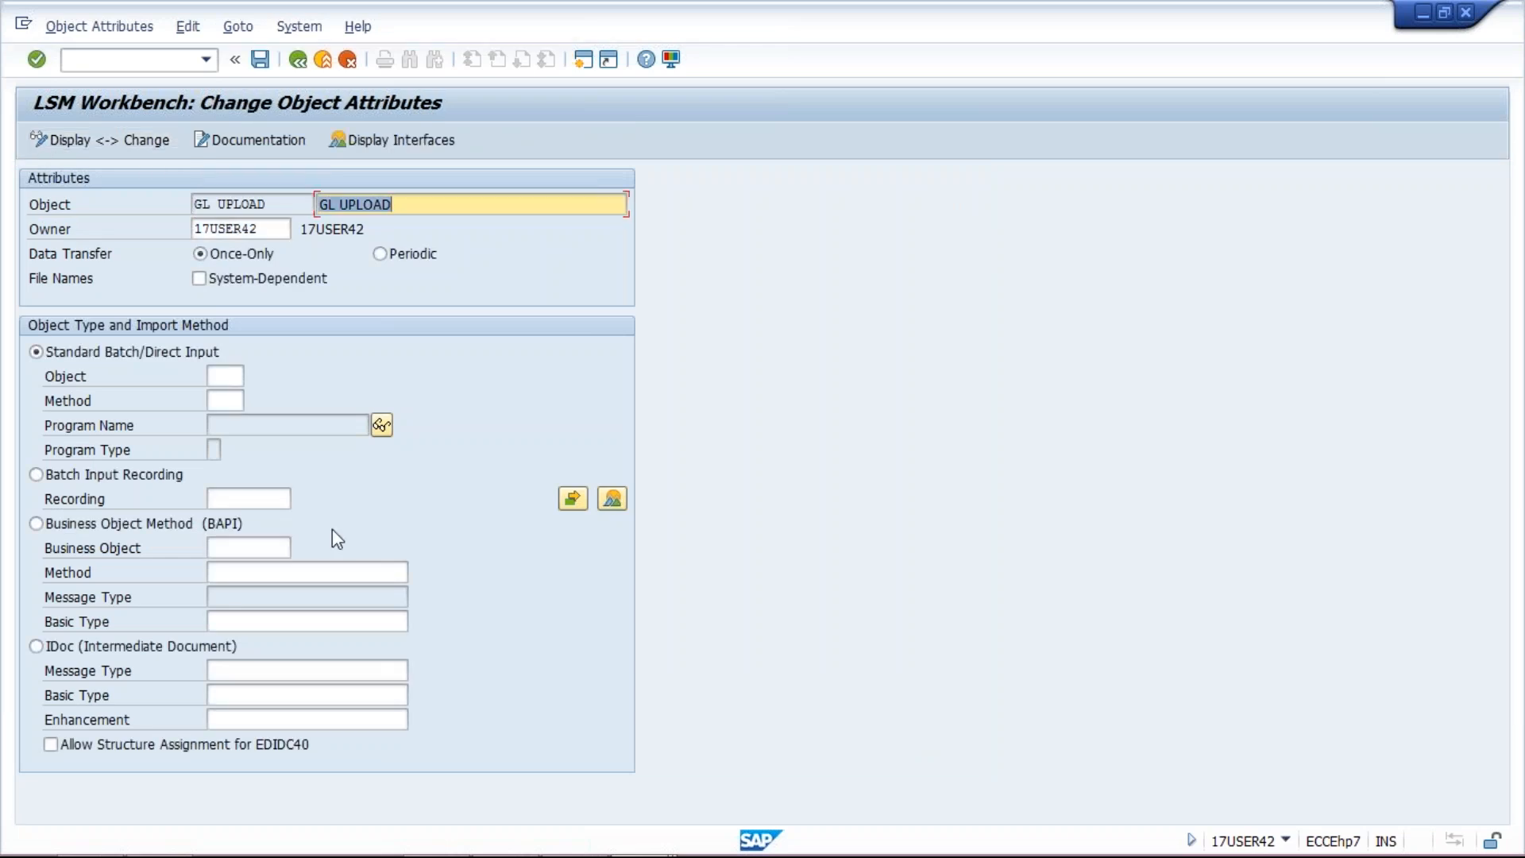
left_click(35, 475)
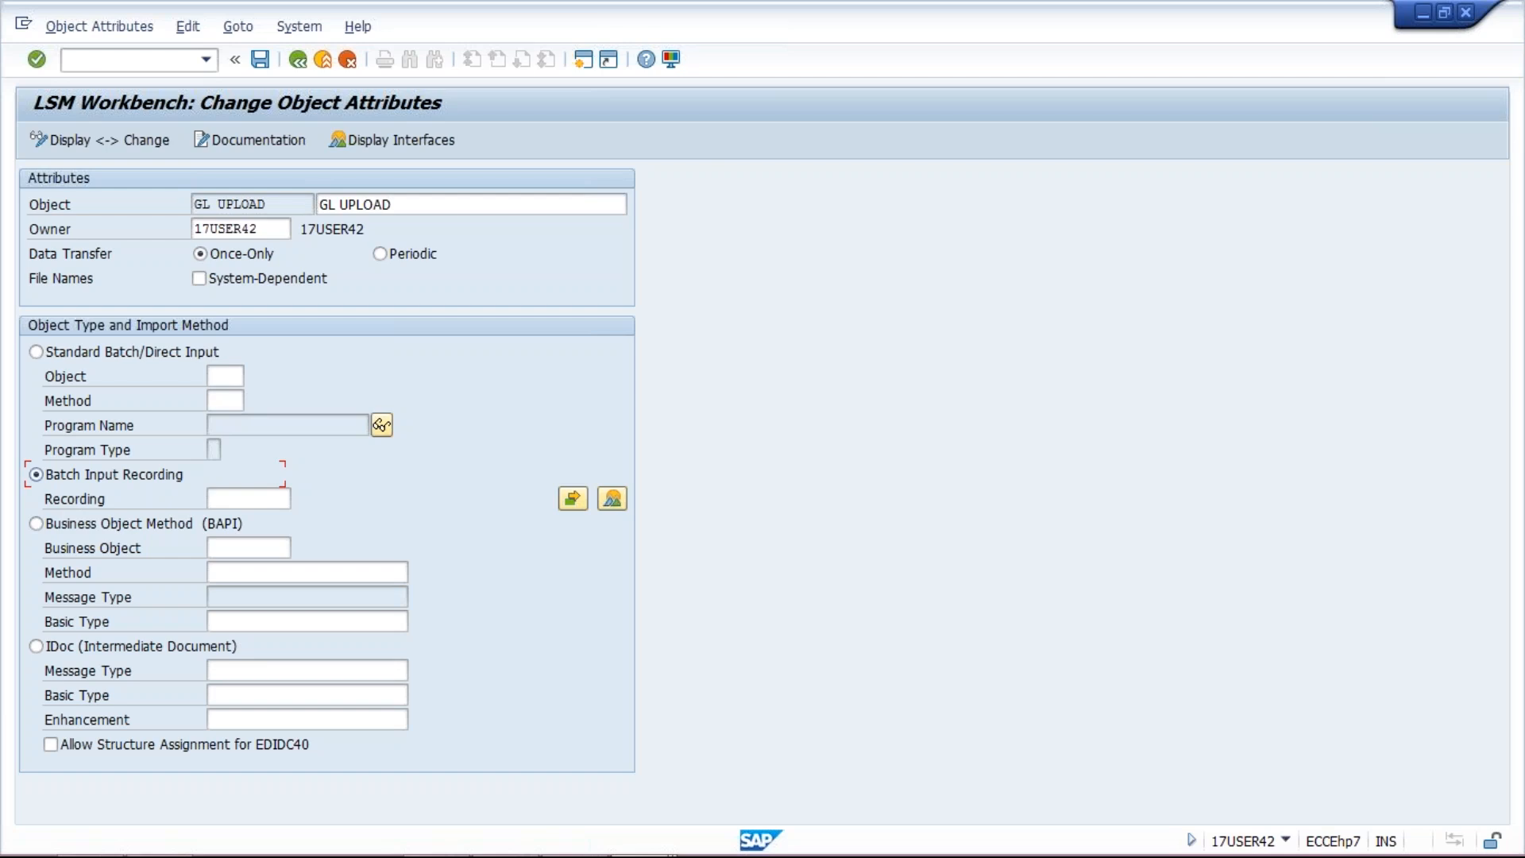
left_click(243, 499)
left_click(300, 499)
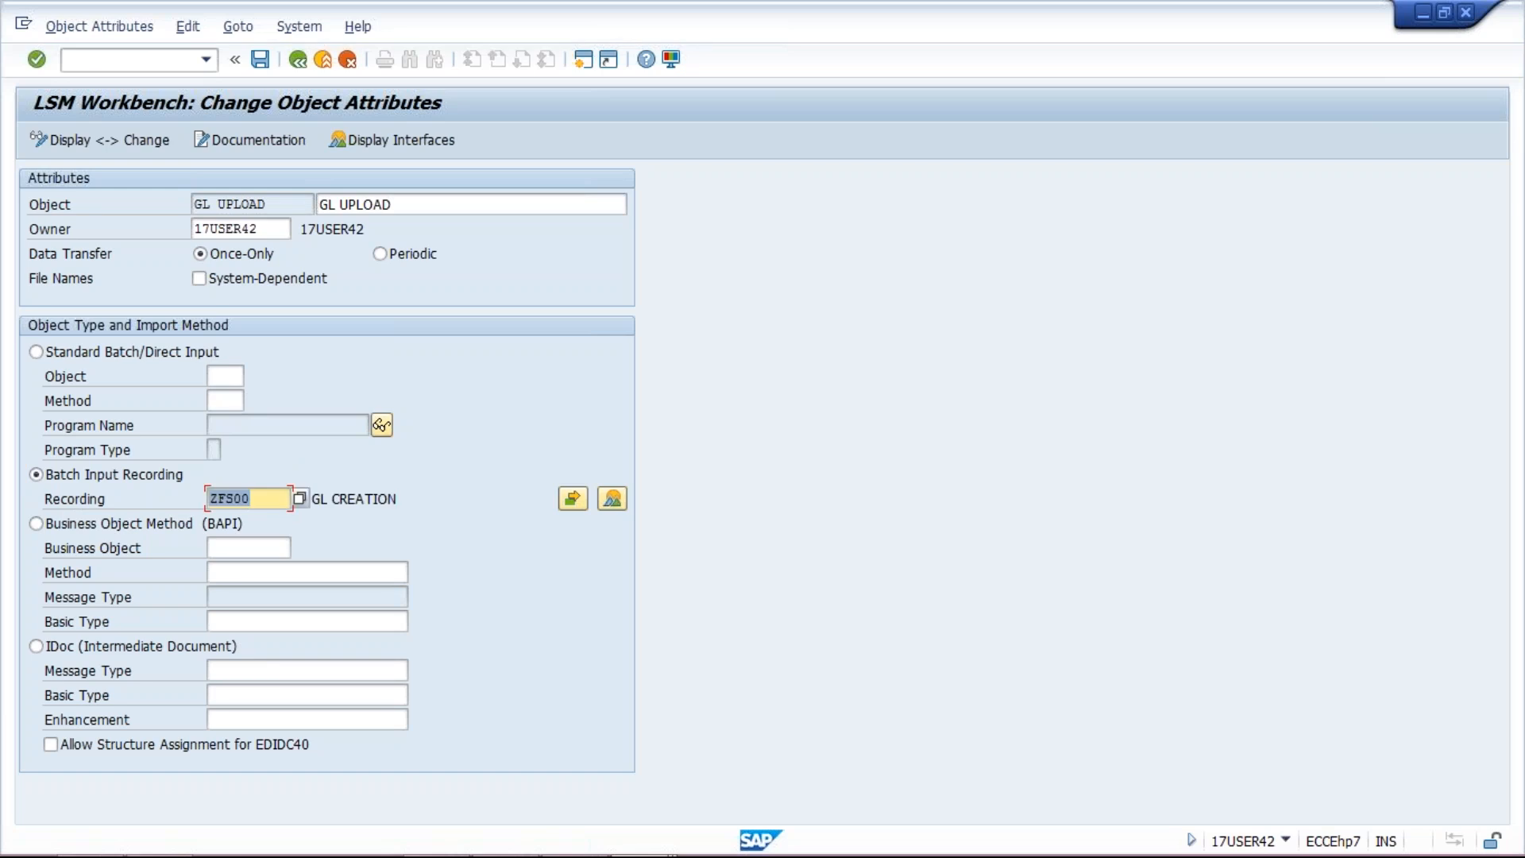
left_click(260, 499)
left_click(260, 59)
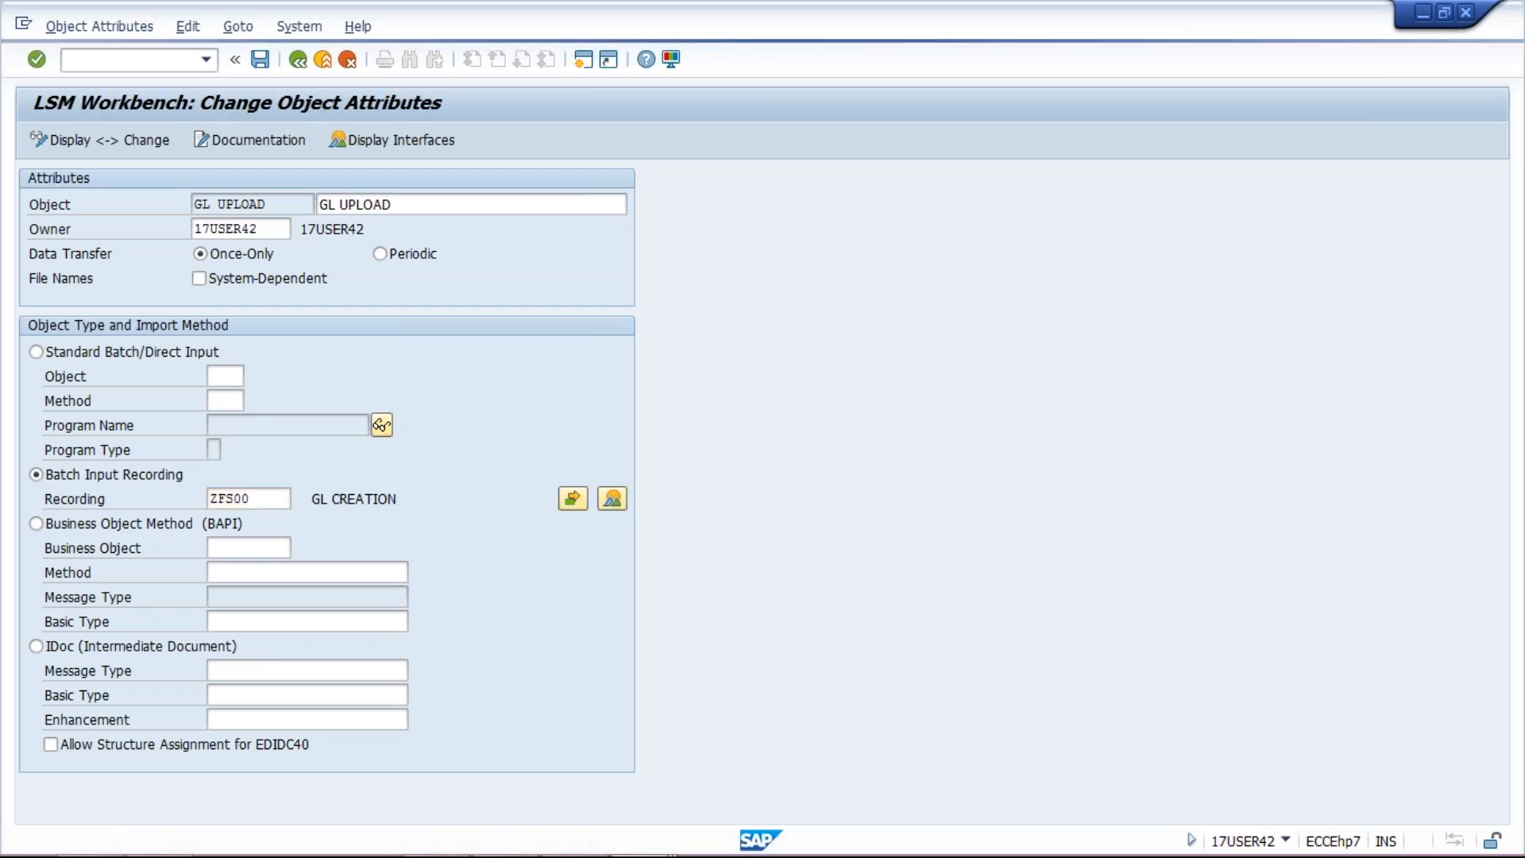
left_click(302, 63)
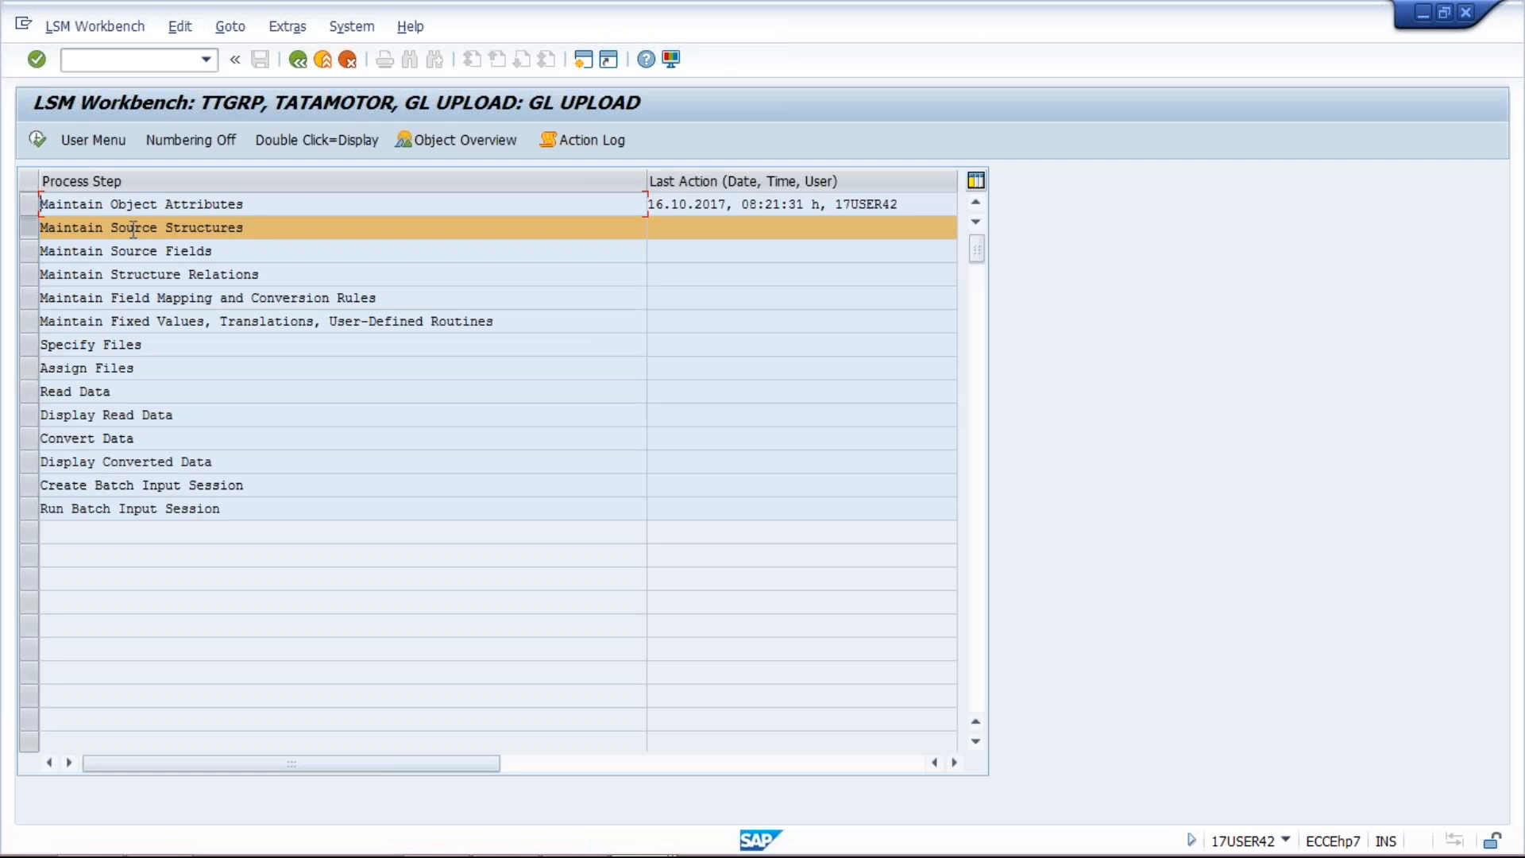
Step: Create source structure ZFS00_1 with description GL UPLOAD and save it
double_click(247, 230)
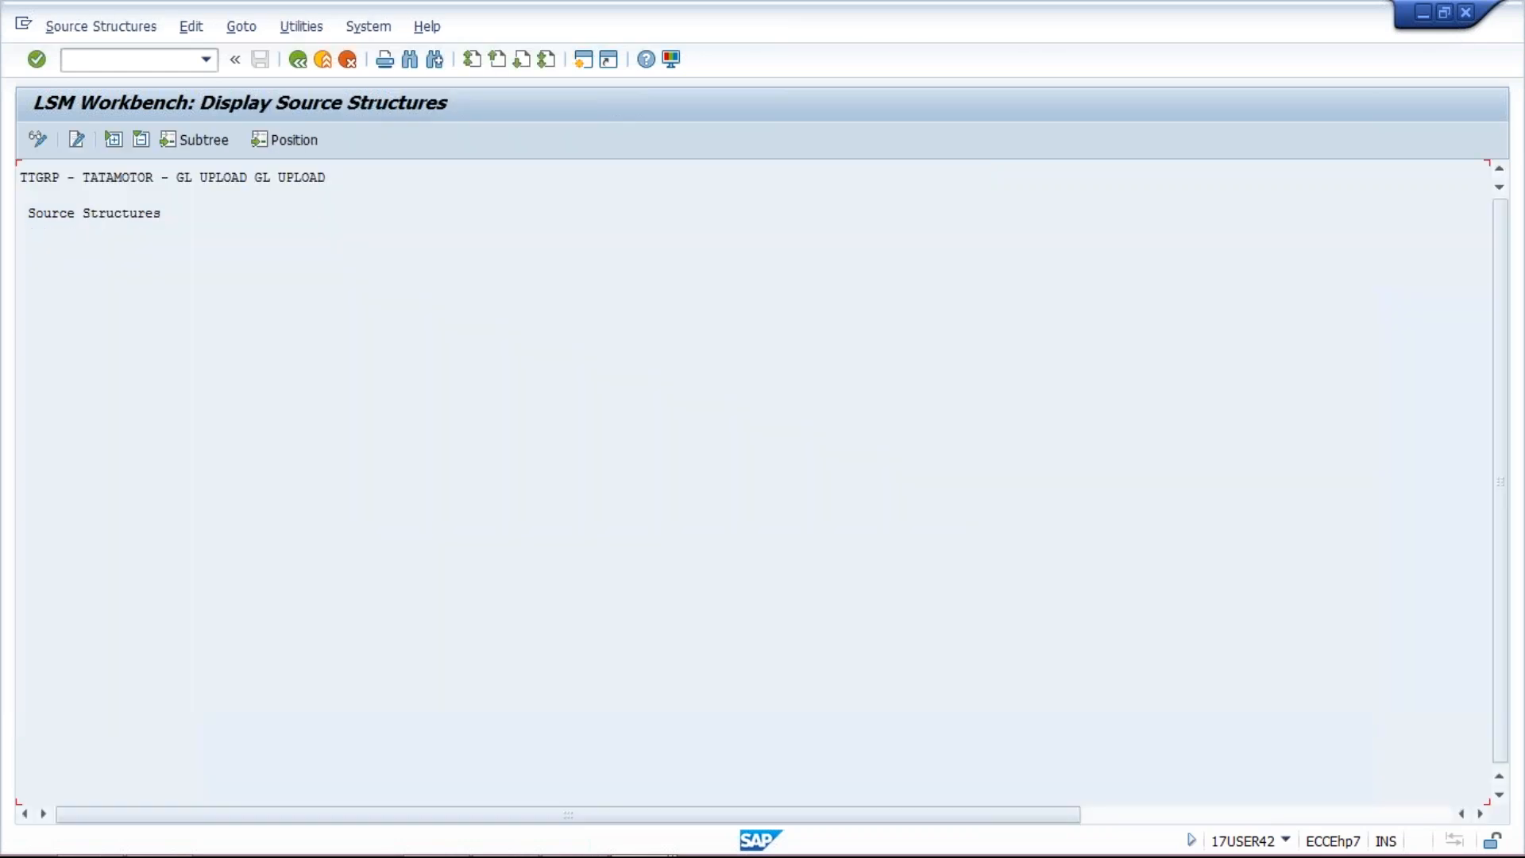
left_click(39, 139)
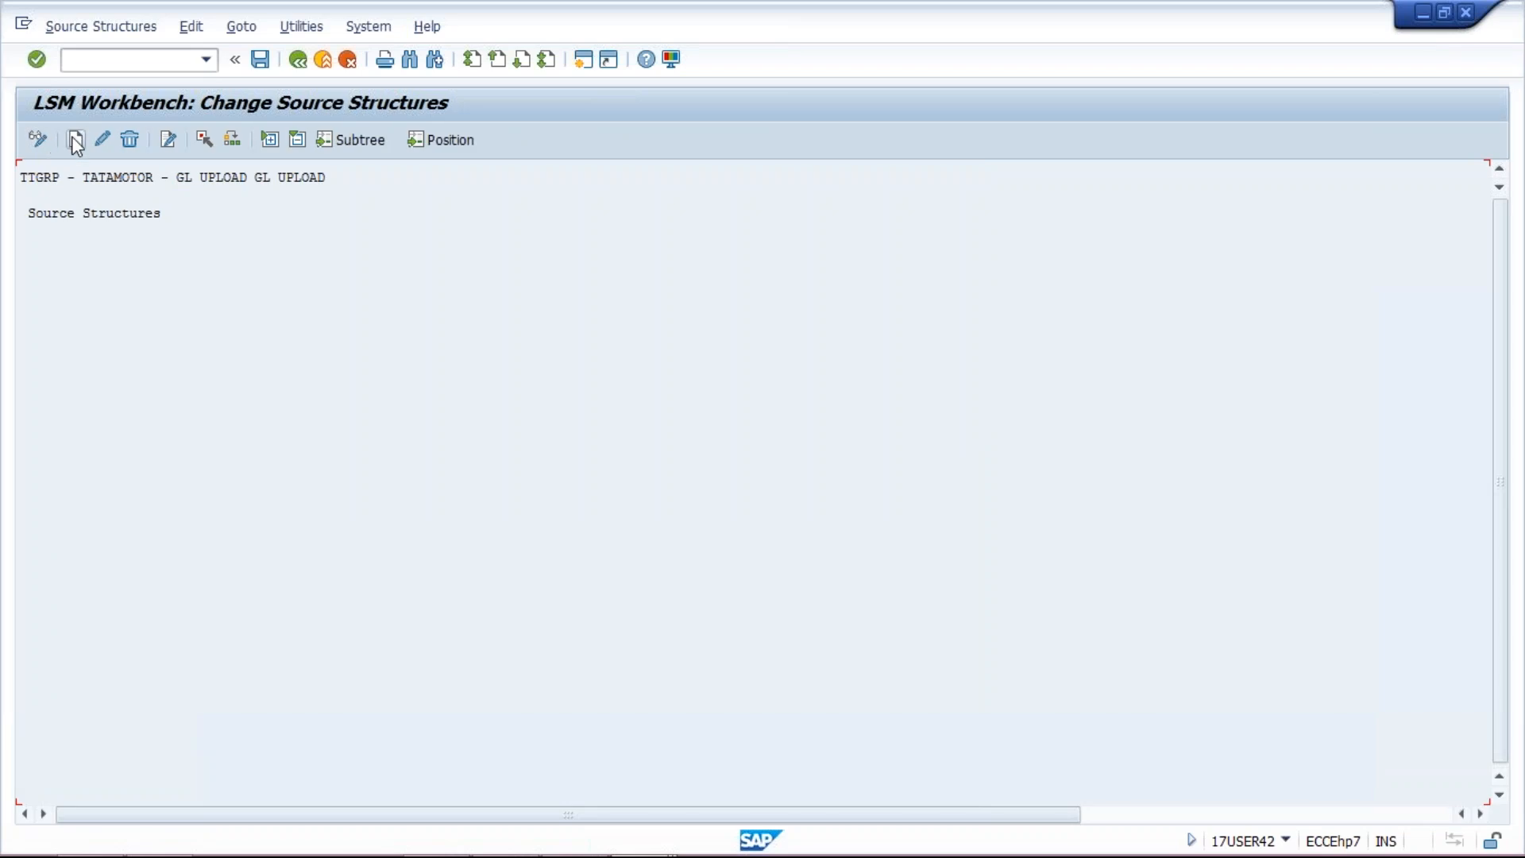
left_click(75, 141)
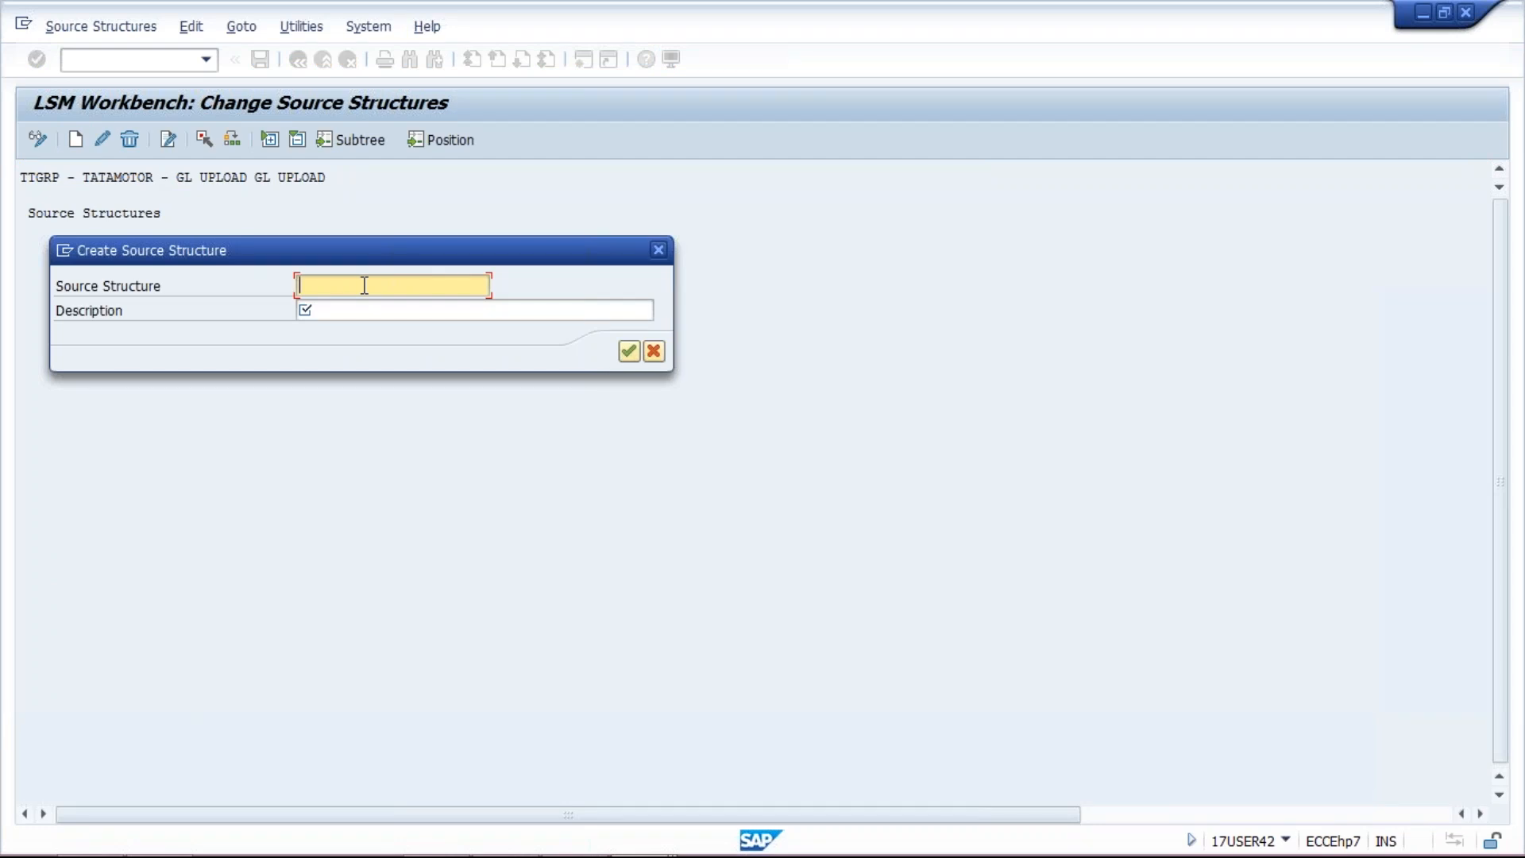
type("ZFS00_1")
left_click(382, 310)
type("G")
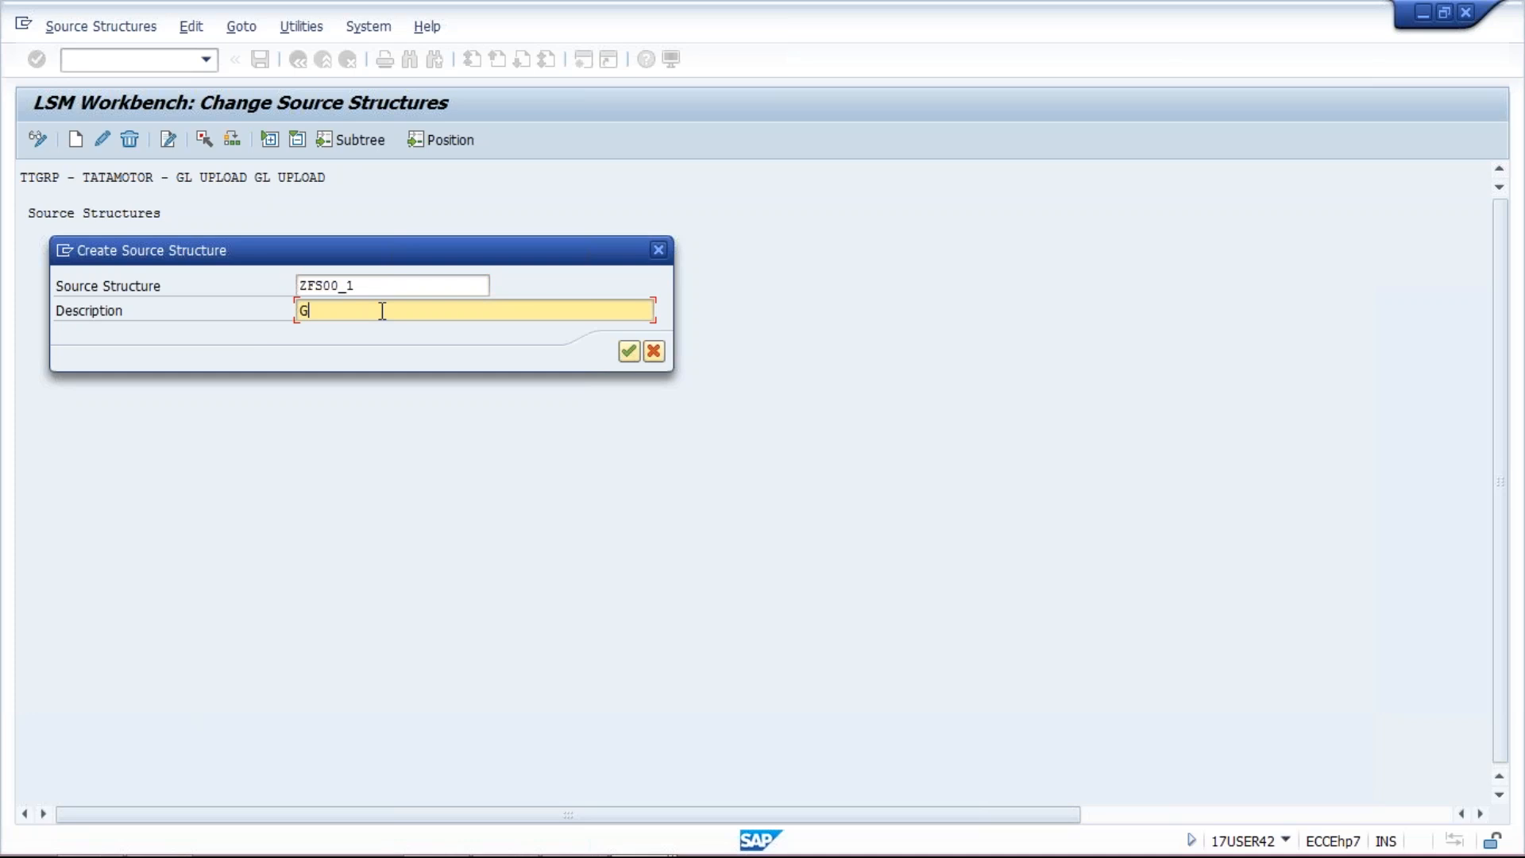
type("L UPLOAD")
key("Return")
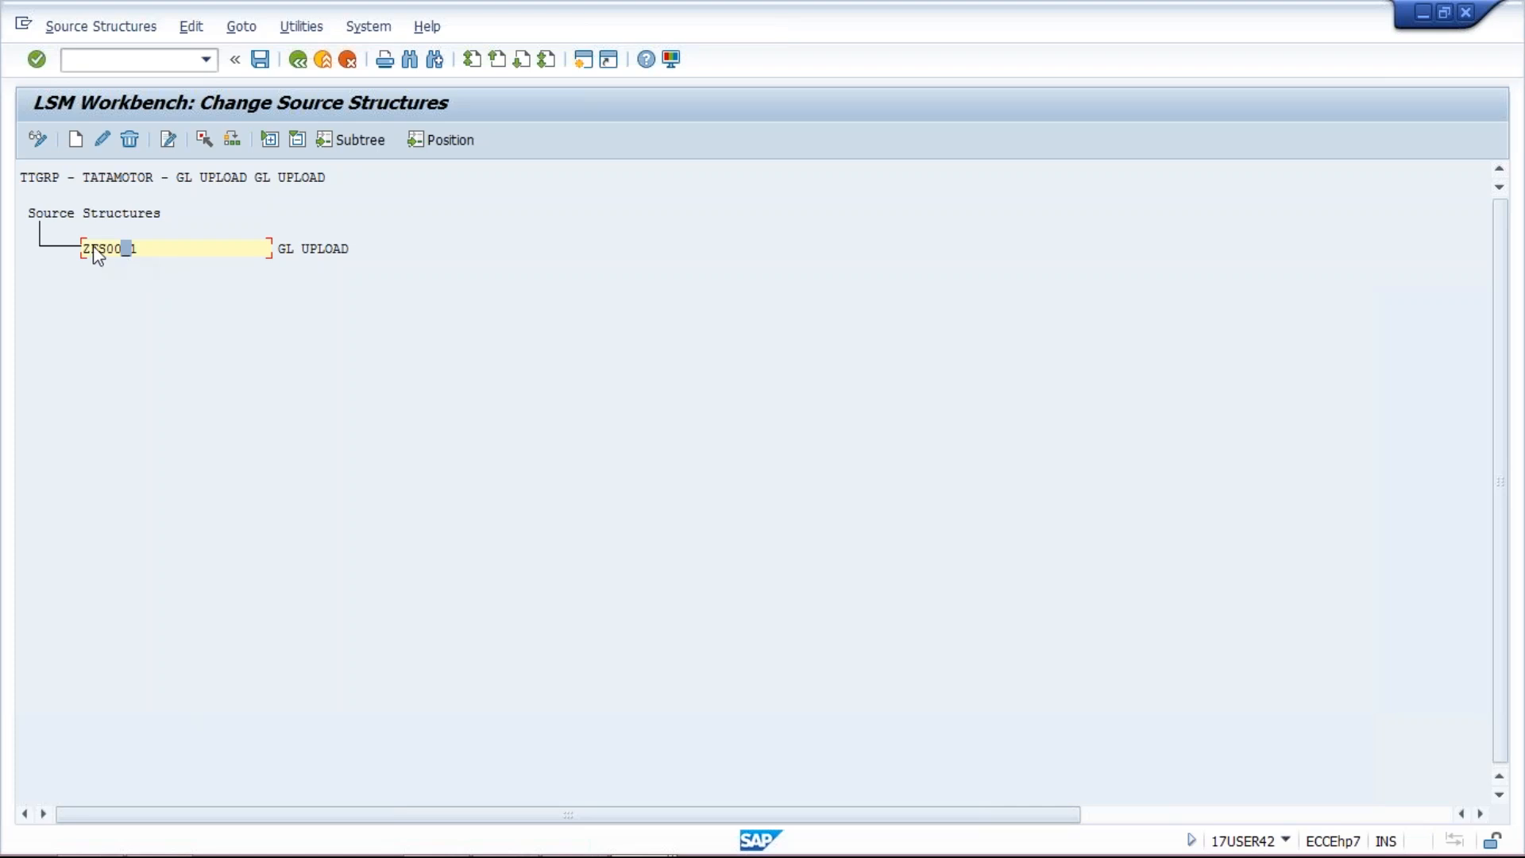
left_click(329, 246)
left_click(260, 59)
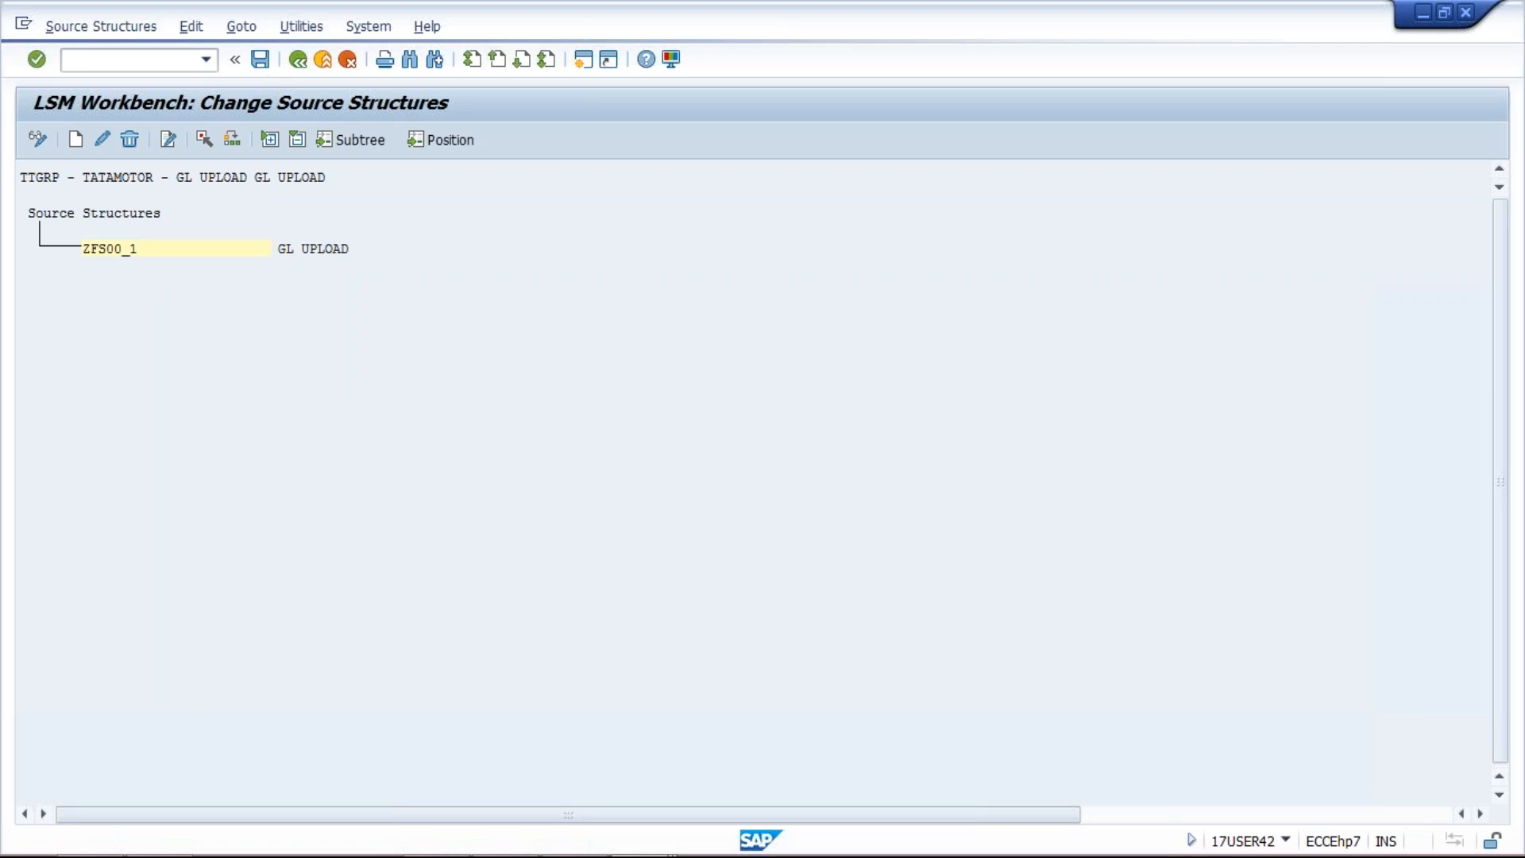
left_click(298, 61)
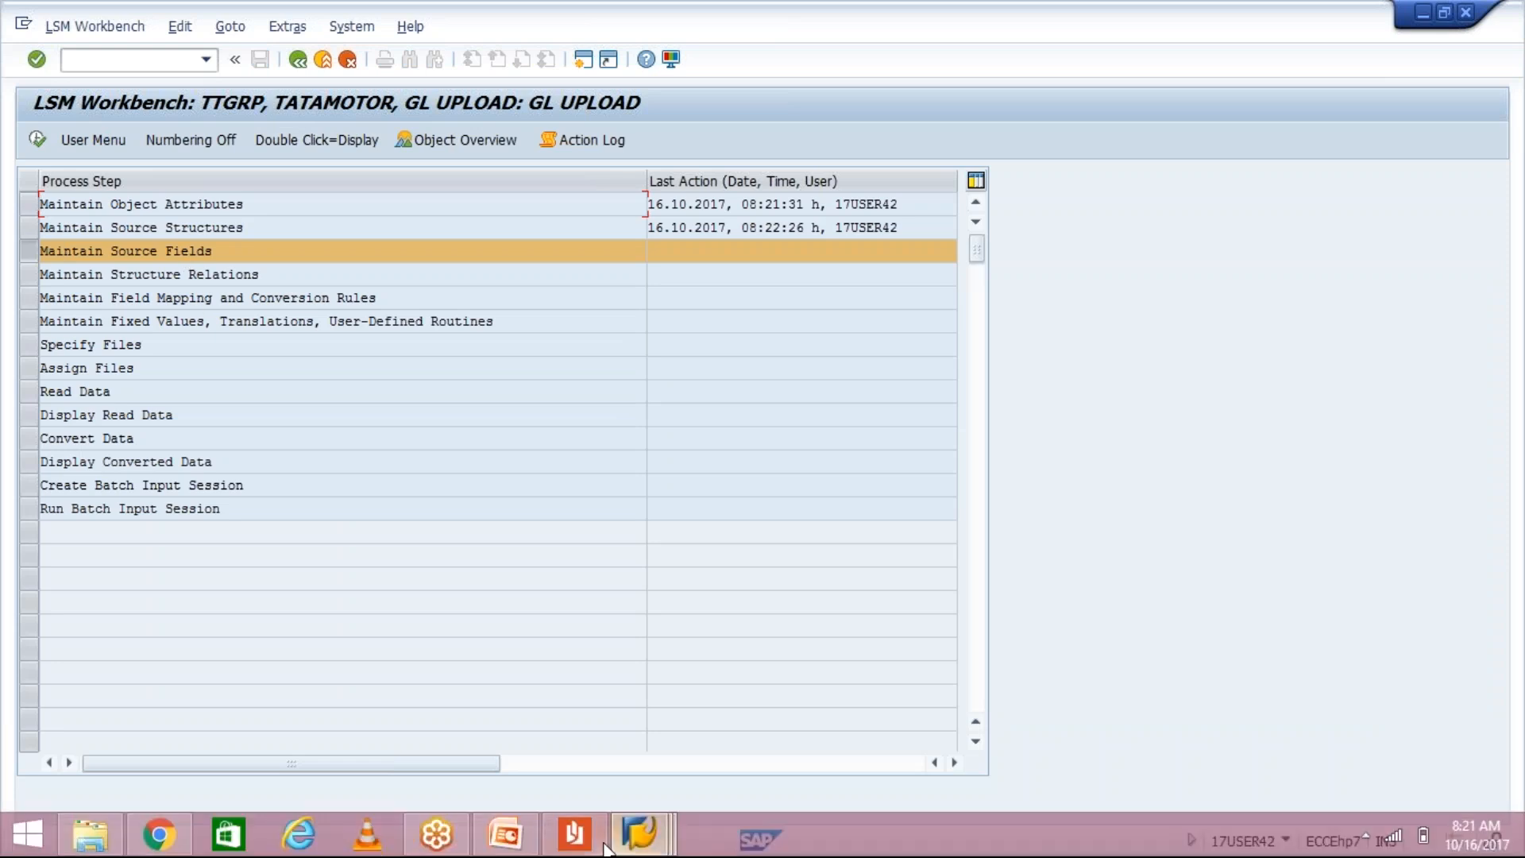
left_click(606, 842)
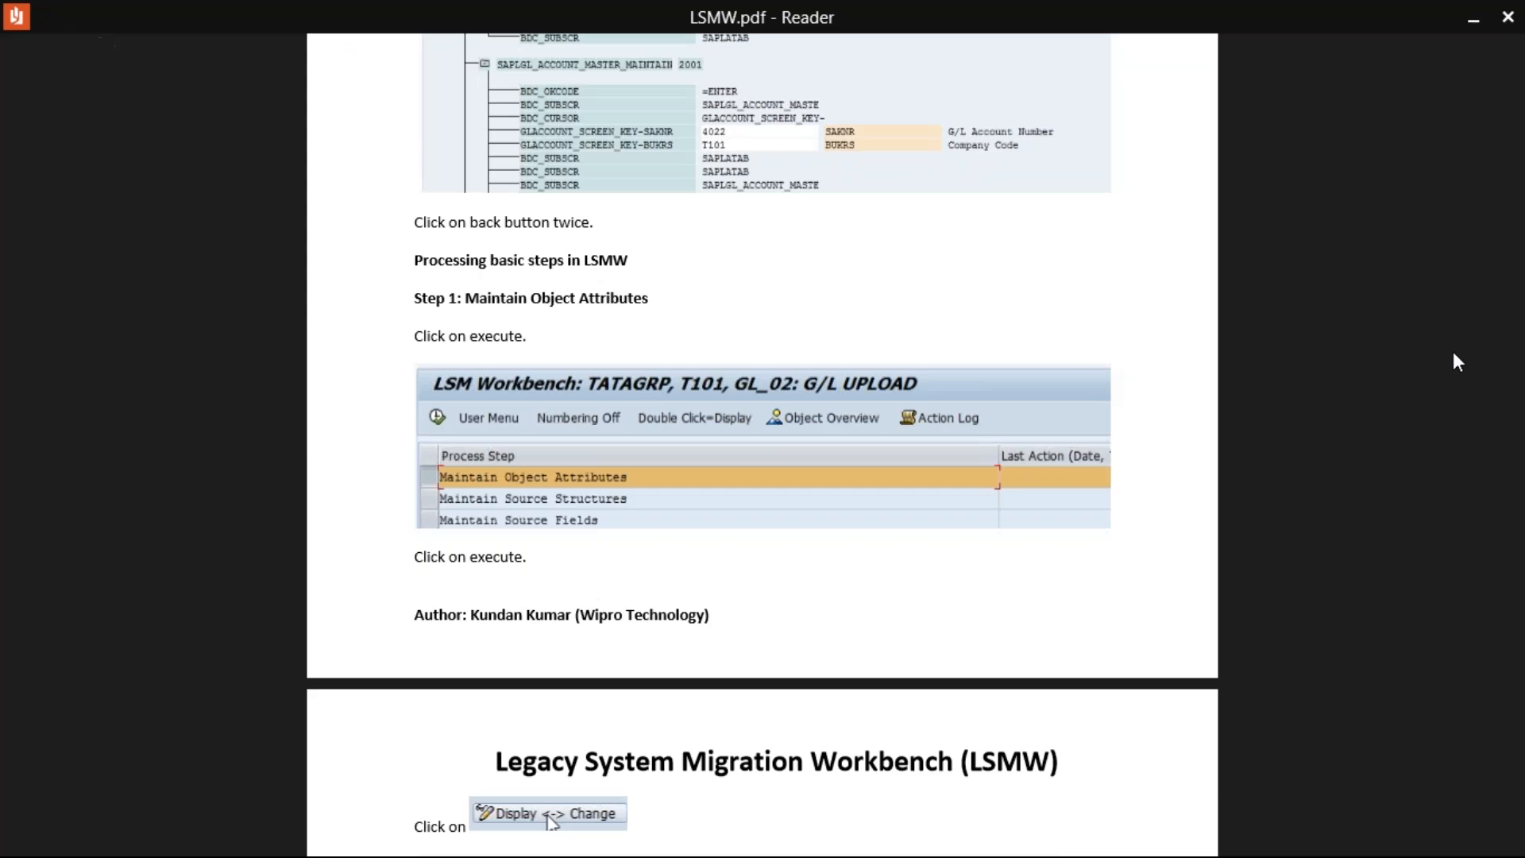
left_click_drag(1518, 223, 1521, 278)
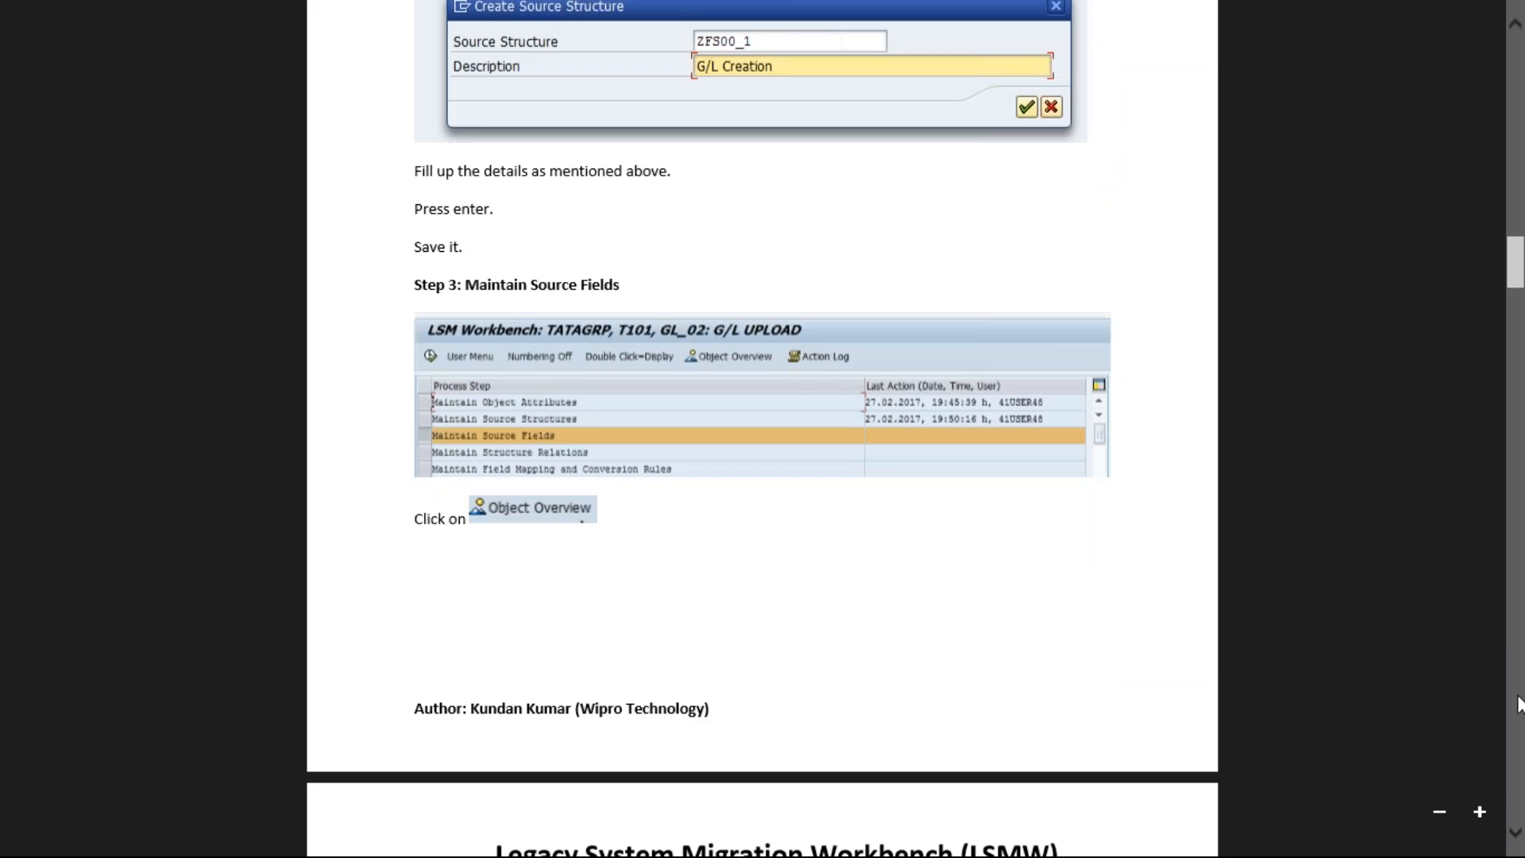
left_click(1516, 833)
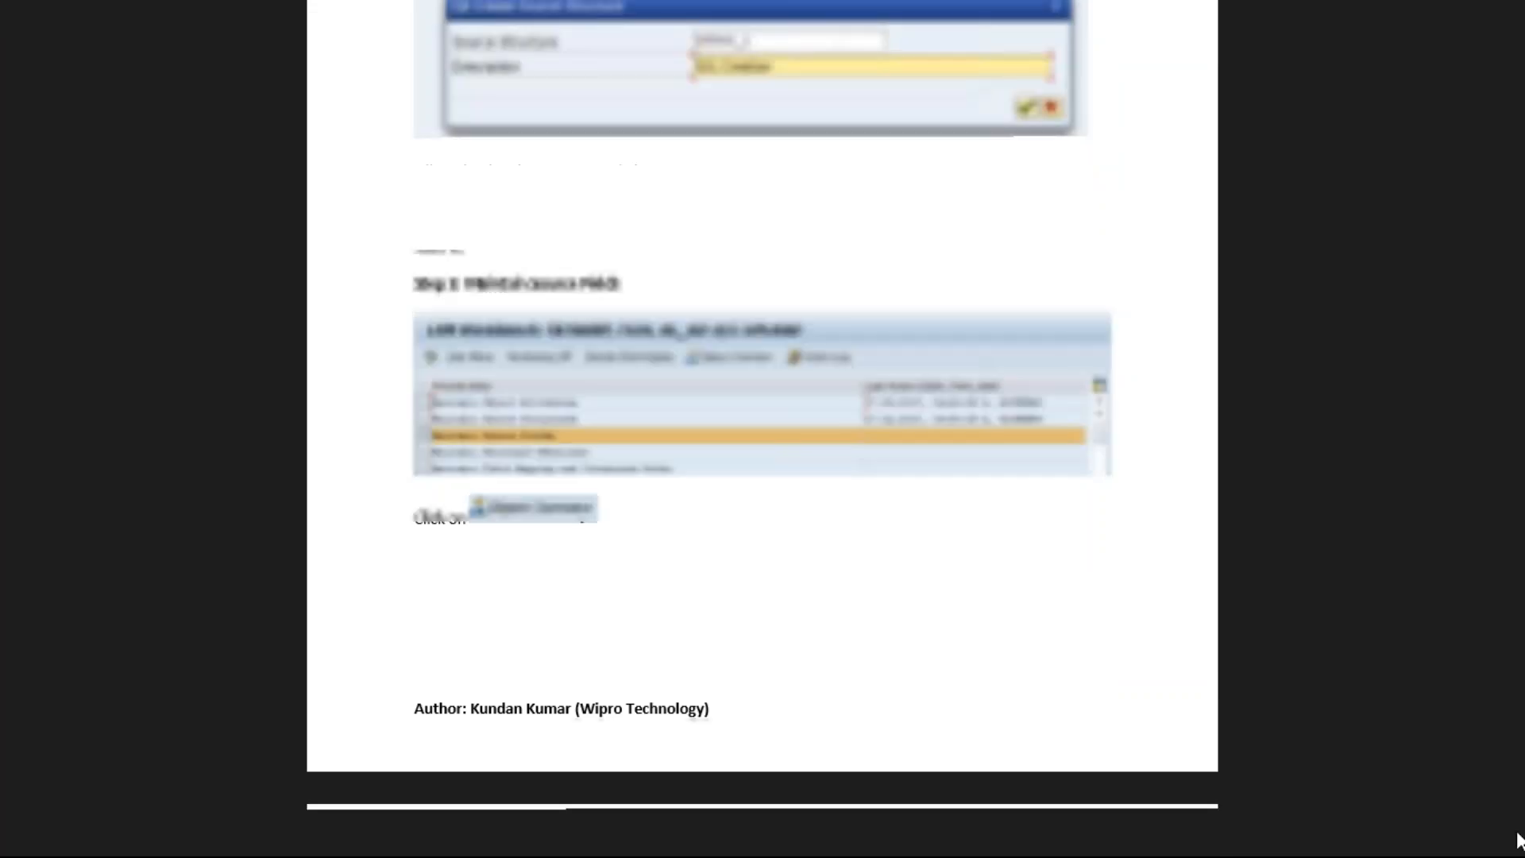
scroll(1516, 833, "down", 5)
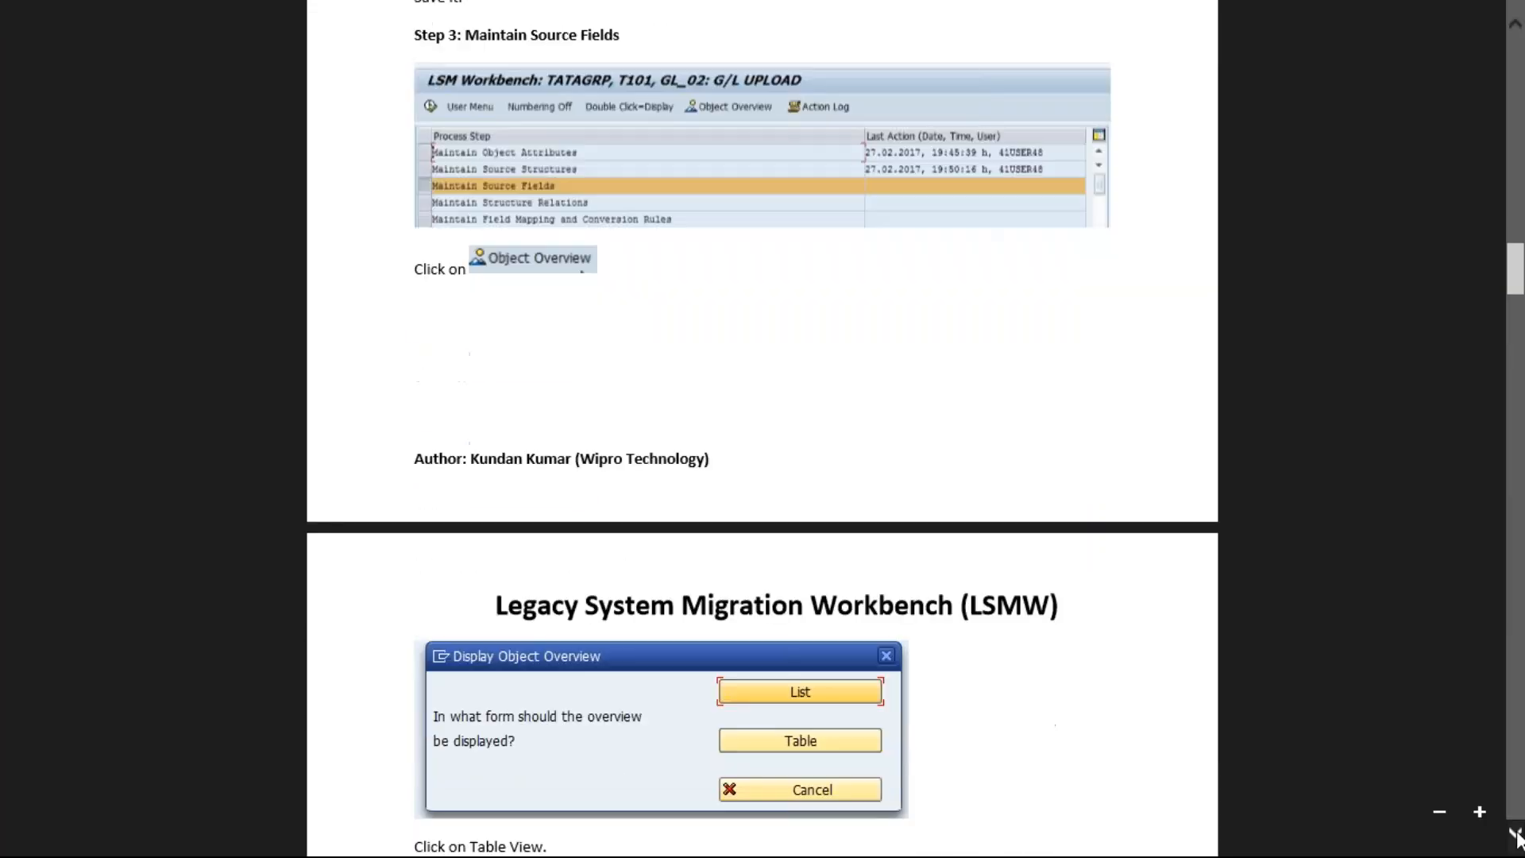
scroll(1516, 832, "down", 6)
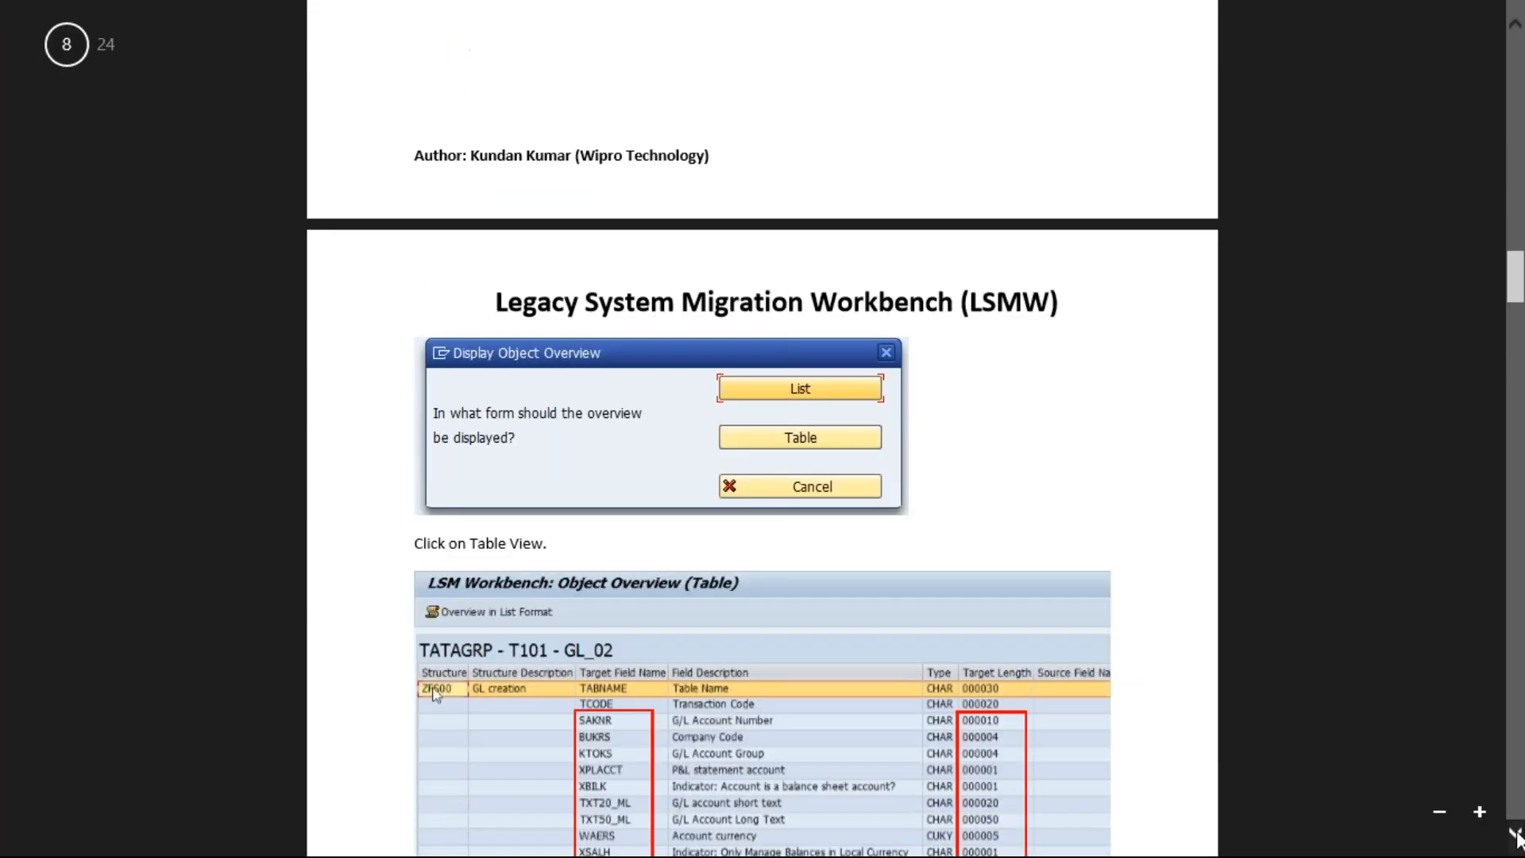
scroll(1515, 832, "down", 4)
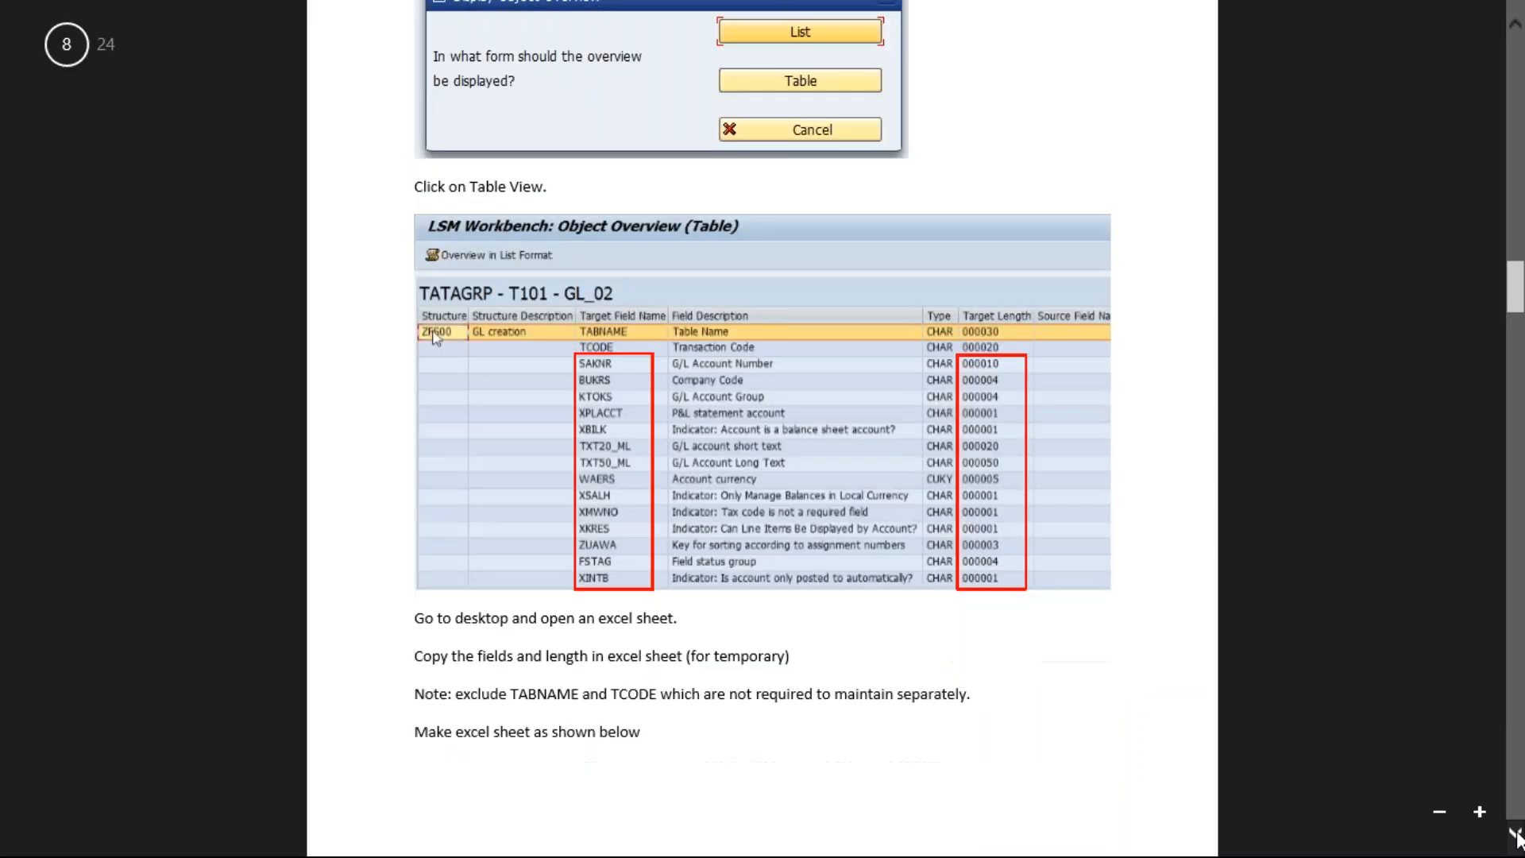
mouse_move(370, 850)
mouse_move(640, 834)
left_click(635, 770)
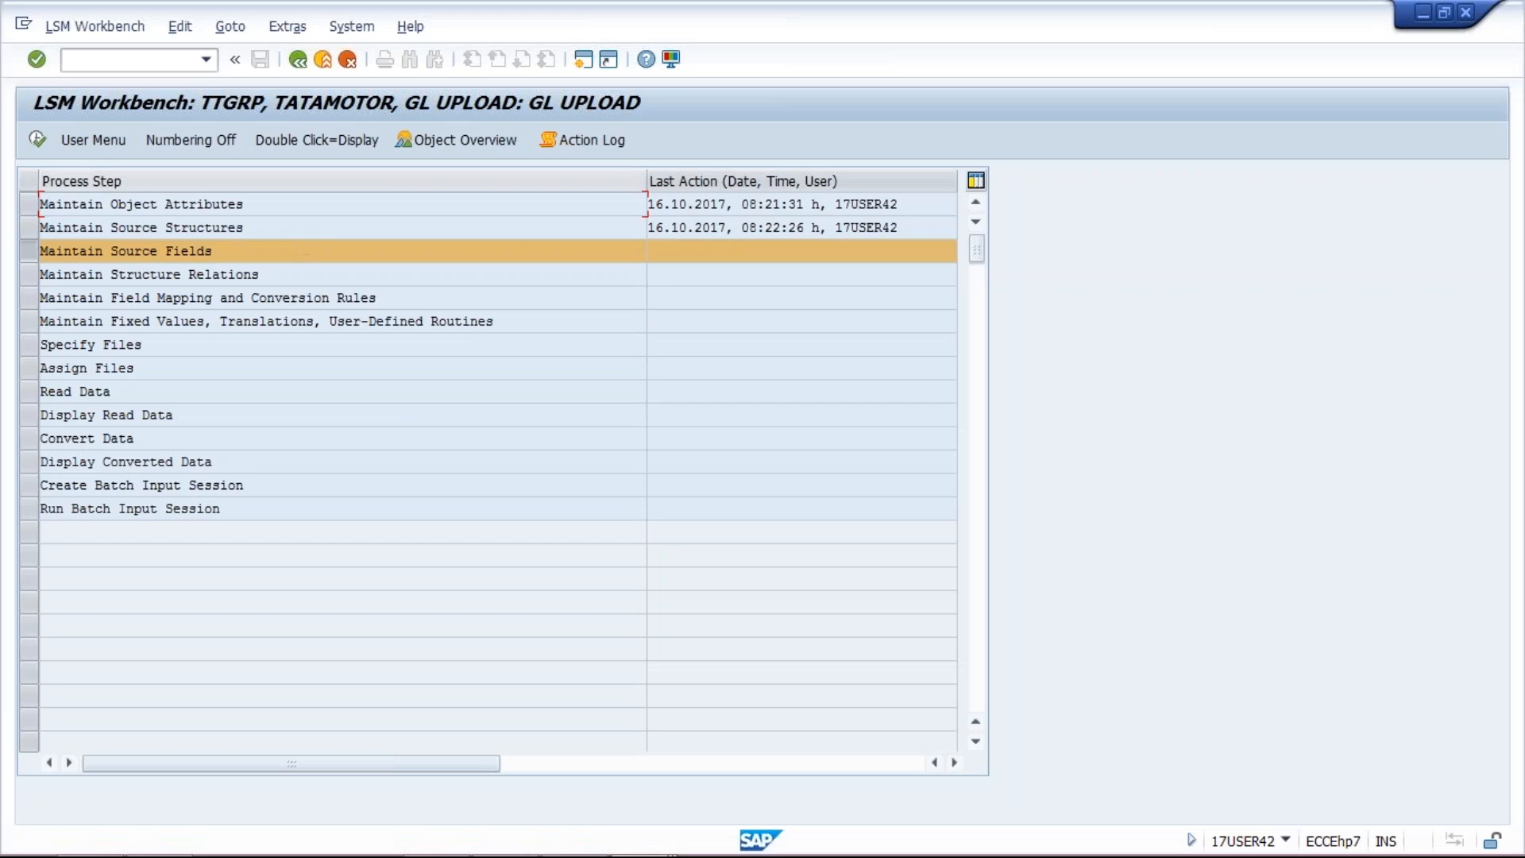
Step: Display the GL UPLOAD object overview as a list and scroll through ZFS00_1 and the ZFS00 fields
left_click(474, 137)
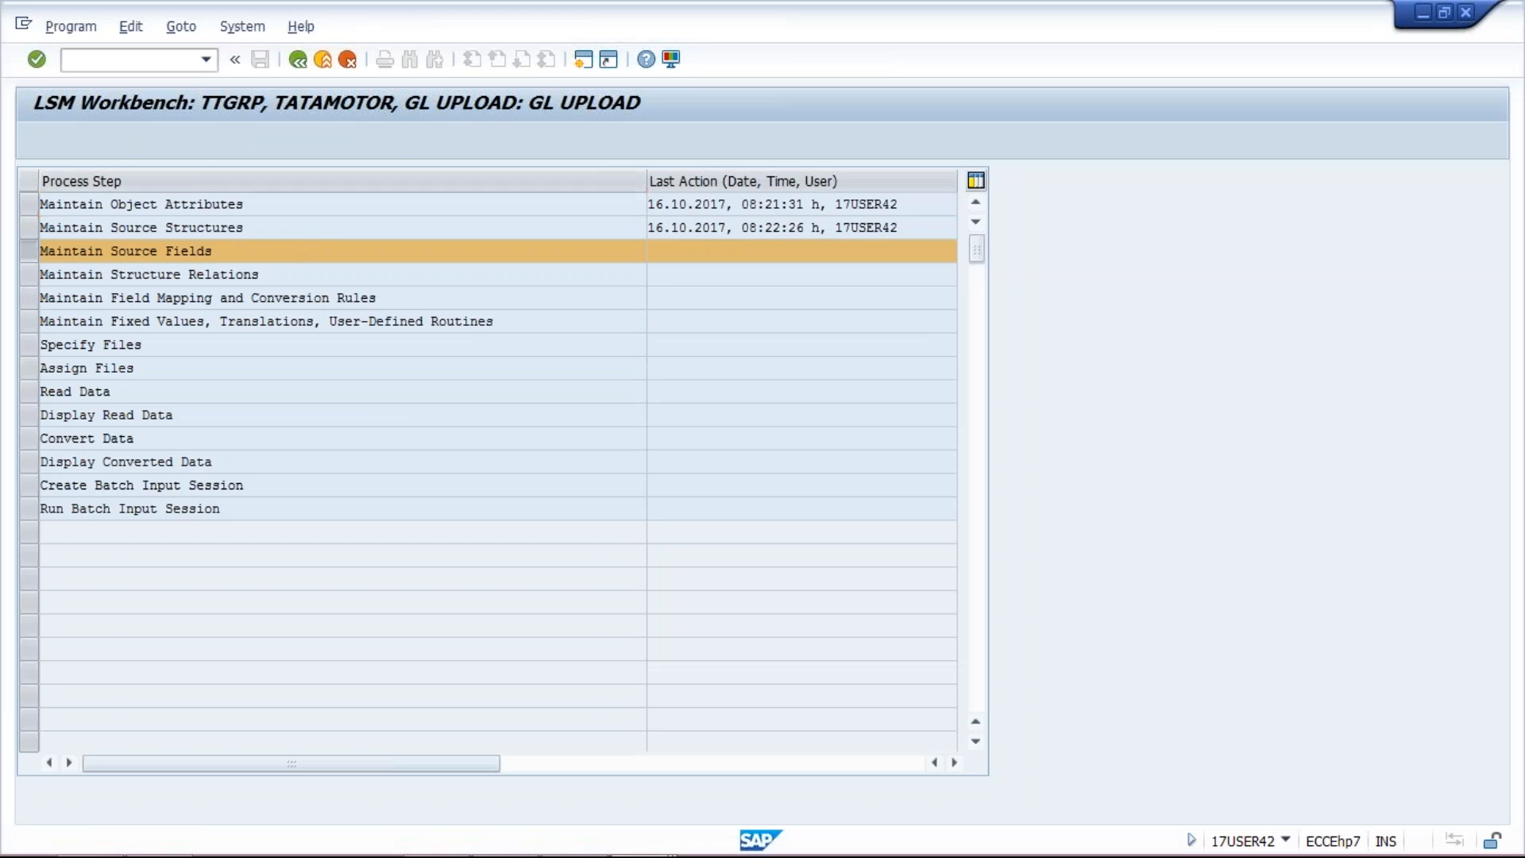
left_click(438, 311)
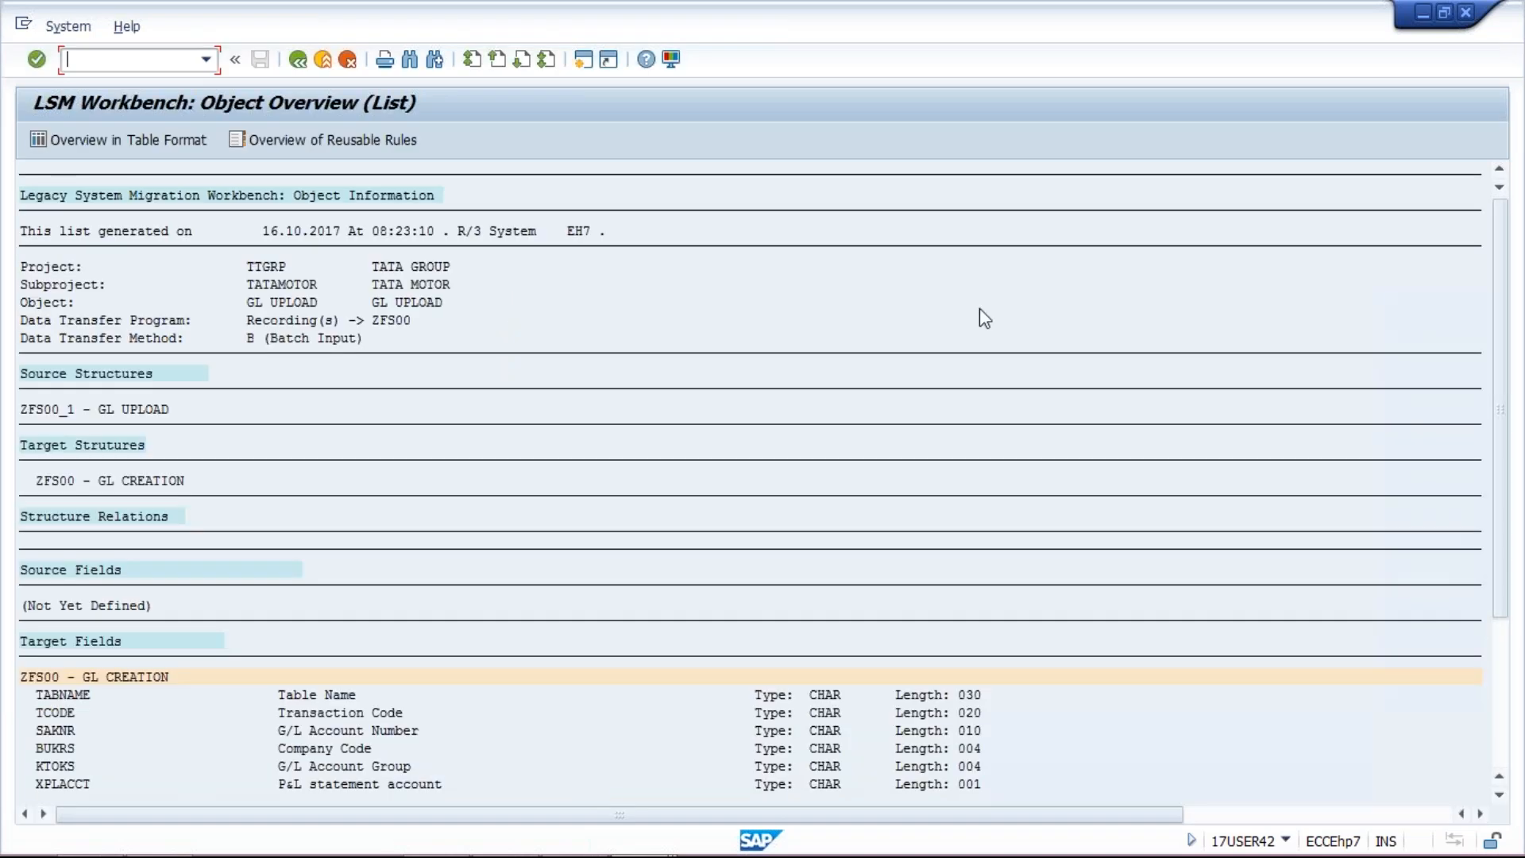
key("F3")
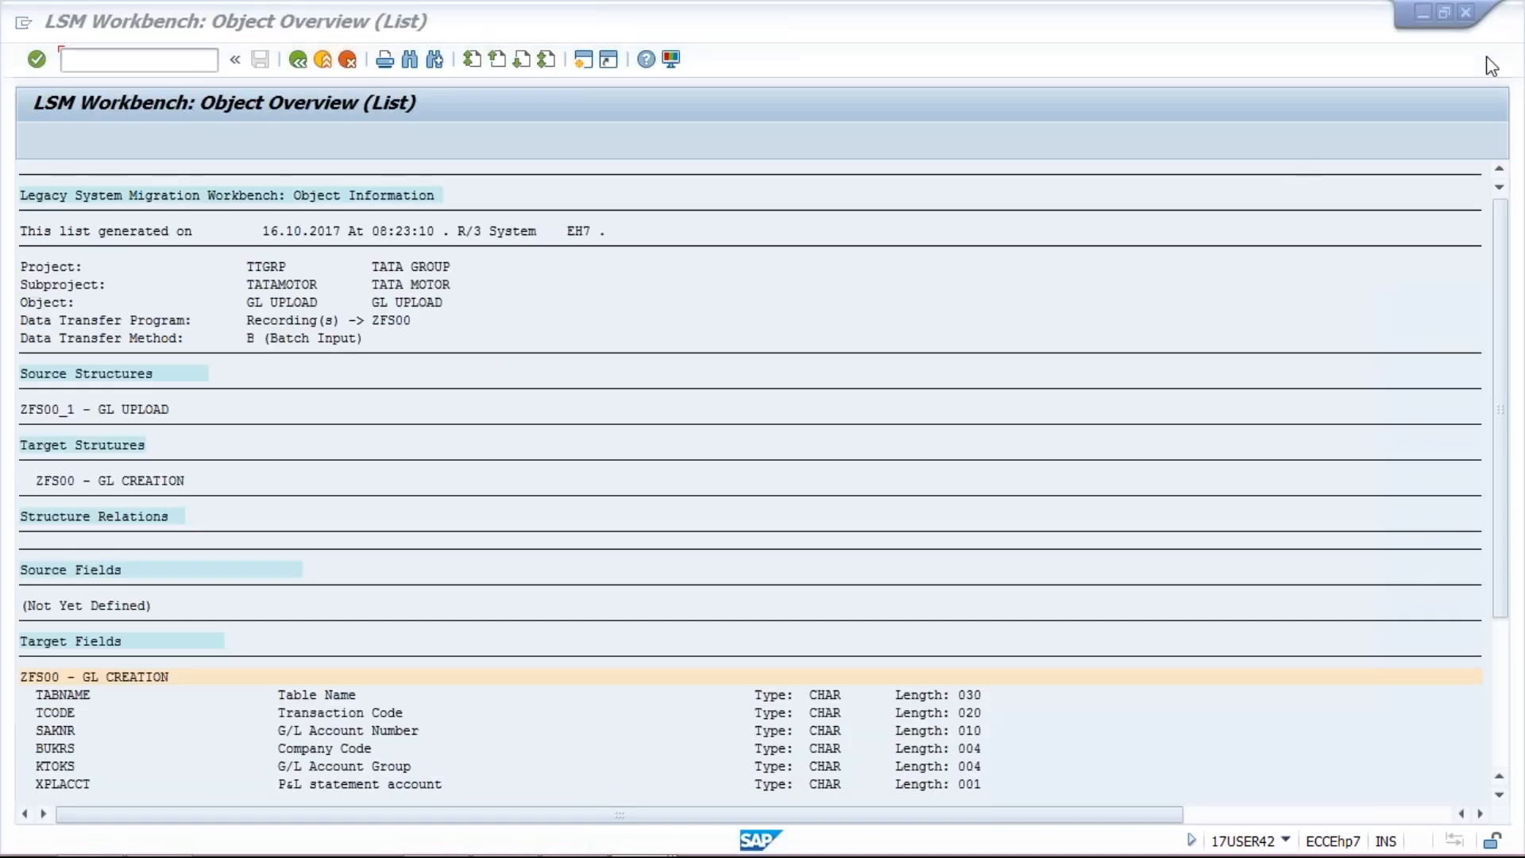
left_click_drag(1496, 361, 1513, 458)
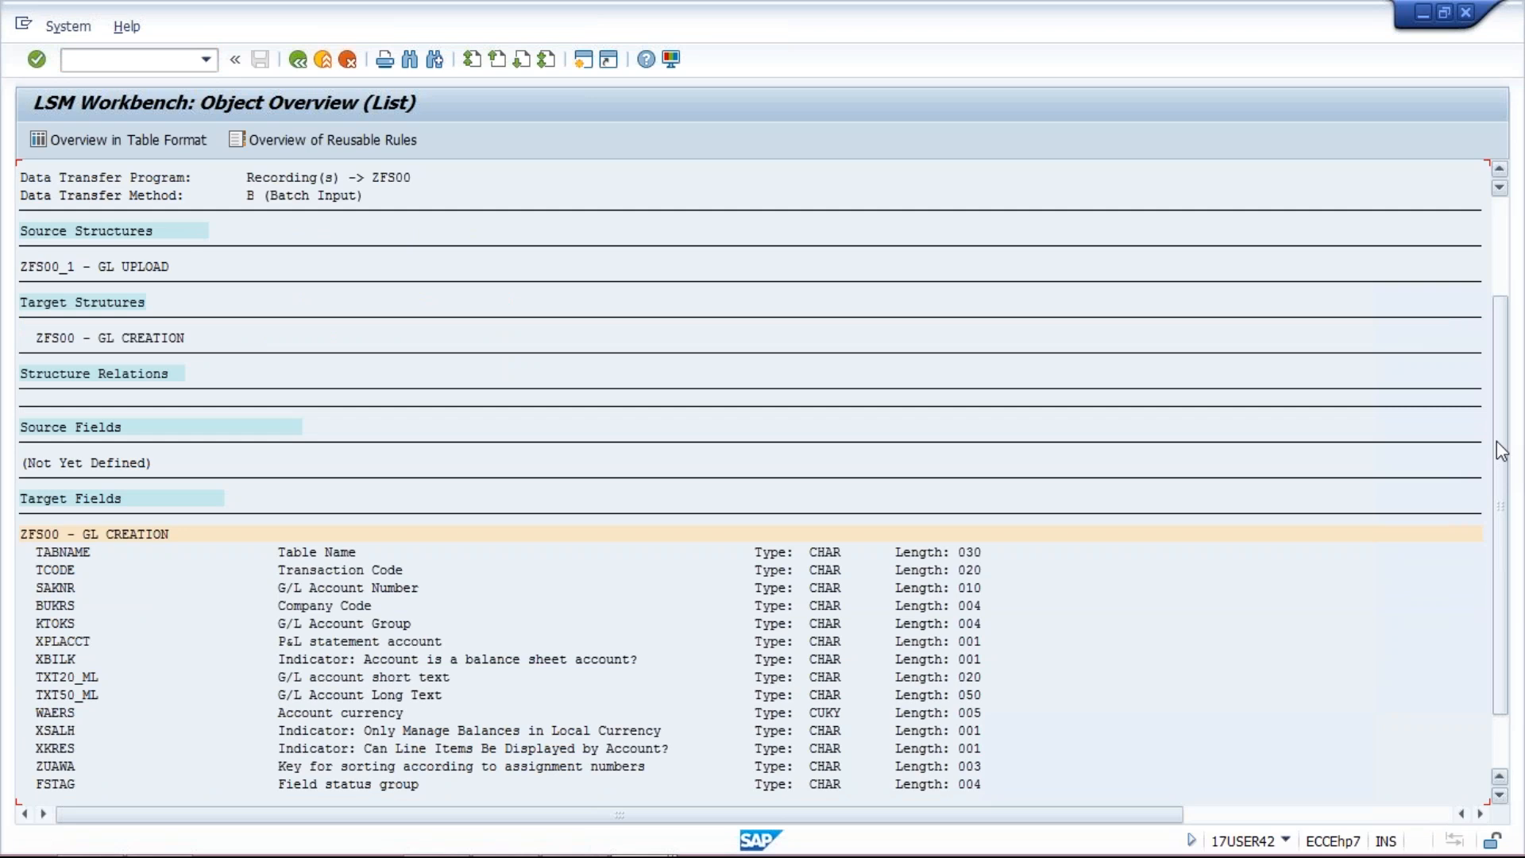
left_click_drag(1501, 420, 1511, 501)
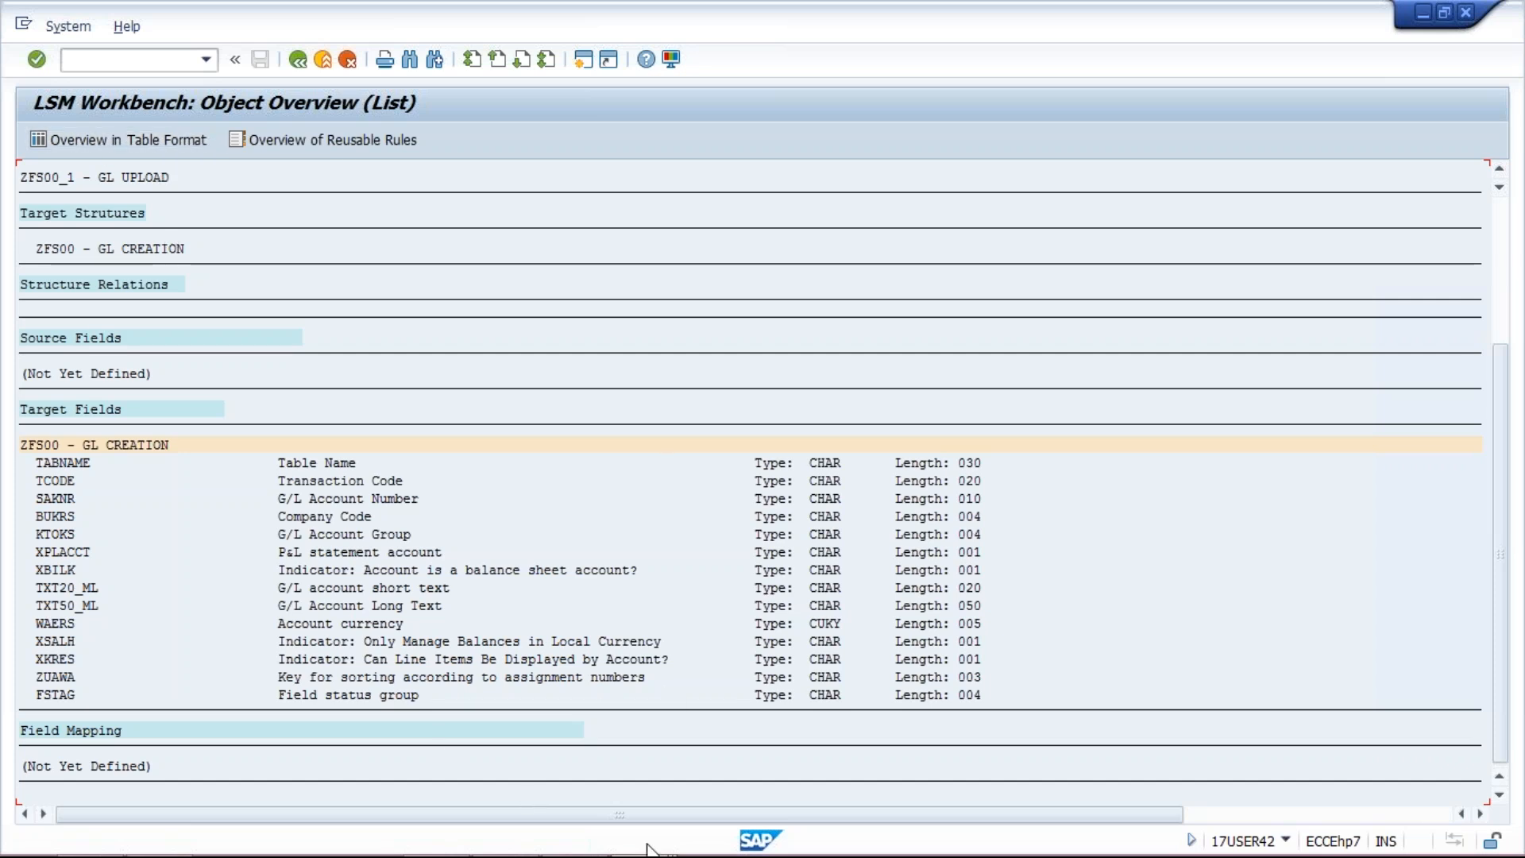
mouse_move(570, 842)
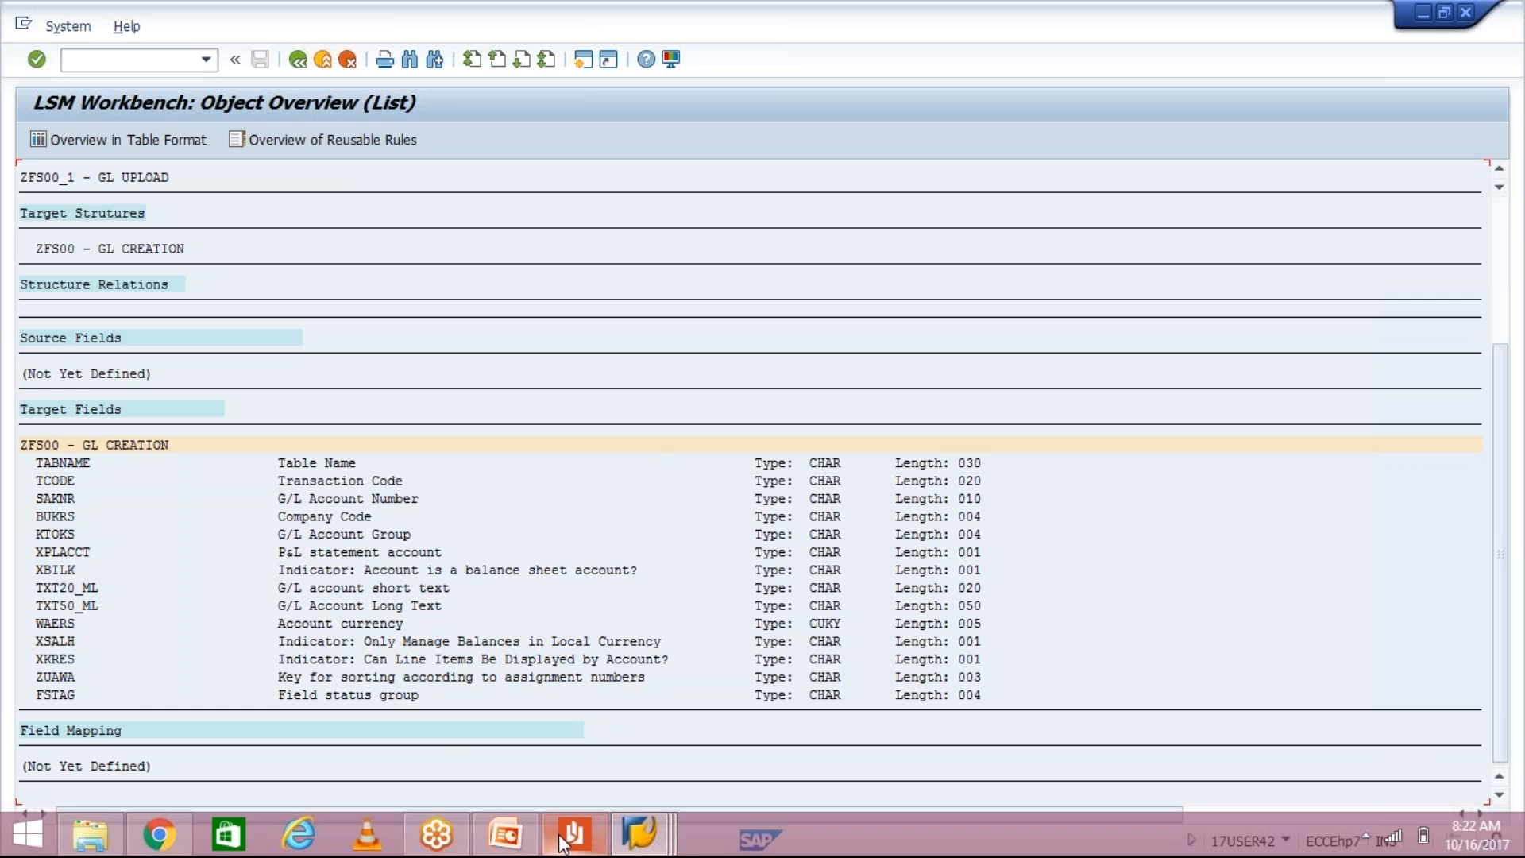
left_click(565, 840)
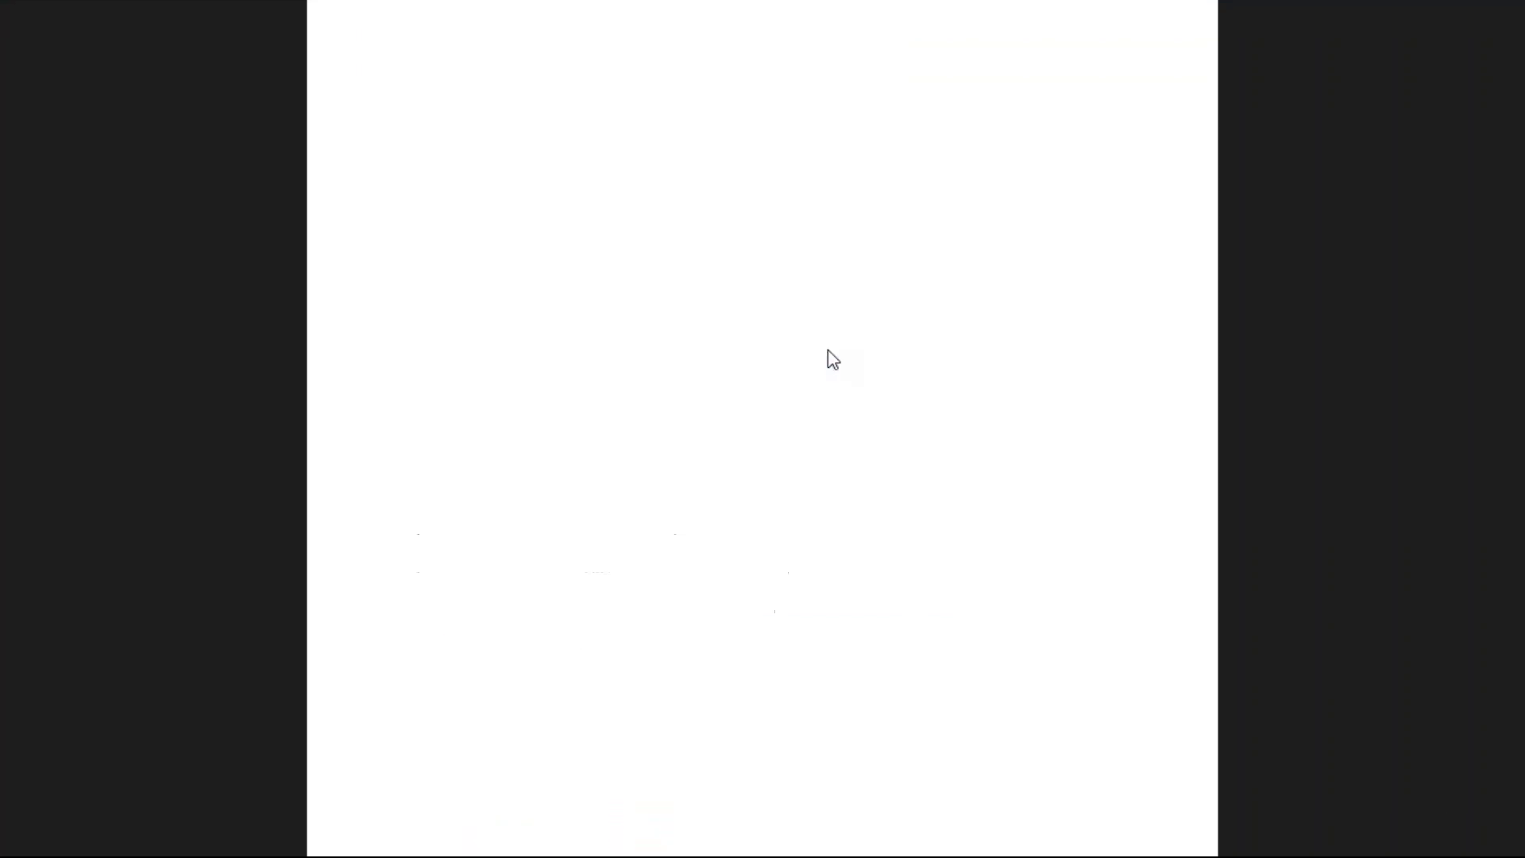
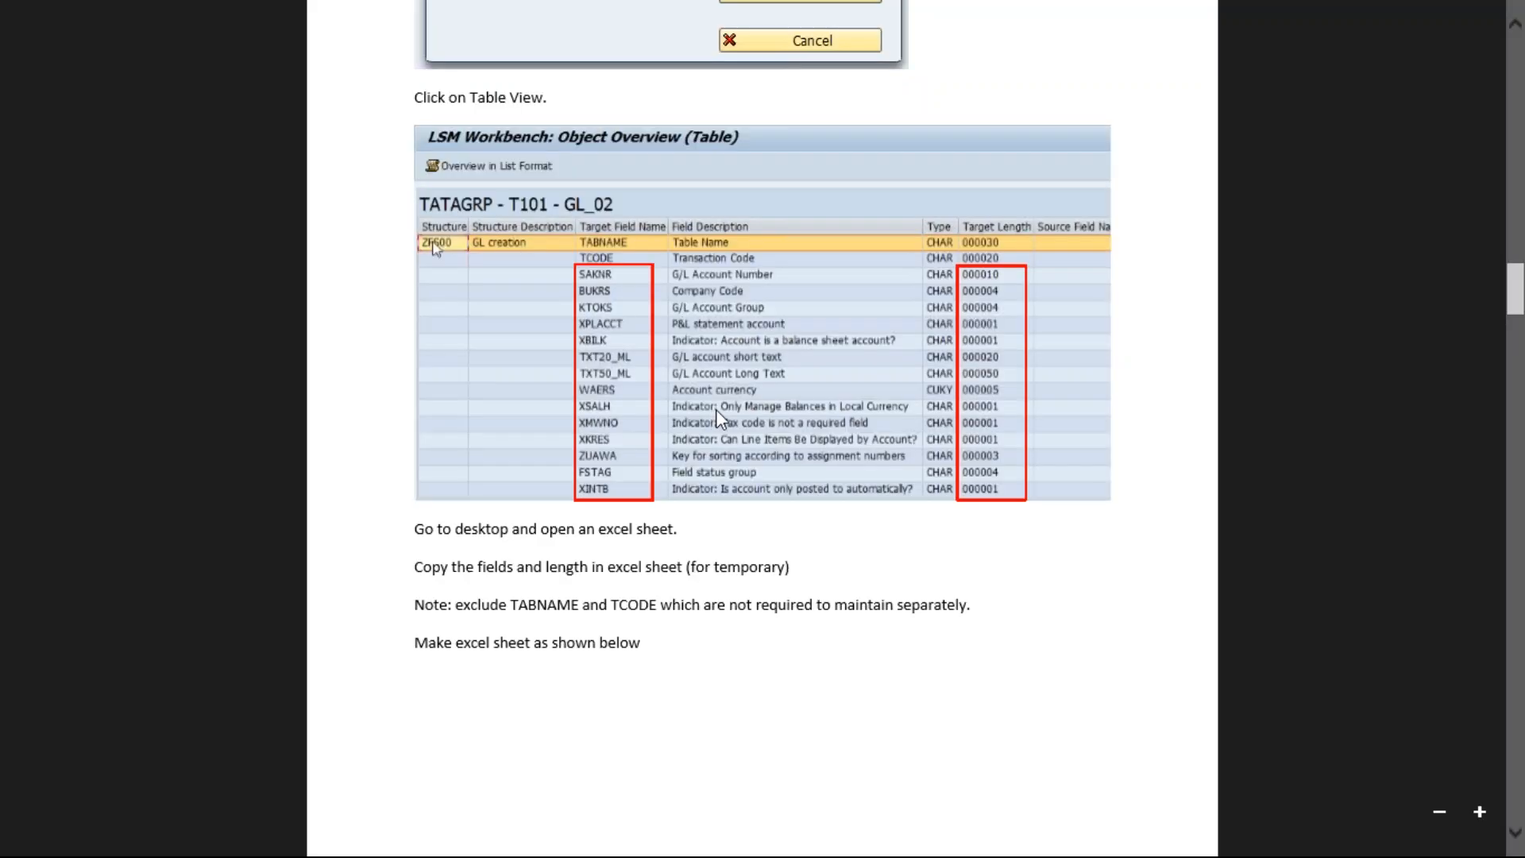
Step: Scroll LSMW.pdf to its sample Excel table of field names and lengths, then return to SAP
left_click(1516, 834)
scroll(1516, 834, "down", 5)
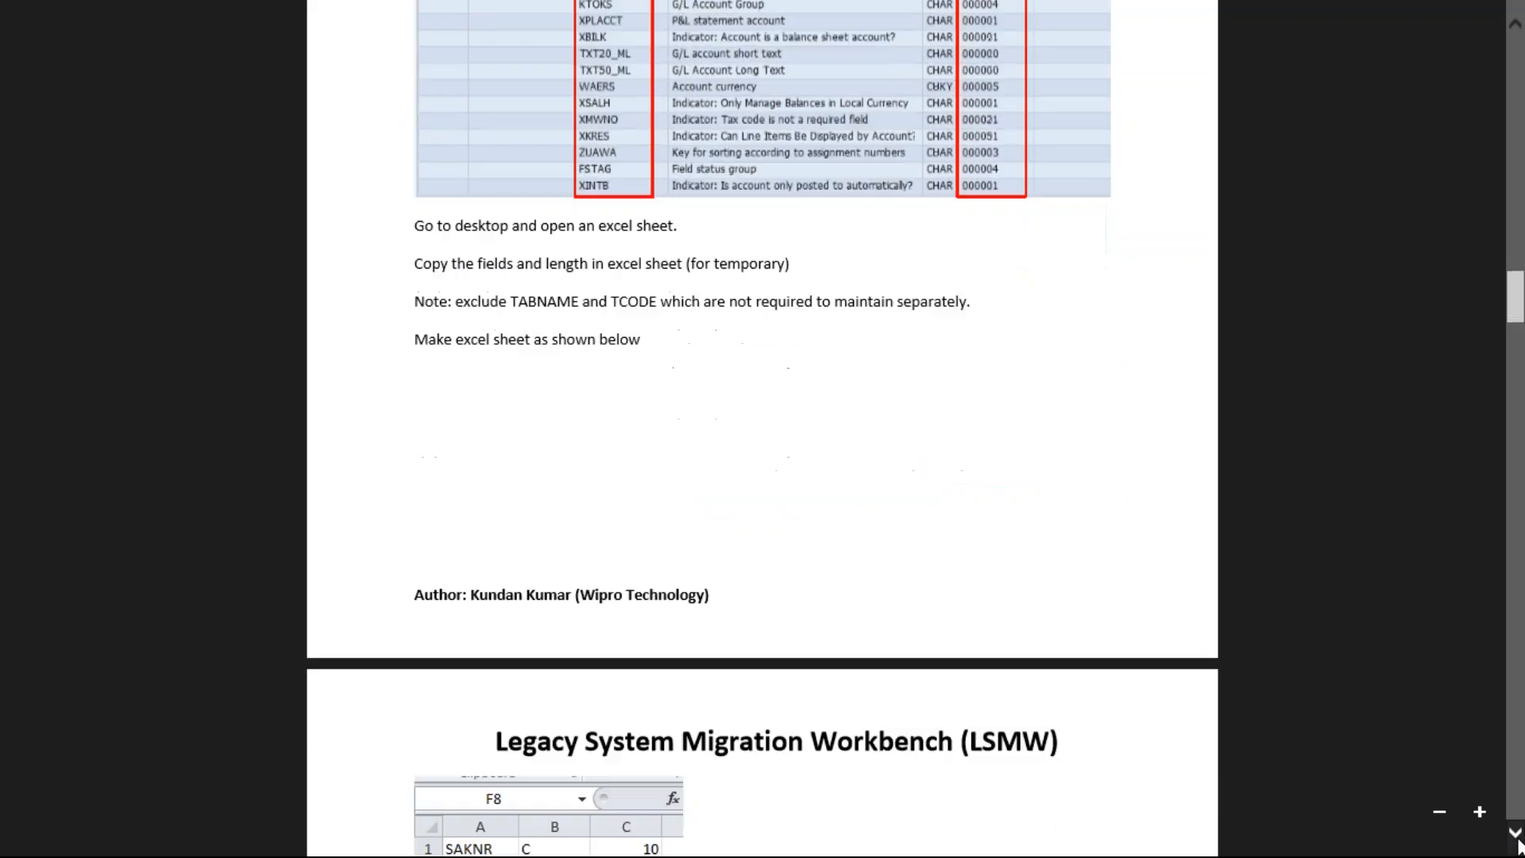
left_click(1516, 834)
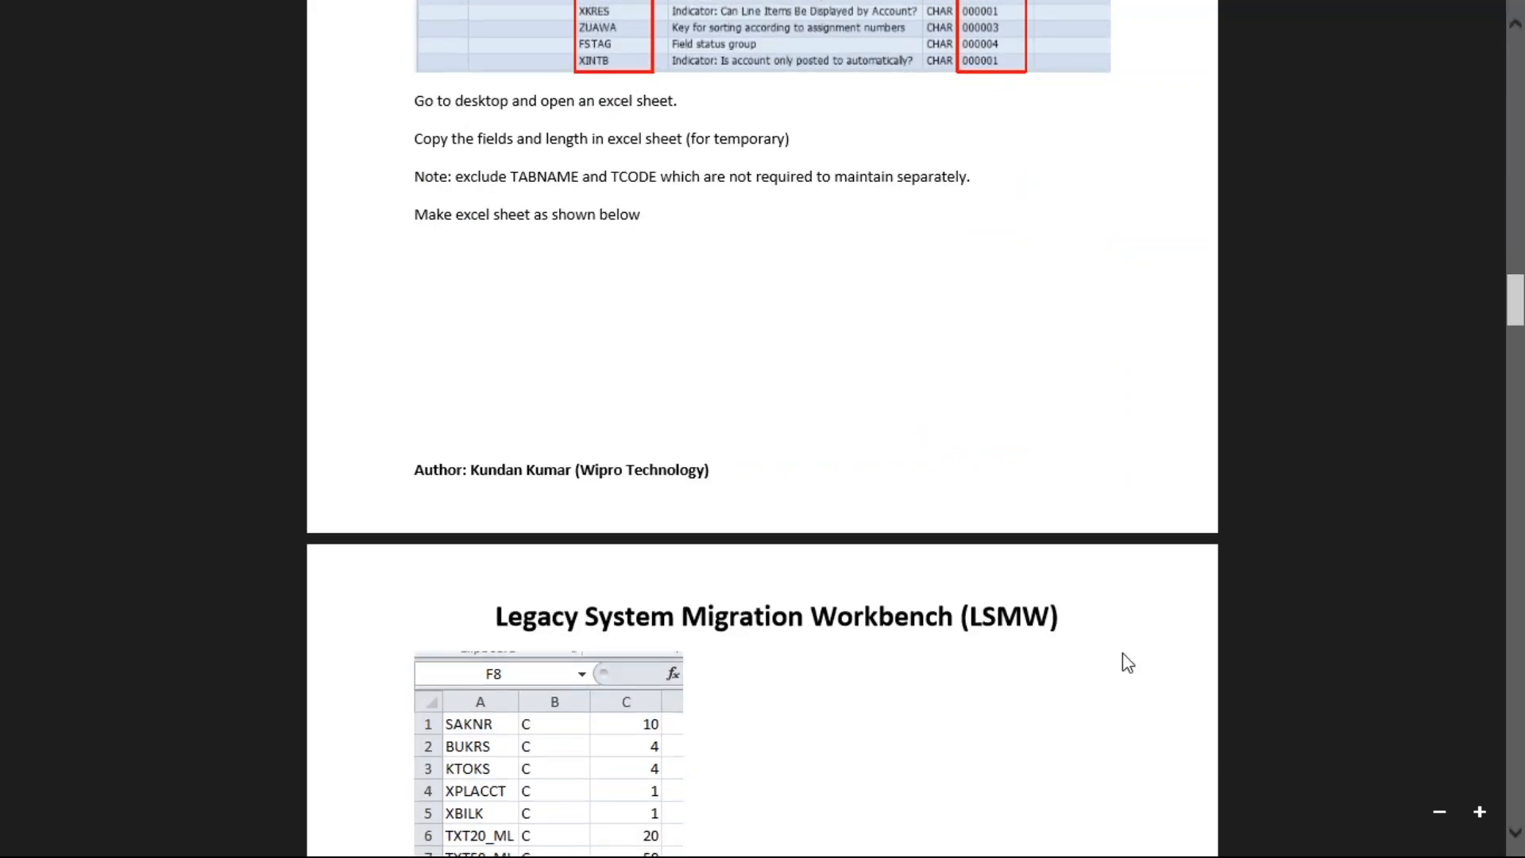
left_click(1516, 833)
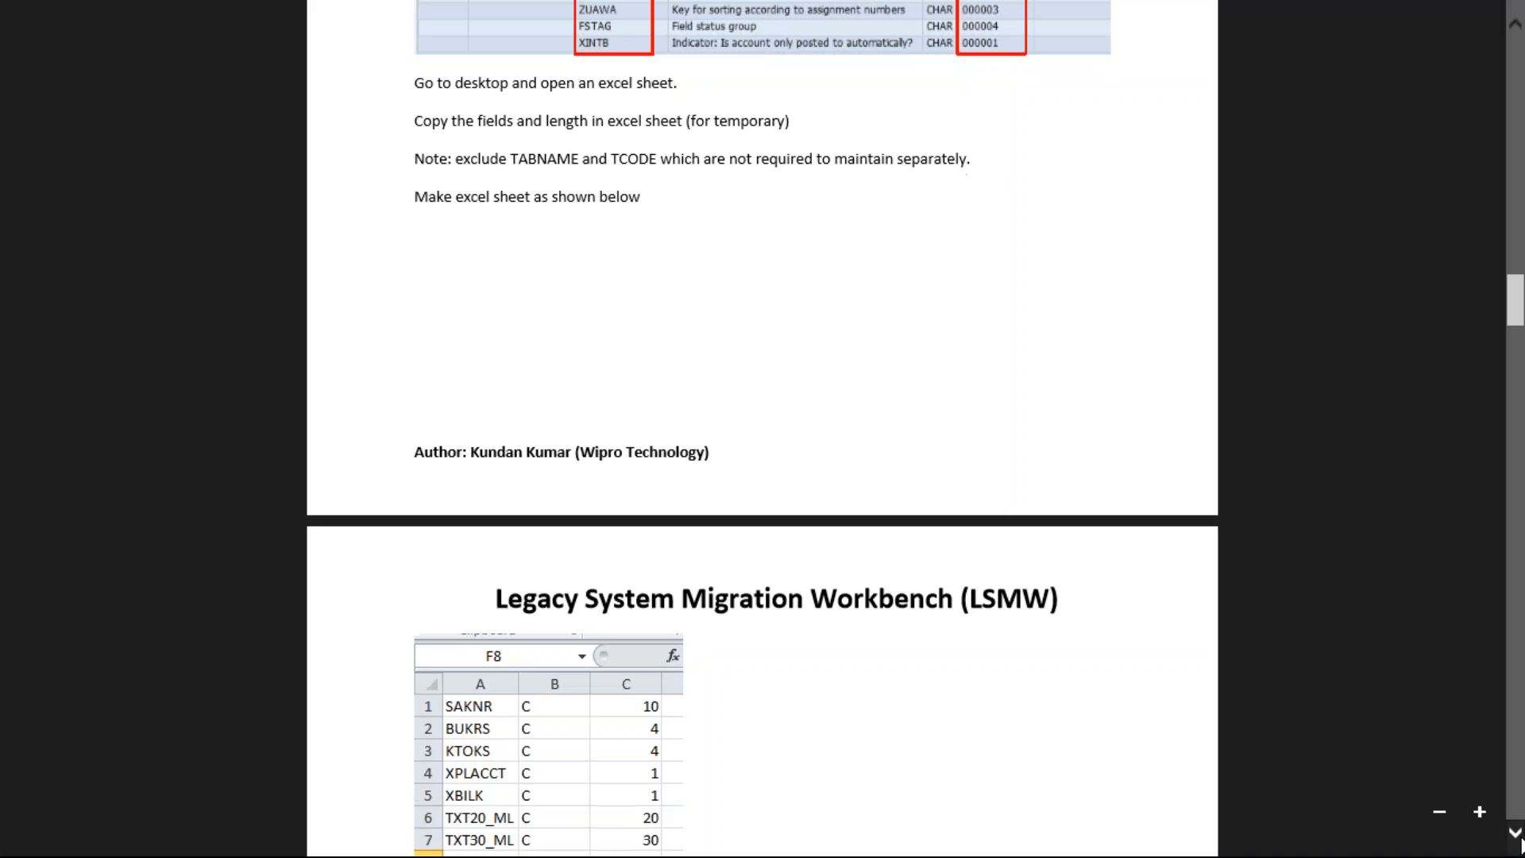
scroll(1516, 832, "down", 5)
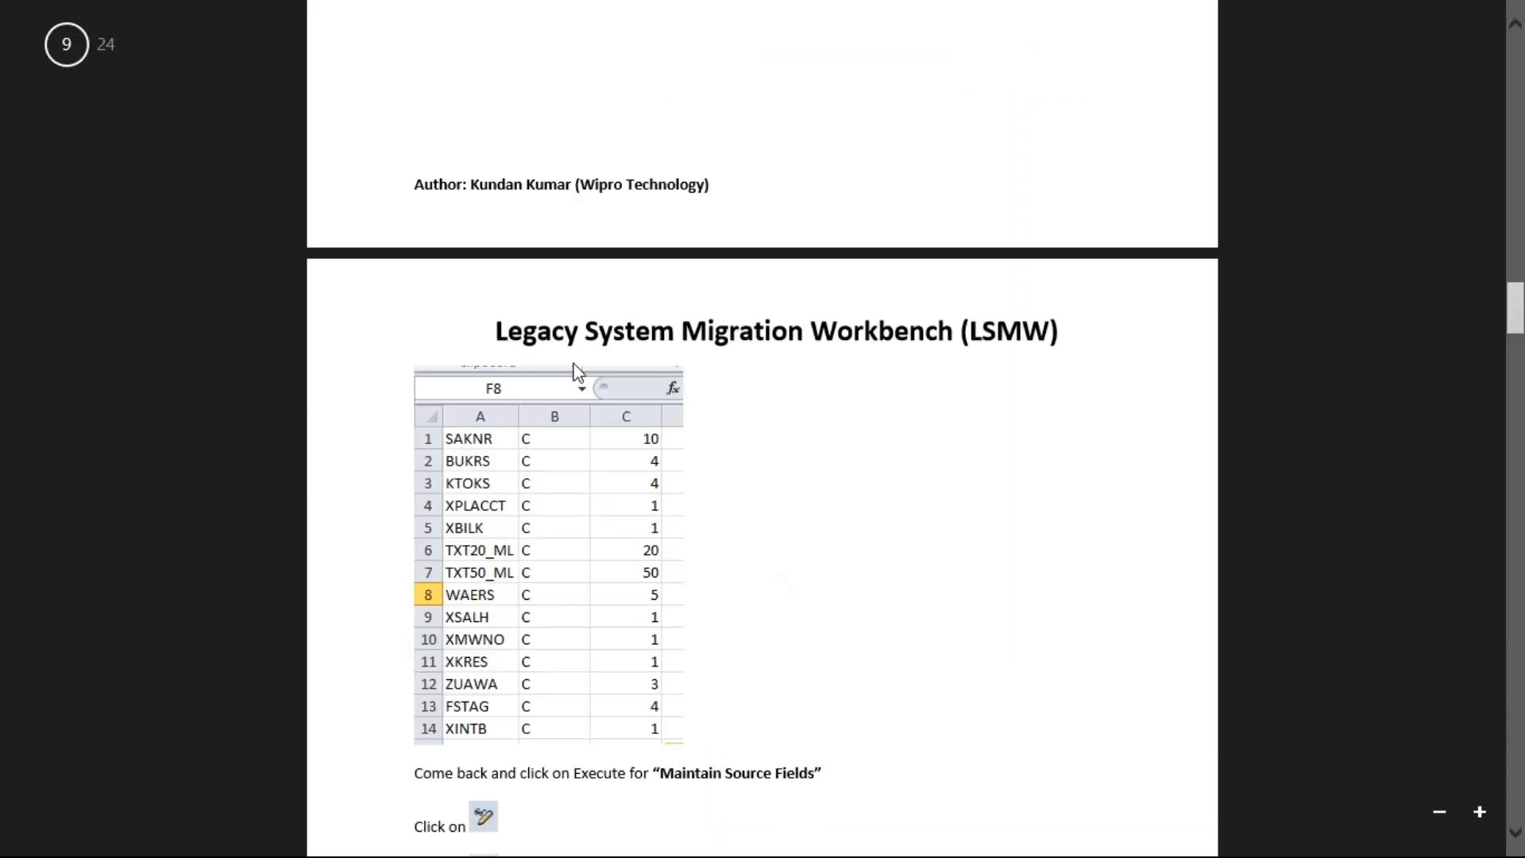
key("alt+Tab")
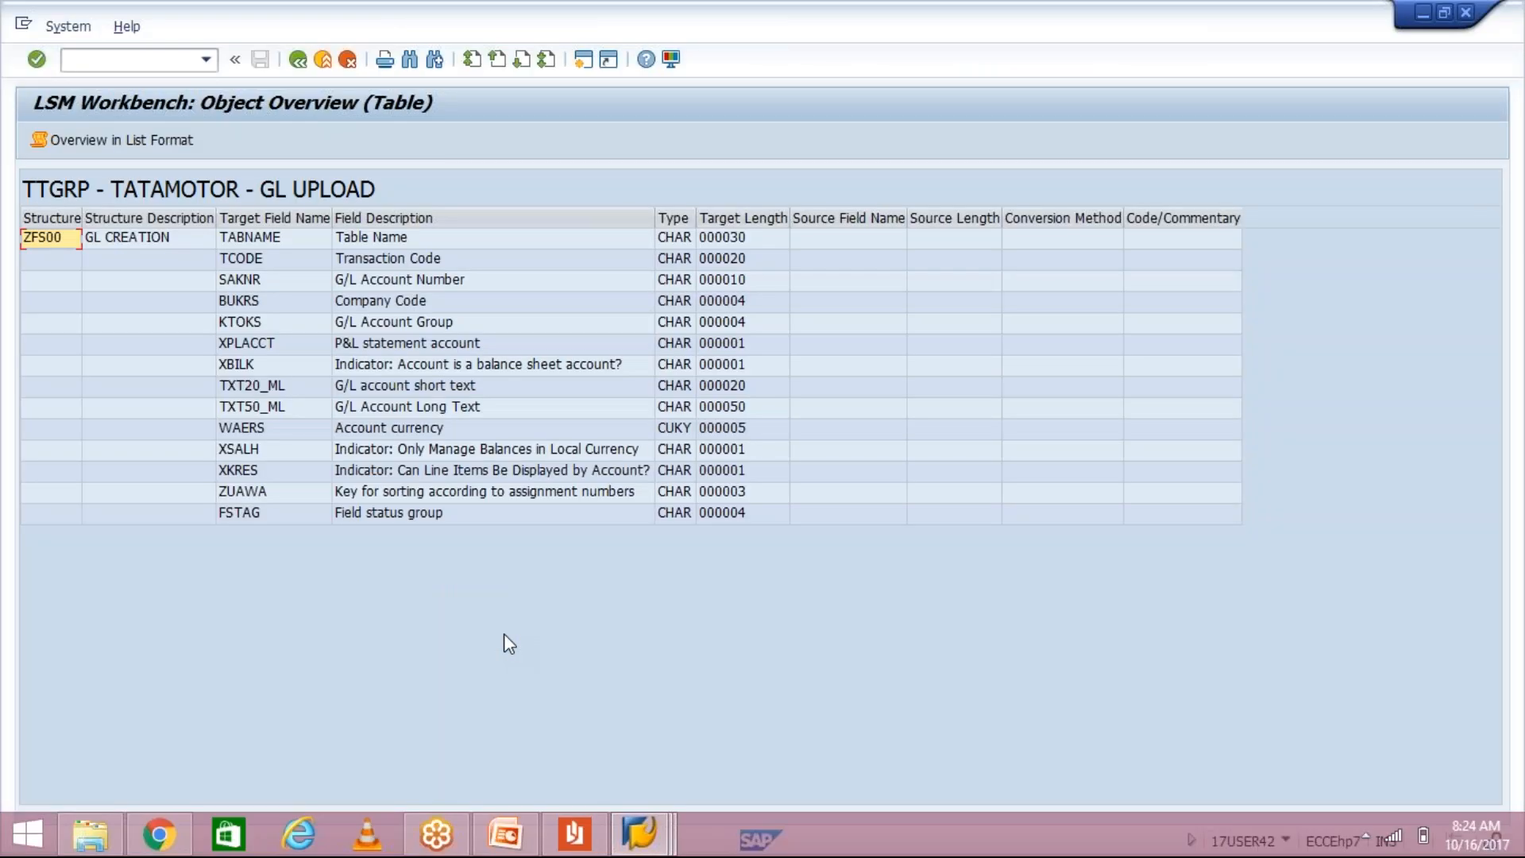
Step: Add a new Microsoft Office Excel Worksheet to the desktop, name it GL UPLOAD, and open it
key("super+d")
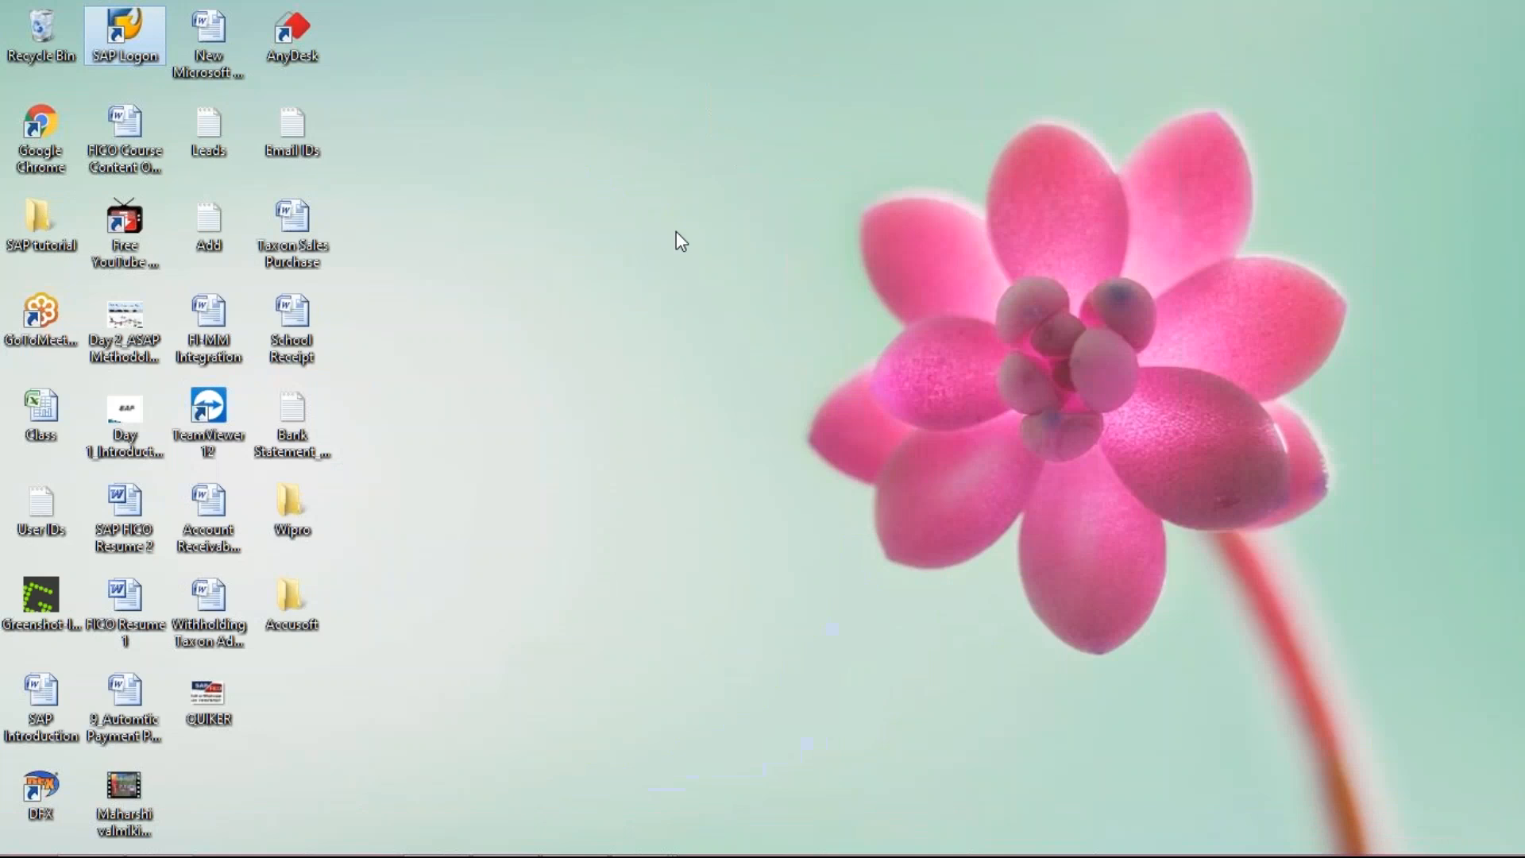
right_click(676, 233)
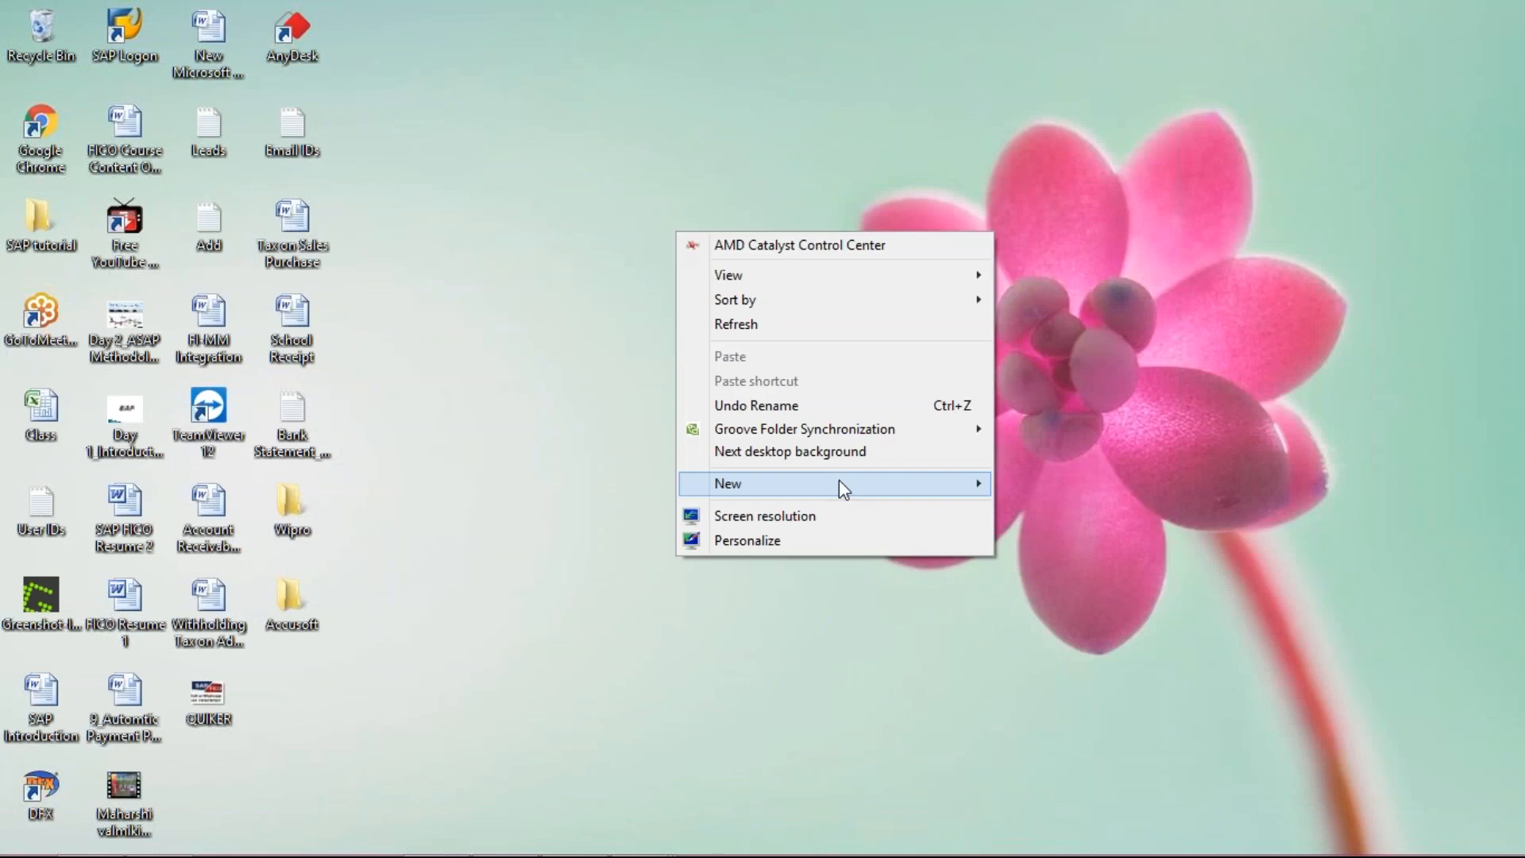
mouse_move(839, 480)
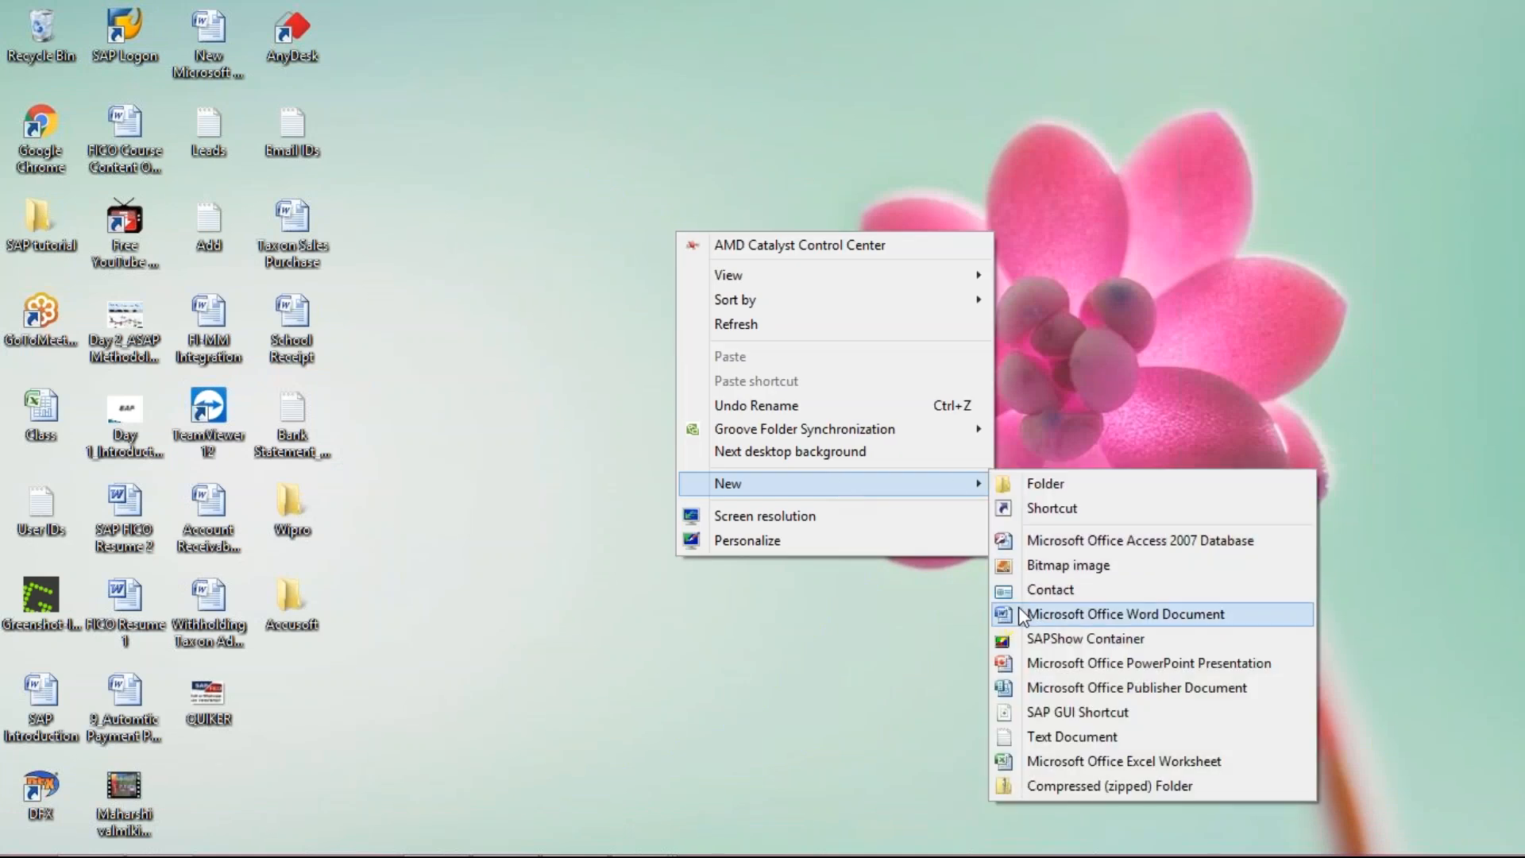
left_click(1069, 761)
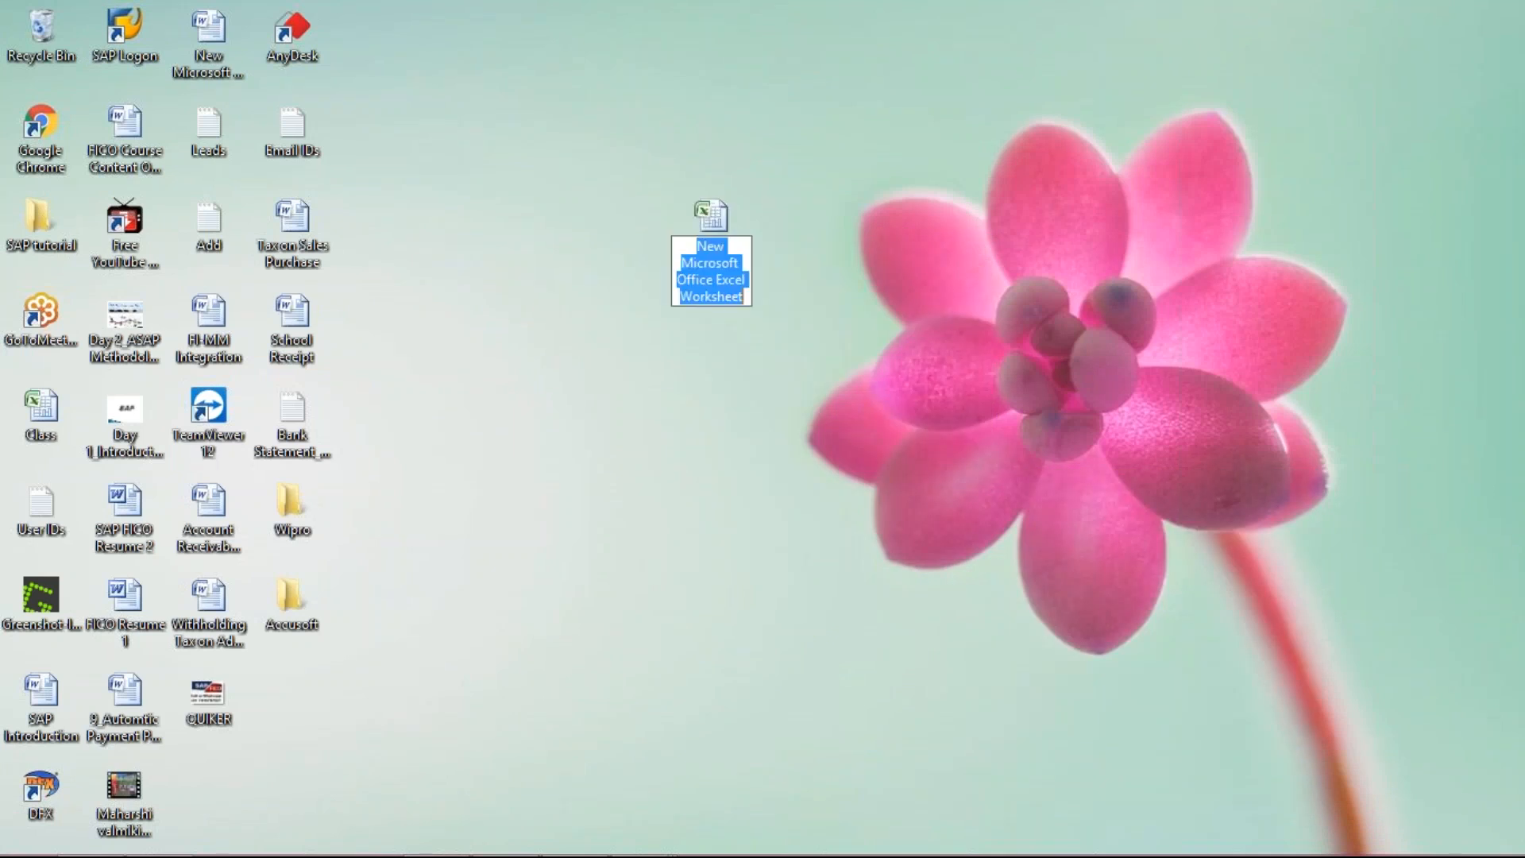
type("GL")
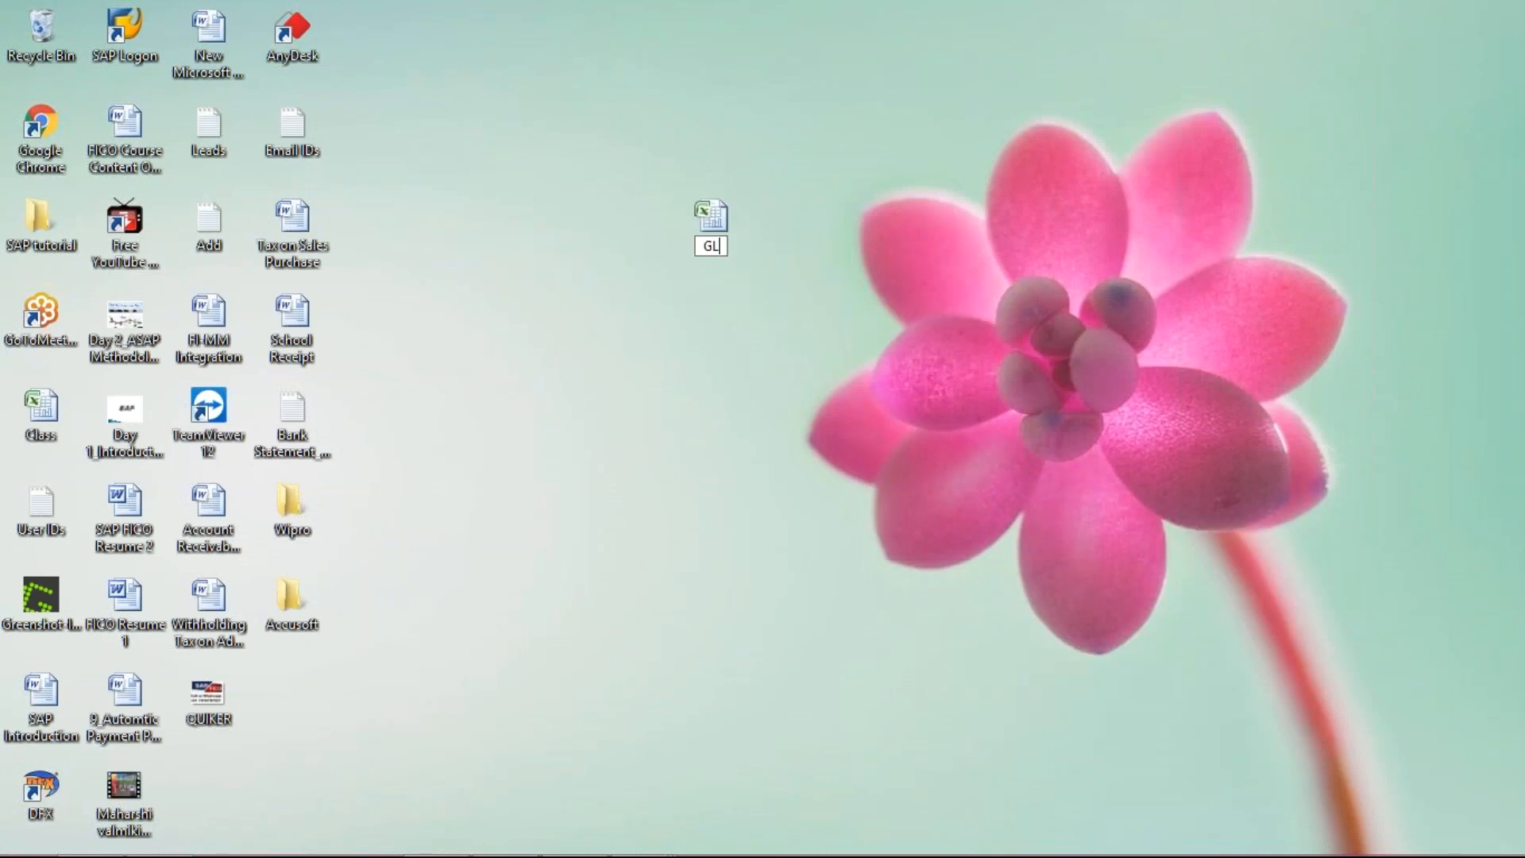
type(" UPLOAD")
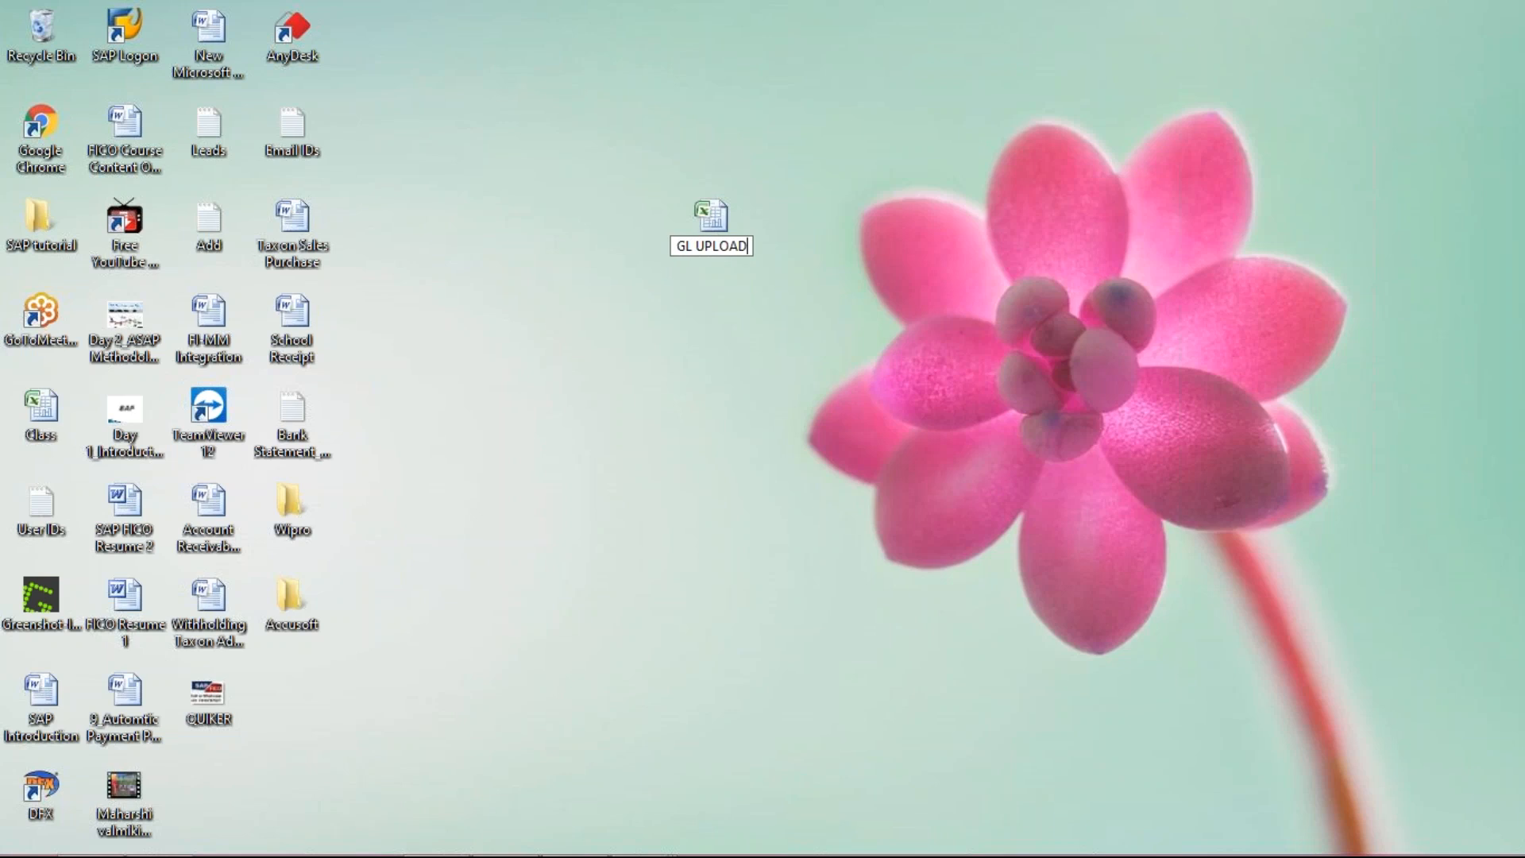
key("Return")
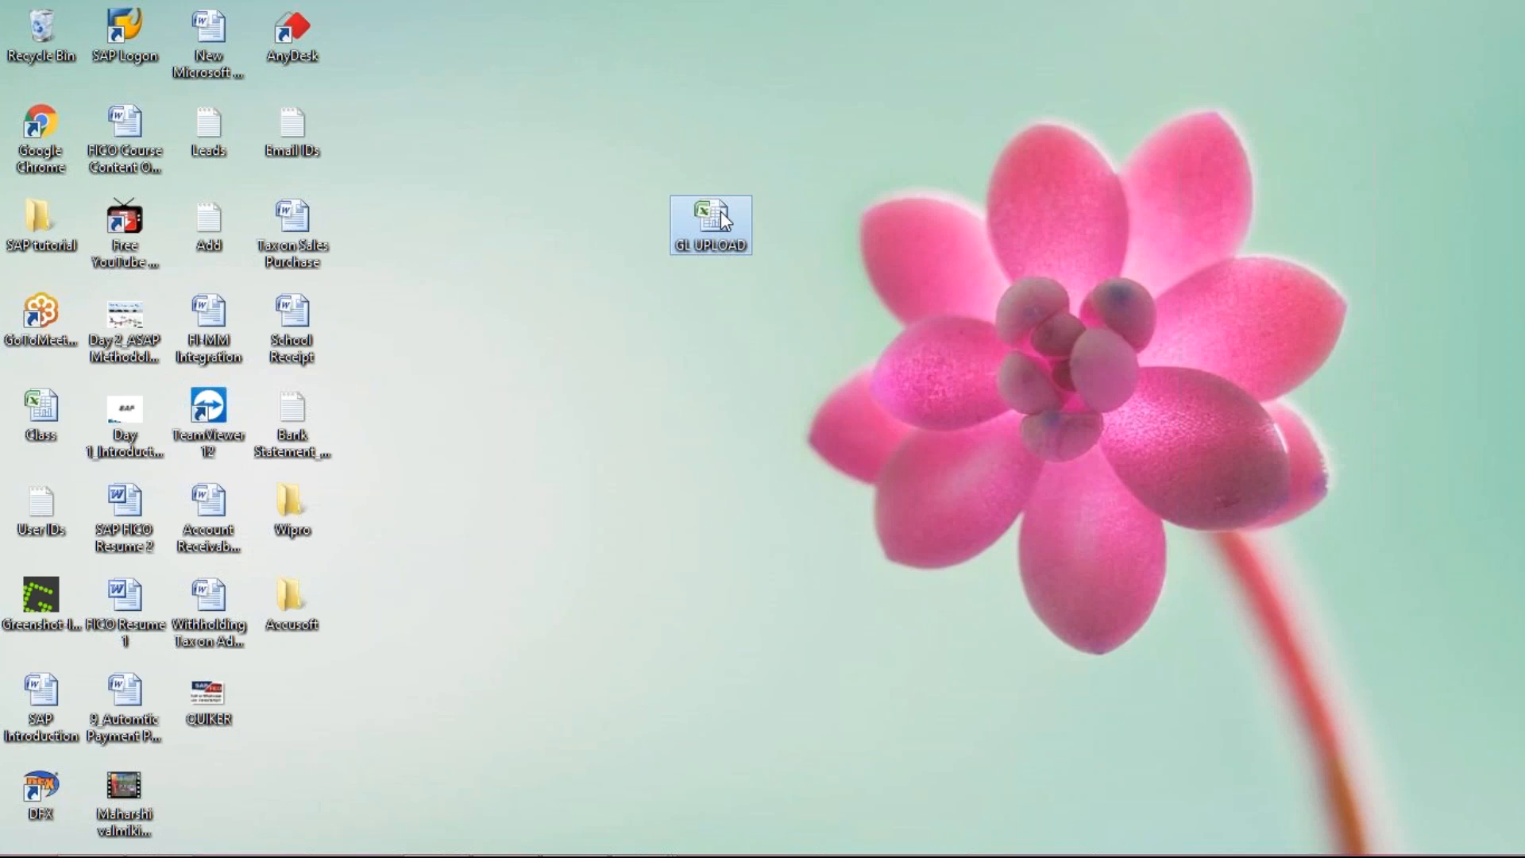
key("Return")
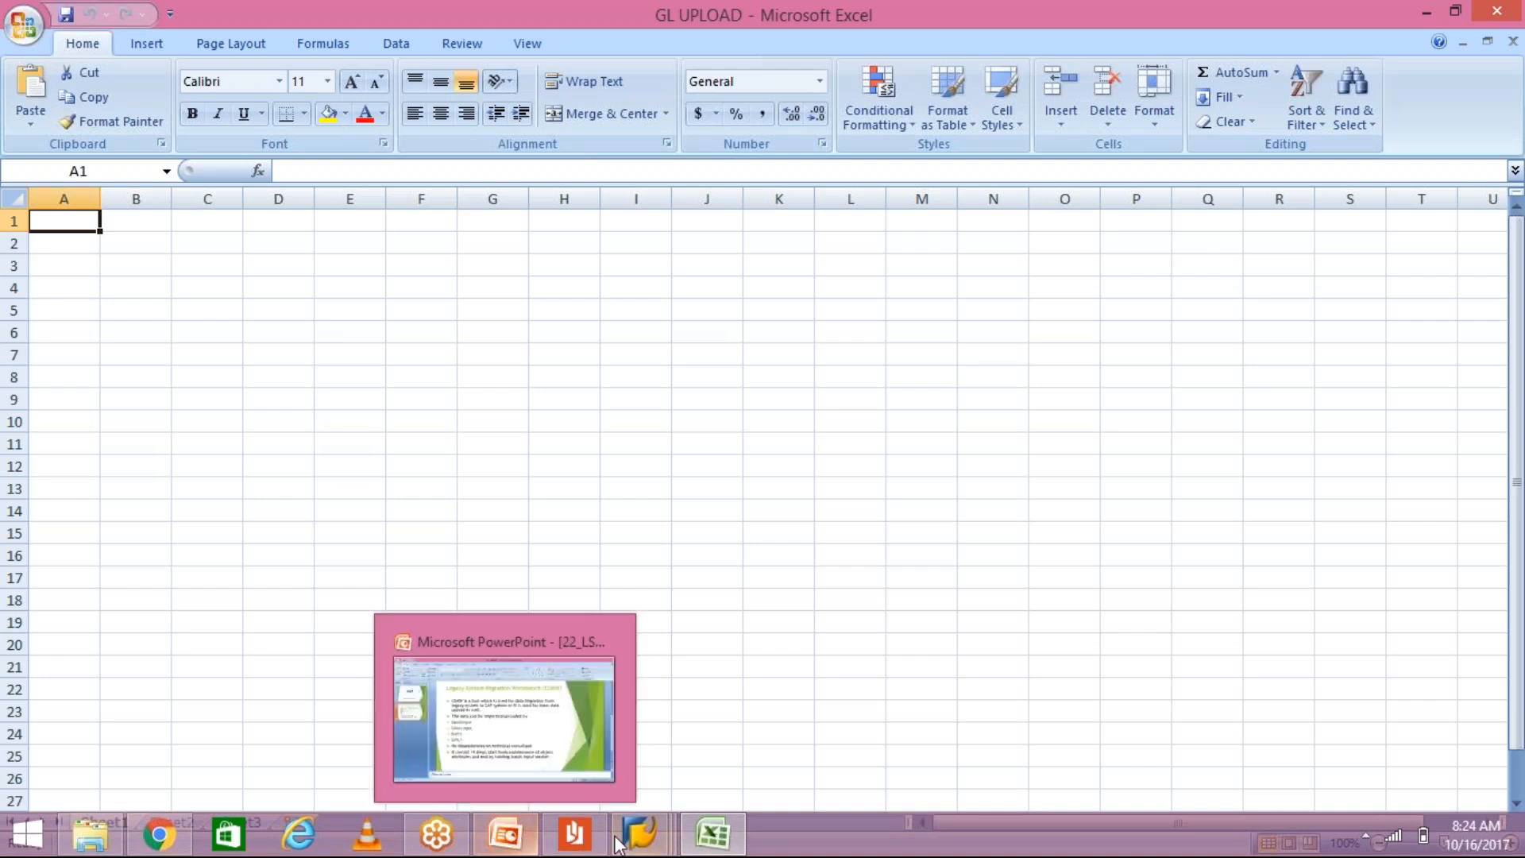
Step: Glance at the LSMW.pdf guide, then bring back SAP's LSM Workbench Object Overview window
left_click(574, 848)
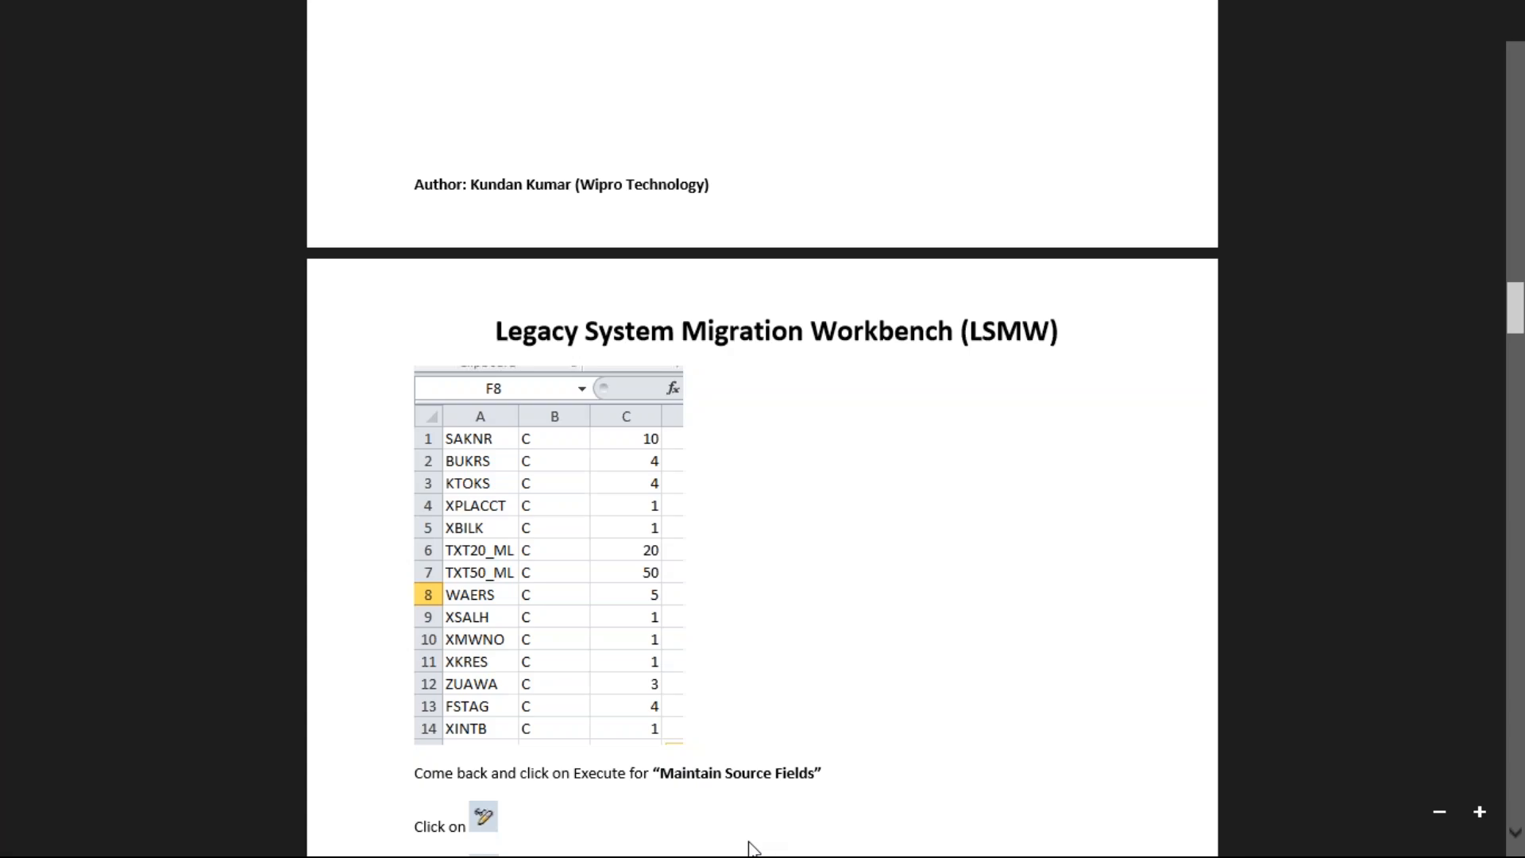
mouse_move(739, 846)
left_click(656, 844)
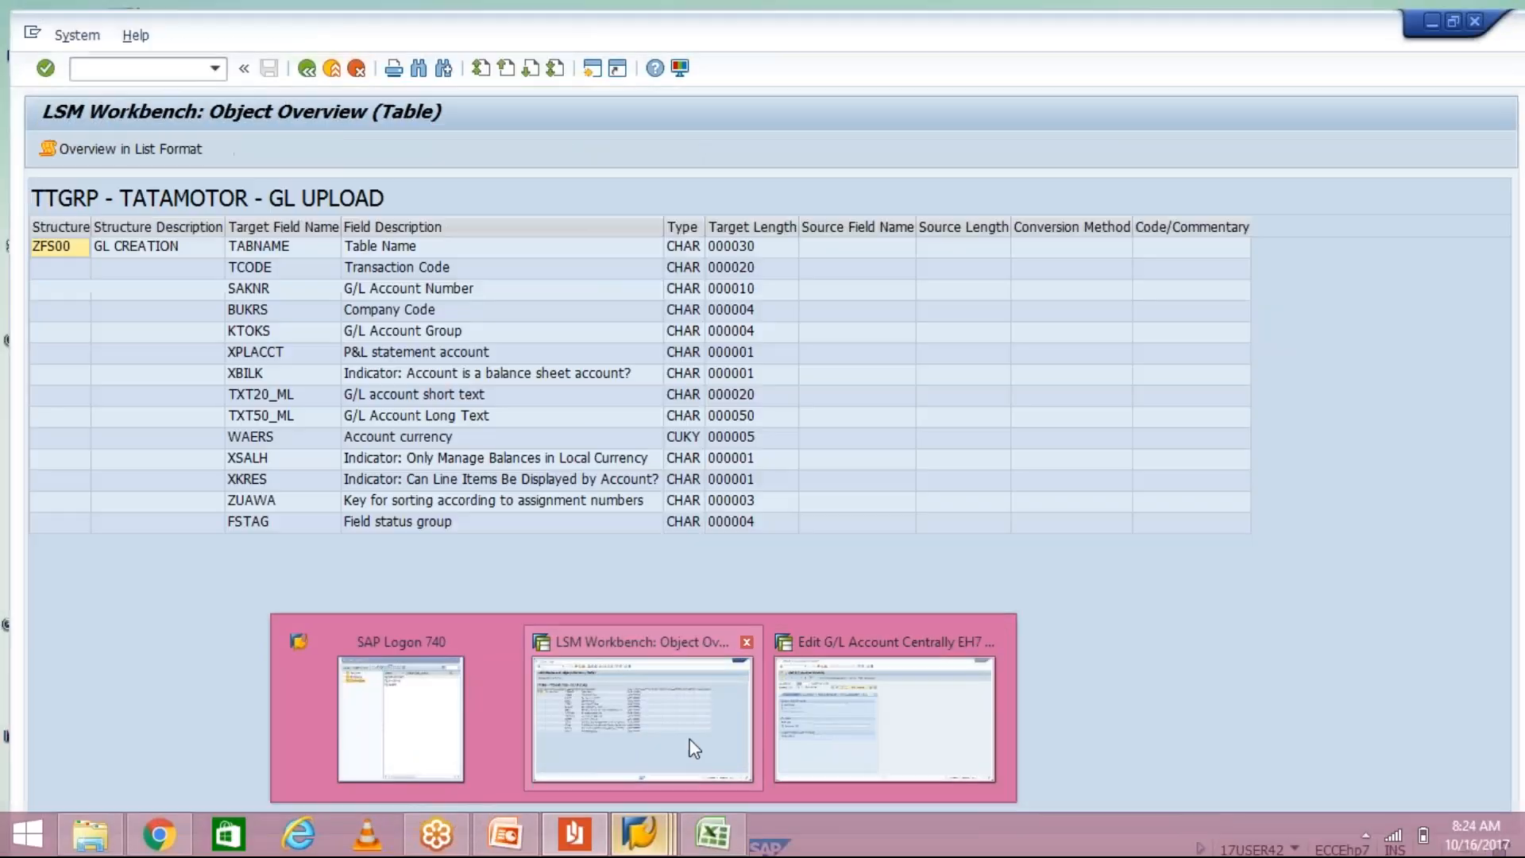
left_click(691, 749)
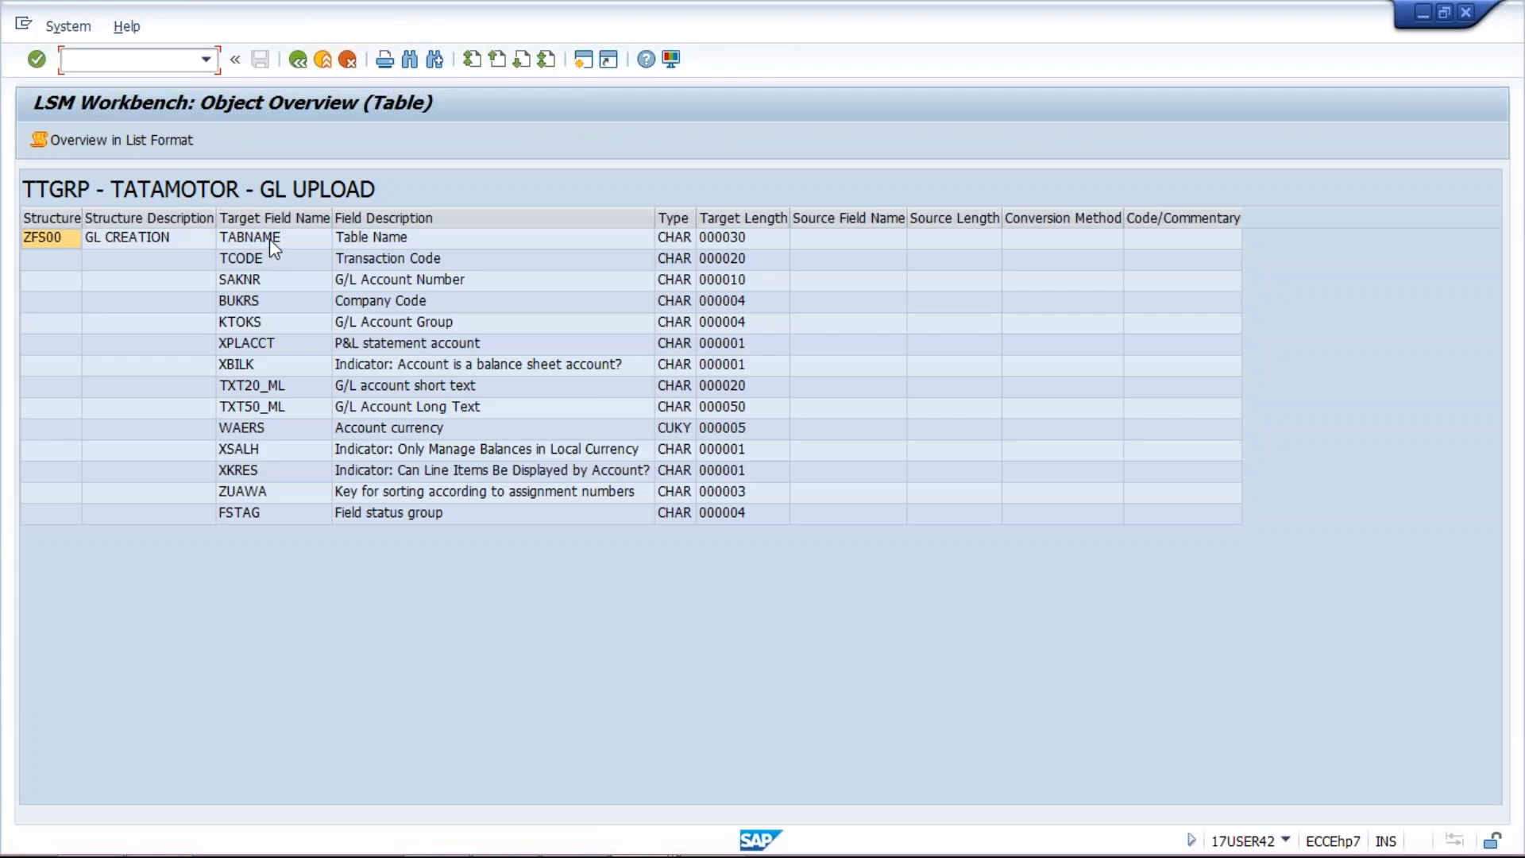
Step: Block-select and copy the Target Field Name cells from SAKNR down to FSTAG
left_click(269, 239)
left_click(272, 264)
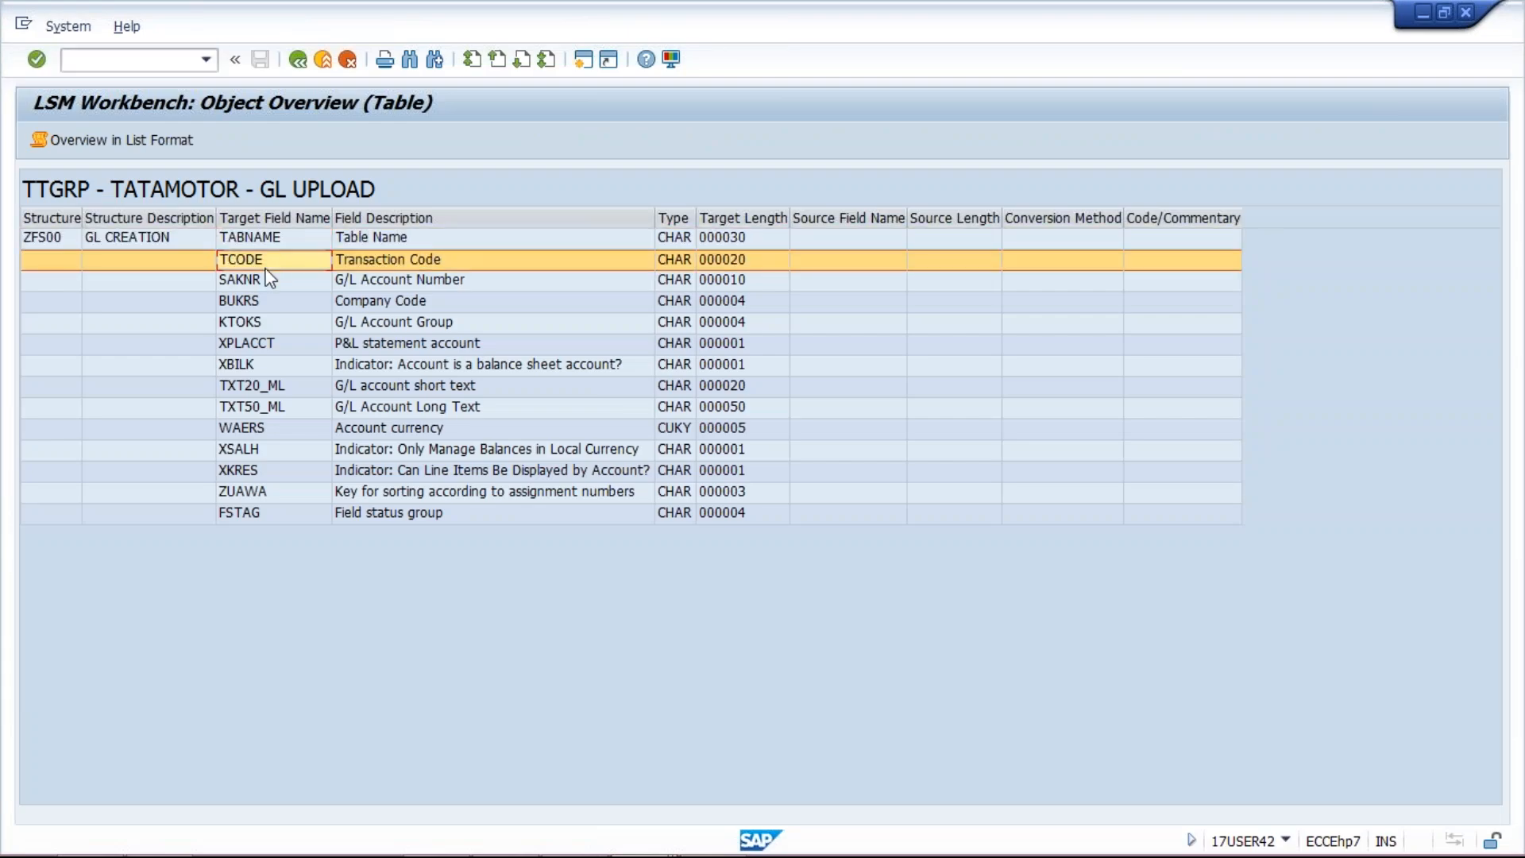
left_click(262, 284)
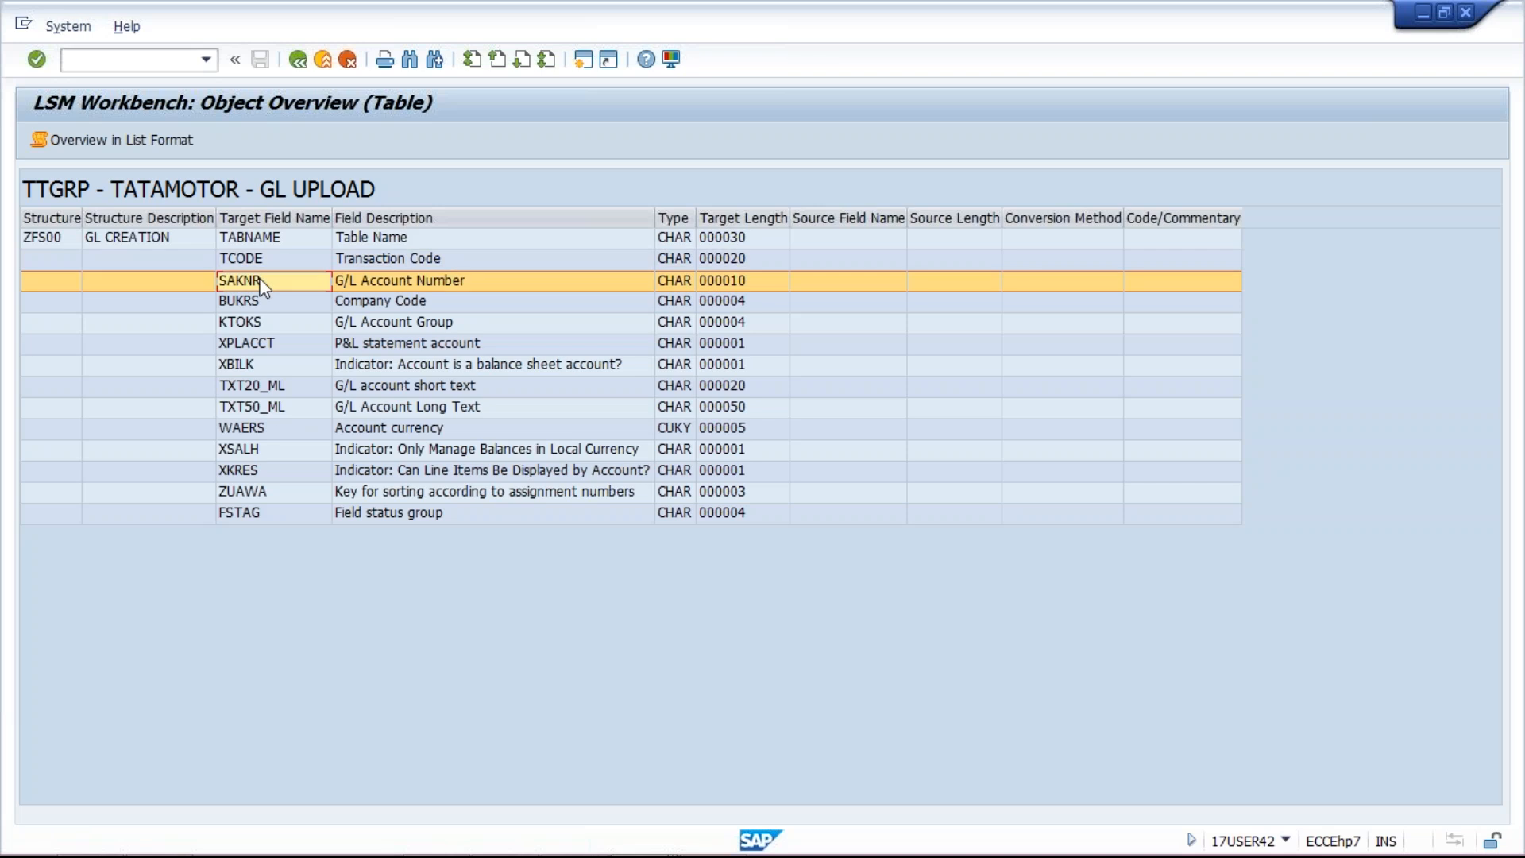
left_click(262, 284)
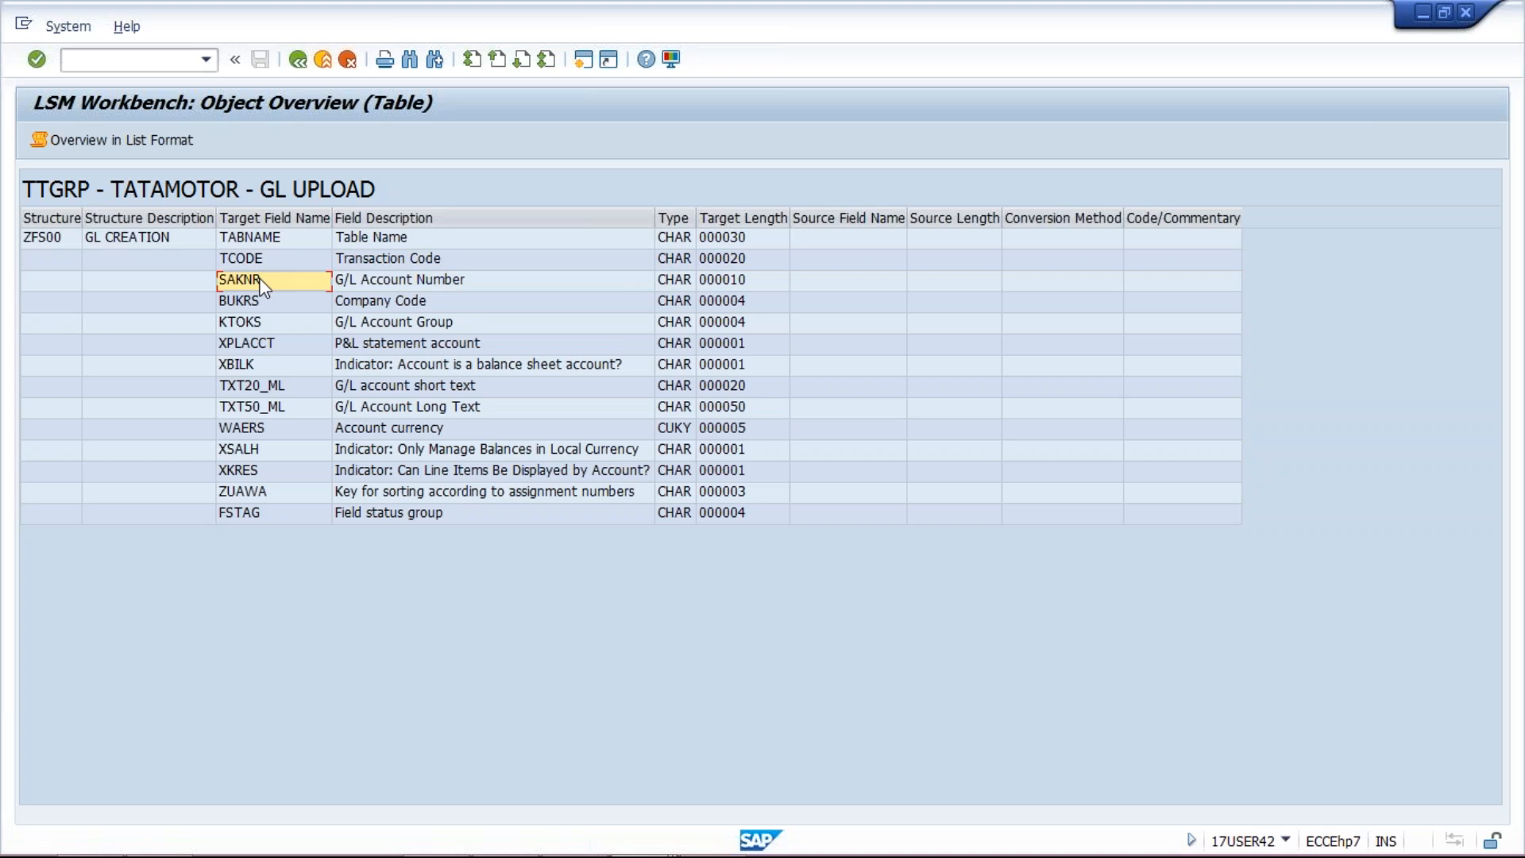
left_click_drag(262, 283, 278, 507)
key("ctrl+c")
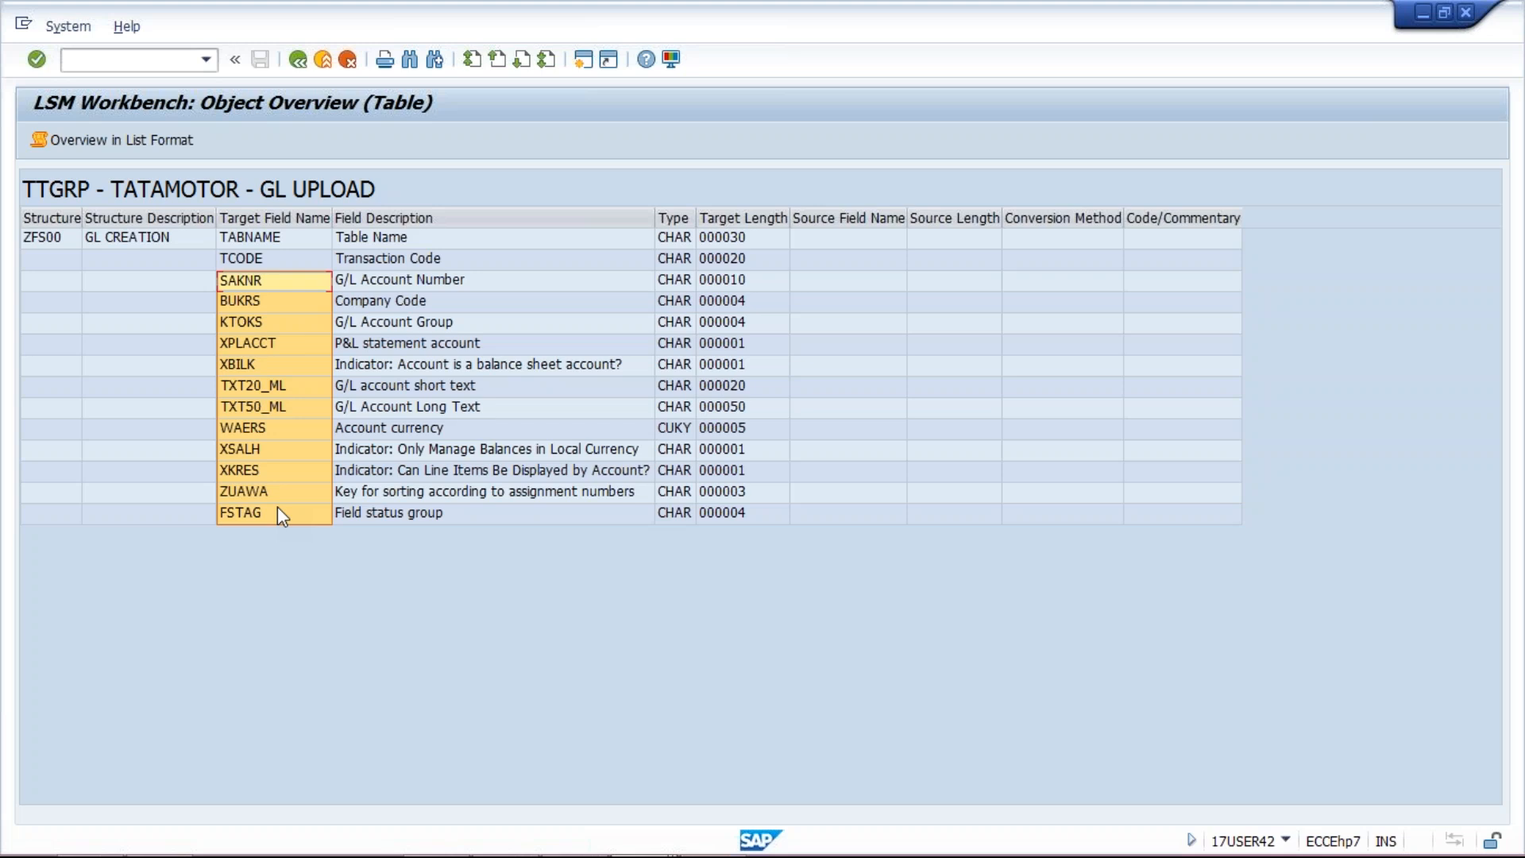
left_click(278, 512)
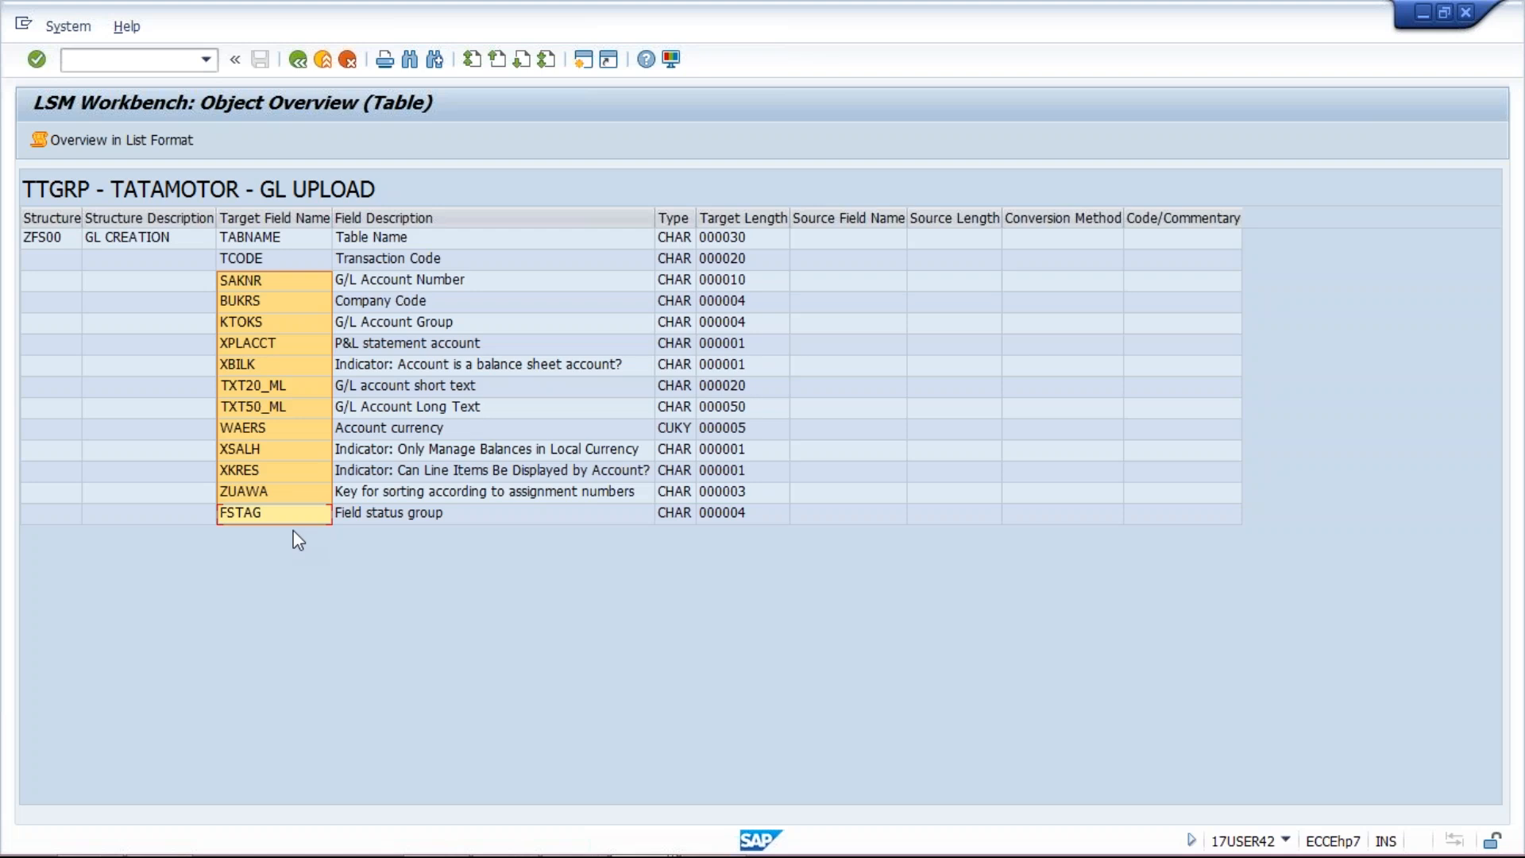
Step: Paste the field names into column A of GL UPLOAD and enter C in B1:B12
mouse_move(649, 818)
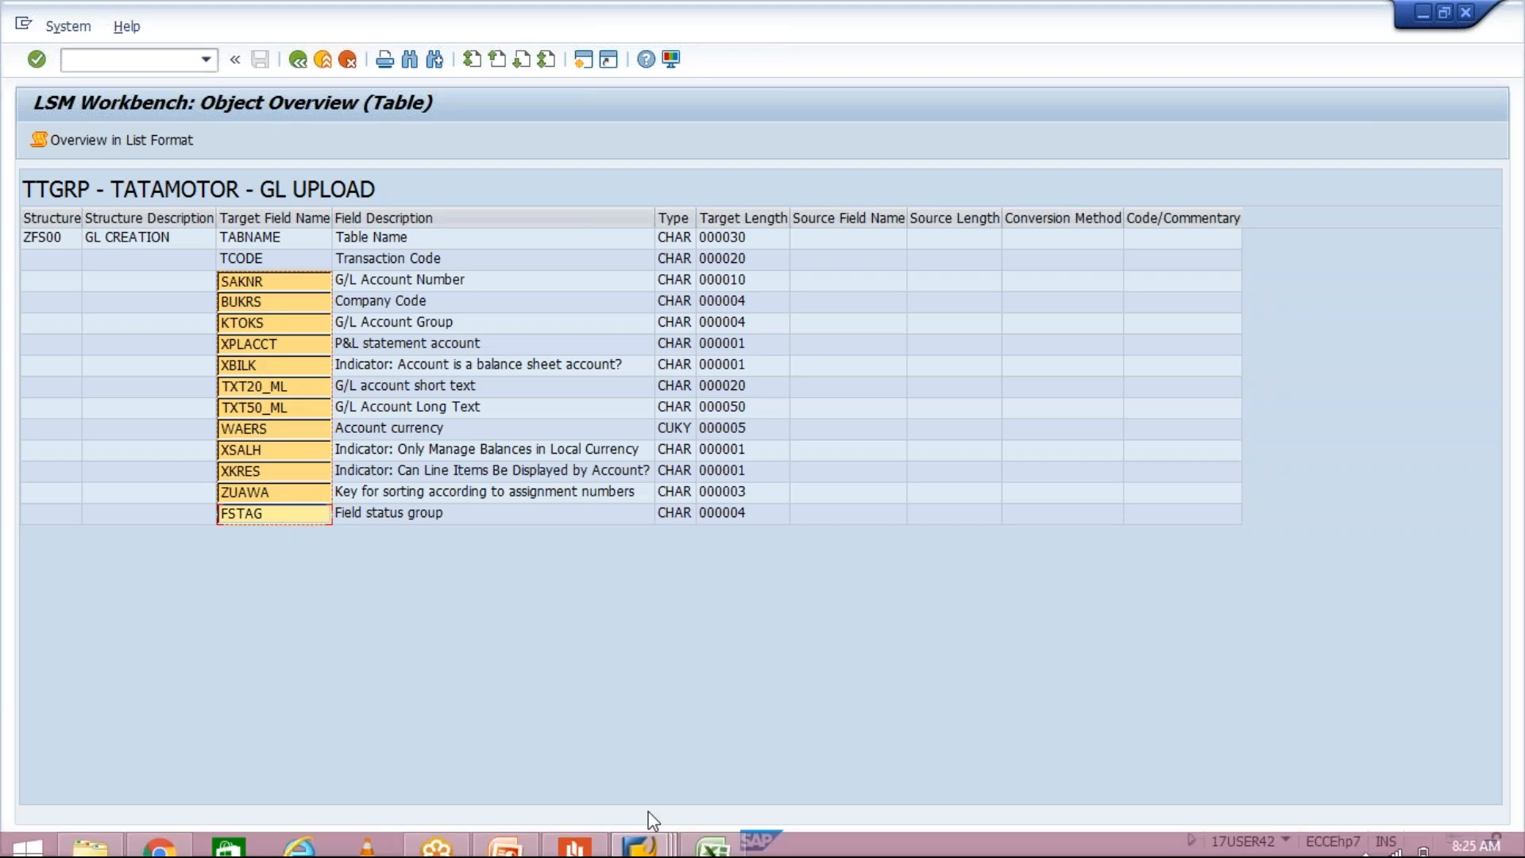
left_click(713, 834)
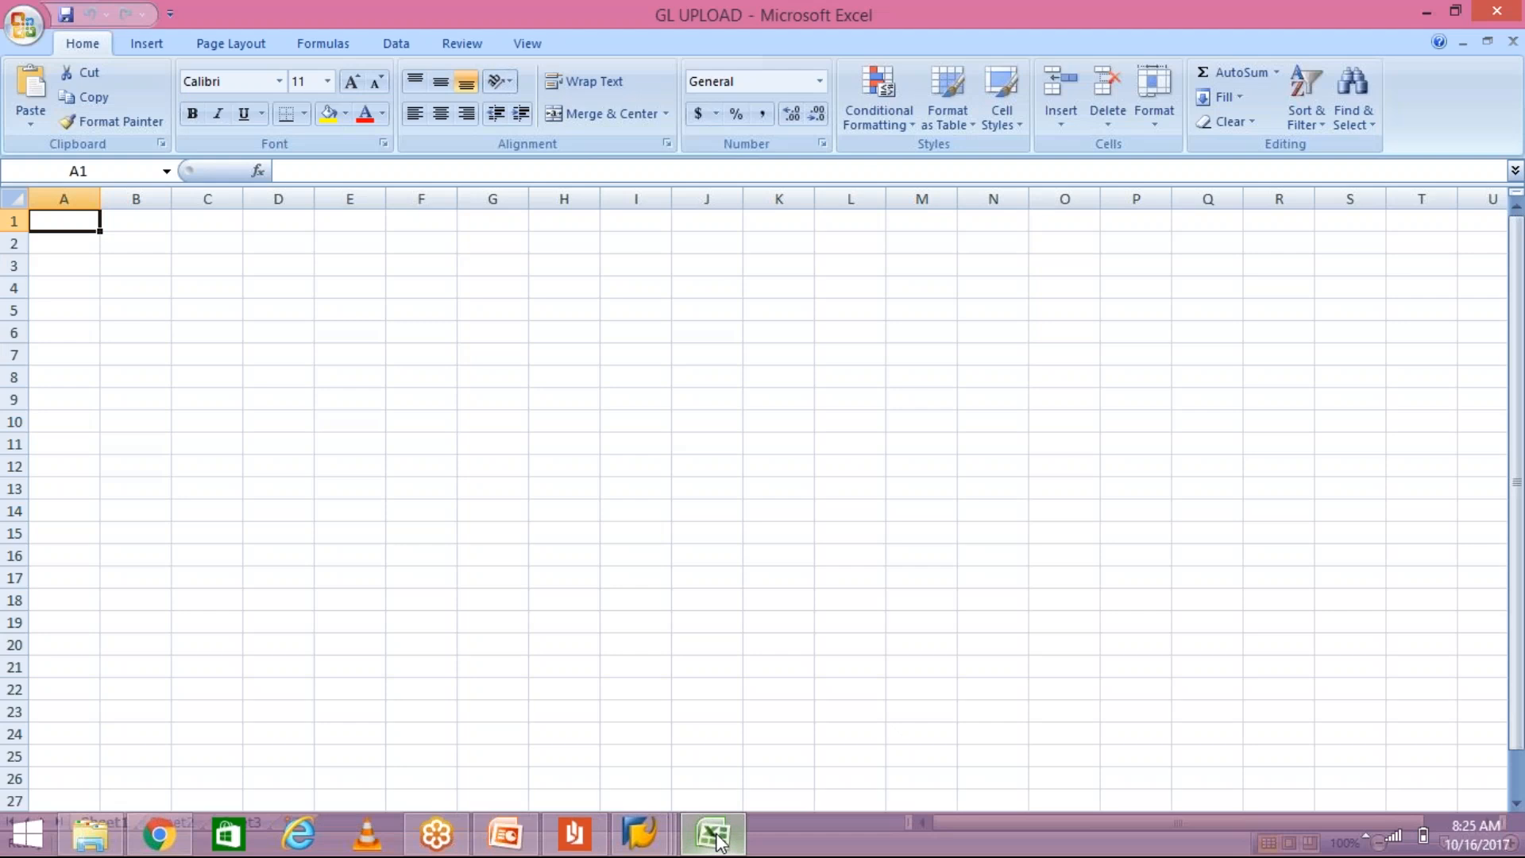
key("ctrl+v")
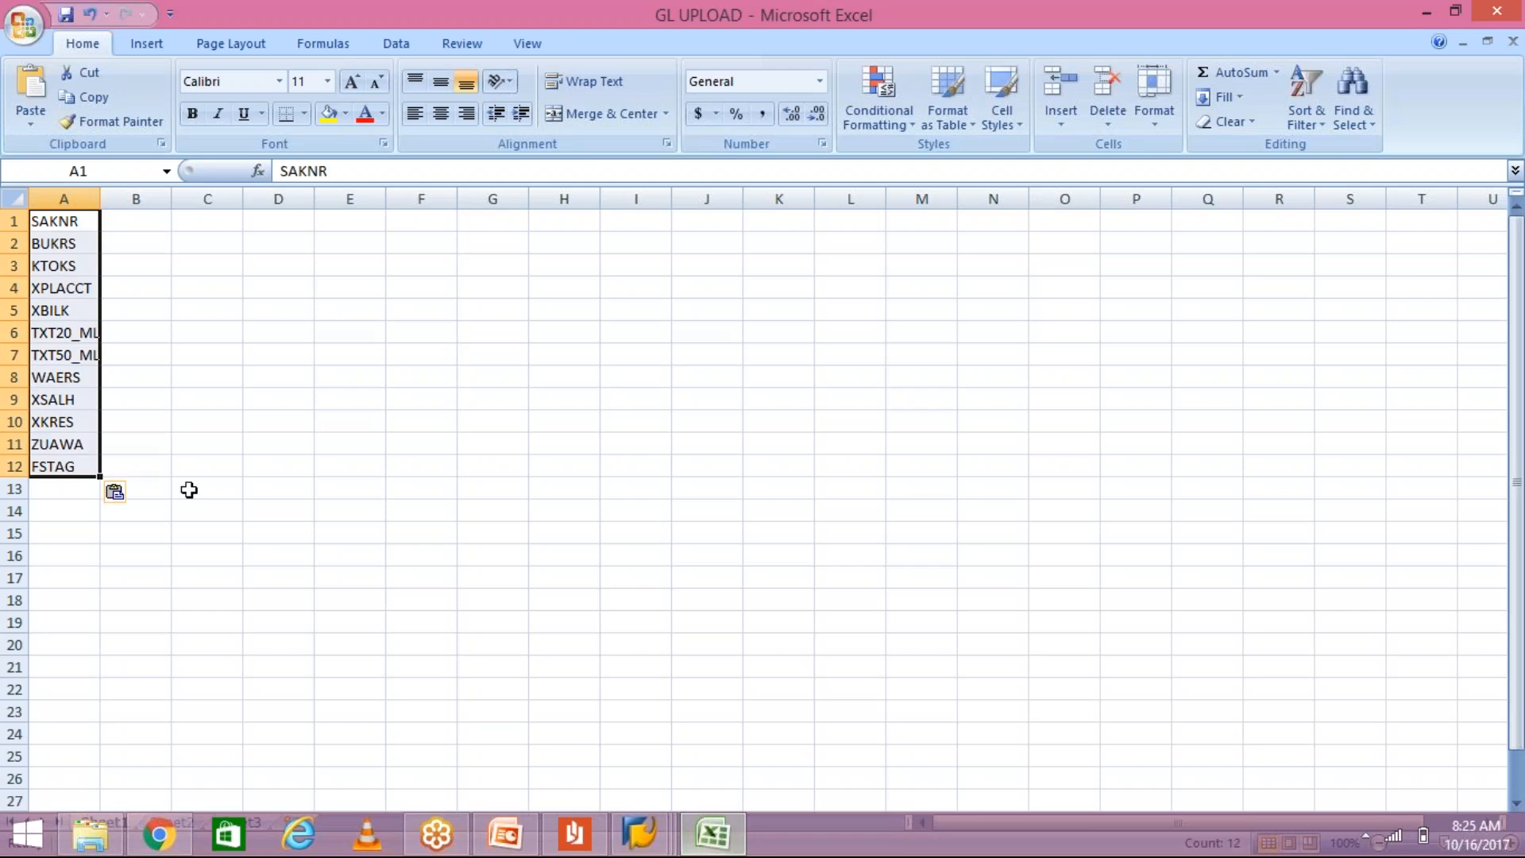
left_click(151, 220)
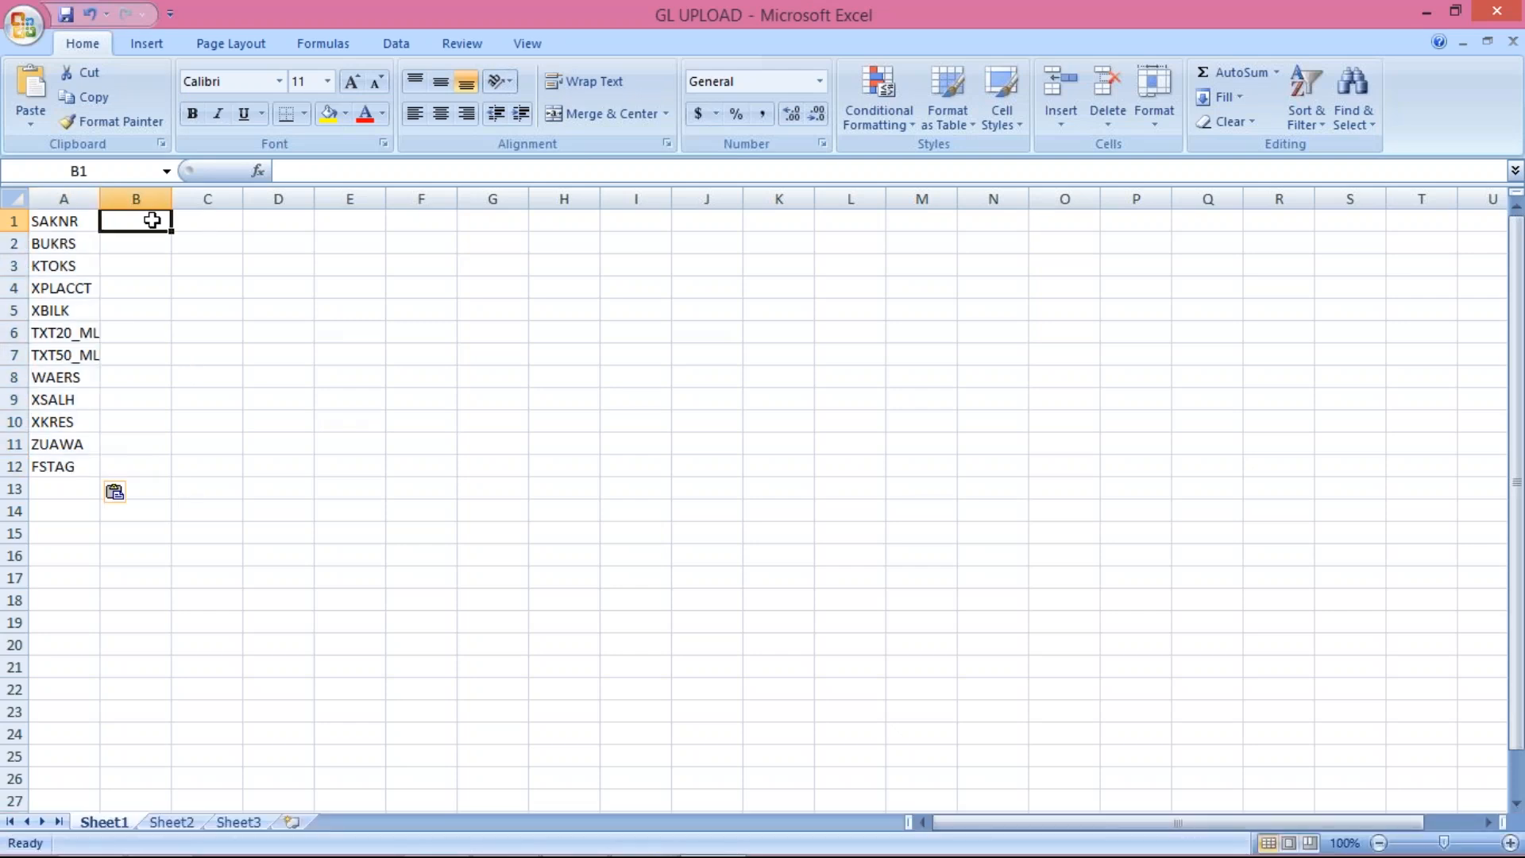
type("C")
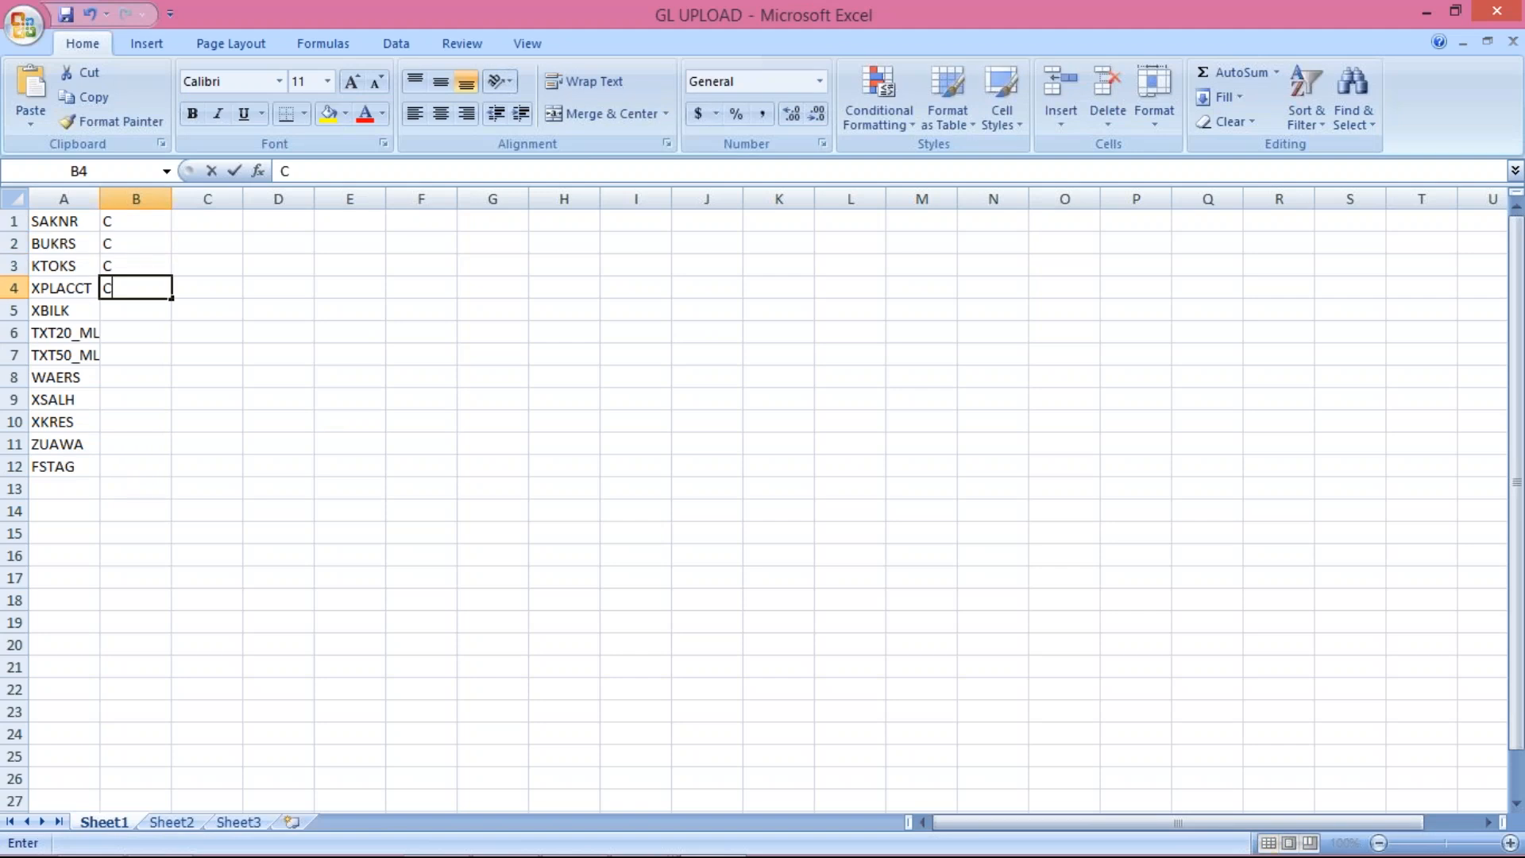
type(" C C C C C C C C C C C")
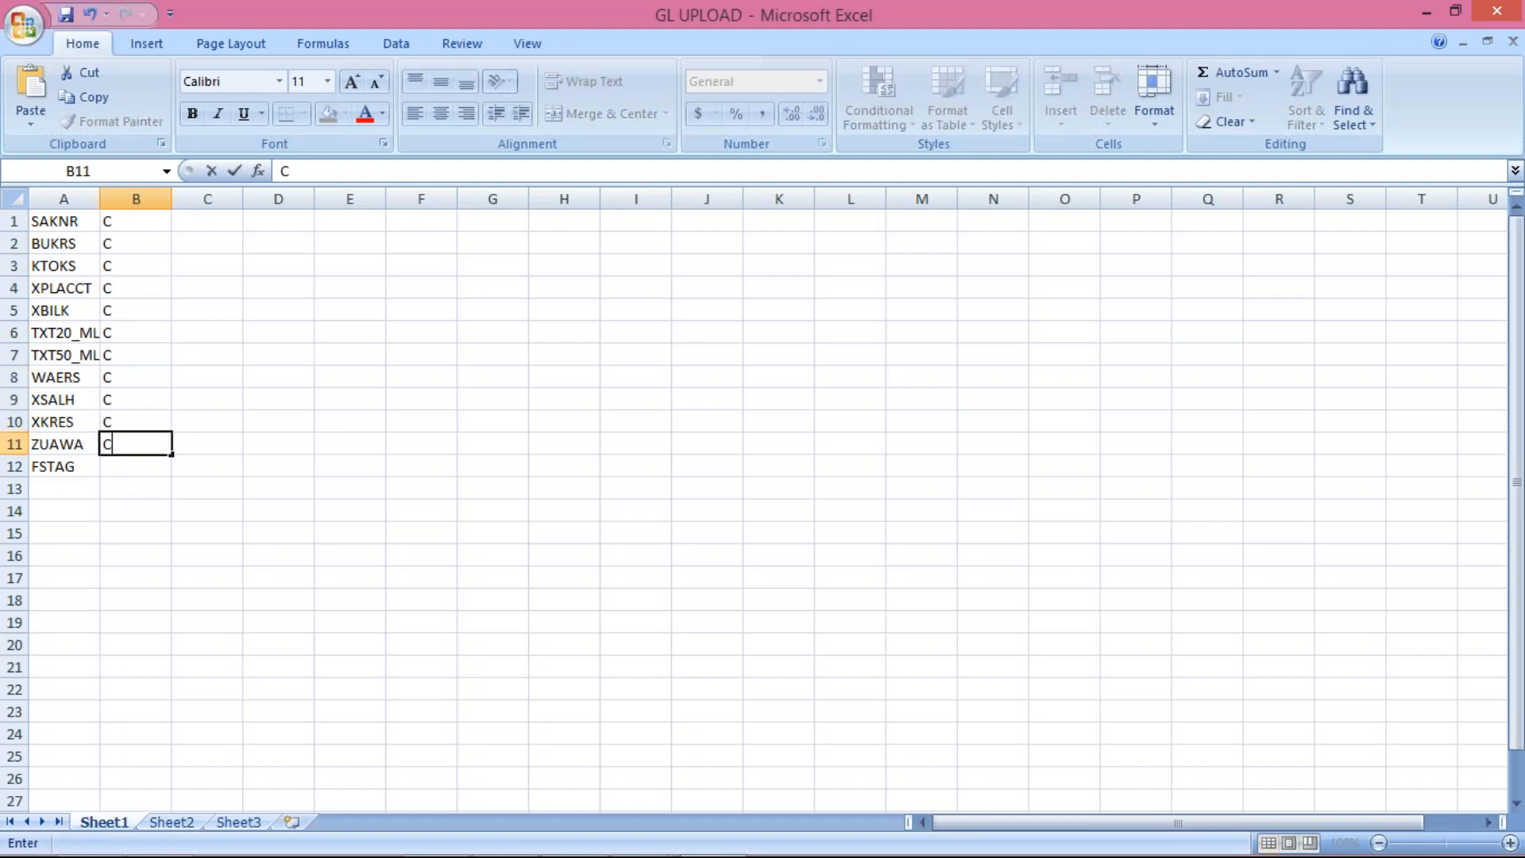
key("Return")
left_click(218, 222)
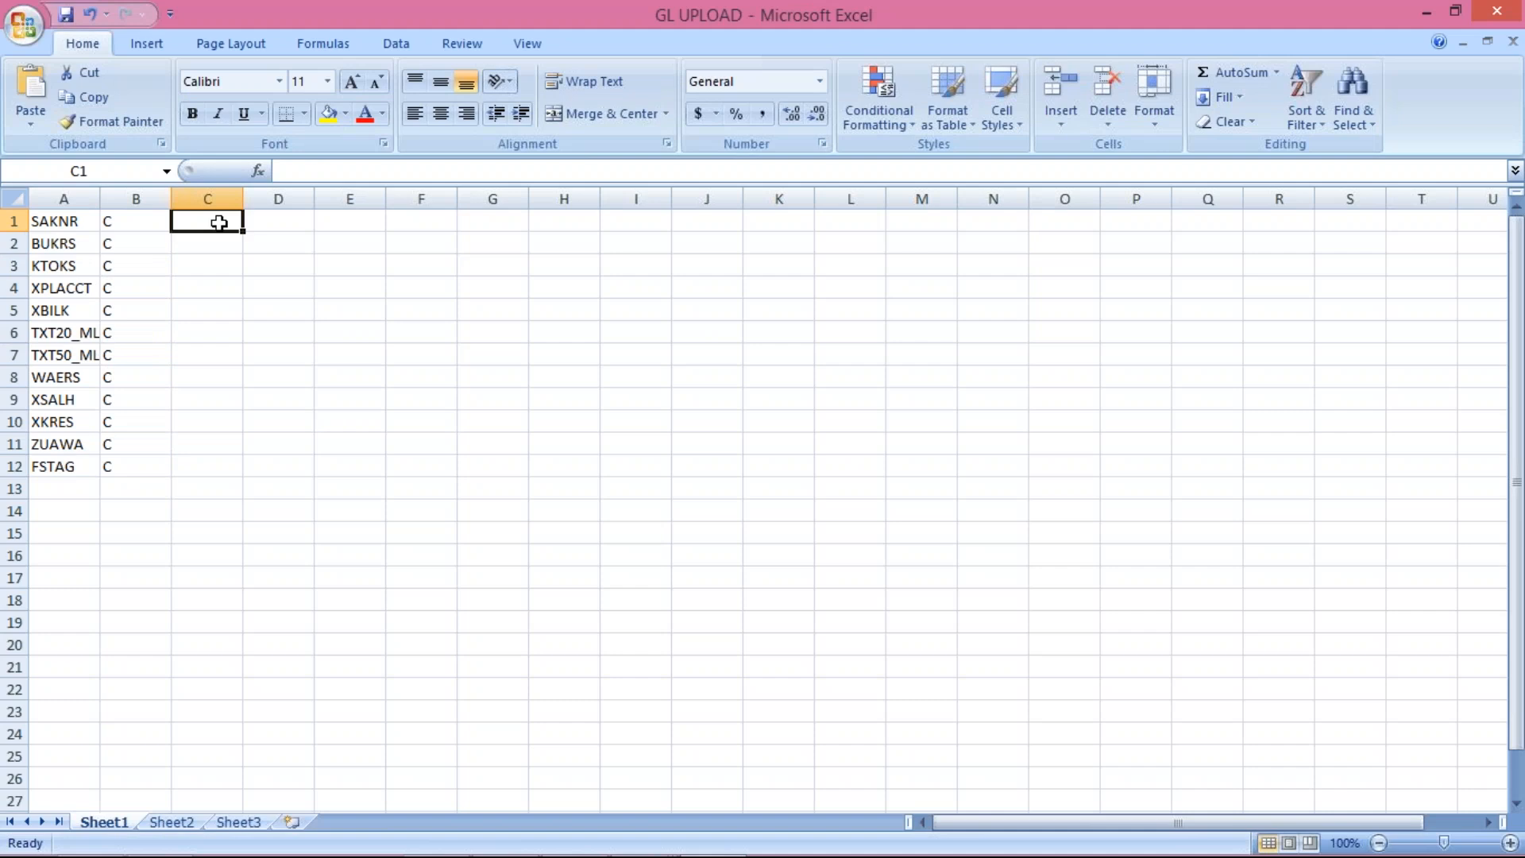
key("alt+Tab")
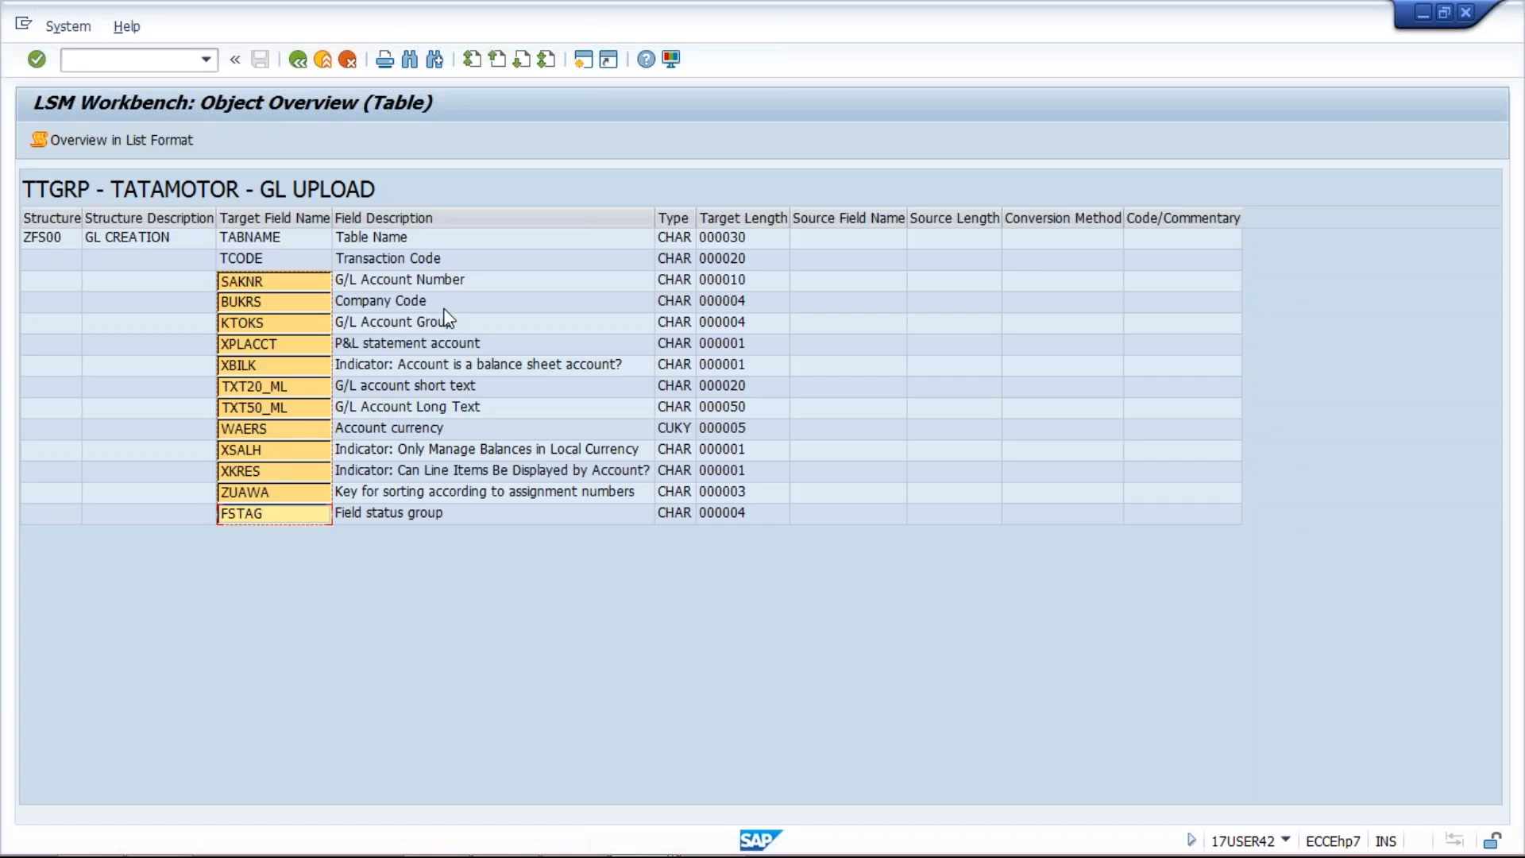
Step: Copy the SAKNR–FSTAG target lengths (10 through 4) from SAP into column C of the sheet
left_click(723, 282)
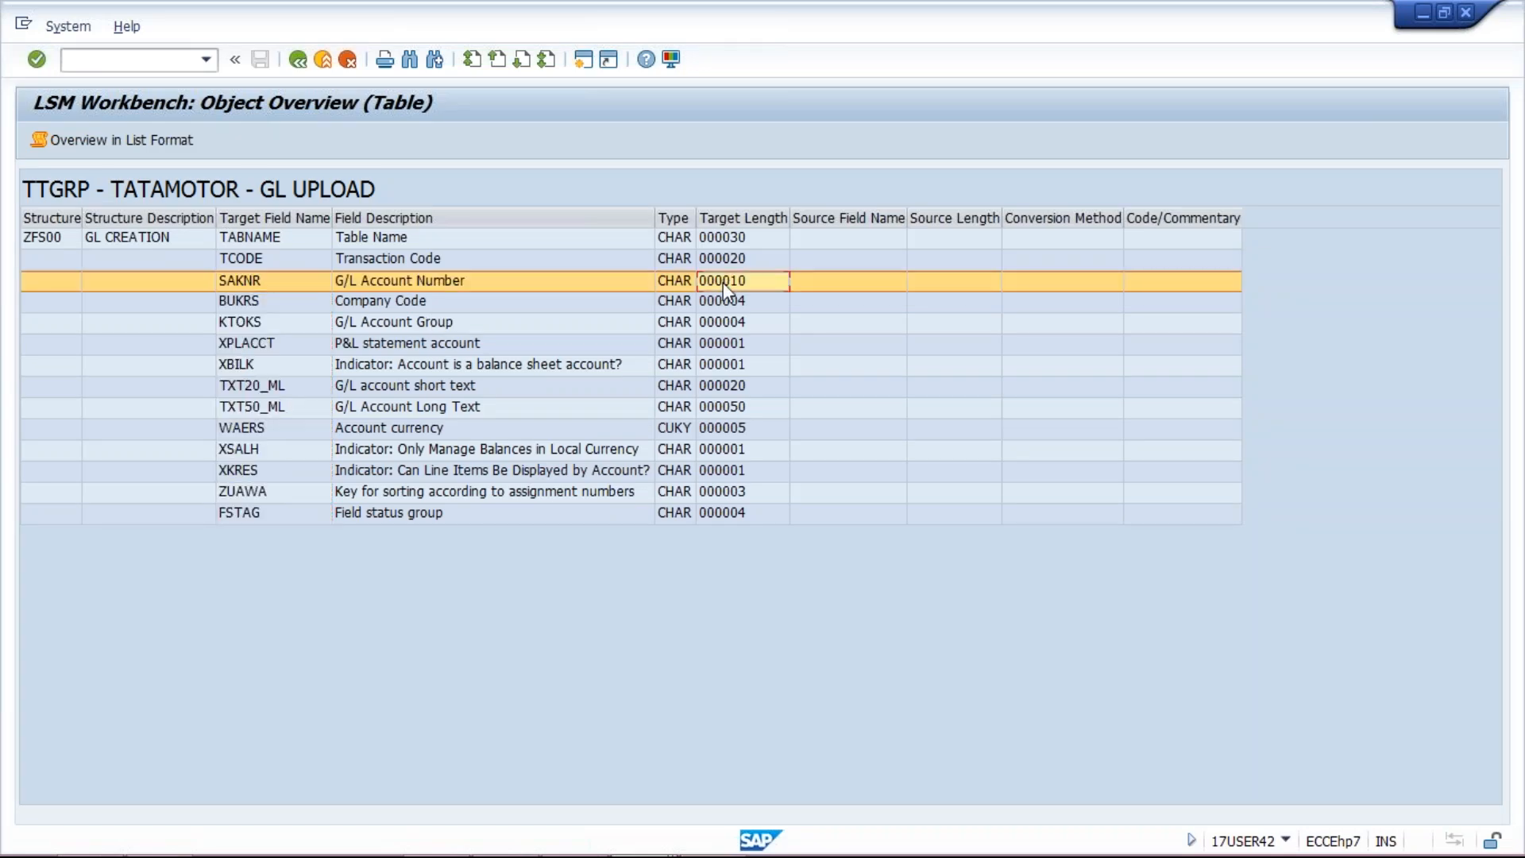
left_click(723, 282)
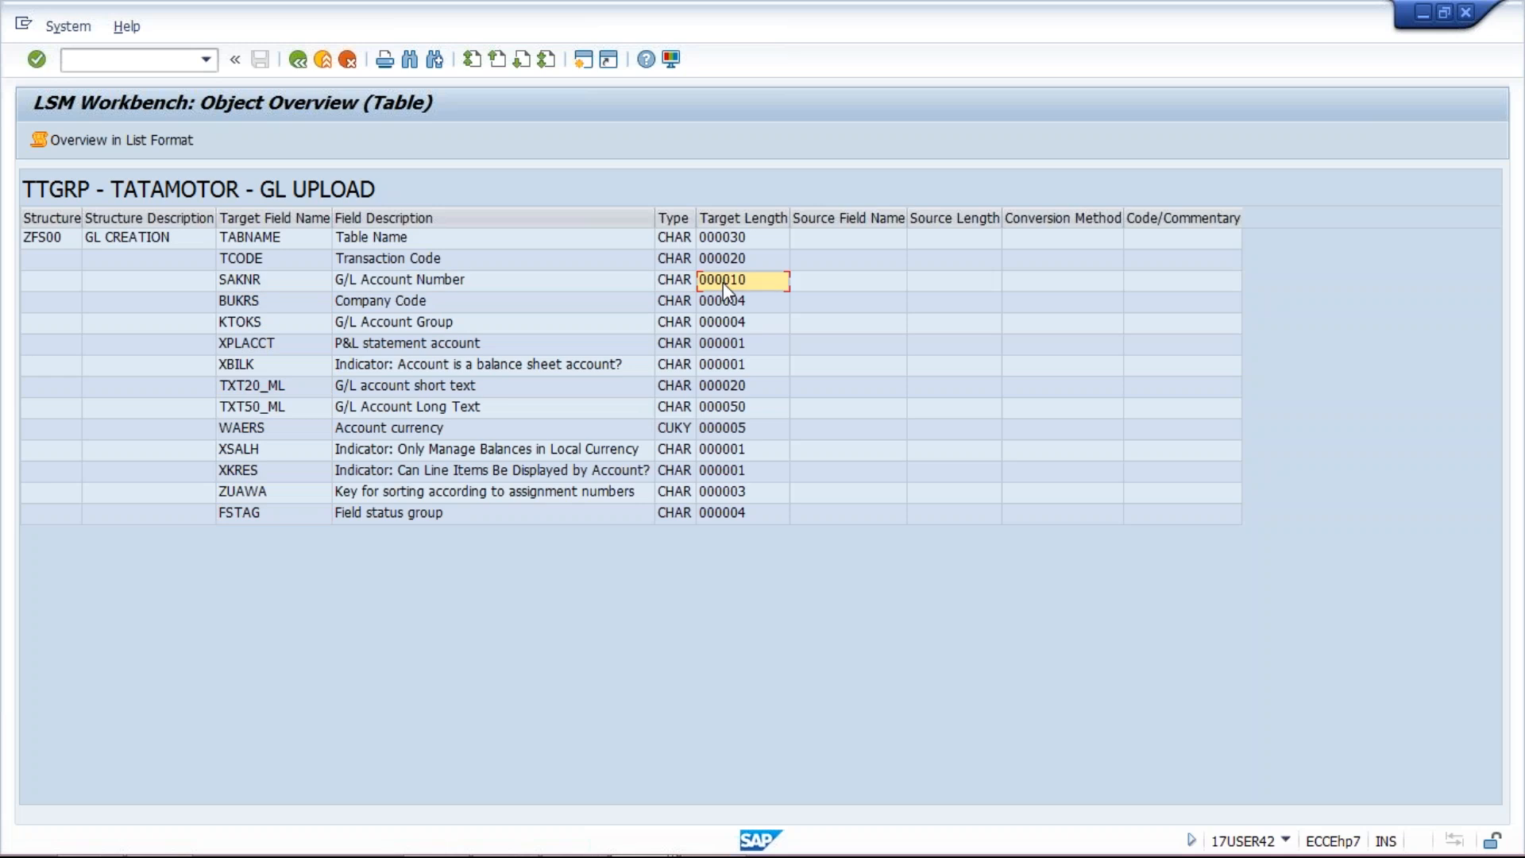
left_click_drag(723, 283, 747, 514)
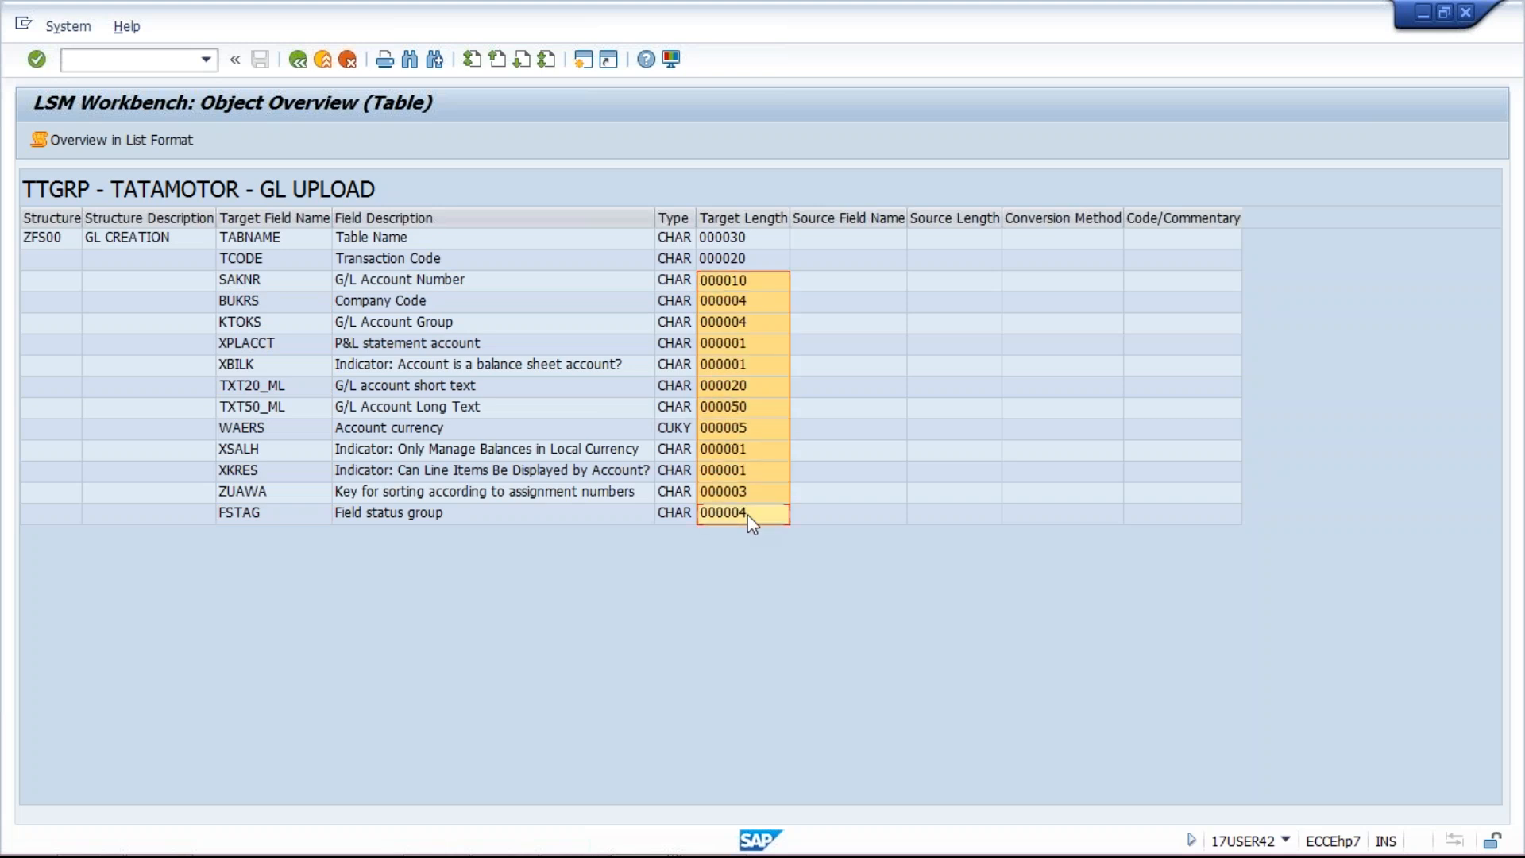
key("alt+Tab")
key("ctrl+v")
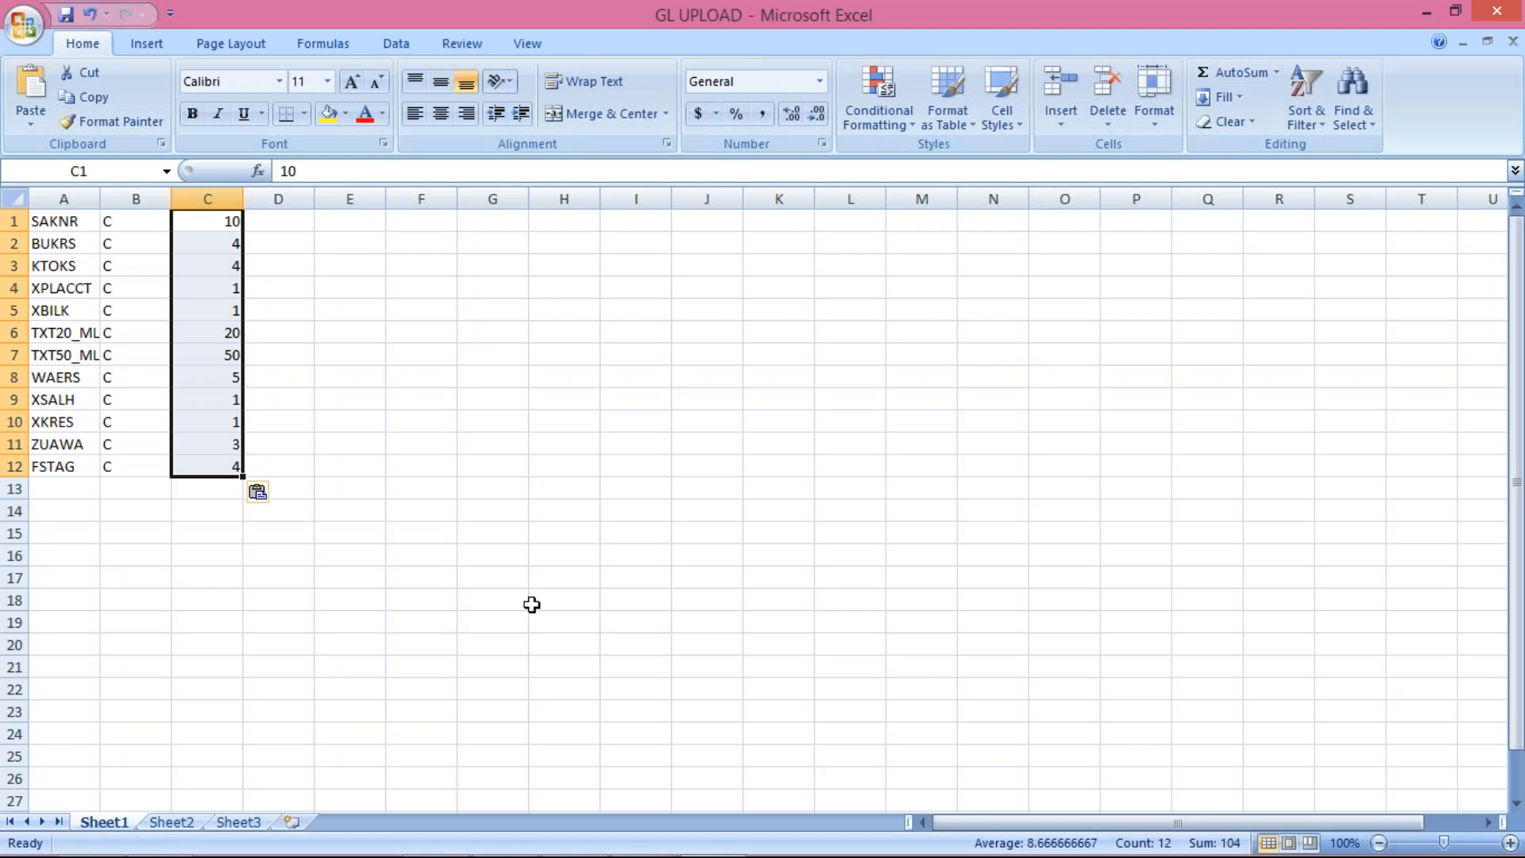
Step: Minimize the GL UPLOAD workbook to reveal SAP, then restore it to the front
mouse_move(650, 849)
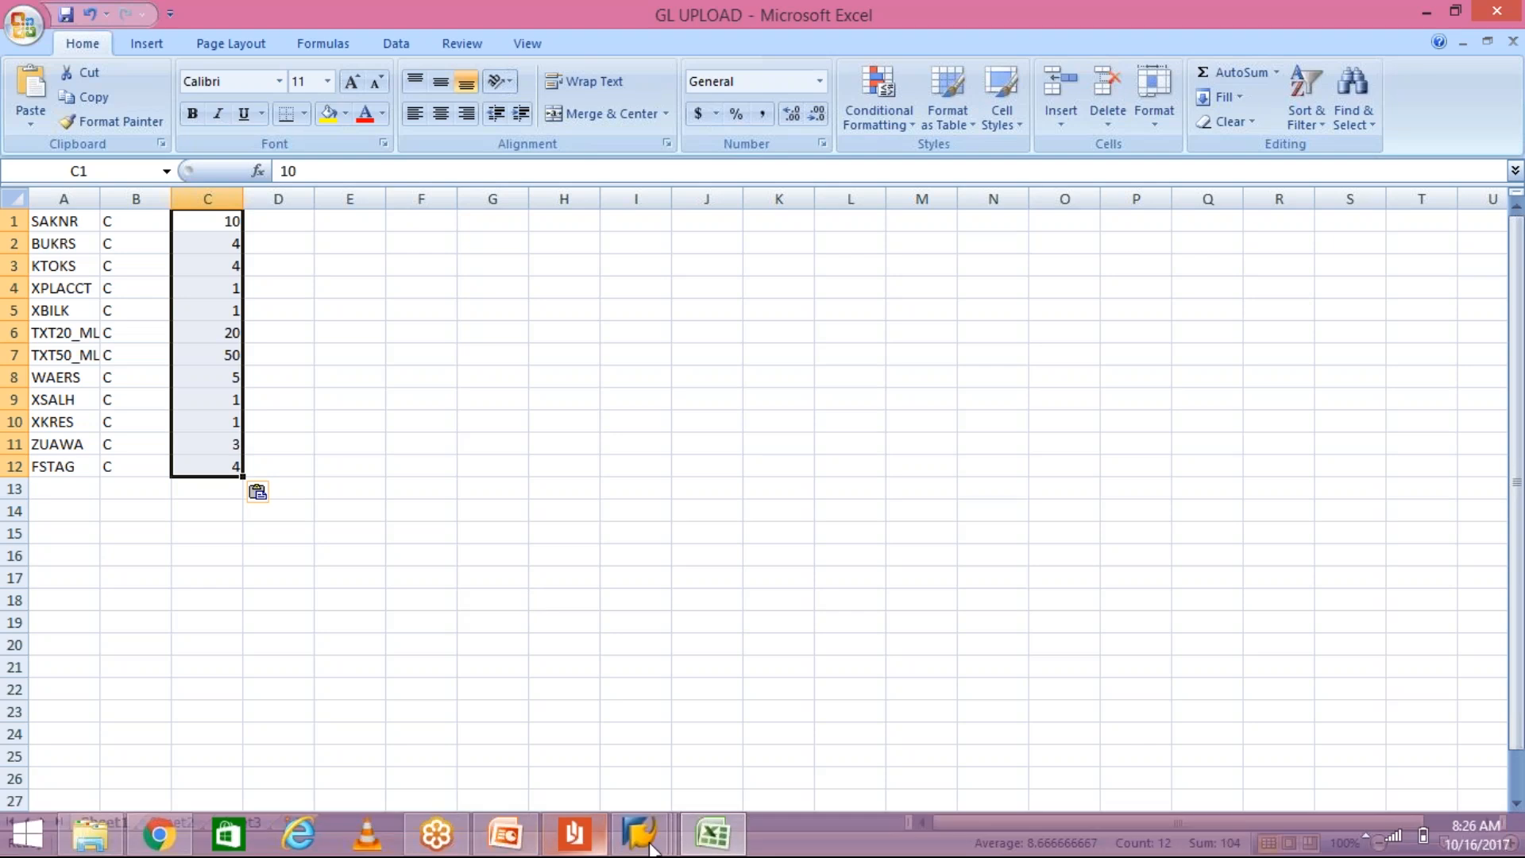
left_click(702, 847)
left_click(702, 847)
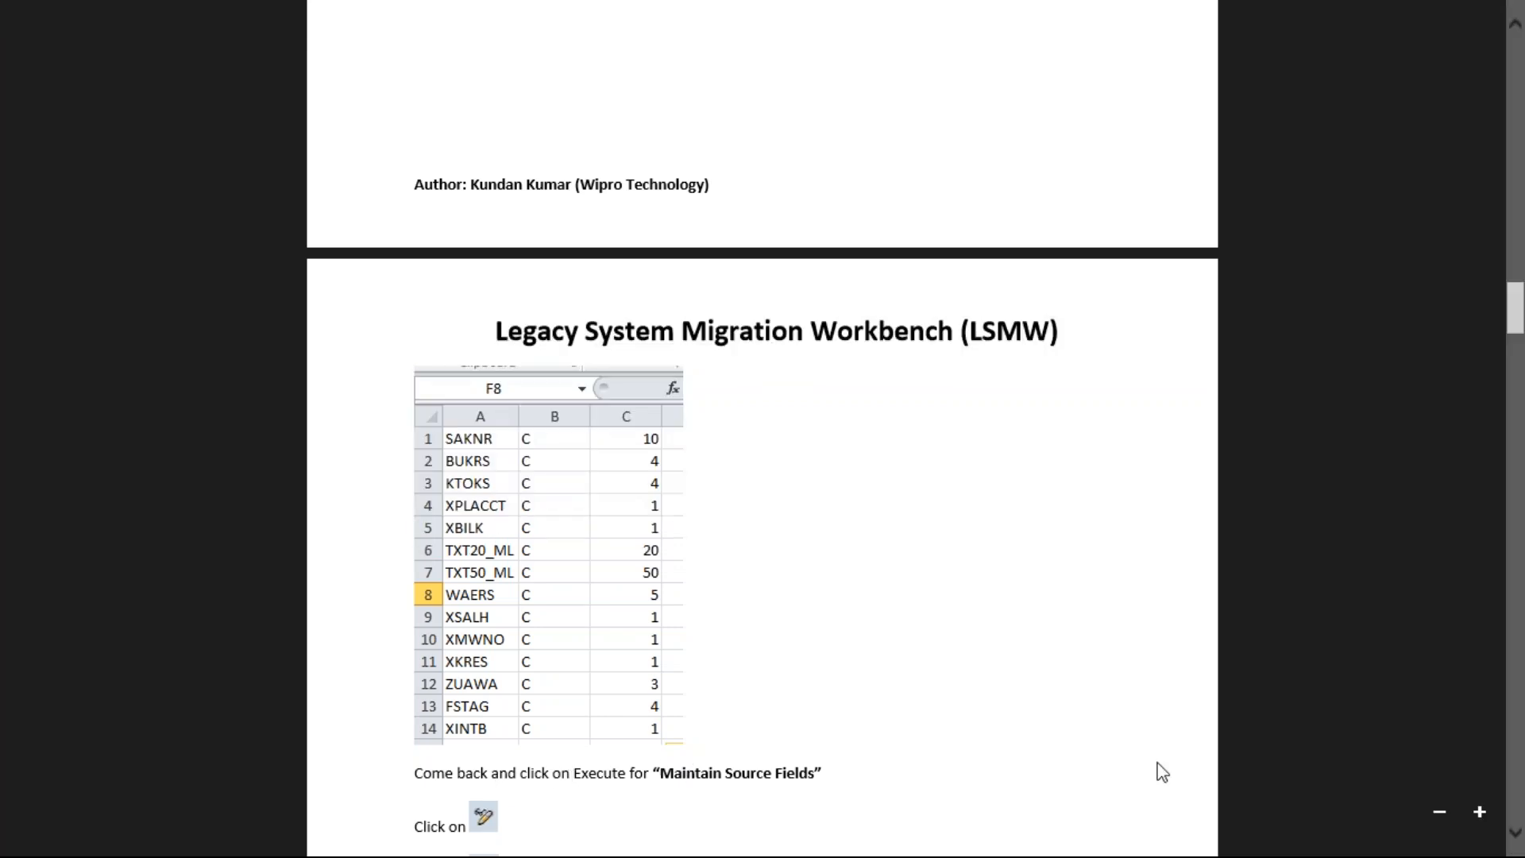
Step: Scroll the guide to the Maintain Source Fields steps and example source fields table, then return to Excel
left_click(1516, 830)
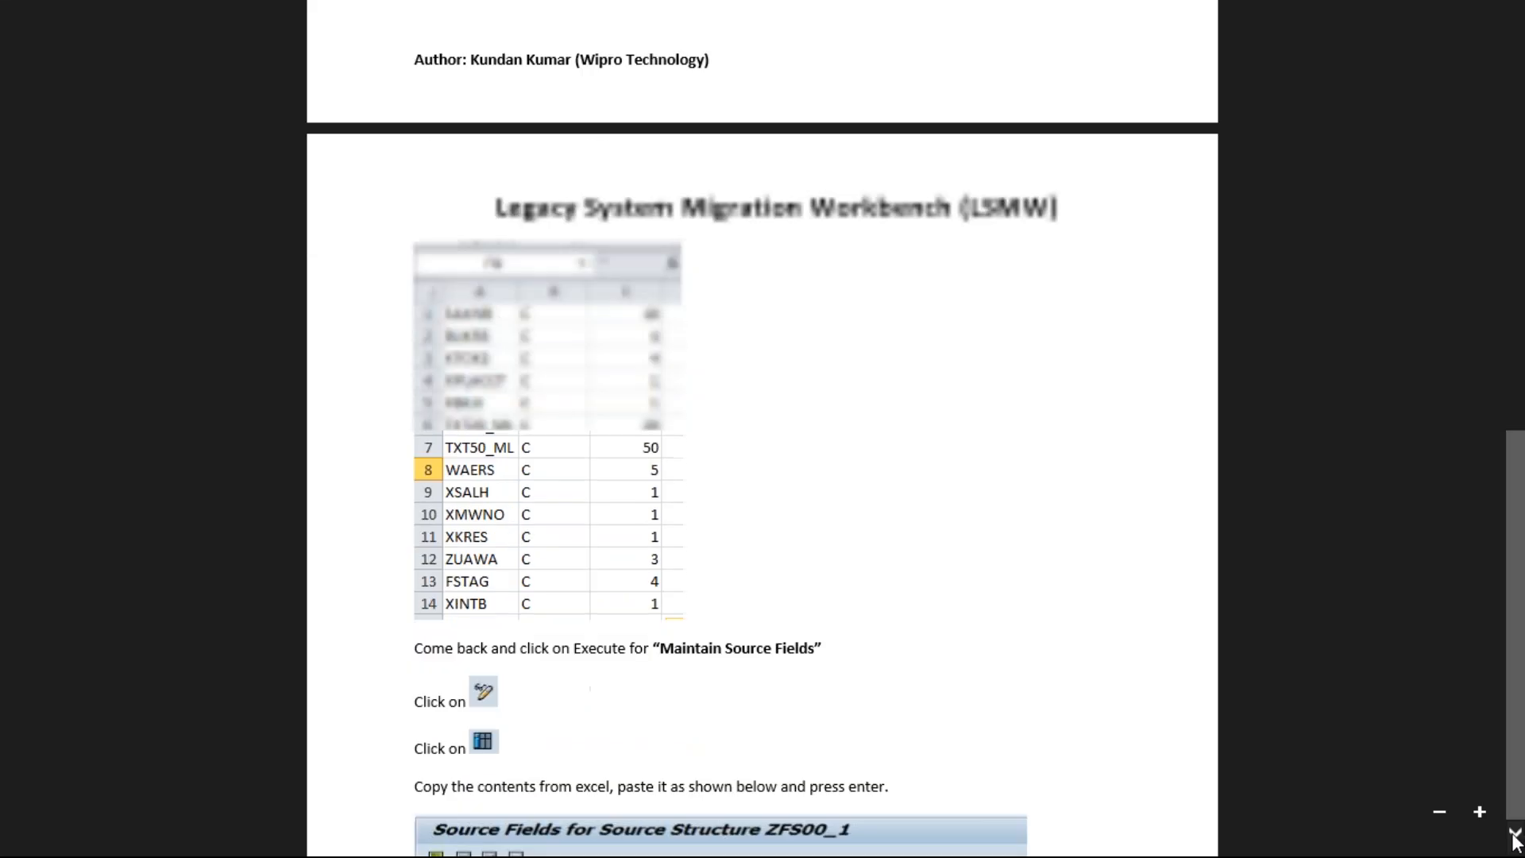
left_click(1516, 836)
left_click(1516, 836)
left_click(1516, 836)
left_click(1516, 836)
left_click(1516, 836)
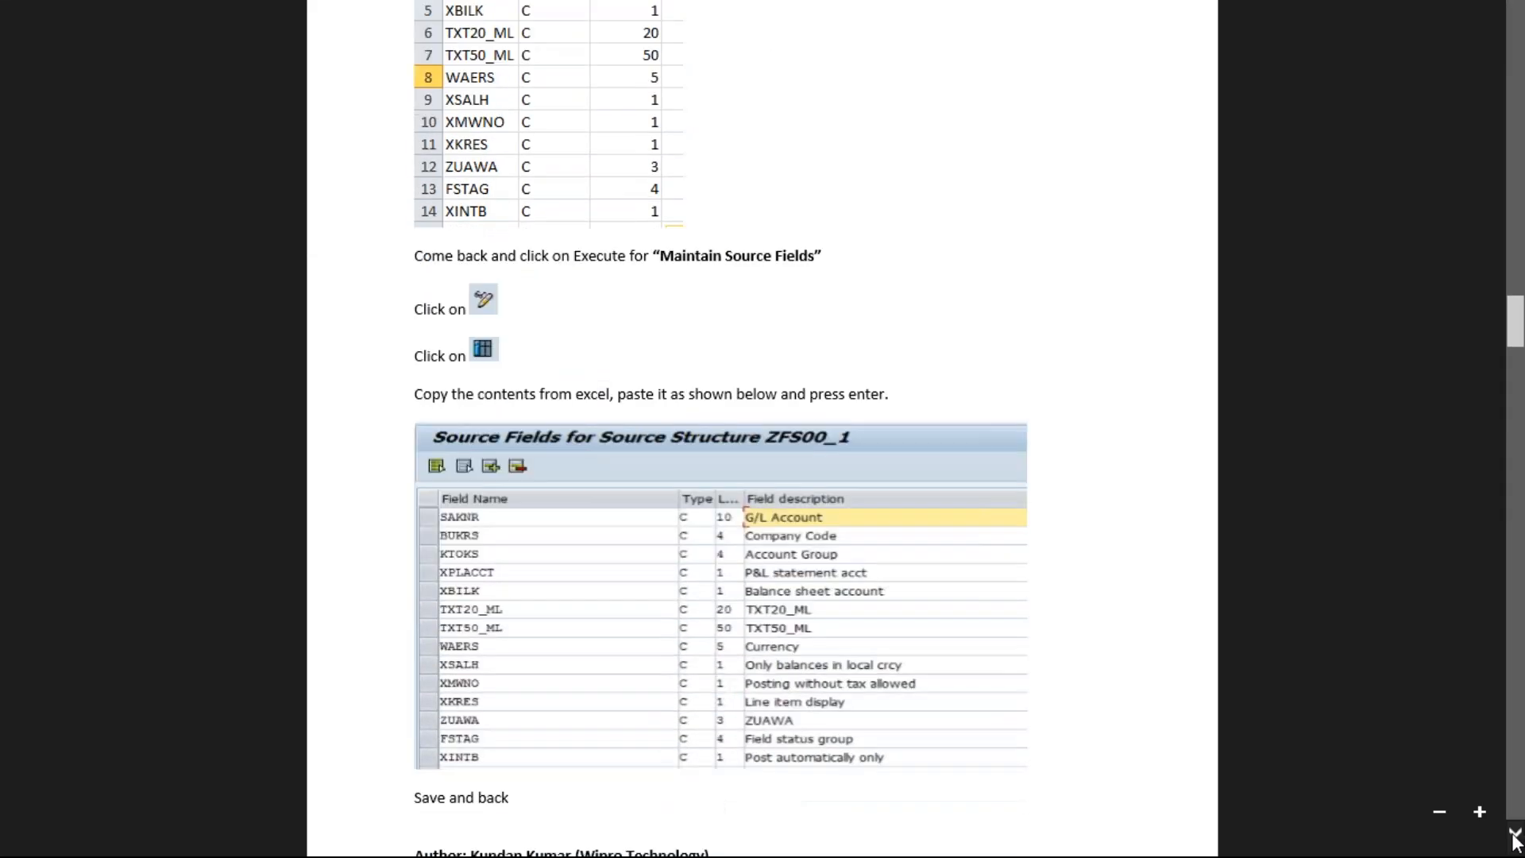
left_click(1515, 836)
left_click(1516, 836)
left_click(1516, 836)
left_click(1516, 836)
left_click(1516, 836)
left_click(1516, 836)
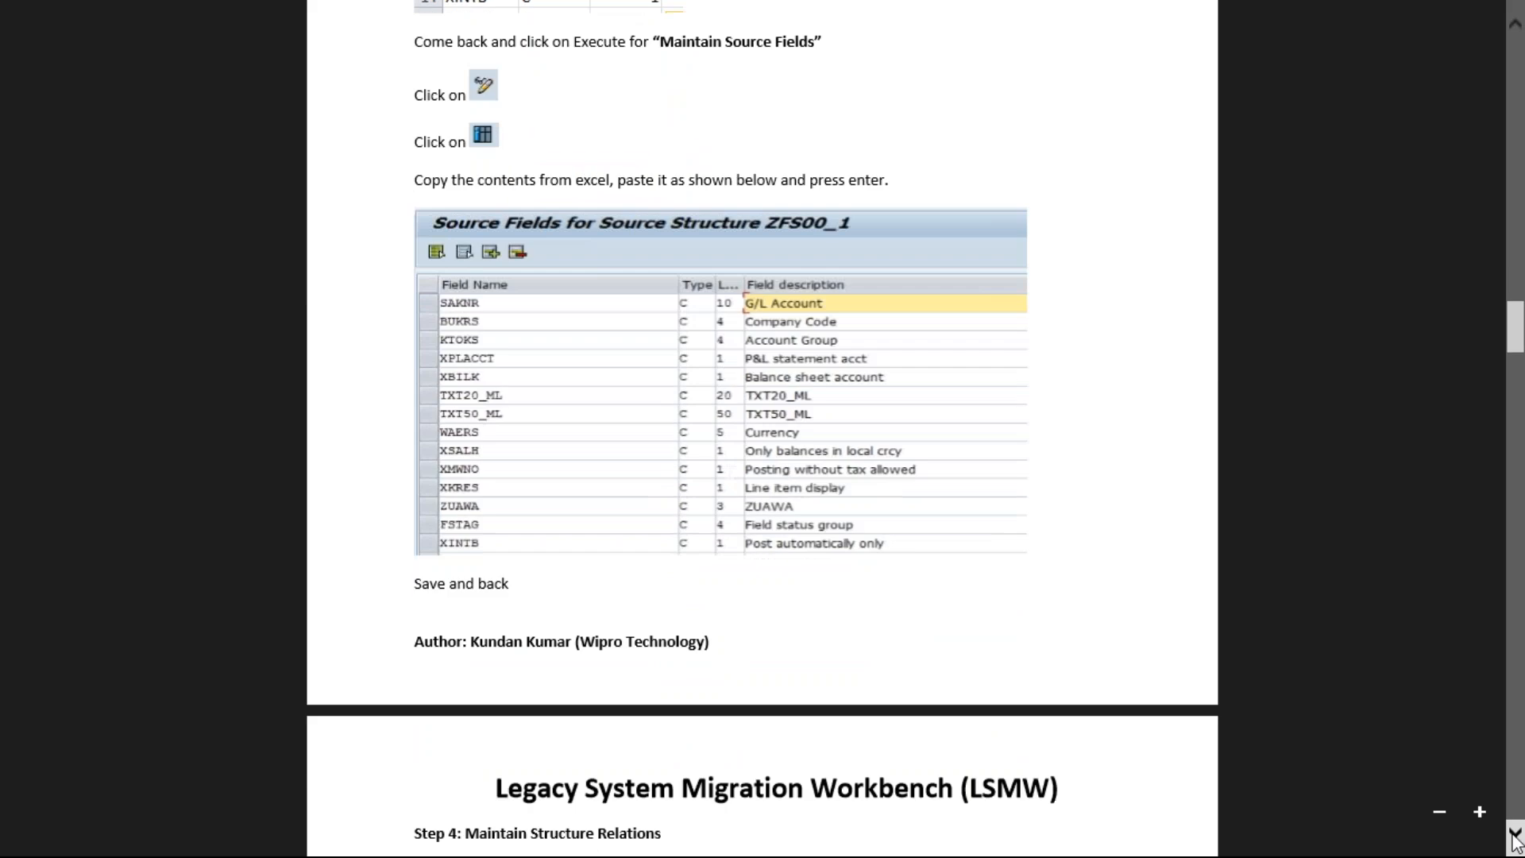
key("alt+Tab")
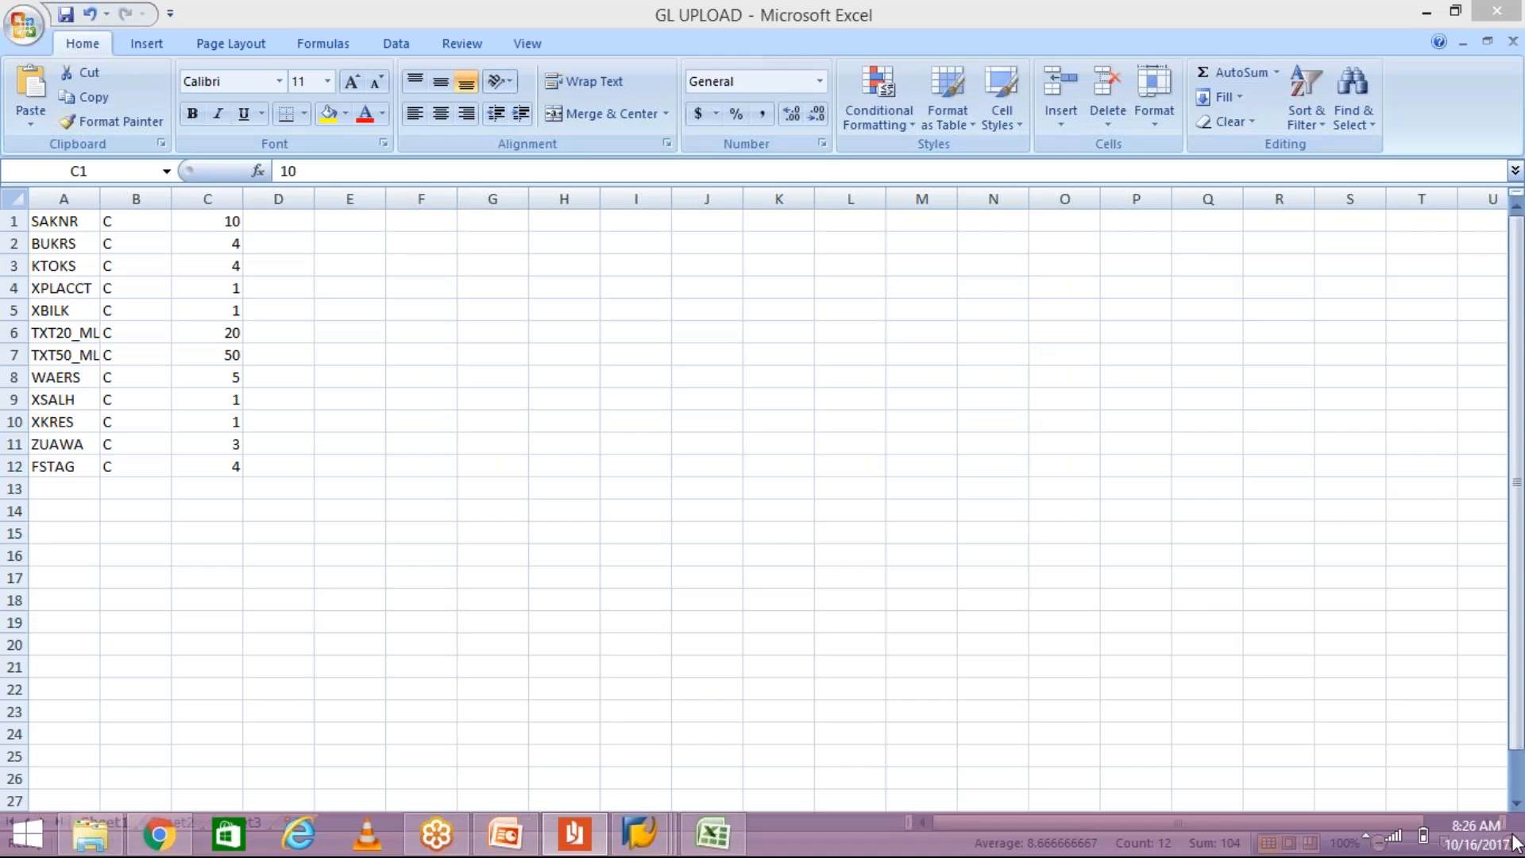
Step: Switch to SAP and go back from the object overview to the GL UPLOAD process steps
key("alt+Tab")
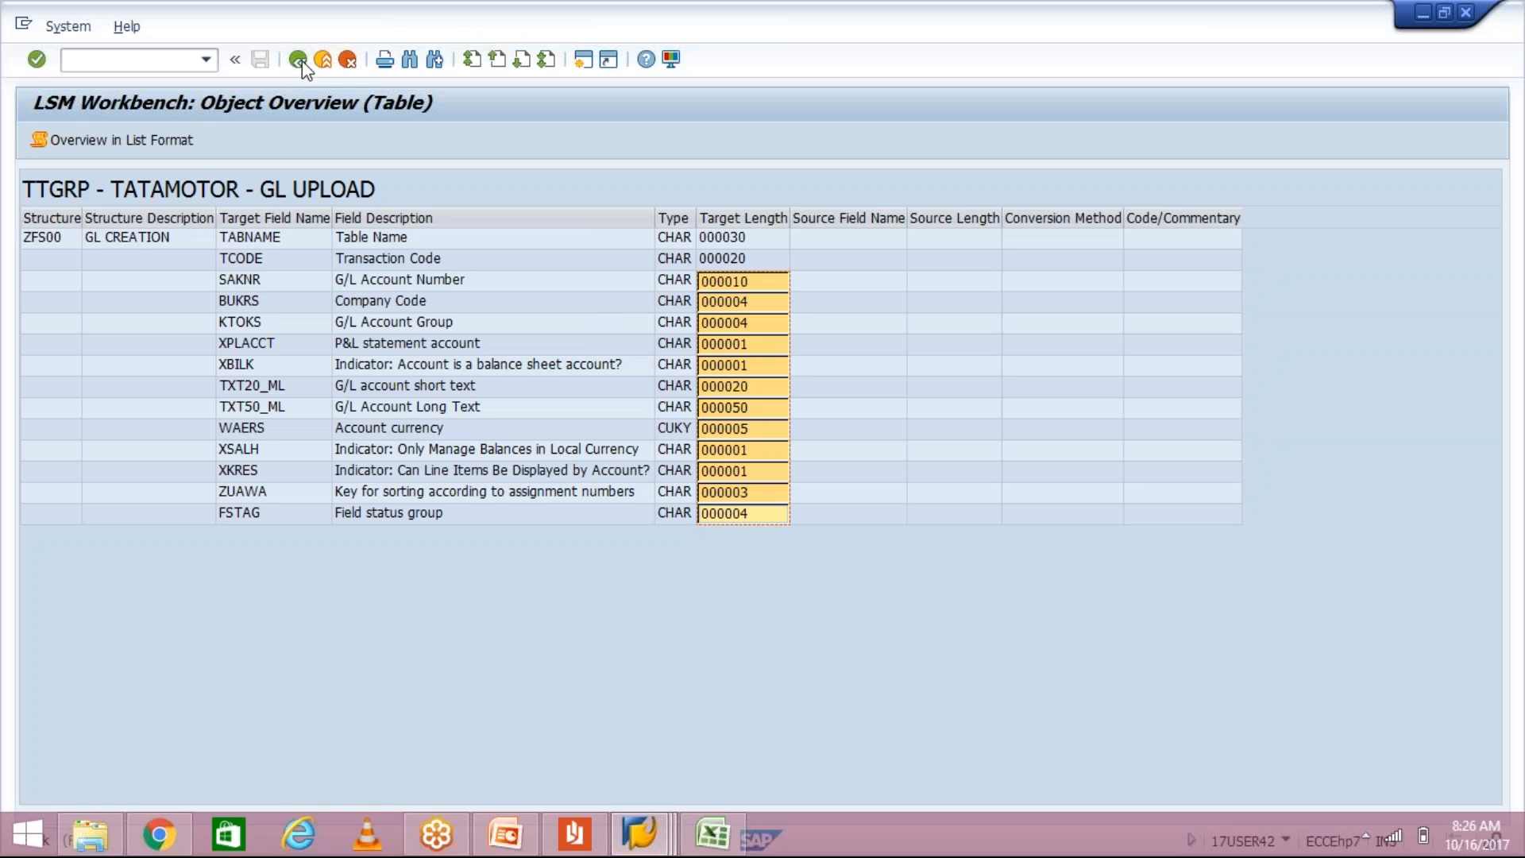
left_click(299, 61)
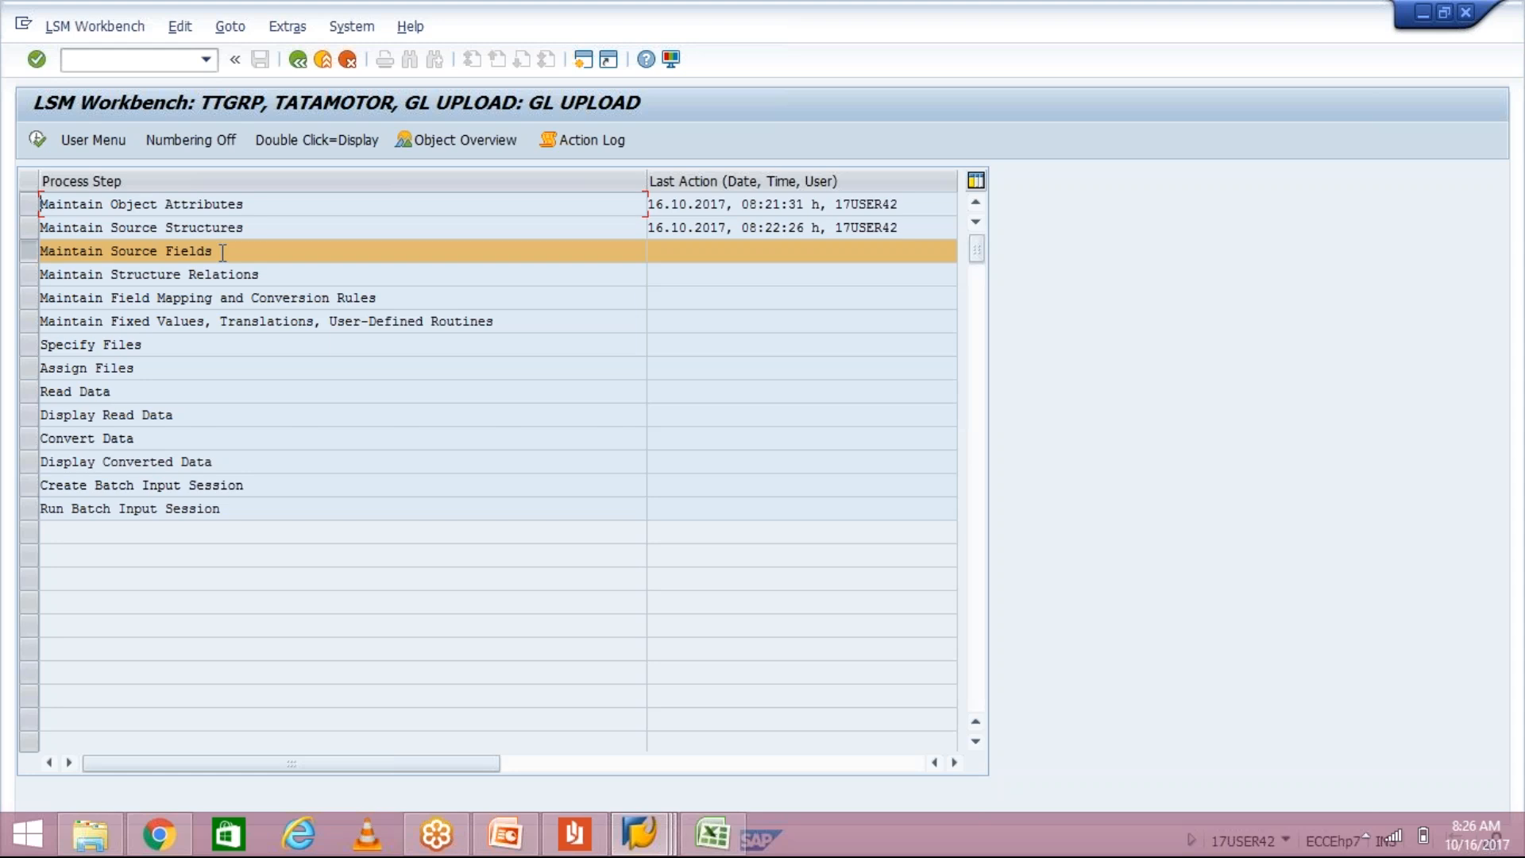
Step: Execute Maintain Source Fields, select structure ZFS00_1, and switch to change mode, briefly checking the guide
left_click(37, 140)
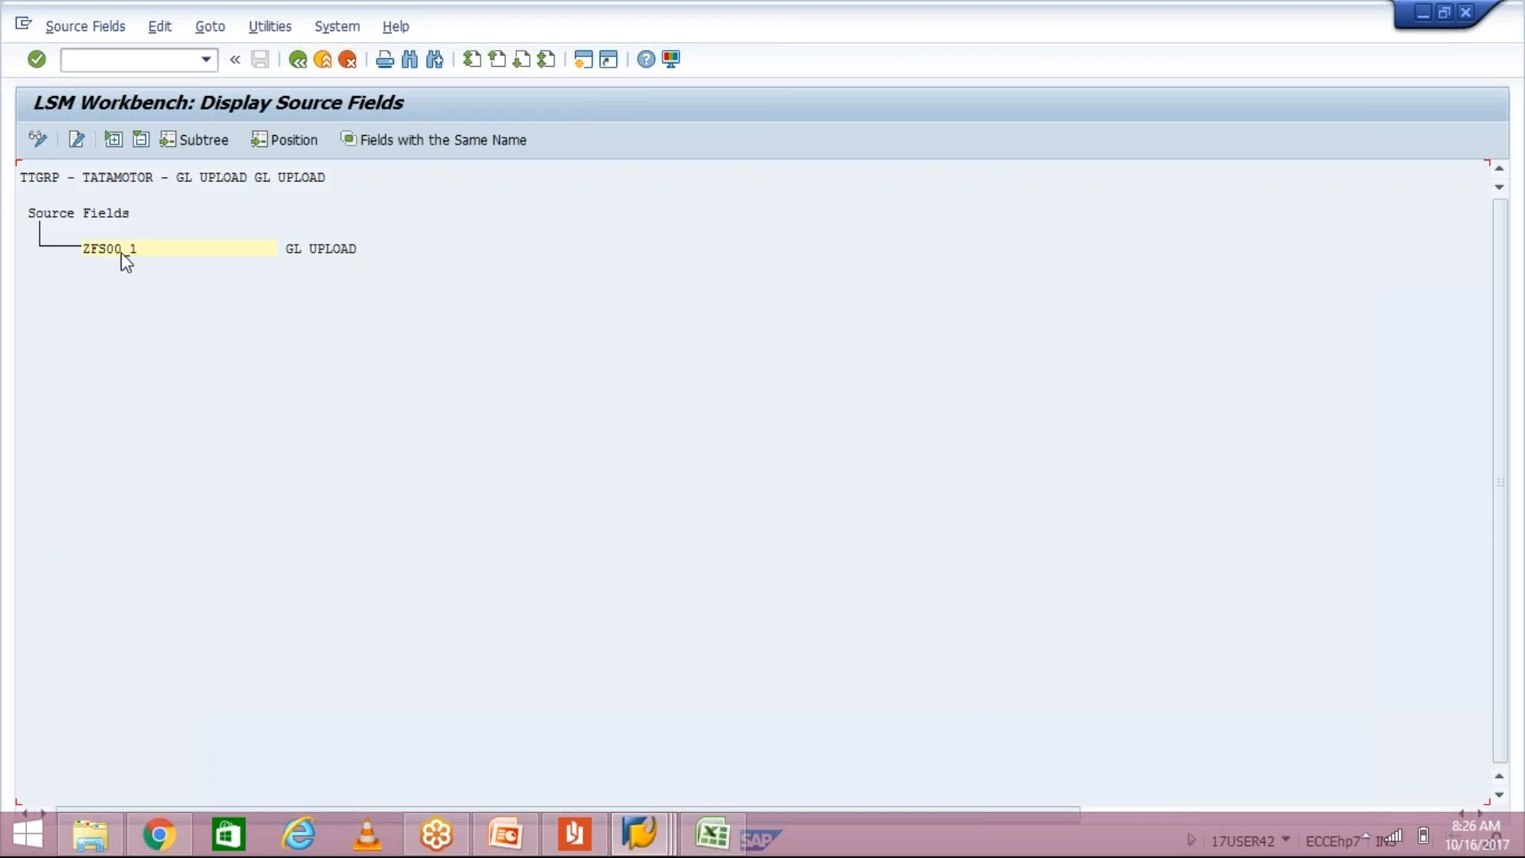
left_click(119, 250)
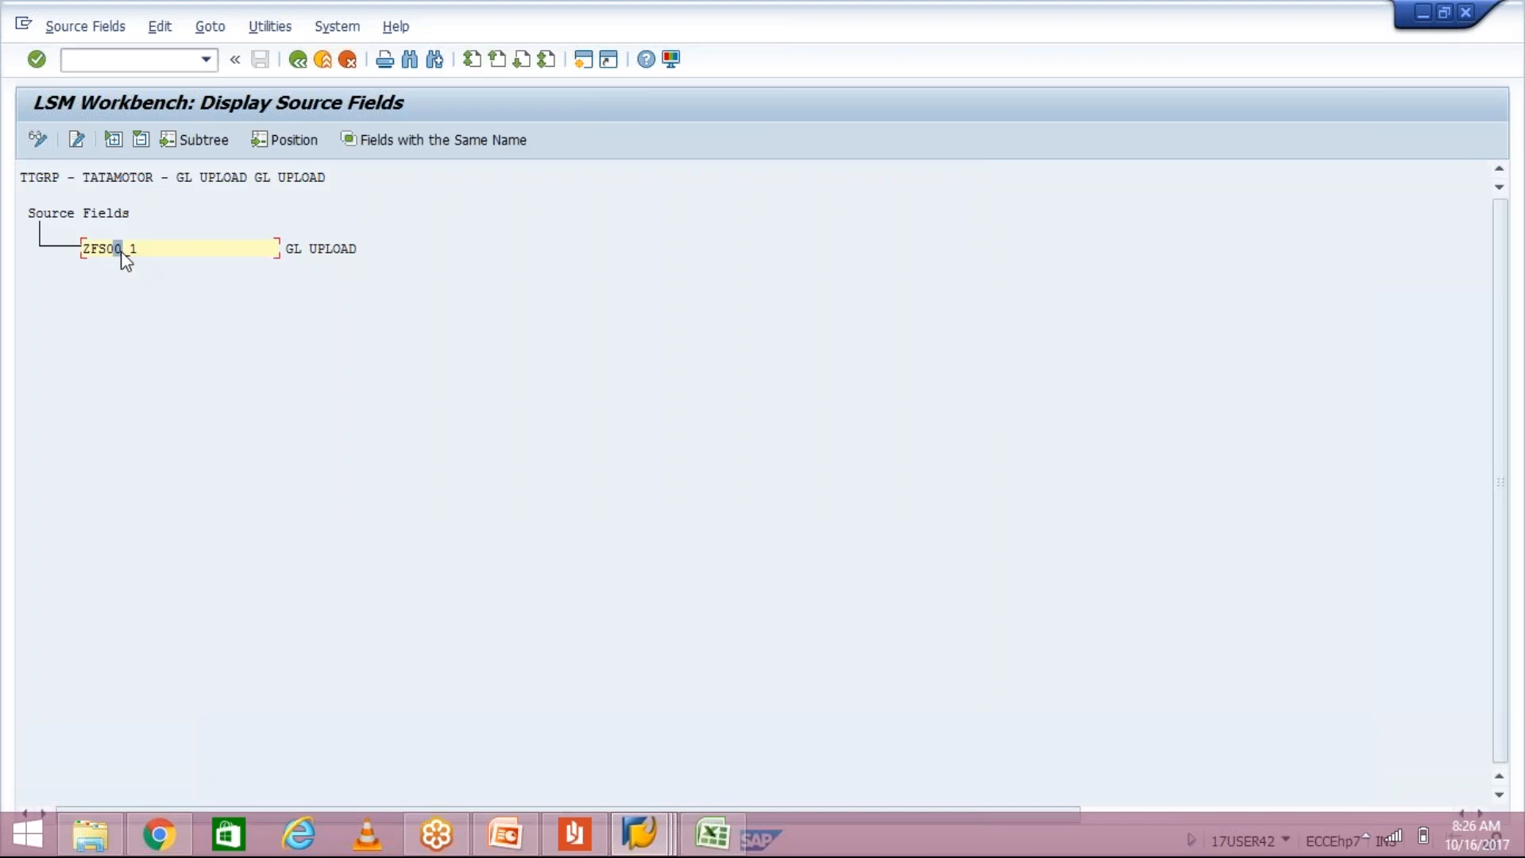
left_click(38, 141)
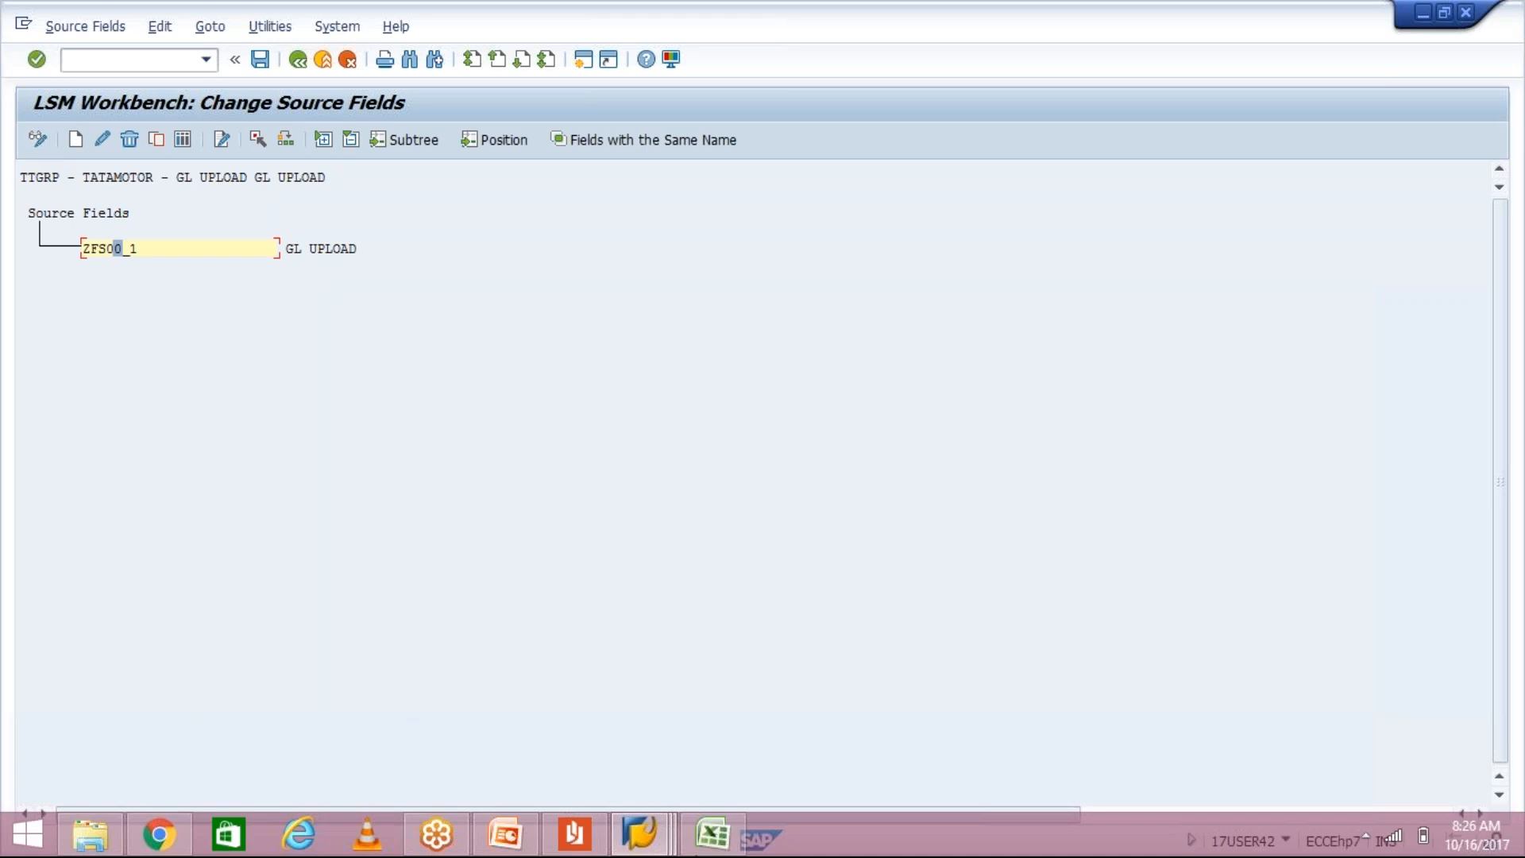
left_click(587, 845)
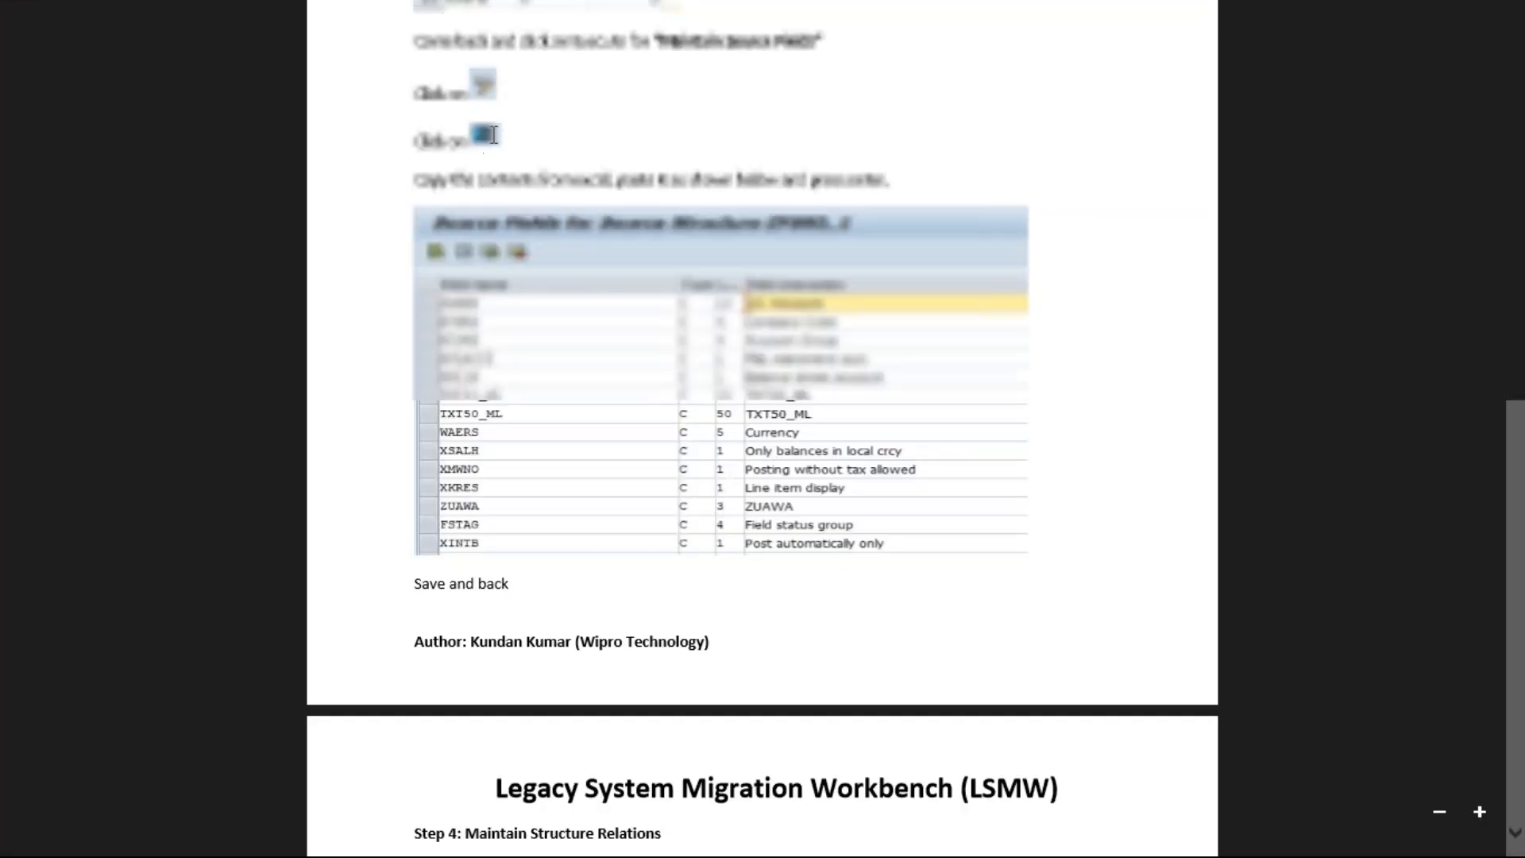
key("alt+Tab")
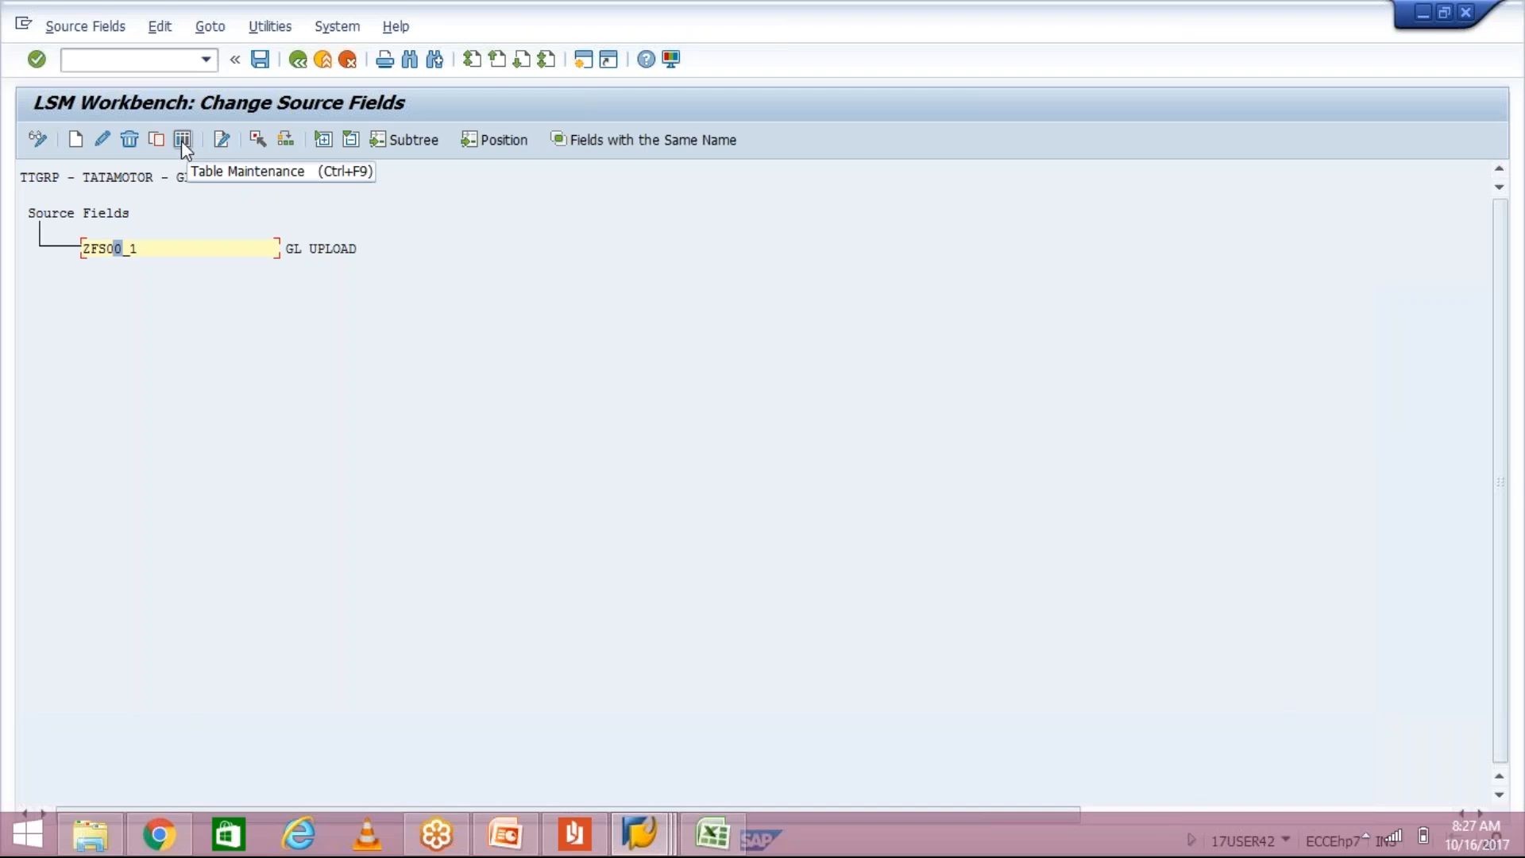
Step: Paste the 12 GL field rows from A1:C12 of the GL UPLOAD workbook into ZFS00_1's source field table and confirm
left_click(181, 140)
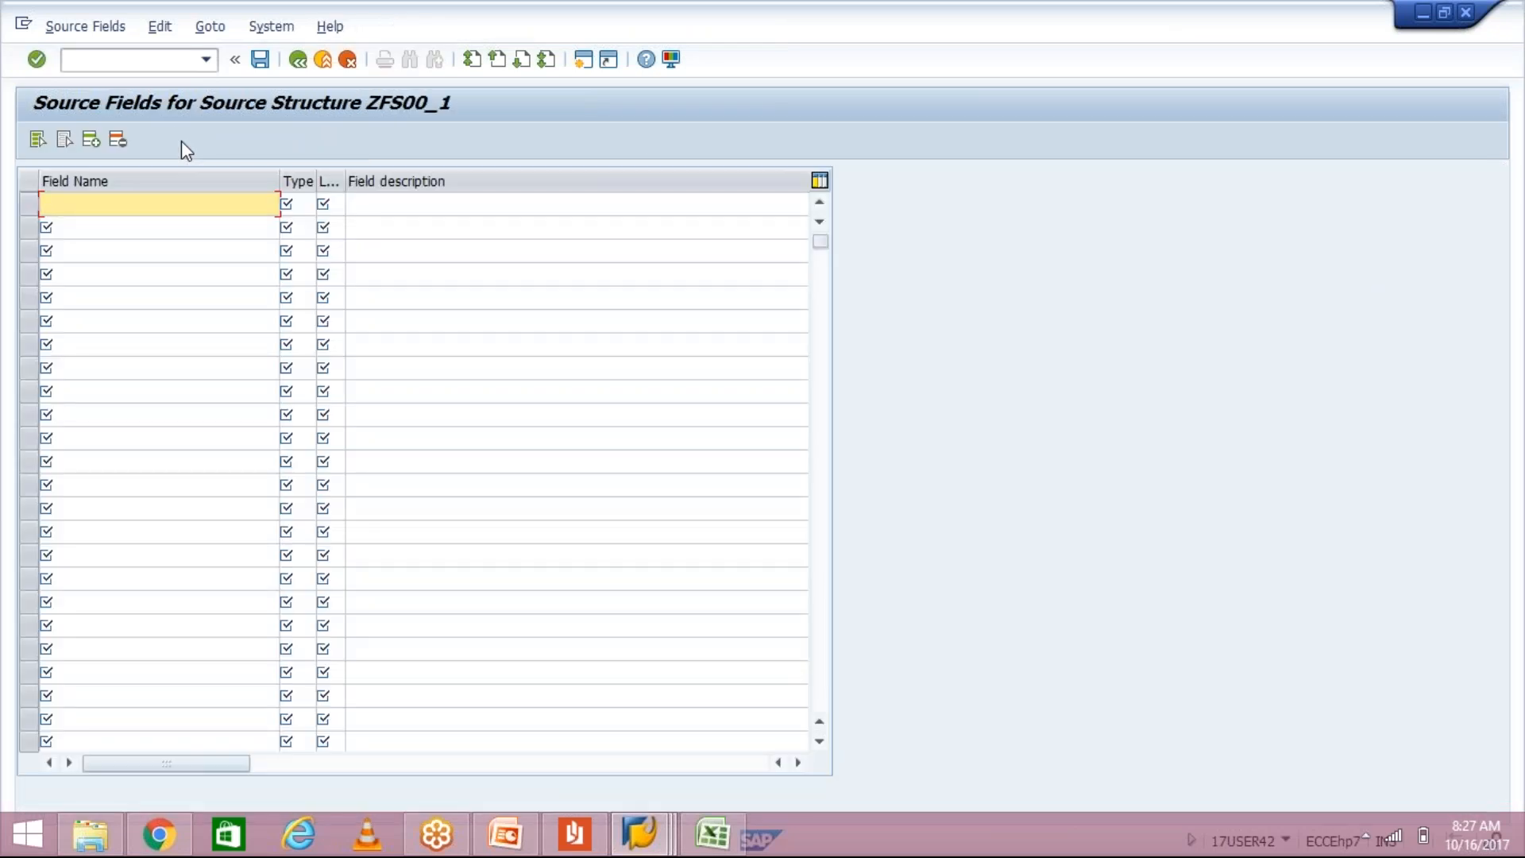
key("alt+Tab")
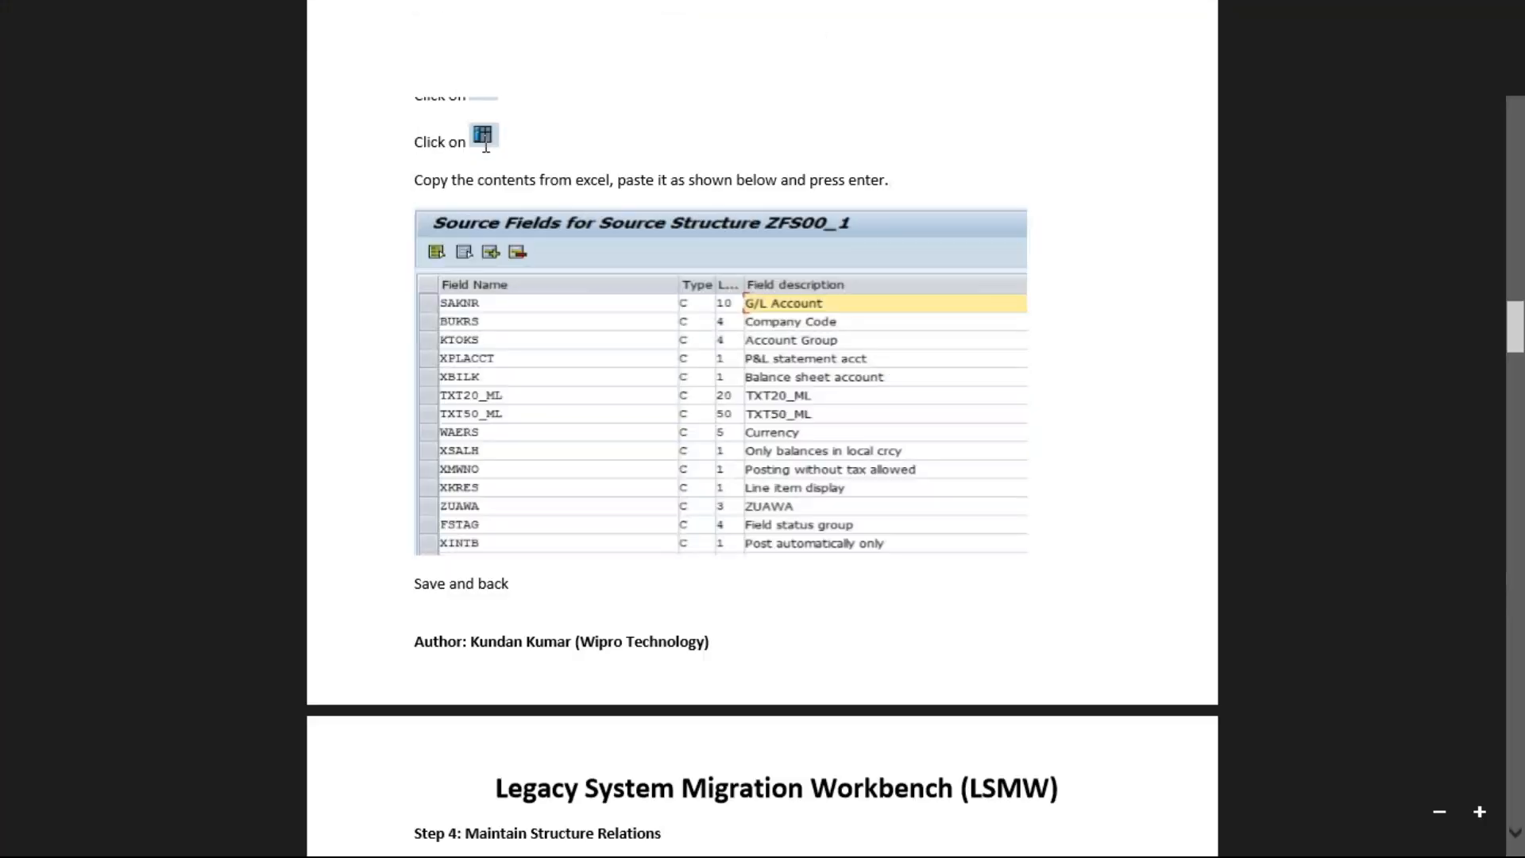
key("alt+Tab")
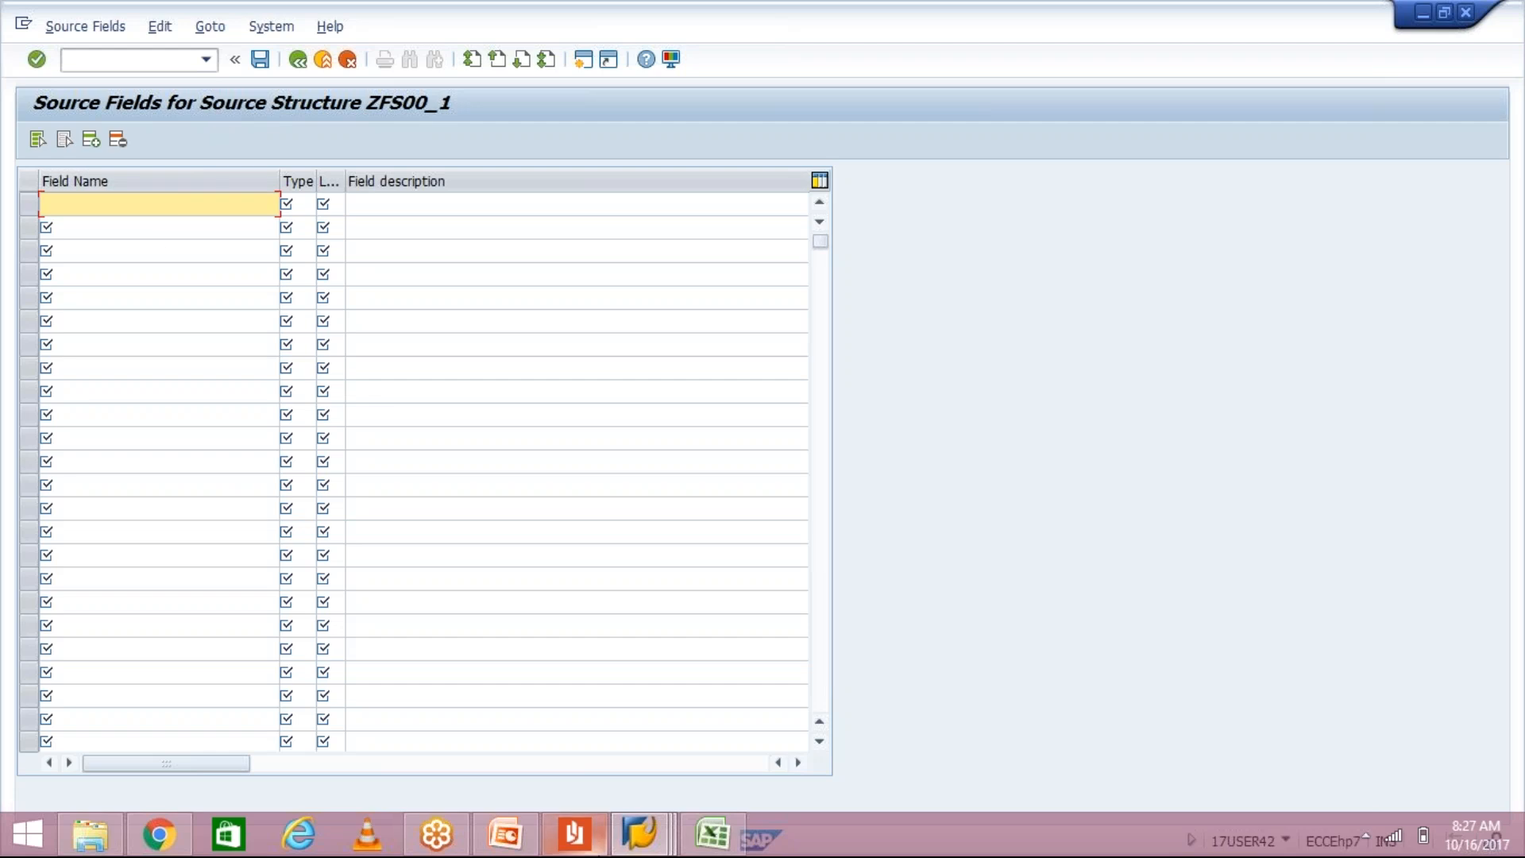
left_click(712, 836)
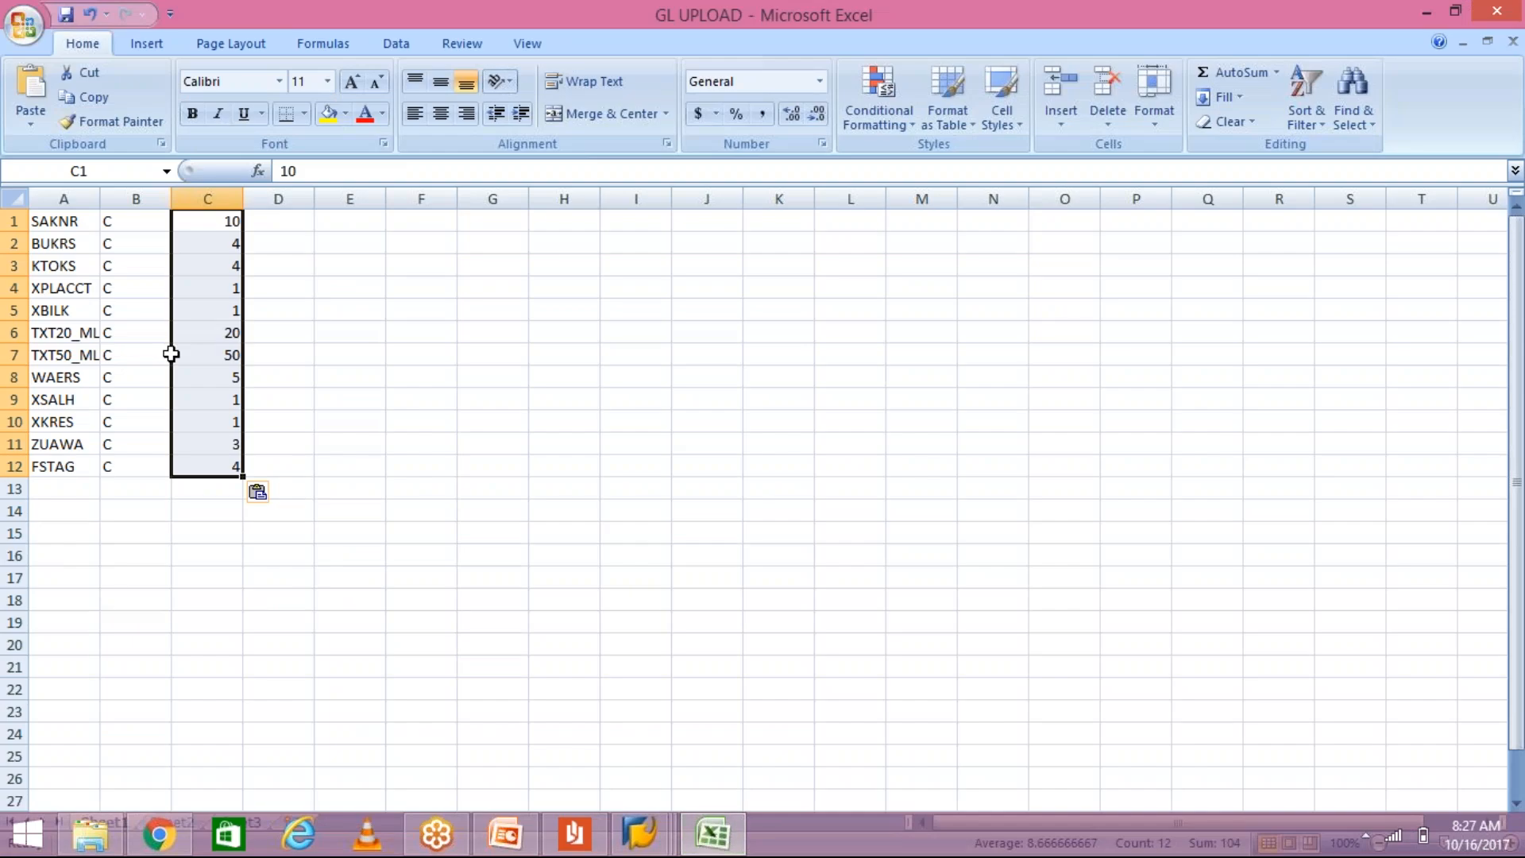
left_click(51, 222)
left_click_drag(57, 222, 199, 468)
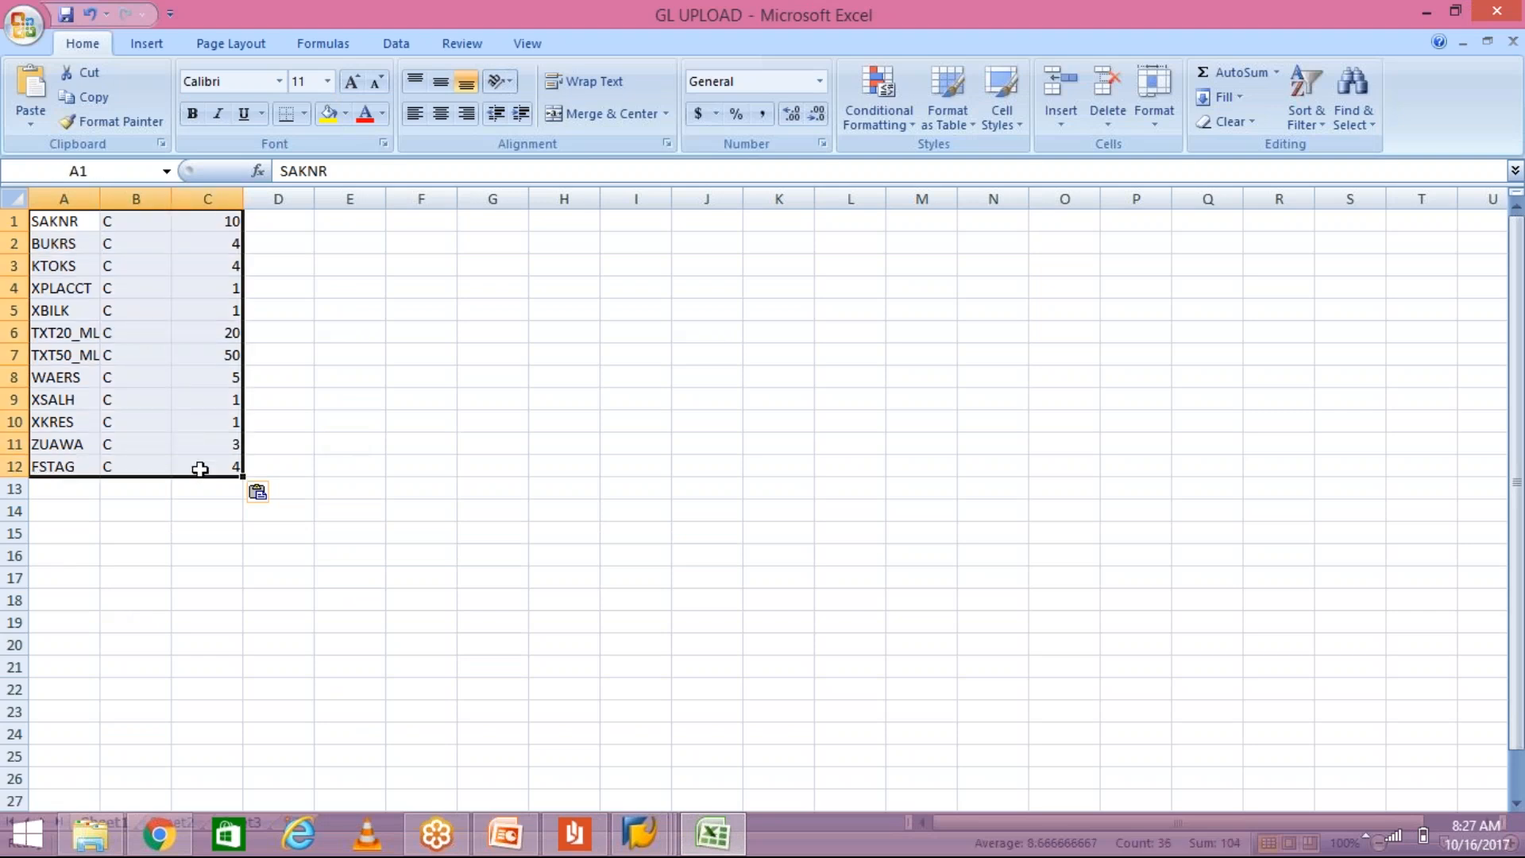
key("ctrl+c")
key("alt+Tab")
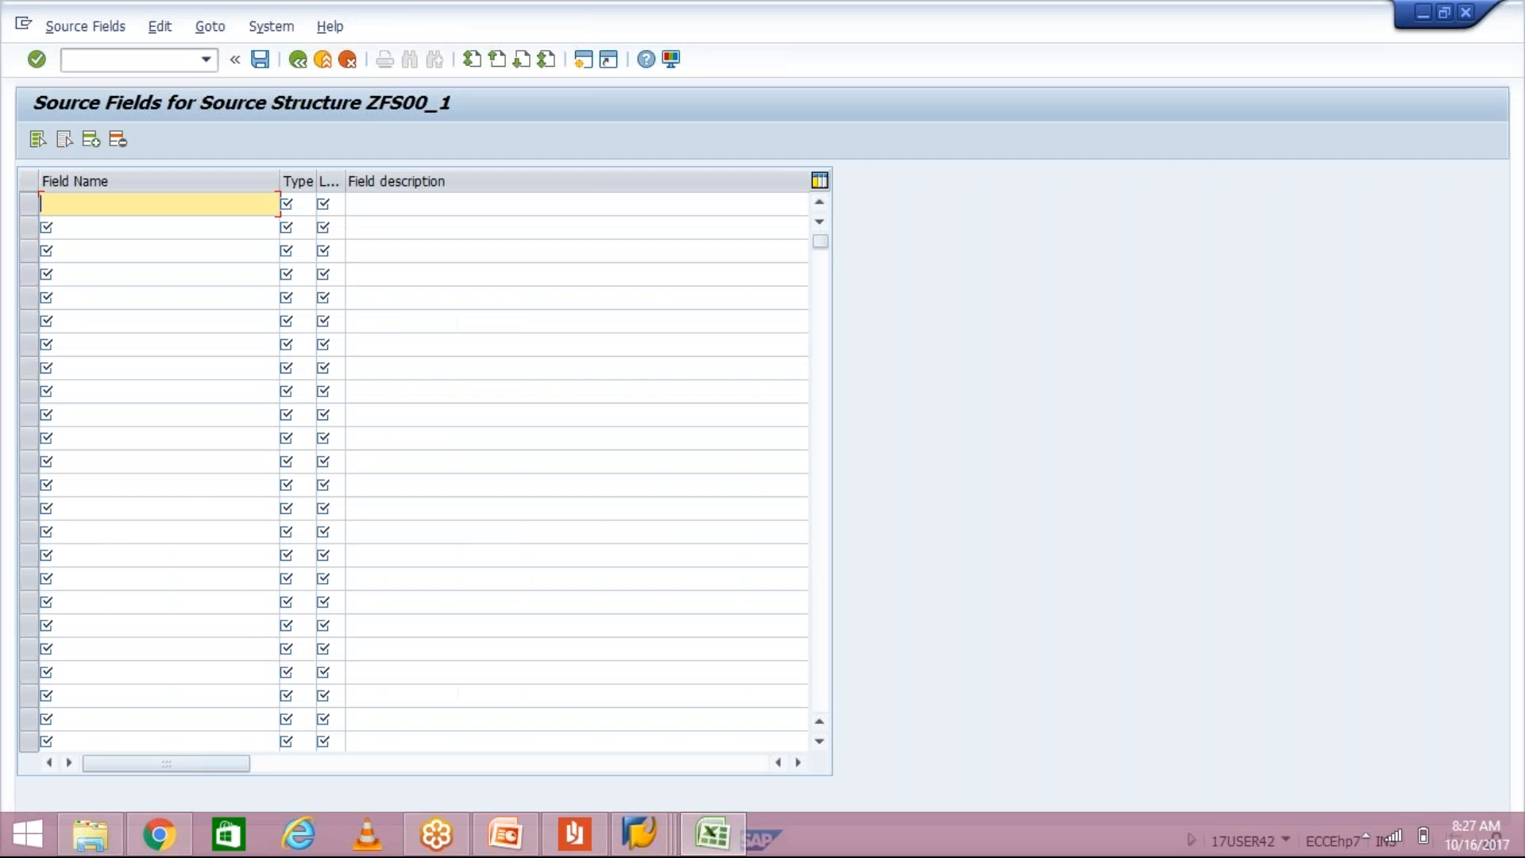
key("ctrl+v")
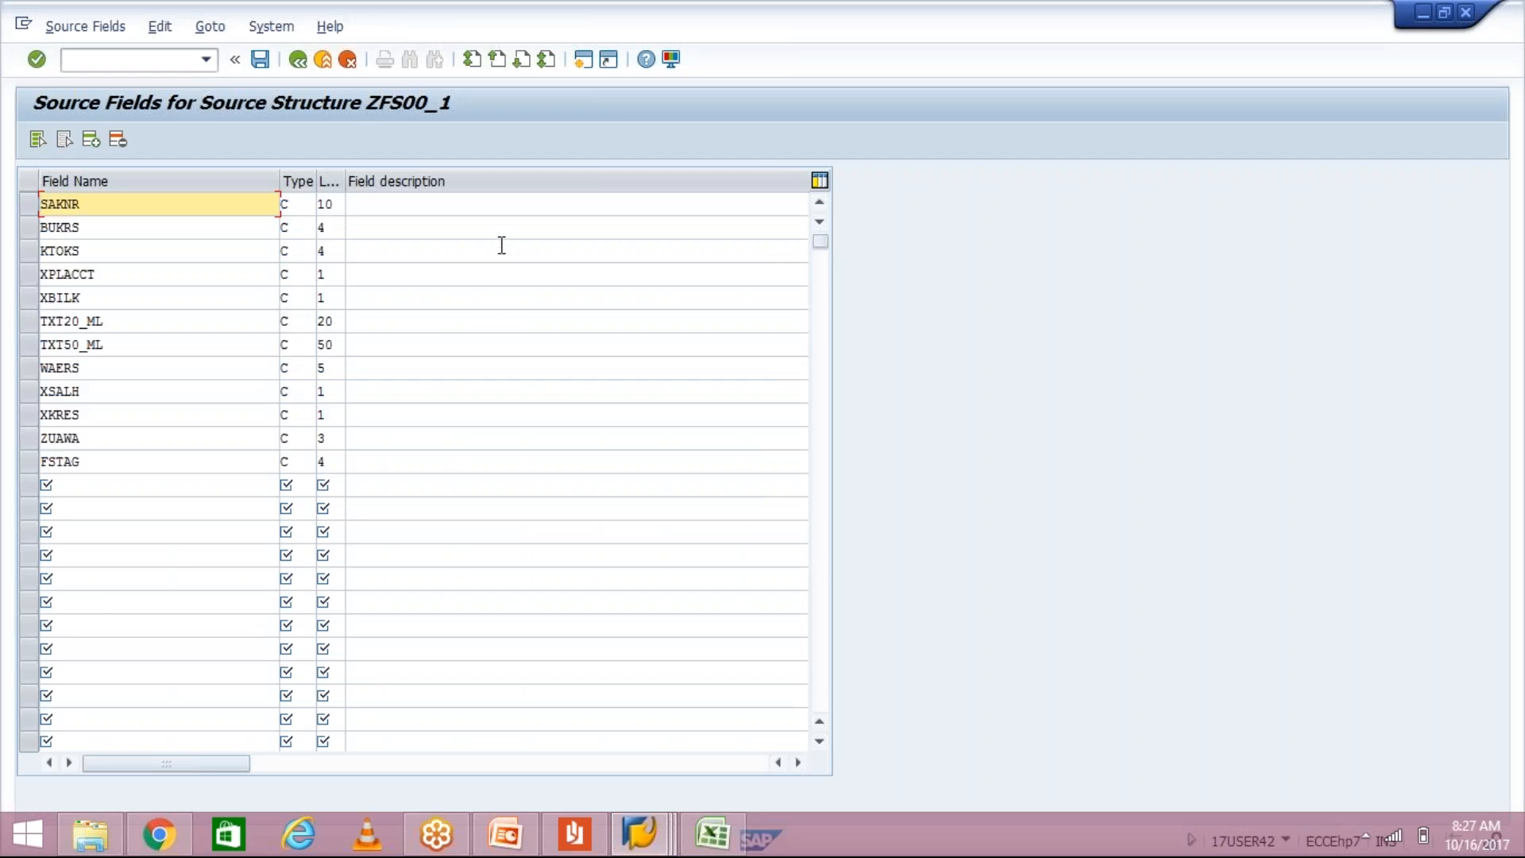
key("Return")
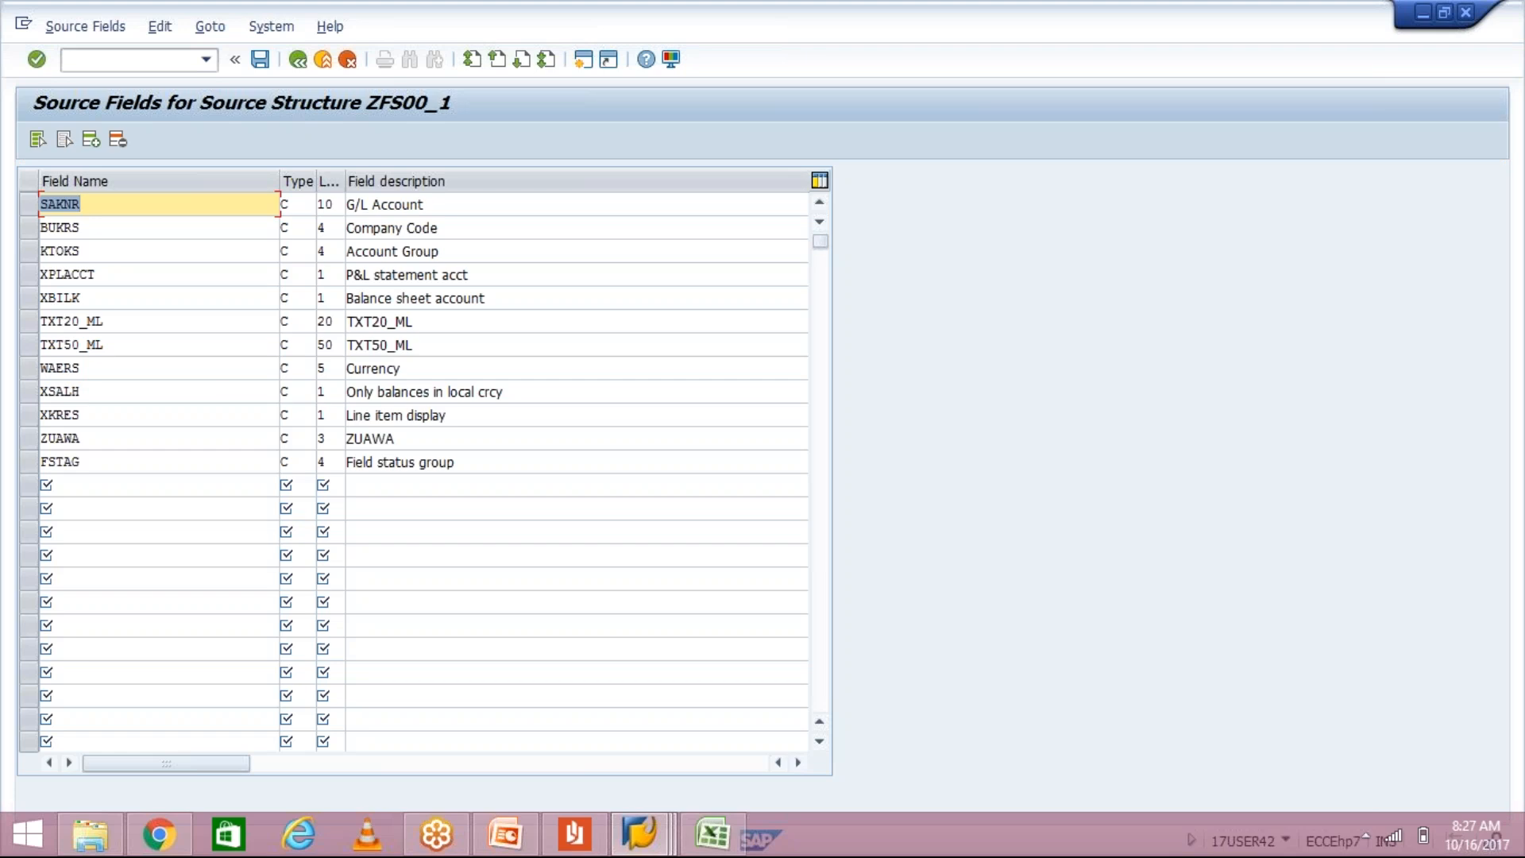
Step: Change the TXT20_ML and TXT50_ML descriptions to 'Short text' and 'Long text'
left_click(432, 322)
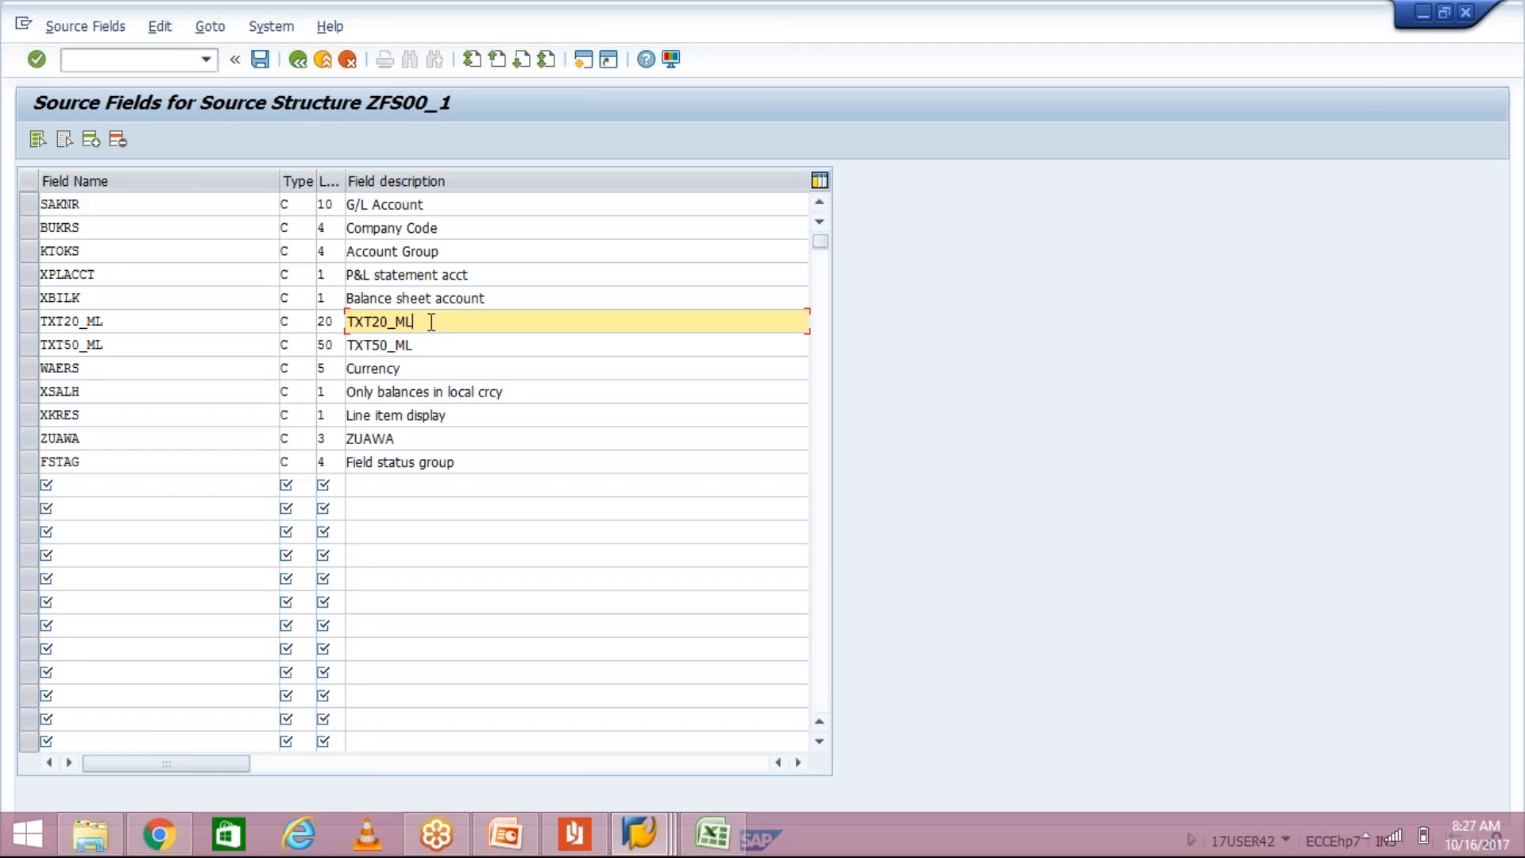
left_click(421, 348)
left_click(426, 320)
key("BackSpace")
key("BackSpace")
key("BackSpace")
key("BackSpace")
key("BackSpace")
key("BackSpace")
key("BackSpace")
key("BackSpace")
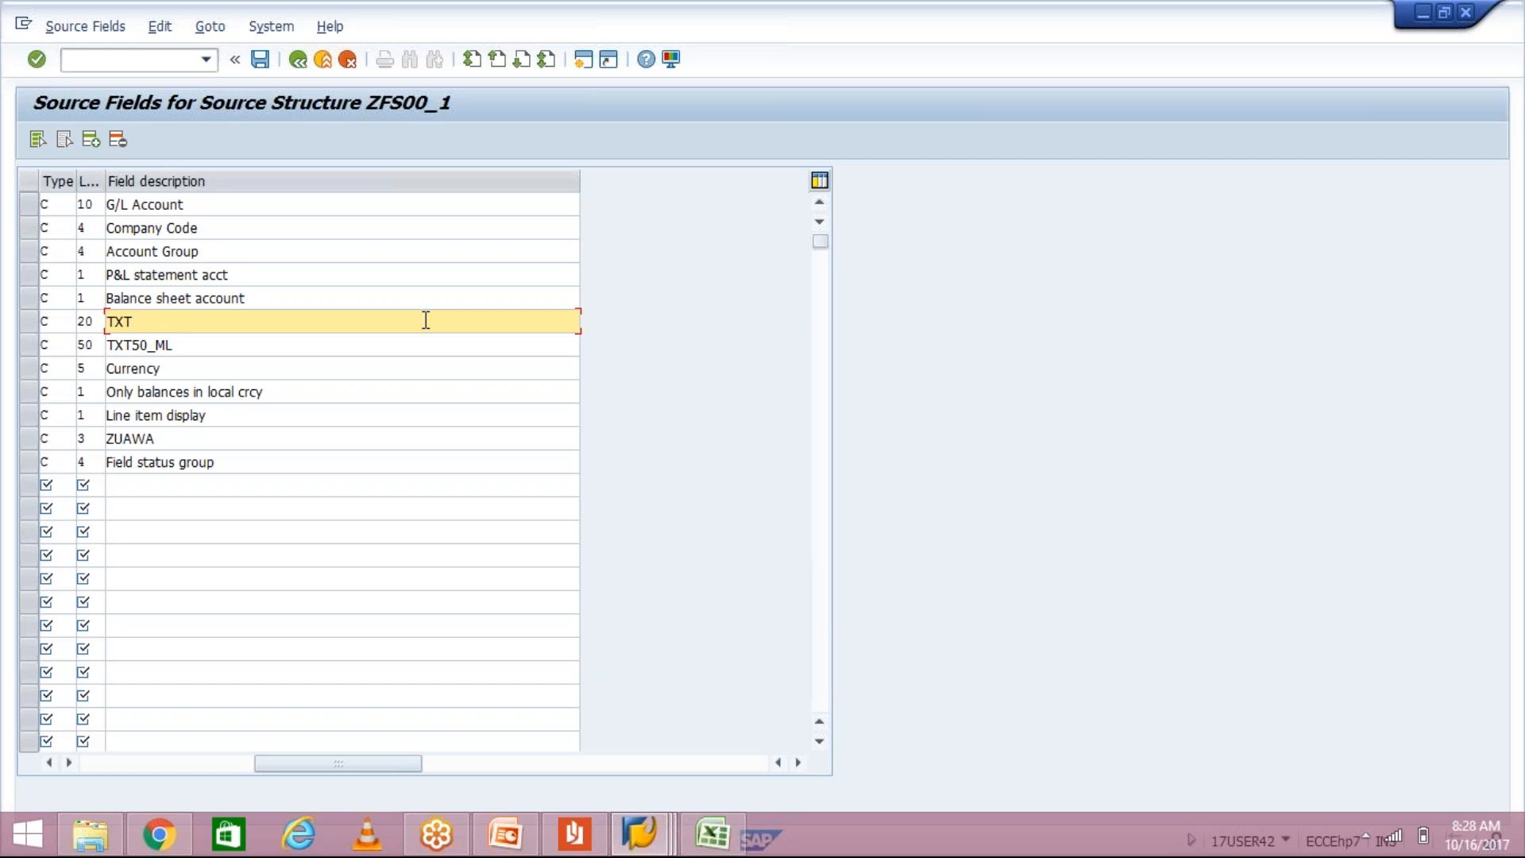
type("sHORT")
key("BackSpace")
key("BackSpace")
key("BackSpace")
key("BackSpace")
key("BackSpace")
type("Short text")
left_click(275, 352)
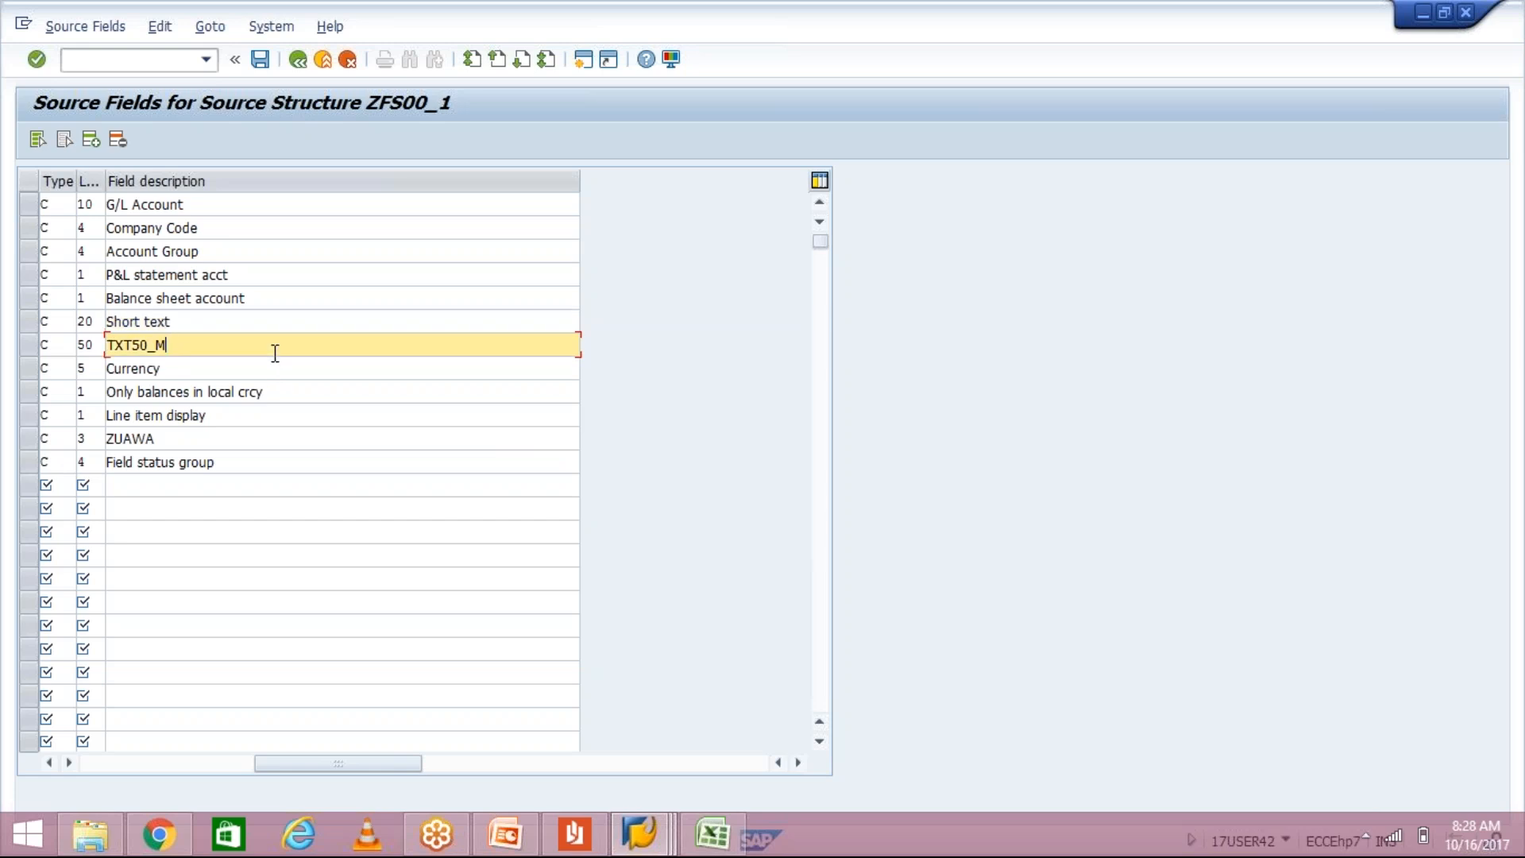
key("BackSpace")
key("BackSpace")
key("BackSpace")
key("BackSpace")
key("BackSpace")
key("BackSpace")
key("BackSpace")
type("L")
type("ong t")
type("es")
key("BackSpace")
type("xt")
Step: Set the ZUAWA description to 'Sort key' and save the source fields
left_click(205, 435)
key("BackSpace")
key("BackSpace")
key("BackSpace")
key("BackSpace")
key("BackSpace")
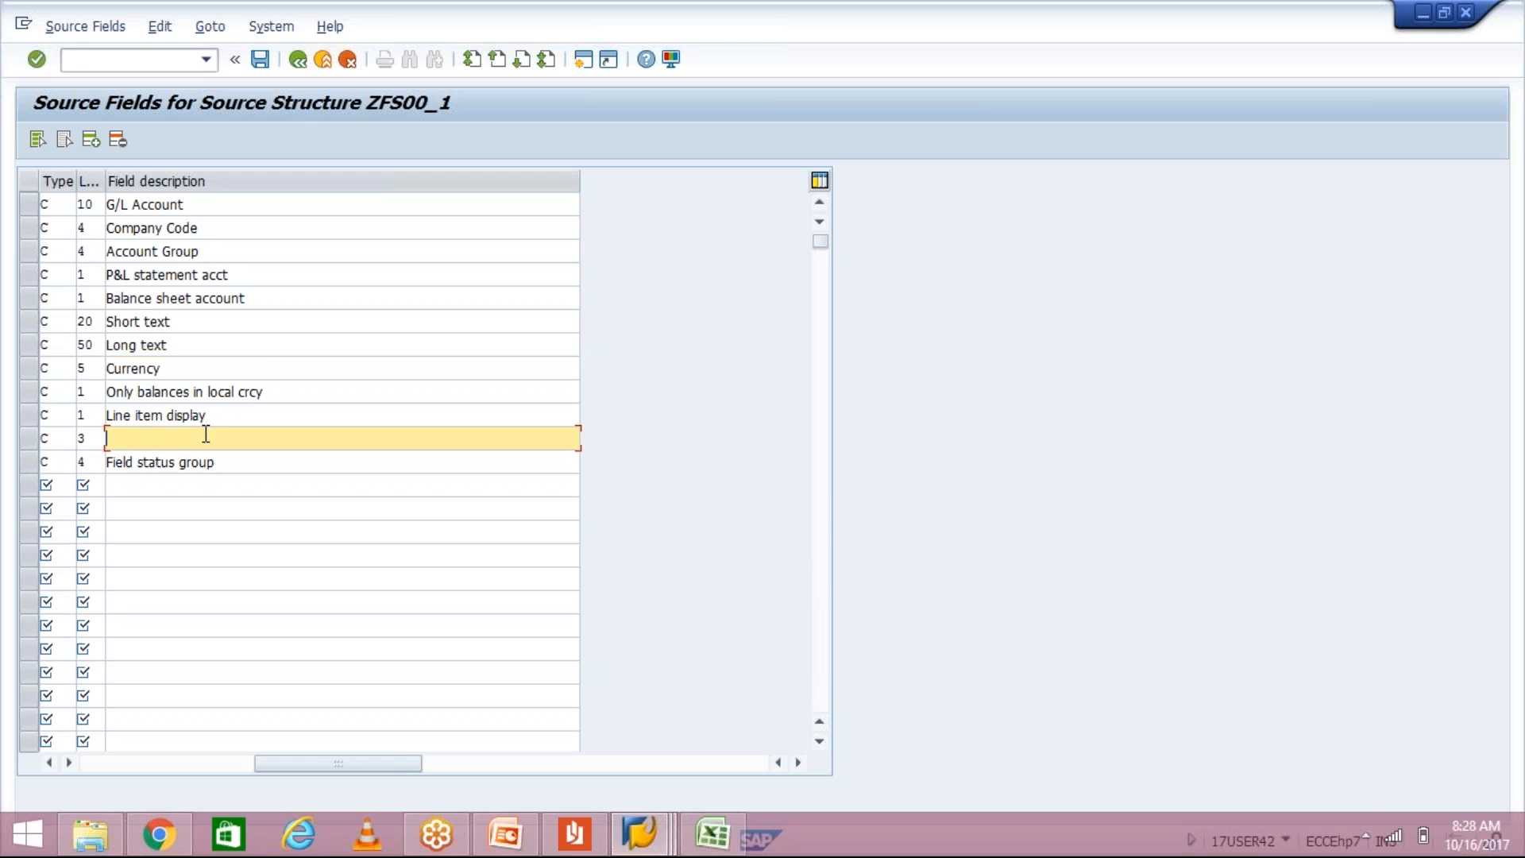
type("Sort key")
key("Return")
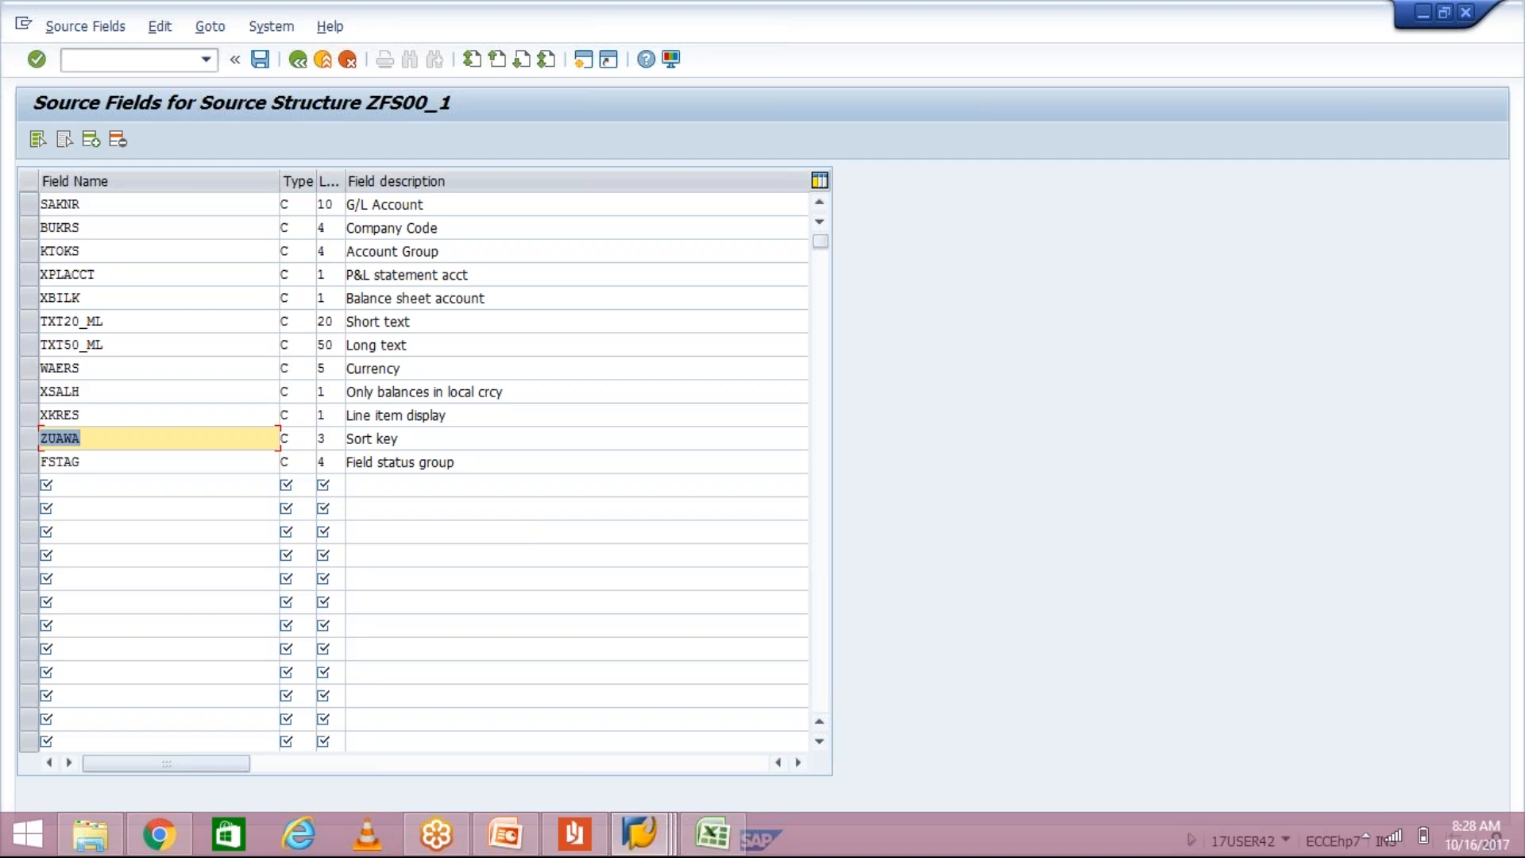
left_click(540, 462)
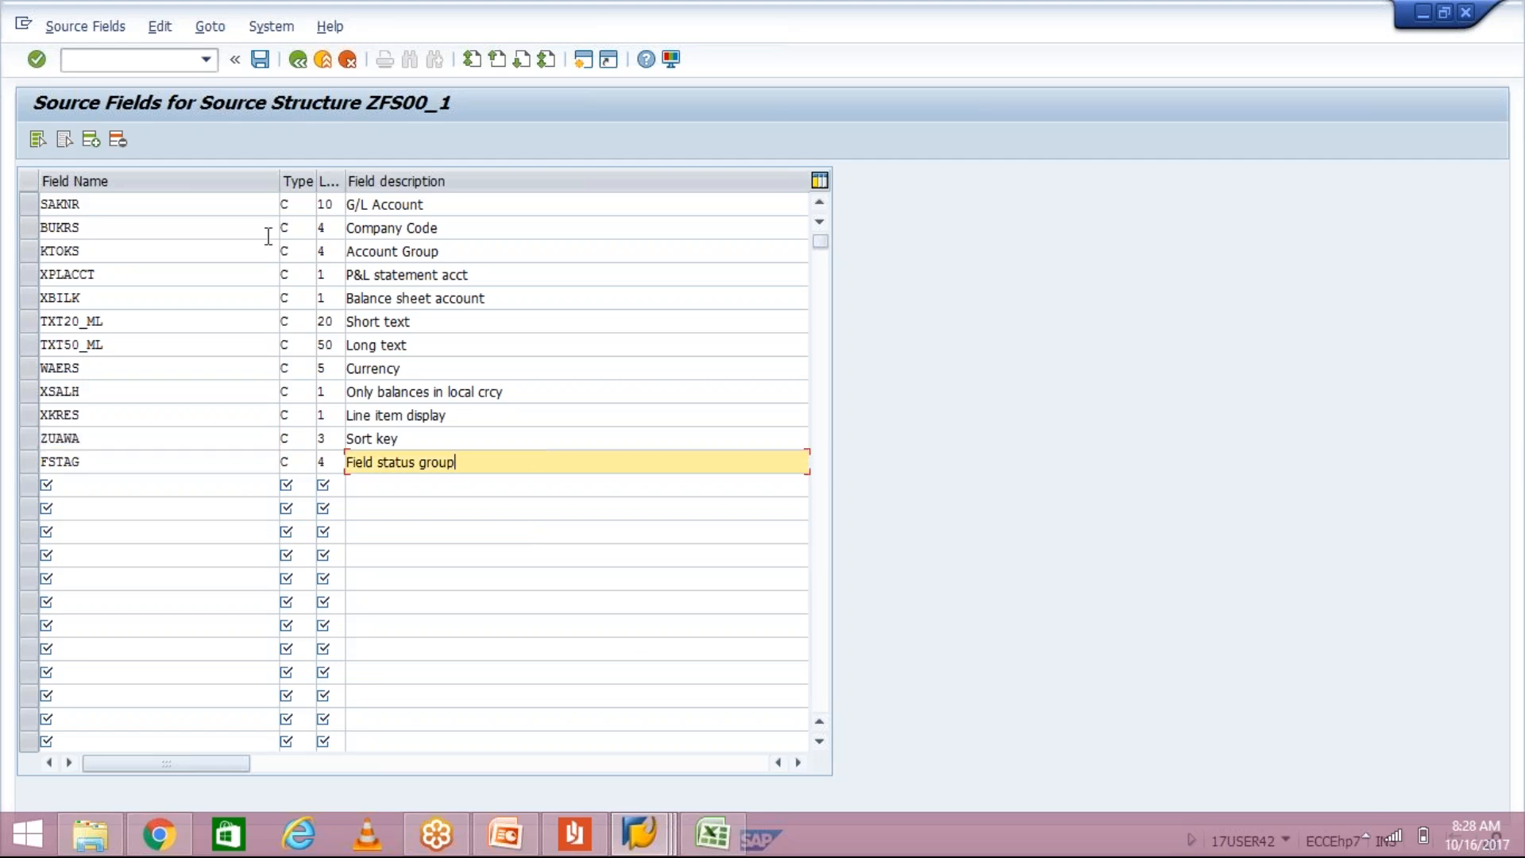
left_click(263, 61)
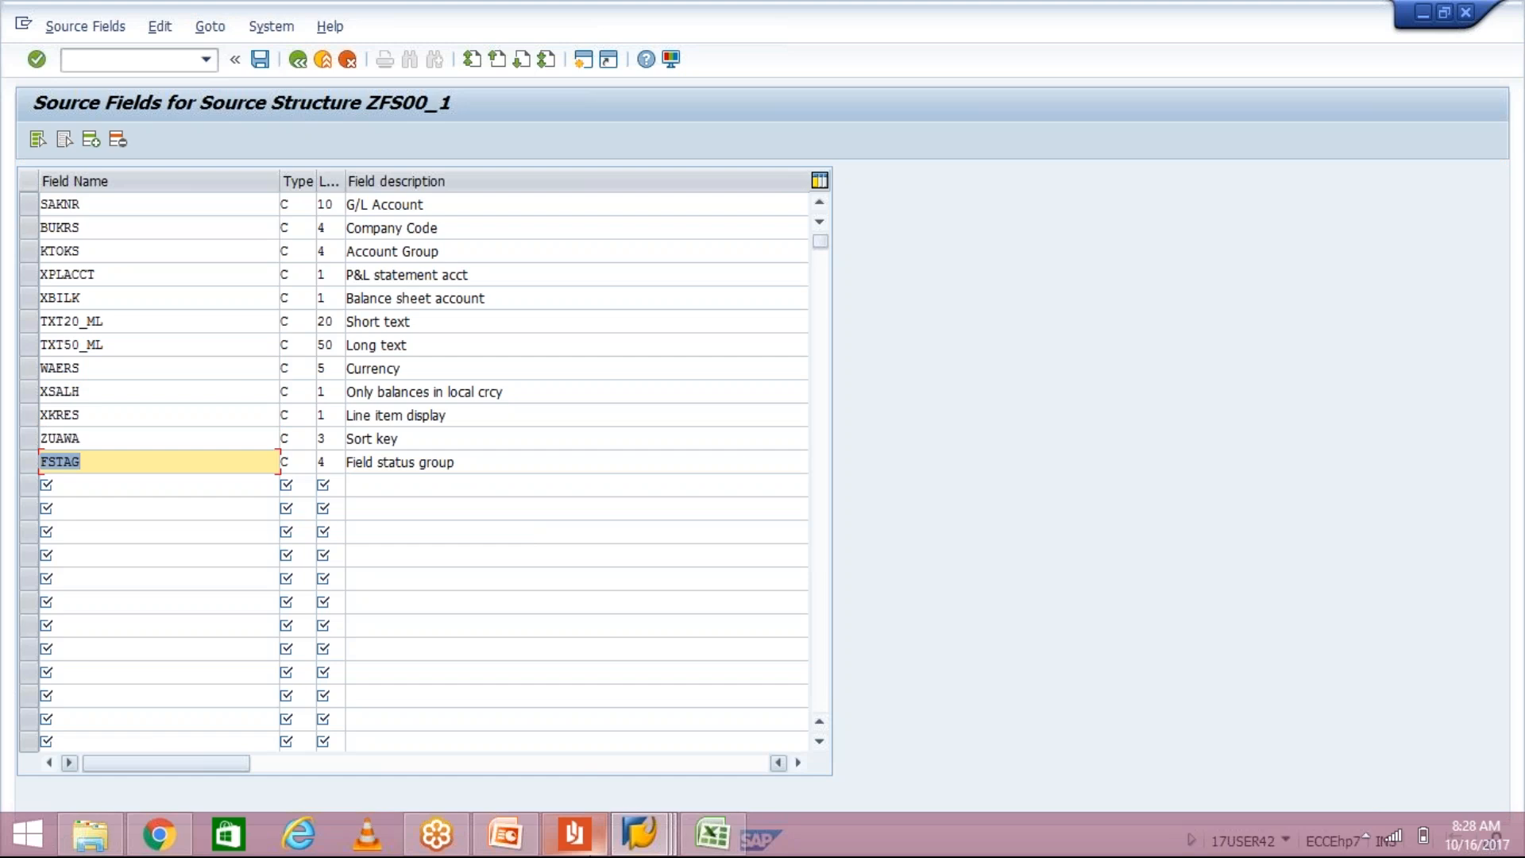
Step: Scroll through the LSMW PDF guide to read the next instructions
left_click(576, 847)
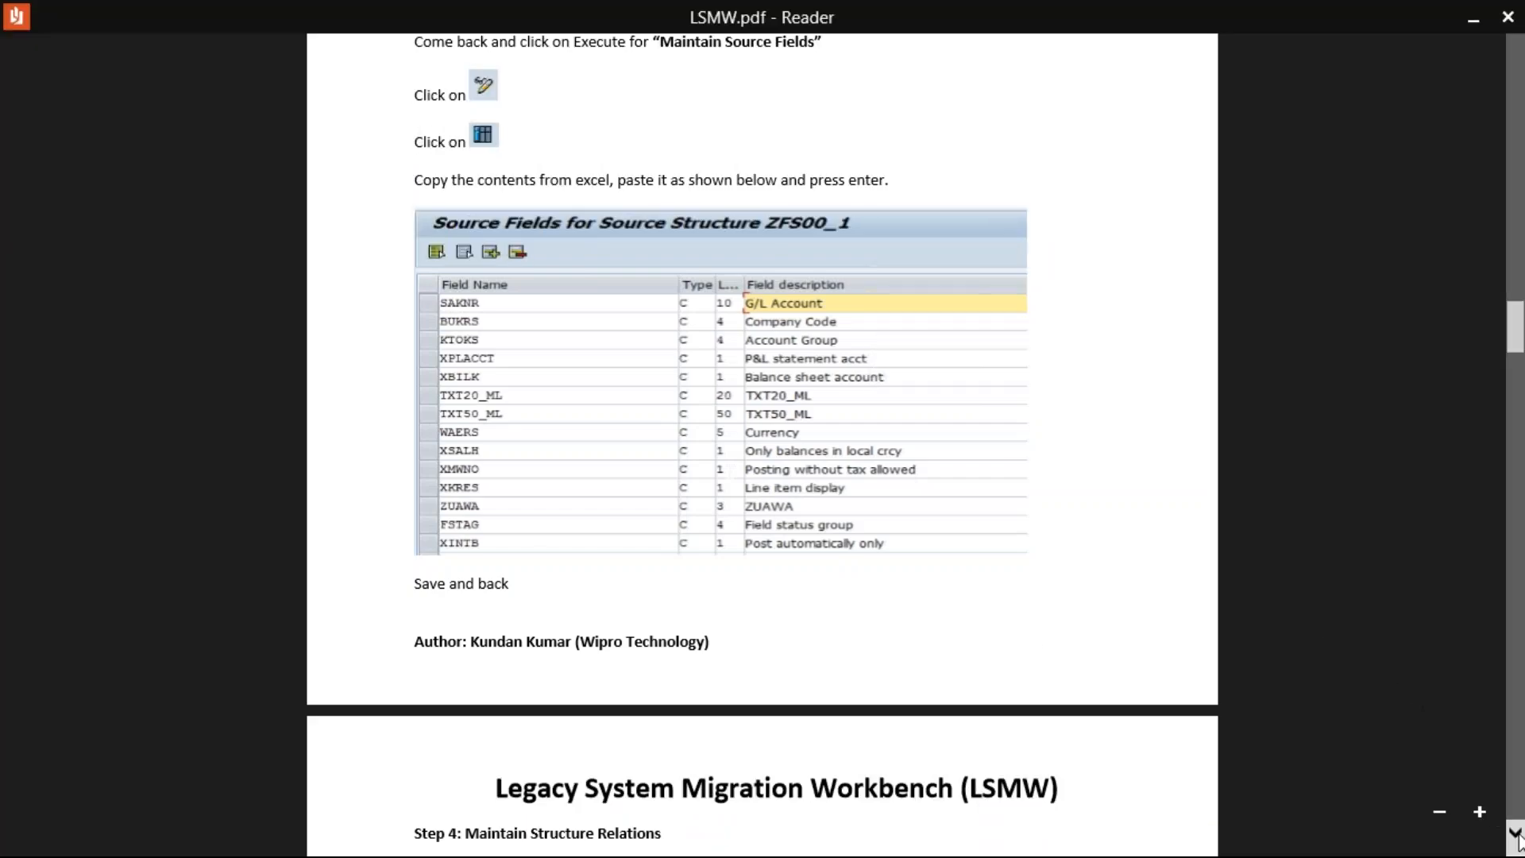
scroll(1515, 834, "down", 3)
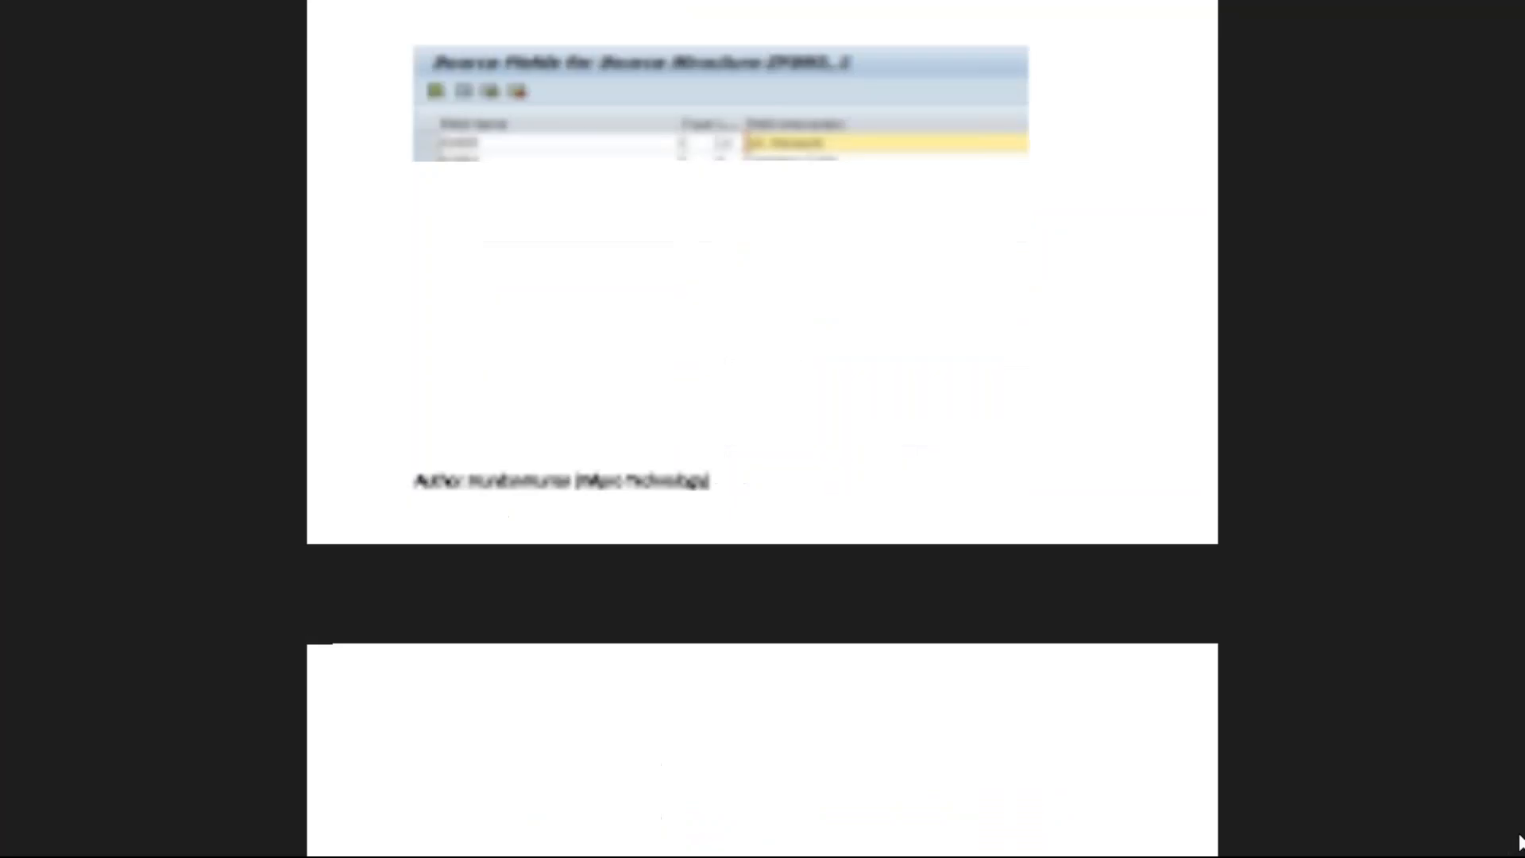
scroll(1516, 835, "down", 6)
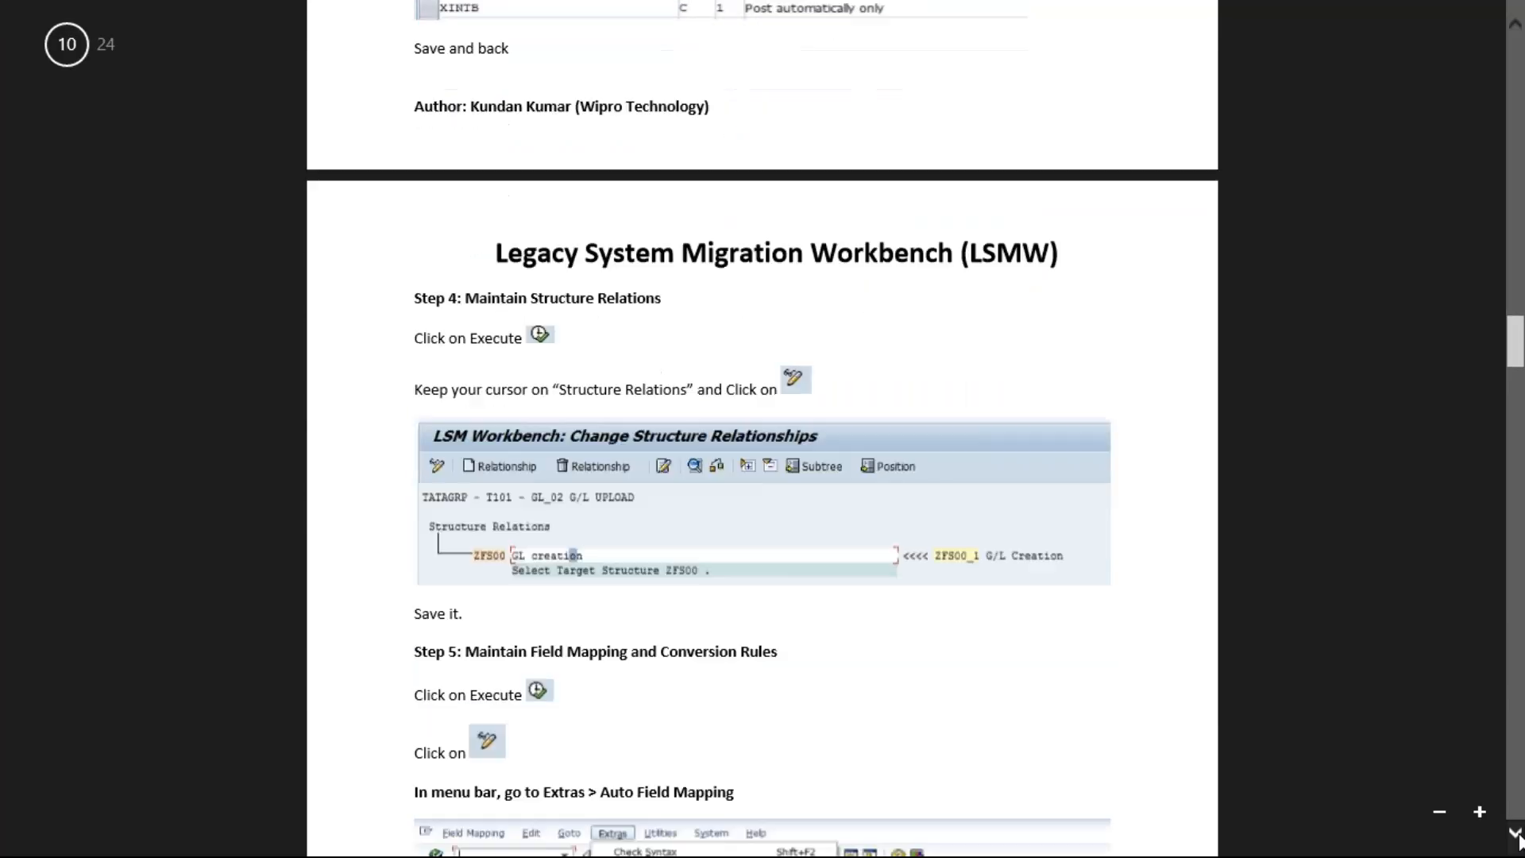
scroll(1518, 836, "down", 1)
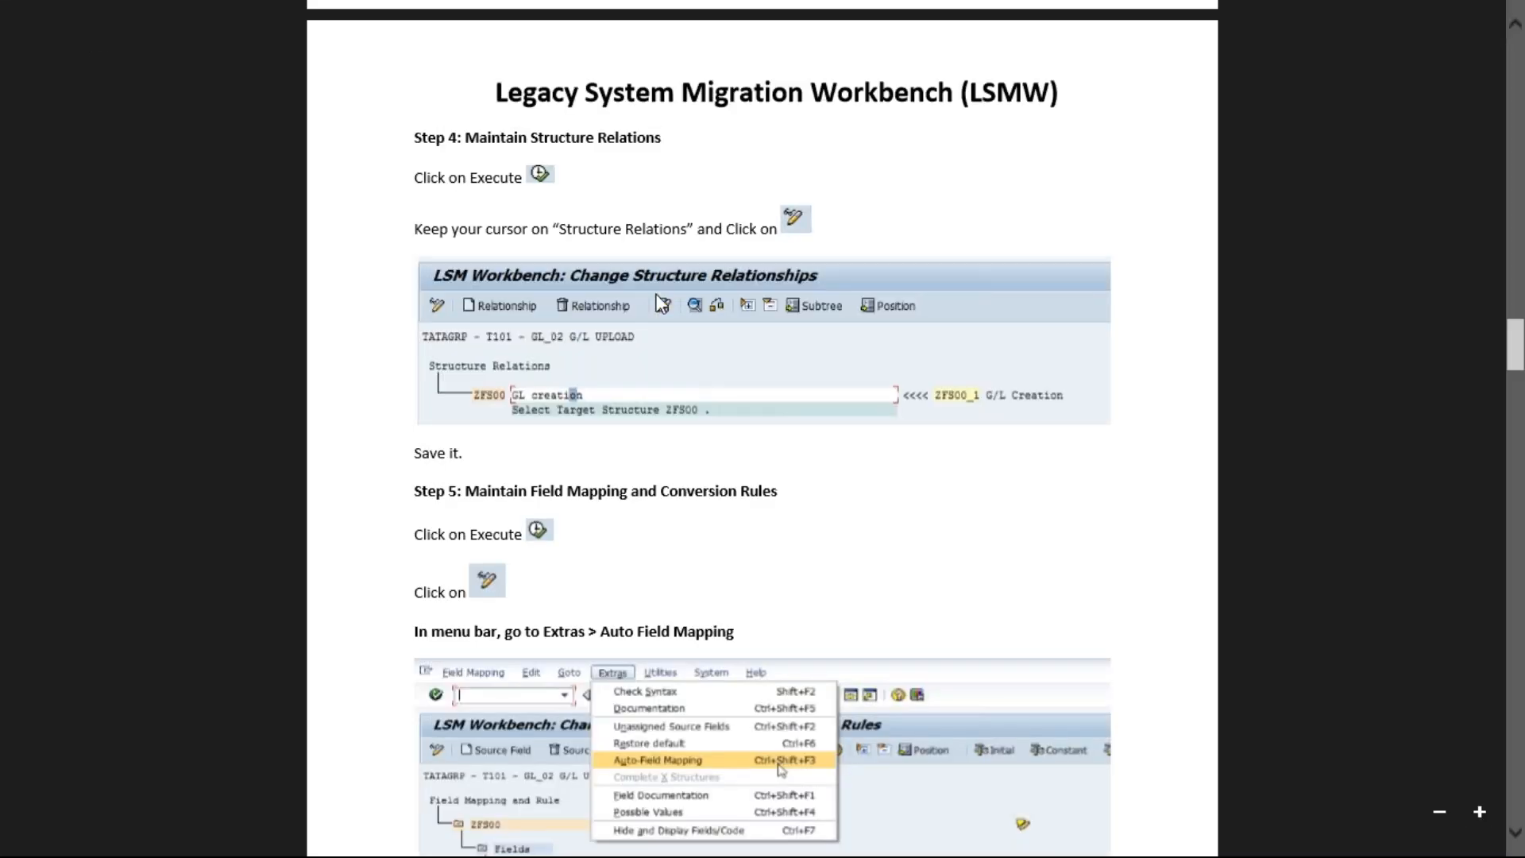
Step: Save the ZFS00_1 source fields and back out to the step list, answering Yes to save
key("alt+Tab")
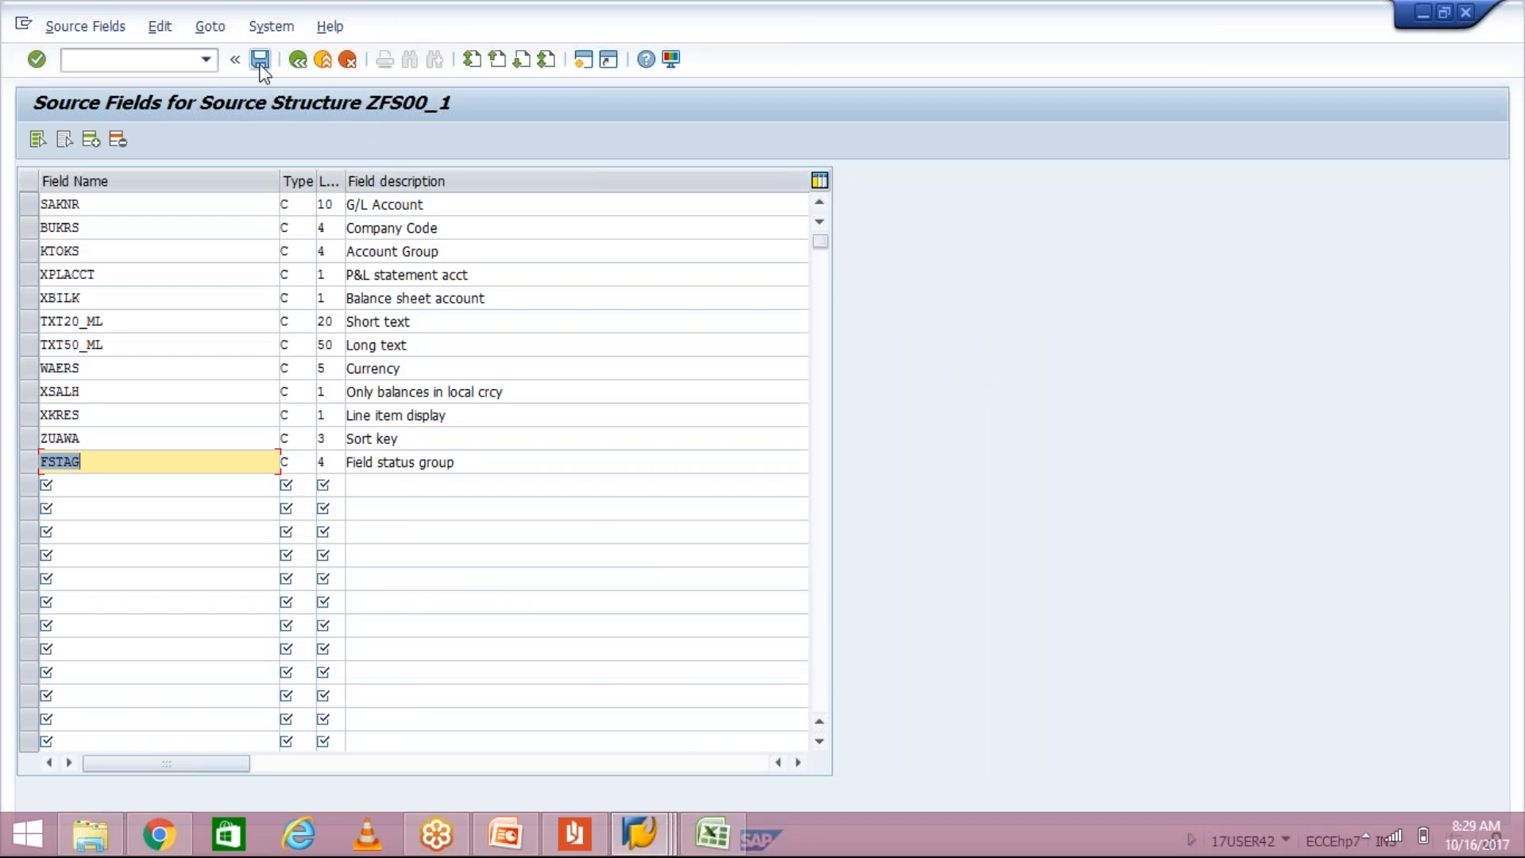
left_click(261, 65)
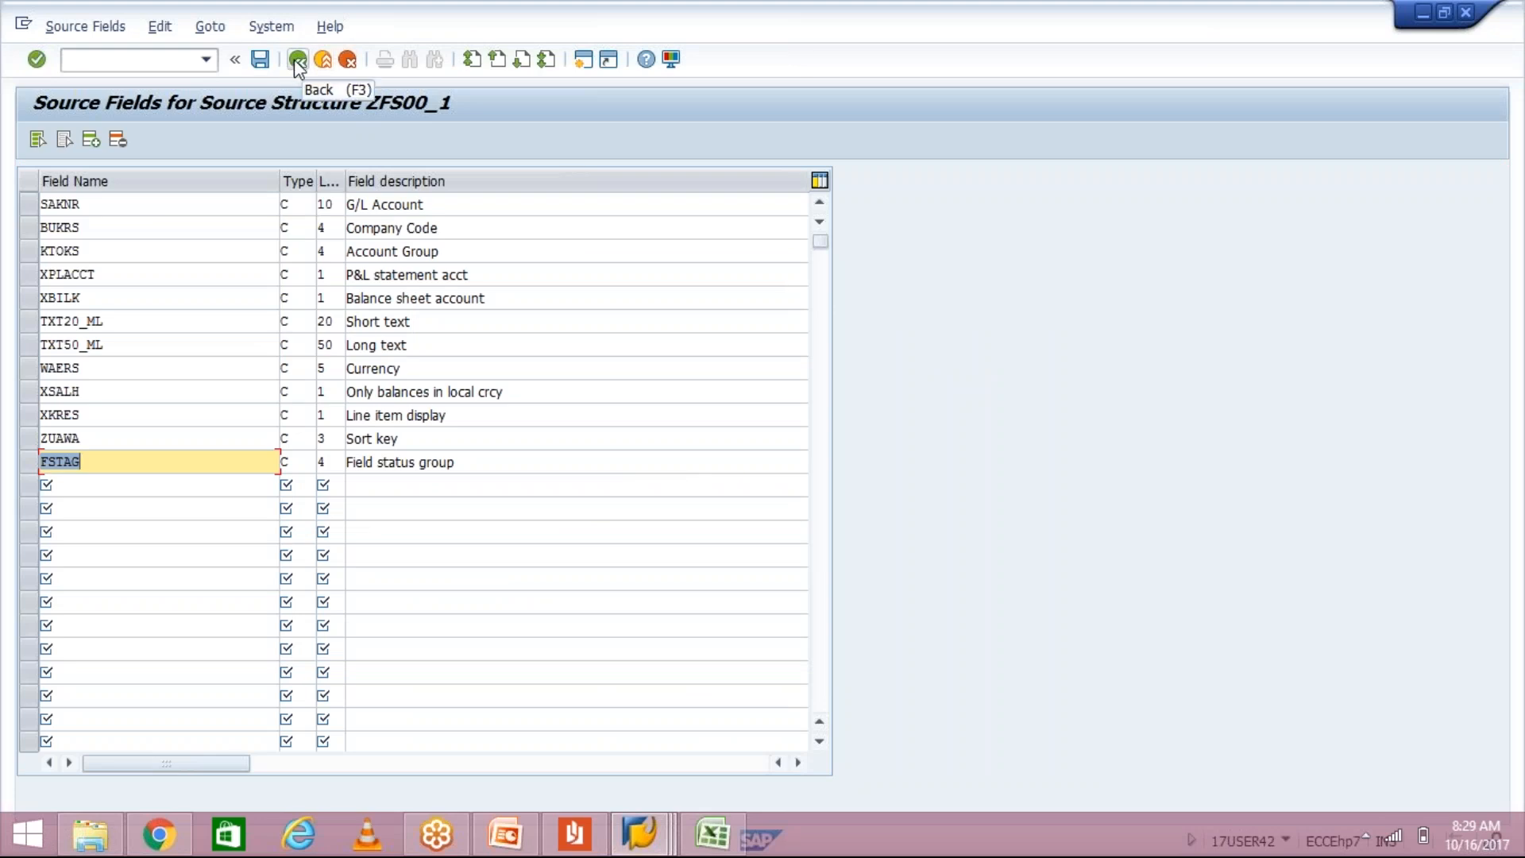
left_click(298, 60)
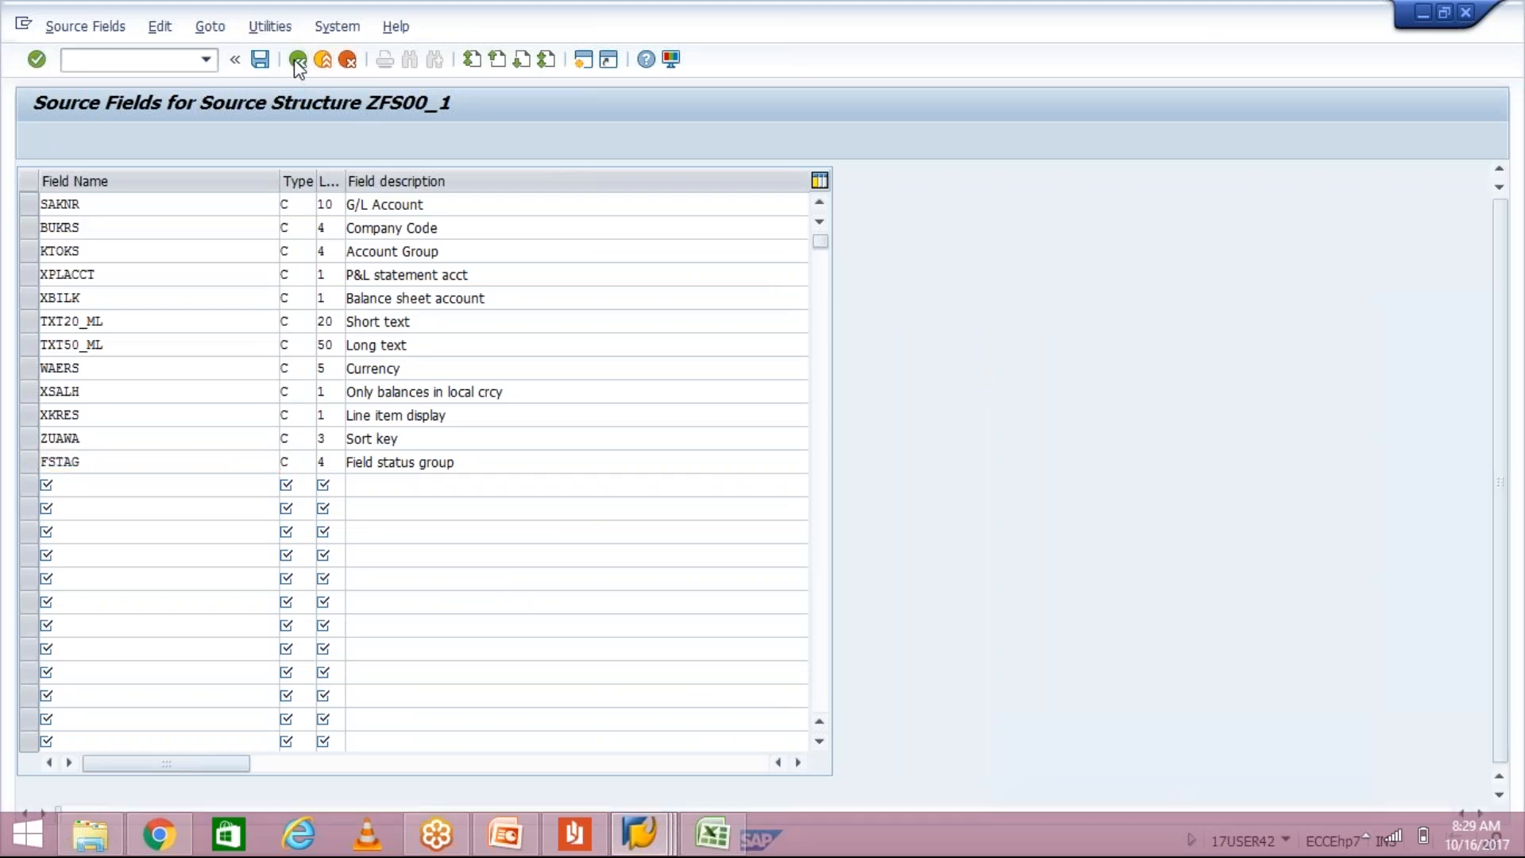
left_click(297, 60)
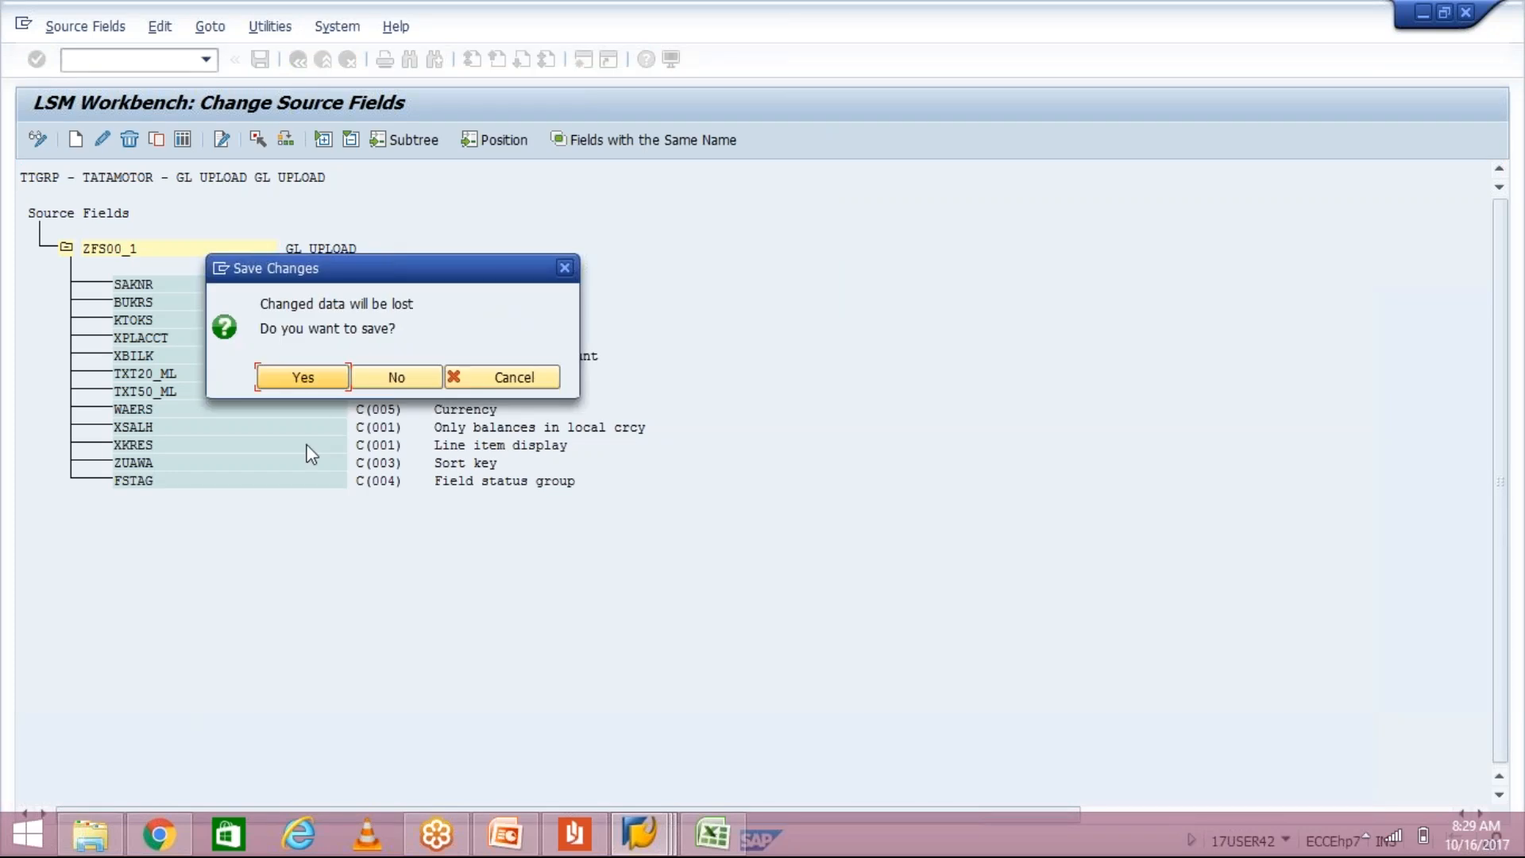
left_click(302, 376)
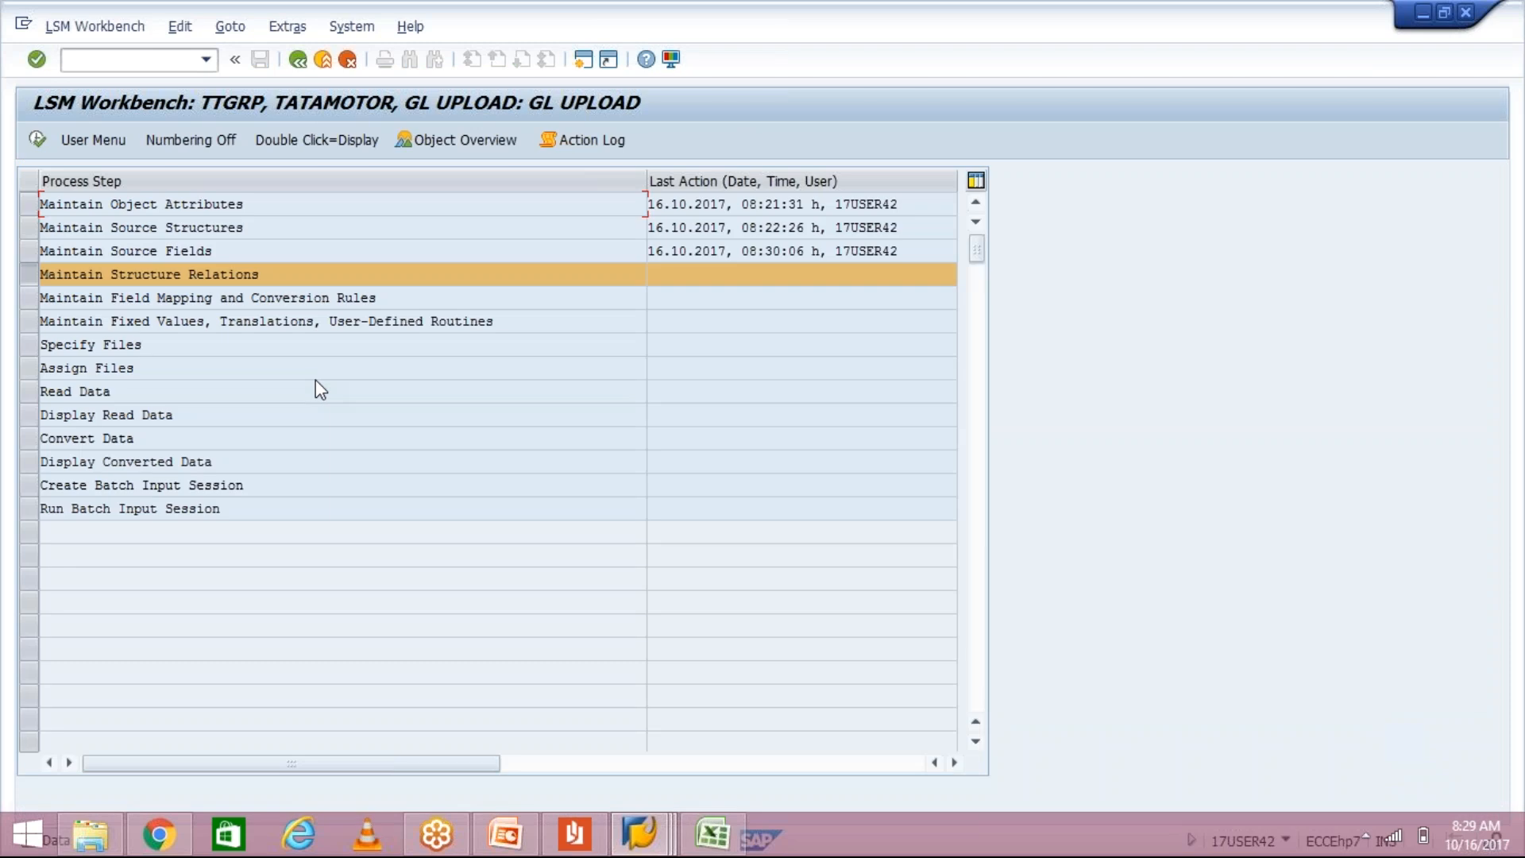
Step: Open Maintain Structure Relations, switch to change mode to confirm ZFS00 links to ZFS00_1, then go back
left_click(206, 276)
double_click(206, 275)
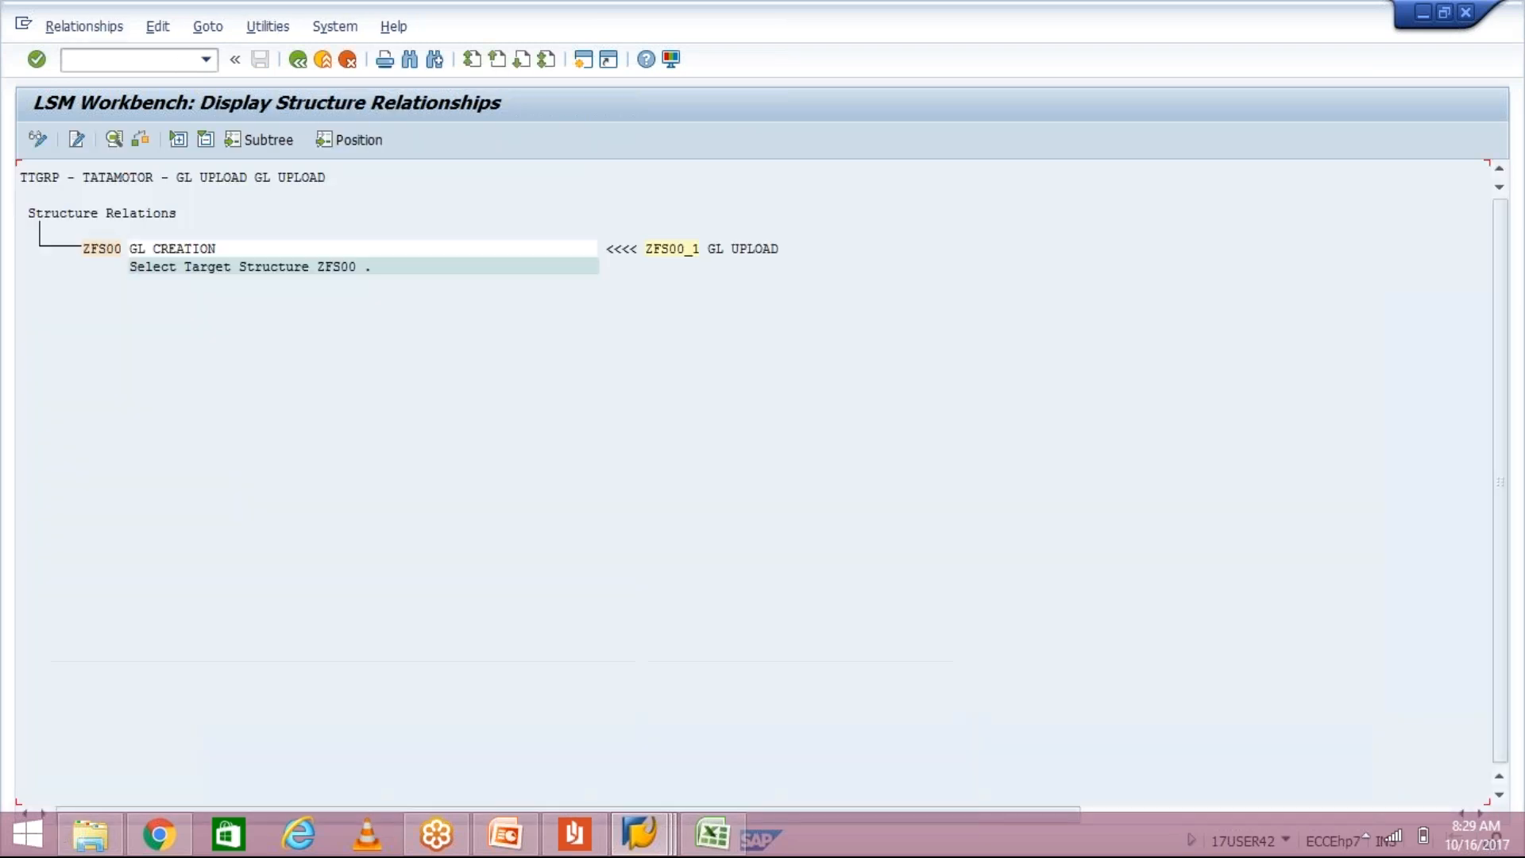
left_click(135, 251)
left_click(118, 254)
left_click(38, 140)
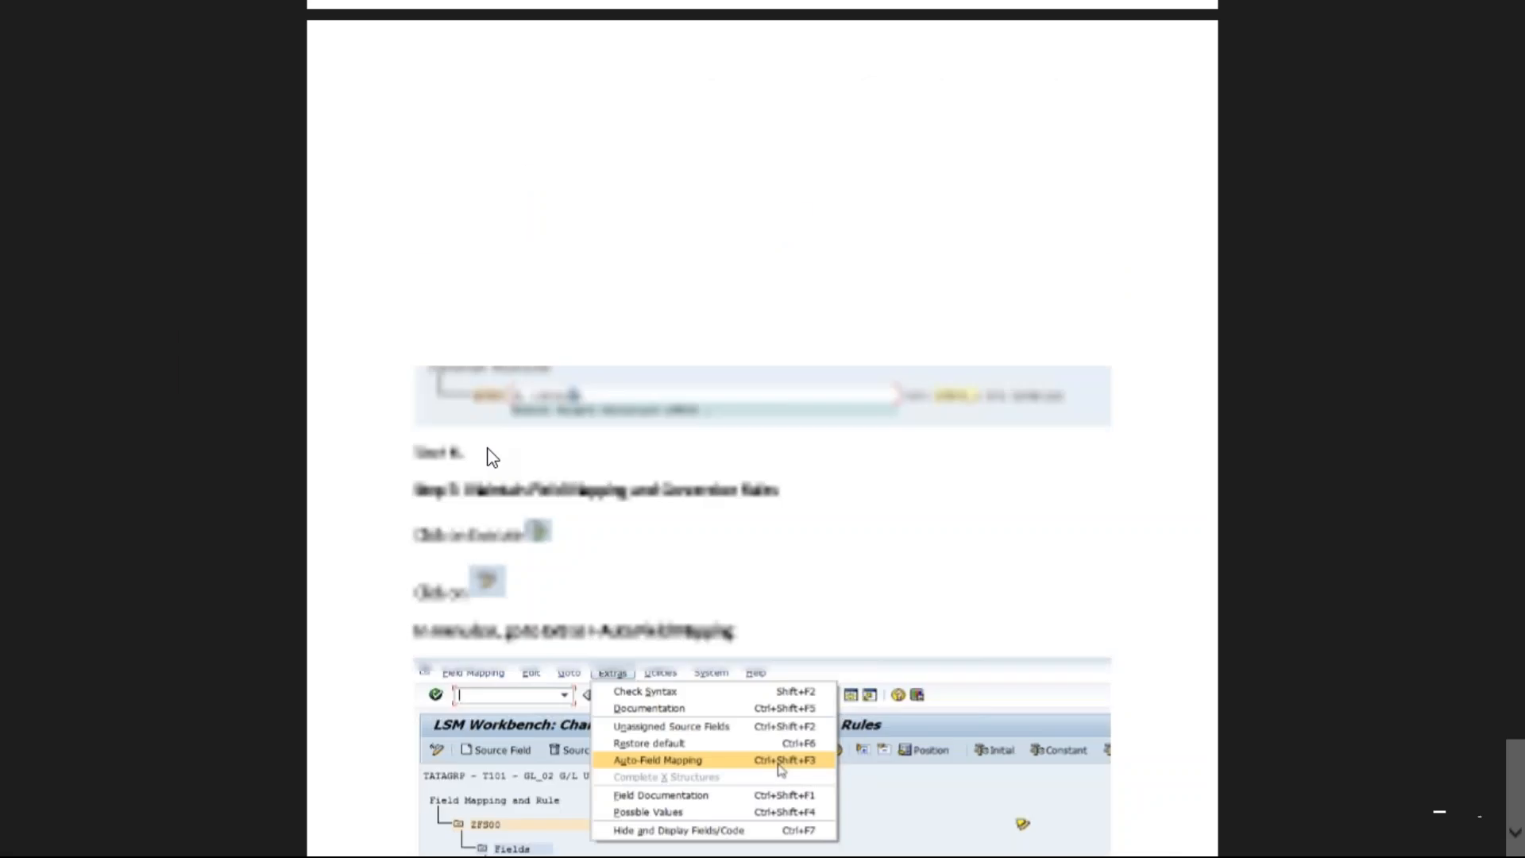
key("alt+Tab")
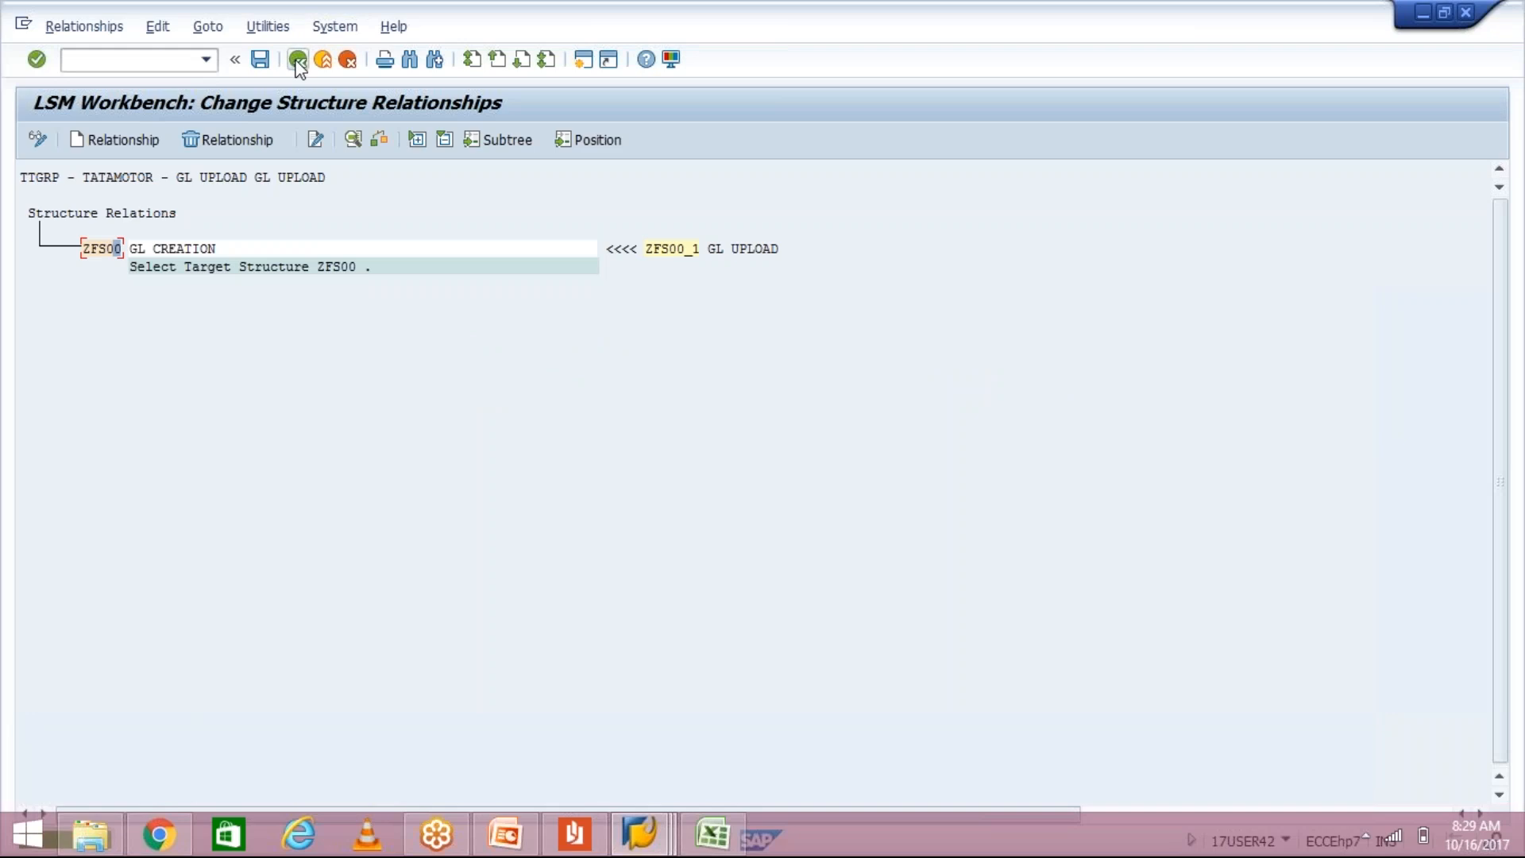
left_click(298, 60)
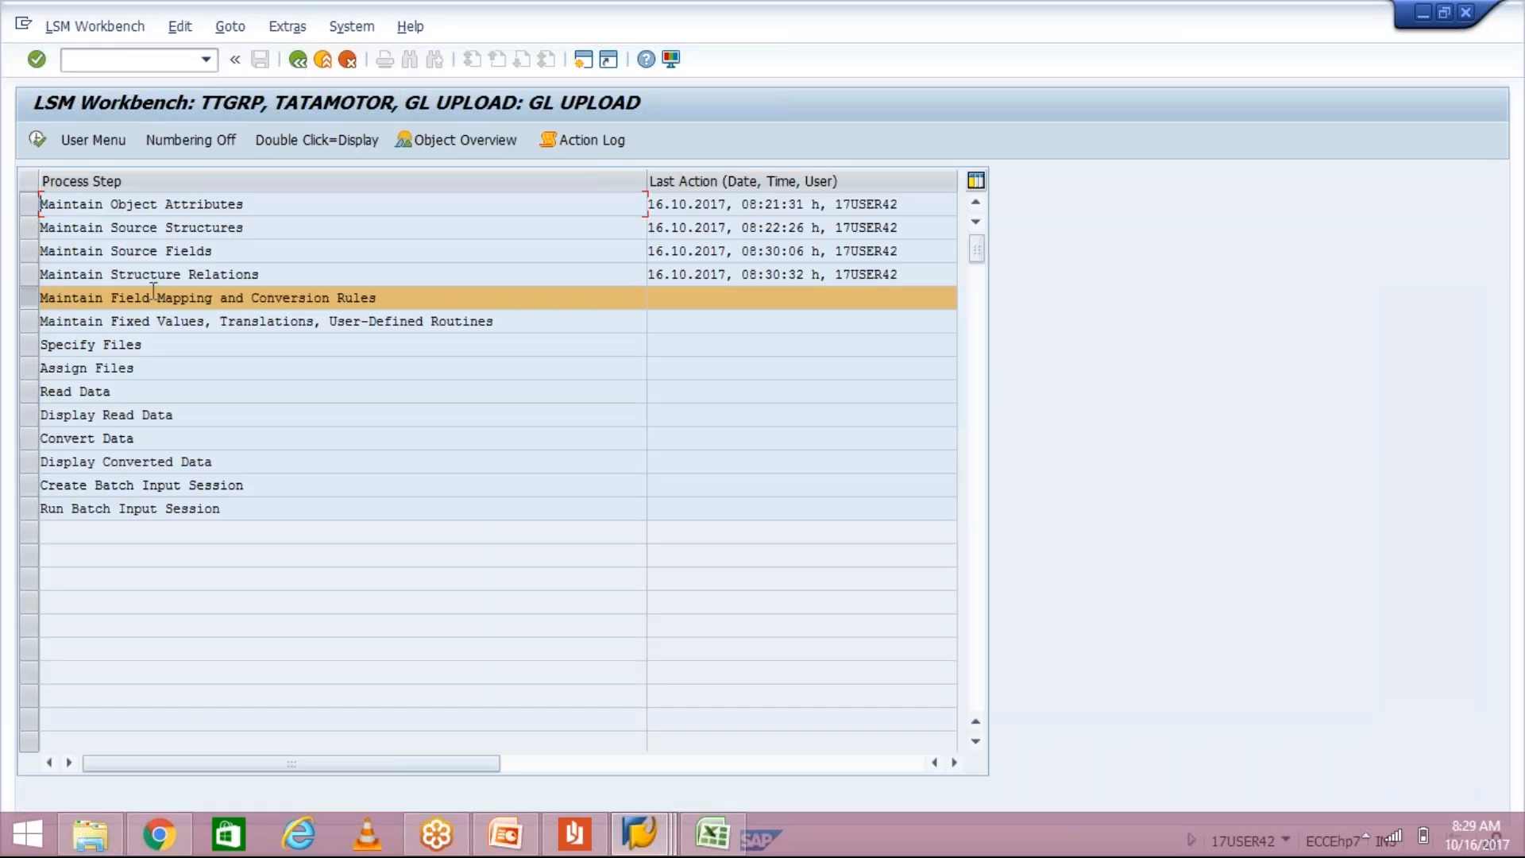
Step: Open Maintain Field Mapping and Conversion Rules for ZFS00 GL CREATION, checking Step 5 of the PDF guide
double_click(156, 298)
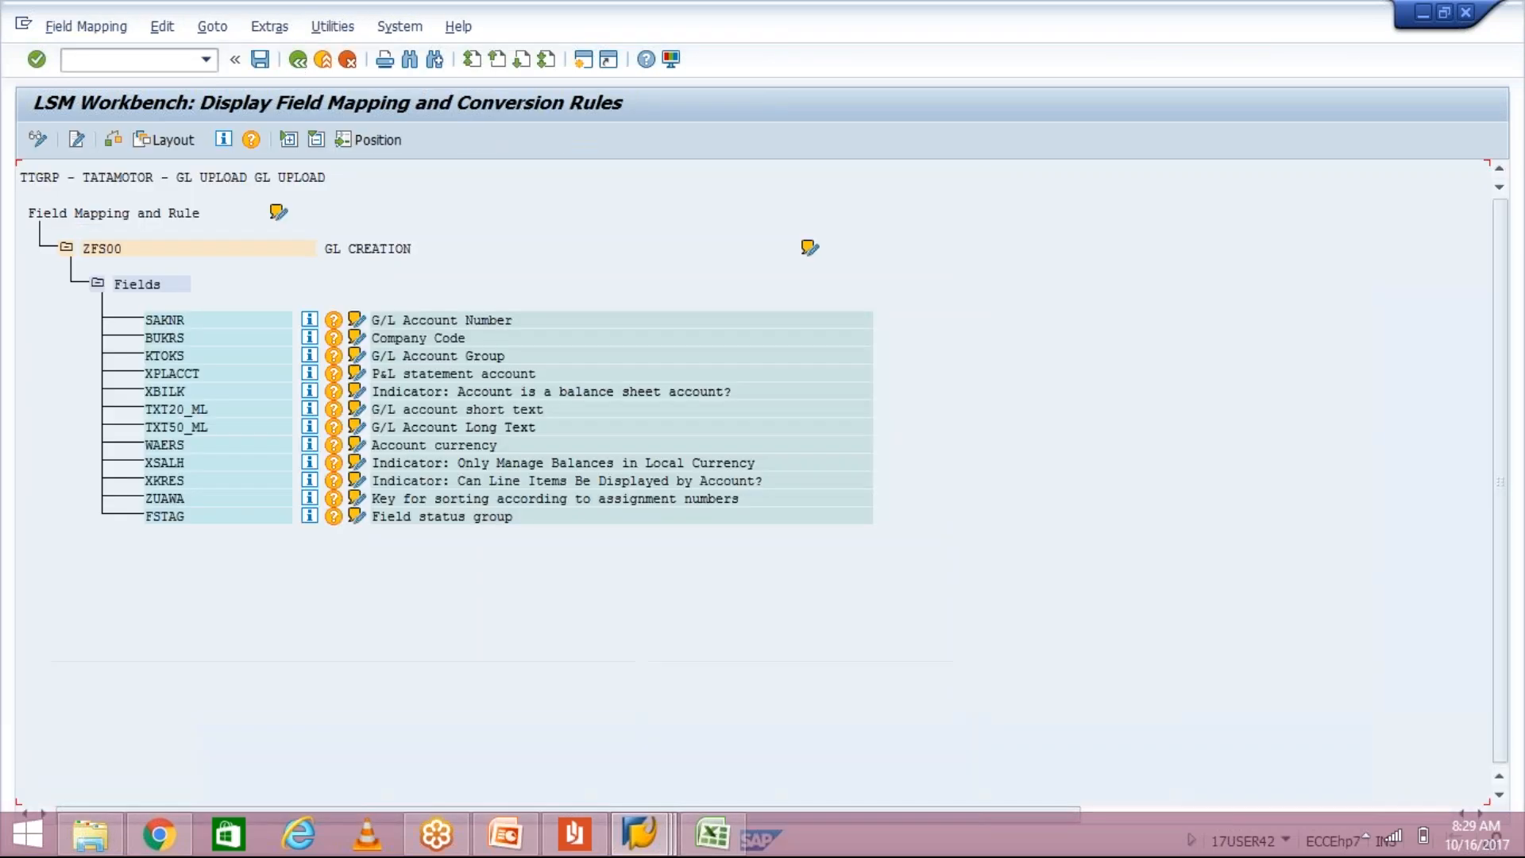
left_click(582, 834)
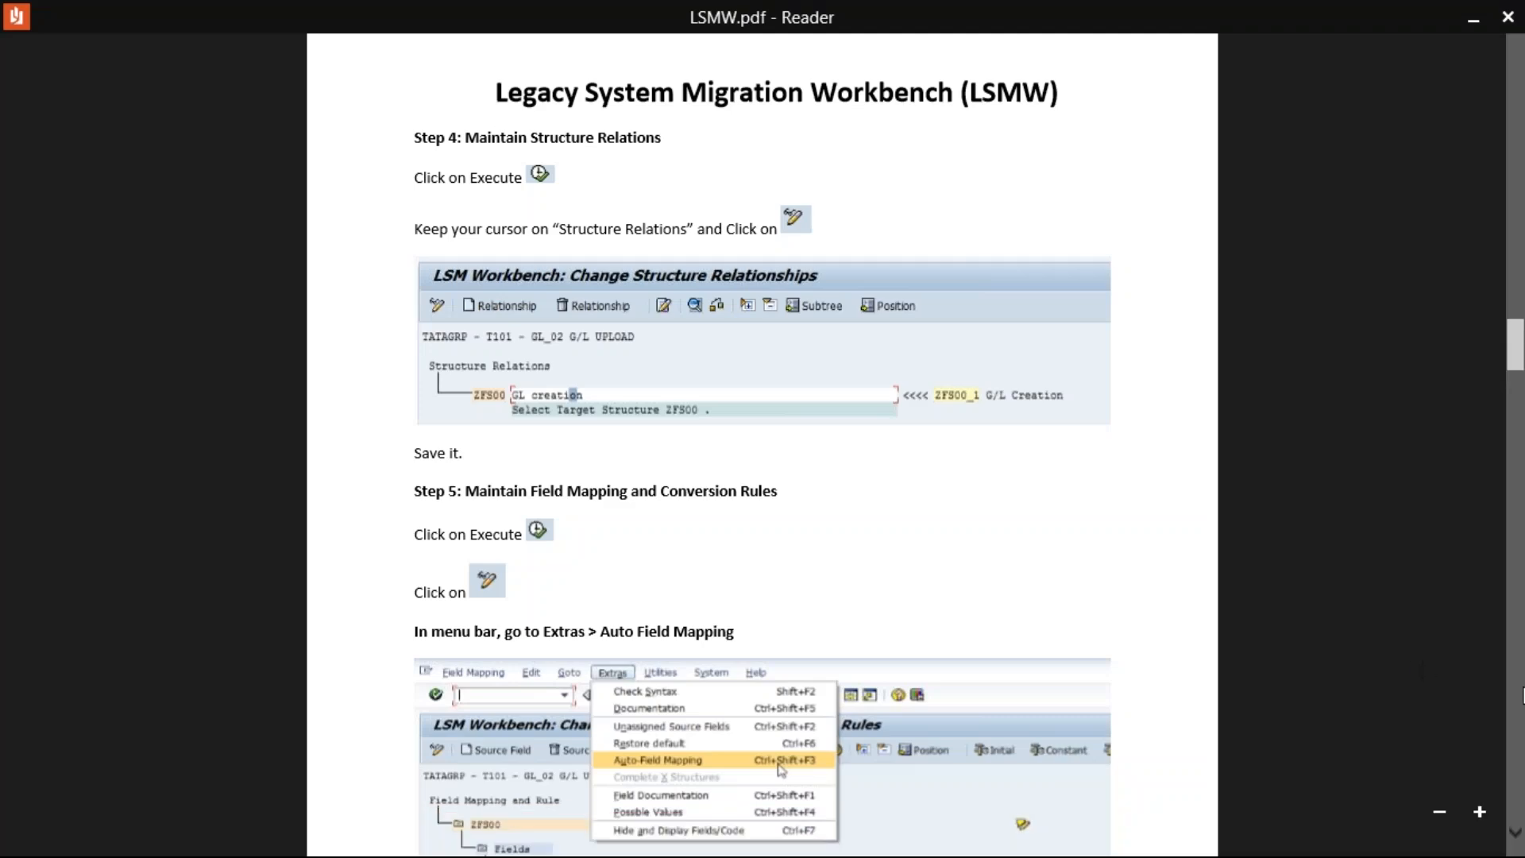
left_click(1516, 830)
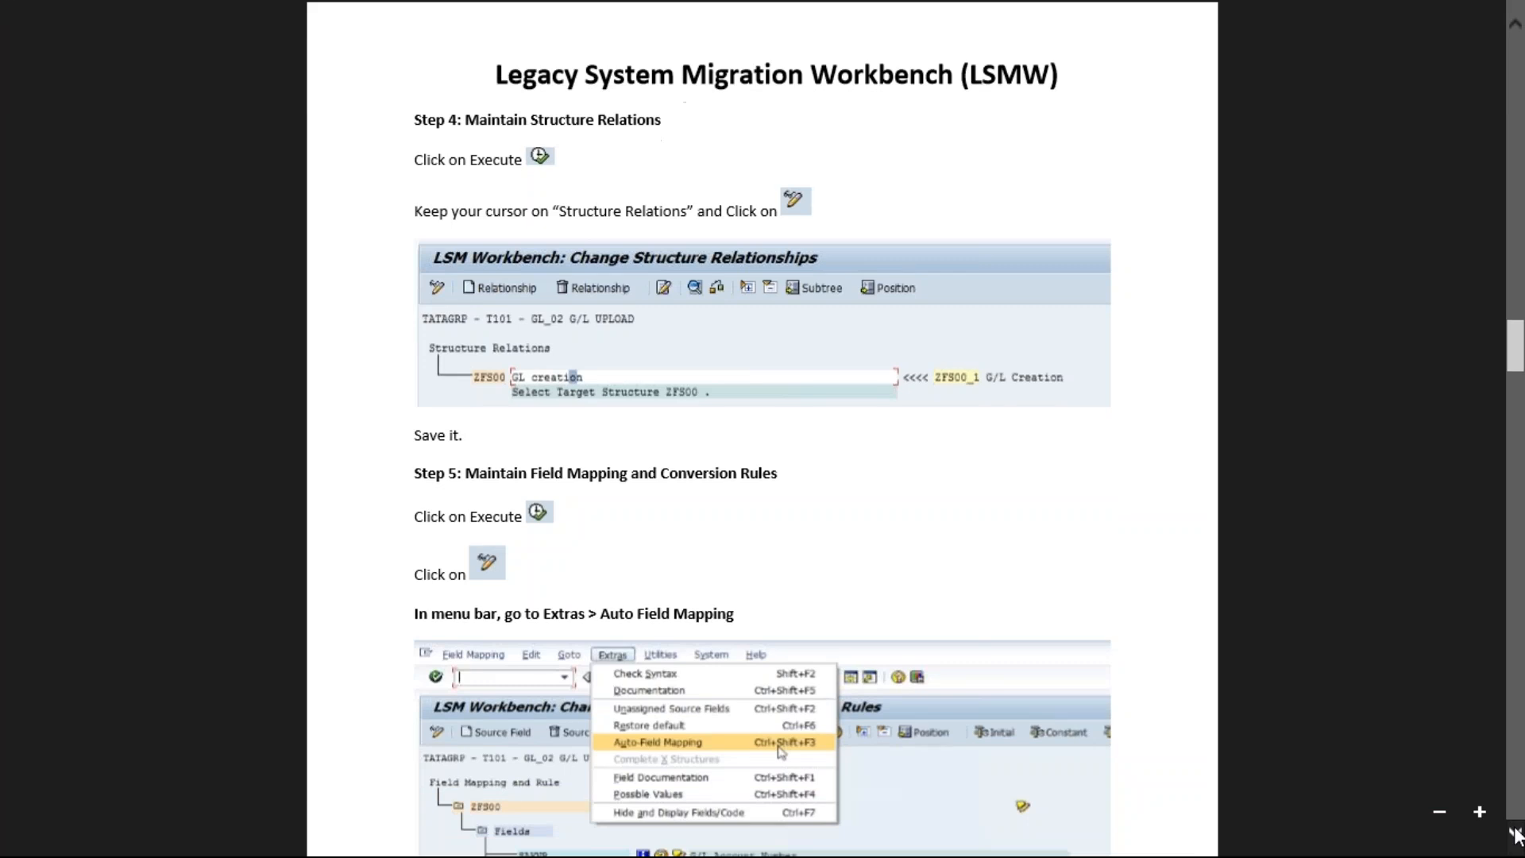
left_click(1517, 836)
left_click(1517, 836)
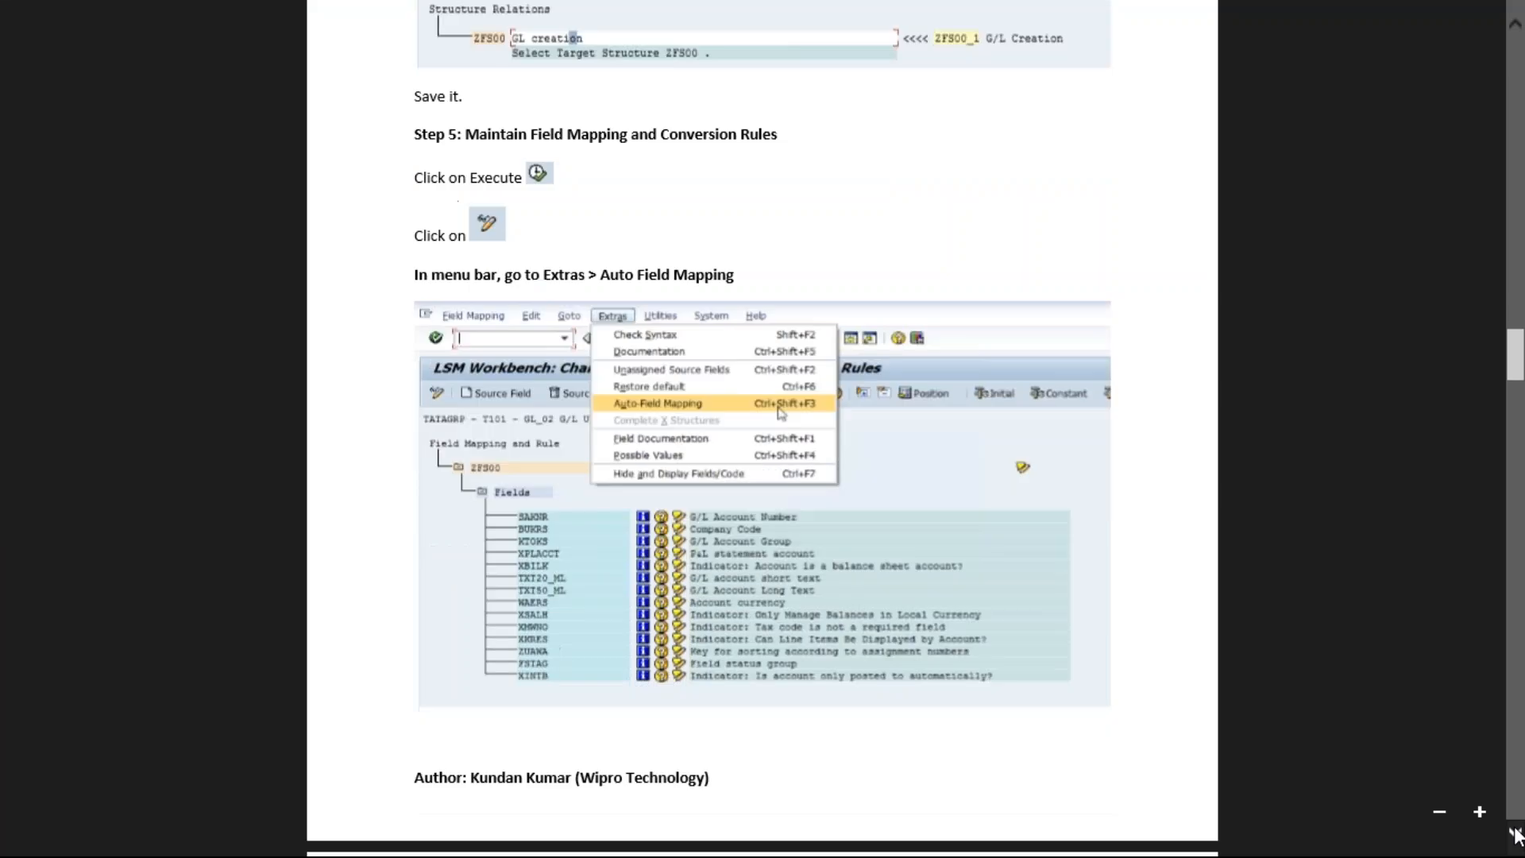
left_click(1517, 836)
left_click(1517, 835)
left_click(1518, 835)
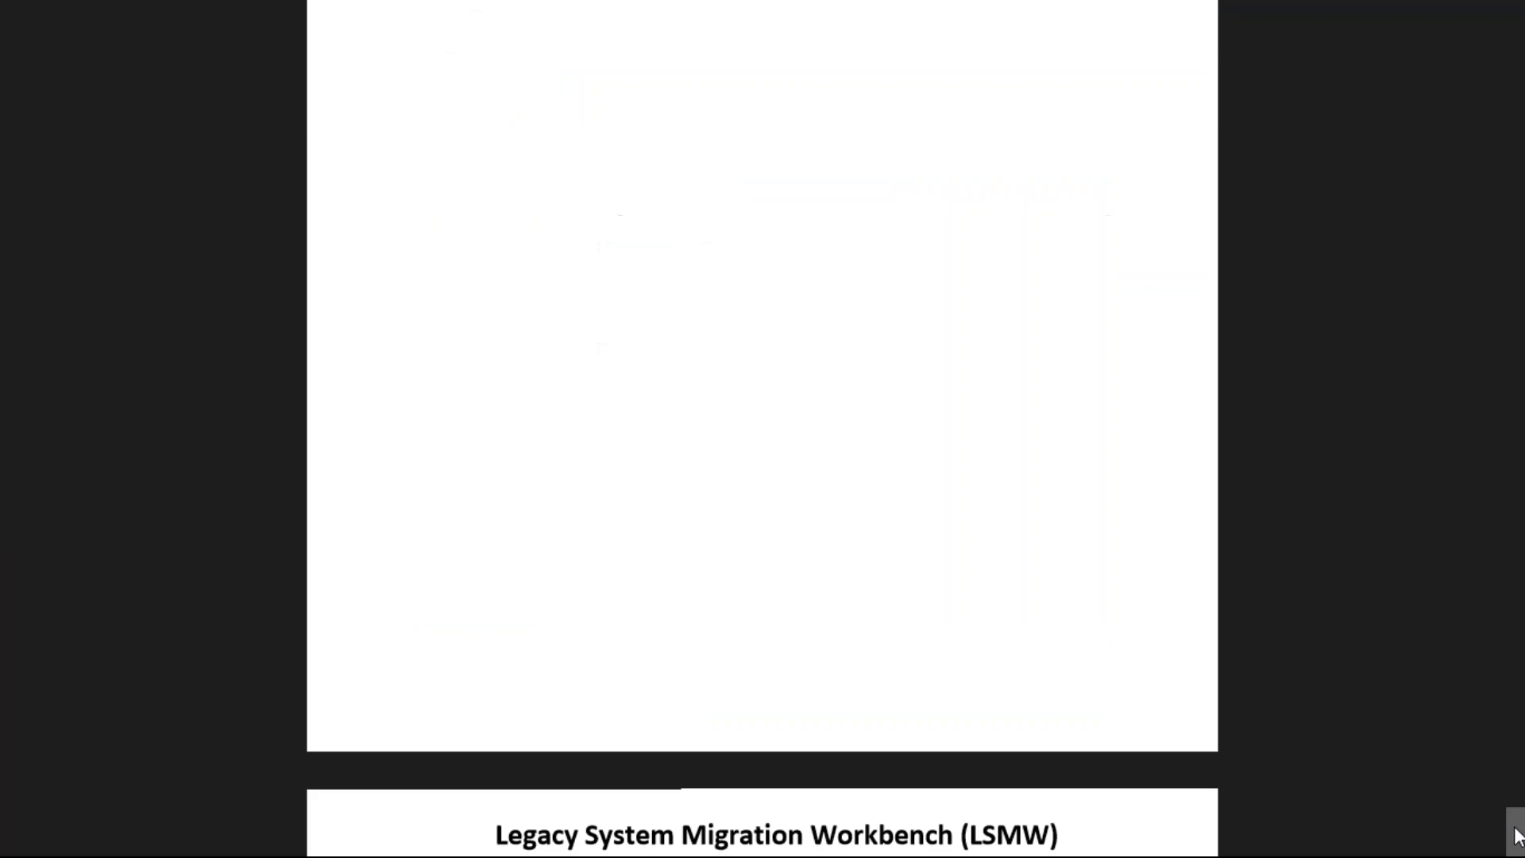
left_click(1517, 836)
left_click(1517, 836)
left_click(1517, 835)
left_click(1517, 836)
left_click(1517, 835)
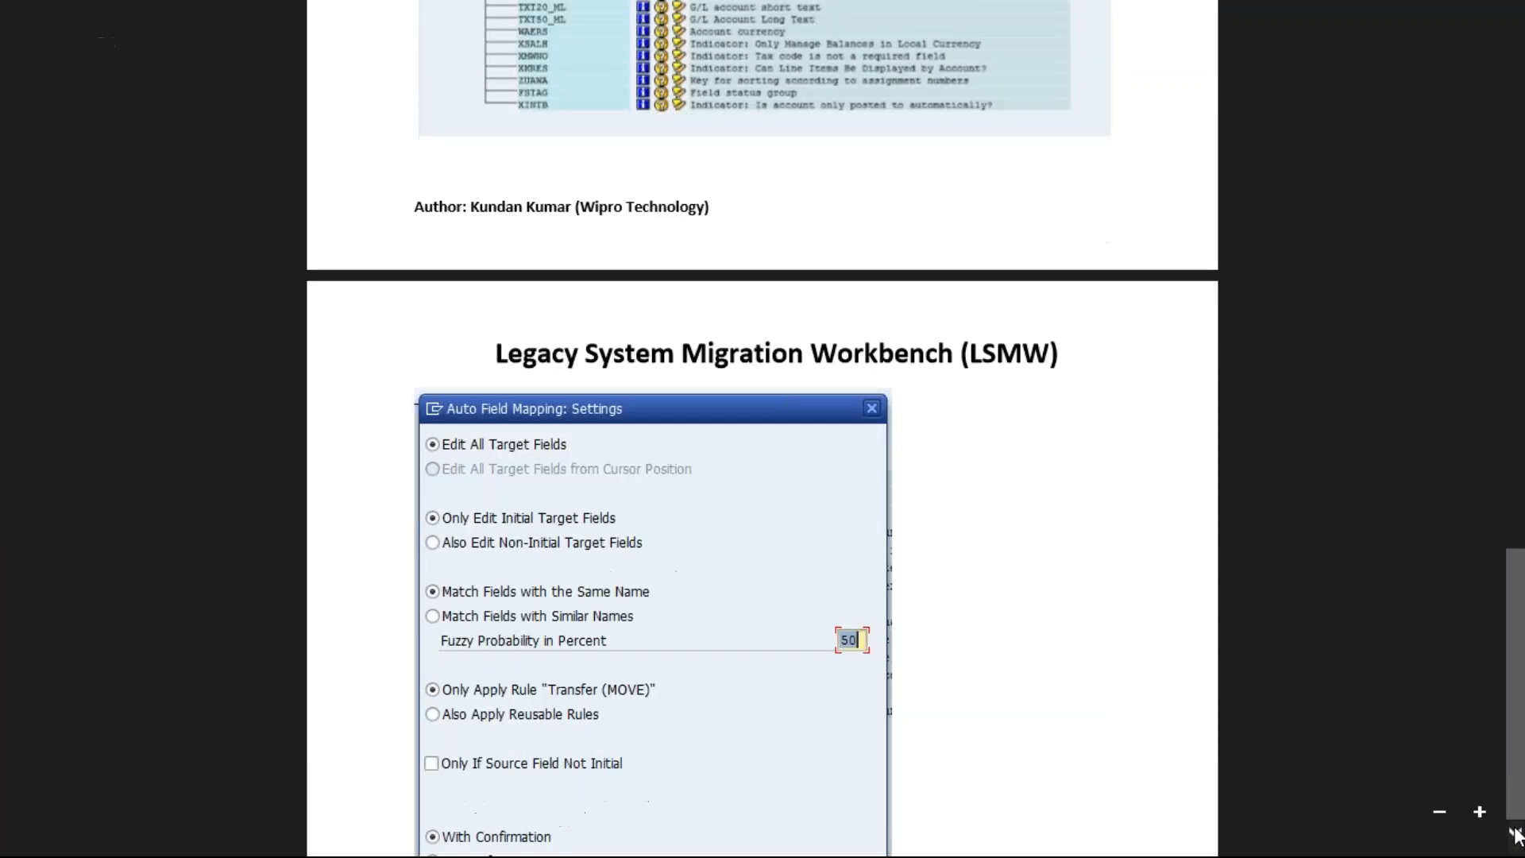
left_click(1517, 836)
left_click(1518, 836)
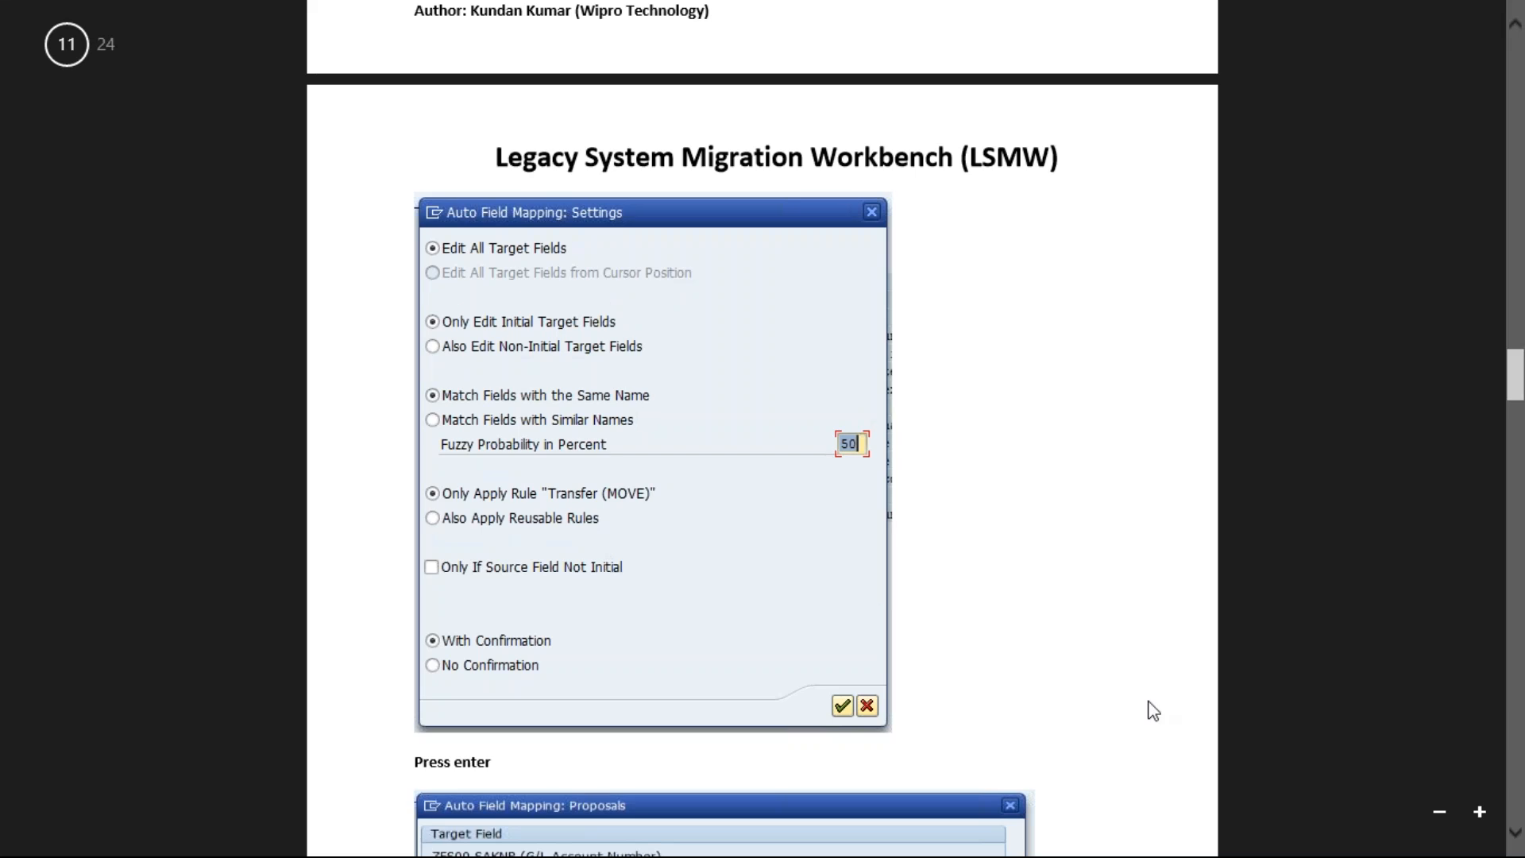
left_click(1517, 836)
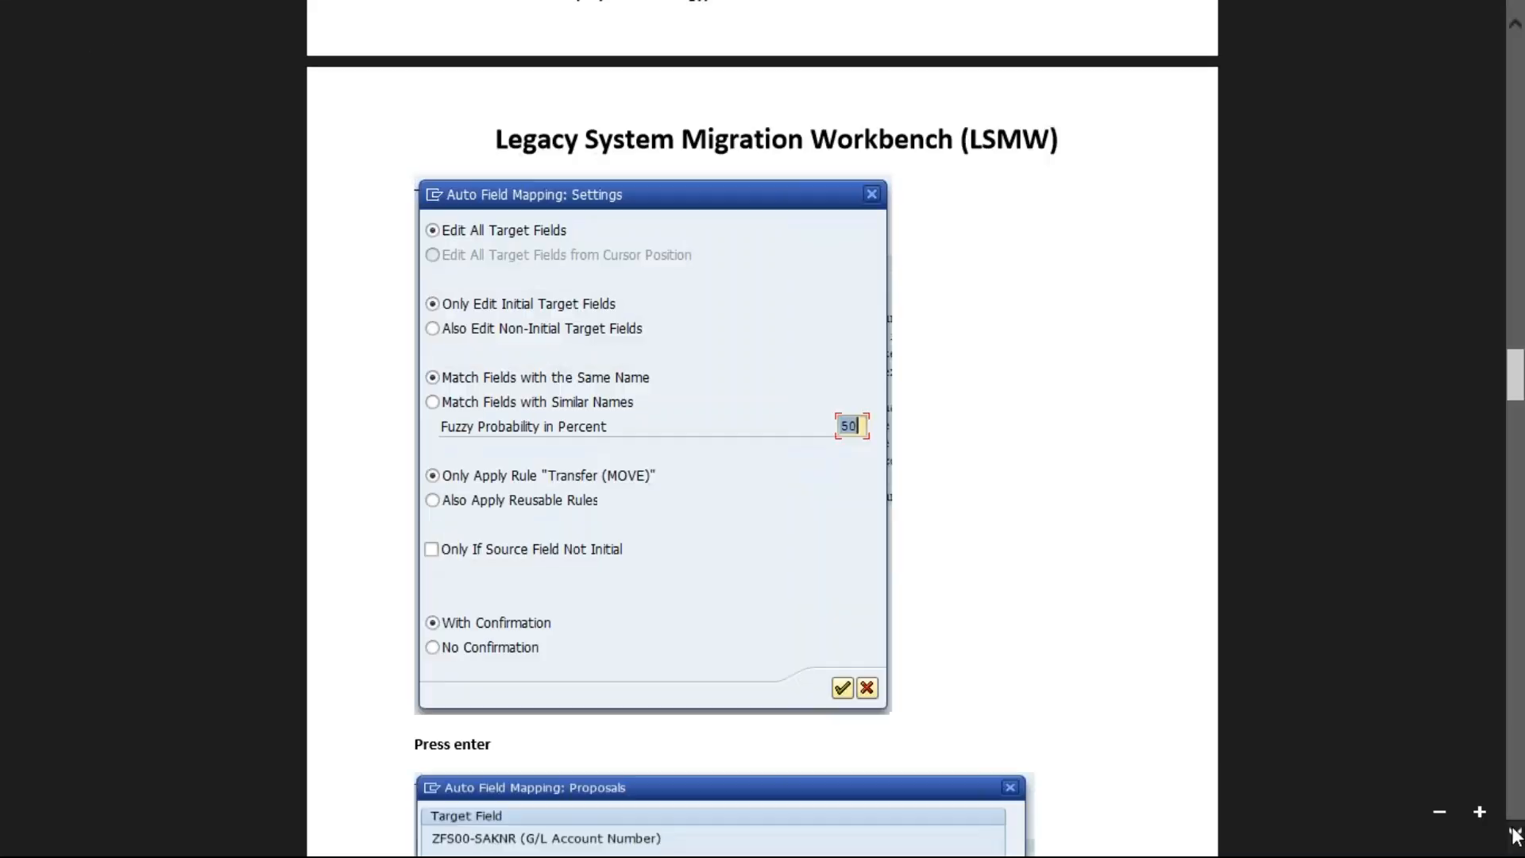
left_click(1517, 835)
left_click(1518, 836)
left_click(1517, 835)
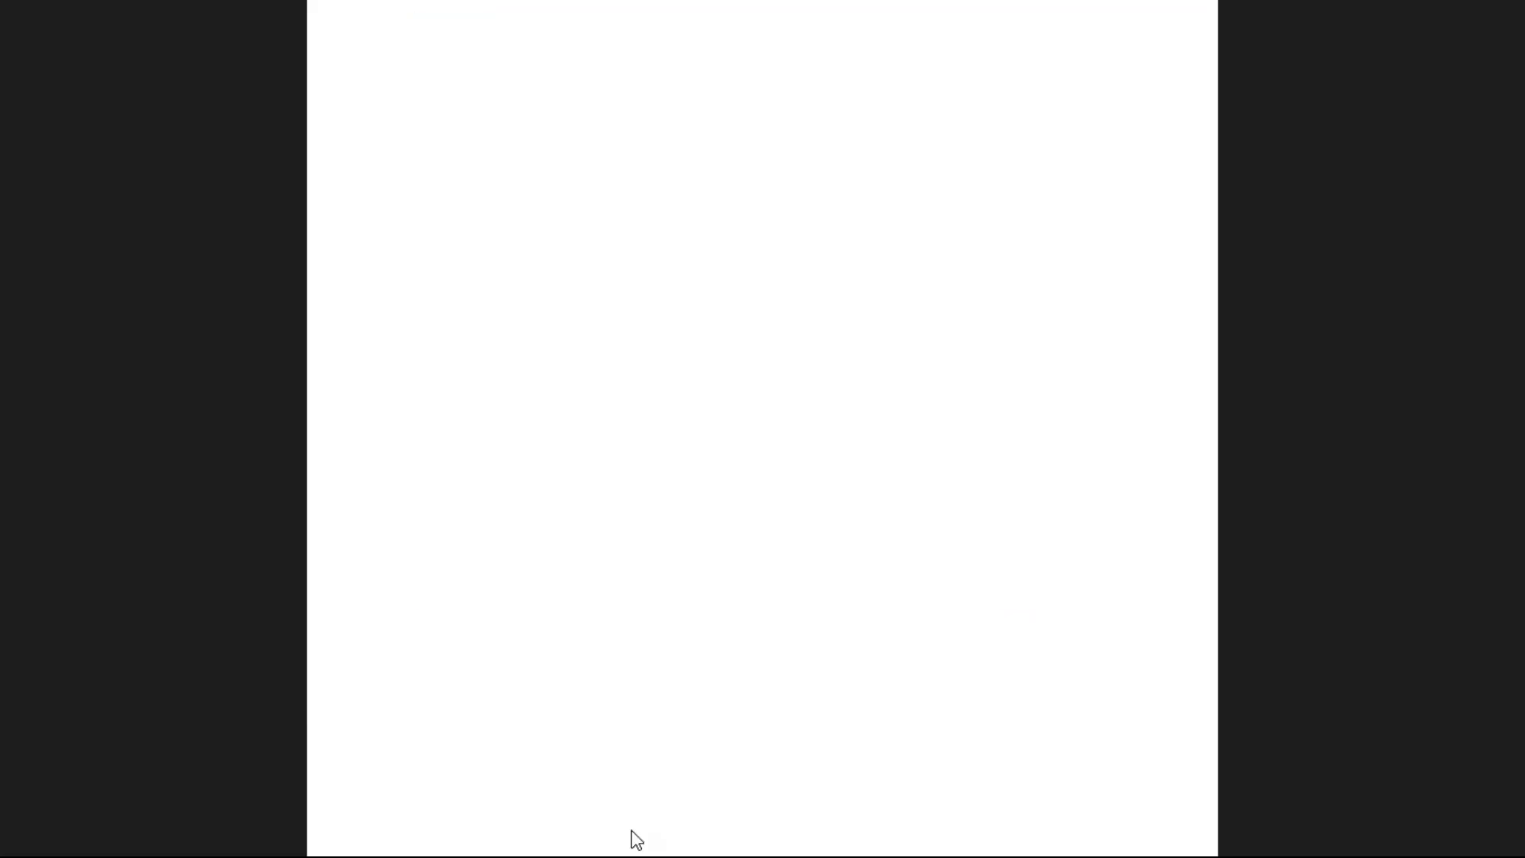
mouse_move(640, 834)
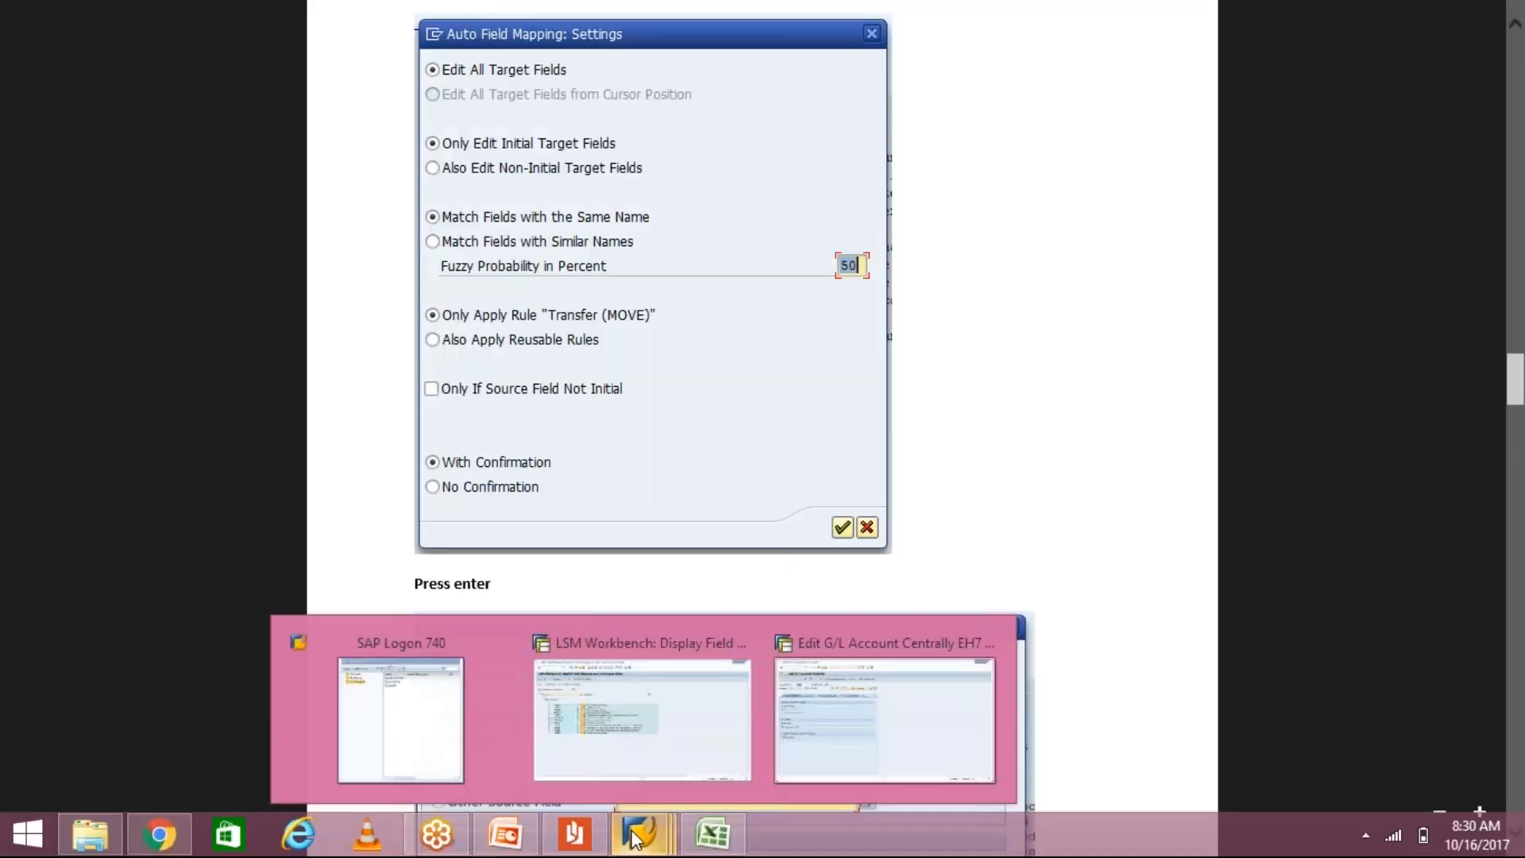
left_click(624, 735)
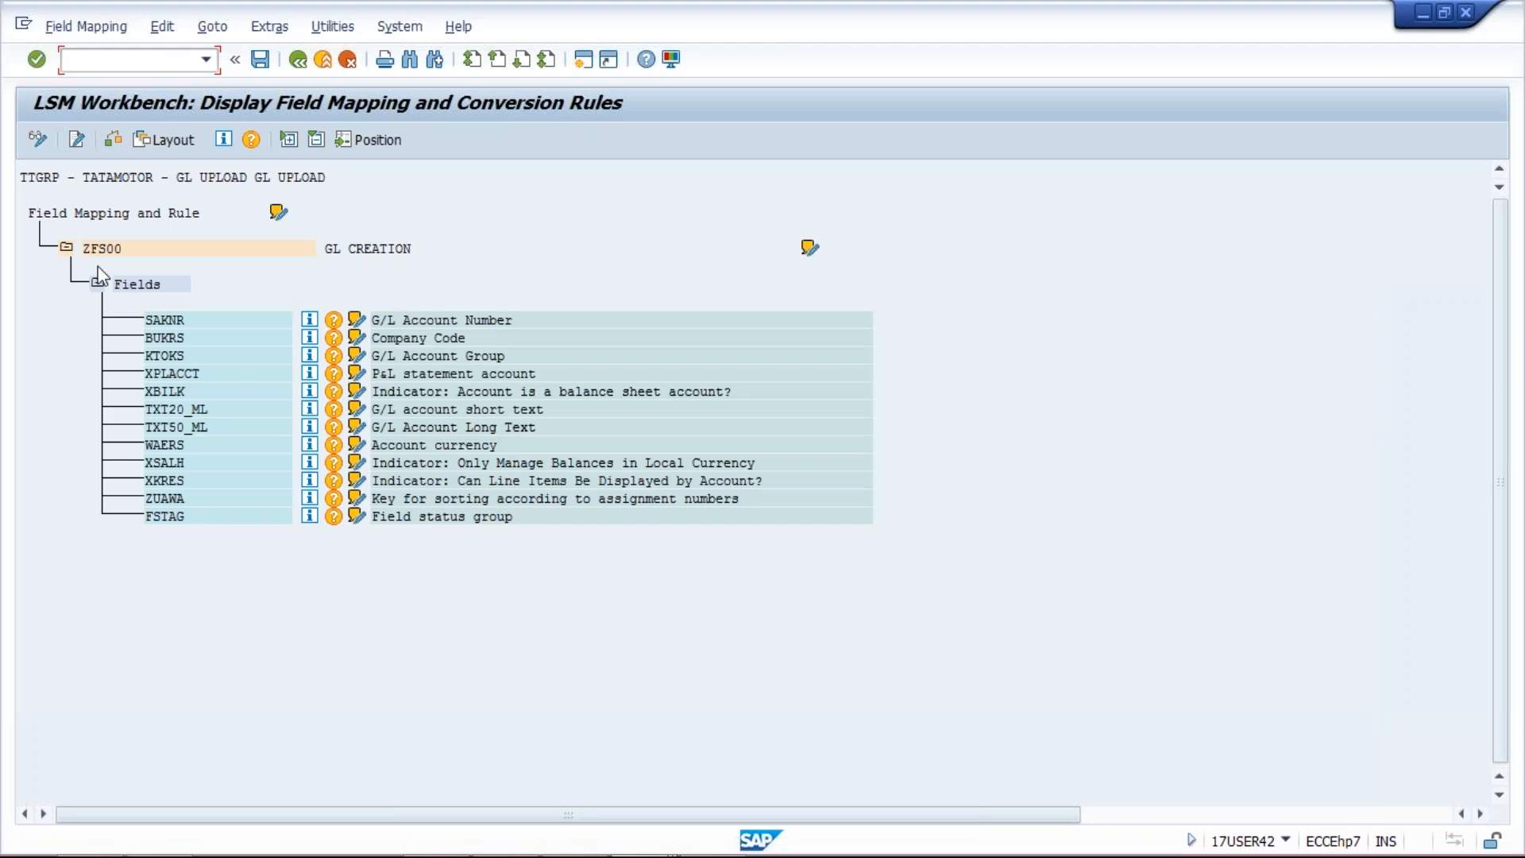
Step: Switch the field mapping to change mode and run Extras > Auto-Field Mapping with the default settings
left_click(31, 138)
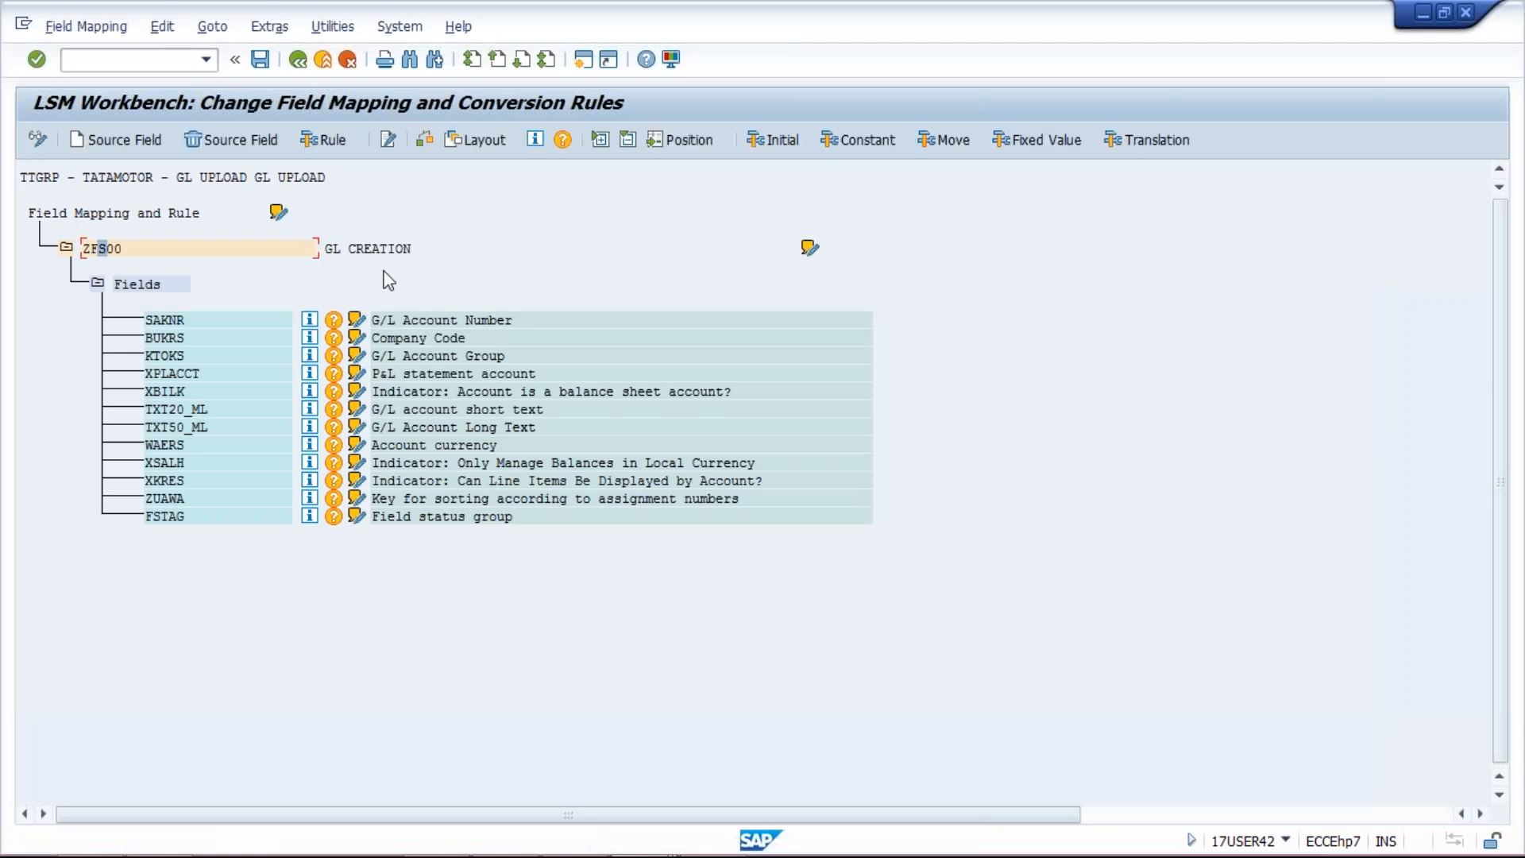
left_click(270, 27)
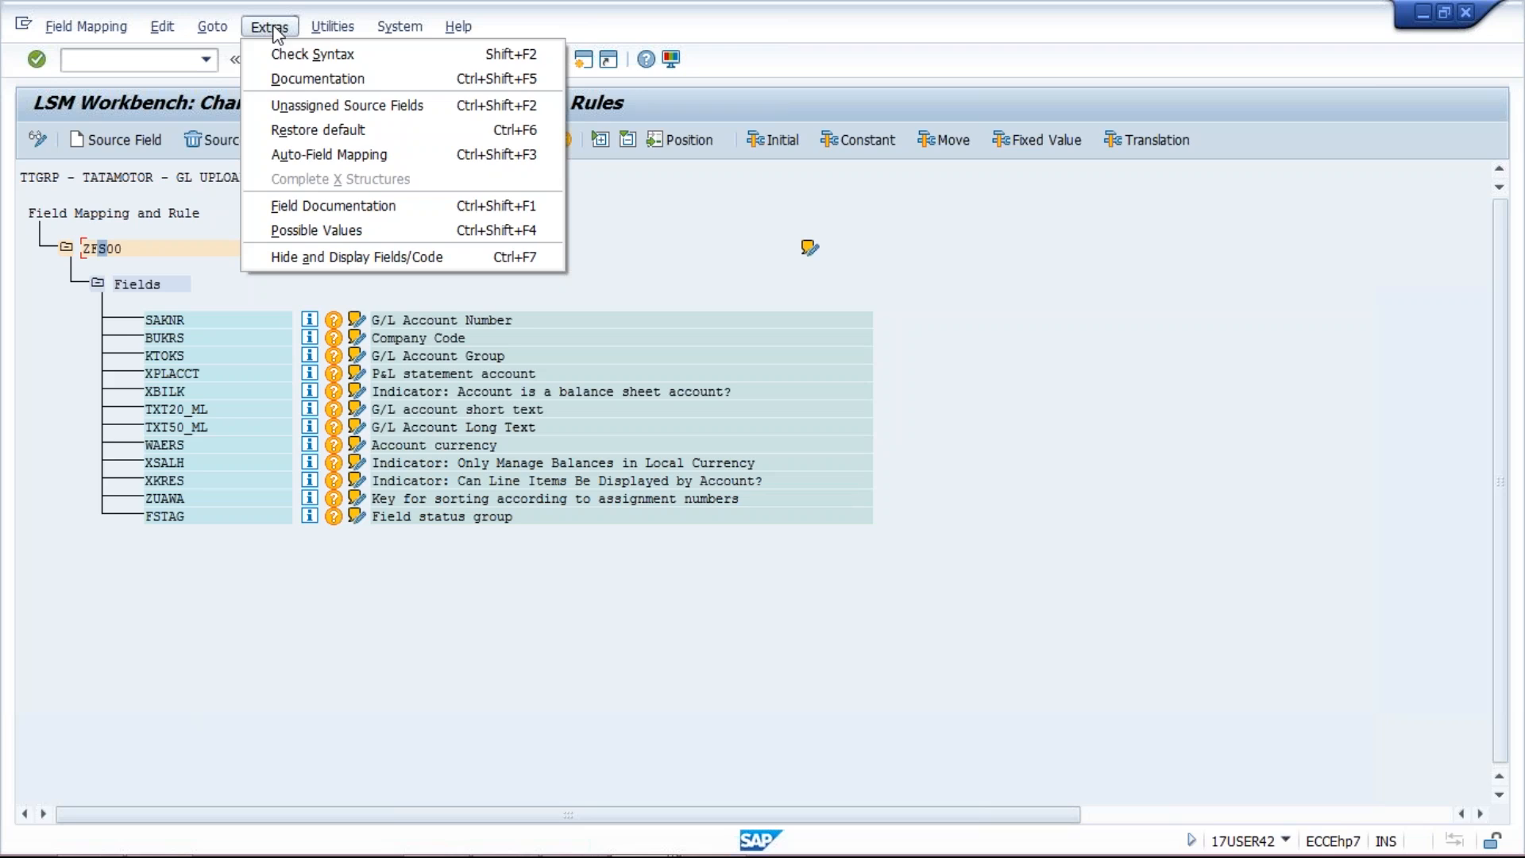
left_click(335, 156)
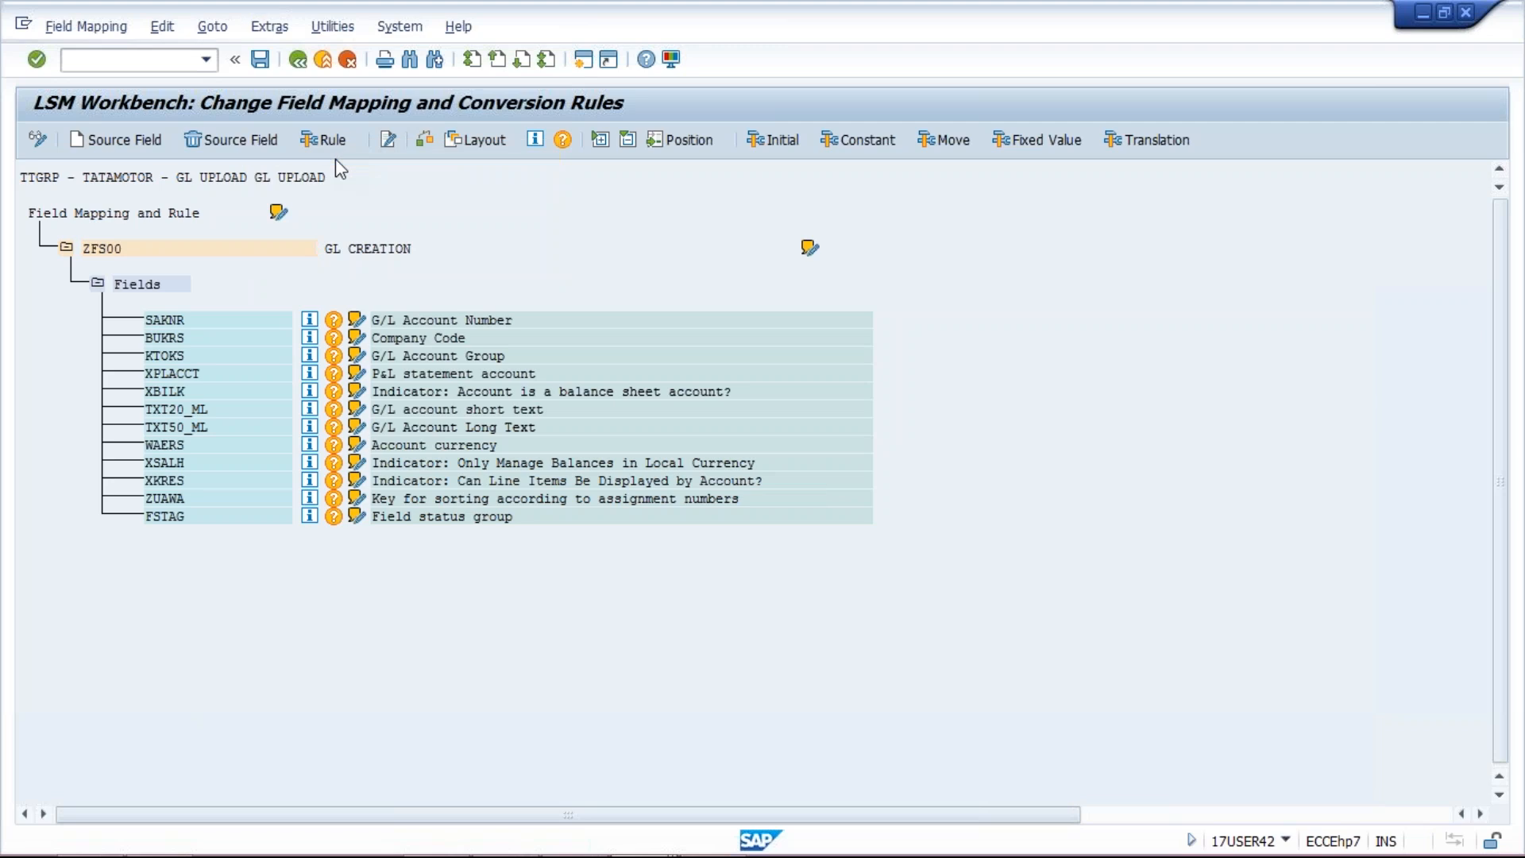
left_click_drag(237, 265, 519, 279)
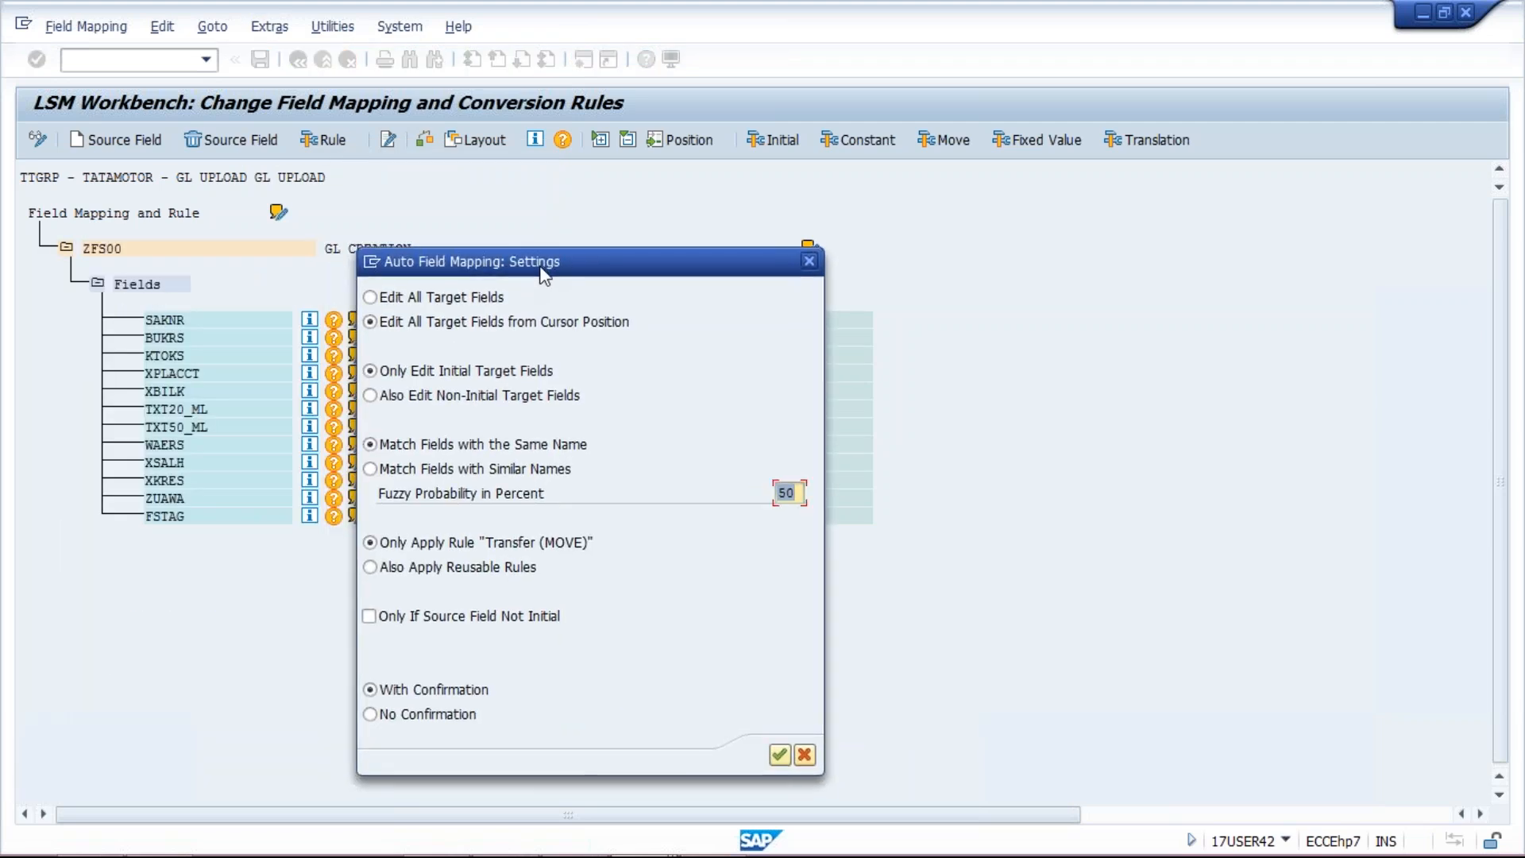
key("alt+Tab")
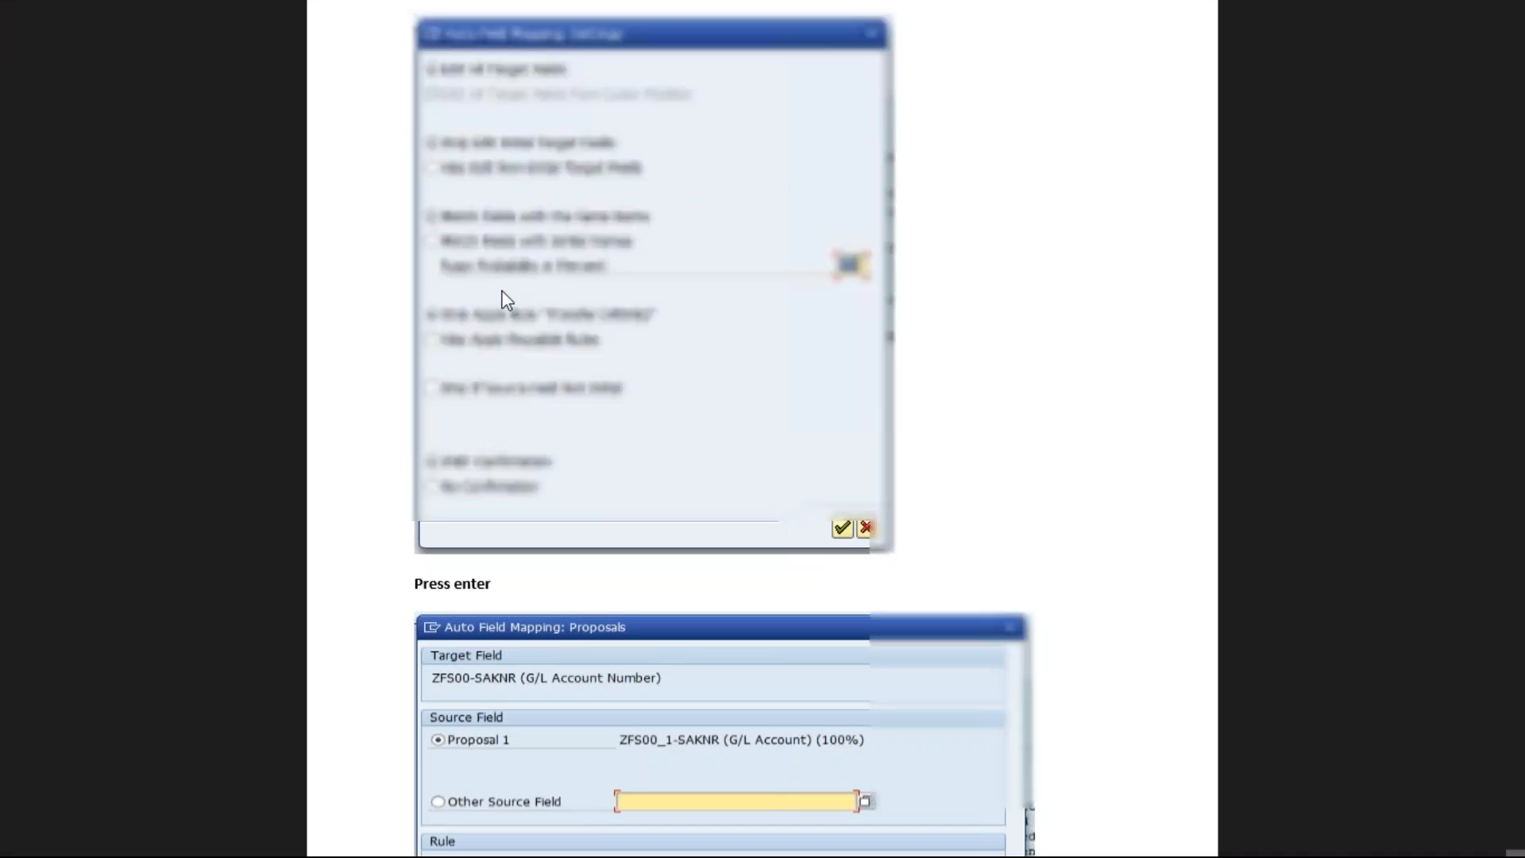
key("alt+Tab")
left_click(780, 754)
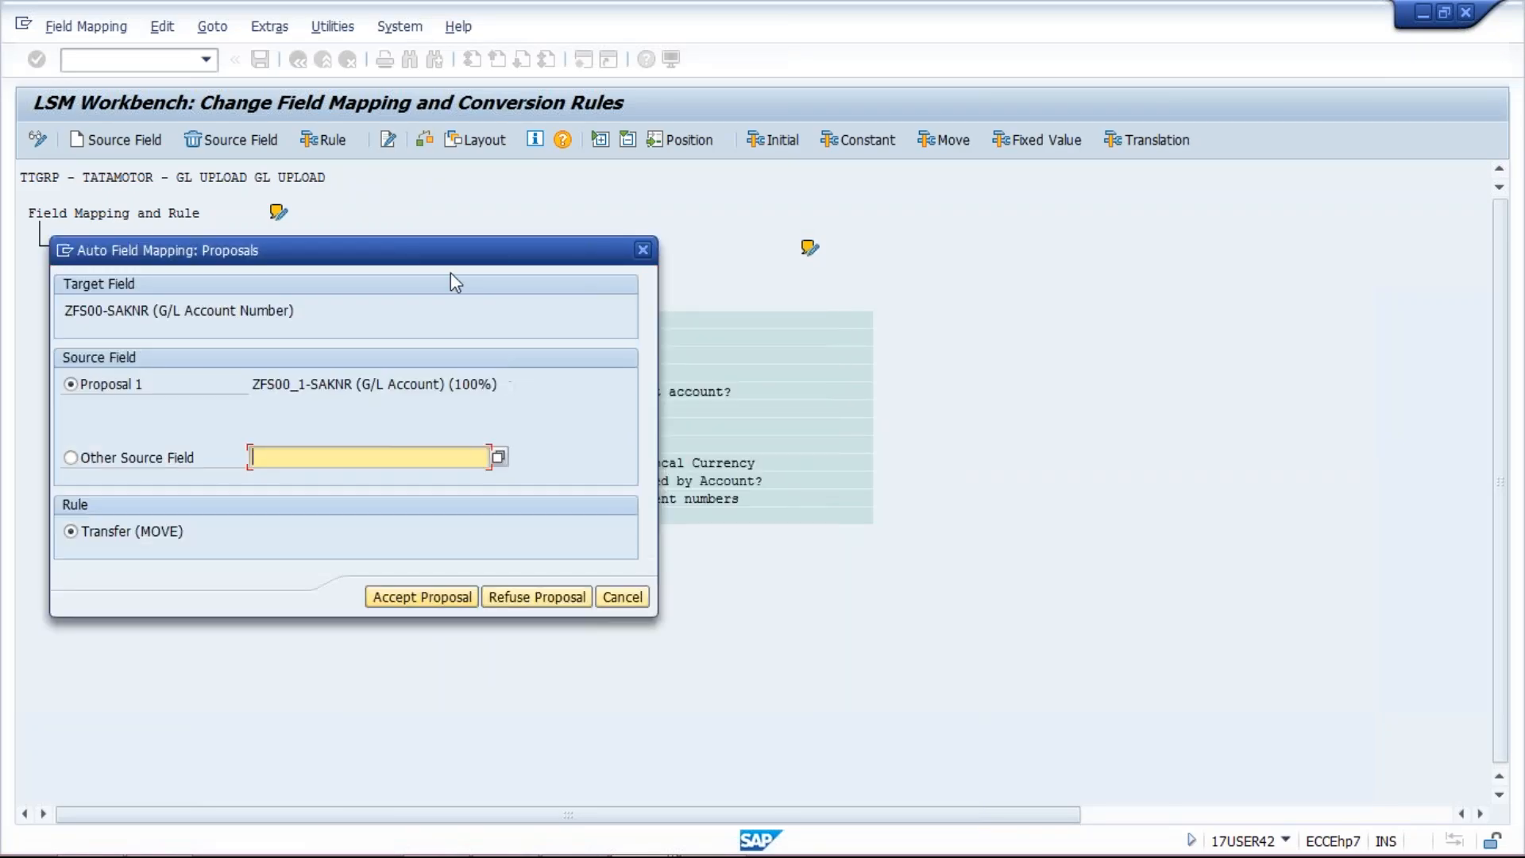
Step: Accept the auto-mapping proposals for SAKNR, company code, account group and P&L statement account
left_click_drag(427, 247, 1100, 132)
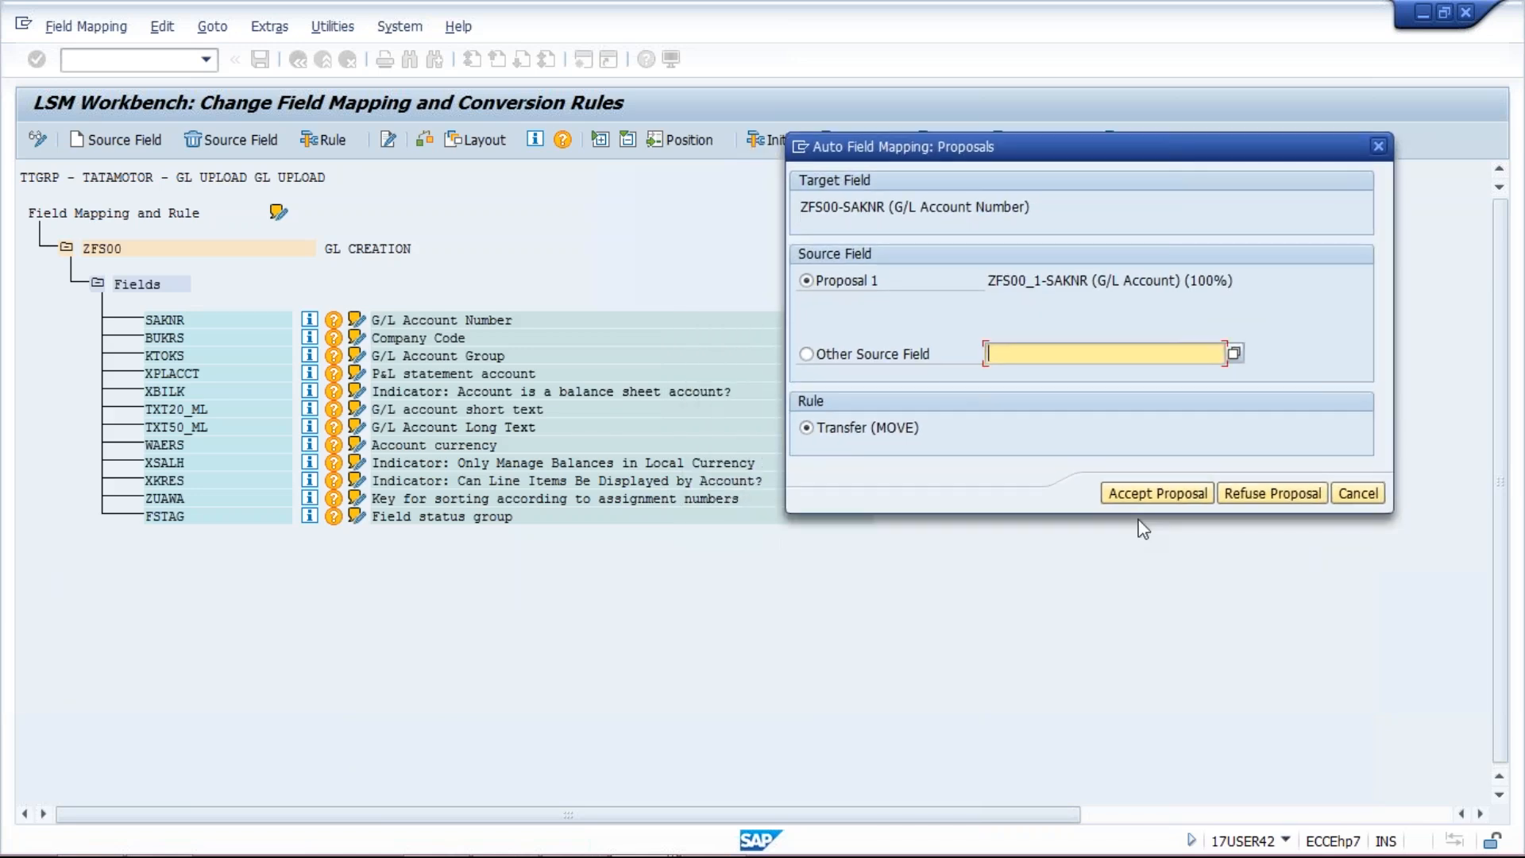
left_click(1157, 494)
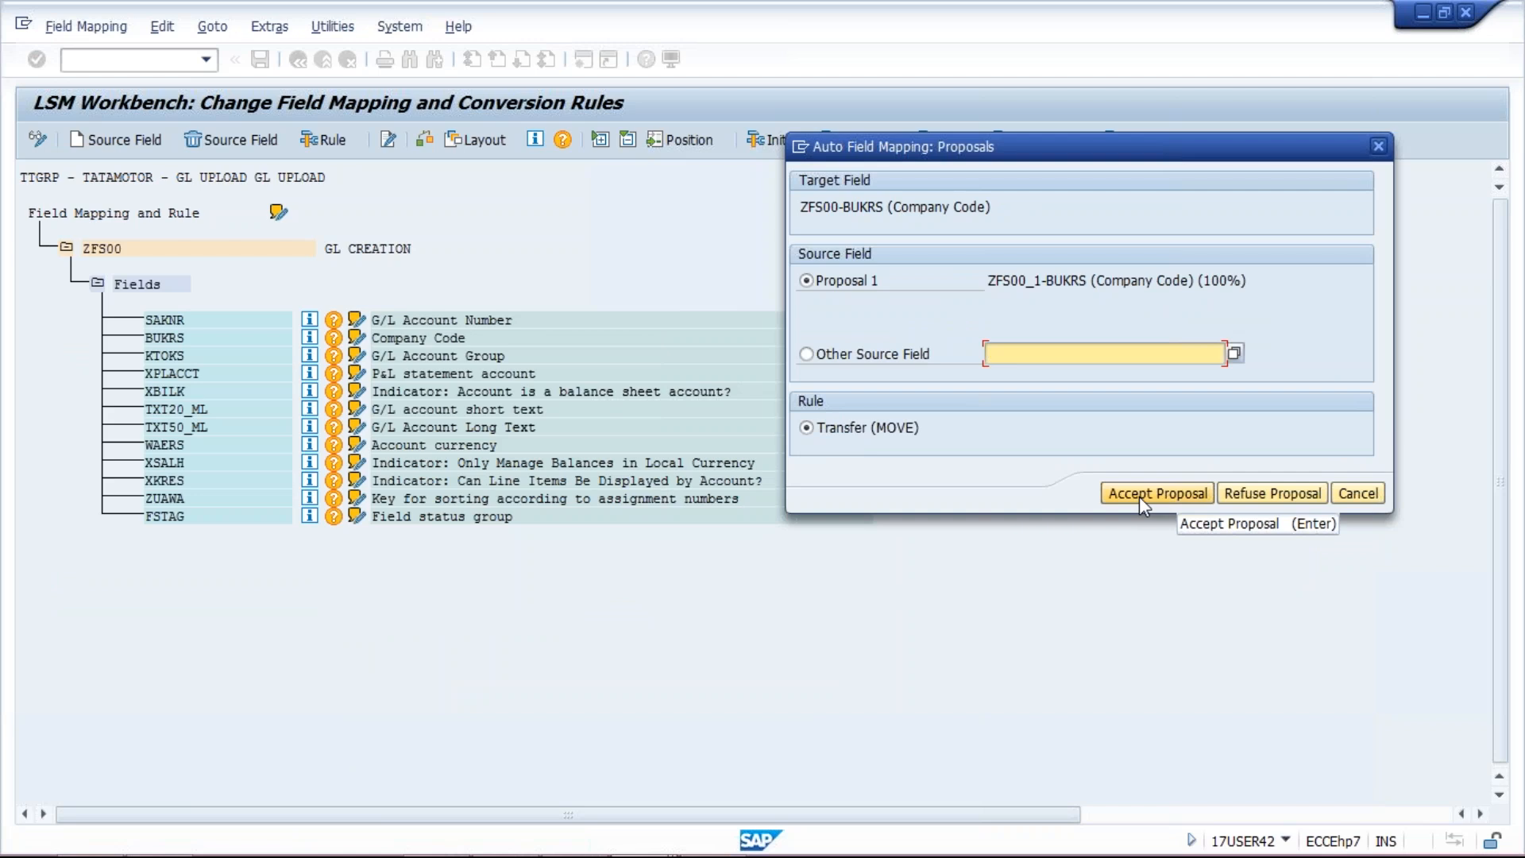
key("alt+Tab")
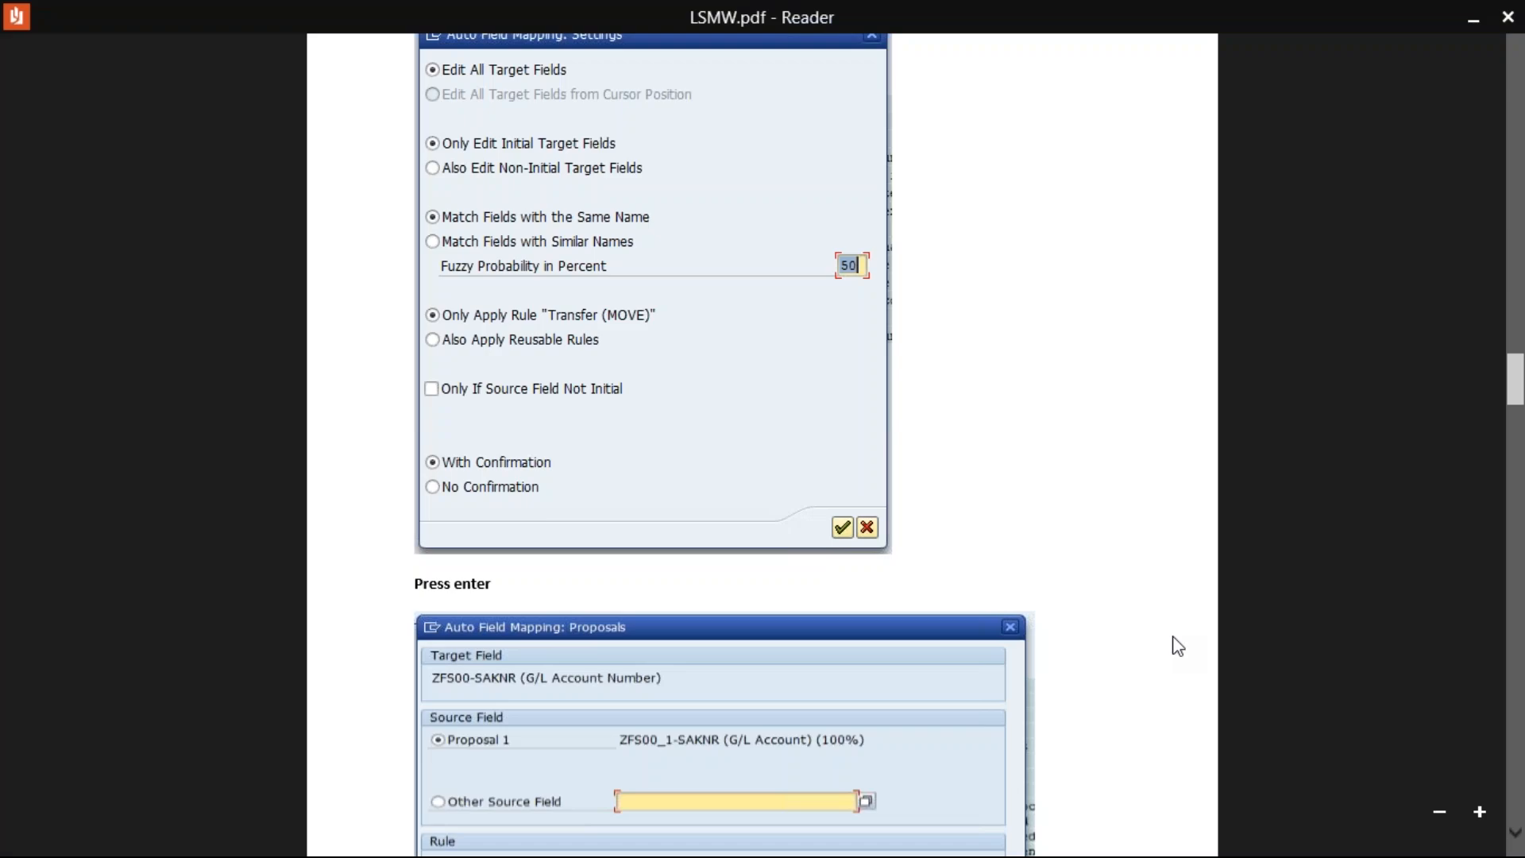
left_click(1515, 832)
left_click(1515, 831)
left_click(1515, 832)
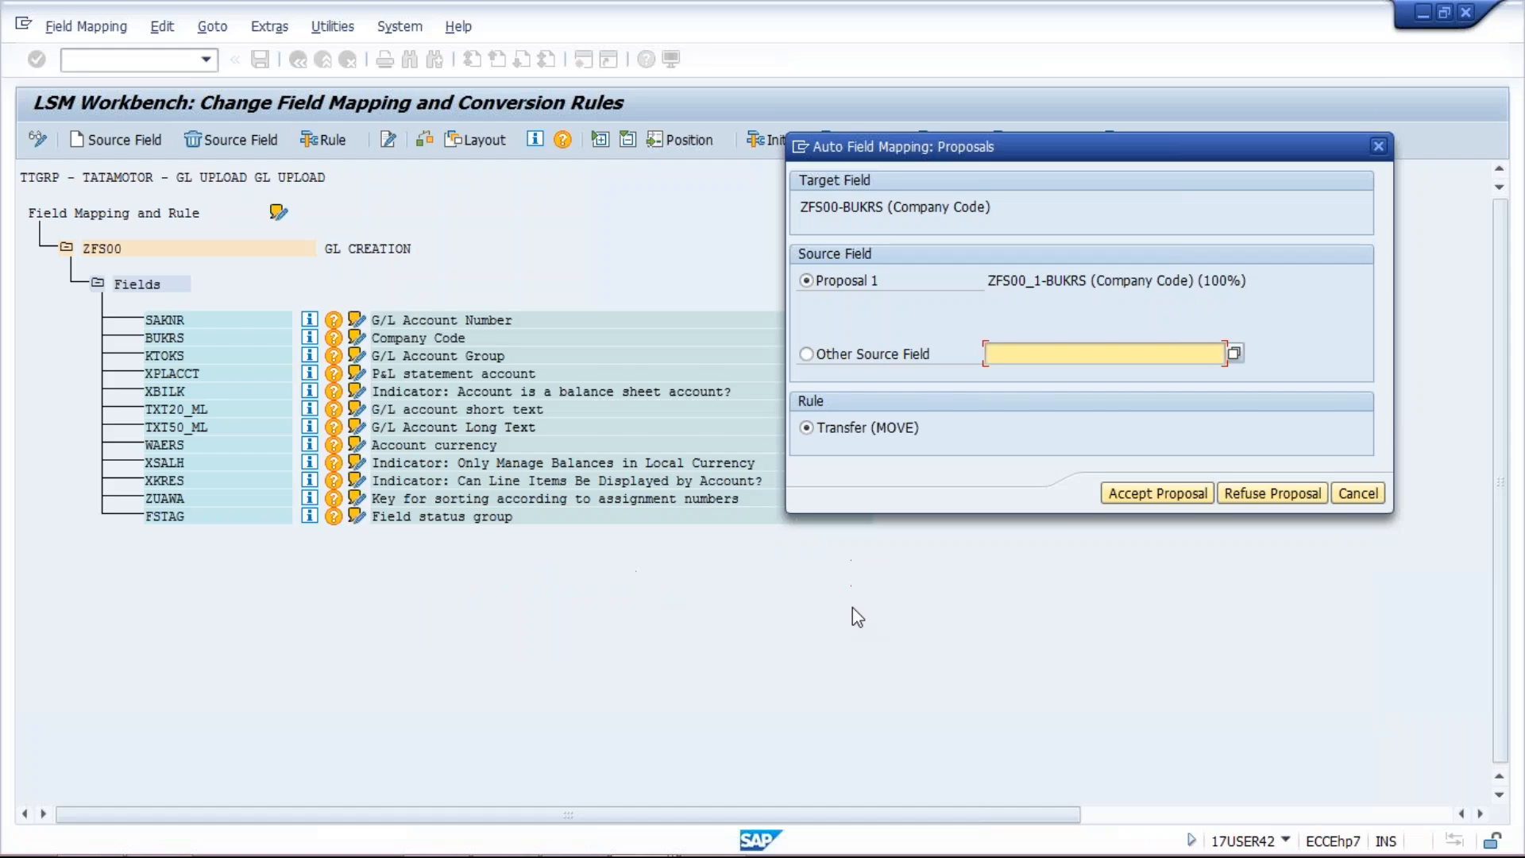
left_click(1138, 494)
left_click(1142, 489)
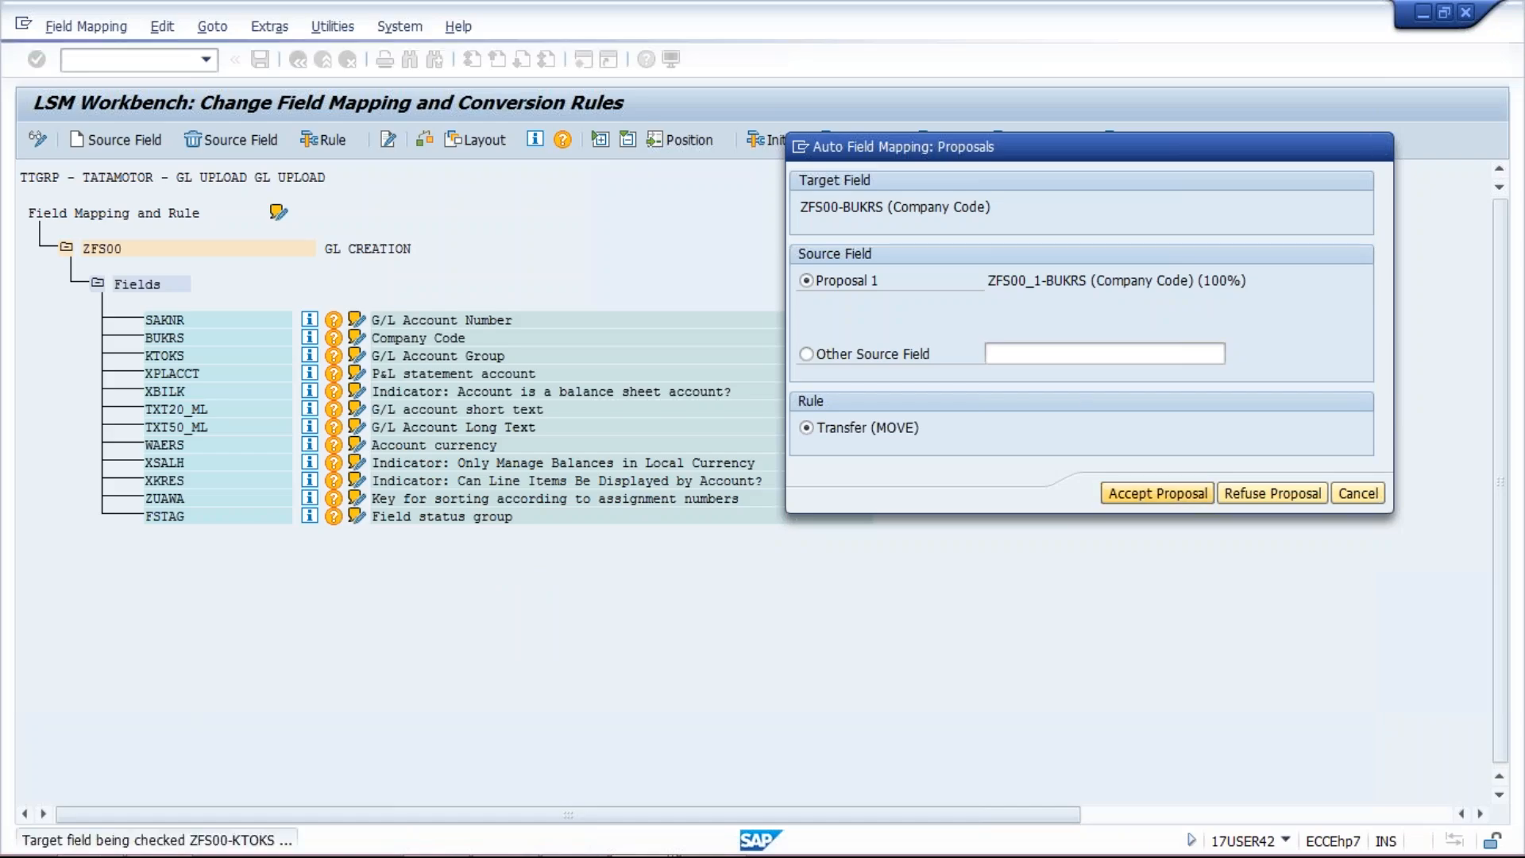
left_click(1143, 490)
left_click(1142, 489)
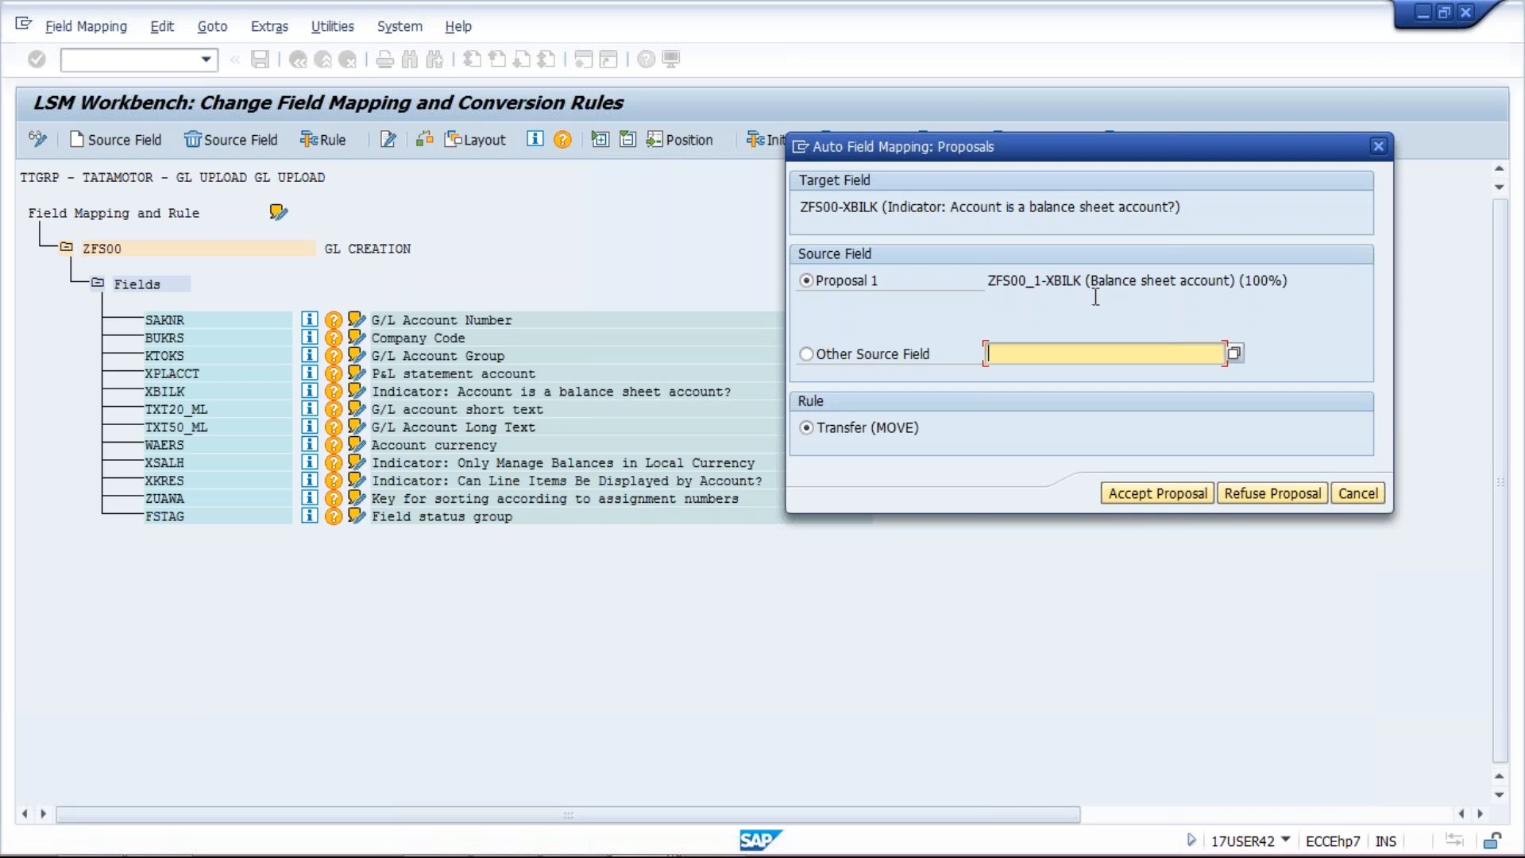
Step: Accept the remaining proposals, from balance sheet indicator and texts through currency, line items and FSTAG
left_click_drag(1093, 285, 1247, 290)
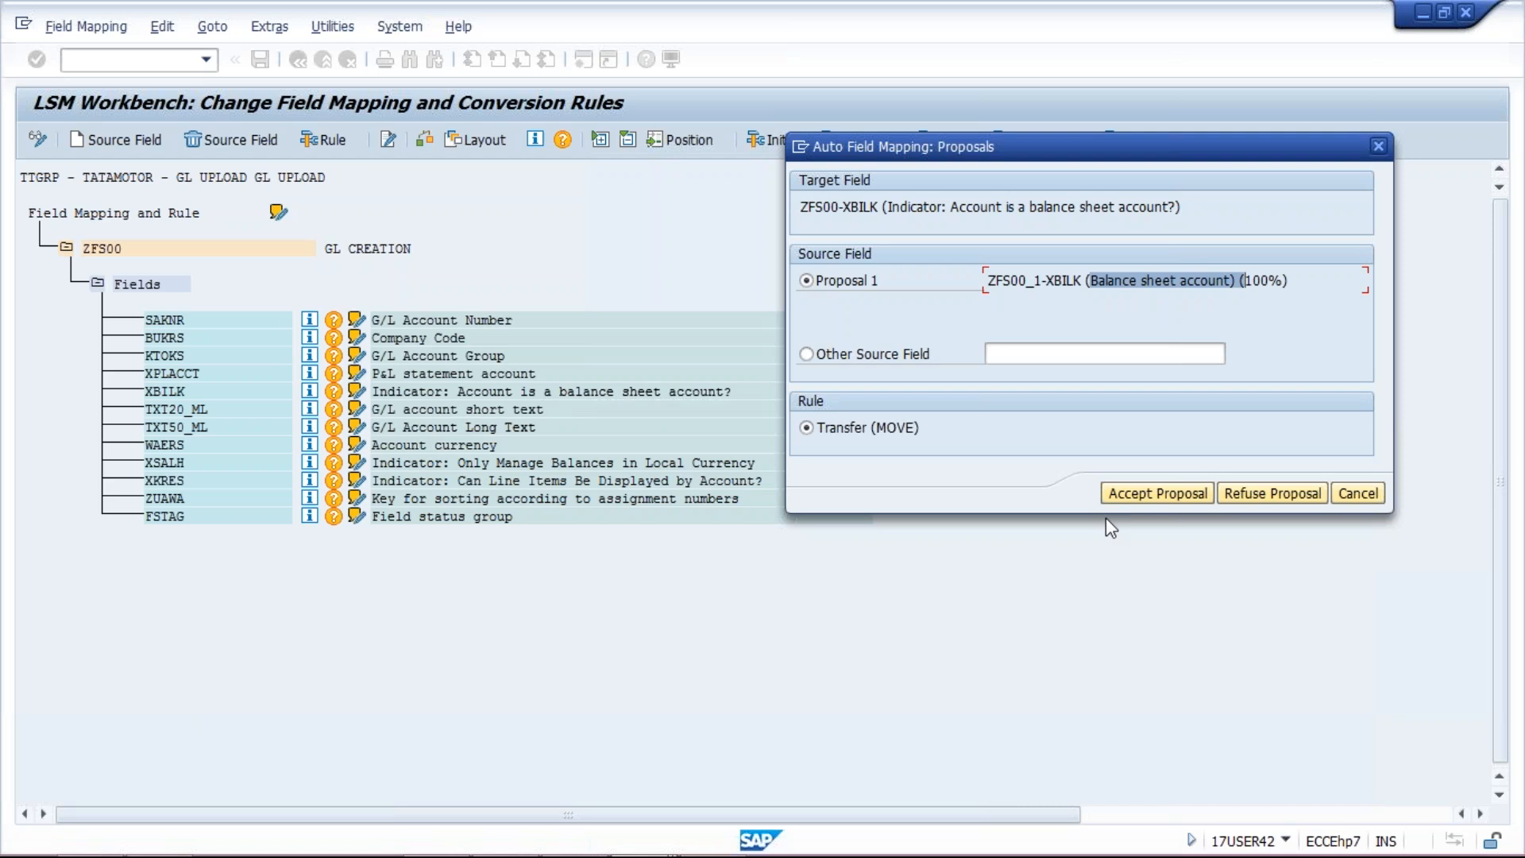
left_click(1166, 494)
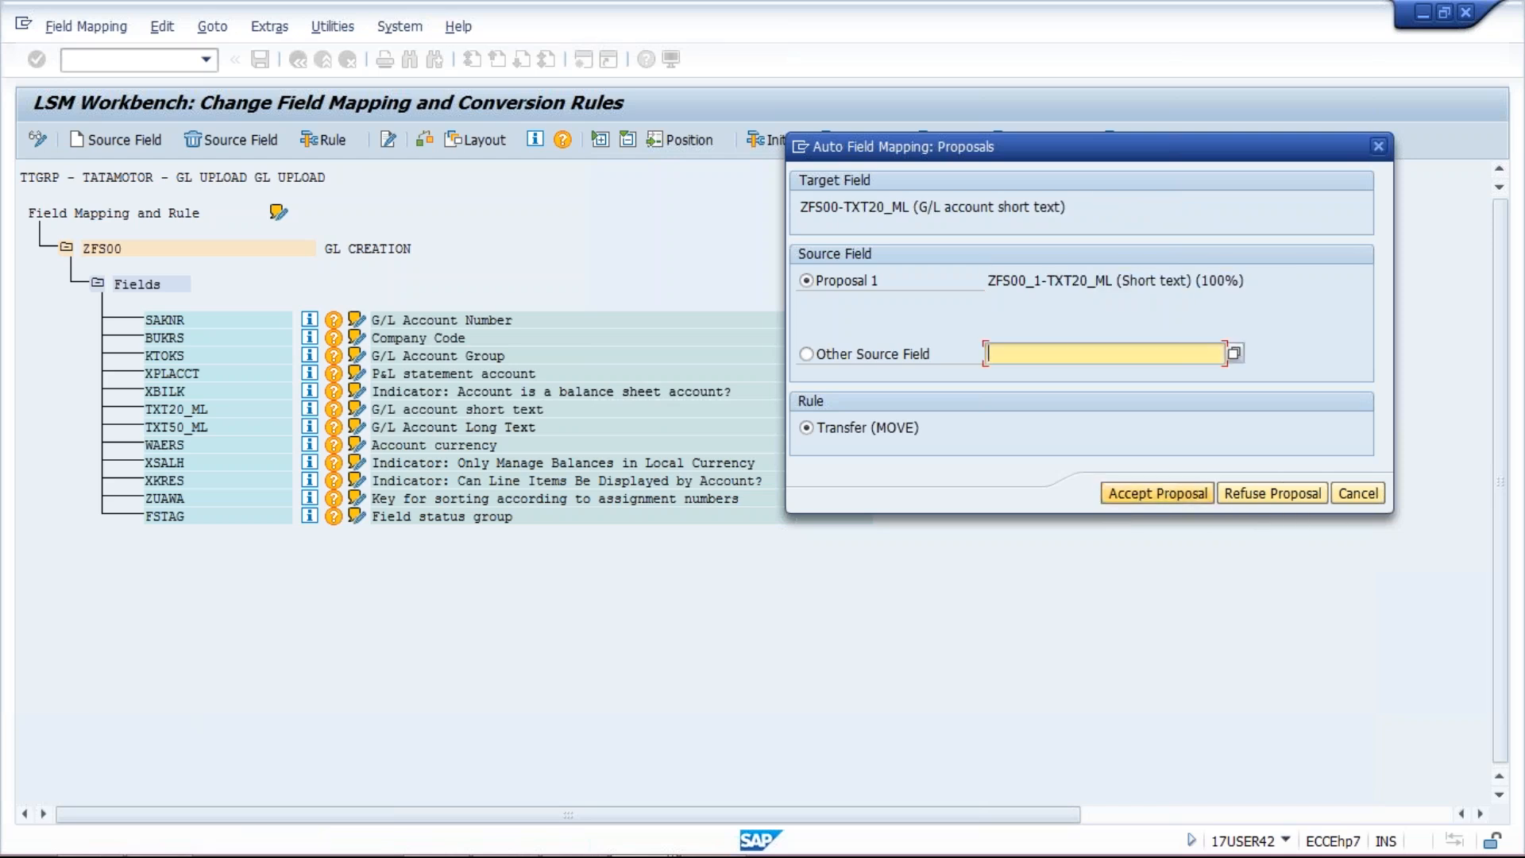
left_click(1173, 495)
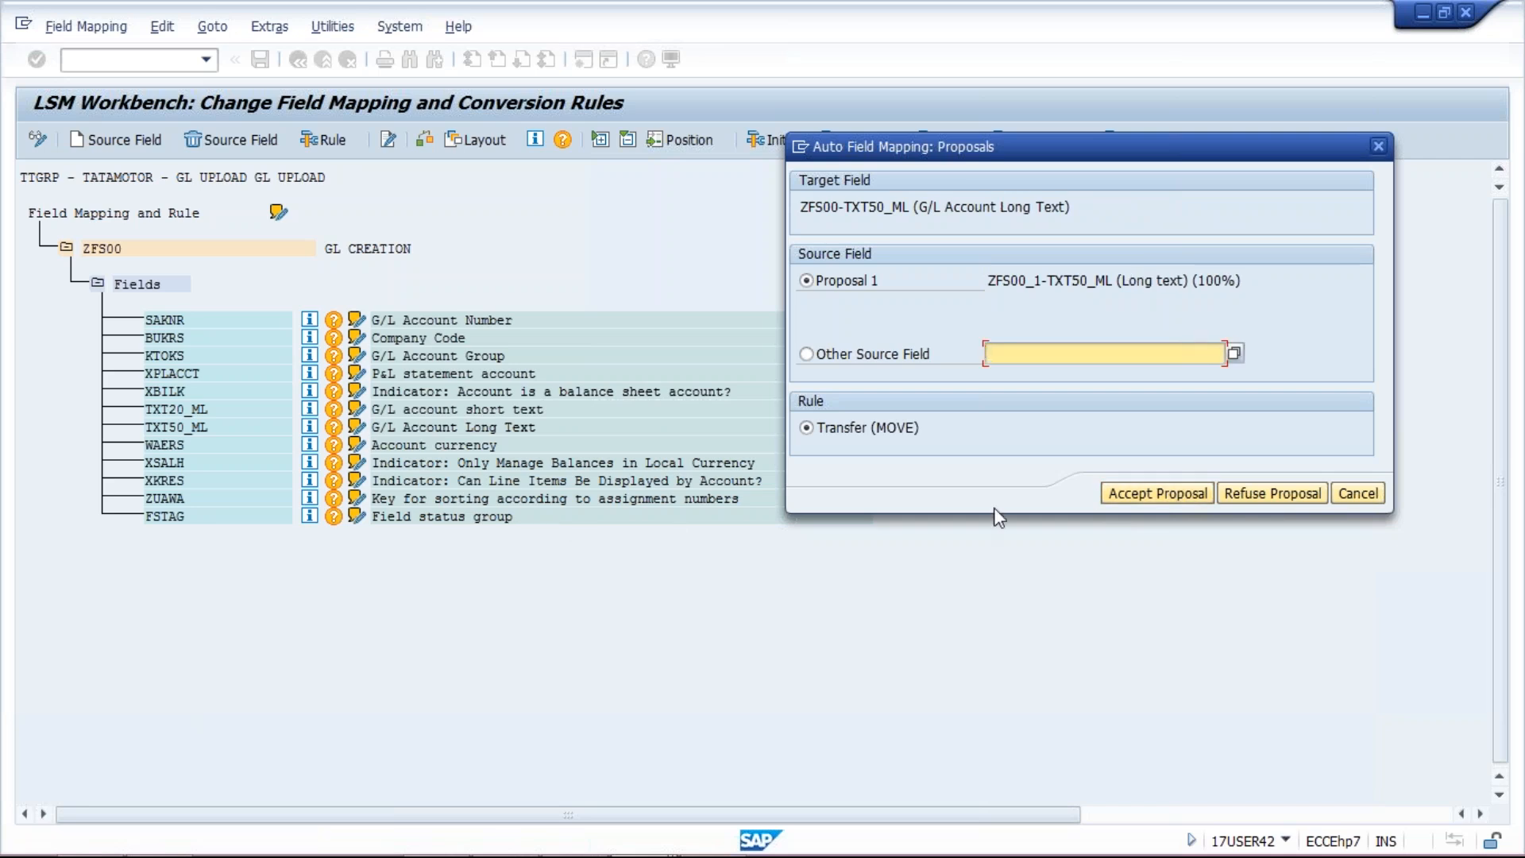
left_click(1165, 494)
left_click(1164, 494)
left_click(1165, 494)
left_click(1165, 494)
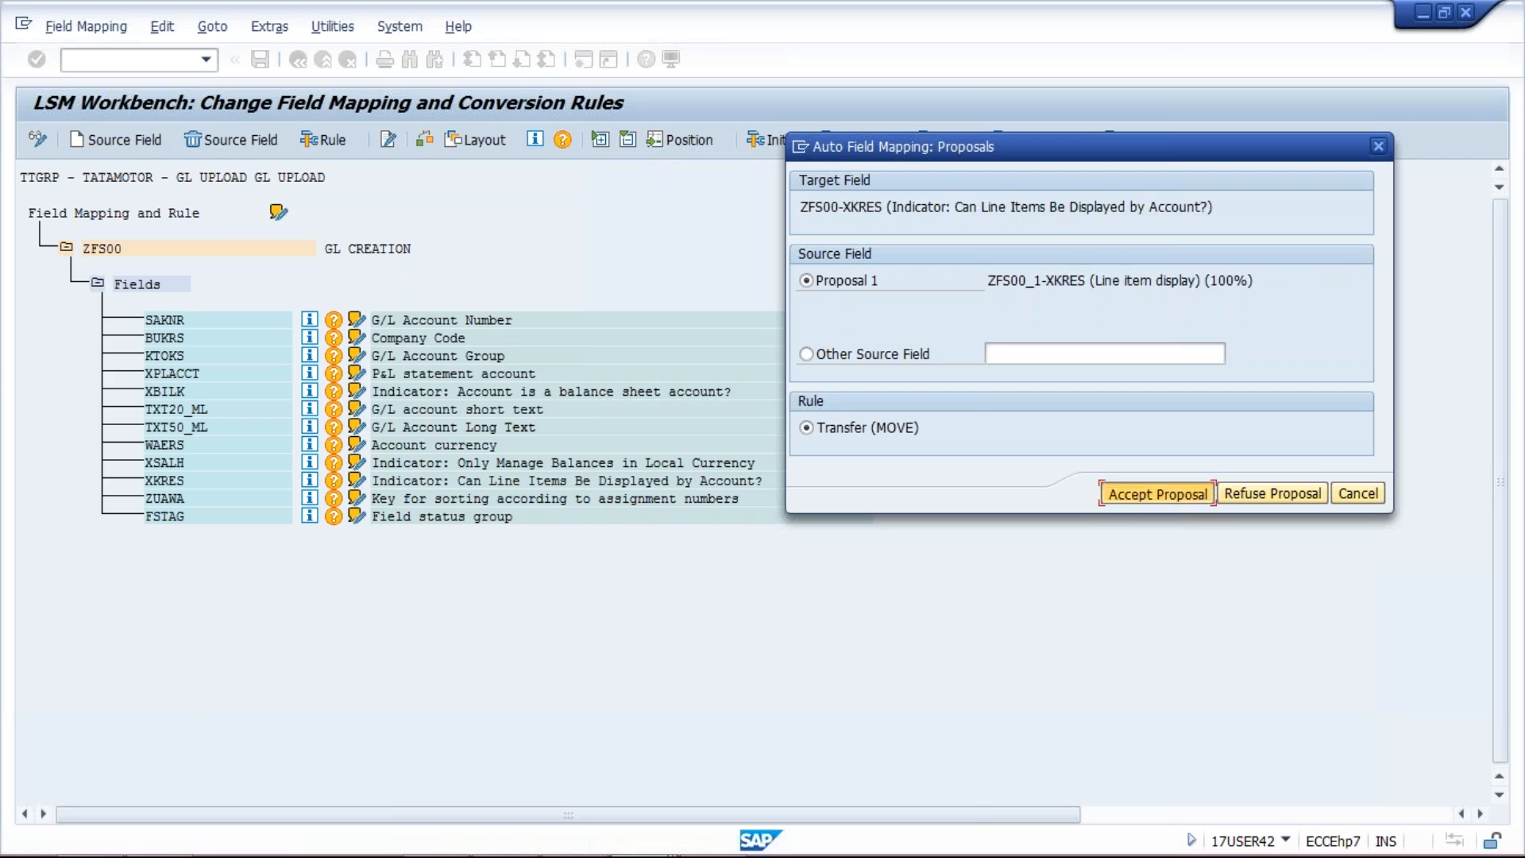
left_click(1159, 493)
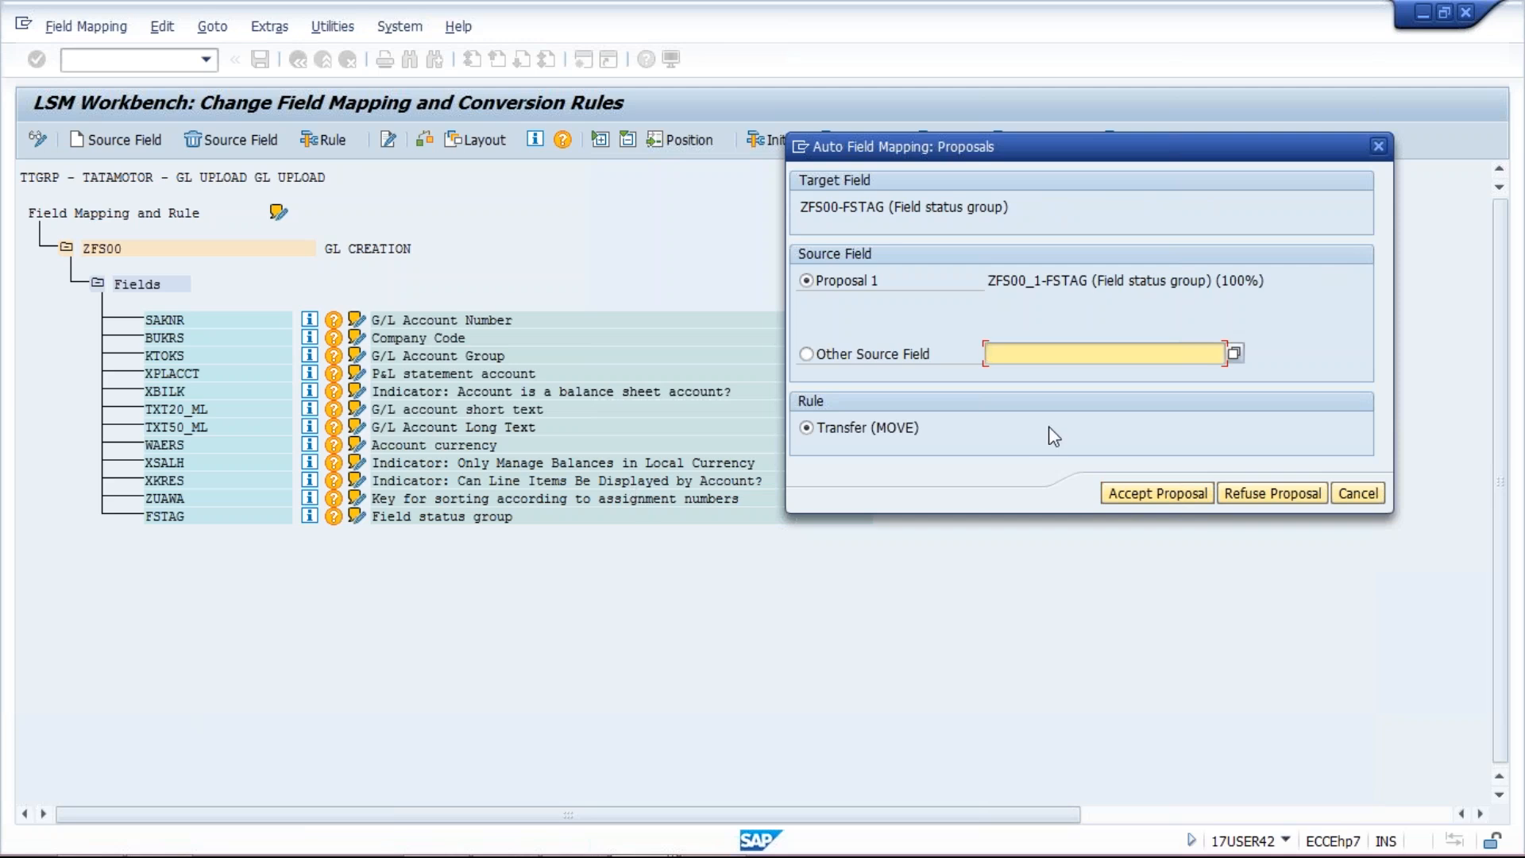
left_click(1150, 488)
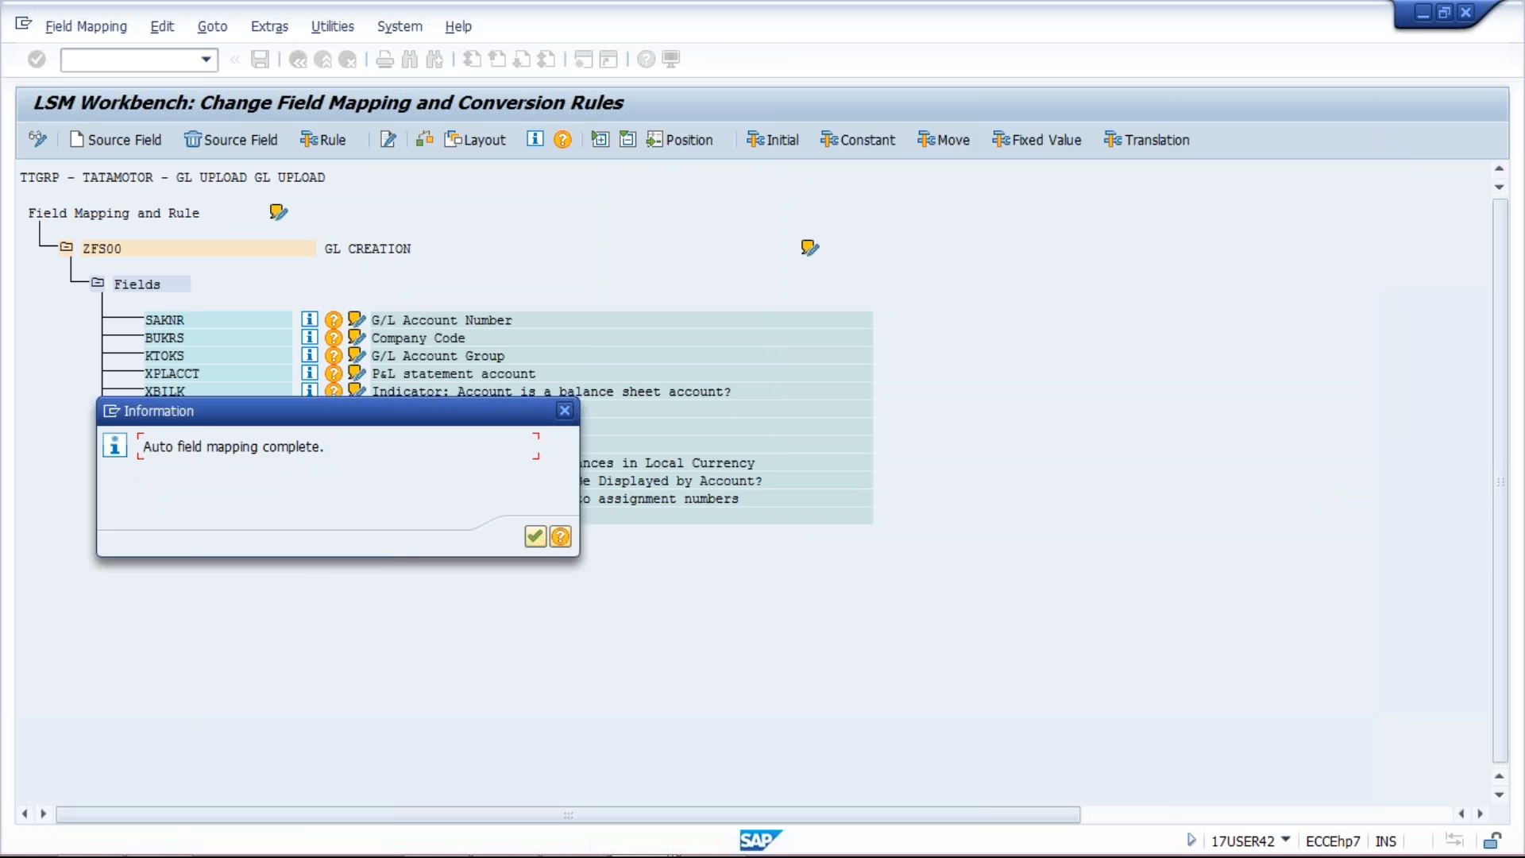
Step: Acknowledge the 'Auto field mapping complete' message, save the field mapping, and return to the PDF guide
left_click_drag(409, 418, 1055, 363)
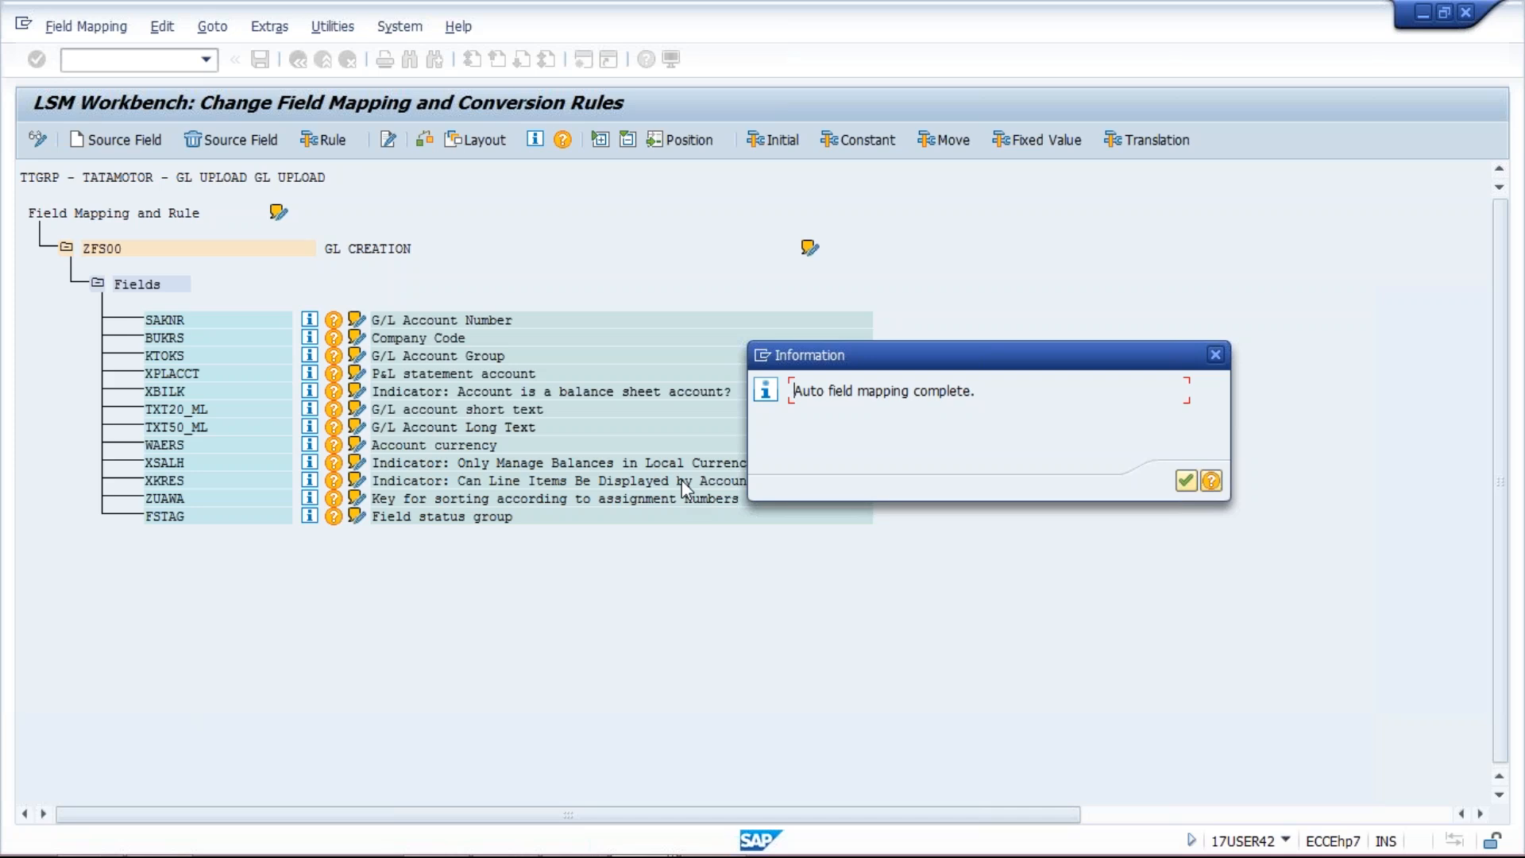
left_click(1185, 479)
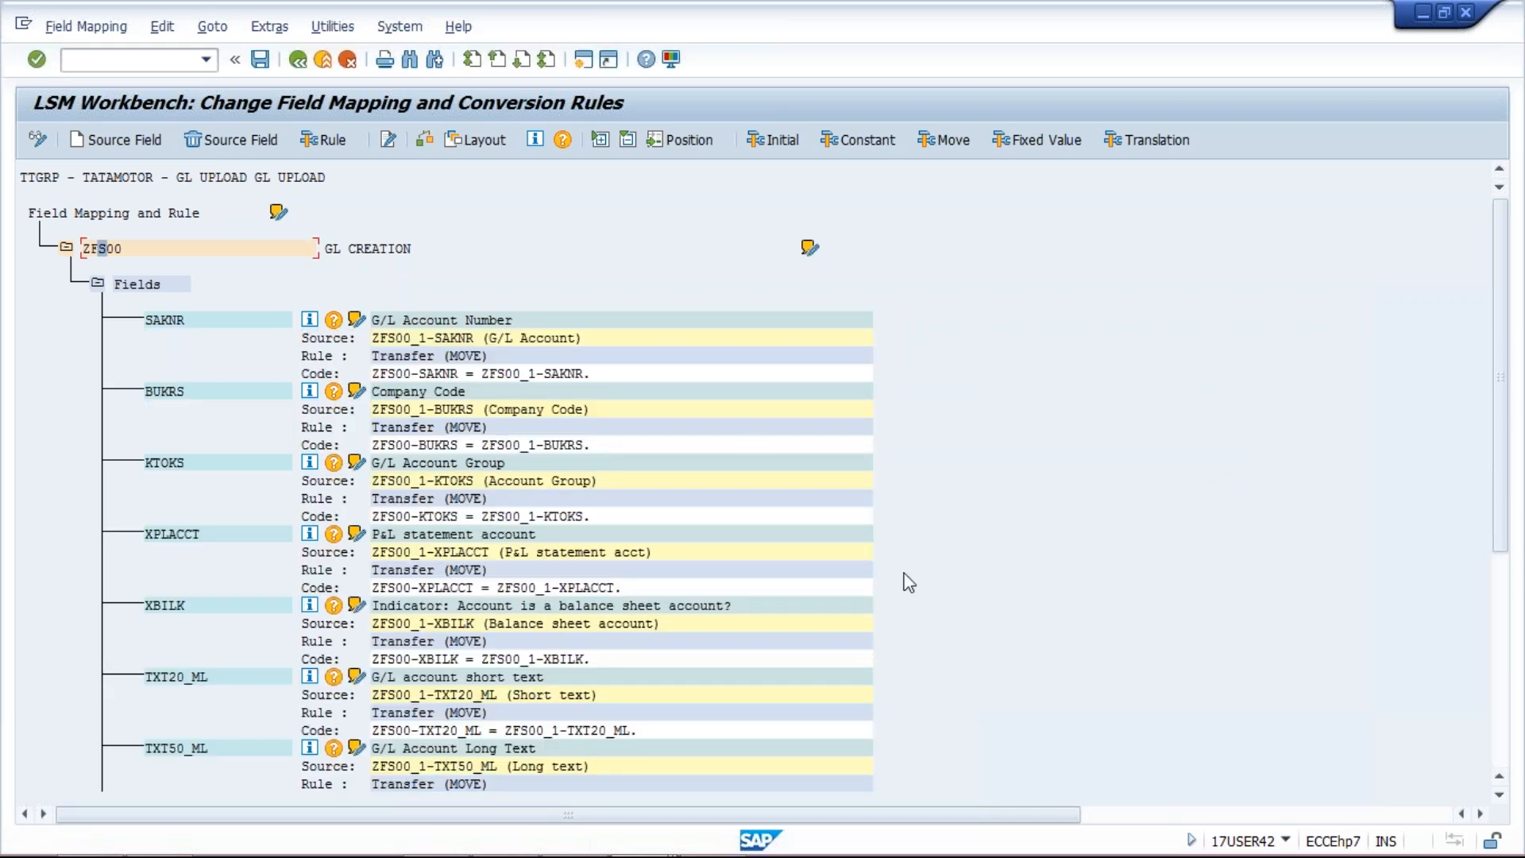
left_click(266, 64)
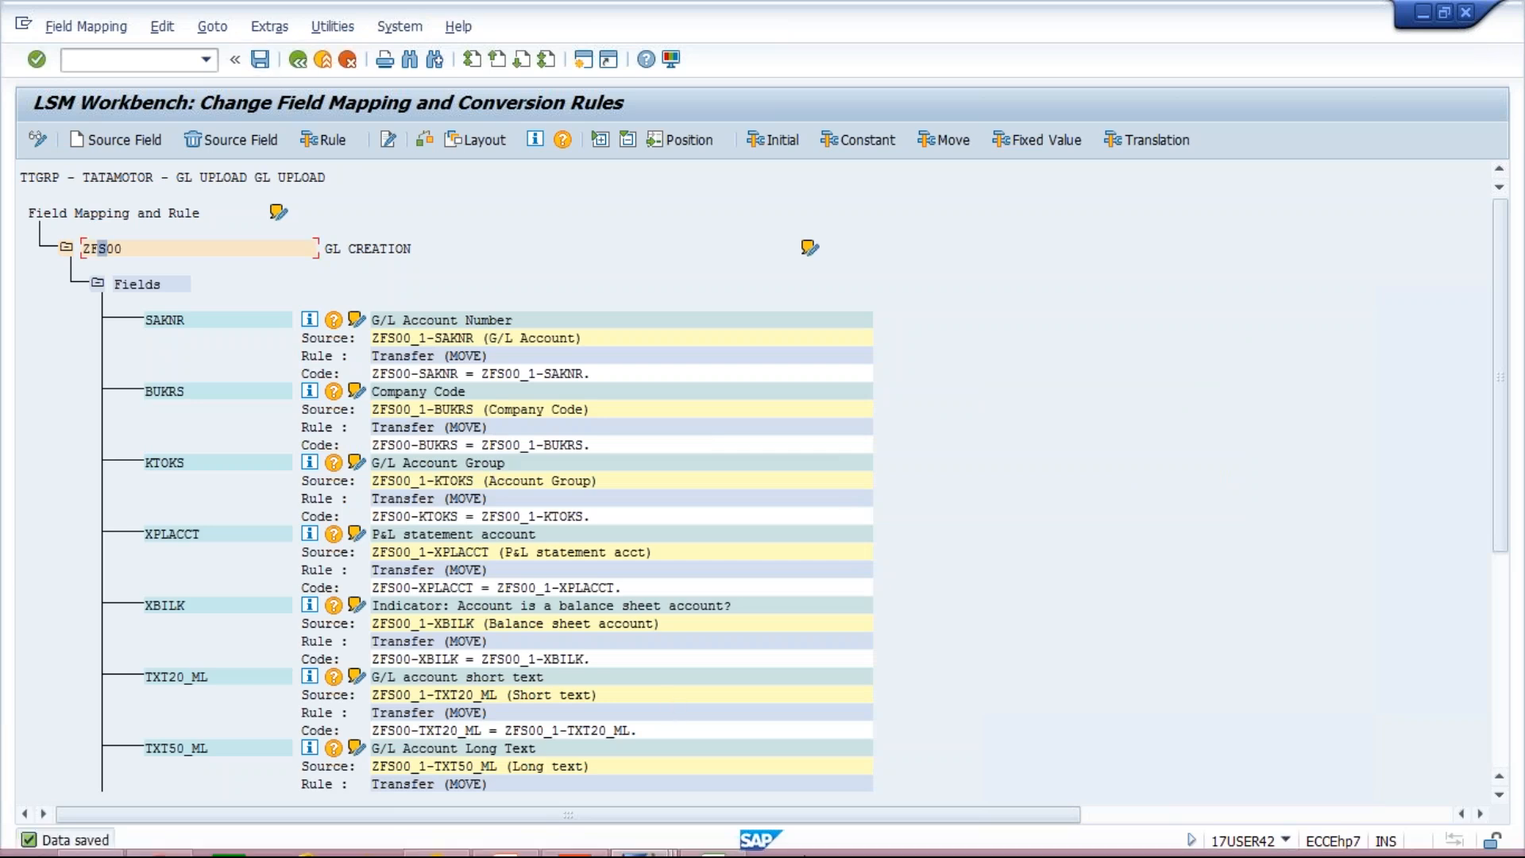
left_click(600, 839)
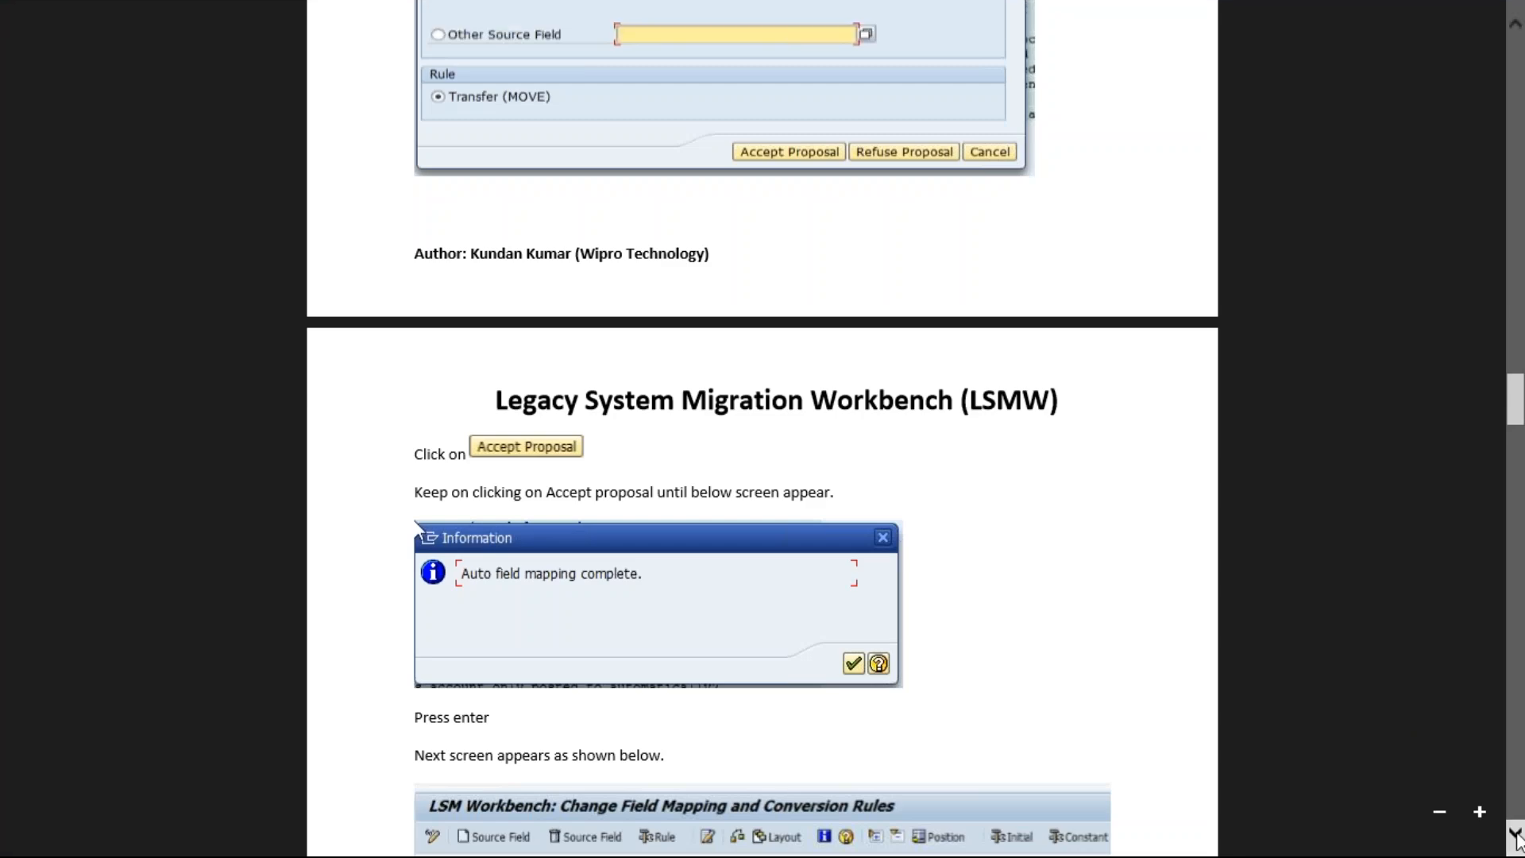
Step: Scroll LSMW.pdf down to Step 6 on fixed values and preparing the upload file
scroll(1516, 838, "down", 4)
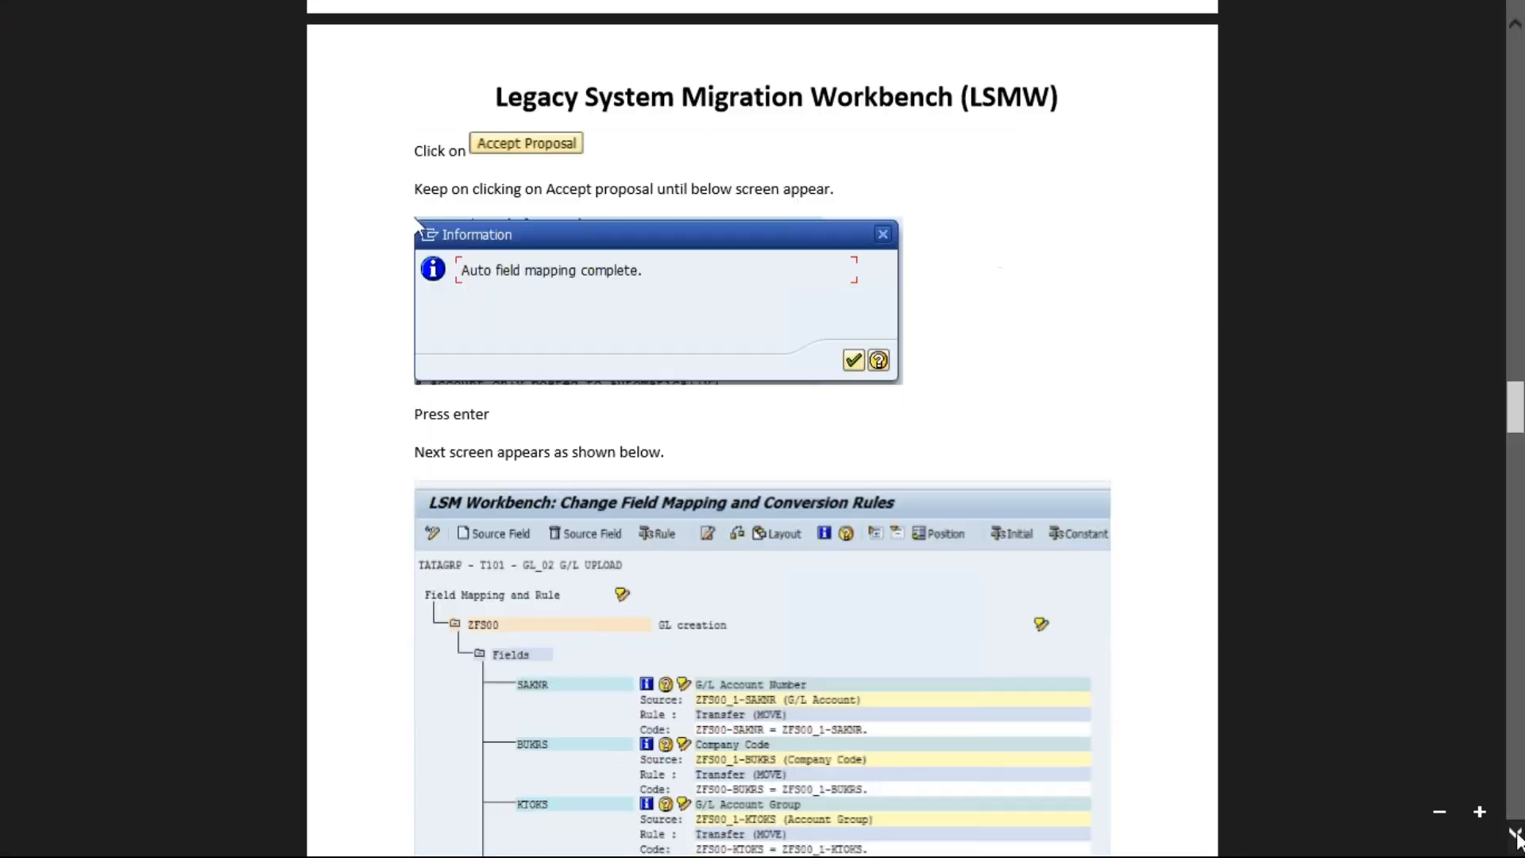
scroll(1515, 839, "down", 5)
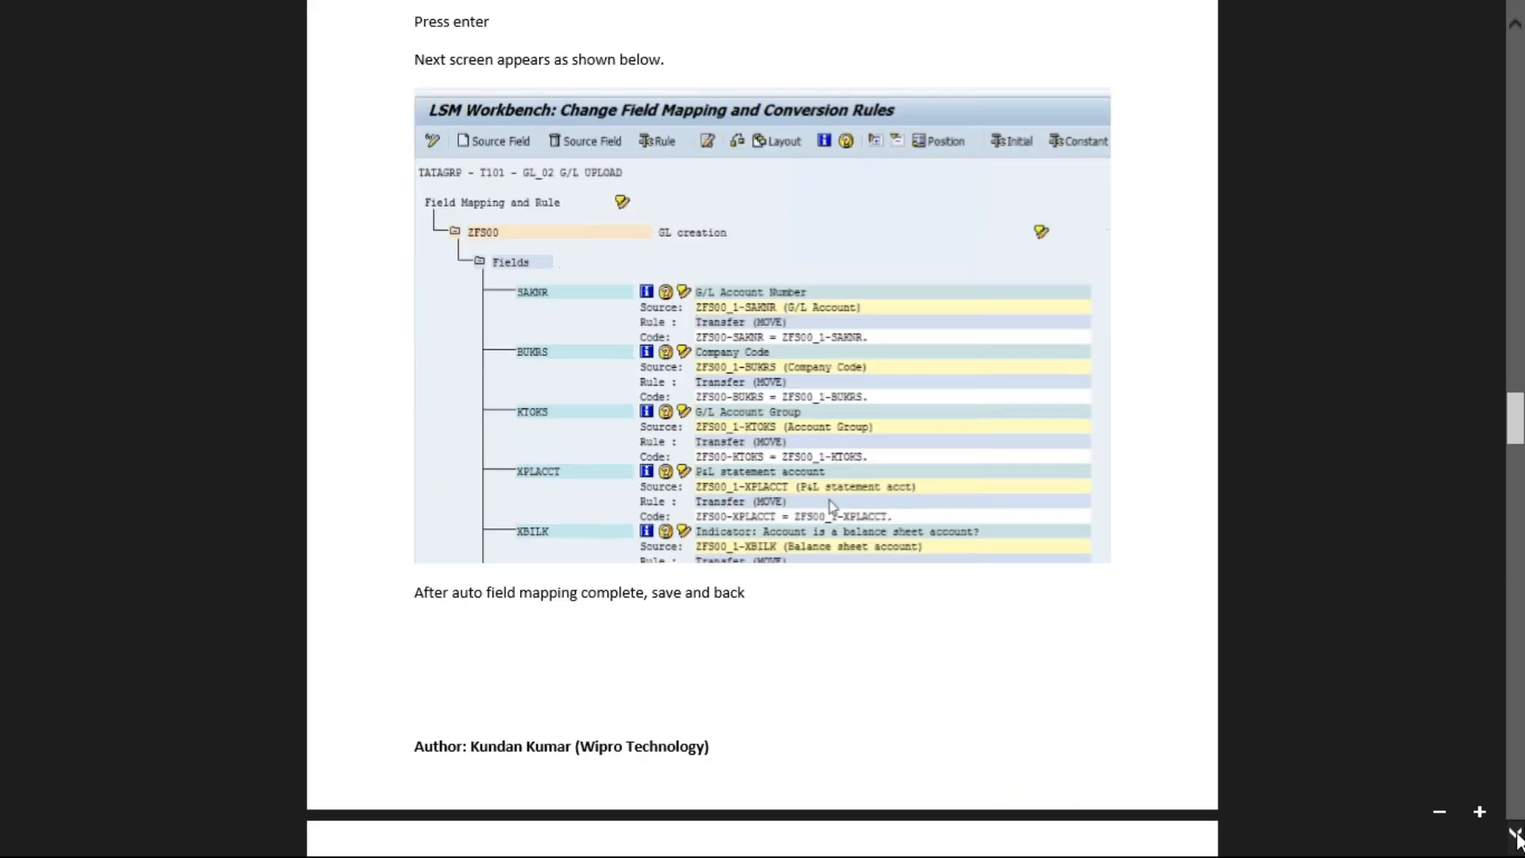
scroll(1515, 838, "down", 4)
scroll(1518, 838, "down", 3)
scroll(1516, 839, "down", 3)
scroll(1516, 838, "down", 1)
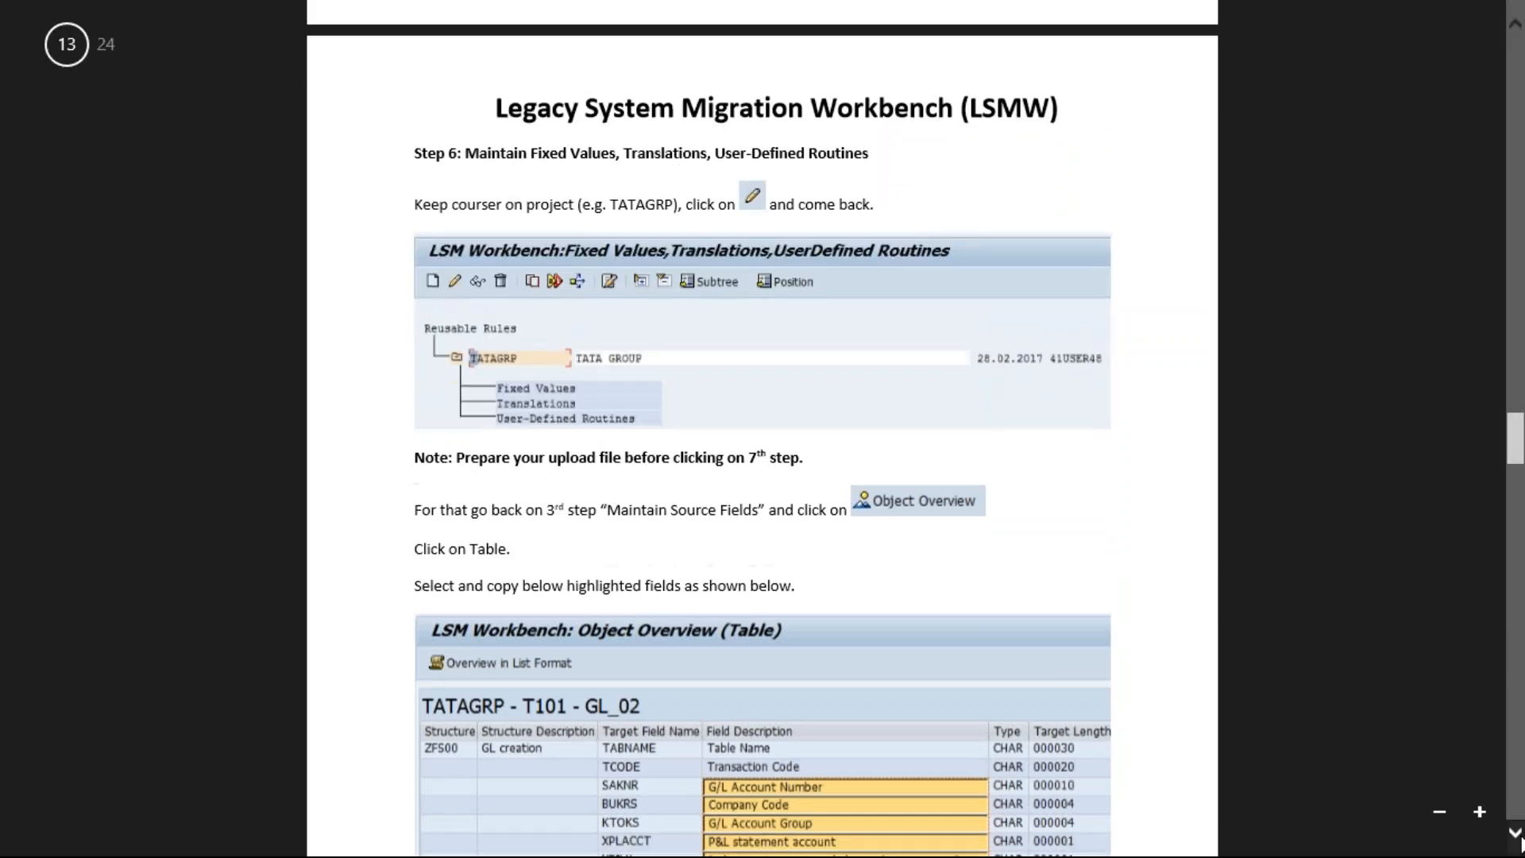
left_click(1517, 834)
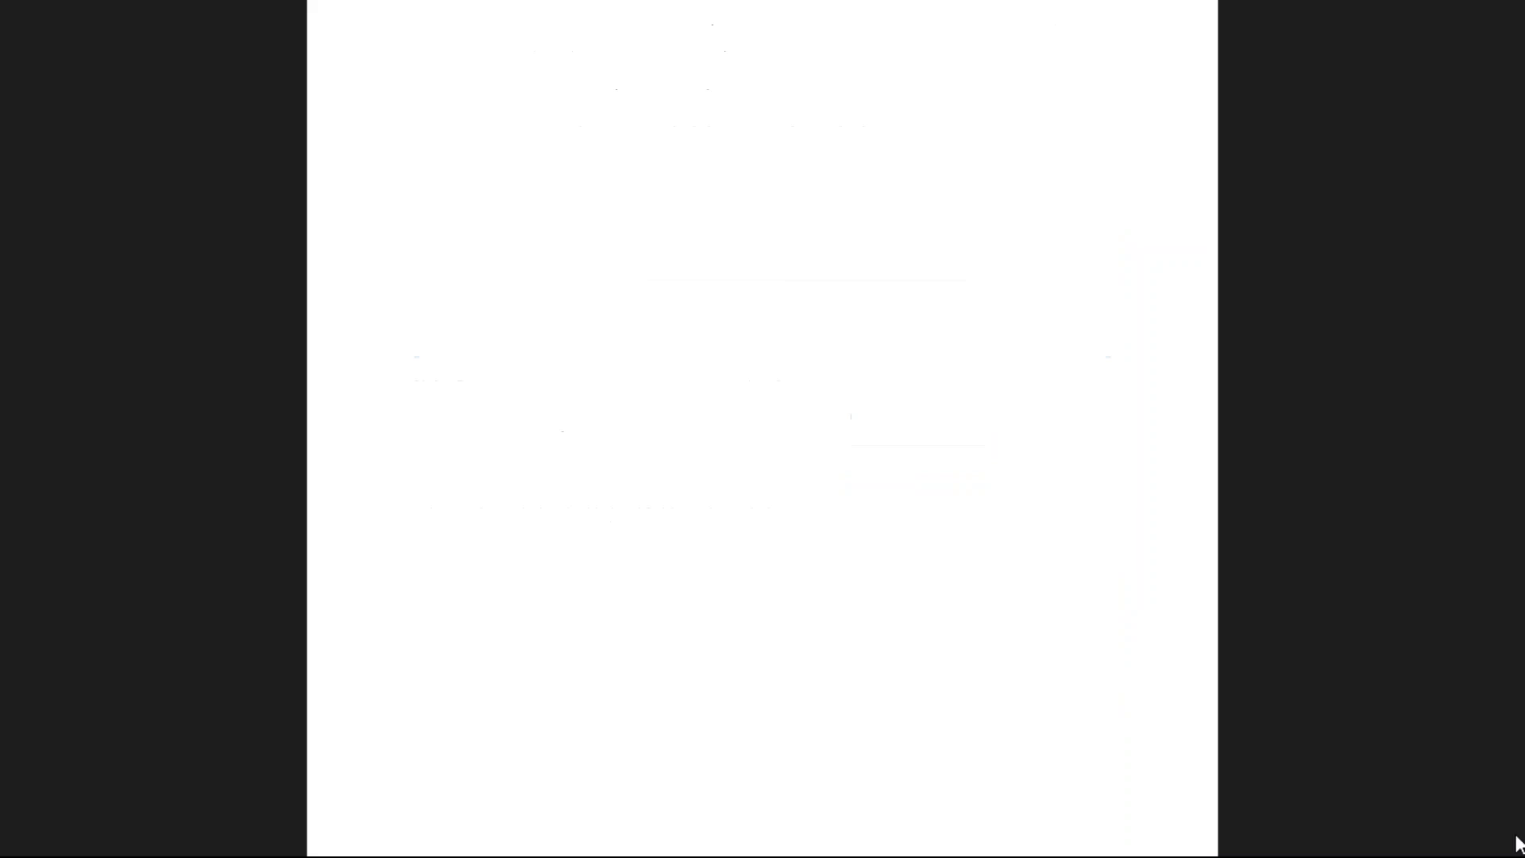
scroll(1517, 837, "down", 5)
left_click(1518, 842)
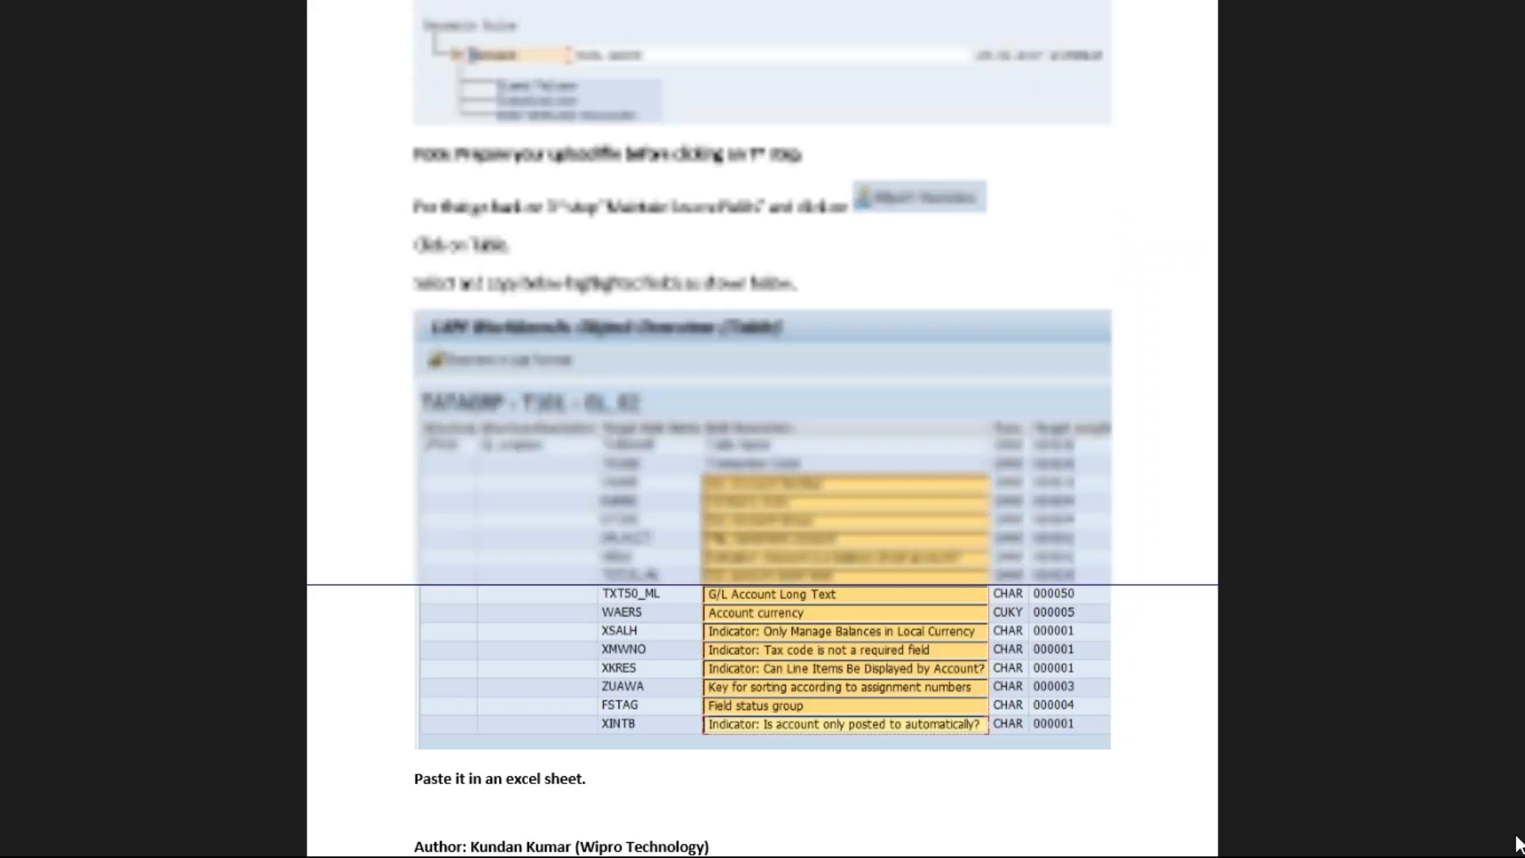
key("alt+Tab")
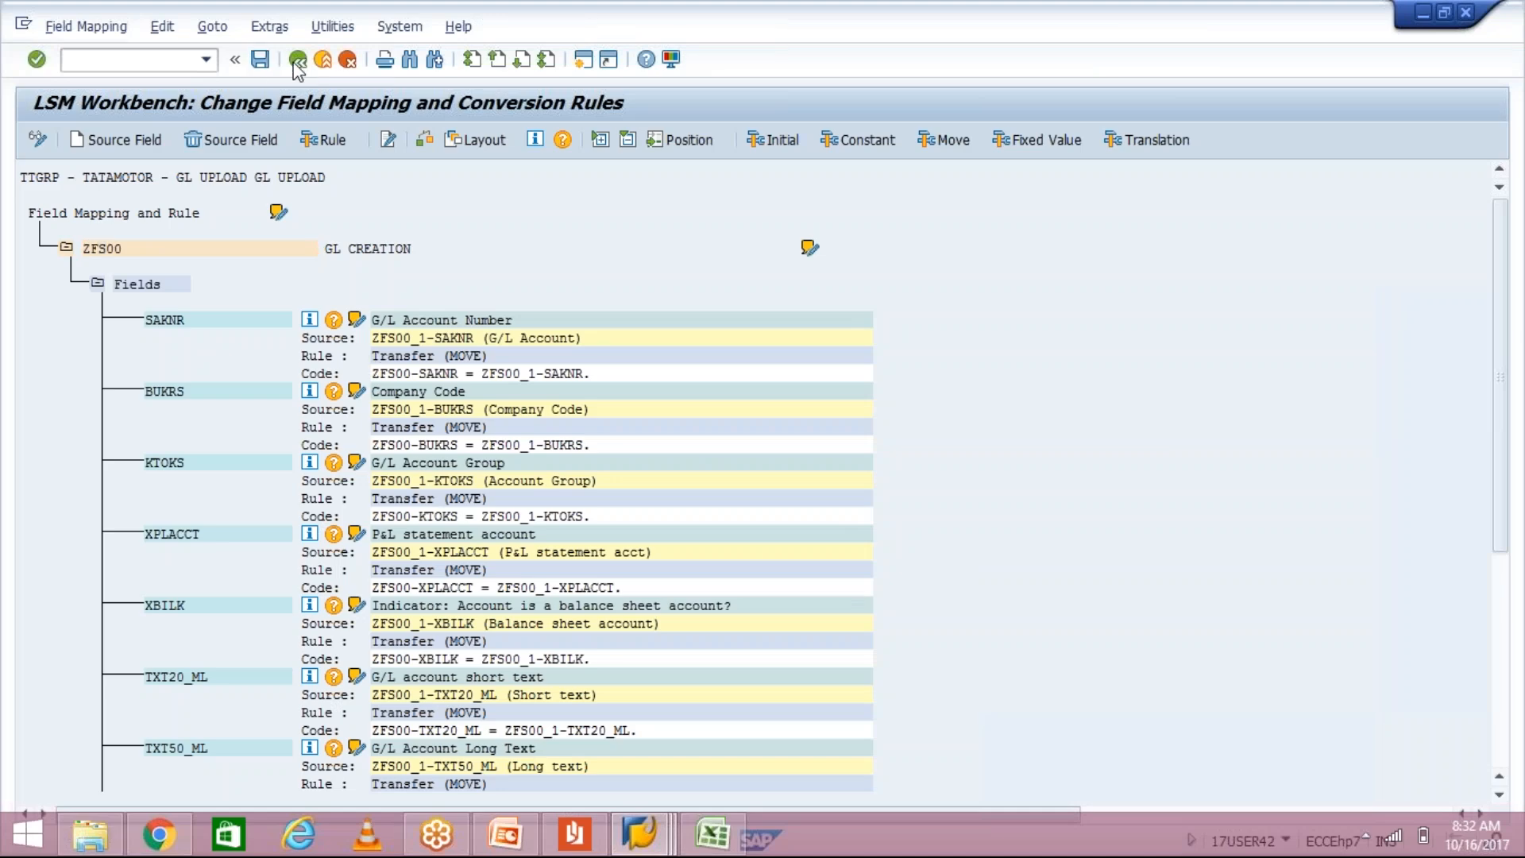
Step: Open Maintain Fixed Values, Translations, User-Defined Routines and view the TTGRP project details
left_click(298, 60)
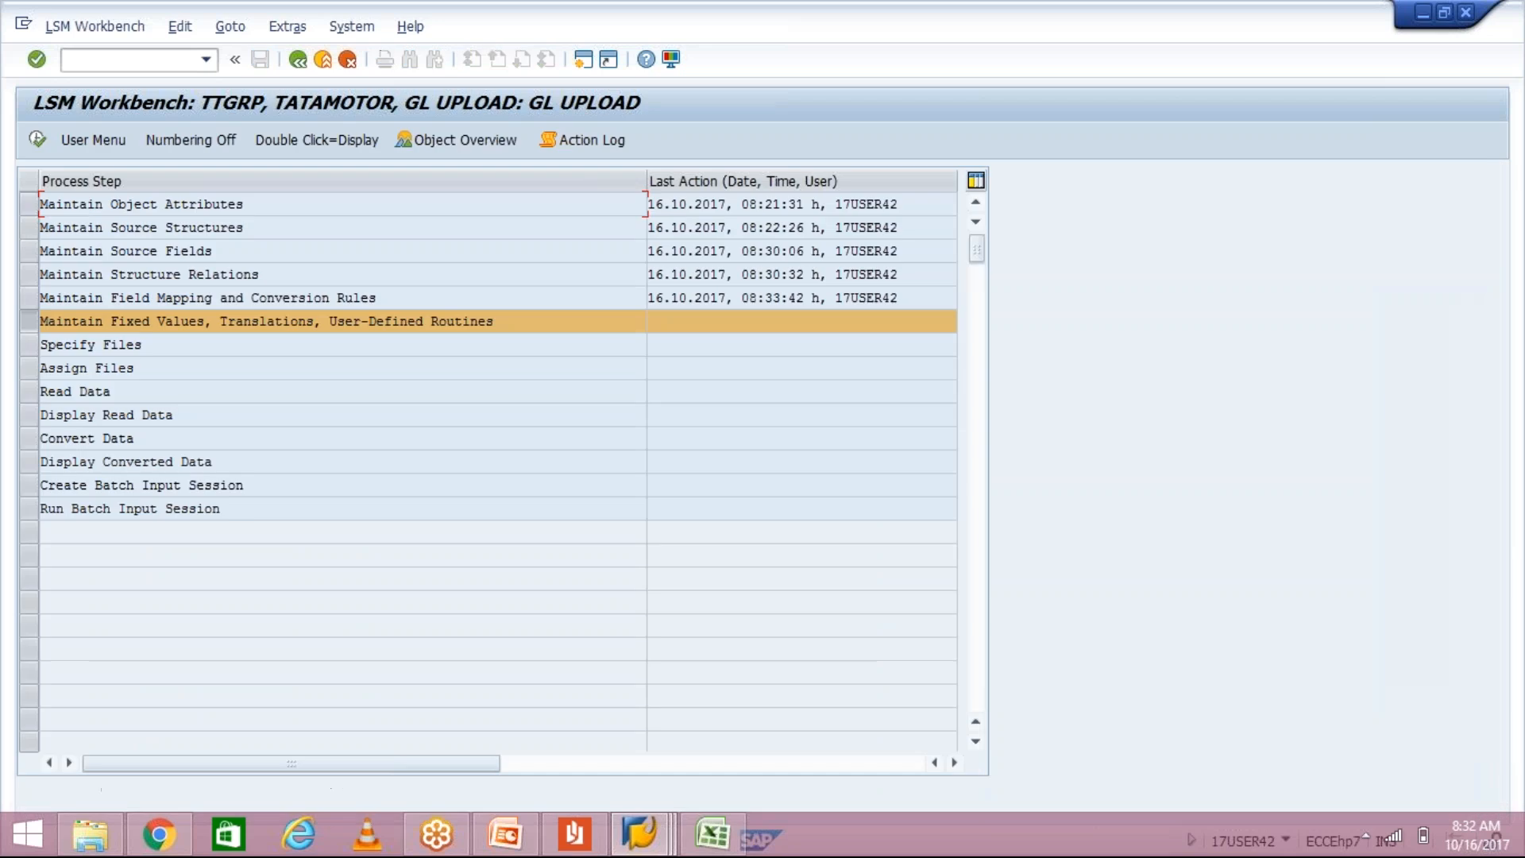
double_click(224, 322)
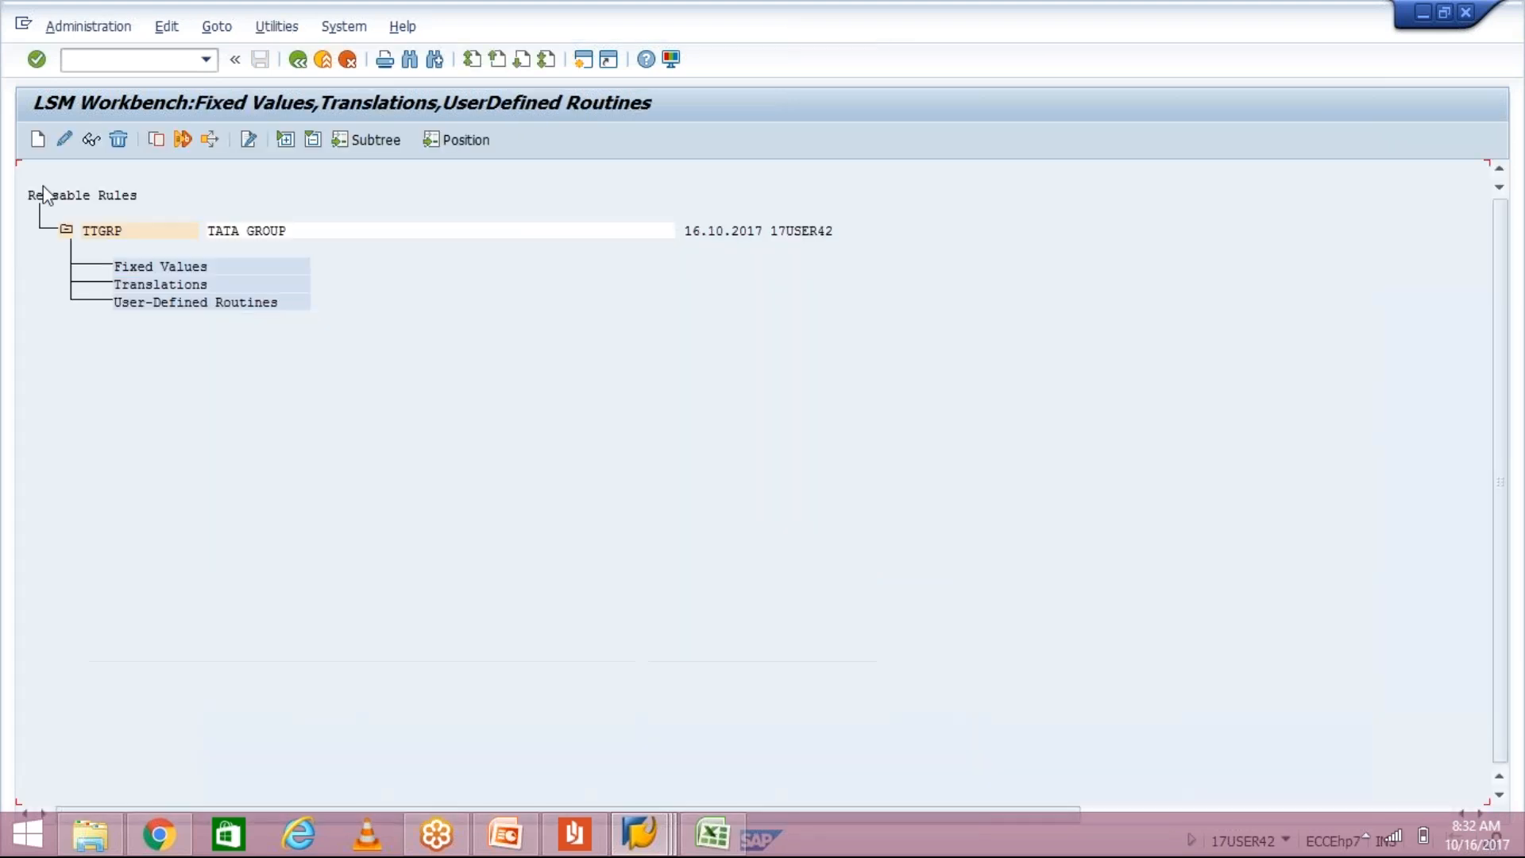
left_click(67, 140)
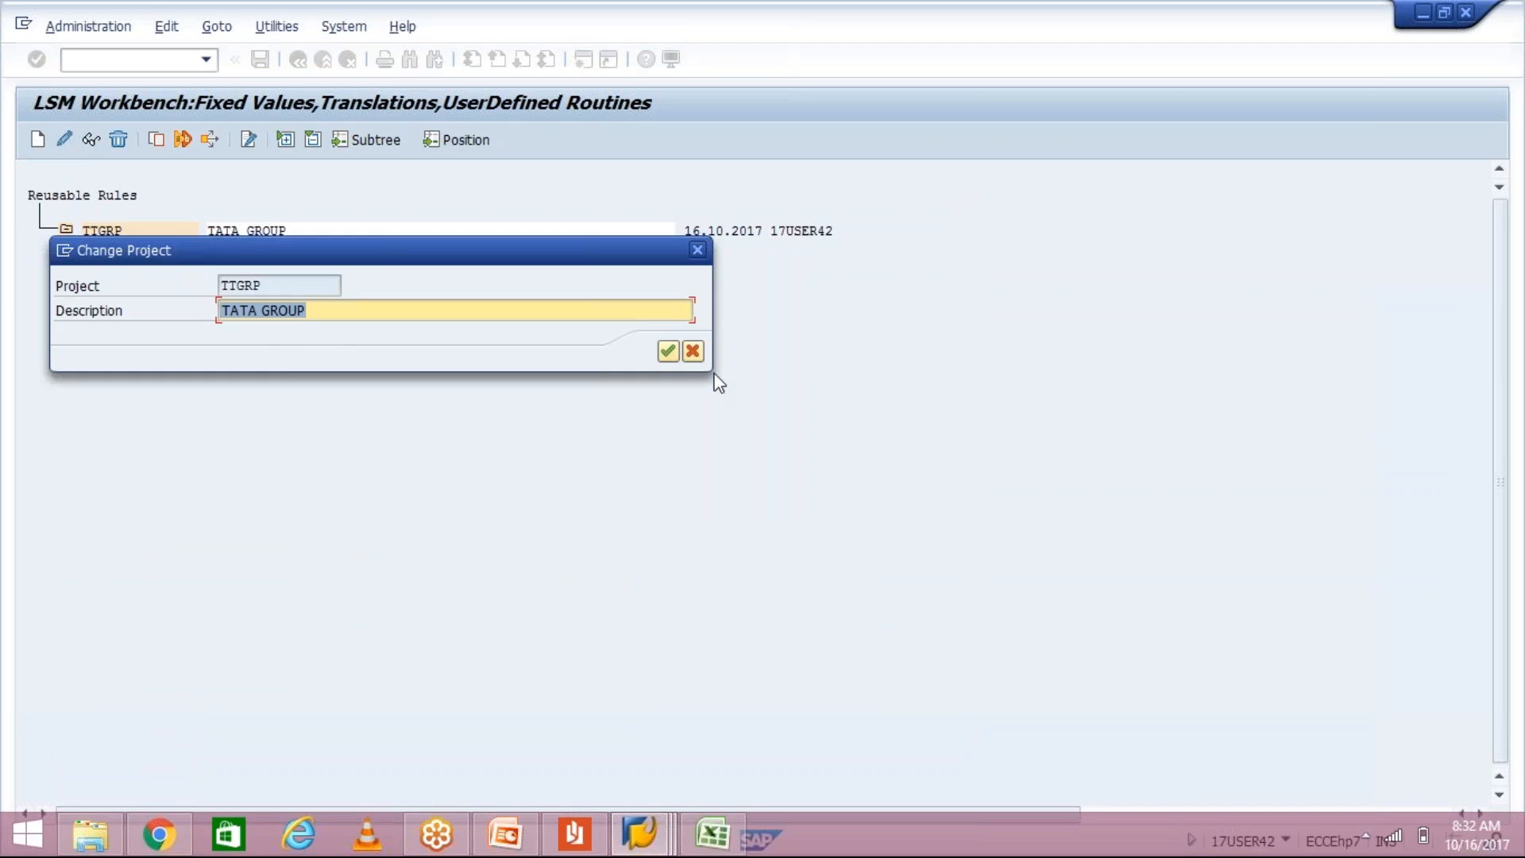
left_click(668, 351)
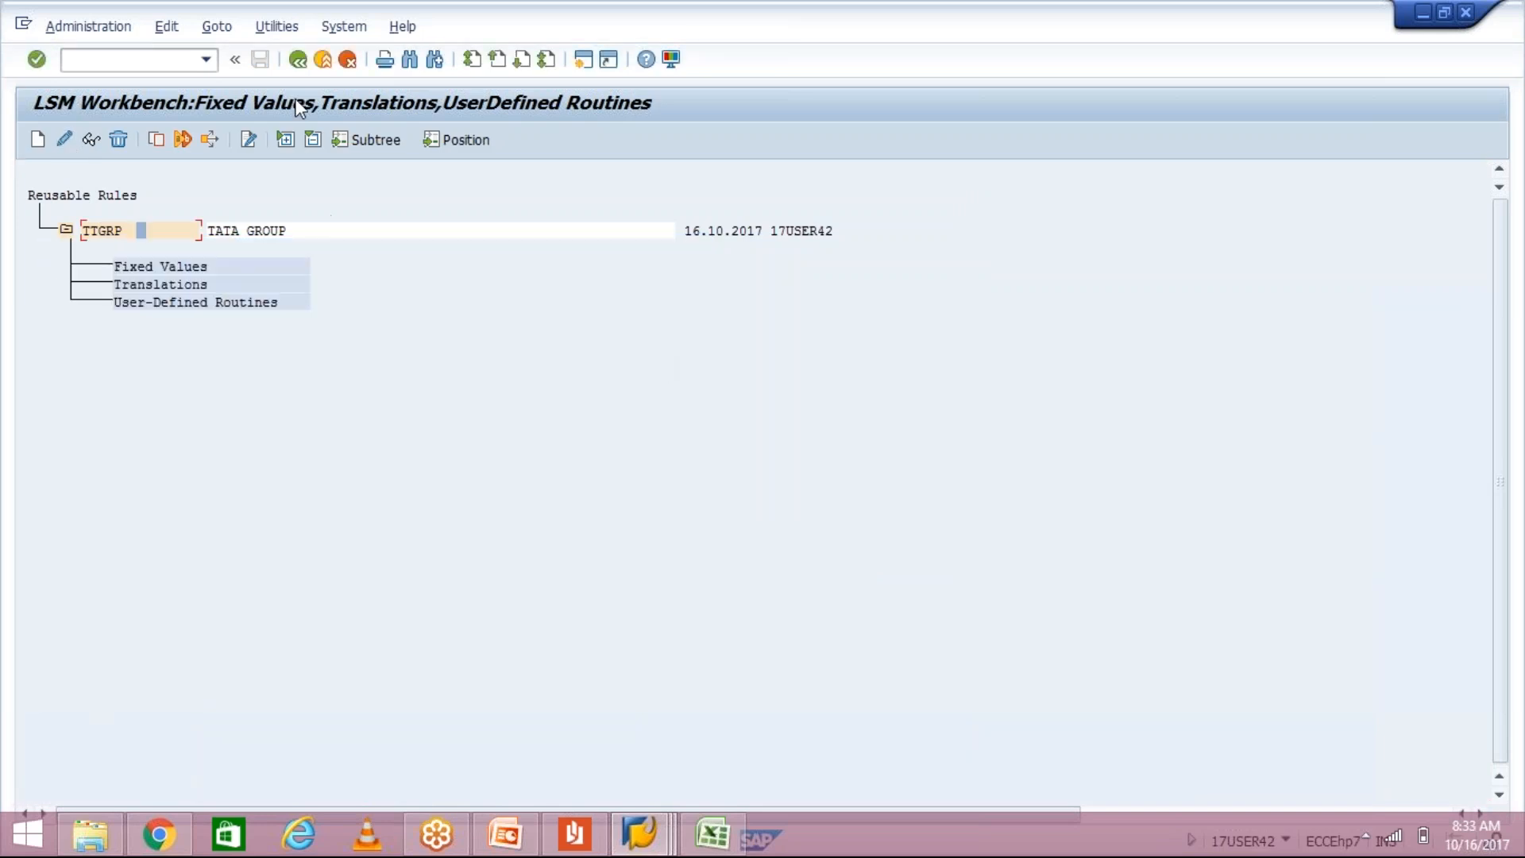
double_click(252, 232)
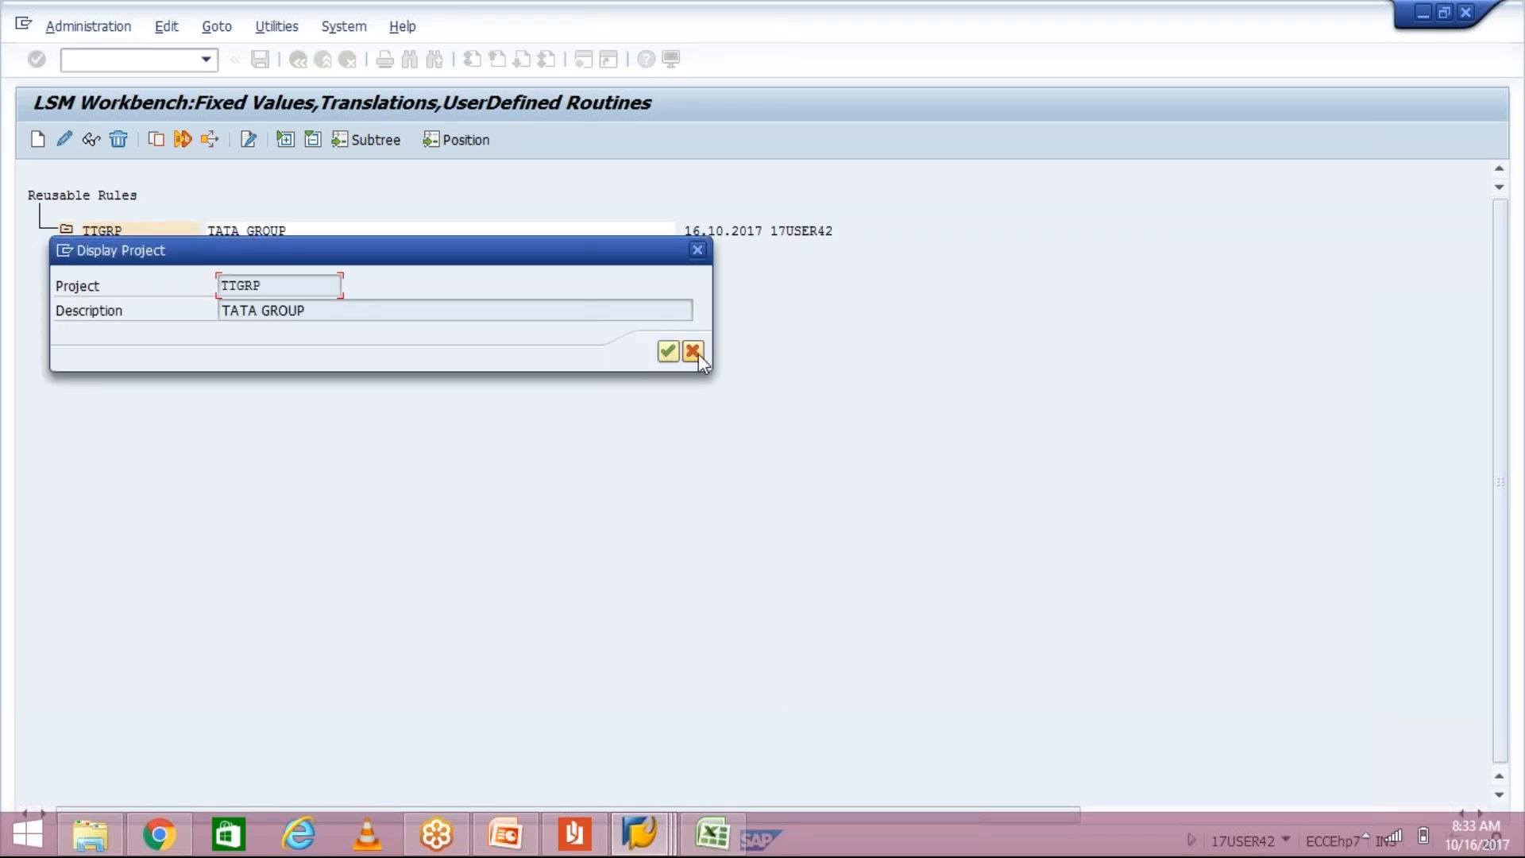
left_click(698, 249)
left_click(109, 232)
Step: Rename the TTGRP description to TATA GROUP1 and return to the process-step list
left_click(89, 141)
left_click(346, 310)
type("1")
key("Return")
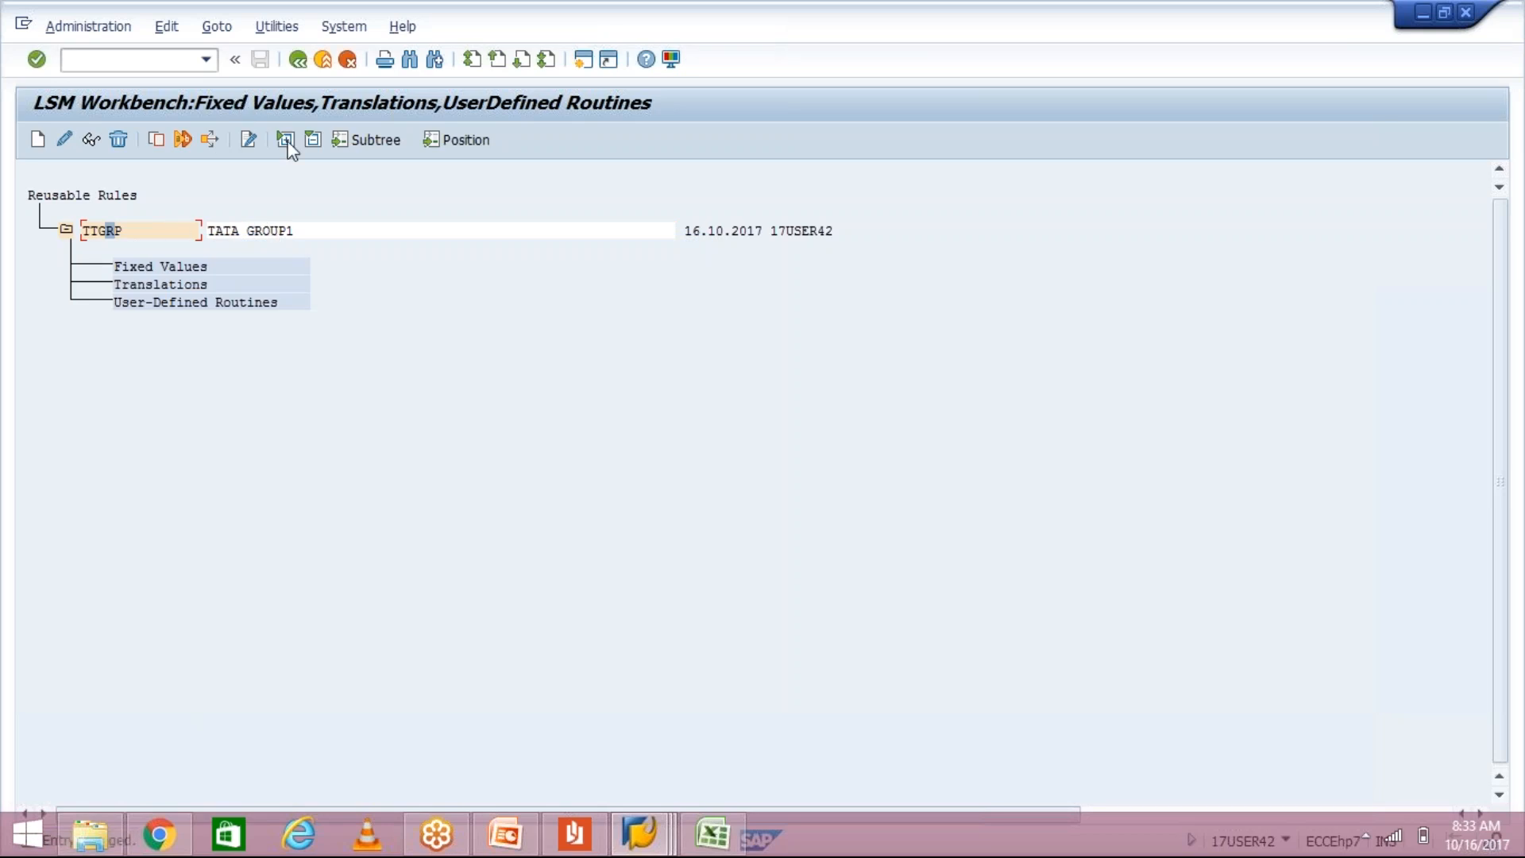
left_click(297, 60)
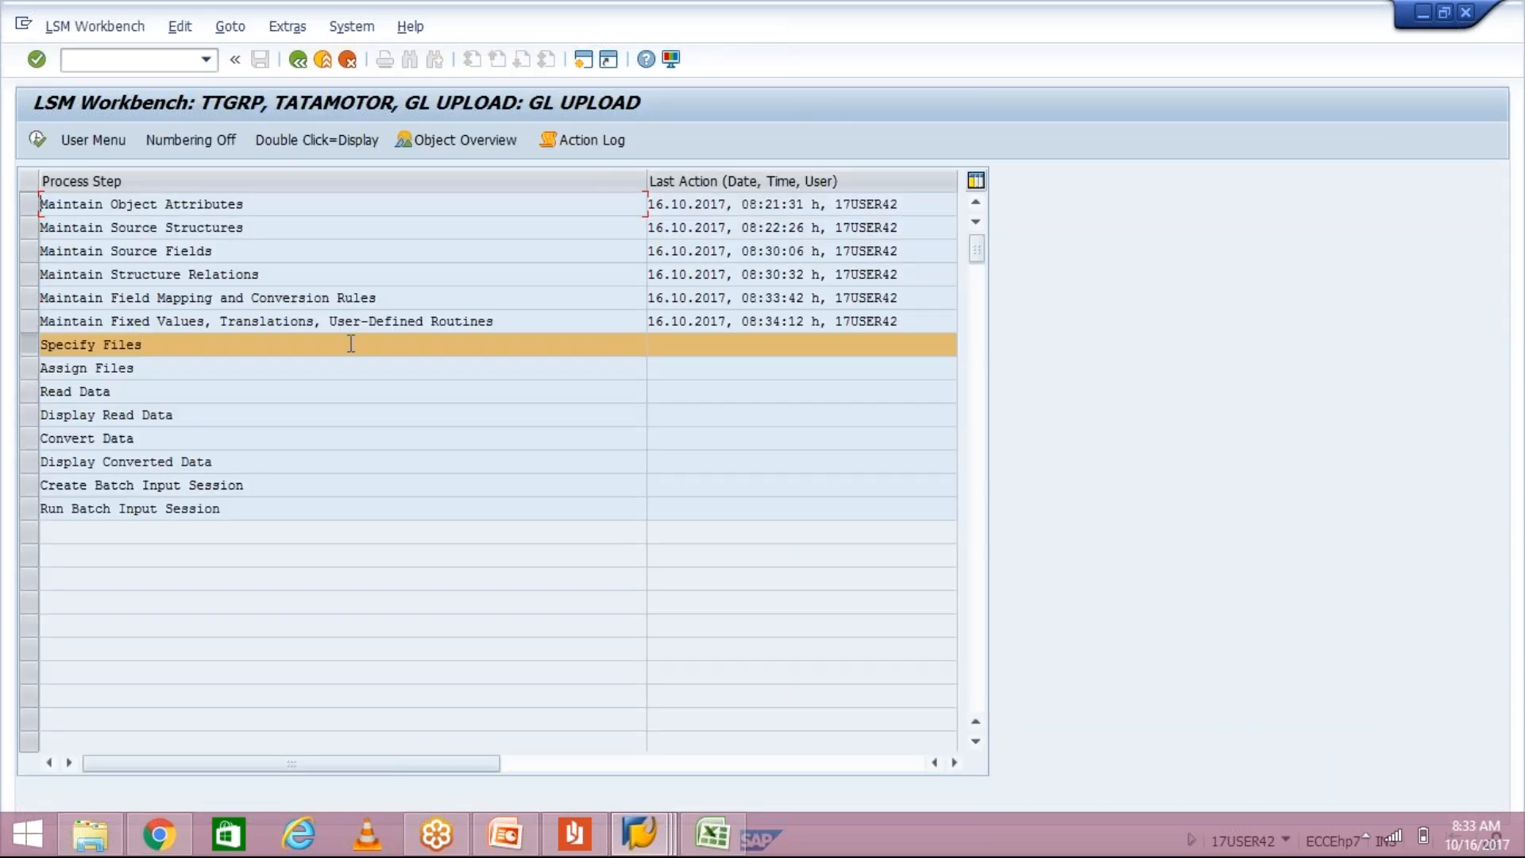
Step: Select the Maintain Fixed Values step row, then bring up the LSMW.pdf guide
left_click(29, 320)
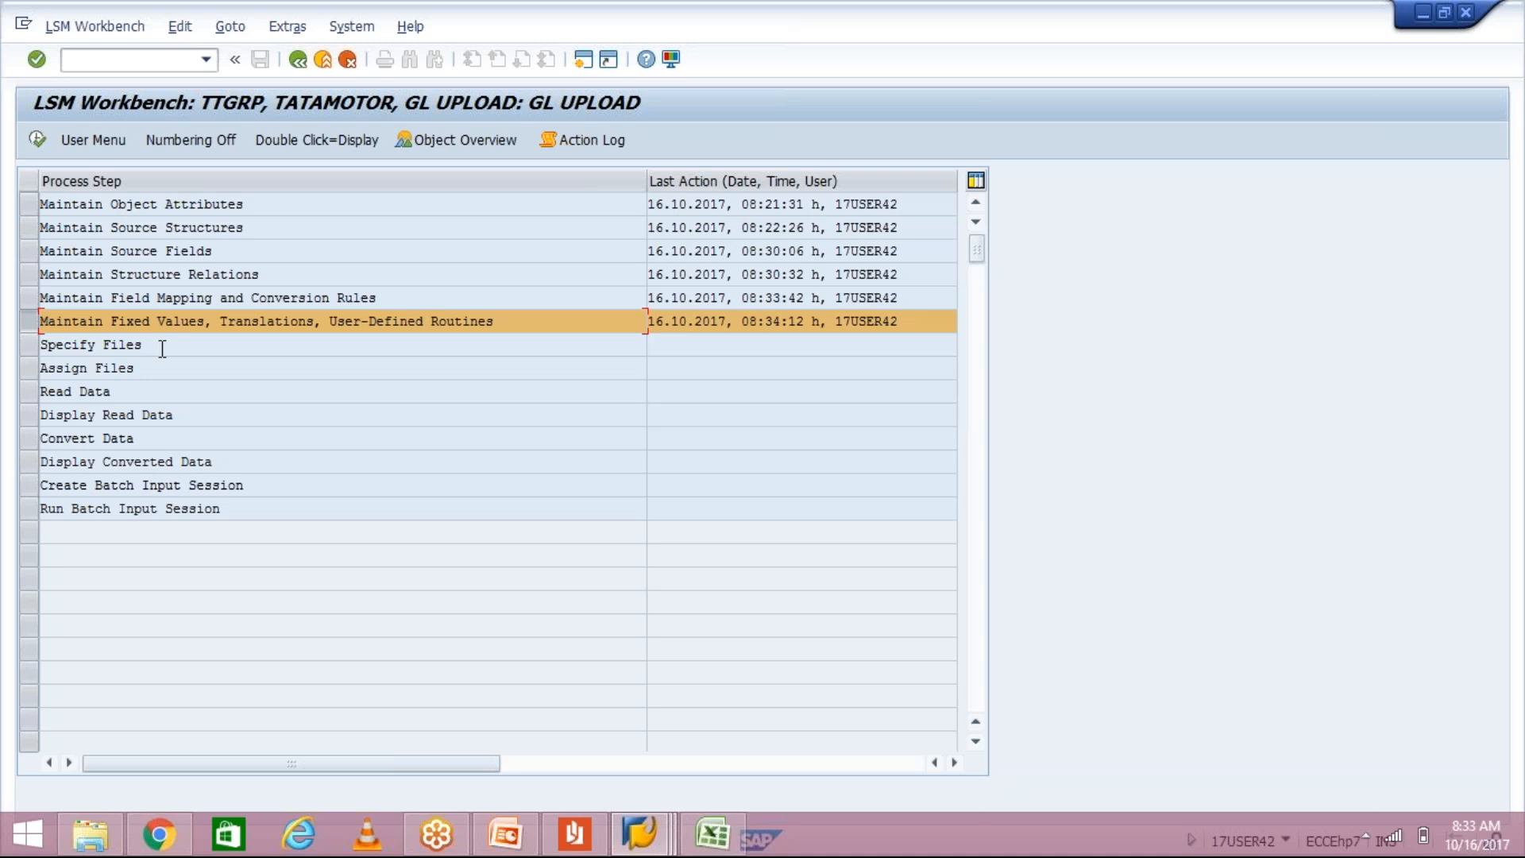
left_click(28, 322)
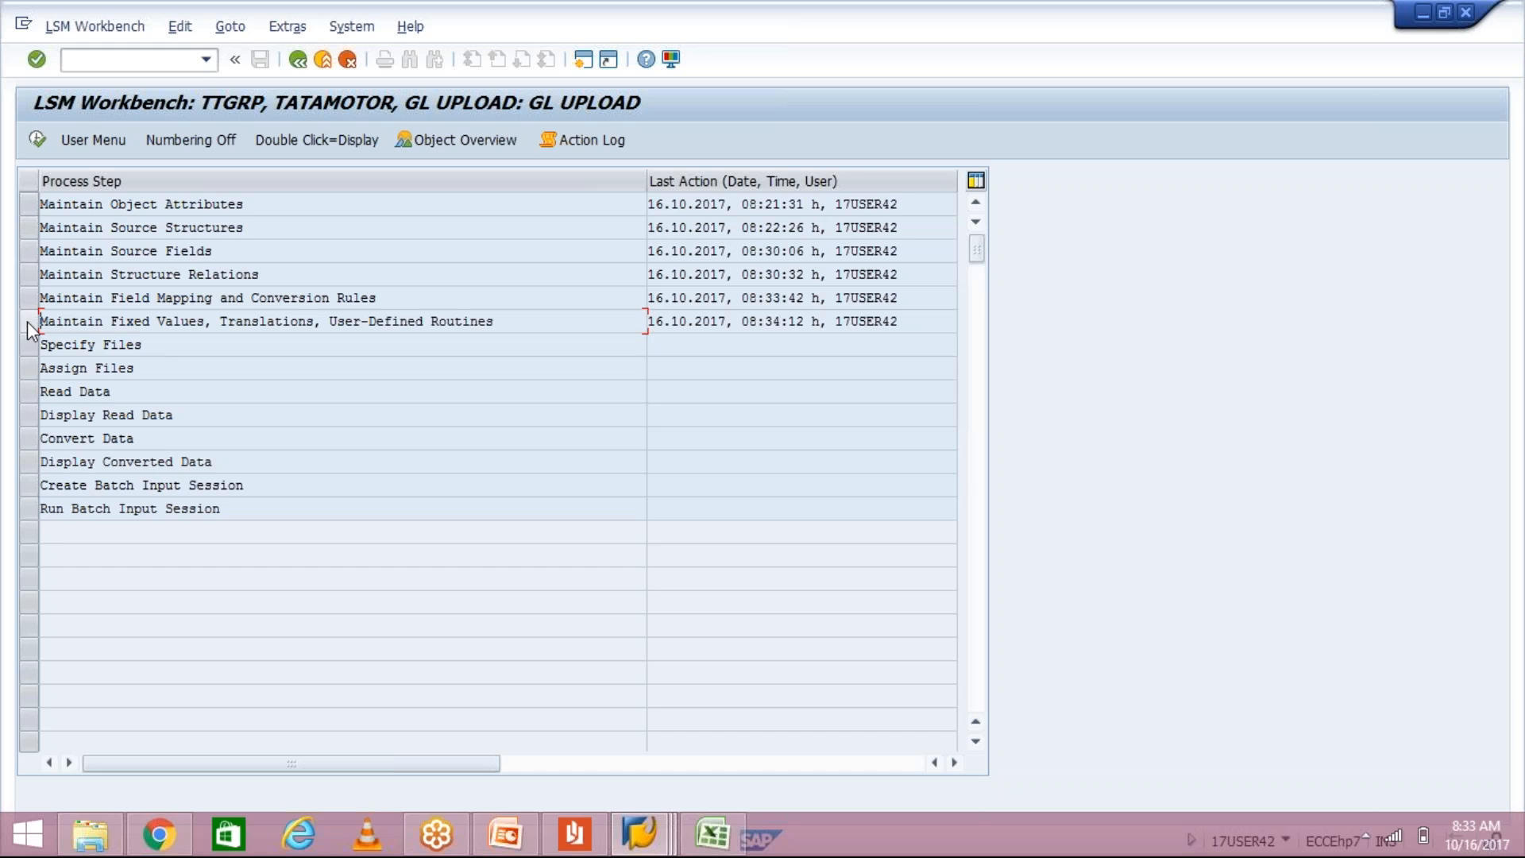
left_click(27, 322)
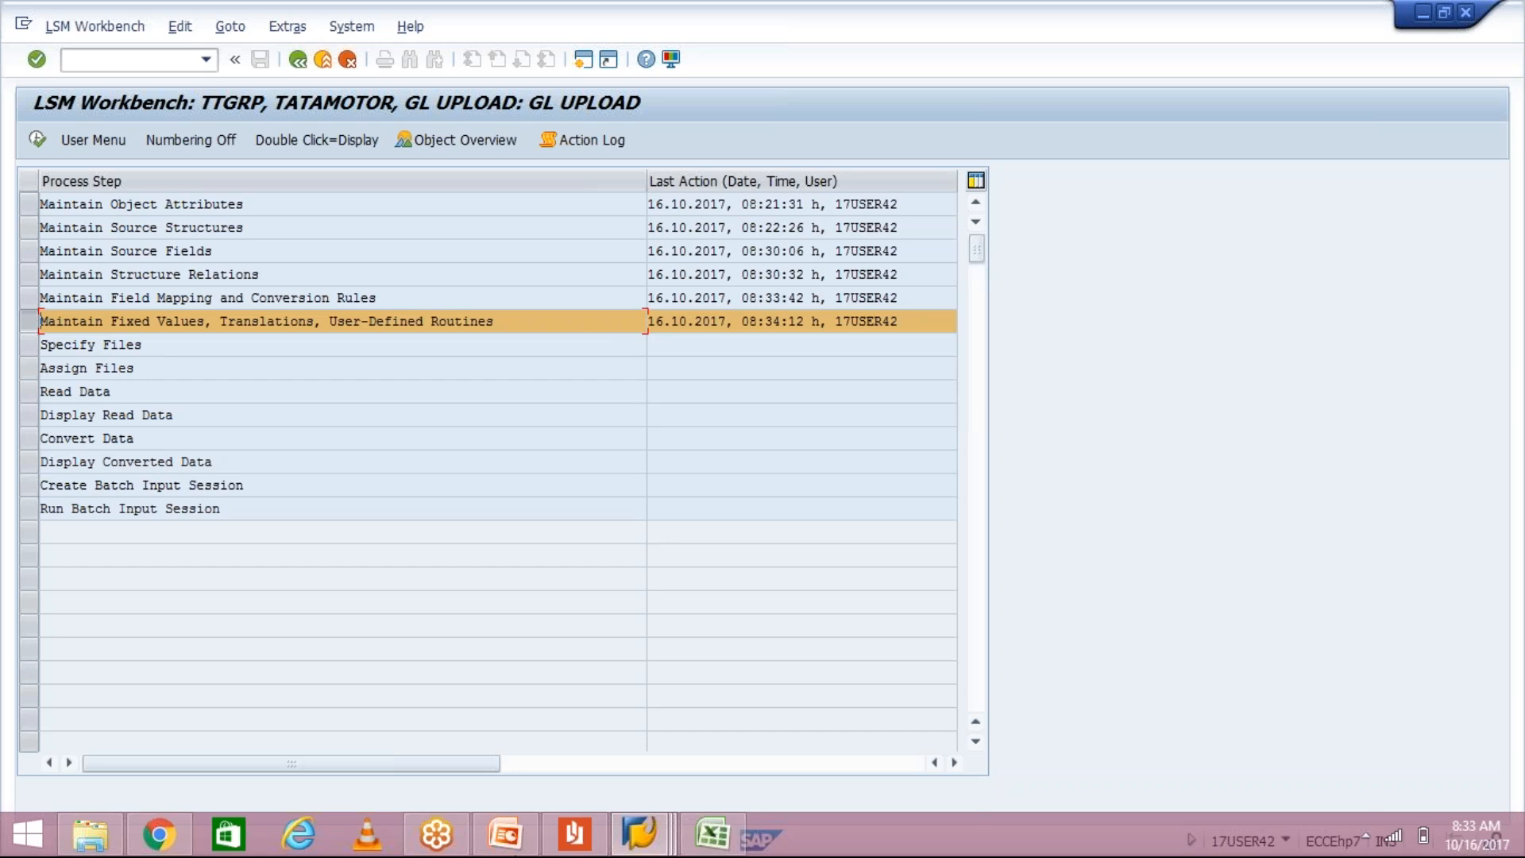
left_click(571, 830)
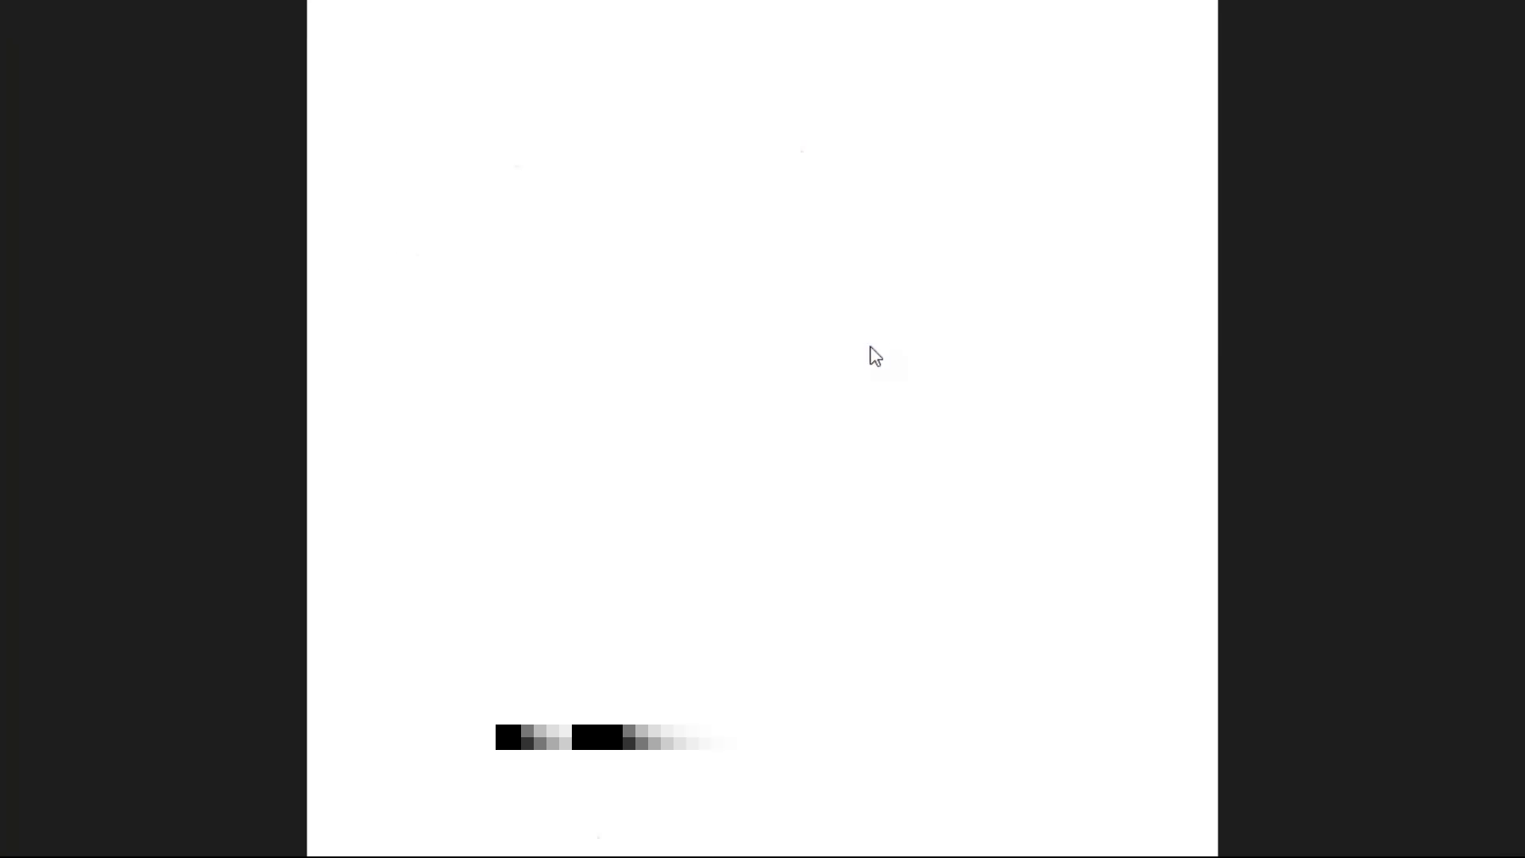
key("alt+Tab")
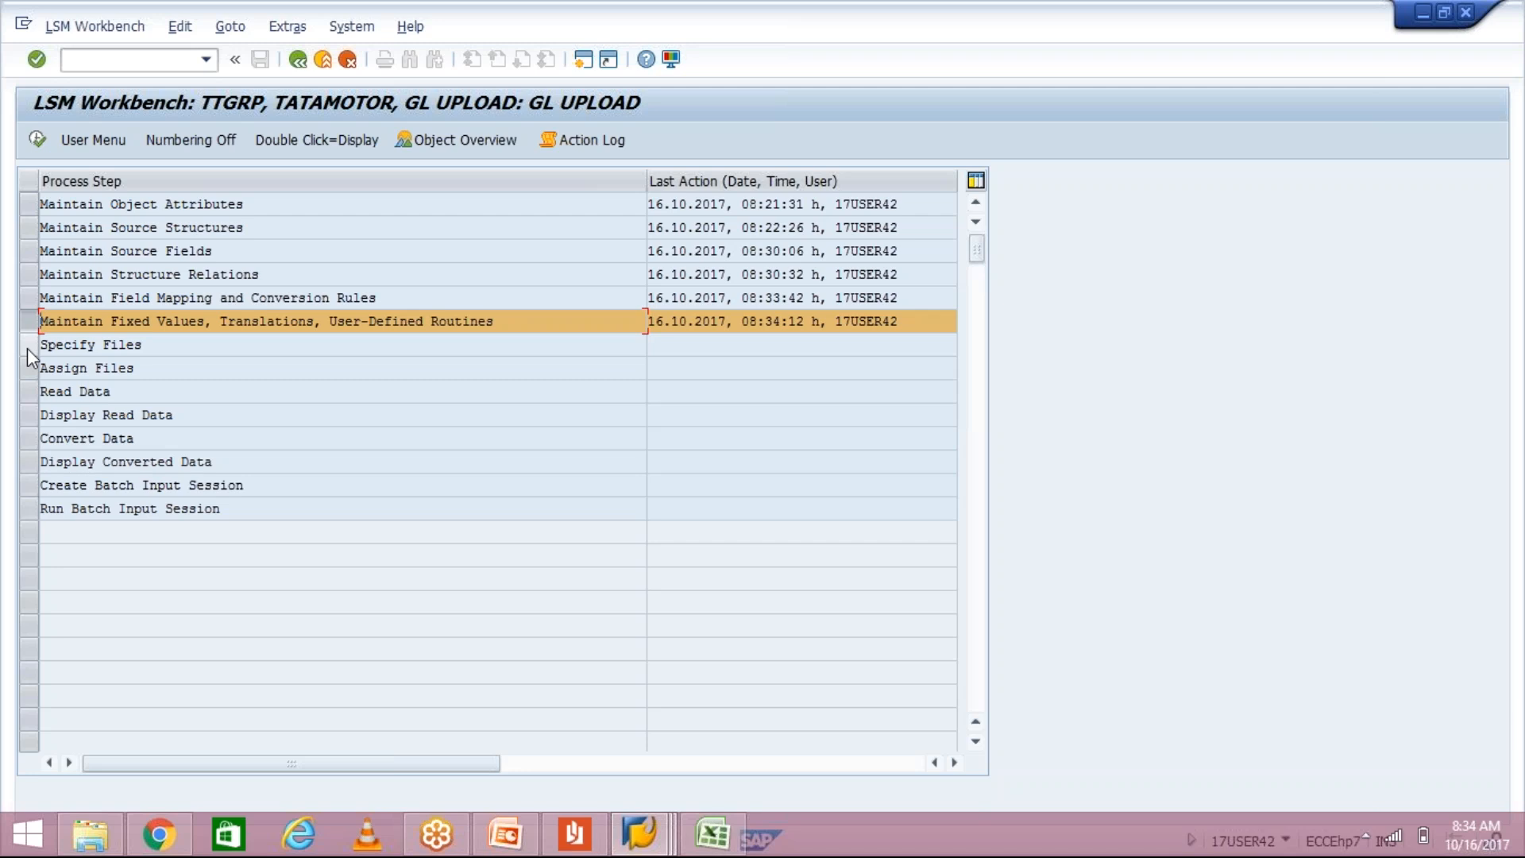
key("alt+Tab")
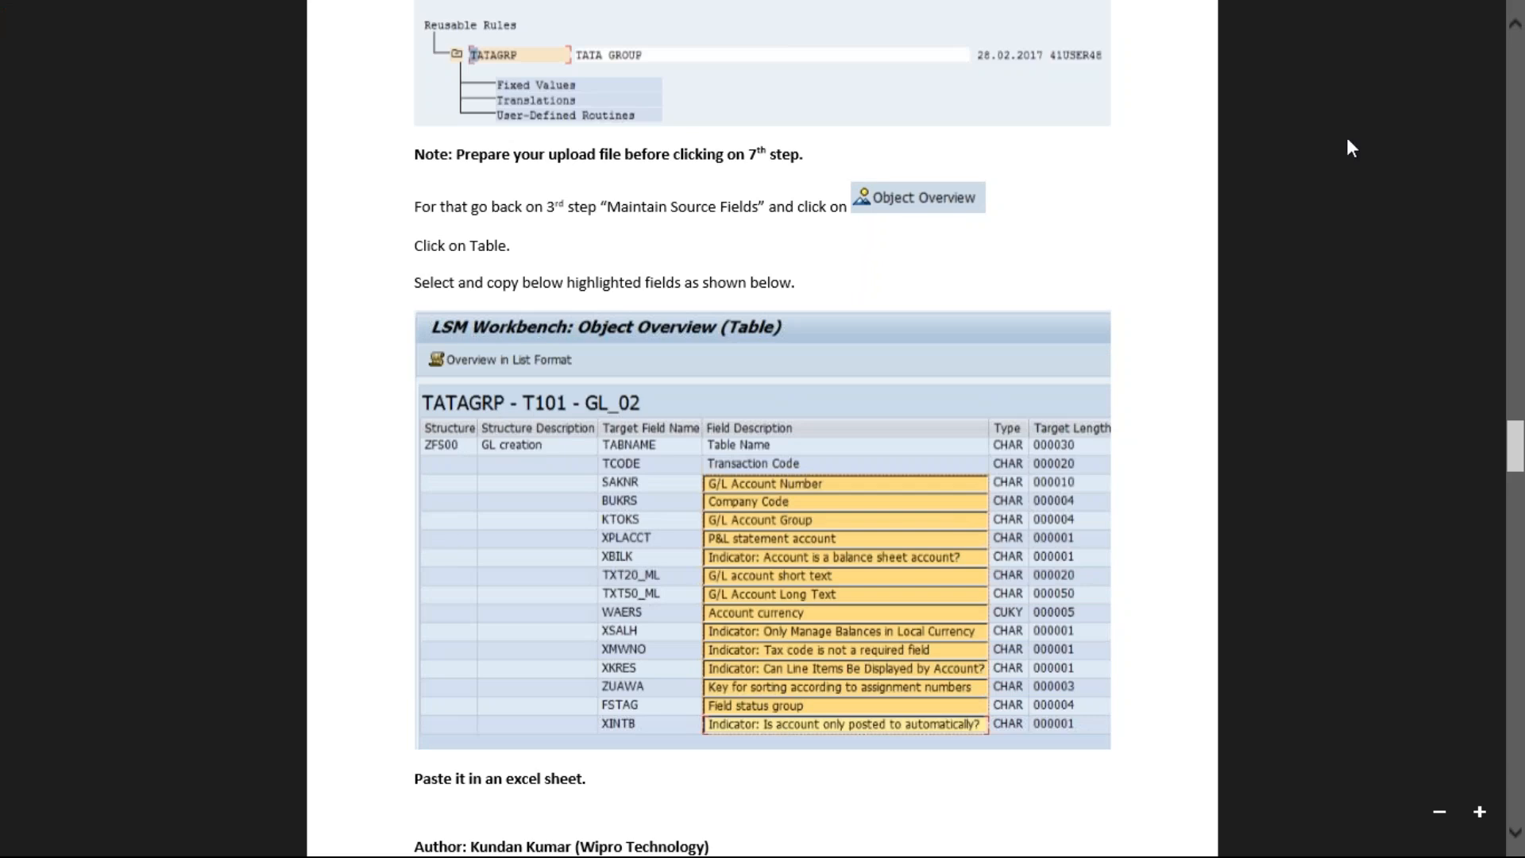
left_click(1515, 29)
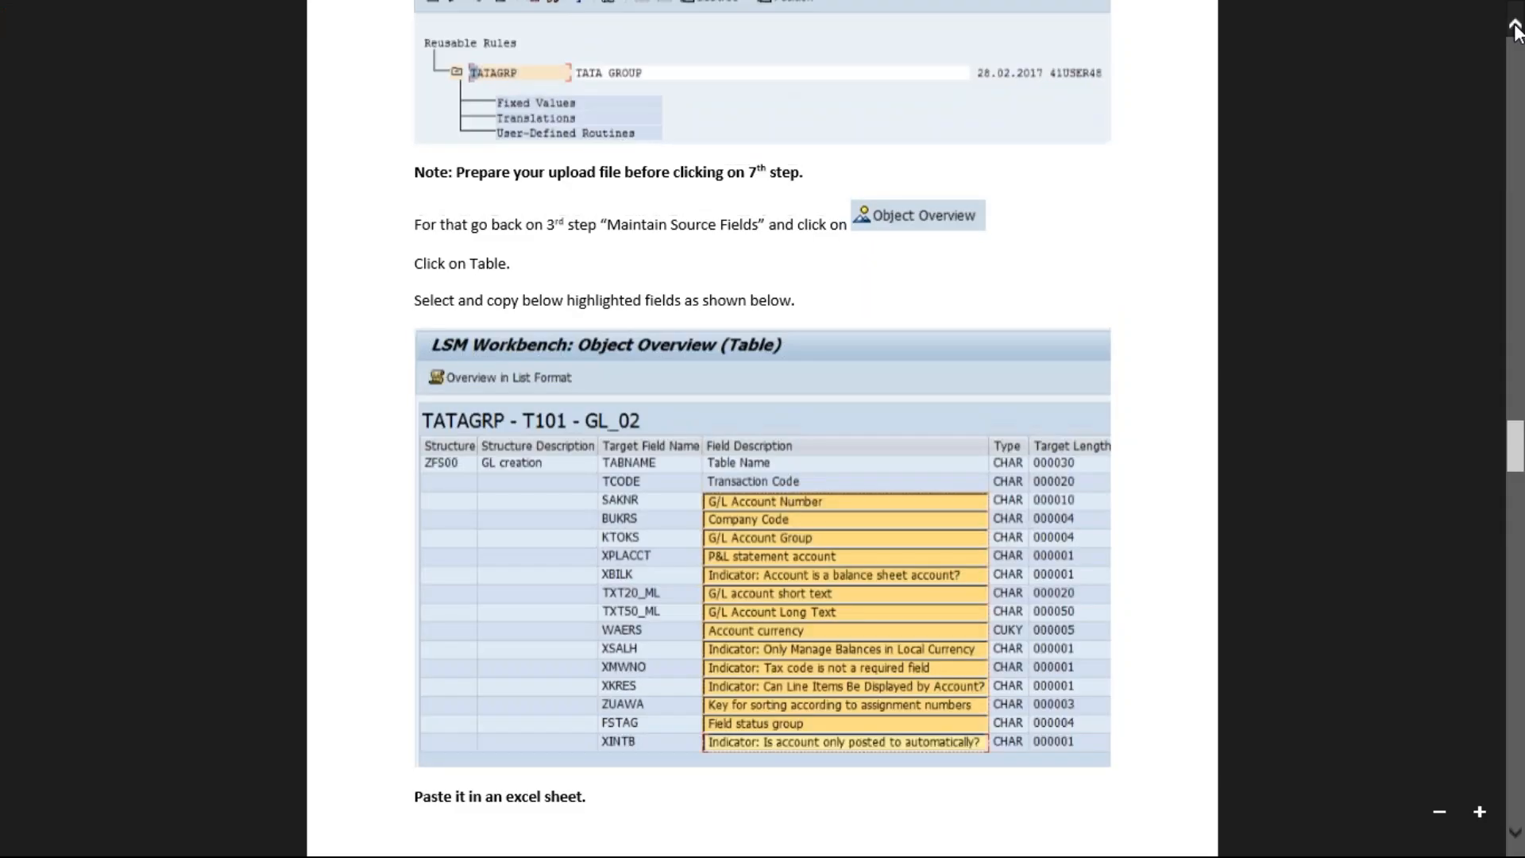
scroll(1516, 29, "up", 5)
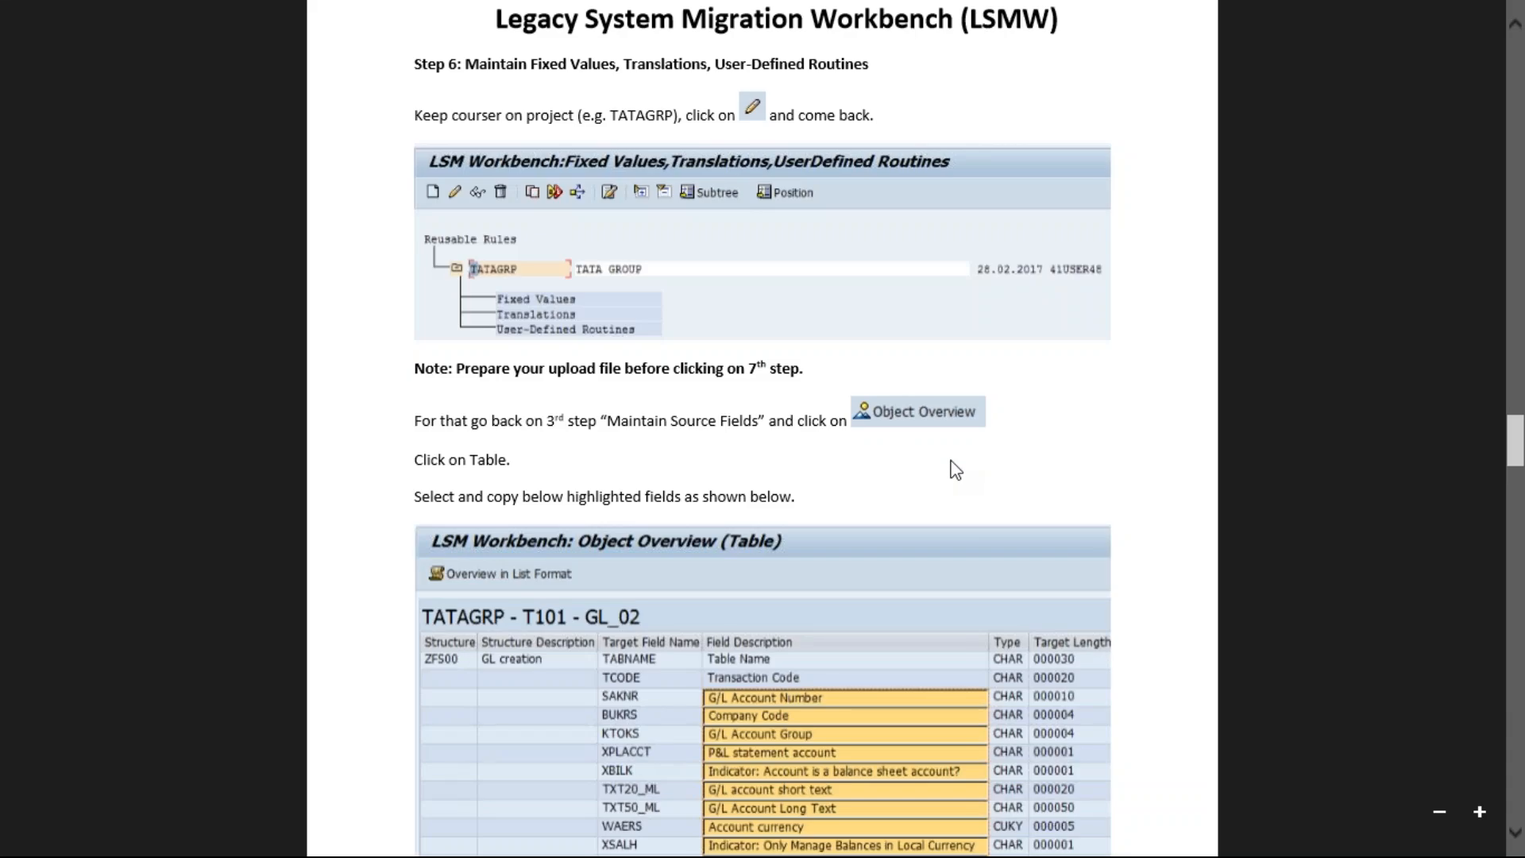
left_click(1518, 841)
left_click(1518, 841)
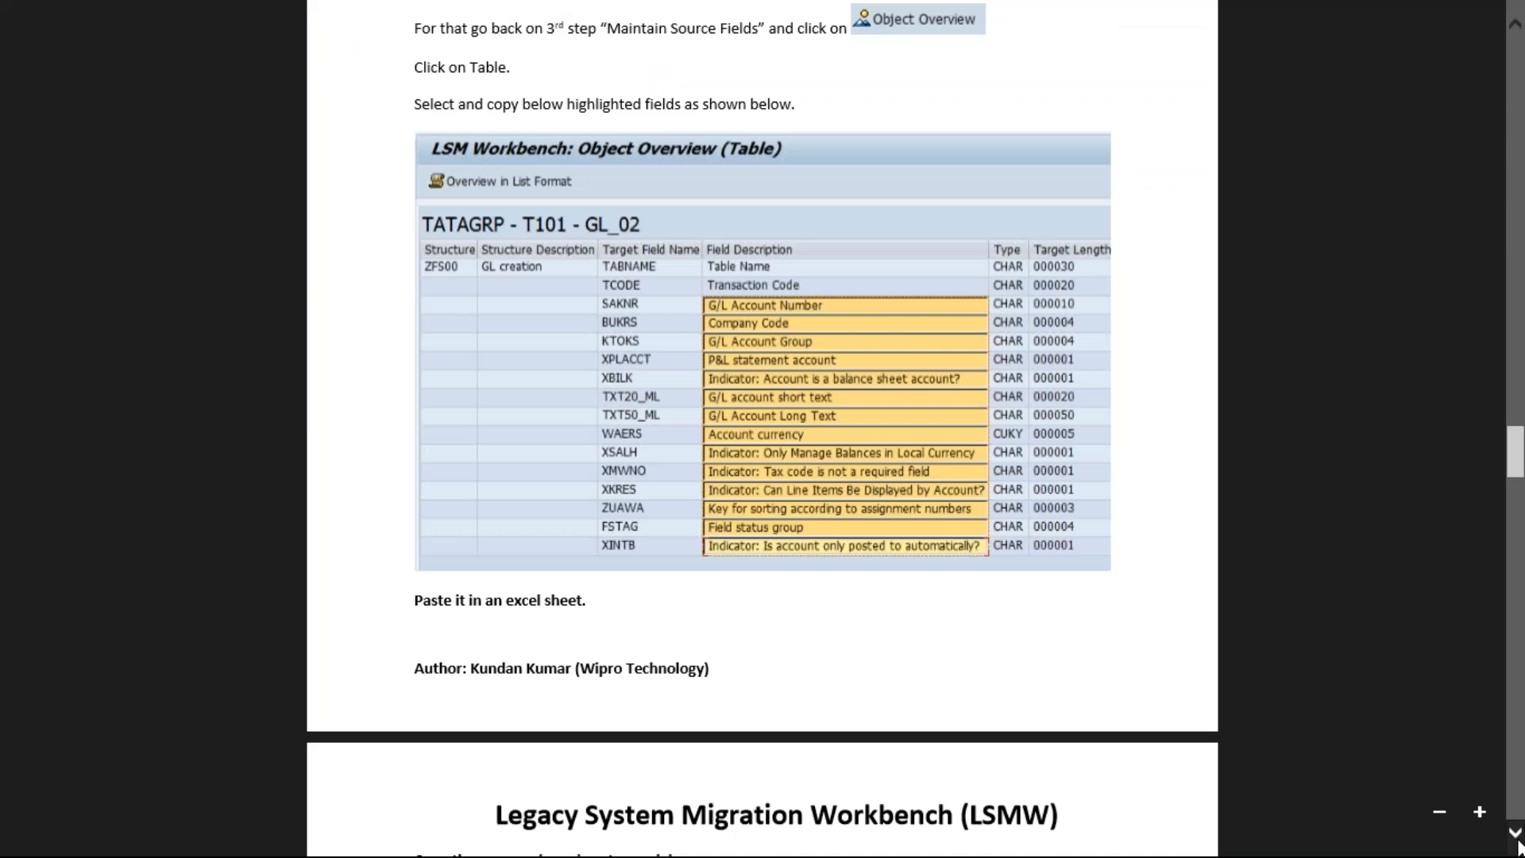
left_click(1518, 843)
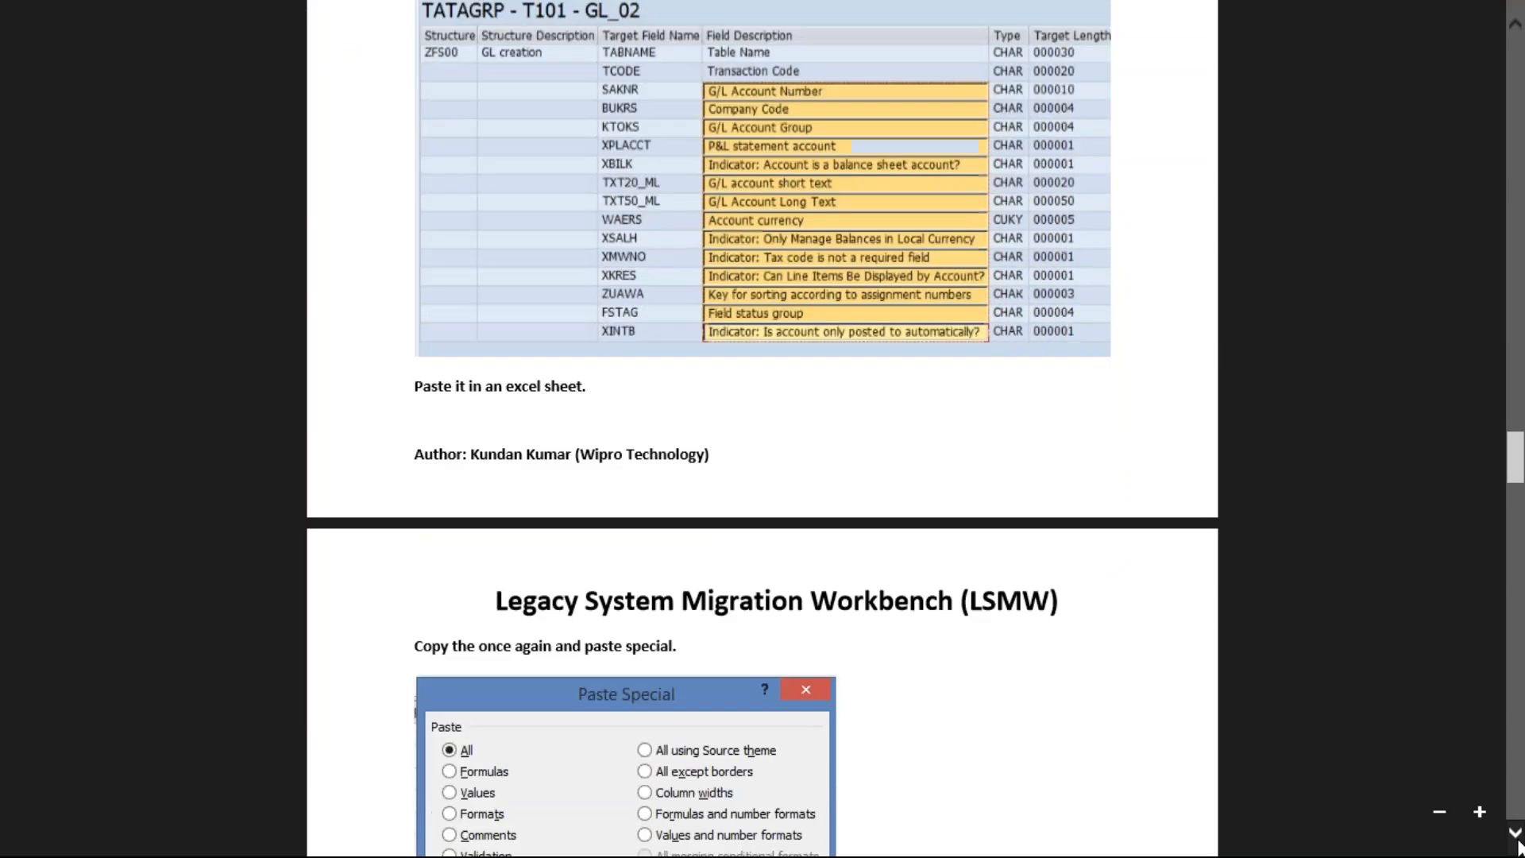
left_click(1518, 845)
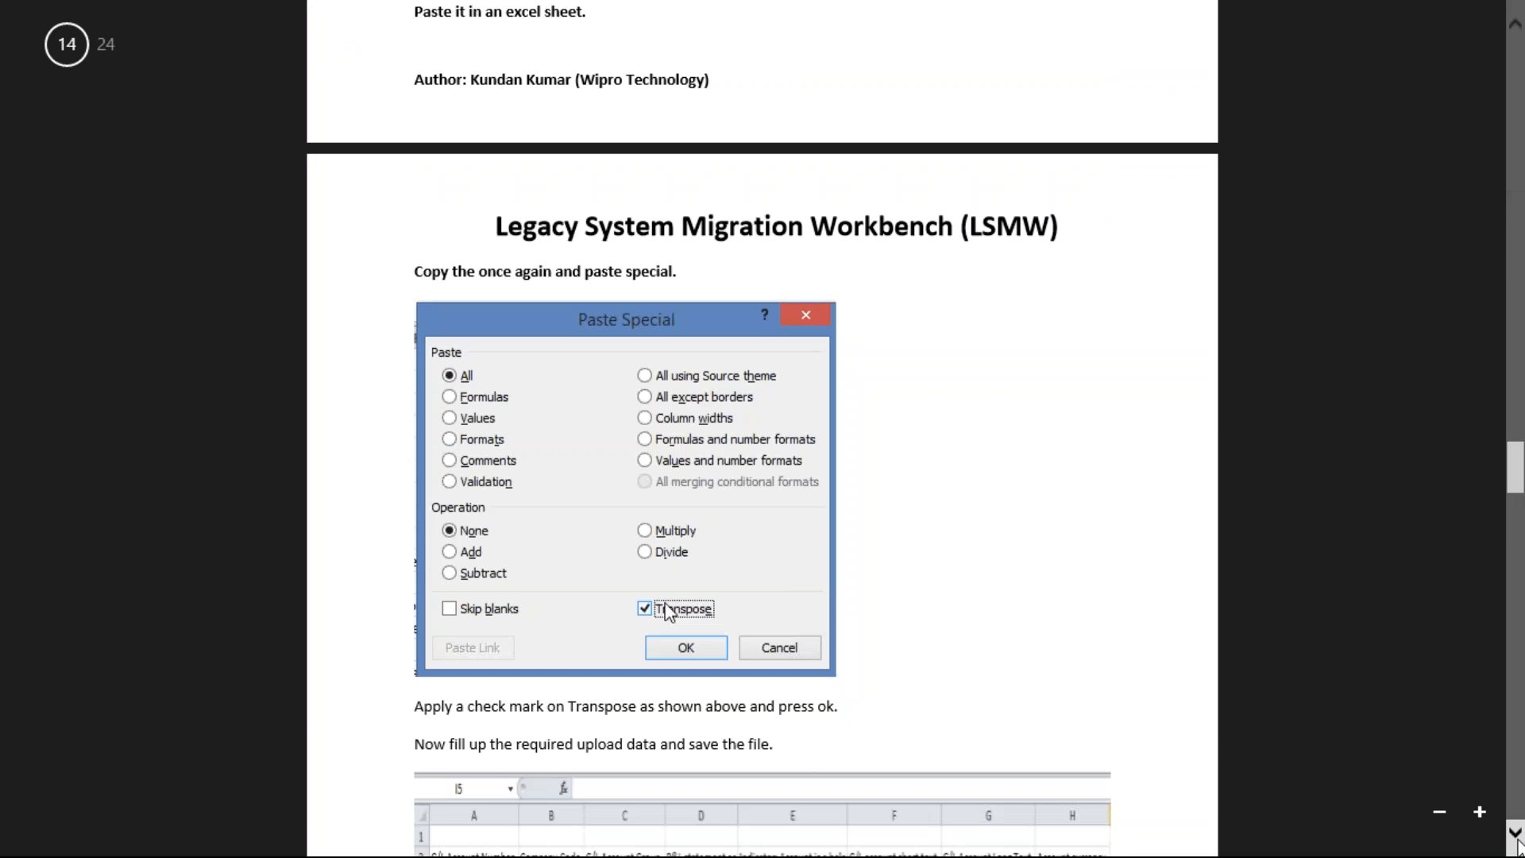
left_click(1518, 844)
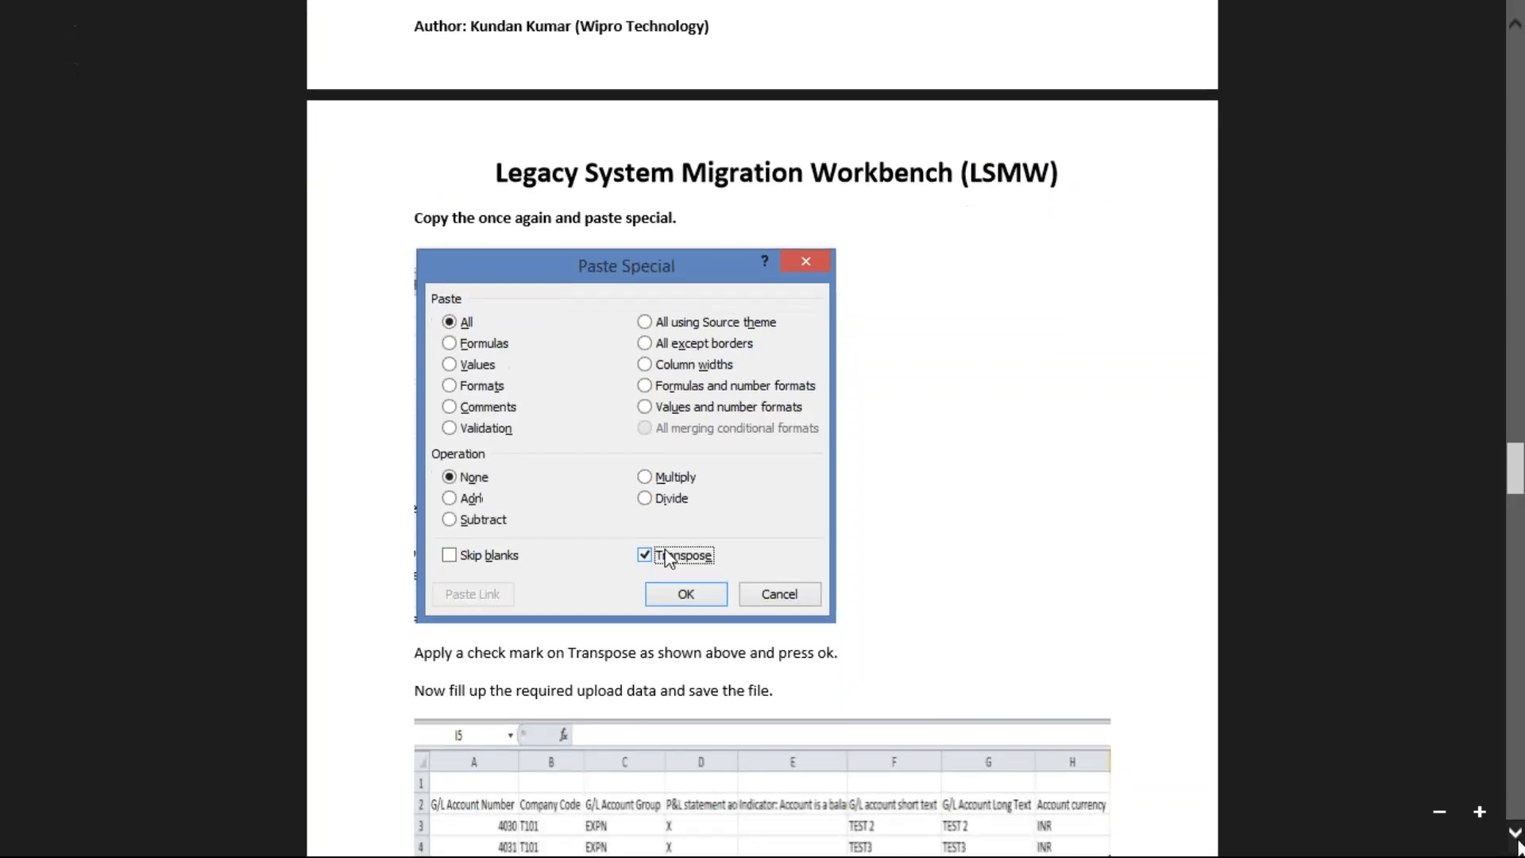
left_click(1519, 843)
left_click(1518, 845)
key("alt+Tab")
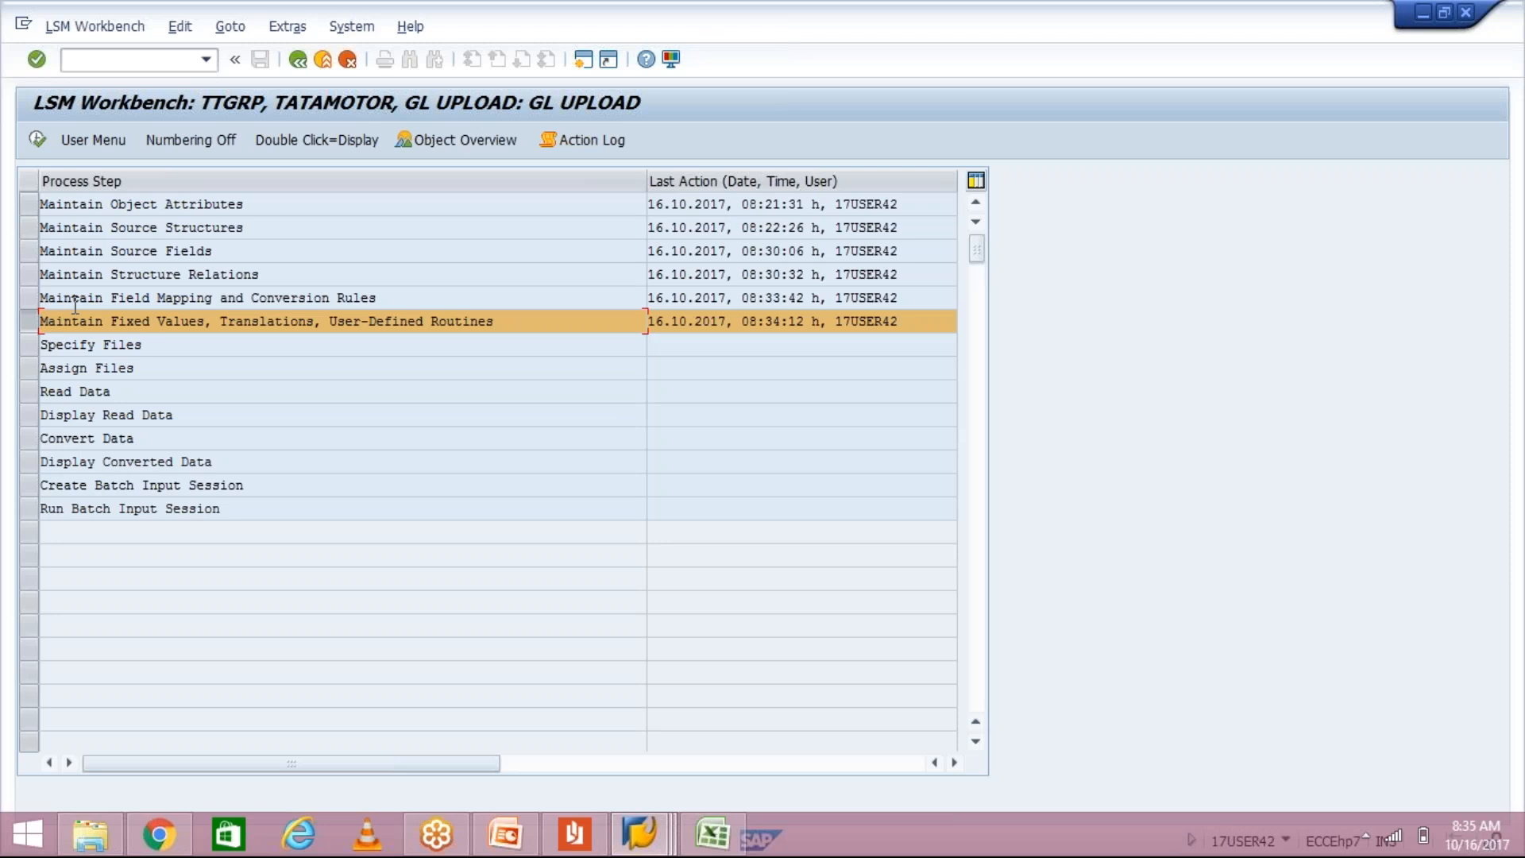
Step: From Maintain Source Fields, show the GL UPLOAD object overview as a table
left_click(27, 251)
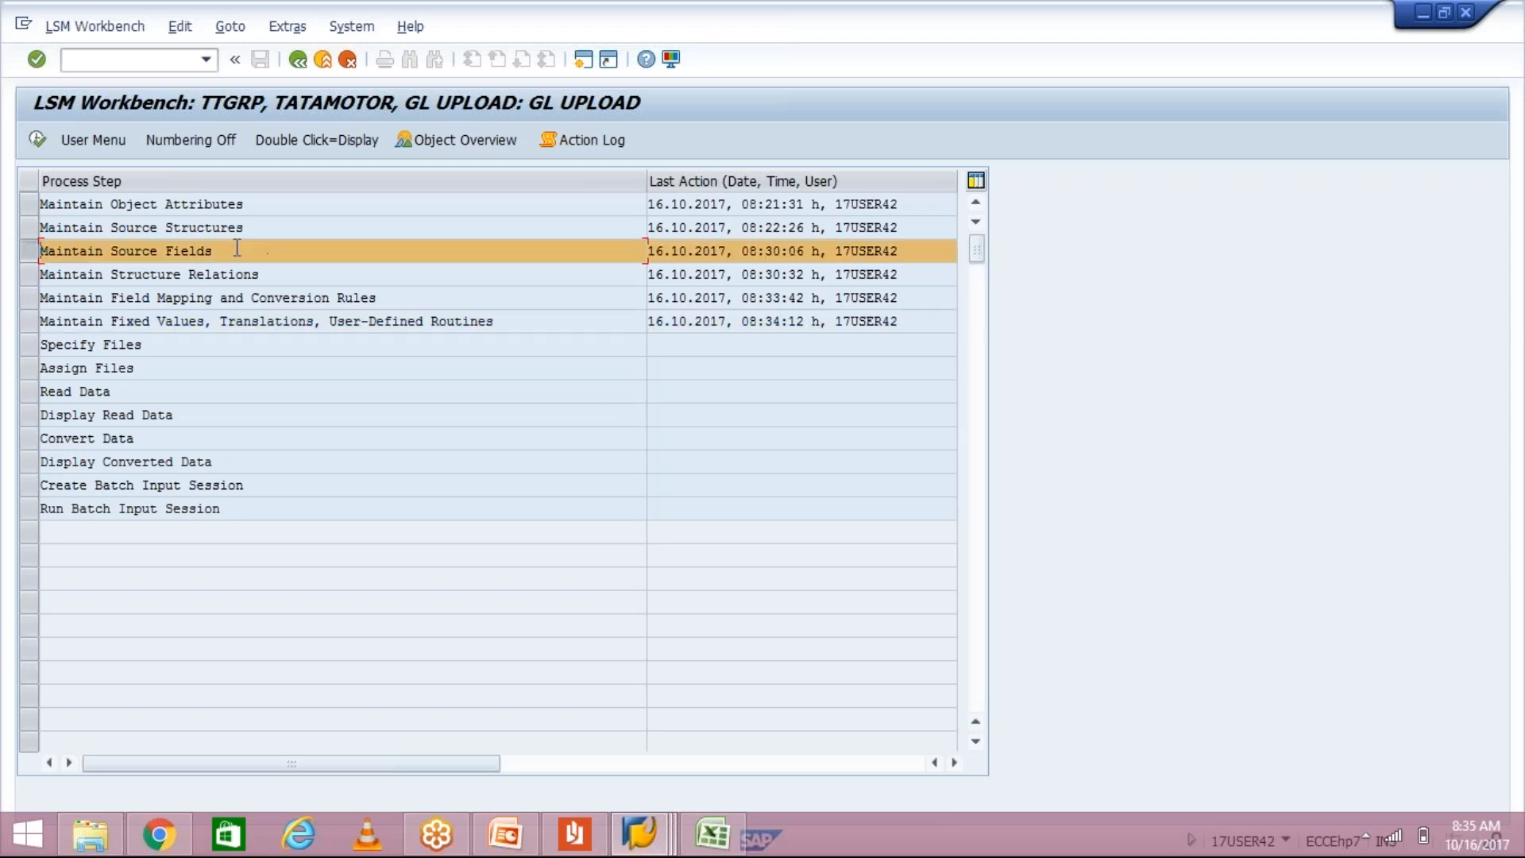
left_click(474, 141)
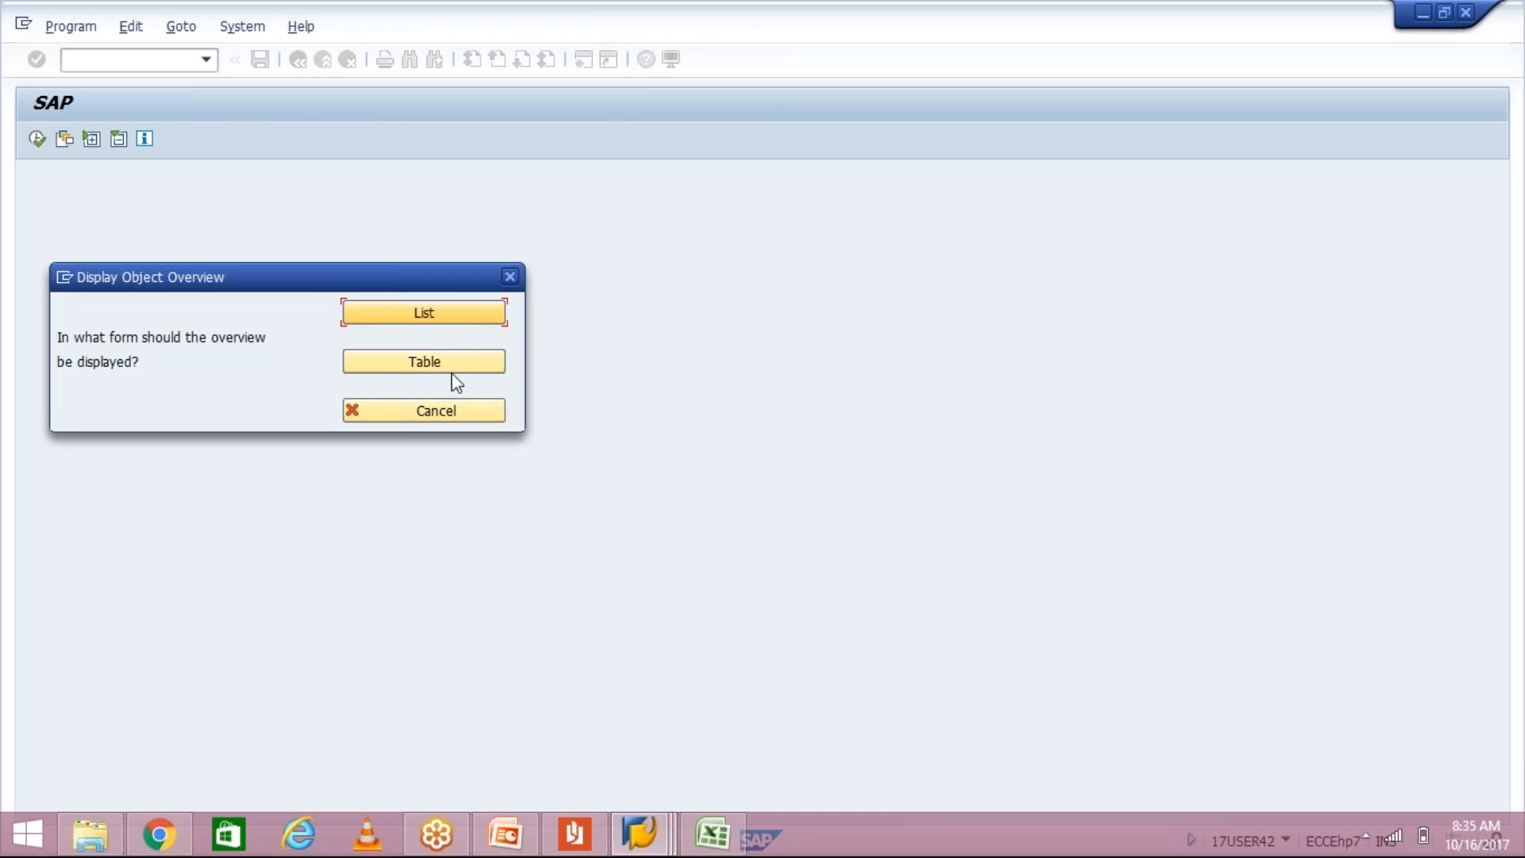
left_click(492, 367)
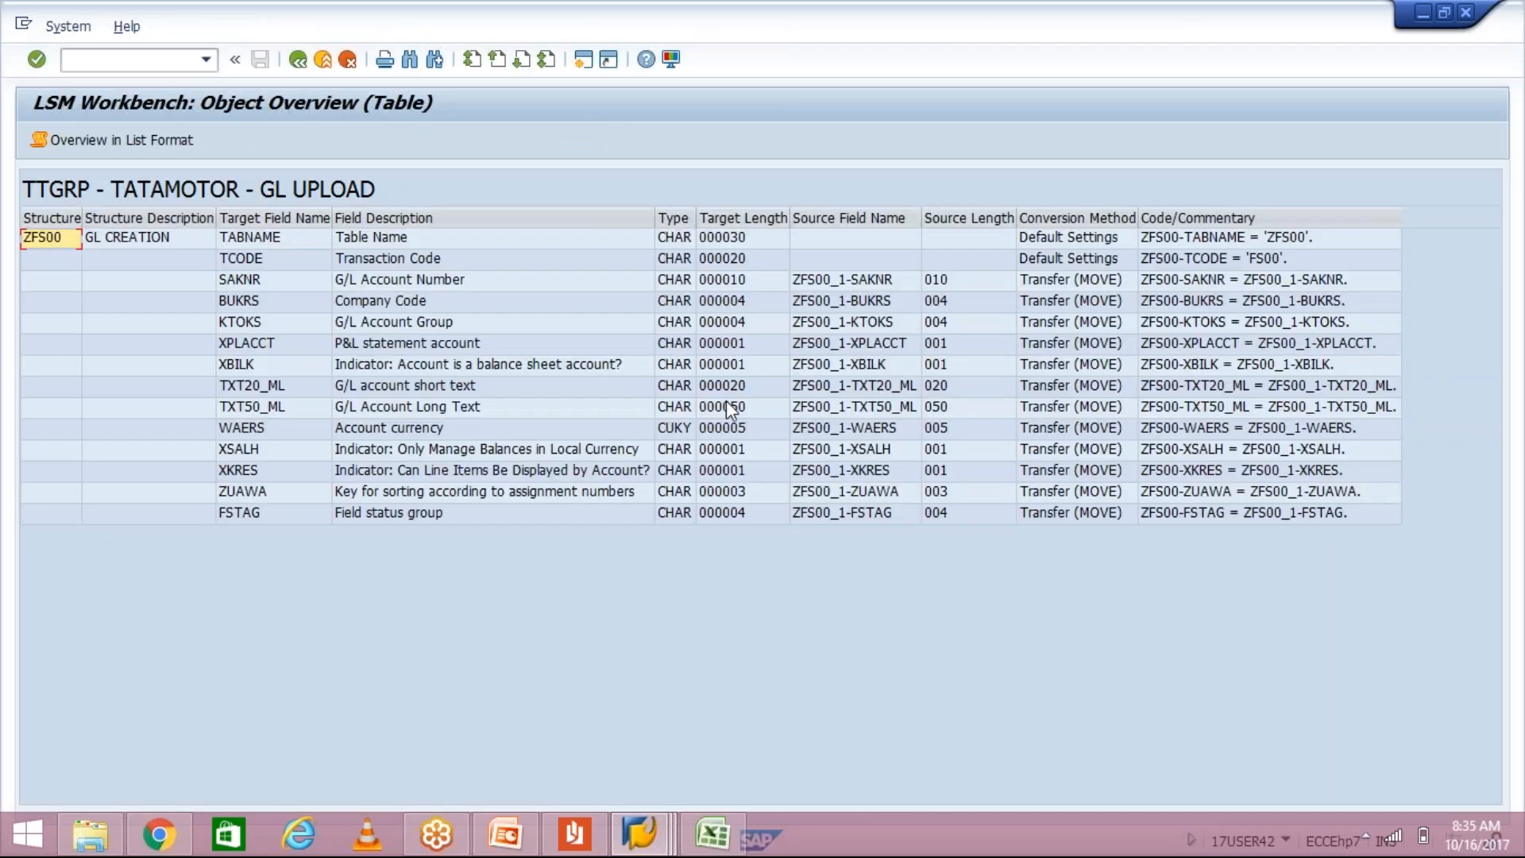
Step: Select the field descriptions from G/L Account Number down to Field status group
left_click(402, 279)
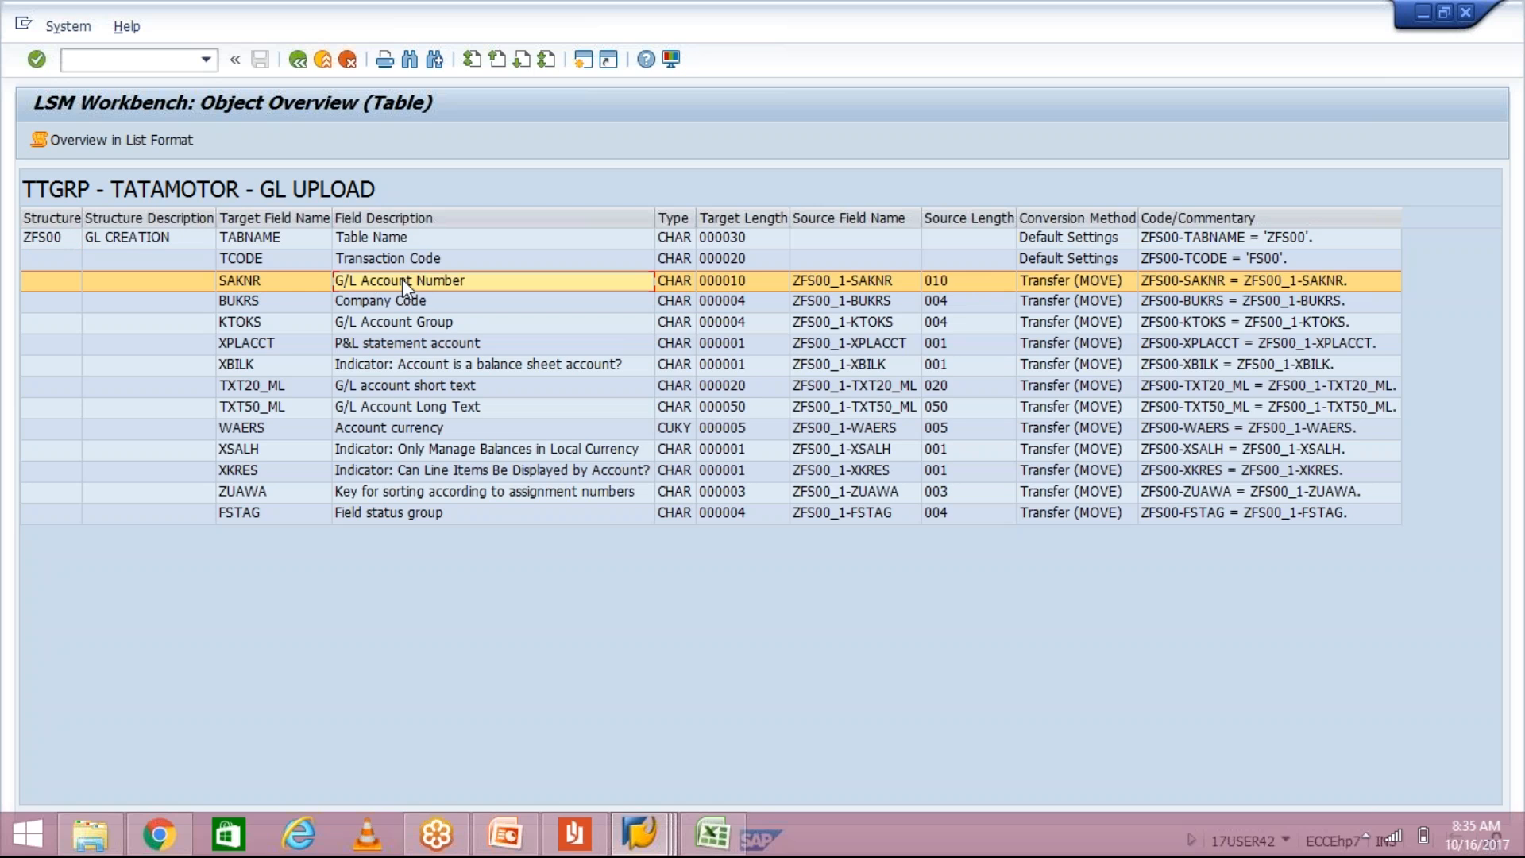
left_click(402, 279)
left_click_drag(402, 279, 453, 565)
key("ctrl+c")
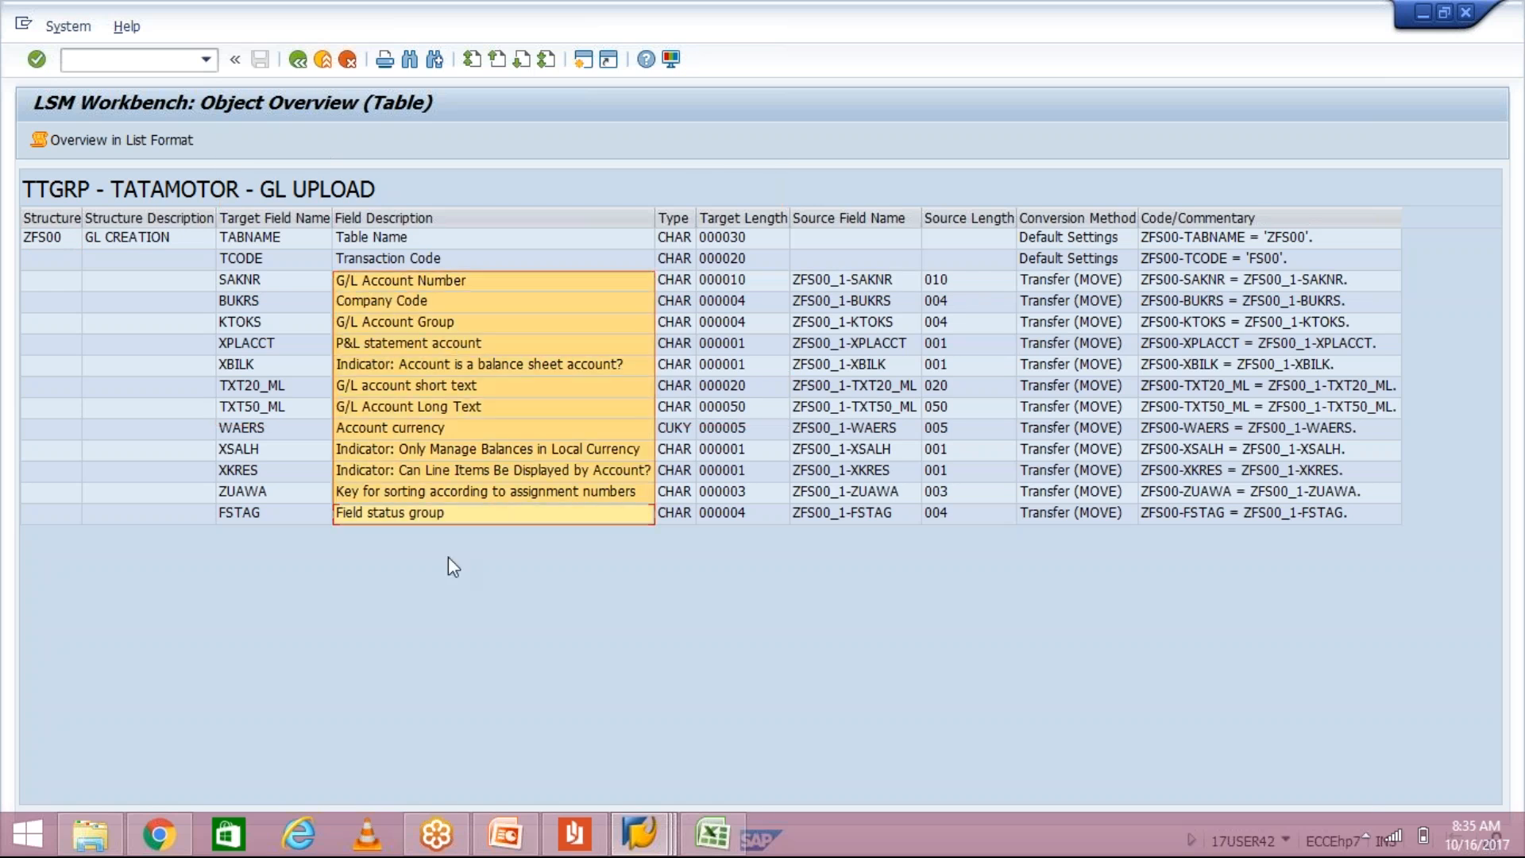
Step: Paste the twelve field descriptions into Sheet2 column A and autofit the column
left_click(713, 832)
key("ctrl+a")
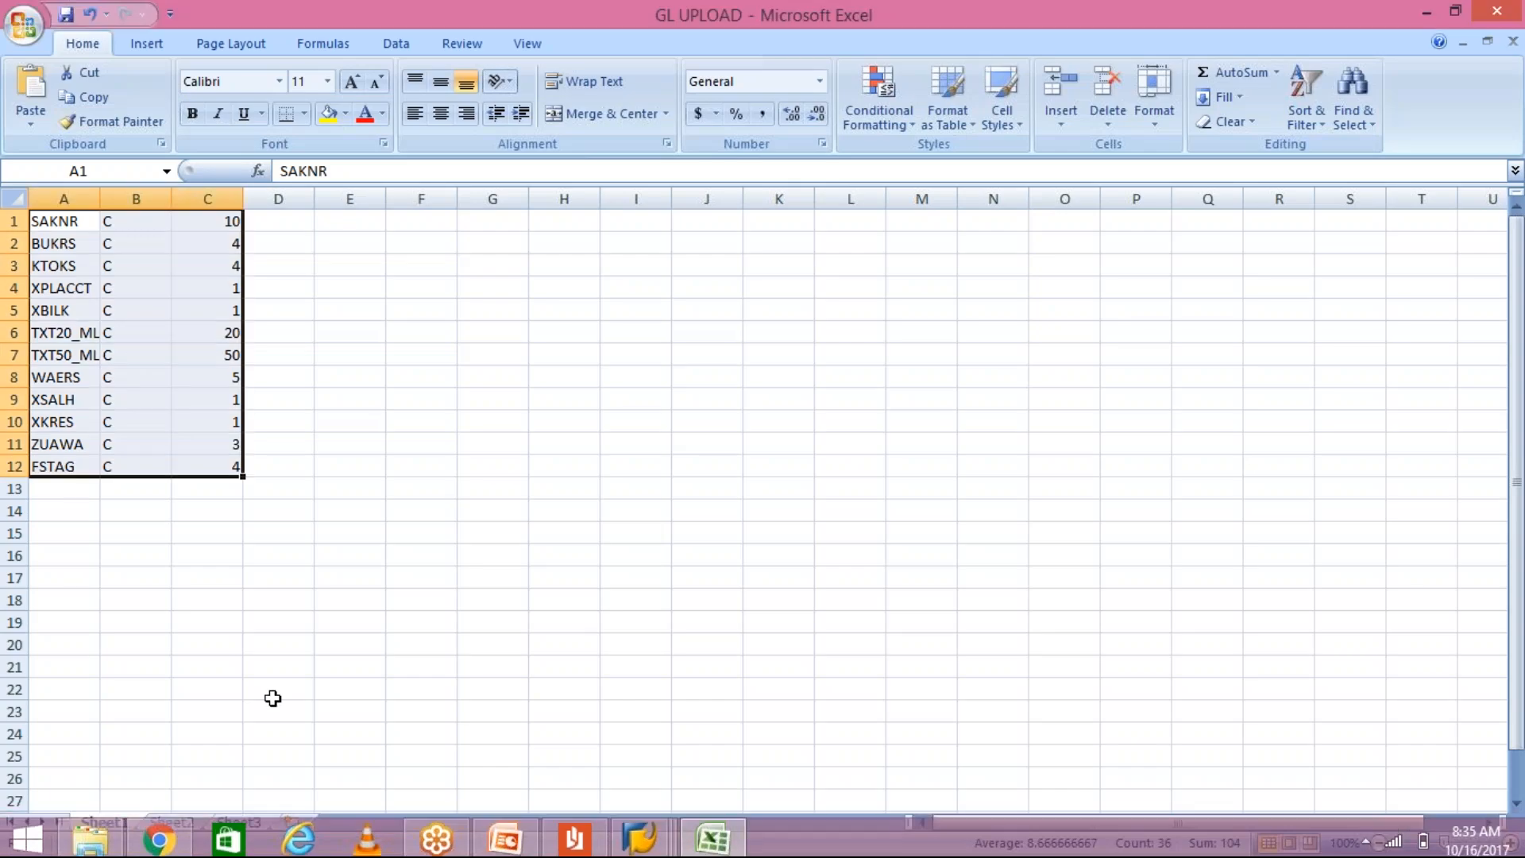
key("ctrl+Page_Down")
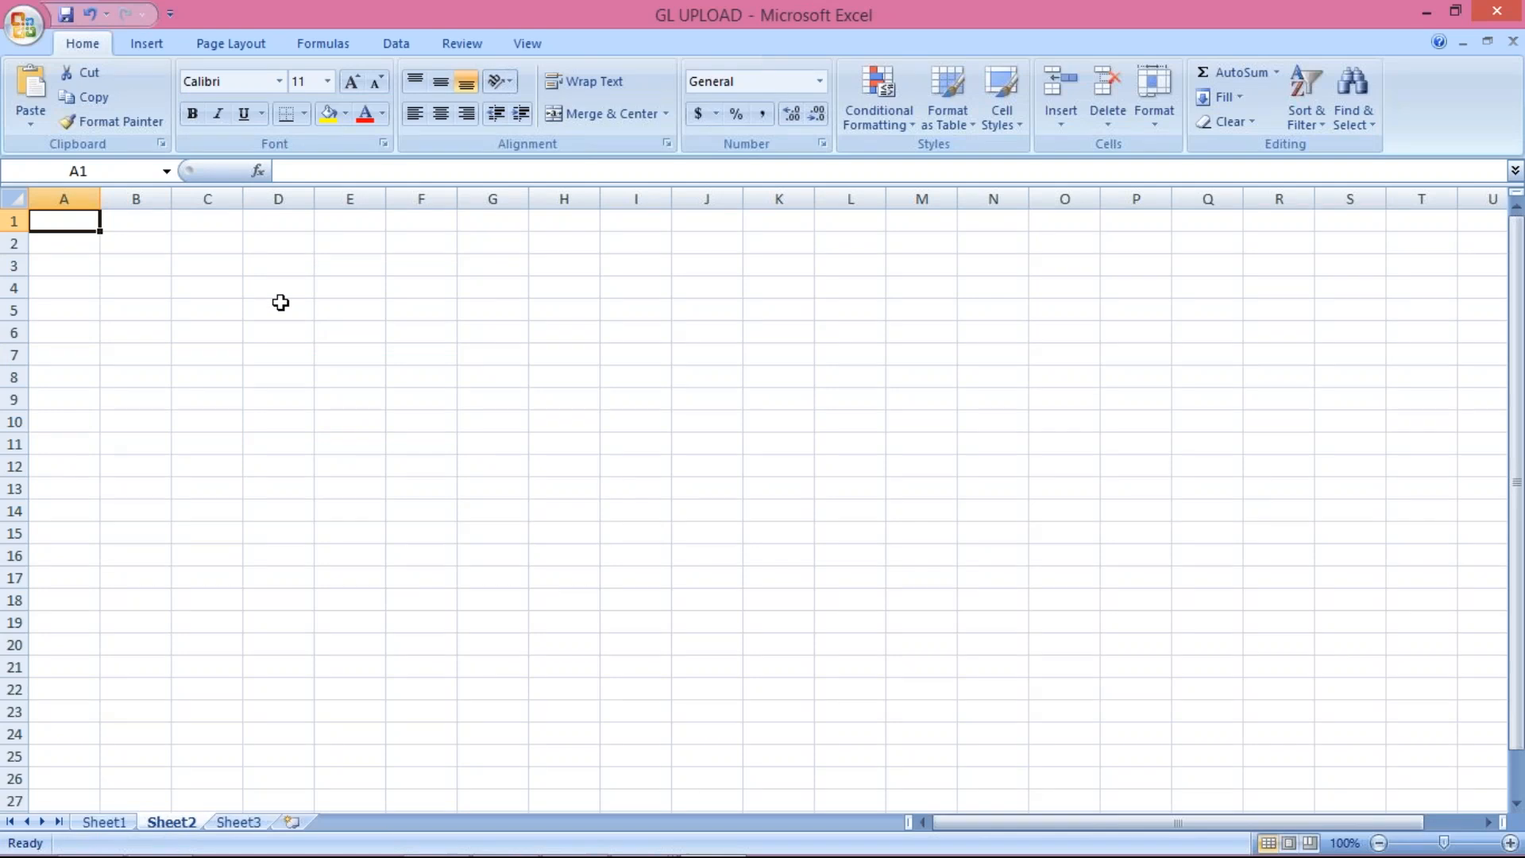
key("ctrl+v")
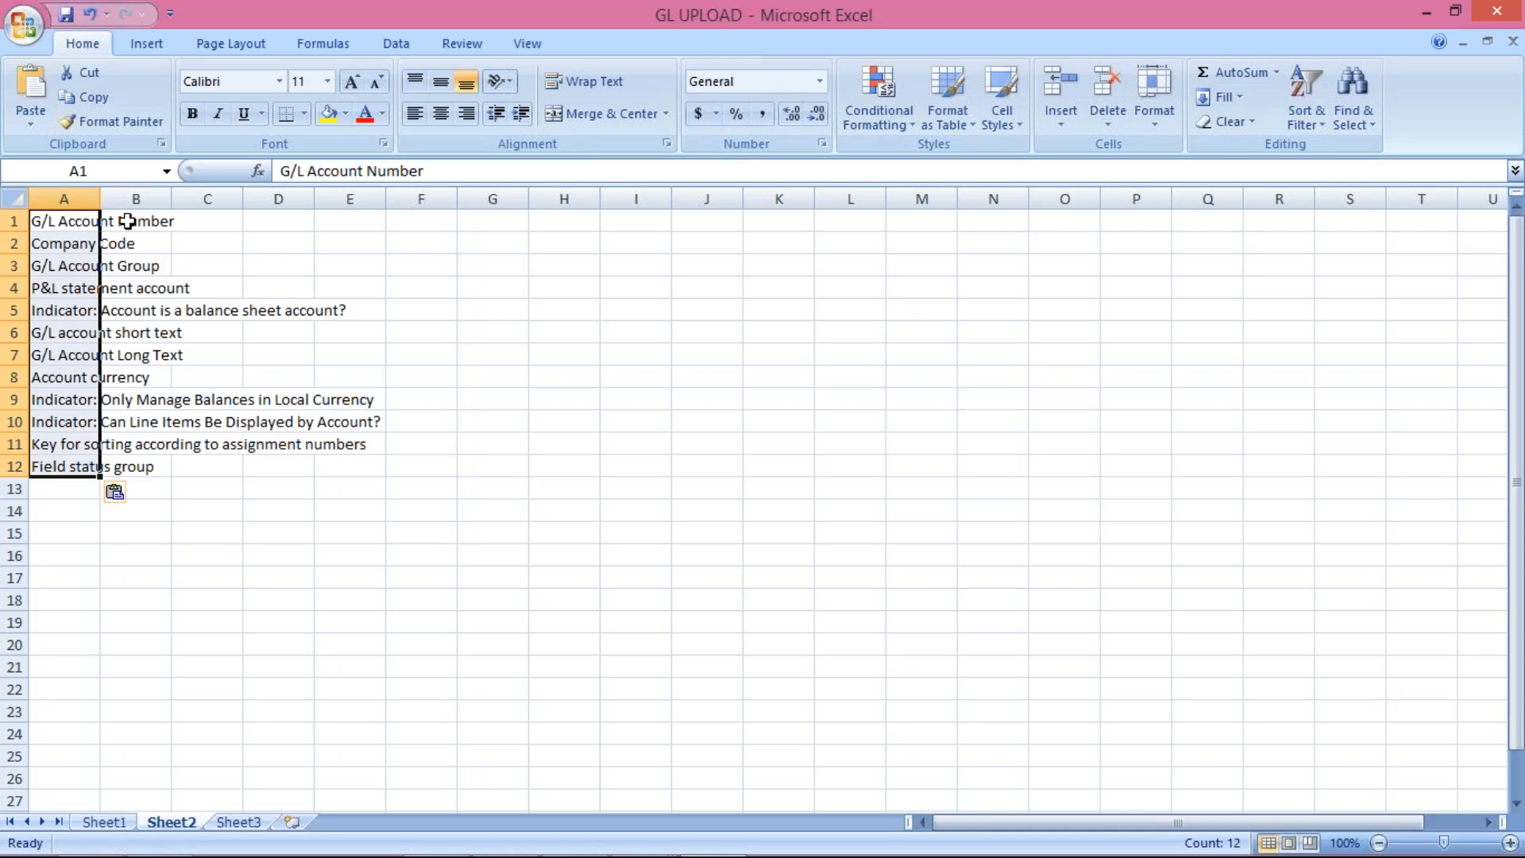
left_click_drag(96, 198, 96, 198)
double_click(96, 198)
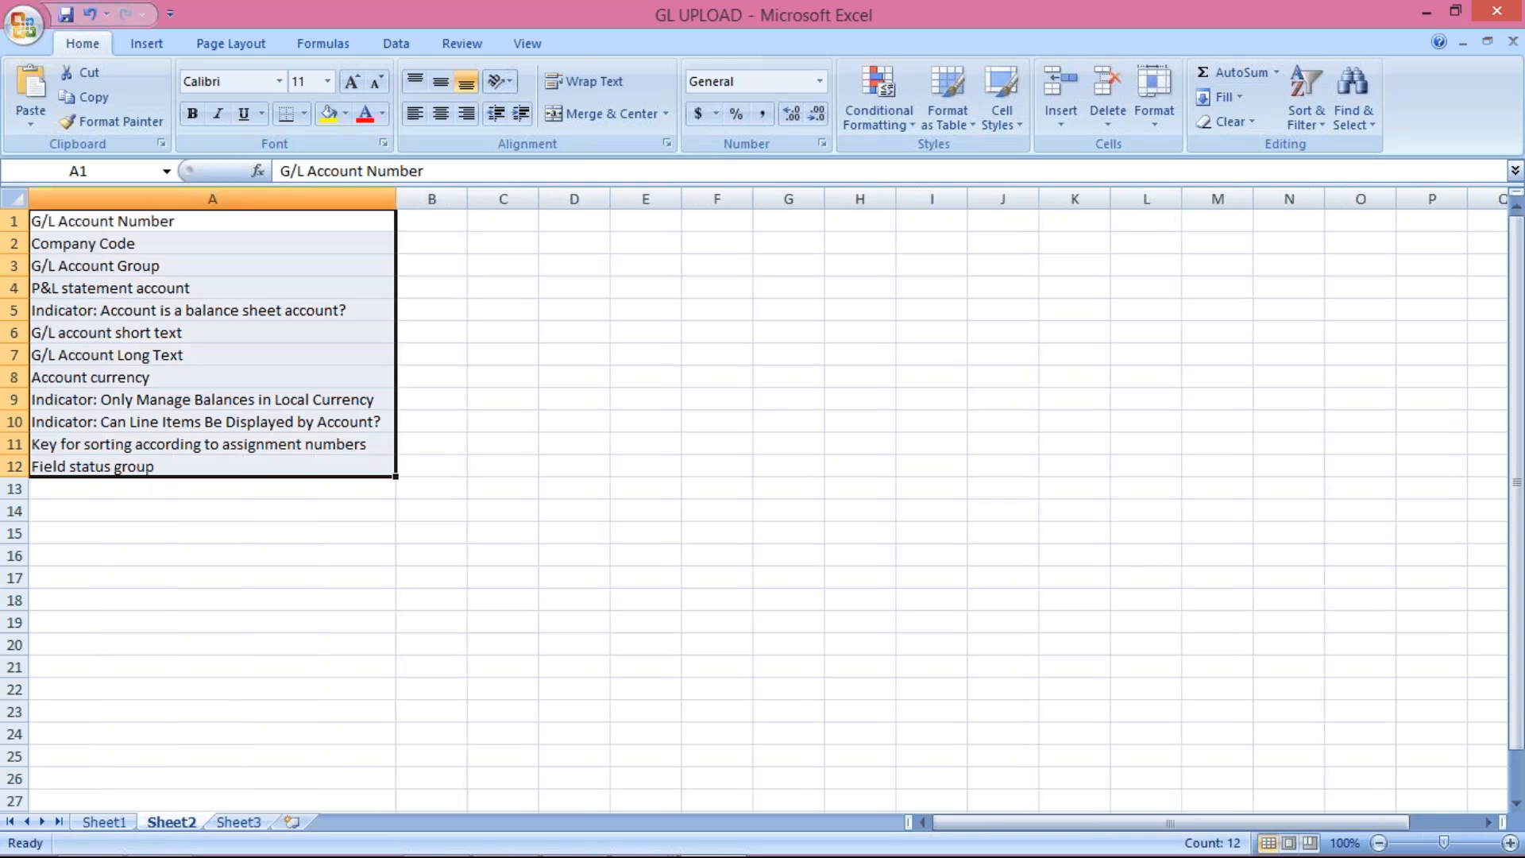
left_click(226, 223)
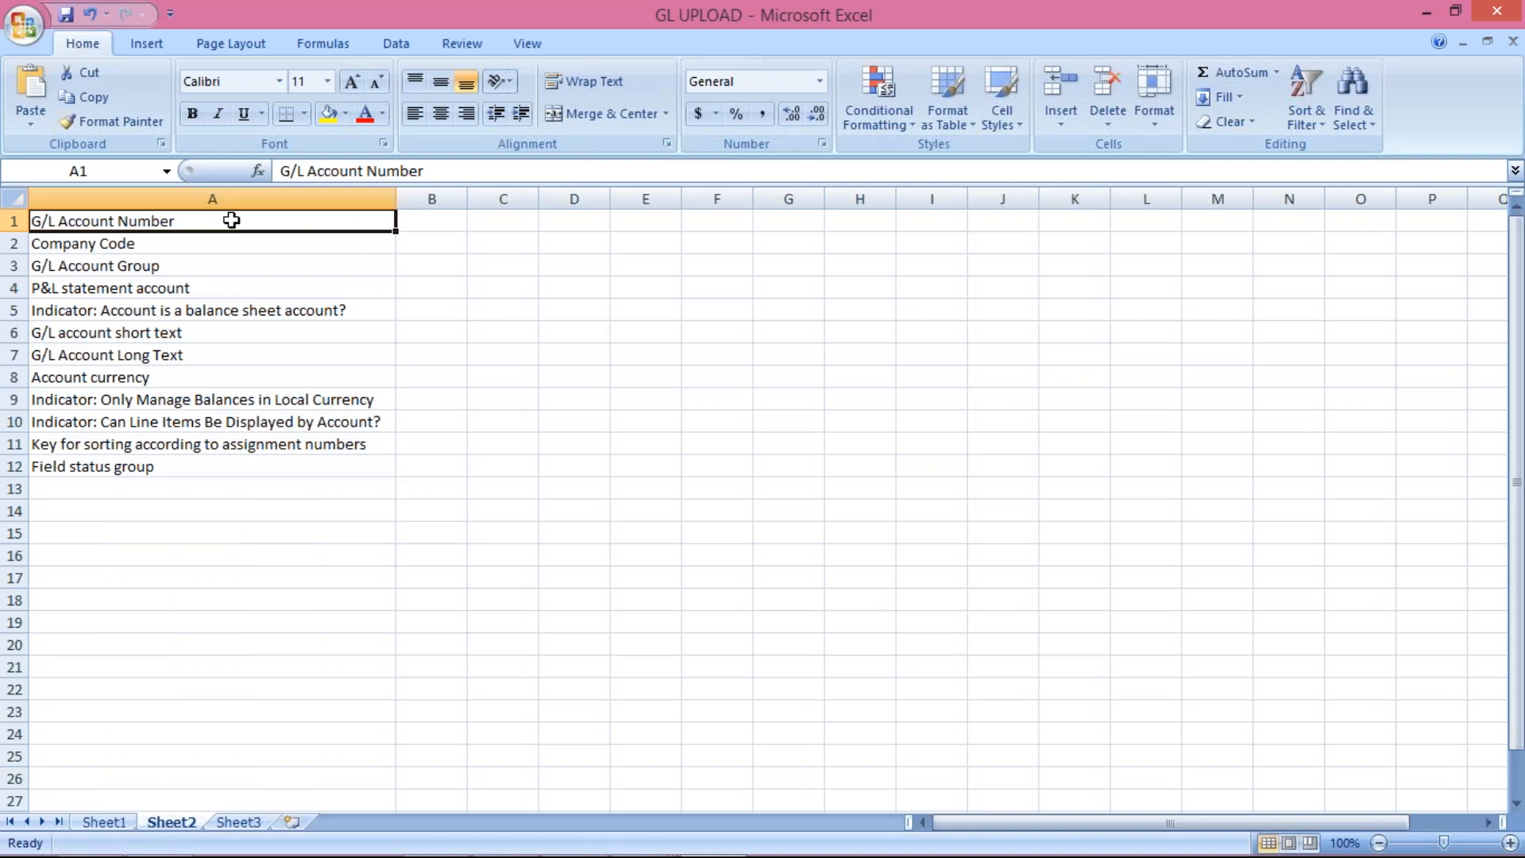
Step: Shorten the first three labels to G/L Act no., Comp. cd and Act Grp
key("F2")
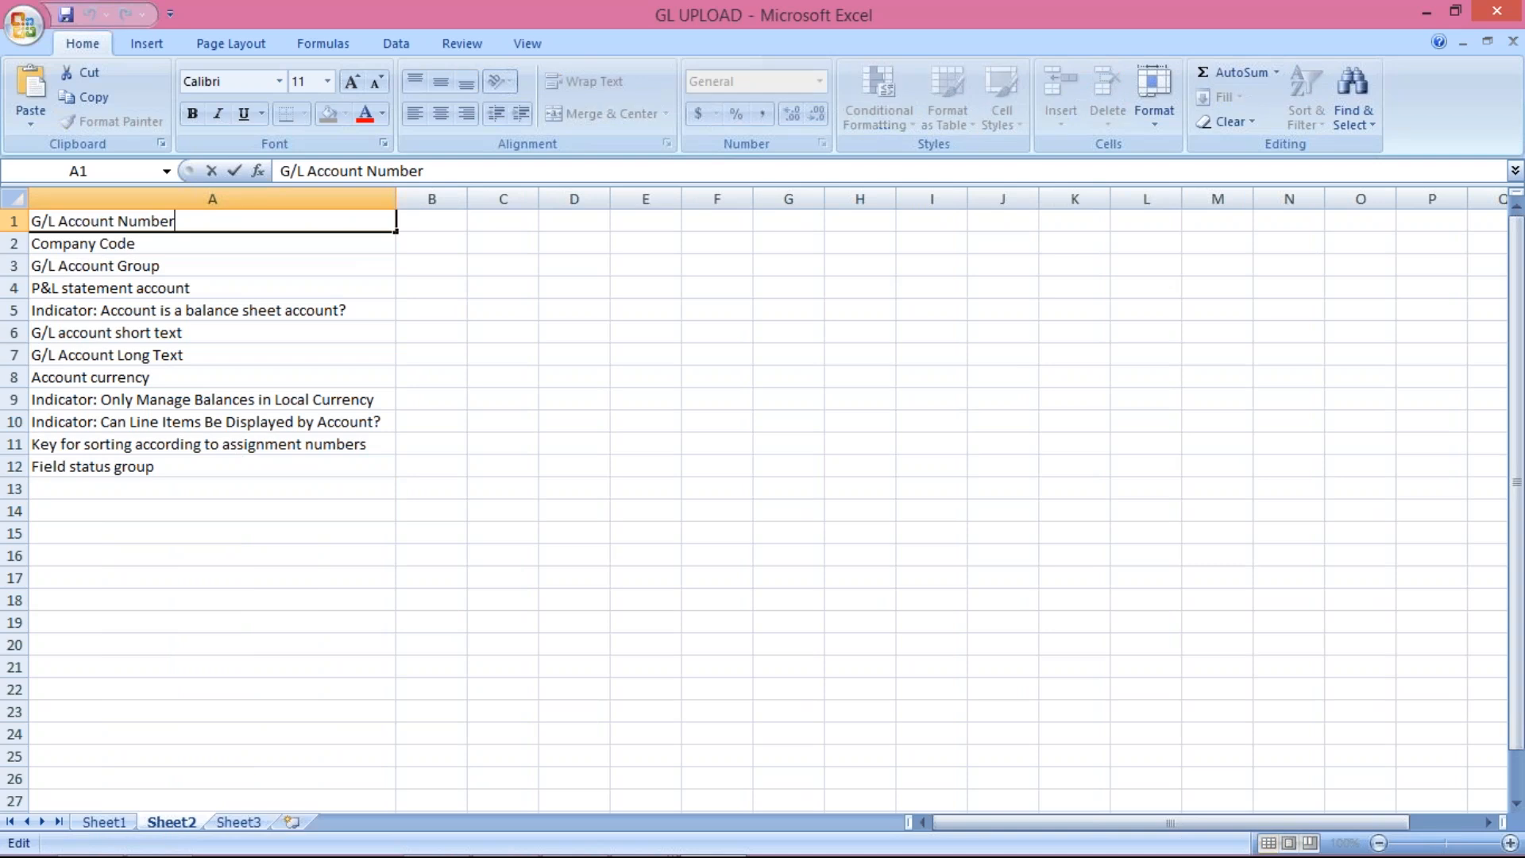
key("BackSpace")
key("BackSpace")
key("BackSpace")
key("BackSpace")
key("BackSpace")
key("BackSpace")
key("BackSpace")
key("BackSpace")
key("BackSpace")
key("BackSpace")
key("BackSpace")
key("BackSpace")
type("t no.")
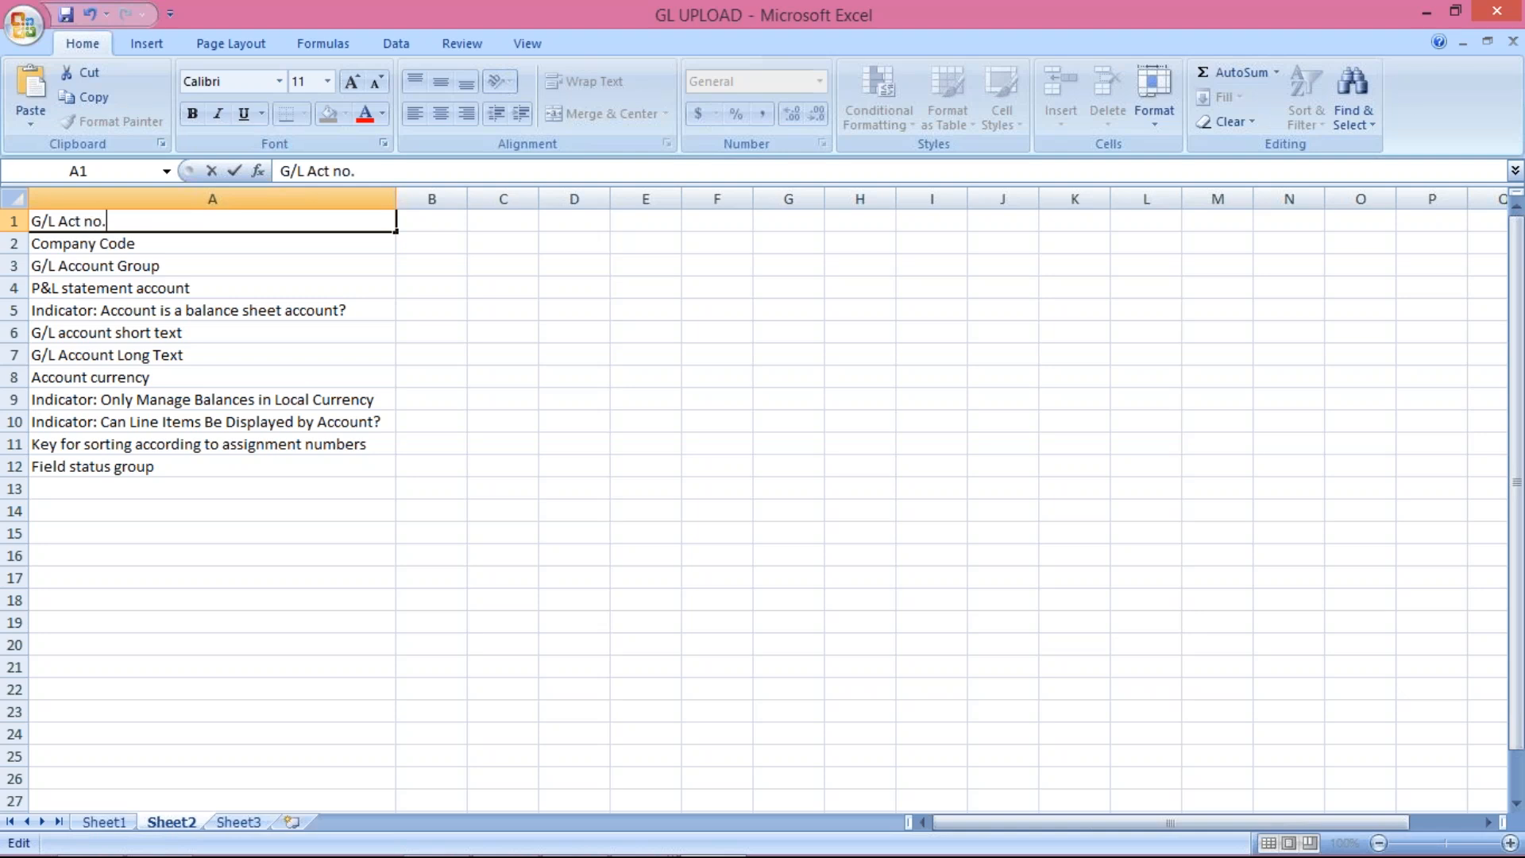
key("Return")
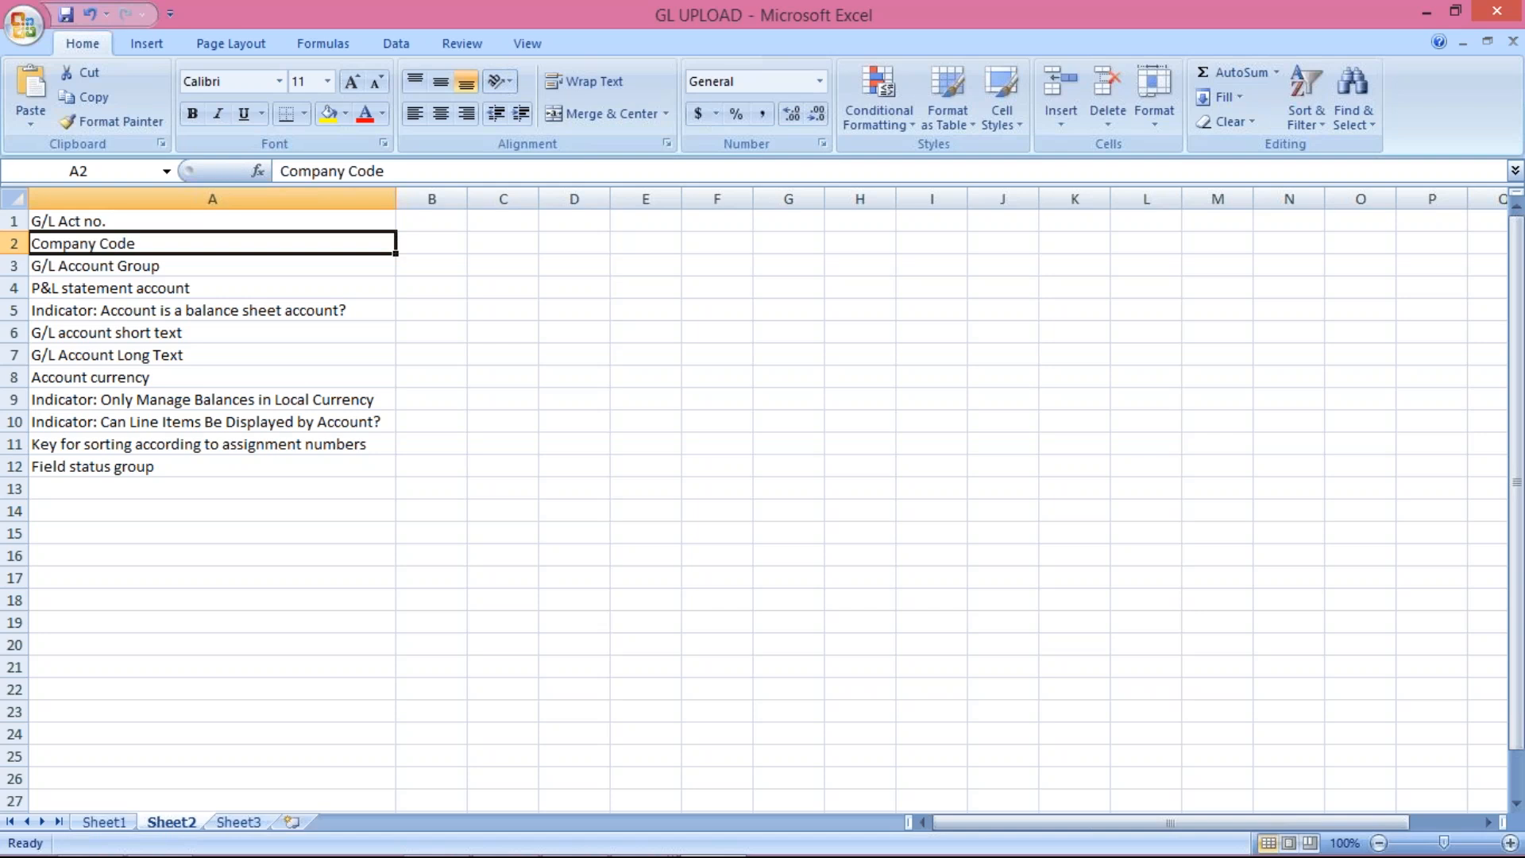
type("Comp.")
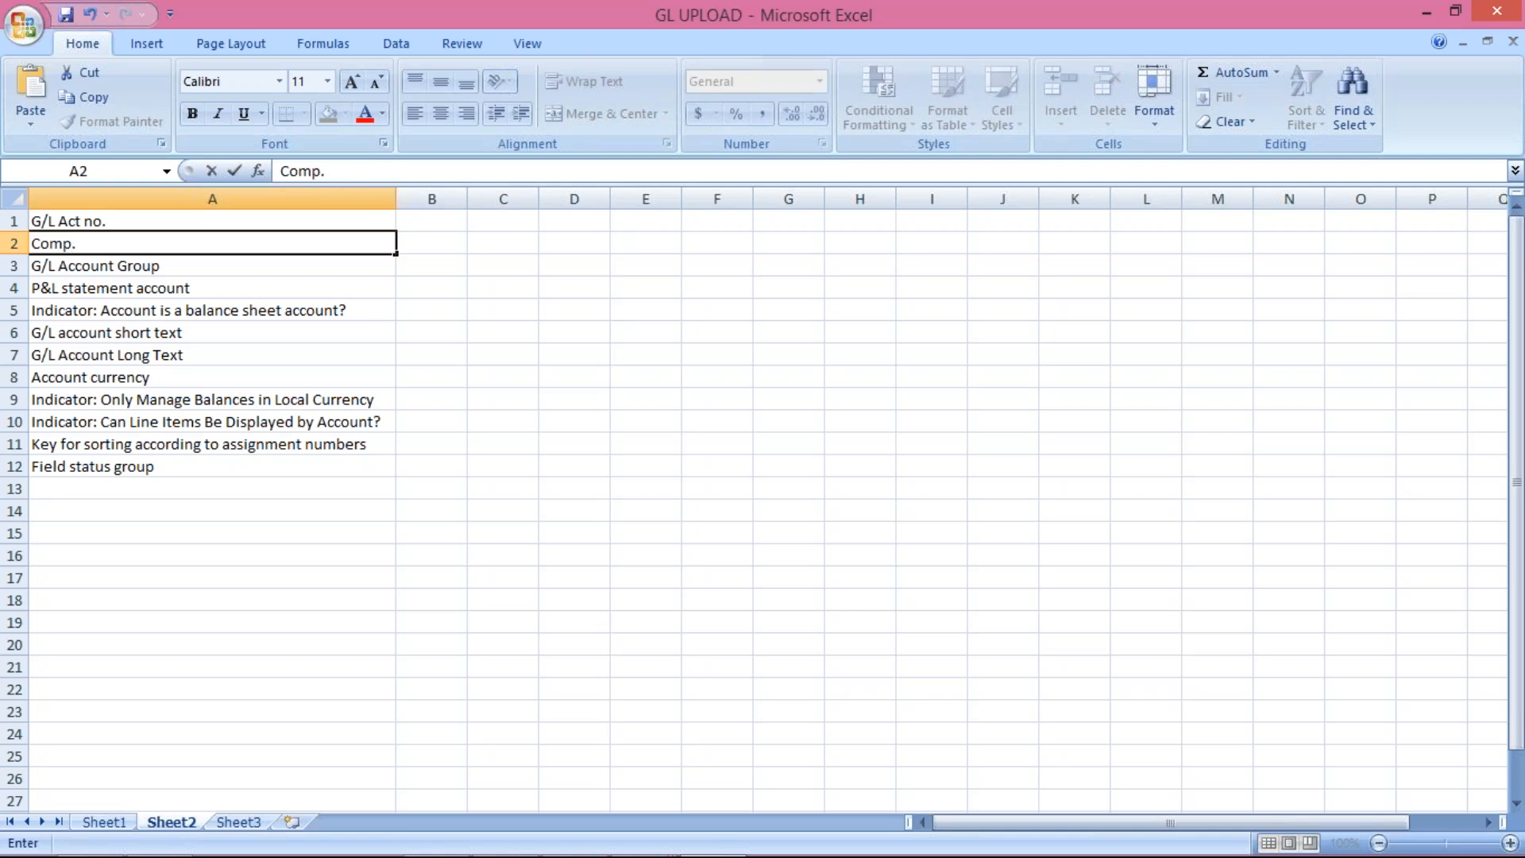
type(" cd")
key("Return")
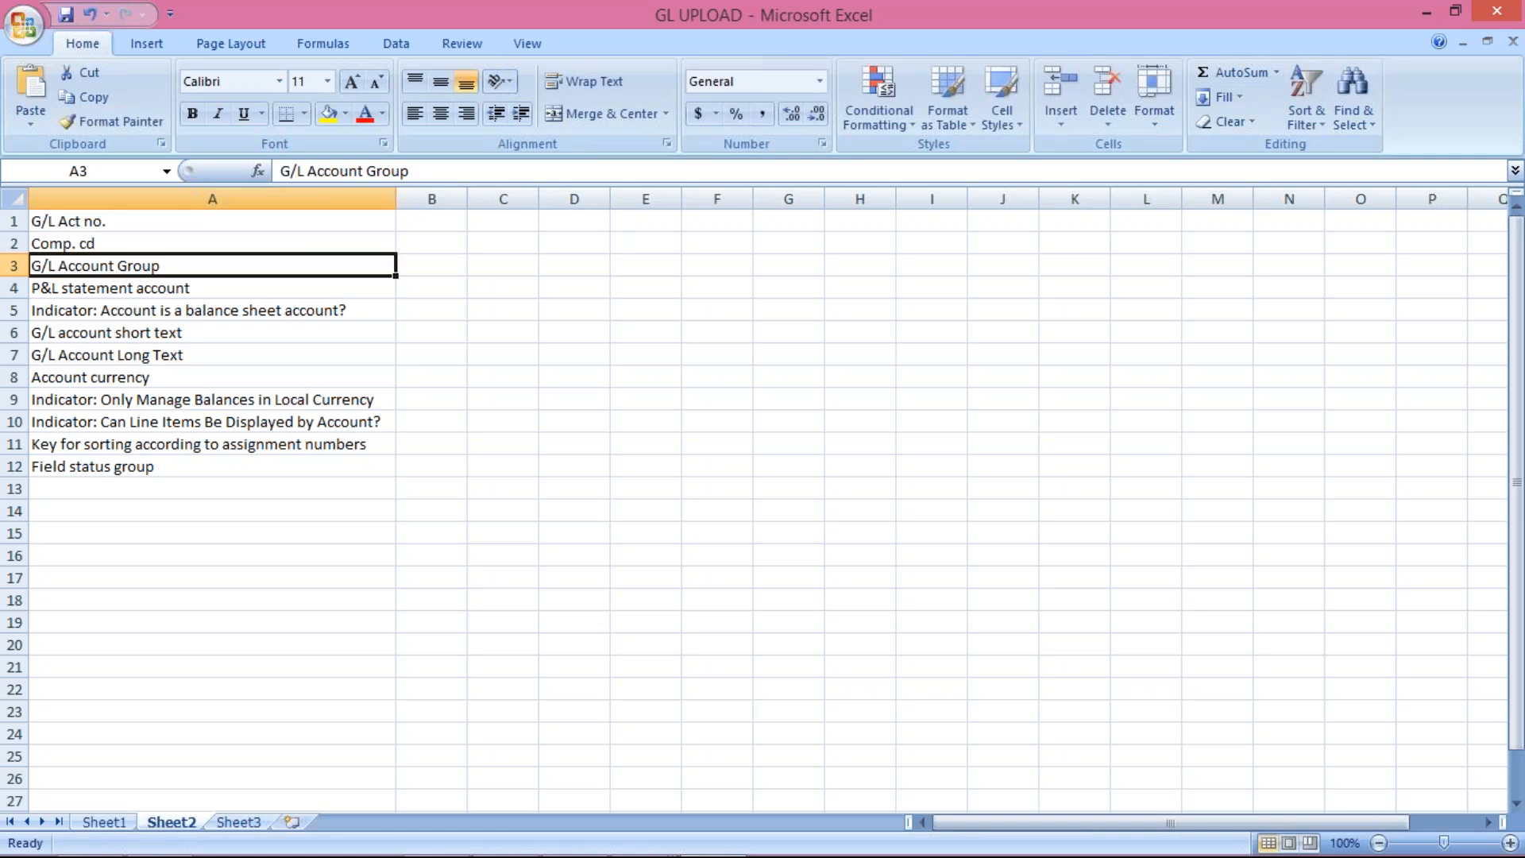
type("Act")
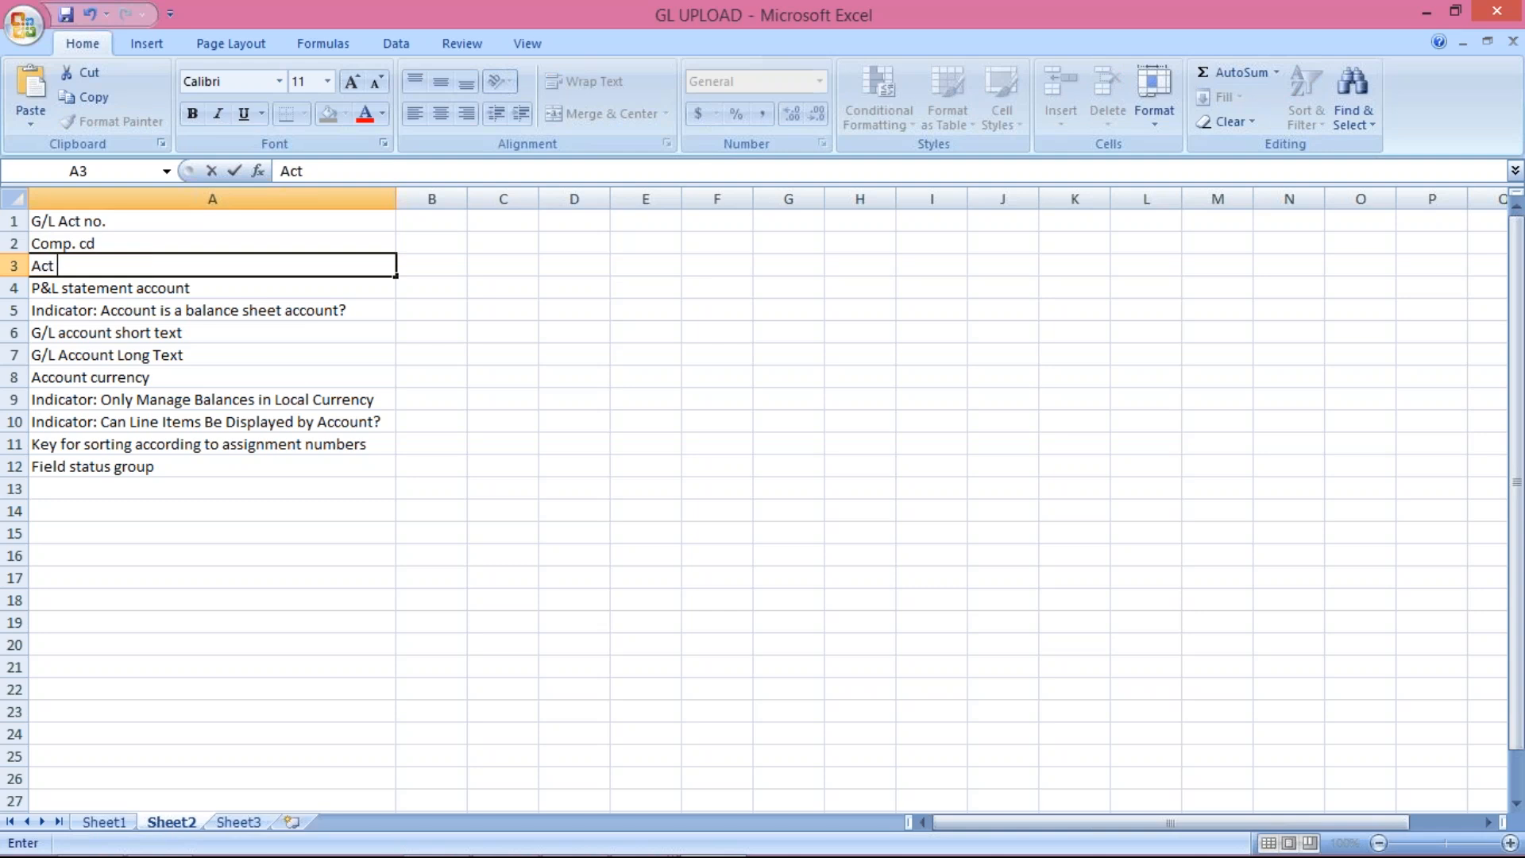
type(" Grp")
key("Return")
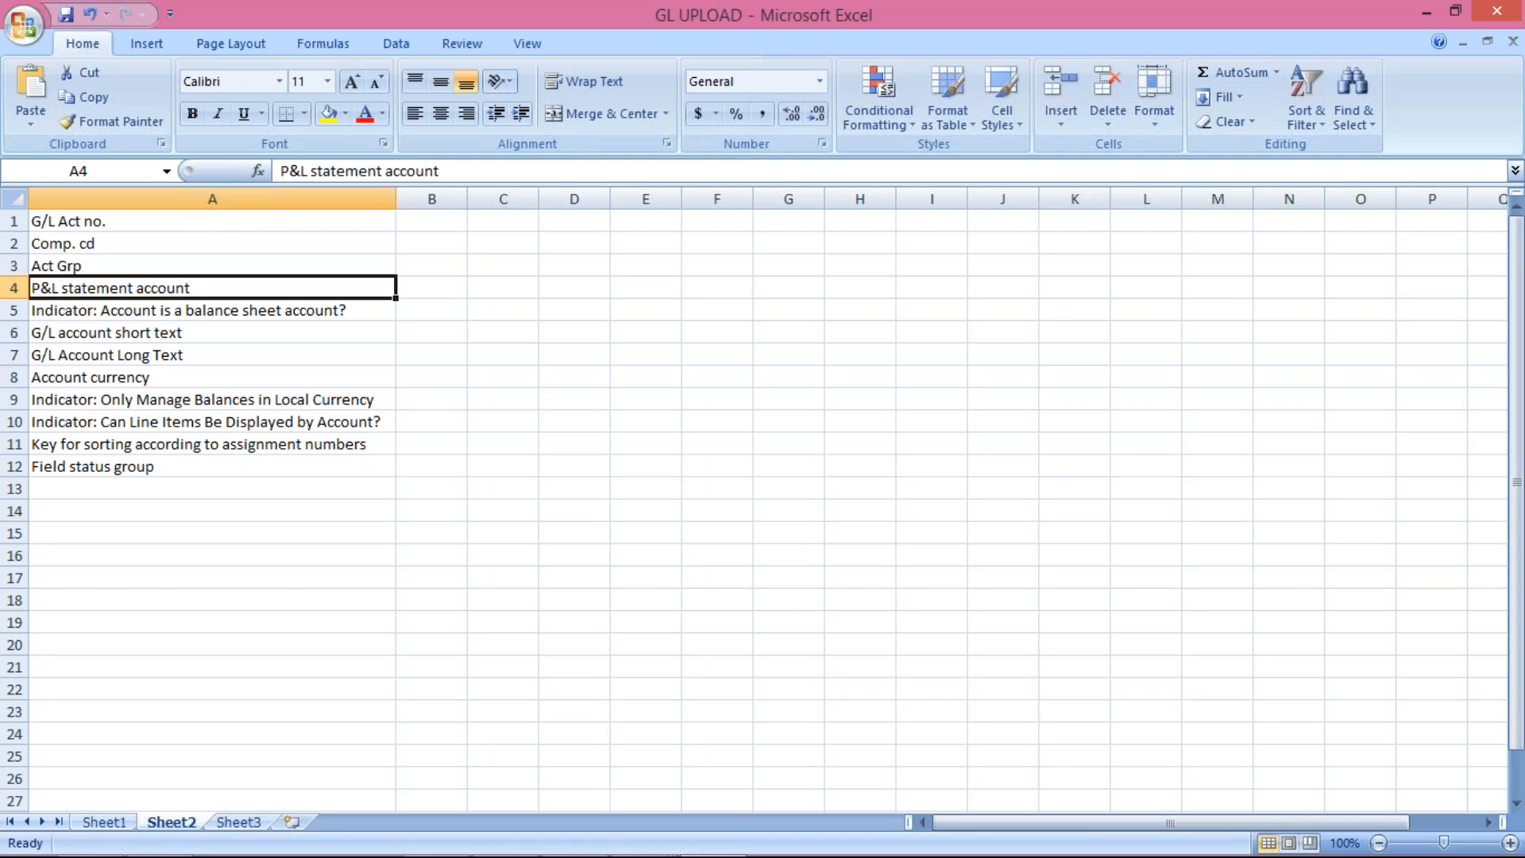
Step: Trim 'statement' from the P&L account label and shorten the balance sheet indicator to B/S act
left_click(384, 170)
key("BackSpace")
key("BackSpace")
key("BackSpace")
key("BackSpace")
key("BackSpace")
key("BackSpace")
key("BackSpace")
key("BackSpace")
key("BackSpace")
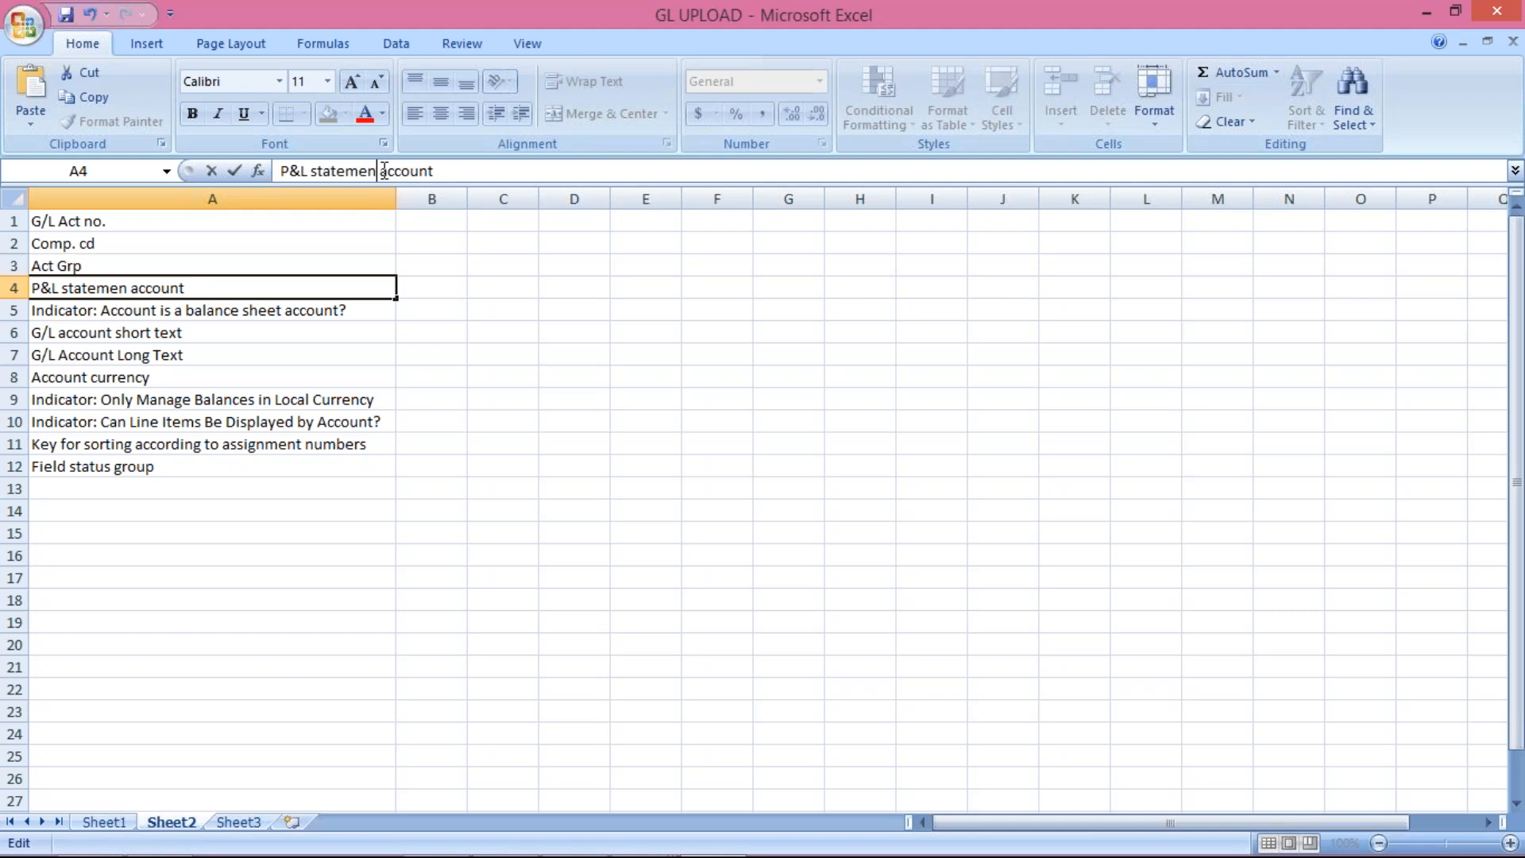
key("BackSpace")
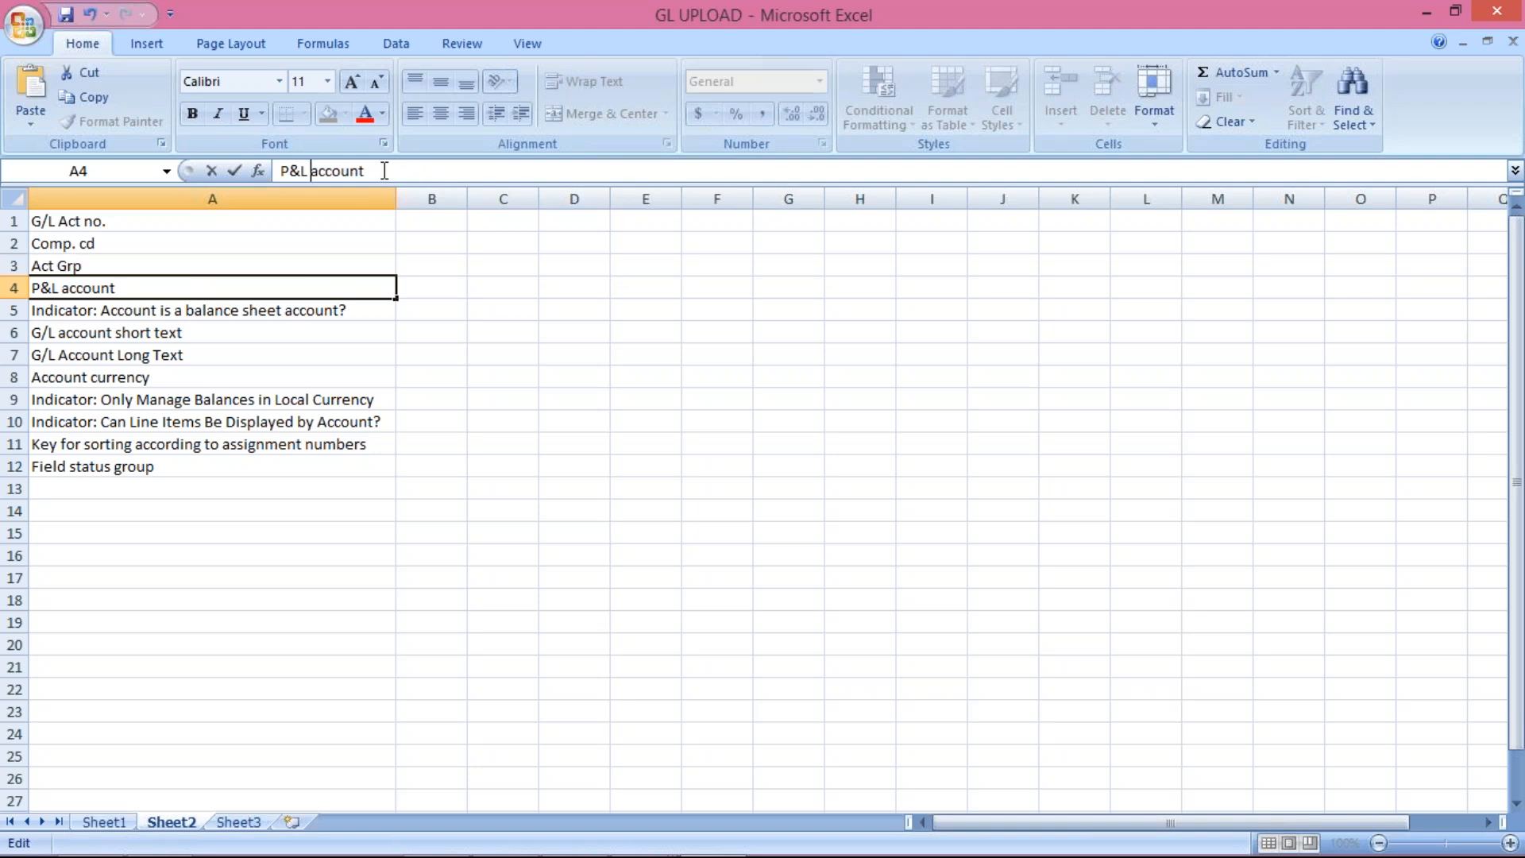
key("Return")
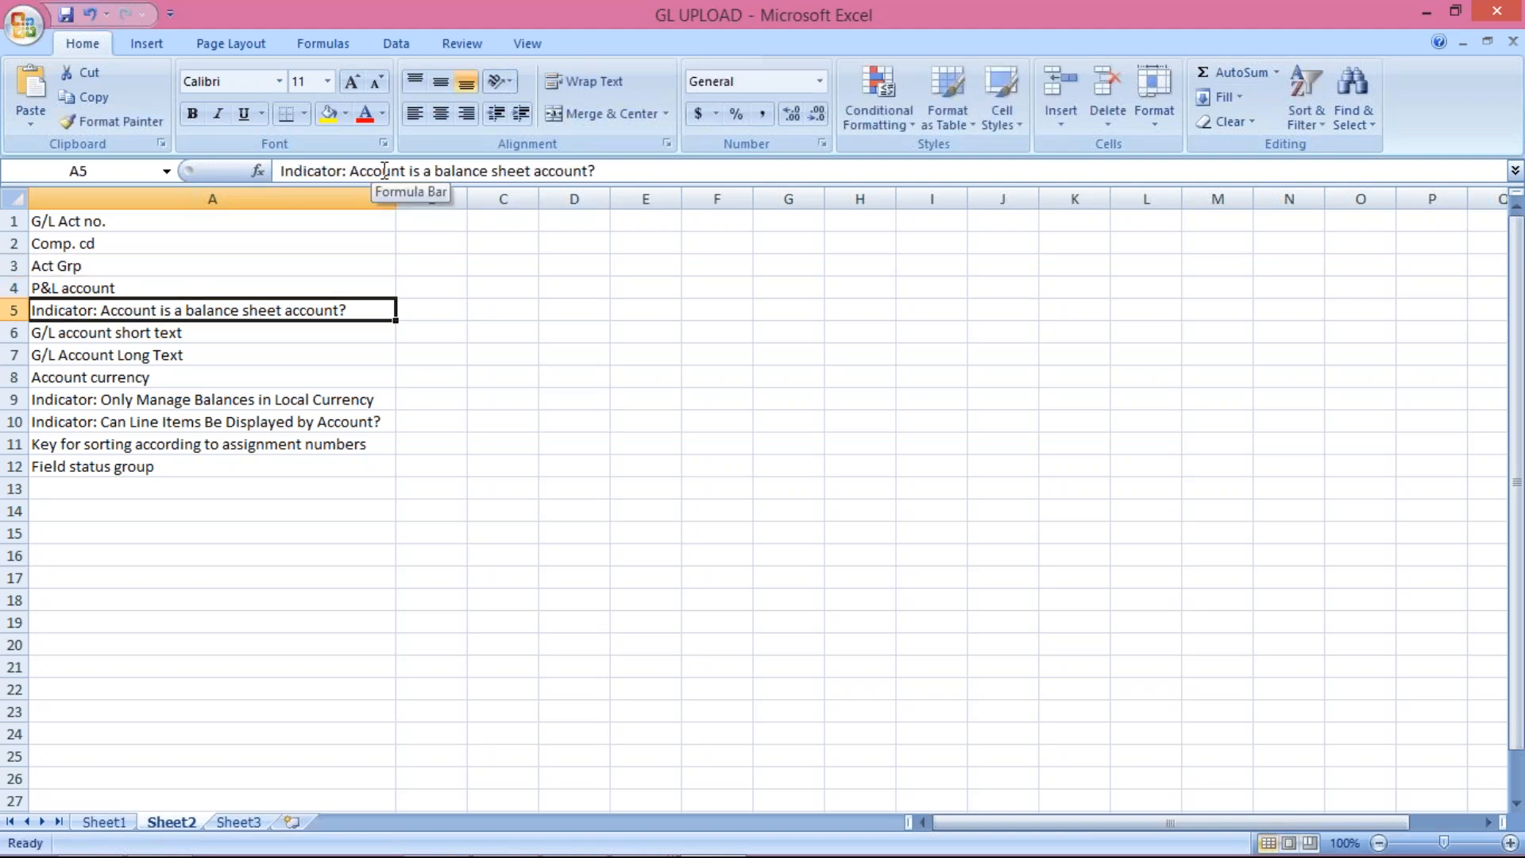
left_click(434, 171)
key("BackSpace")
key("BackSpace")
key("BackSpace")
key("BackSpace")
key("BackSpace")
key("BackSpace")
key("BackSpace")
key("BackSpace")
key("BackSpace")
key("BackSpace")
key("BackSpace")
key("BackSpace")
key("BackSpace")
key("BackSpace")
key("BackSpace")
key("BackSpace")
key("BackSpace")
key("BackSpace")
key("BackSpace")
key("BackSpace")
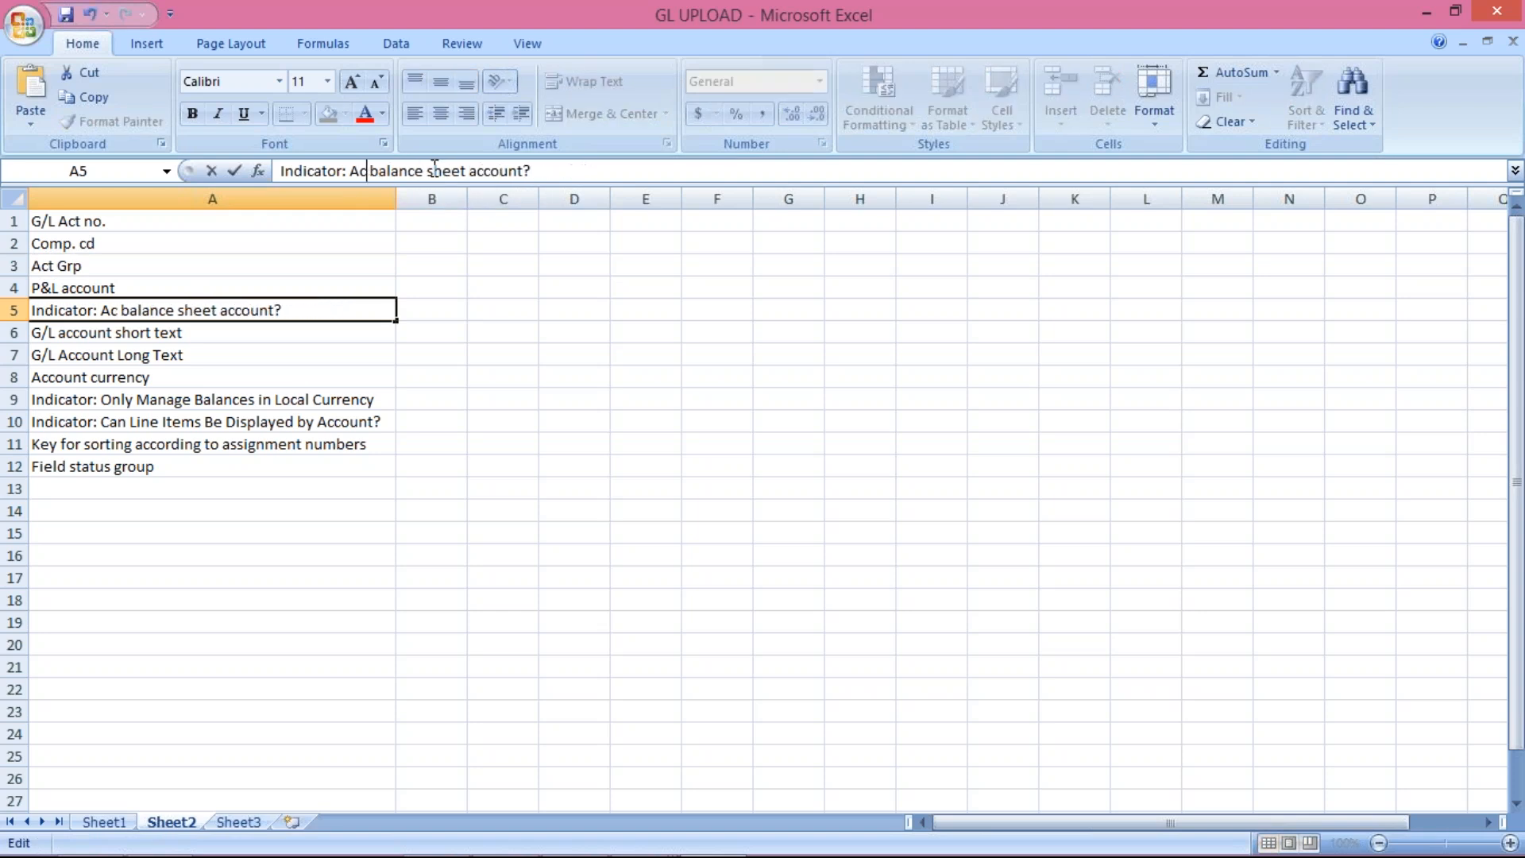
key("Delete")
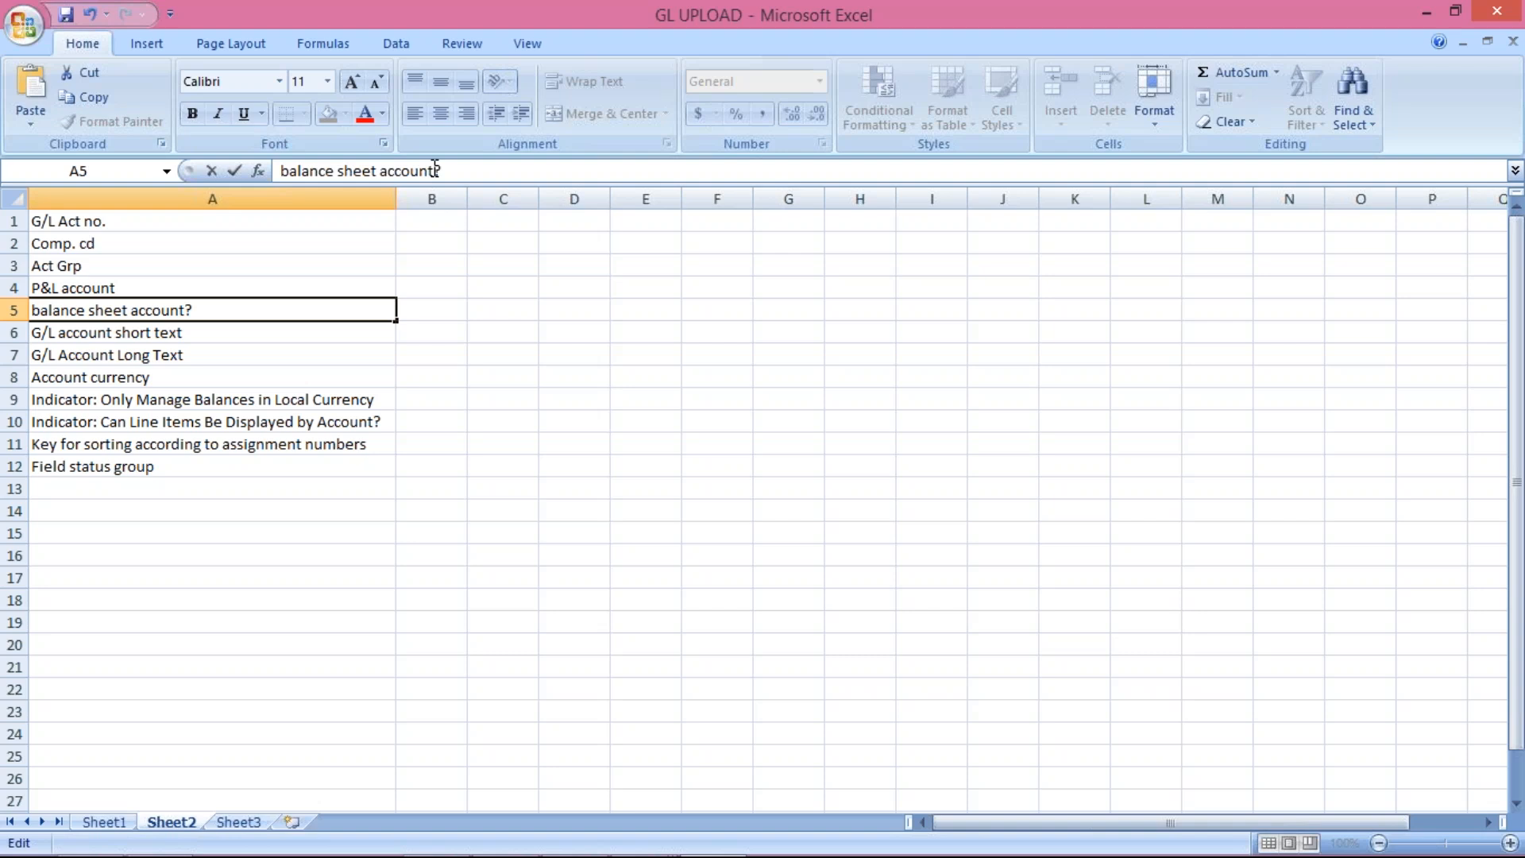
key("Right")
key("Right")
key("Right")
key("Right")
key("Right")
key("Right")
key("Right")
key("Right")
key("Right")
key("Right")
key("Right")
key("Right")
key("Right")
key("Right")
key("BackSpace")
key("BackSpace")
key("BackSpace")
key("BackSpace")
key("BackSpace")
key("BackSpace")
key("BackSpace")
key("BackSpace")
key("BackSpace")
key("BackSpace")
key("BackSpace")
key("BackSpace")
key("BackSpace")
key("BackSpace")
type("B/")
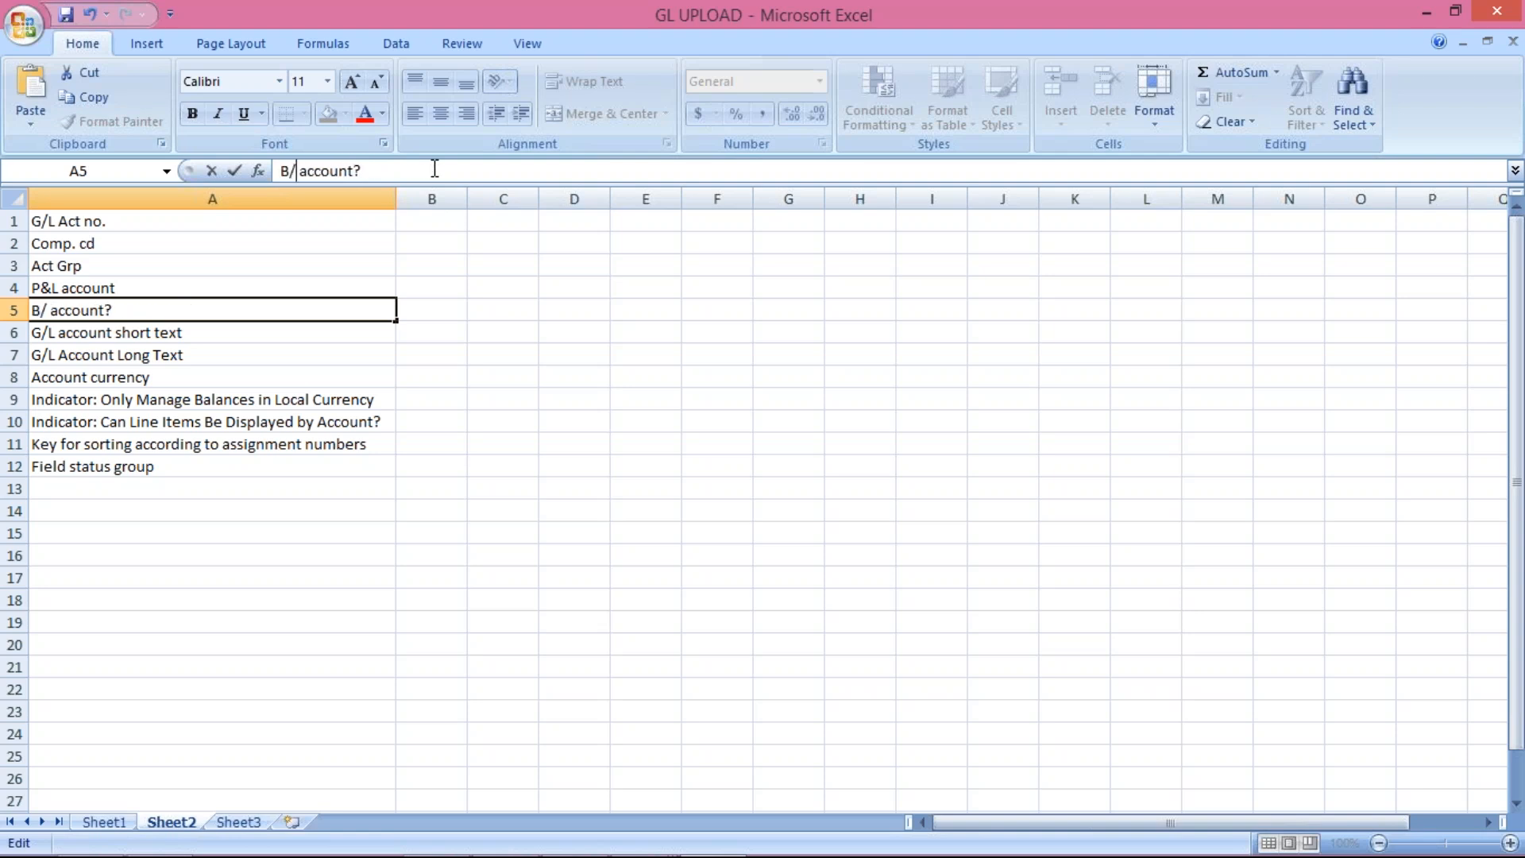
type("S")
key("Right")
key("Right")
key("Right")
key("Right")
key("Right")
key("Right")
key("Right")
key("Right")
key("Right")
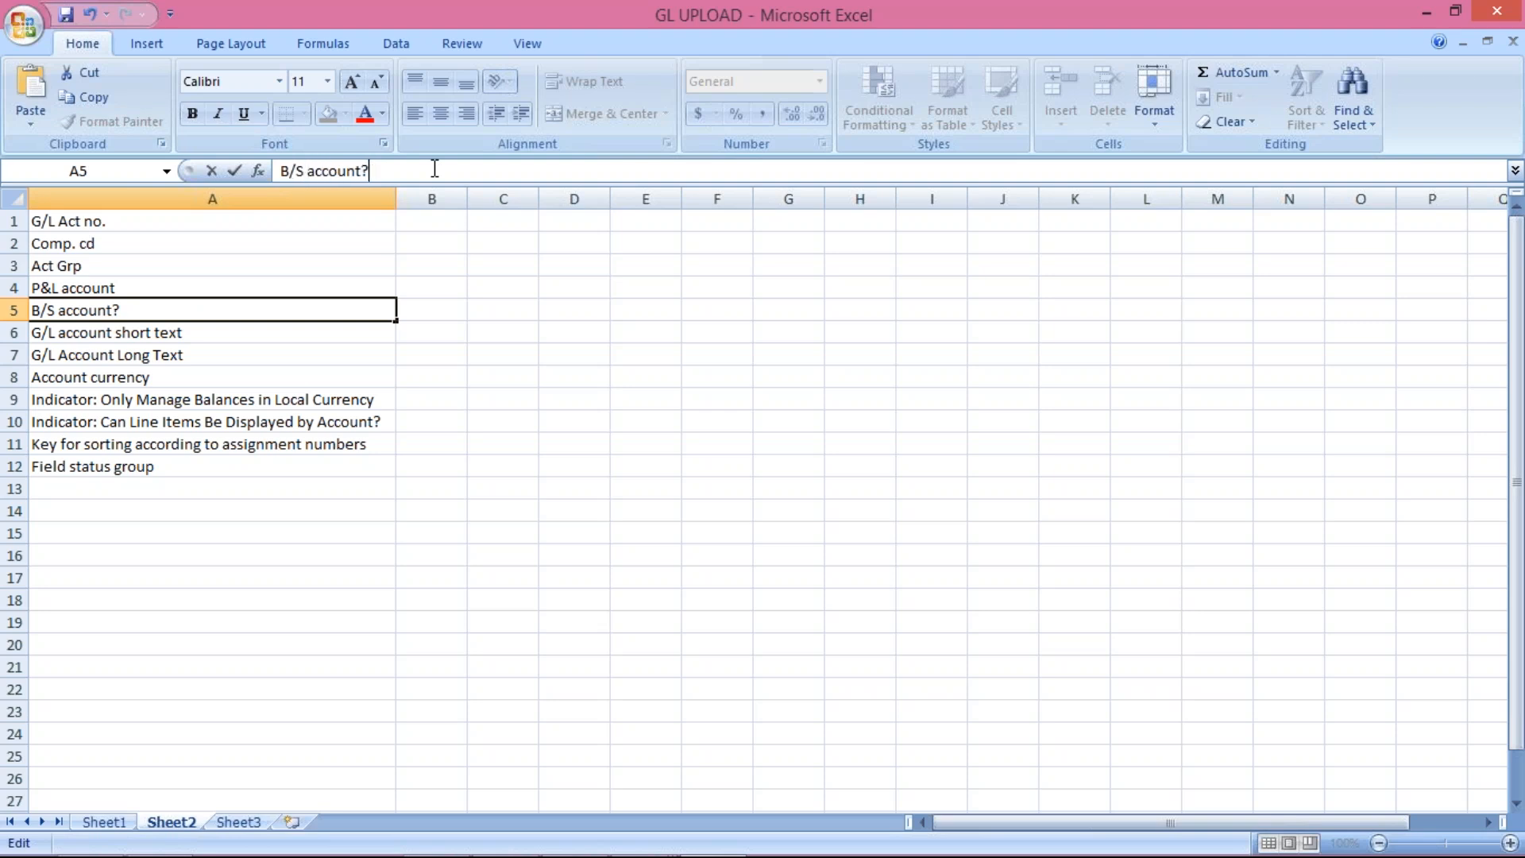
key("BackSpace")
key("BackSpace")
key("BackSpace")
key("BackSpace")
key("BackSpace")
key("BackSpace")
type("t")
key("Return")
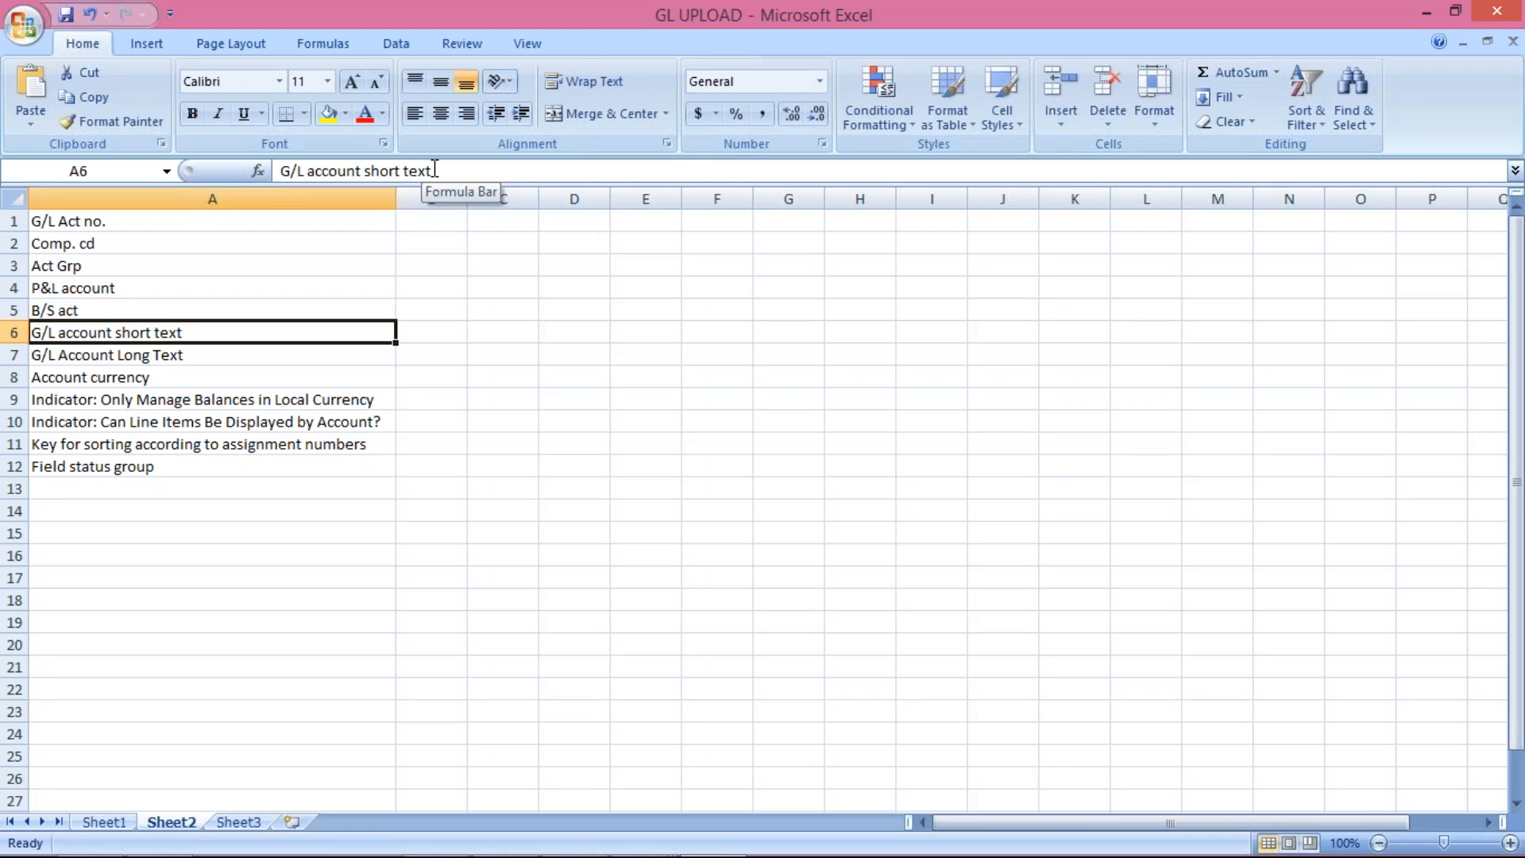
Step: Finish the P&L act label and rename the next two to Short text and Long Text
double_click(144, 286)
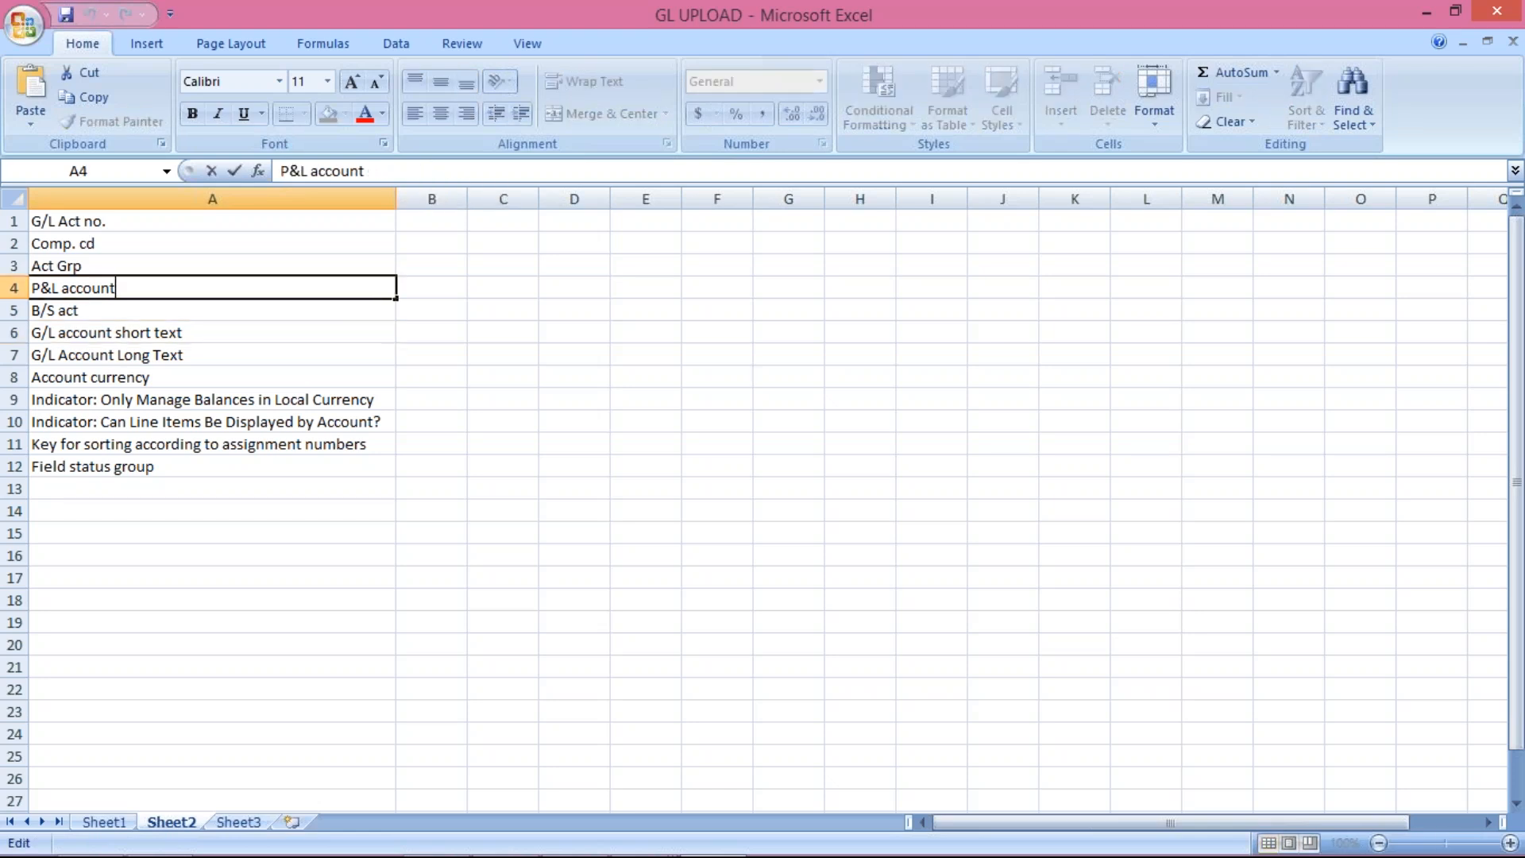
key("BackSpace")
key("BackSpace")
key("BackSpace")
key("BackSpace")
key("BackSpace")
type("t")
key("Return")
key("Down")
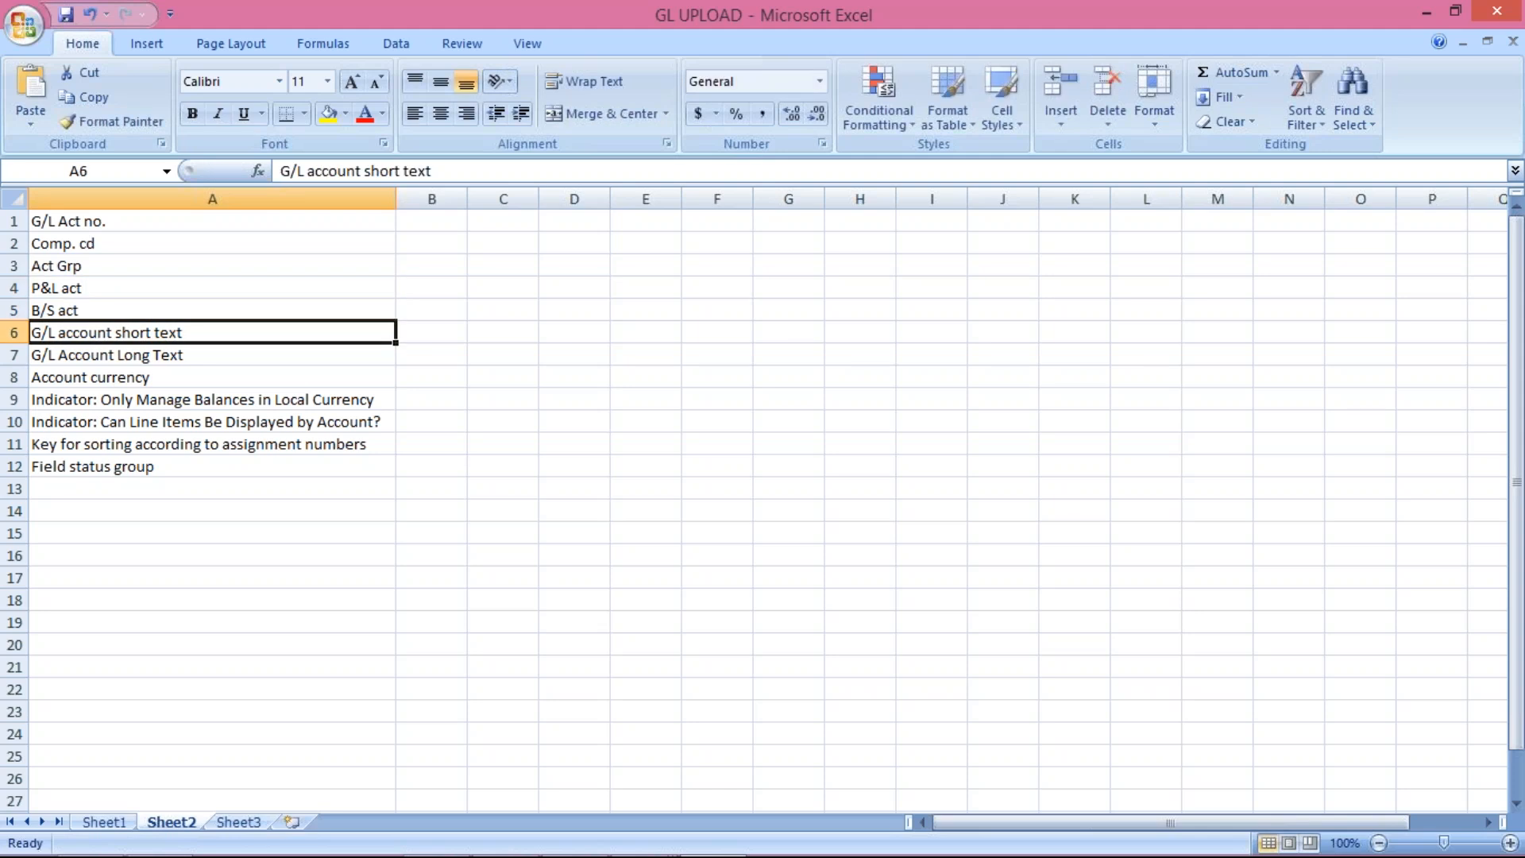
type("Shot te")
key("BackSpace")
key("BackSpace")
key("BackSpace")
key("BackSpace")
key("BackSpace")
type("ort text")
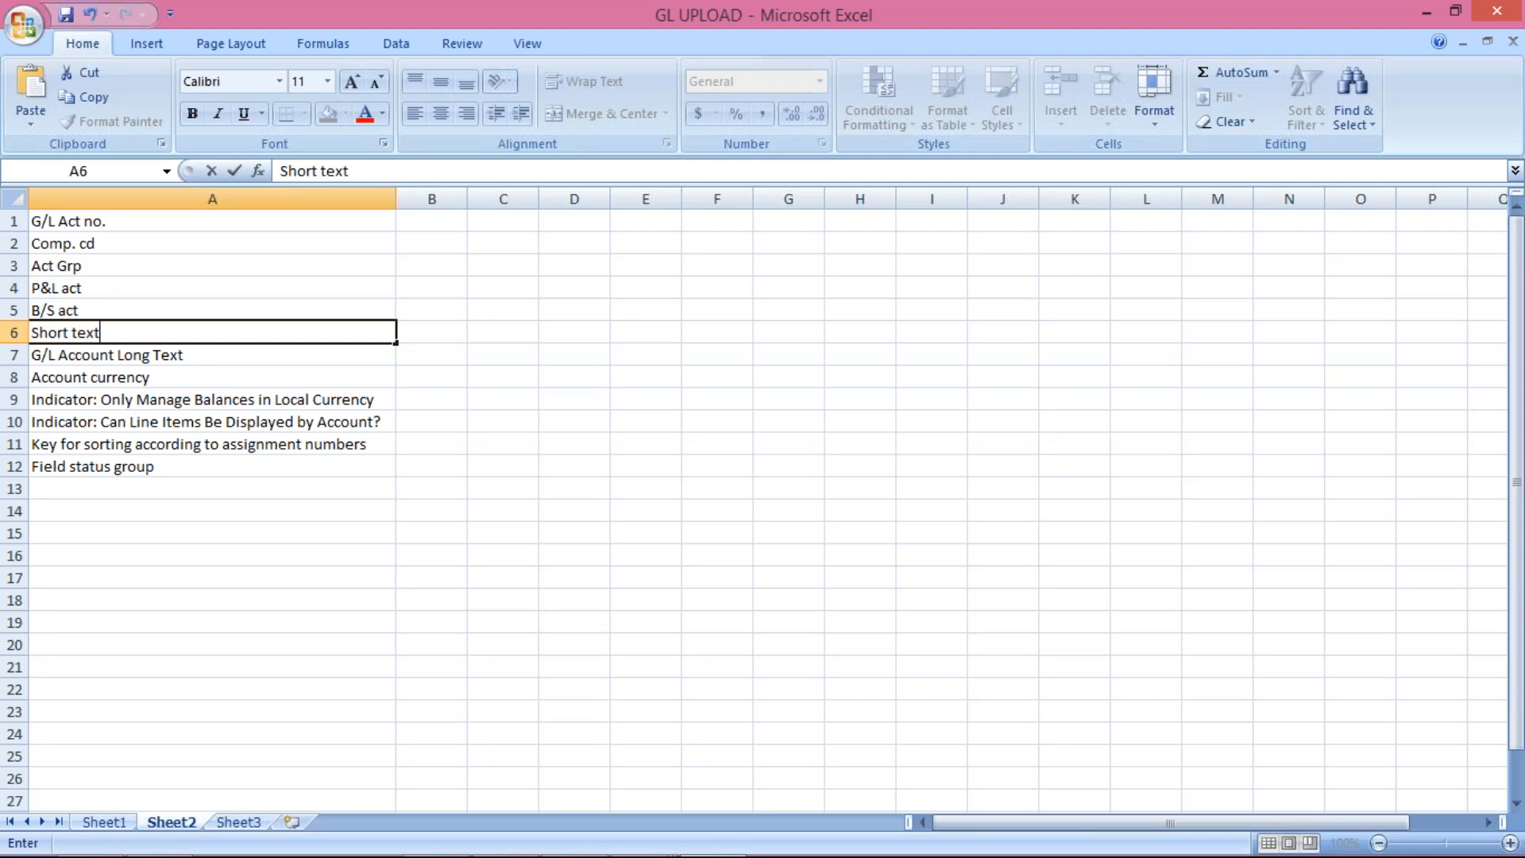
left_click(115, 353)
double_click(119, 353)
key("BackSpace")
key("BackSpace")
key("BackSpace")
key("BackSpace")
key("BackSpace")
key("BackSpace")
key("BackSpace")
key("BackSpace")
key("BackSpace")
key("BackSpace")
key("BackSpace")
key("BackSpace")
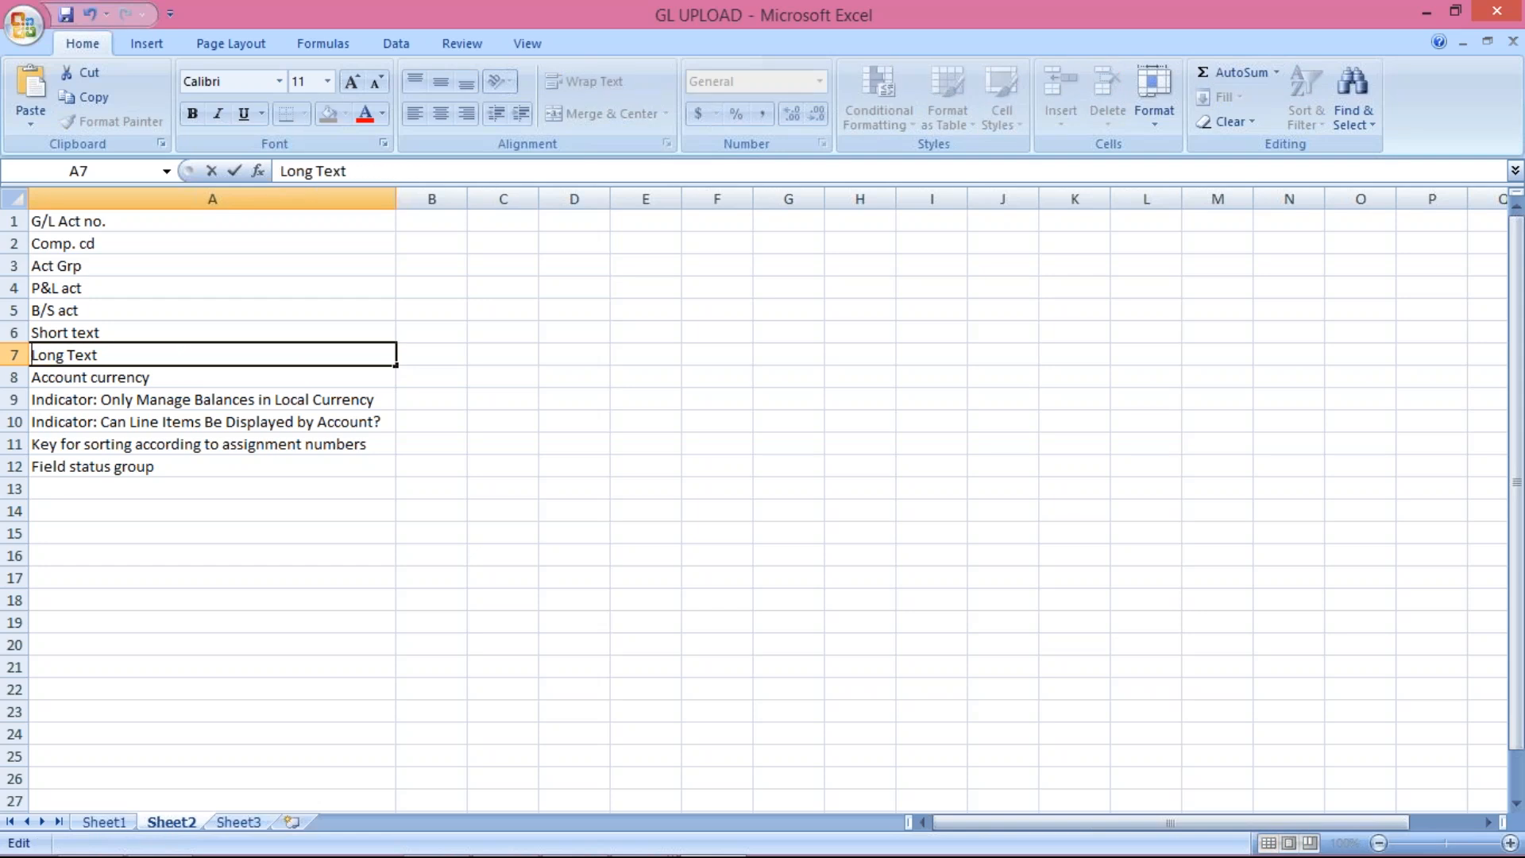
left_click(132, 378)
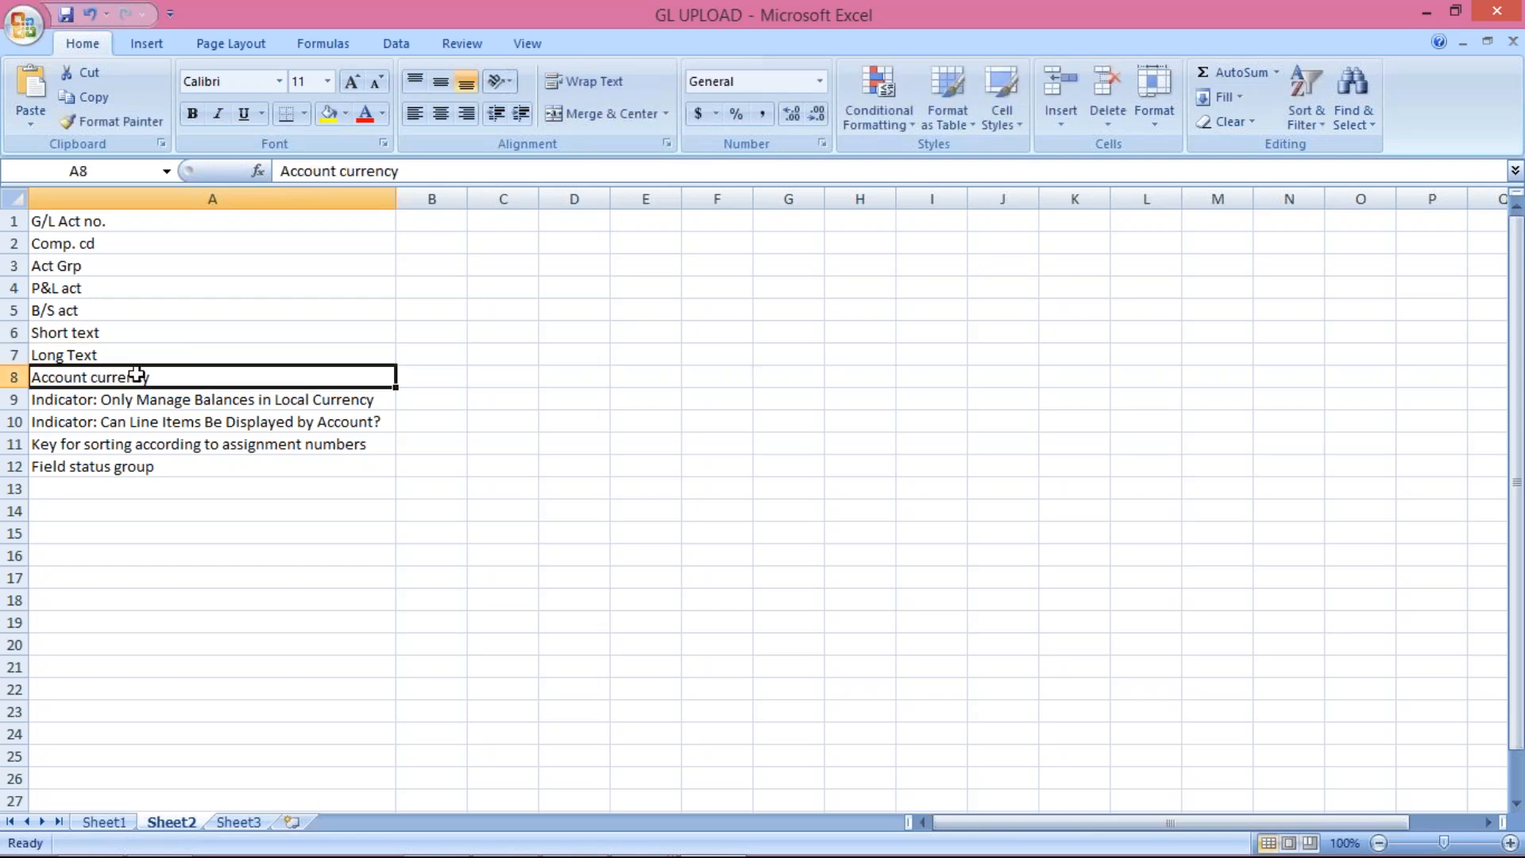
Step: Shorten the currency labels to currency and Balances in Local Currency
left_click(341, 172)
key("BackSpace")
key("BackSpace")
key("BackSpace")
key("BackSpace")
key("BackSpace")
key("BackSpace")
key("BackSpace")
key("BackSpace")
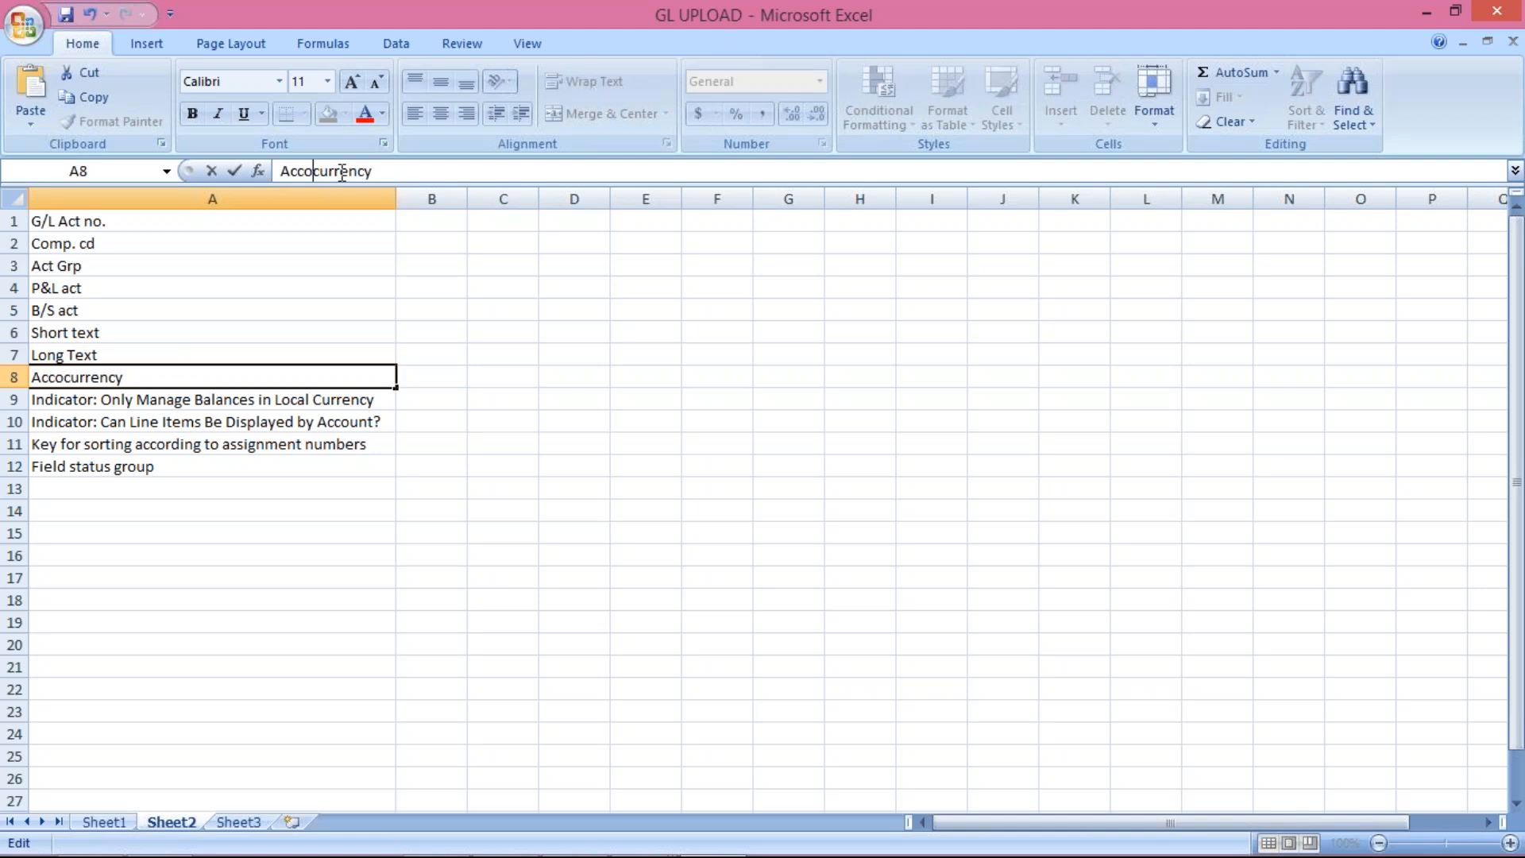
left_click(185, 399)
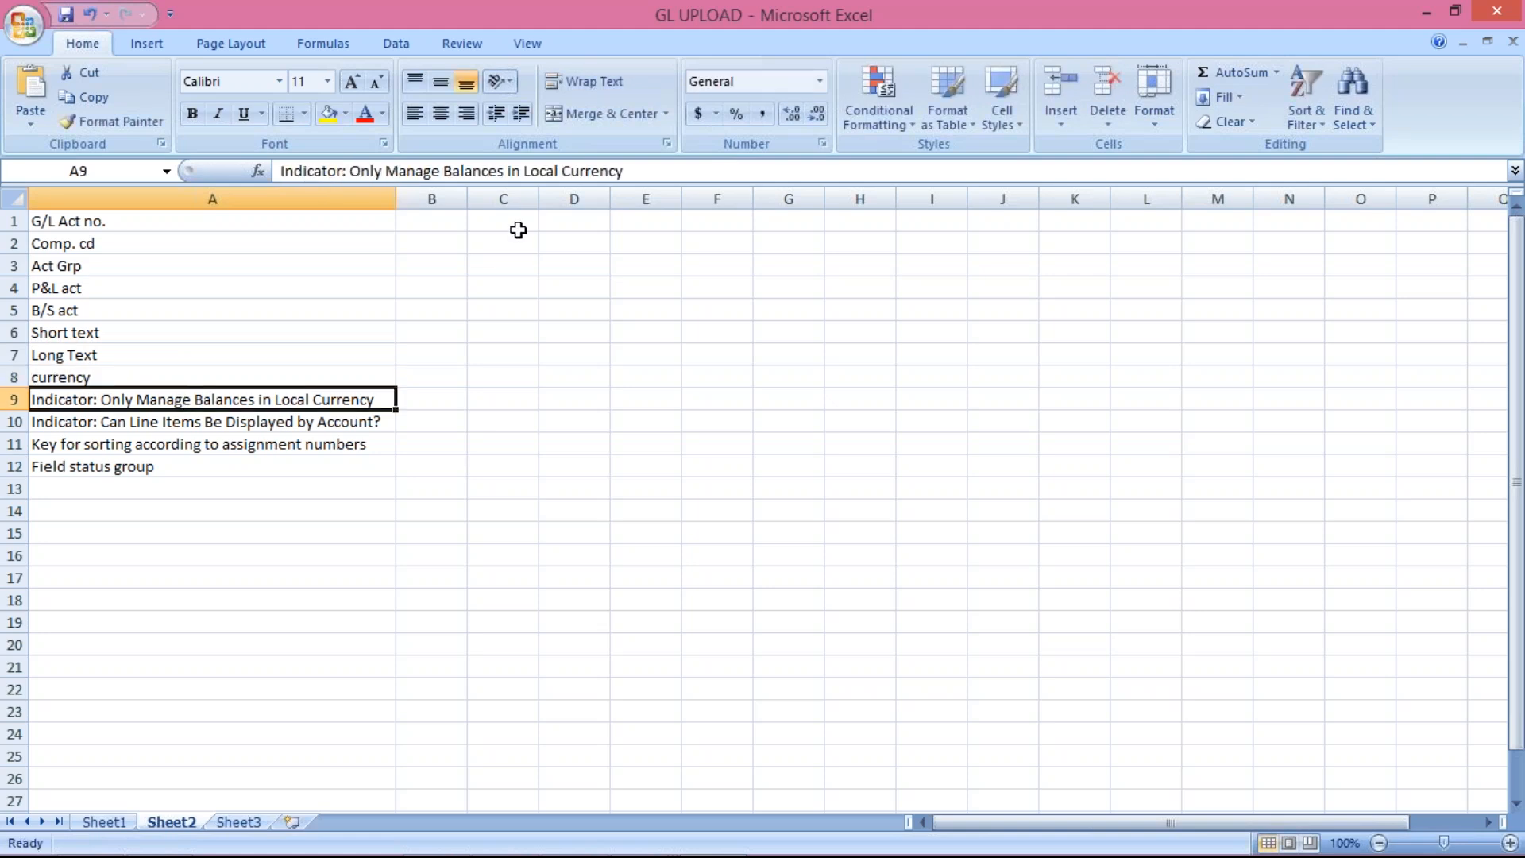
left_click(447, 171)
key("BackSpace")
key("BackSpace")
key("BackSpace")
key("BackSpace")
key("BackSpace")
key("BackSpace")
key("BackSpace")
key("BackSpace")
key("BackSpace")
key("BackSpace")
key("BackSpace")
key("BackSpace")
key("BackSpace")
key("BackSpace")
key("BackSpace")
key("BackSpace")
key("BackSpace")
key("BackSpace")
key("BackSpace")
key("BackSpace")
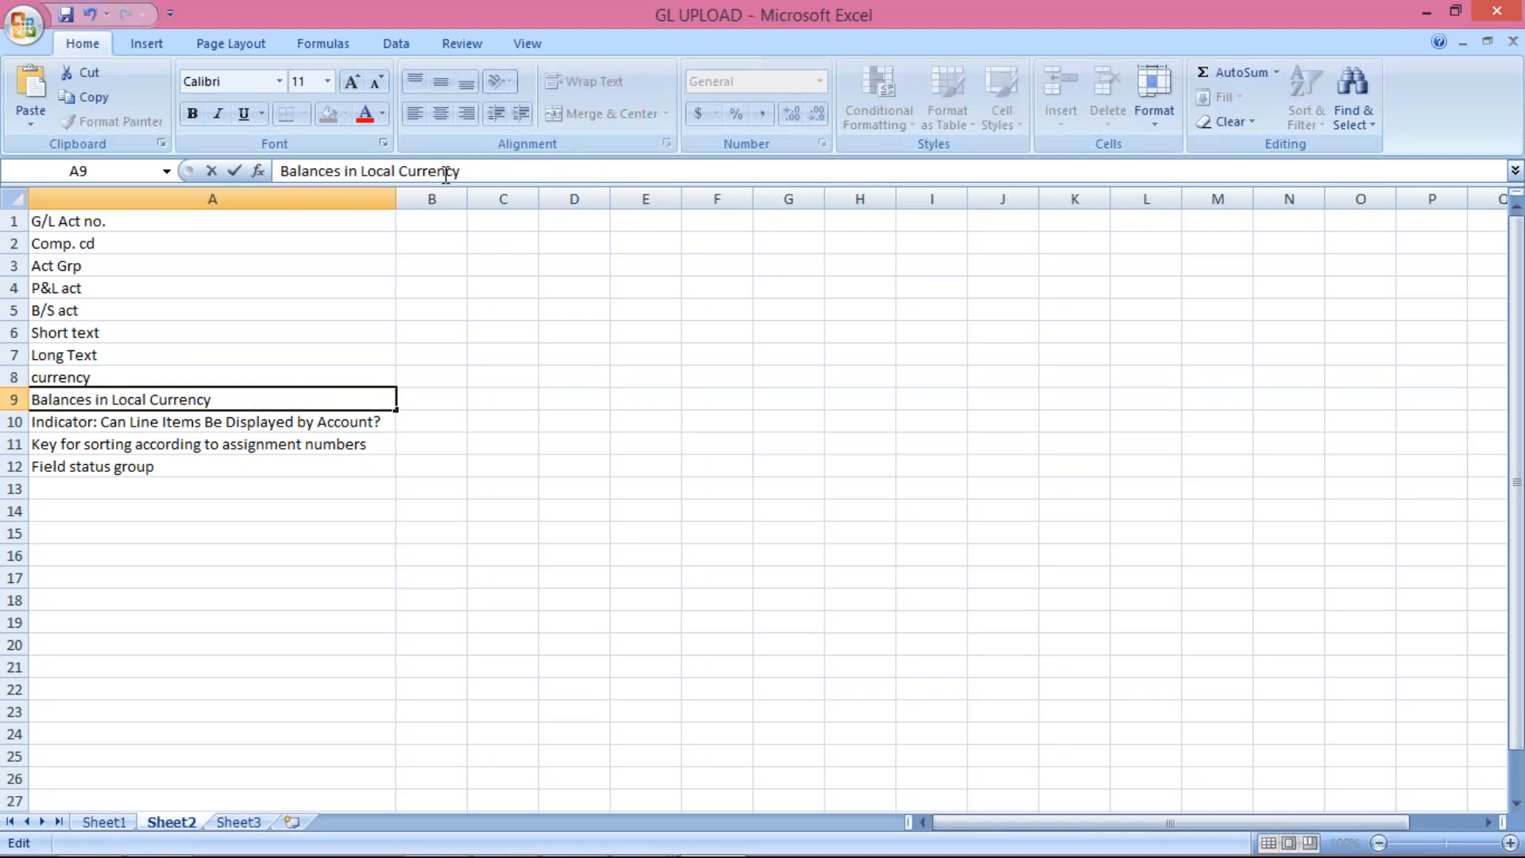
left_click(211, 422)
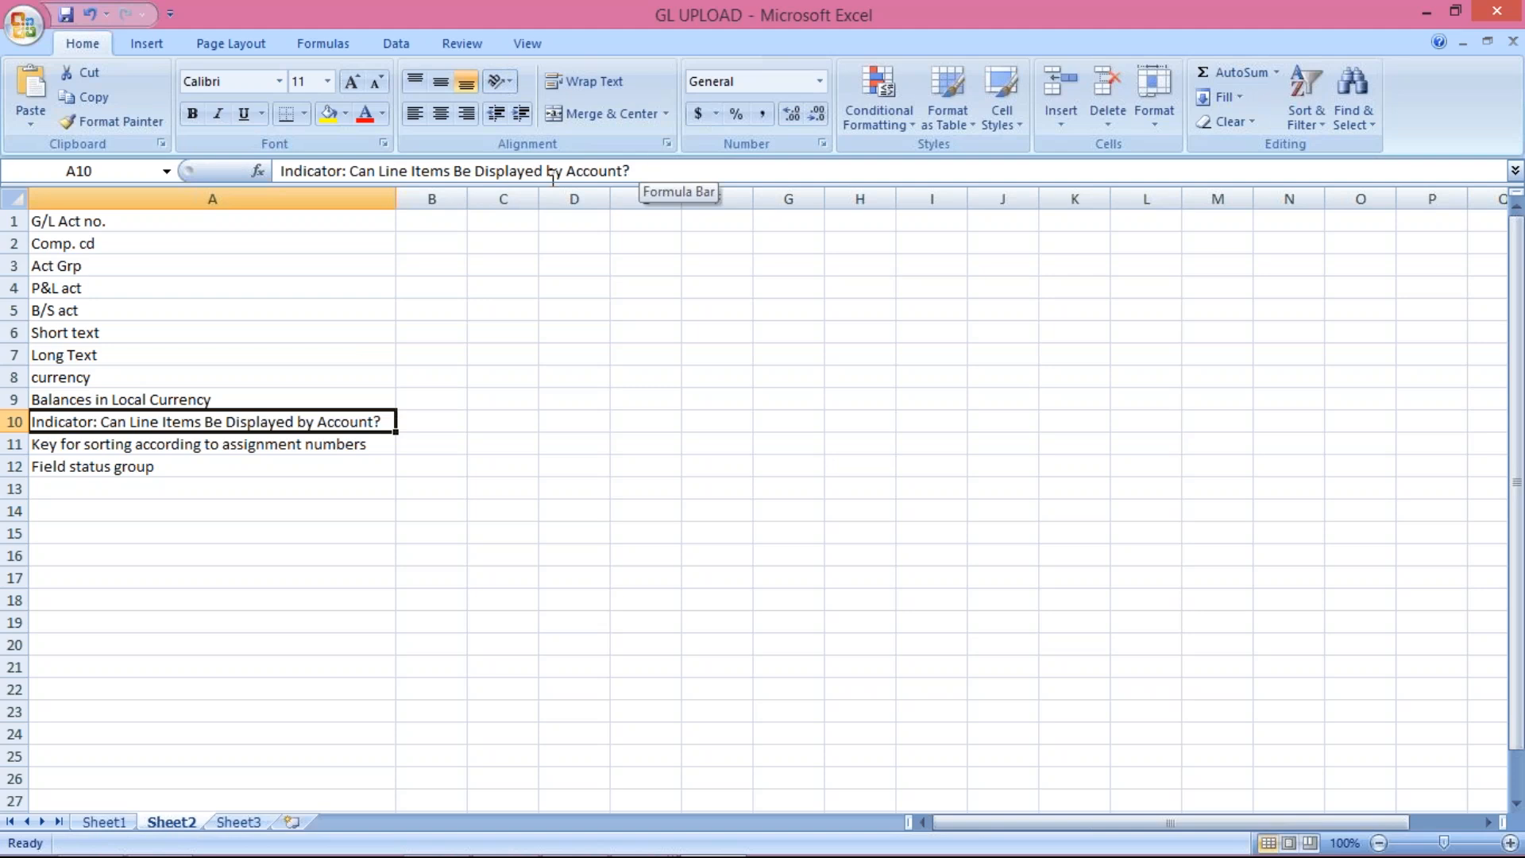
Step: Trim the line items indicator label down to Line Items Display
left_click(379, 171)
key("BackSpace")
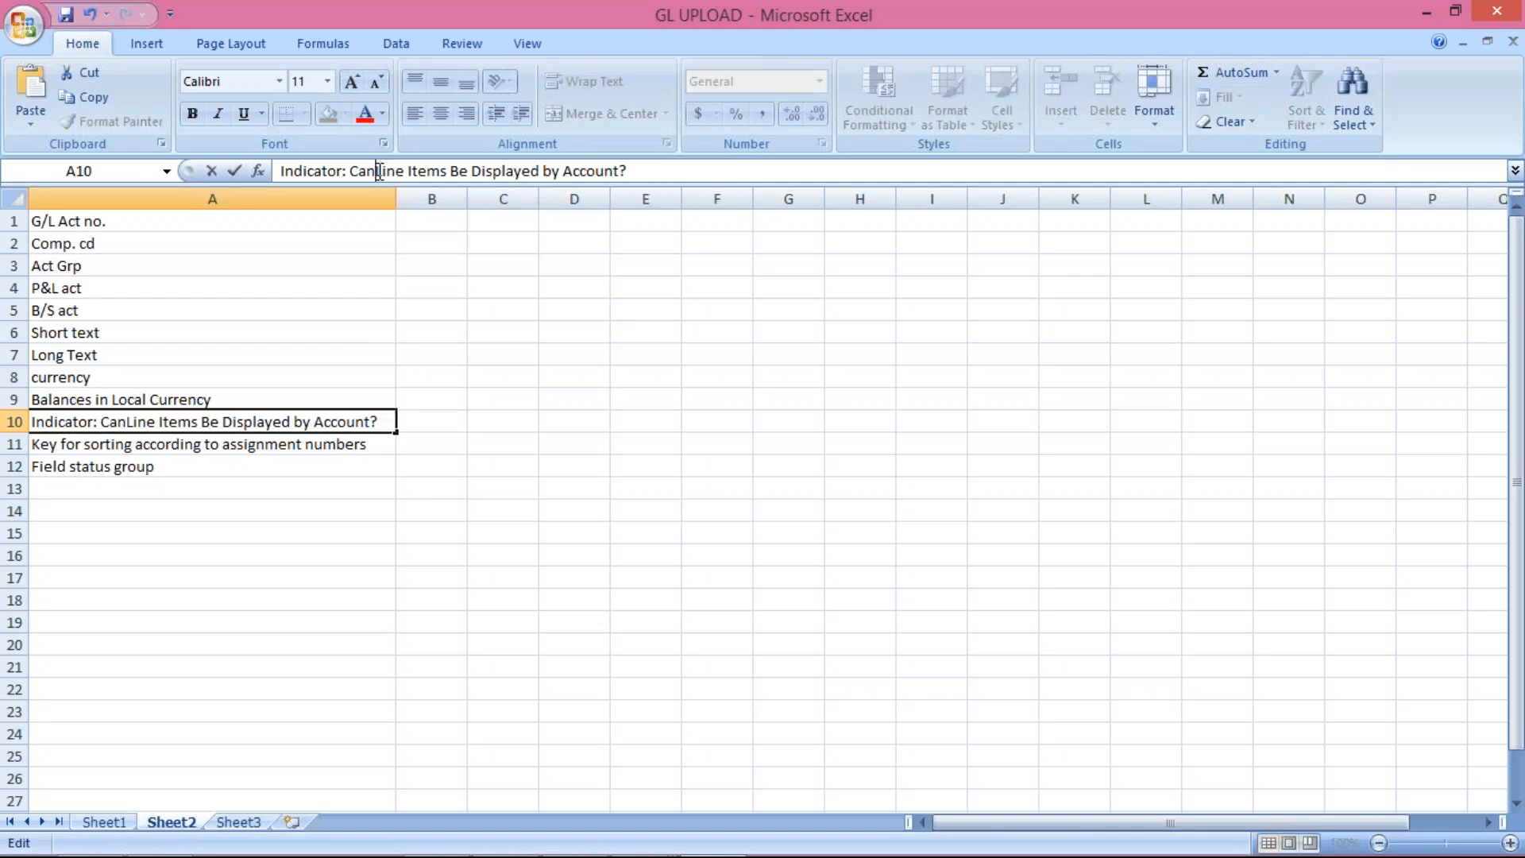
key("BackSpace")
key("BackSpace")
key("BackSpace")
key("BackSpace")
key("BackSpace")
key("BackSpace")
key("BackSpace")
key("BackSpace")
key("BackSpace")
key("BackSpace")
key("BackSpace")
key("BackSpace")
key("BackSpace")
key("BackSpace")
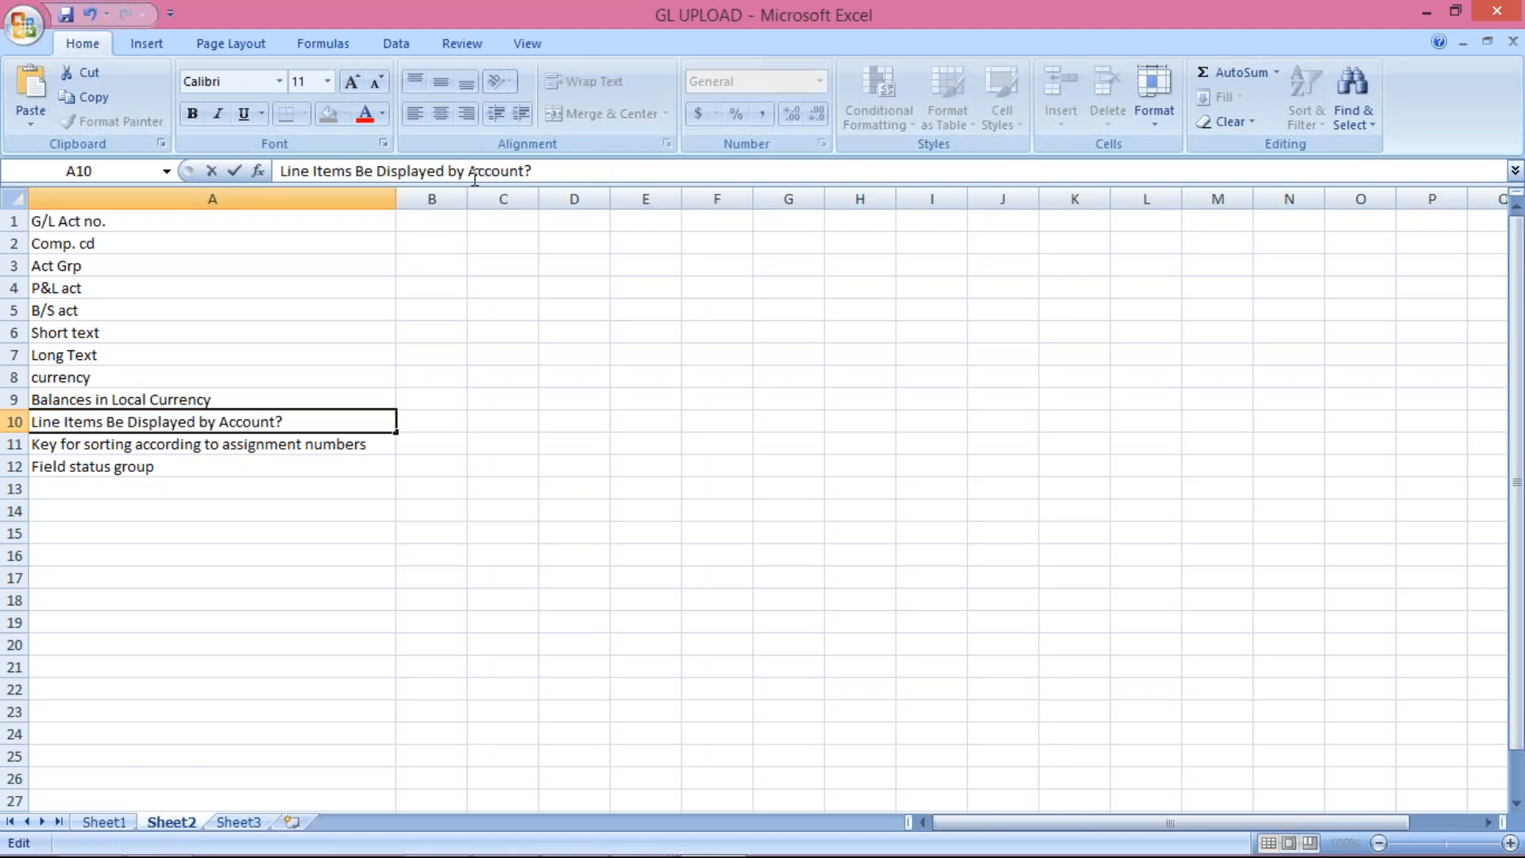
left_click_drag(449, 174, 786, 159)
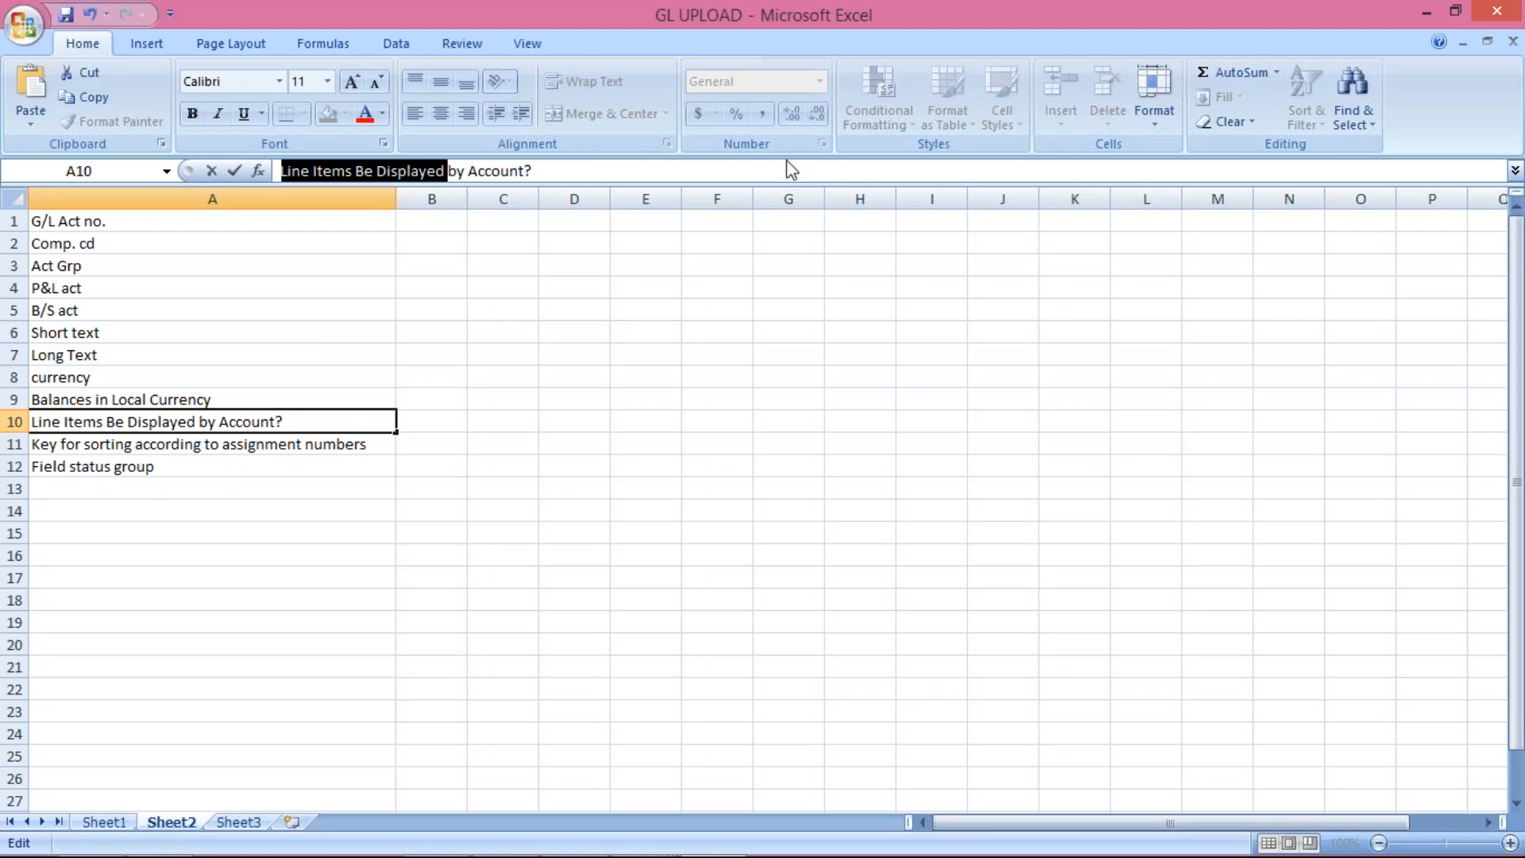
left_click(657, 171)
key("BackSpace")
key("BackSpace")
key("BackSpace")
key("BackSpace")
key("BackSpace")
key("BackSpace")
key("BackSpace")
key("BackSpace")
key("BackSpace")
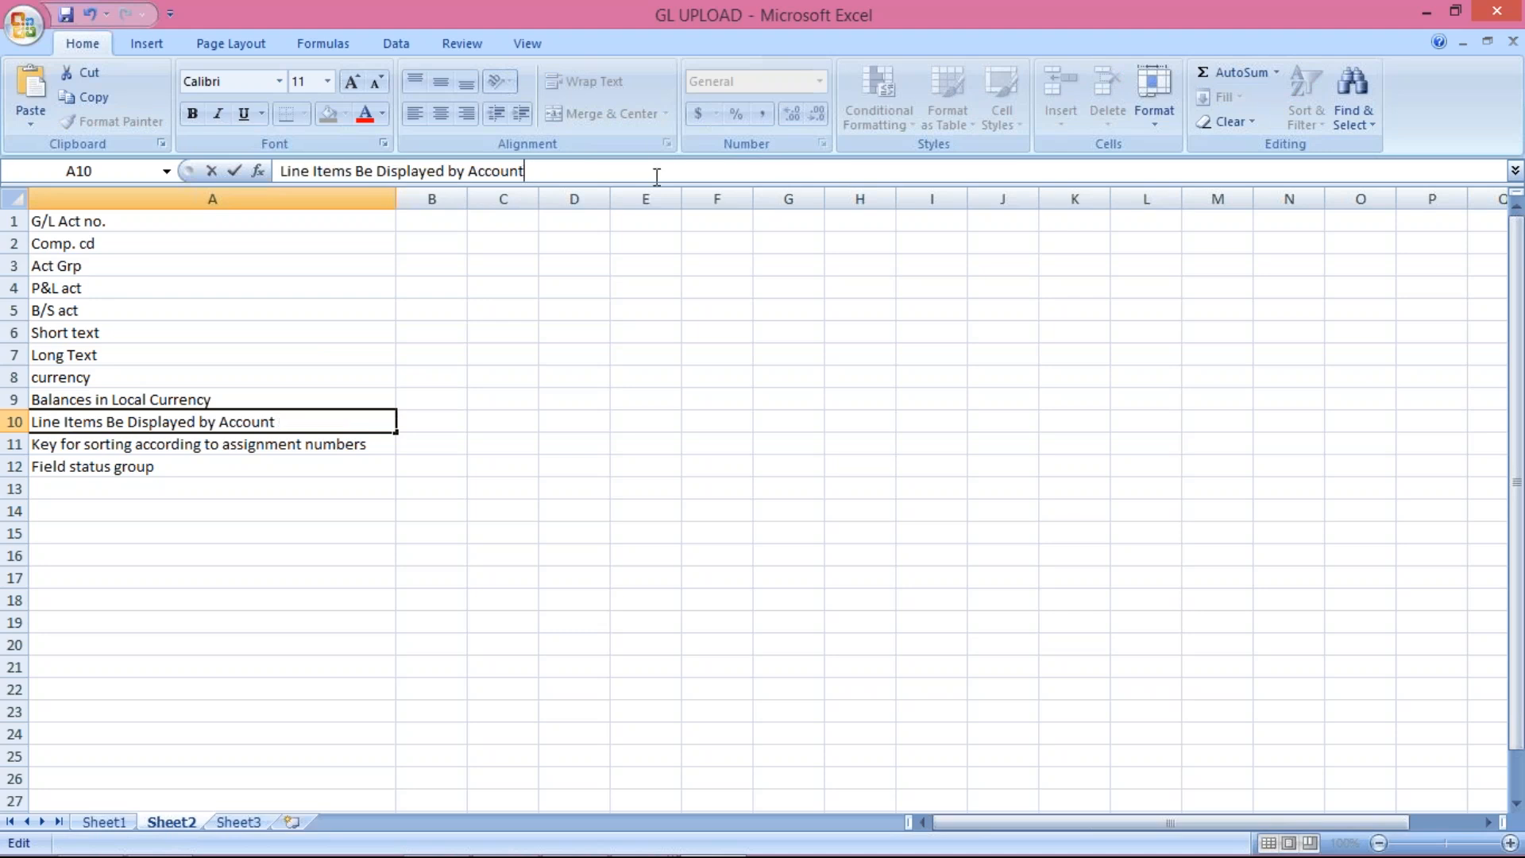
key("BackSpace")
key("BackSpace")
key("BackSpace")
key("BackSpace")
key("BackSpace")
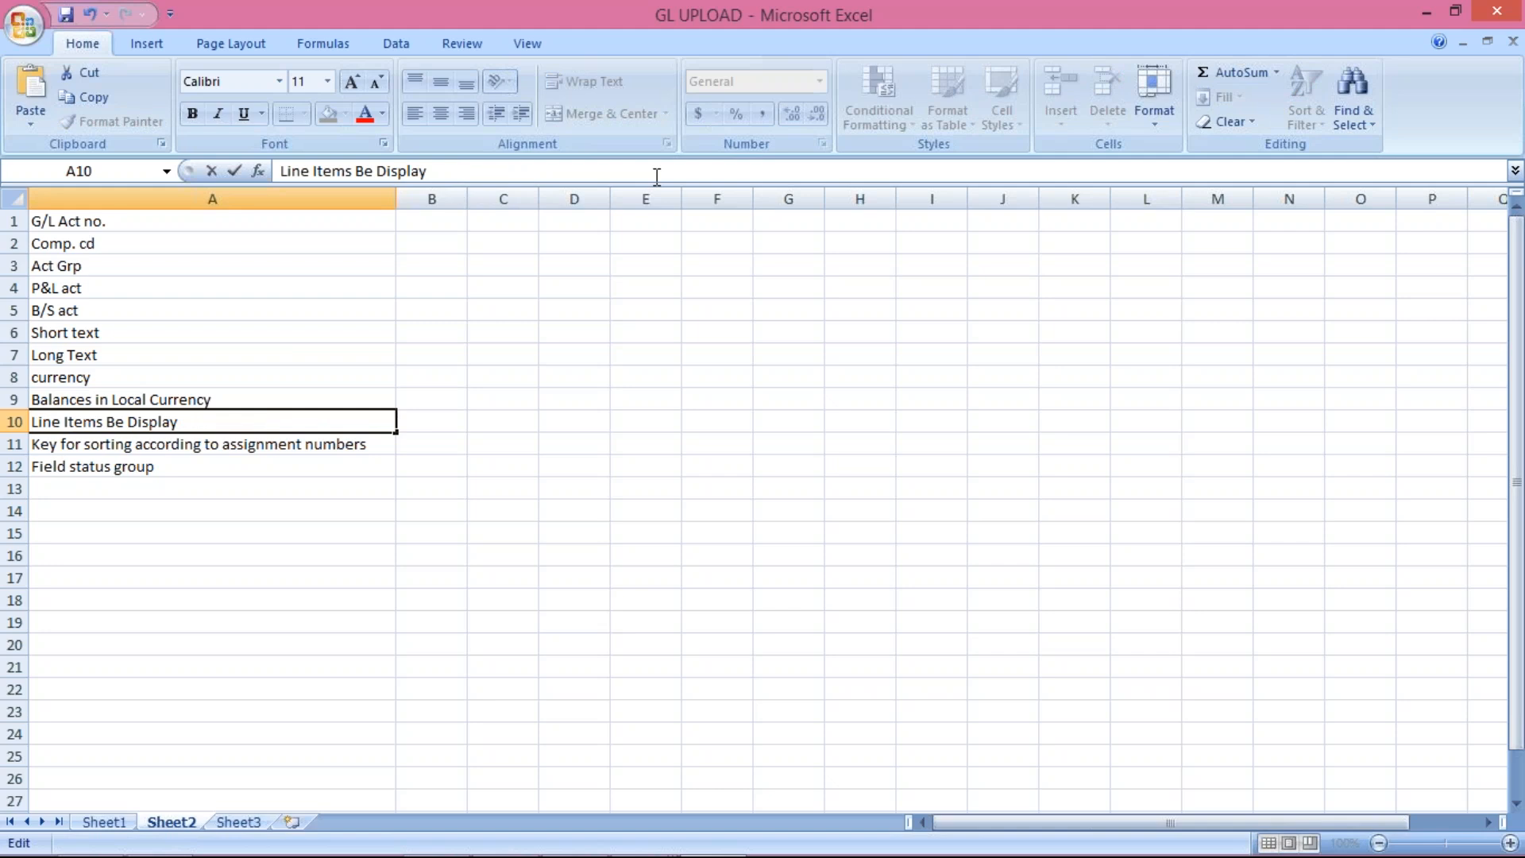
key("Left")
key("Left")
key("Left")
key("Left")
key("Left")
key("Left")
key("Left")
key("BackSpace")
key("BackSpace")
key("BackSpace")
key("Return")
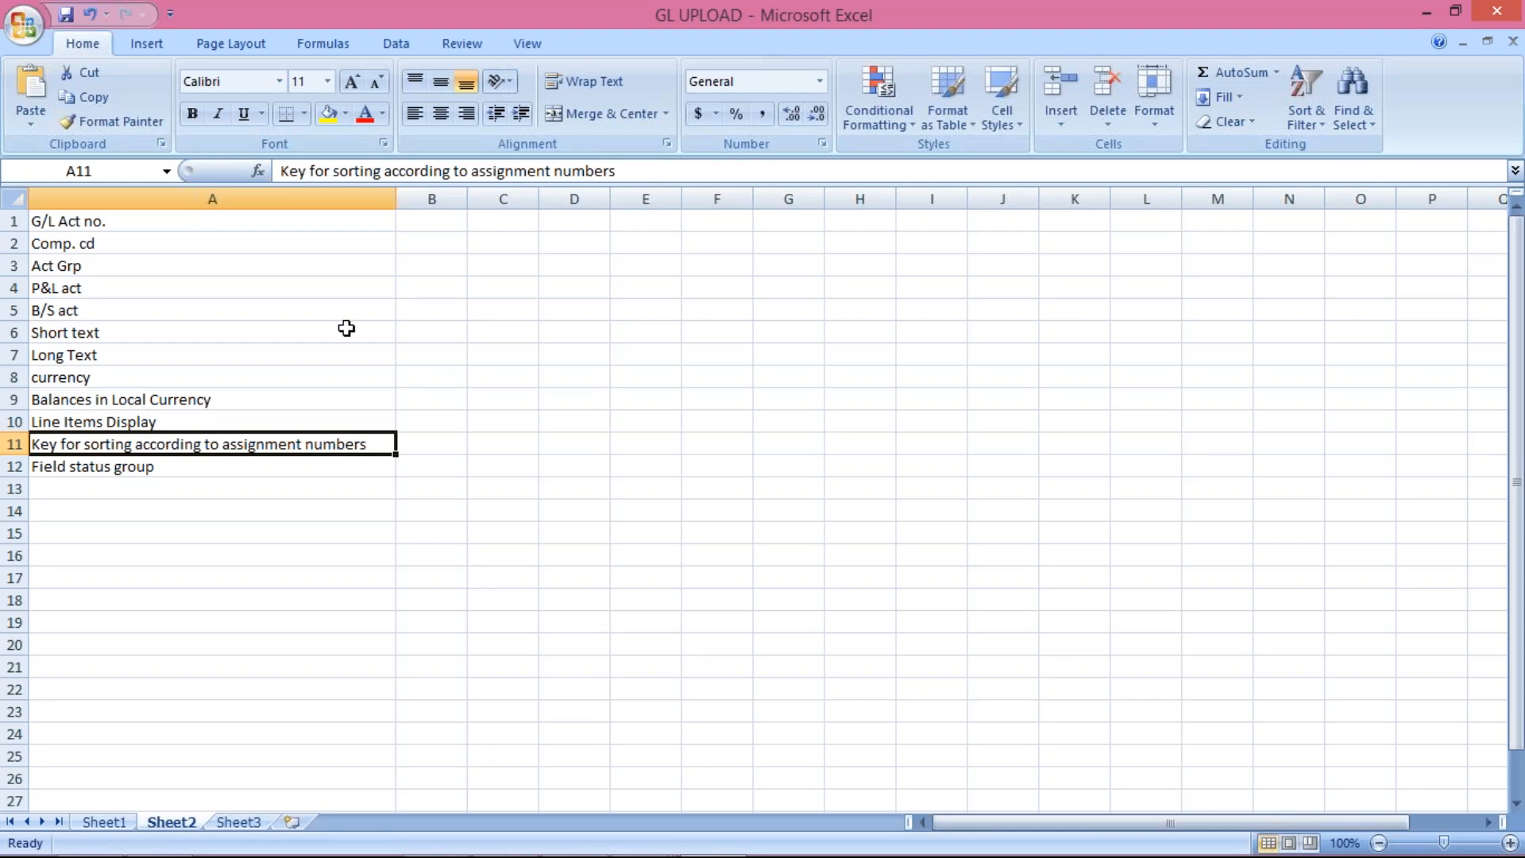
Step: Enter sort key and FSG as the last two labels
type("sort ")
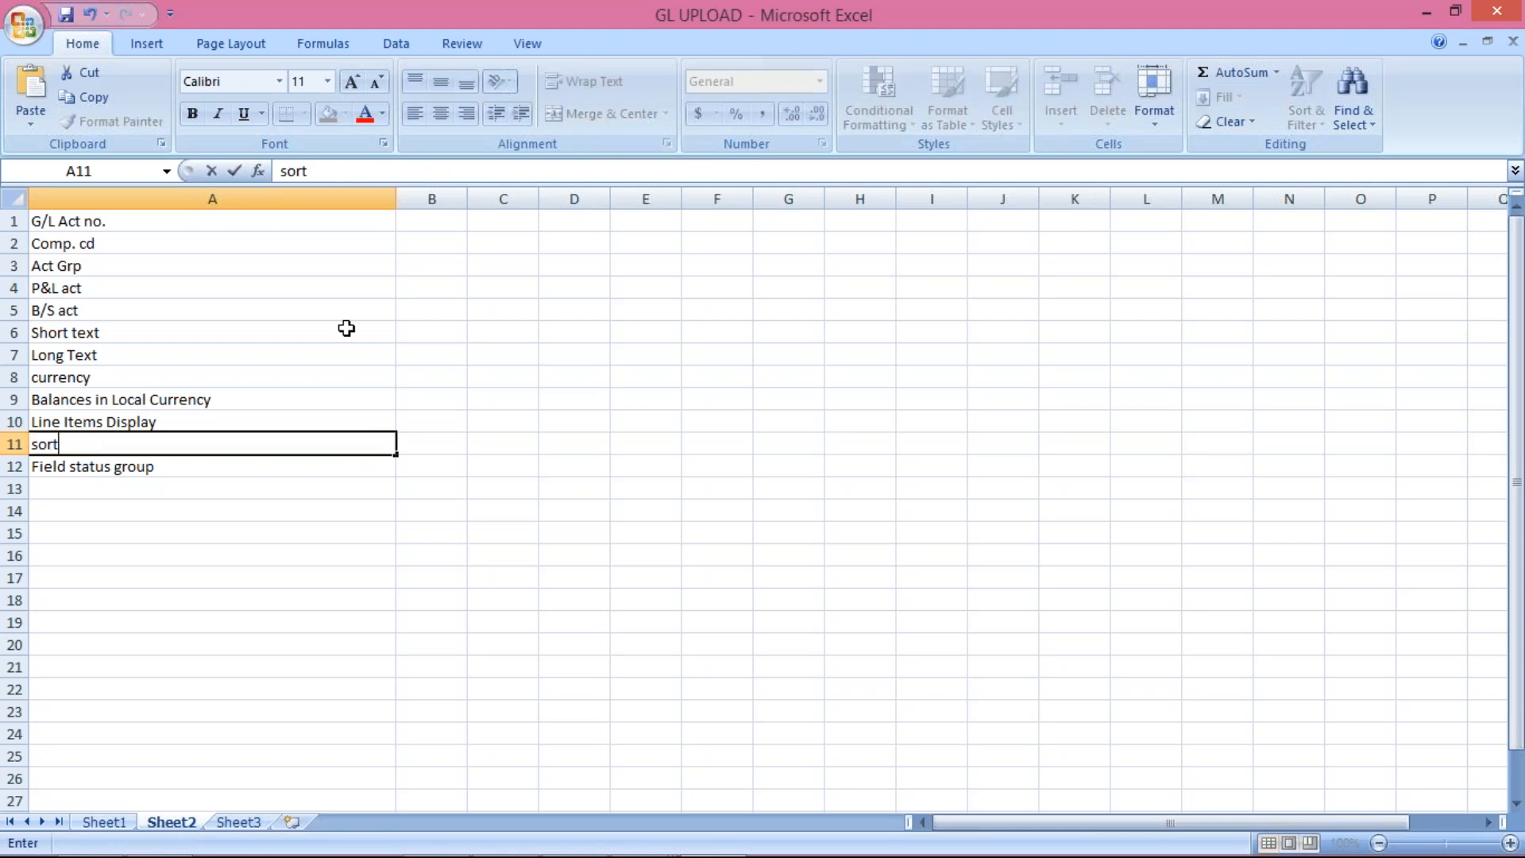
type("key")
key("Return")
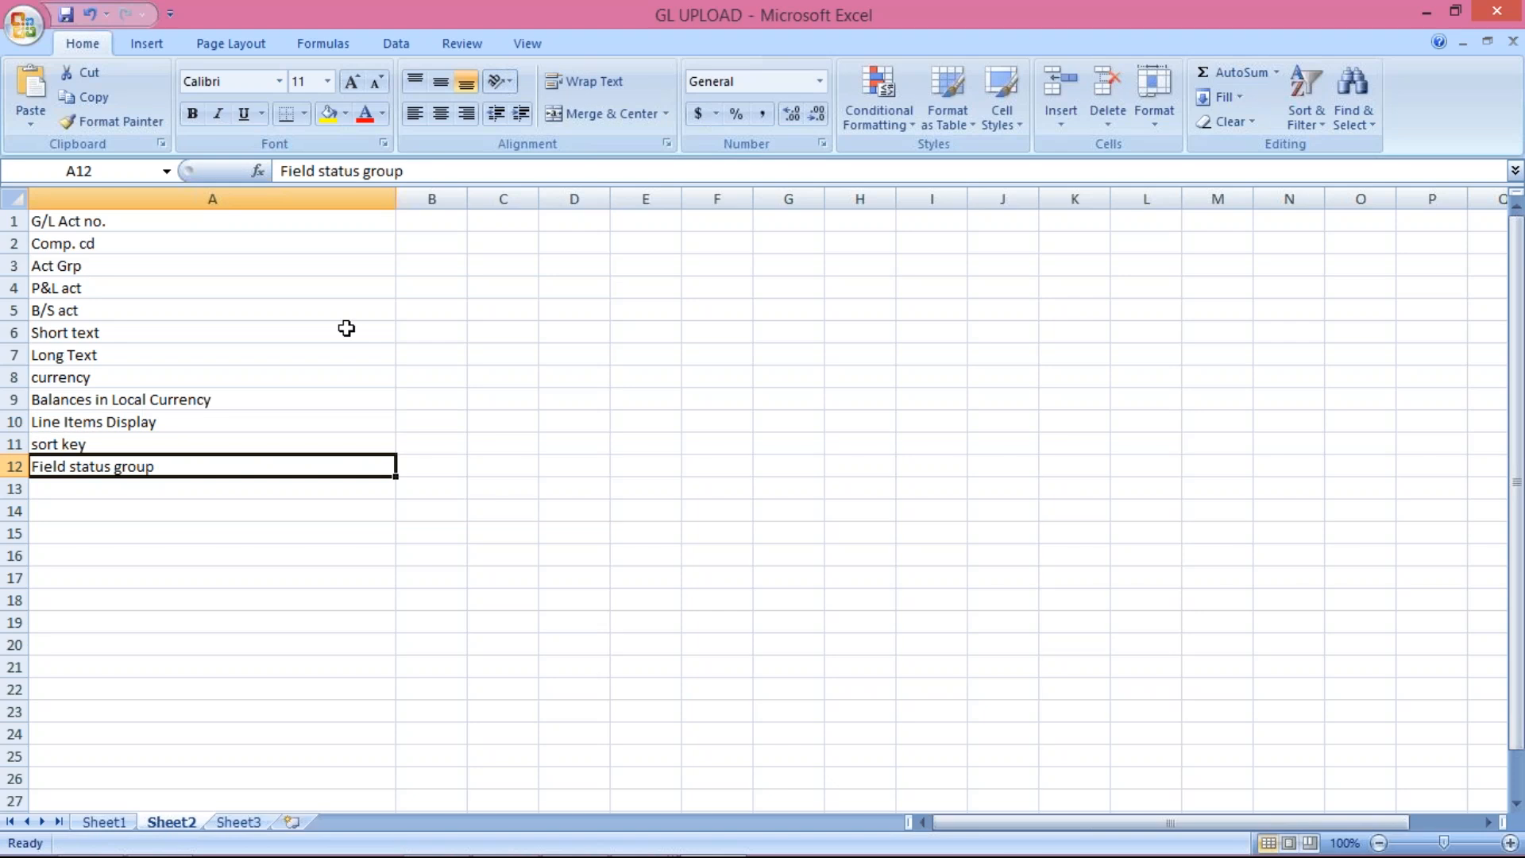
type("FSG")
key("Return")
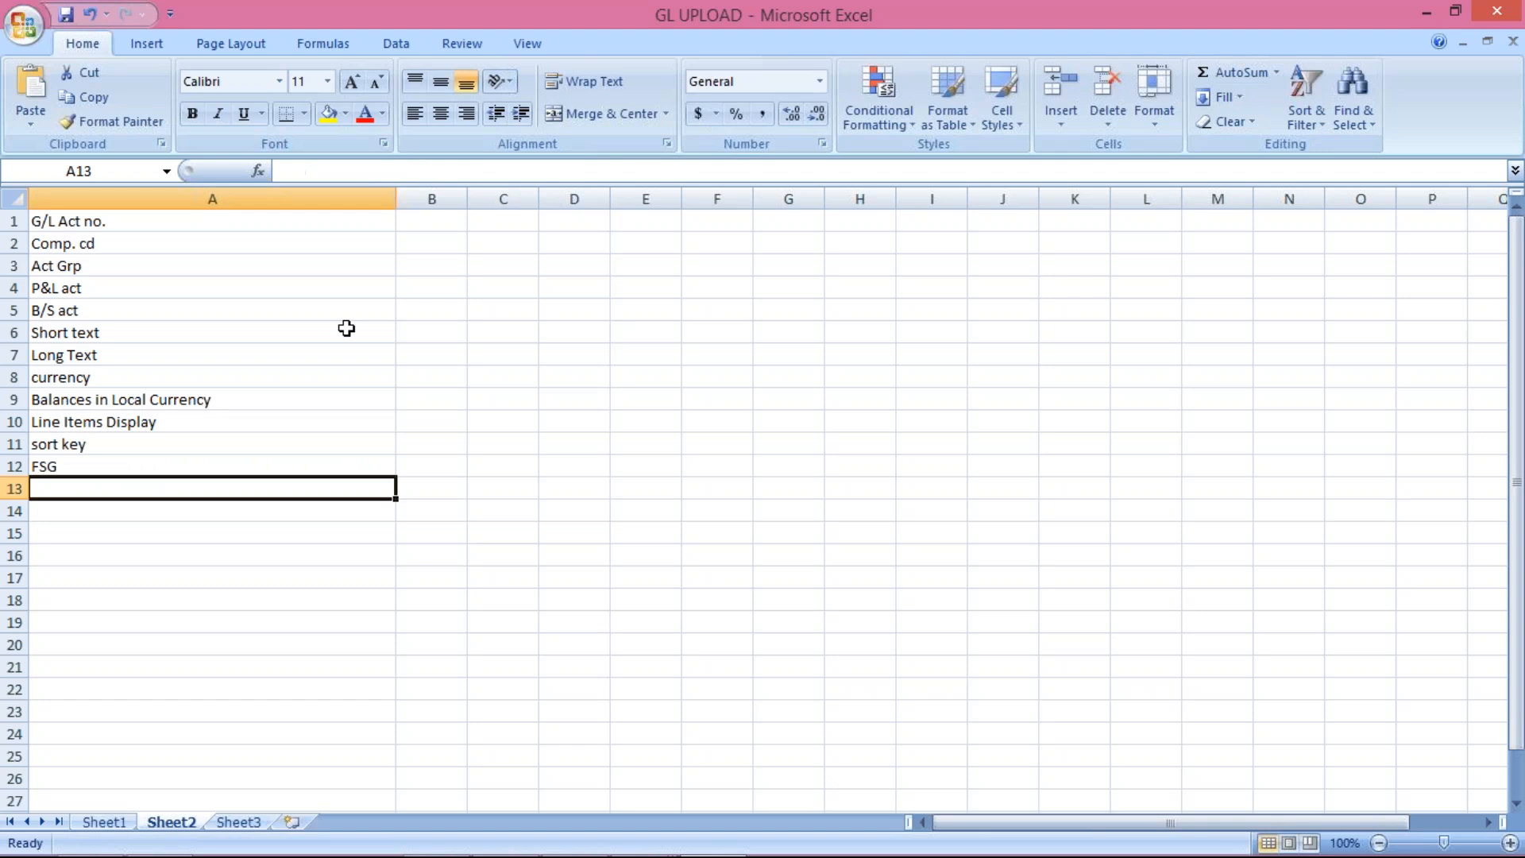
Step: Copy the twelve labels from Sheet2 and paste them transposed across Sheet3 row 1
left_click(174, 223)
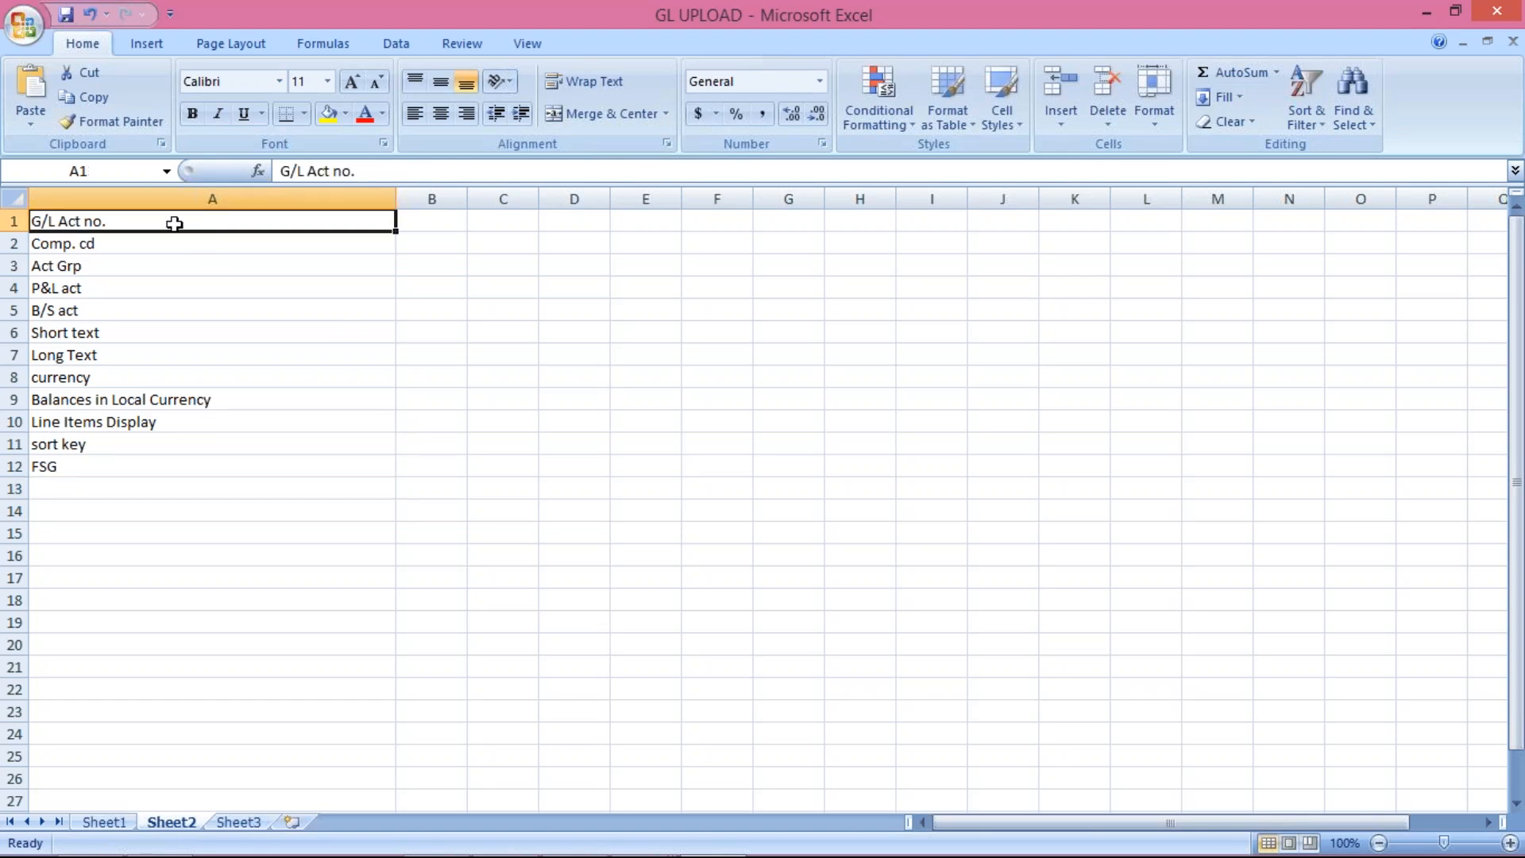
left_click_drag(146, 221, 140, 452)
key("ctrl+c")
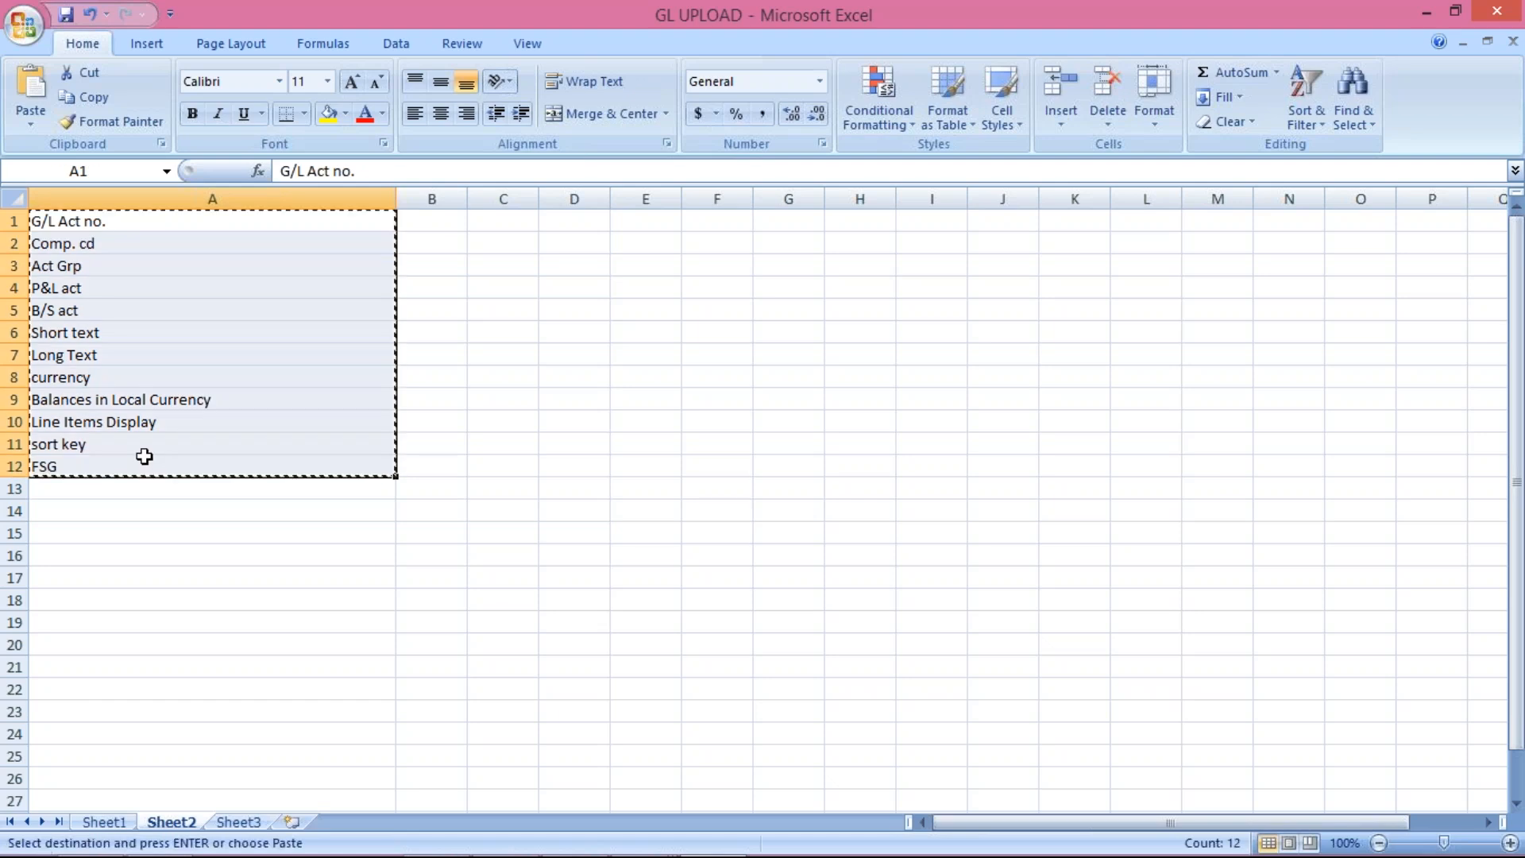
left_click(252, 823)
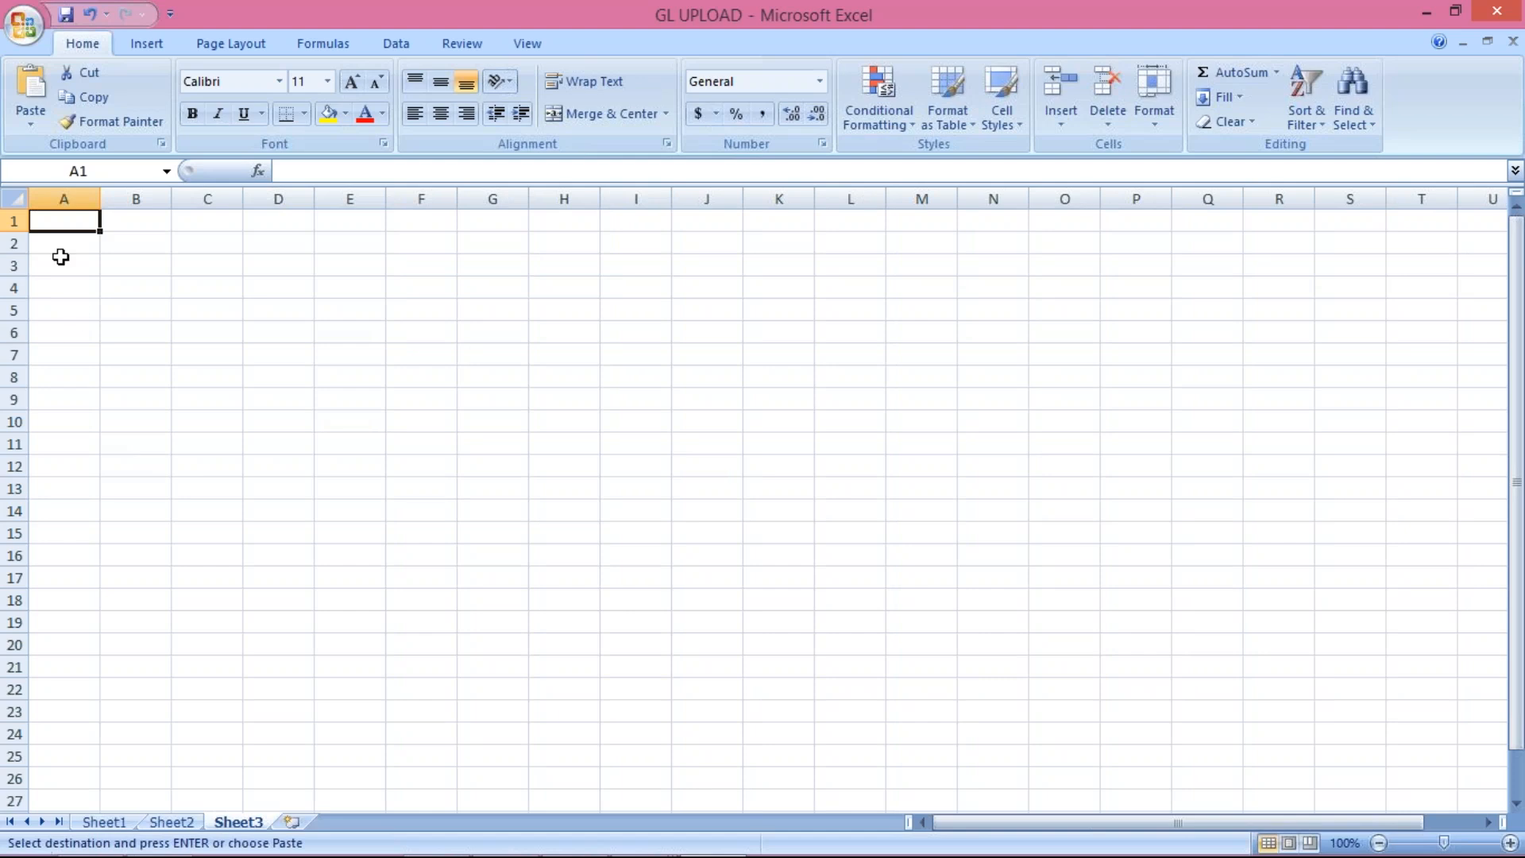
right_click(62, 224)
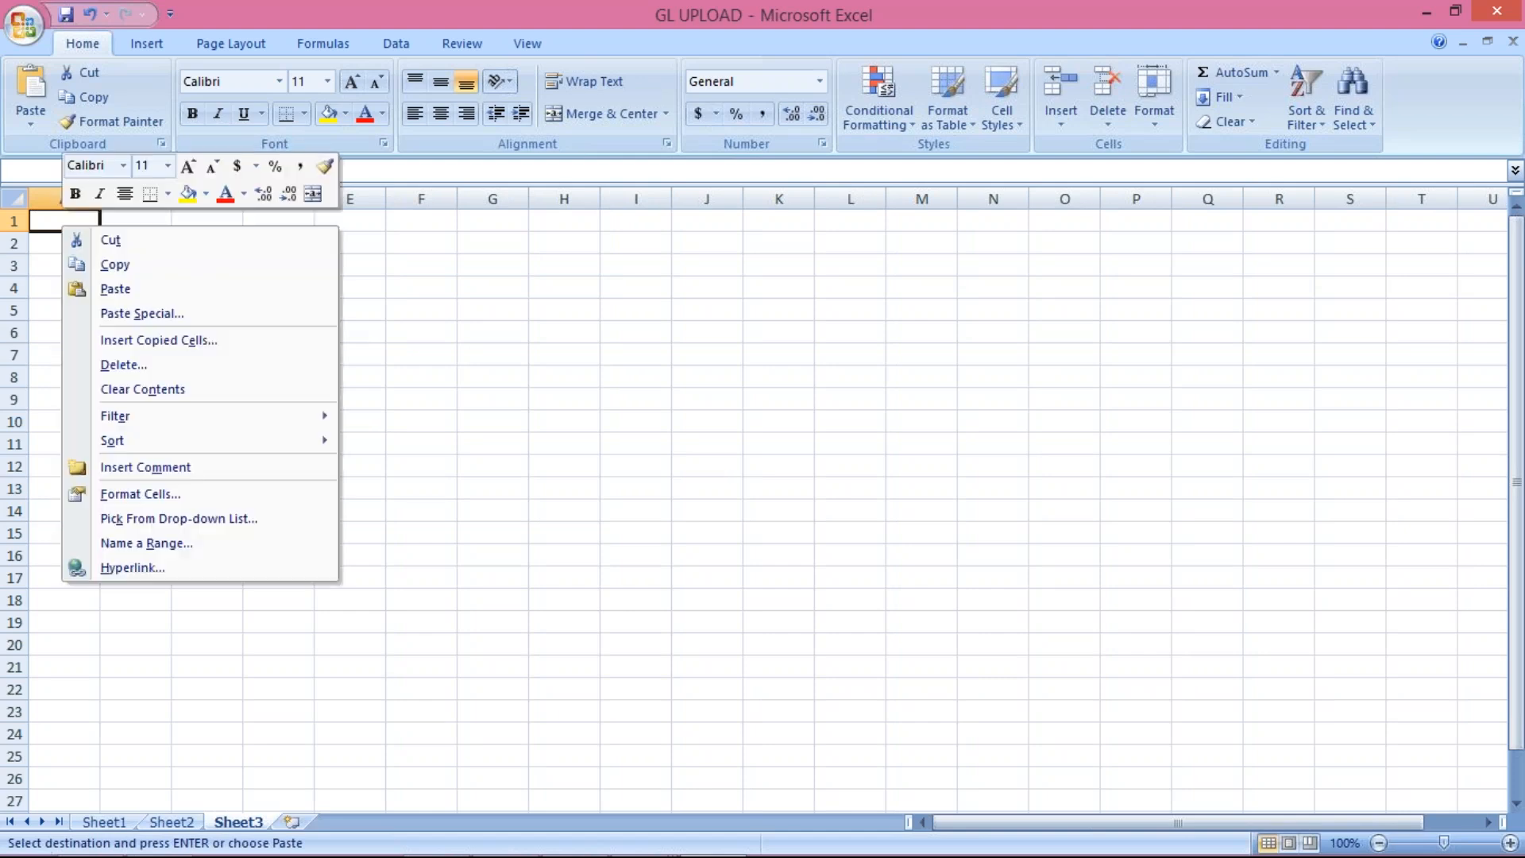
left_click(142, 313)
left_click(232, 427)
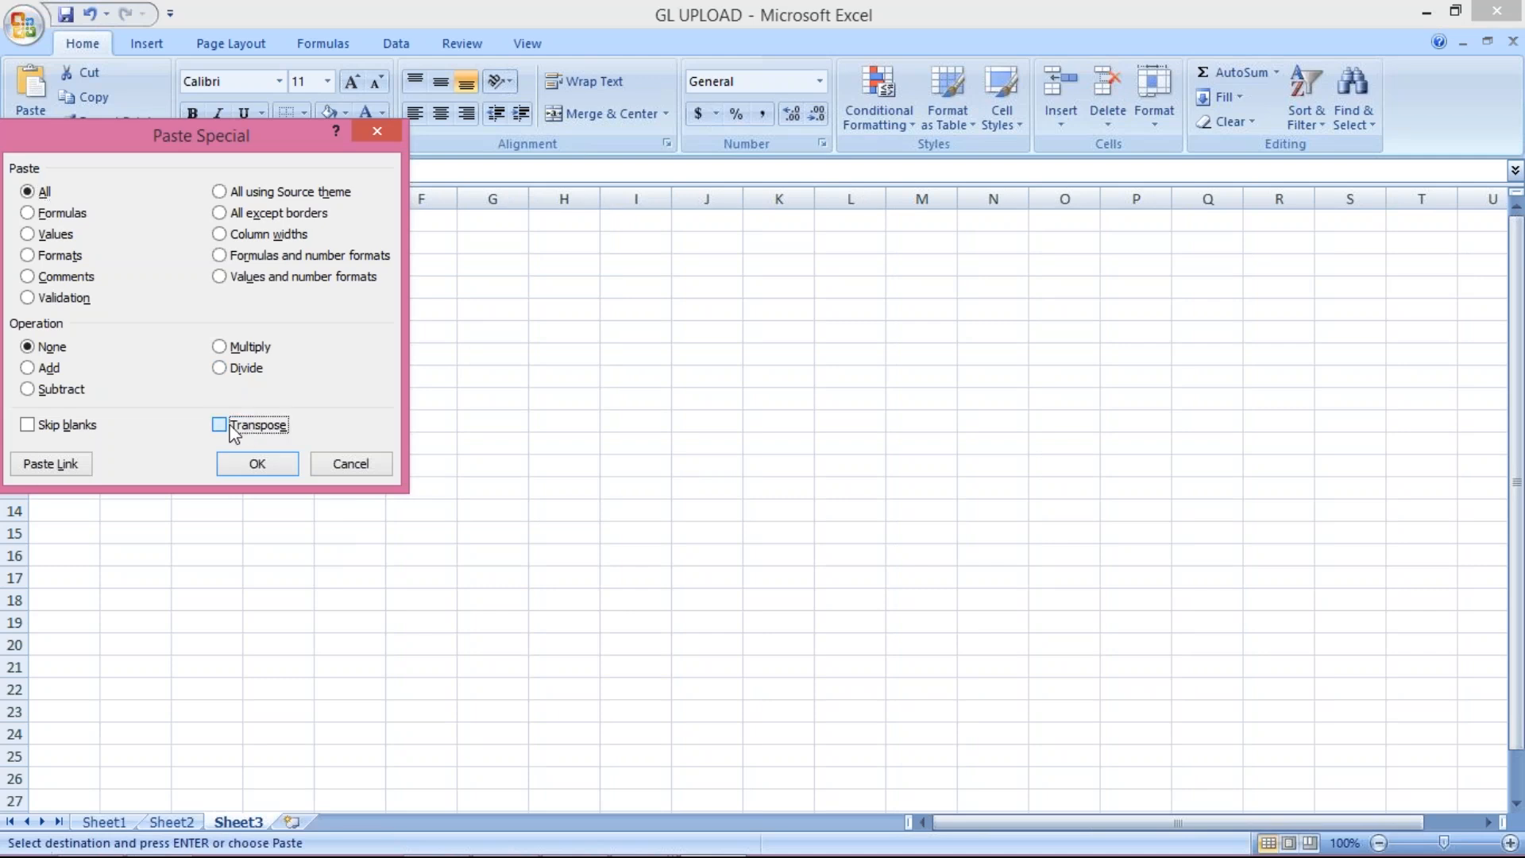
left_click(252, 466)
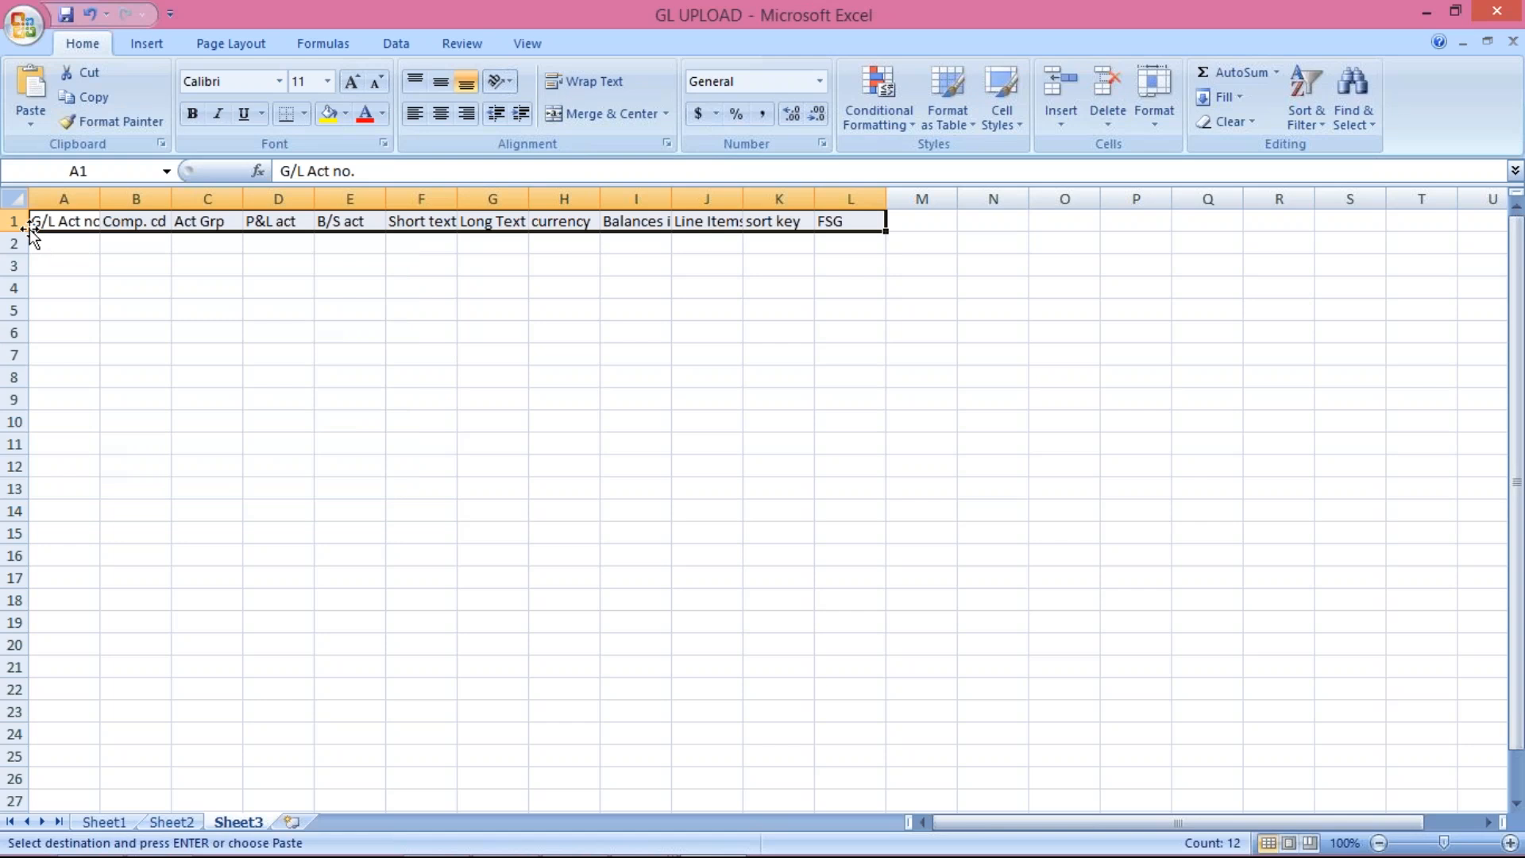
Step: Autofit all Sheet3 columns to their headers and widen column L for FSG
left_click(14, 198)
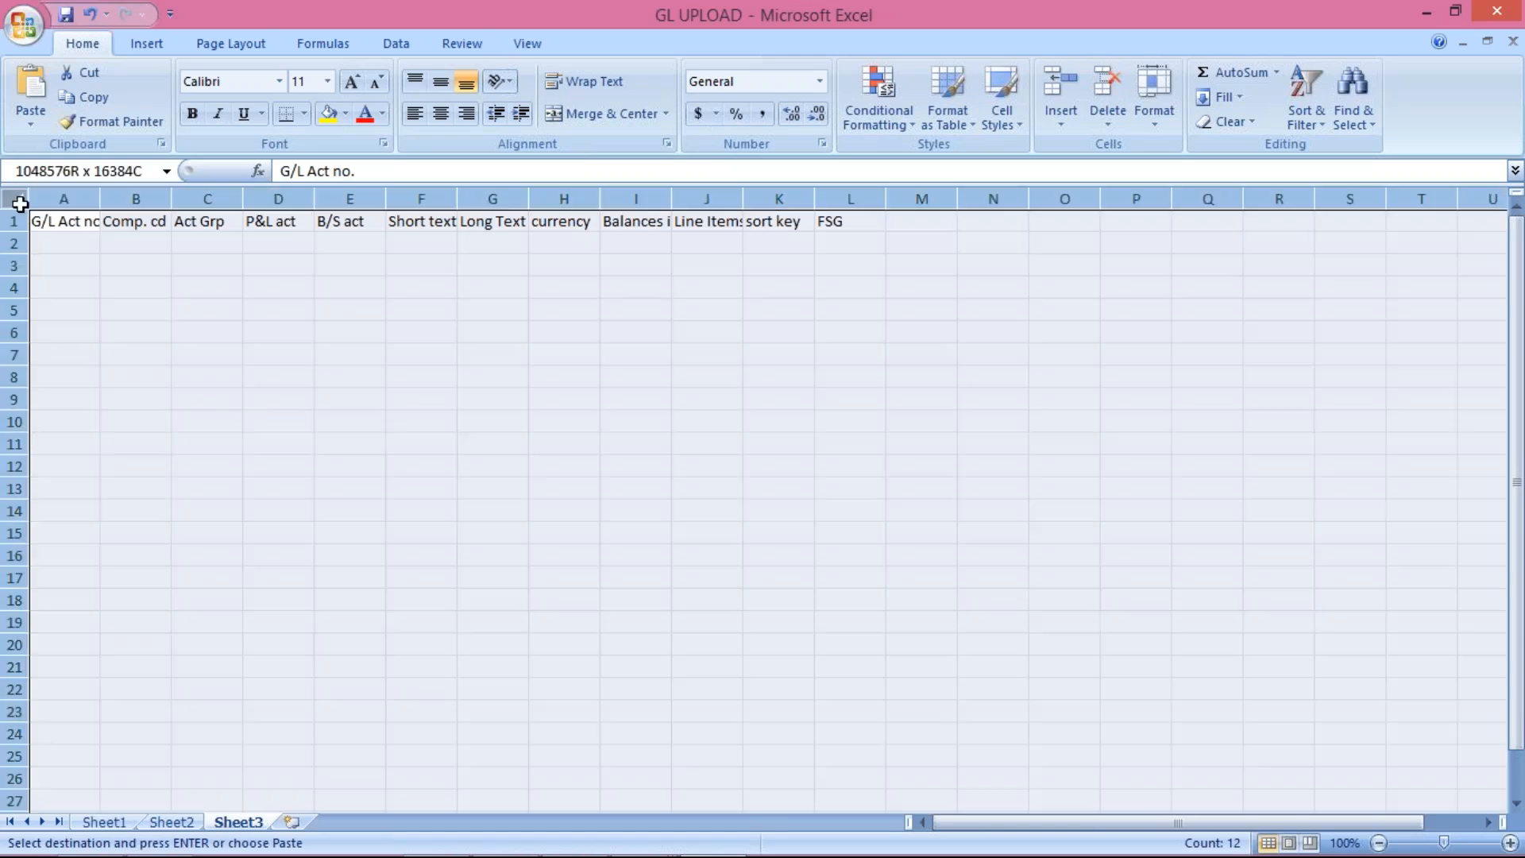
left_click_drag(97, 198, 97, 198)
double_click(97, 198)
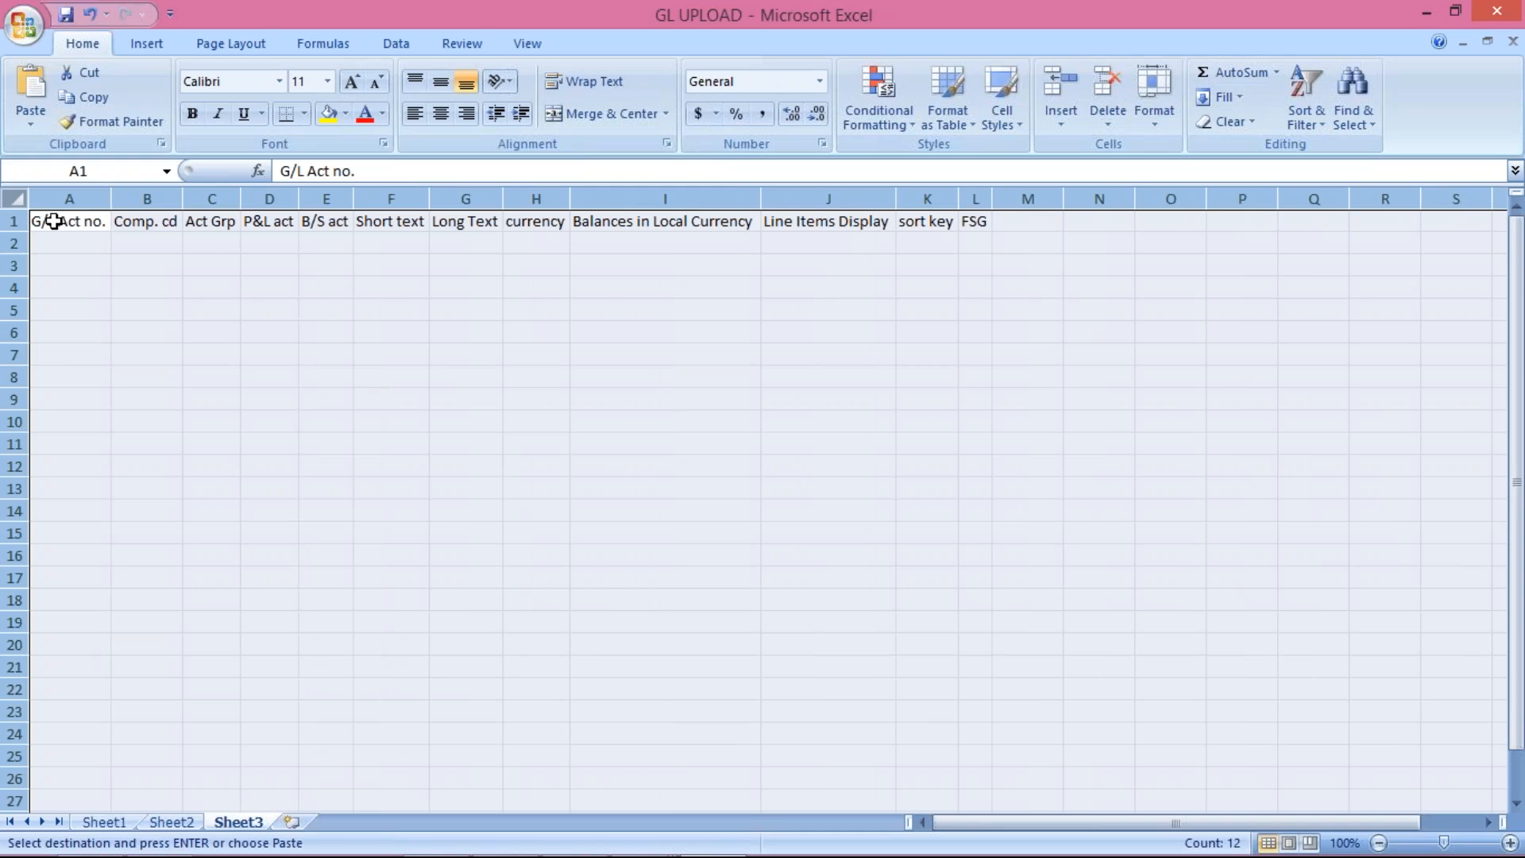
left_click(737, 247)
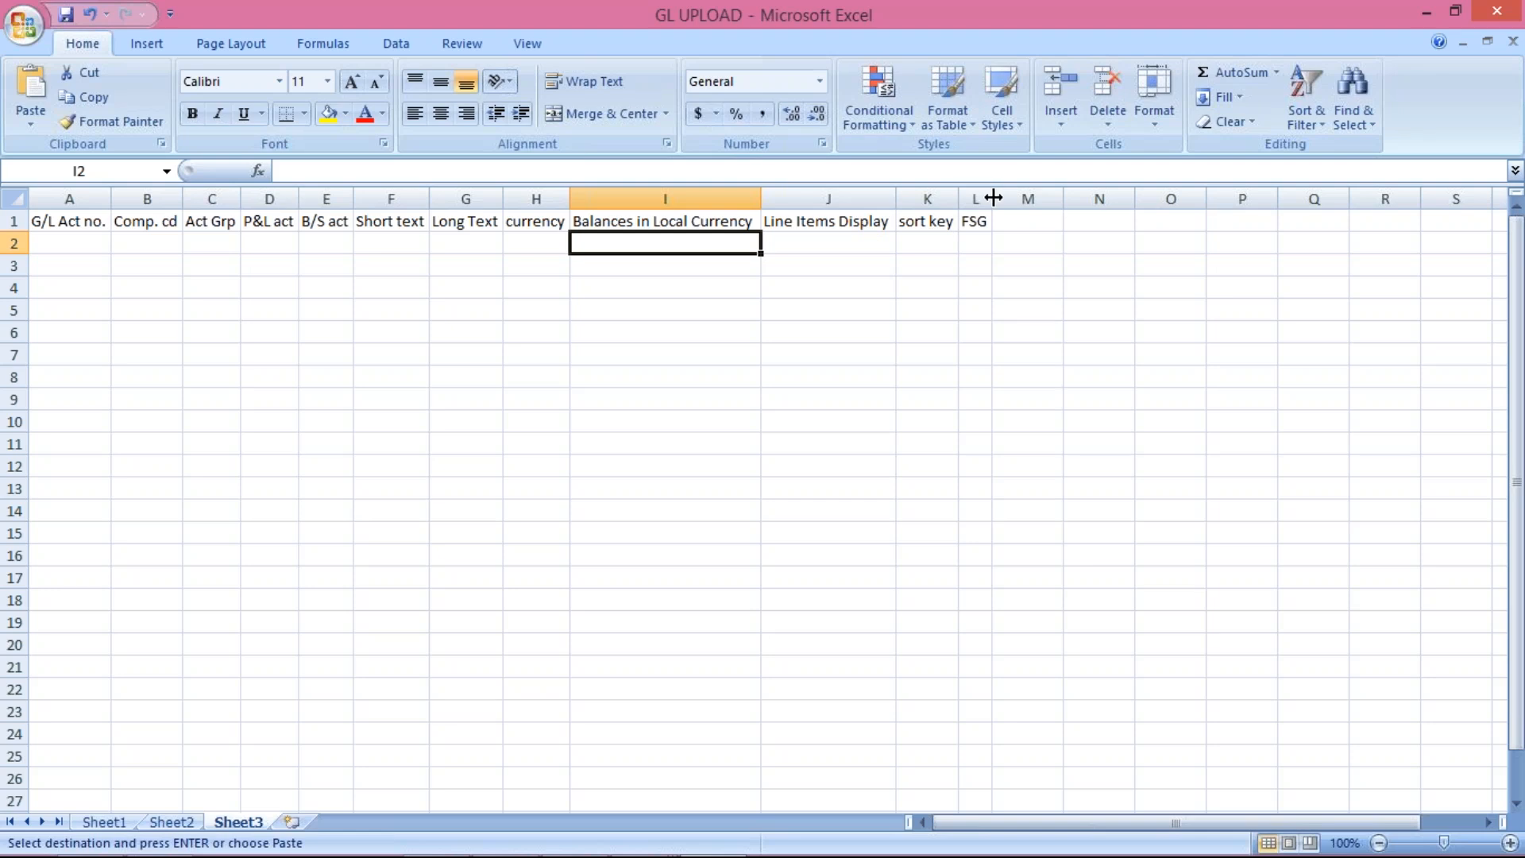
left_click_drag(994, 198, 1001, 197)
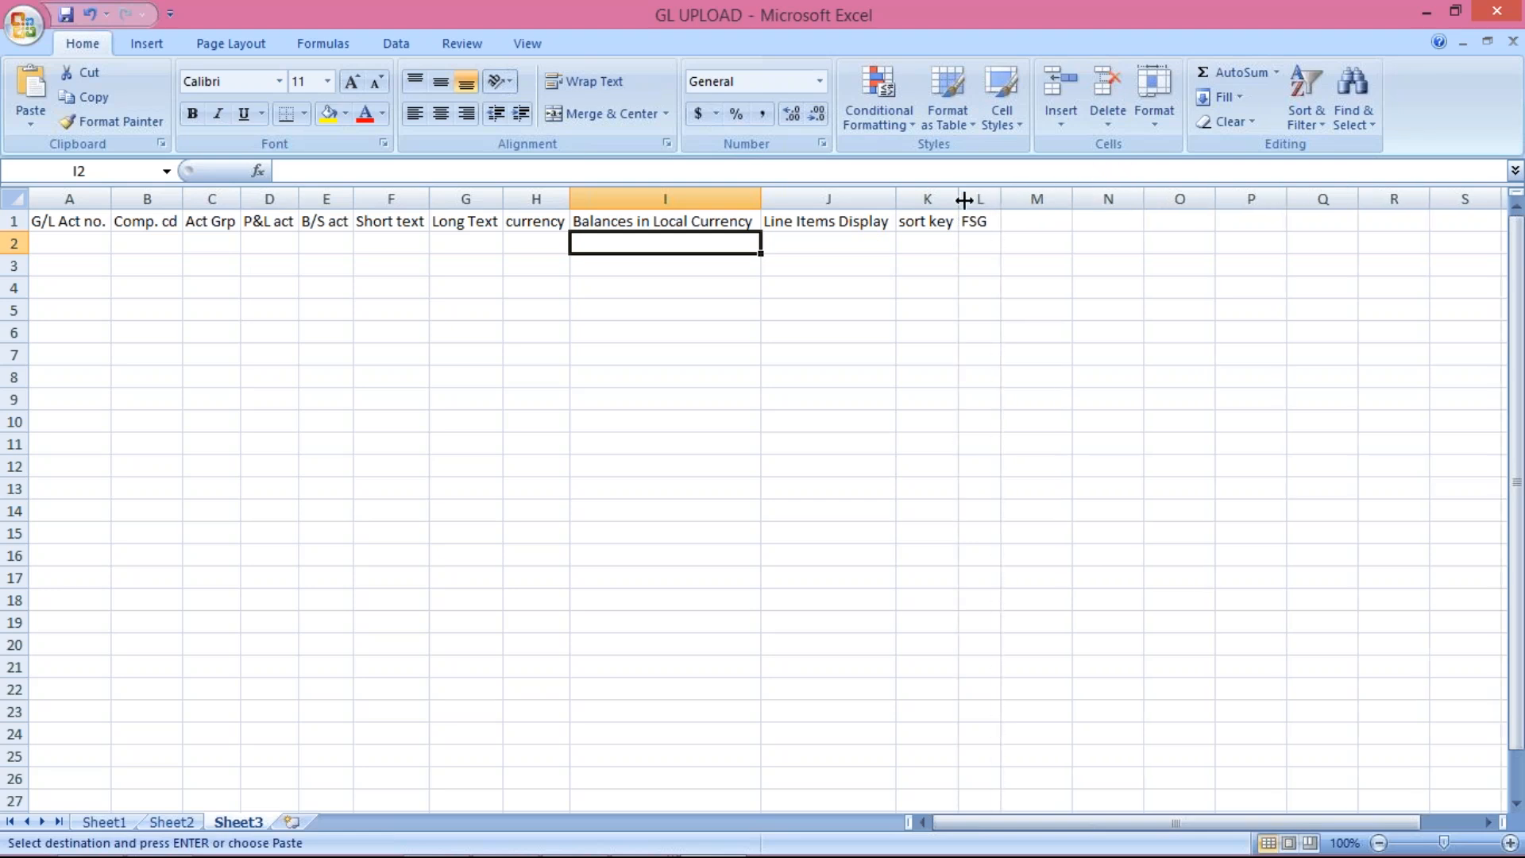
left_click(931, 327)
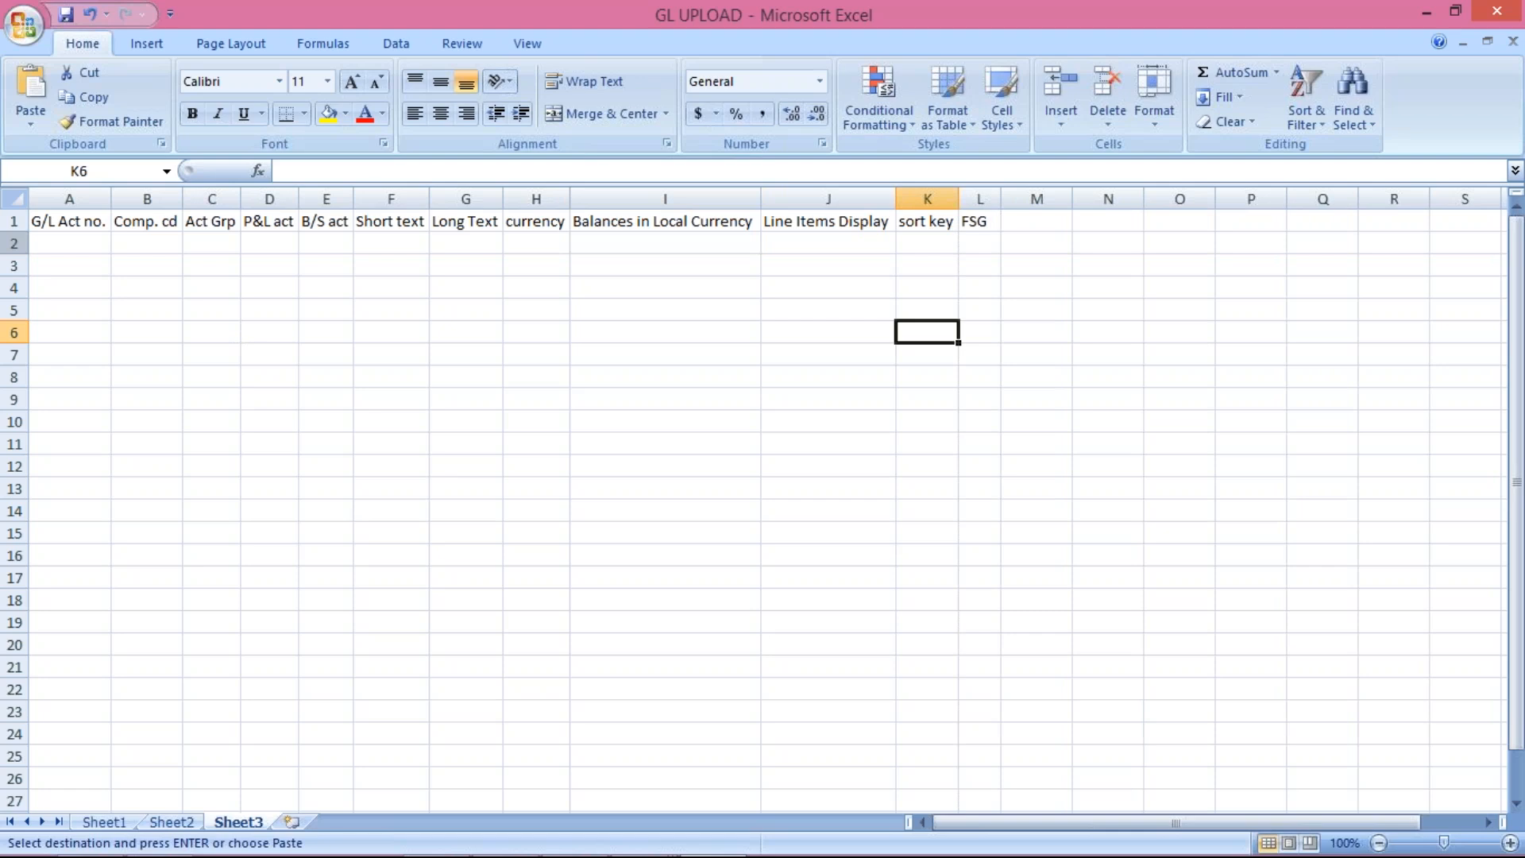
Step: Make header row A1:L1 bold with yellow fill and all borders
left_click_drag(47, 222, 985, 220)
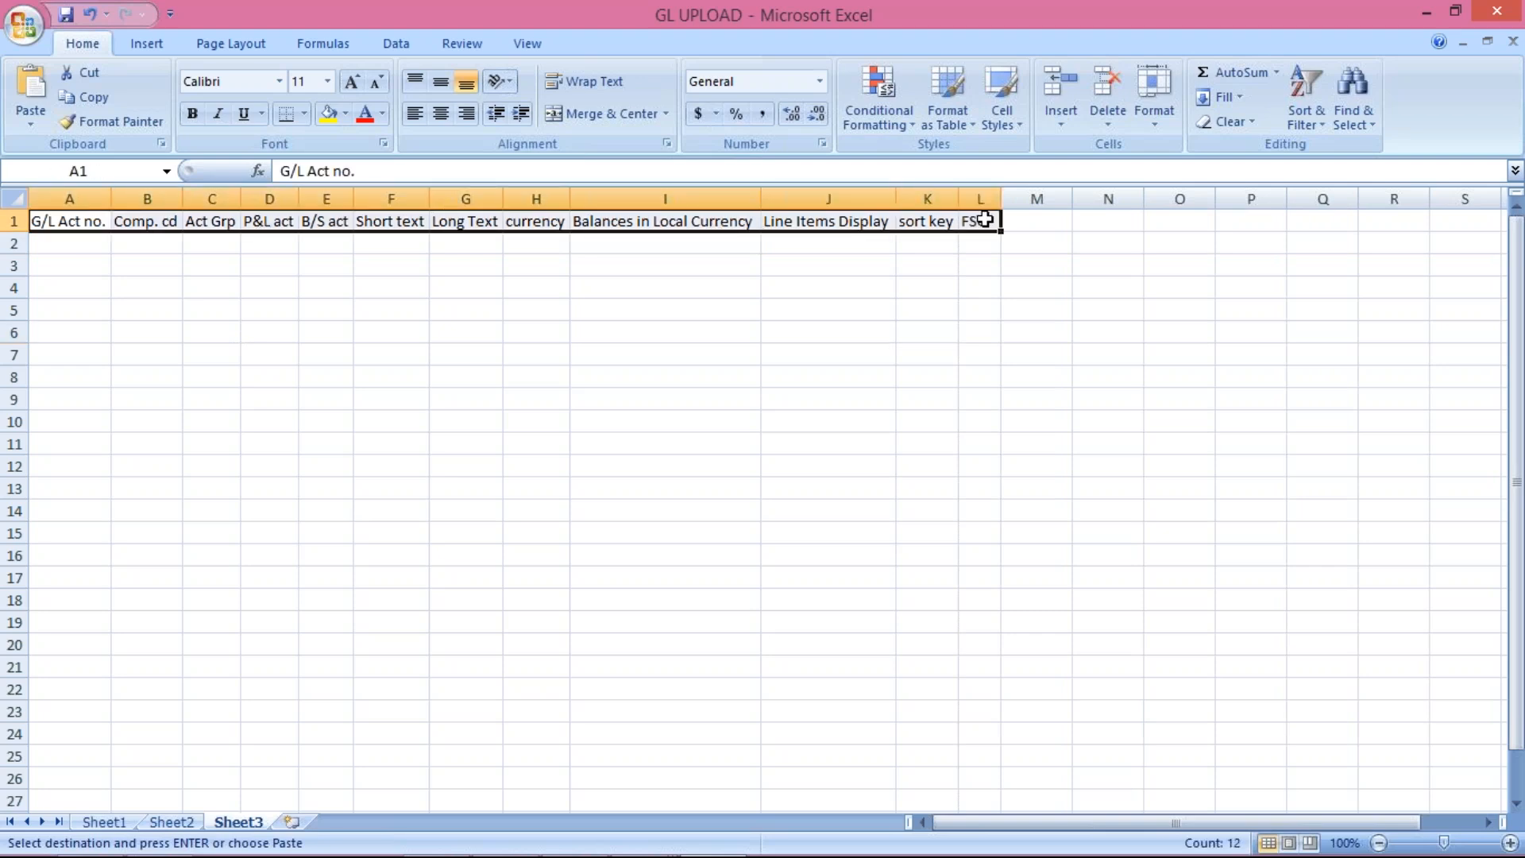
key("ctrl+b")
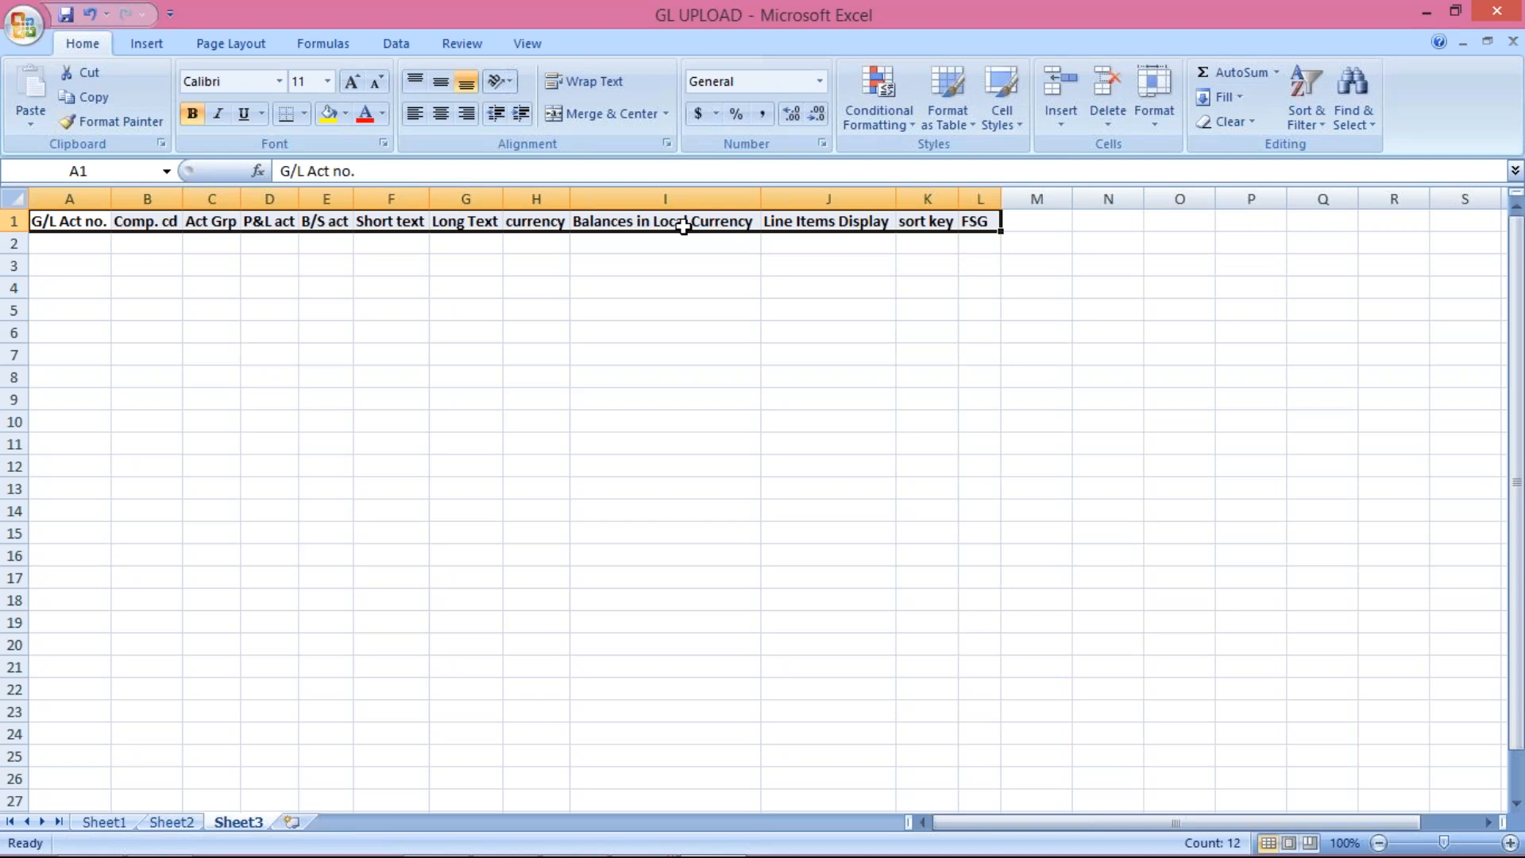
left_click(331, 125)
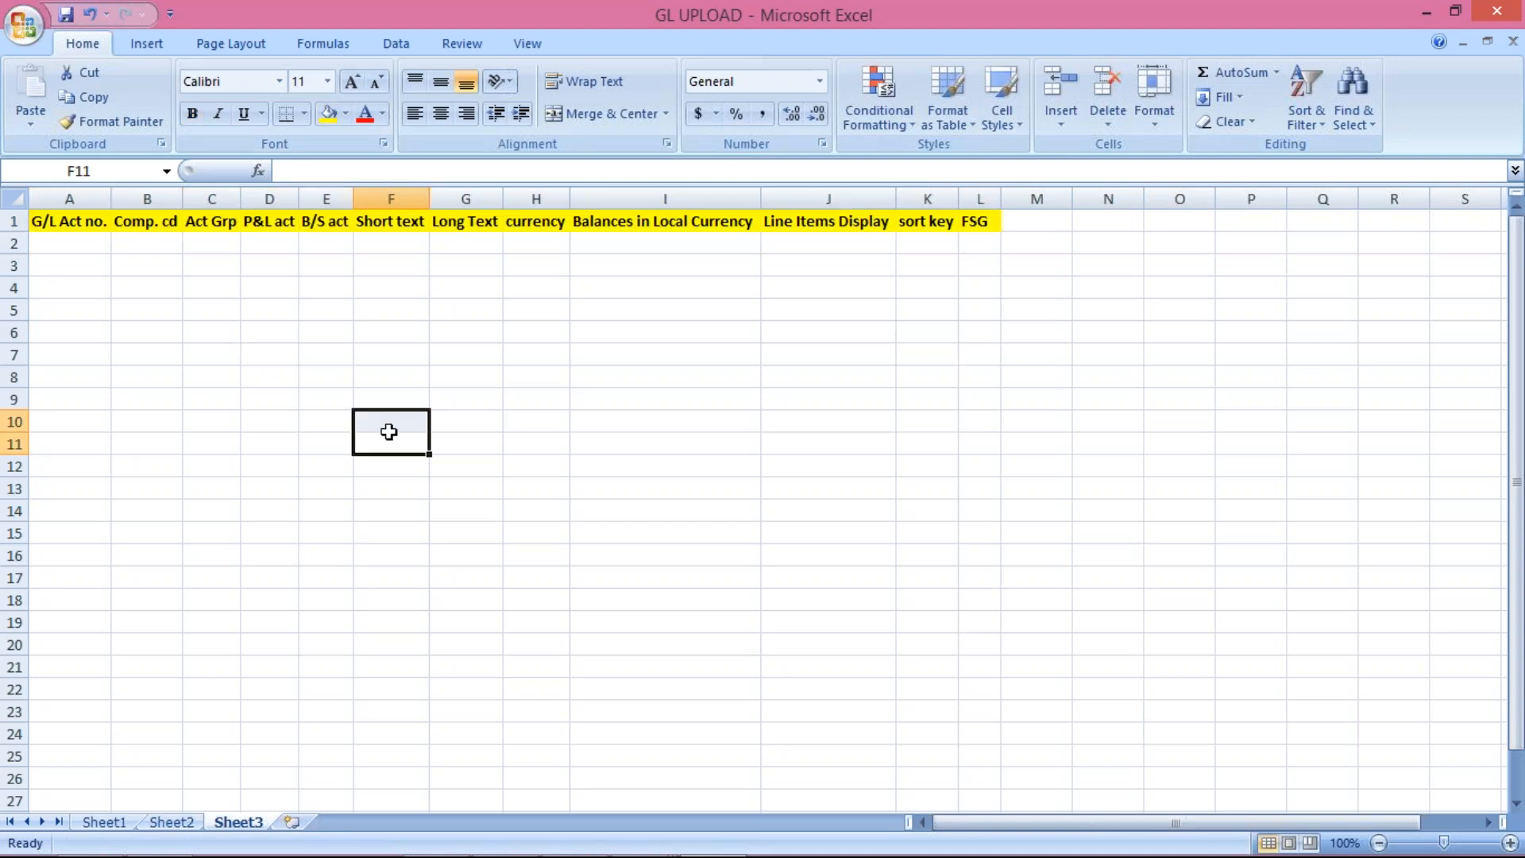
left_click_drag(75, 220, 980, 222)
left_click(304, 116)
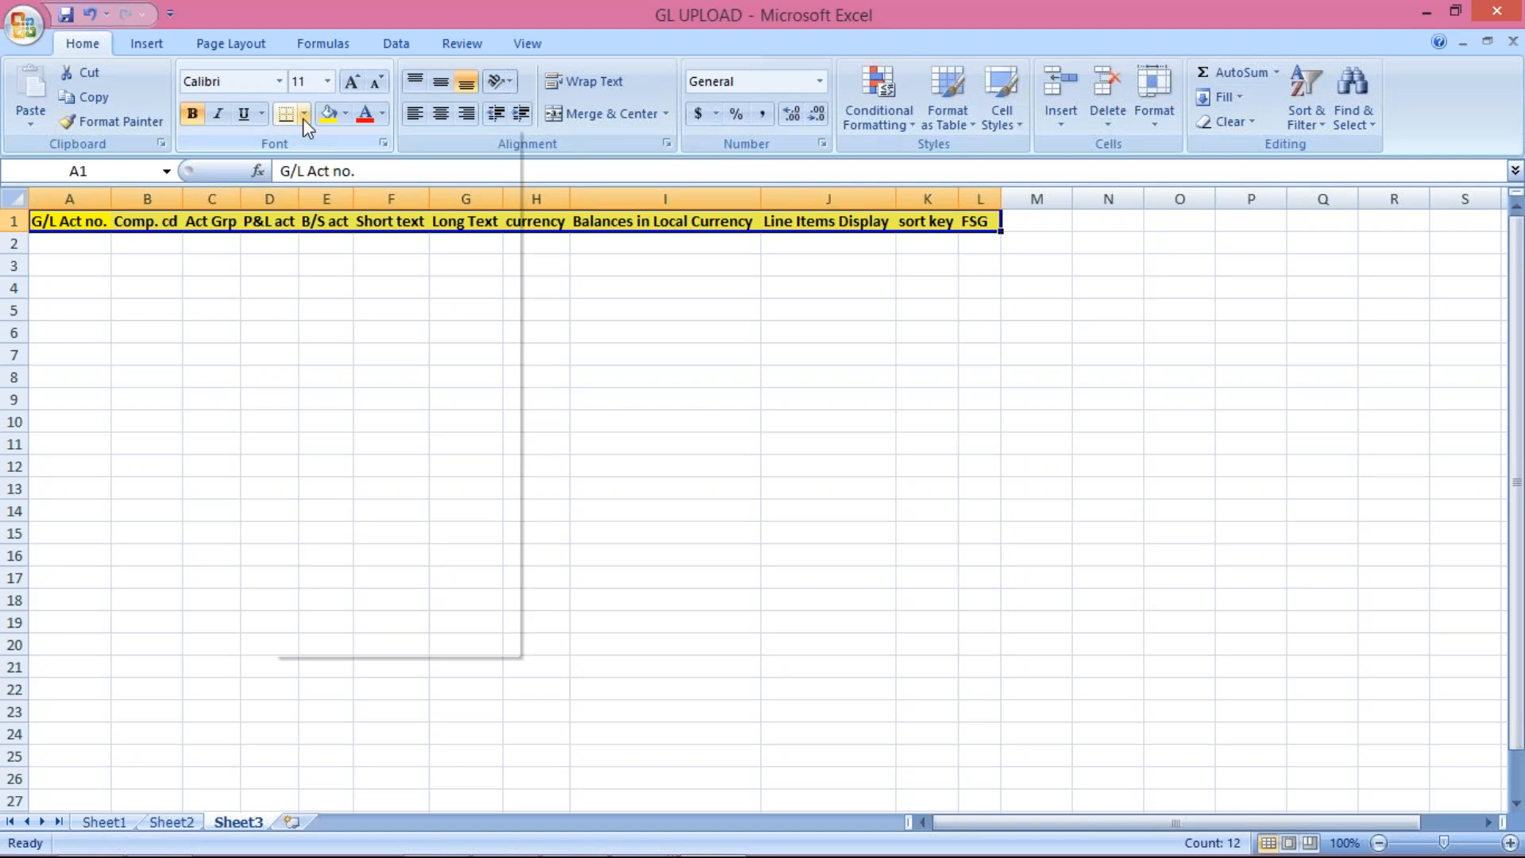
left_click(342, 290)
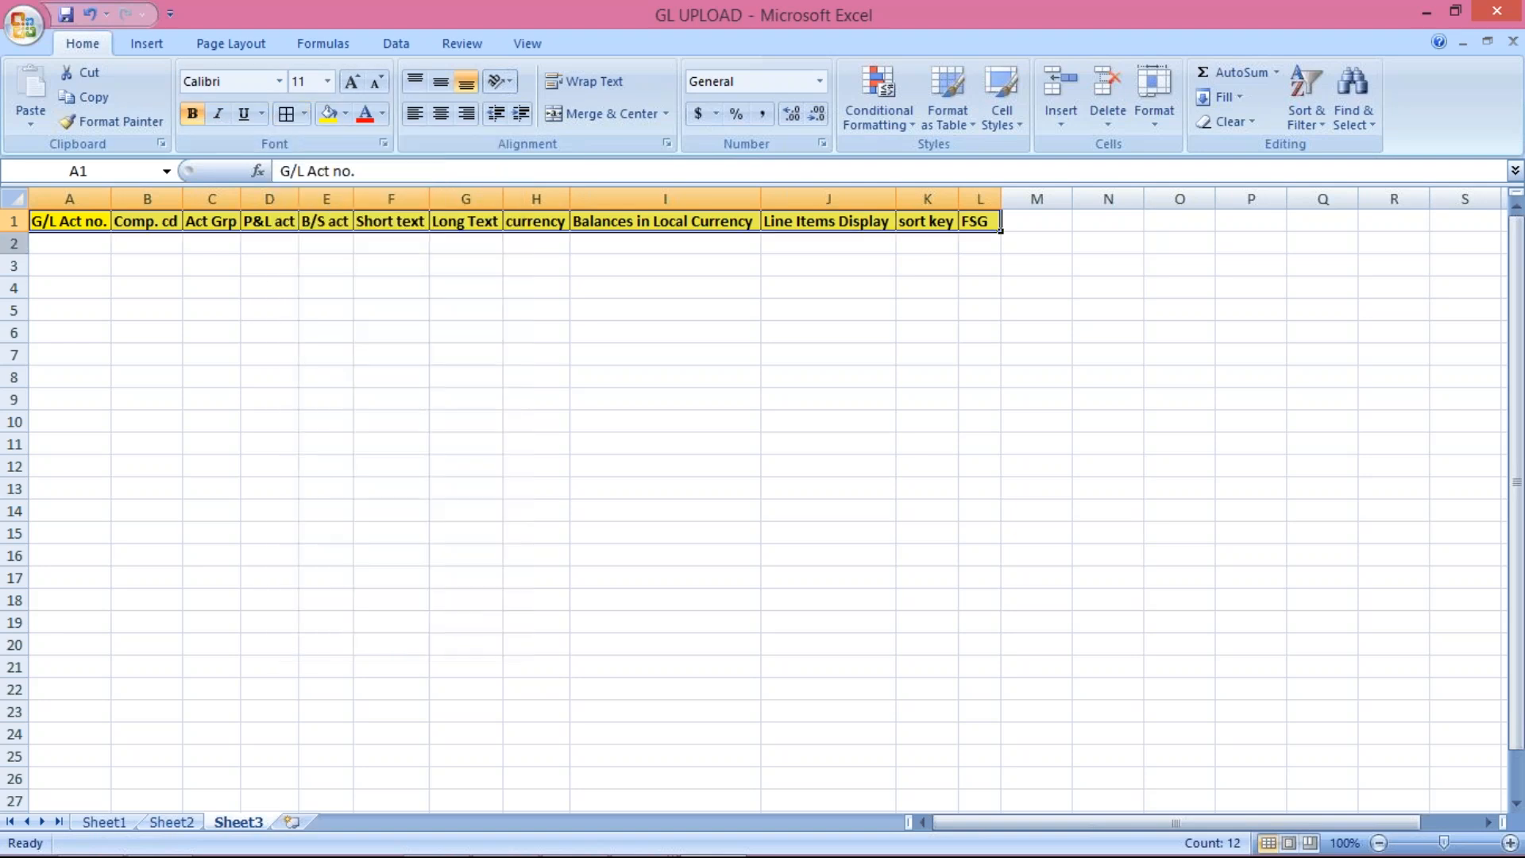
left_click(57, 243)
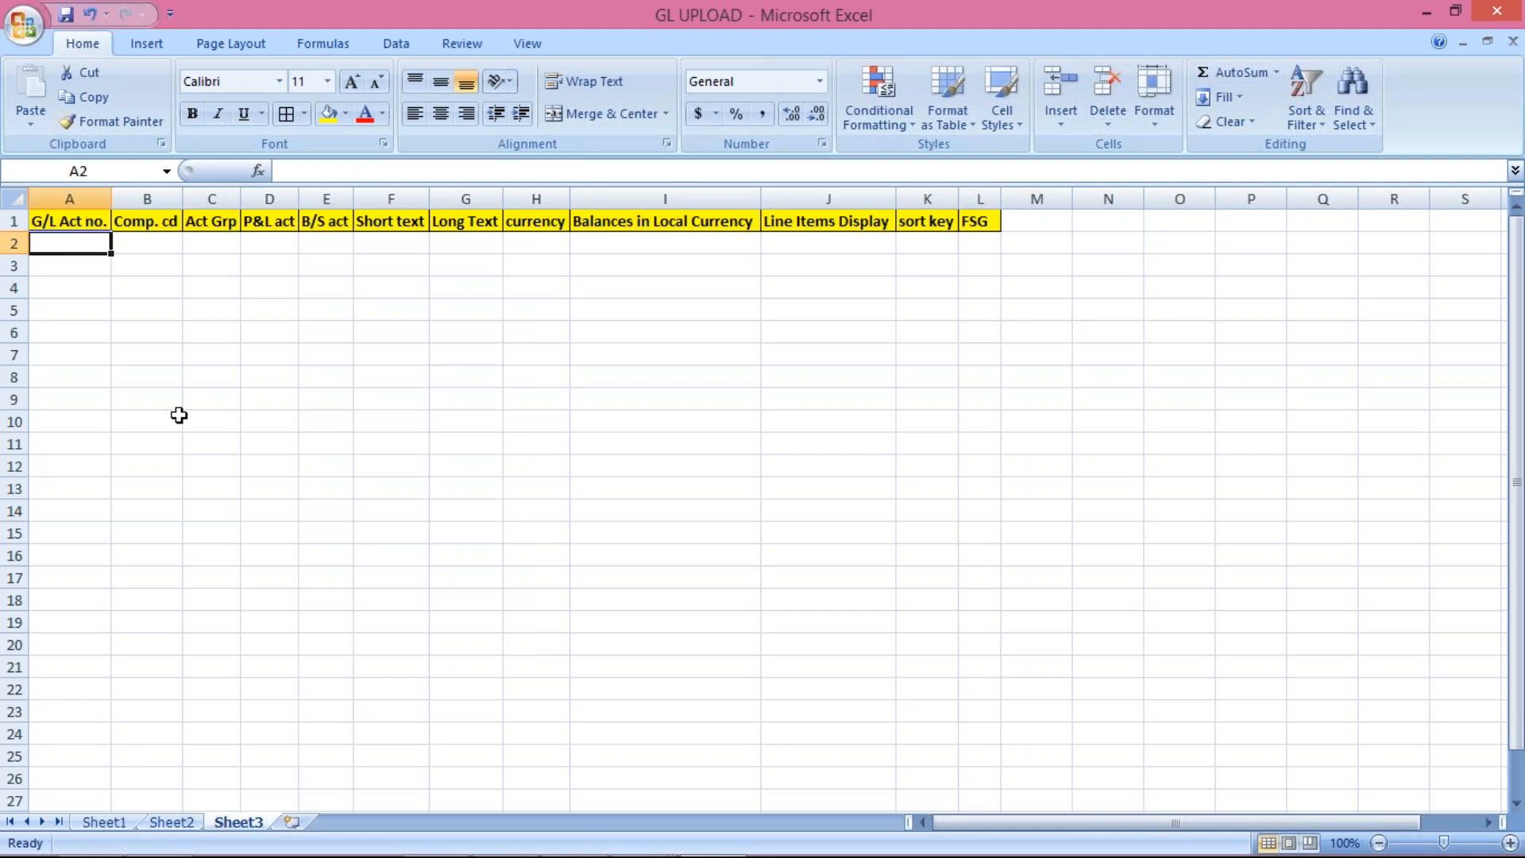
Step: Enter G/L accounts 1021, 1022, 1023, 2020 and 2021 down A2:A6
type("1021")
key("Return")
type("1")
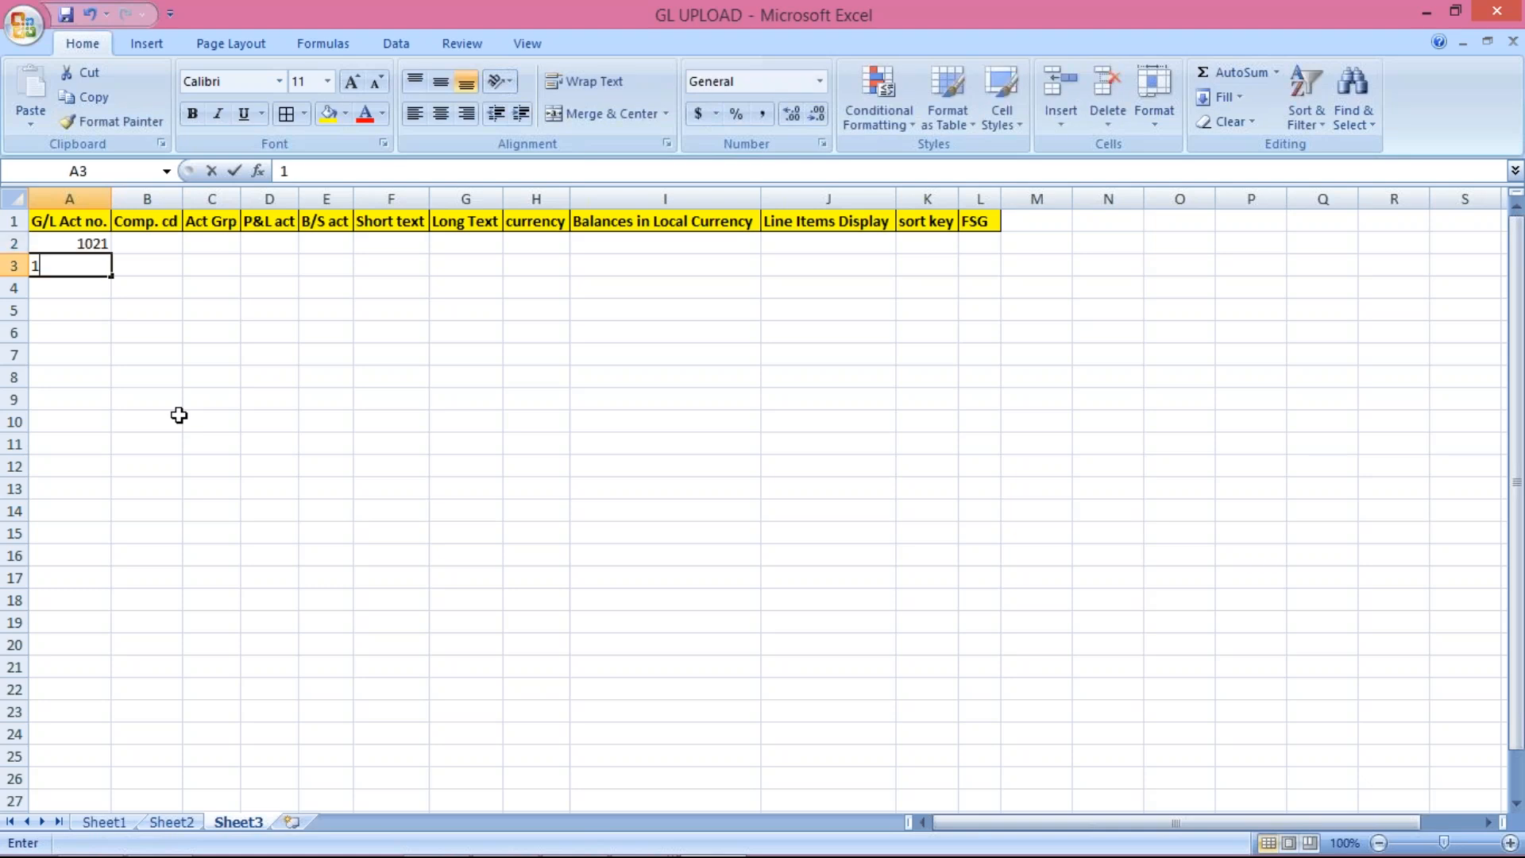
type("022")
key("Return")
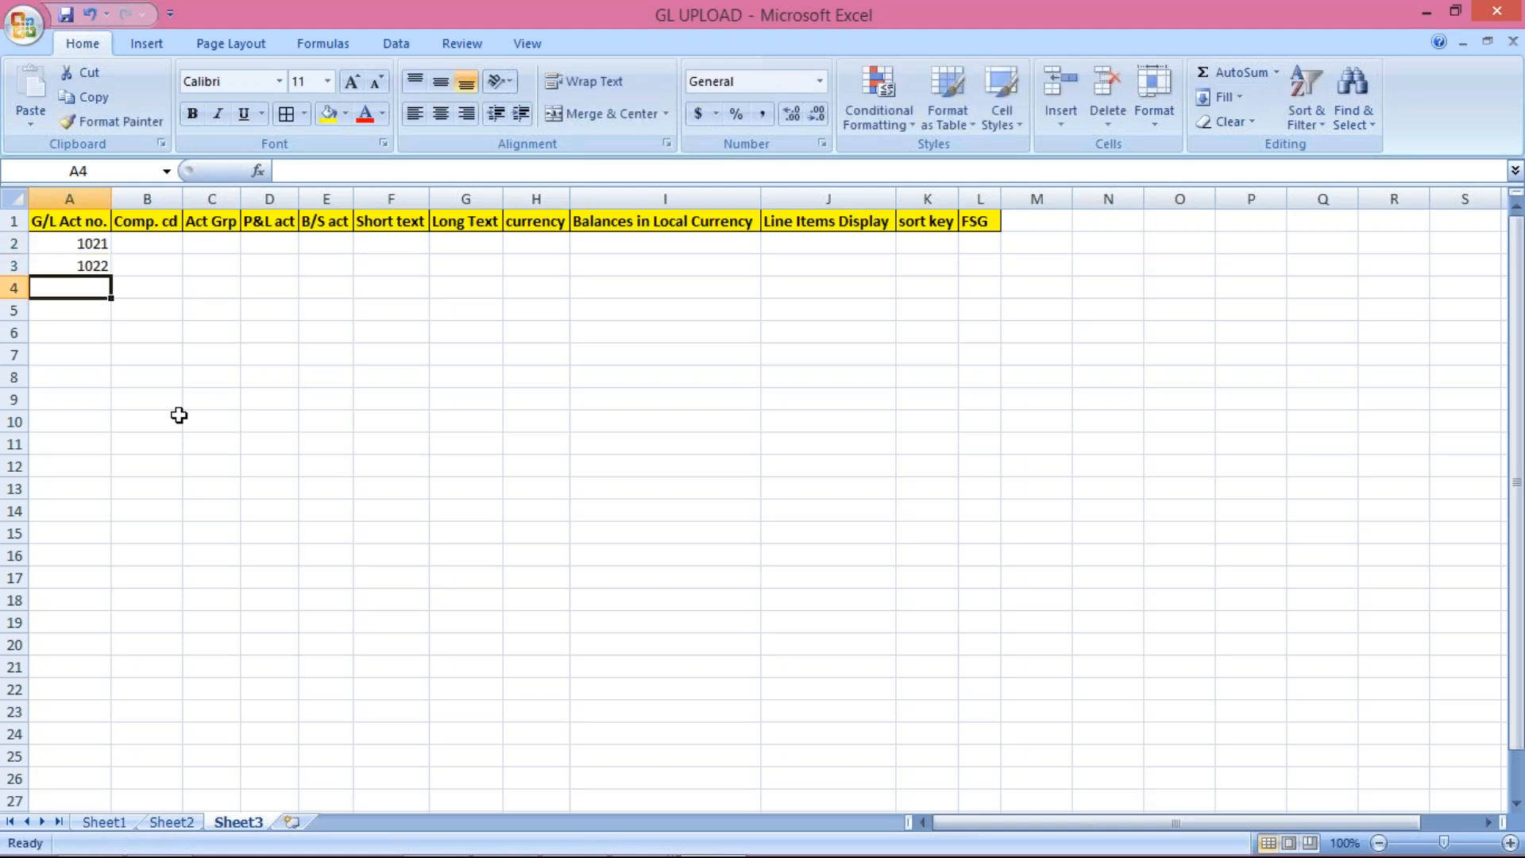
type("1022")
key("BackSpace")
type("3")
key("Return")
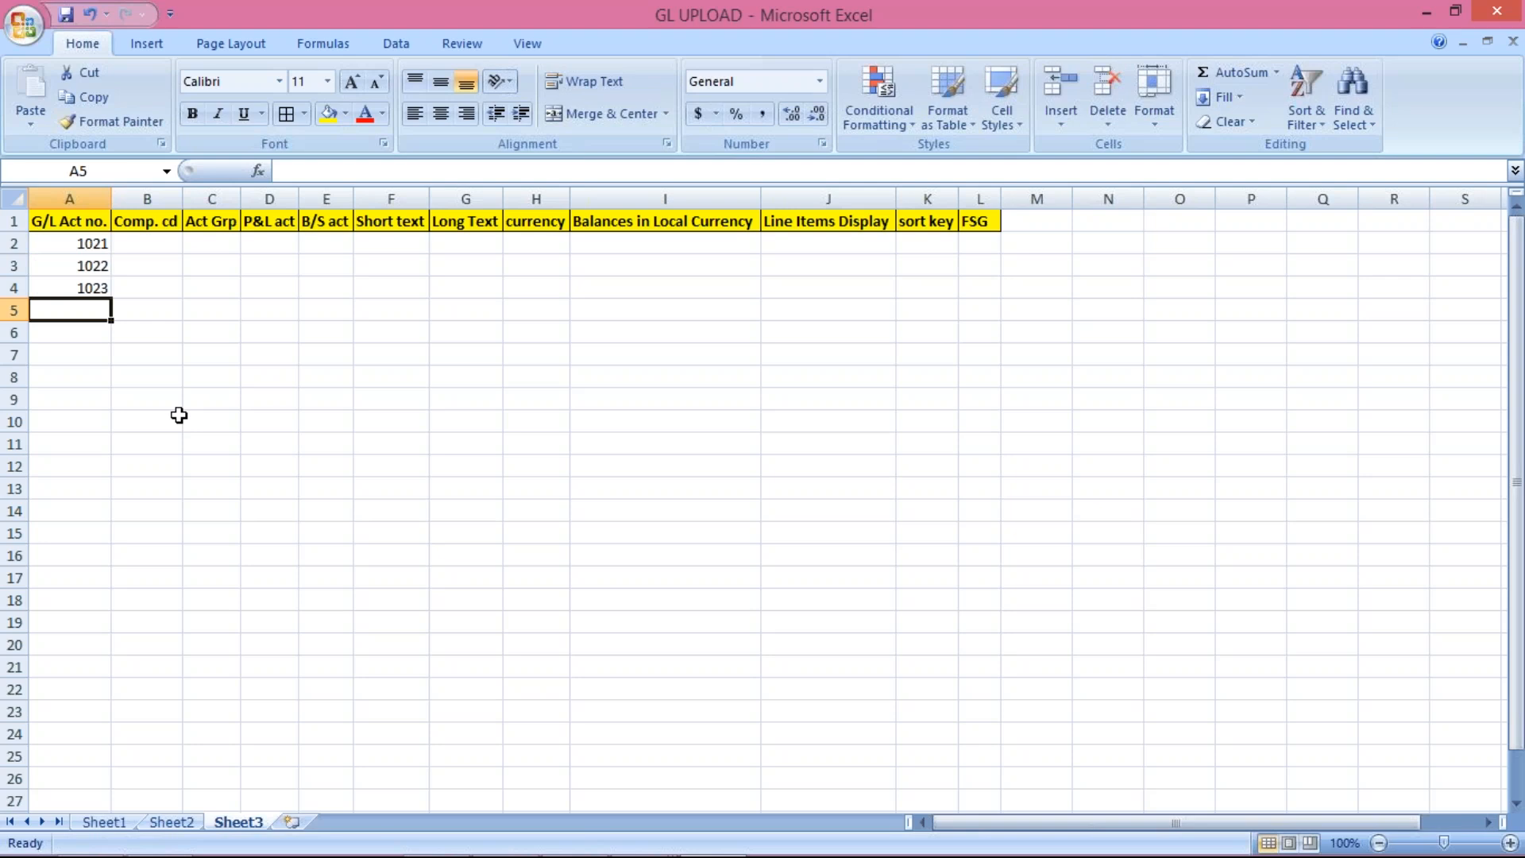
type("2020")
key("Return")
type("2021")
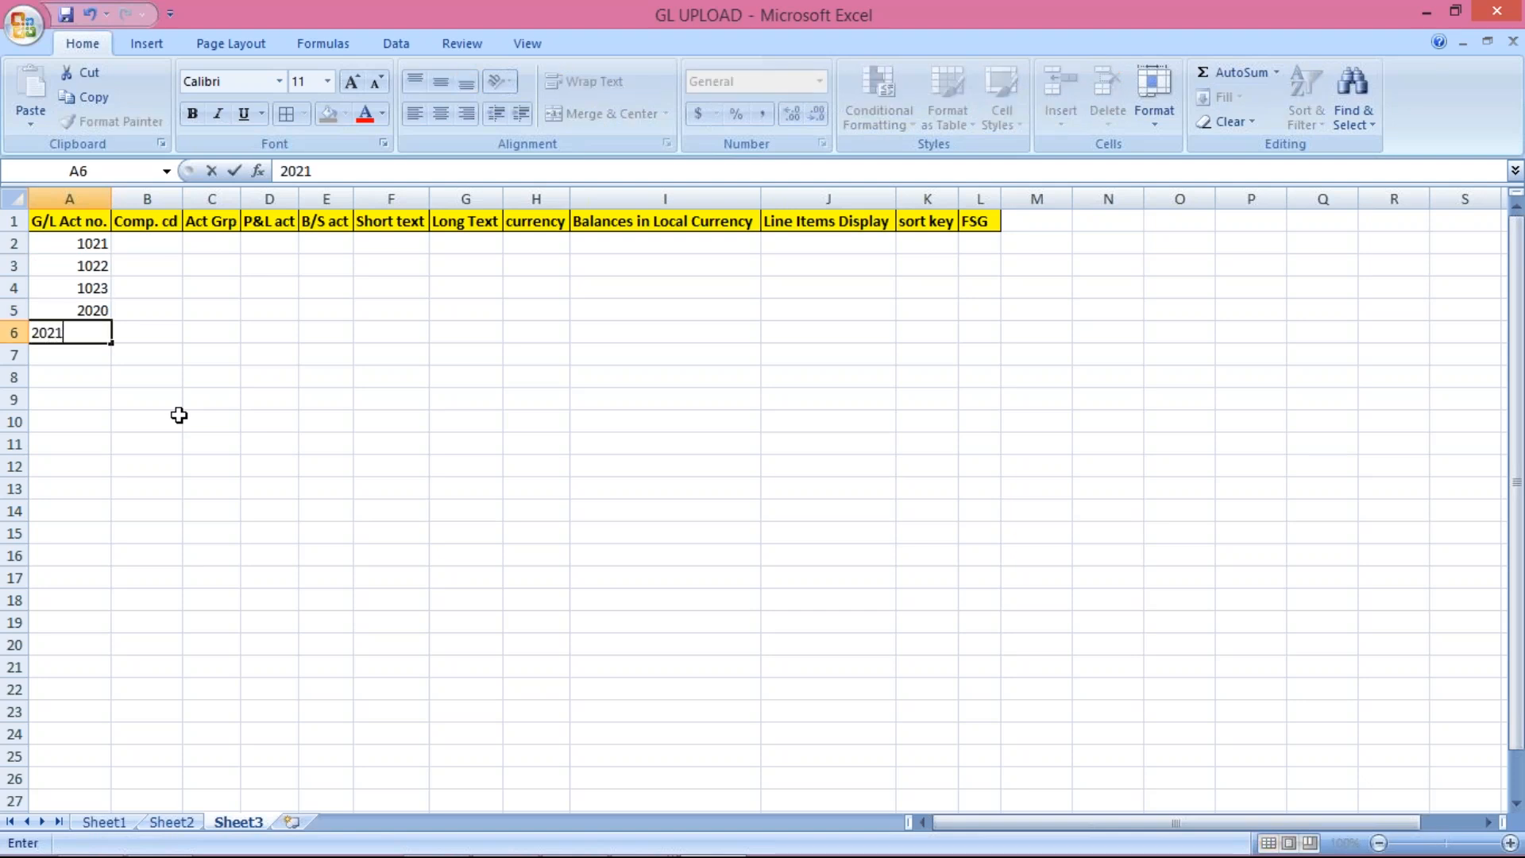
key("Return")
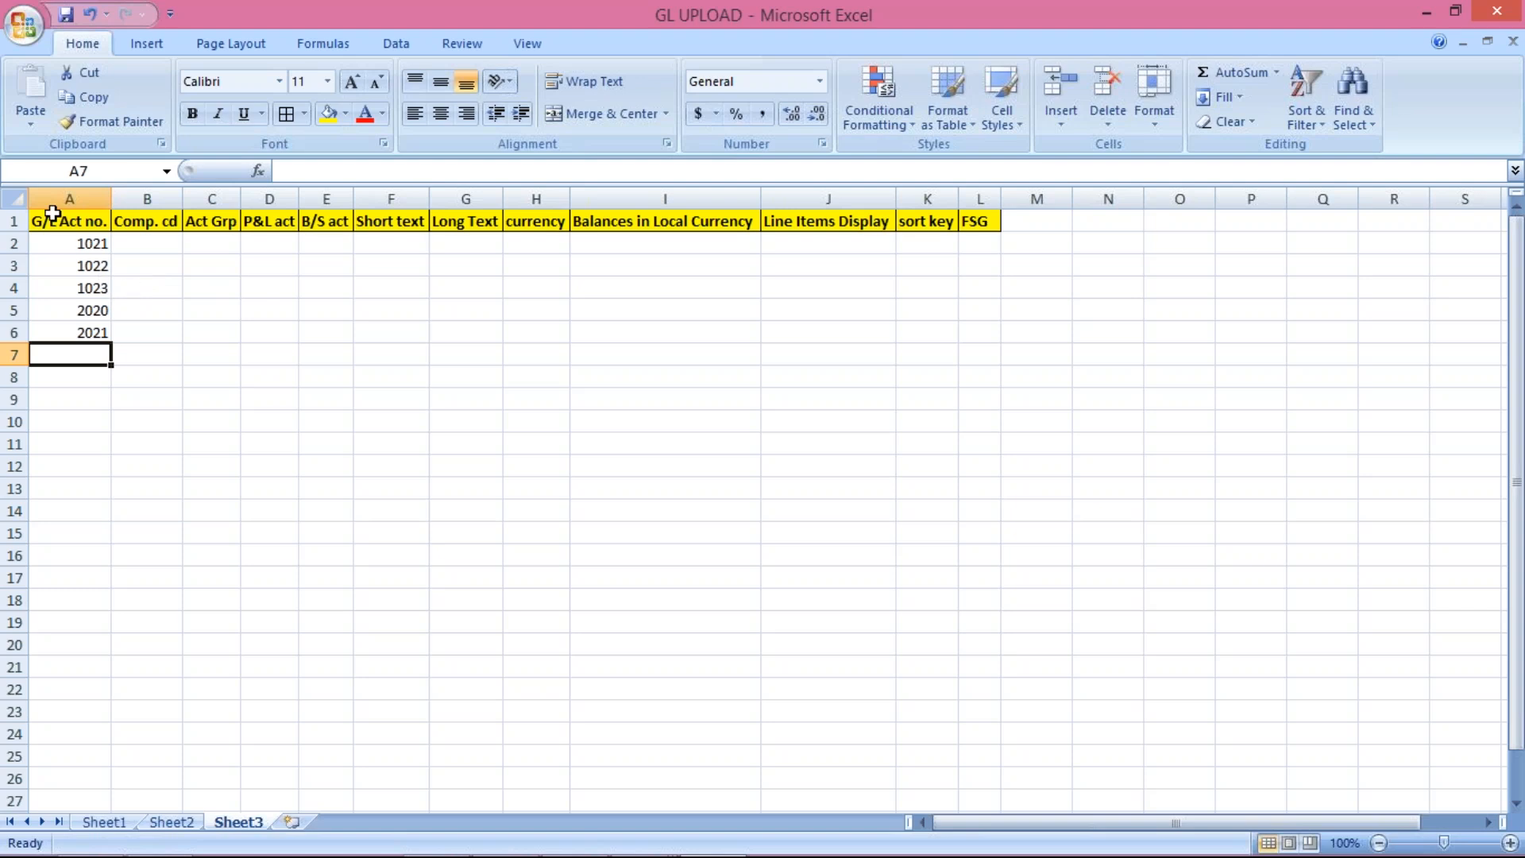
Step: Enter company code TM10 in B2 and fill it down through B6
left_click(147, 244)
type("tm10")
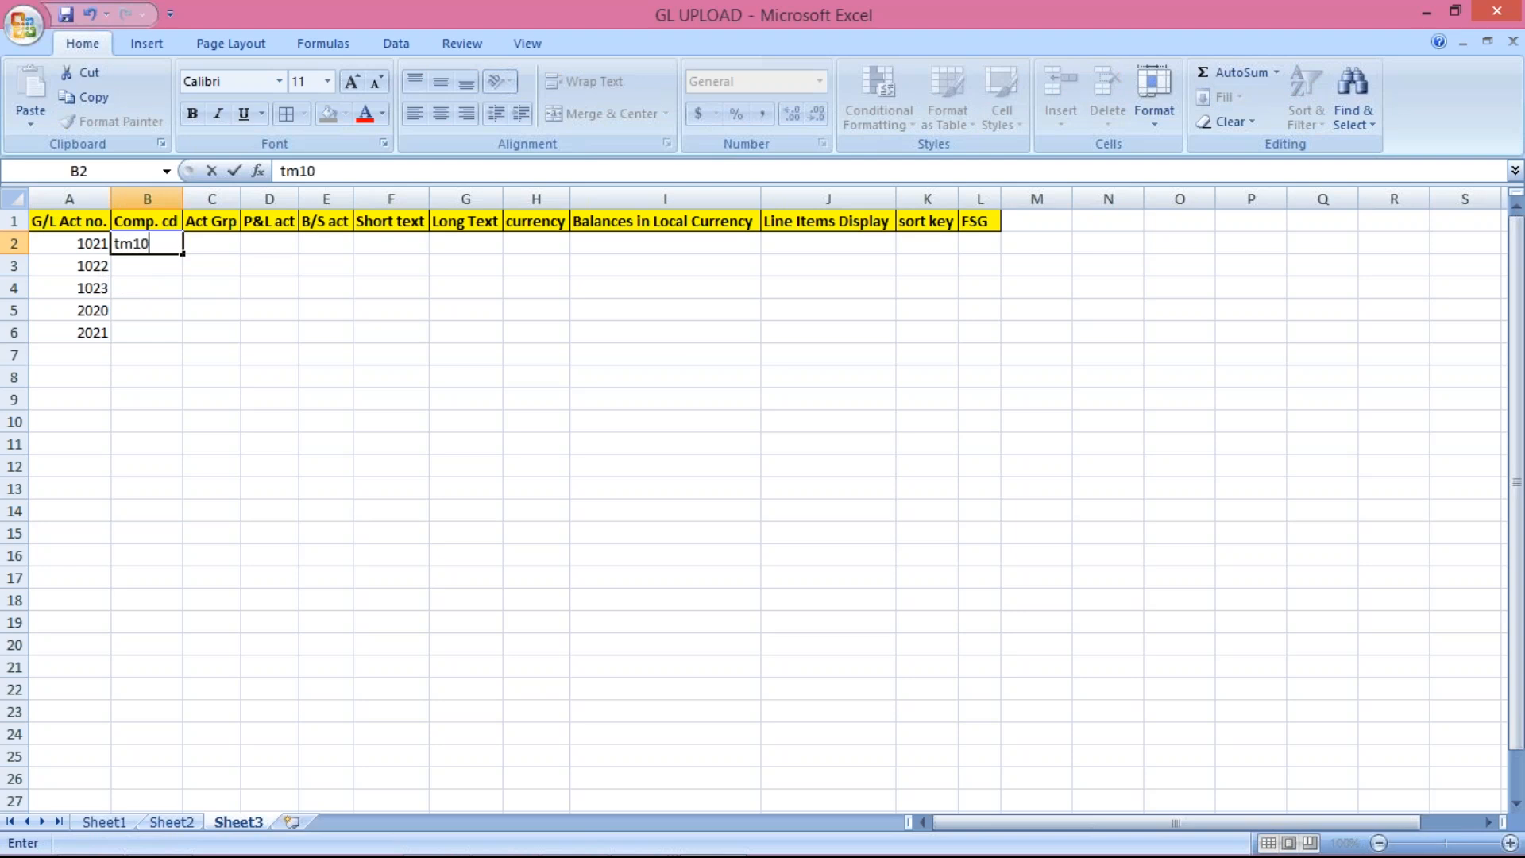
key("Return")
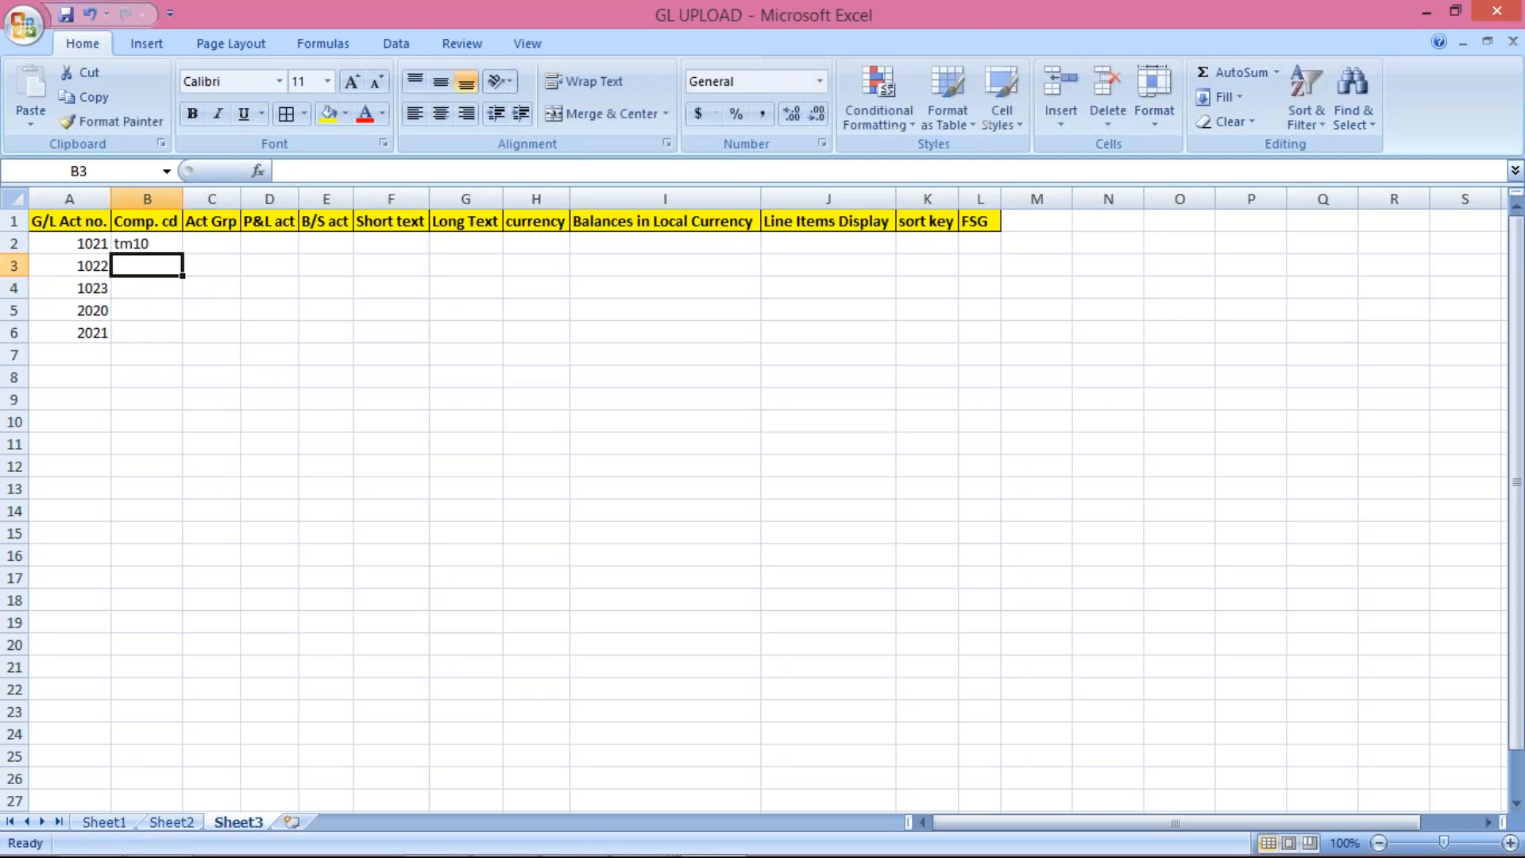
left_click(136, 238)
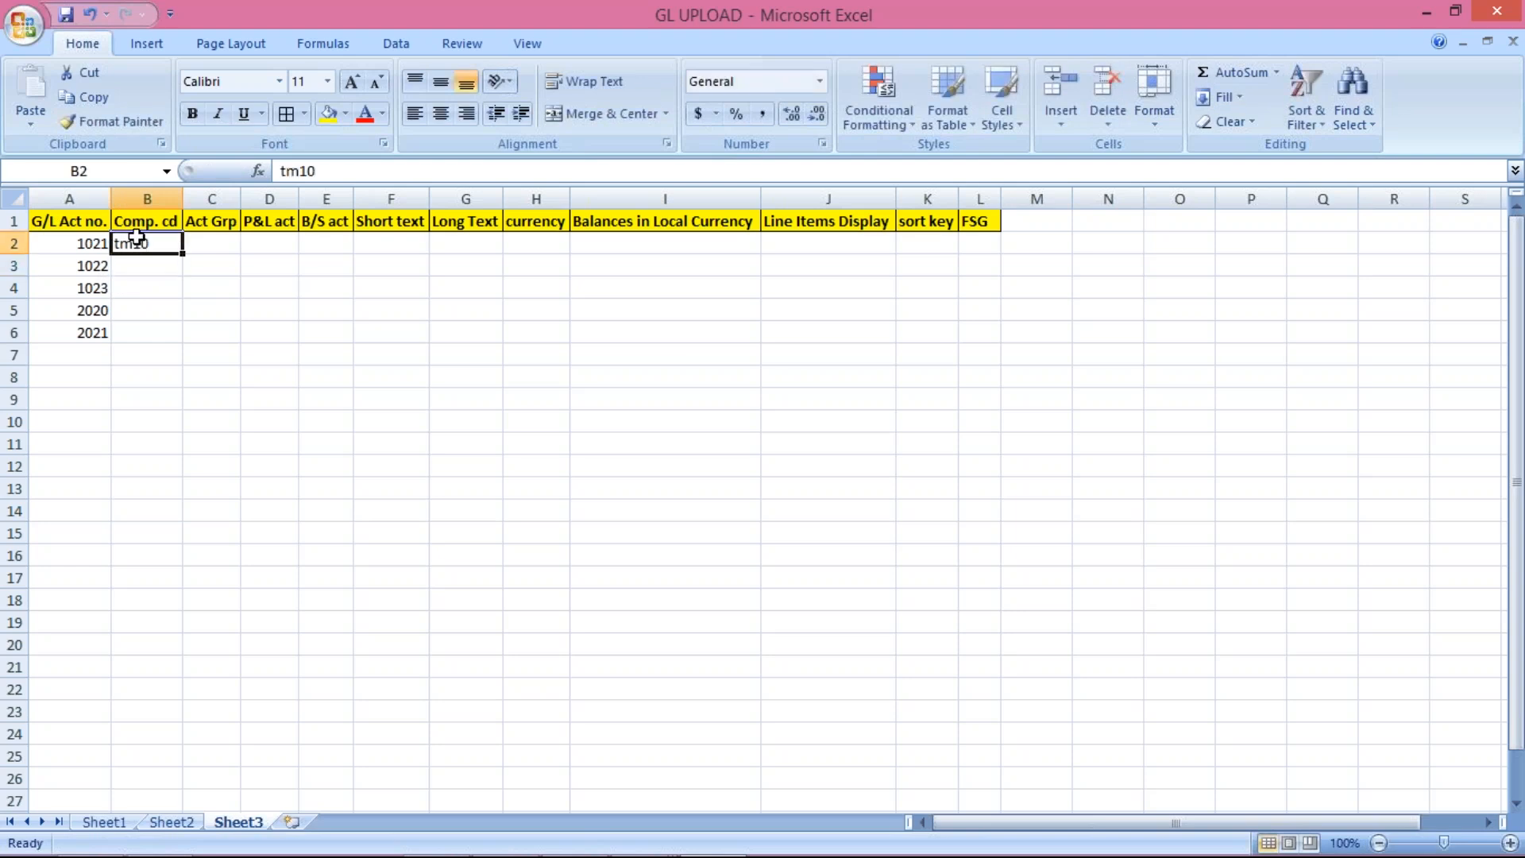
type("TM10")
key("Return")
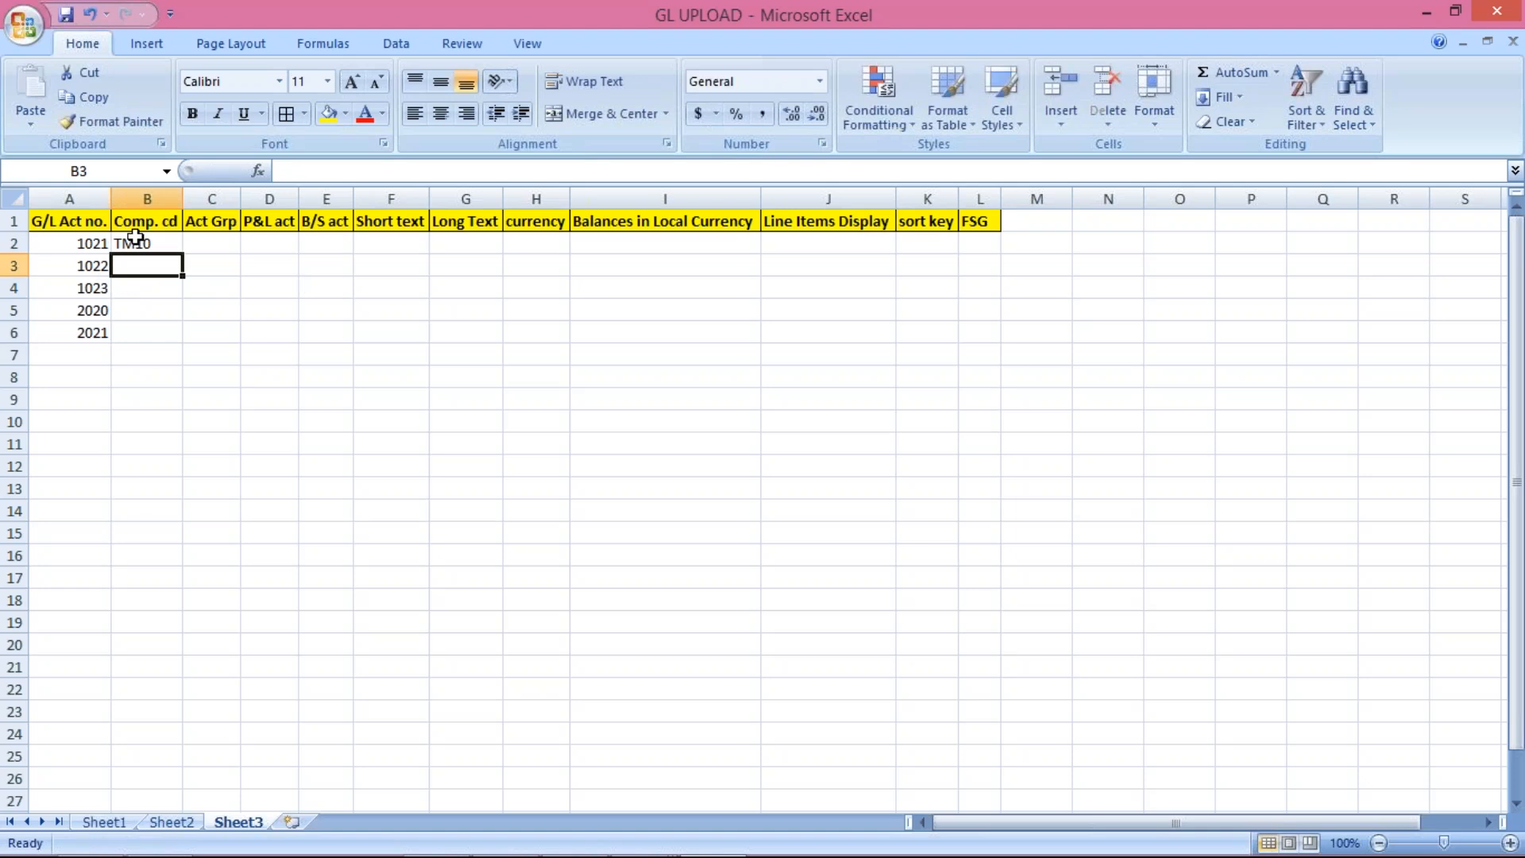
left_click_drag(144, 243, 159, 324)
key("ctrl+d")
left_click(216, 249)
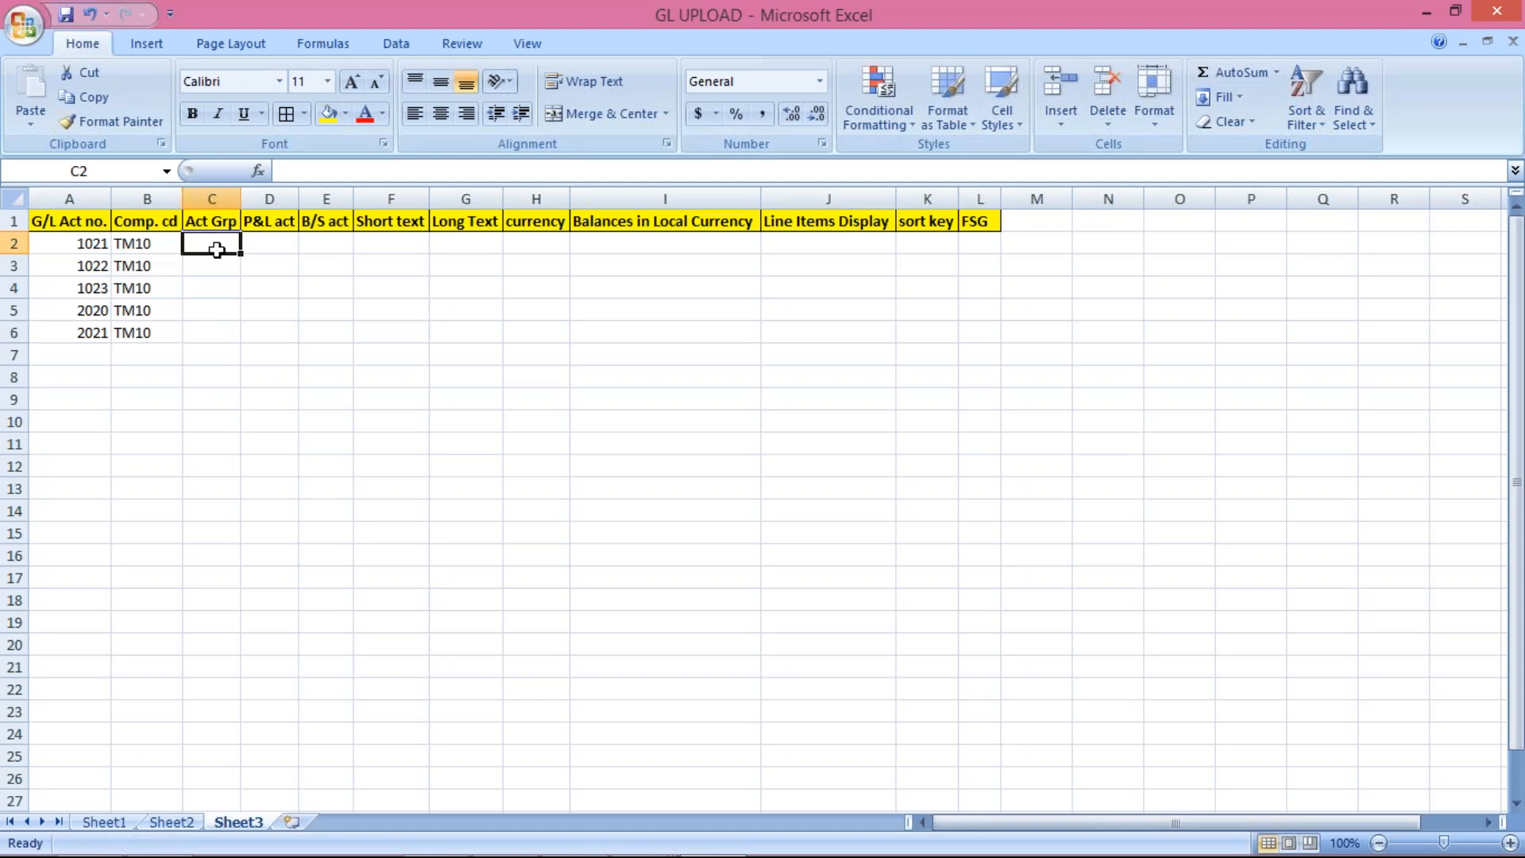
mouse_move(651, 854)
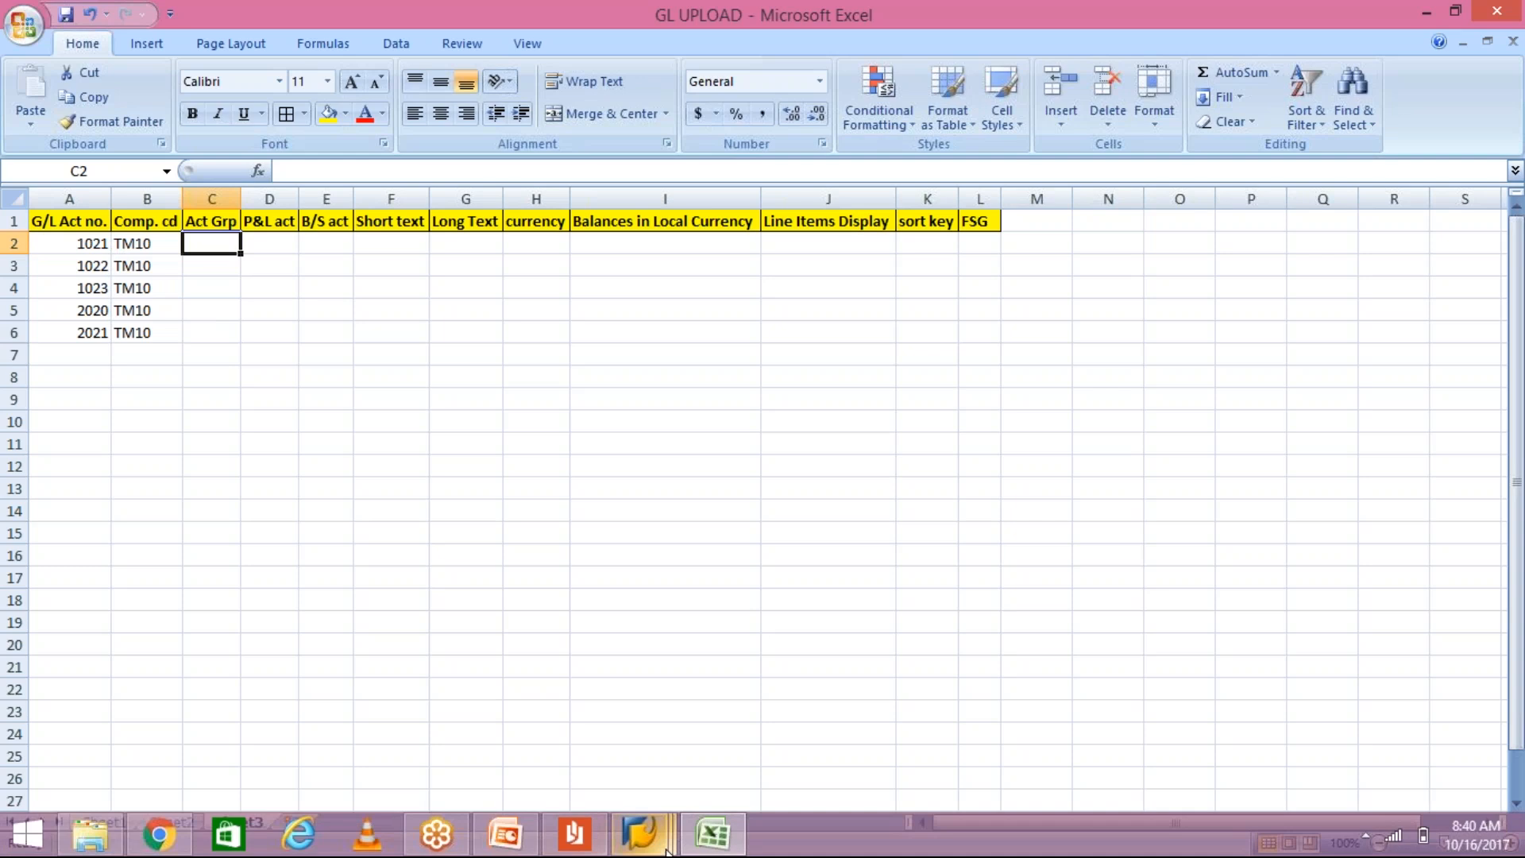
Step: Bring SAP GUI to the front and open a new session showing SAP Easy Access
left_click(860, 733)
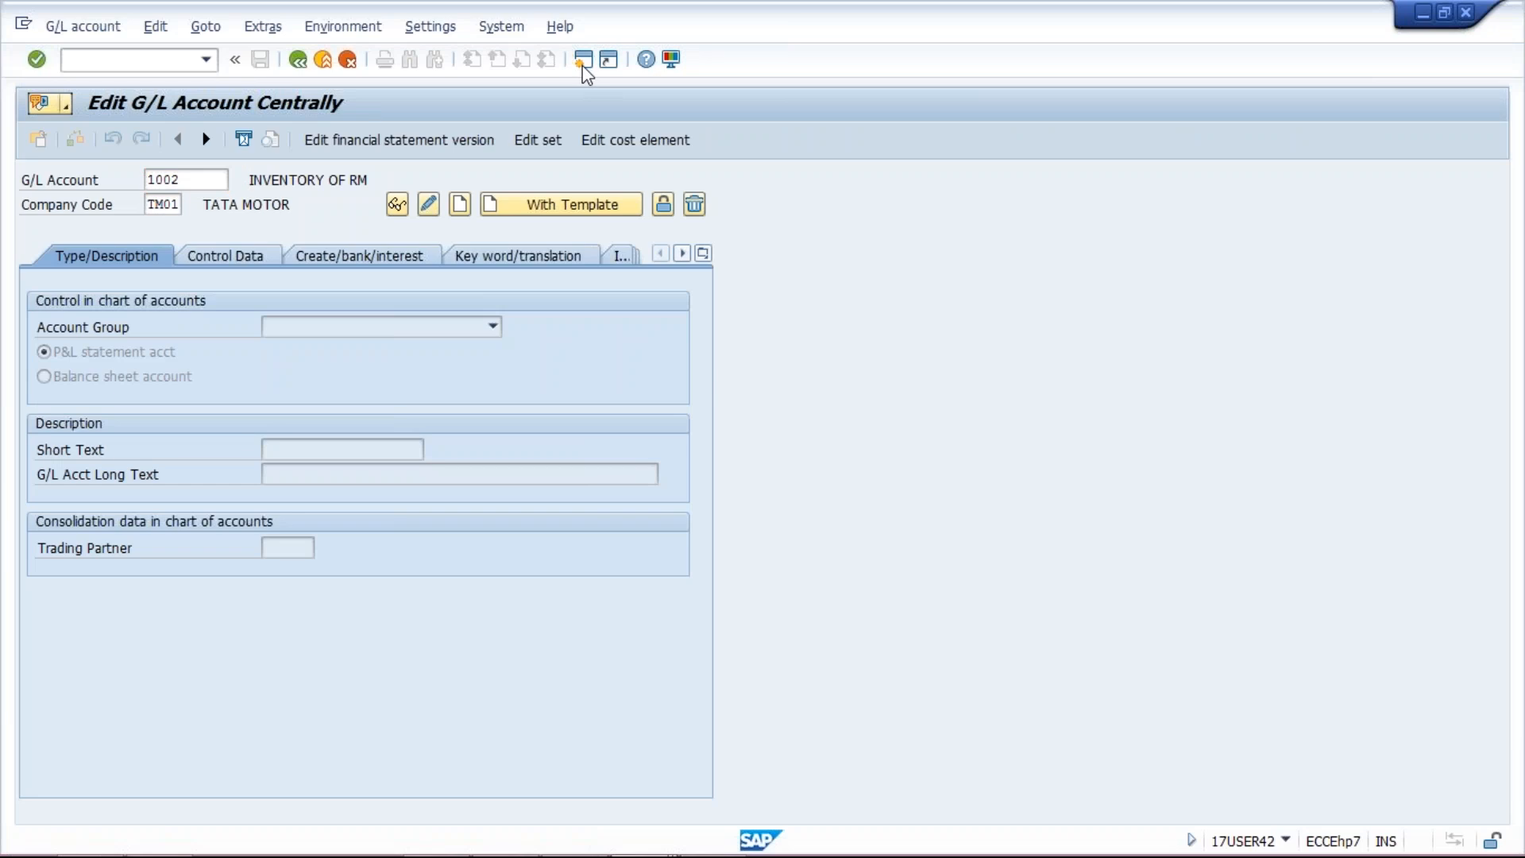
left_click(584, 64)
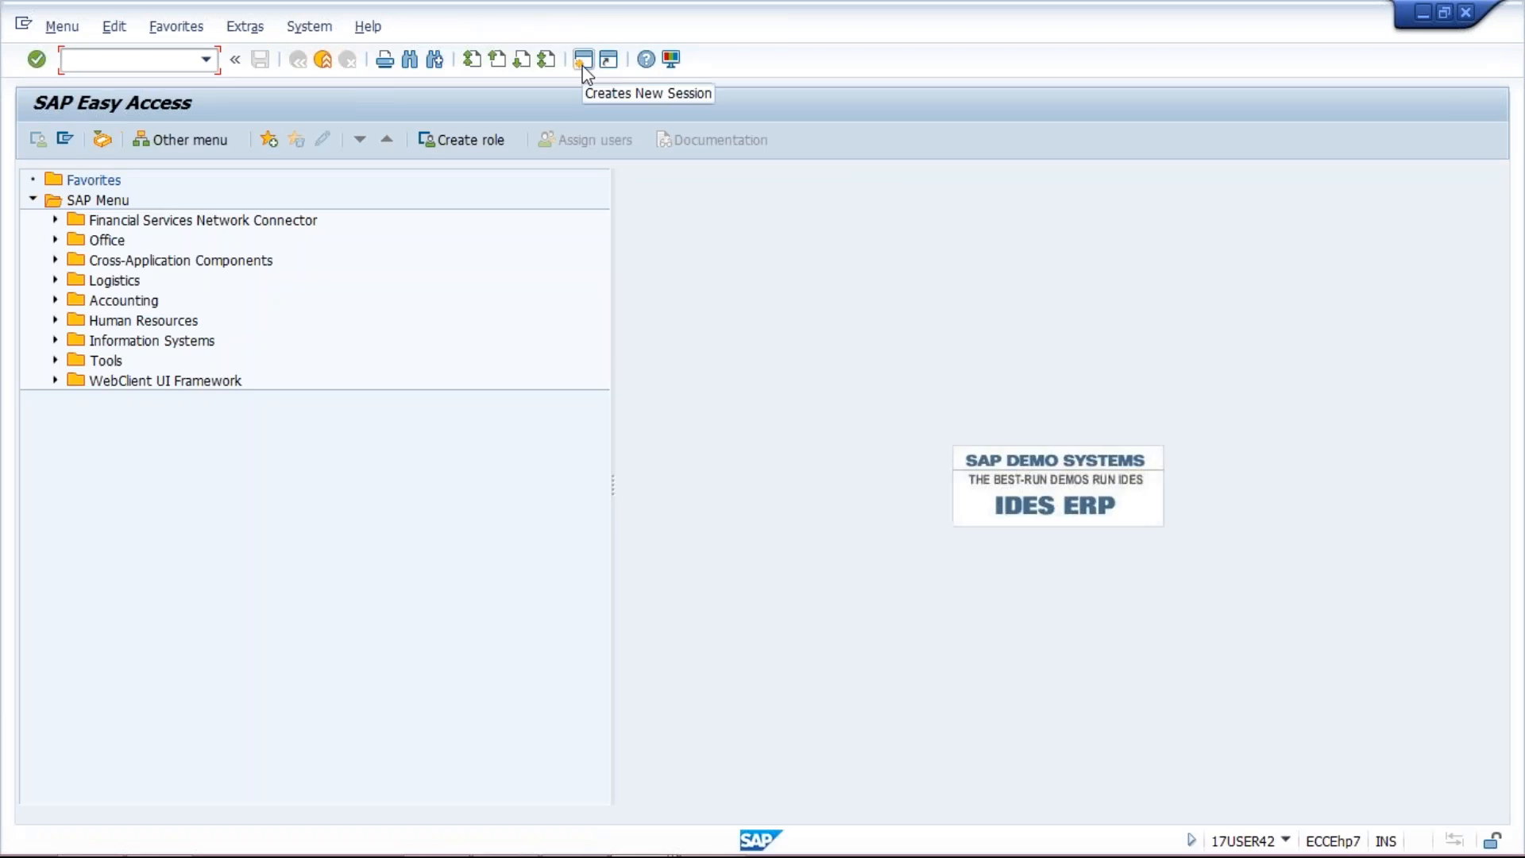
Step: Run OBD4, position on chart of accounts TM10, and select its ASST group code
type("OBA")
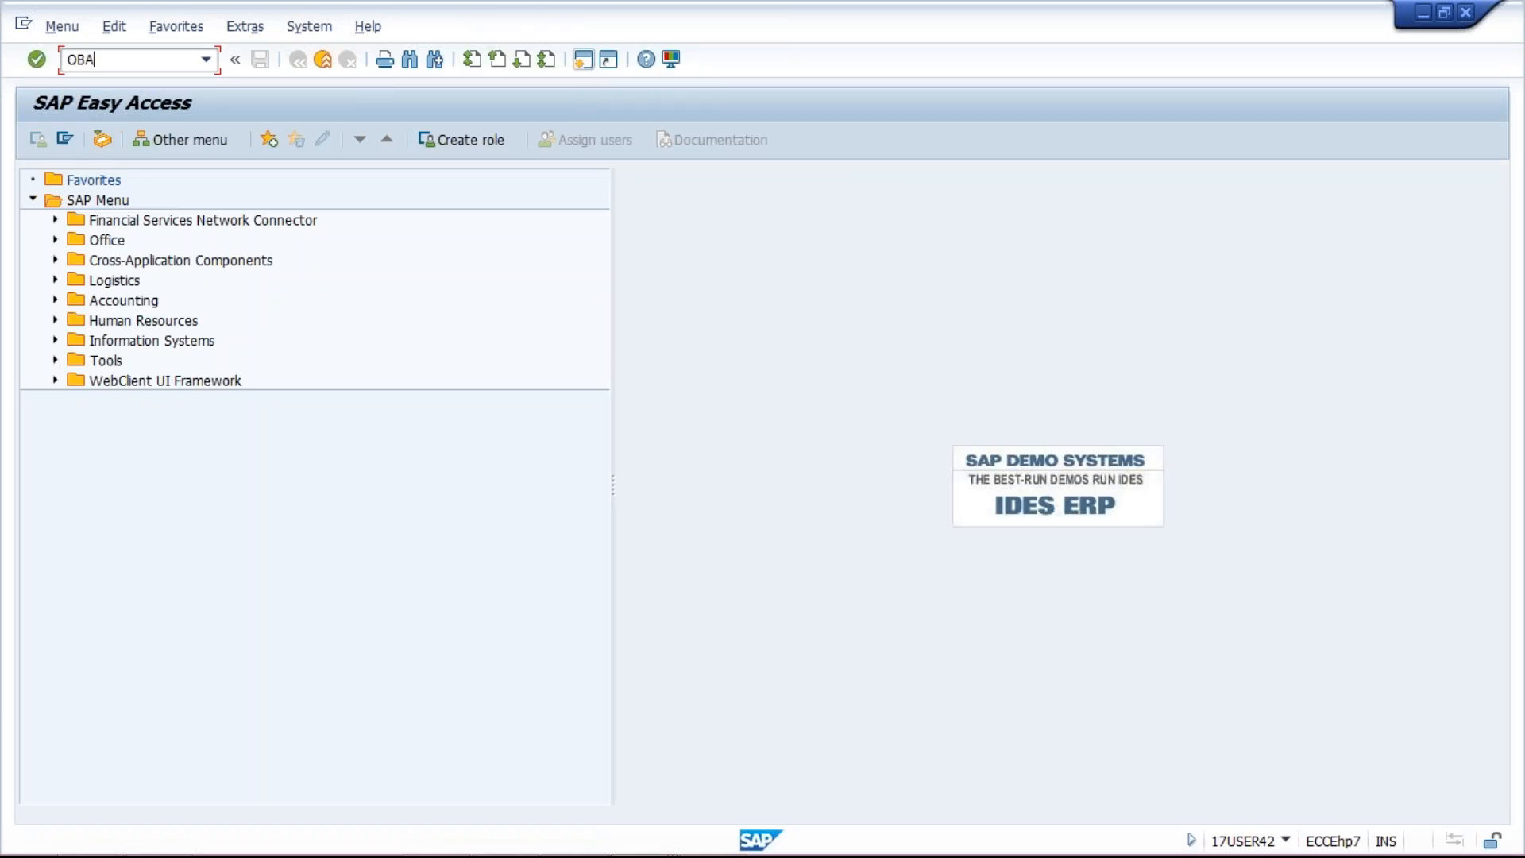
key("BackSpace")
type("D4")
key("Return")
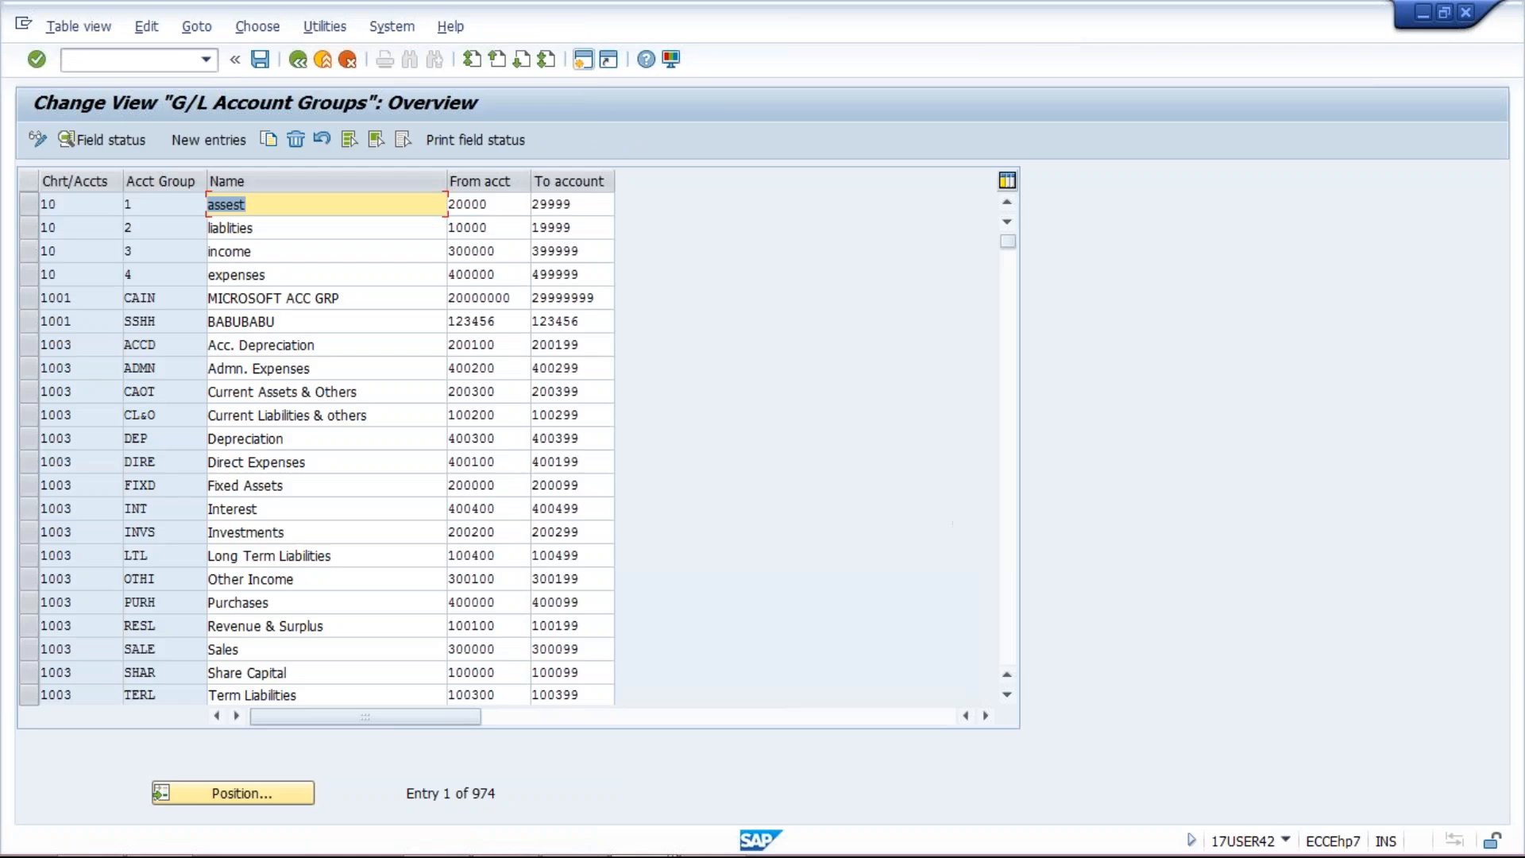
left_click(238, 793)
type("TM1")
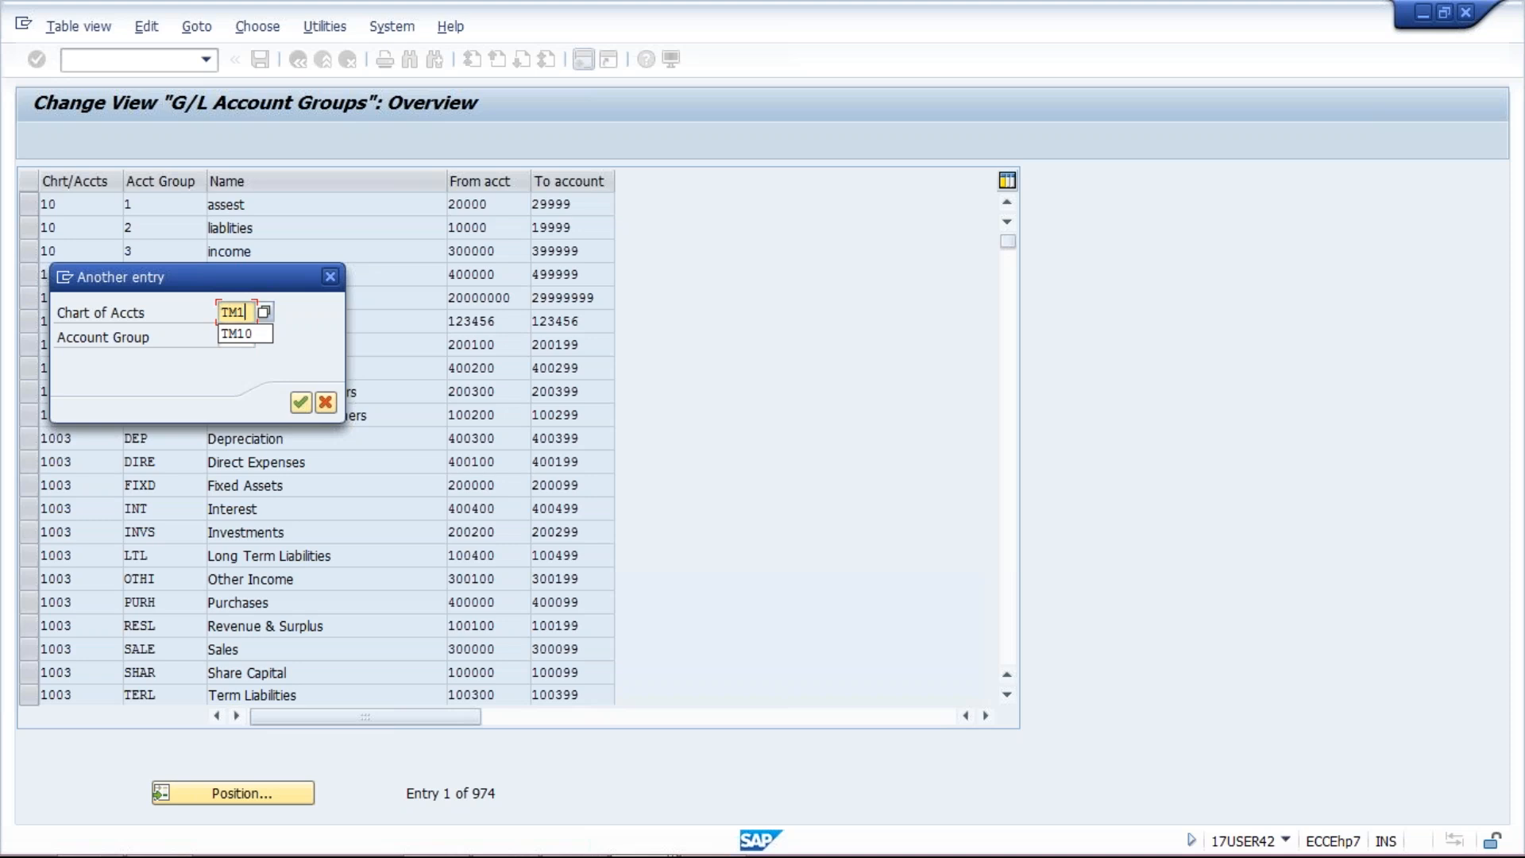
type("0")
key("Return")
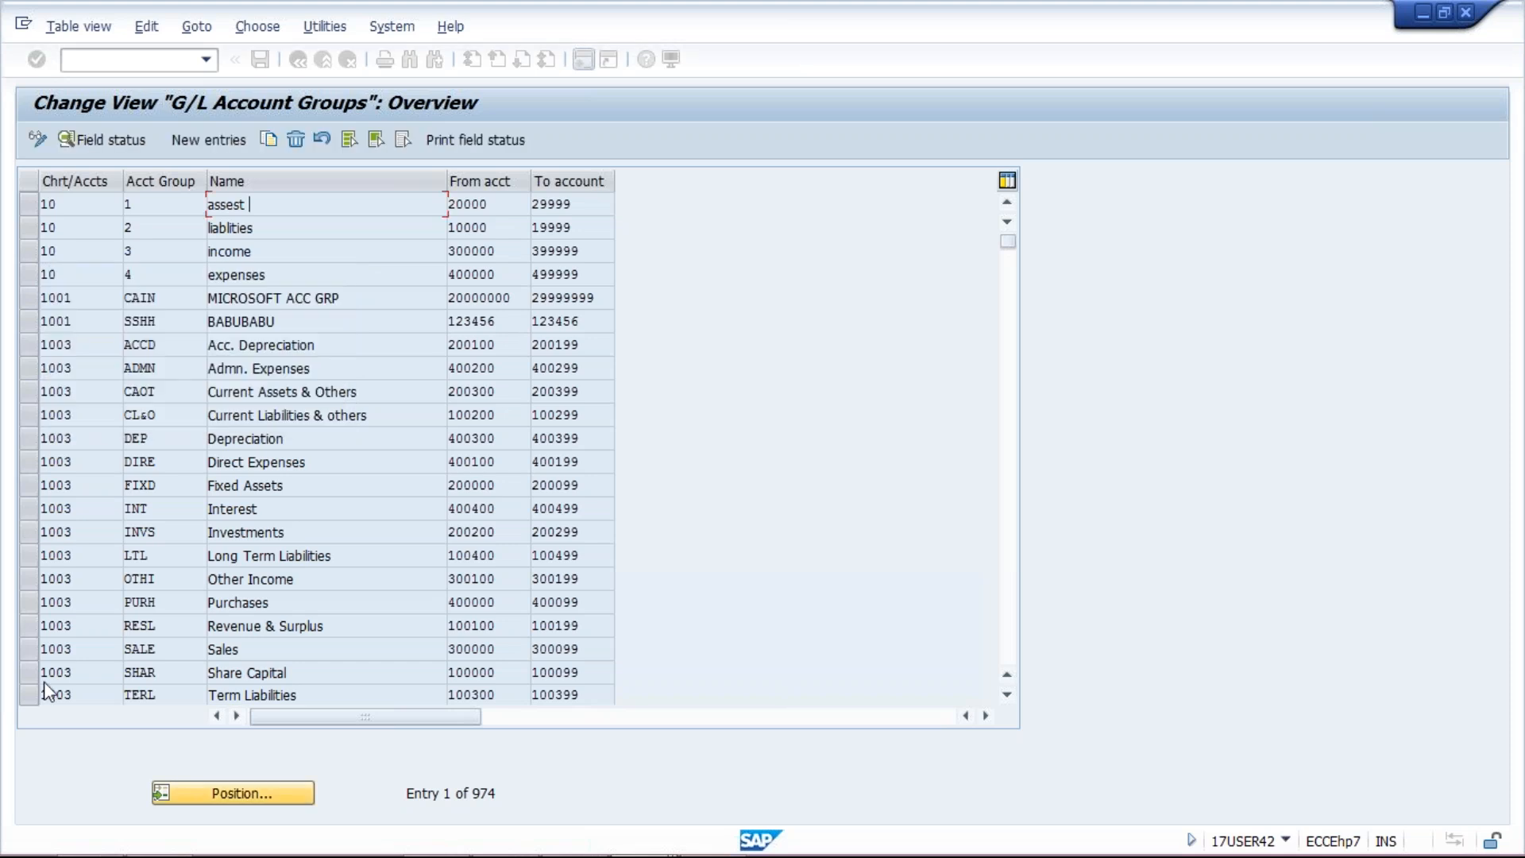
left_click_drag(167, 205, 126, 208)
key("ctrl+c")
left_click(125, 205)
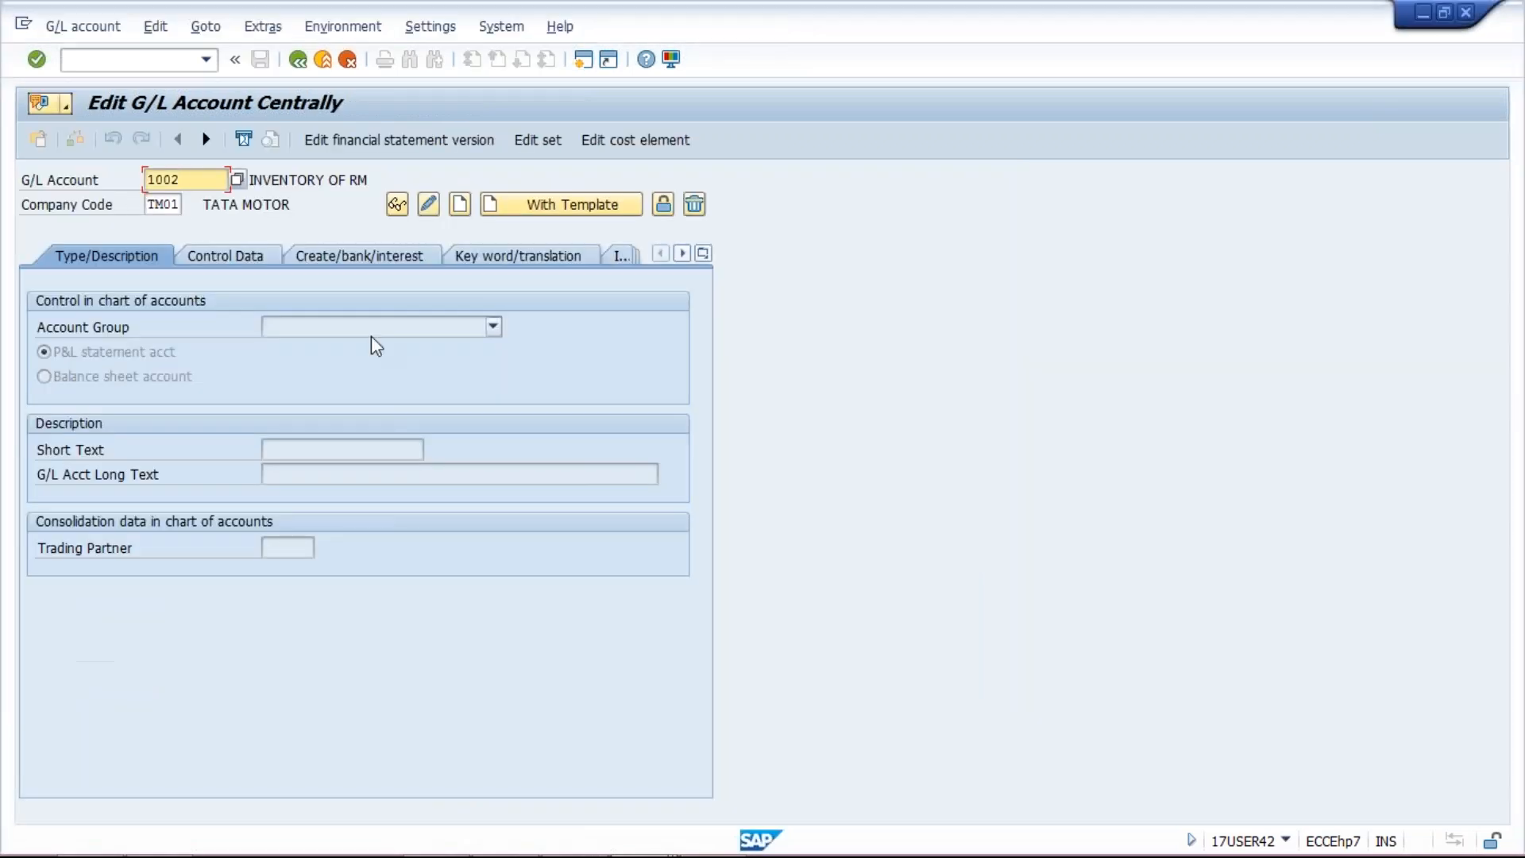
key("F10")
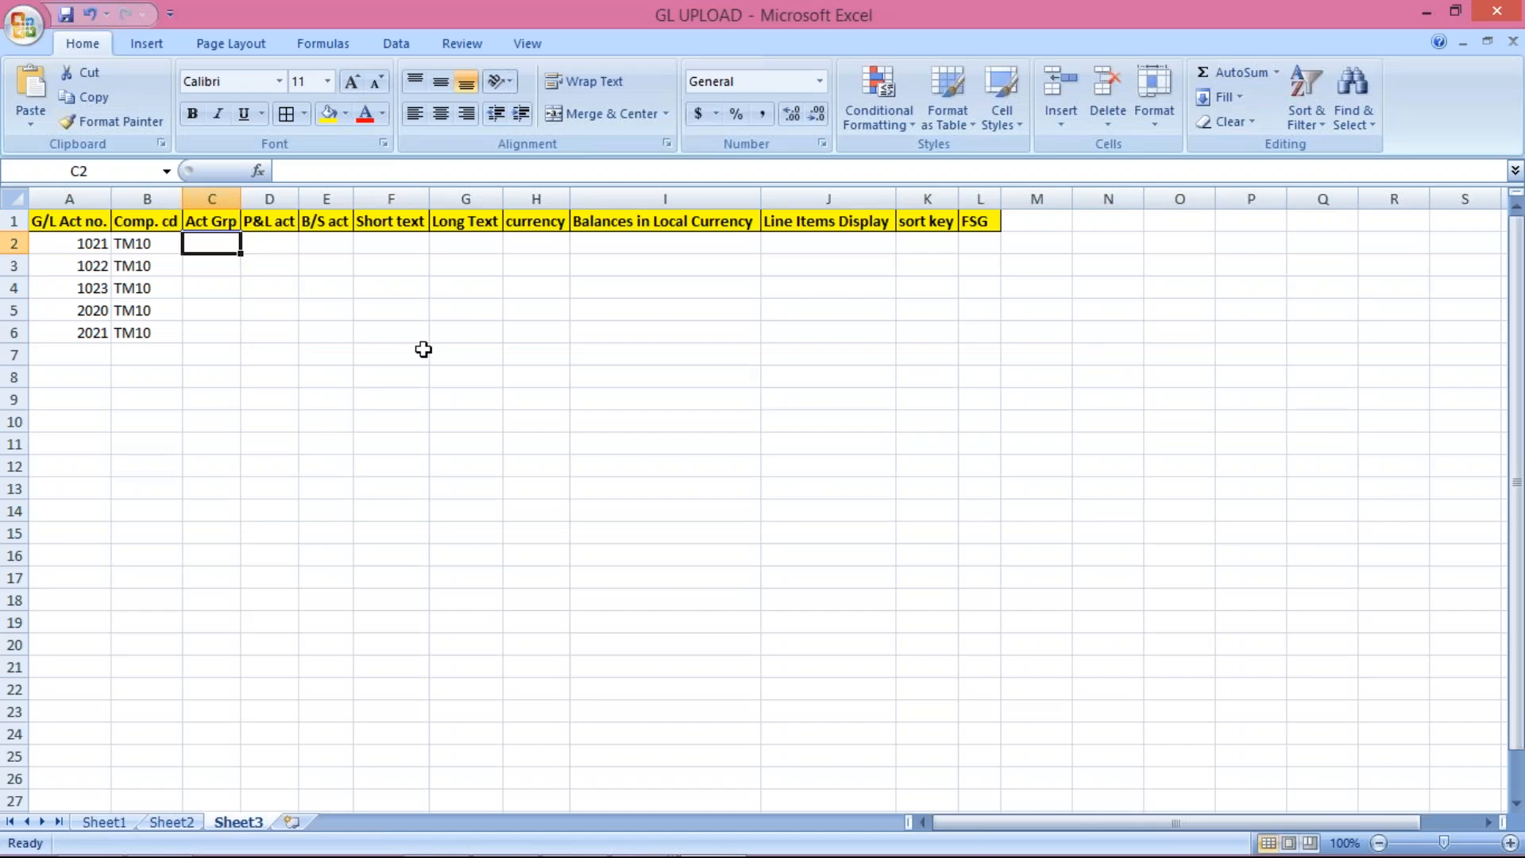
Step: Paste ASST into C2 and fill it down to C4 for accounts 1021–1023
key("ctrl+v")
left_click_drag(212, 243, 211, 292)
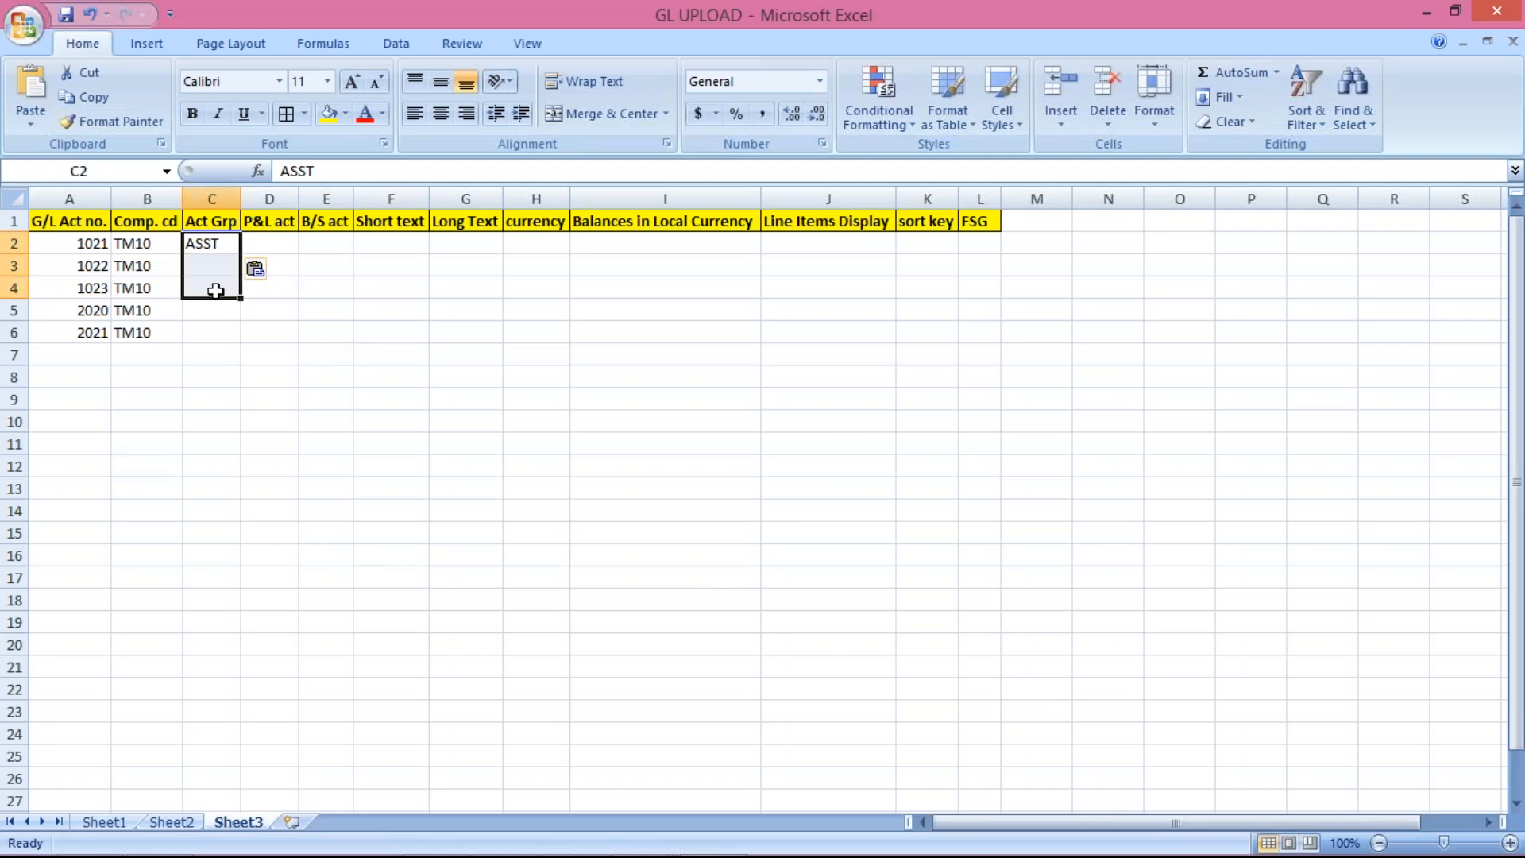
key("ctrl+d")
left_click(211, 311)
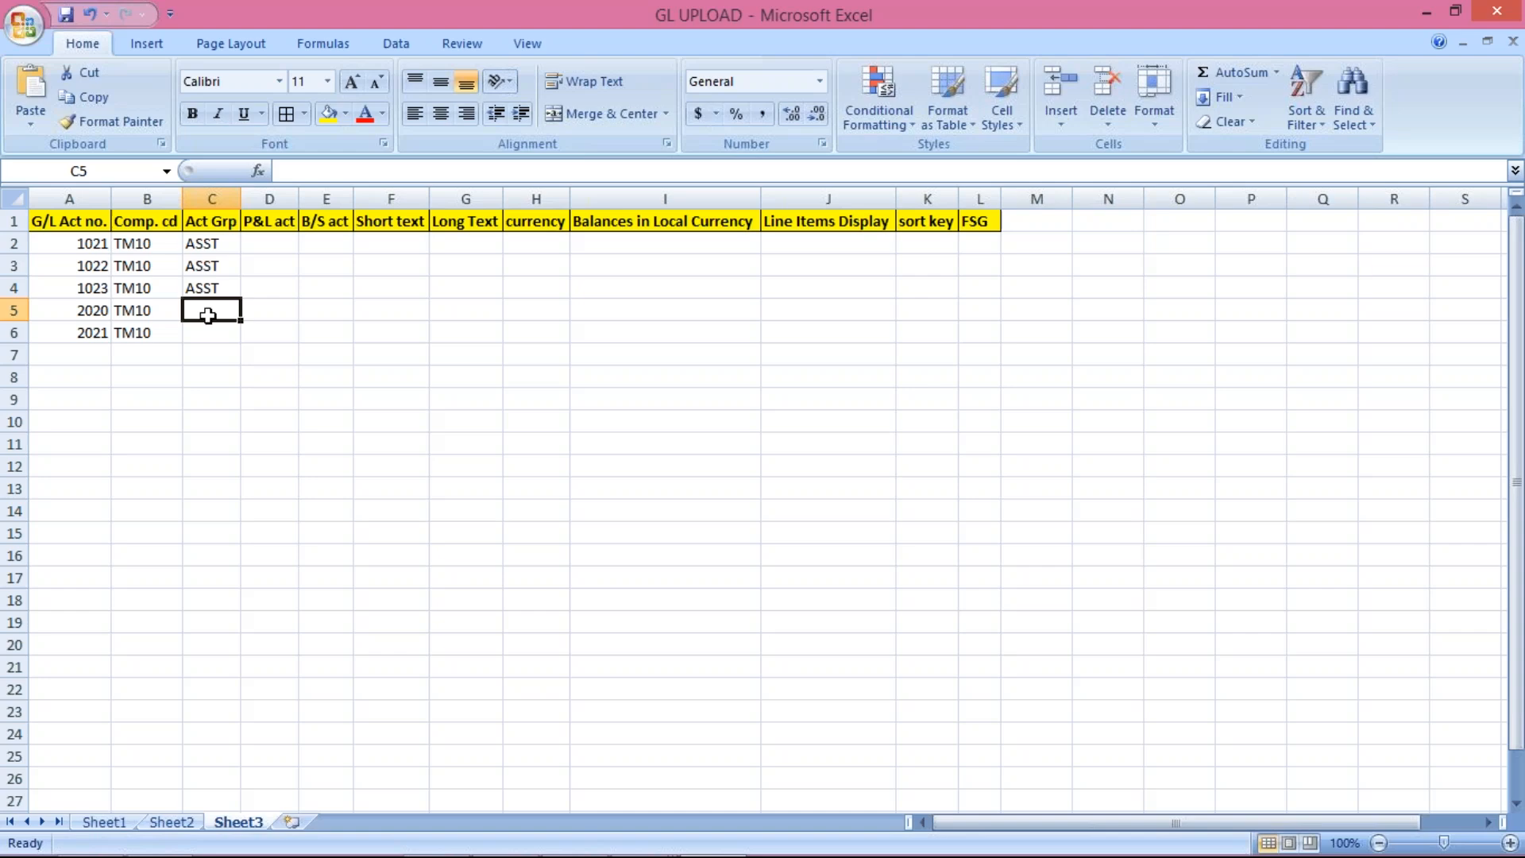
Step: Copy LIAB from the SAP account groups into C5 and fill it to C6
key("alt+Tab")
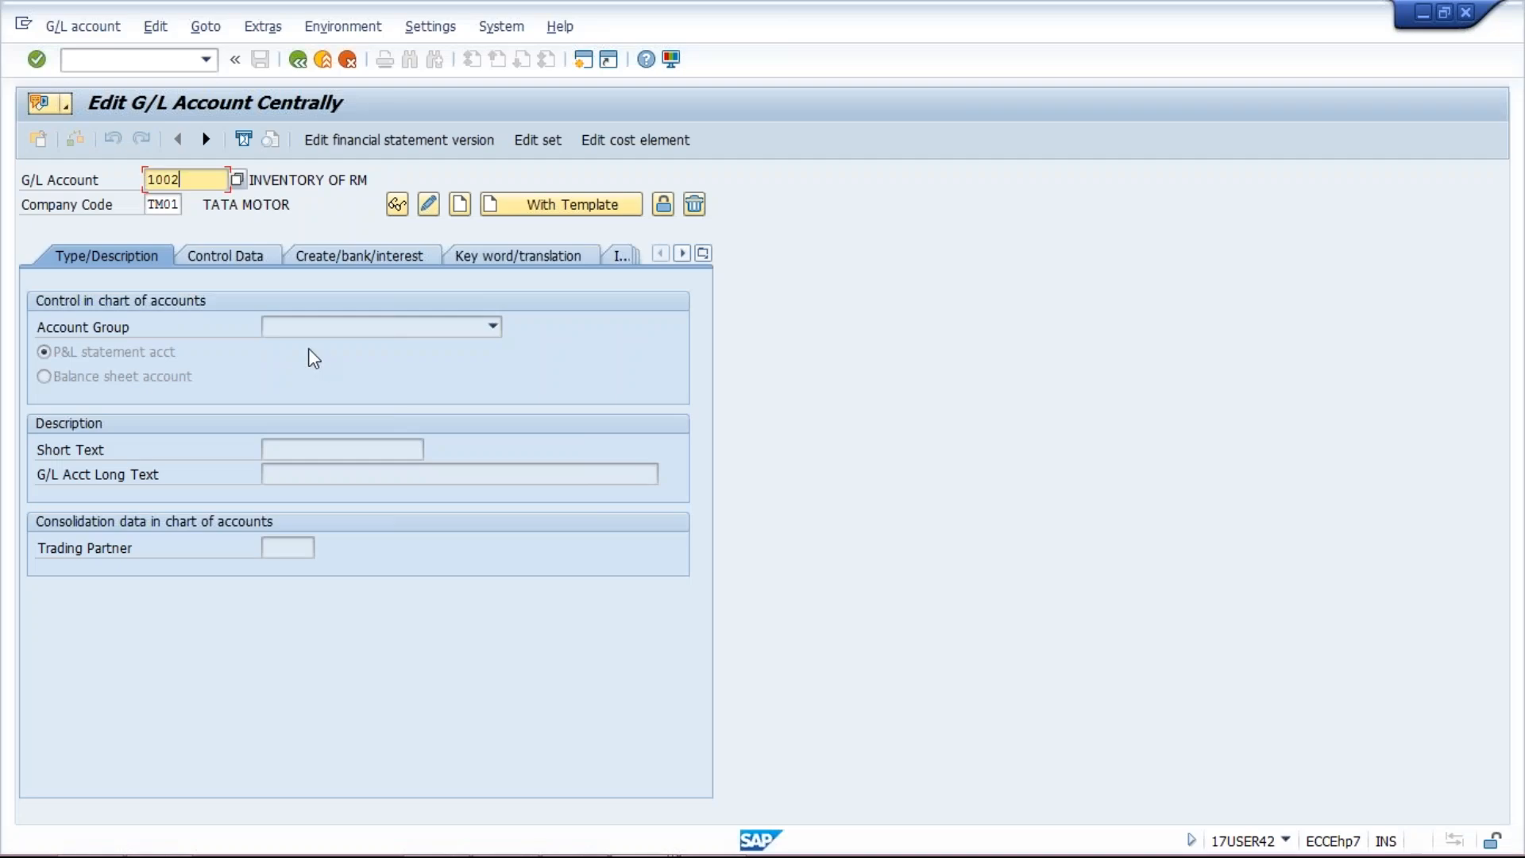
key("alt+Tab")
key("alt+Tab")
key("Tab")
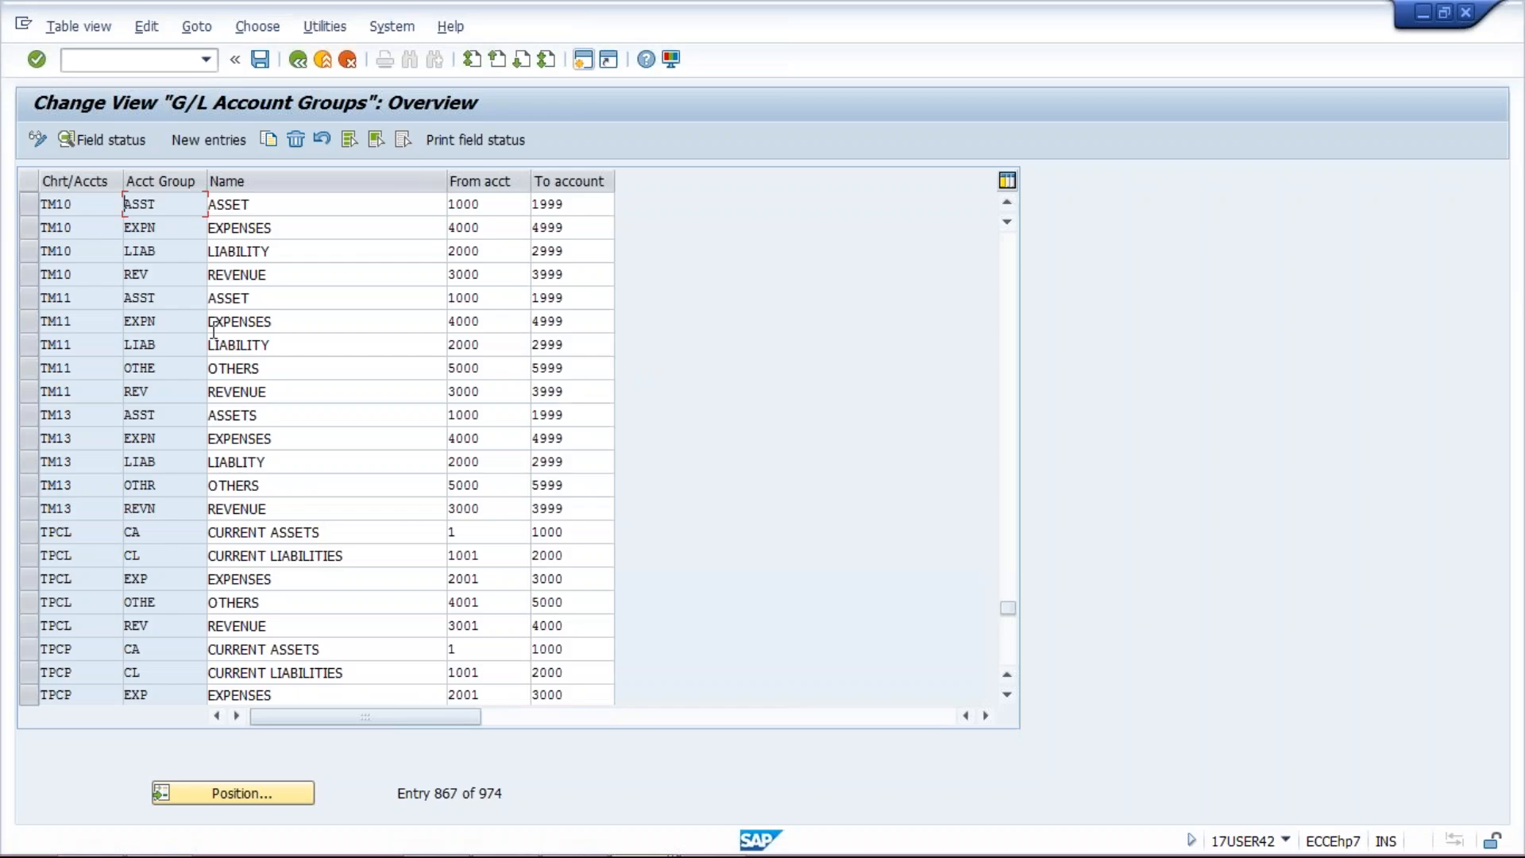
double_click(177, 251)
key("ctrl+c")
key("alt+Tab")
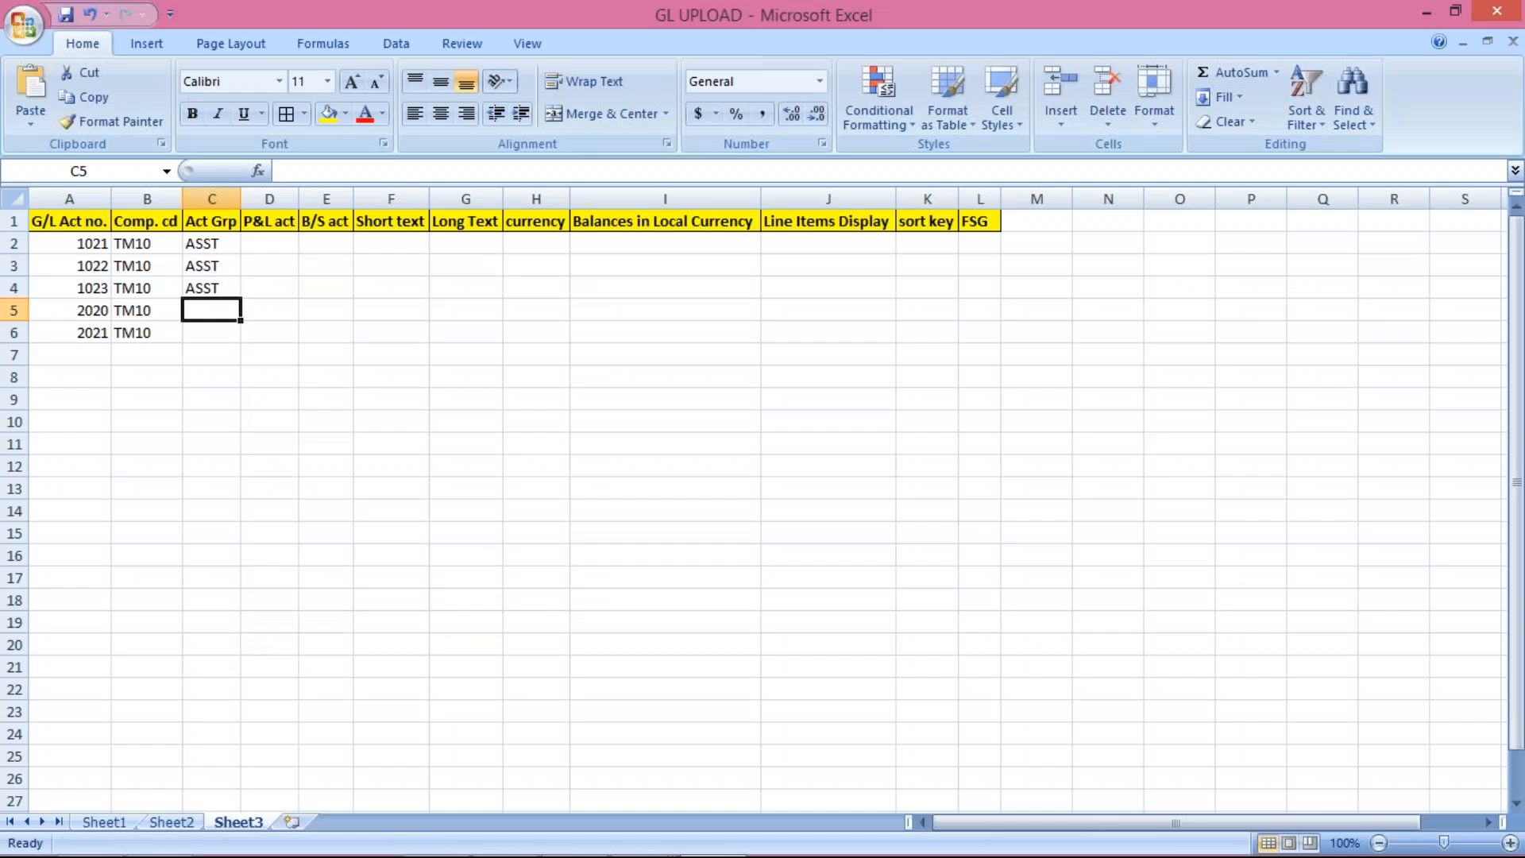
key("ctrl+v")
left_click_drag(212, 316, 205, 329)
key("ctrl+d")
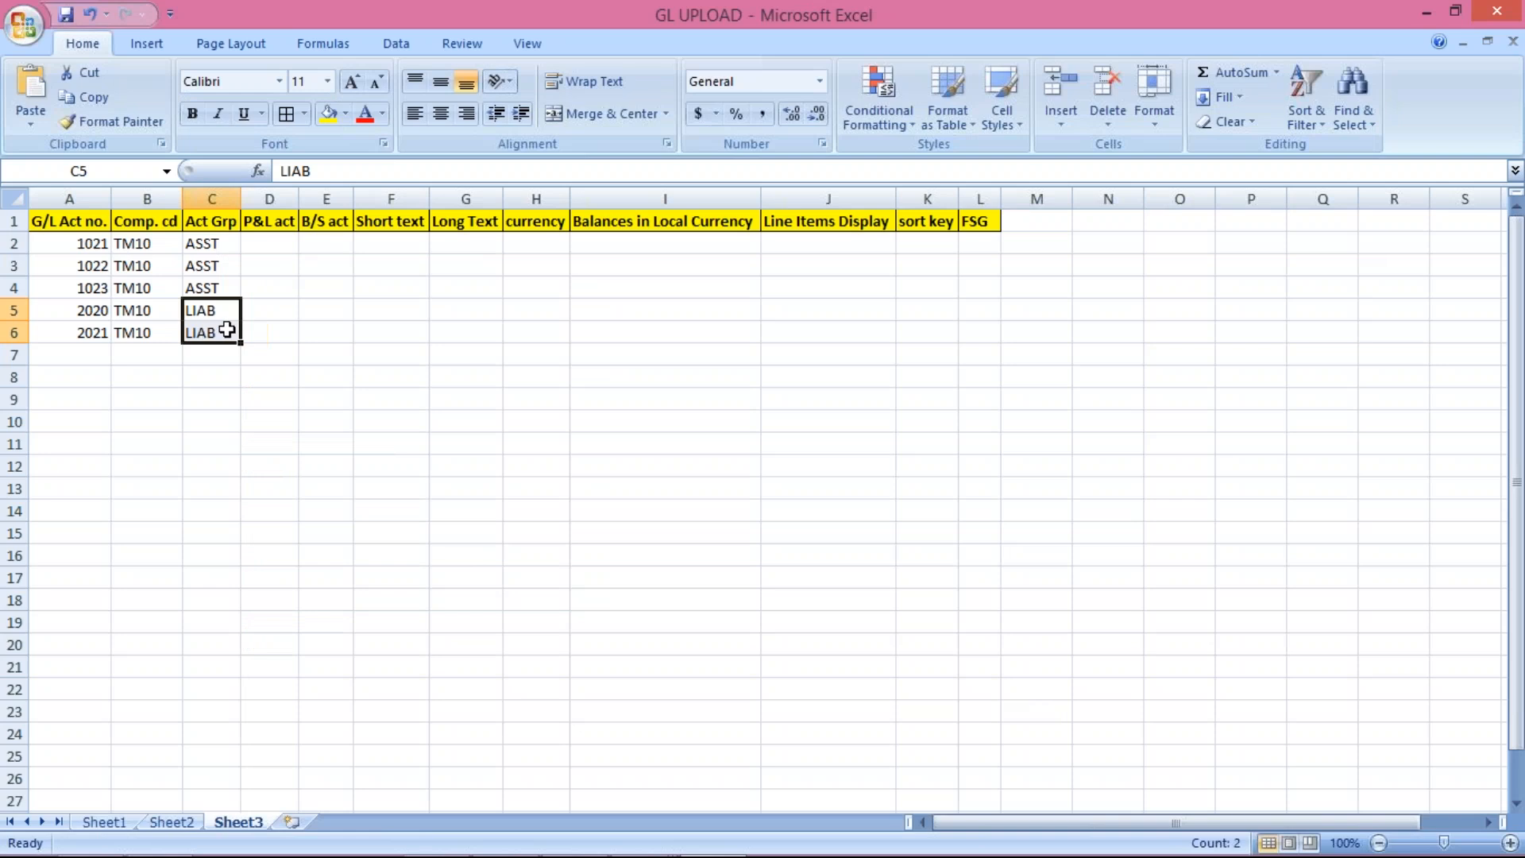
left_click(265, 246)
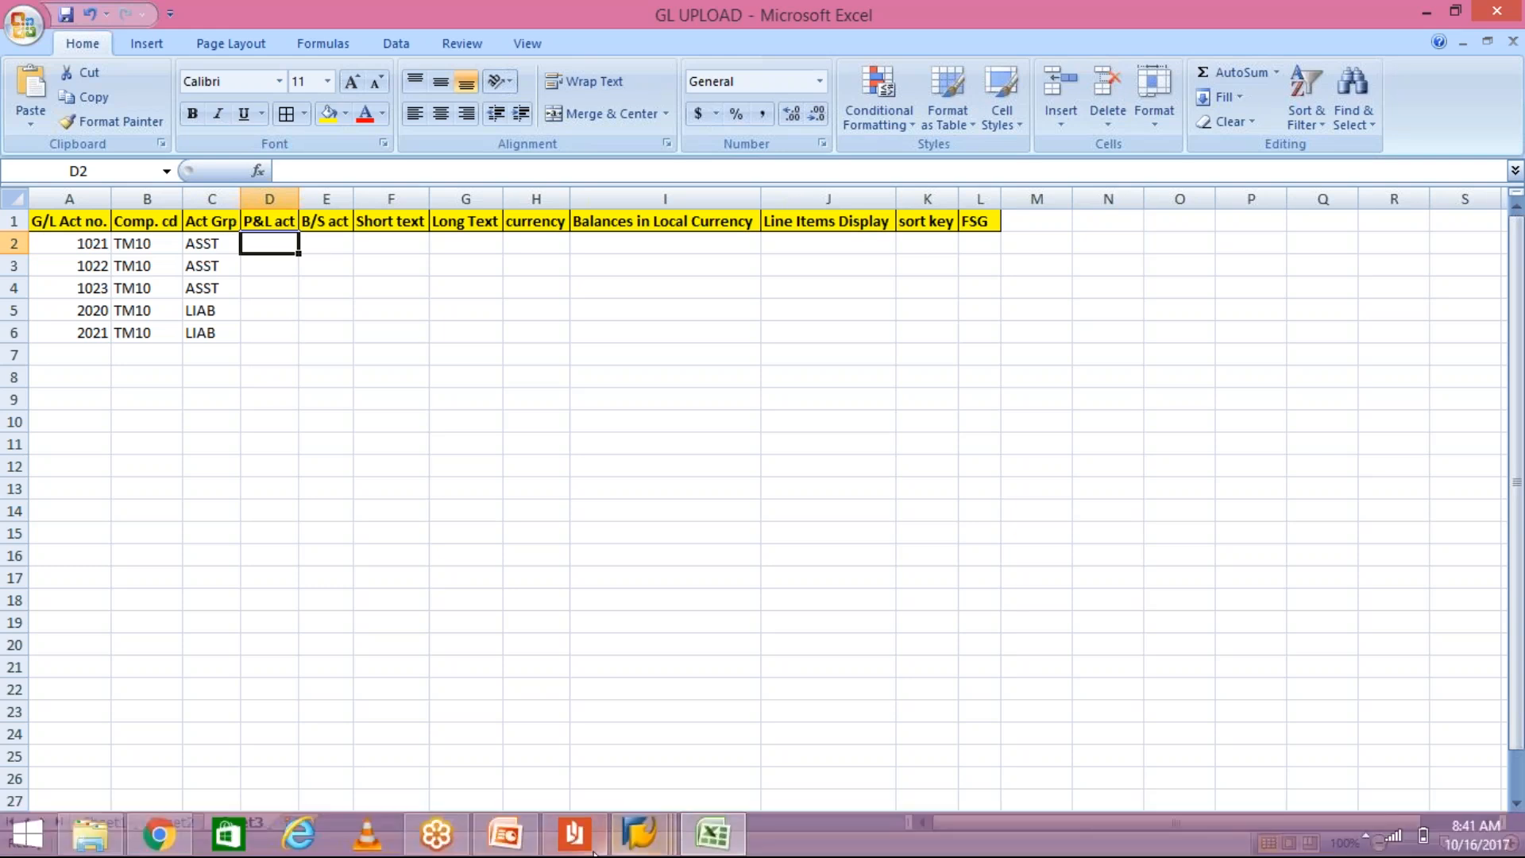
left_click(582, 848)
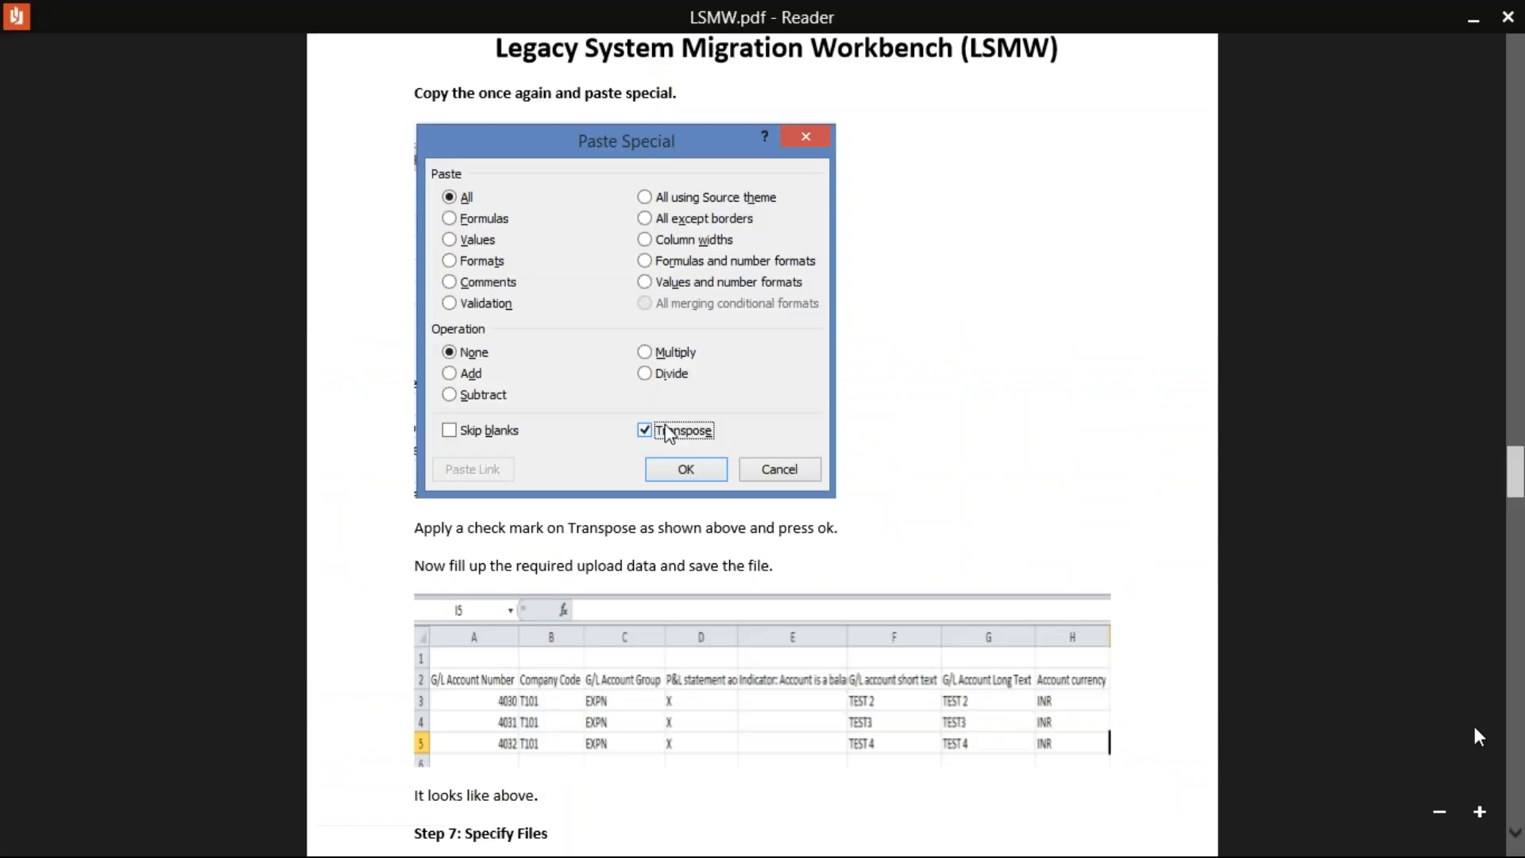
left_click(1517, 835)
left_click(1518, 835)
left_click(1517, 838)
left_click(1517, 838)
left_click(1517, 838)
left_click(1517, 838)
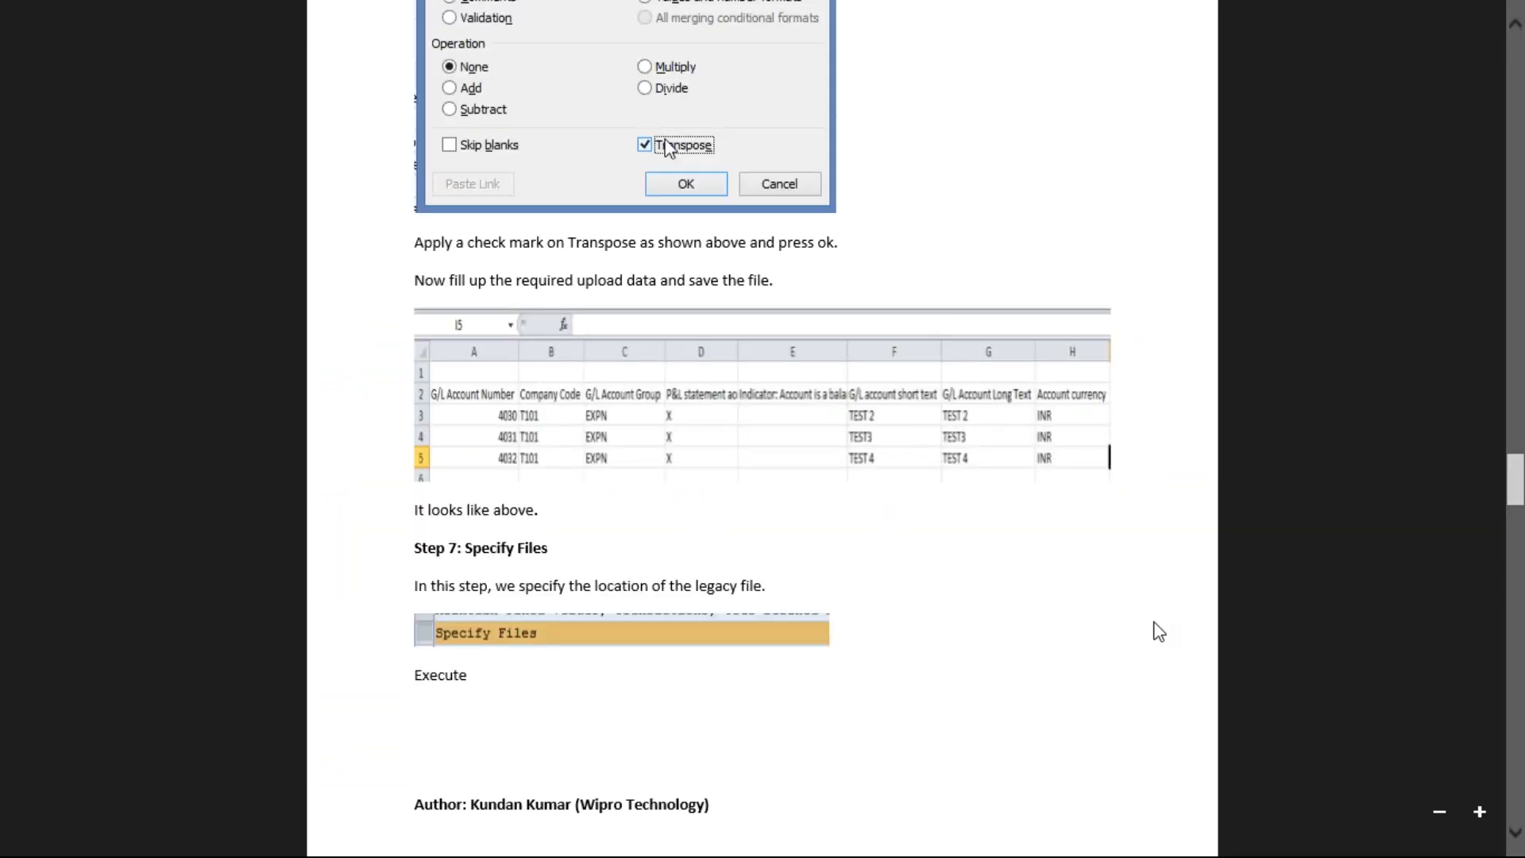
left_click(1516, 838)
scroll(1515, 838, "down", 3)
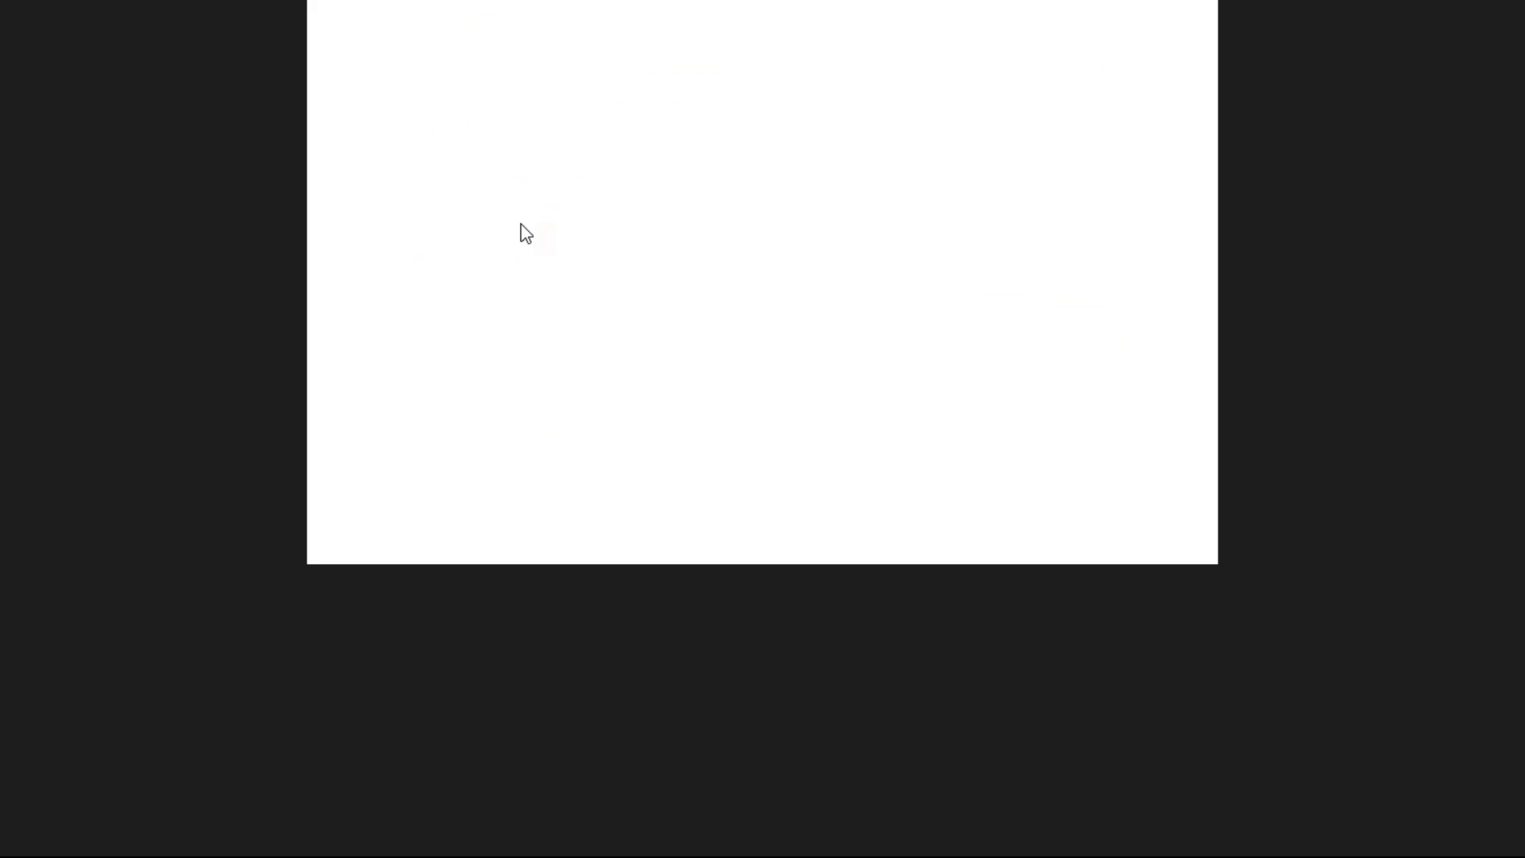
key("alt+Tab")
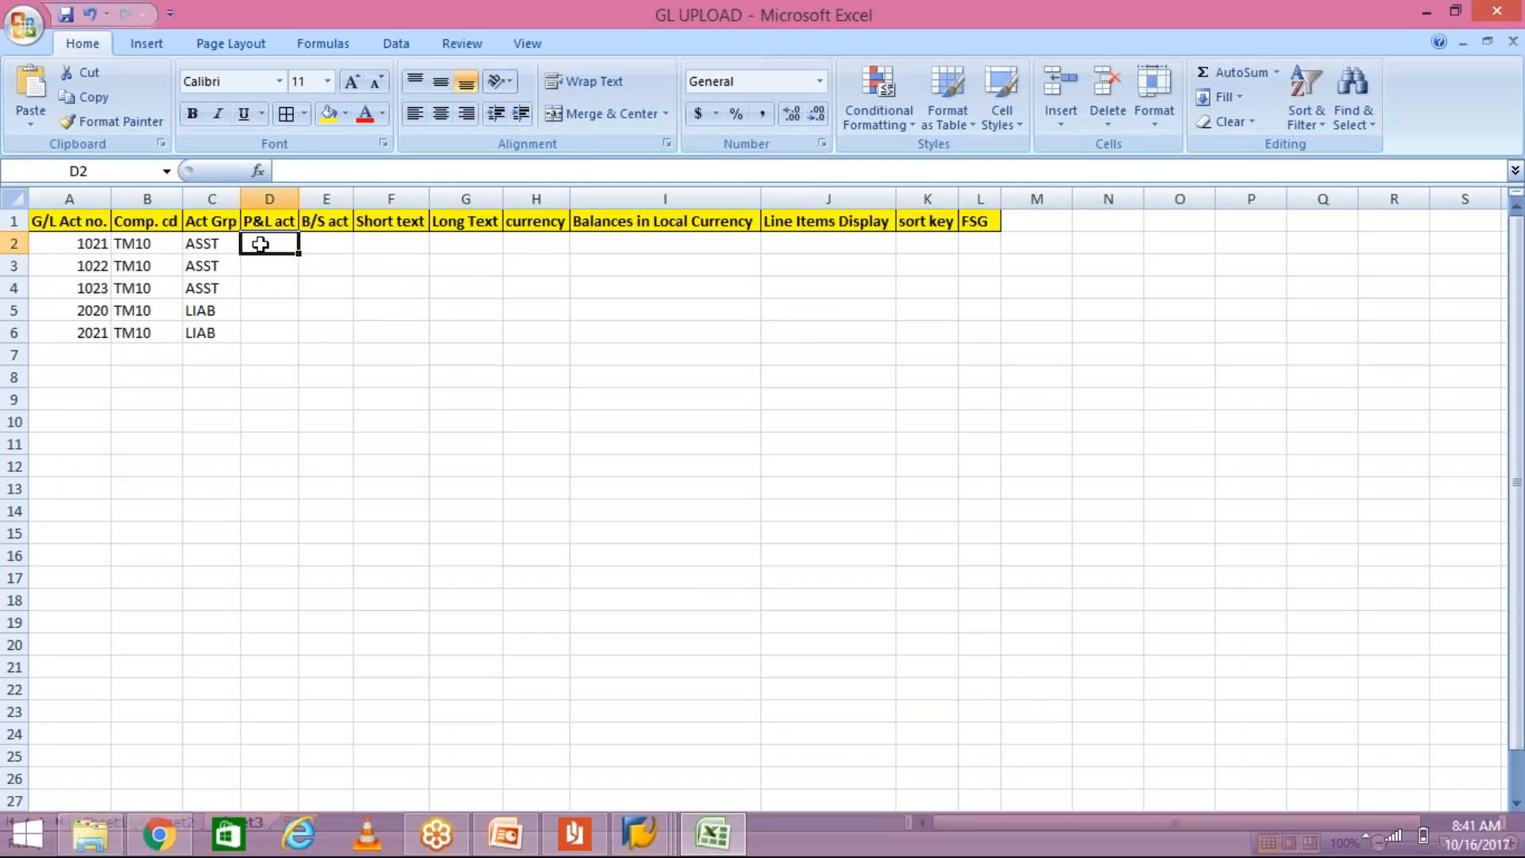
Step: Flag the five accounts 1021 through 2021 with X in the B/S act column
type("X")
key("BackSpace")
key("Tab")
type("X")
key("Return")
left_click_drag(307, 240, 325, 324)
key("ctrl+d")
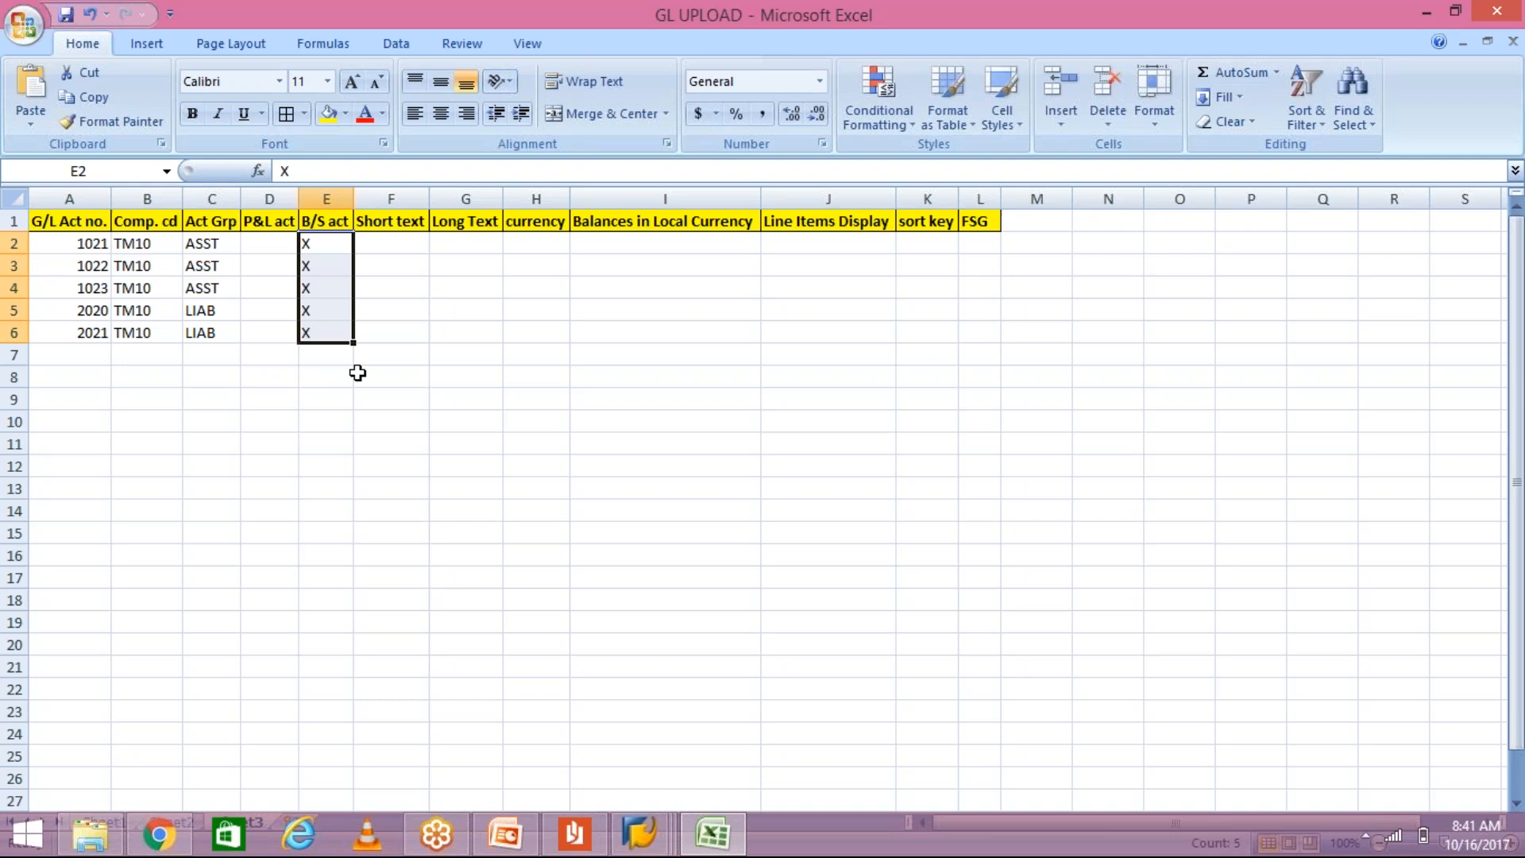
Step: Add a new row for account 4020 with company code TM10
left_click(87, 357)
type("4020")
key("Tab")
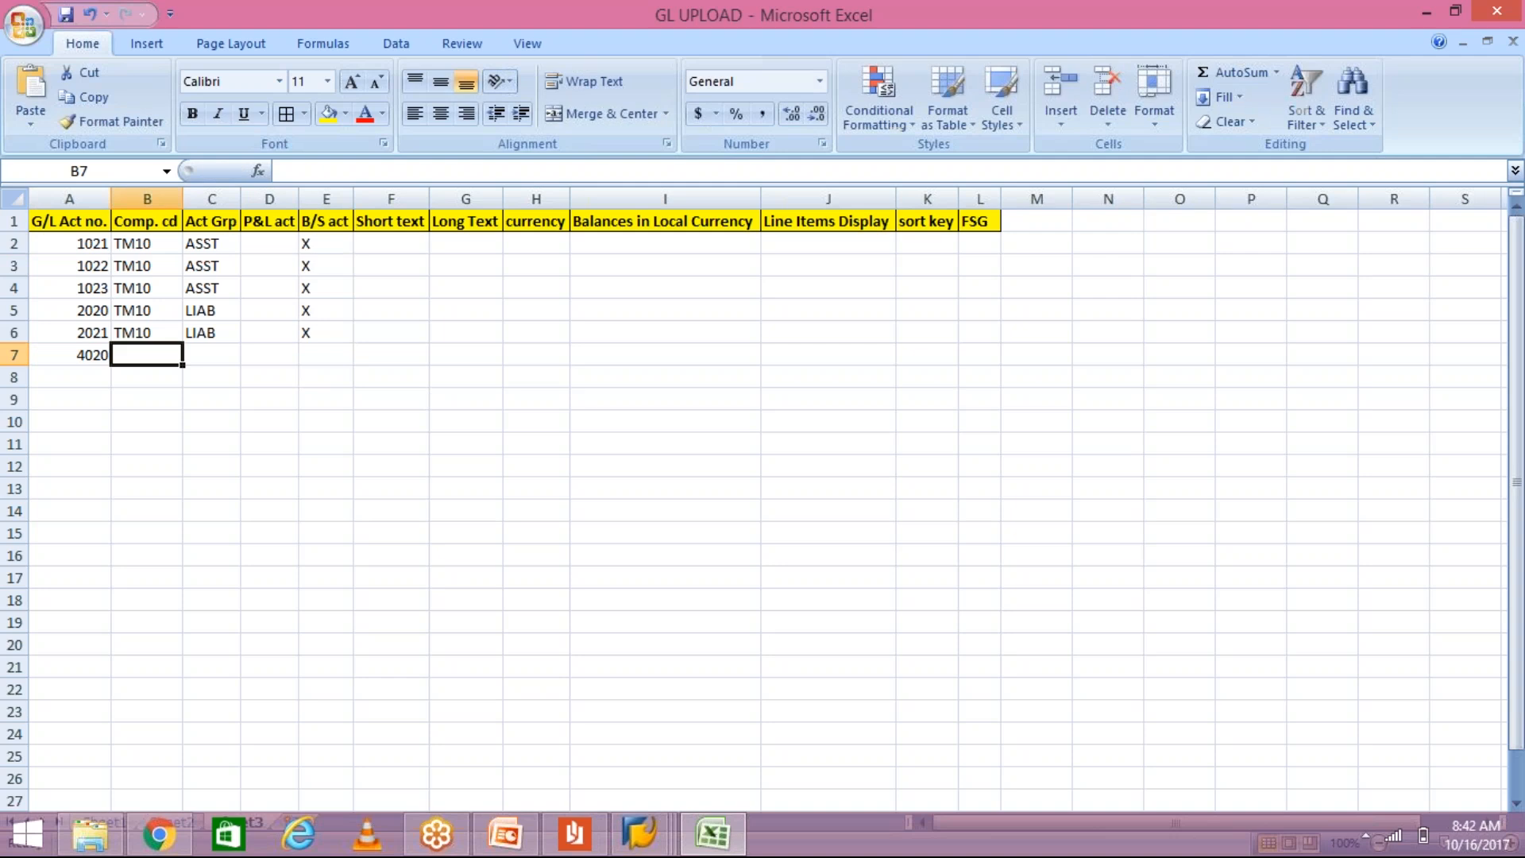
type("TM10")
left_click(207, 359)
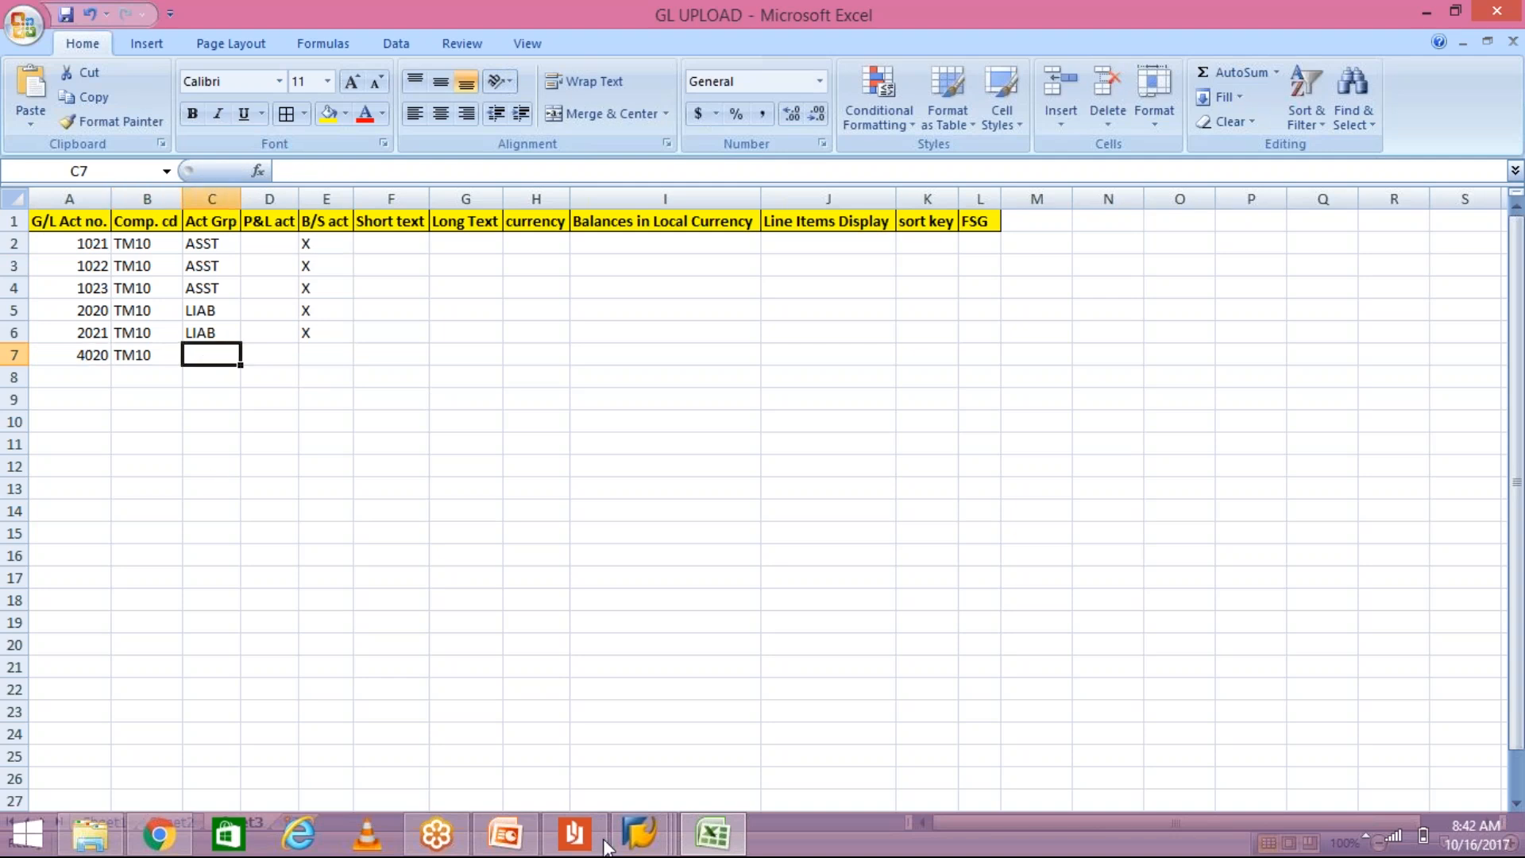
left_click(655, 851)
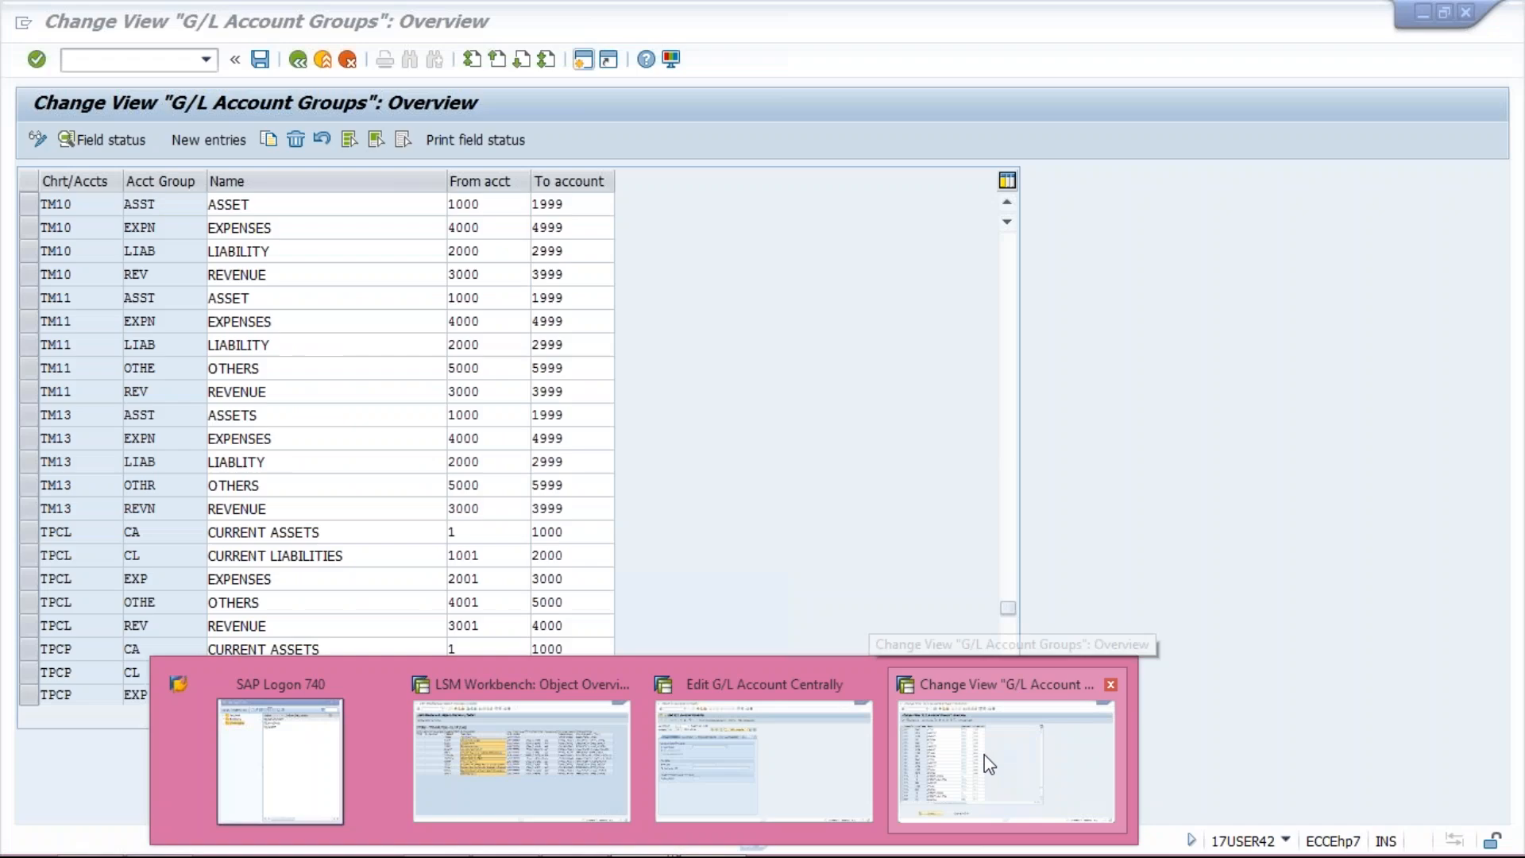
Step: Copy the EXPN expenses group code from the TM10 row of the G/L account groups list
left_click(984, 754)
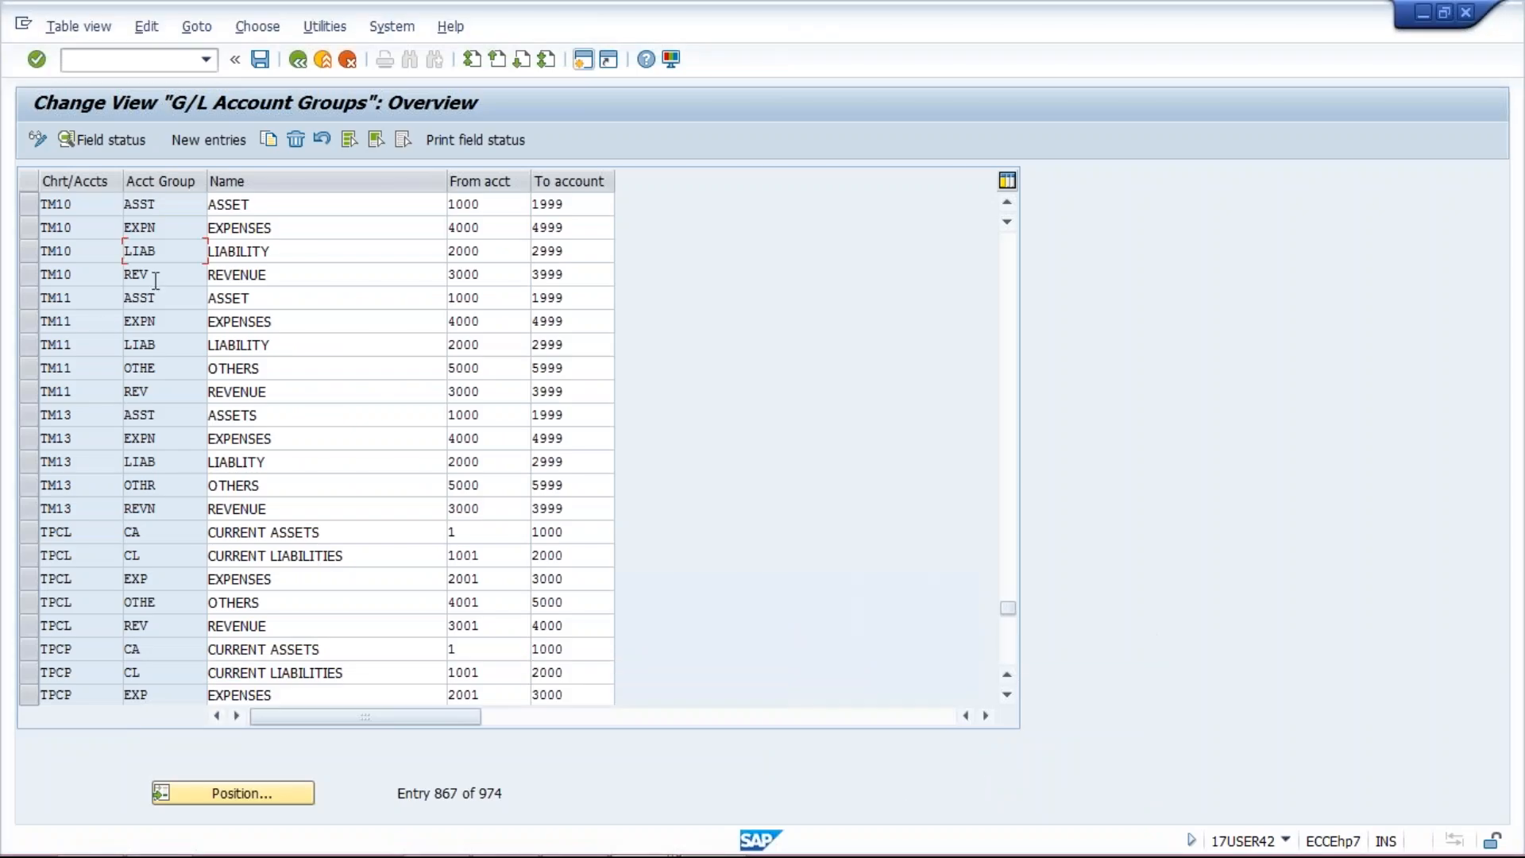
left_click_drag(169, 317, 117, 316)
key("ctrl+c")
key("F10")
left_click(167, 278)
left_click_drag(169, 229, 97, 235)
key("ctrl+c")
key("alt+Tab")
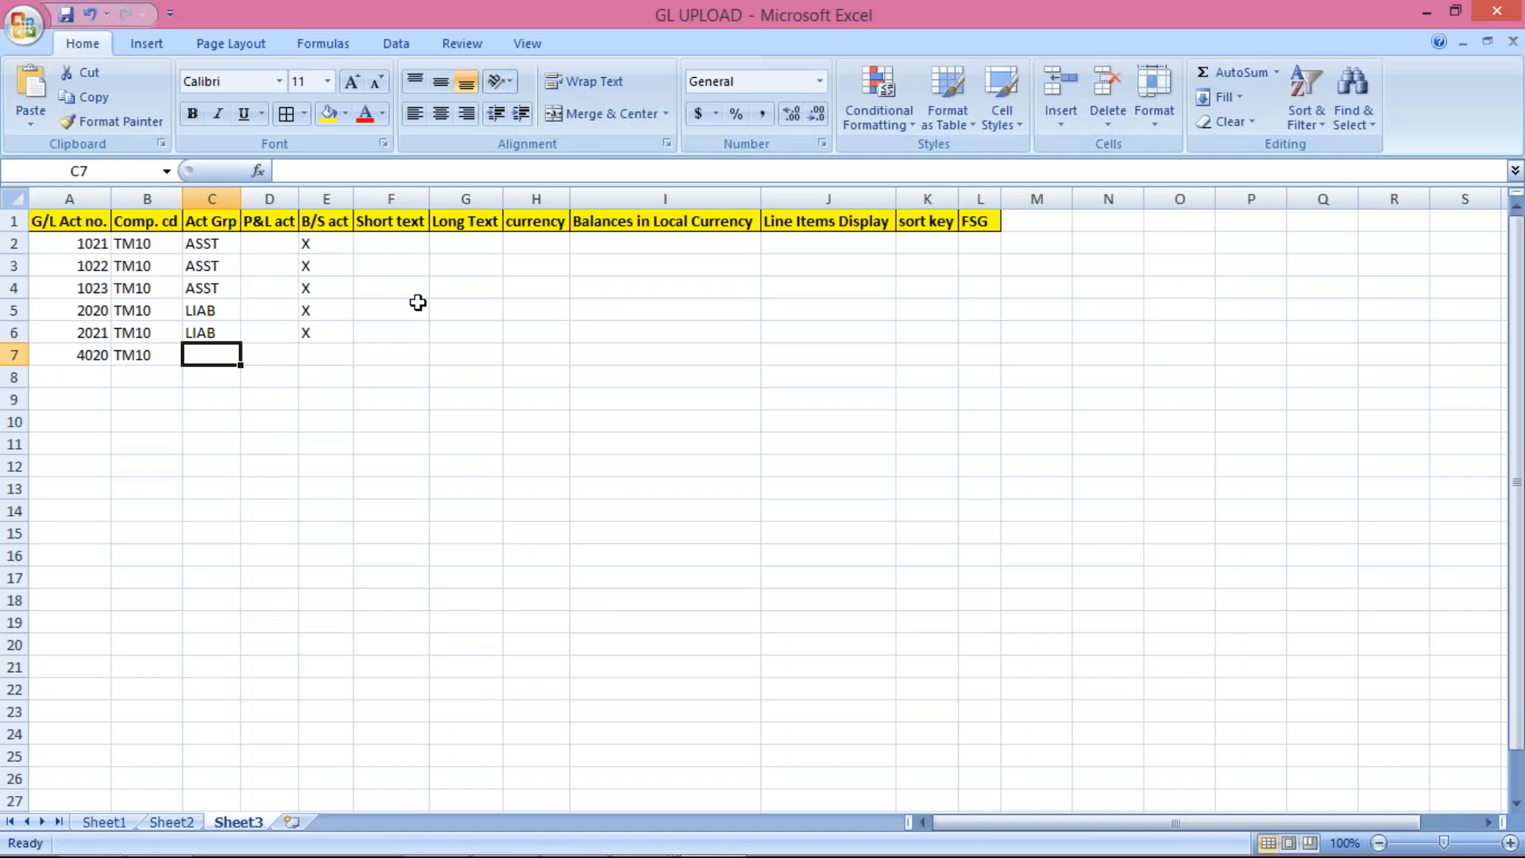
Step: Paste EXPN as 4020's group and add account 4021 with TM10 and EXPN
key("ctrl+v")
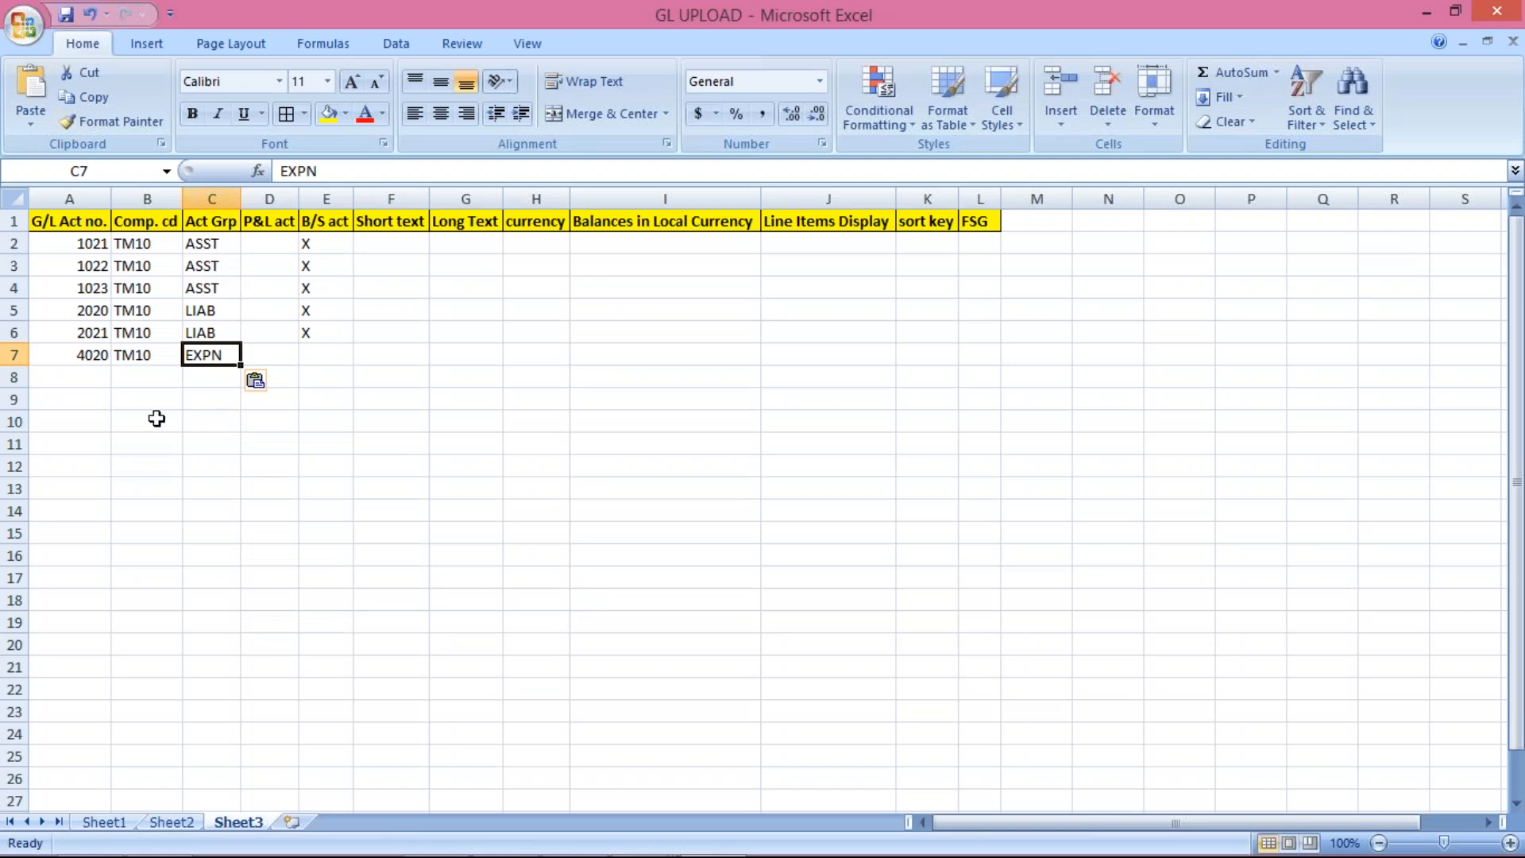
left_click(80, 374)
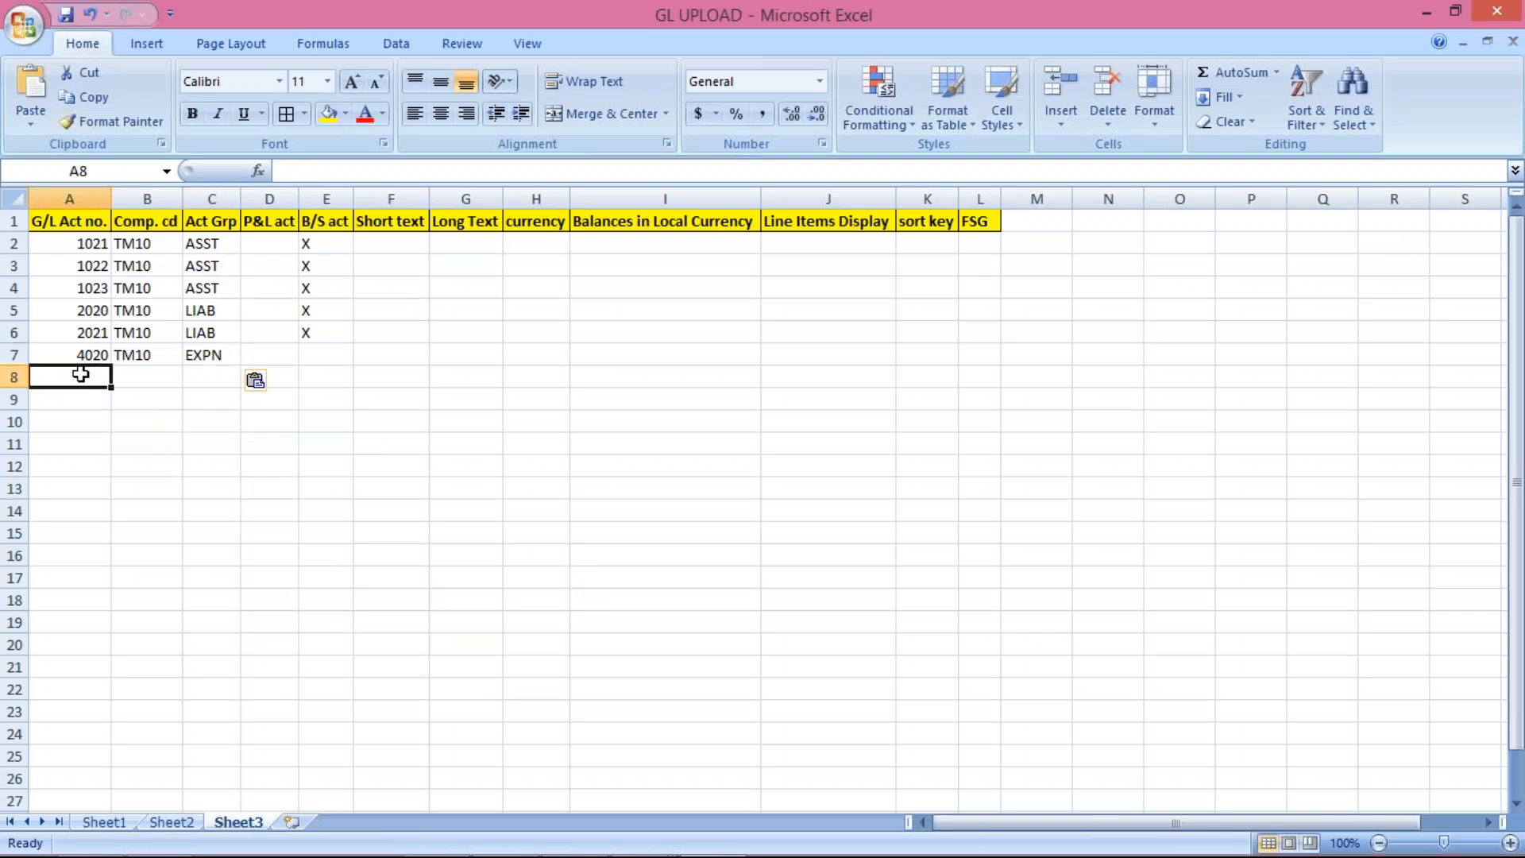
type("4021")
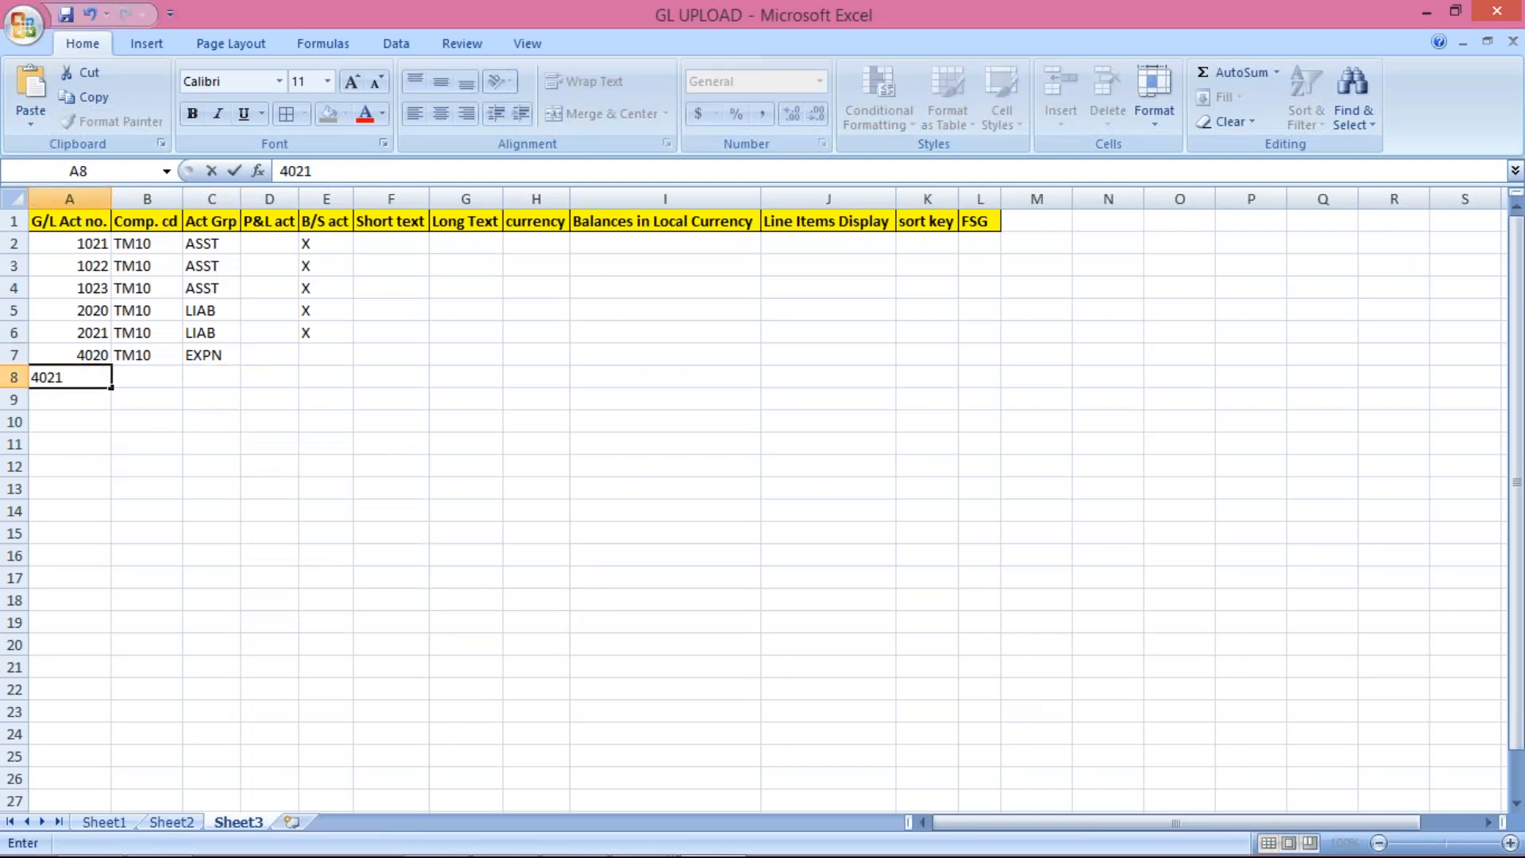
left_click(150, 373)
key("ctrl+d")
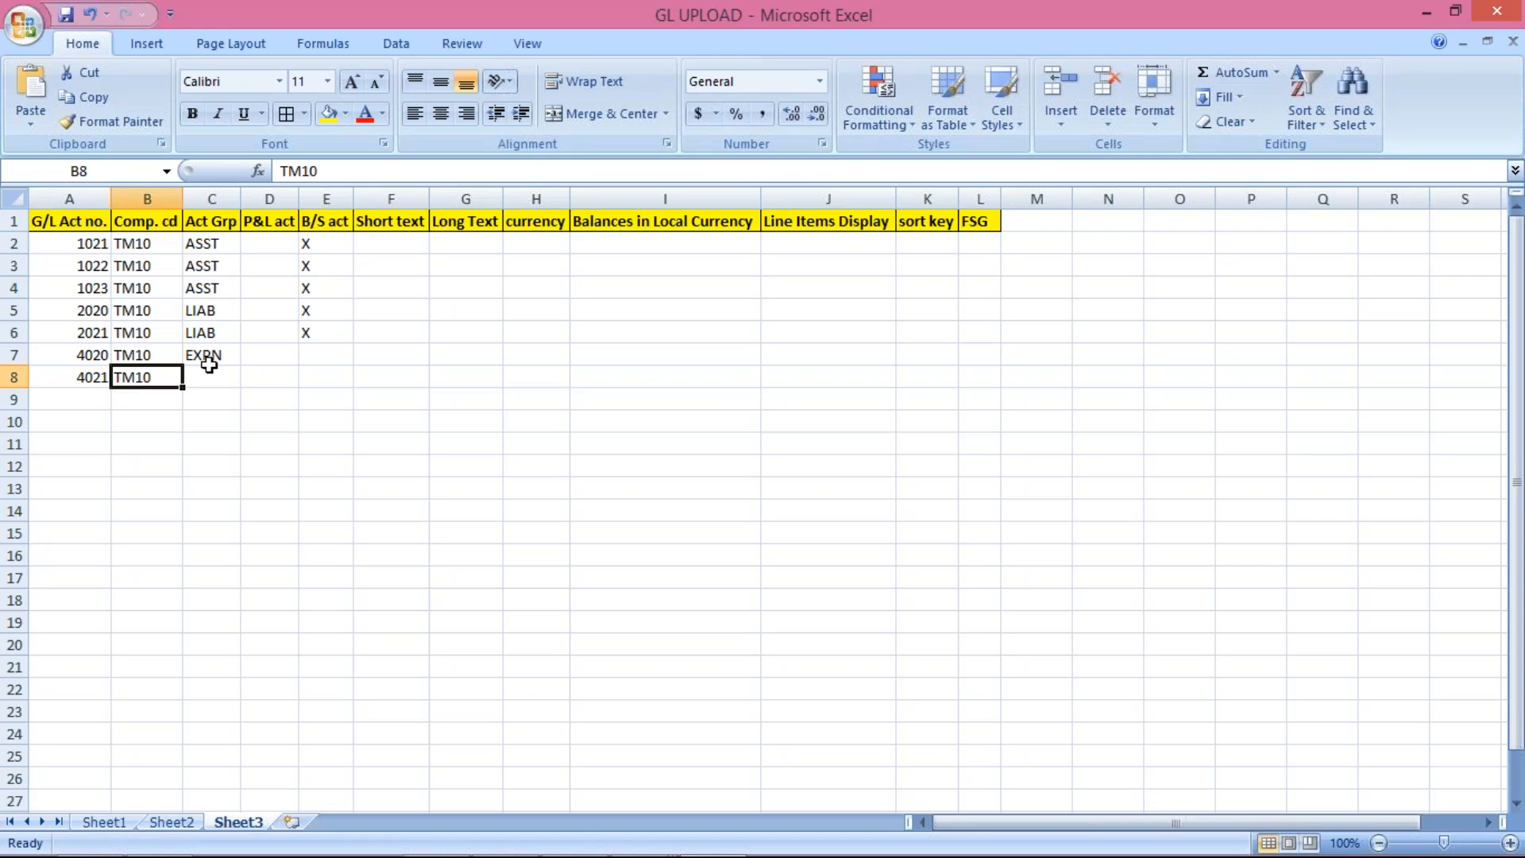
left_click(213, 362)
left_click(210, 379)
key("ctrl+d")
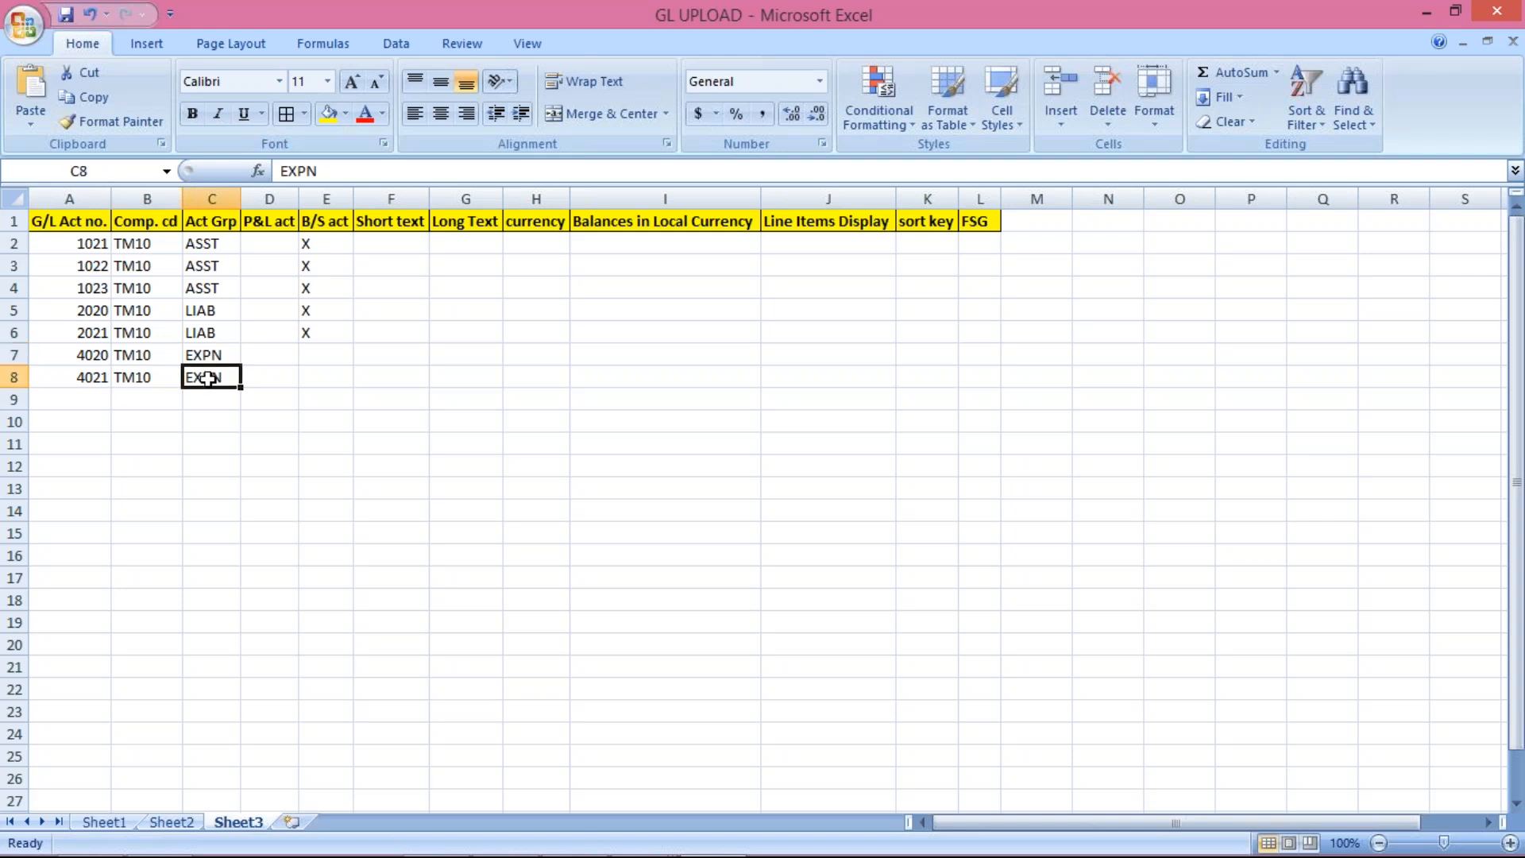
Step: Mark accounts 4020 and 4021 with X in the P&L act column
left_click(284, 360)
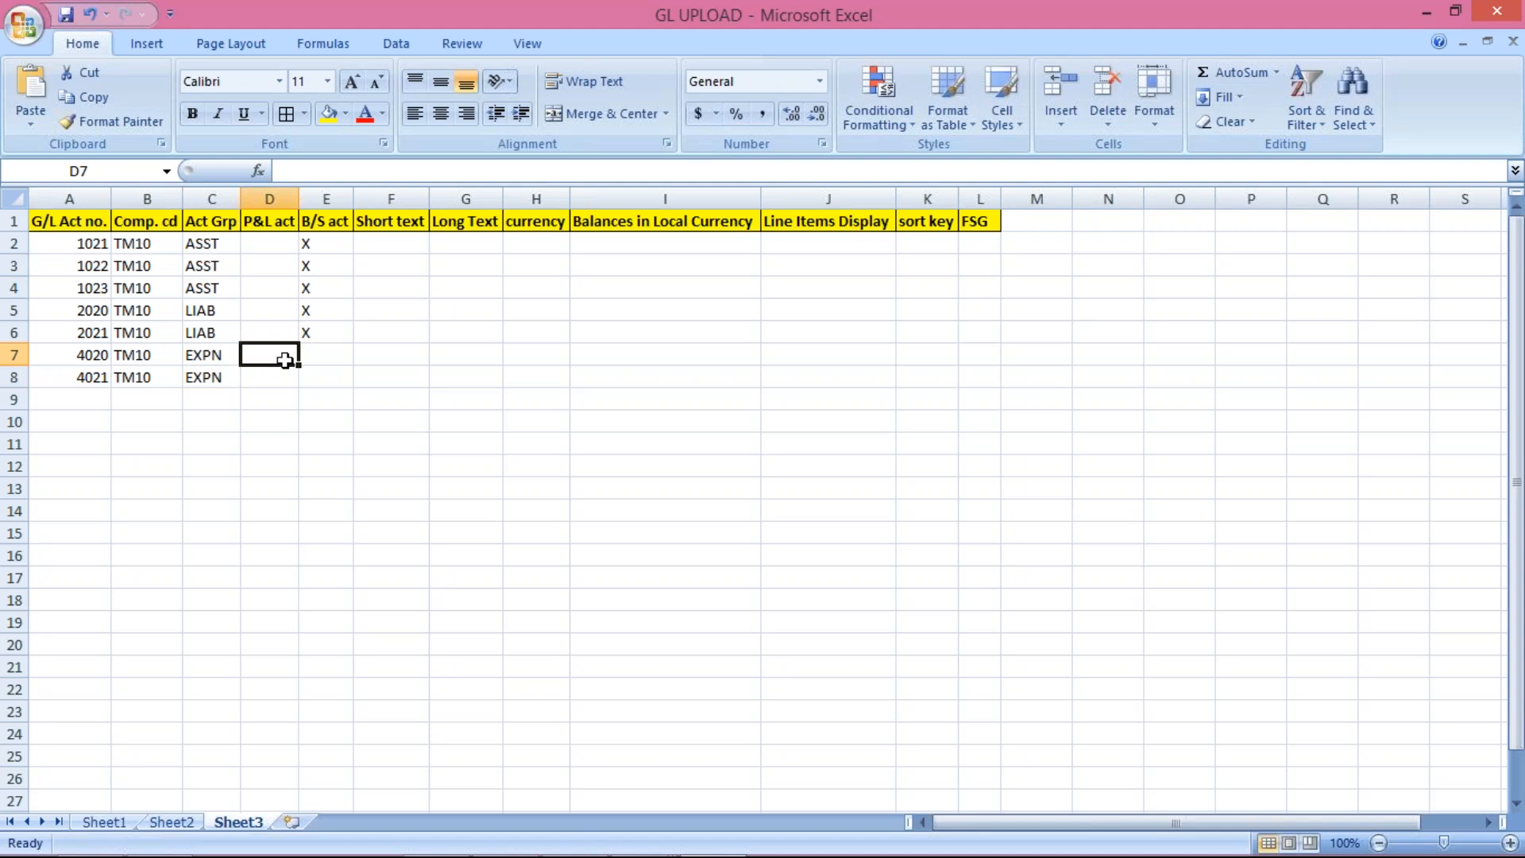
type("X")
key("Return")
type("X")
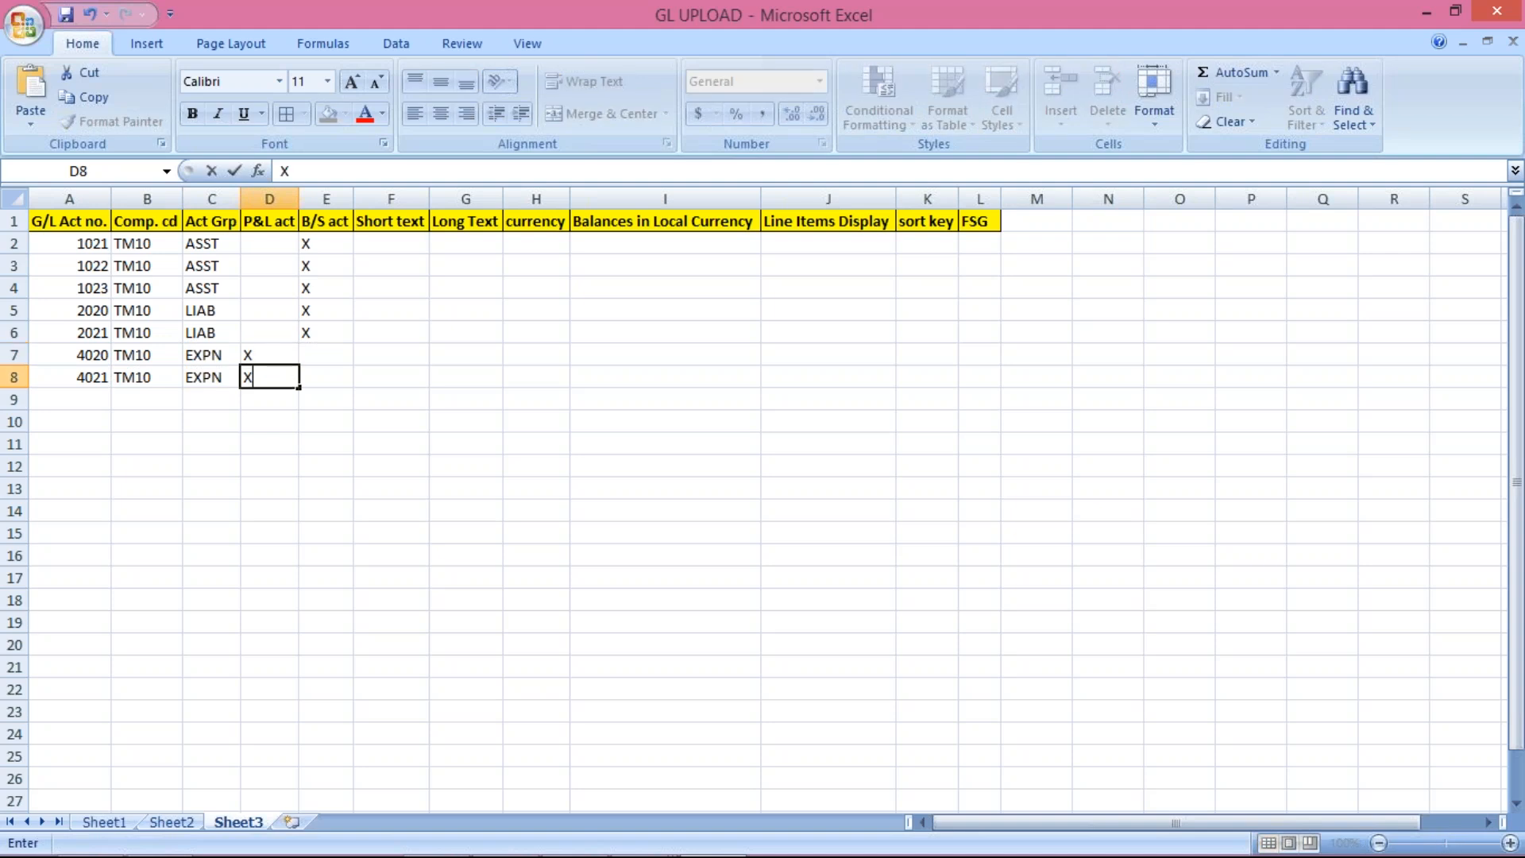
key("Return")
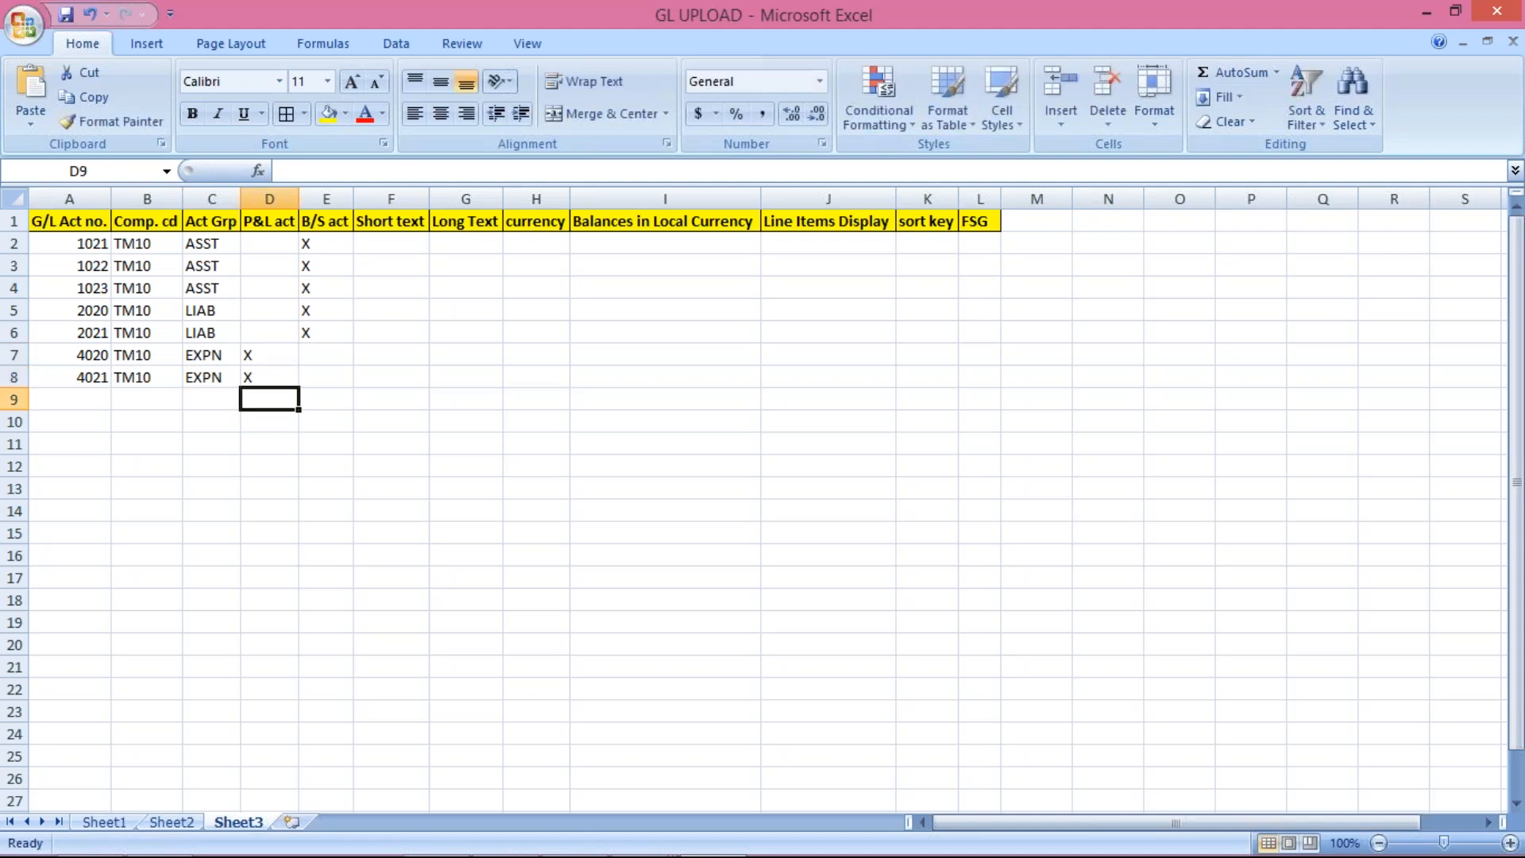
left_click(274, 351)
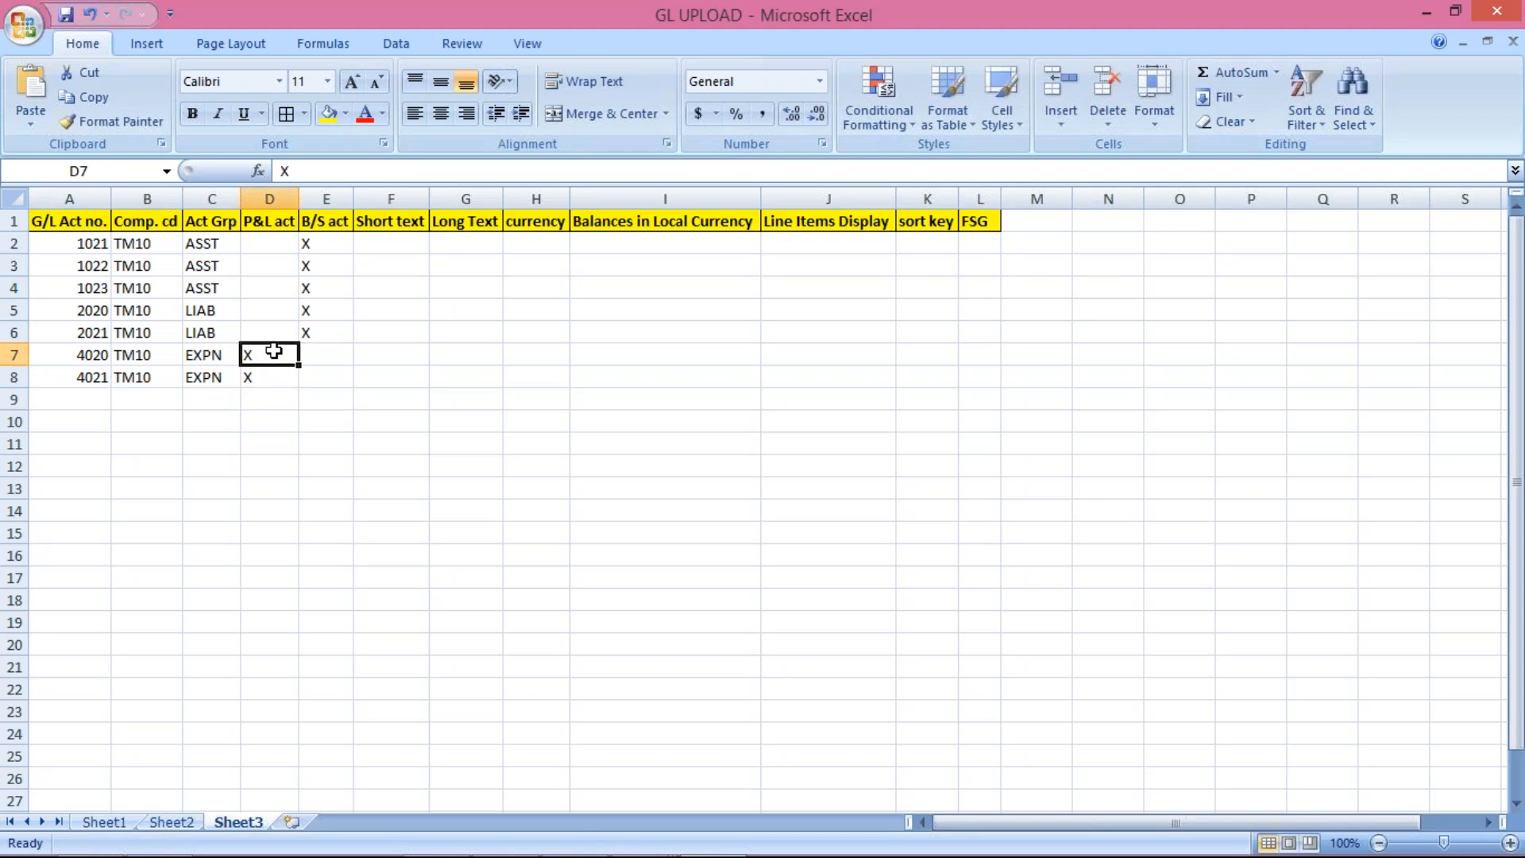
left_click(269, 377)
left_click(256, 355)
left_click_drag(328, 248, 330, 337)
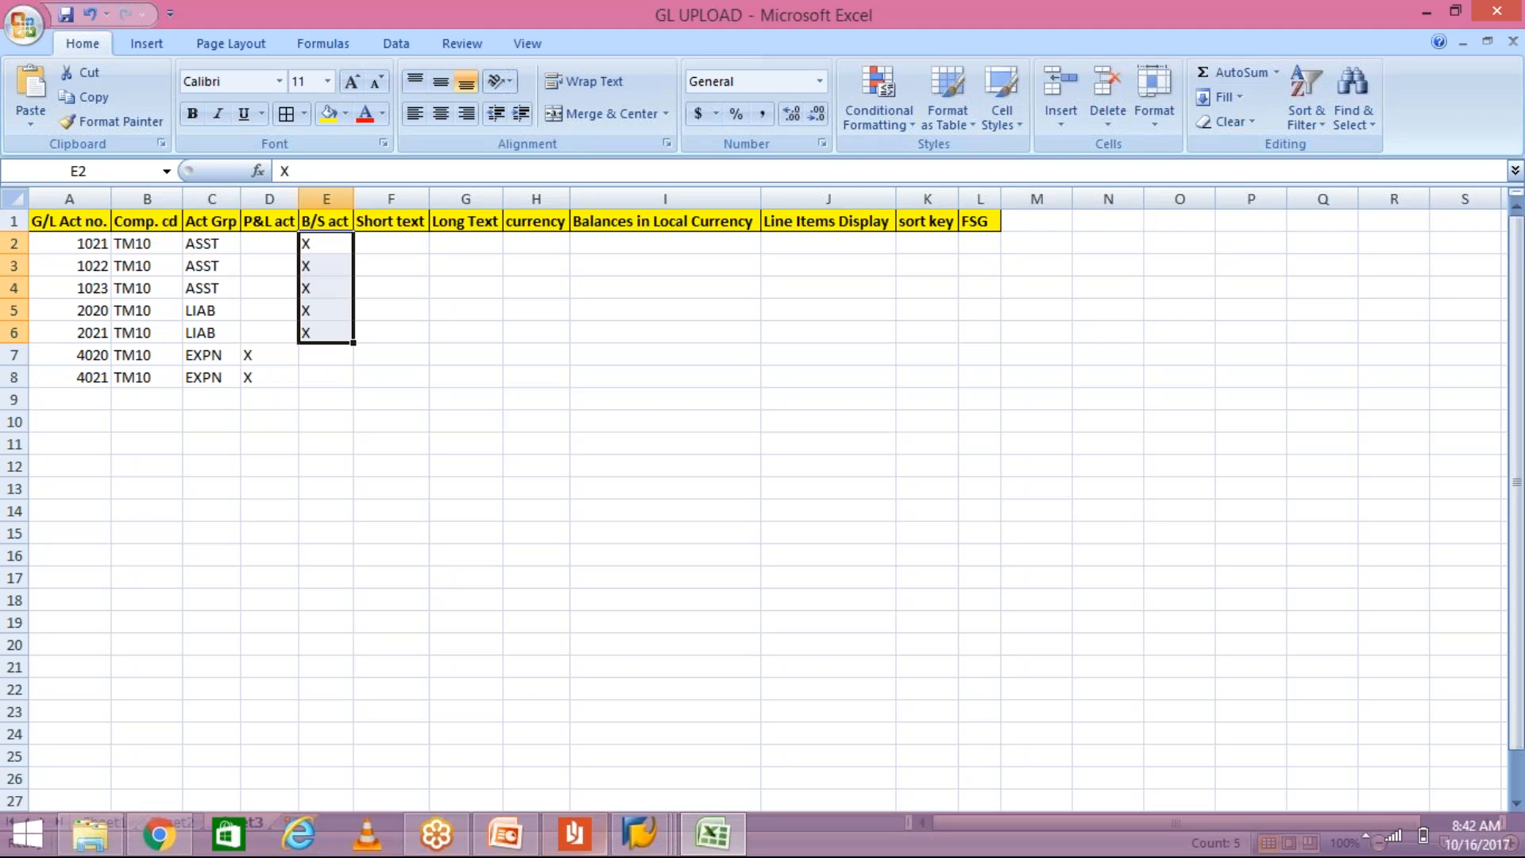
left_click(639, 833)
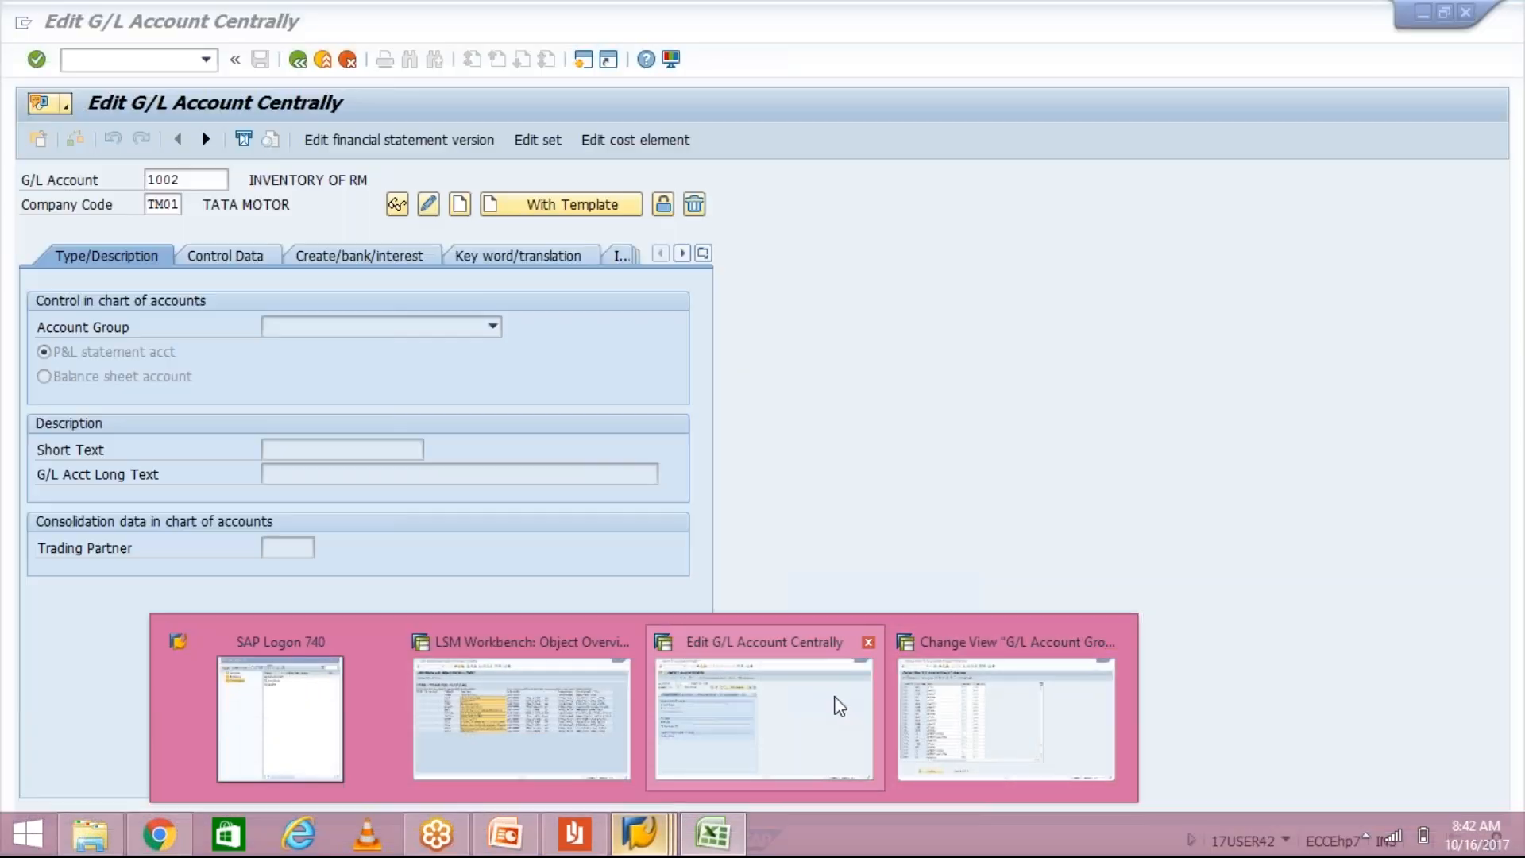
left_click(838, 704)
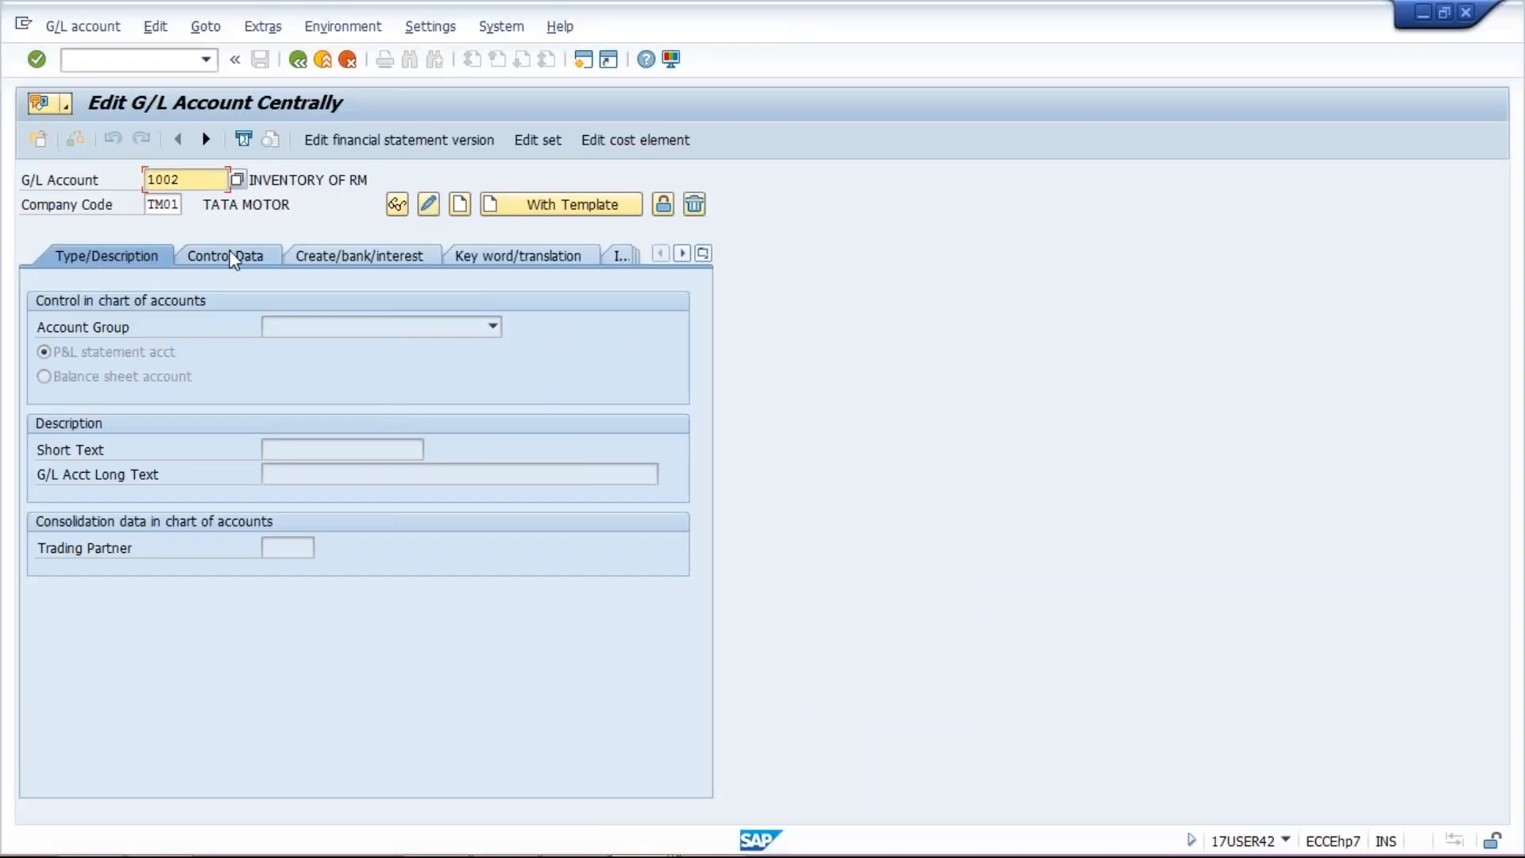
left_click(92, 354)
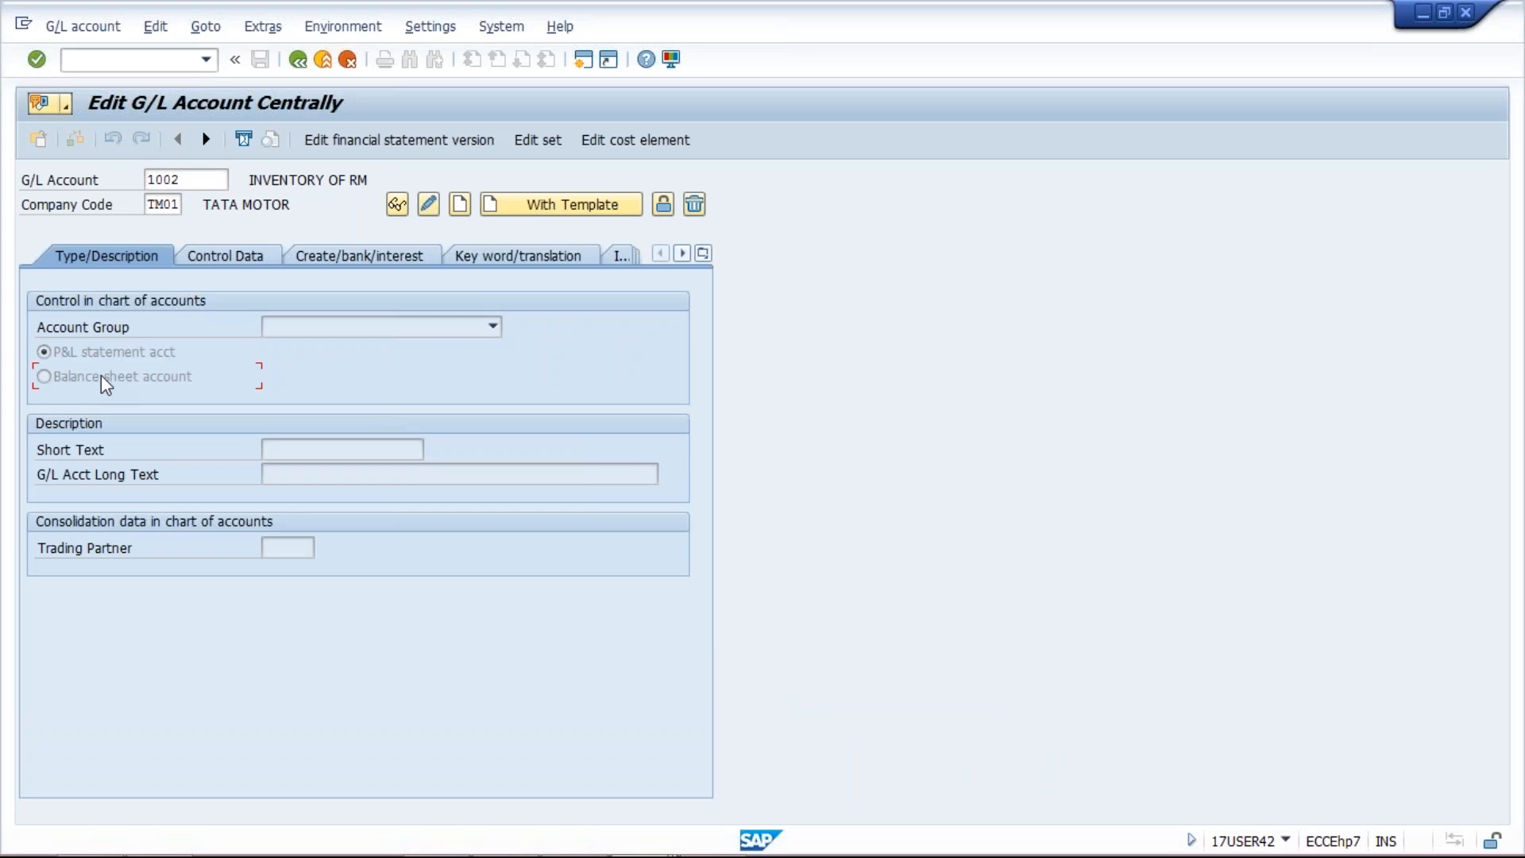
left_click(102, 379)
key("alt+Tab")
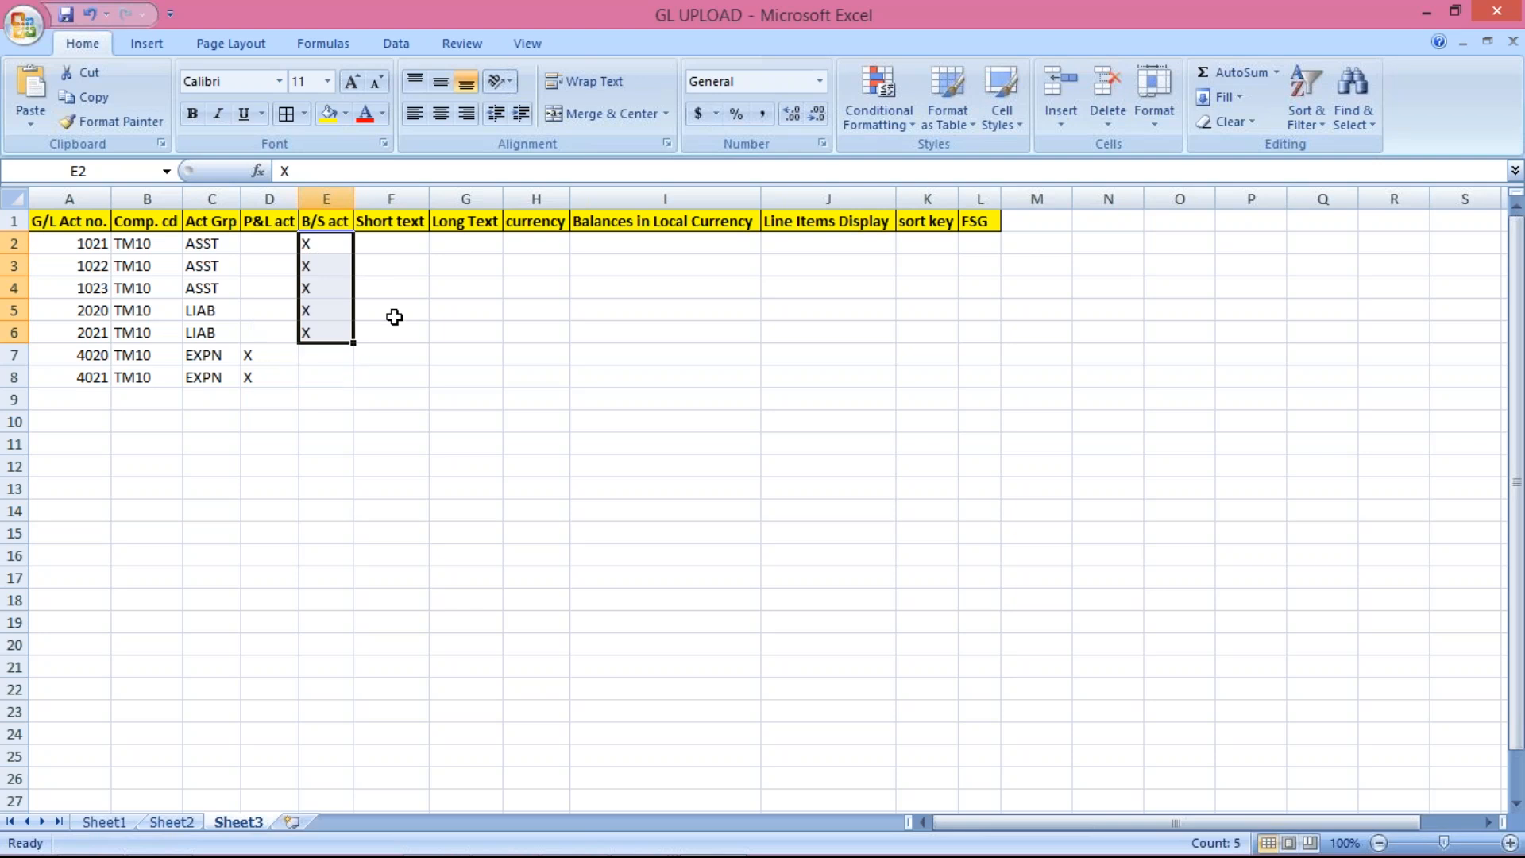
Step: Enter short texts TEST 2 through TEST 8 in cells F2 to F8
left_click(393, 249)
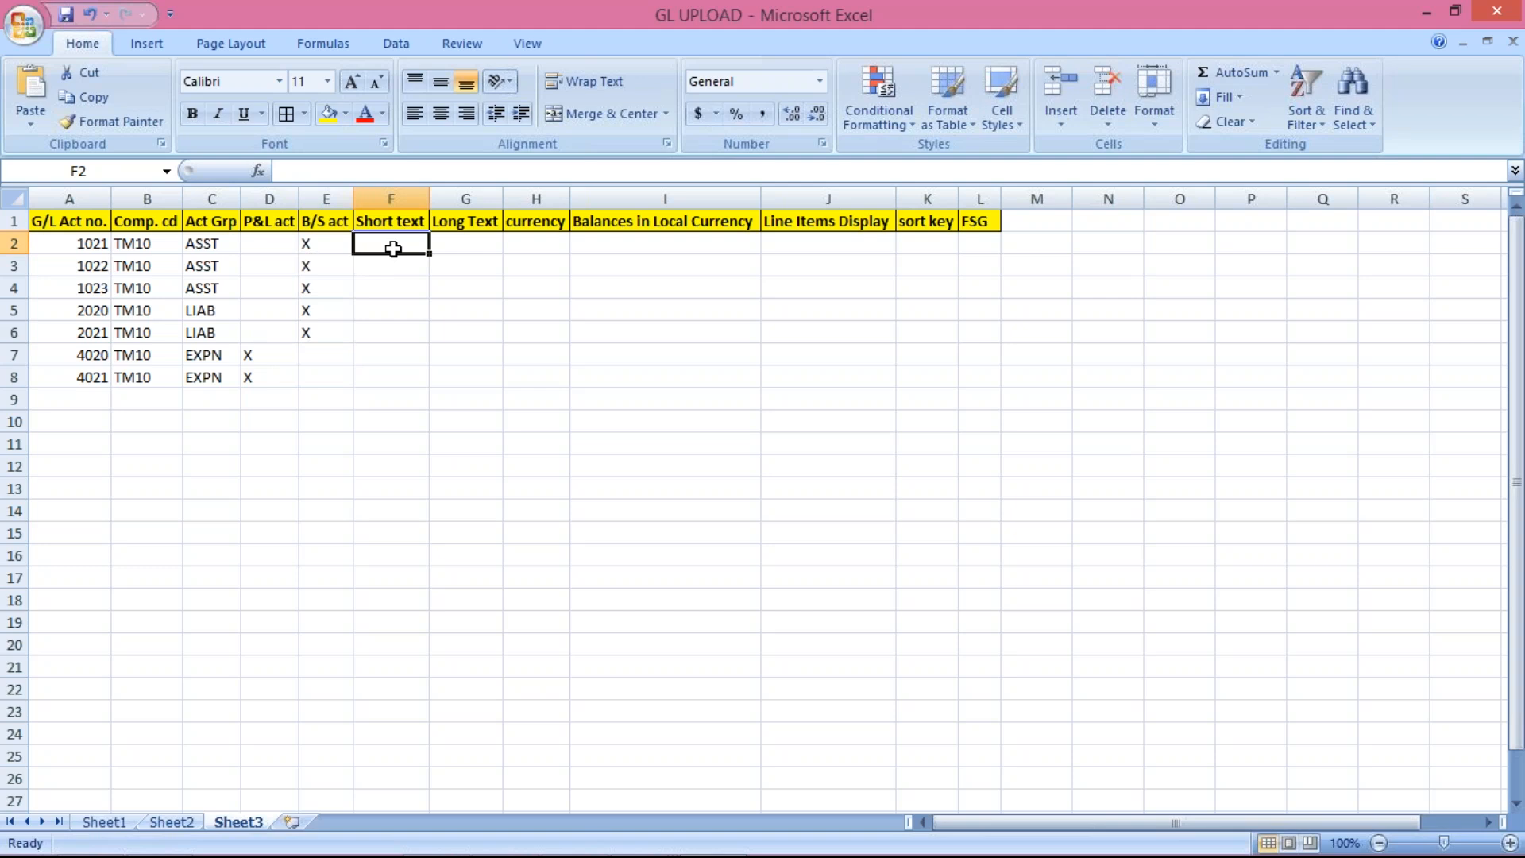
type("TEST")
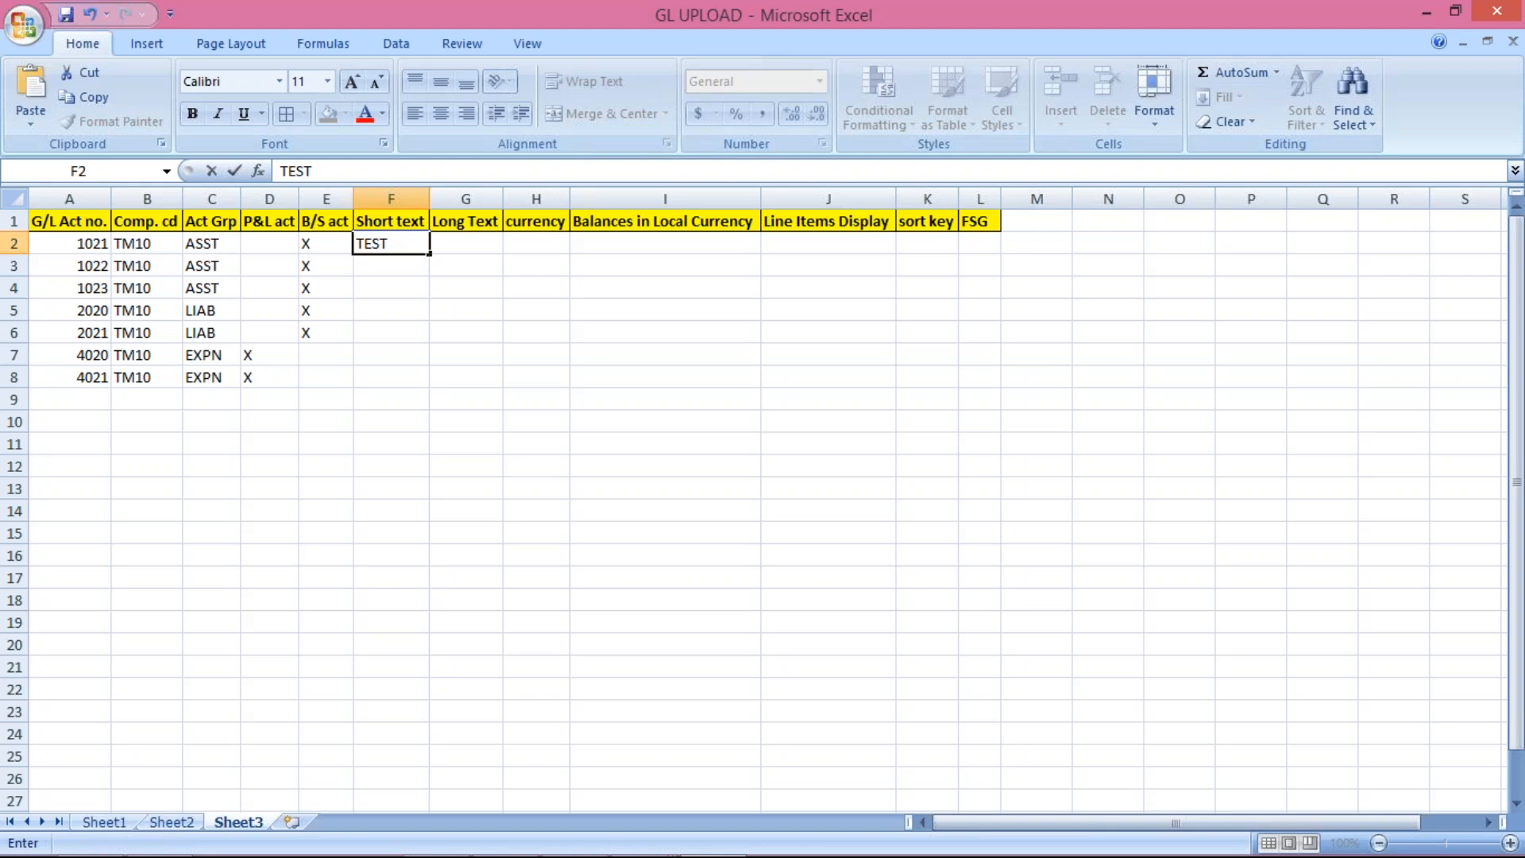
type(" 2")
key("Return")
type("TES")
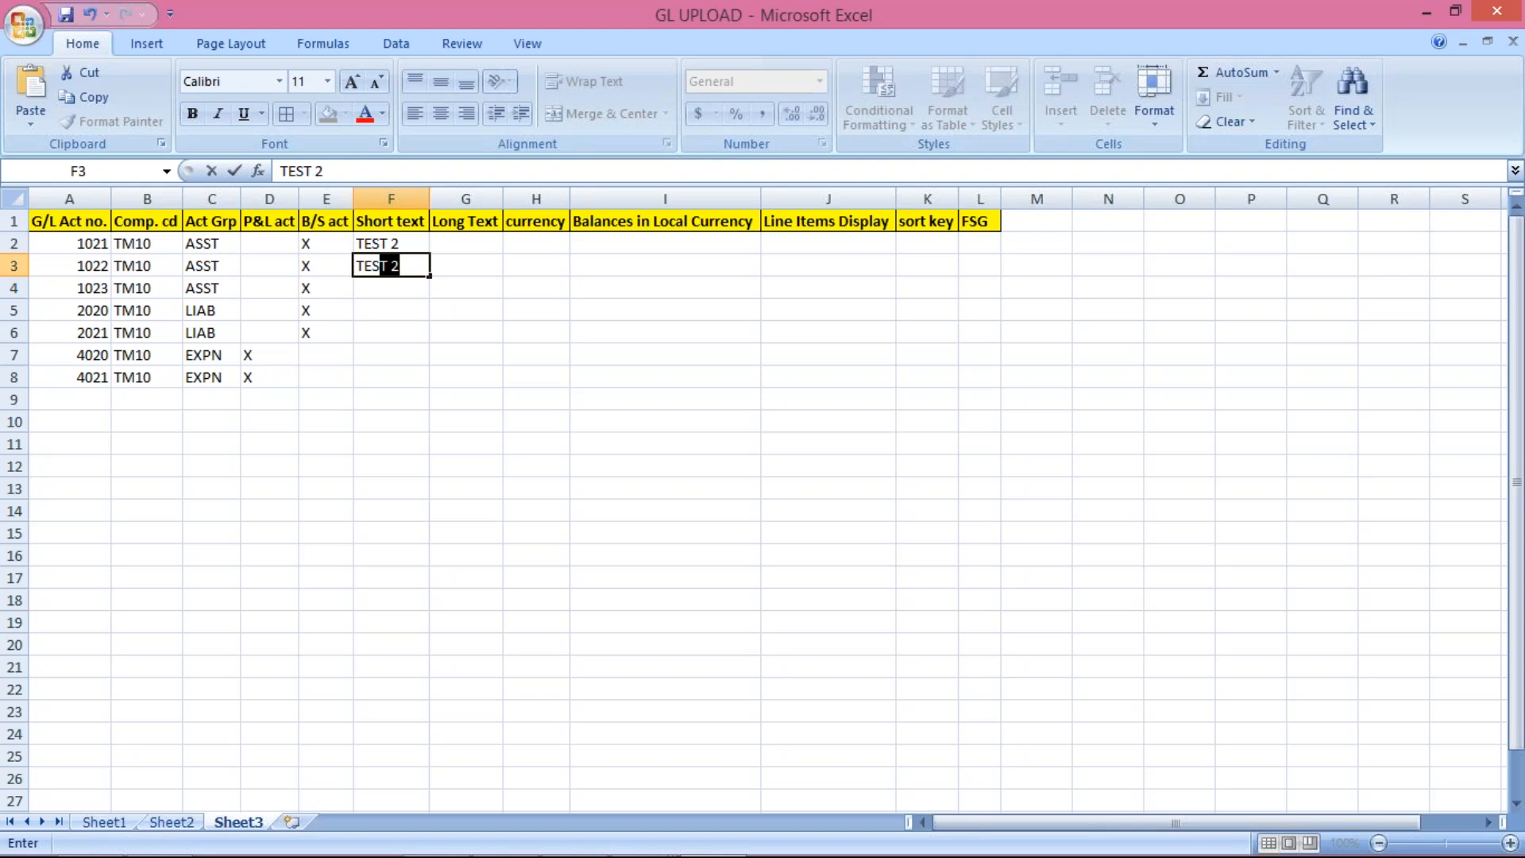
type("T")
type(" 3")
key("Return")
type("TEST 4")
key("Return")
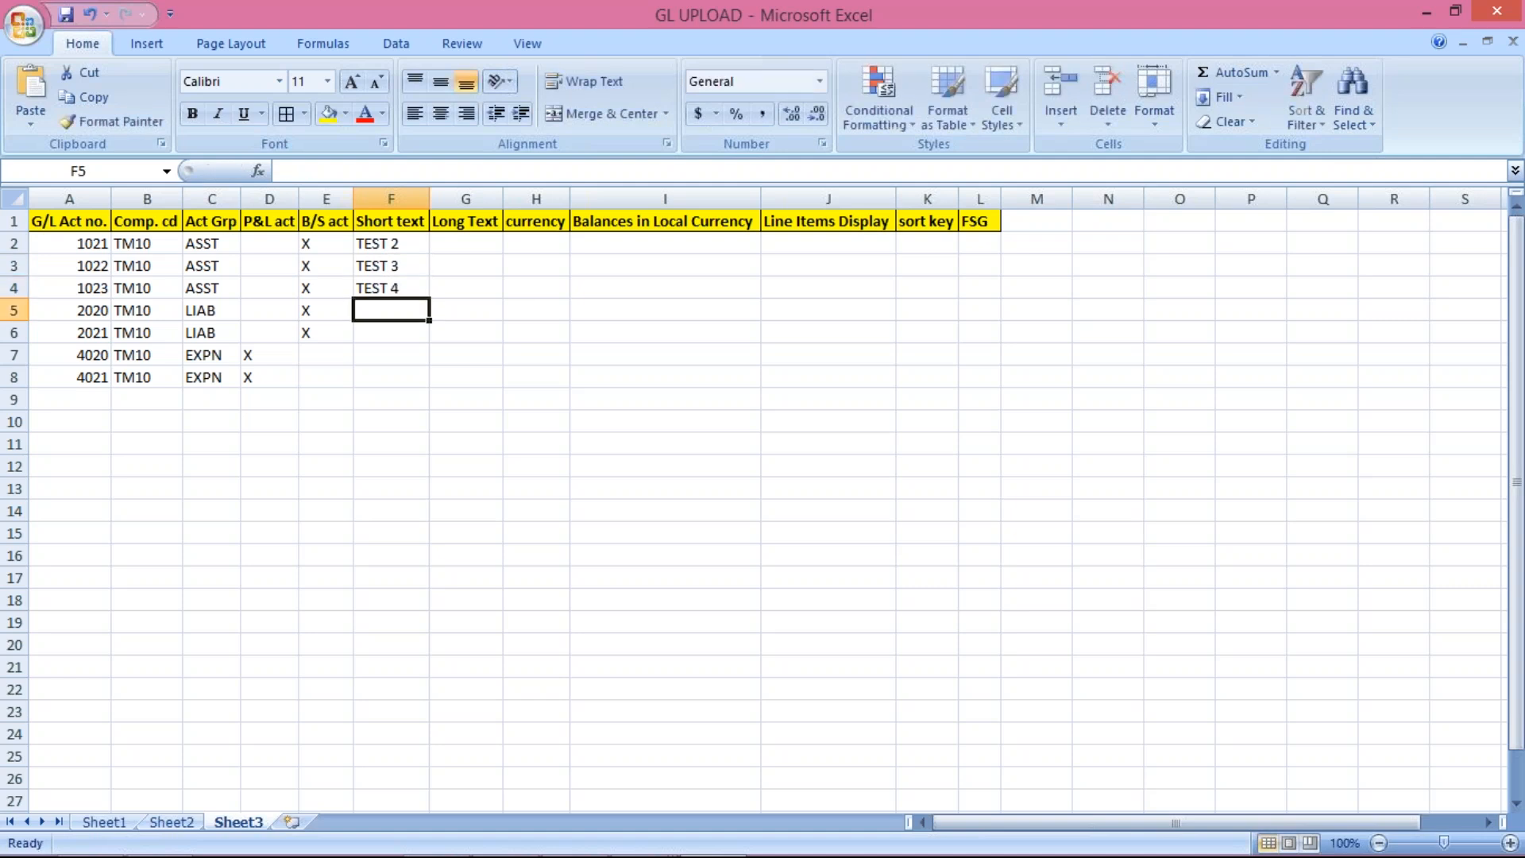
type("TEST 5")
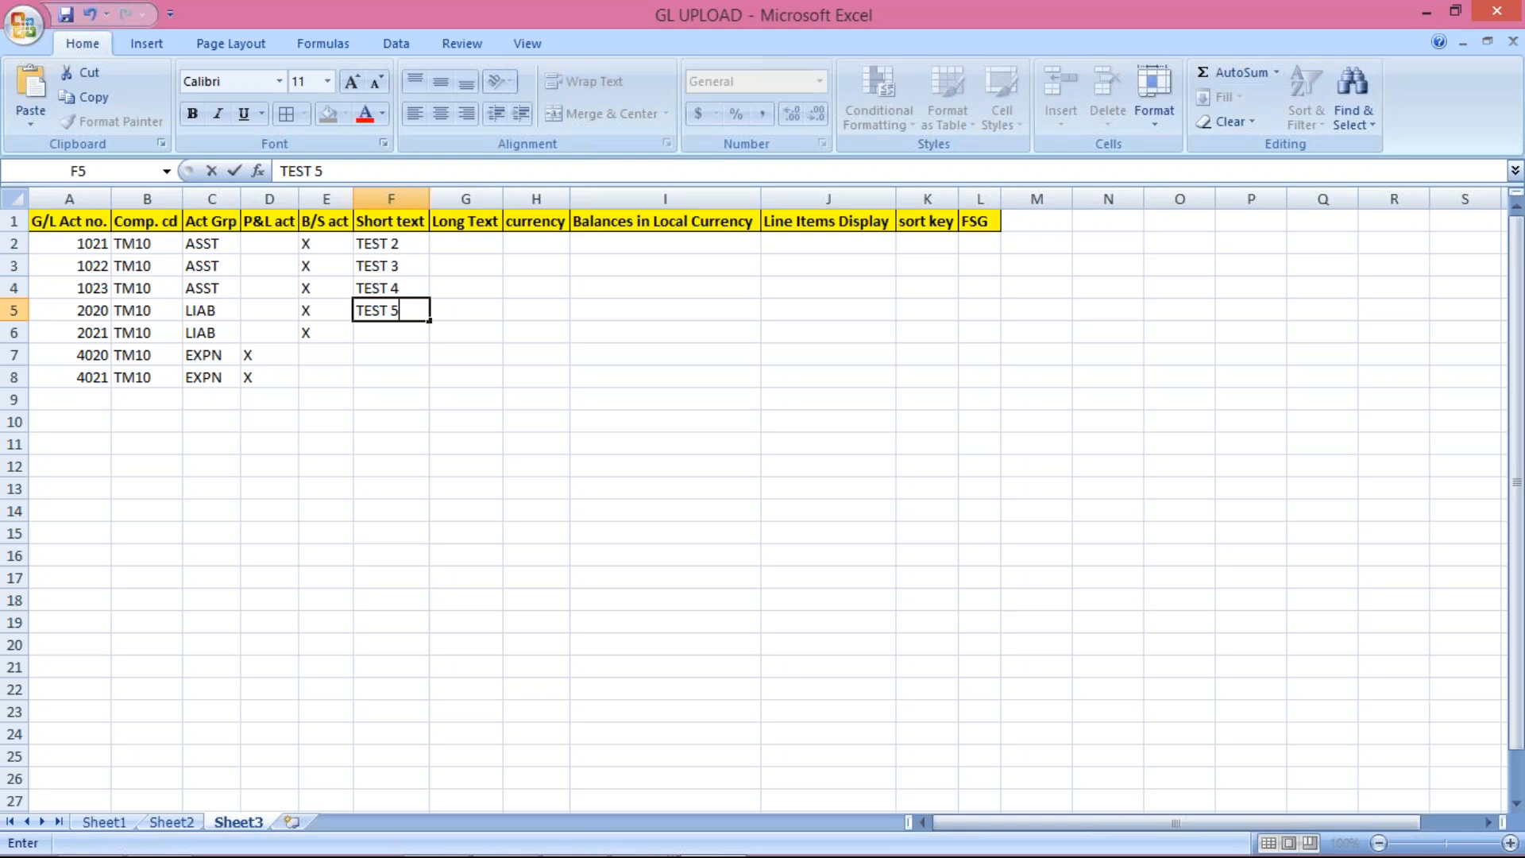
key("Return")
type("TEST 6")
key("Return")
type("TEST")
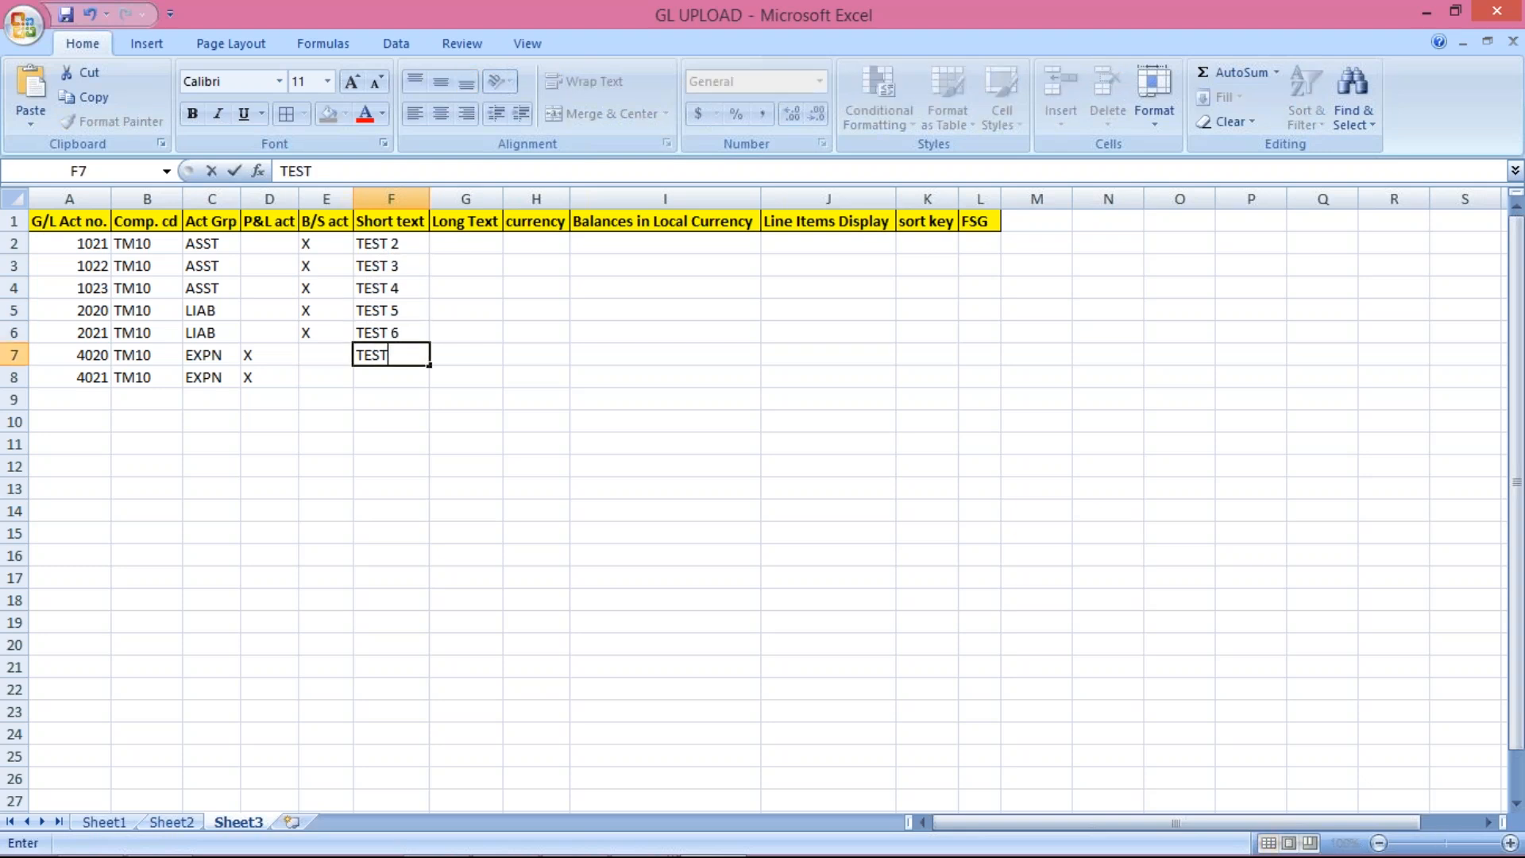
type(" 7")
key("Return")
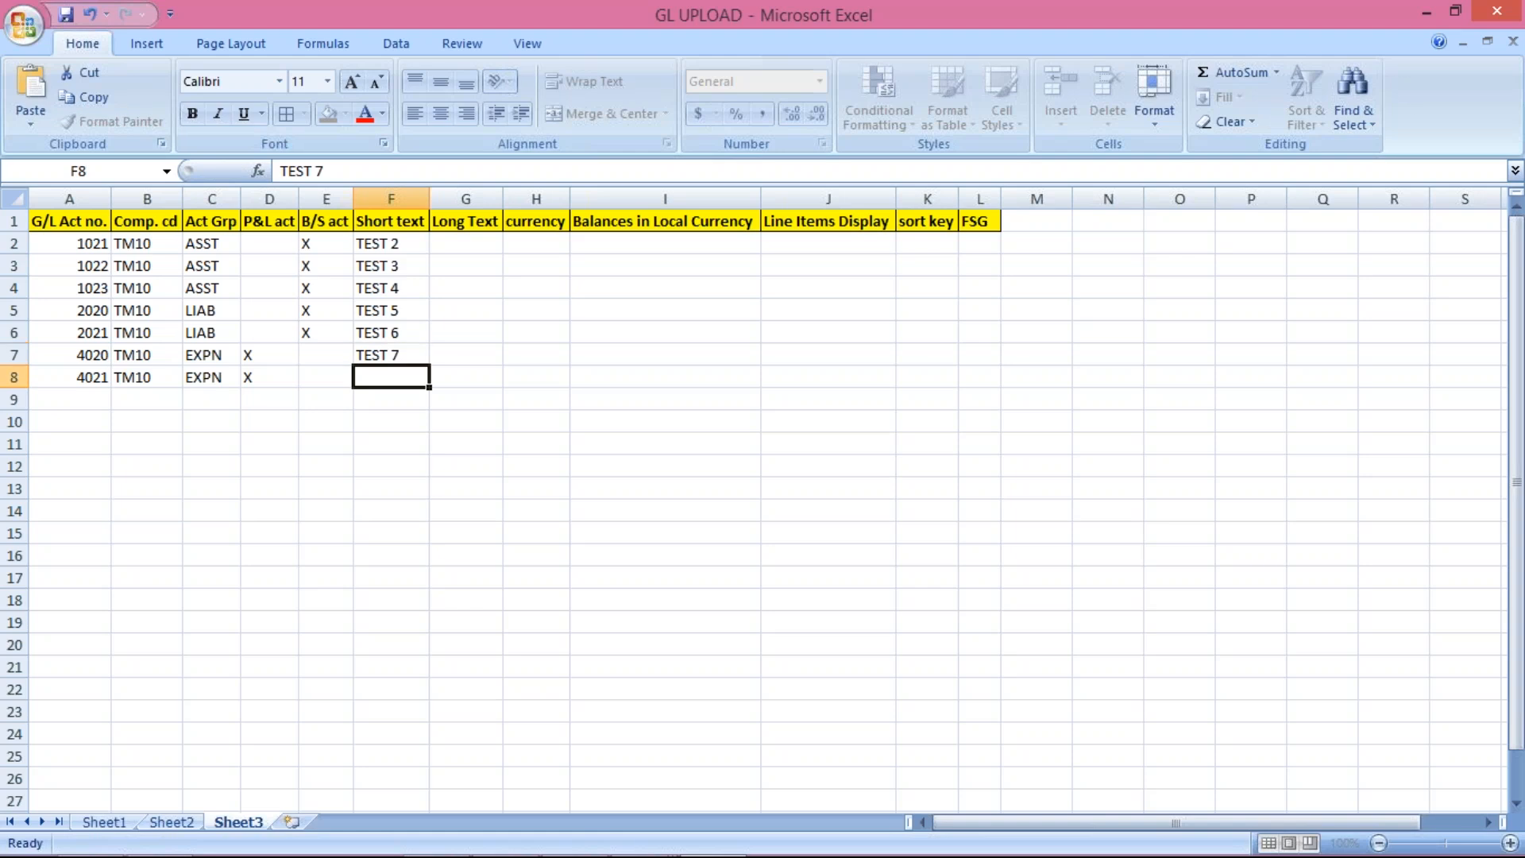
type("TEST")
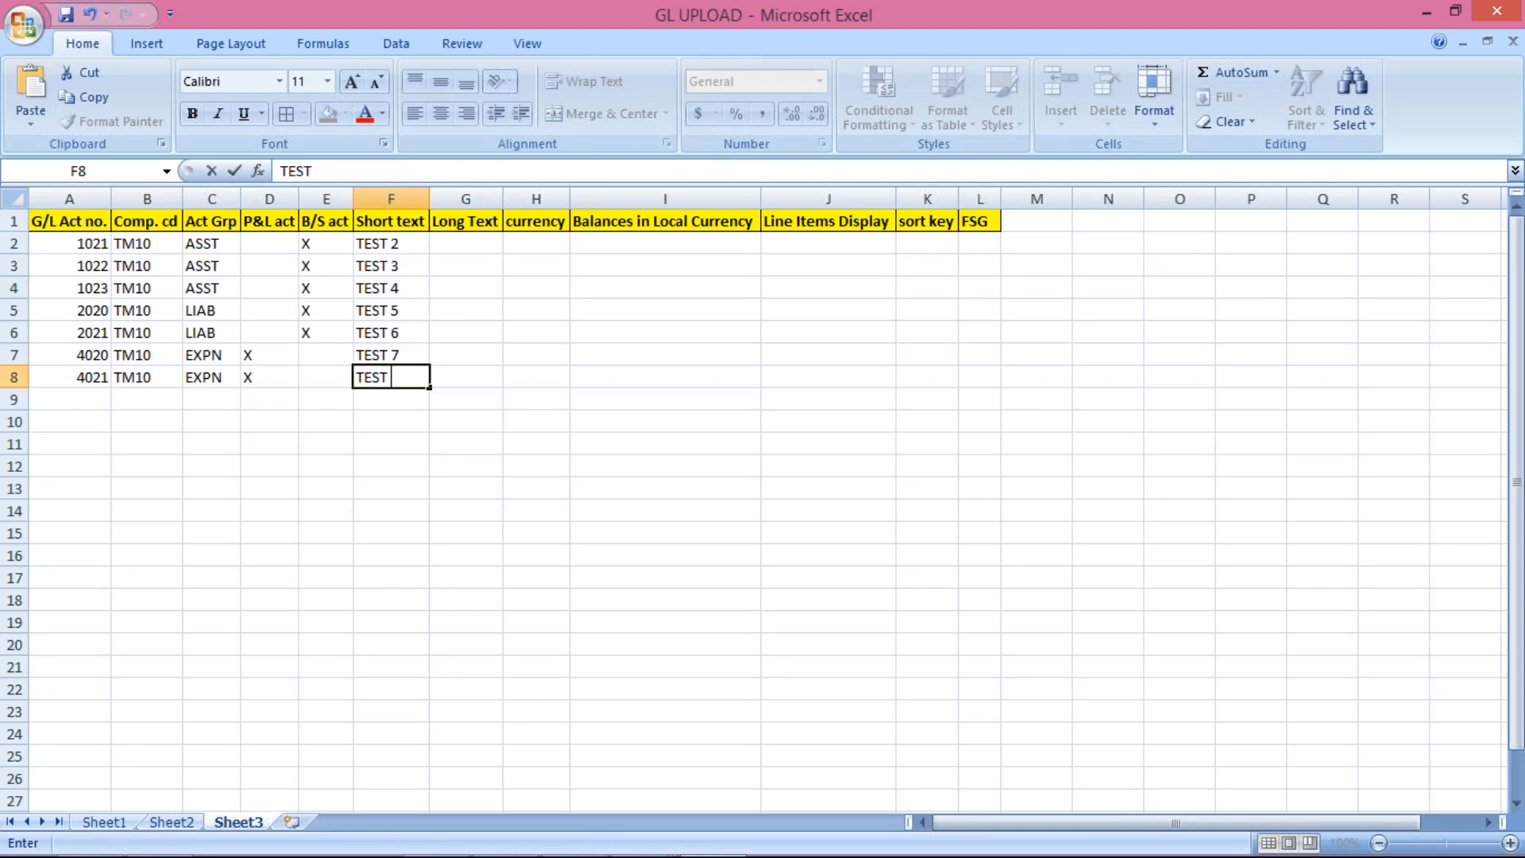
type(" 8")
key("Return")
Step: Copy the short texts F2:F8 into the Long Text column starting at G2
left_click_drag(393, 245, 401, 378)
key("ctrl+c")
left_click(472, 244)
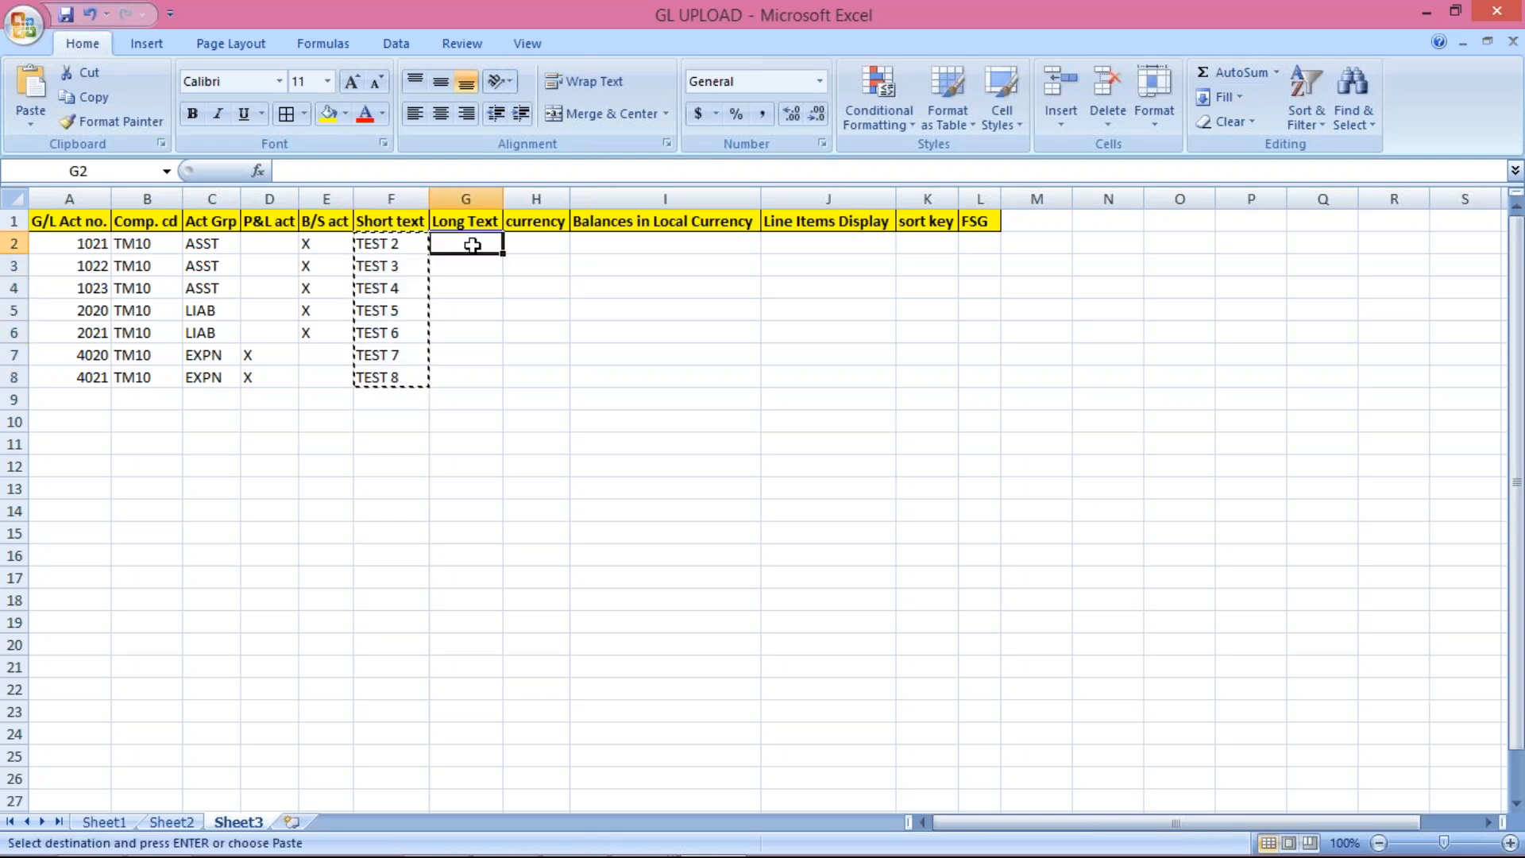
key("ctrl+v")
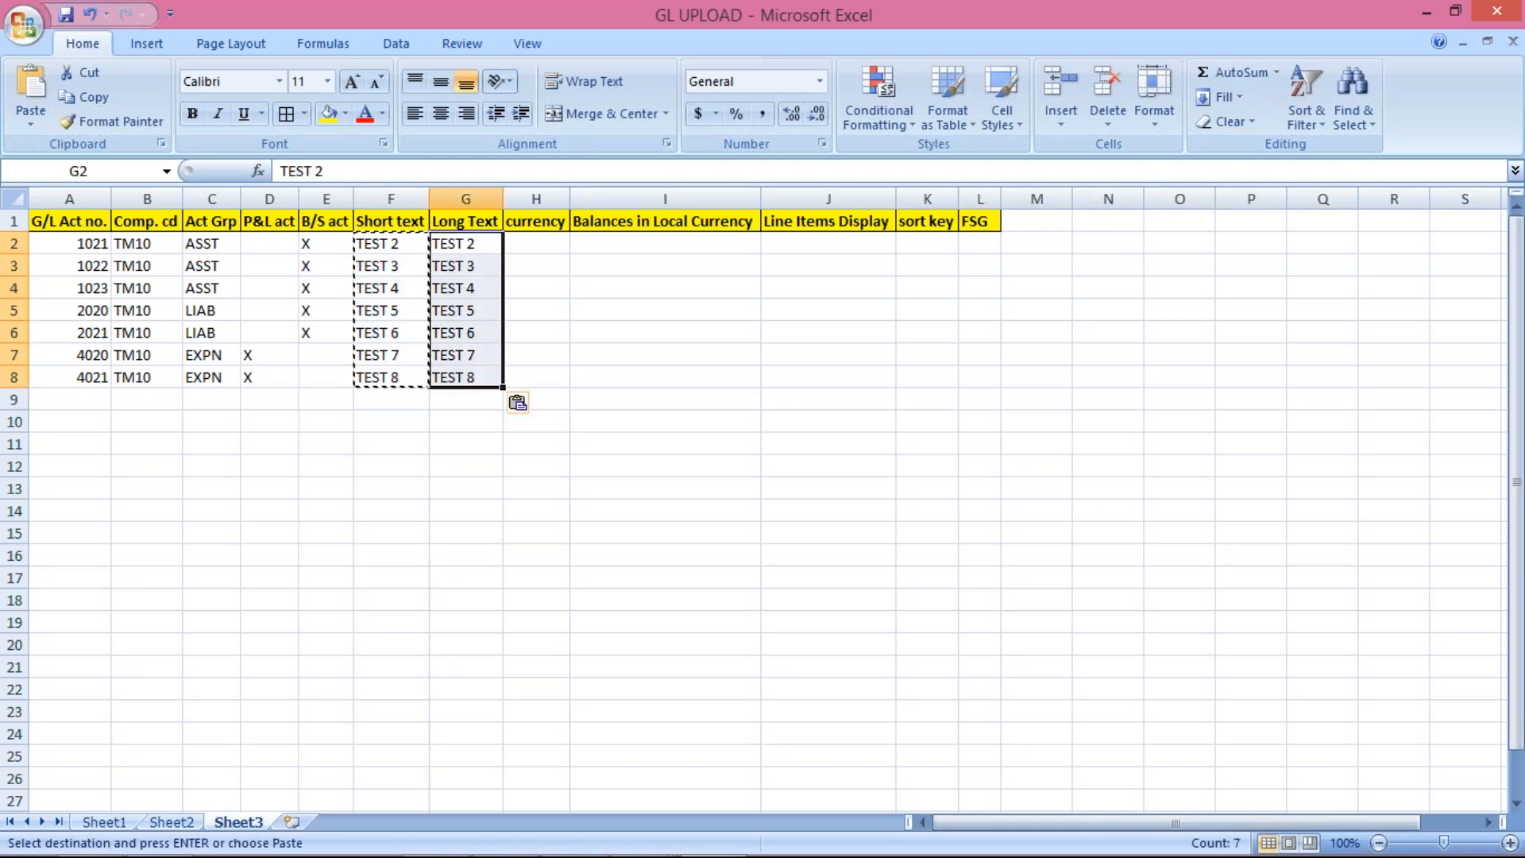
left_click(532, 245)
Step: Enter currency INR in H2 and fill it down to H8
type("INR")
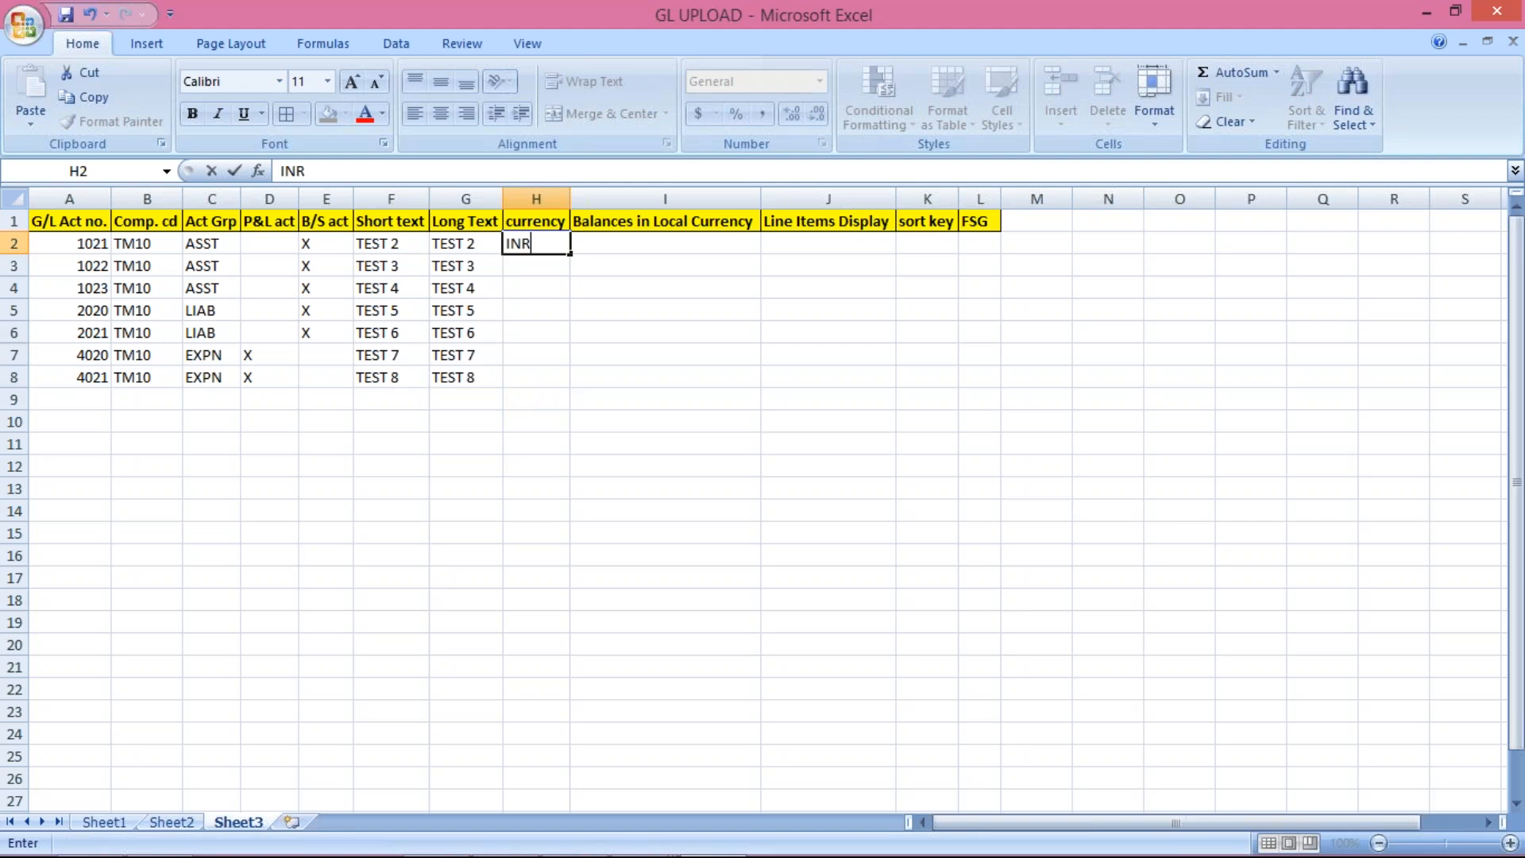
key("Return")
mouse_move(536, 239)
left_mouse_down()
mouse_move(534, 392)
mouse_move(533, 374)
left_mouse_up()
key("ctrl+d")
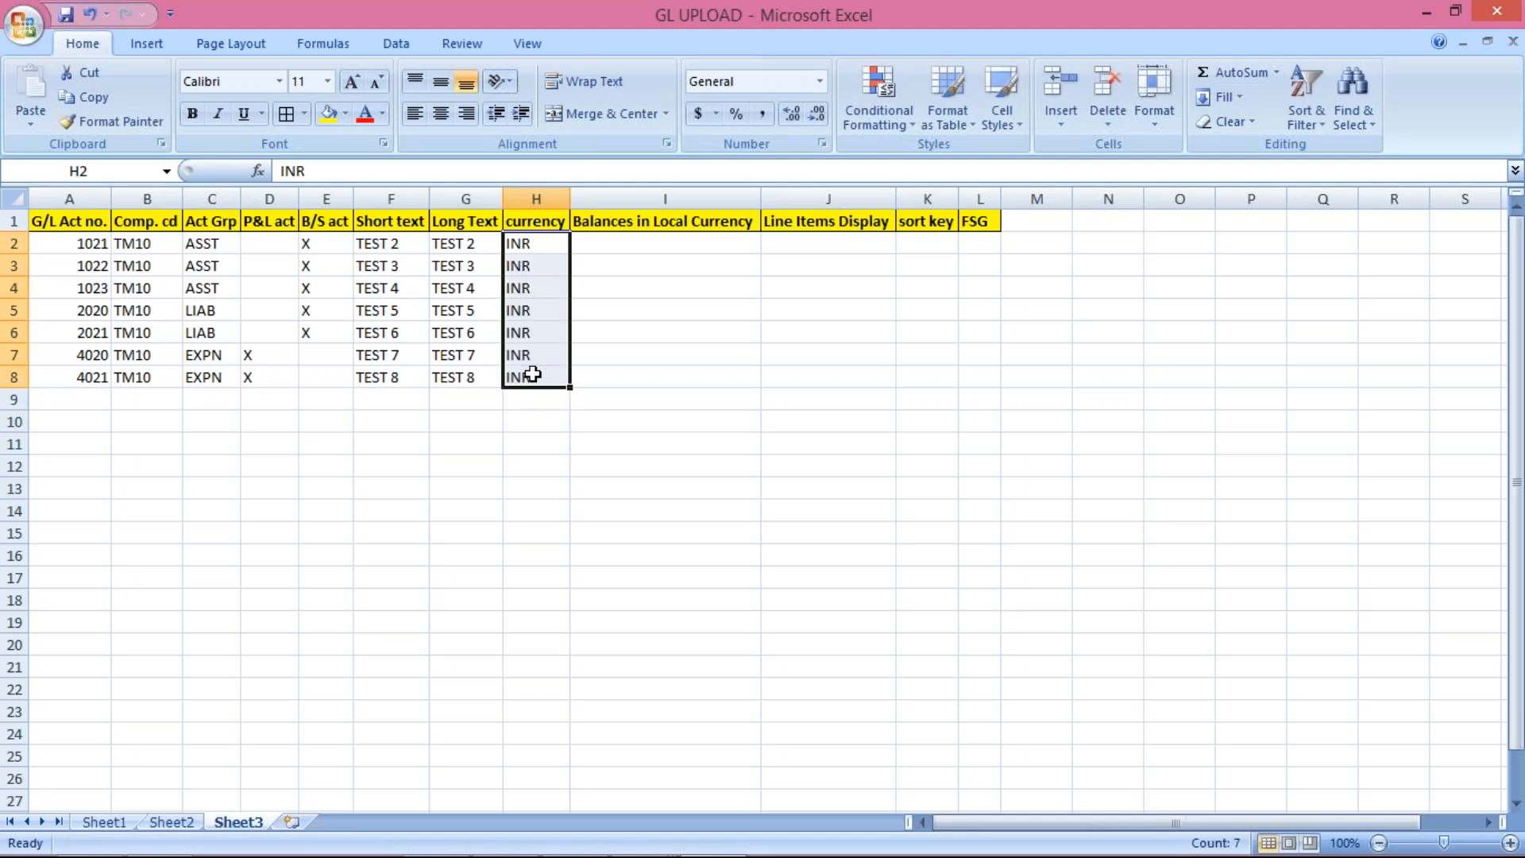
Step: Mark every row with X in Balances in Local Currency, I2 to I8
left_click(680, 249)
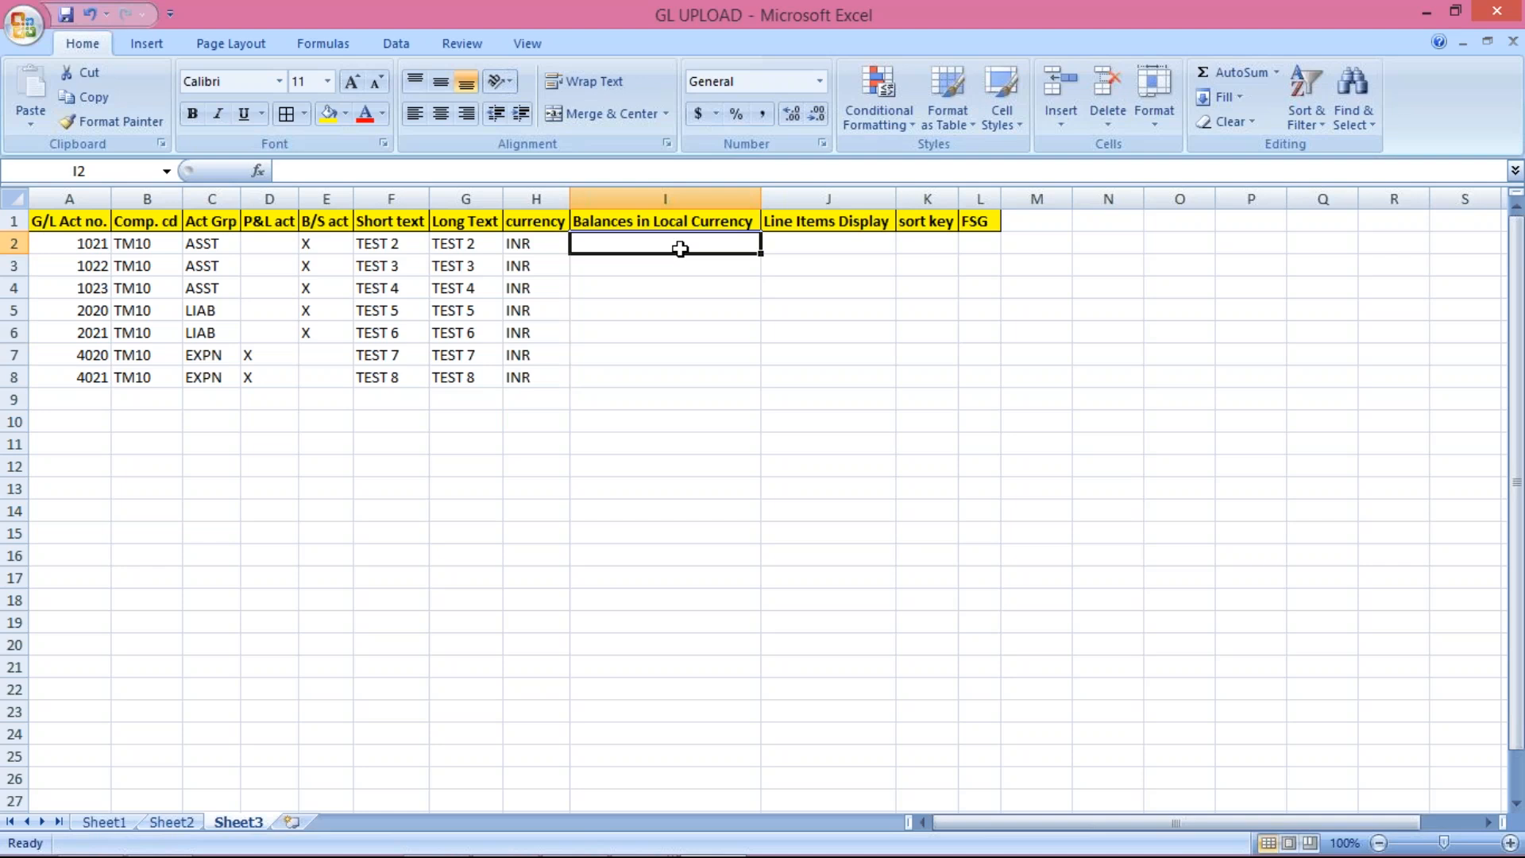
type("X")
key("Return")
type("X")
key("Return")
type("X")
key("Return")
type("X X X")
key("Return")
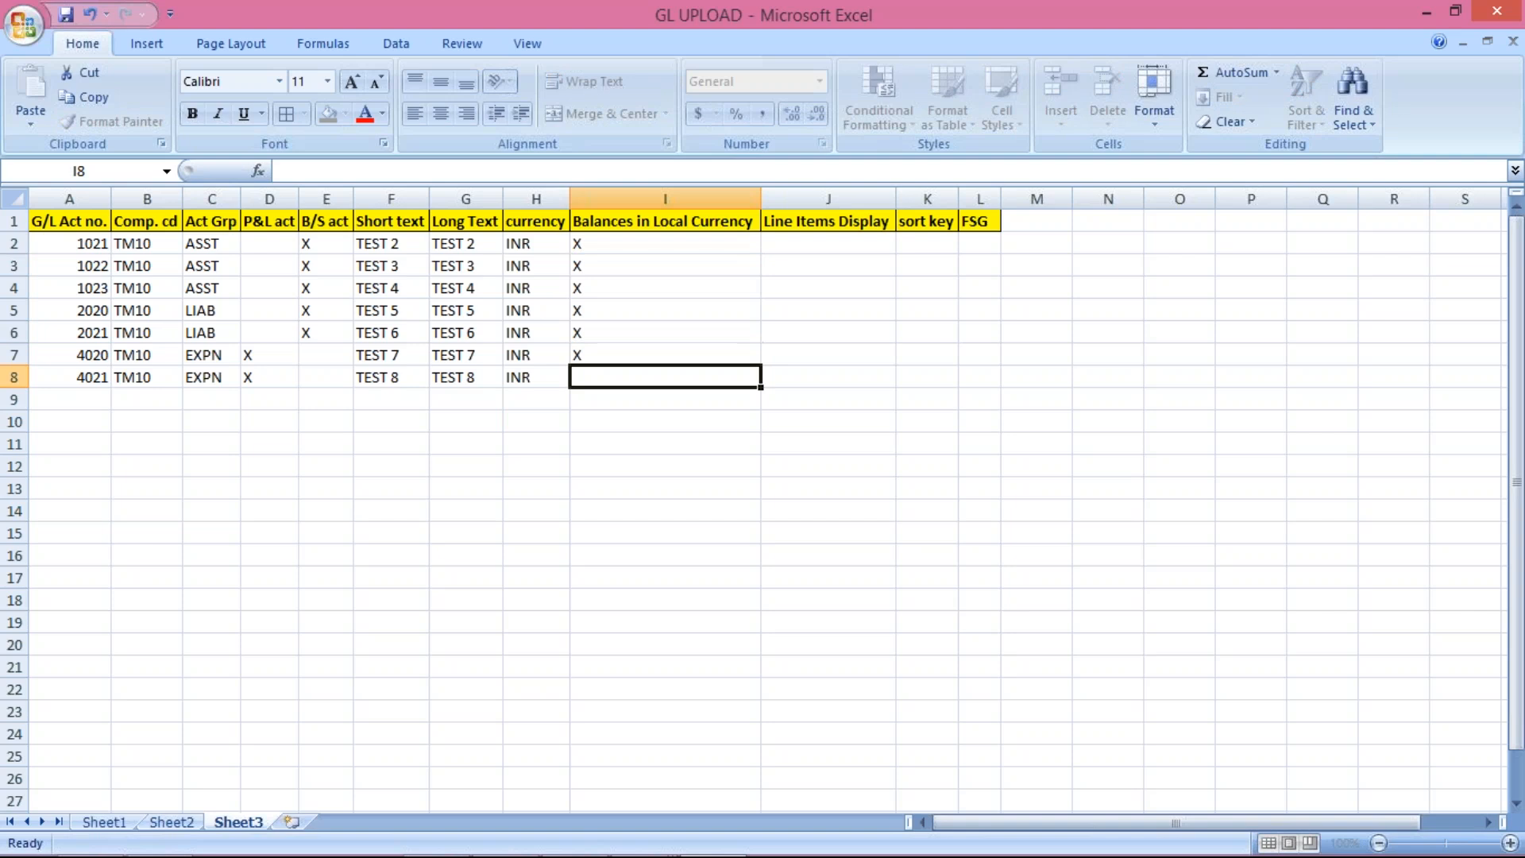
type("X")
key("Return")
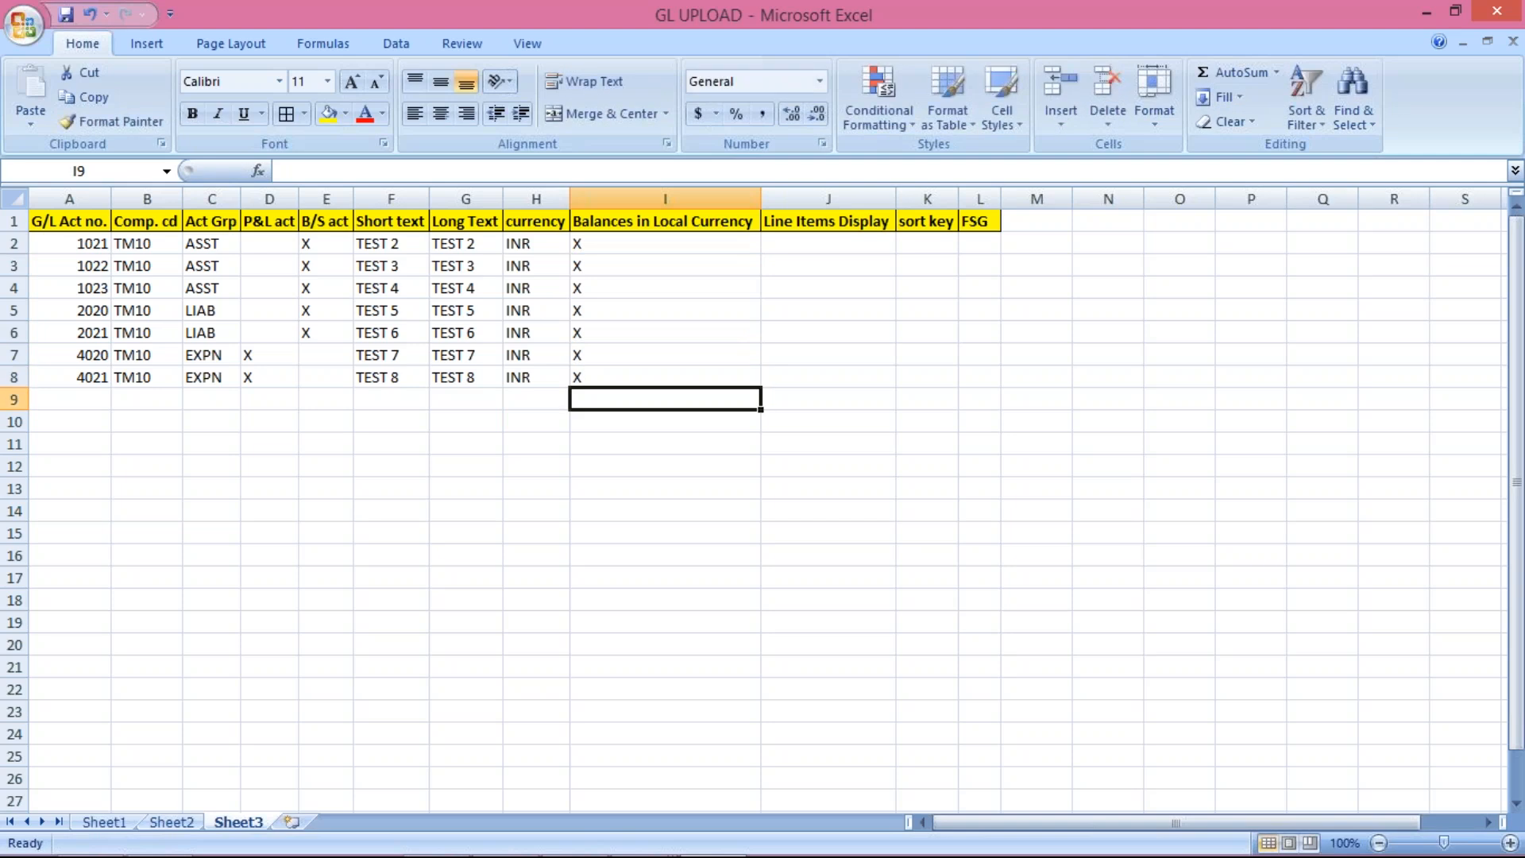
left_click(606, 359)
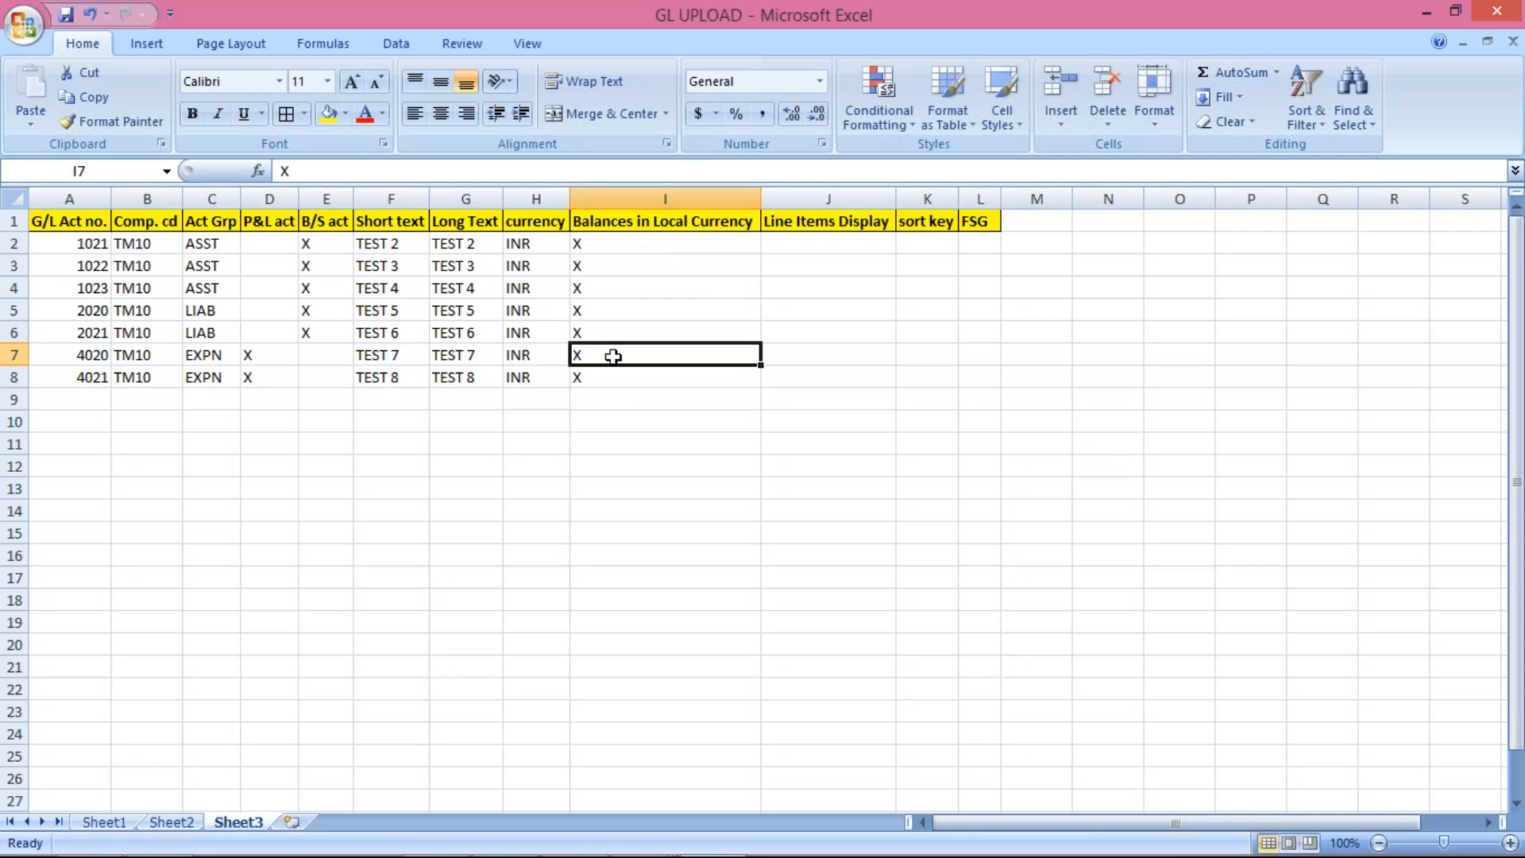
Step: Copy the X markers into Line Items Display (J2:J8) and enter sort key 1 in K2
left_click(810, 240)
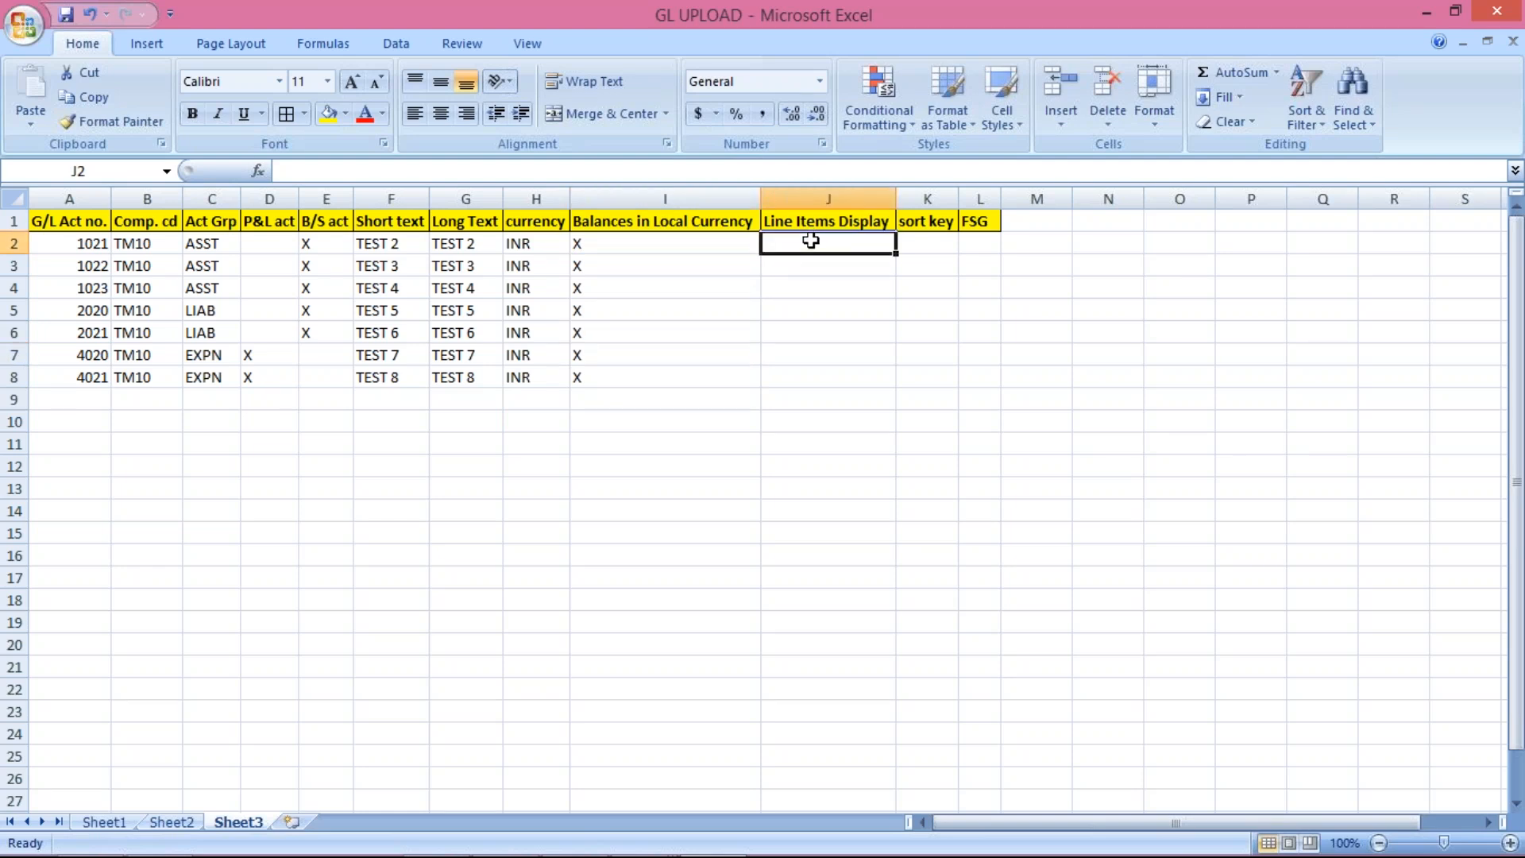
left_click_drag(633, 242, 630, 375)
key("ctrl+c")
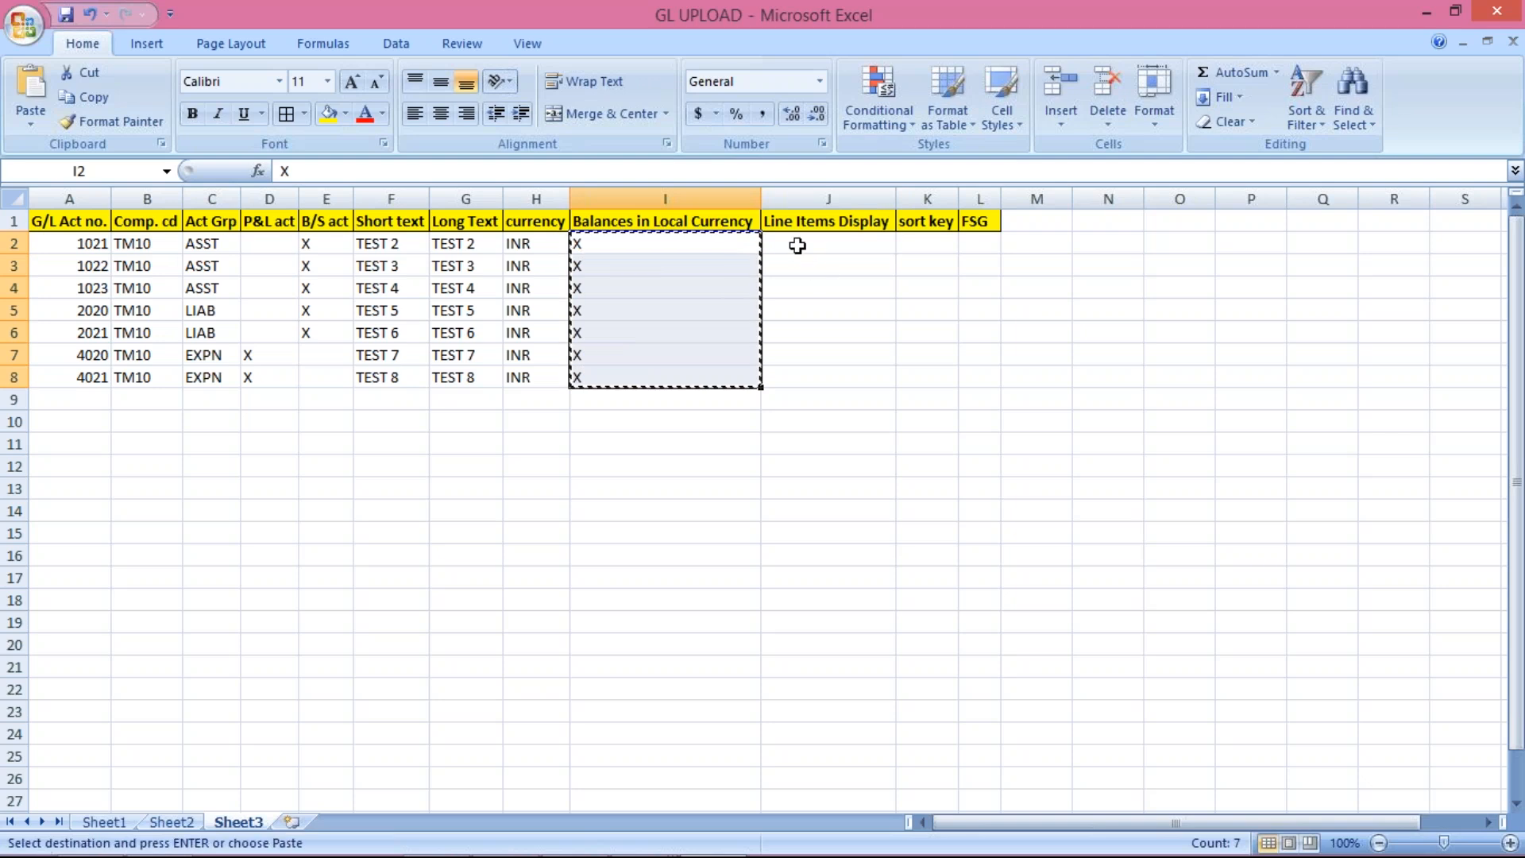
left_click(798, 246)
key("ctrl+v")
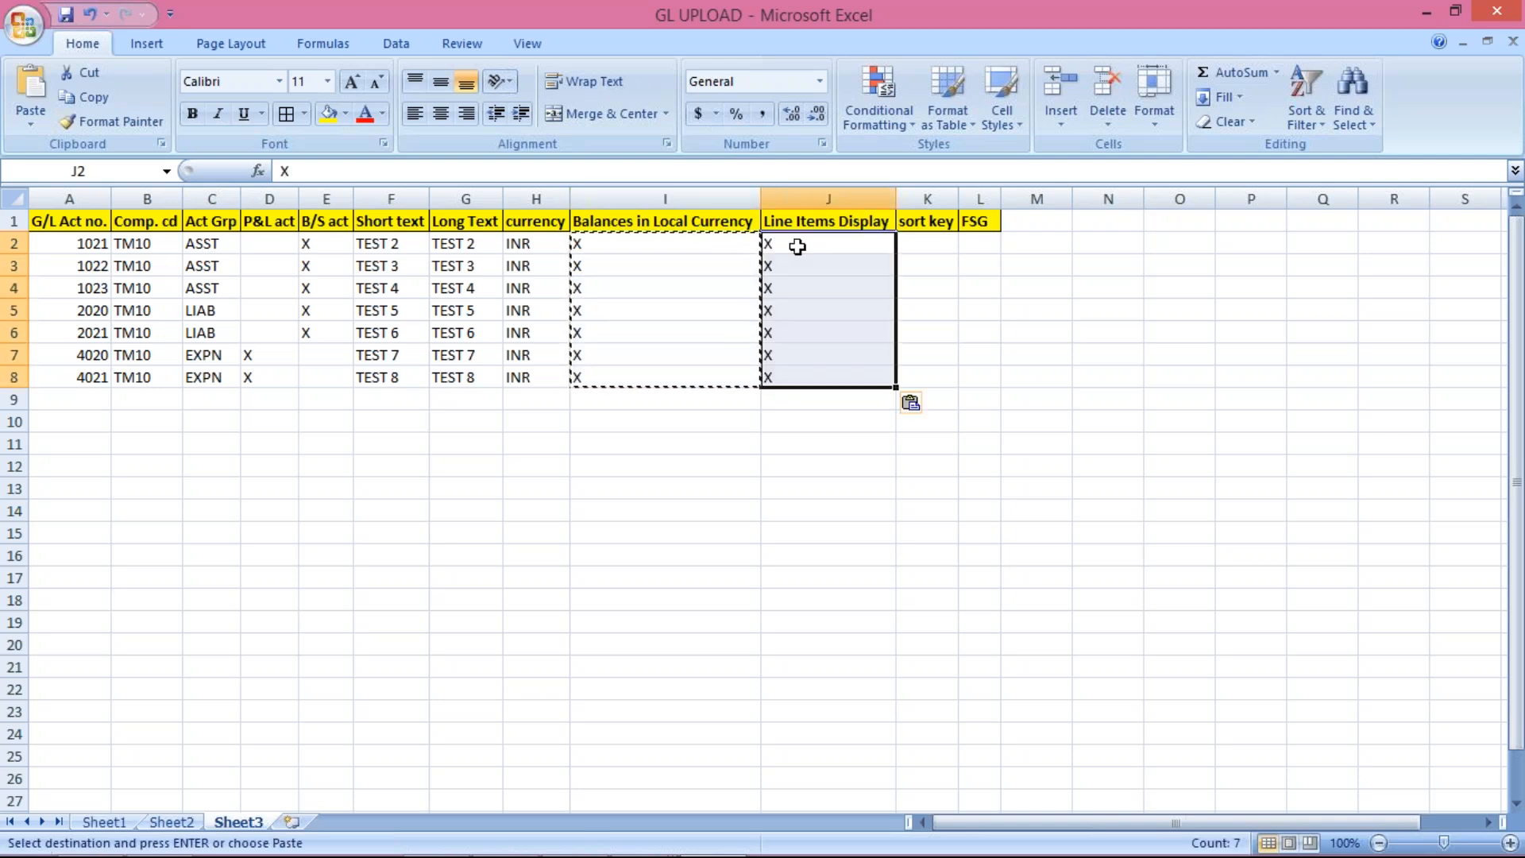
left_click(924, 241)
type("1")
key("Return")
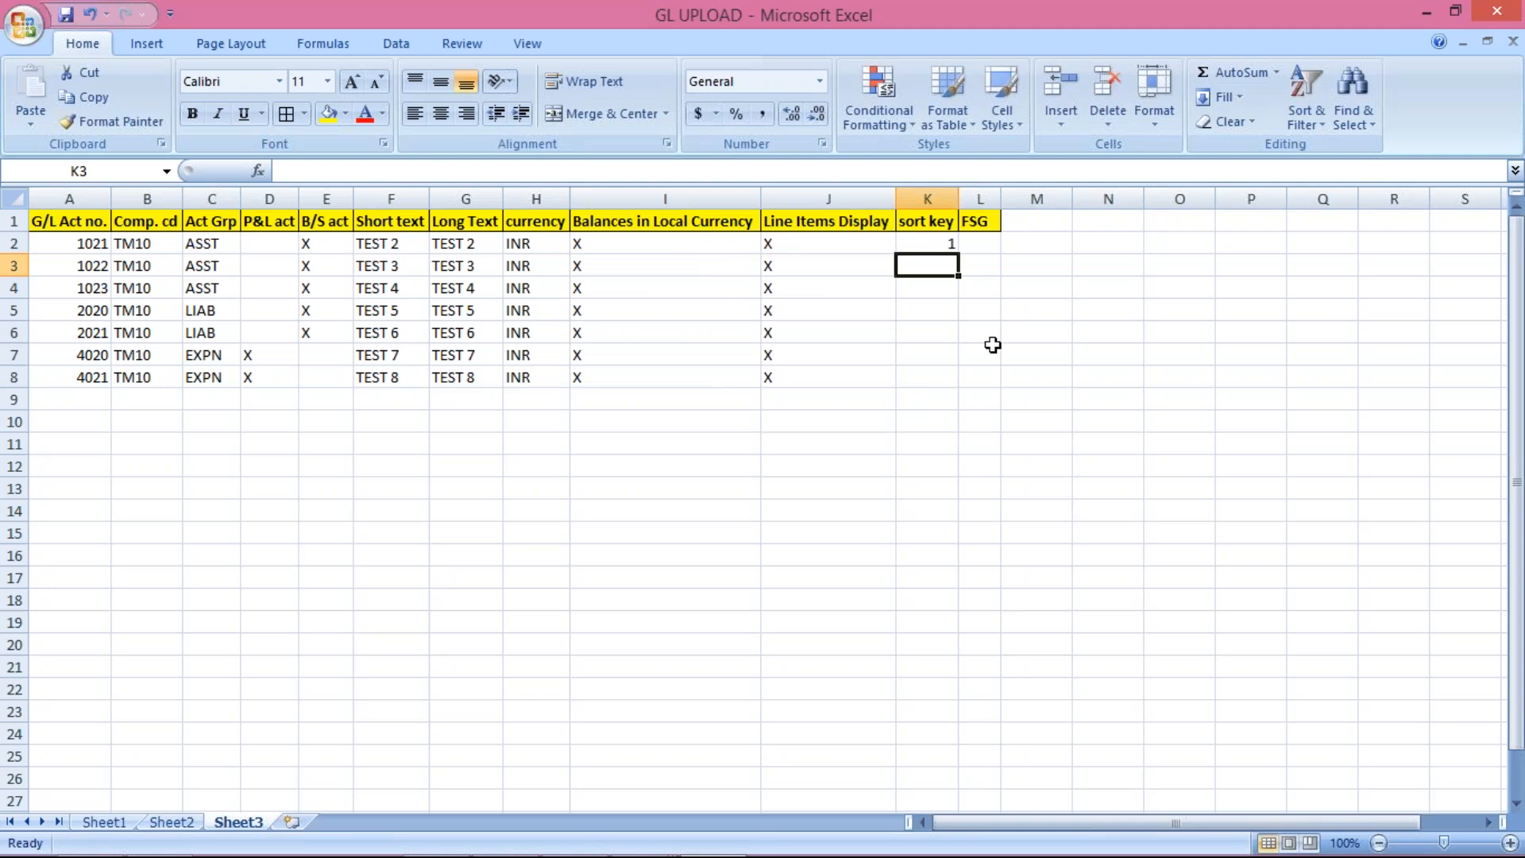
Step: Enter sort key '001 as text in K2 and fill it down to K8
left_click(925, 242)
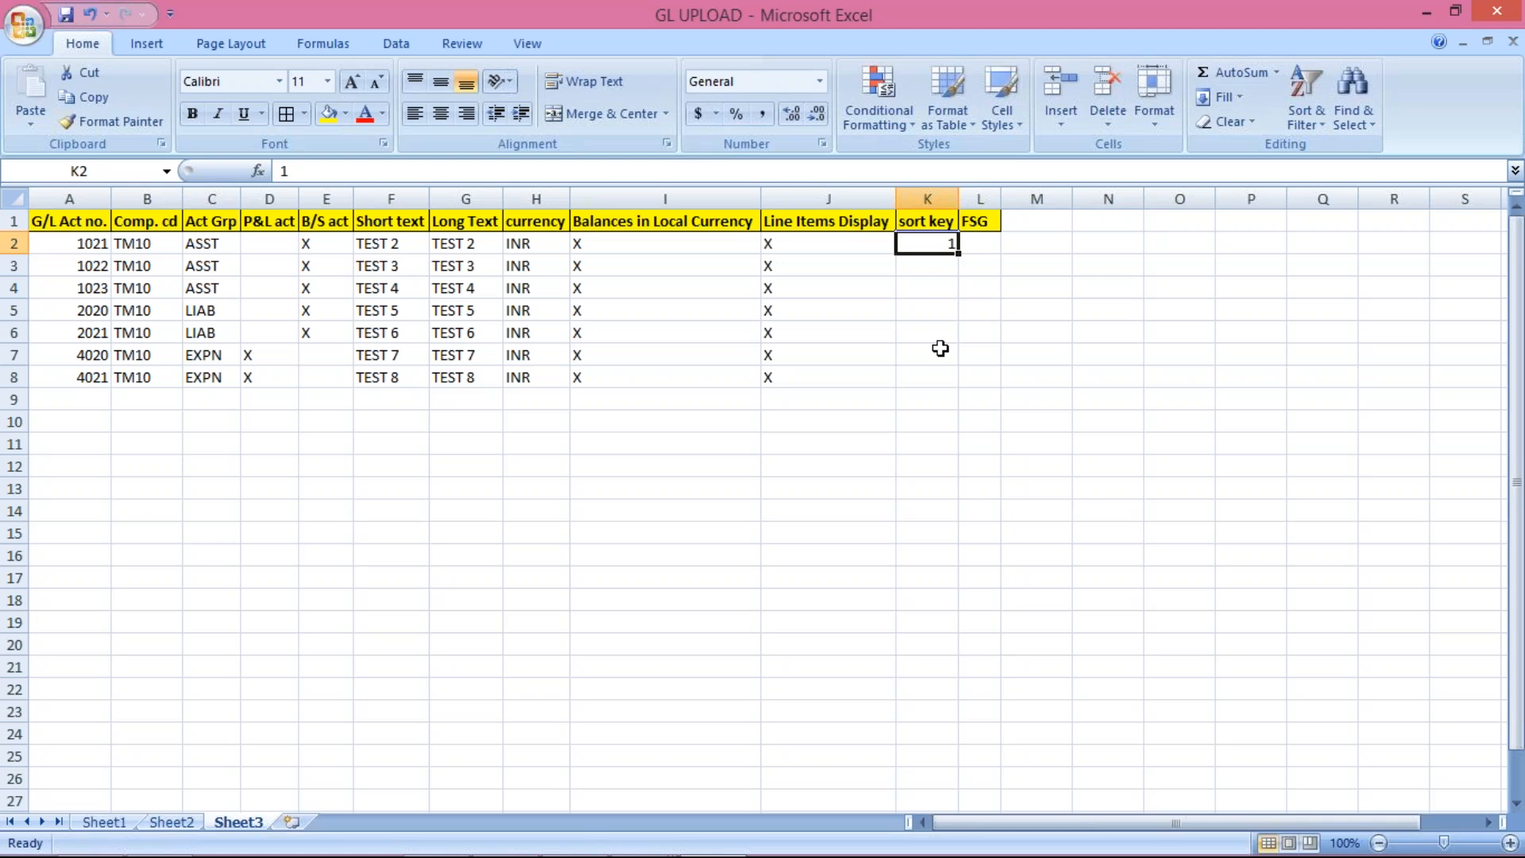
type("'")
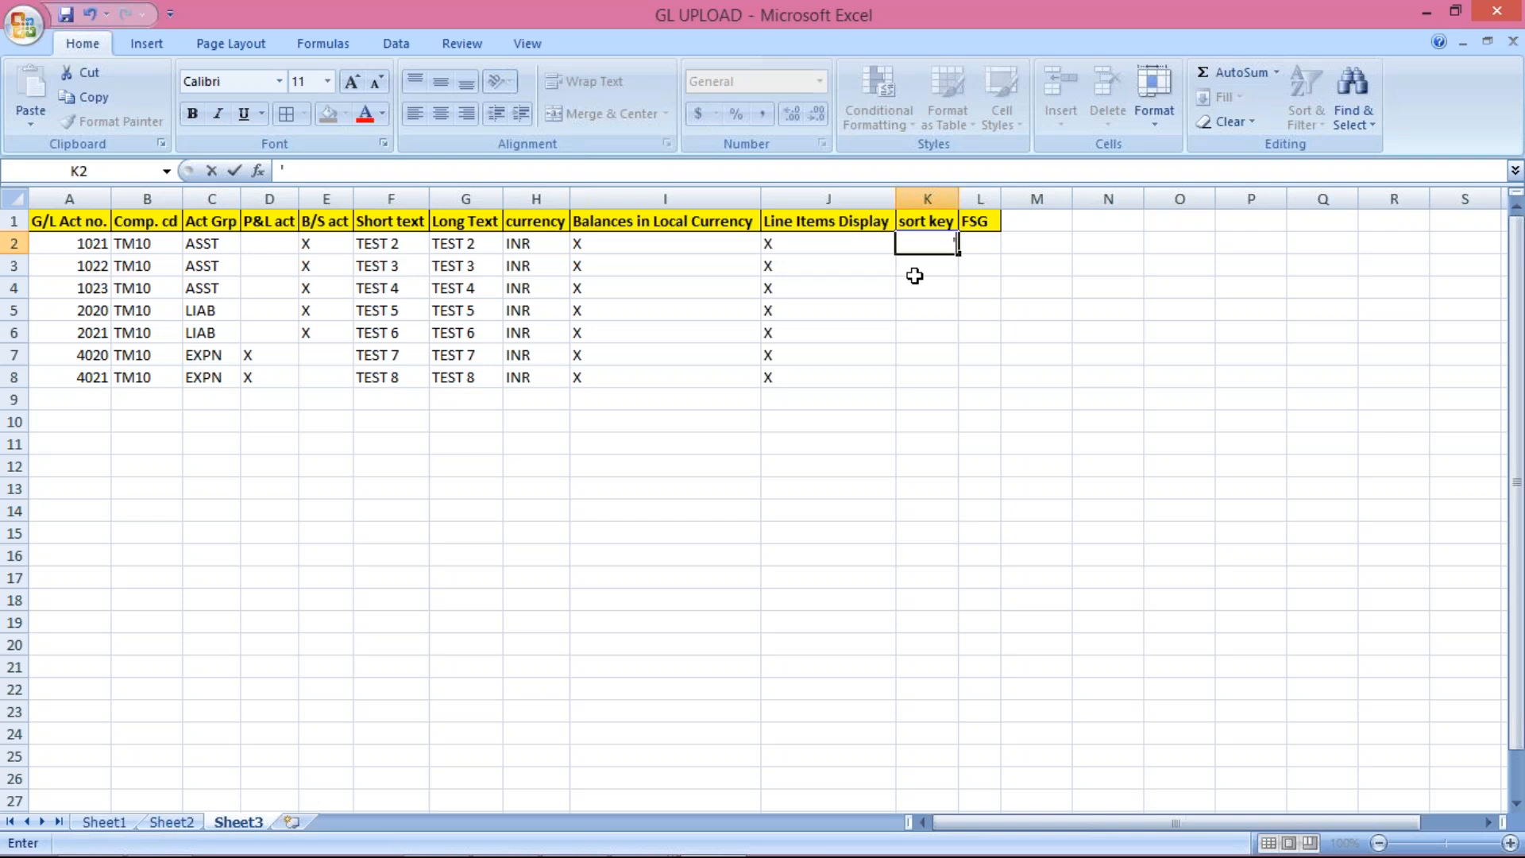
key("BackSpace")
key("Return")
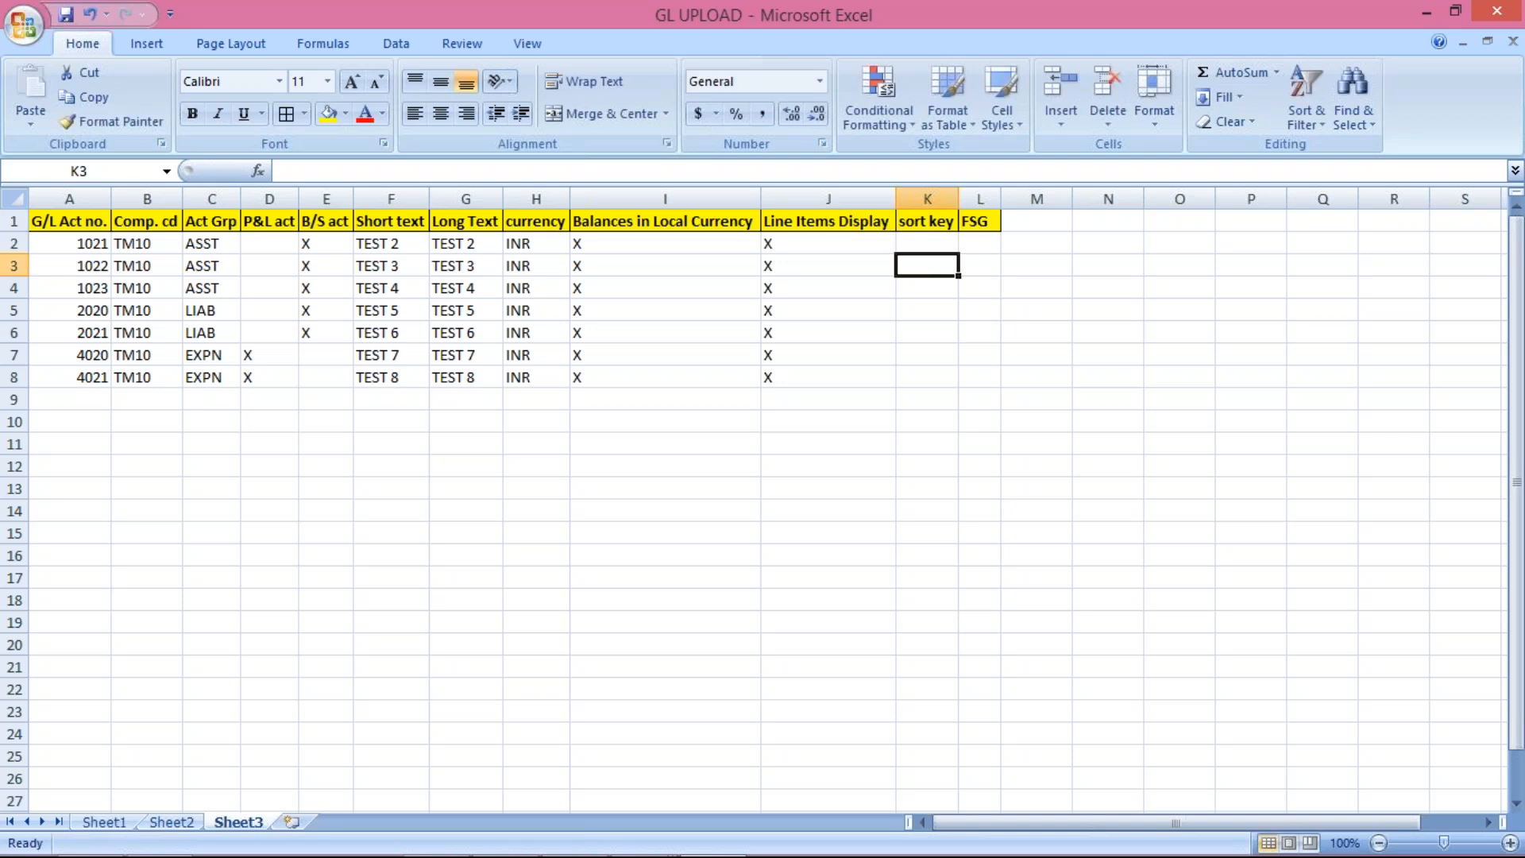
type("\"")
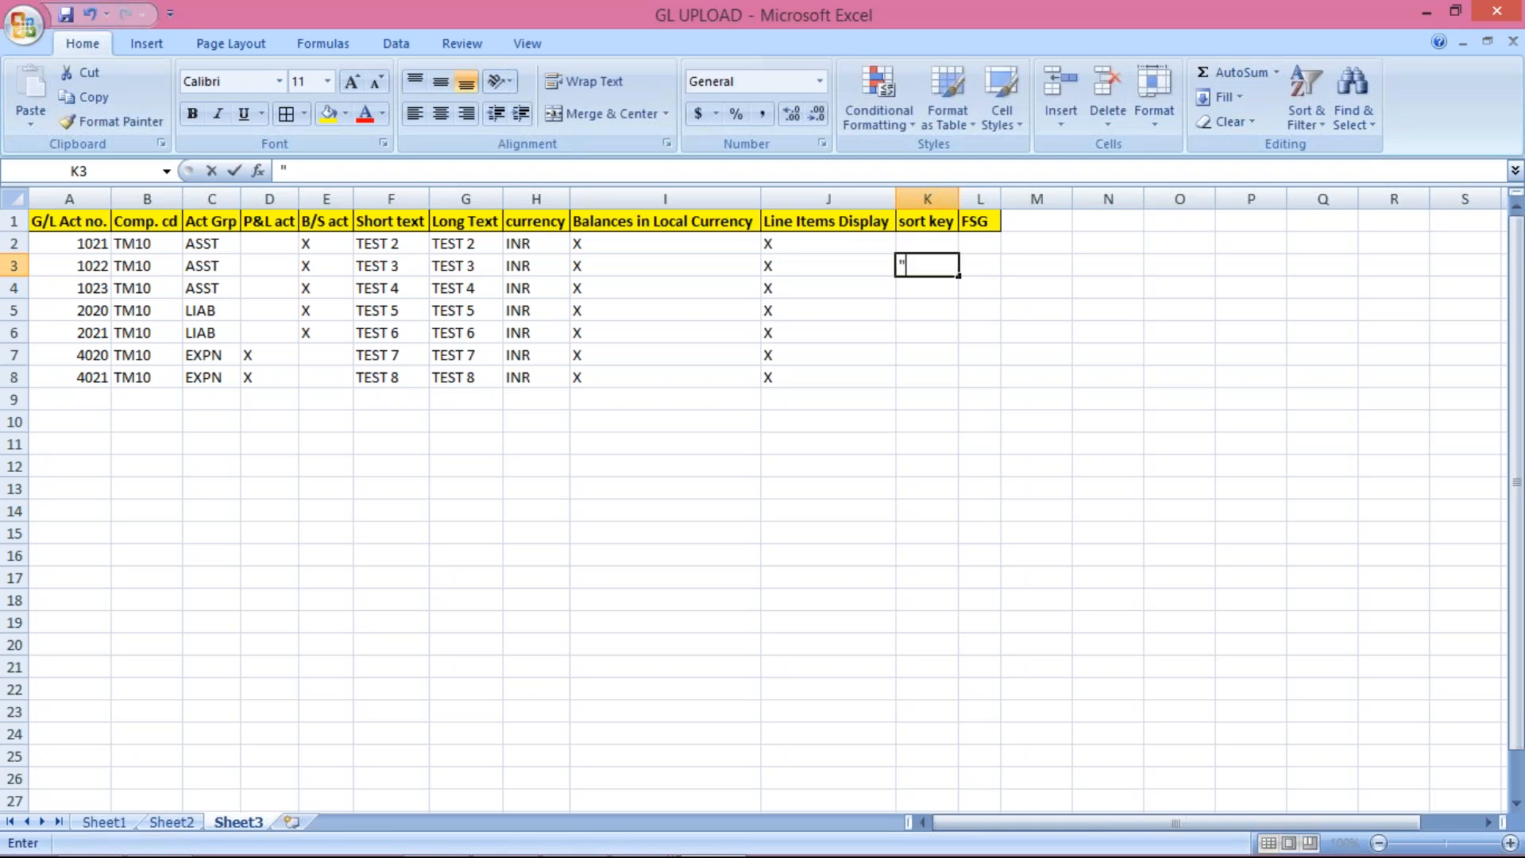
key("BackSpace")
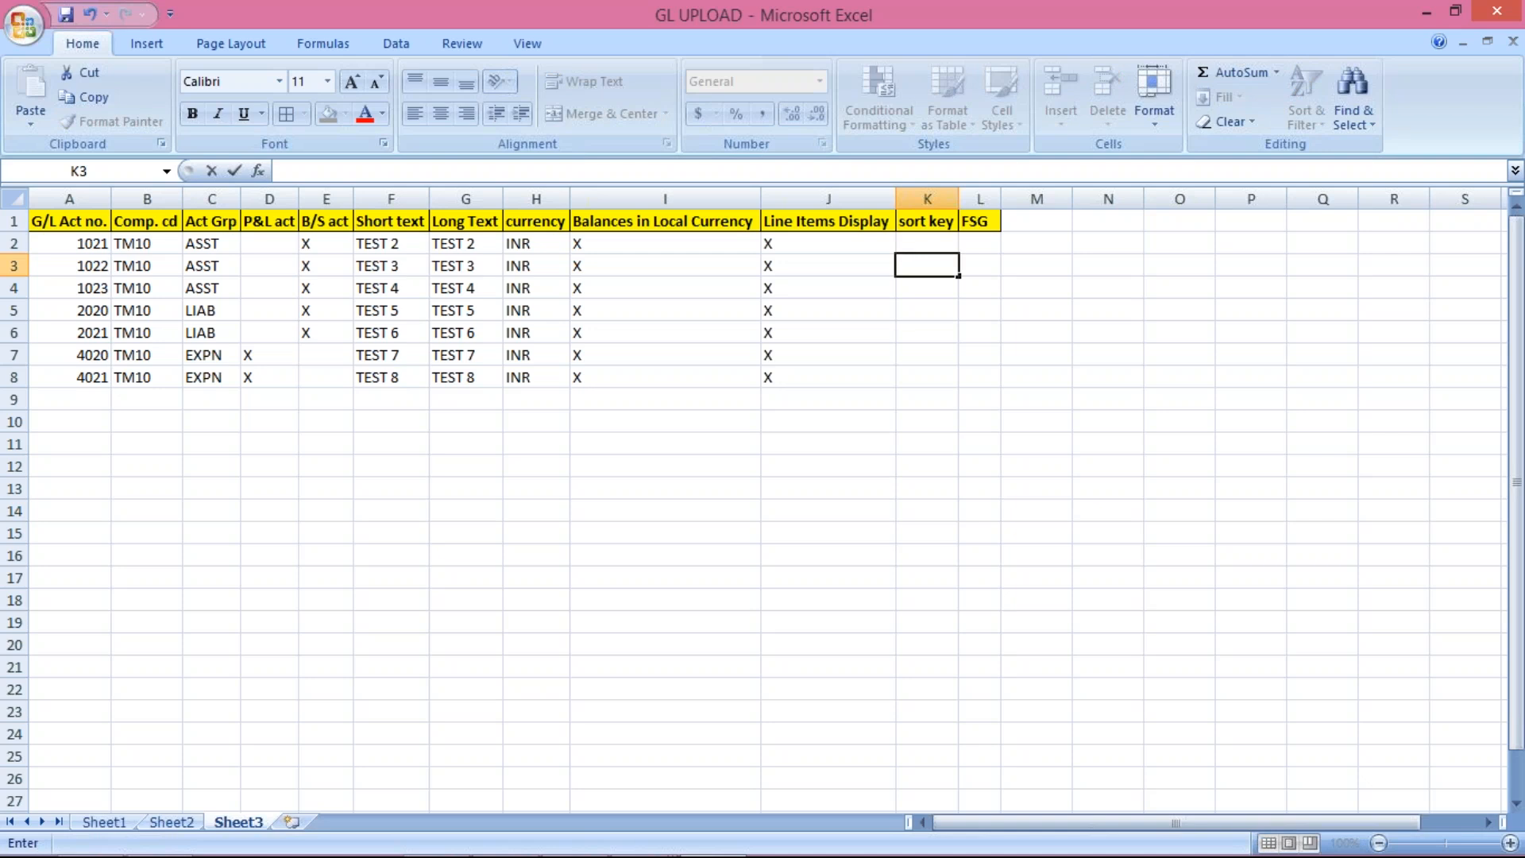
type("'")
left_click(1108, 265)
left_click(916, 244)
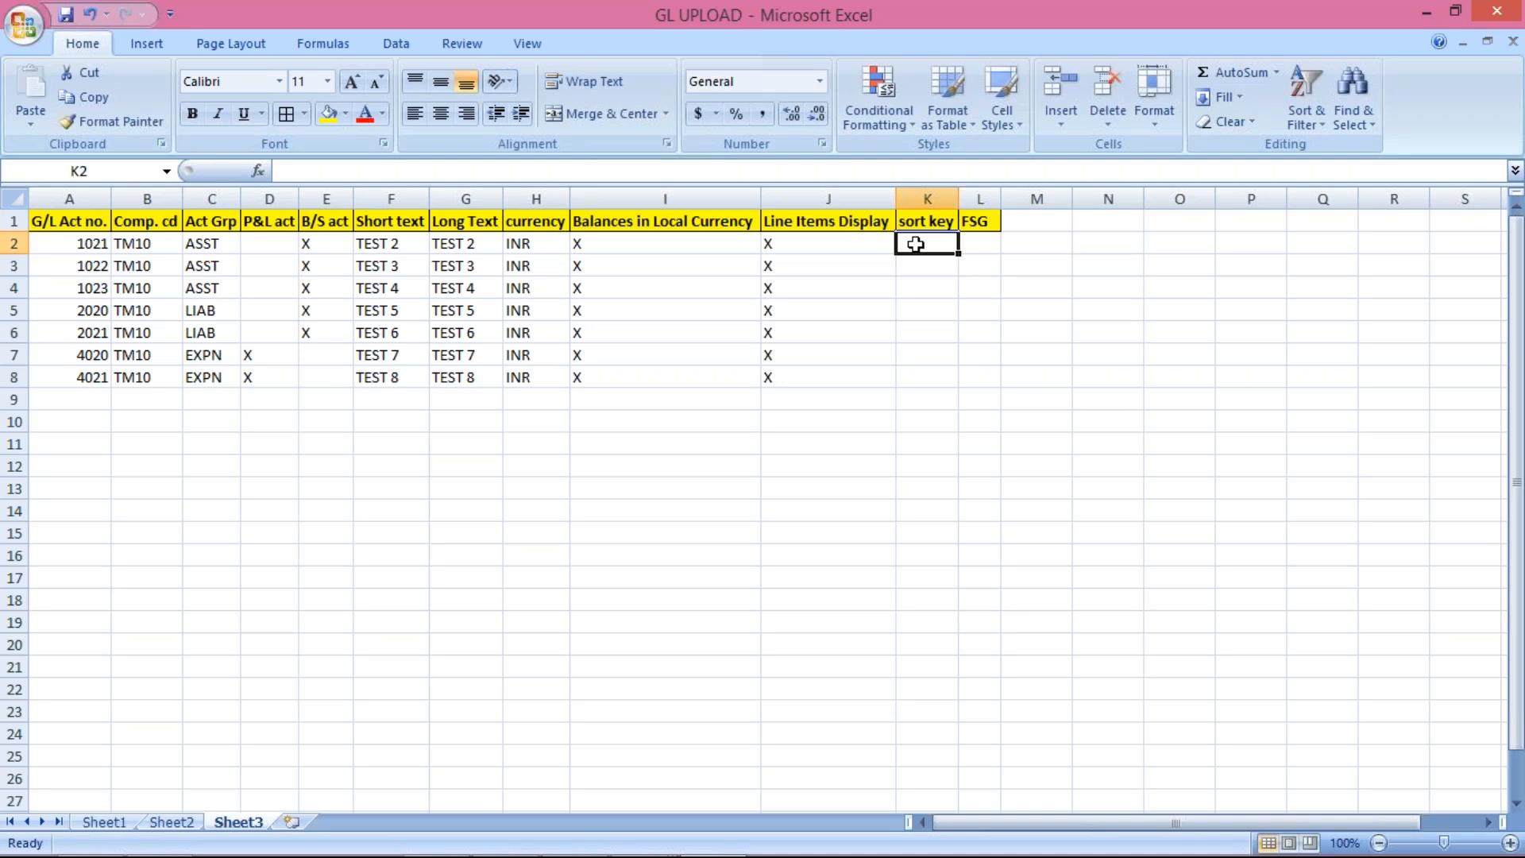
type("'")
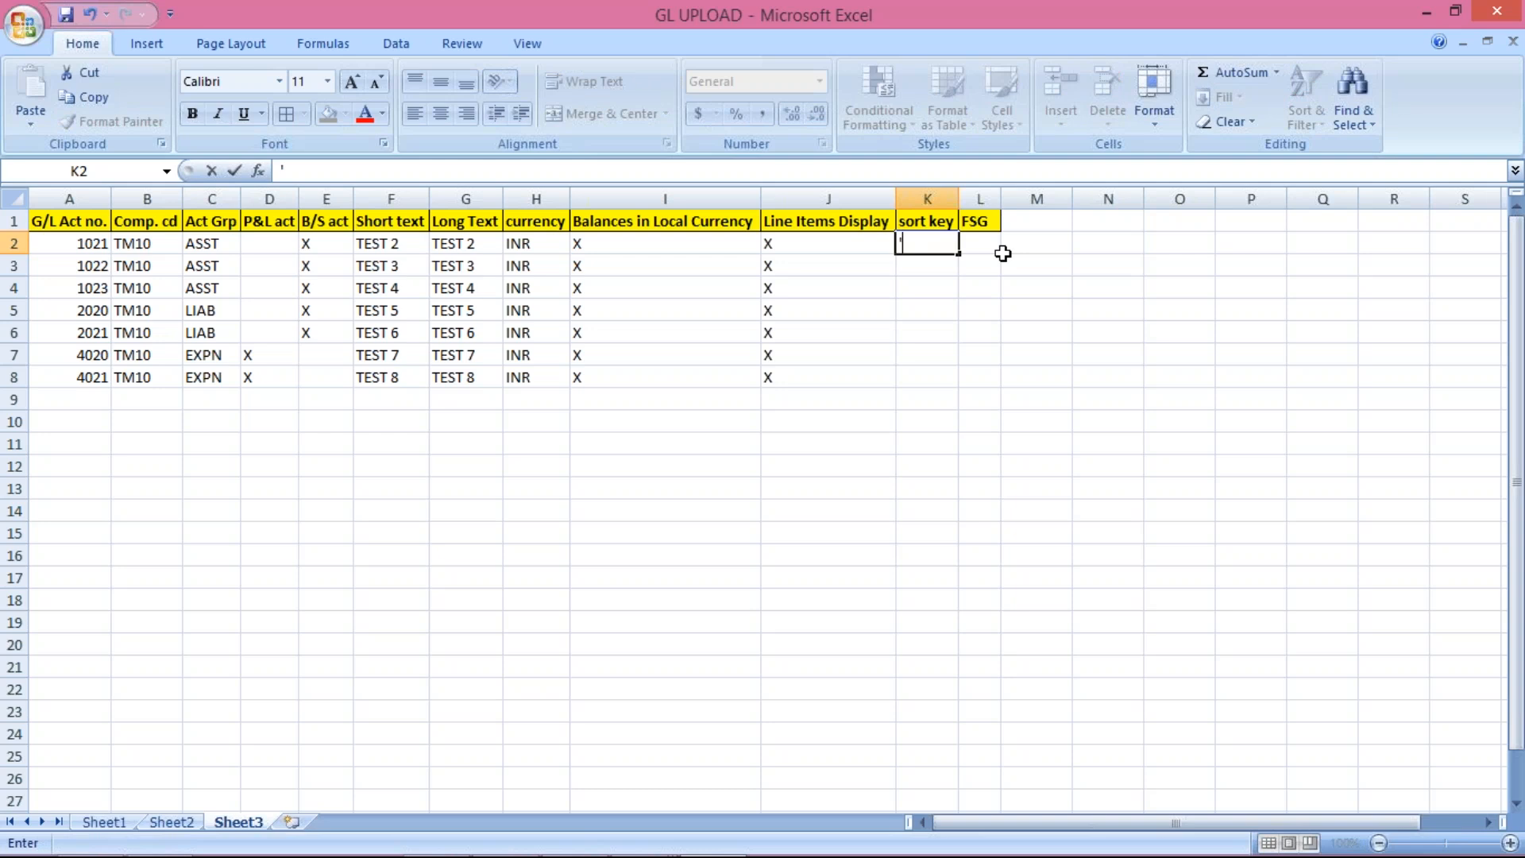
type("001")
key("Return")
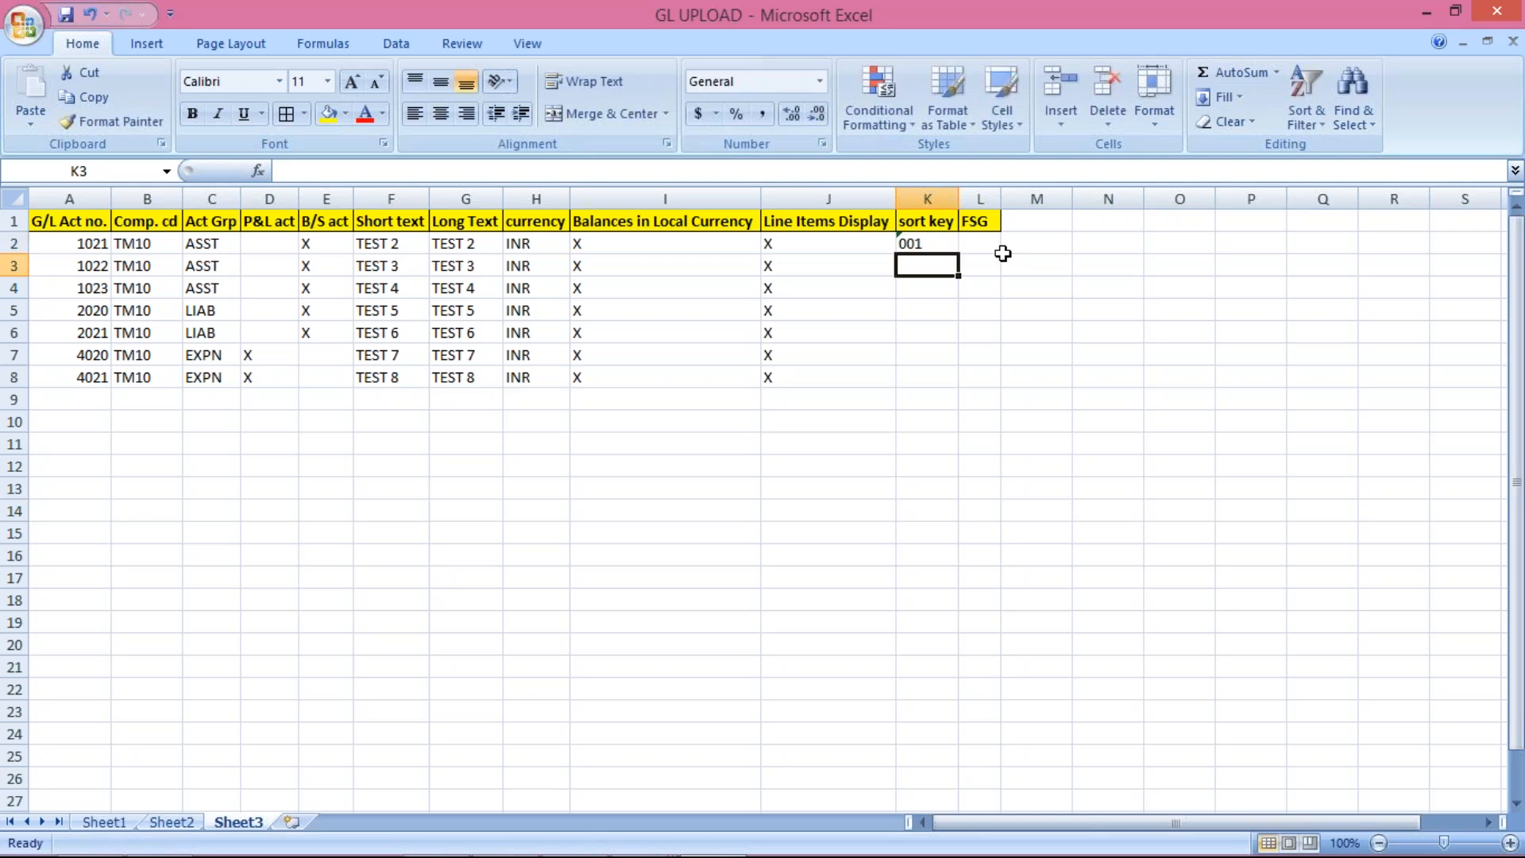
key("ctrl+d")
left_click_drag(931, 266, 928, 369)
key("ctrl+d")
left_click(1092, 374)
Step: Enter FSG G001 in L2 and fill it down through L8
left_click(975, 241)
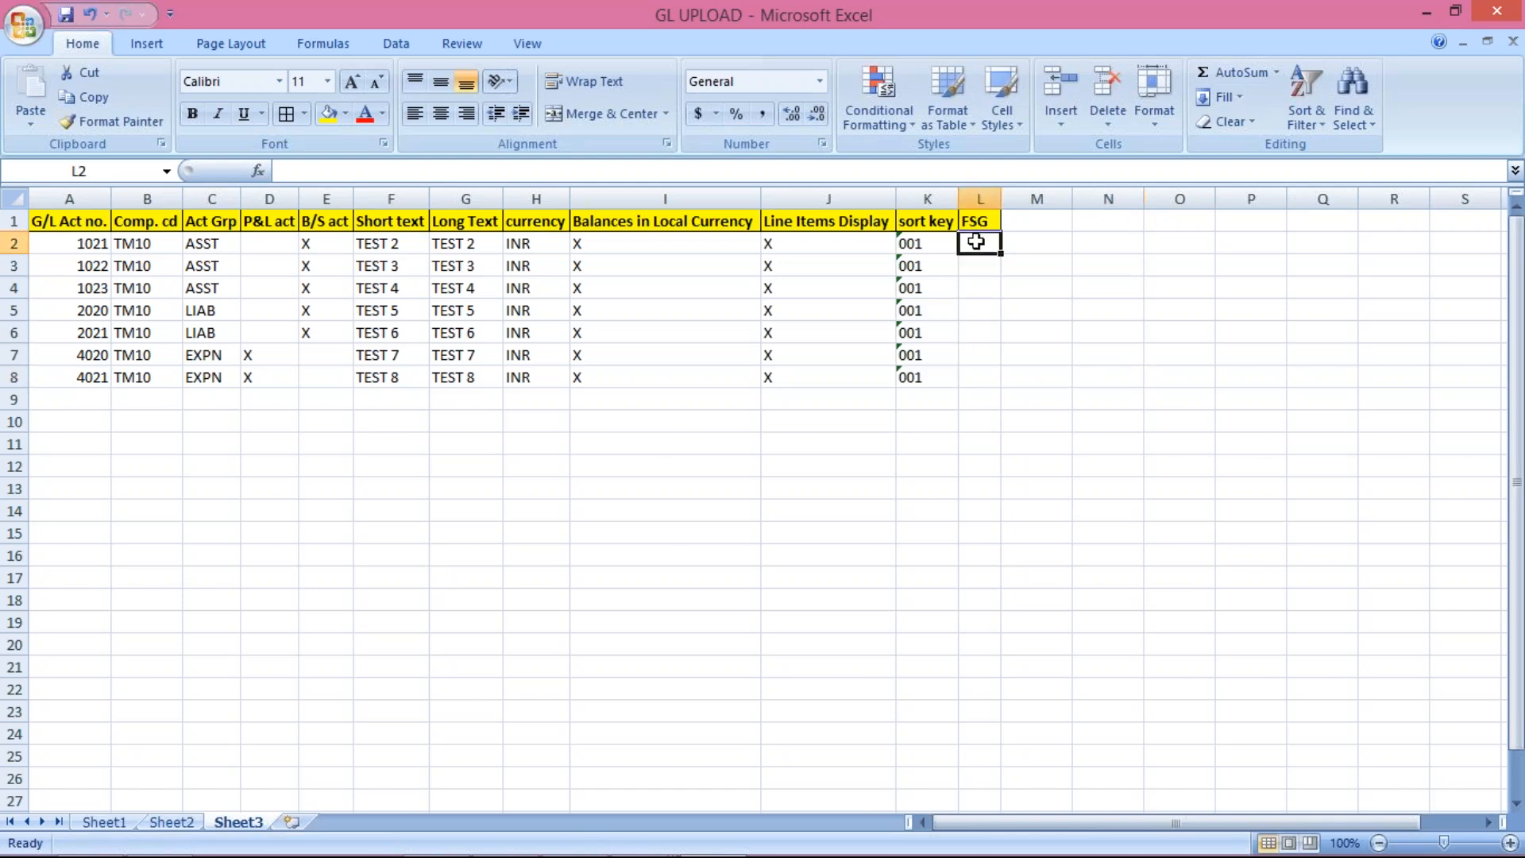
type("G001")
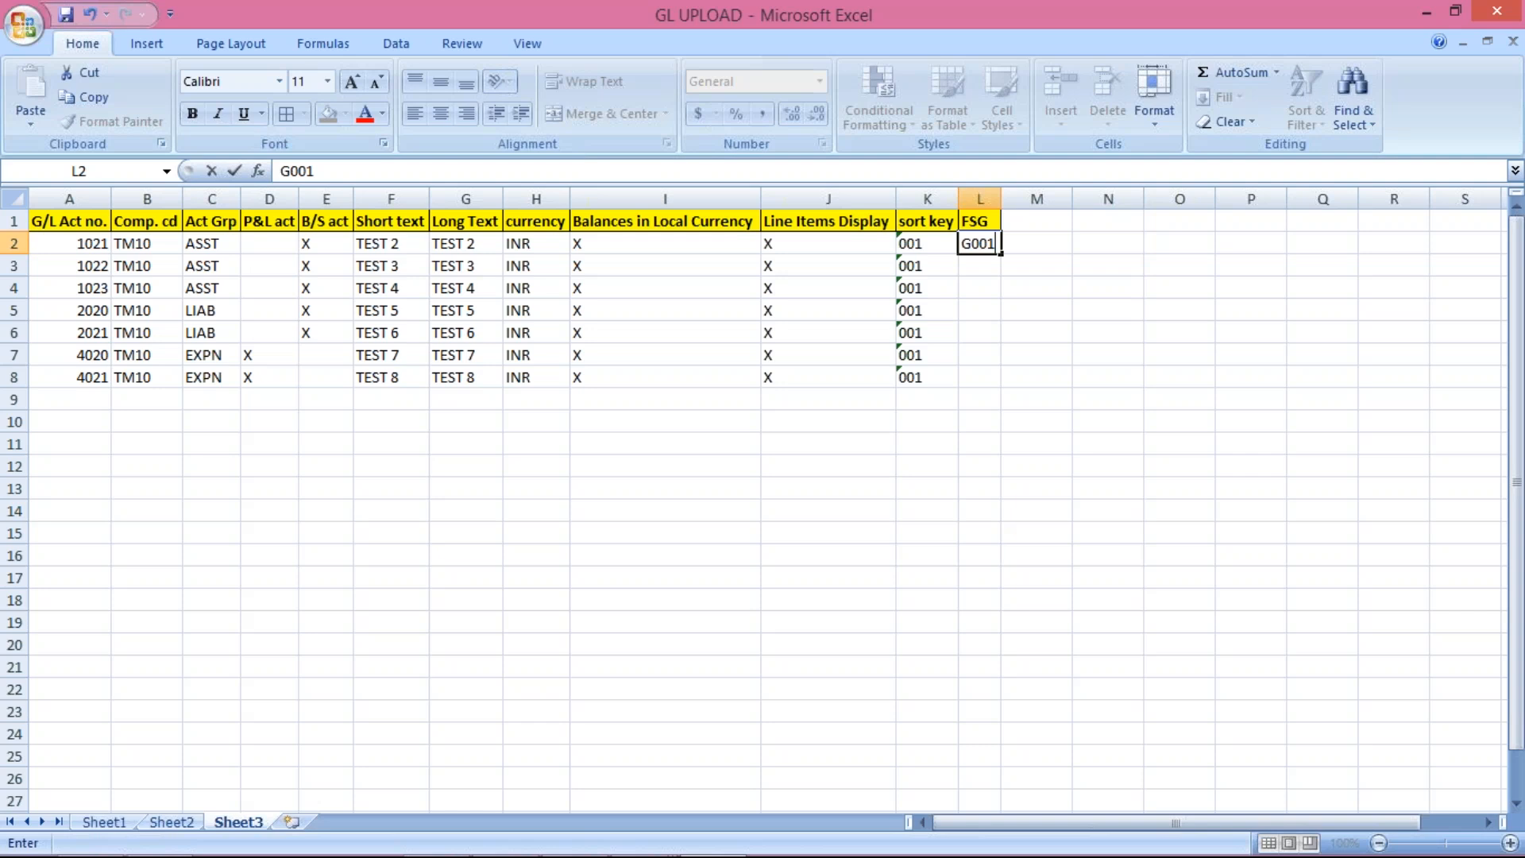
key("Return")
left_click_drag(977, 243, 992, 377)
key("ctrl+d")
left_click(1032, 447)
left_click(974, 371)
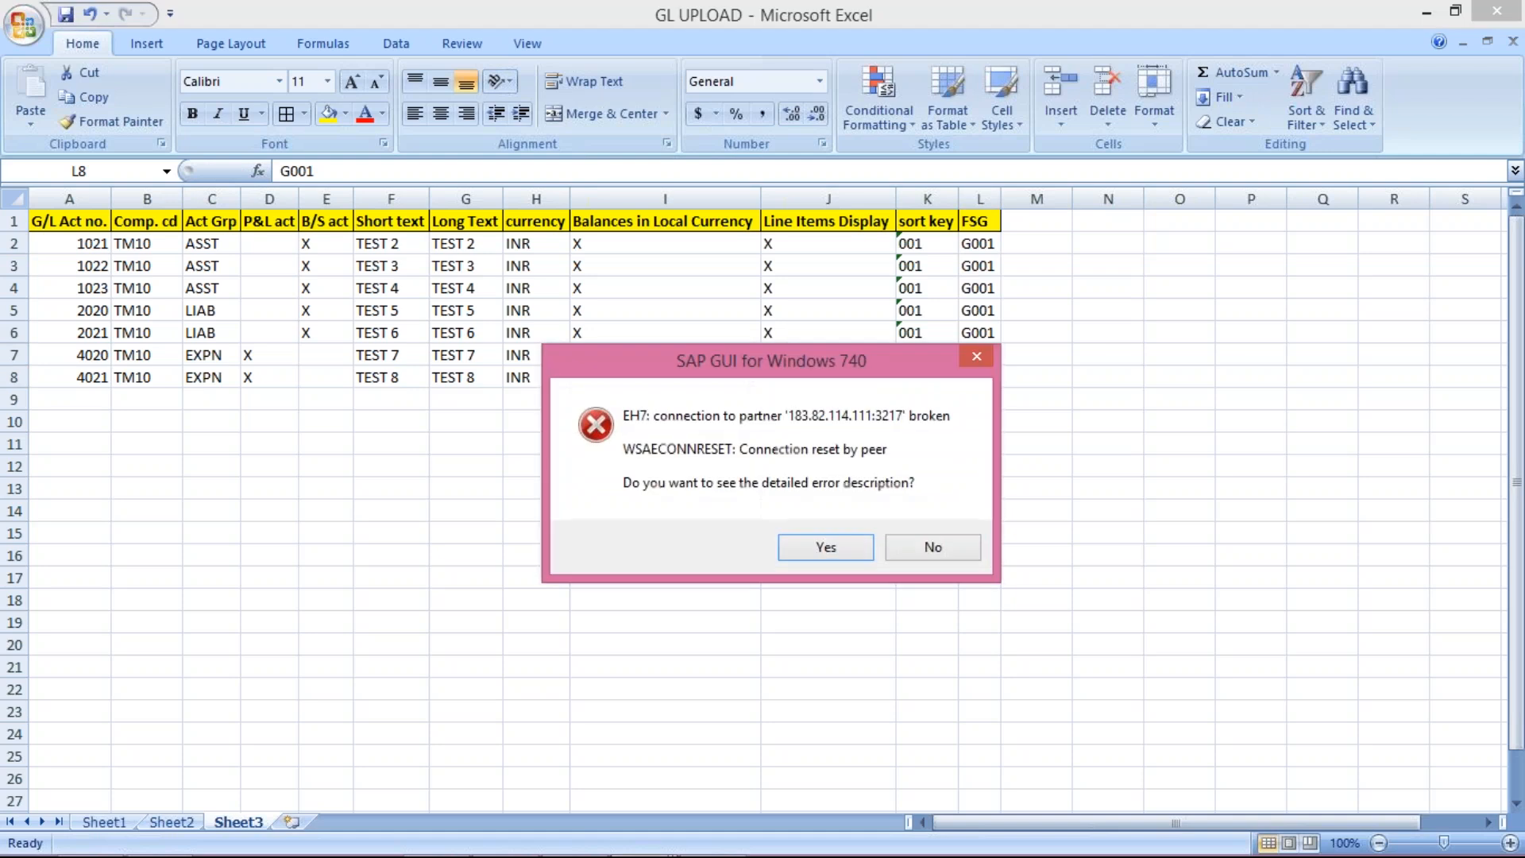
Step: Dismiss the broken-connection error and log on to Quality with the saved user and password
left_click(919, 548)
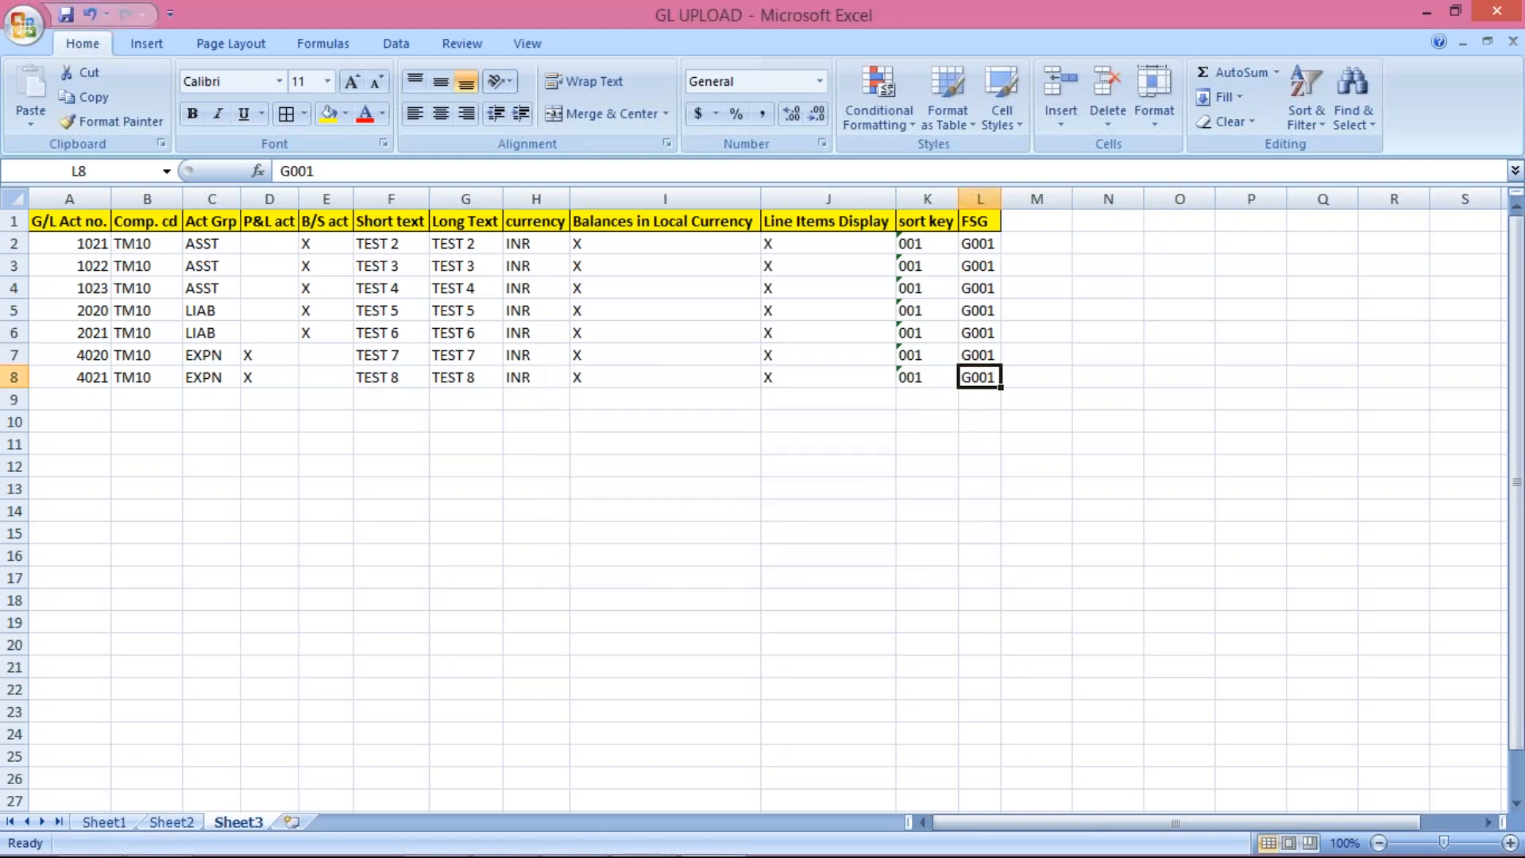
left_click(591, 485)
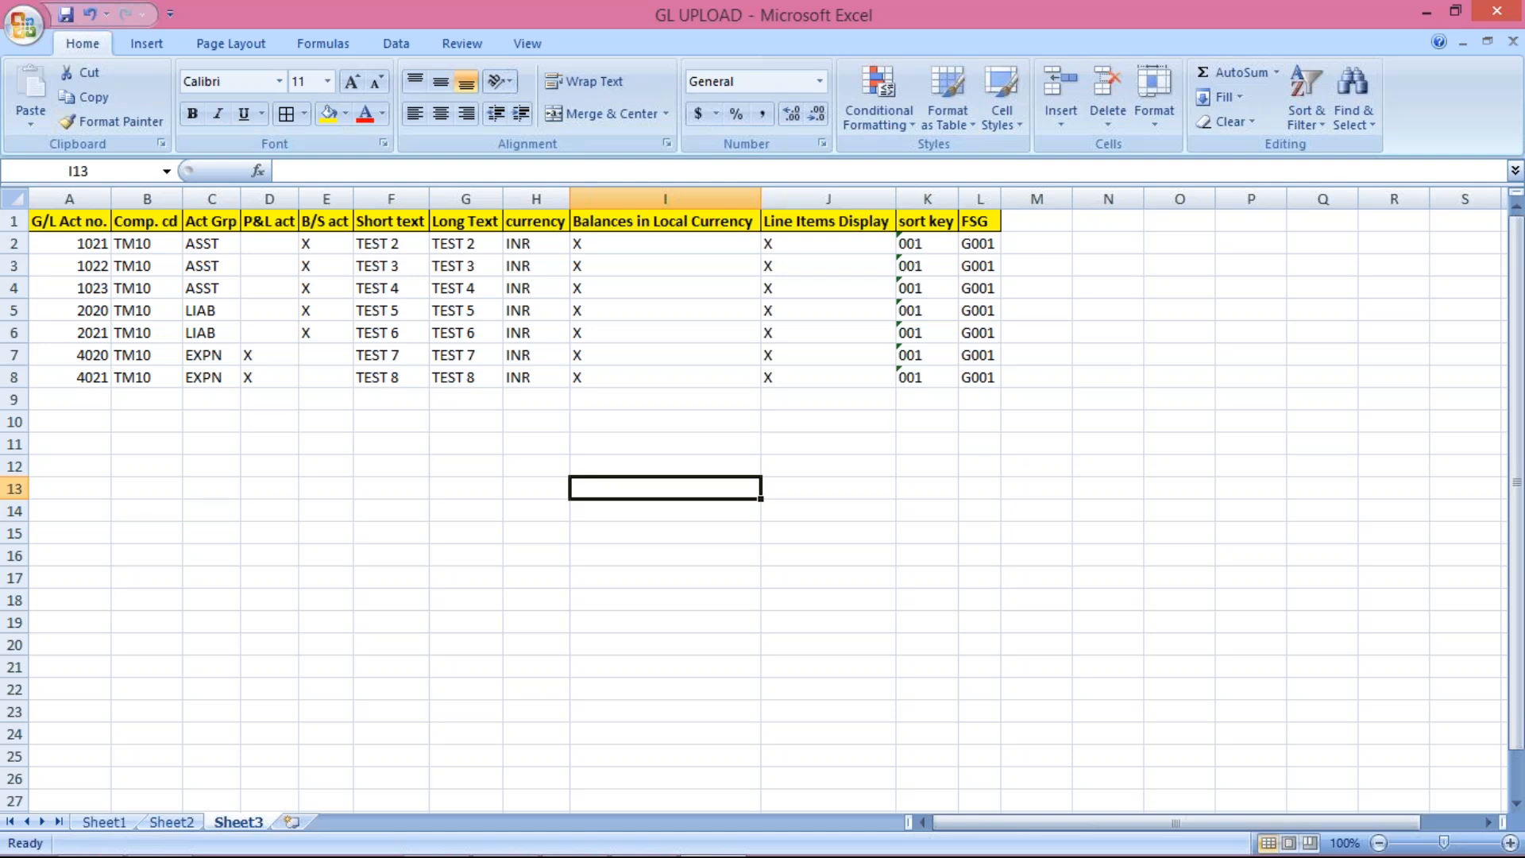
mouse_move(556, 843)
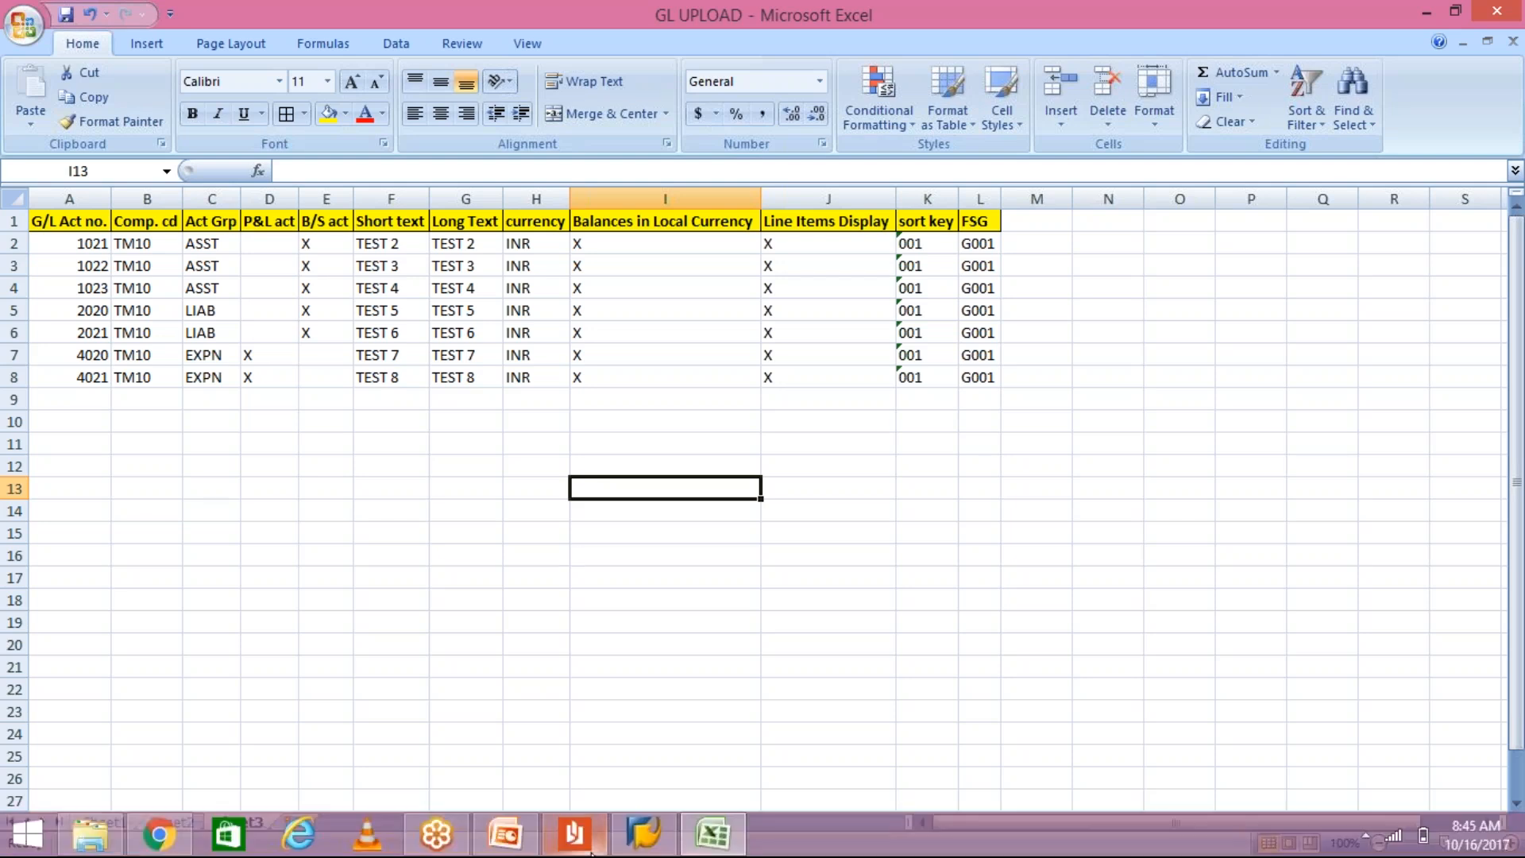
left_click(648, 844)
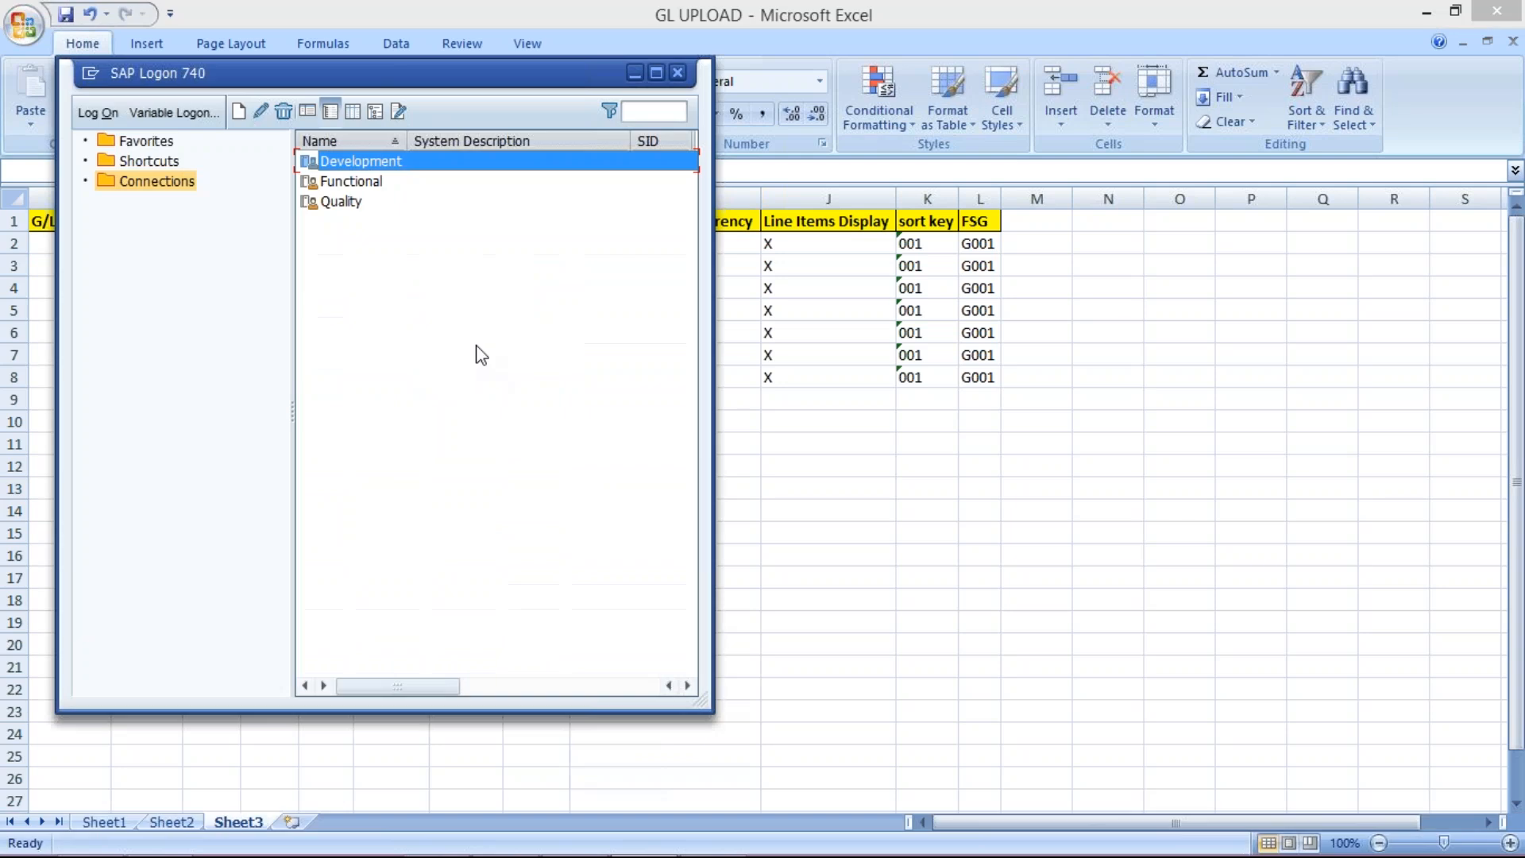
left_click(365, 203)
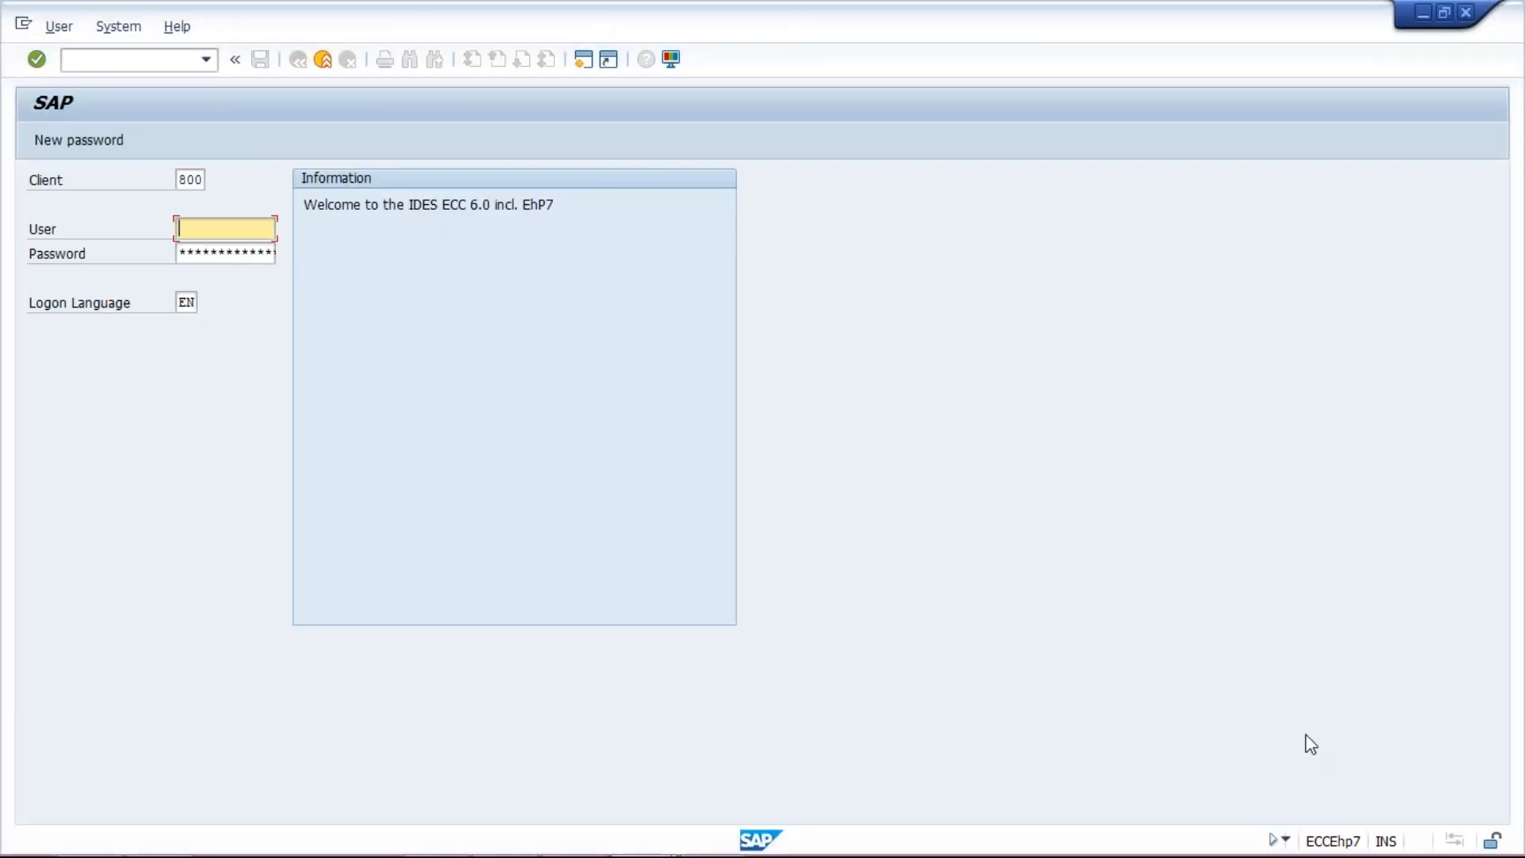
left_click(234, 230)
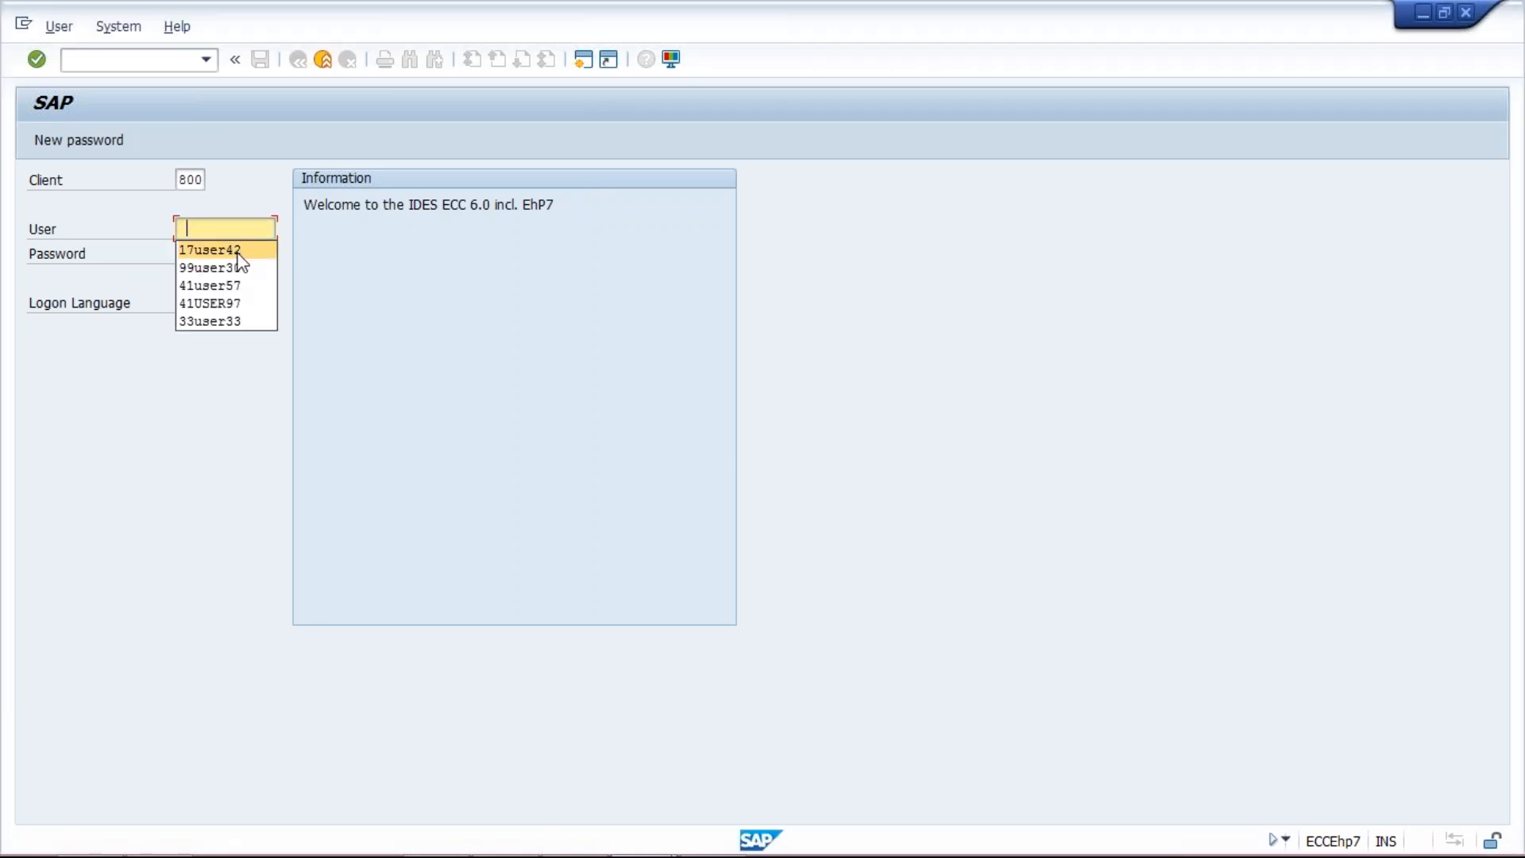
left_click(236, 253)
key("Tab")
key("Caps_Lock")
type("*****")
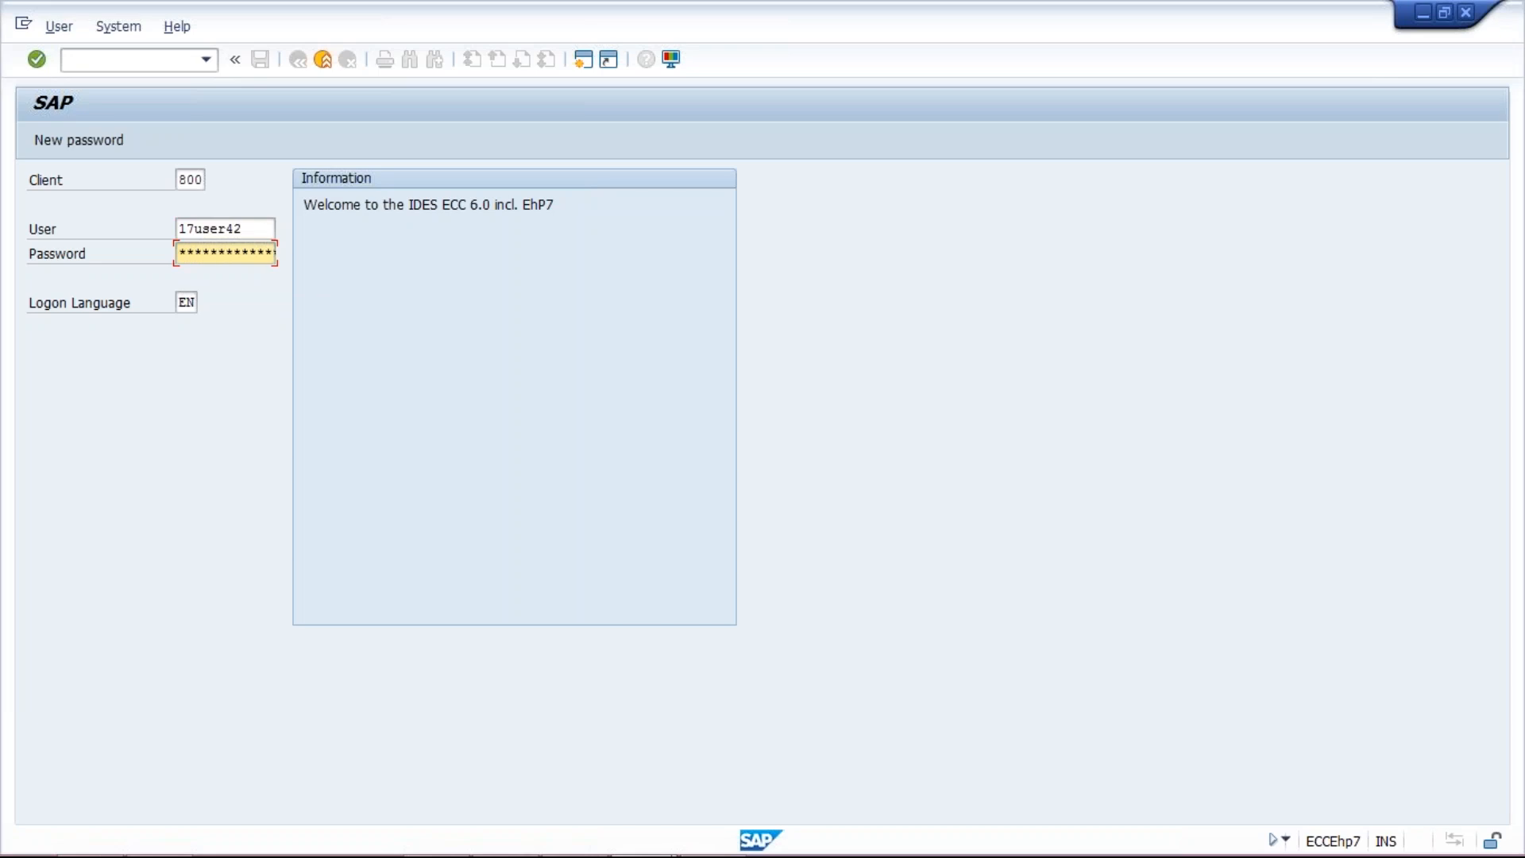
type("**")
key("Return")
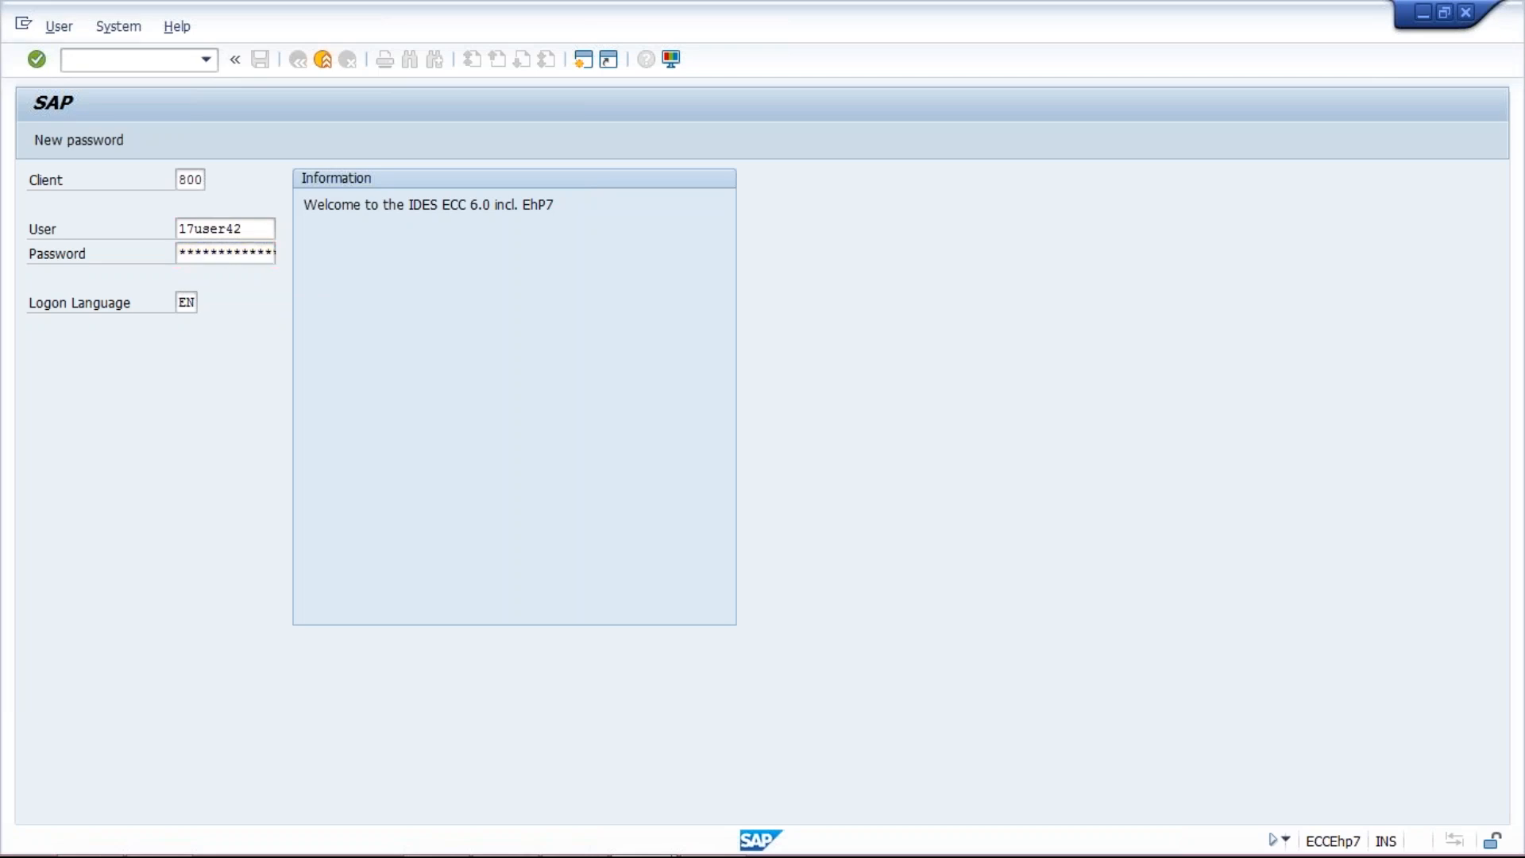
Step: Continue with this logon, ending the other session, and clear the system messages
left_click(114, 631)
key("Return")
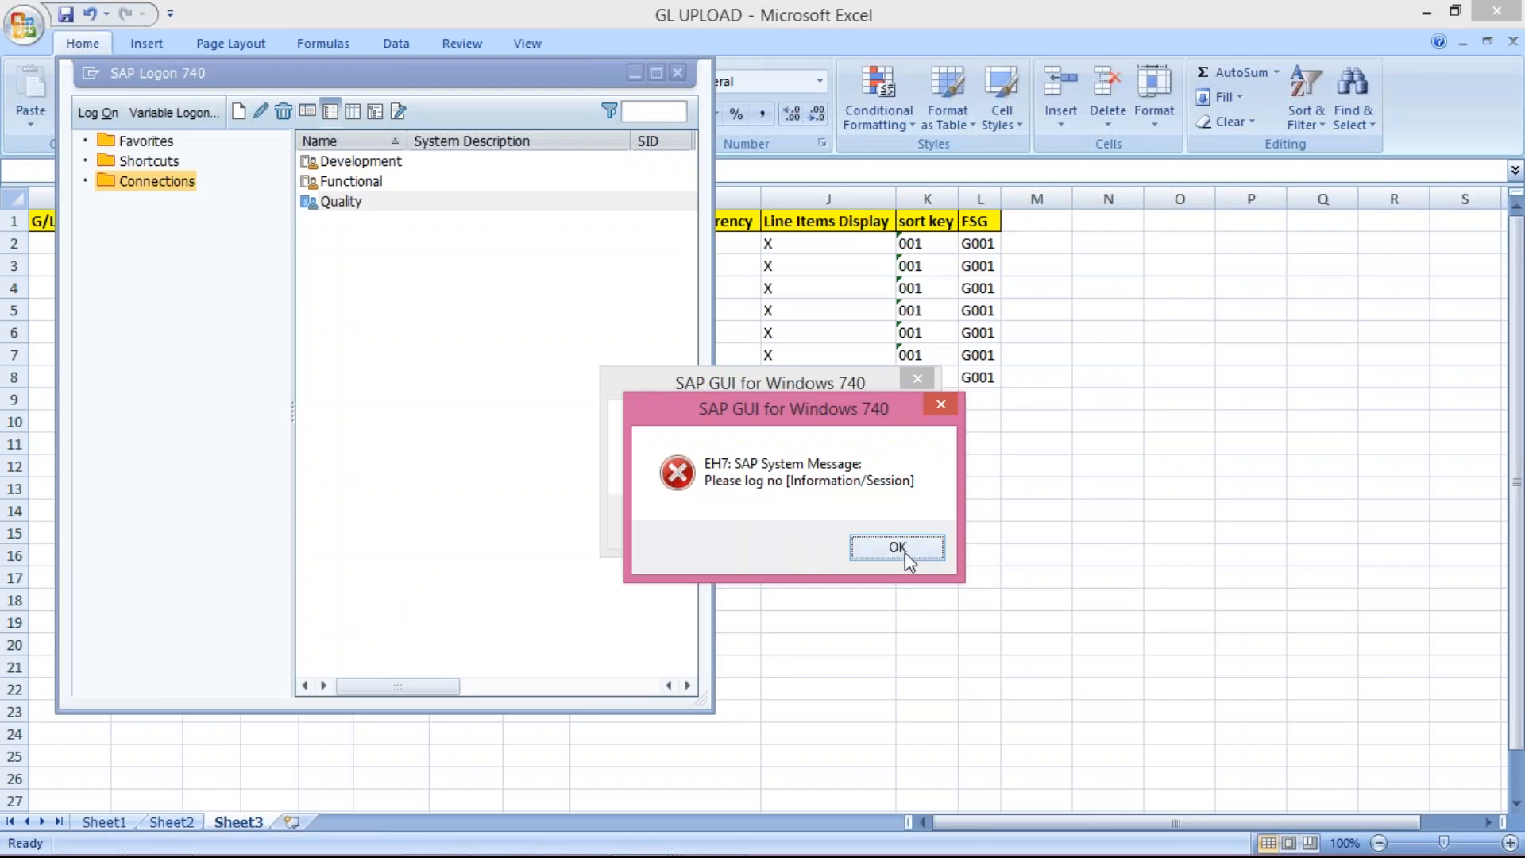
left_click(905, 551)
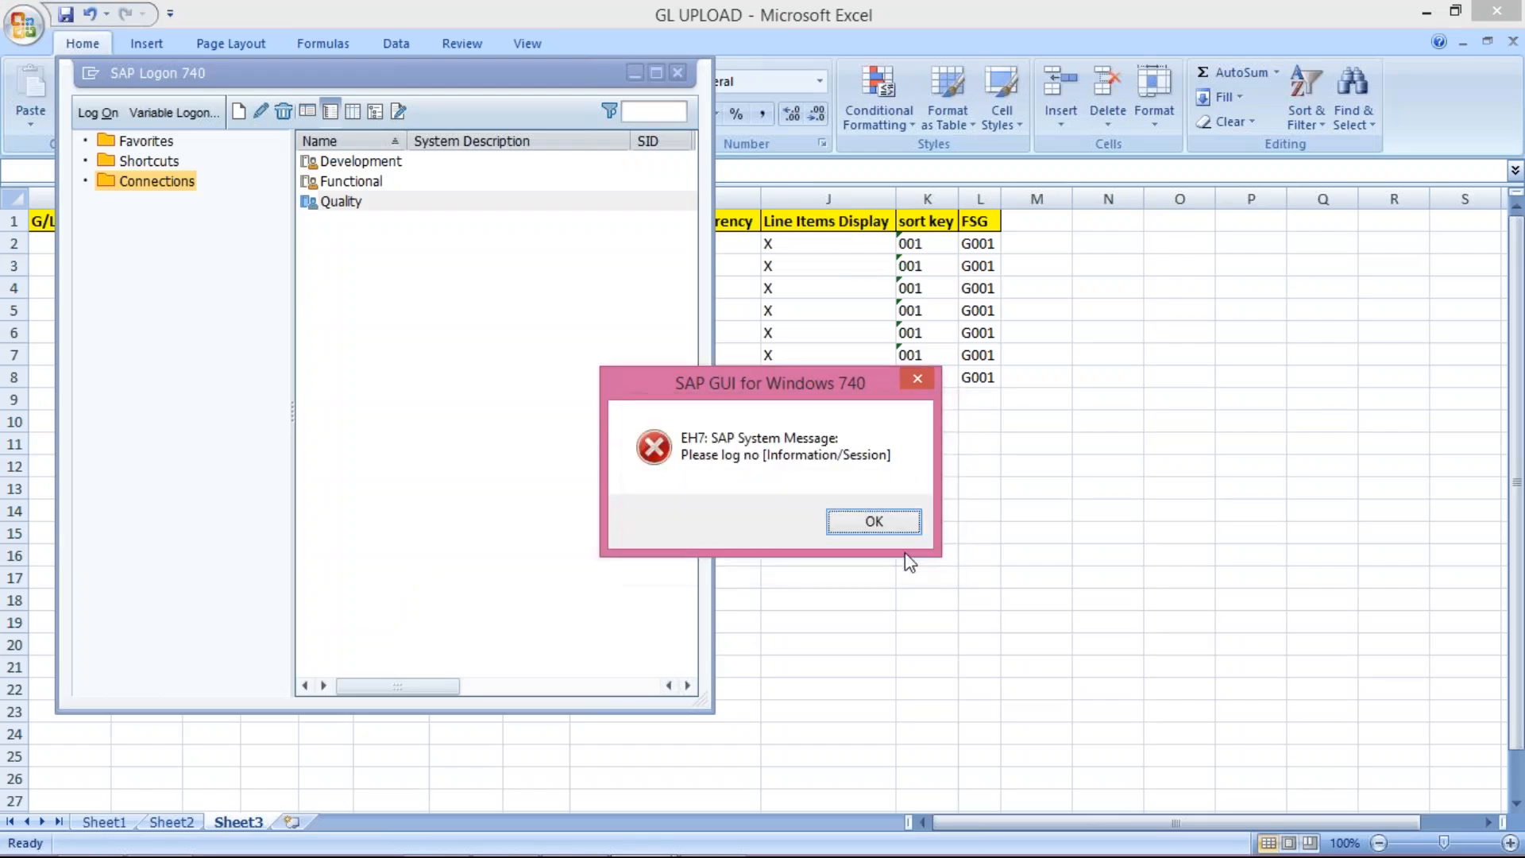
left_click(874, 522)
Step: Glance at the transaction history, then return to the GL UPLOAD workbook
mouse_move(553, 853)
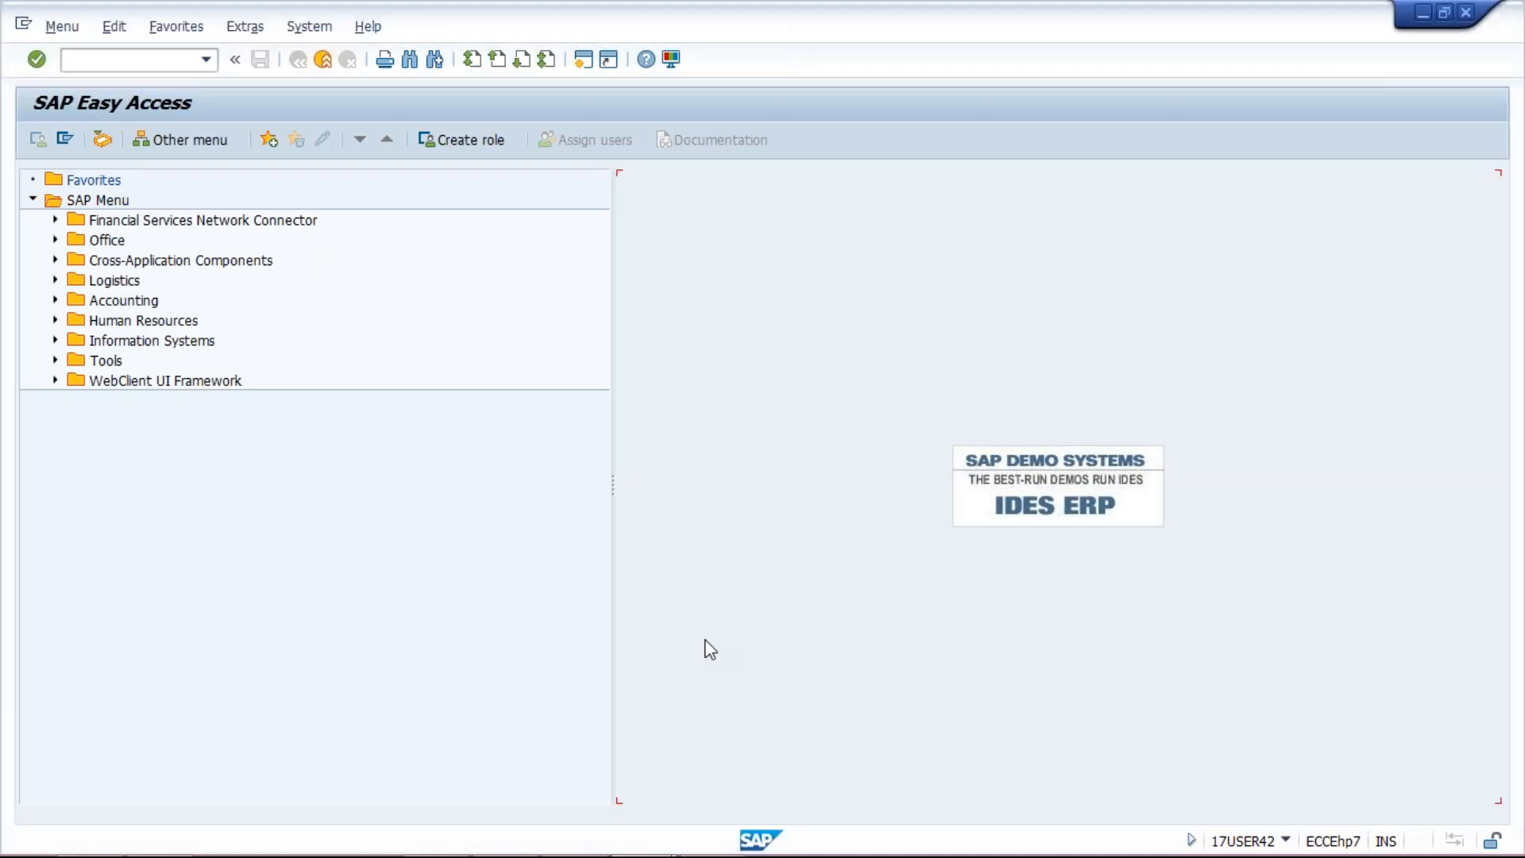
left_click(206, 67)
left_click(168, 63)
mouse_move(670, 818)
left_click(726, 826)
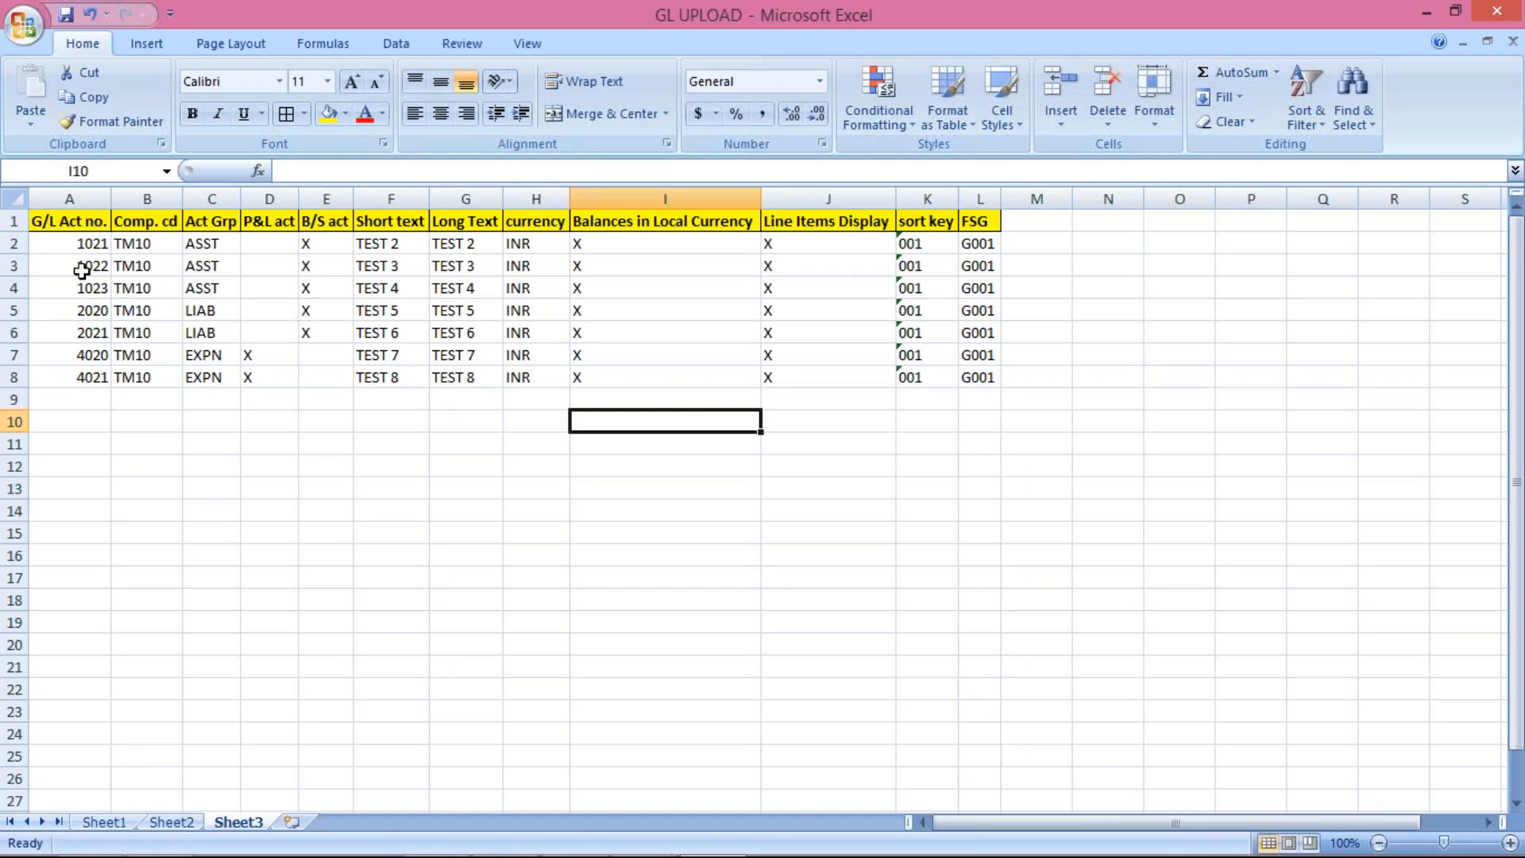
Step: Copy the seven account rows A2:L8, excluding the header row
left_click(77, 247)
left_click_drag(77, 246, 986, 371)
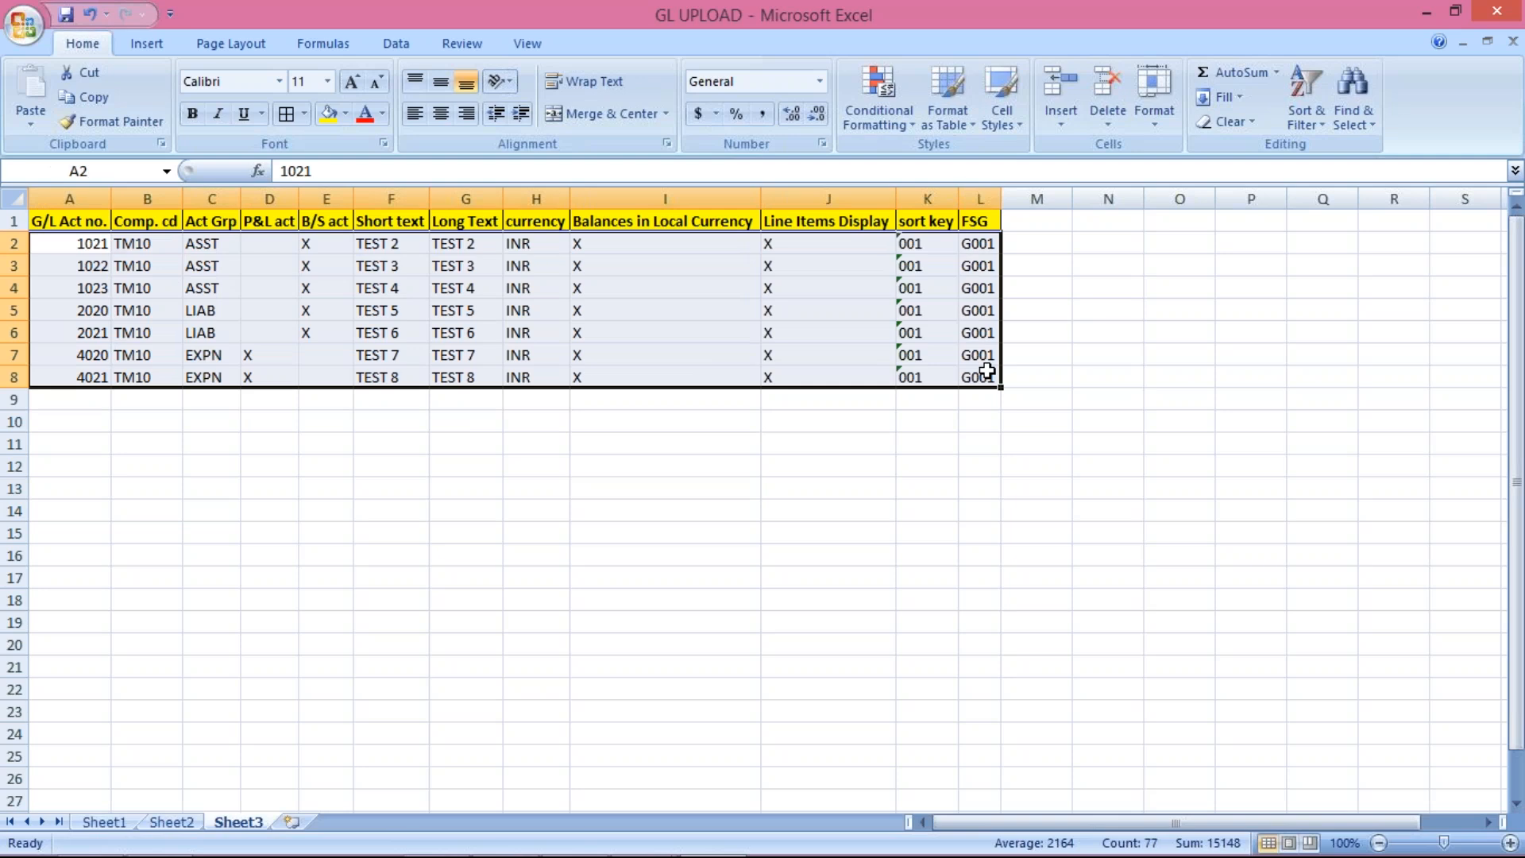
key("ctrl+c")
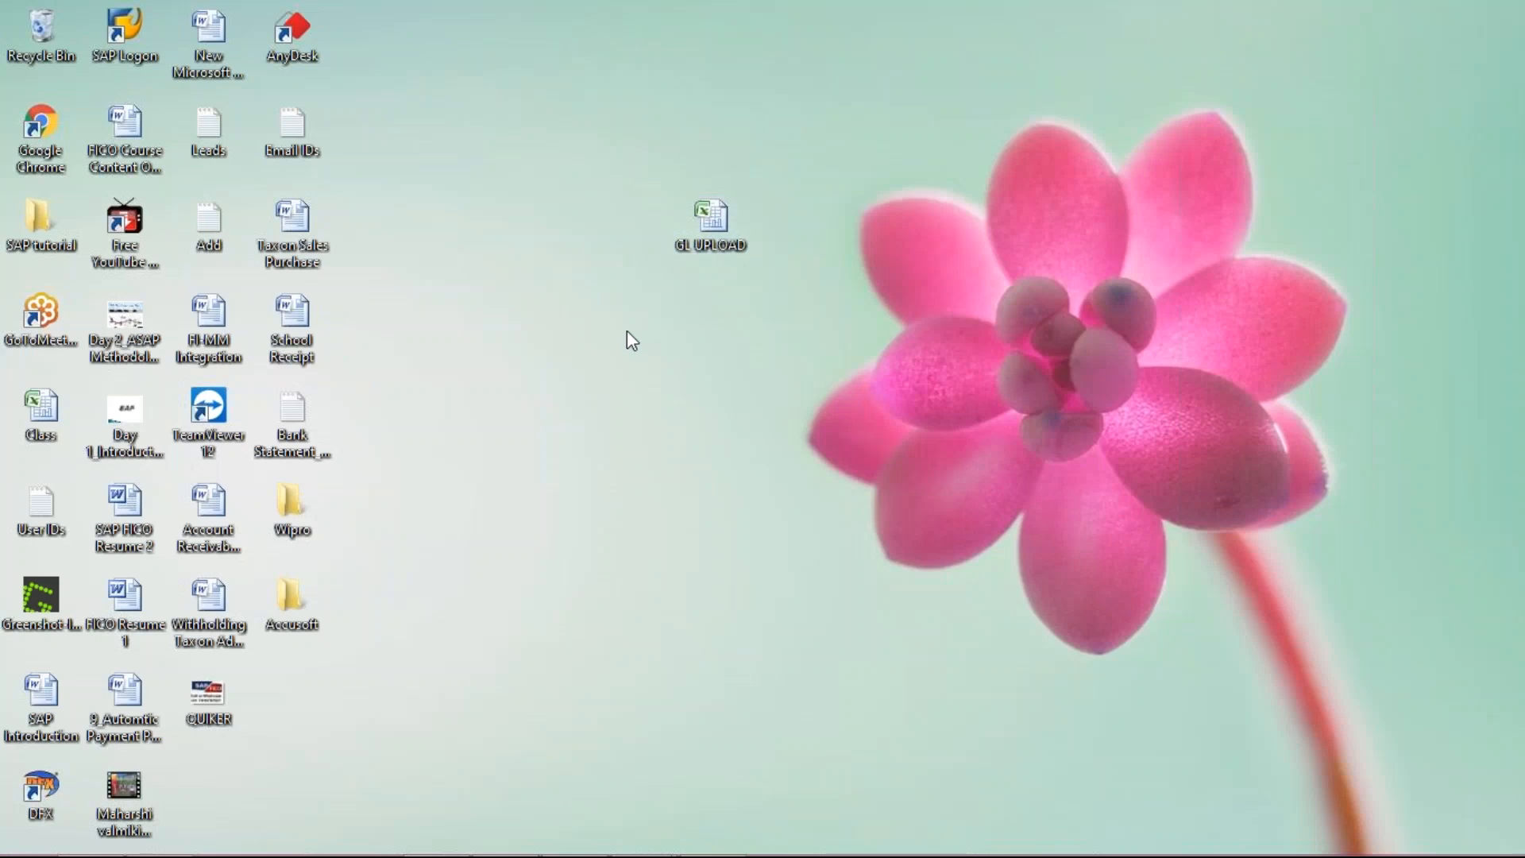
Step: Create a new desktop text document named fs00 and open it in Notepad
right_click(627, 331)
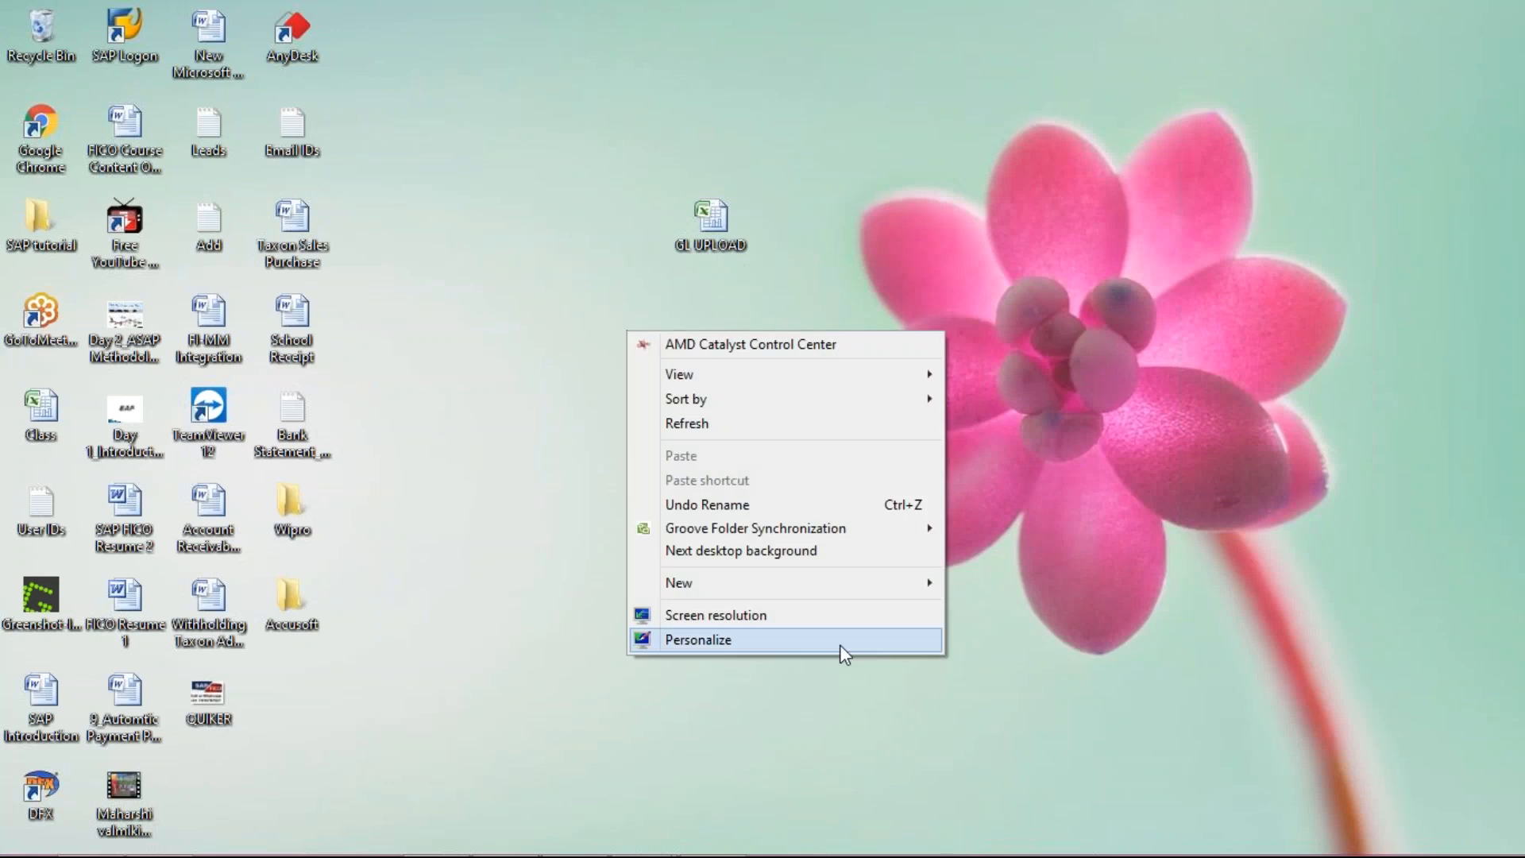
mouse_move(871, 587)
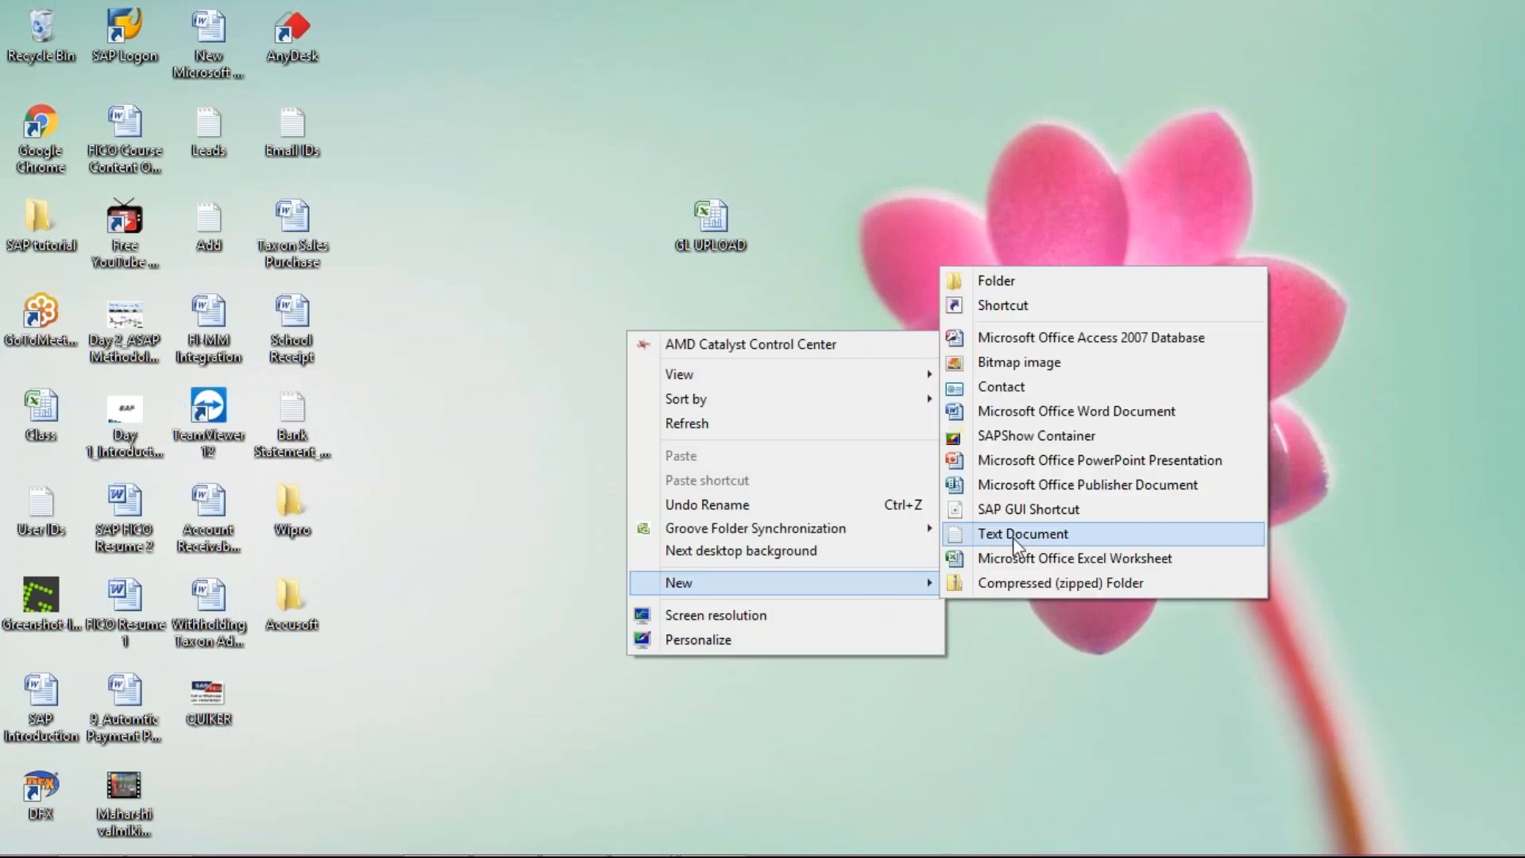
left_click(1013, 537)
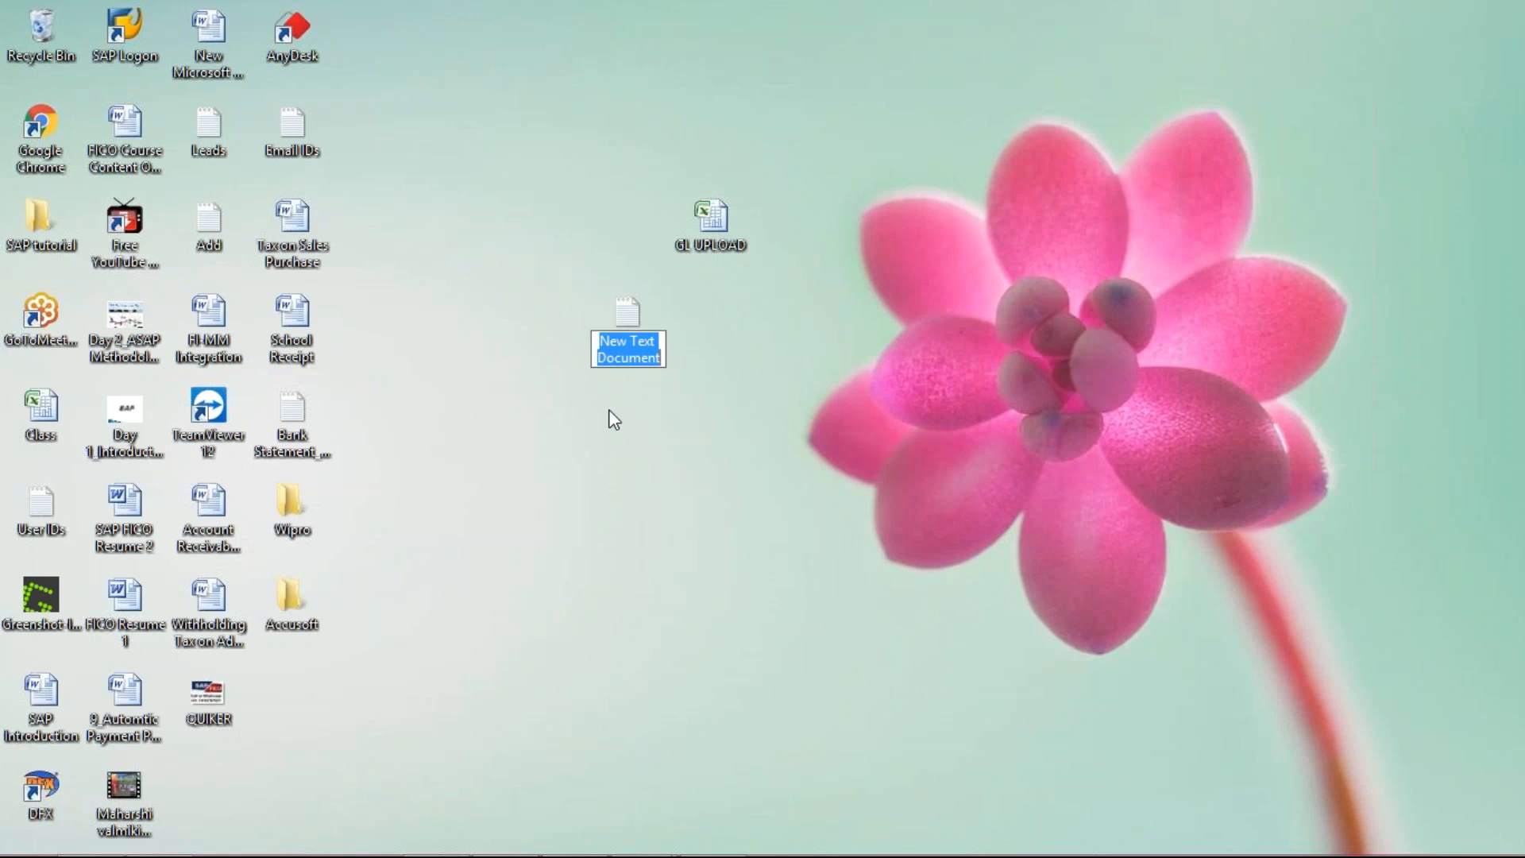
type("fs00")
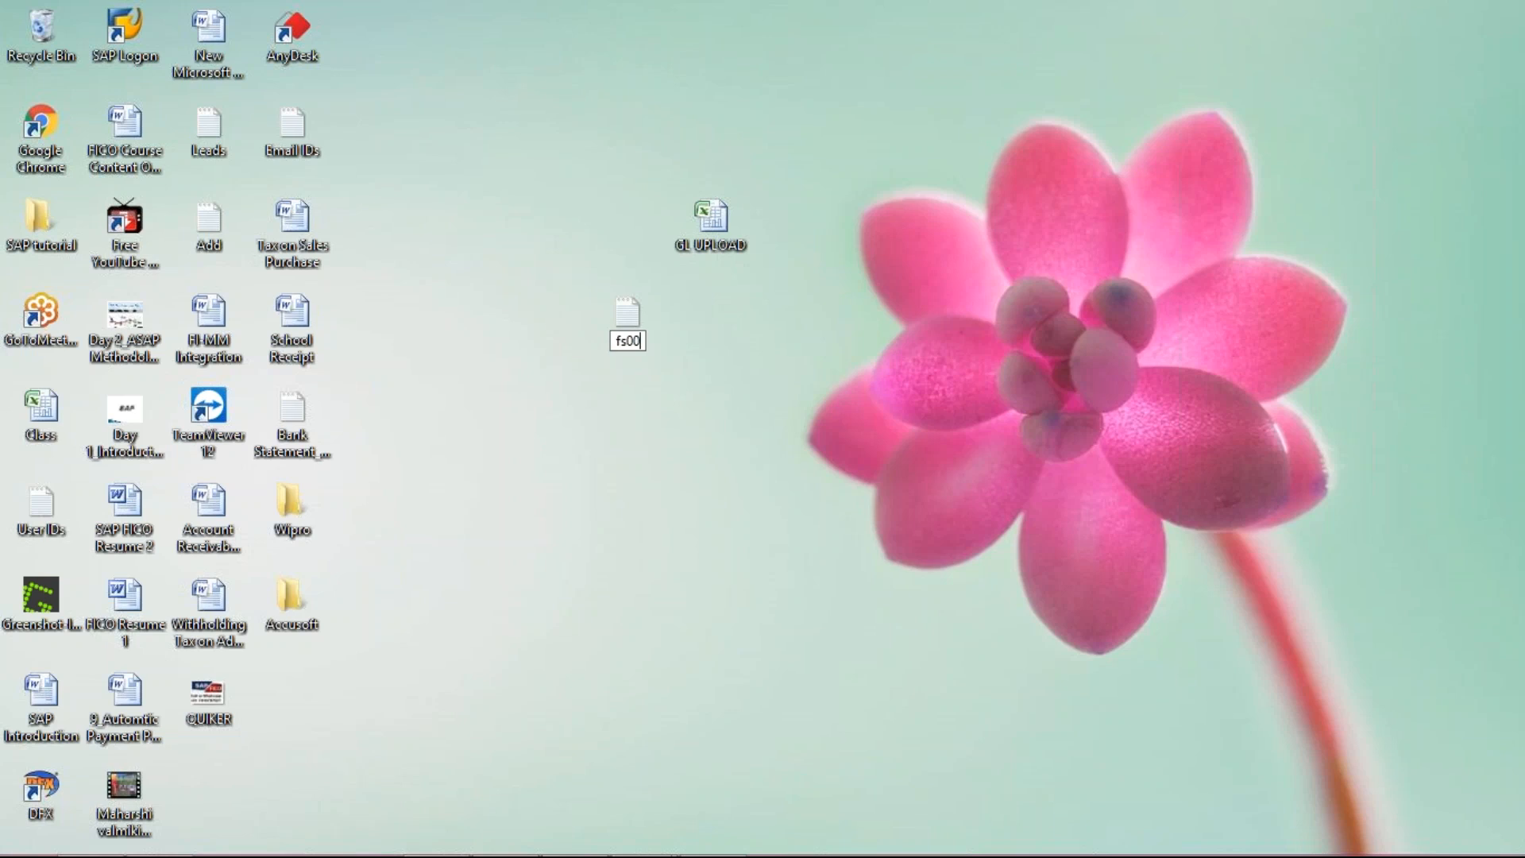
key("Return")
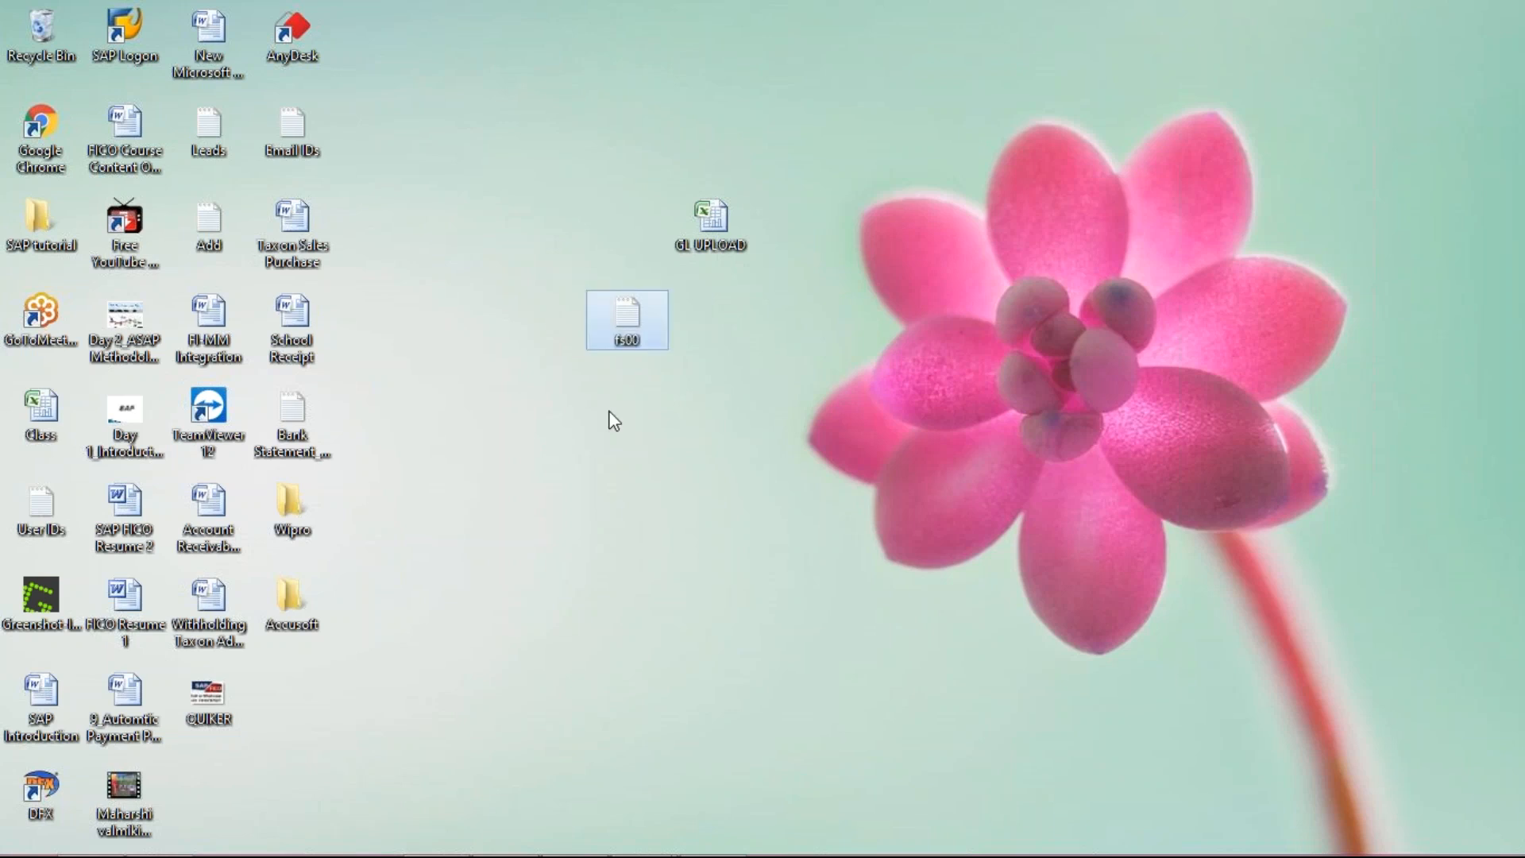
double_click(626, 317)
Step: Paste the seven tab-separated account rows into fs00, check against Excel, and close it
key("ctrl+v")
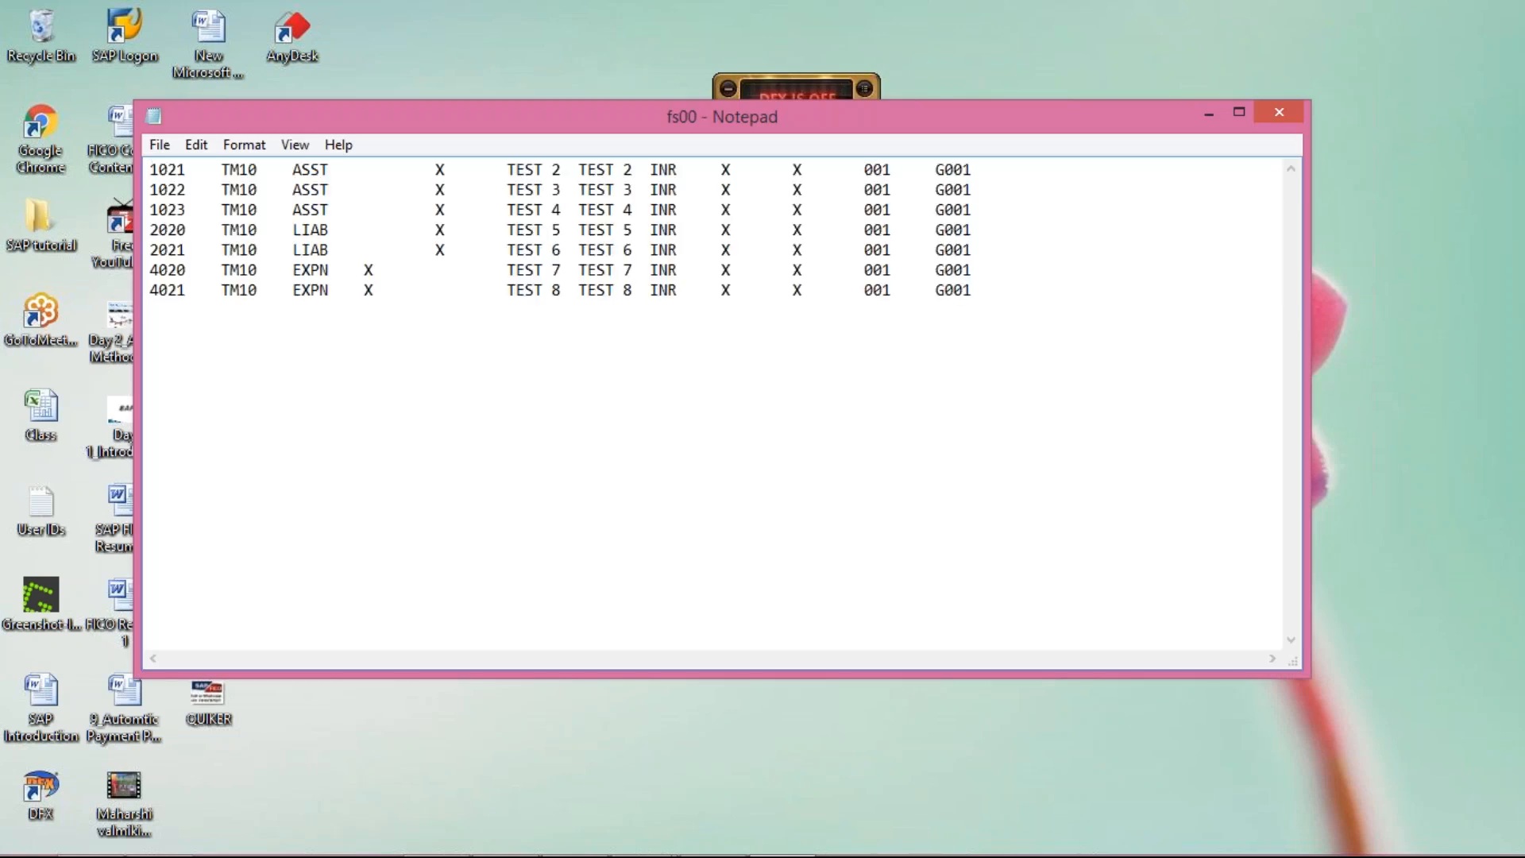
key("alt+Tab")
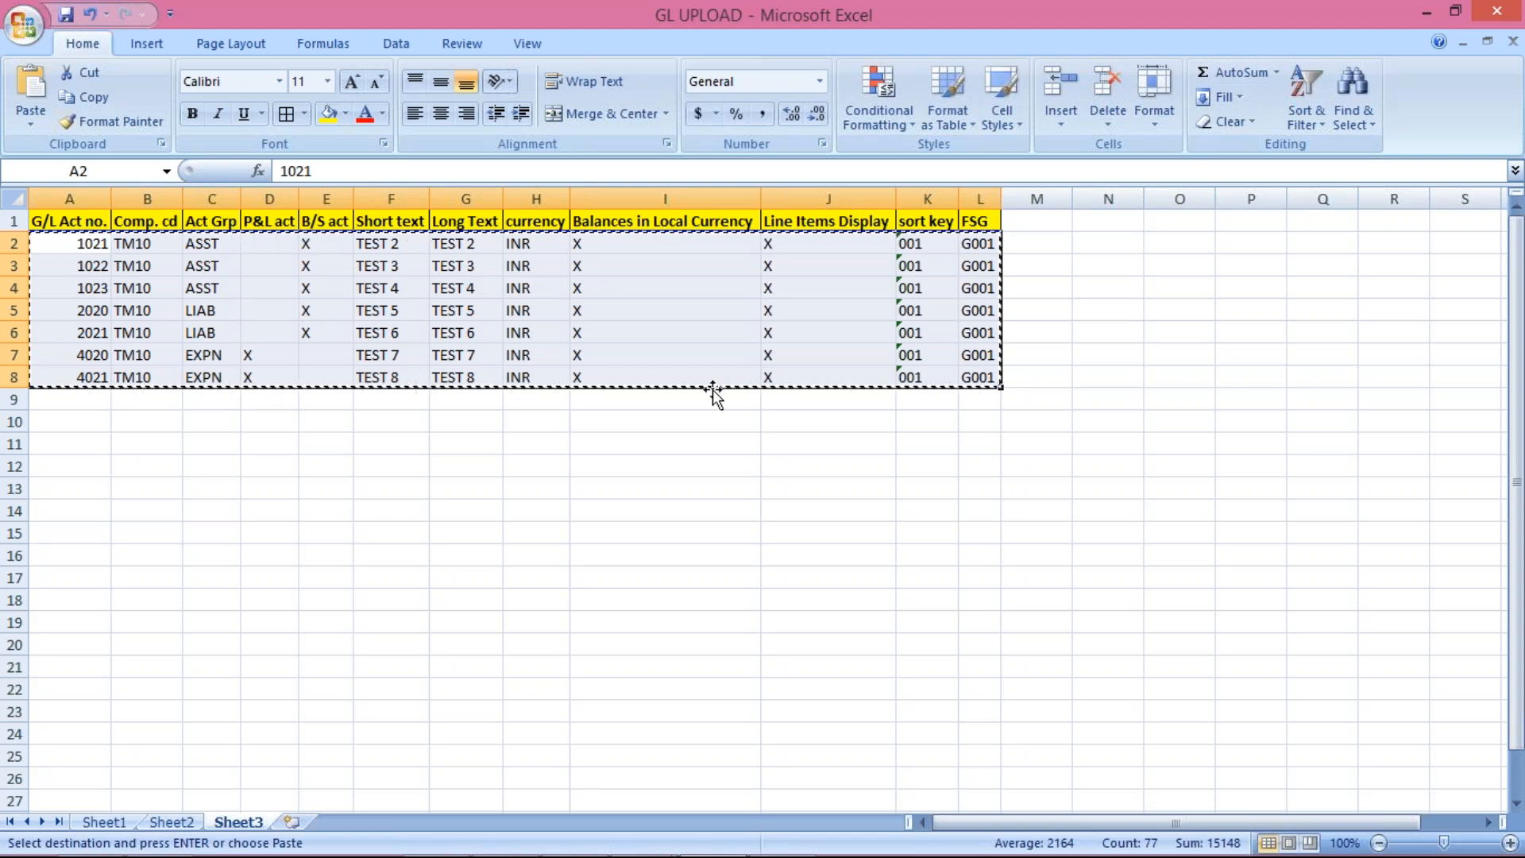
left_click(782, 857)
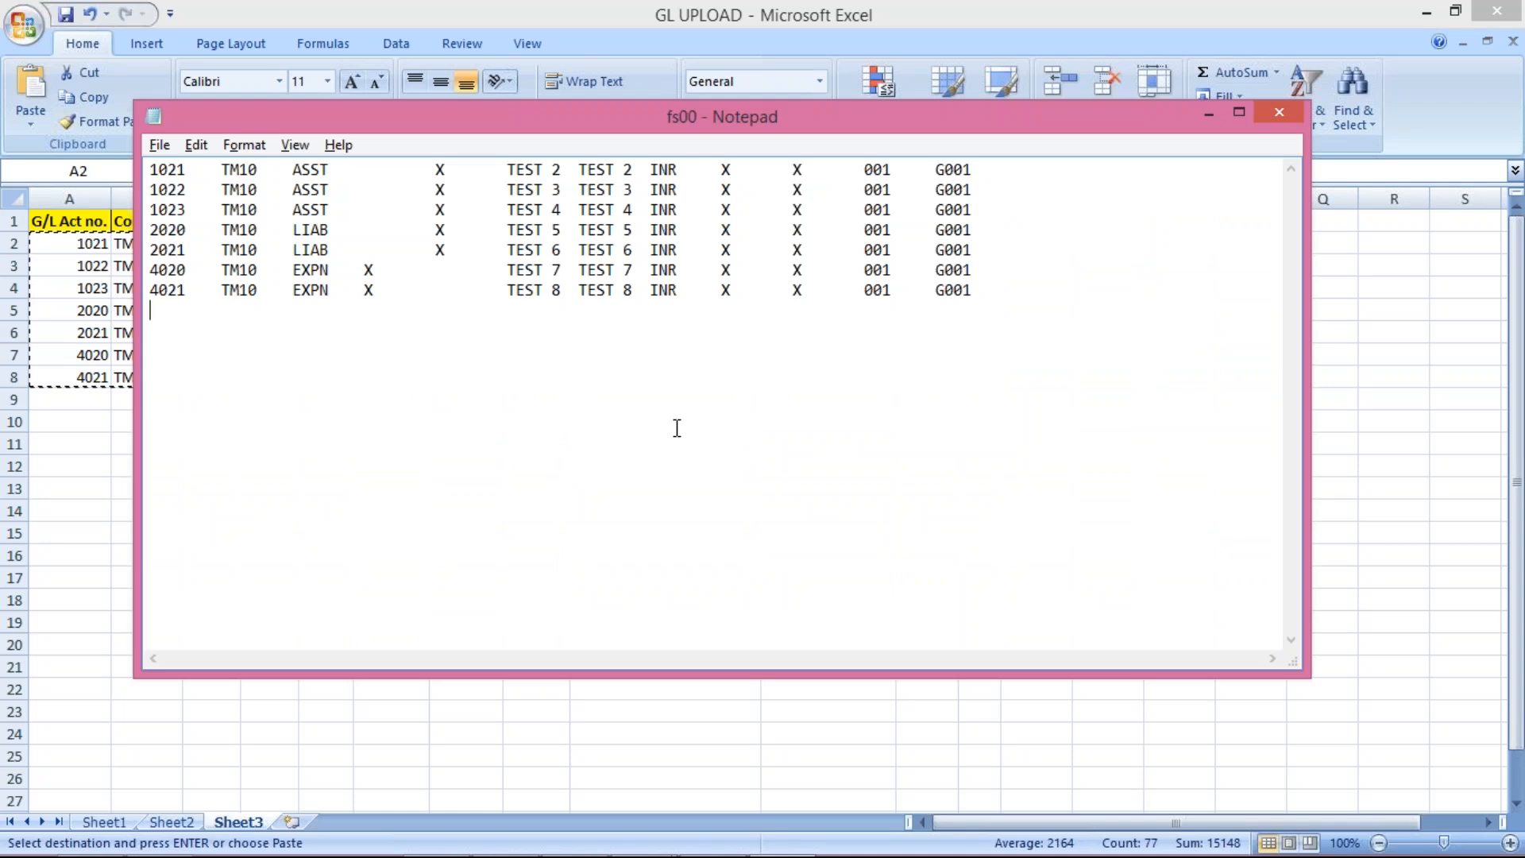
double_click(840, 127)
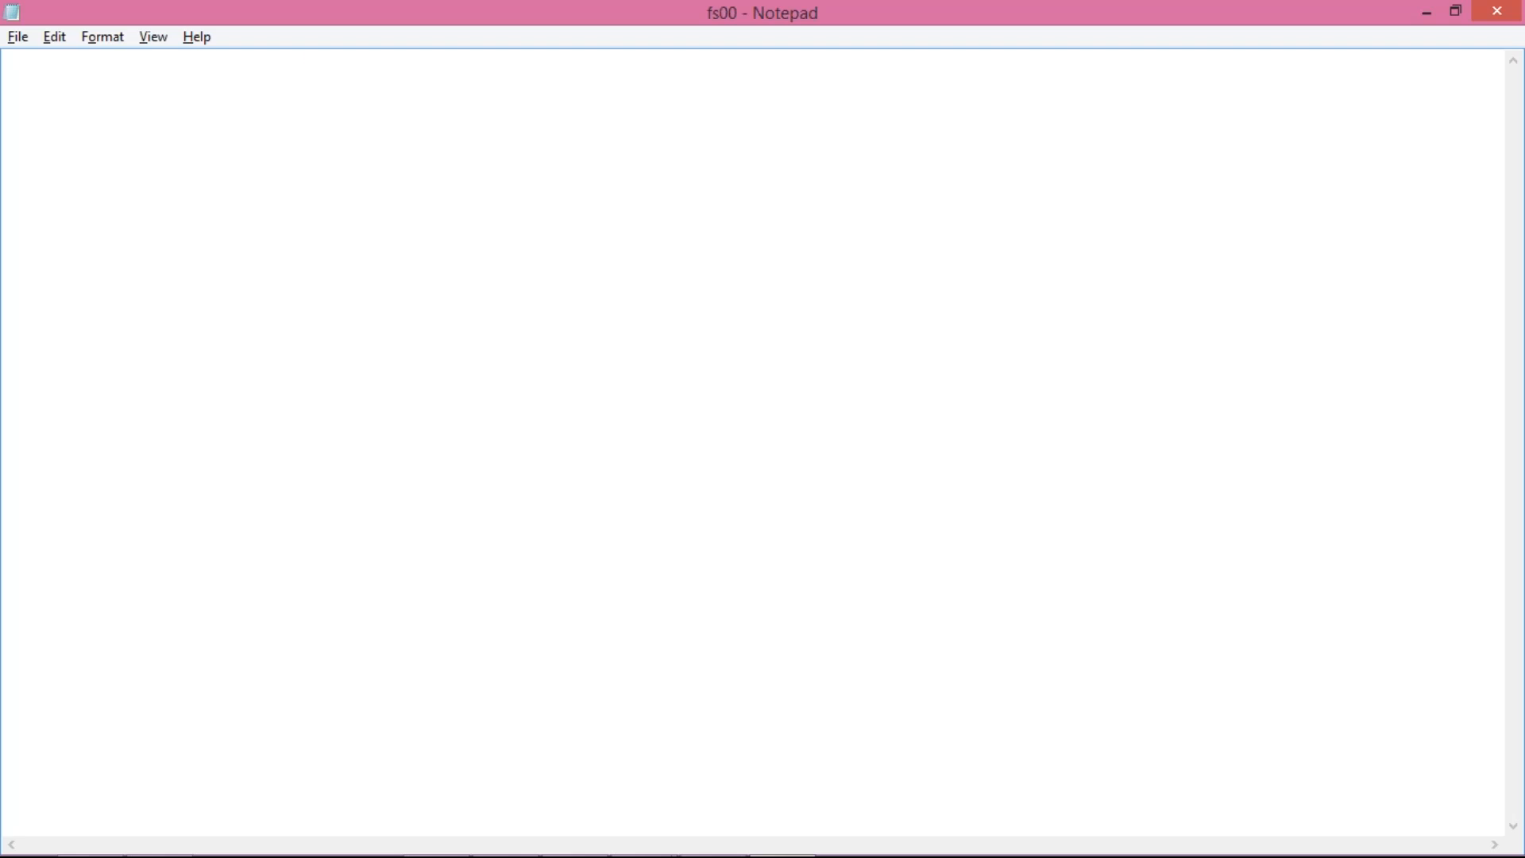
left_click(1497, 10)
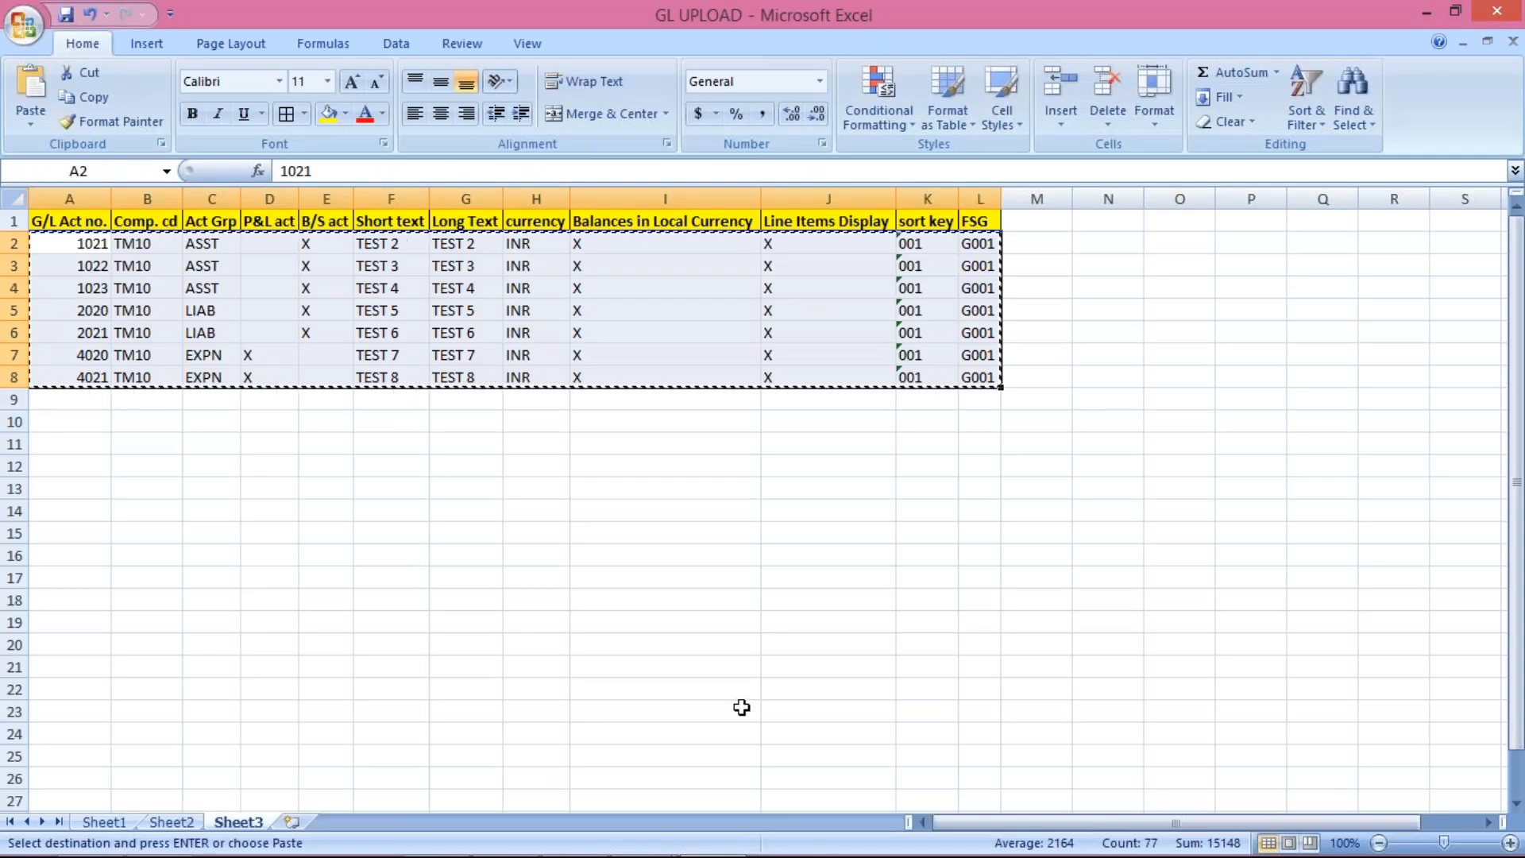
left_click(657, 836)
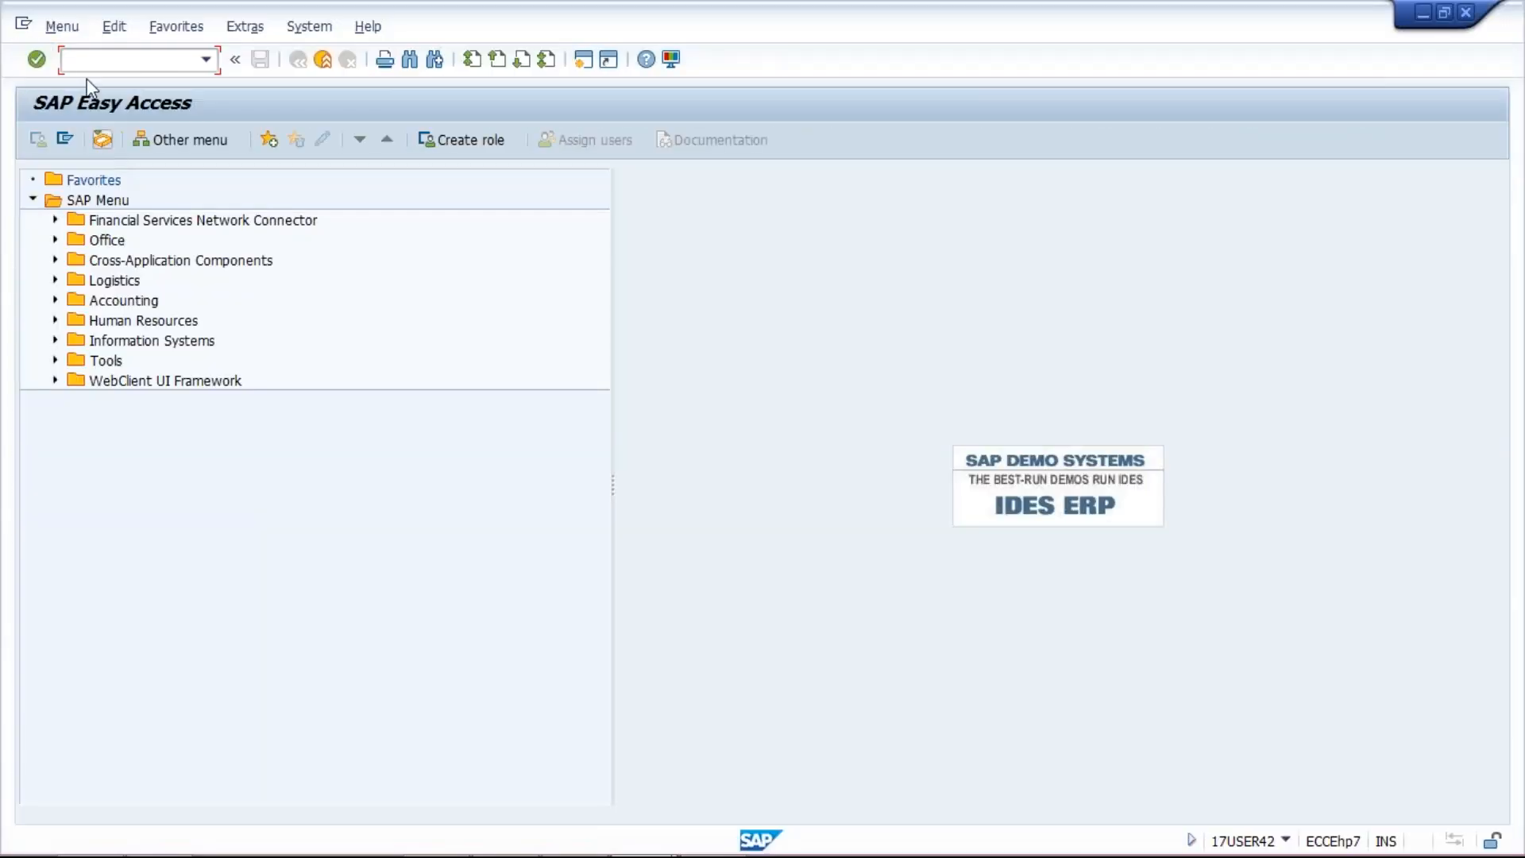
Step: Start LSMW from the transaction history and open the GL UPLOAD object's process steps
left_click(206, 60)
left_click(184, 129)
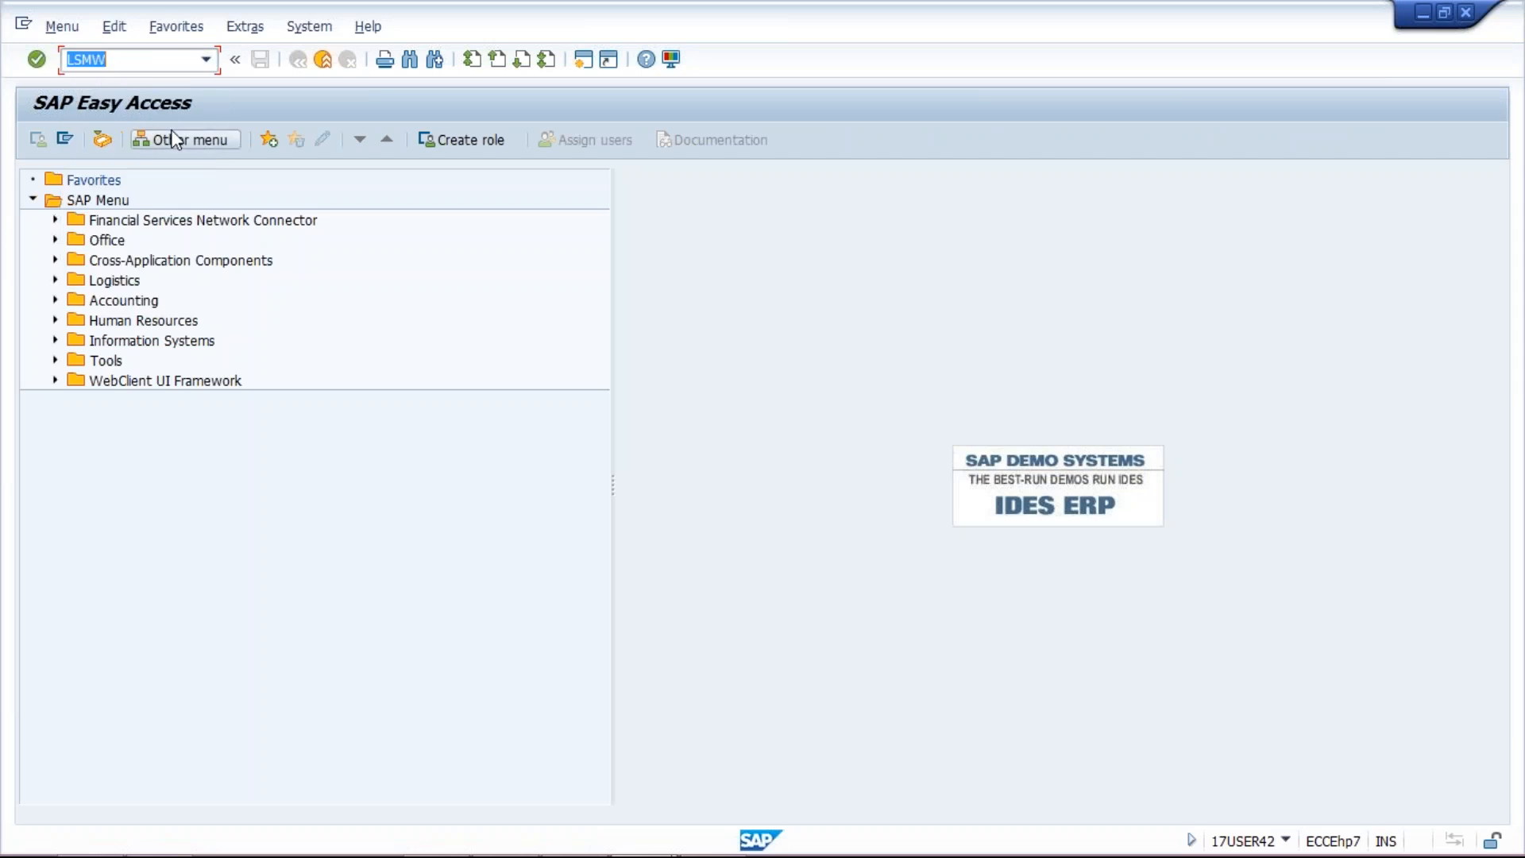
key("Return")
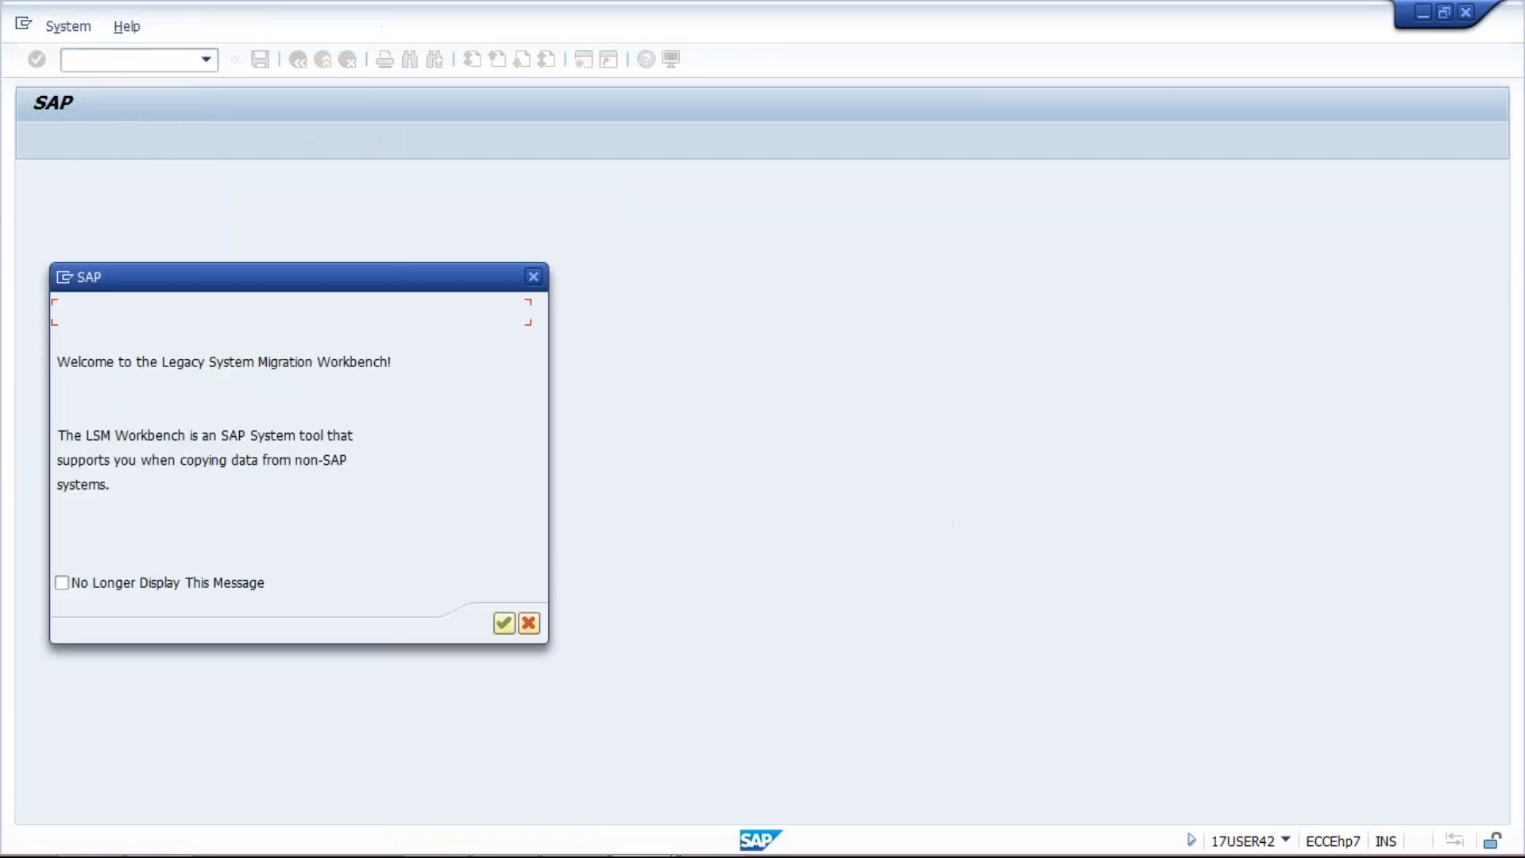
key("Return")
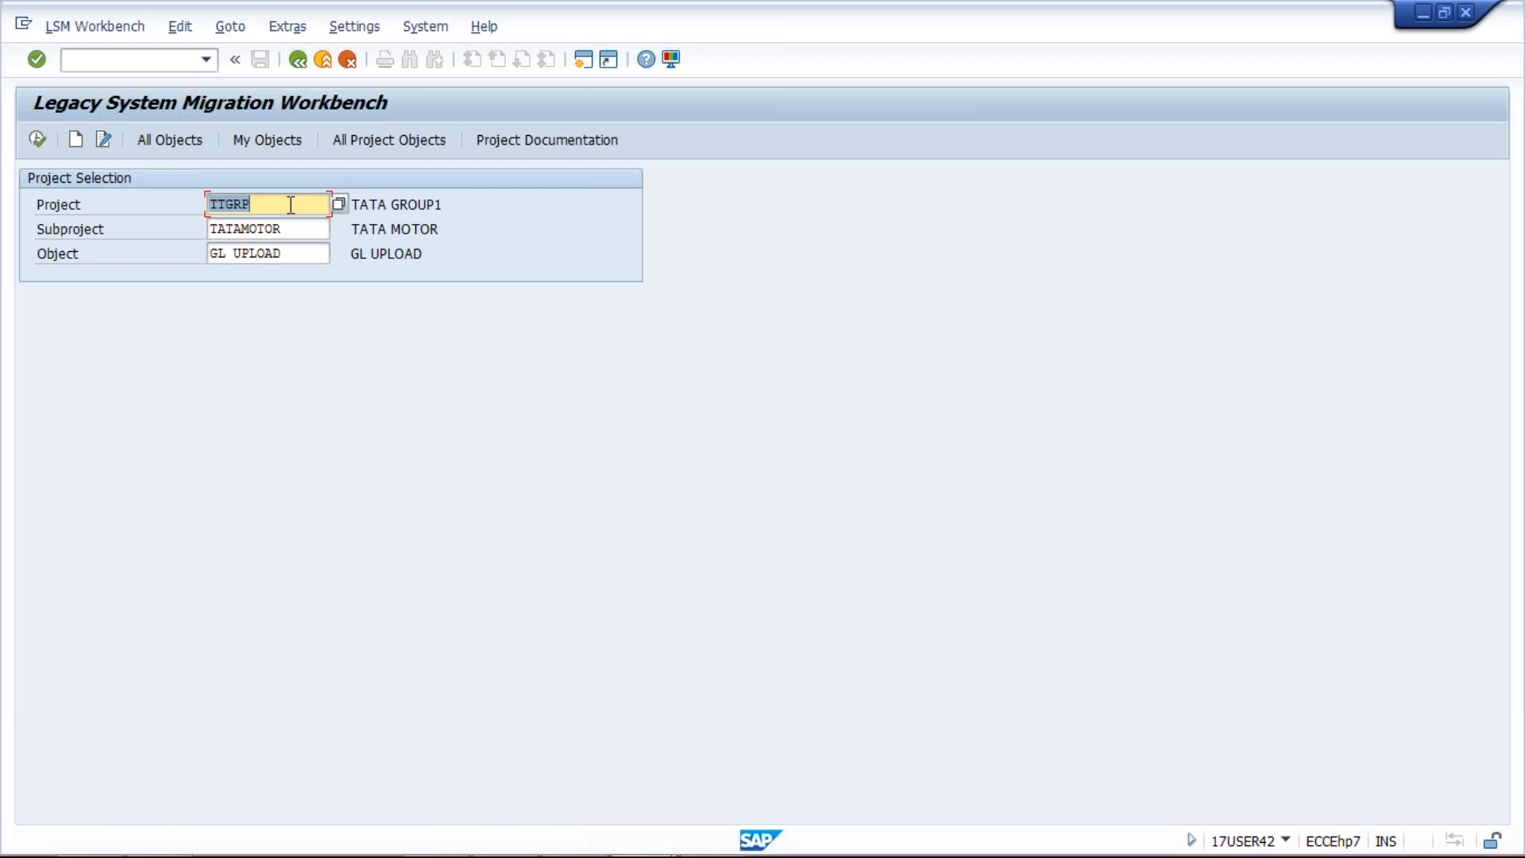
key("F8")
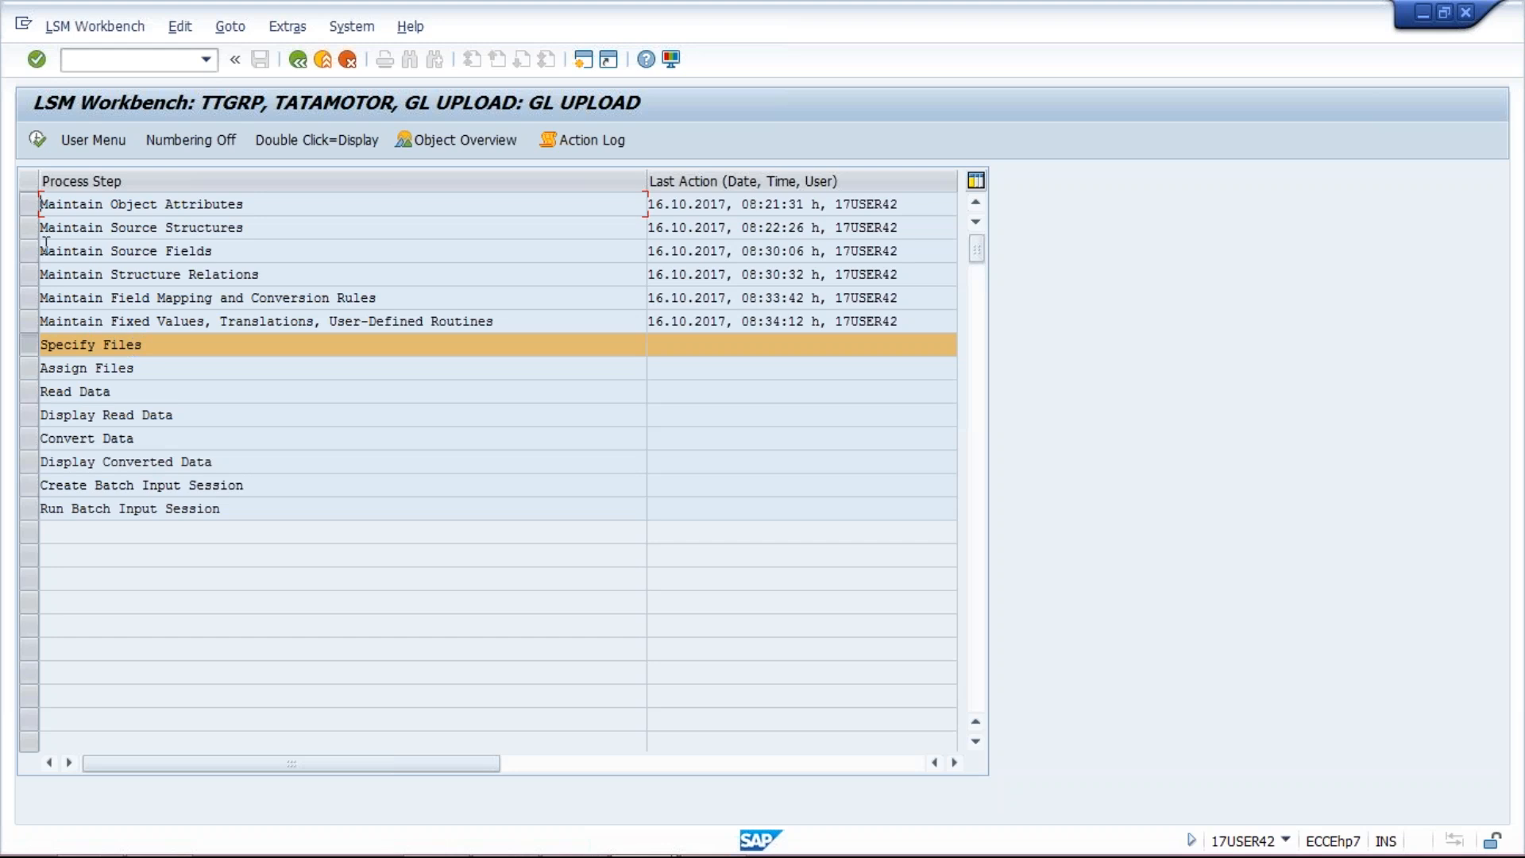
Step: Run Specify Files, select the PC legacy data entry, and bring up LSMW.pdf
left_click(38, 141)
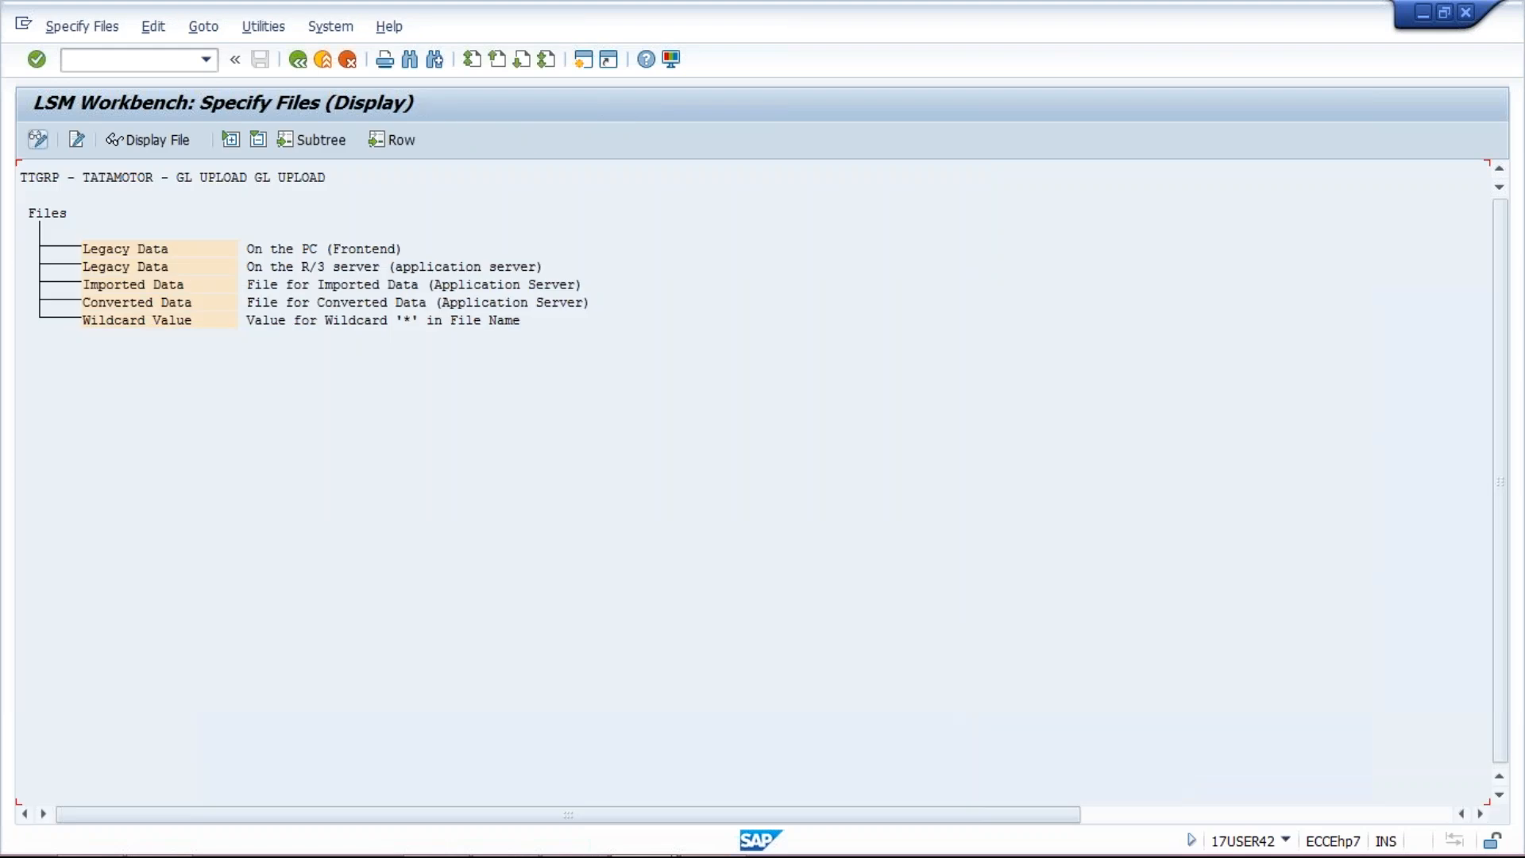
left_click(141, 251)
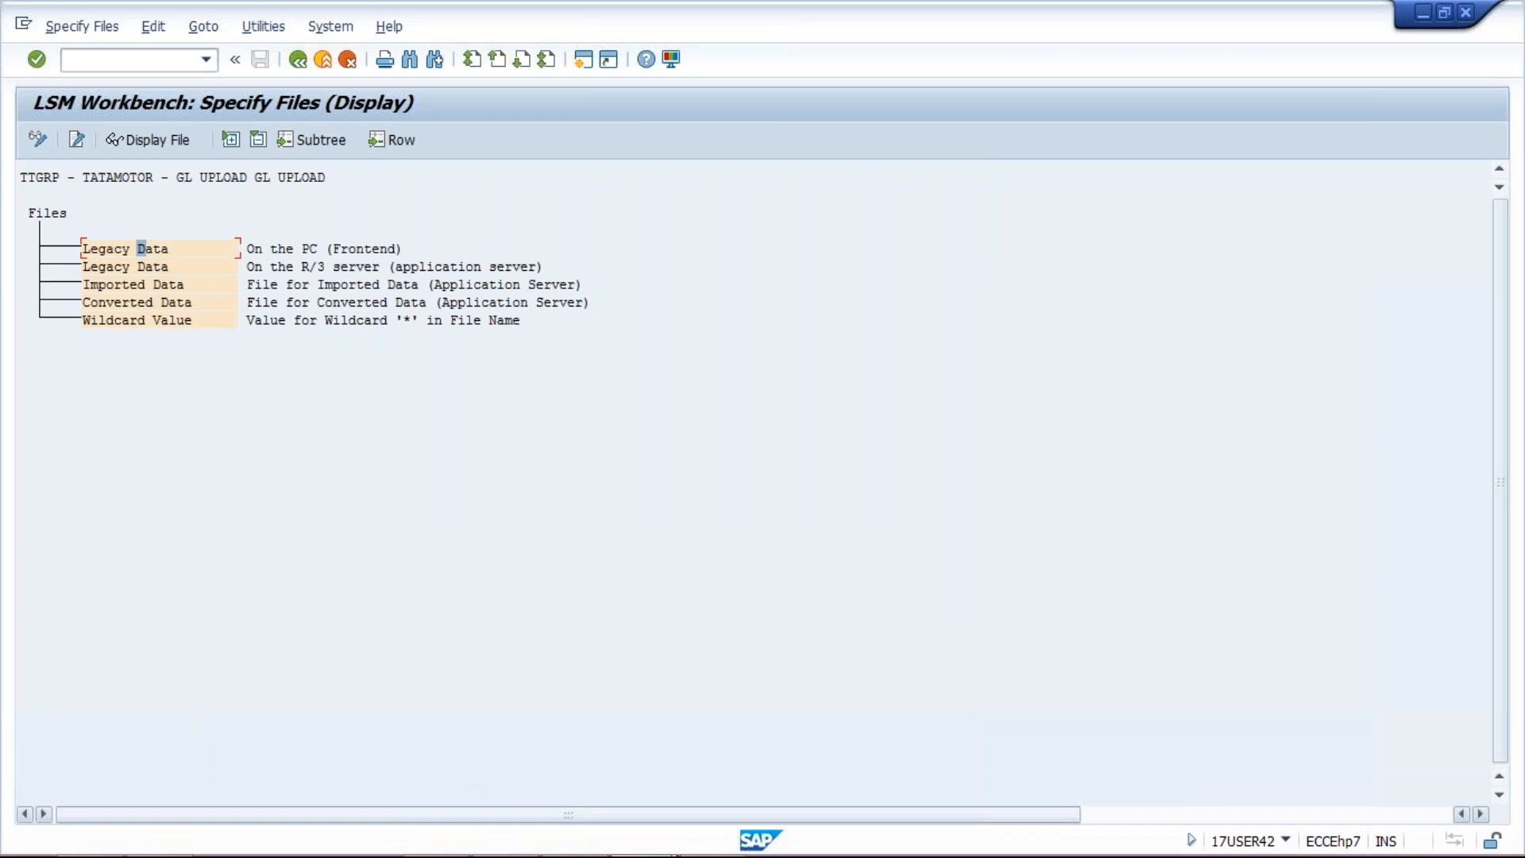
mouse_move(642, 855)
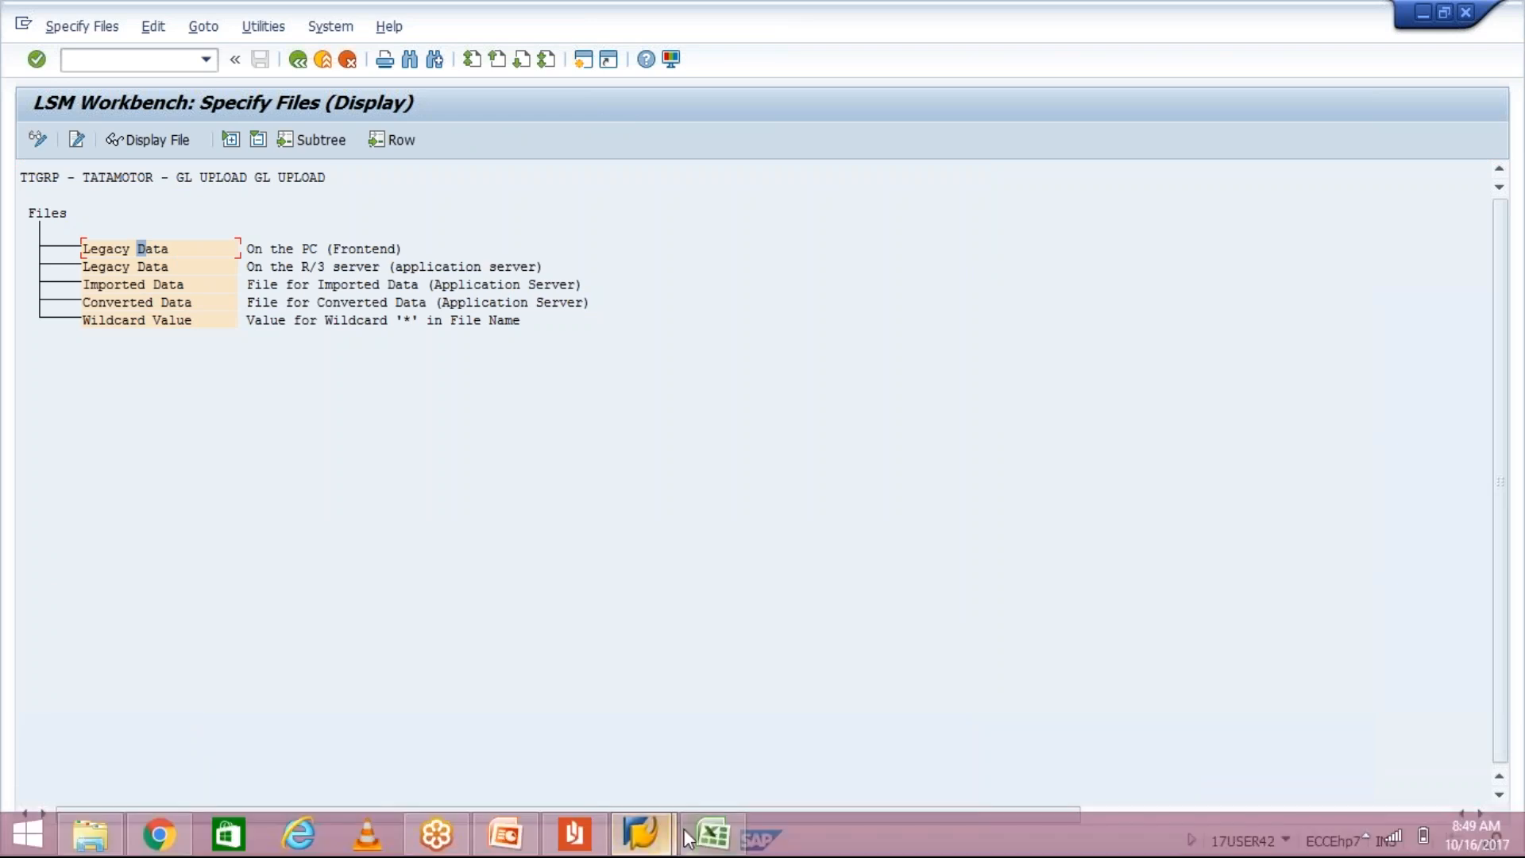
left_click(576, 836)
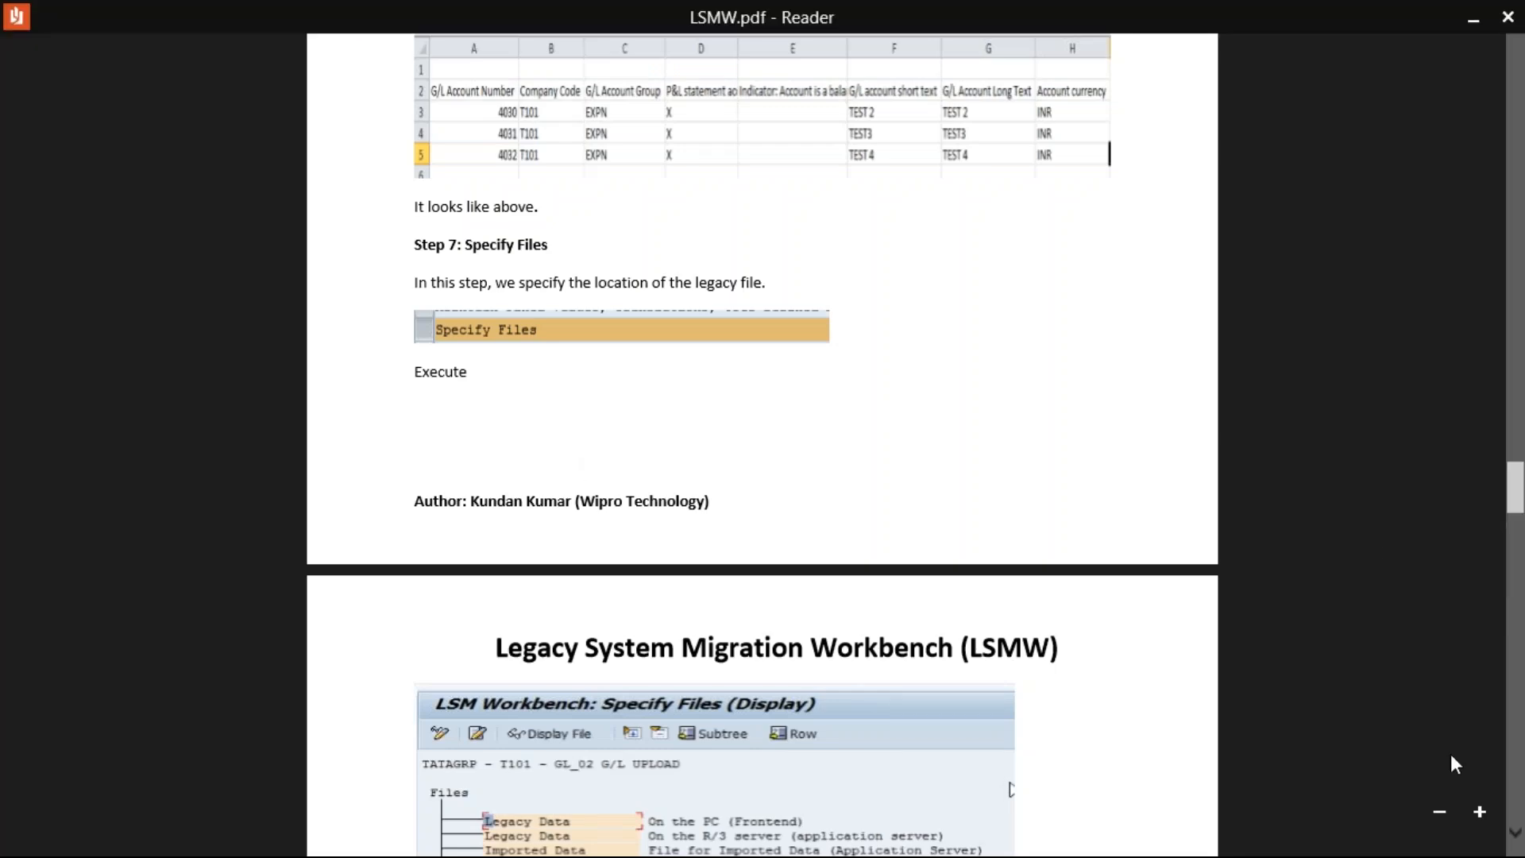
Step: Scroll LSMW.pdf to Step 7: Specify Files and read it before returning to SAP
left_click(1519, 839)
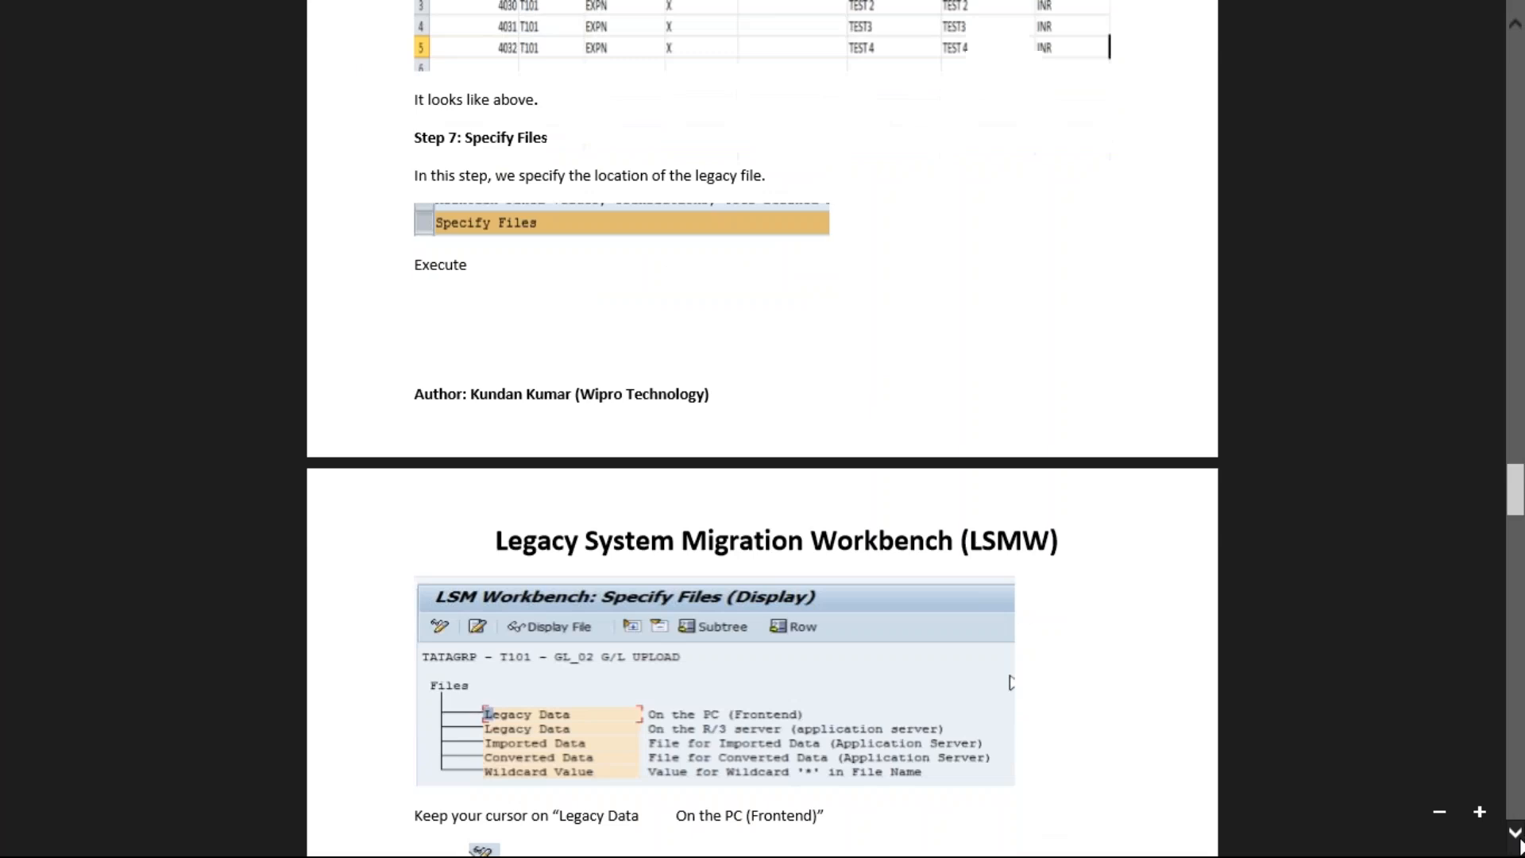
left_click(1519, 839)
scroll(1519, 839, "down", 5)
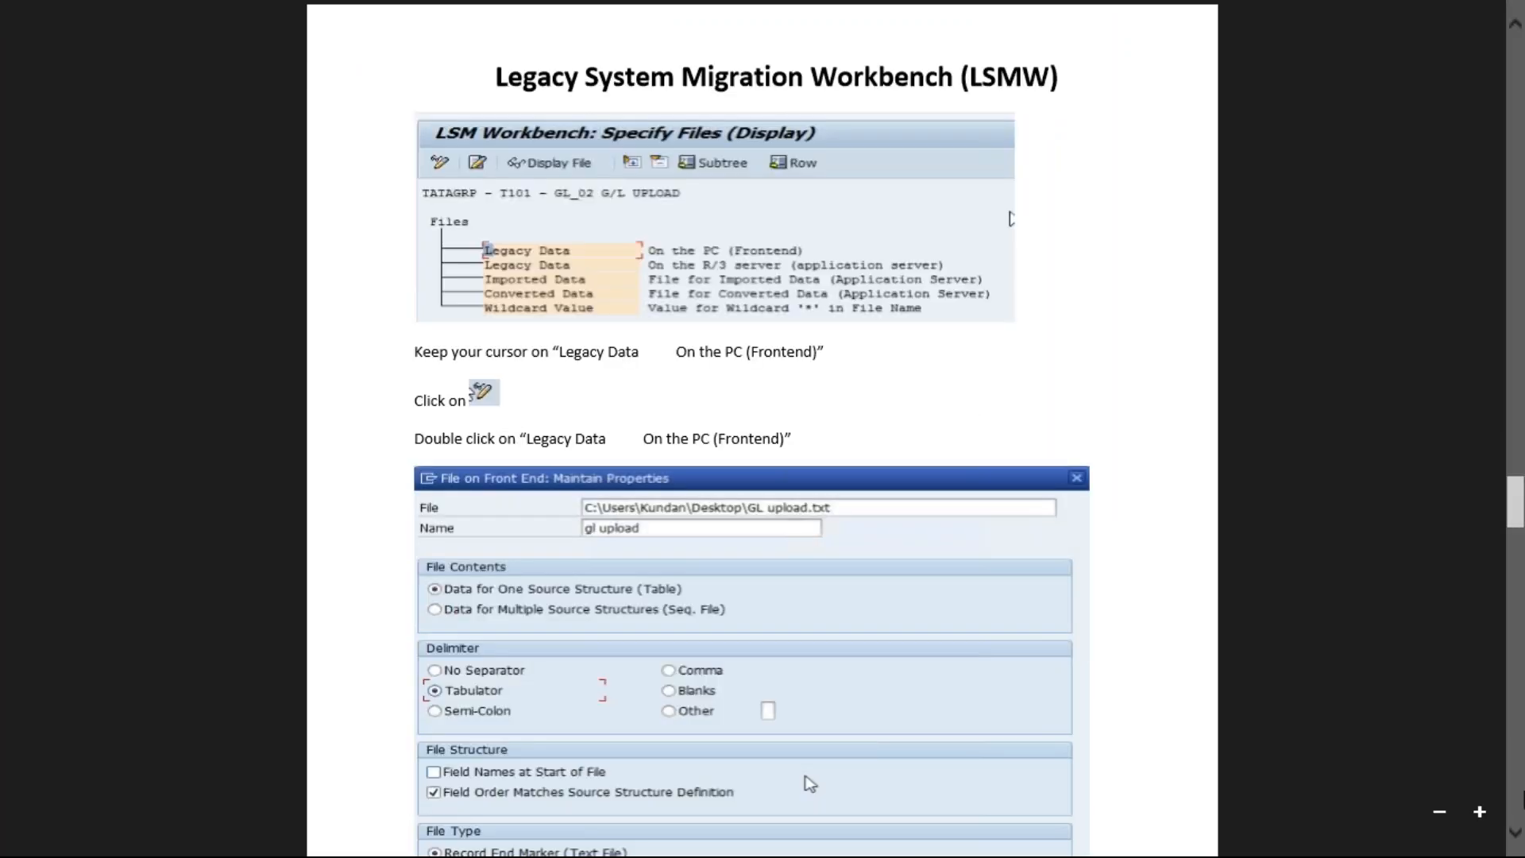
left_click(1515, 833)
scroll(1515, 840, "down", 6)
scroll(1515, 841, "down", 3)
key("alt+Tab")
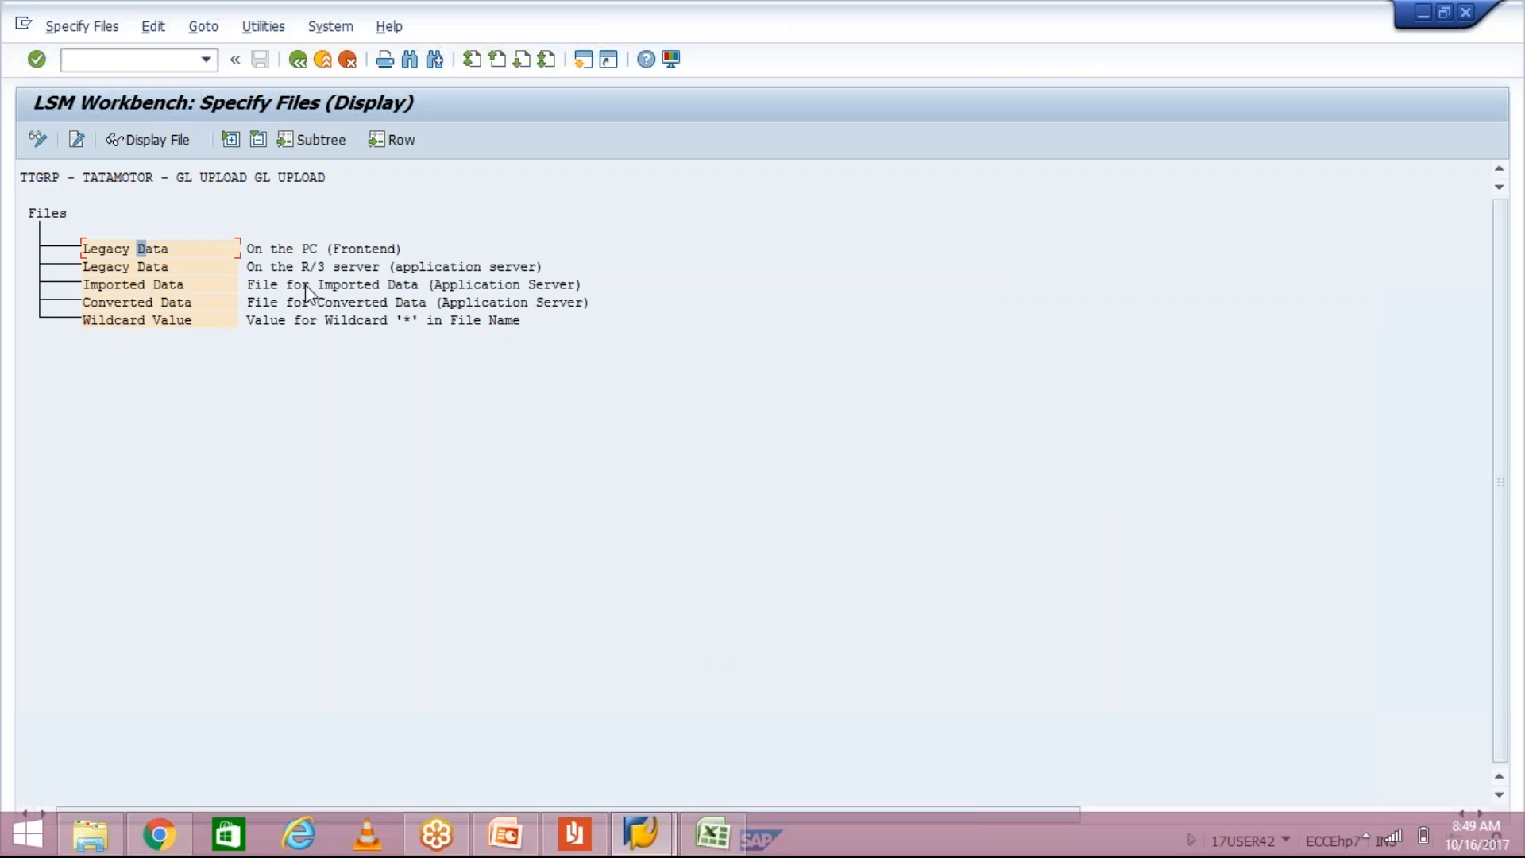
Step: Switch Specify Files to change mode and open 'Legacy Data – On the PC (Frontend)' properties
left_click(152, 248)
left_click(38, 140)
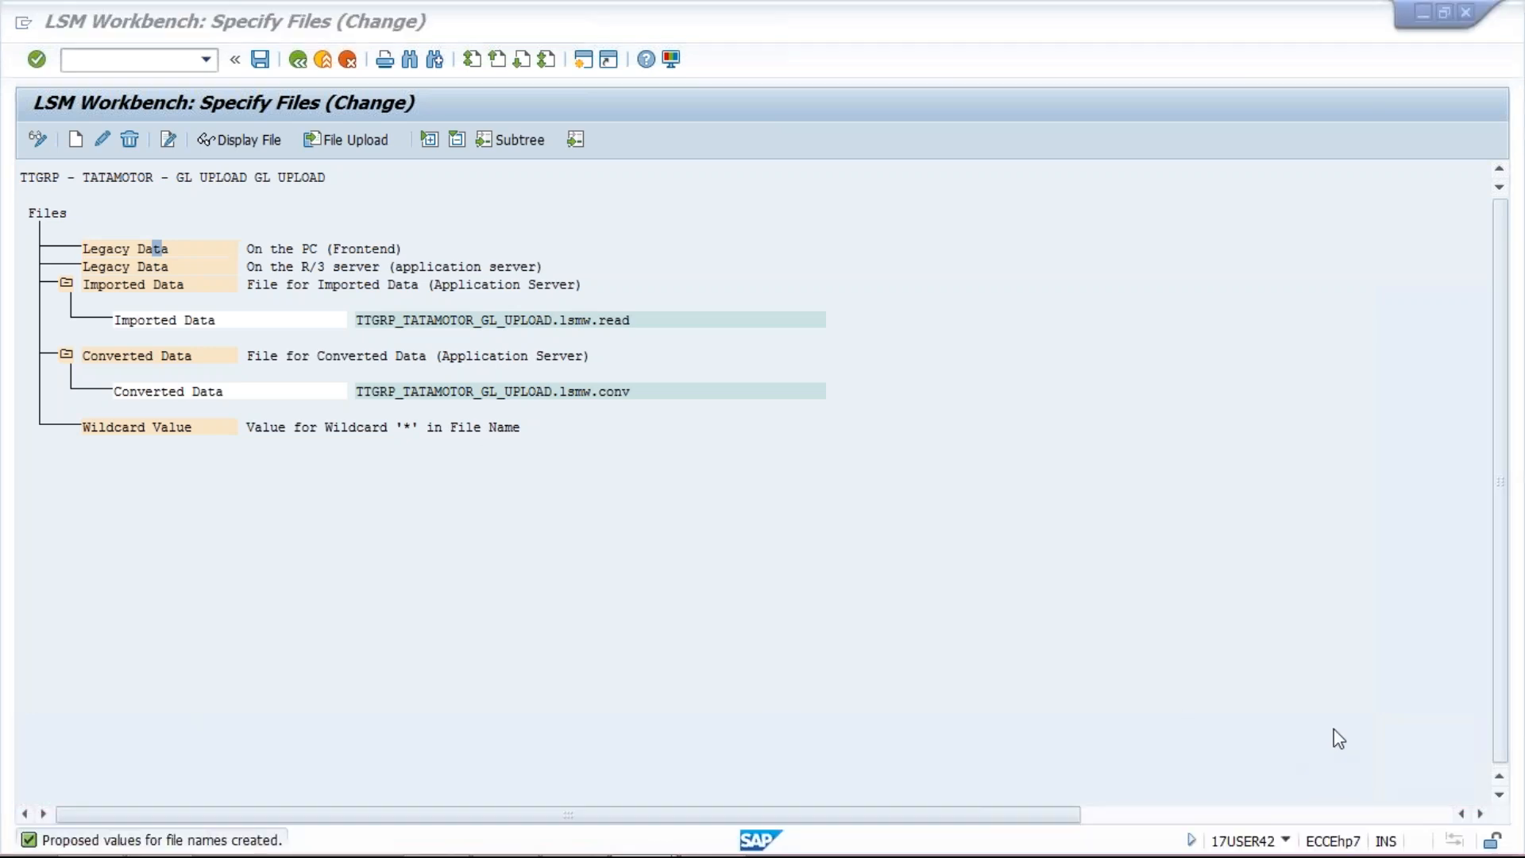
double_click(156, 249)
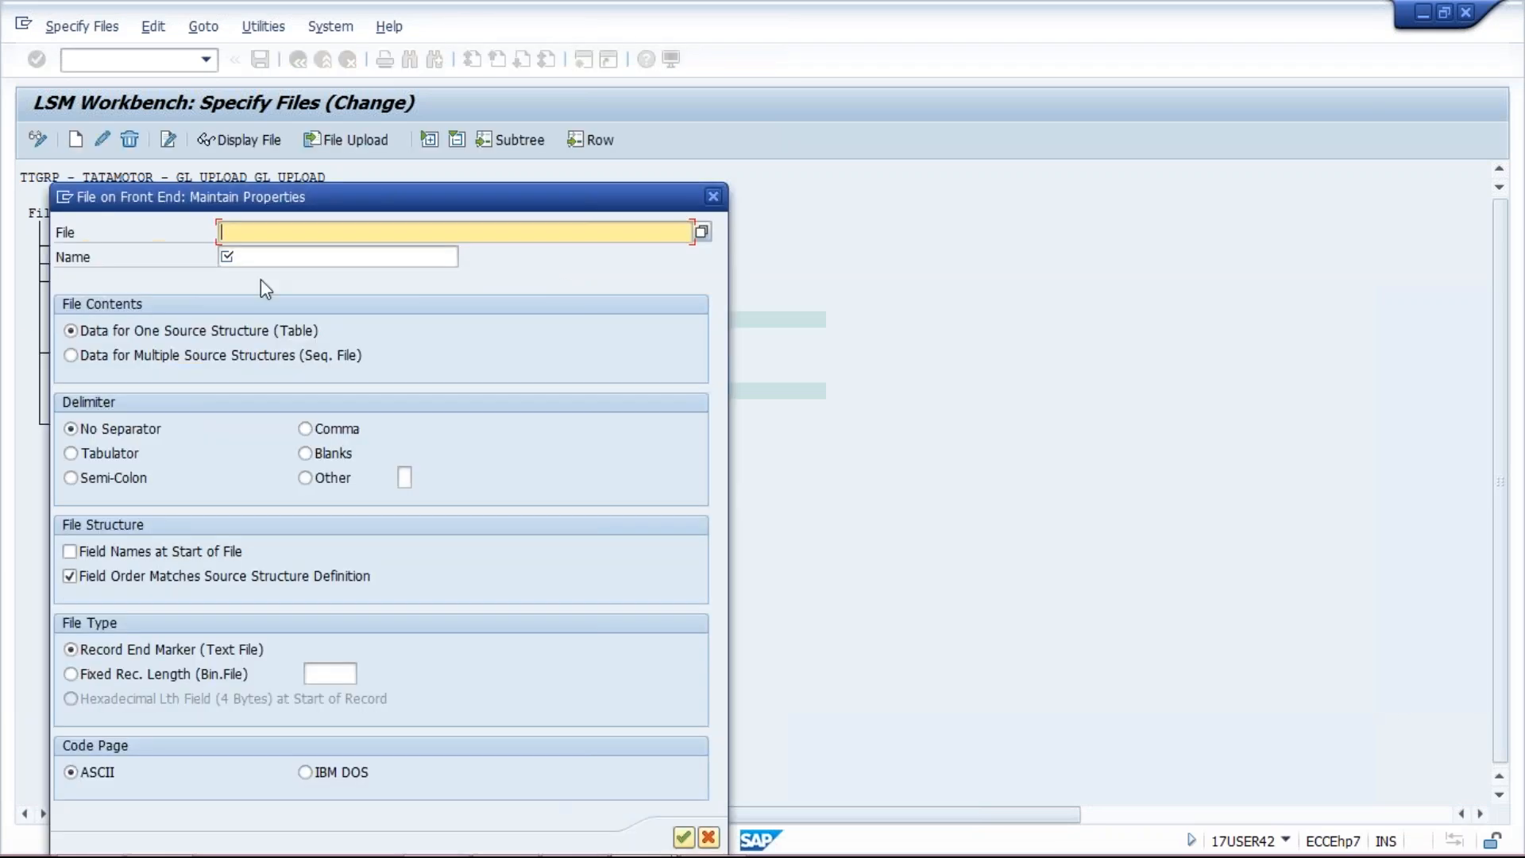
Step: Specify Desktop file fs00.txt as the PC legacy file named 'GL upload', tab-delimited
left_click_drag(278, 200, 573, 294)
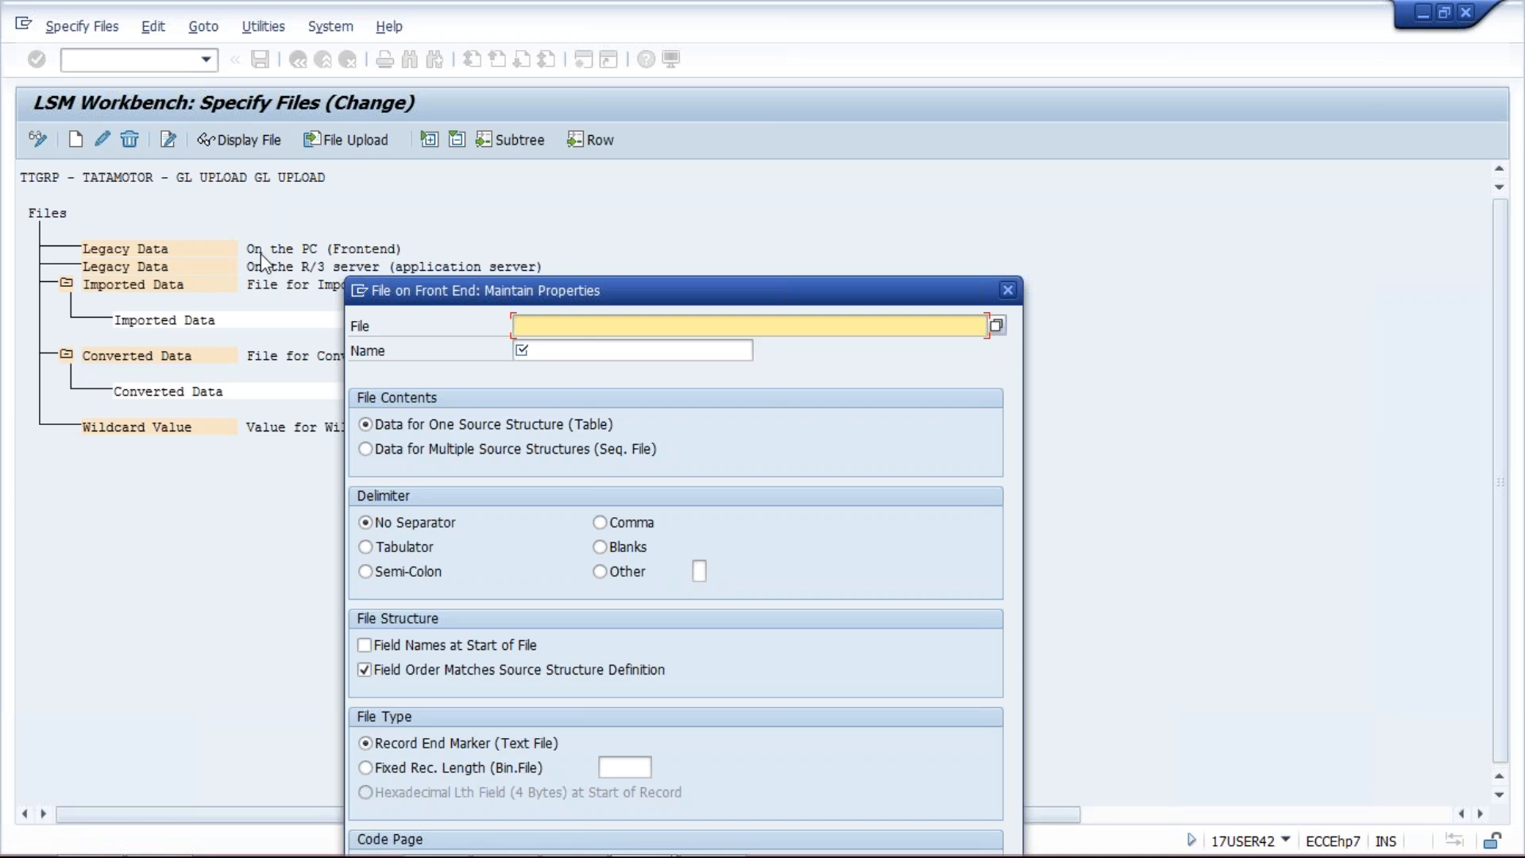
left_click(995, 325)
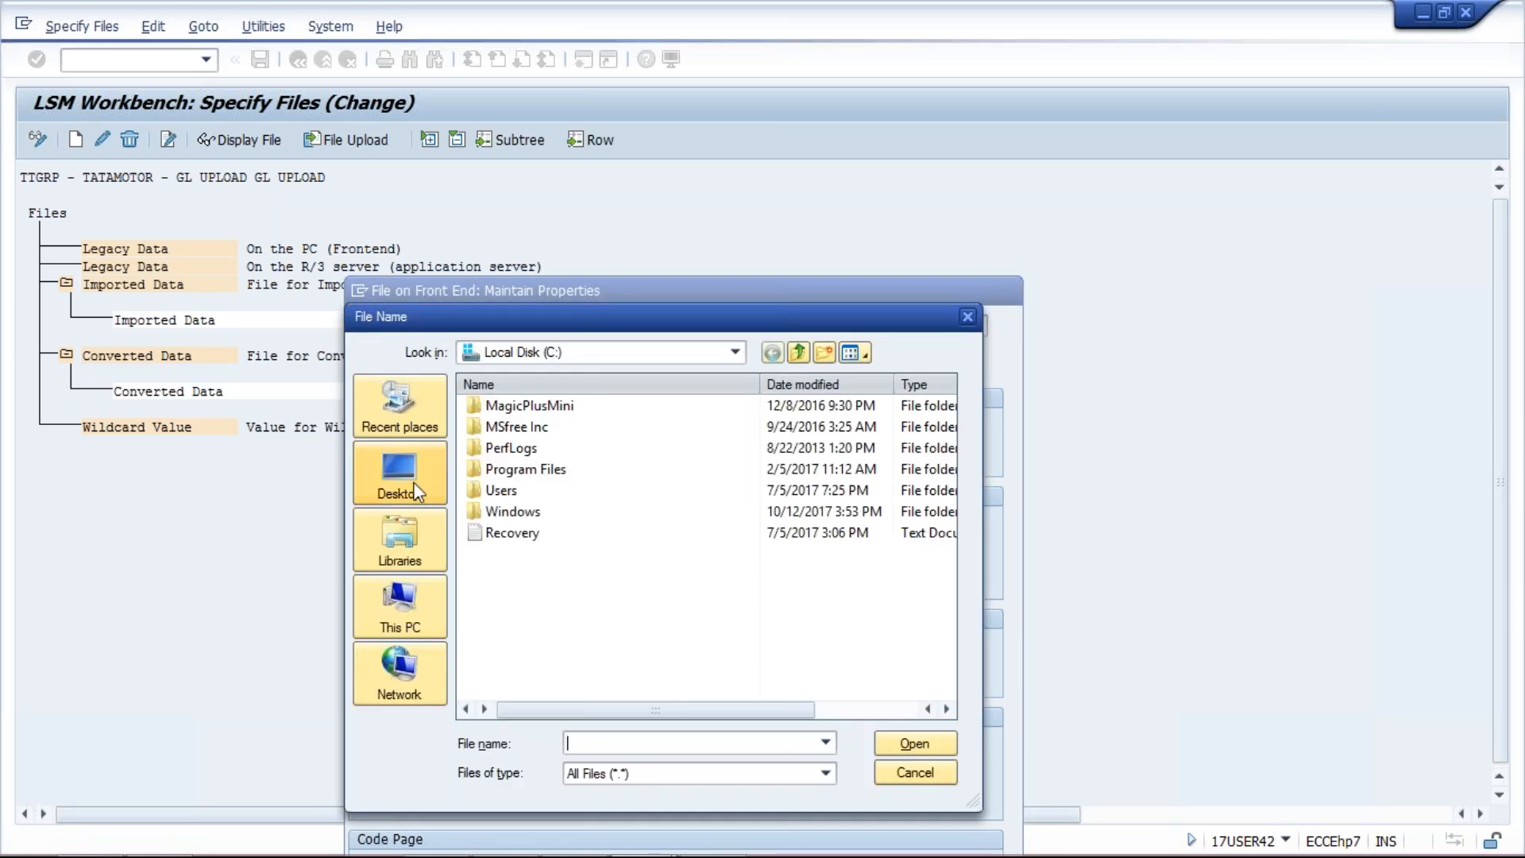
left_click(401, 477)
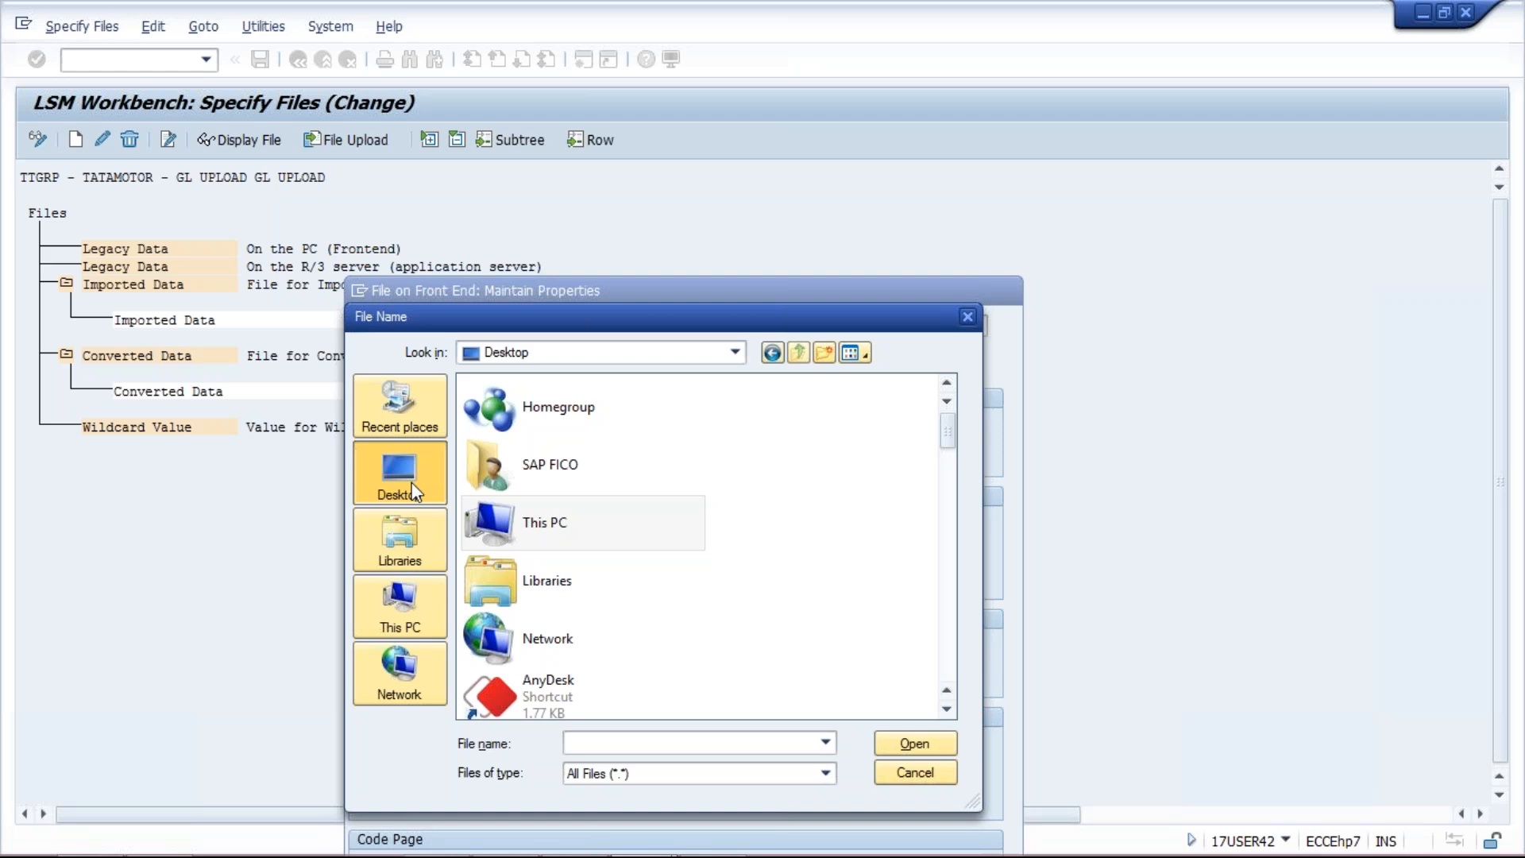
type("fs")
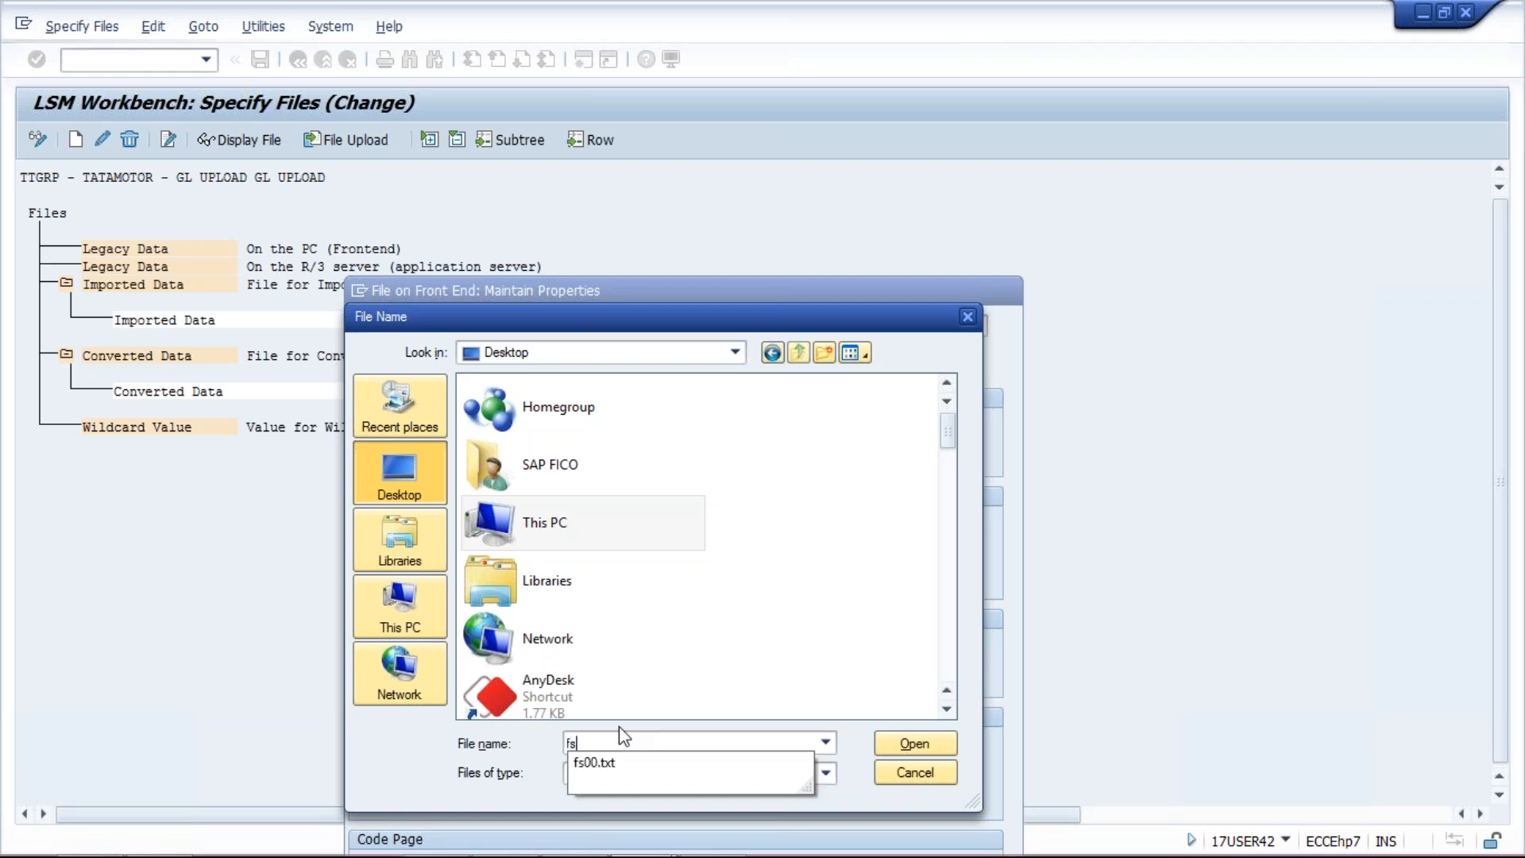
left_click(636, 771)
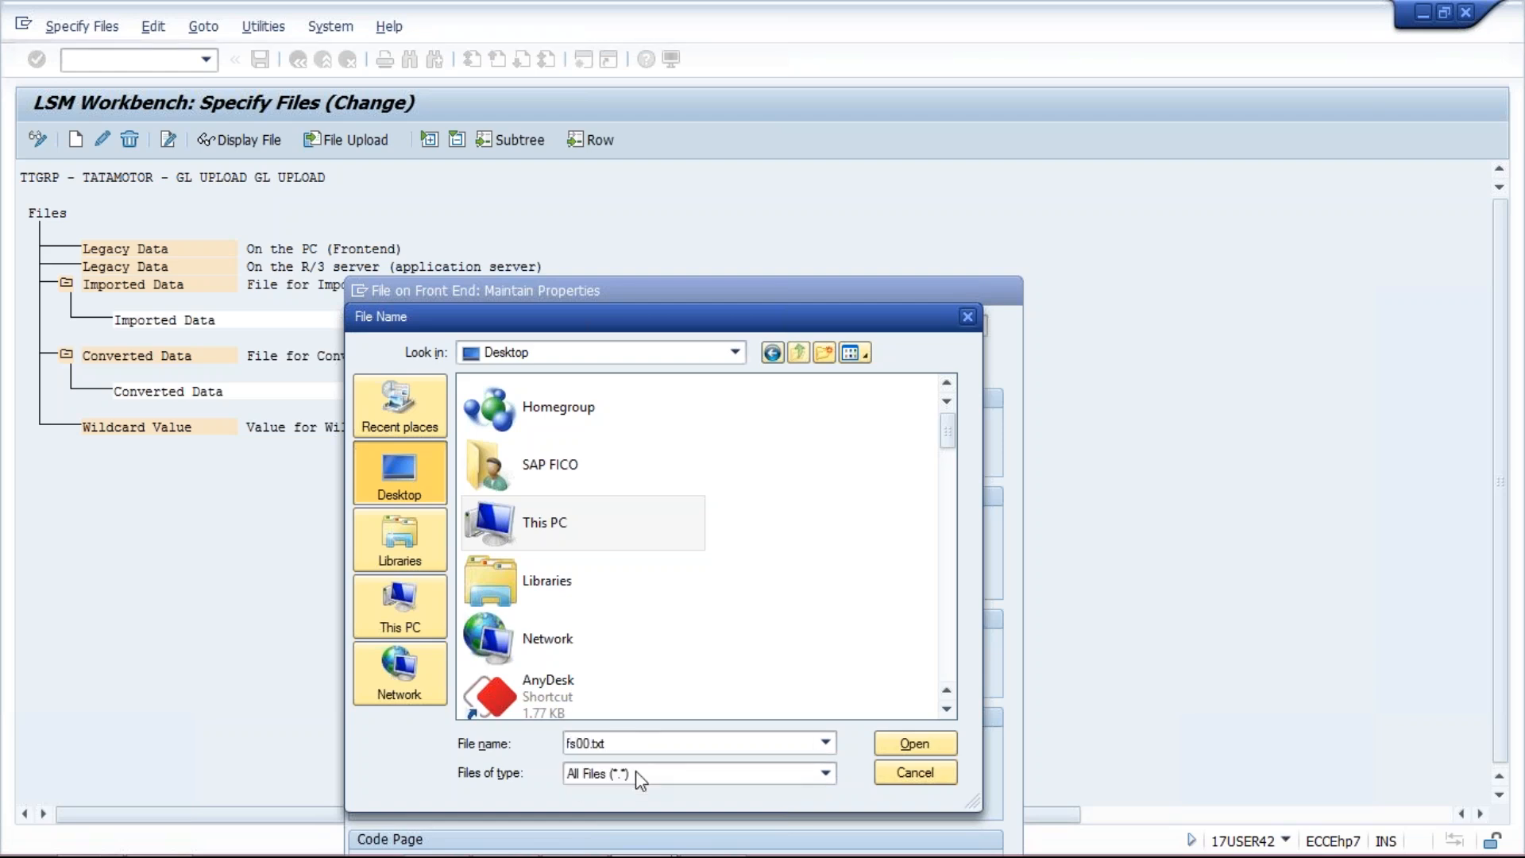
left_click(902, 748)
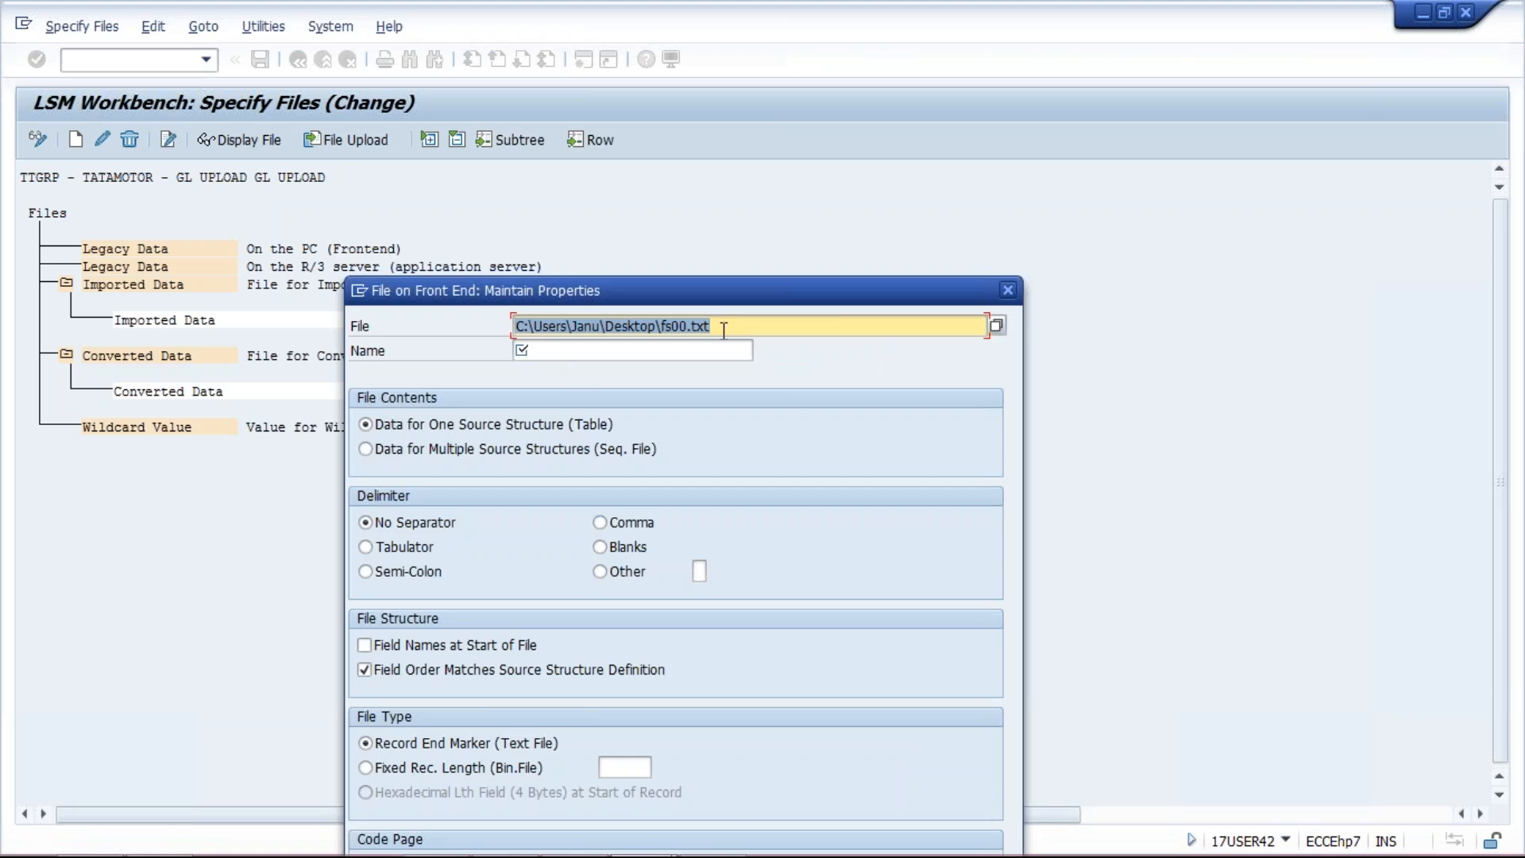
left_click(638, 353)
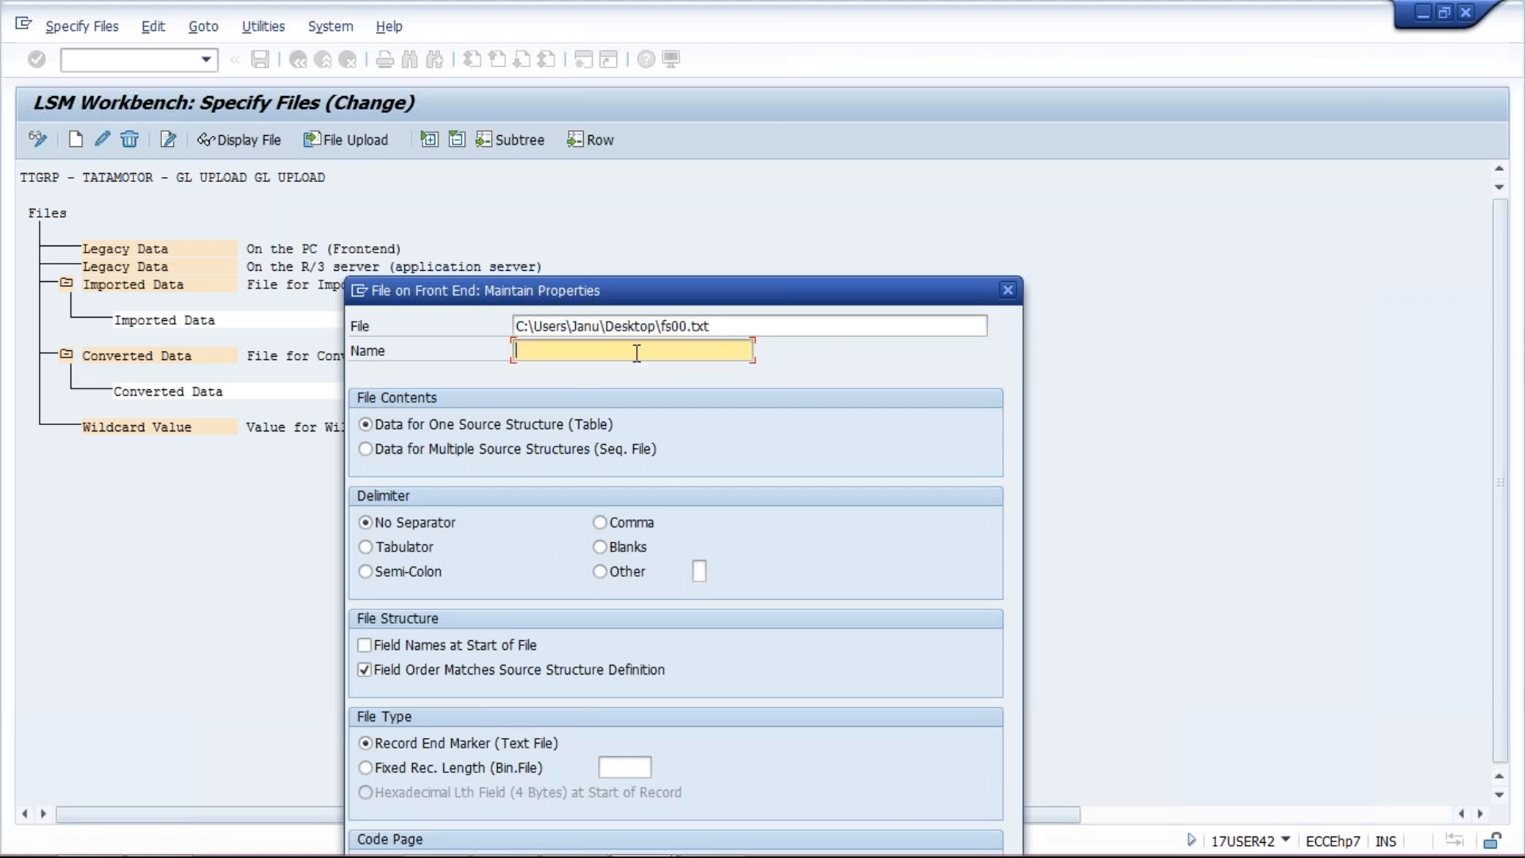
type("GL upload")
left_click(396, 550)
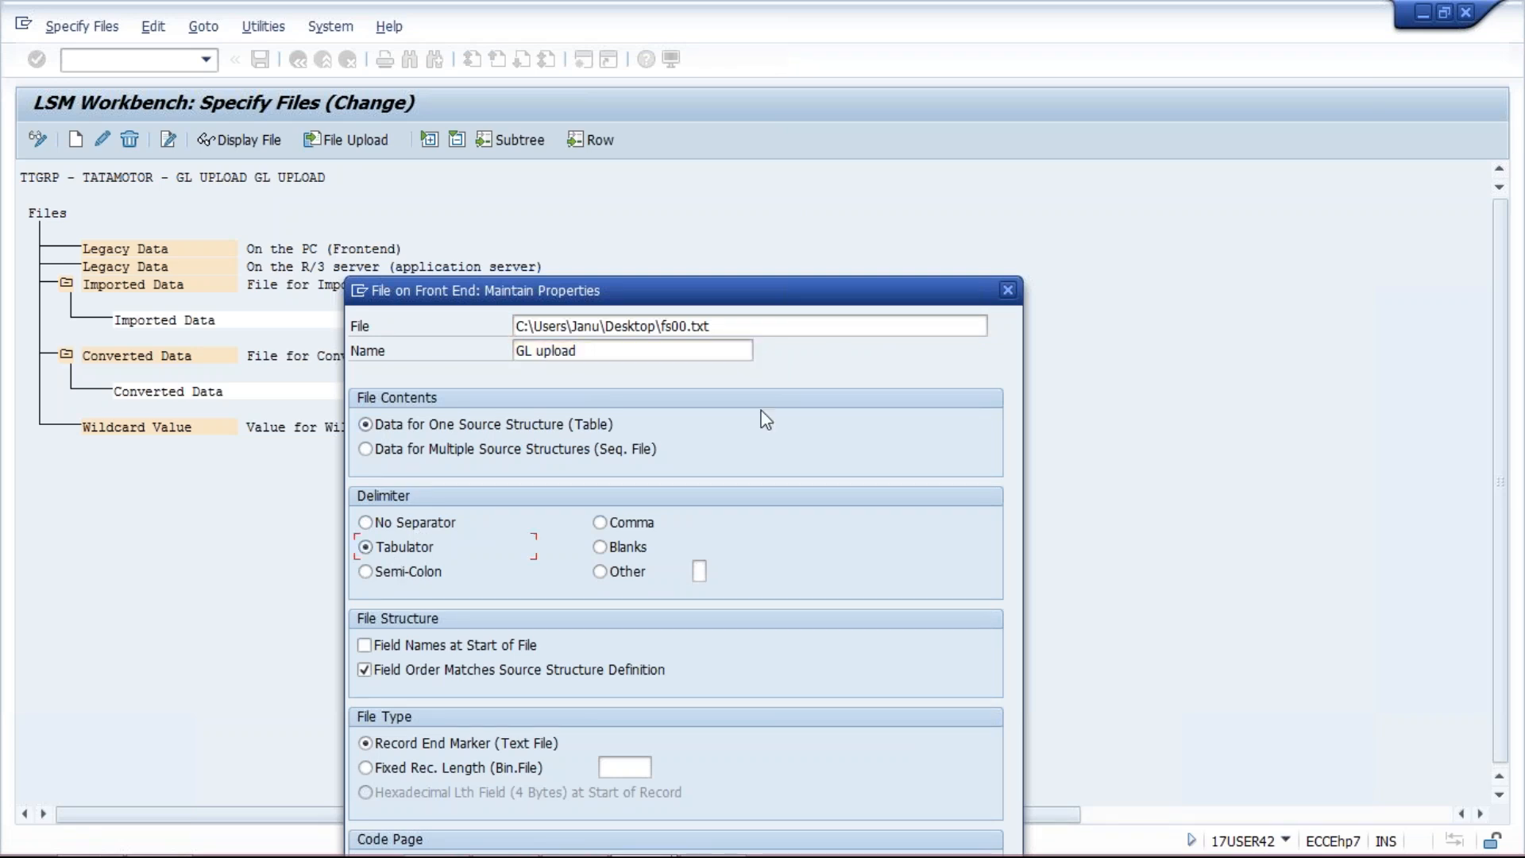
left_click_drag(777, 292, 786, 92)
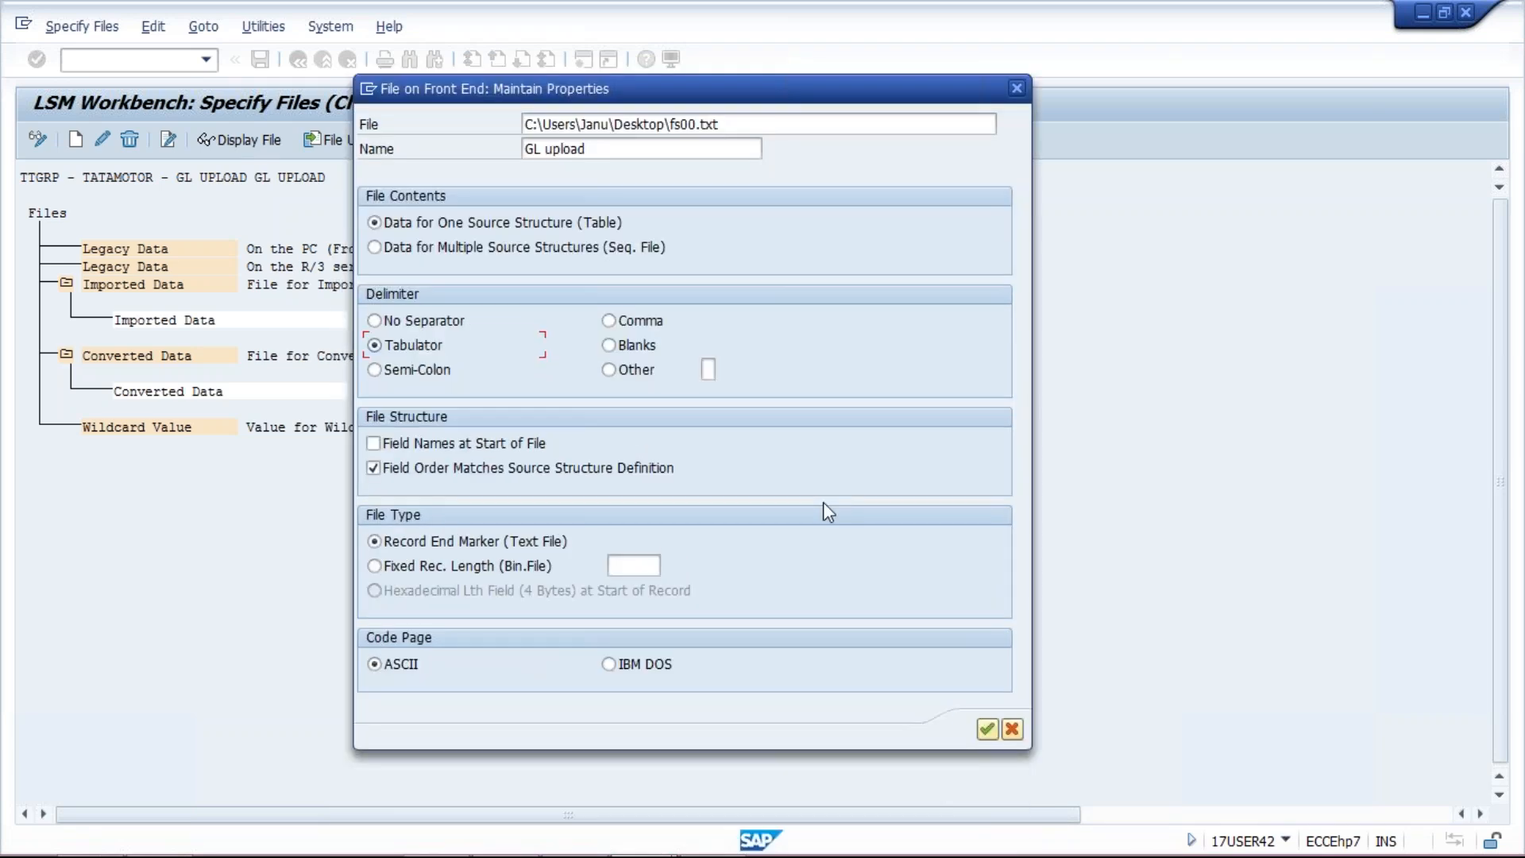
left_click(987, 728)
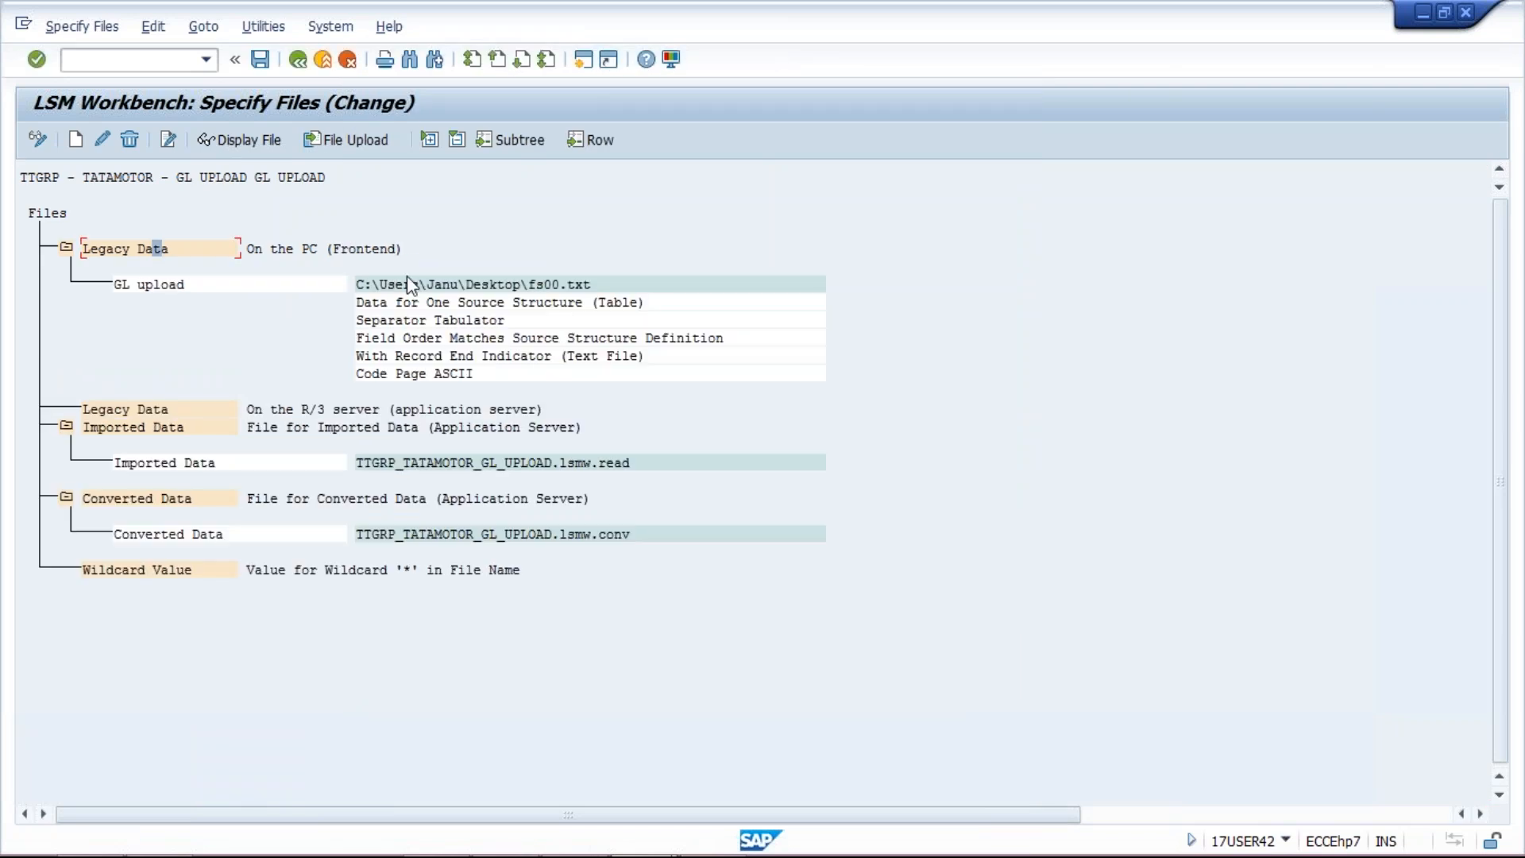
Step: Save the fs00.txt file specification, reopen Specify Files to verify it, and return to the step list
left_click(262, 62)
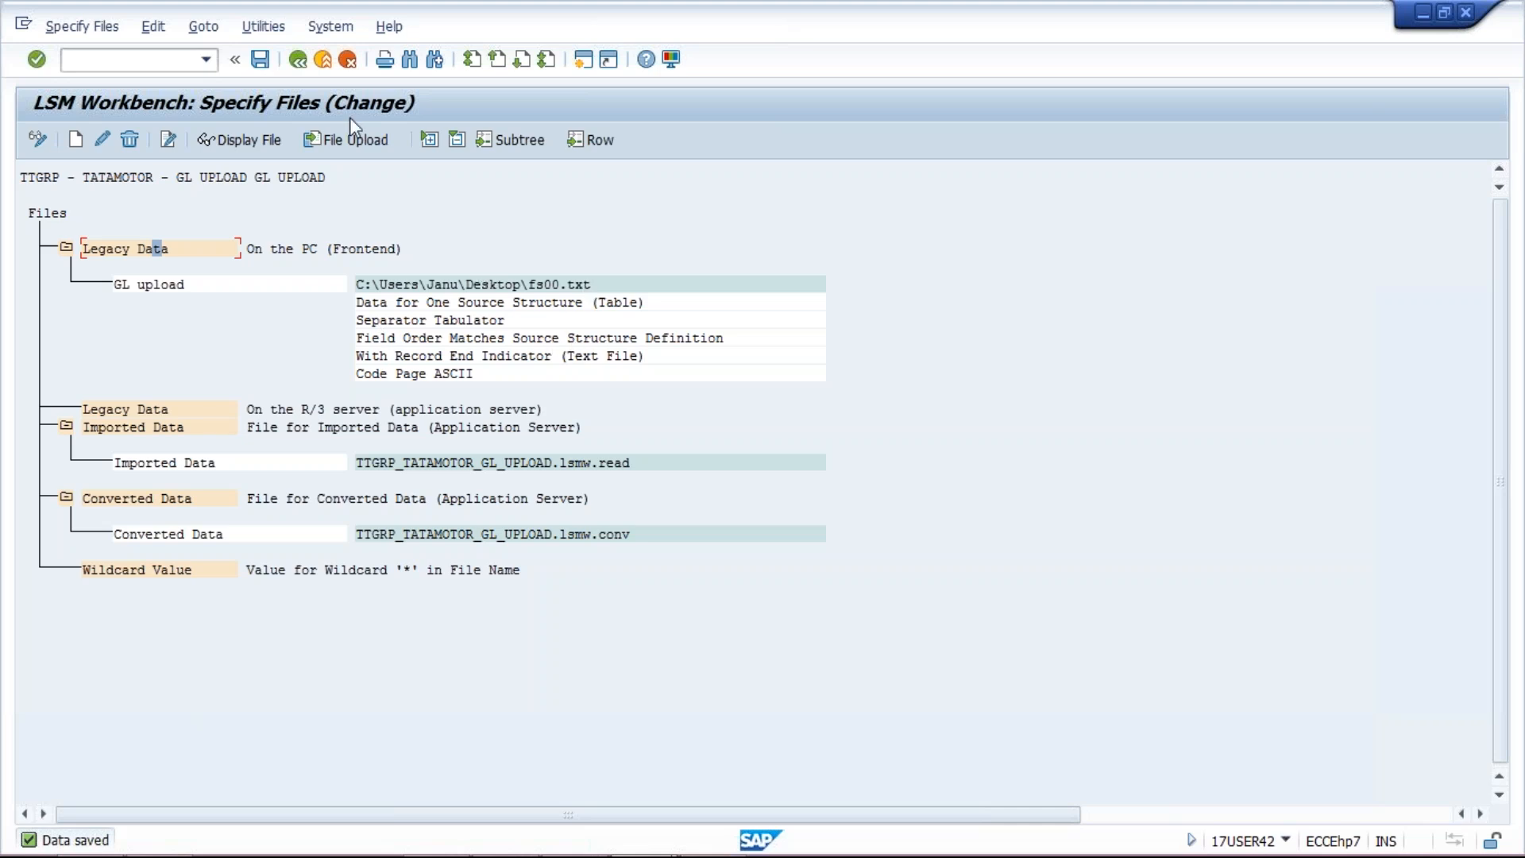
left_click(297, 59)
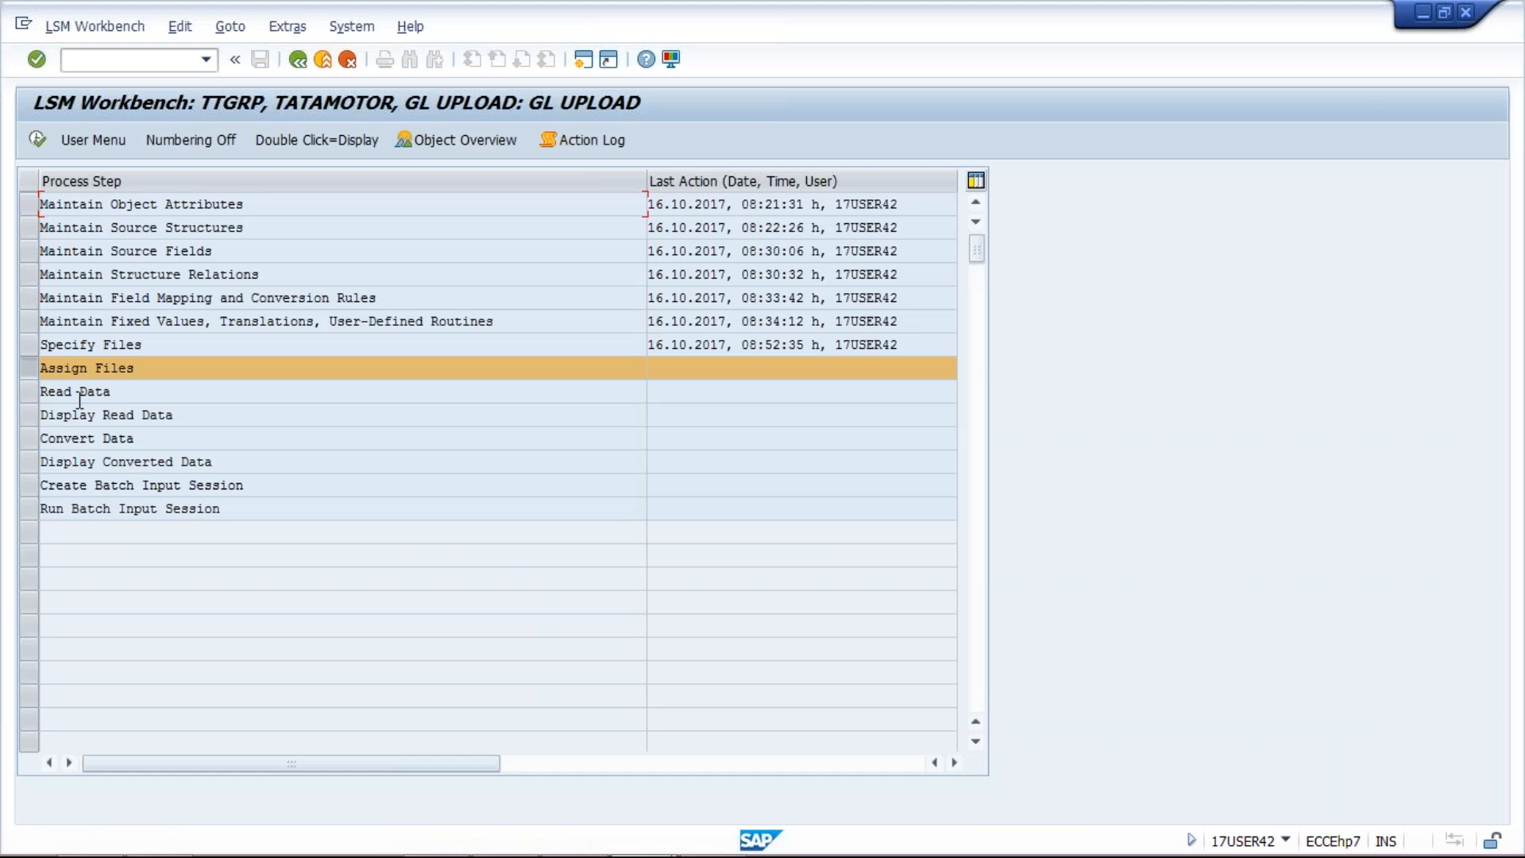
left_click(25, 343)
key("ctrl+F8")
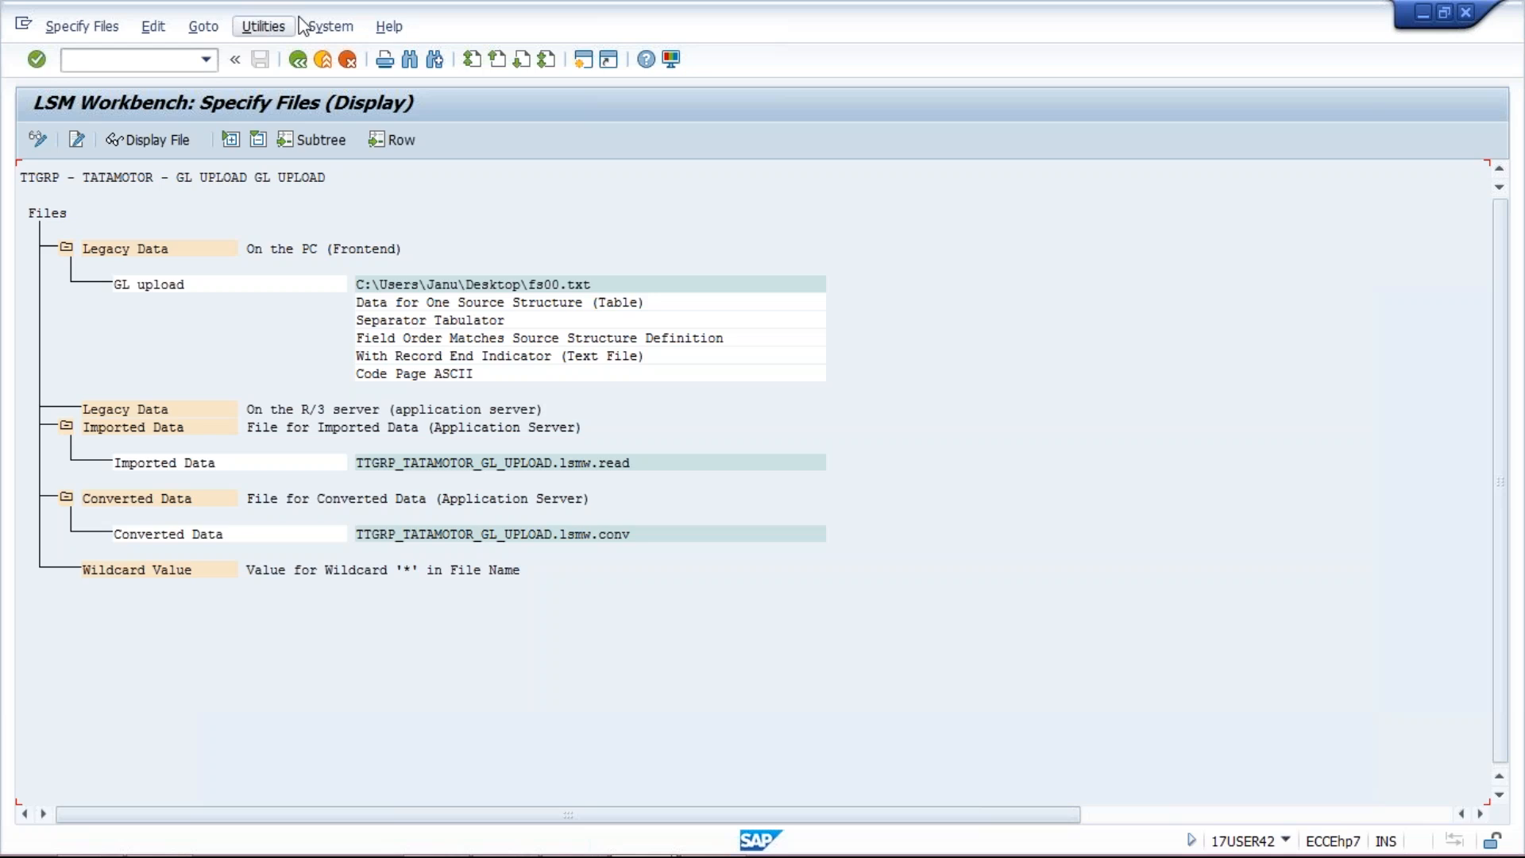
left_click(298, 60)
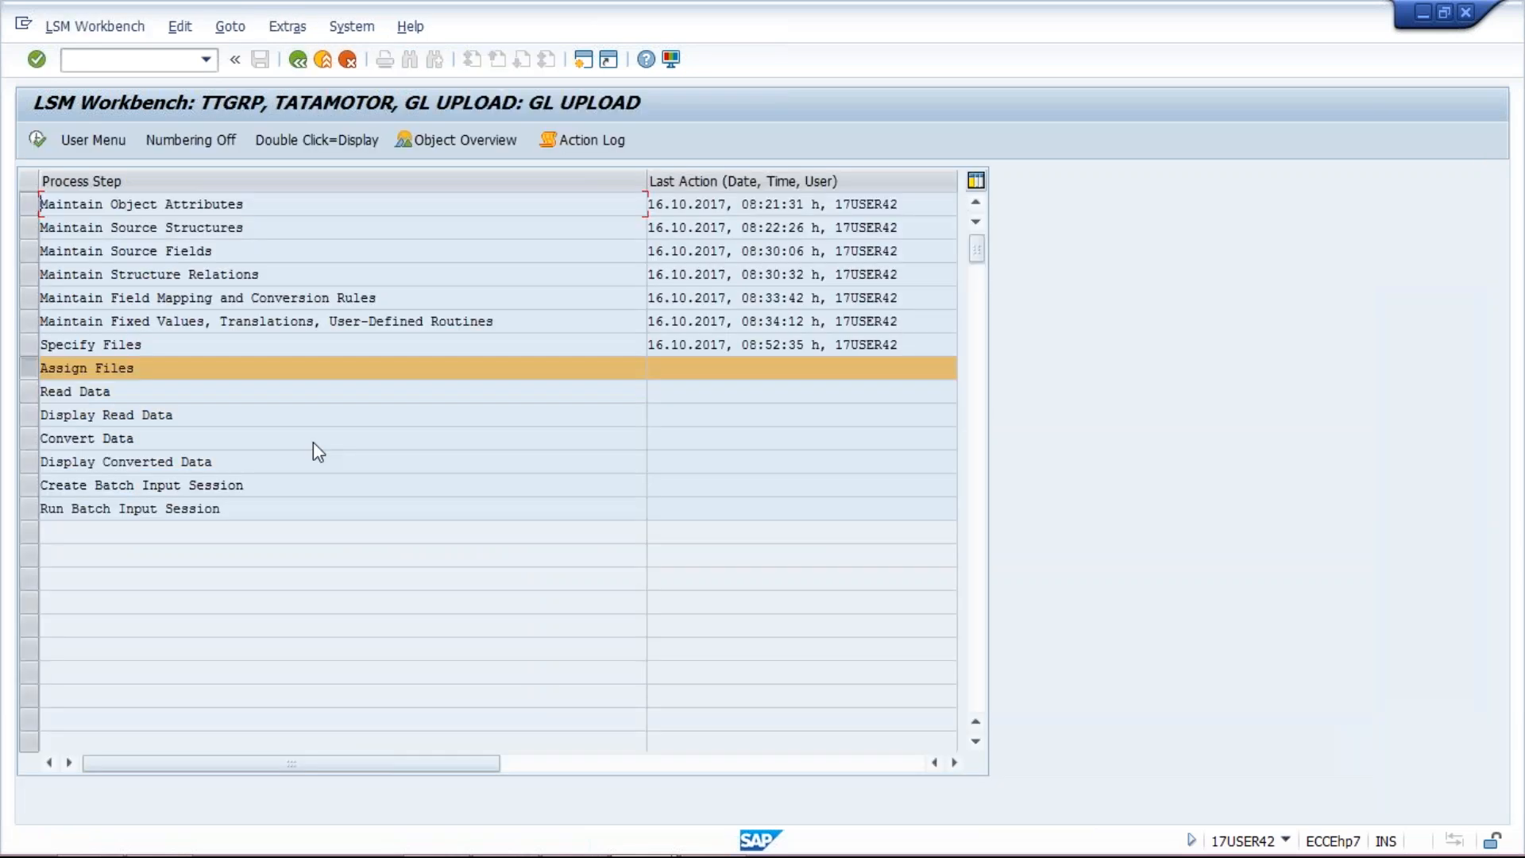
Step: Save fs00.txt's assignment to source structure ZFS00_1, then open the Read Data step
double_click(88, 369)
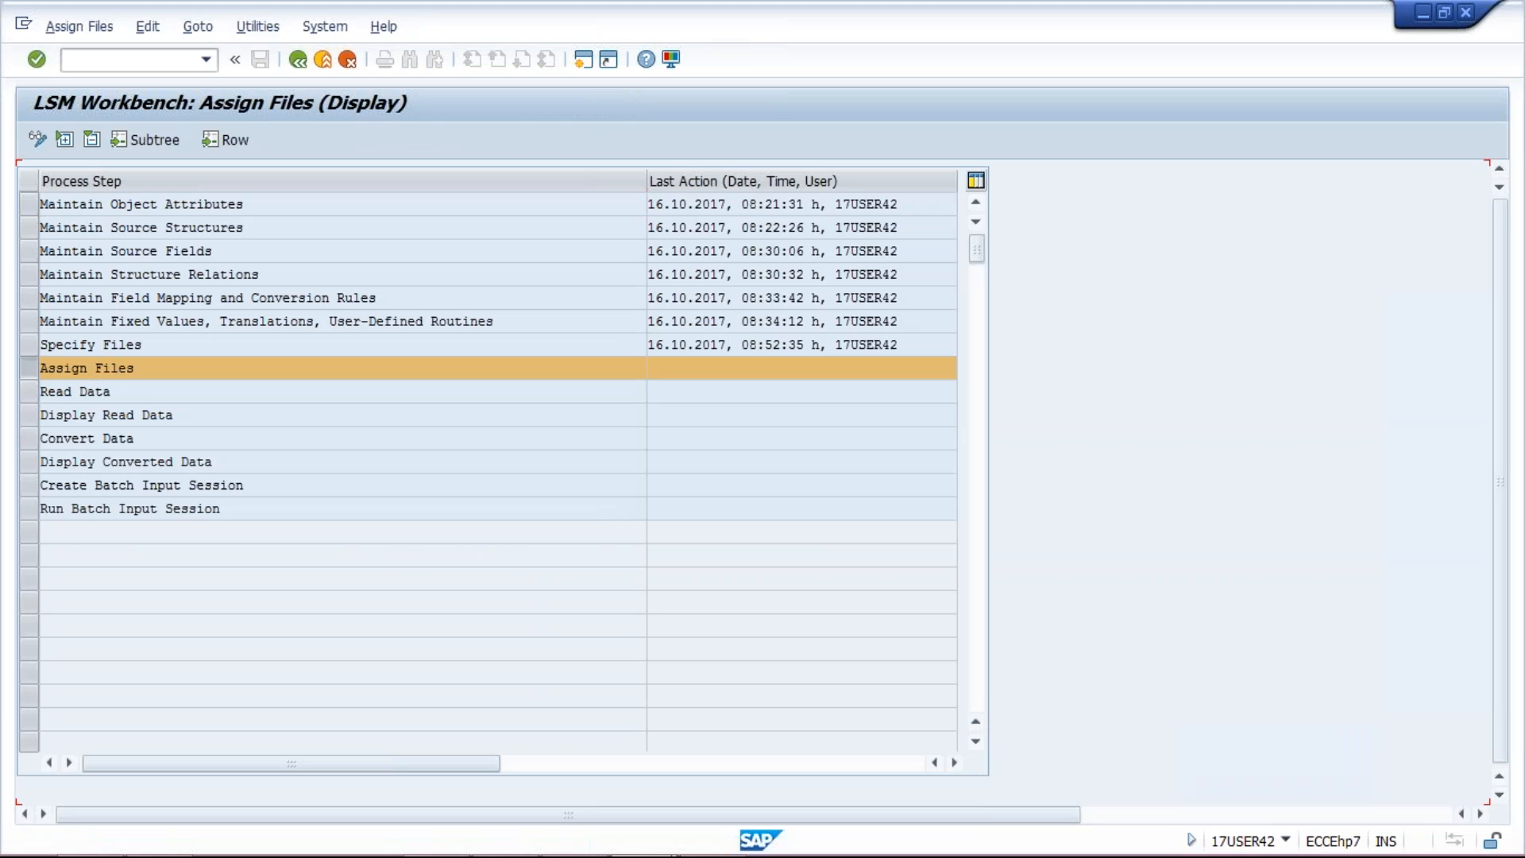
left_click(108, 250)
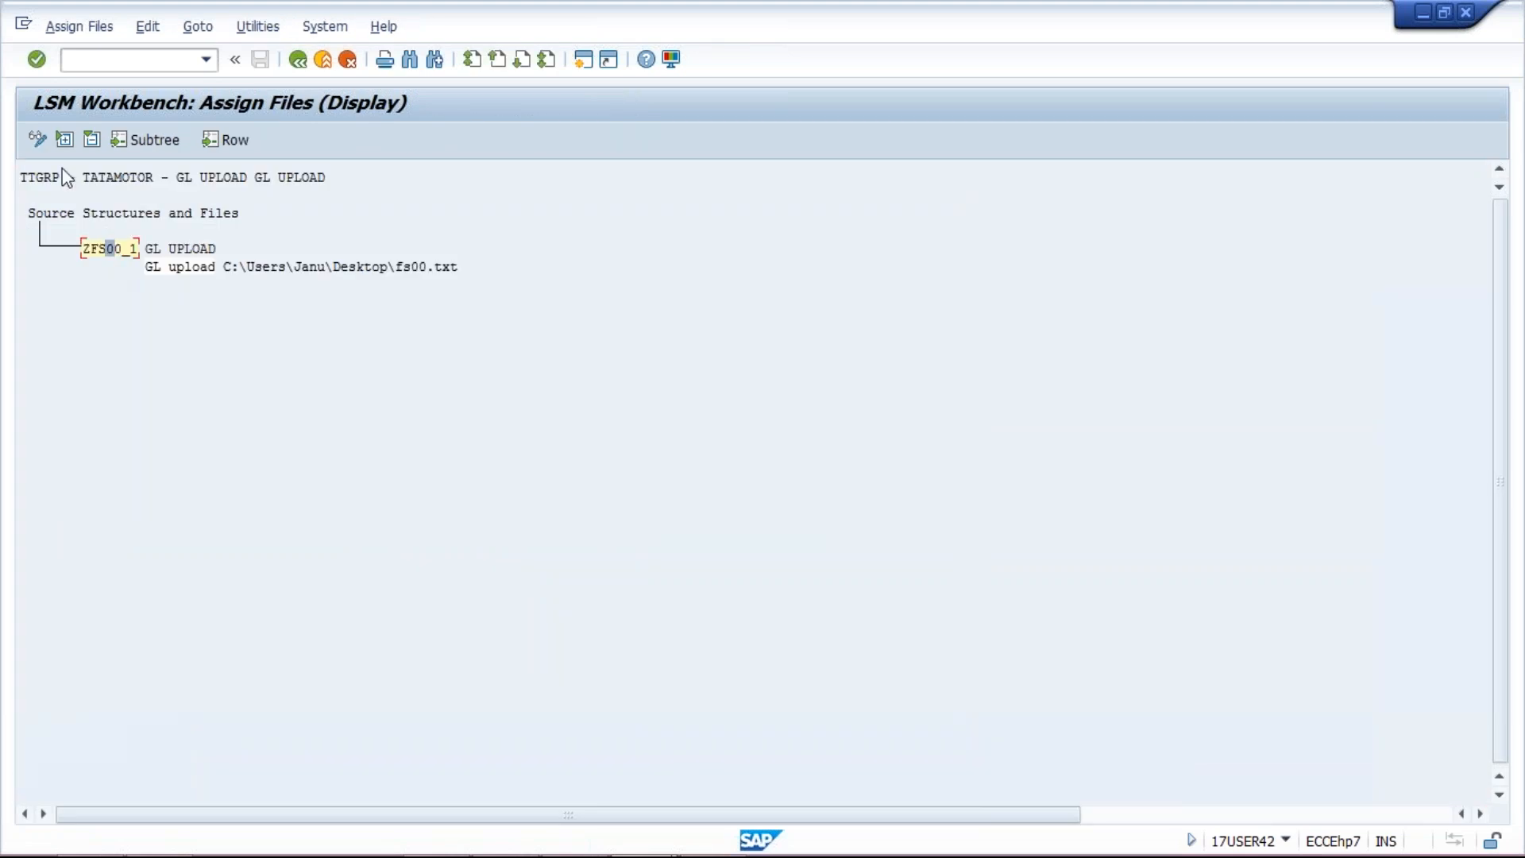
left_click(37, 140)
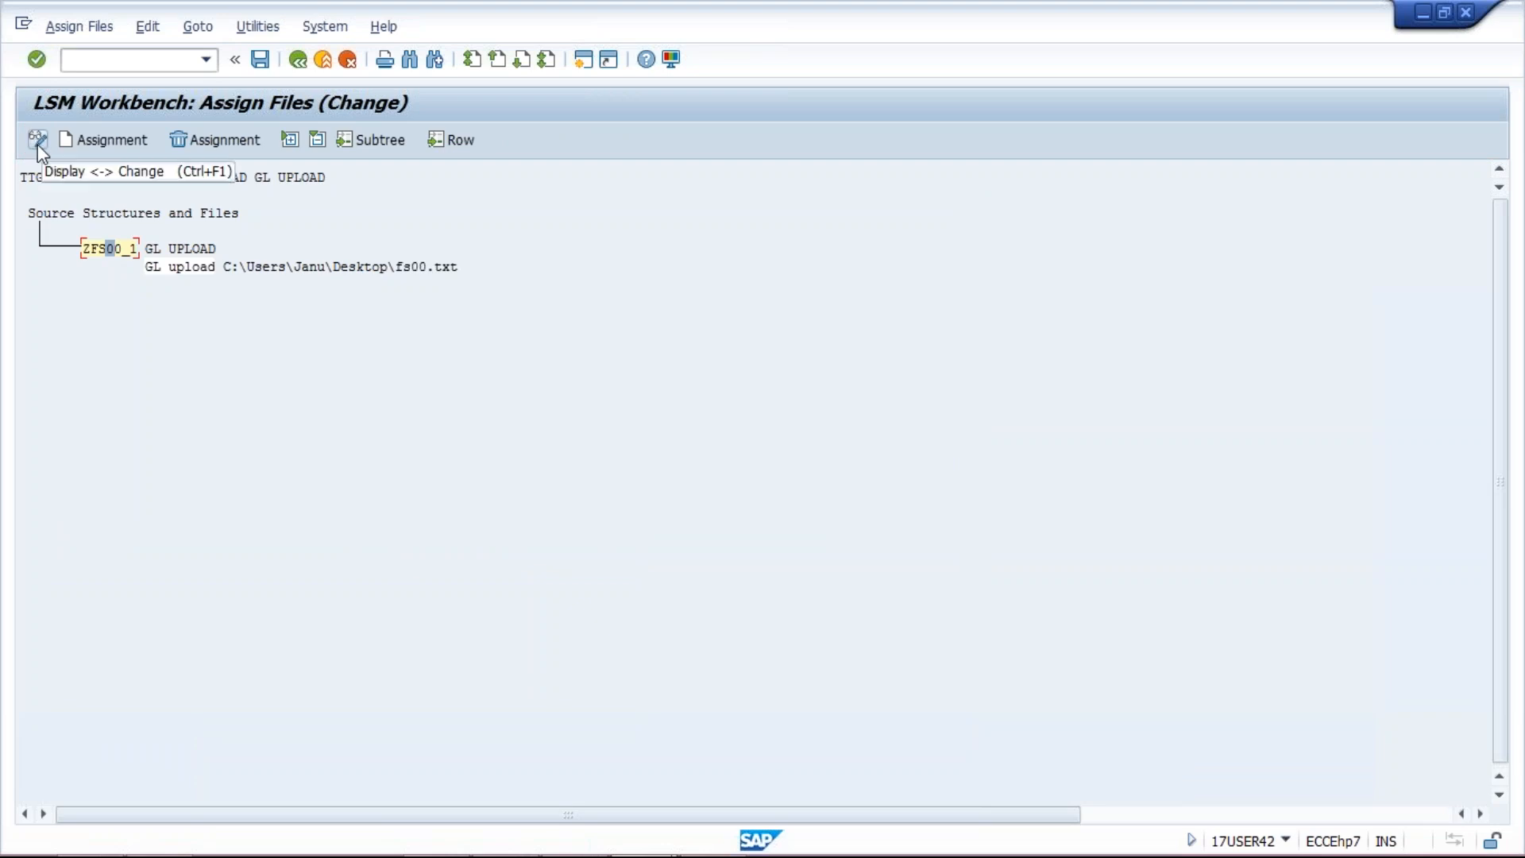
left_click(263, 64)
left_click(299, 63)
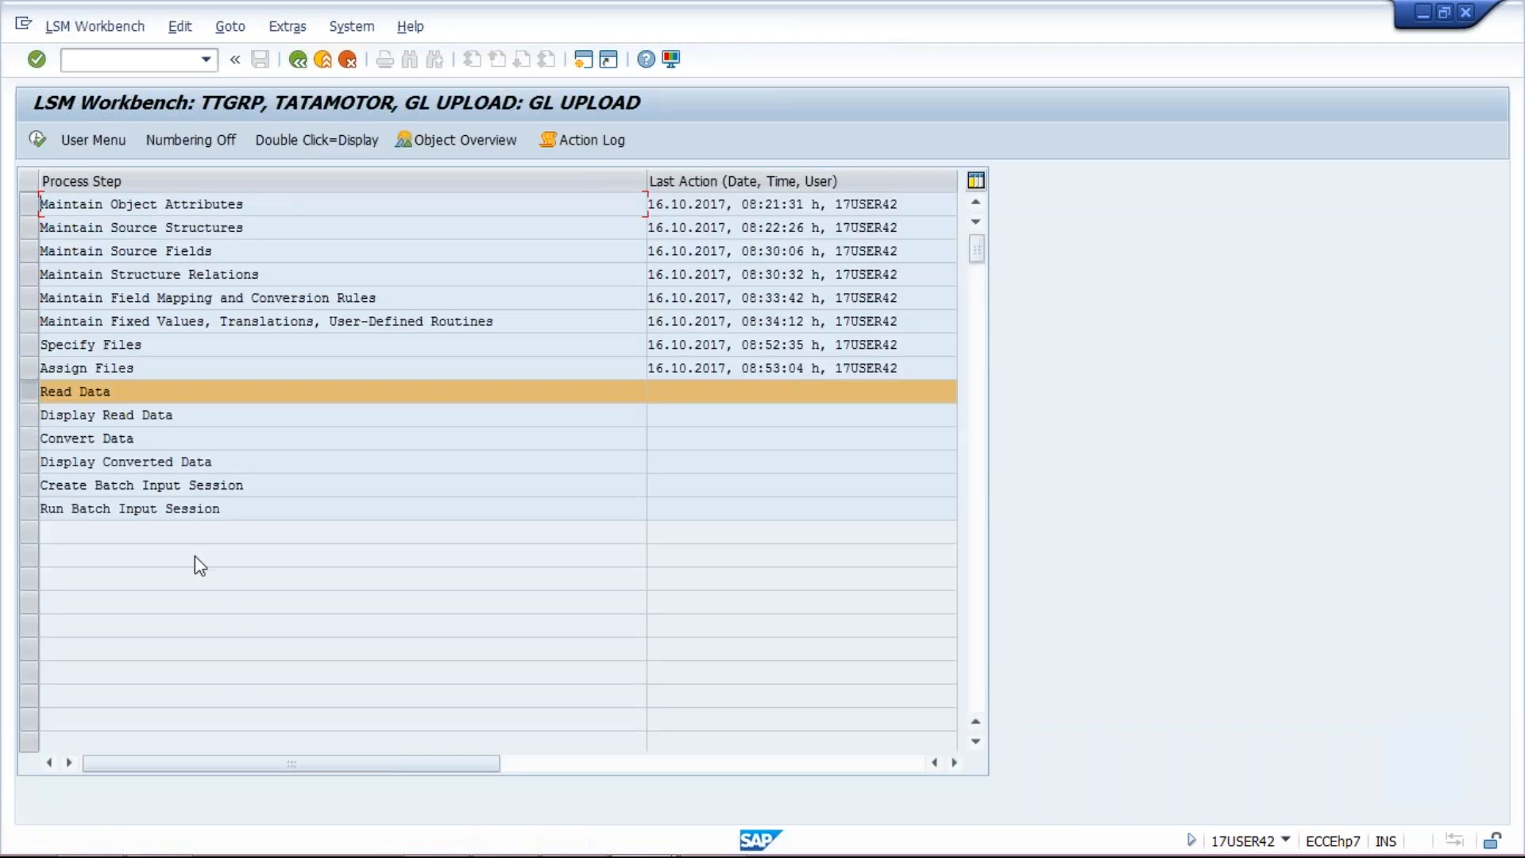
double_click(122, 396)
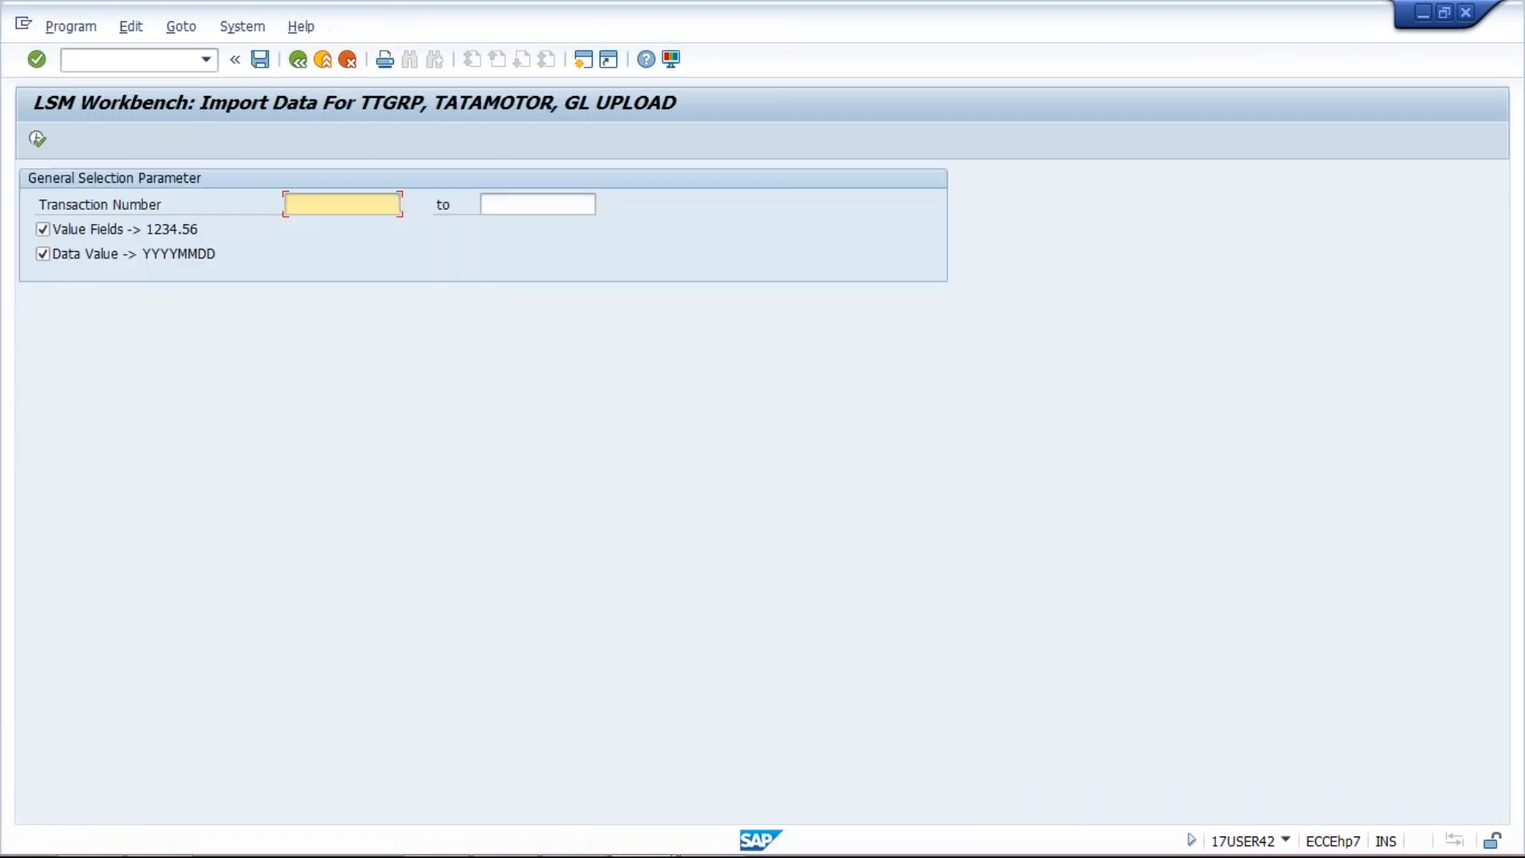
Step: Run Read Data on fs00.txt, allowing file access, so 7 records are read and written
left_click(41, 135)
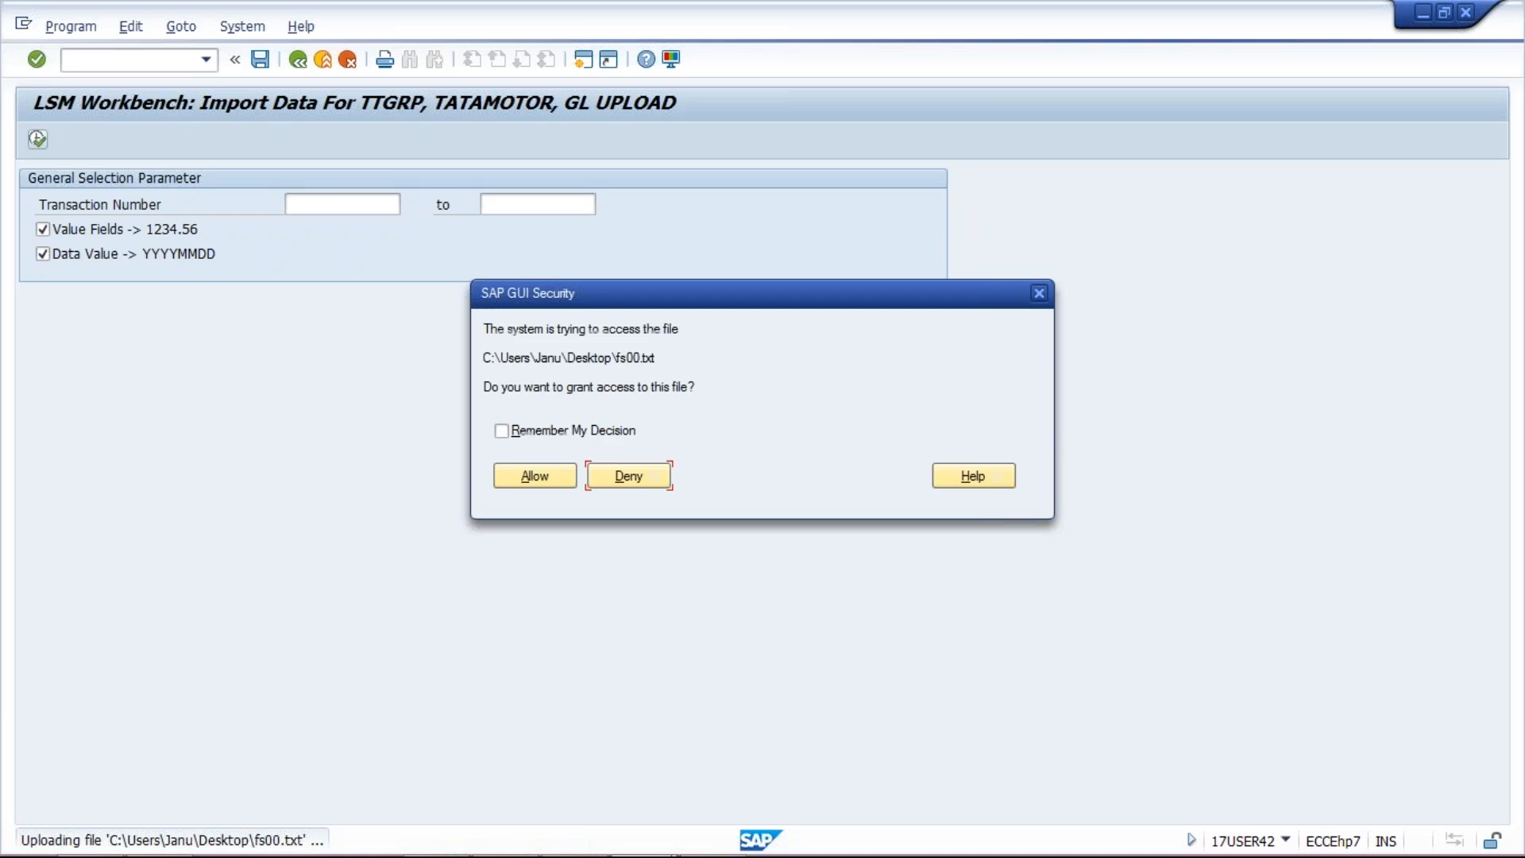
left_click(517, 482)
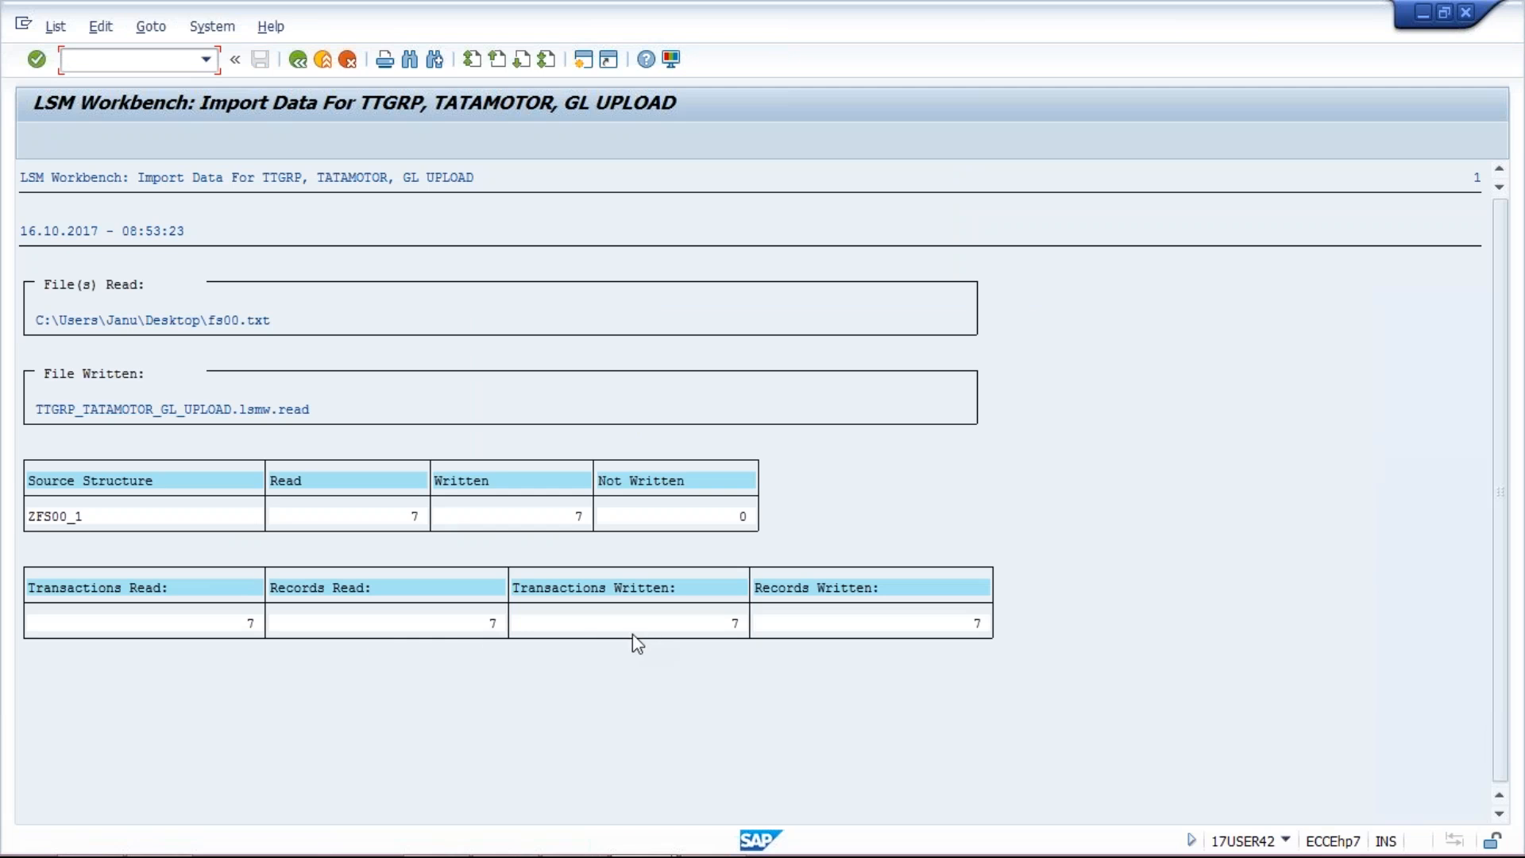
left_click(300, 66)
left_click(299, 66)
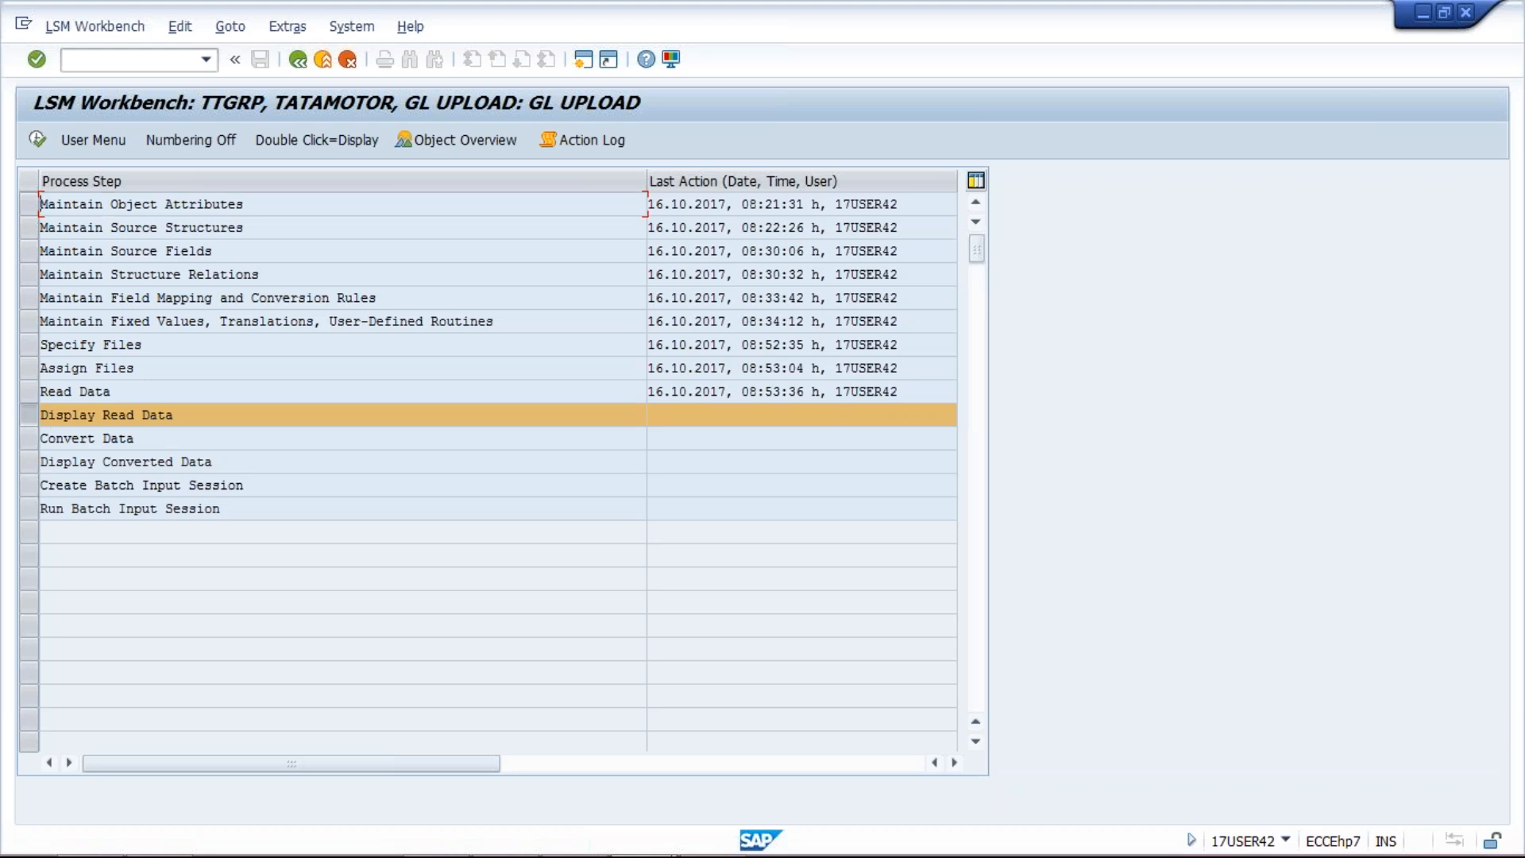
Step: Display all read data lines and open record 1: G/L account 1021, company code TM10
left_click(163, 414)
double_click(163, 414)
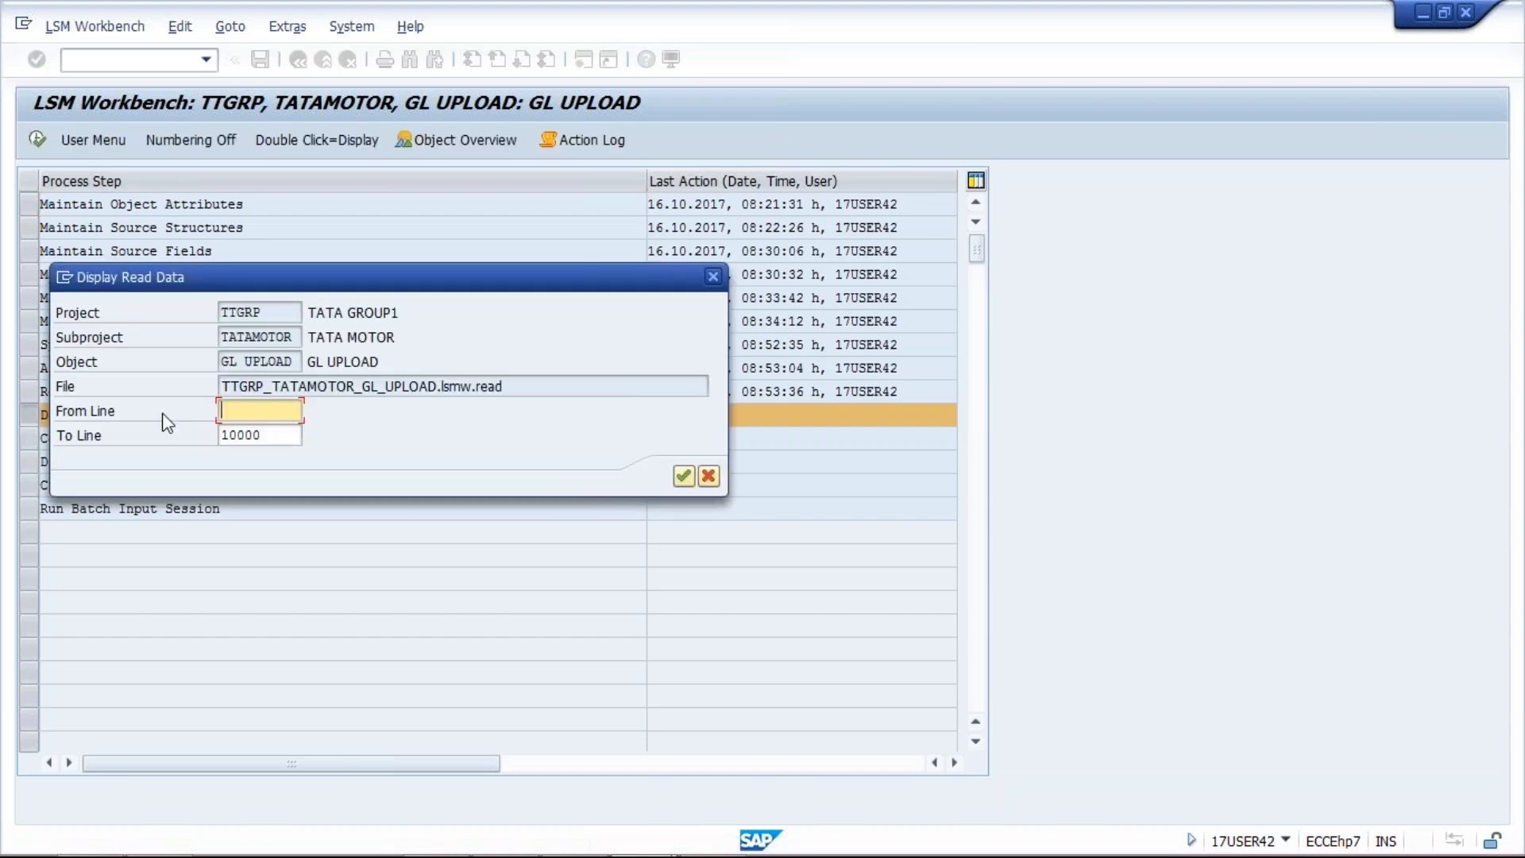
key("Return")
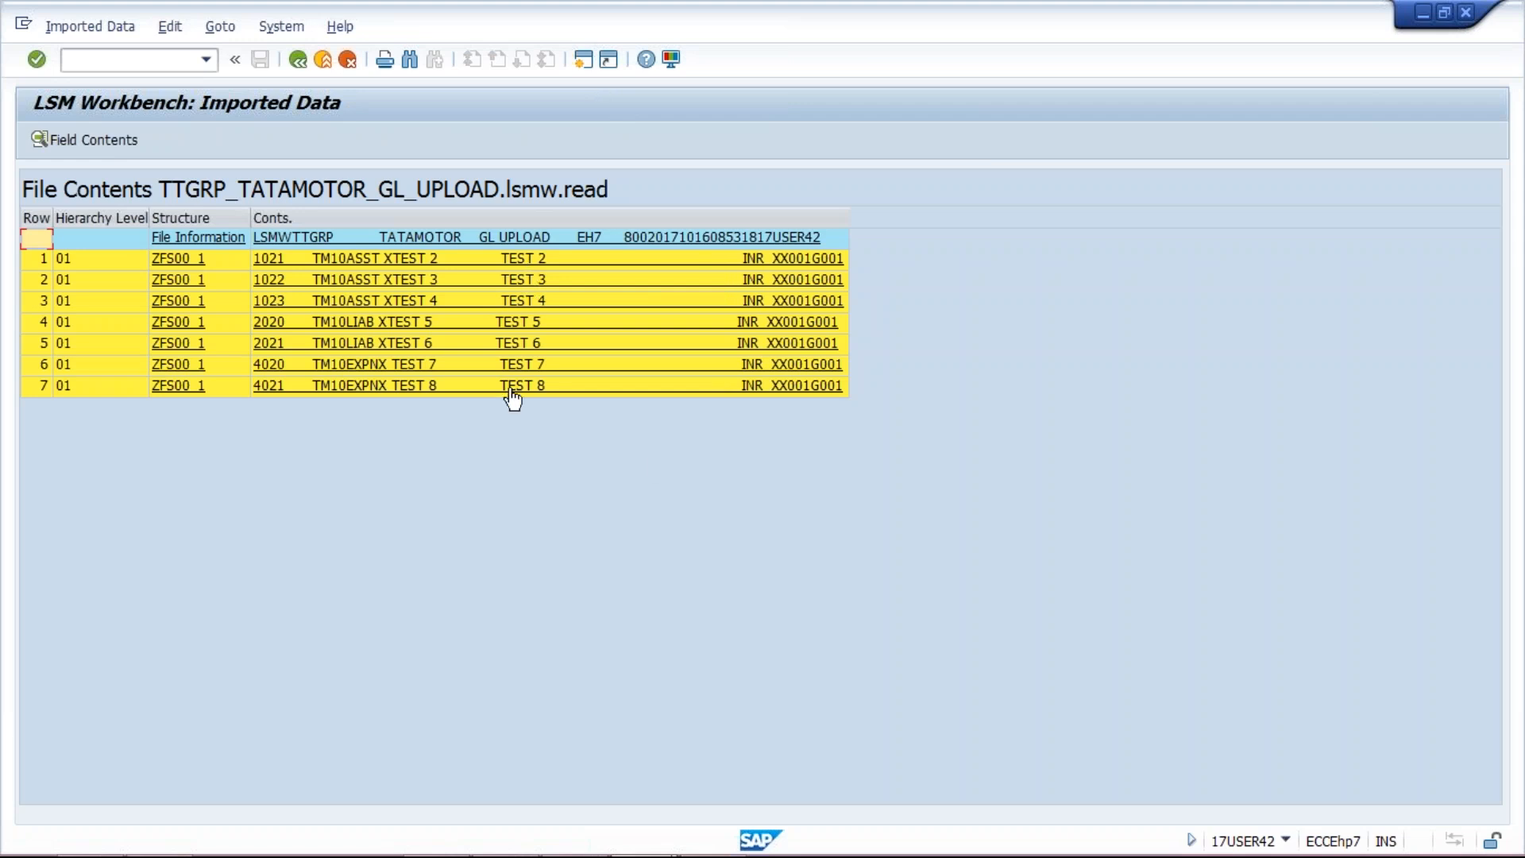
left_click(404, 263)
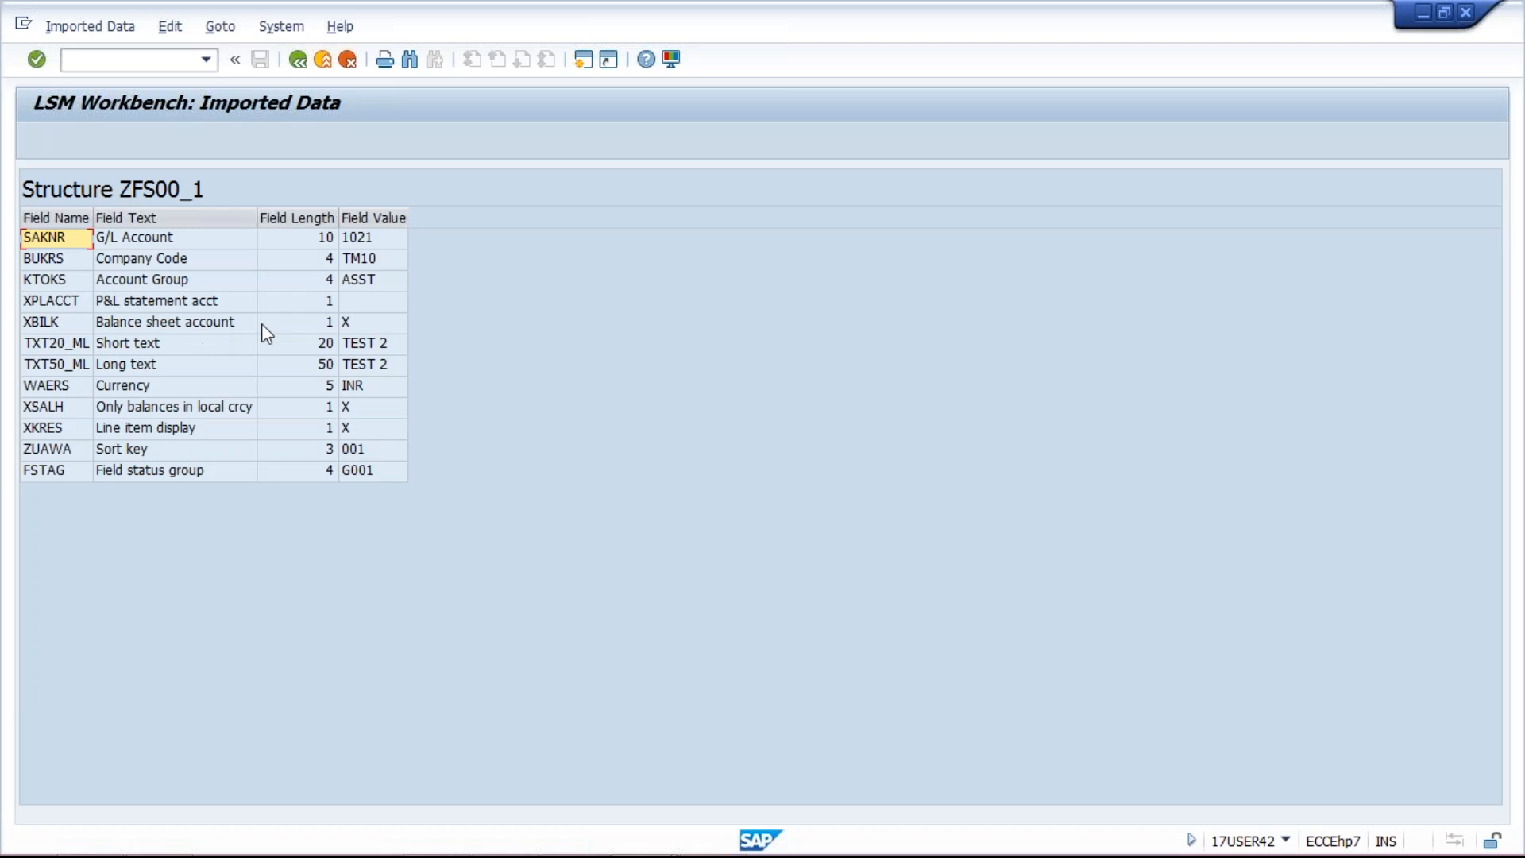
Step: Review record 1021's balance sheet, text, currency, line item, sort key and field status values
left_click(351, 324)
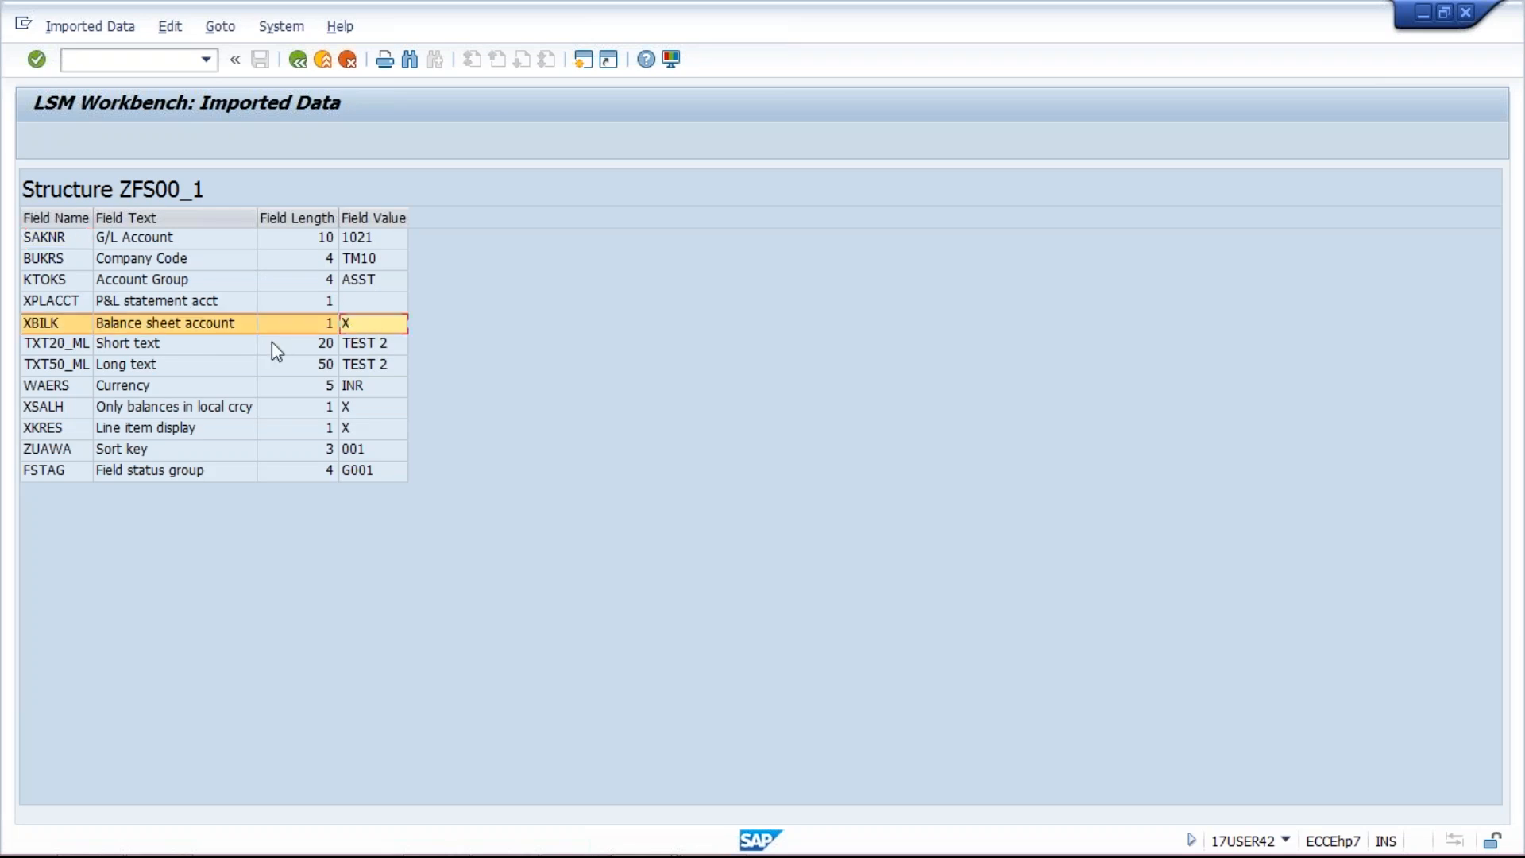
left_click(203, 350)
left_click(208, 364)
left_click(215, 391)
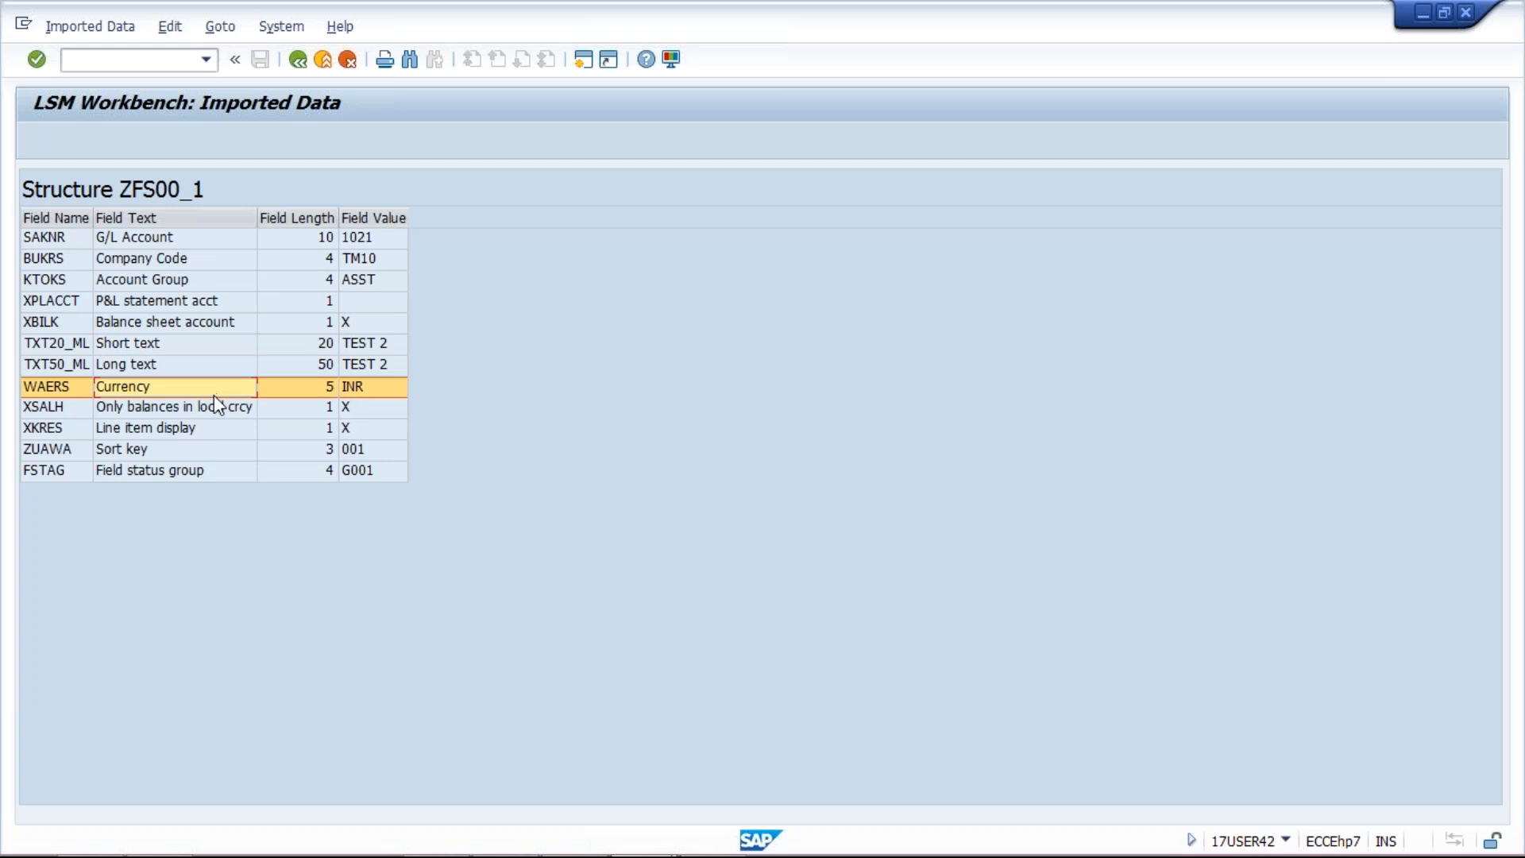
left_click(233, 414)
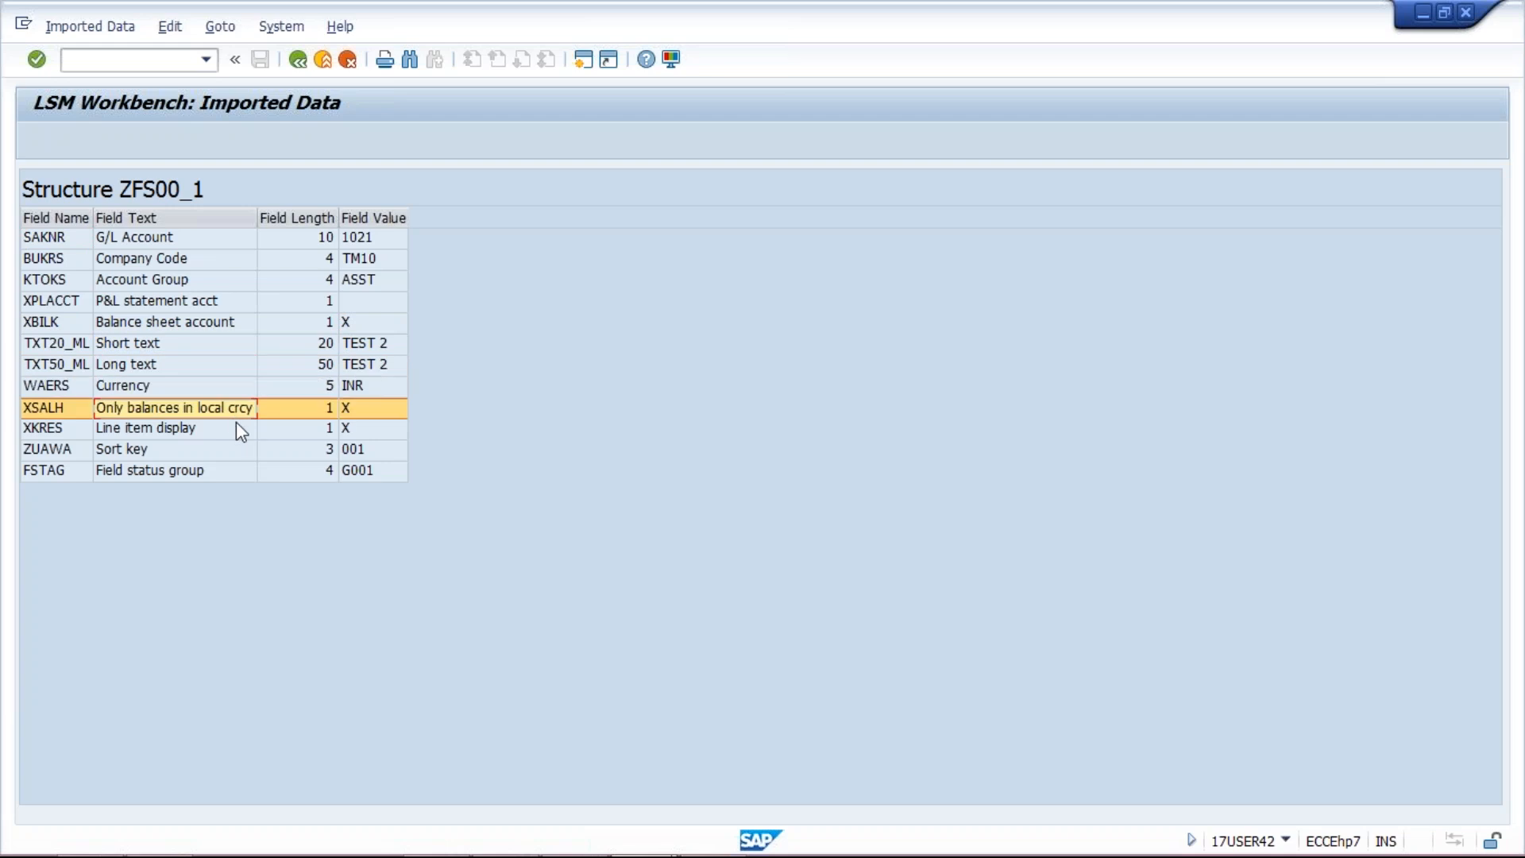
left_click(236, 424)
left_click(238, 450)
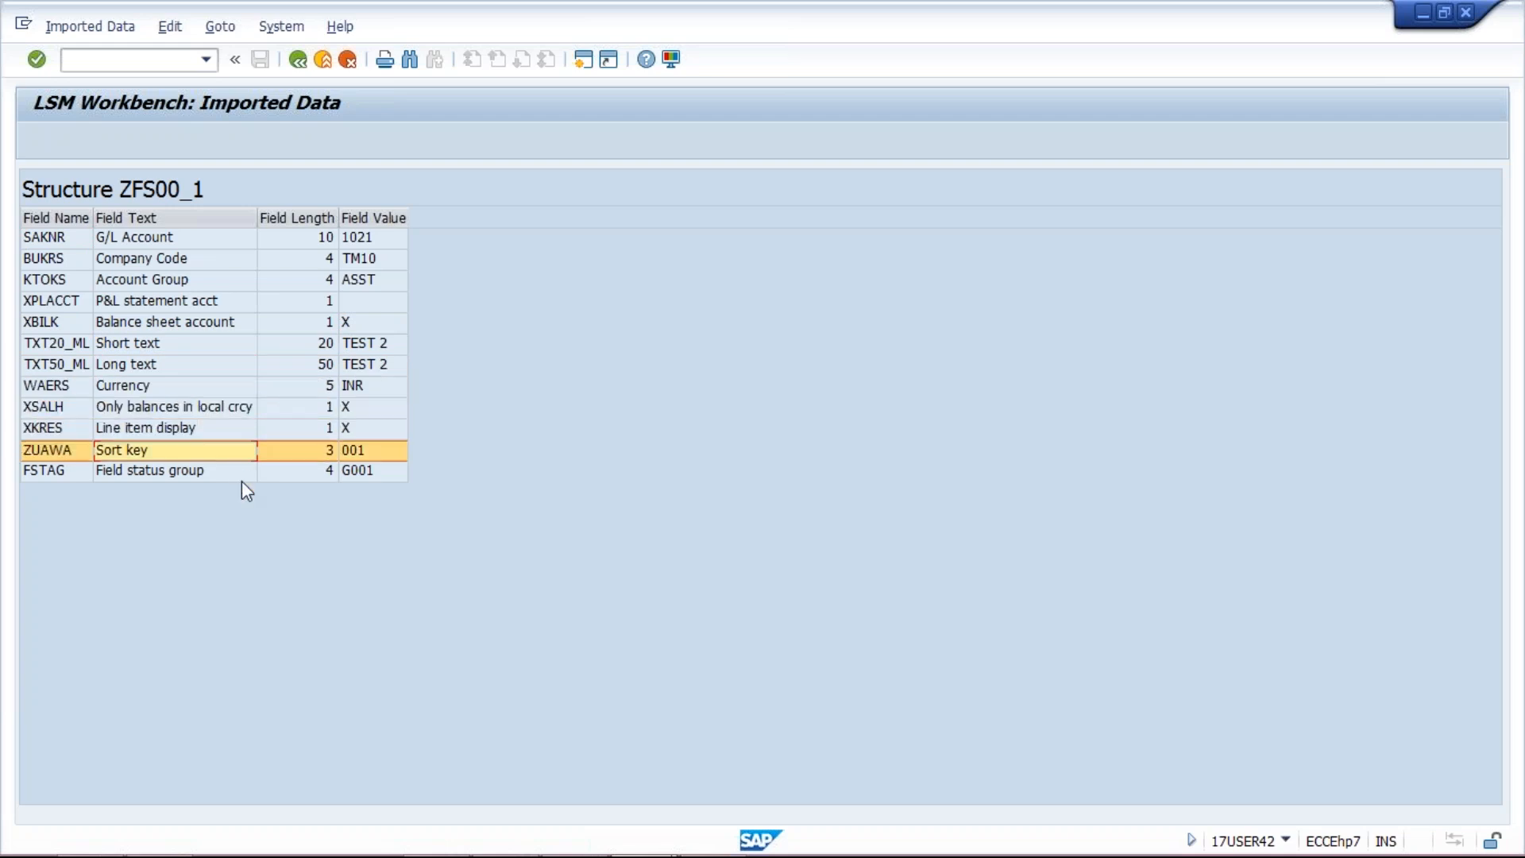
left_click(241, 479)
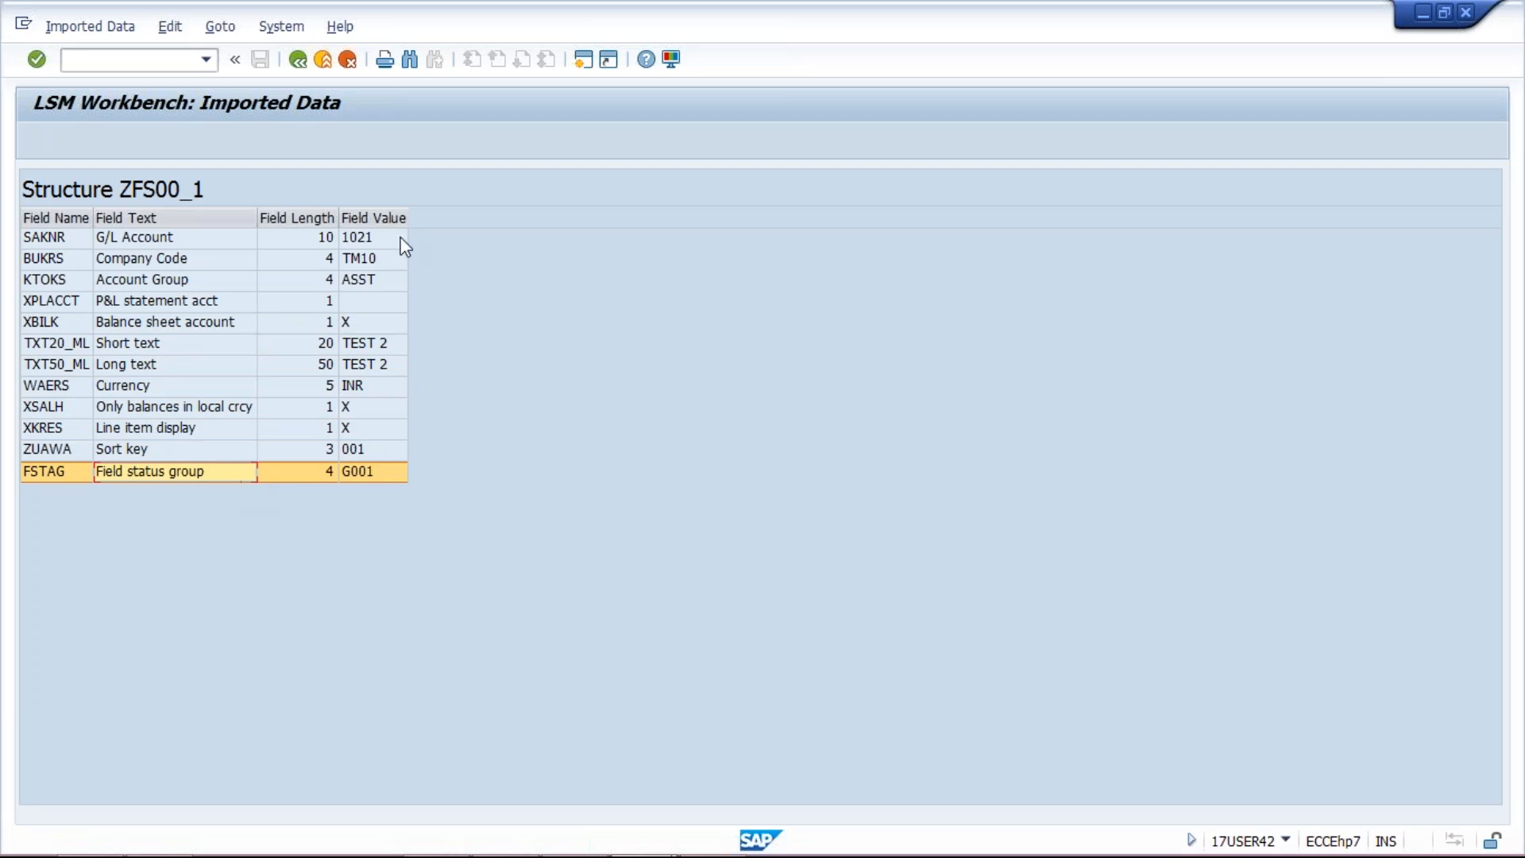
Step: Check company code TM10 and account group ASST, then return to the LSM Workbench step list
left_click(364, 266)
left_click(365, 281)
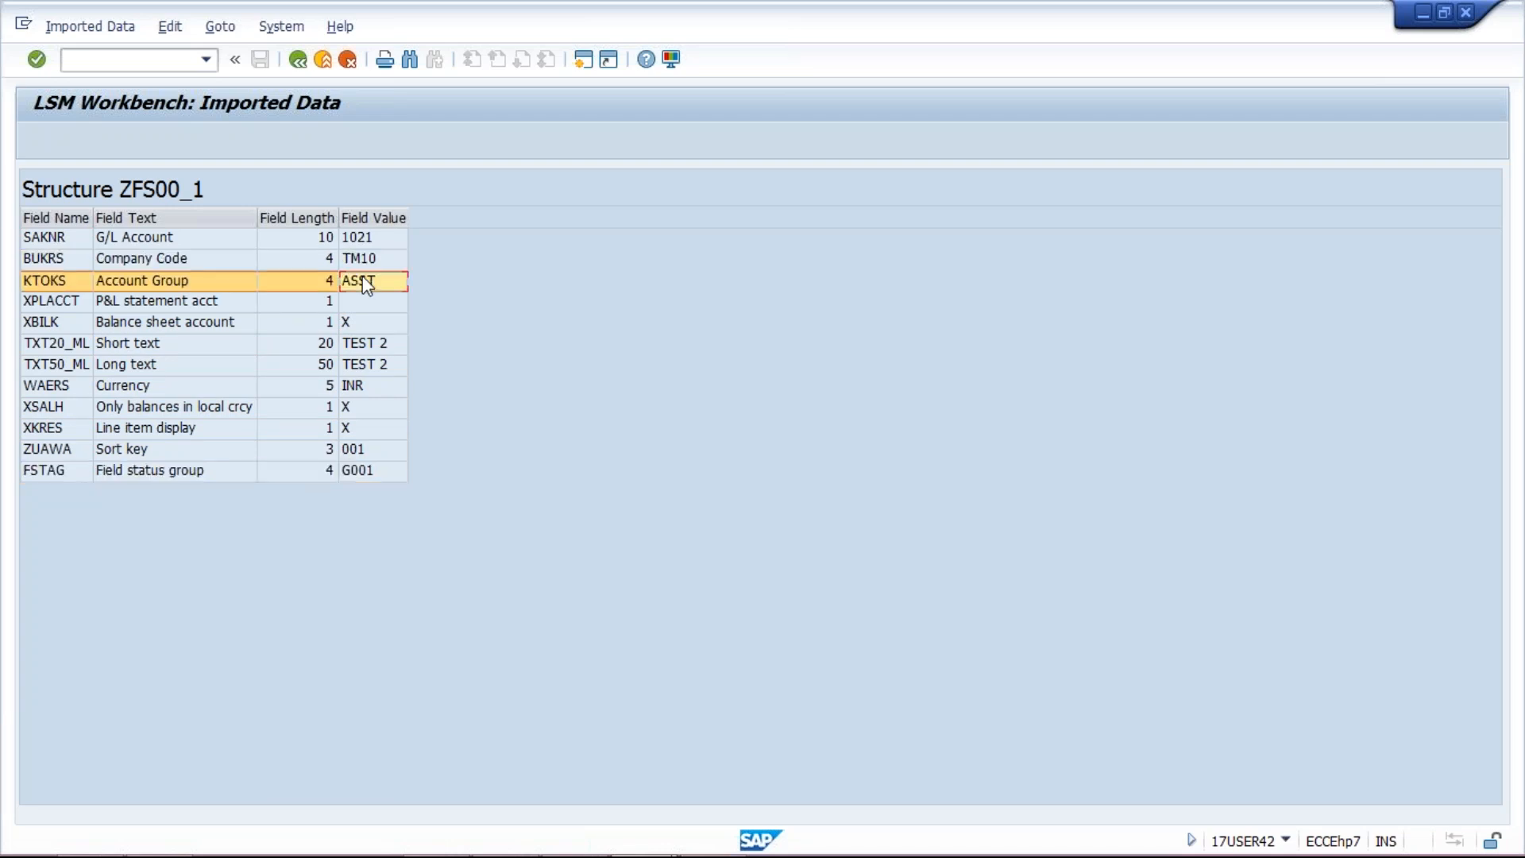
left_click(371, 304)
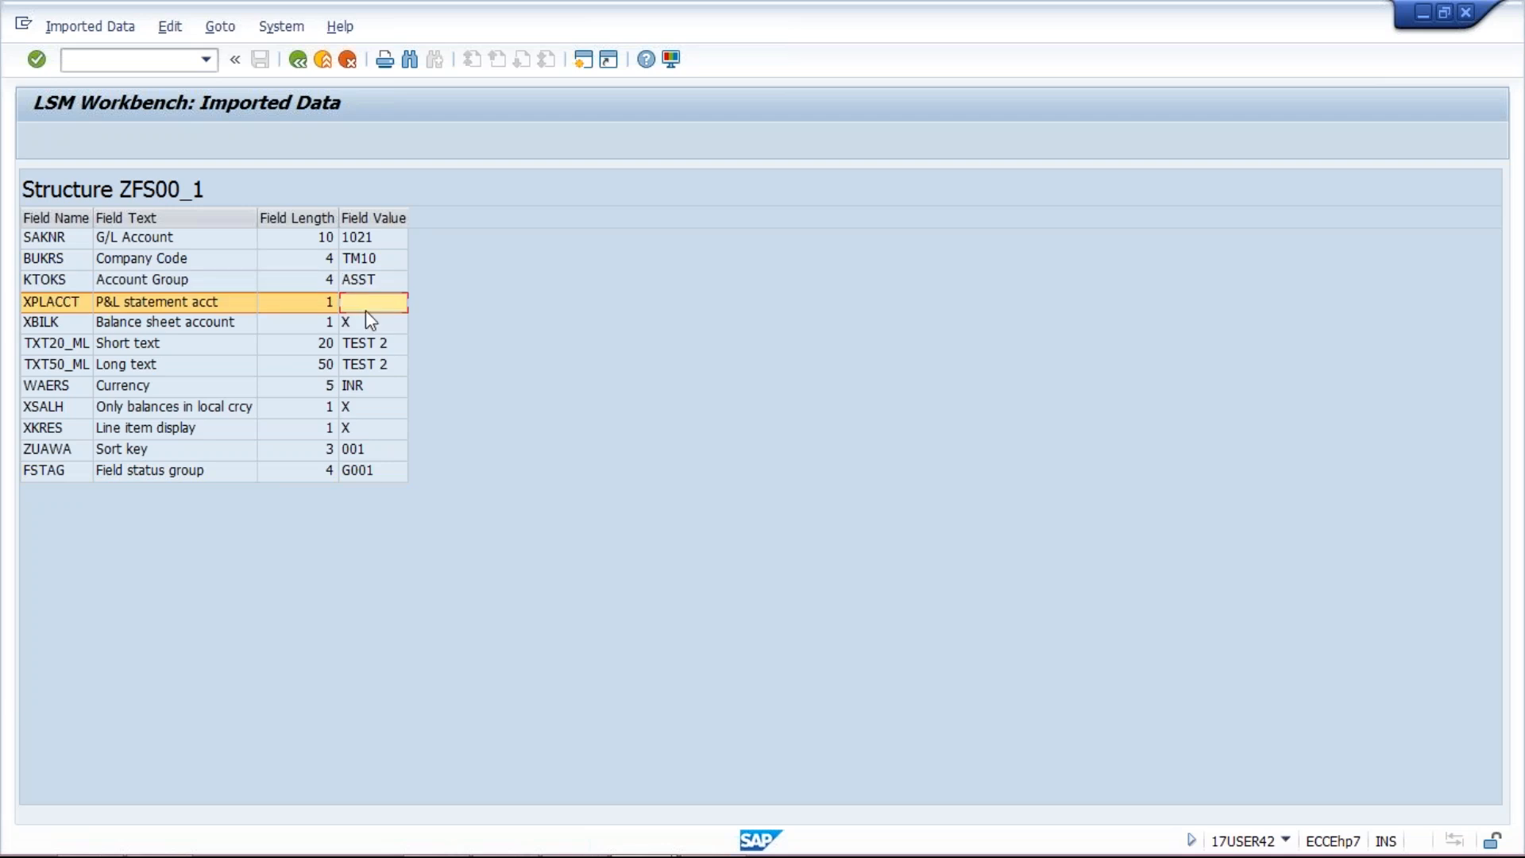
left_click(371, 326)
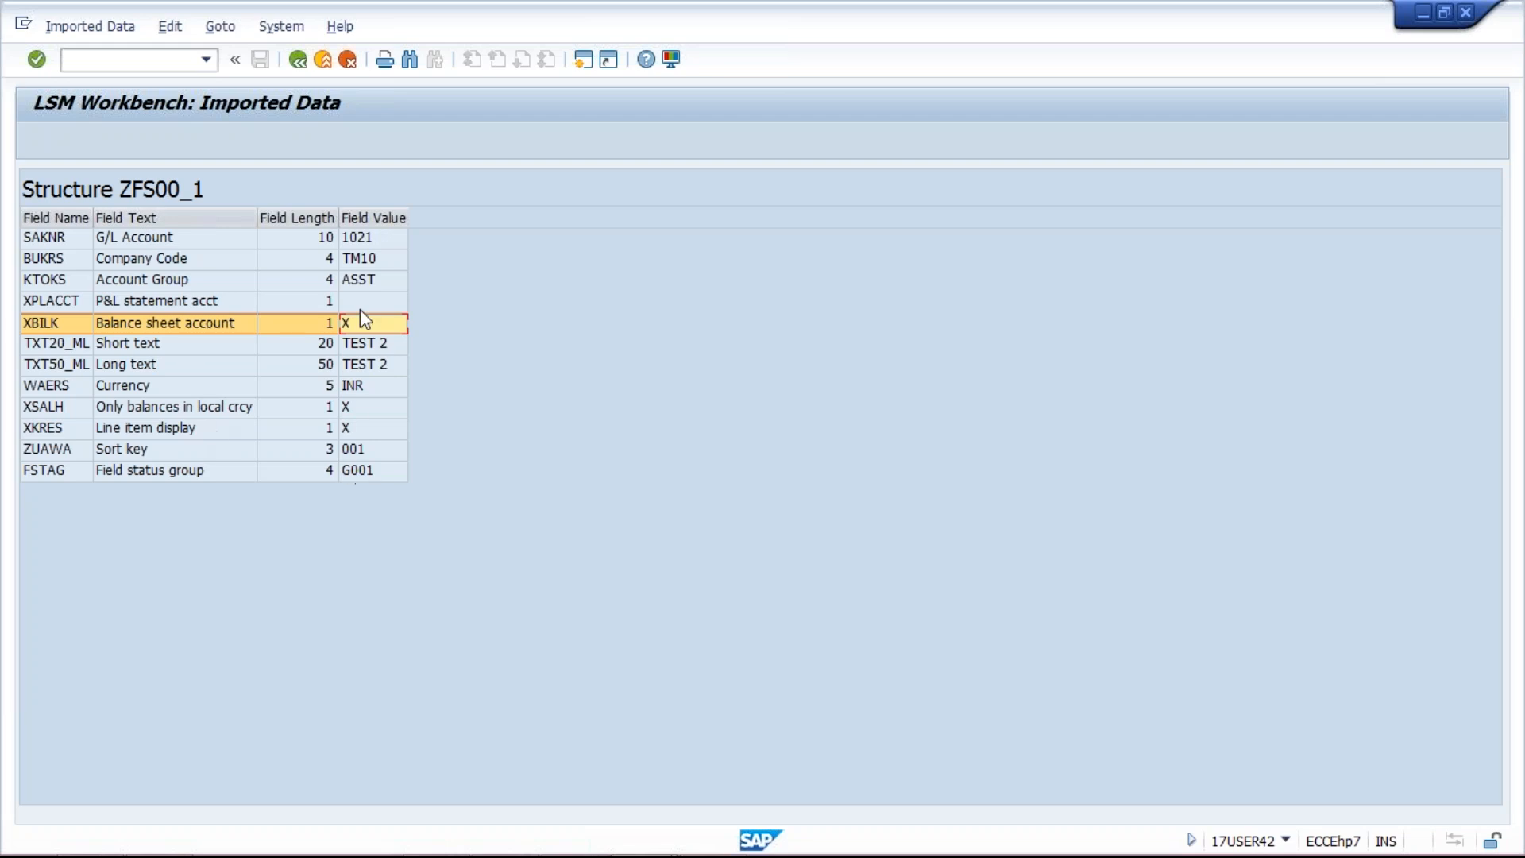
left_click(298, 60)
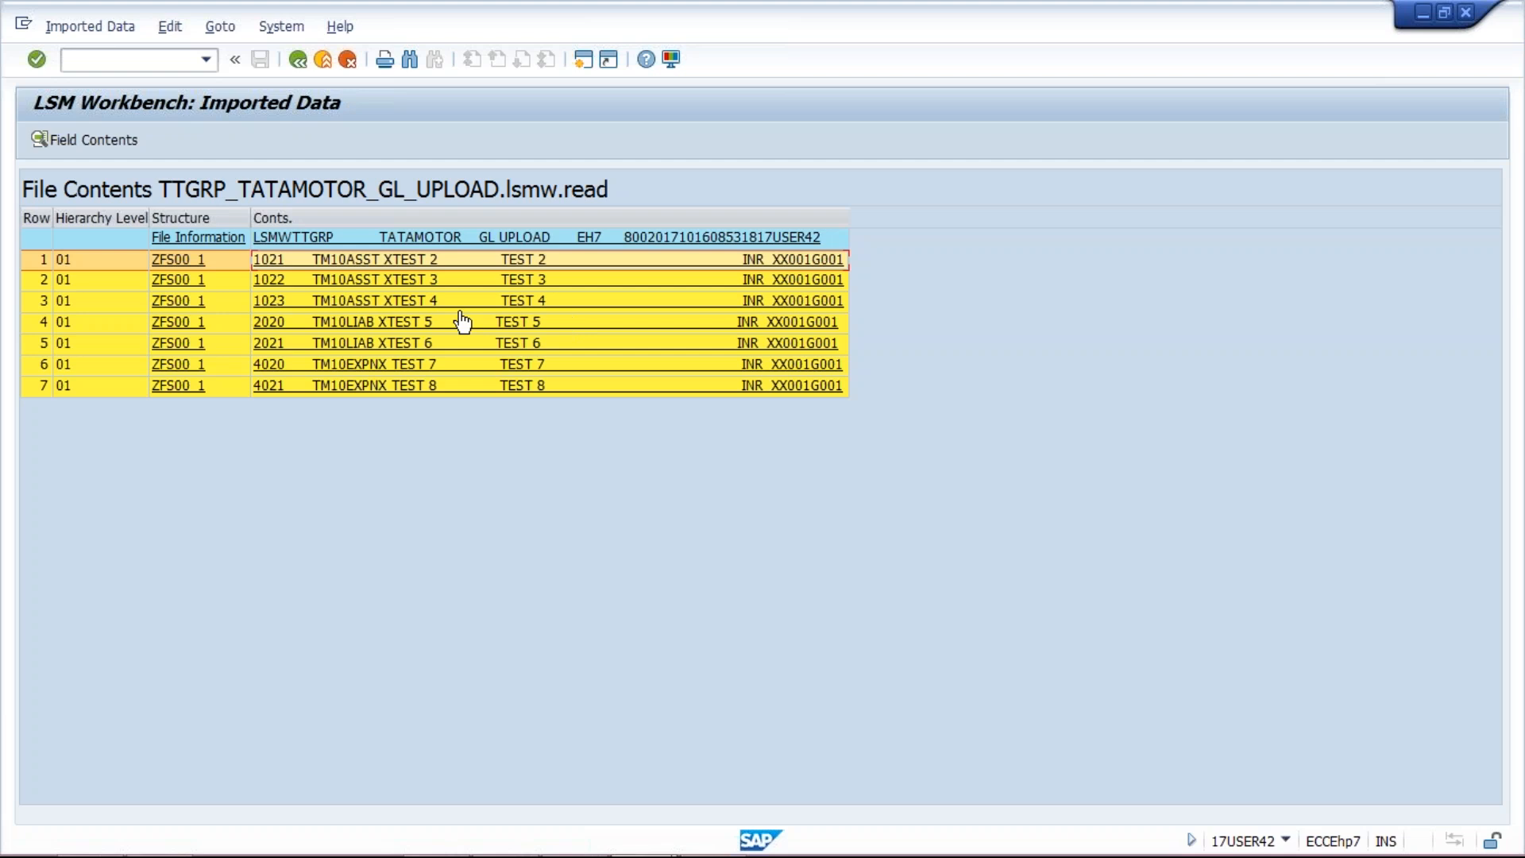
left_click(298, 59)
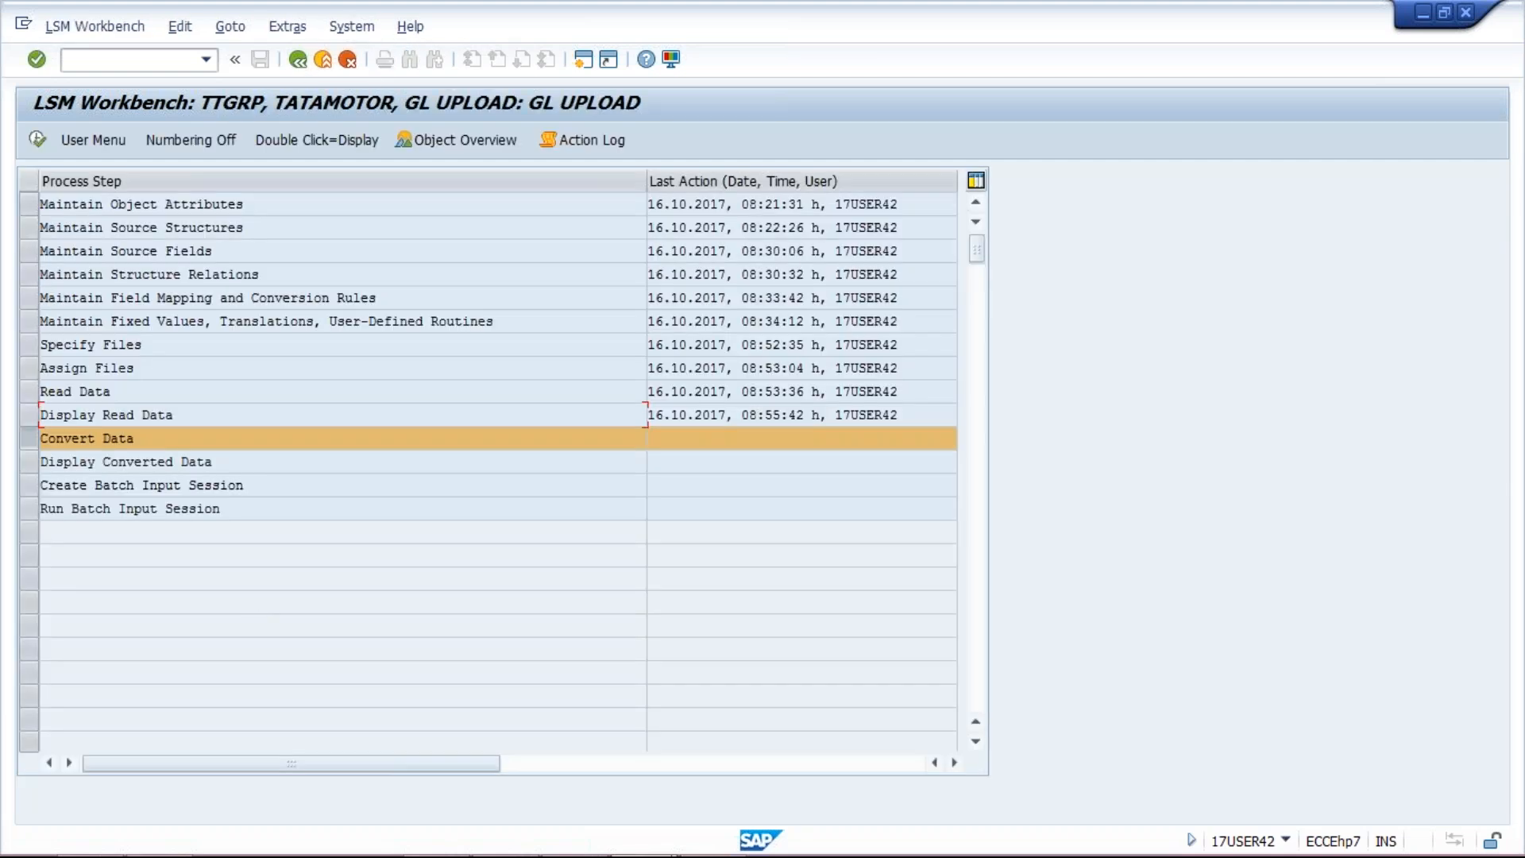
Step: Convert the 7 read records with Convert Data and return to the step list
double_click(181, 438)
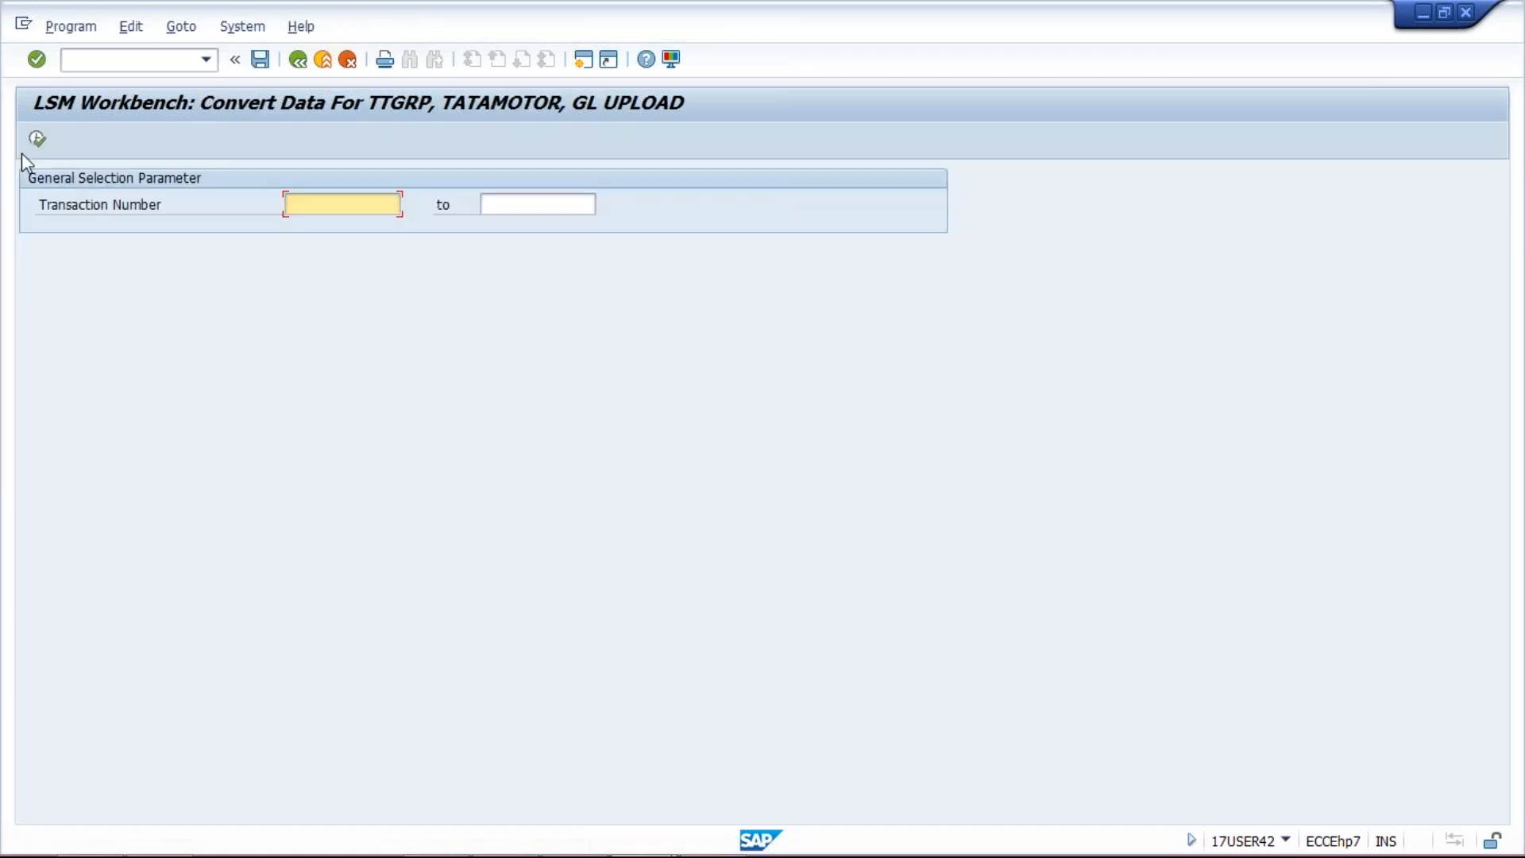
left_click(37, 140)
key("F8")
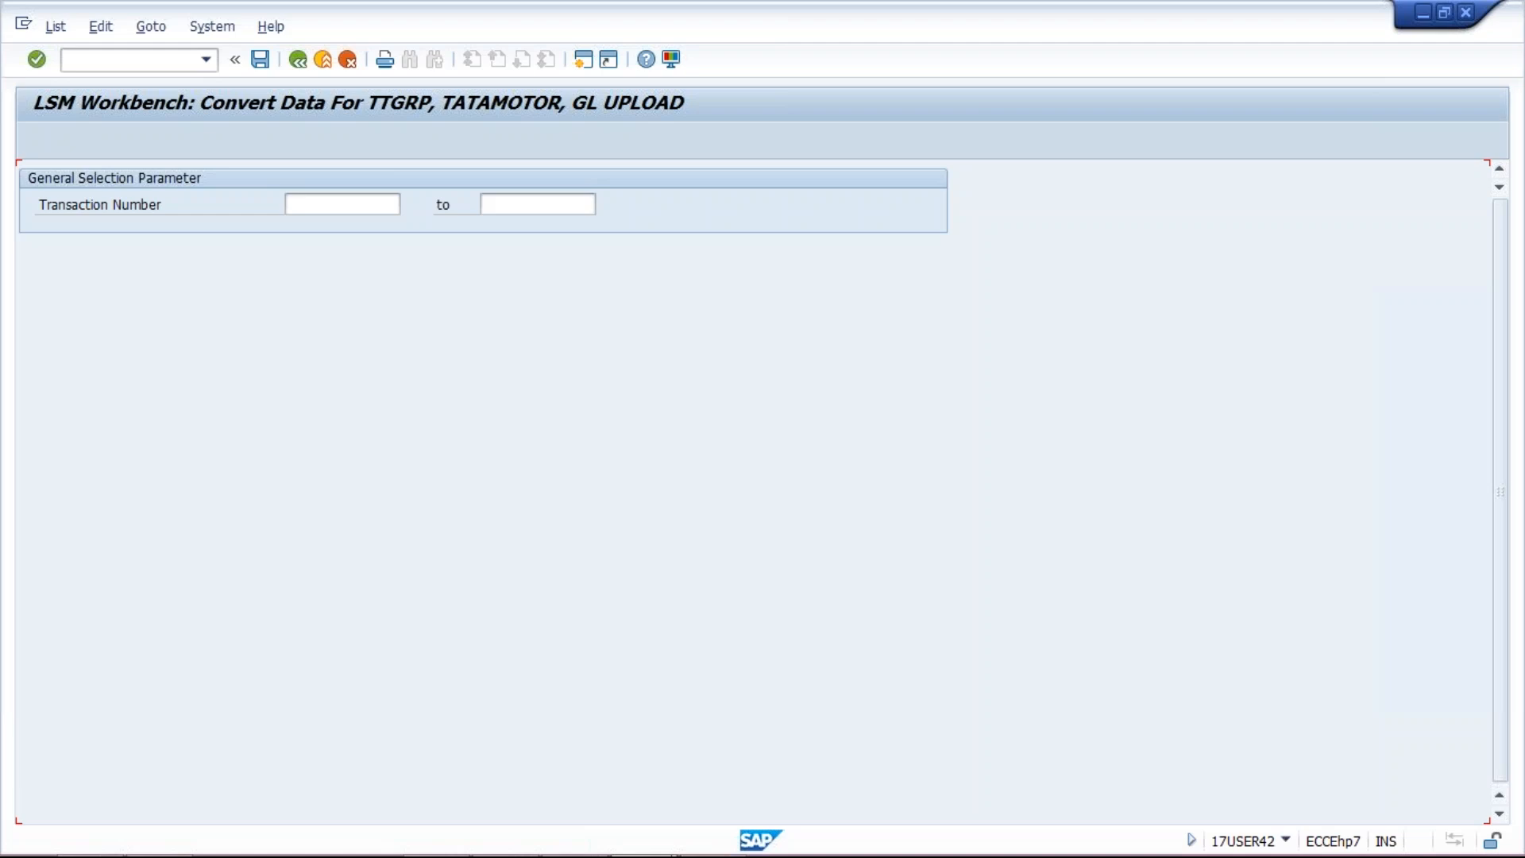
left_click(297, 59)
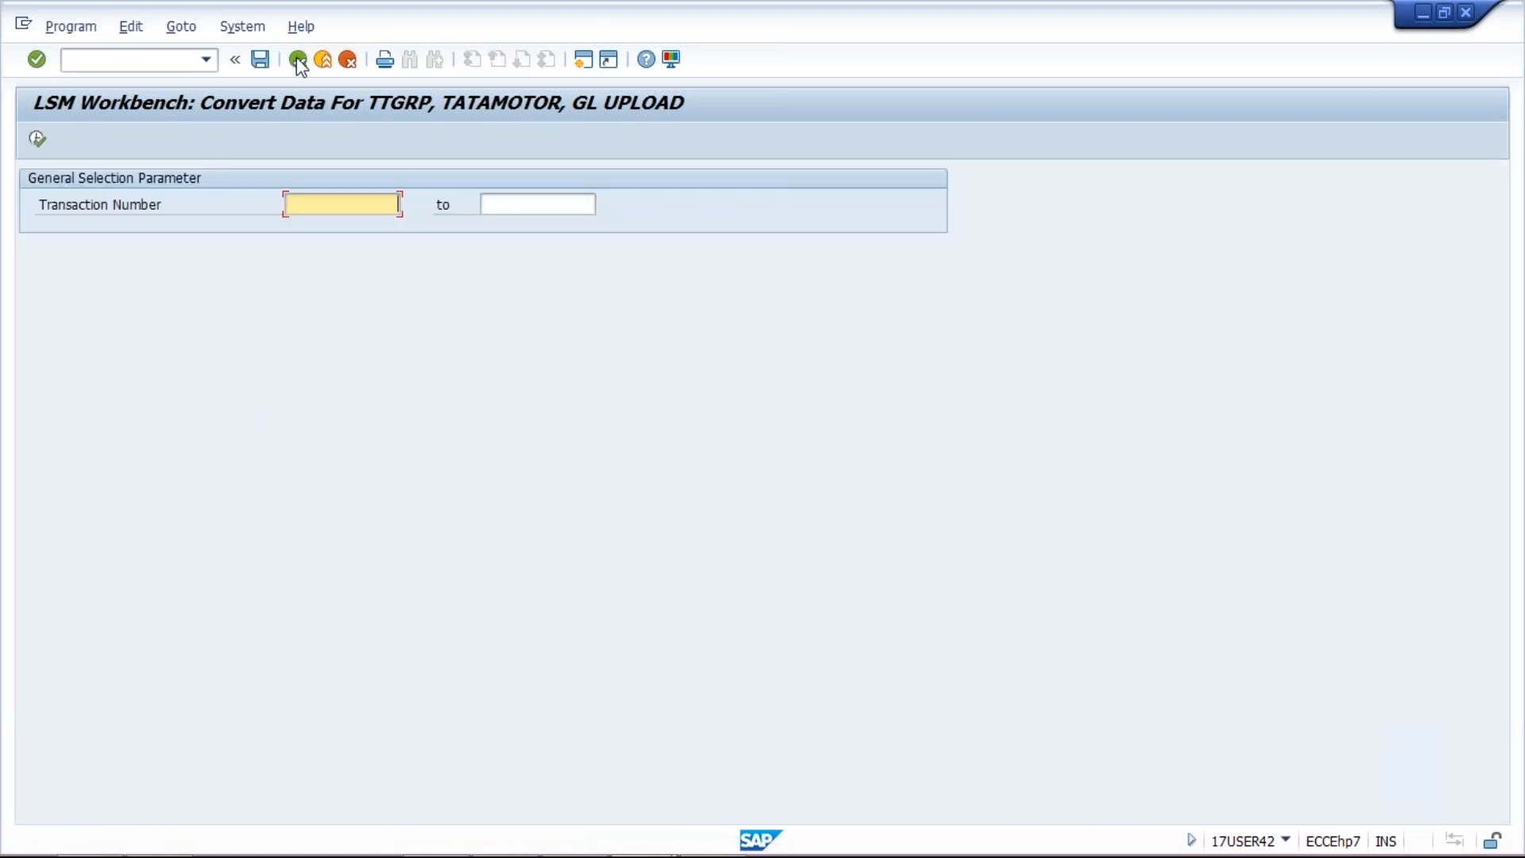
left_click(298, 59)
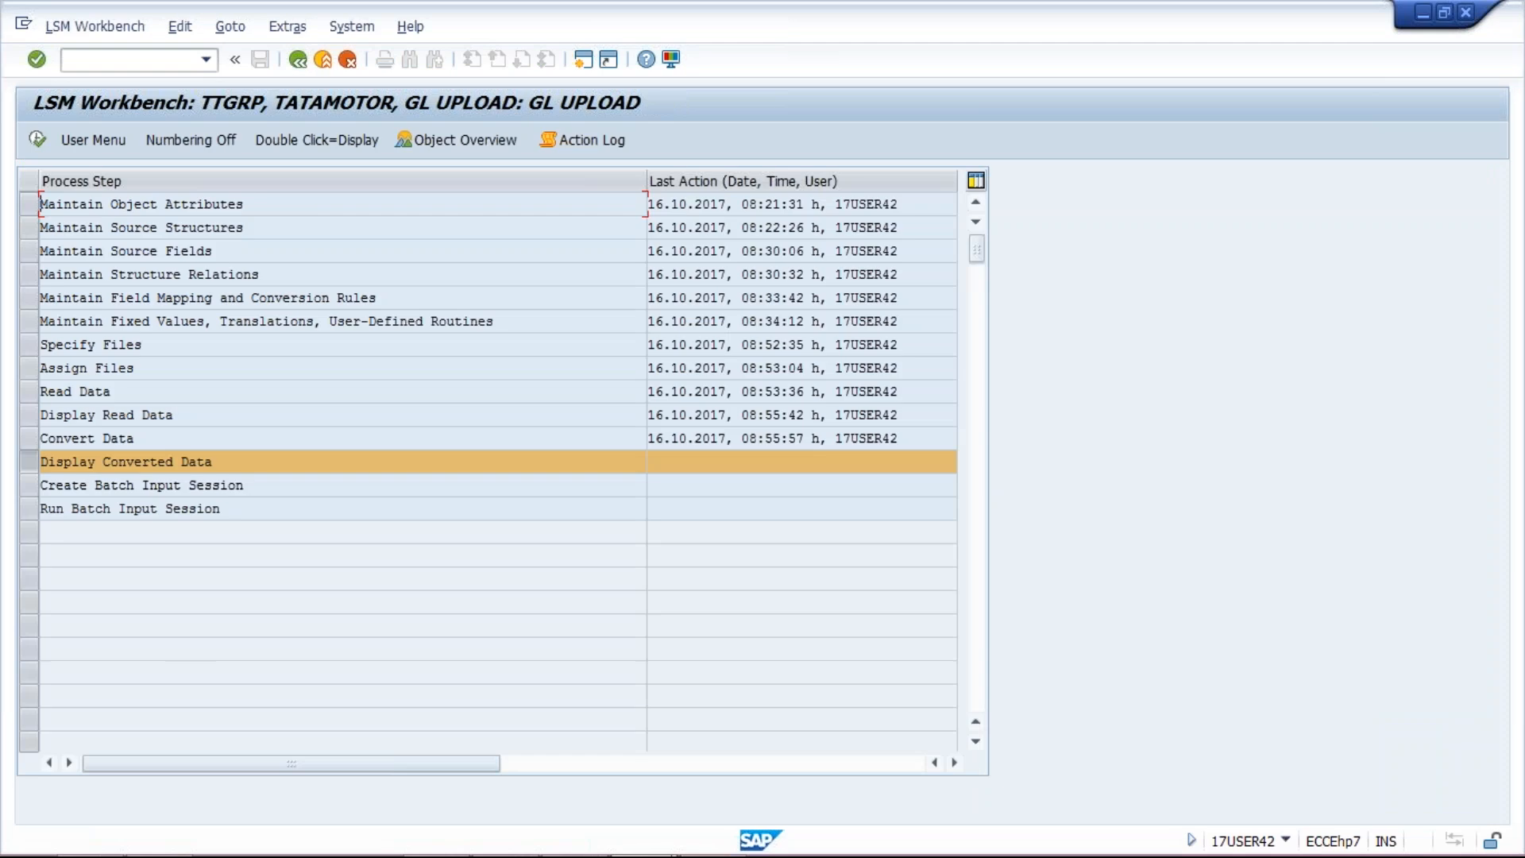
Step: Display all converted data, inspect converted record 1021's fields, and return to the step list
double_click(190, 461)
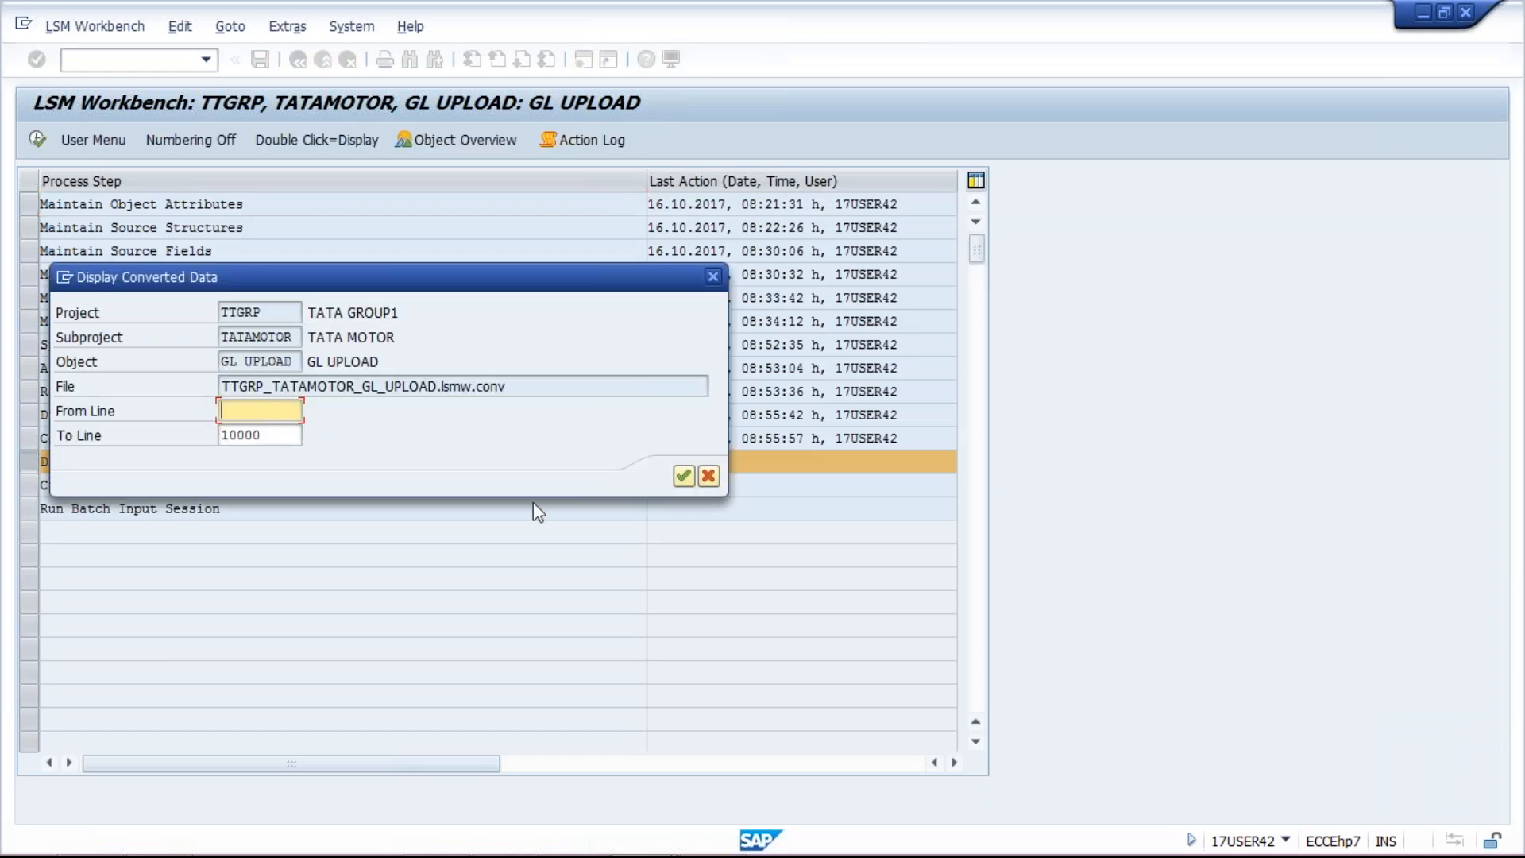
key("Return")
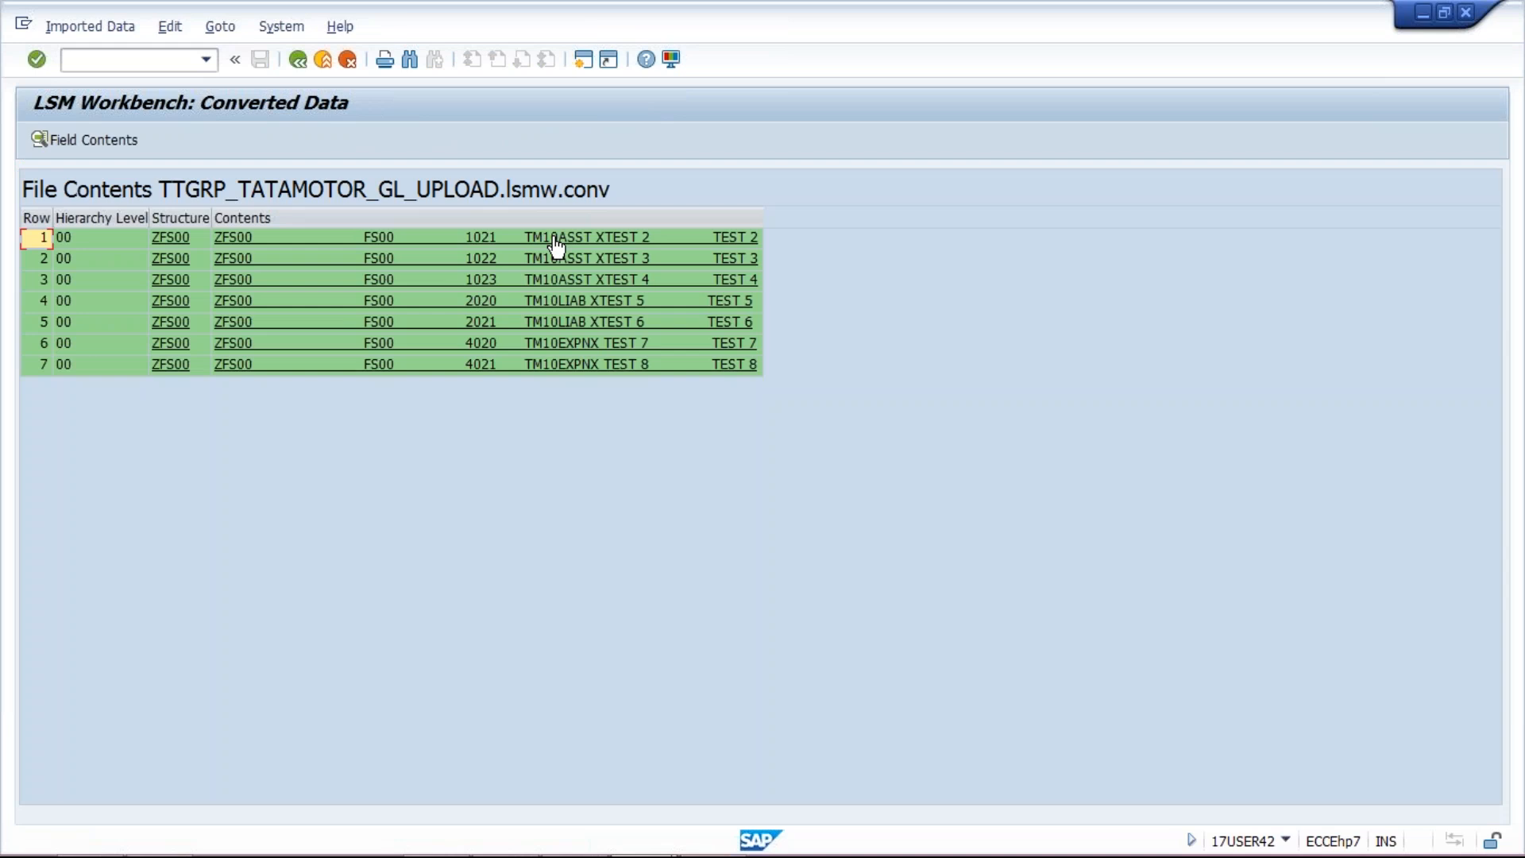
double_click(556, 247)
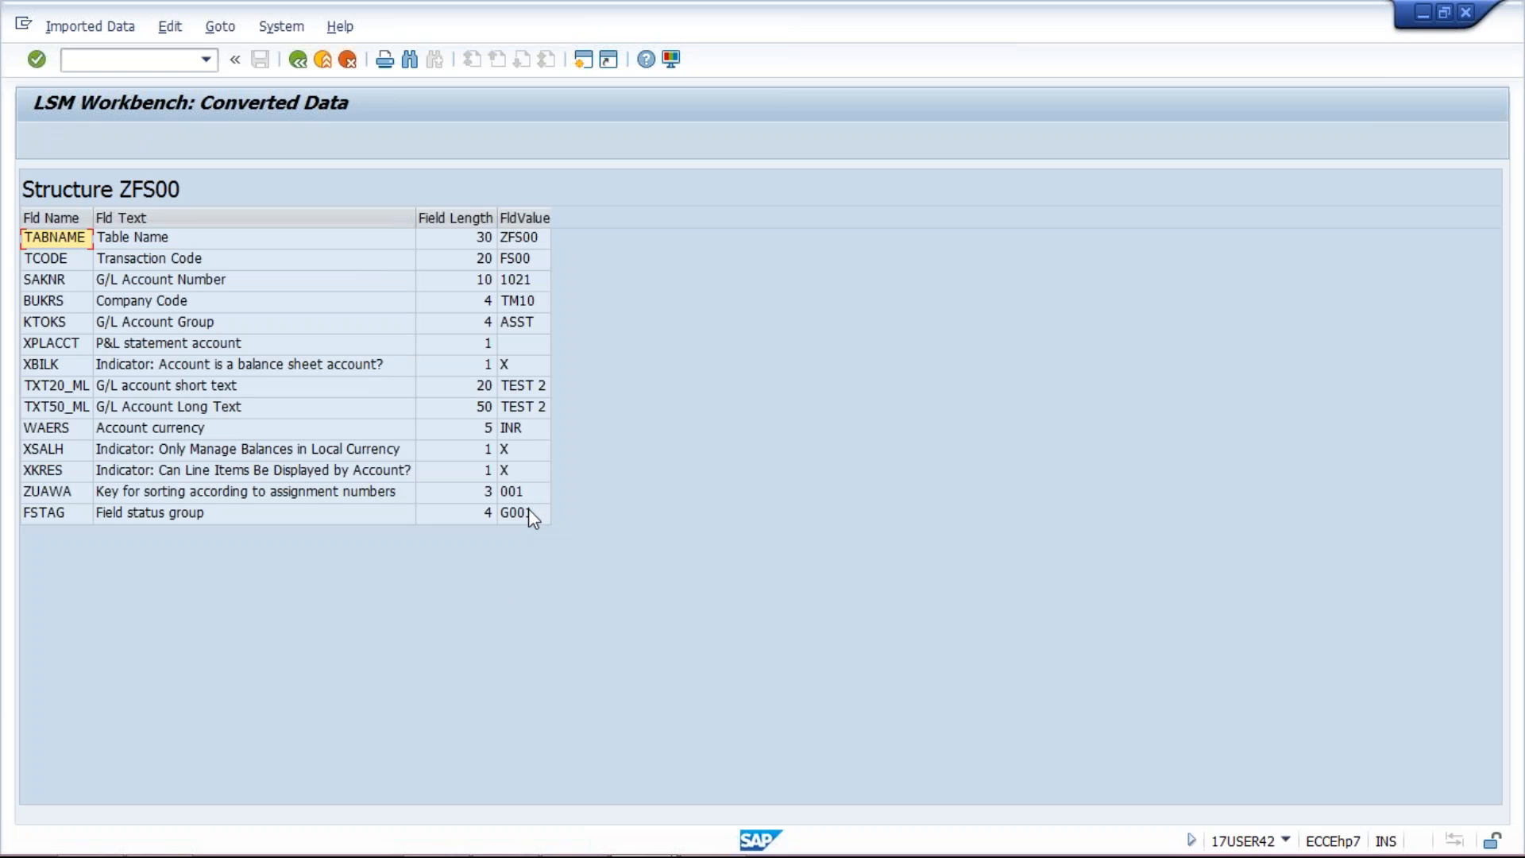
left_click(297, 65)
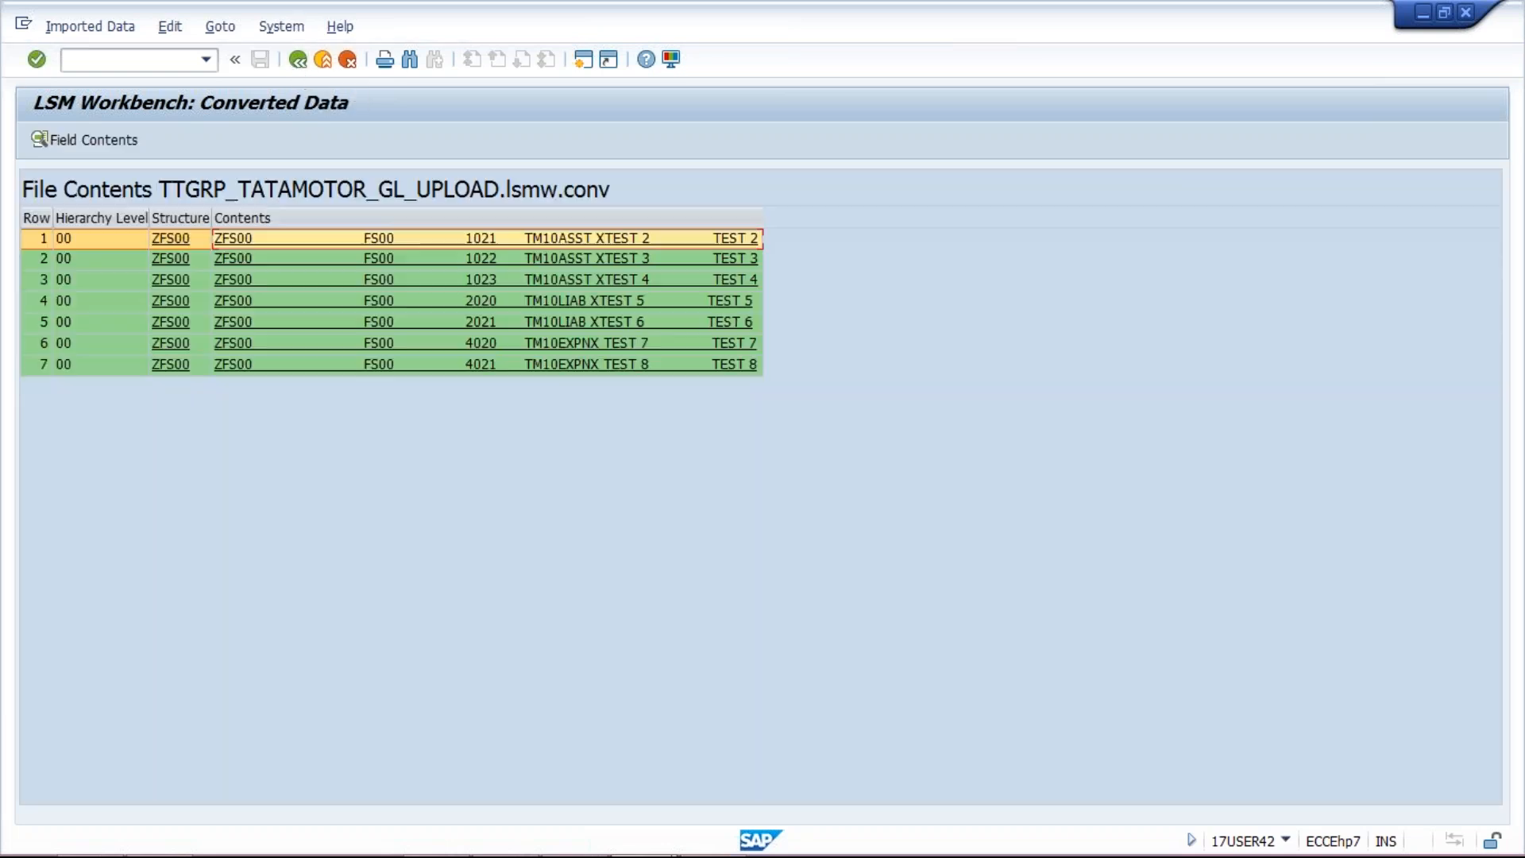
left_click(297, 65)
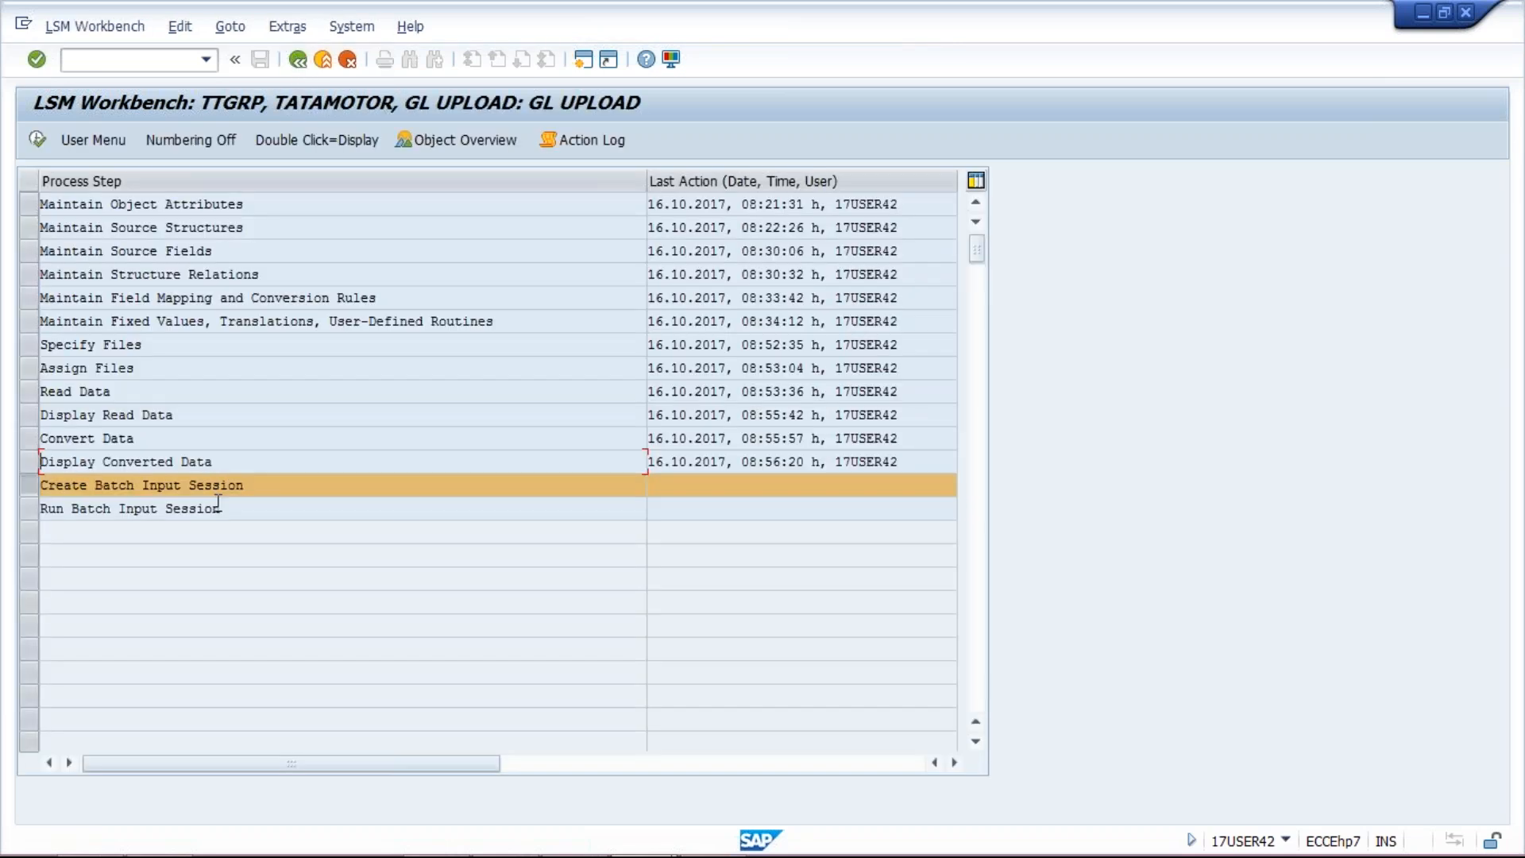
Step: Create batch input folder GL UPLOAD with 7 transactions and acknowledge the confirmation
double_click(301, 488)
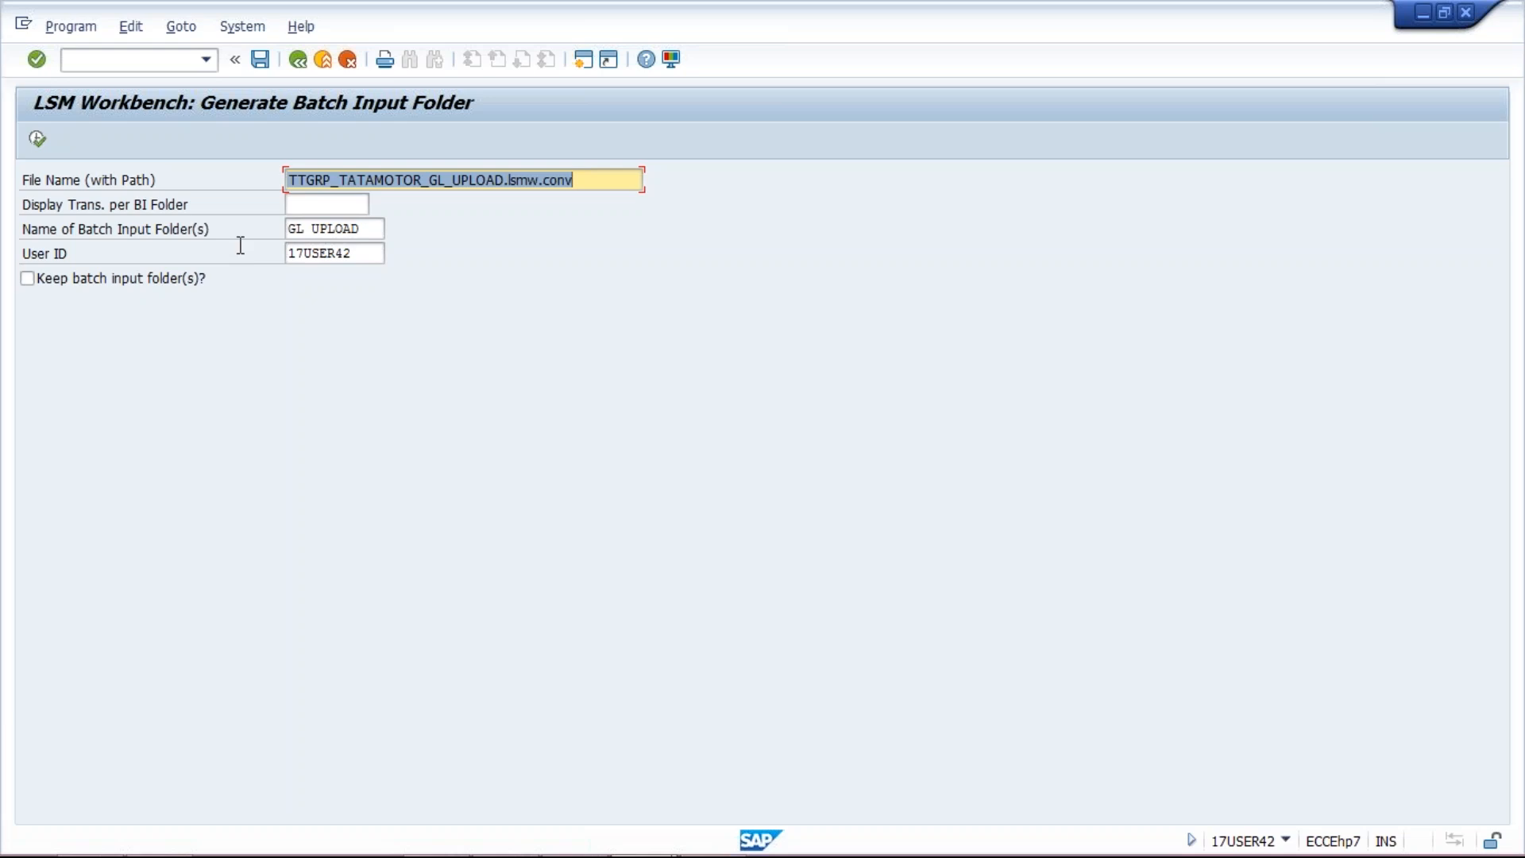
left_click(354, 230)
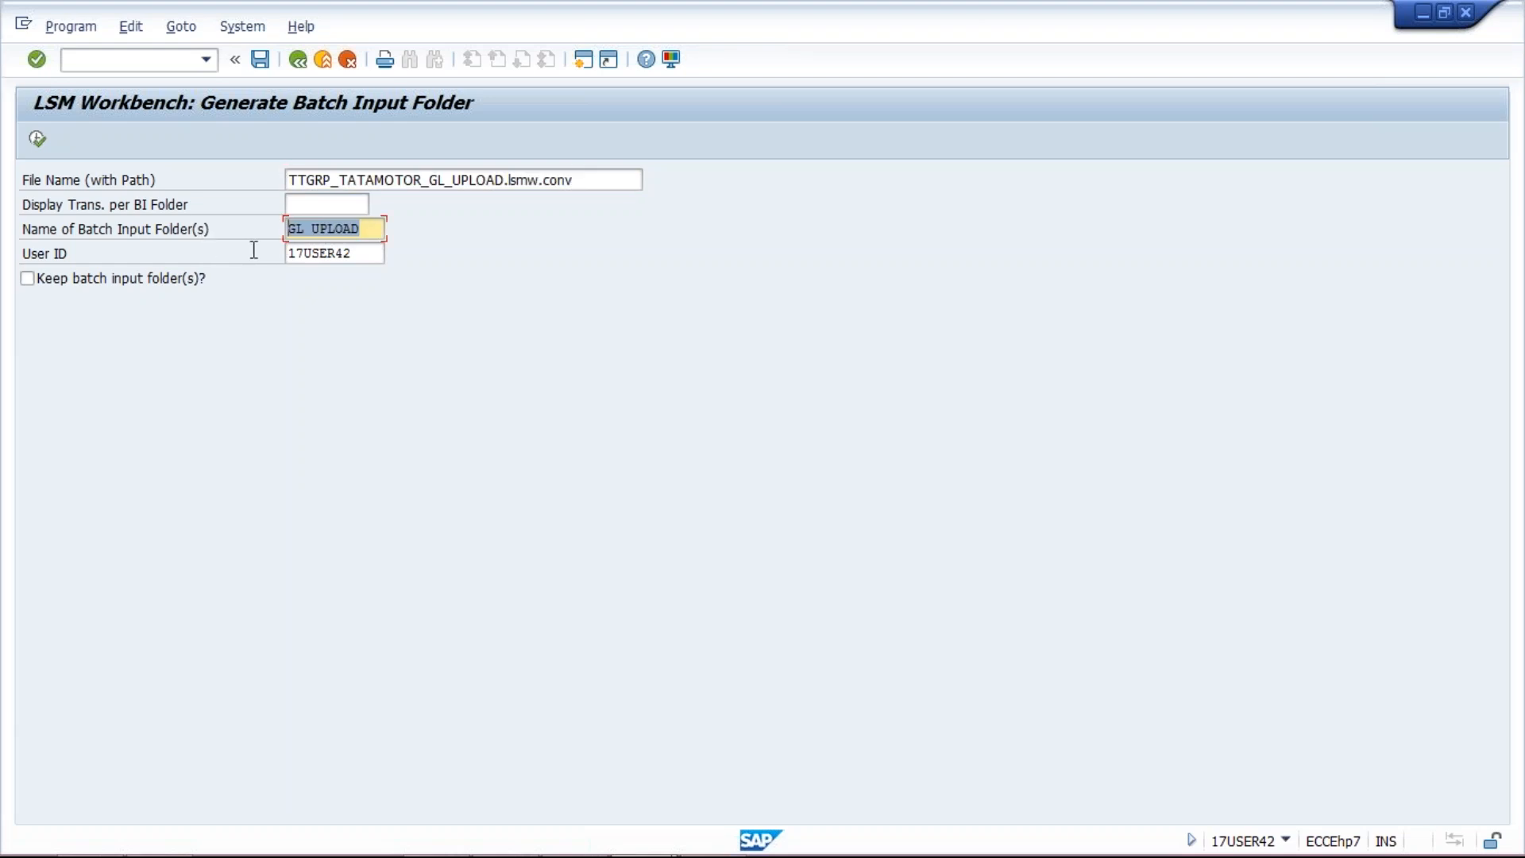
left_click(38, 139)
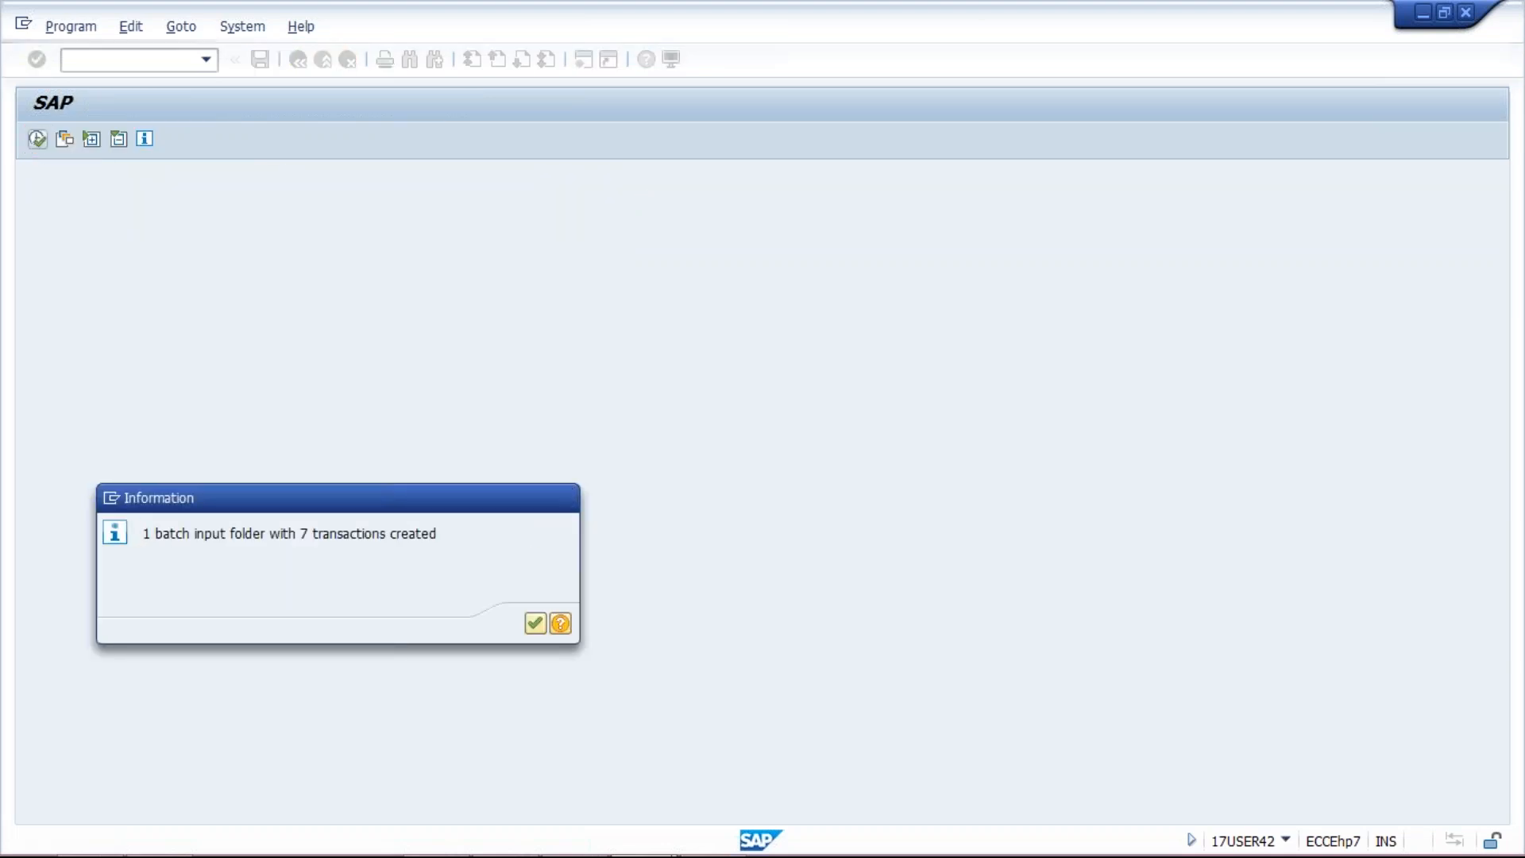
key("Return")
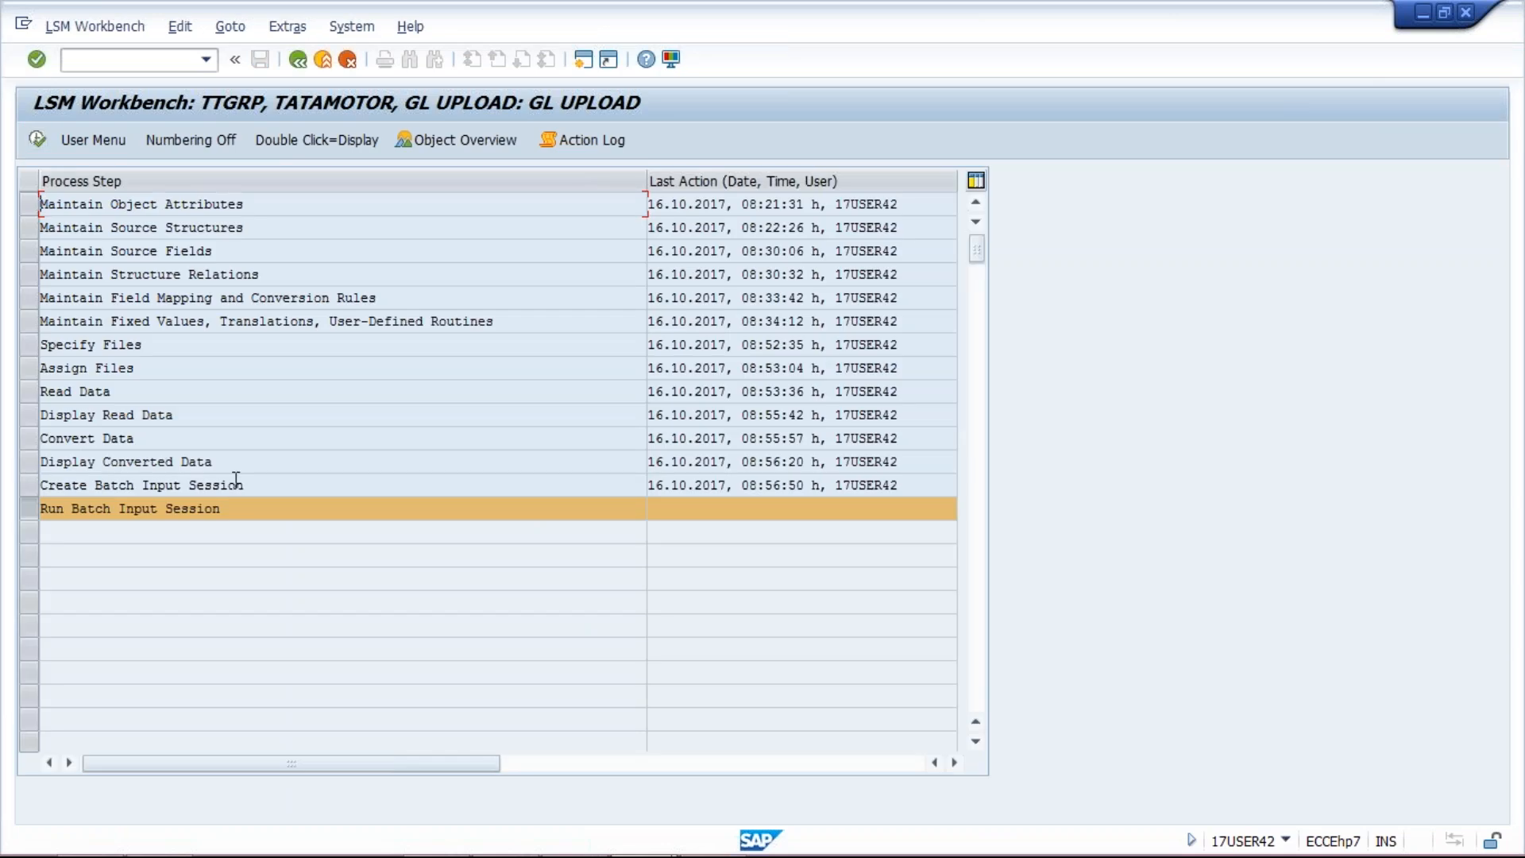
Step: Open SM35 via Run Batch Input Session, select the GL UPLOAD session, and open its Process options
left_click(38, 141)
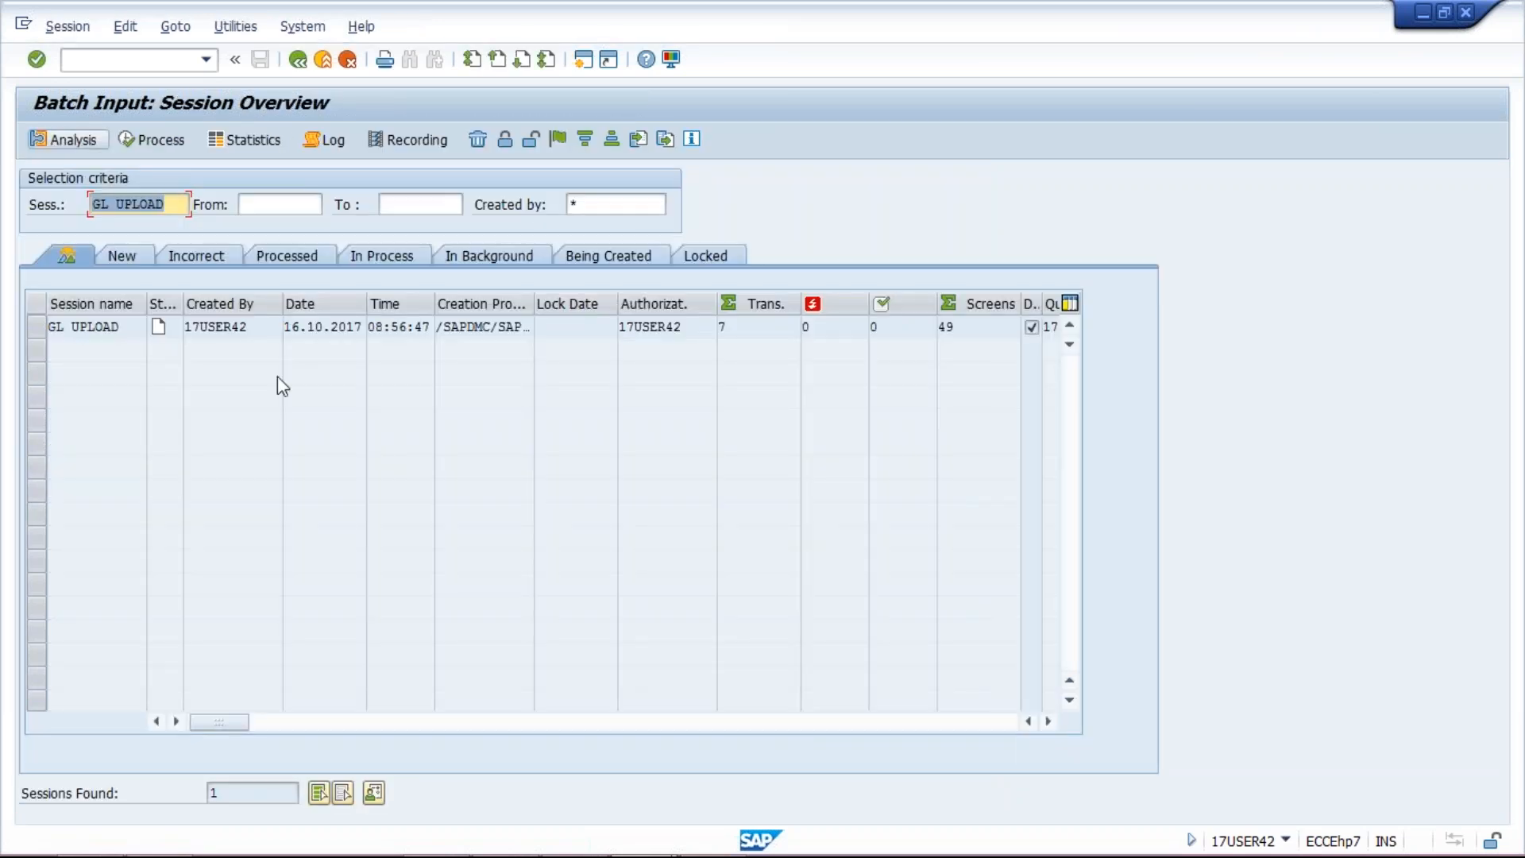
left_click(90, 328)
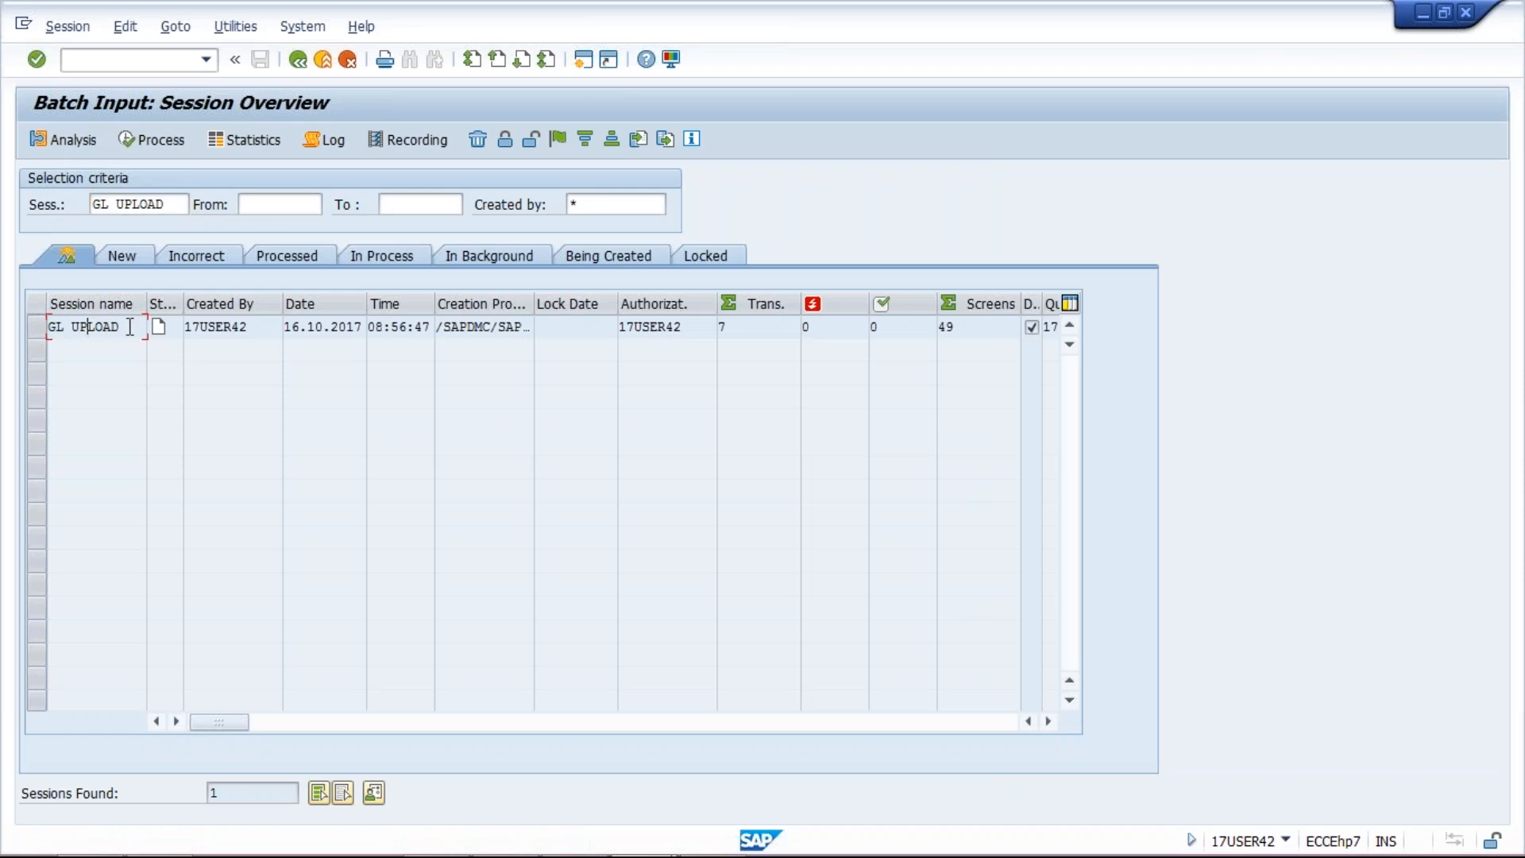
left_click_drag(122, 326, 48, 327)
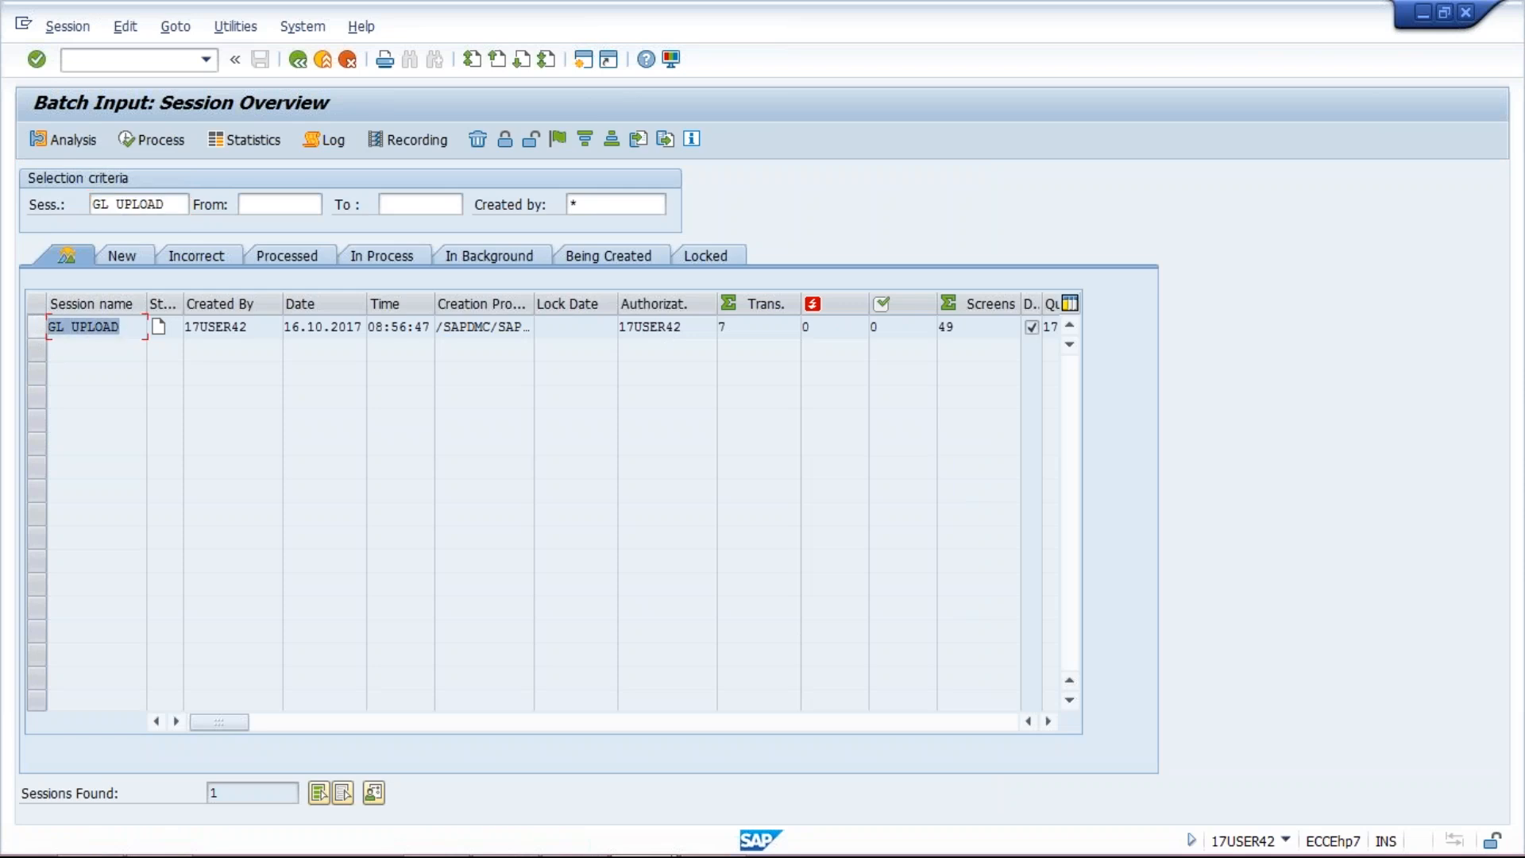
left_click(36, 329)
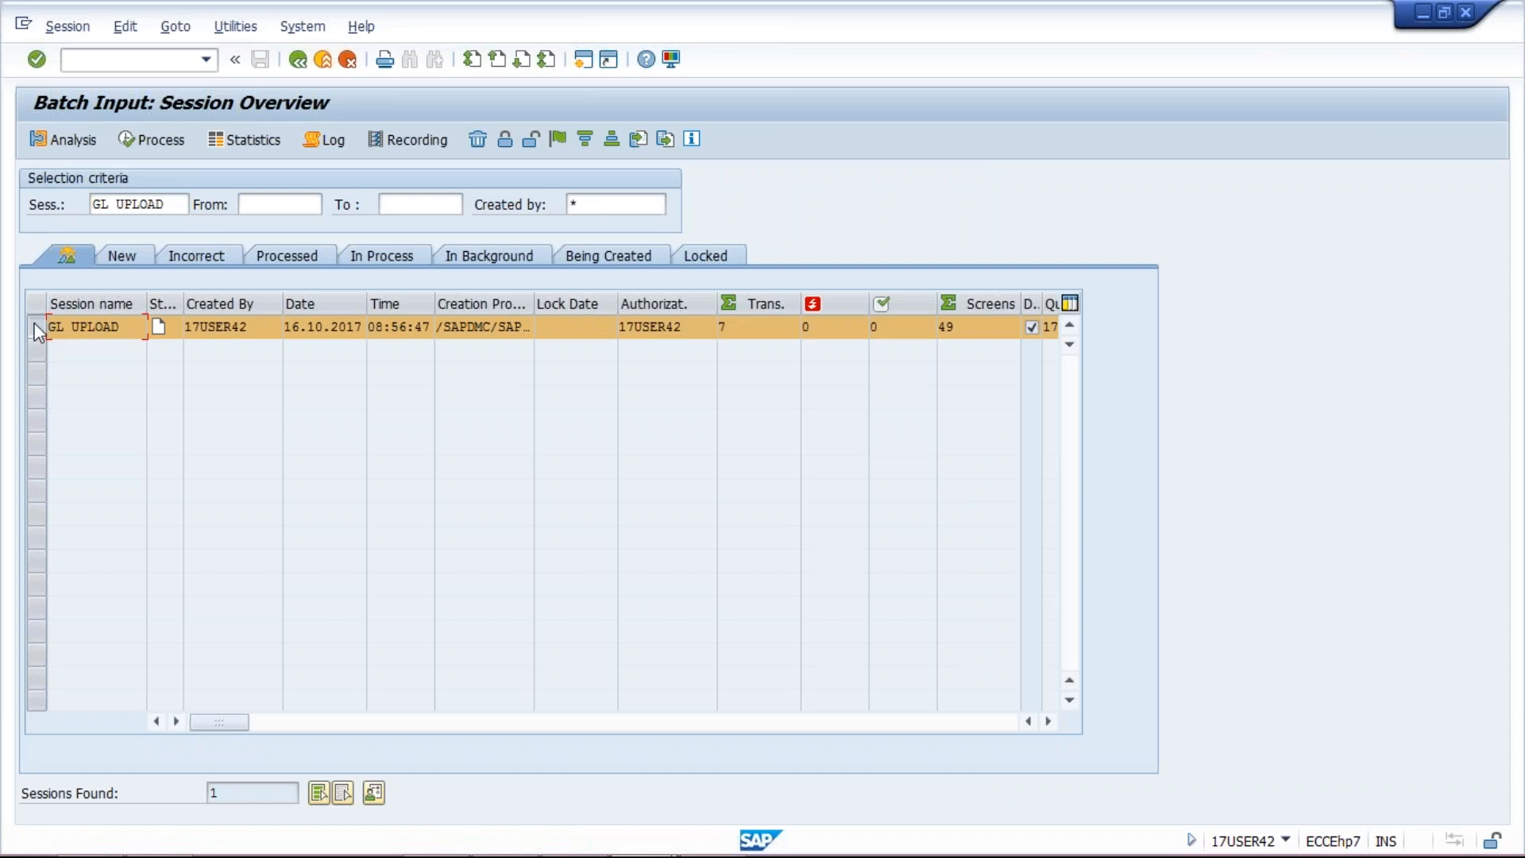
left_click(150, 143)
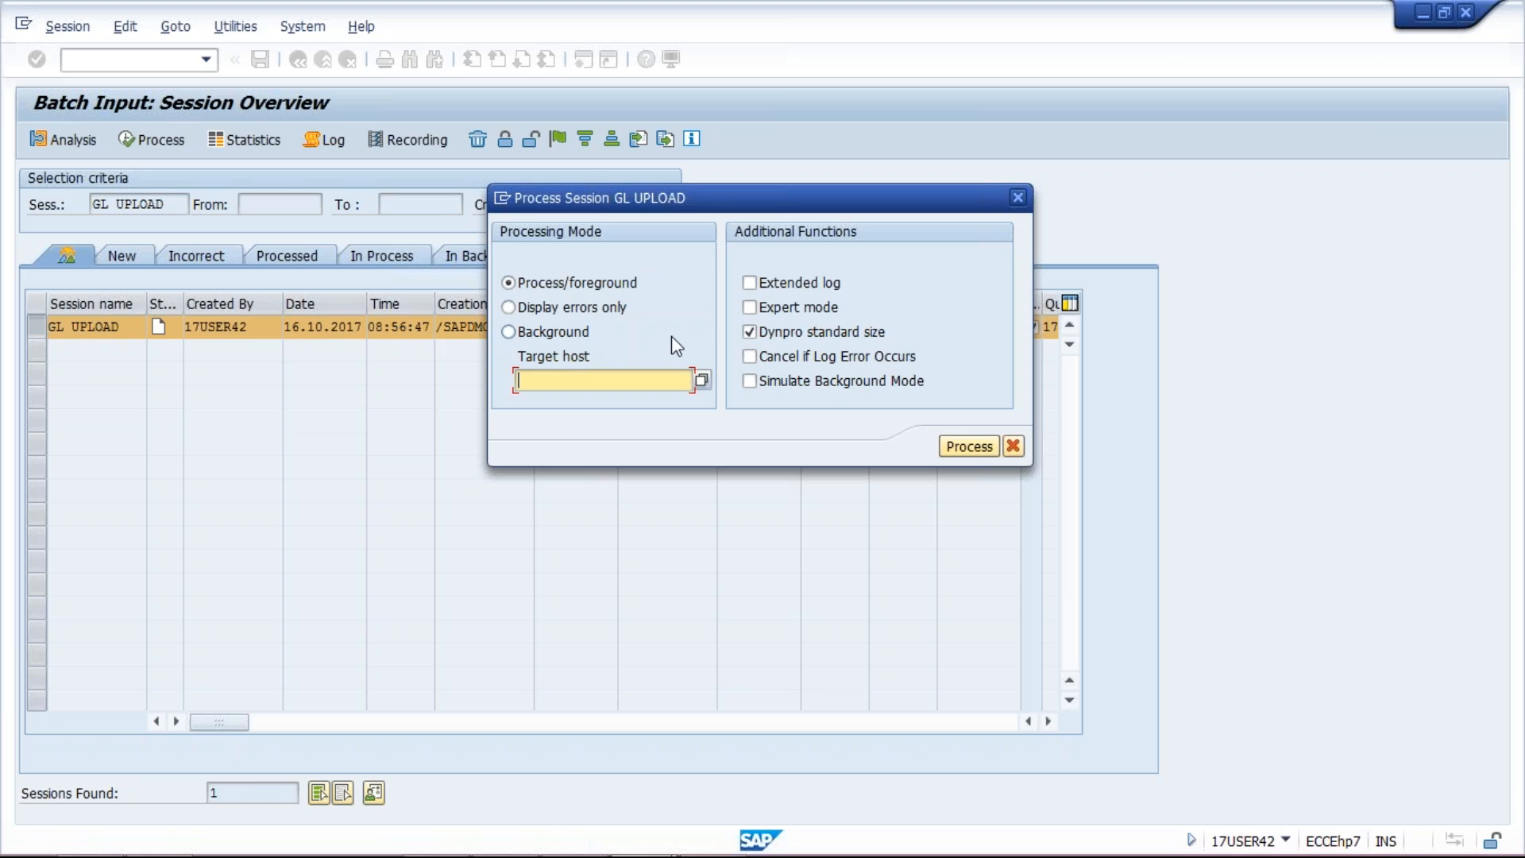
Step: Process GL UPLOAD in foreground, stepping through screens to save account 1021 as an ASSET balance sheet account
left_click(965, 447)
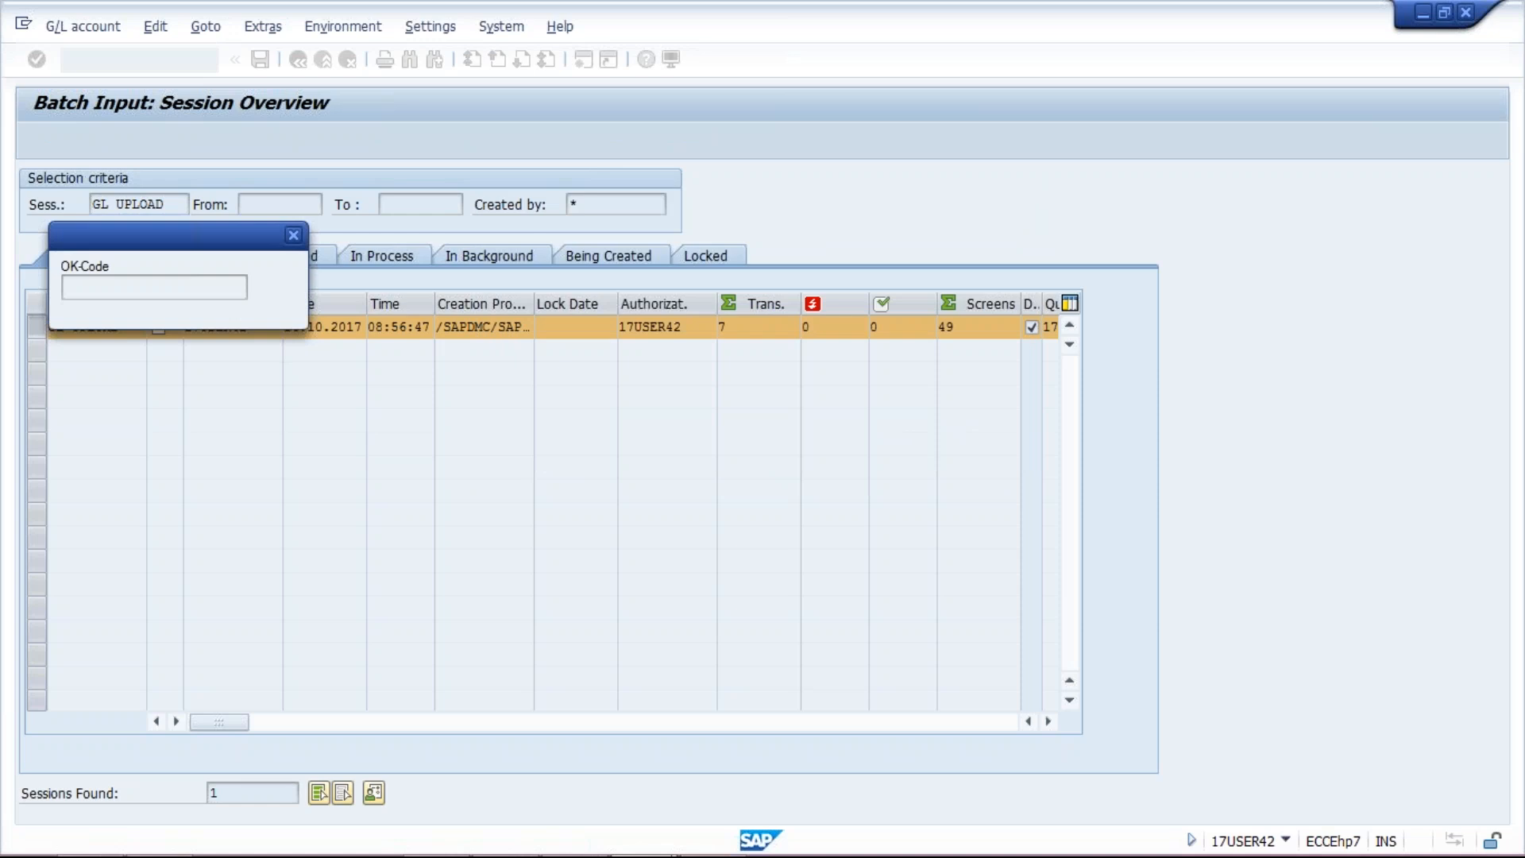
left_click_drag(127, 248, 838, 264)
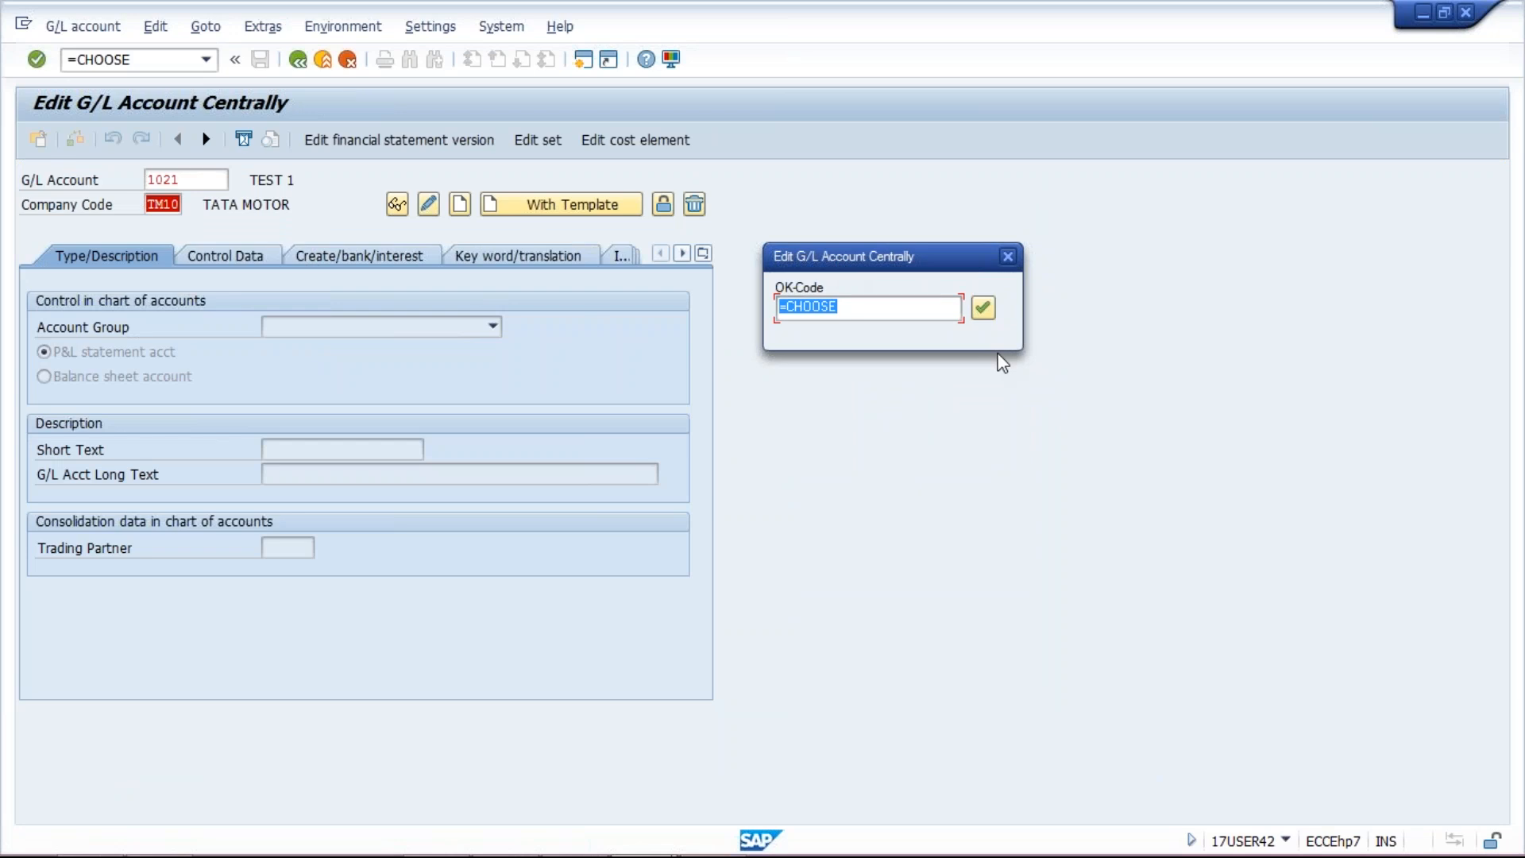
key("Return")
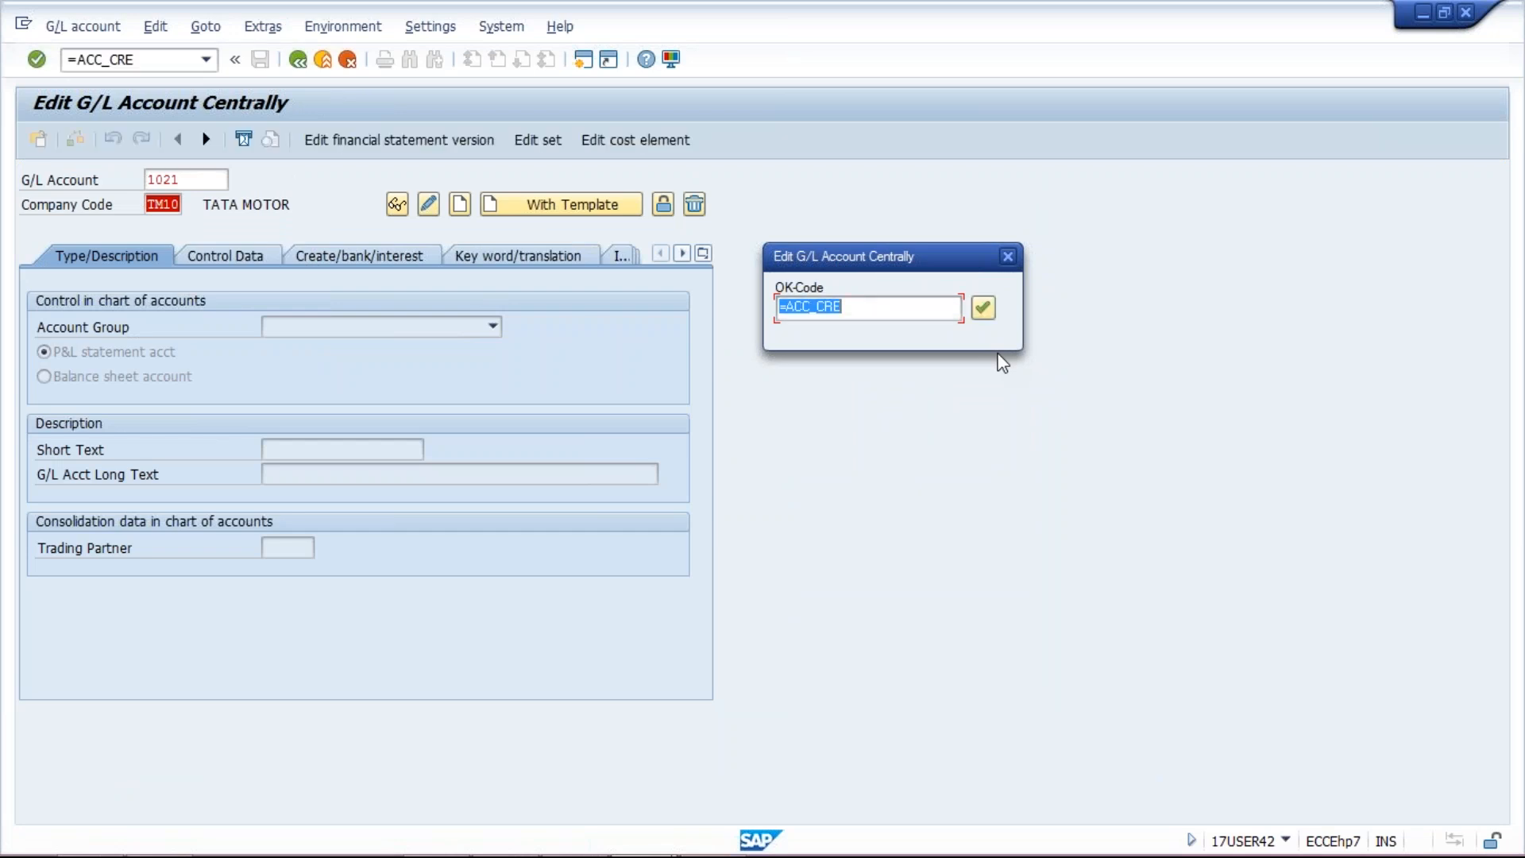
key("Return")
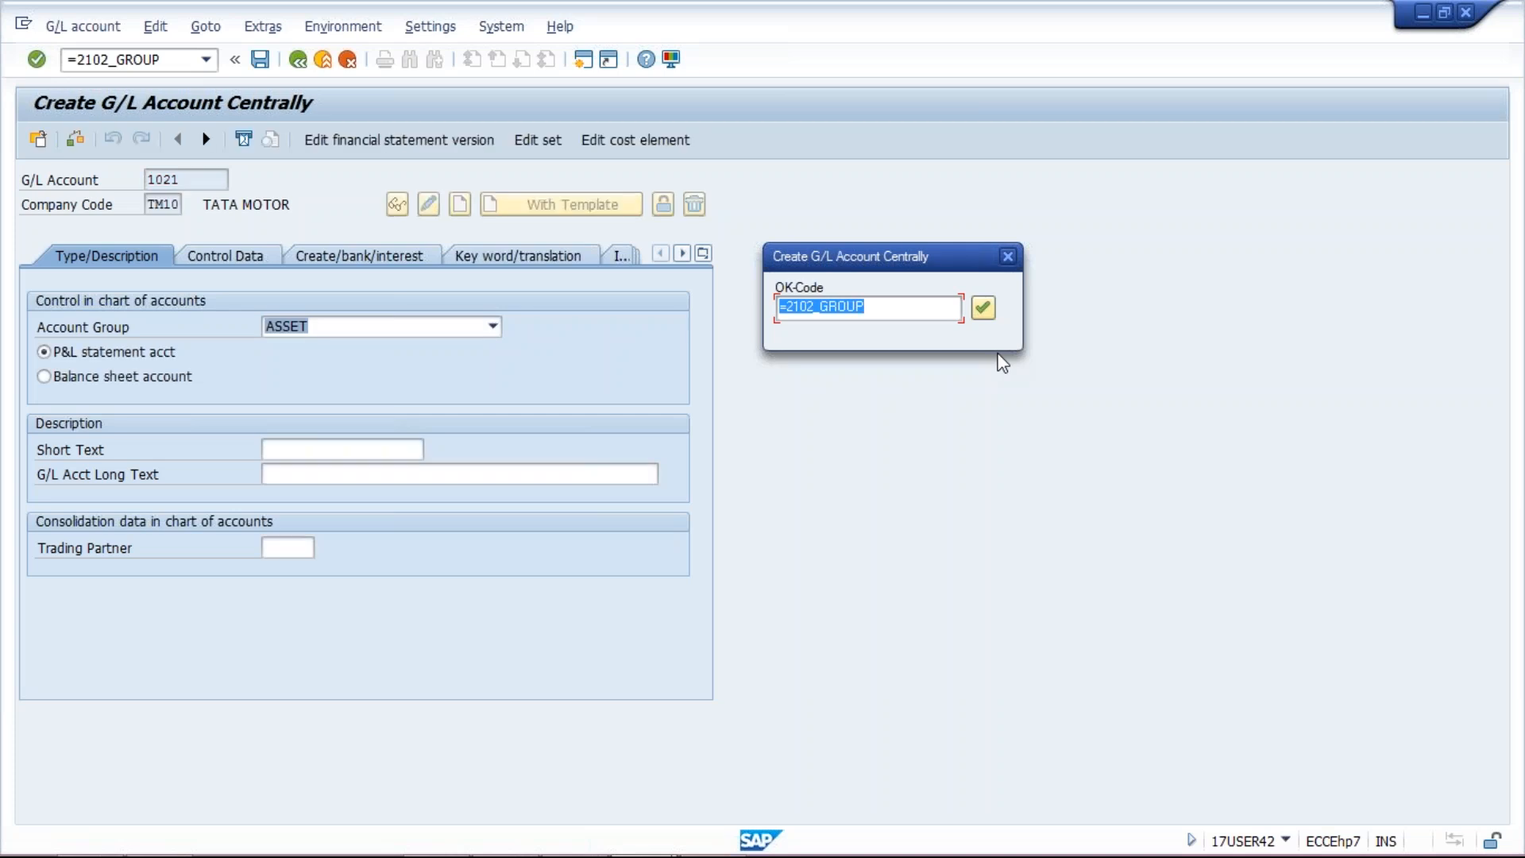
key("Return")
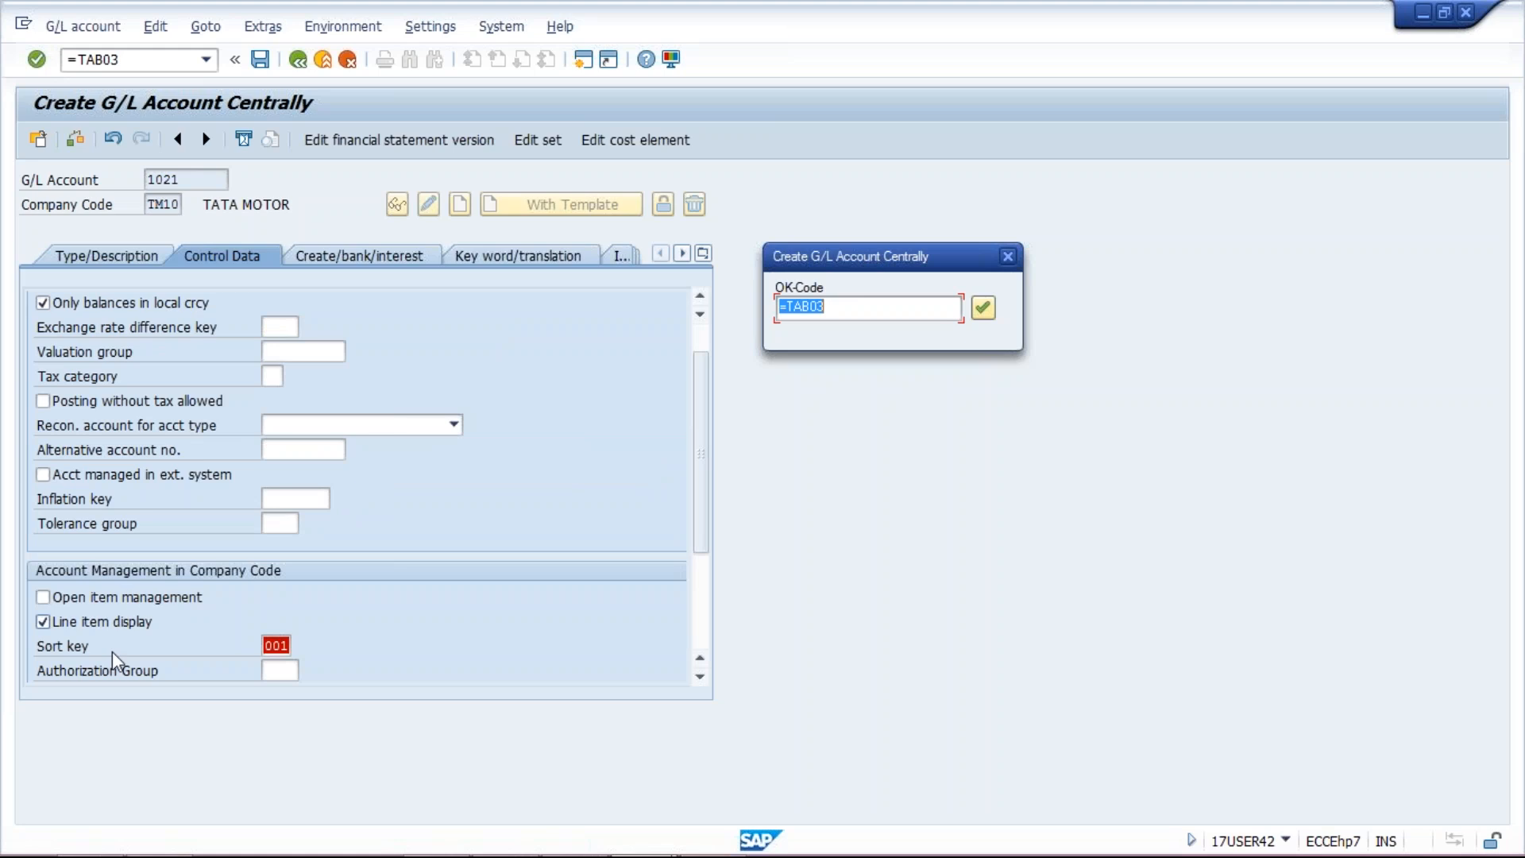
key("Return")
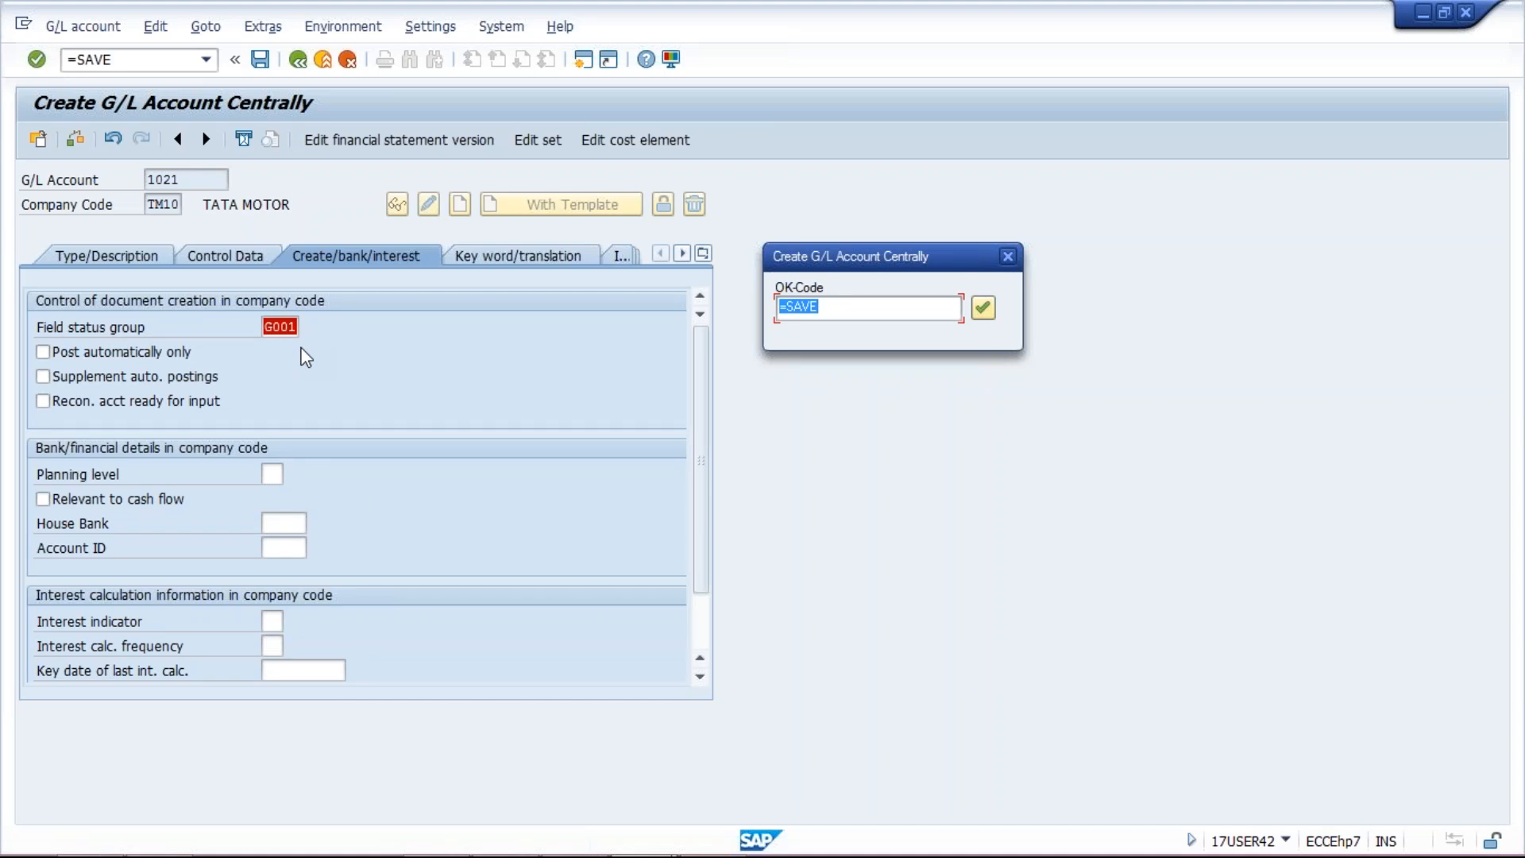
key("Return")
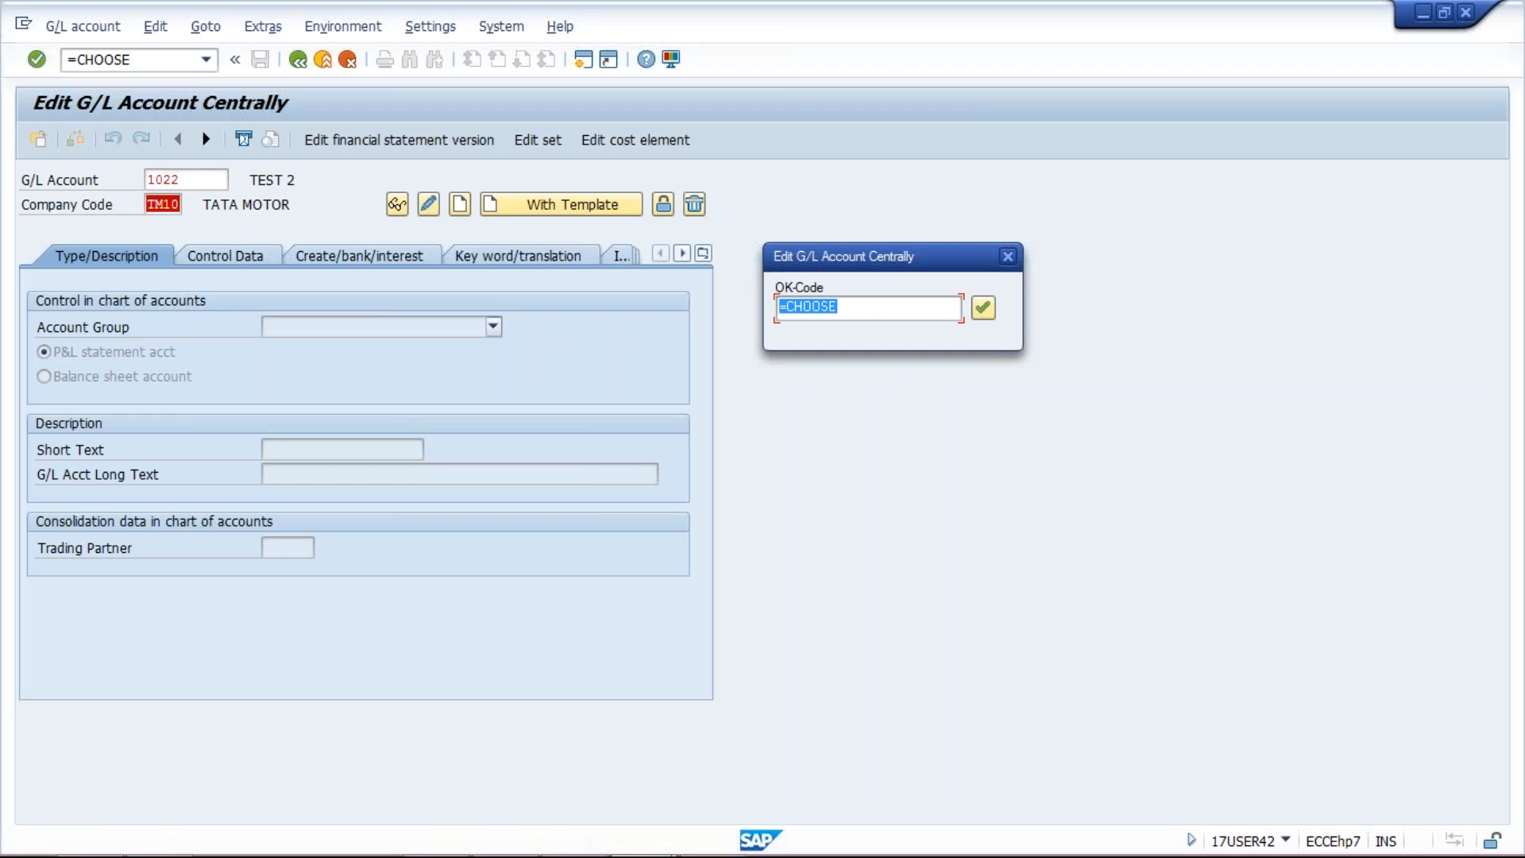
Step: Step accounts 1022 and 1023 (group ASSET, TEST 4 texts) through the session and save them
key("Return")
key("Return")
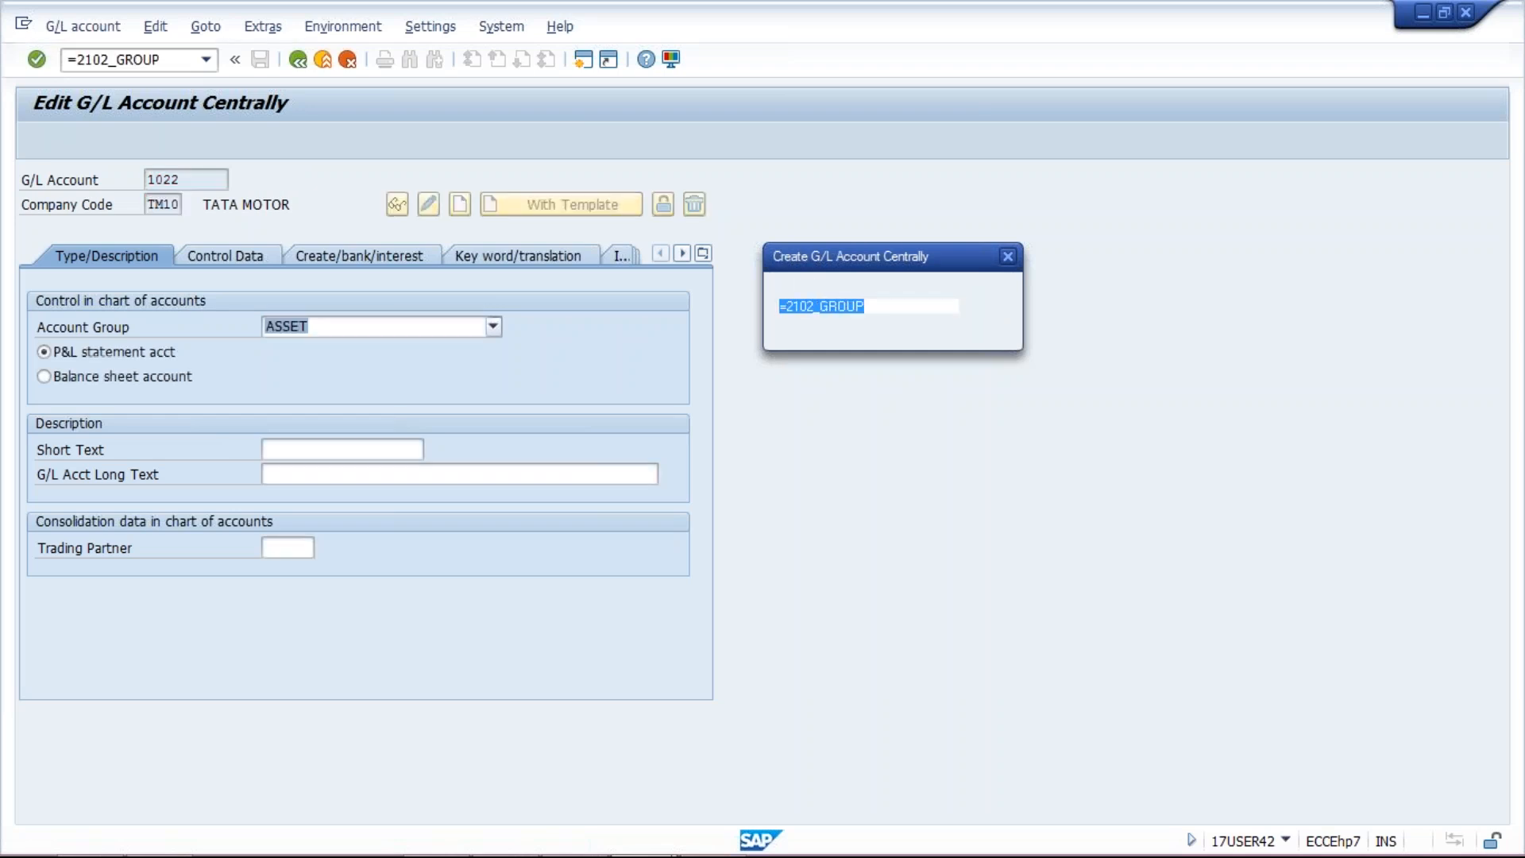
key("Return")
key("Return")
key("Return")
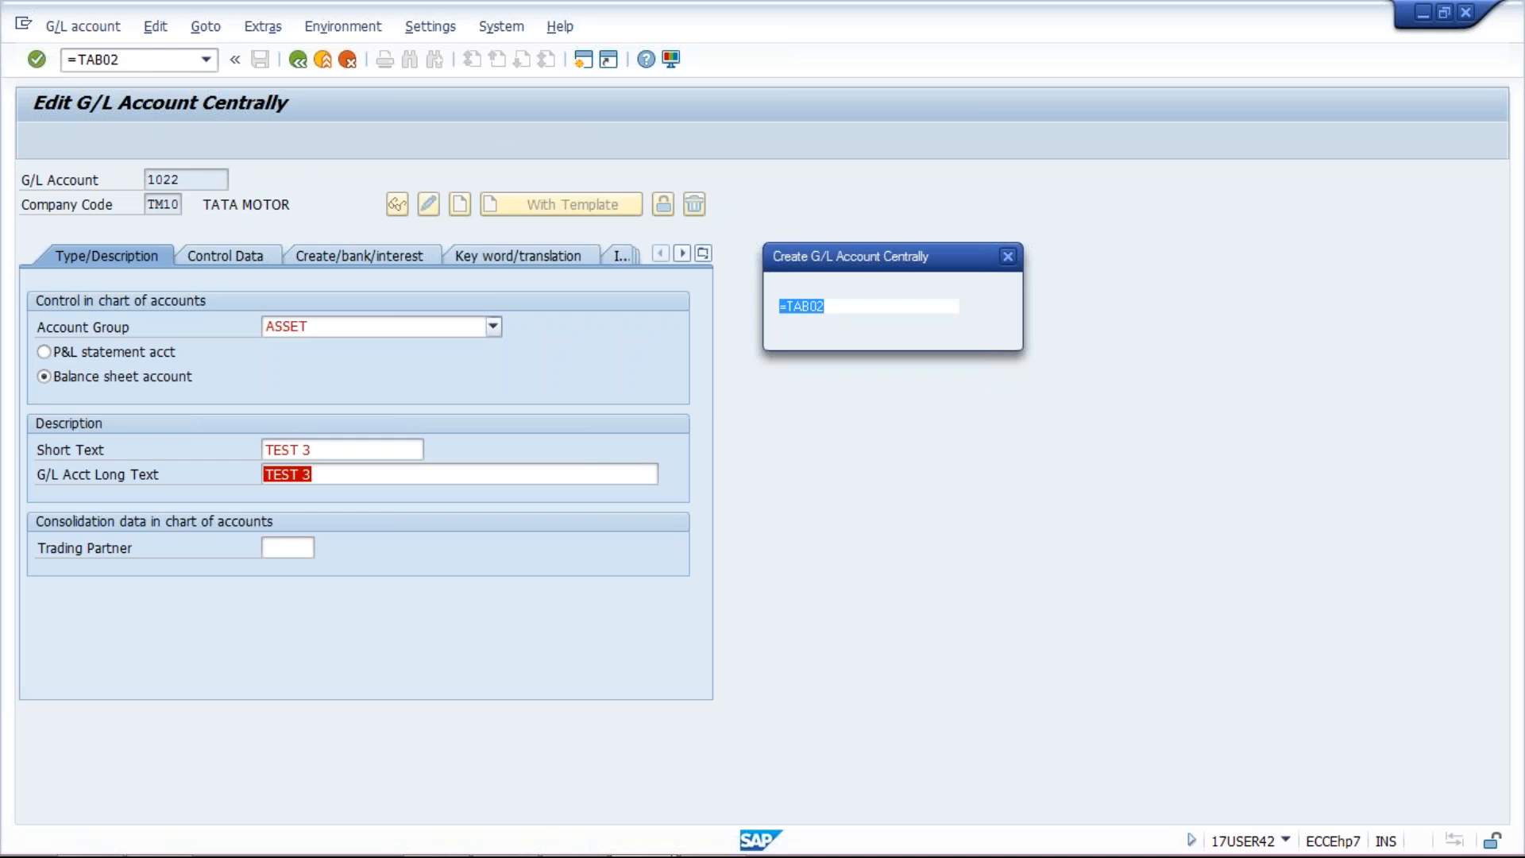
key("Return")
key("Return")
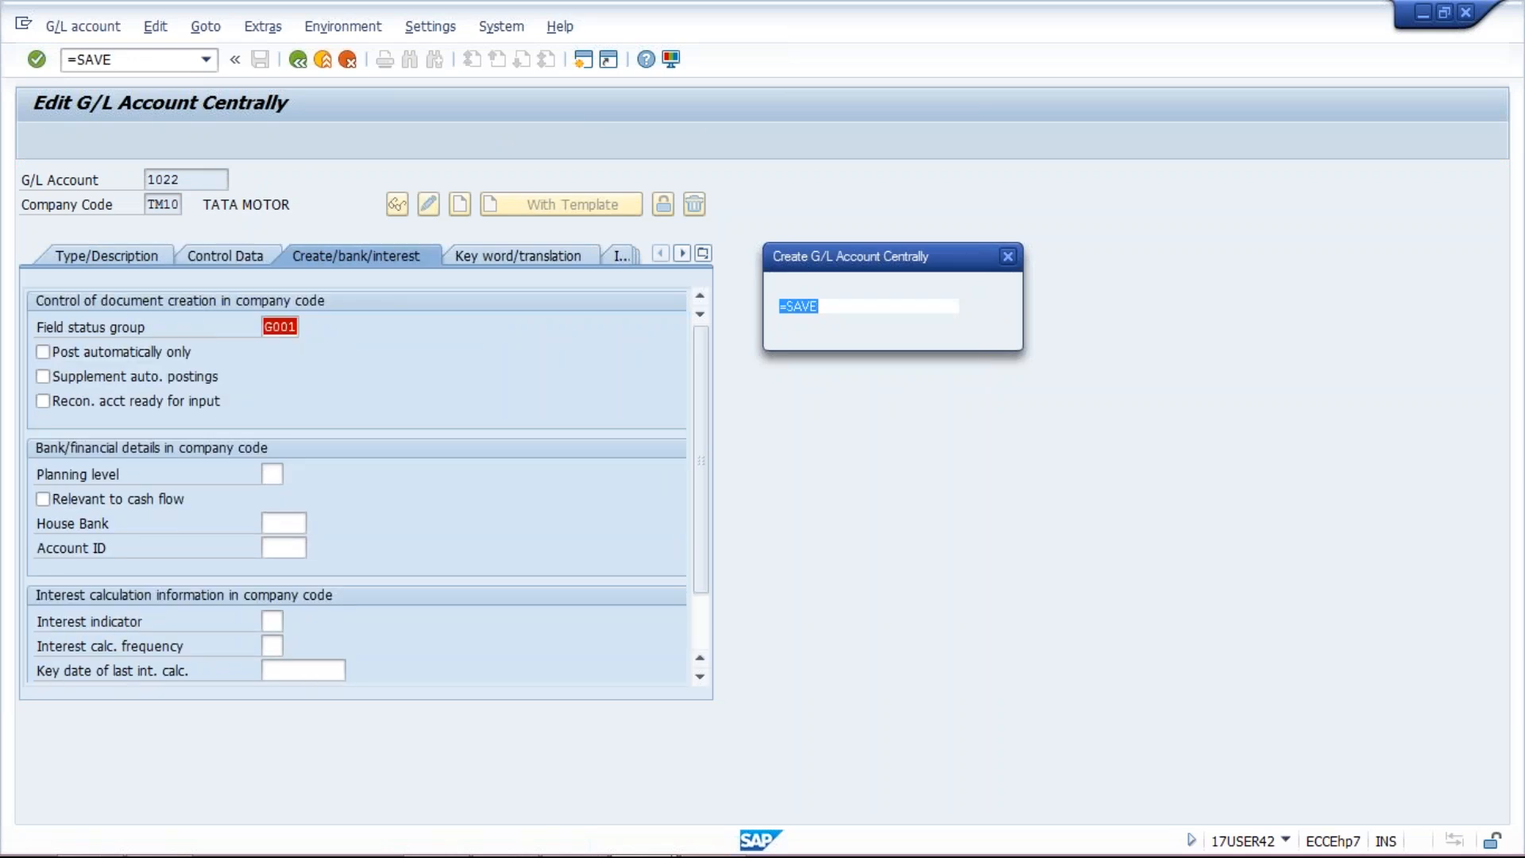
key("Return")
key("Return")
key("Return")
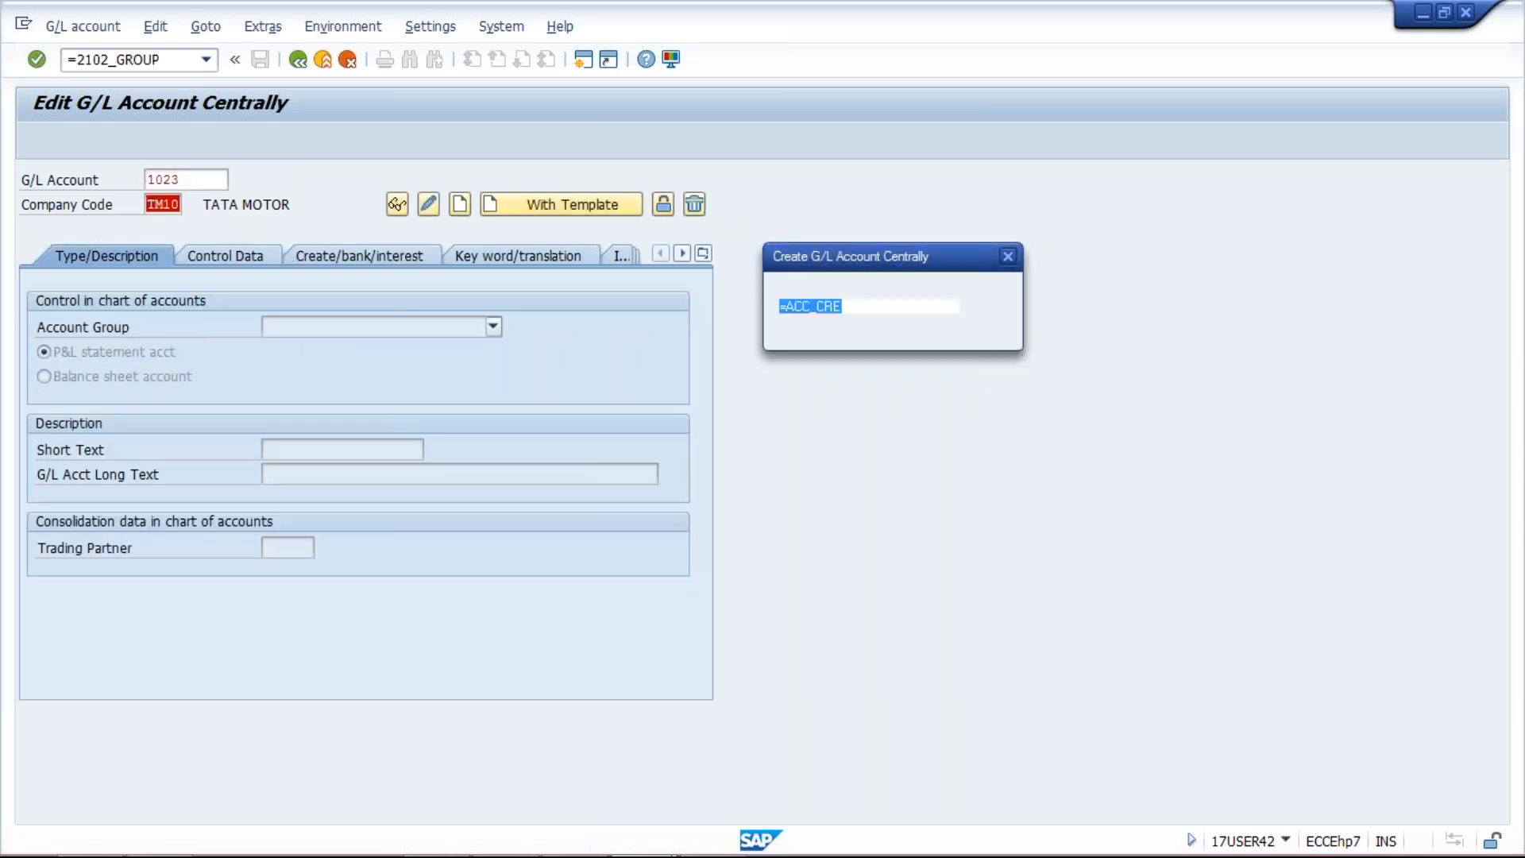
key("Return")
key("Return")
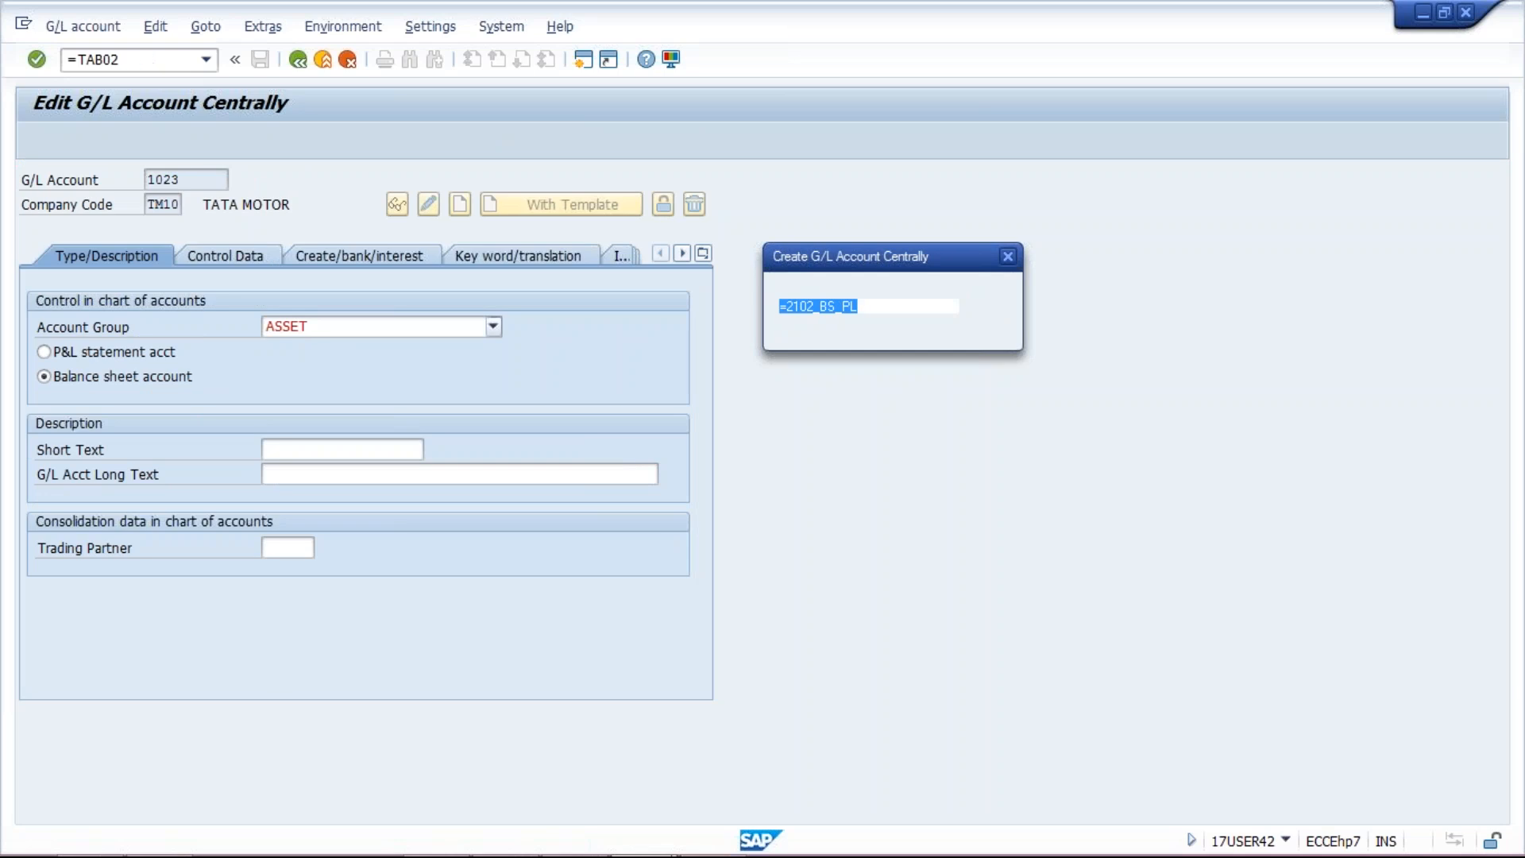
key("Return")
key("Return")
key("Return")
key("Return")
key("Return")
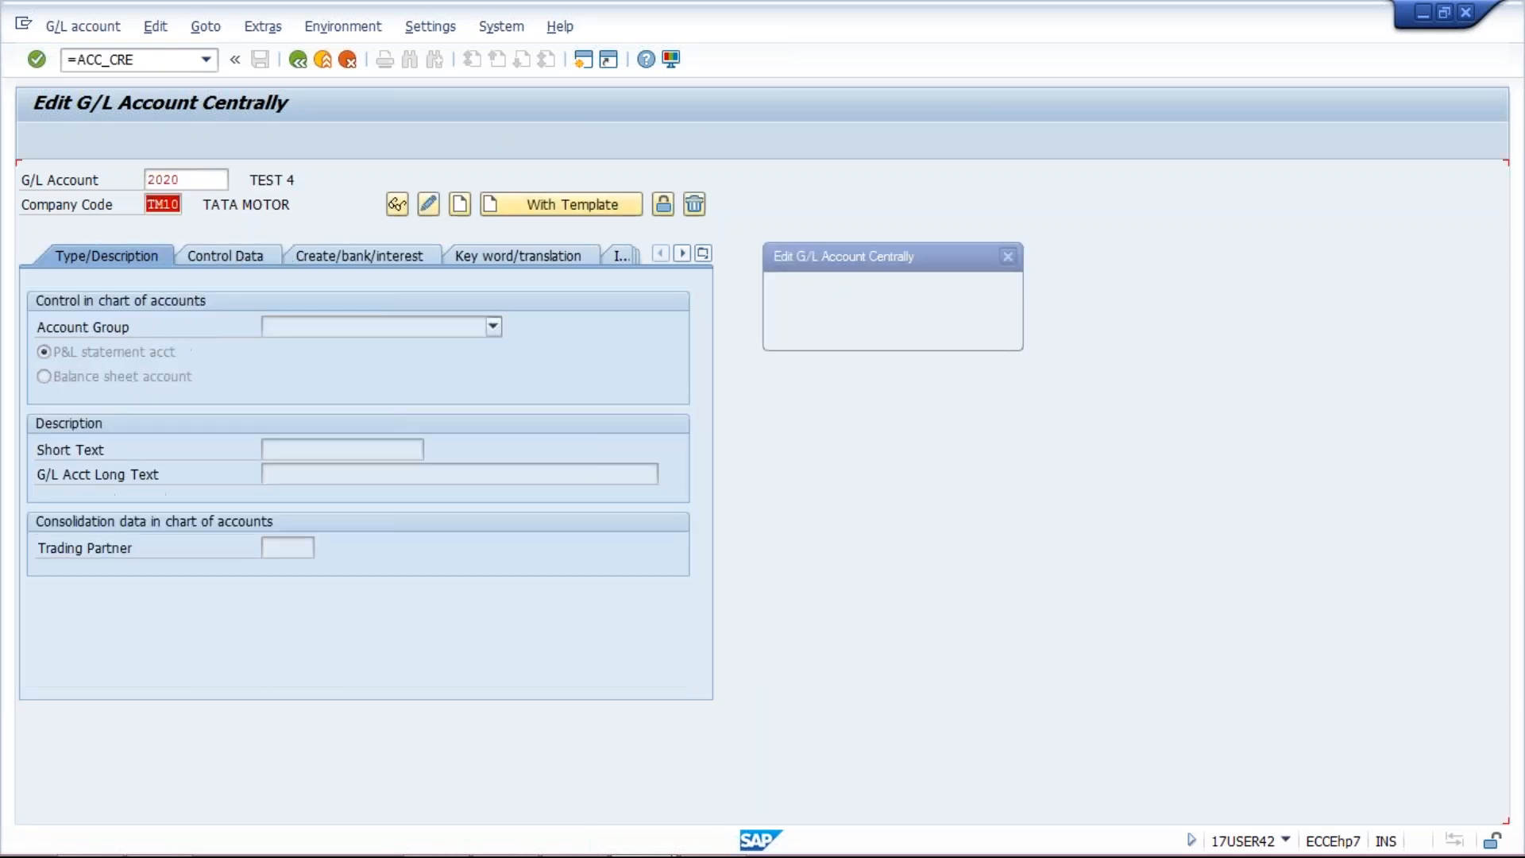
key("Return")
key("Return")
key("Return")
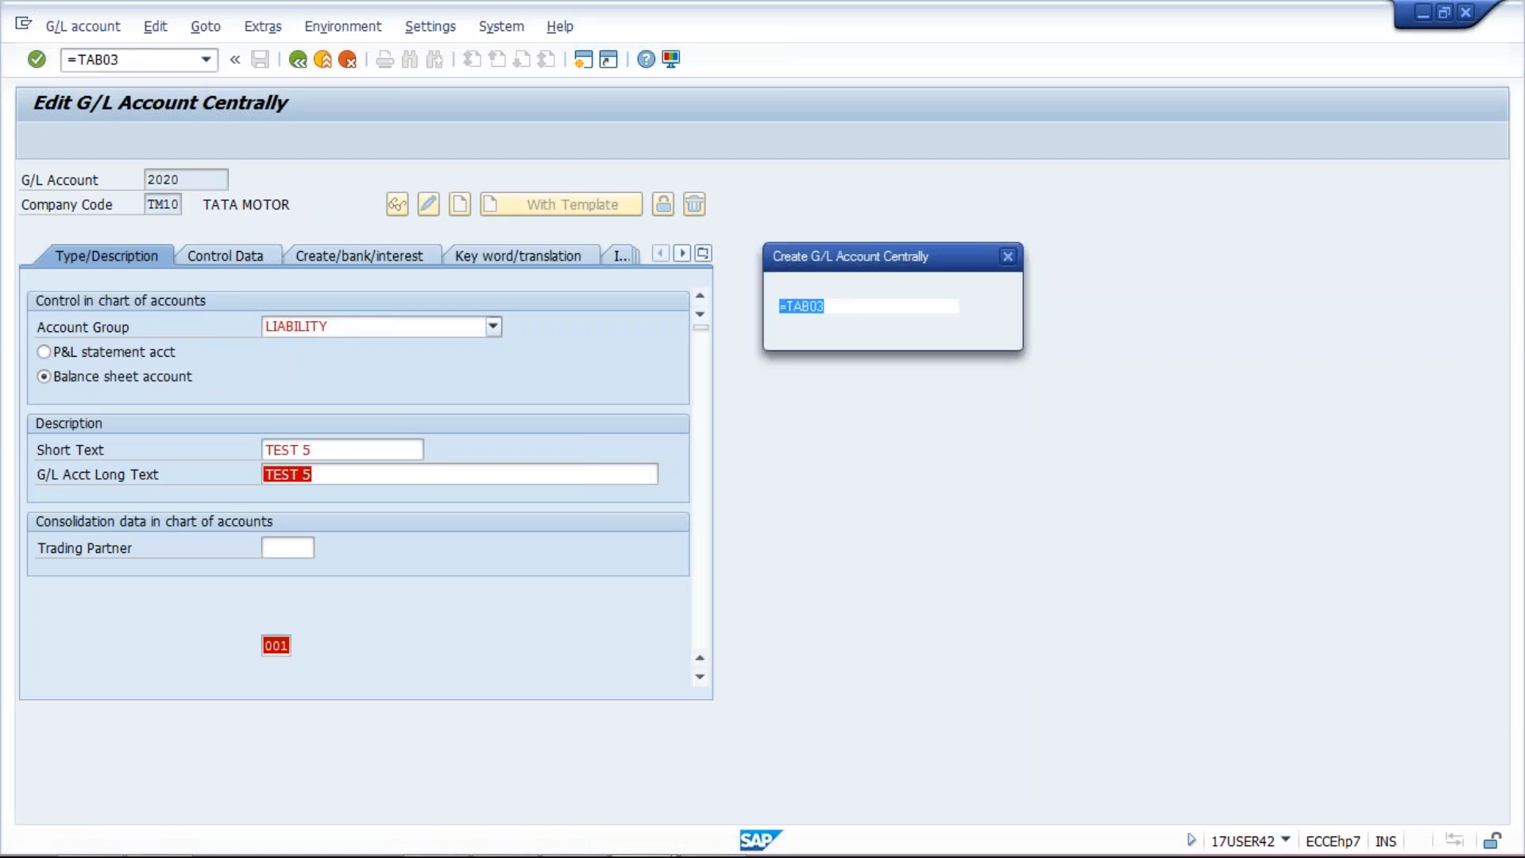
Step: Save accounts 2020 and 2021 (LIABILITY, TEST 6), then let 4020 onward process unattended
key("Return")
key("Return")
key("Return")
key("Return")
key("Return")
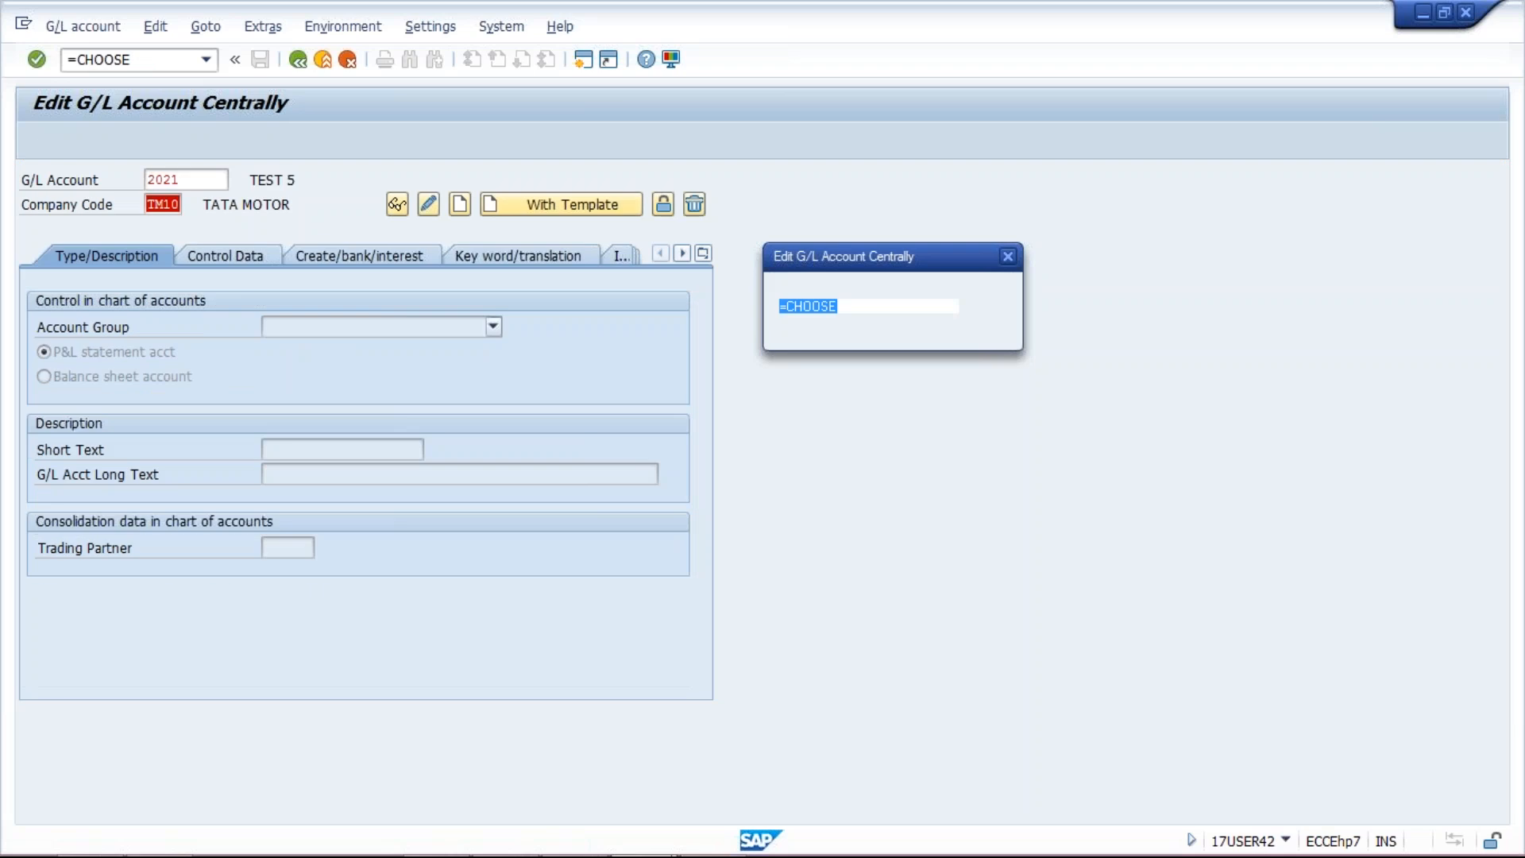
key("Return")
key("Return")
key("Return")
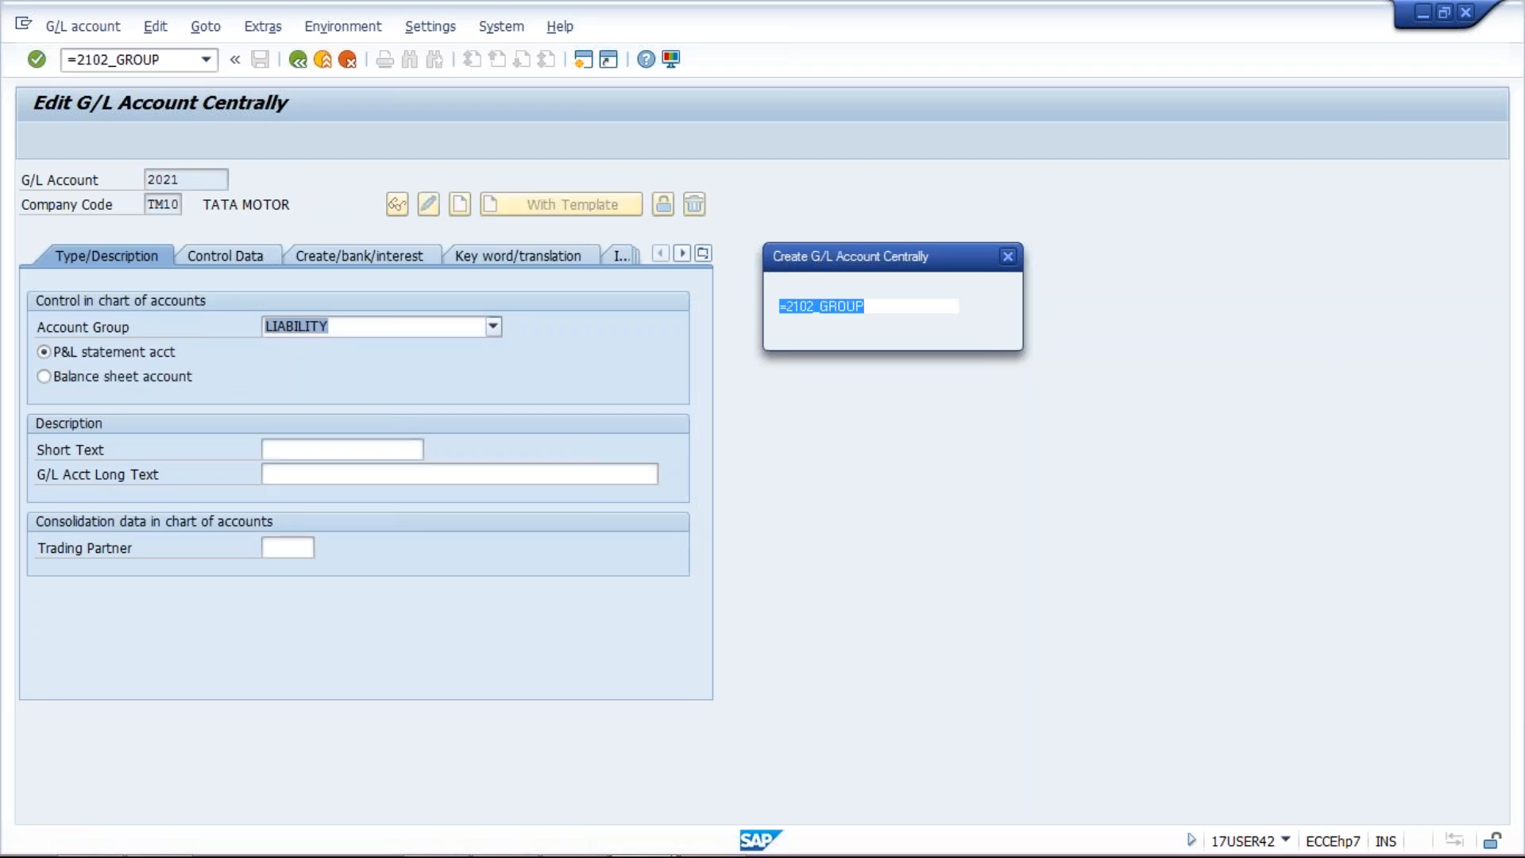
key("Return")
key("Return")
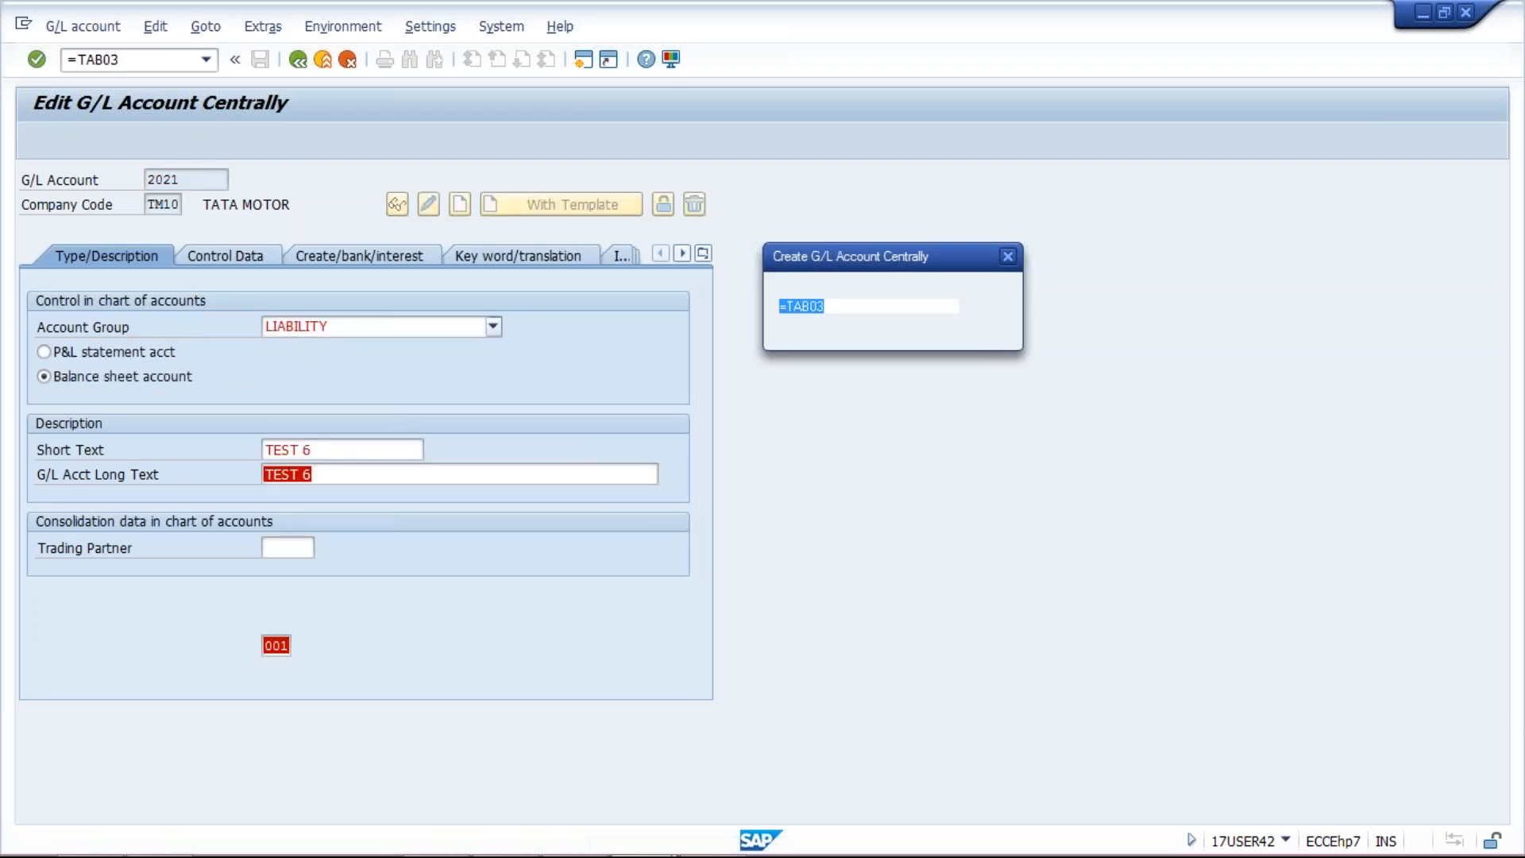
key("Return")
key("Return")
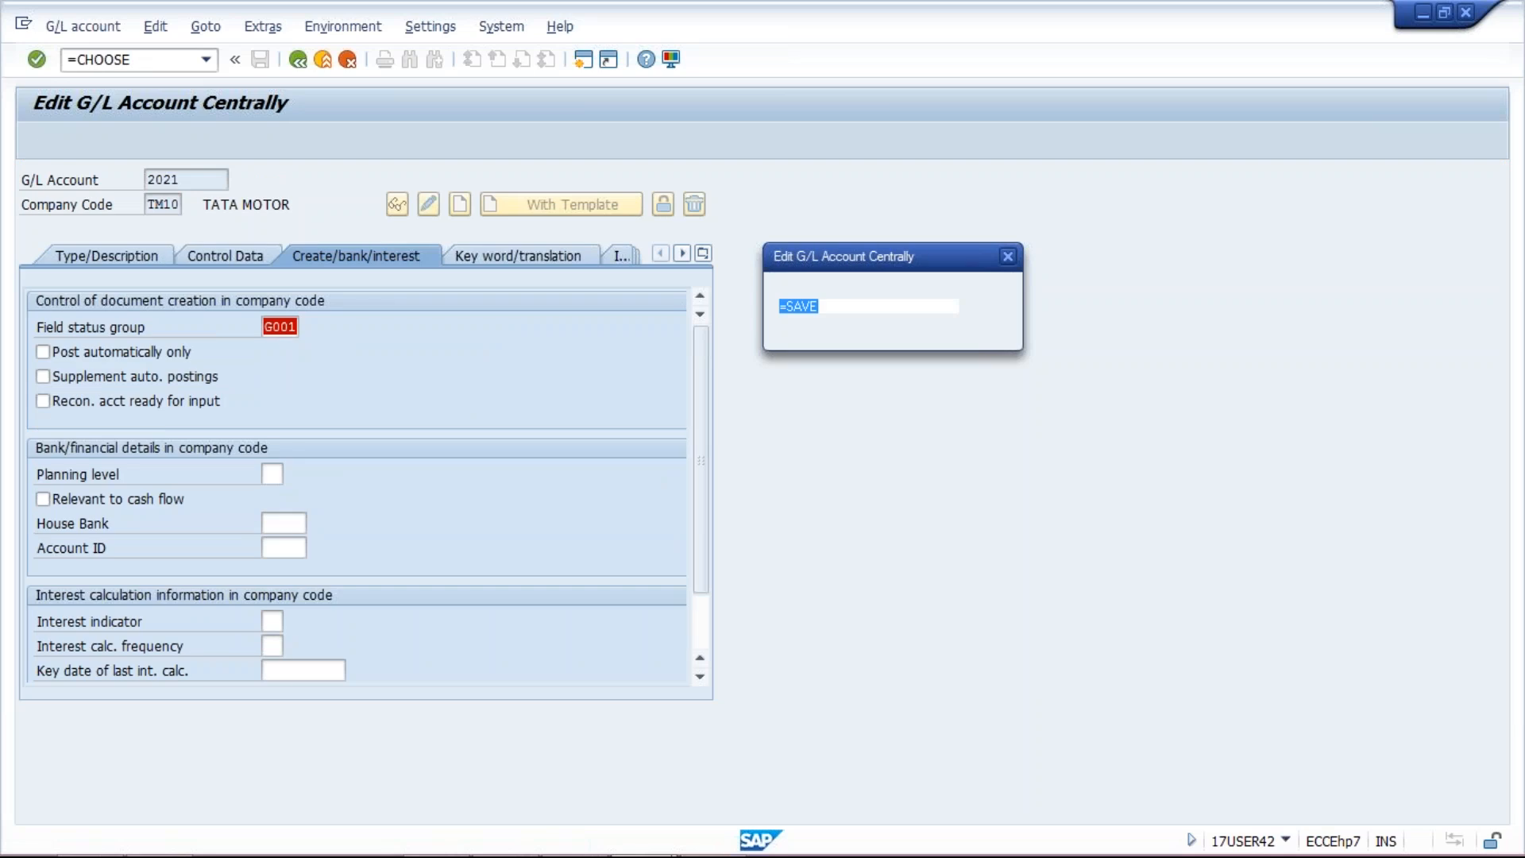
key("Return")
key("Return")
key("Return")
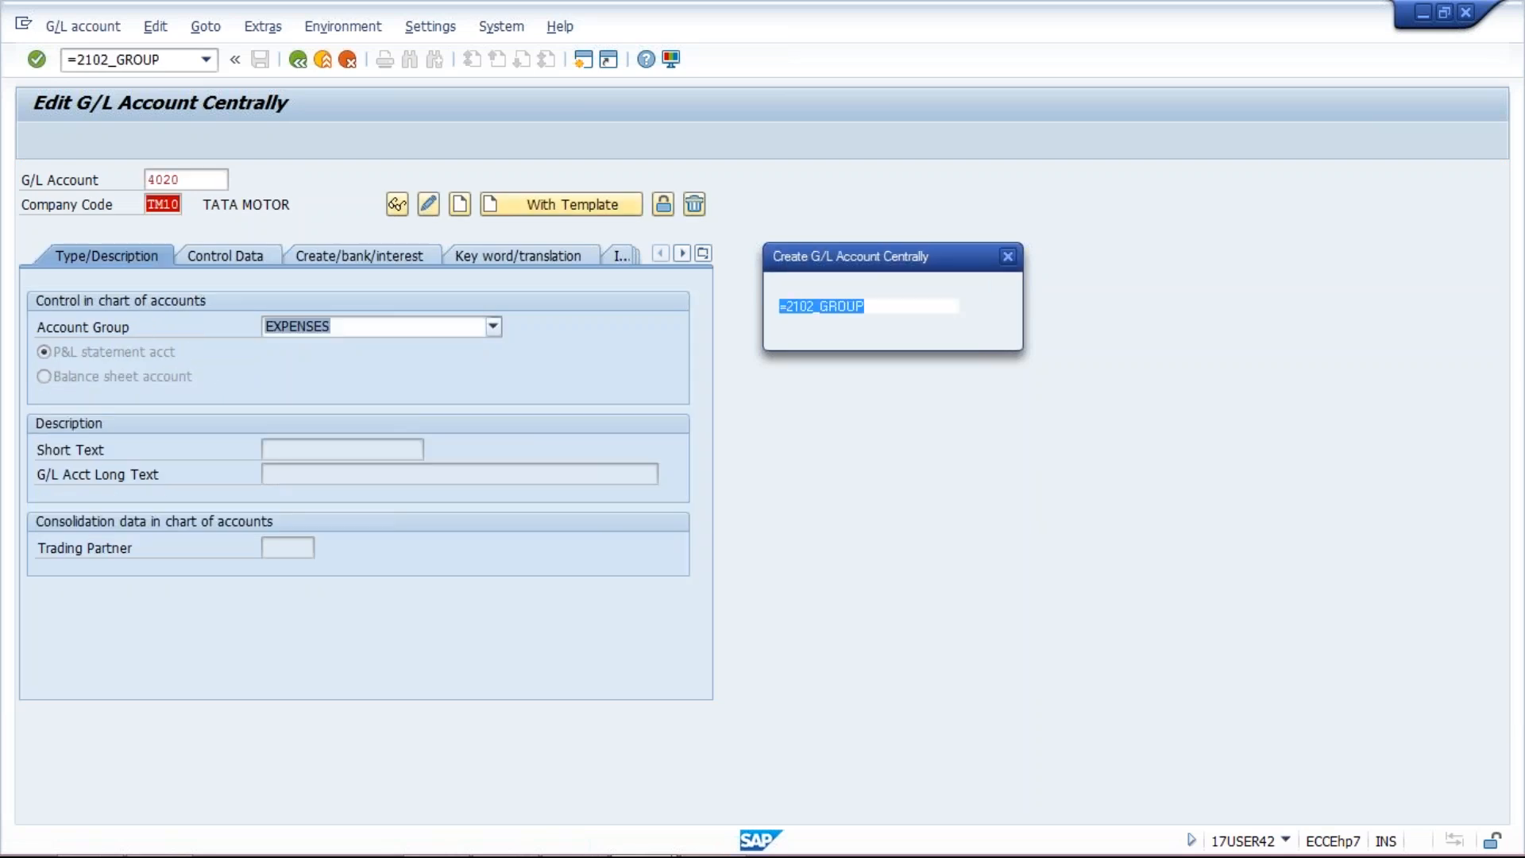
key("Return")
key("Return")
key("Return")
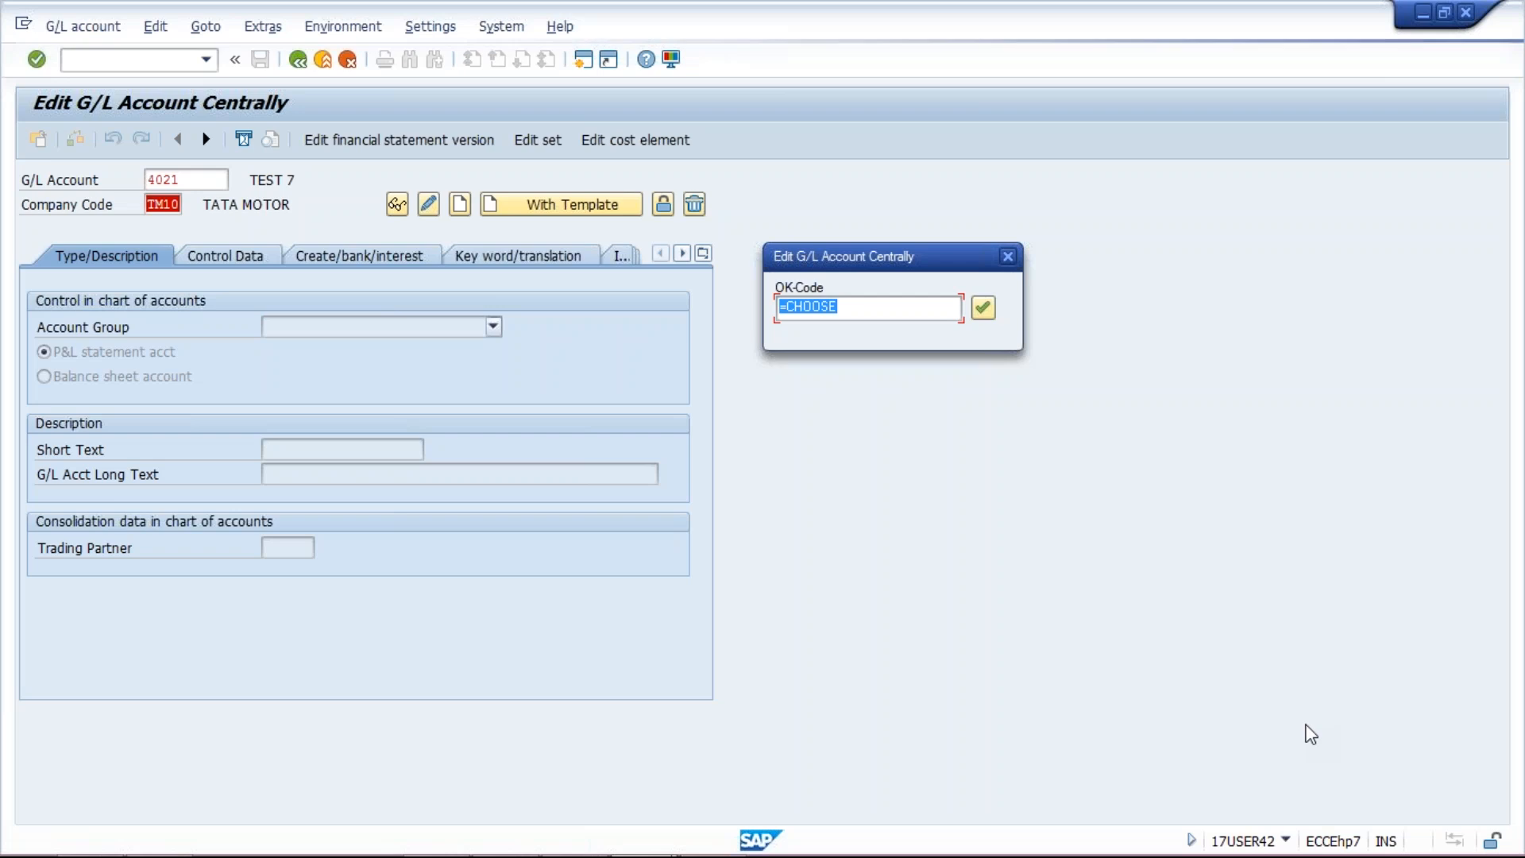
key("Return")
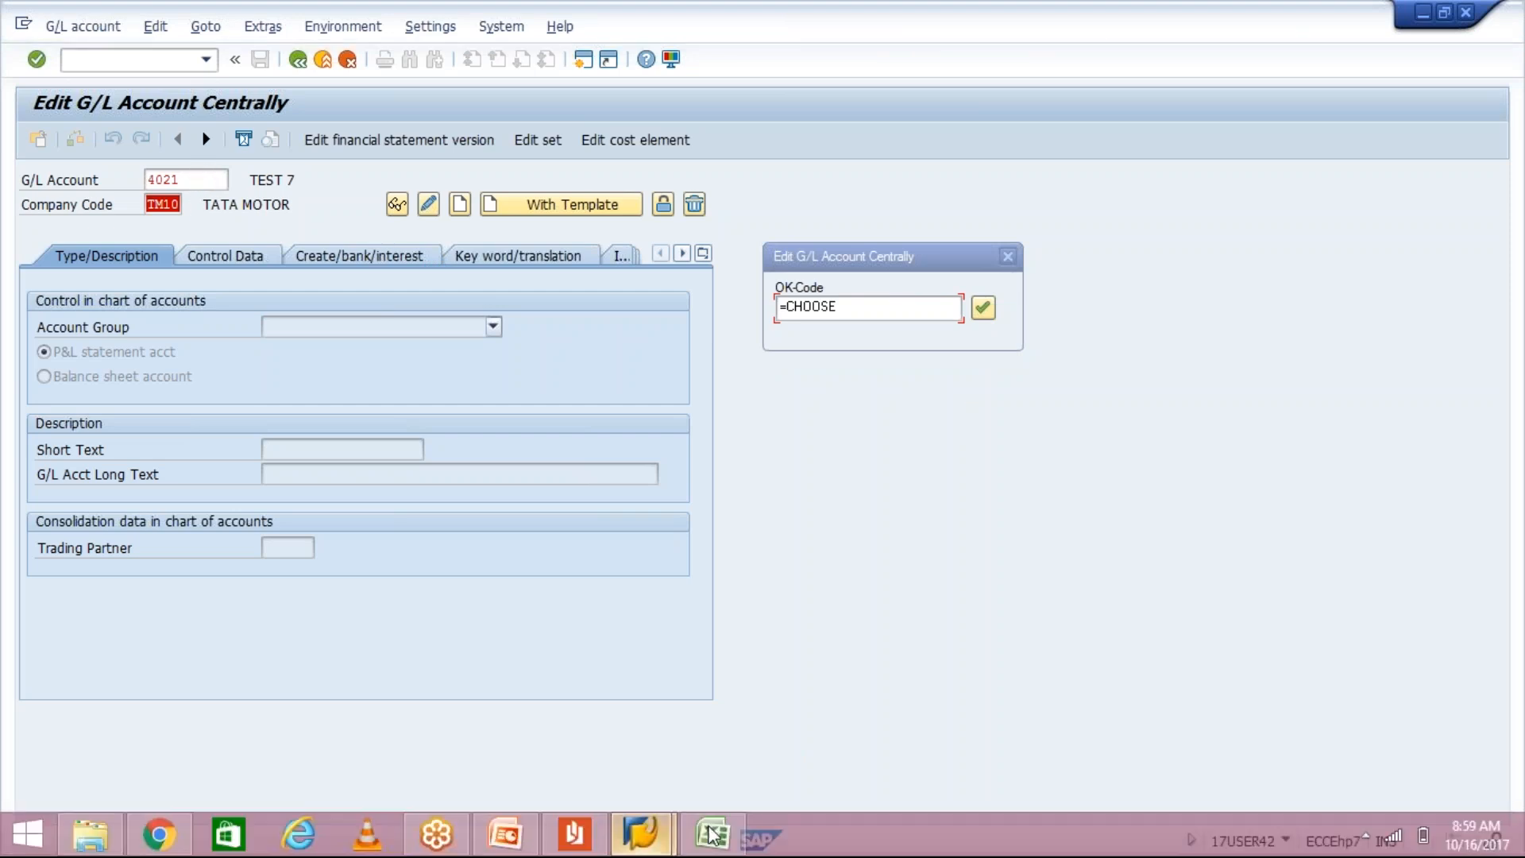
Step: Check the row 8 entry for account 4021 in the GL UPLOAD sheet
left_click(715, 836)
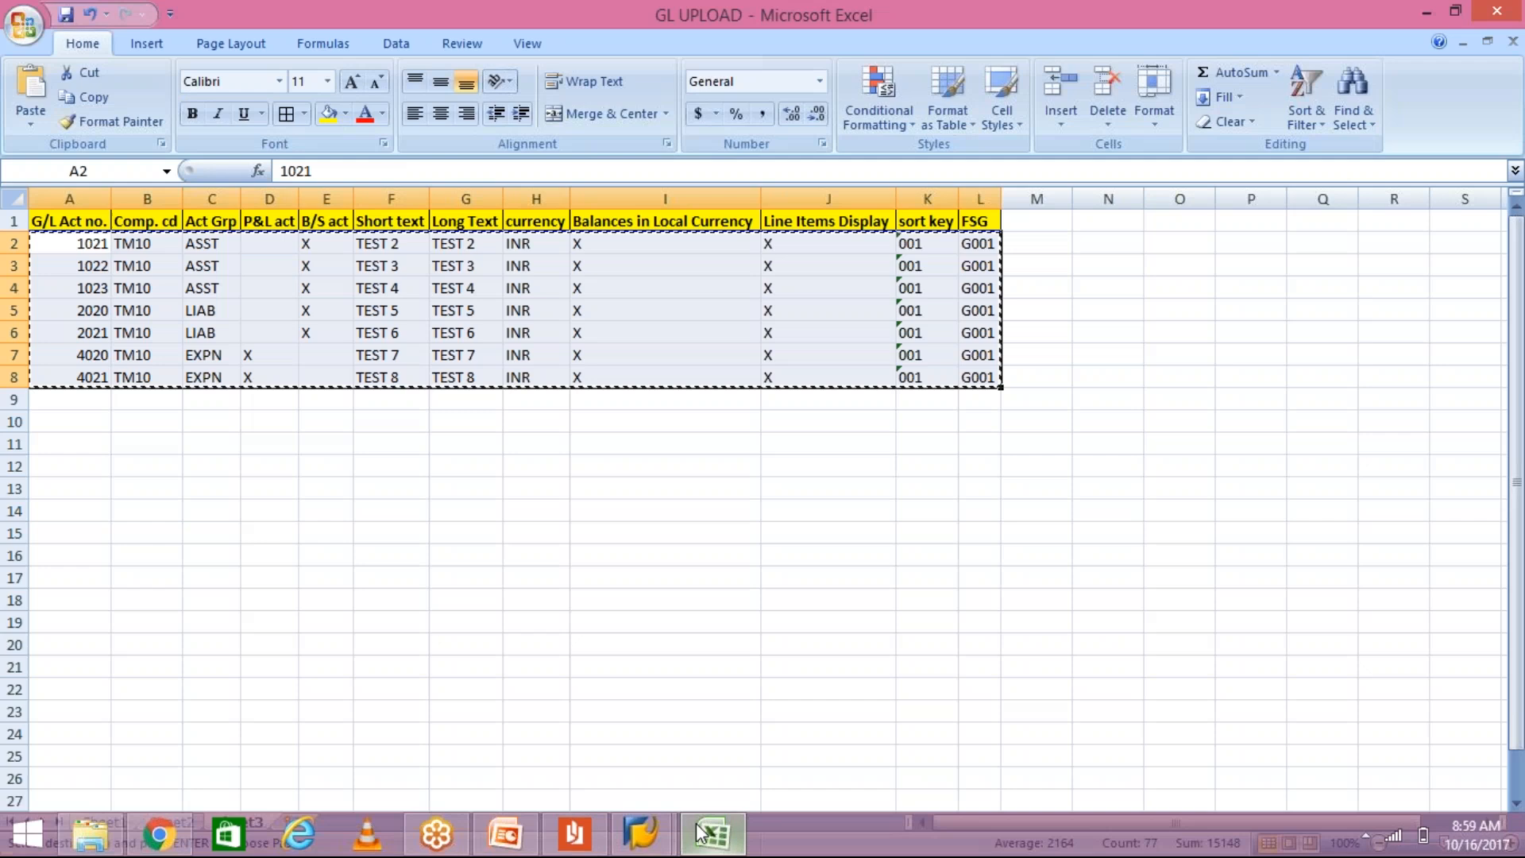
left_click(93, 378)
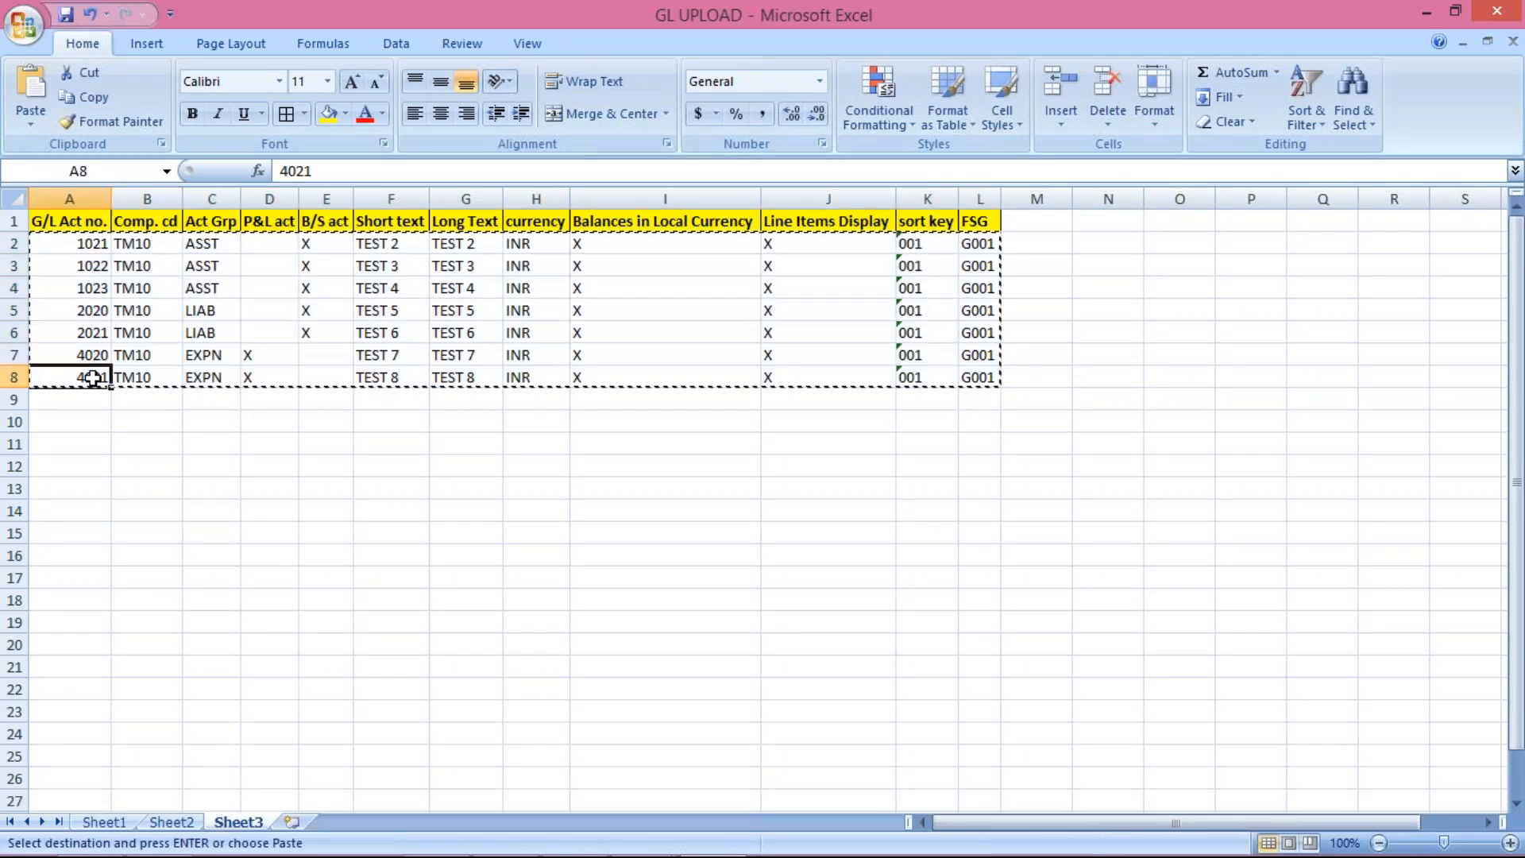
left_click(10, 378)
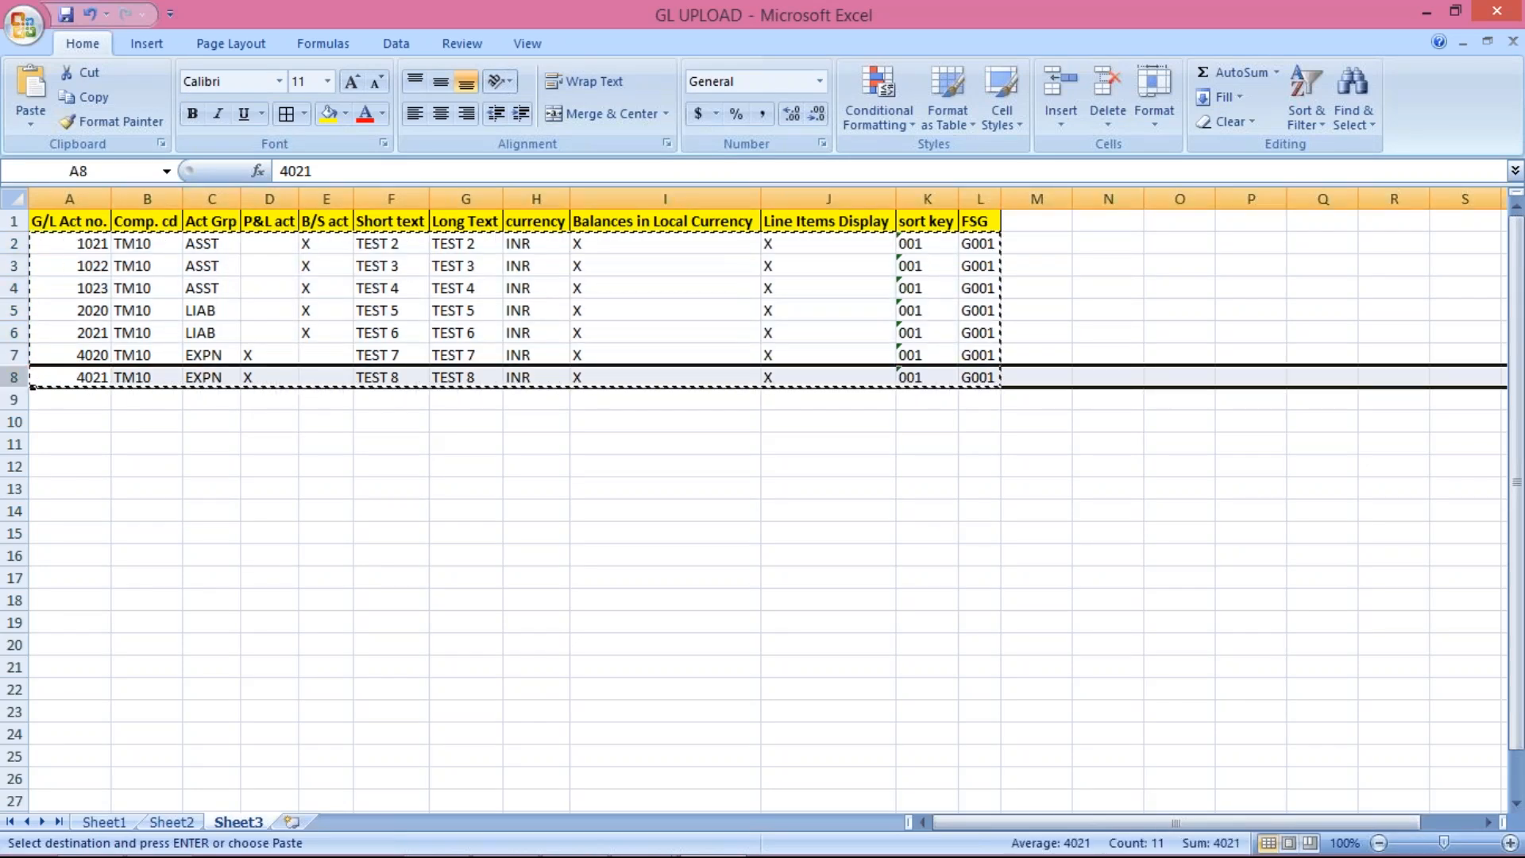
key("alt+Tab")
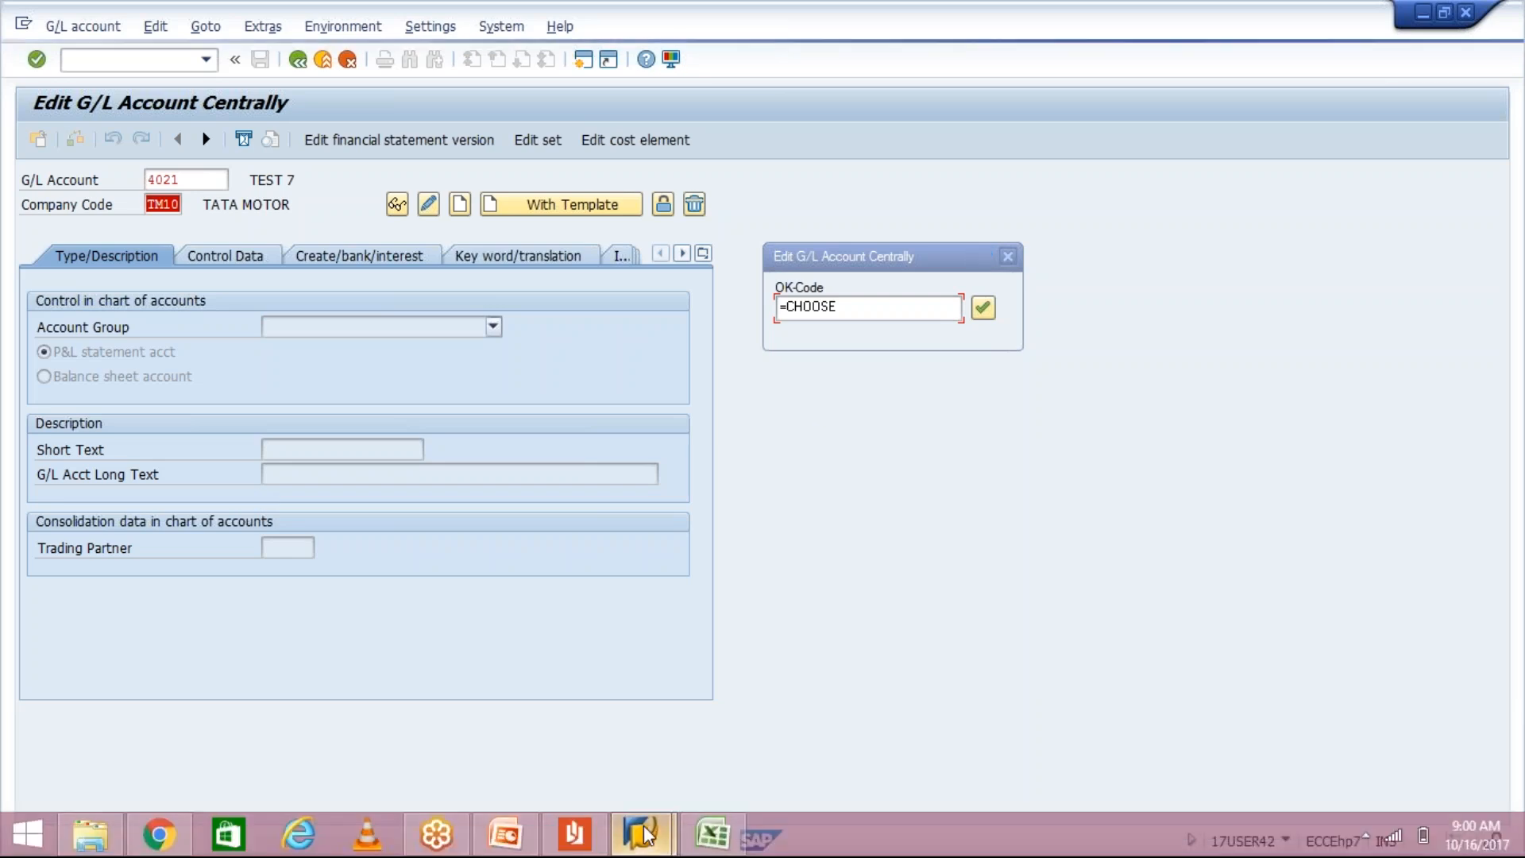
left_click(647, 835)
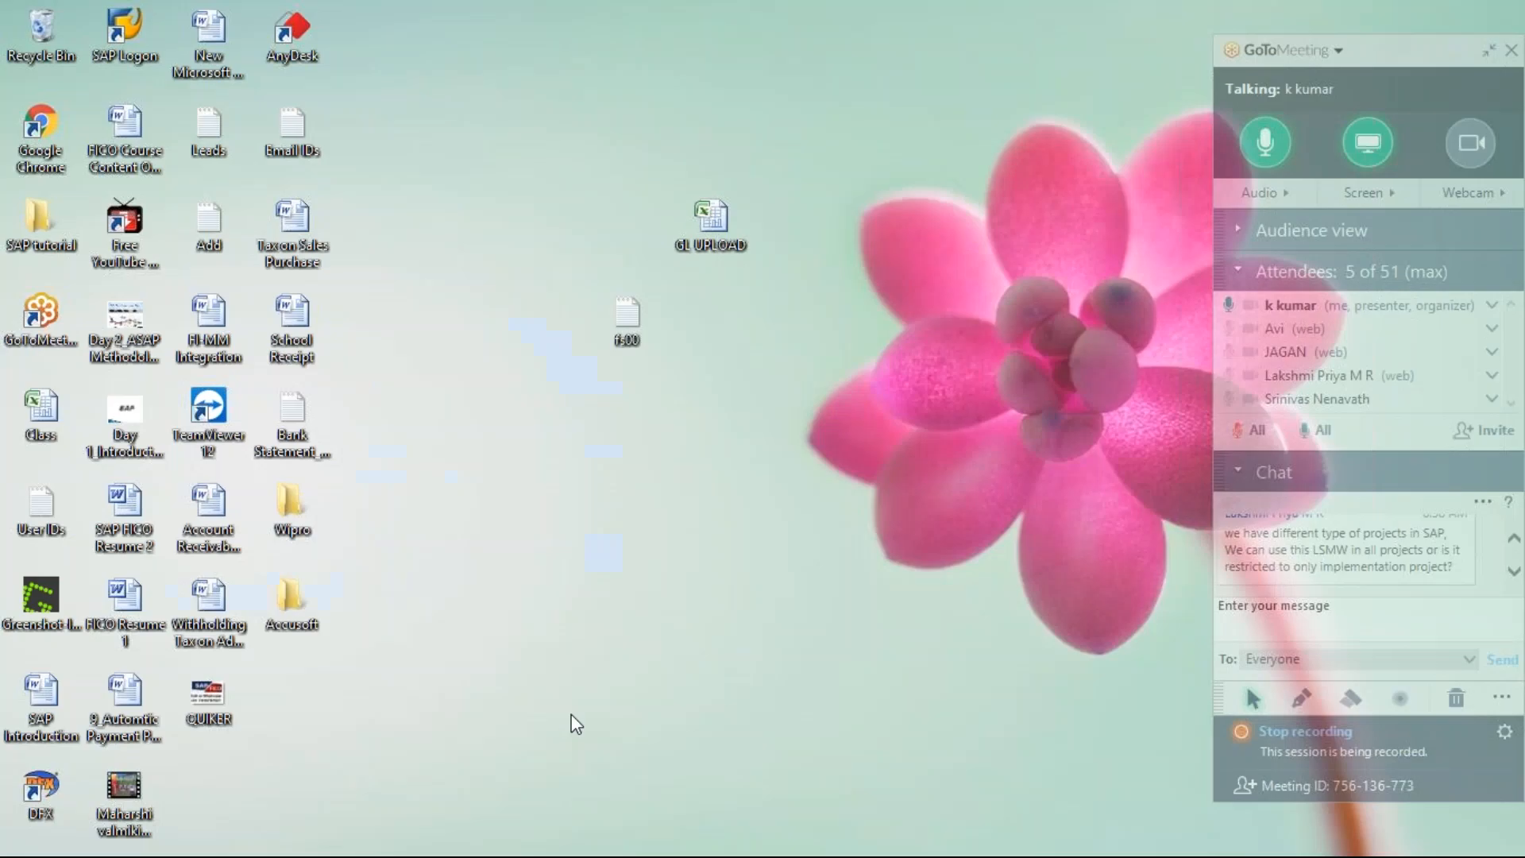
left_click(571, 714)
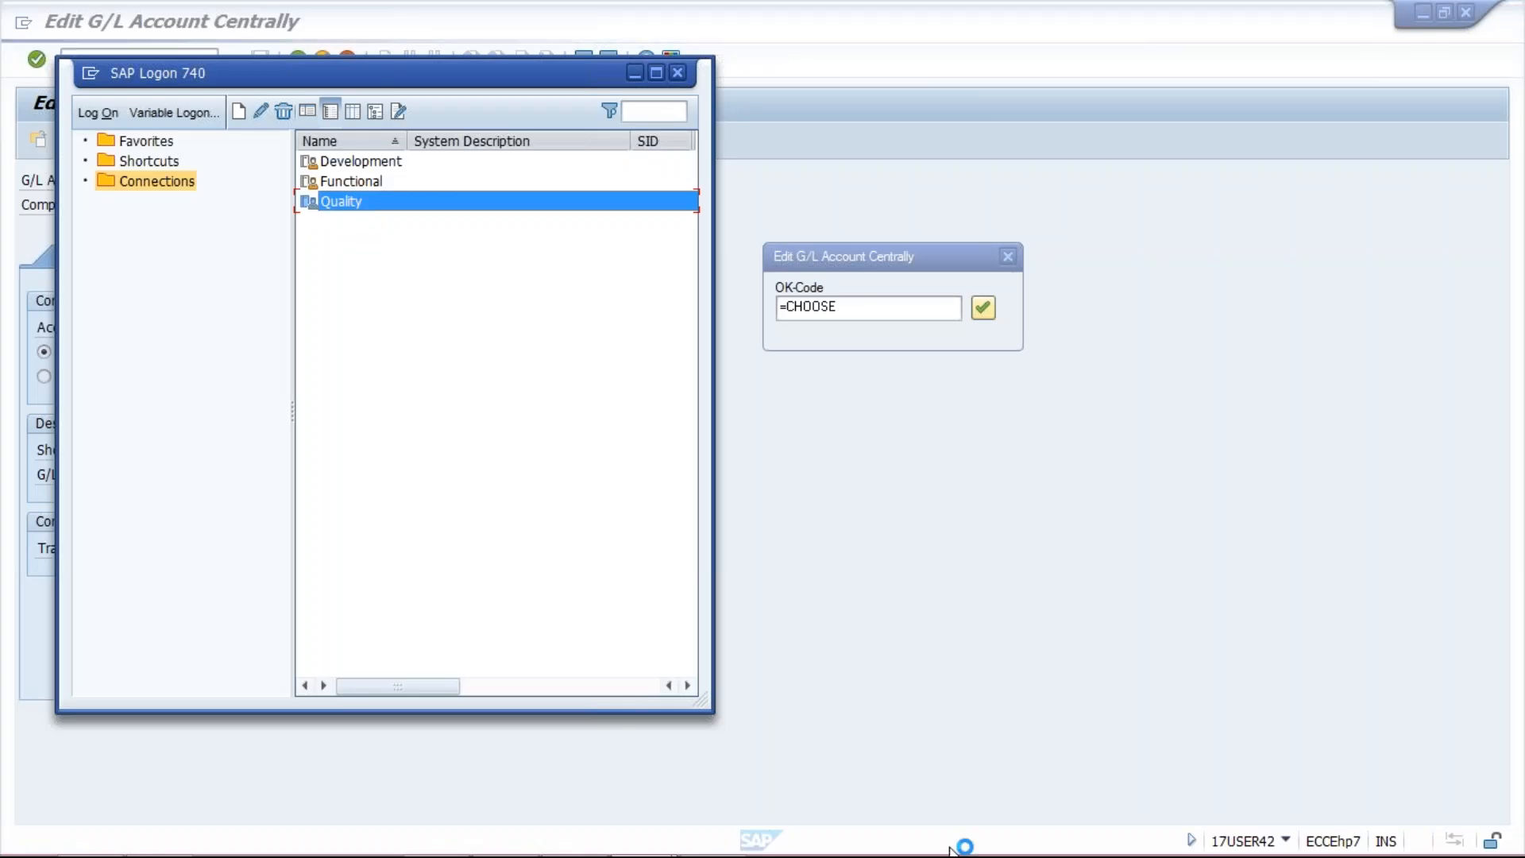
left_click(850, 585)
left_click(712, 835)
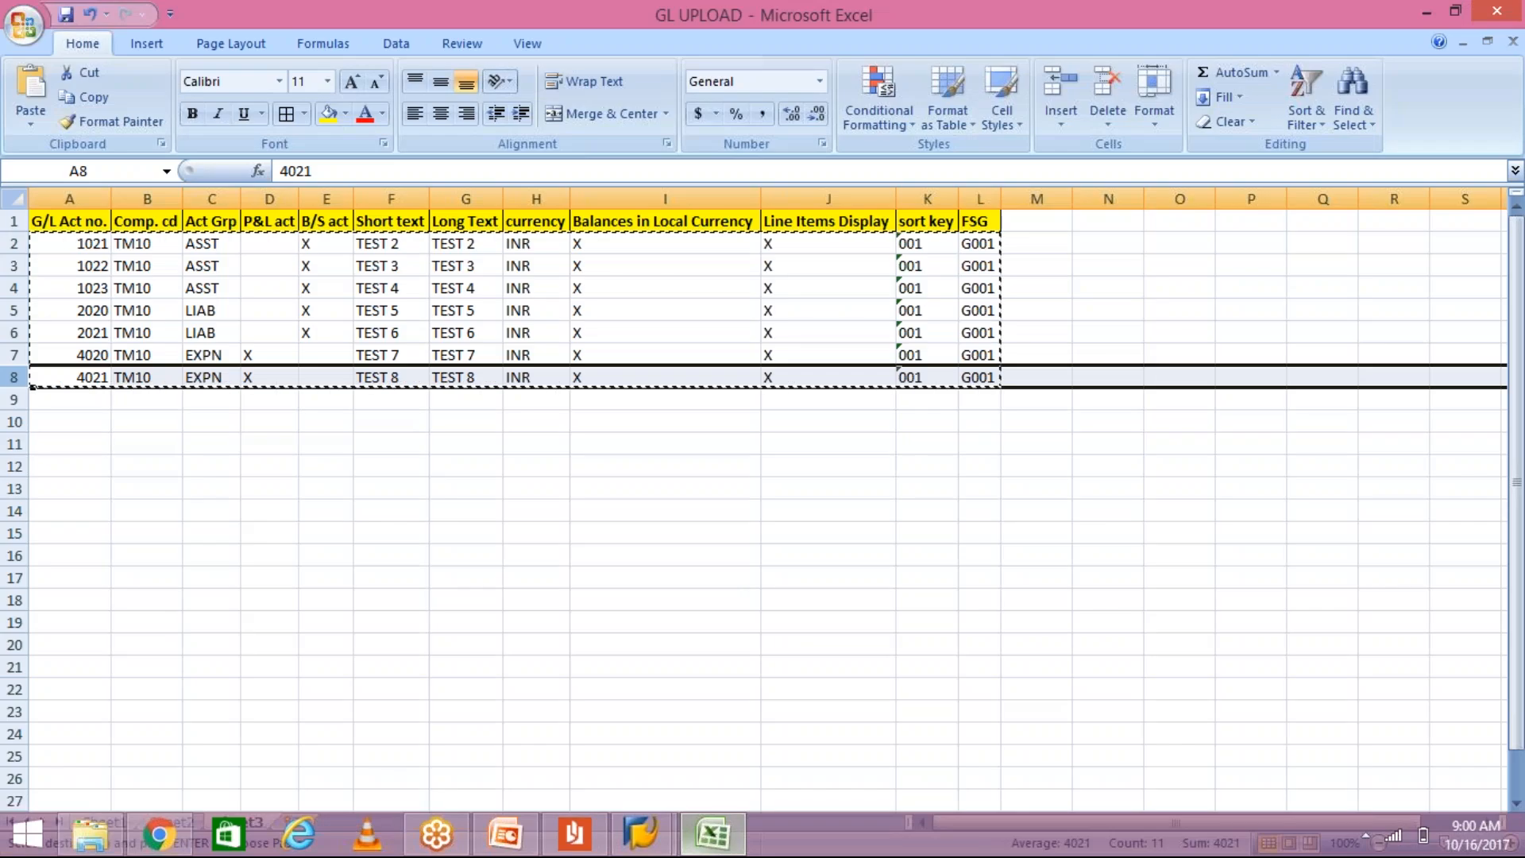
Step: Review account numbers in A2:A7, account 4021 in A8, and the empty cells A9:A11
left_click_drag(82, 246, 84, 351)
left_click(89, 379)
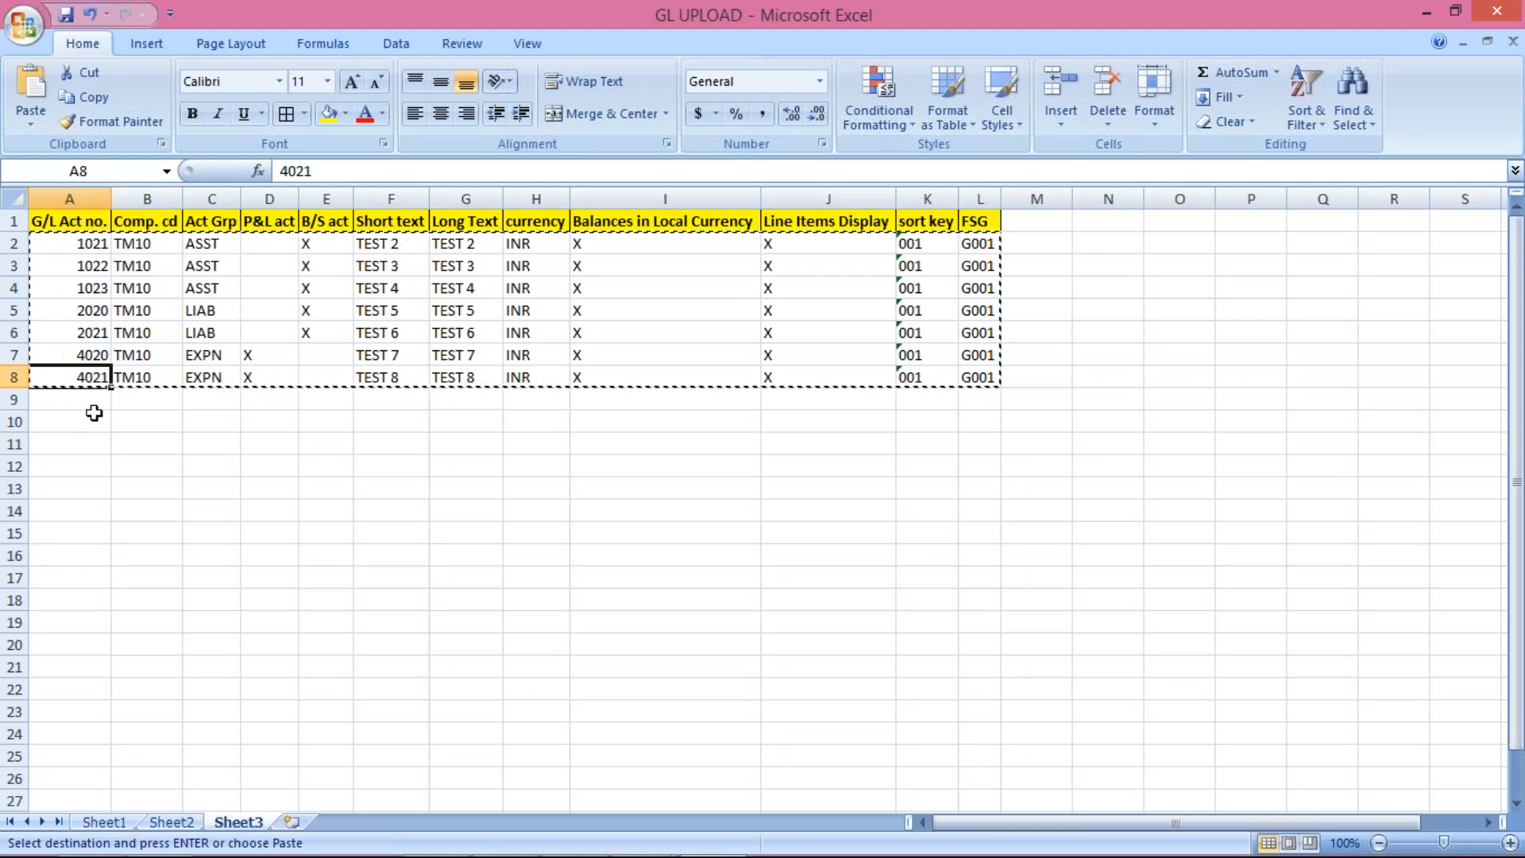
left_click(86, 401)
left_click_drag(86, 401, 85, 466)
left_click_drag(85, 374, 974, 644)
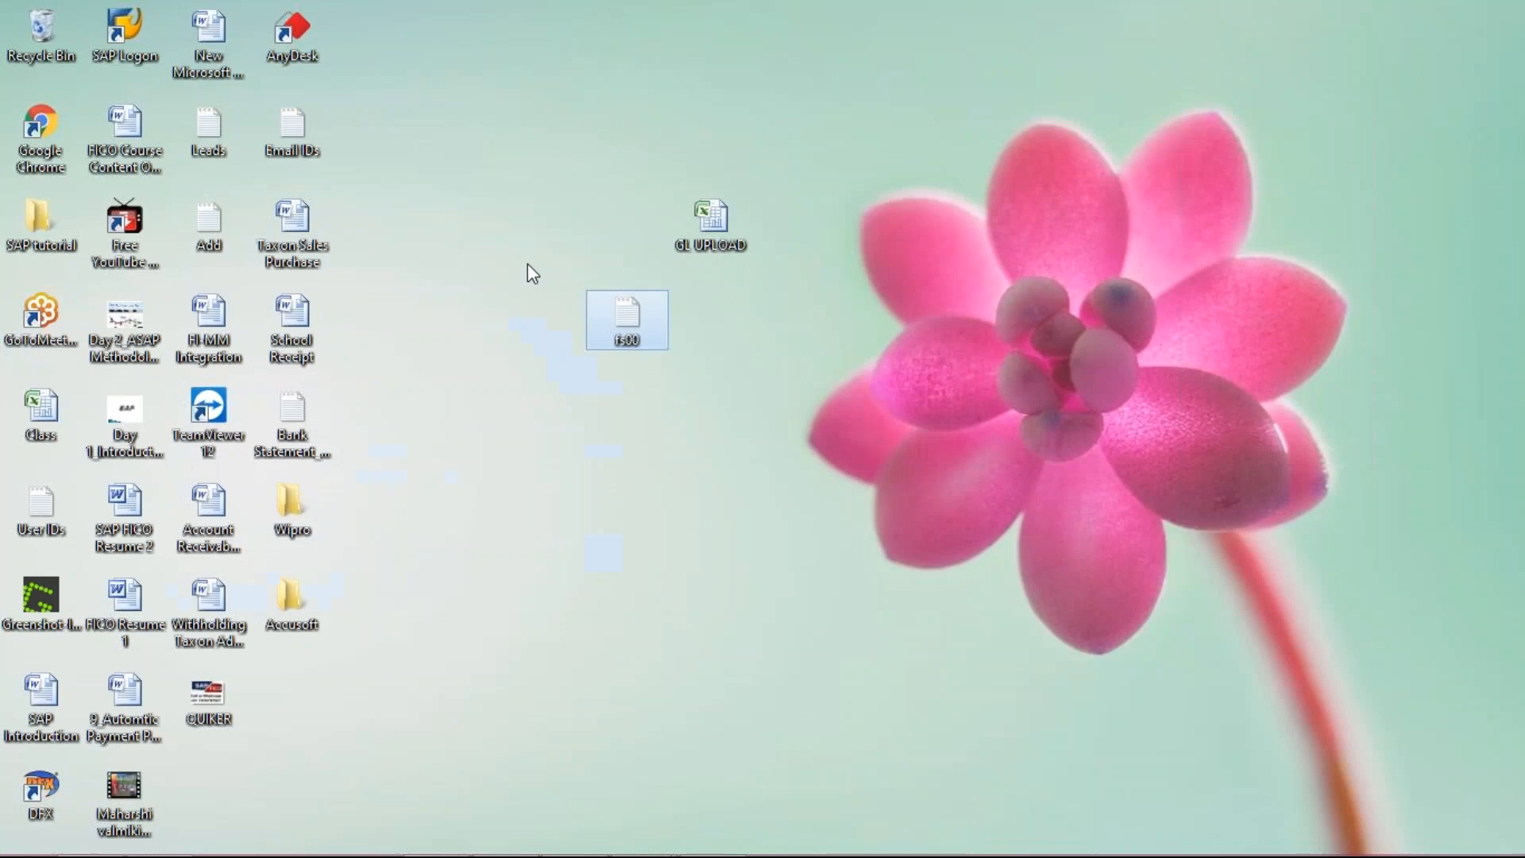
Step: Open the fs00 text file on the desktop, reposition it, and close it
double_click(632, 321)
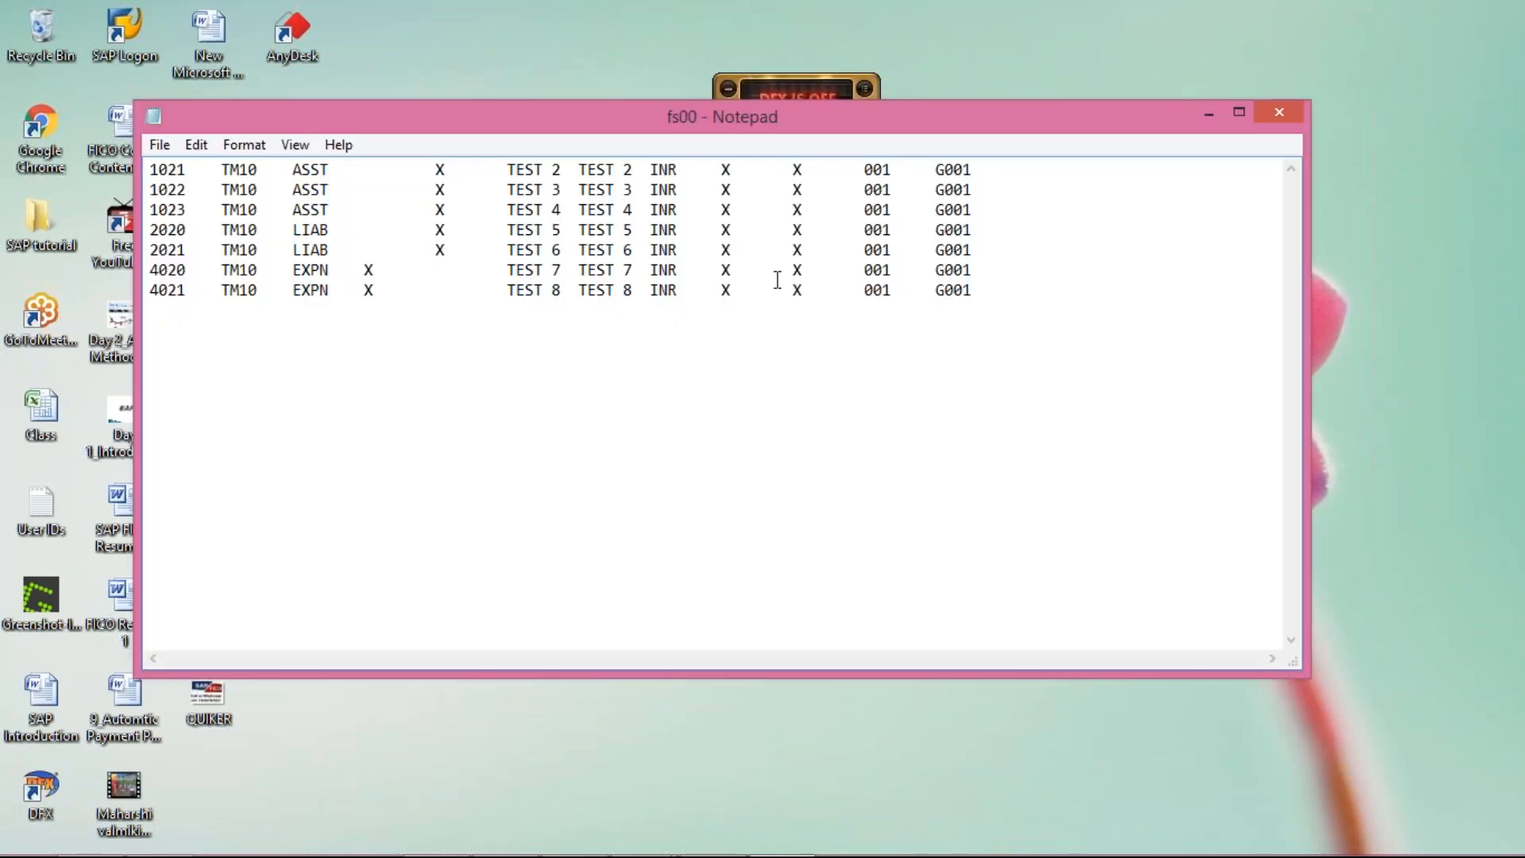
left_click_drag(1123, 116, 906, 89)
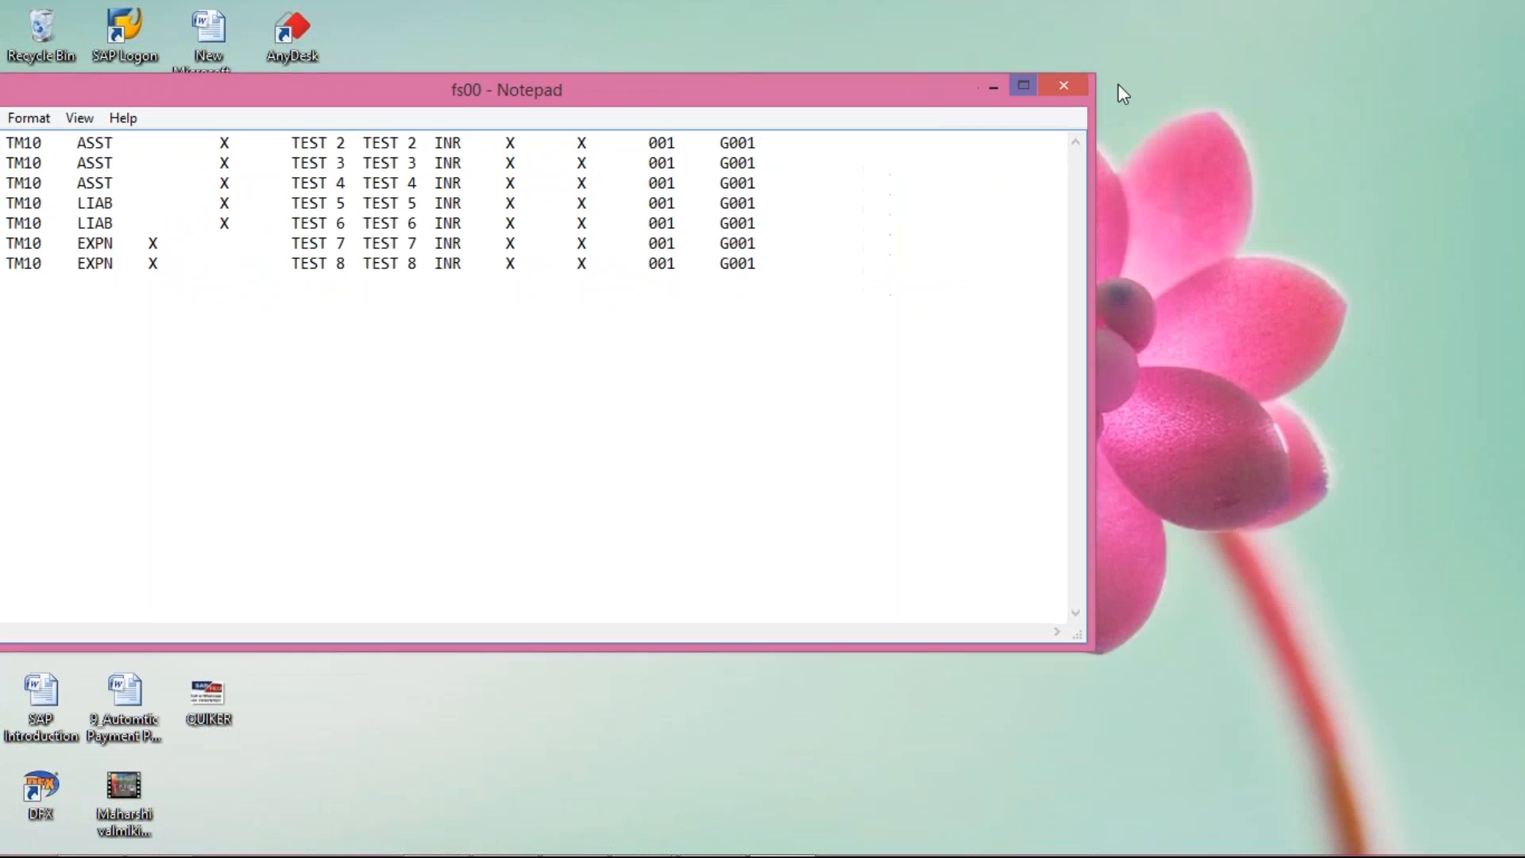
left_click(1057, 84)
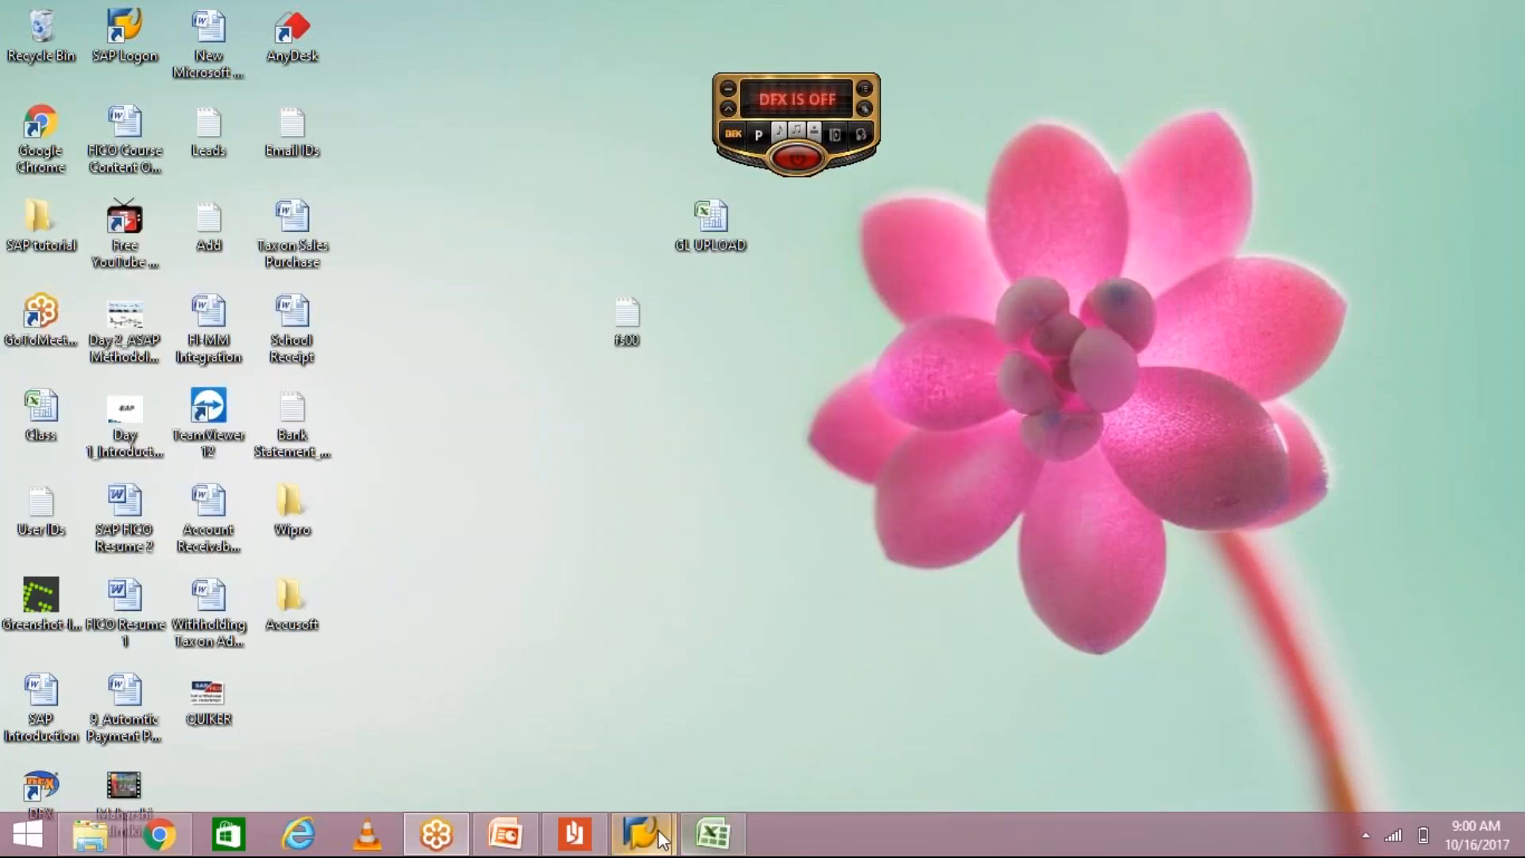
Step: Bring the Edit G/L Account Centrally window forward, then the SAP Logon window
mouse_move(658, 829)
left_click(785, 723)
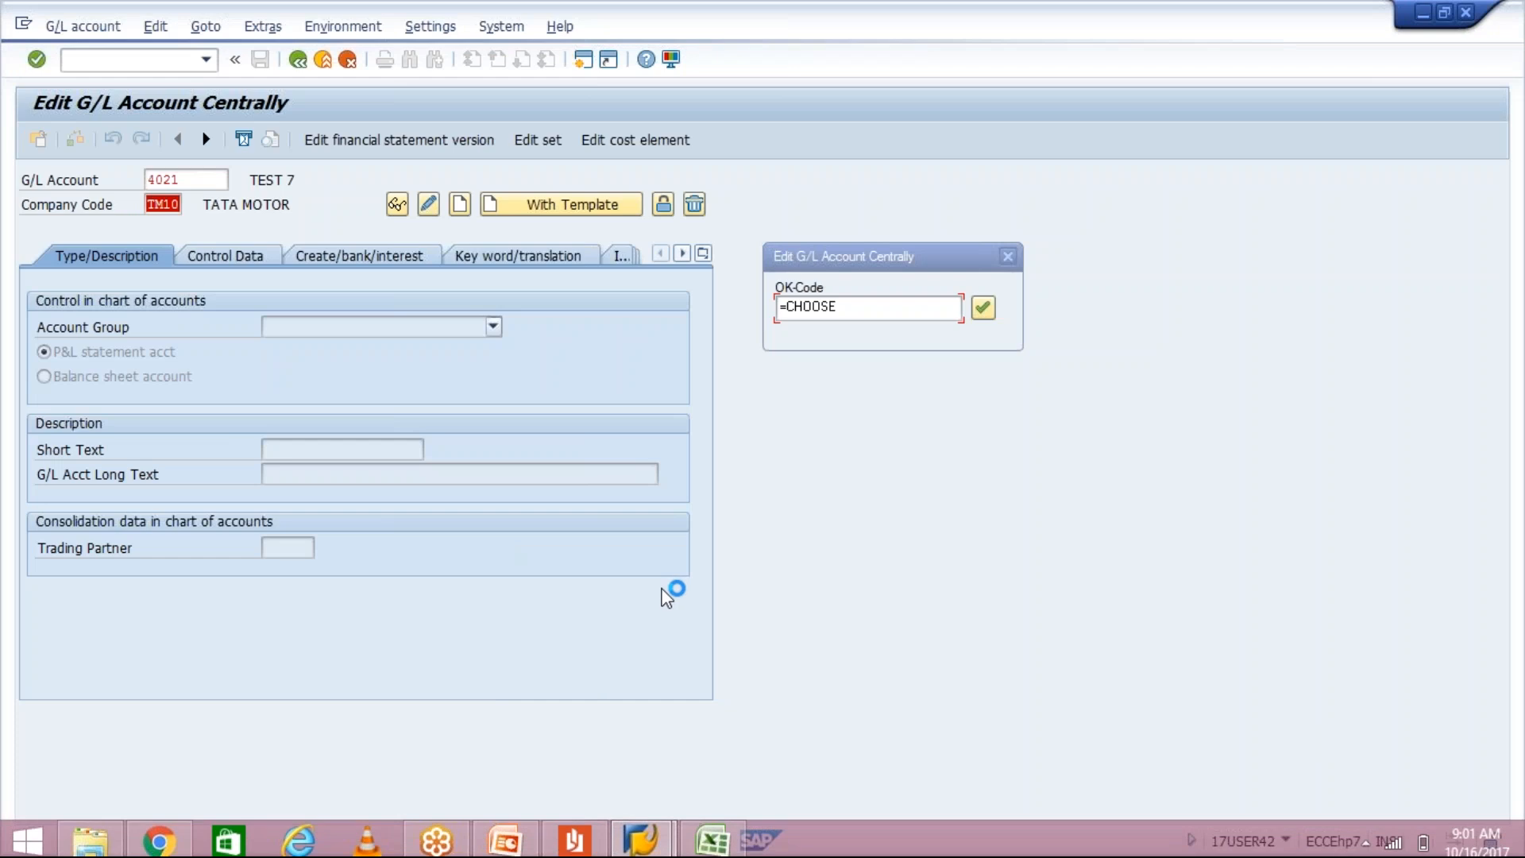
left_click(641, 835)
left_click(482, 761)
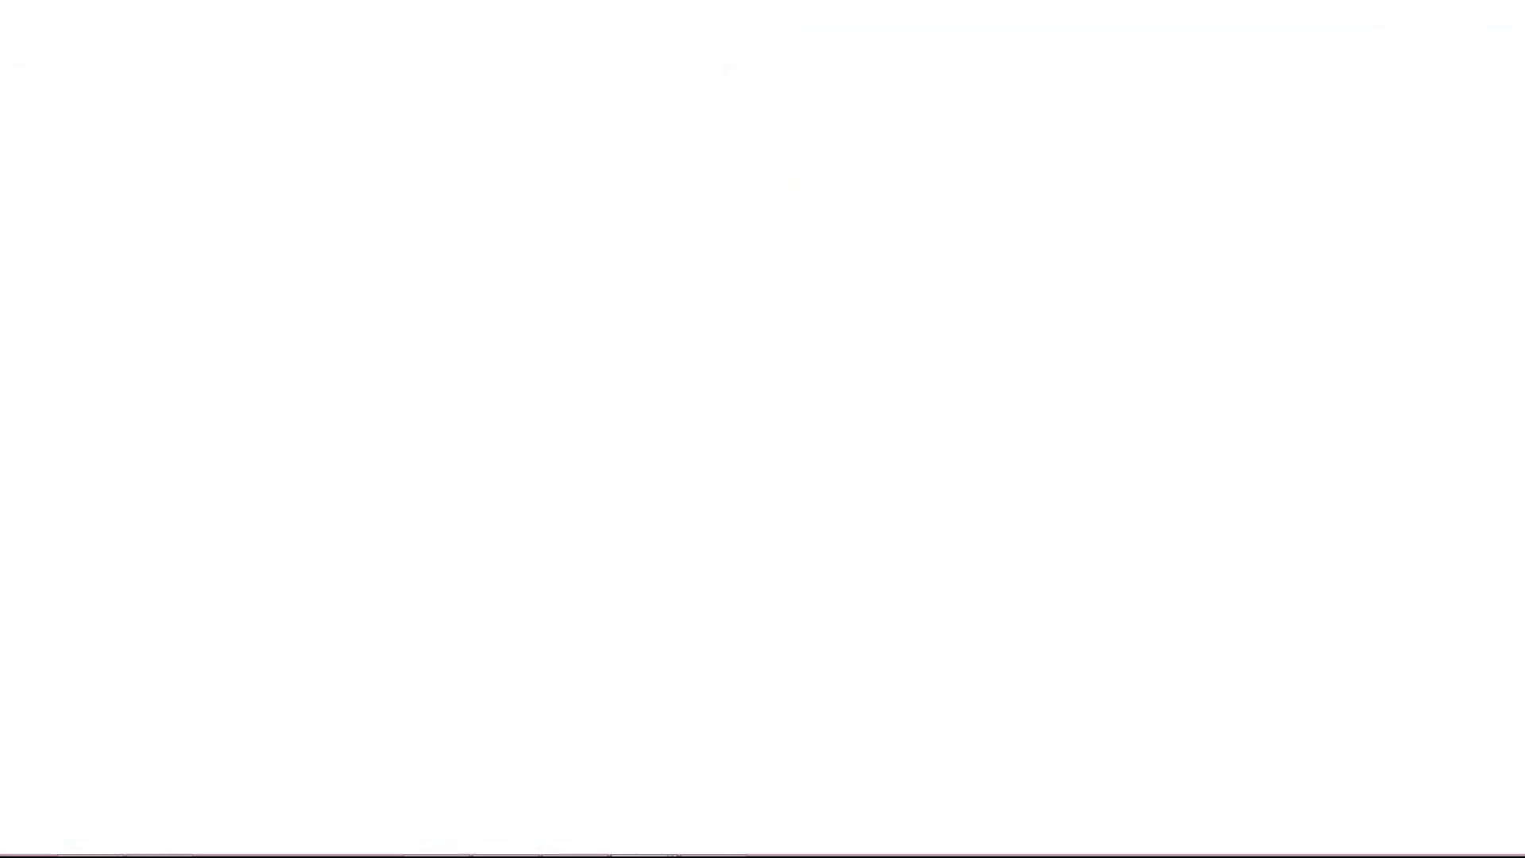
Step: Log on with the saved user name and the password, re-entering the password once
left_click(237, 226)
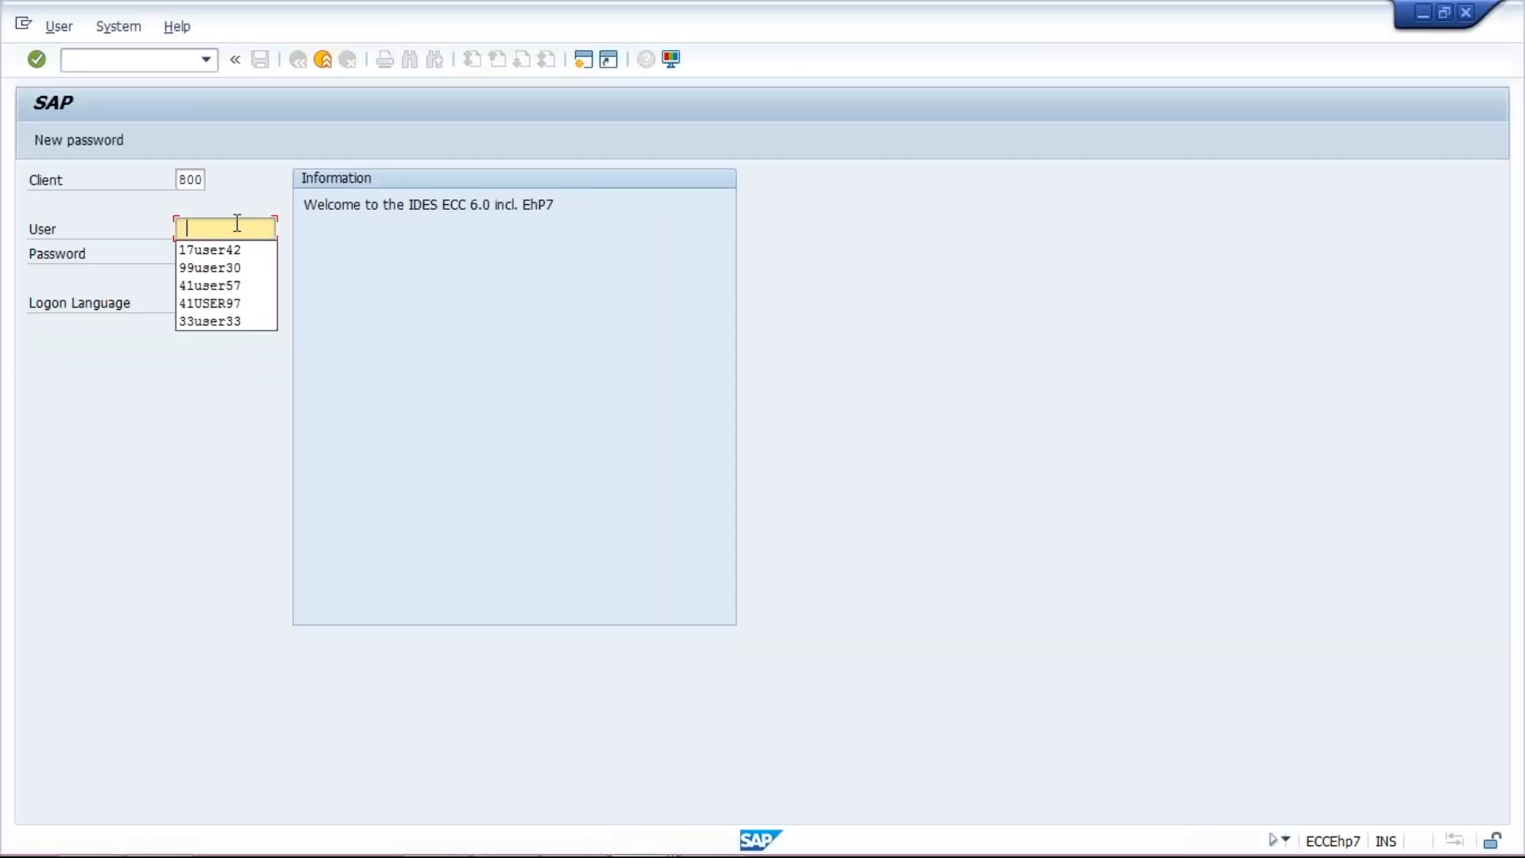
key("Down")
key("Return")
key("Tab")
type("*******")
key("Return")
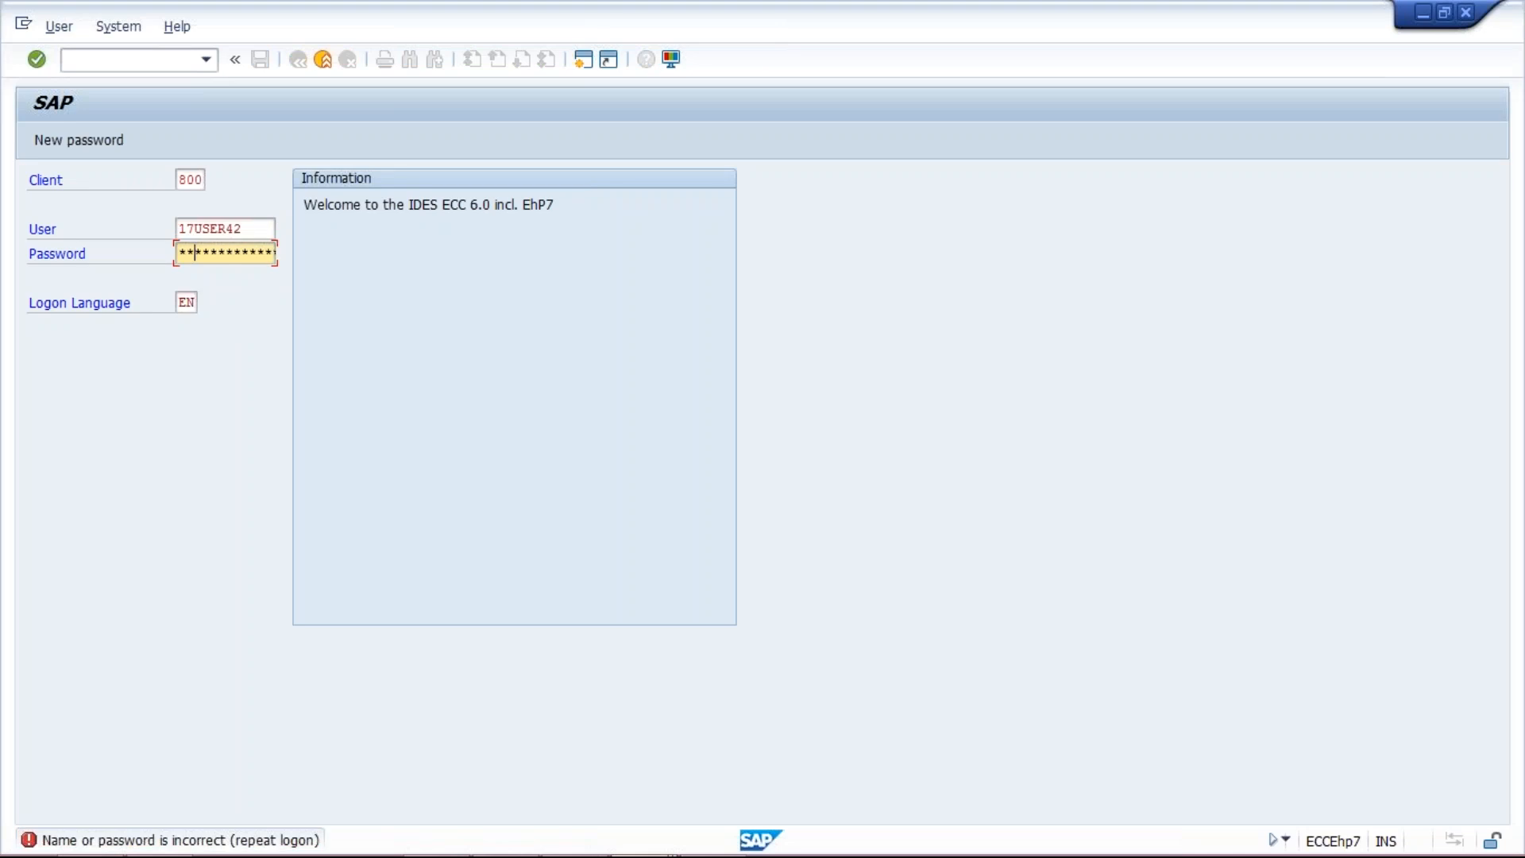
type("*******")
key("Return")
Step: Choose 'Continue with this logon' and dismiss the session-closed and failed-attempt notices
left_click(117, 630)
key("Return")
left_click(928, 522)
left_click(534, 647)
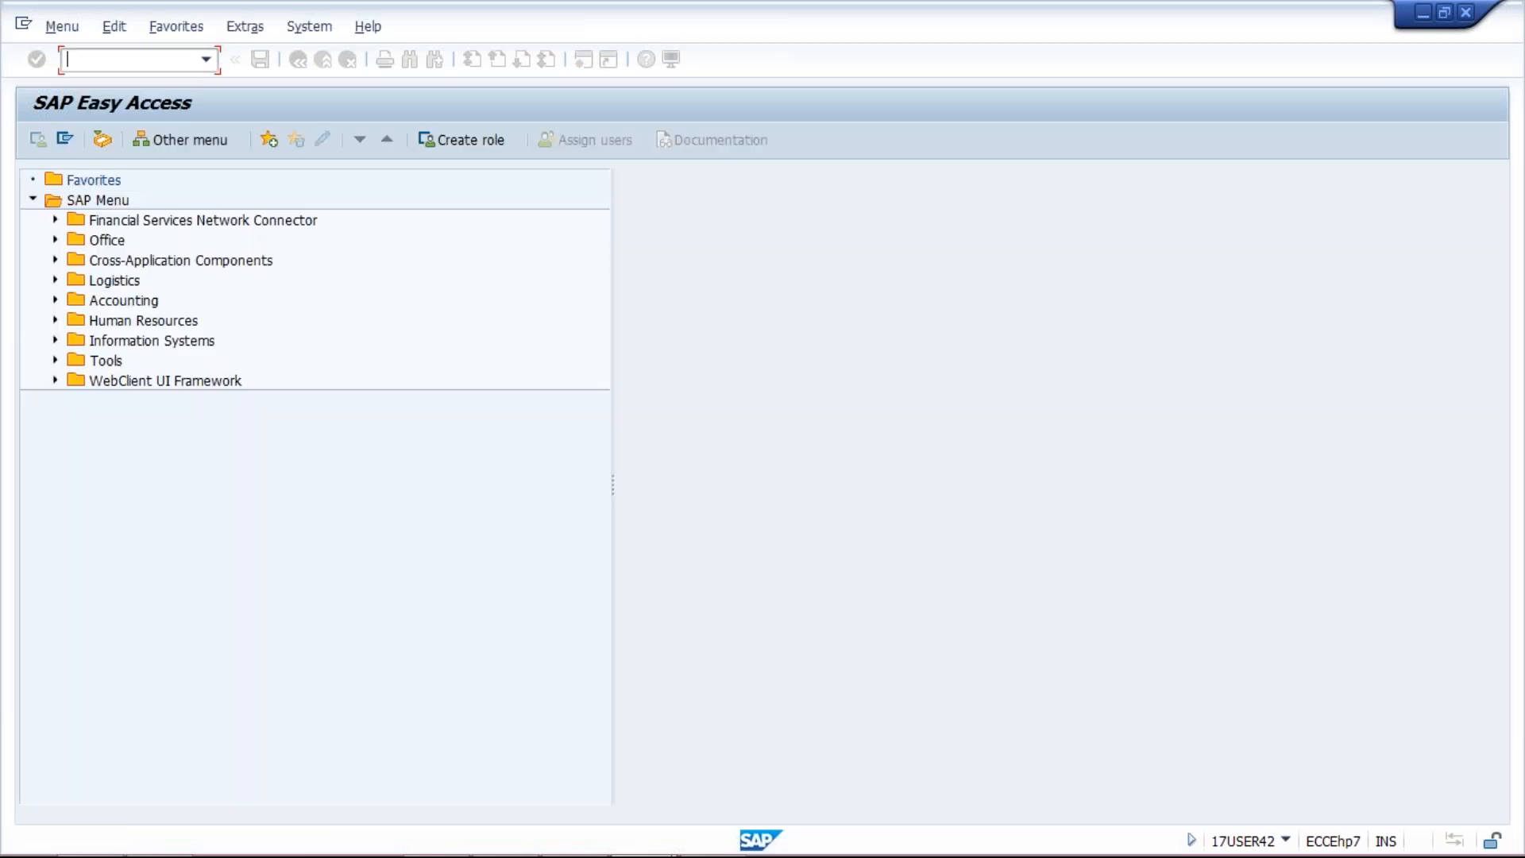
Step: Start the Legacy System Migration Workbench with /nlsmw
left_click(206, 61)
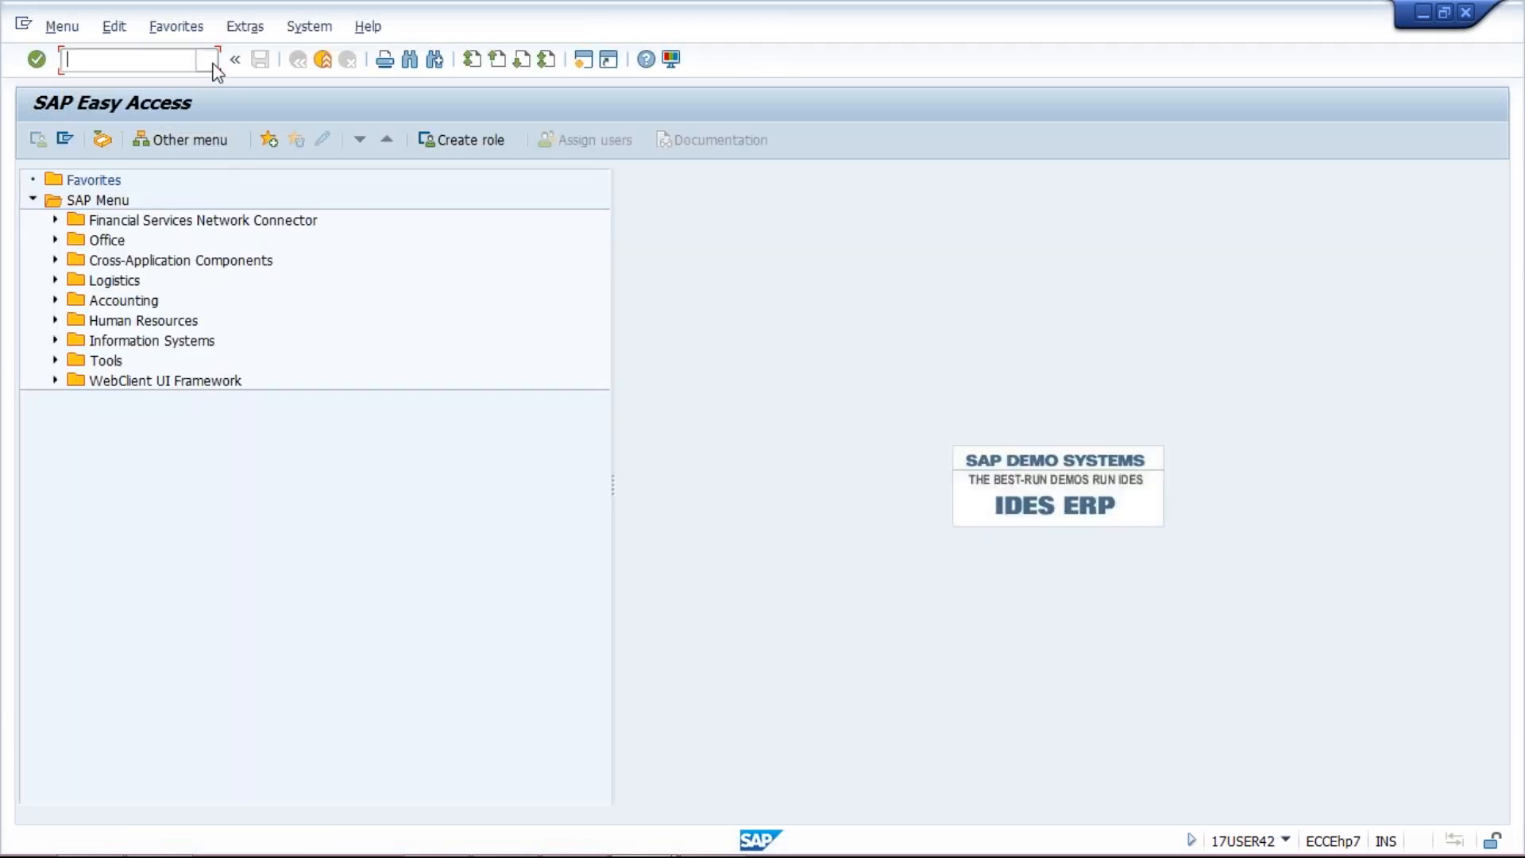
left_click(170, 61)
type("/nlsmw")
key("Return")
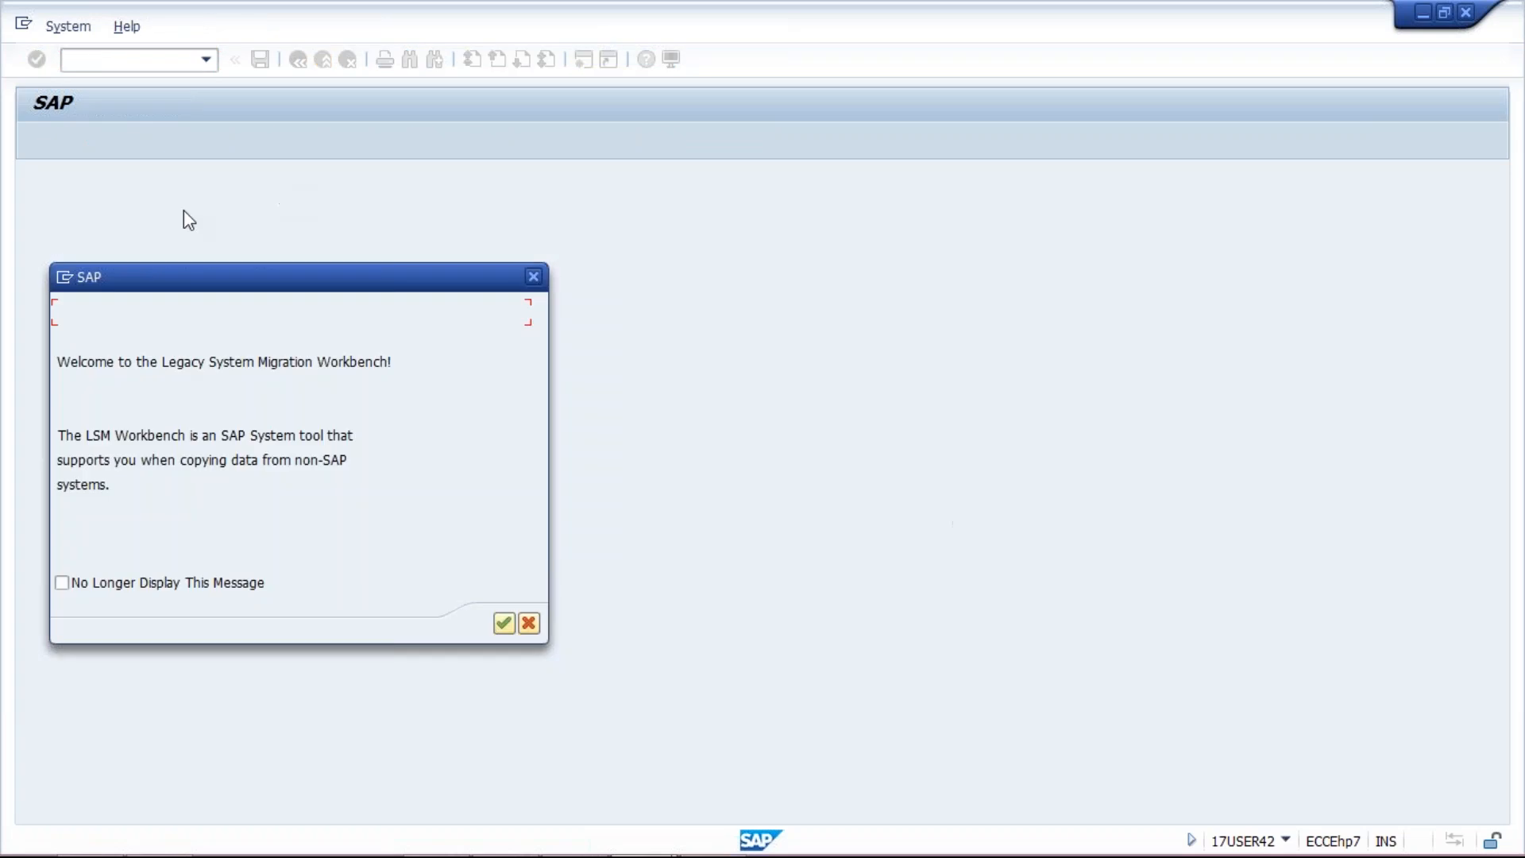
Step: Run the Run Batch Input Session step of TTGRP/TATAMOTOR/GL UPLOAD, then open a new session window
key("Return")
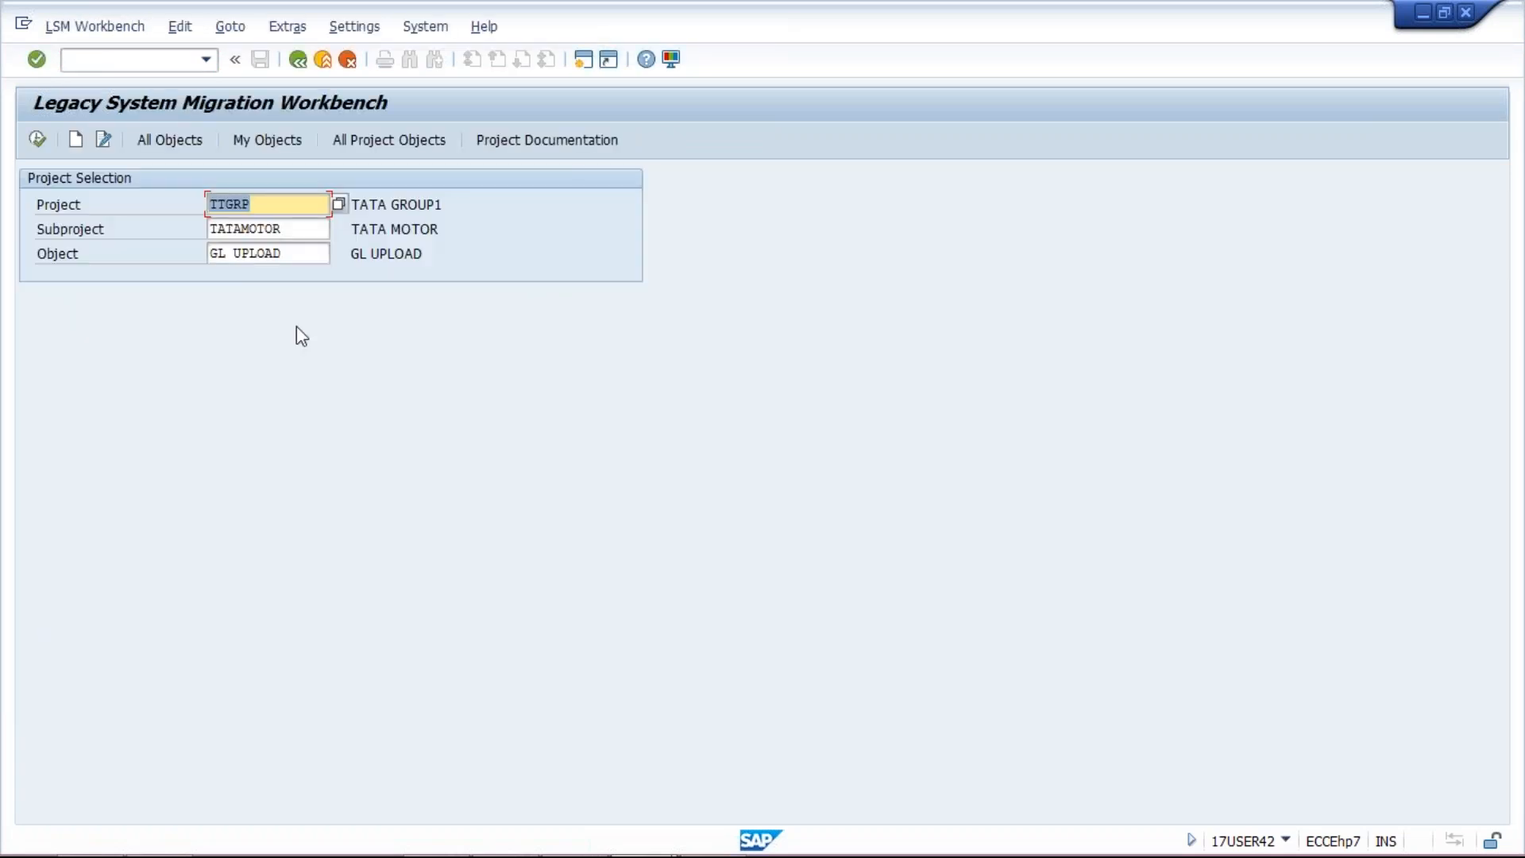
left_click(38, 140)
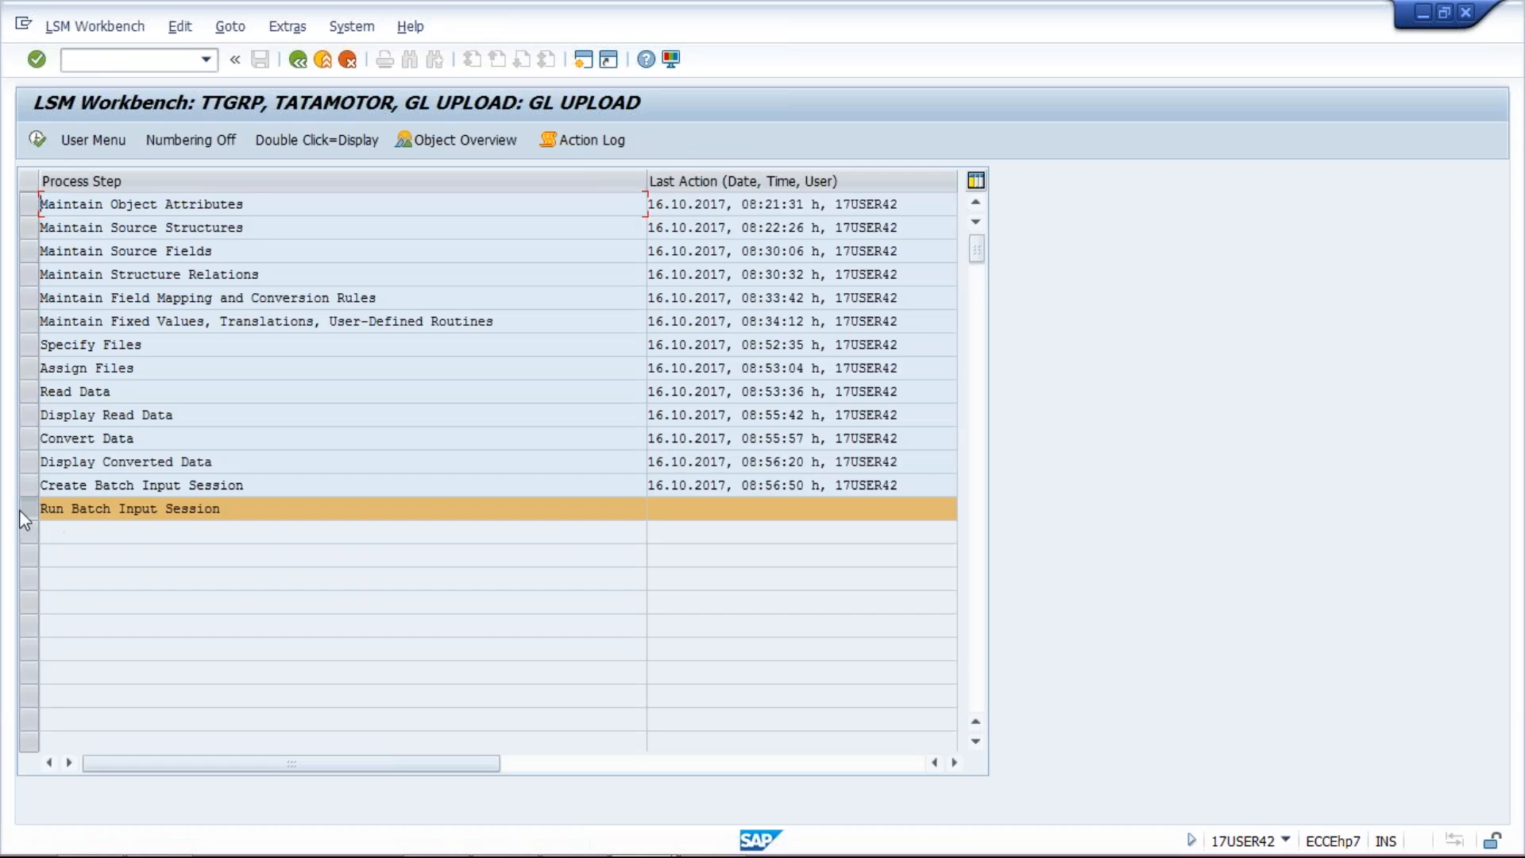
left_click(38, 145)
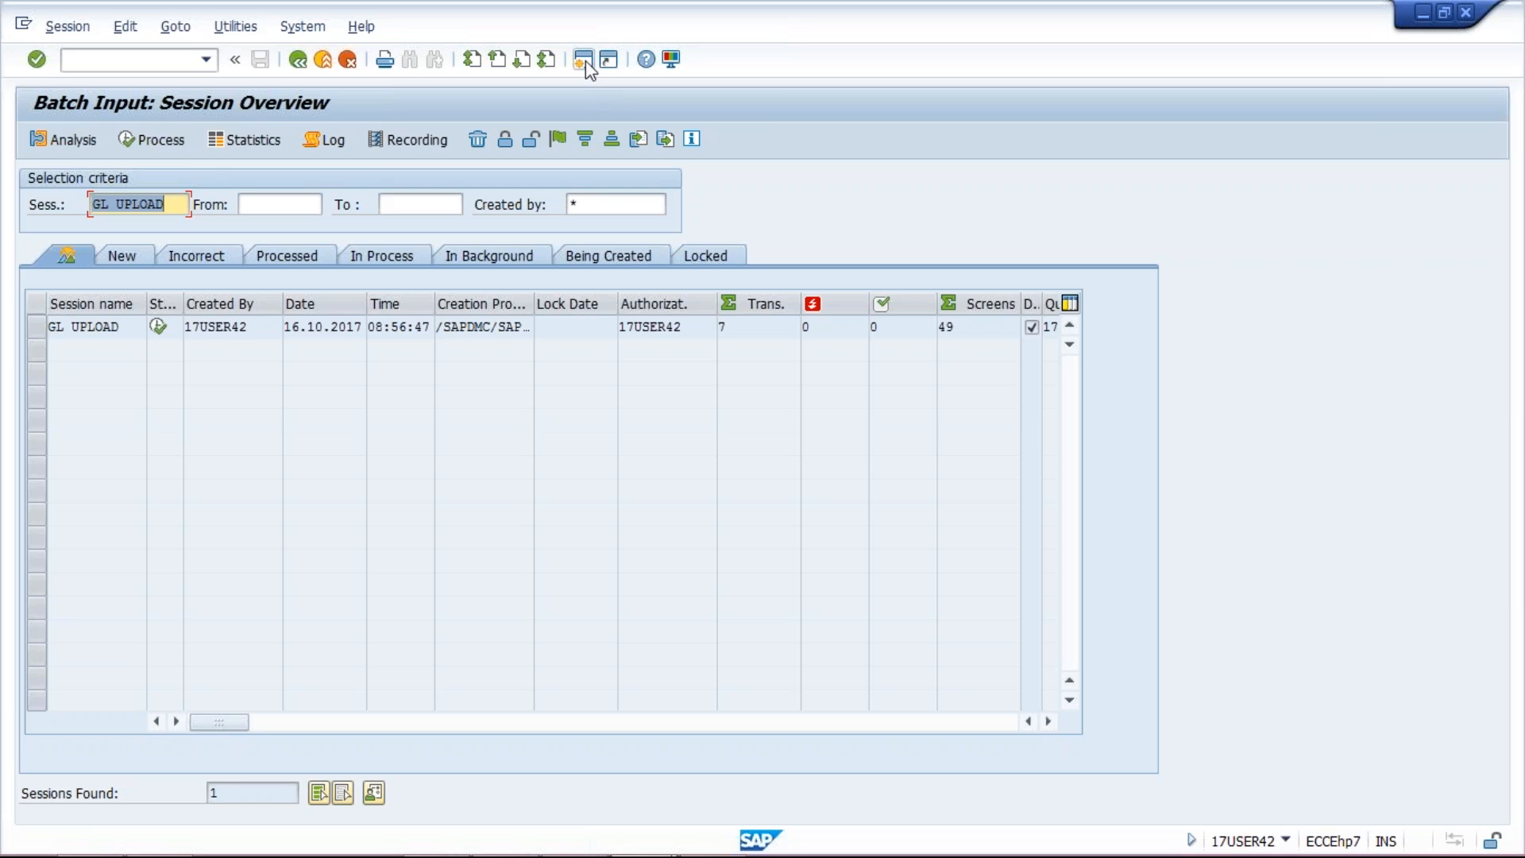
left_click(818, 327)
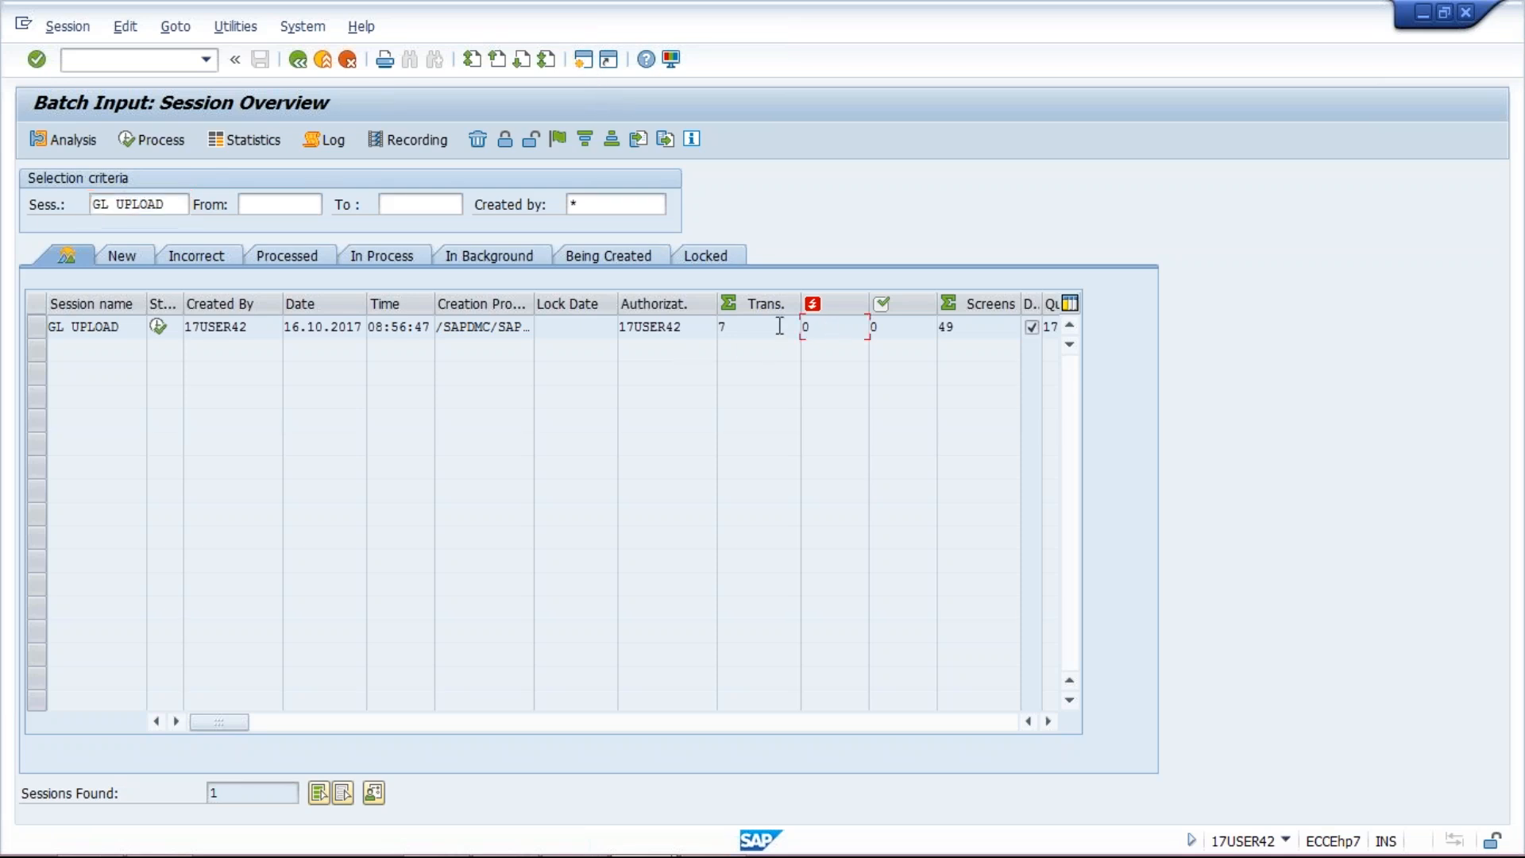
left_click(585, 67)
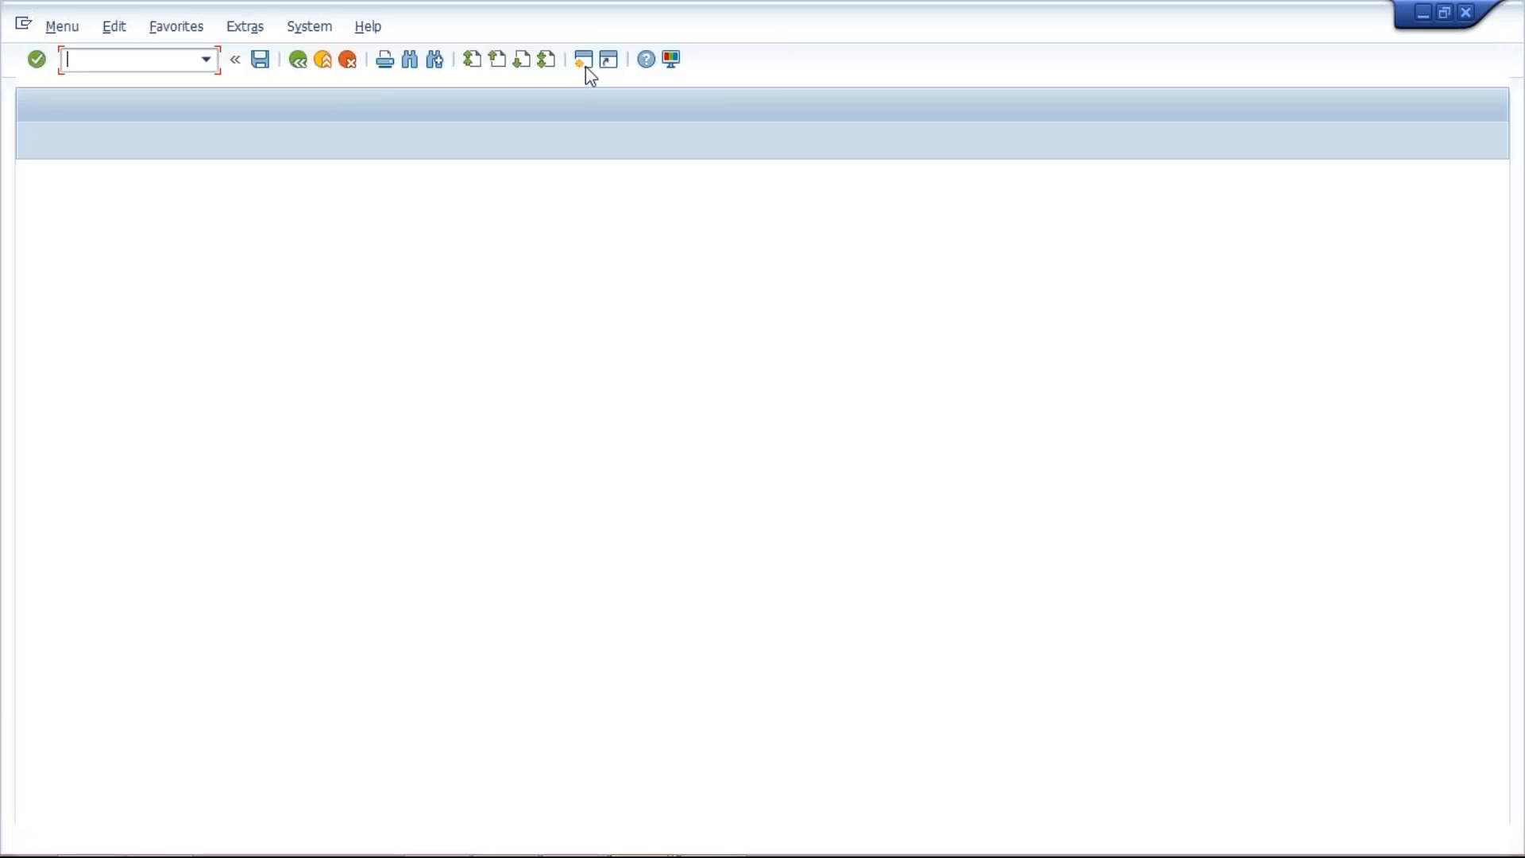
Step: In FS00, set hierarchy display to 'Display accounts in navigation tree' and restart with /nfs00
type("fs00")
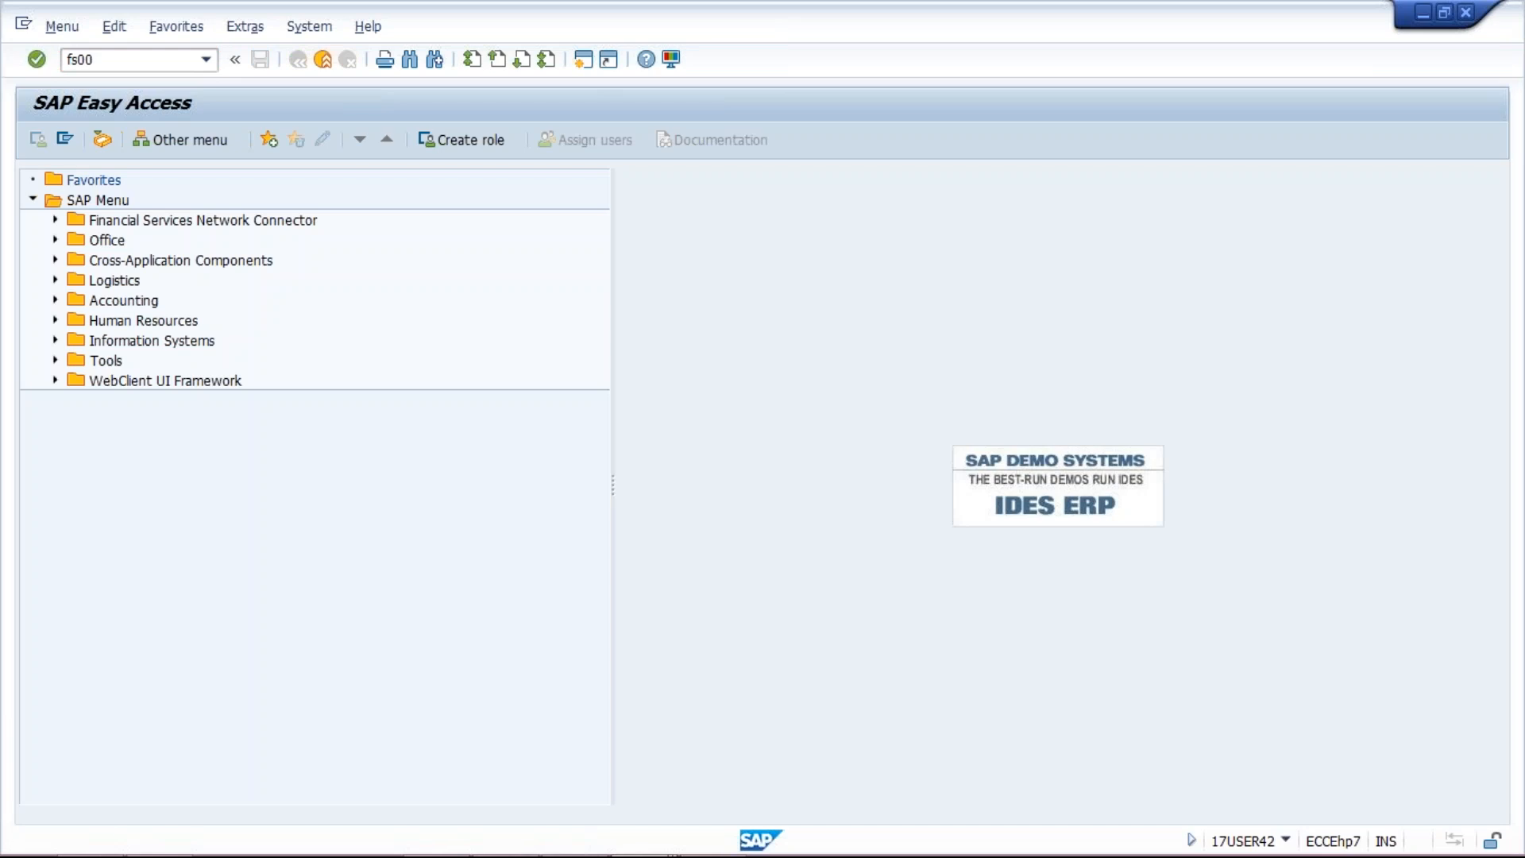
key("Return")
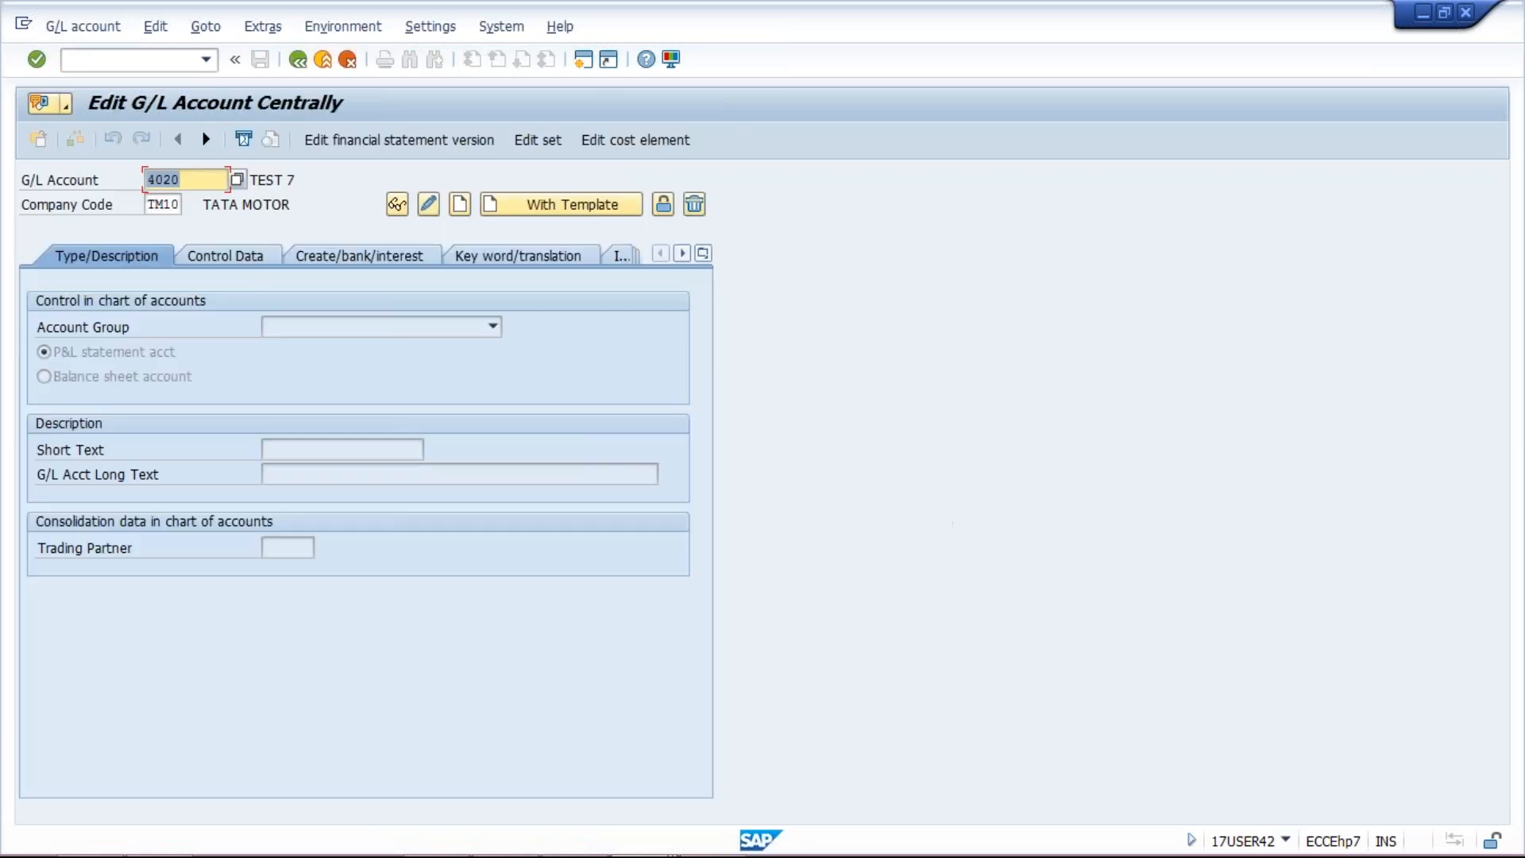
left_click(451, 30)
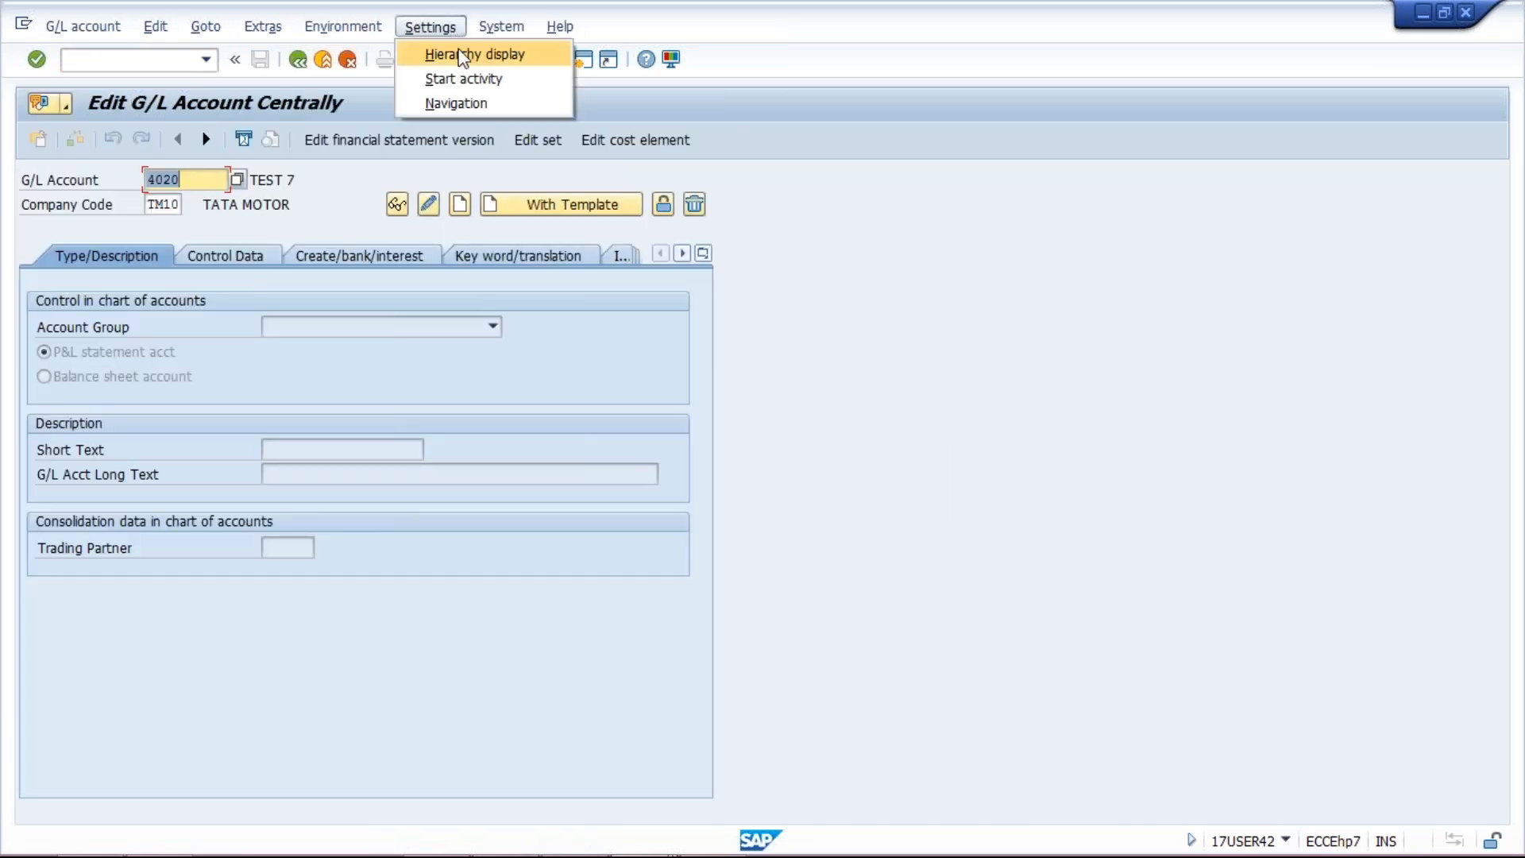
left_click(450, 54)
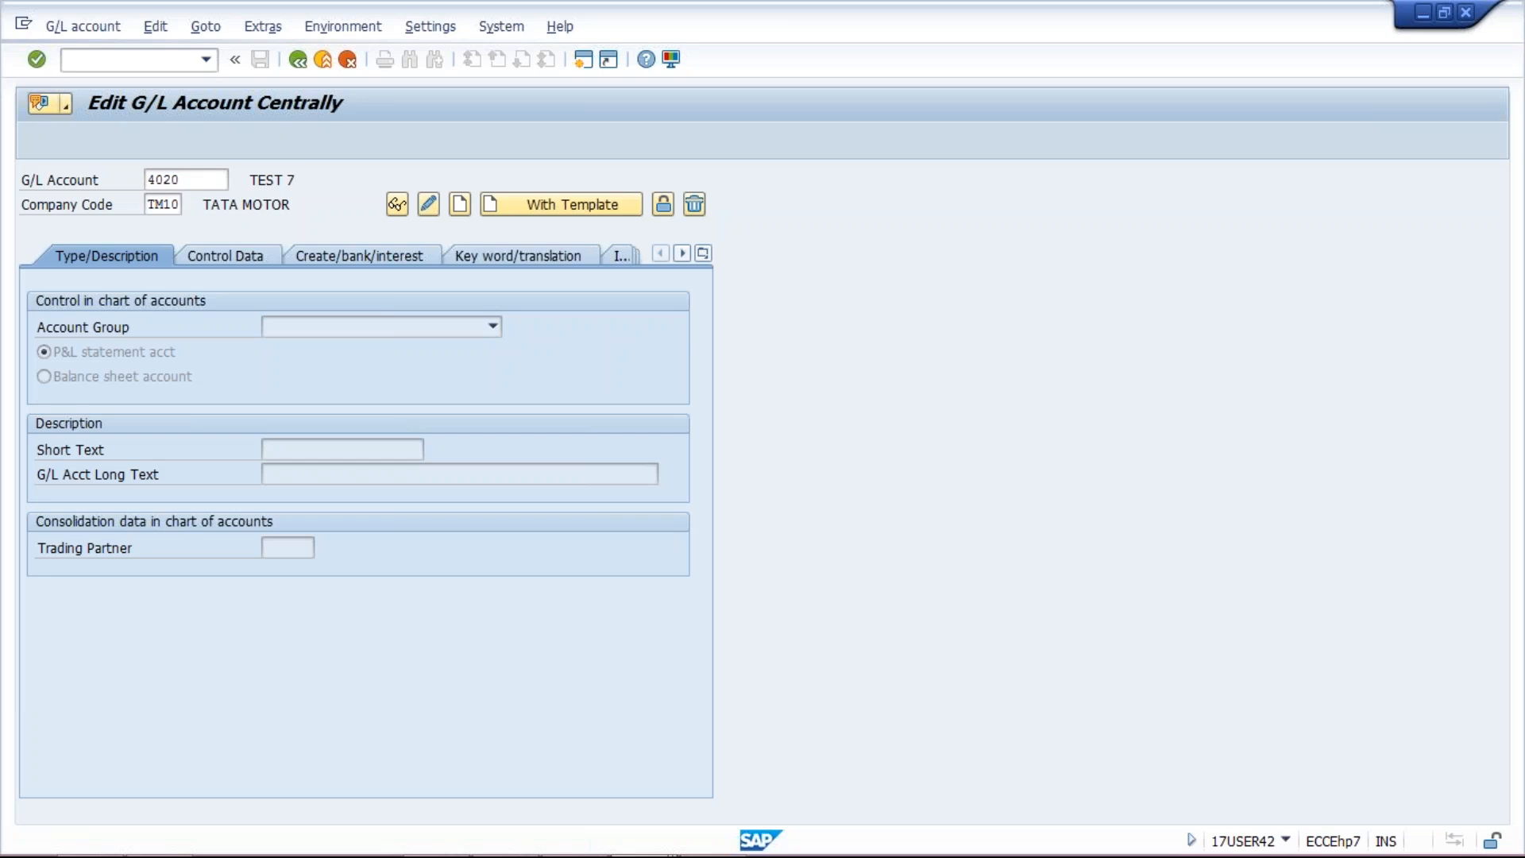
left_click(632, 318)
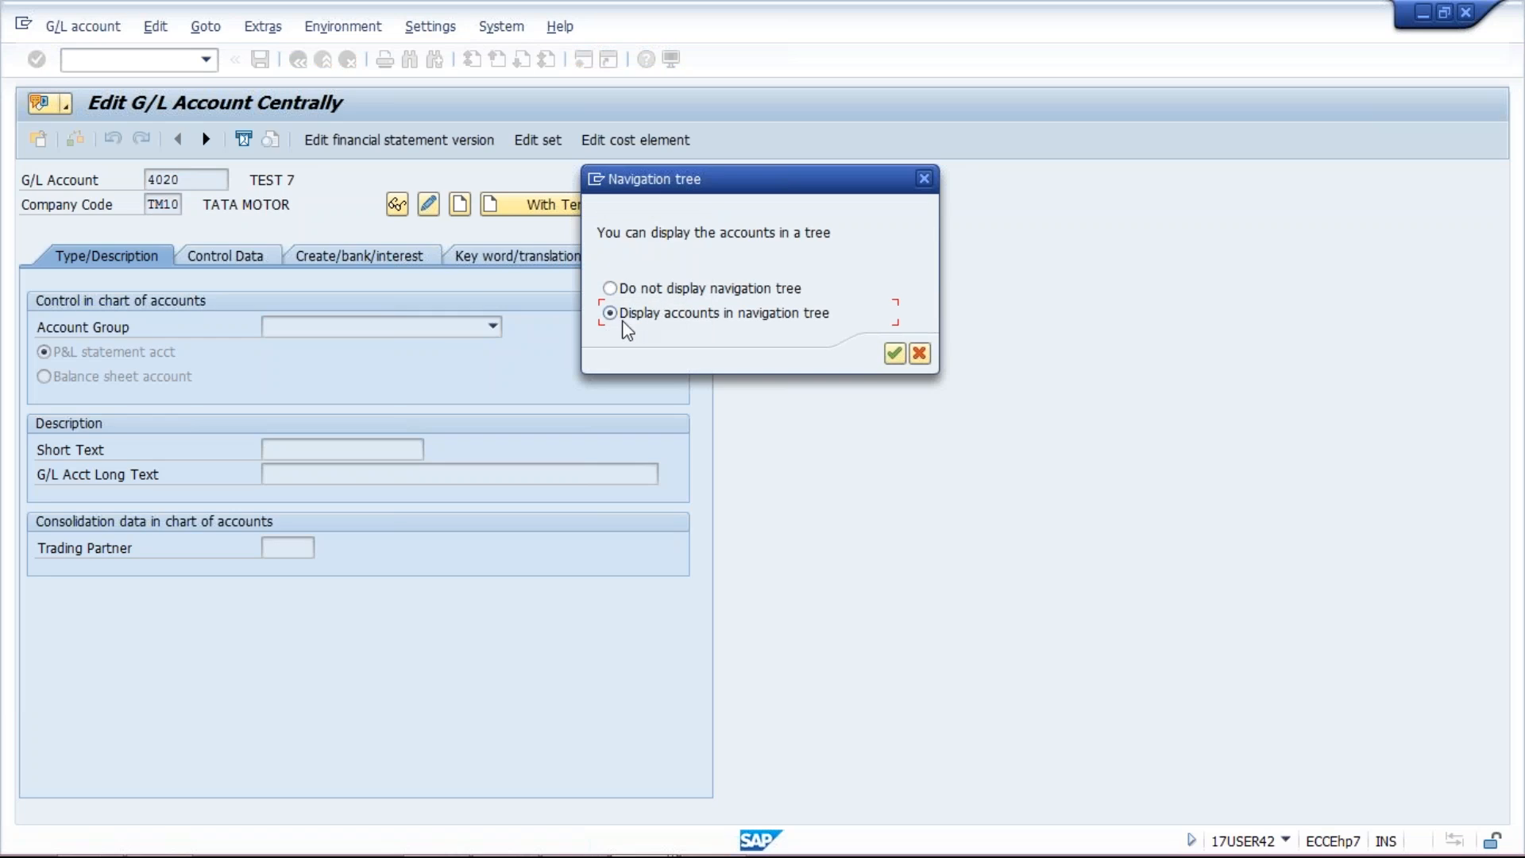
key("Return")
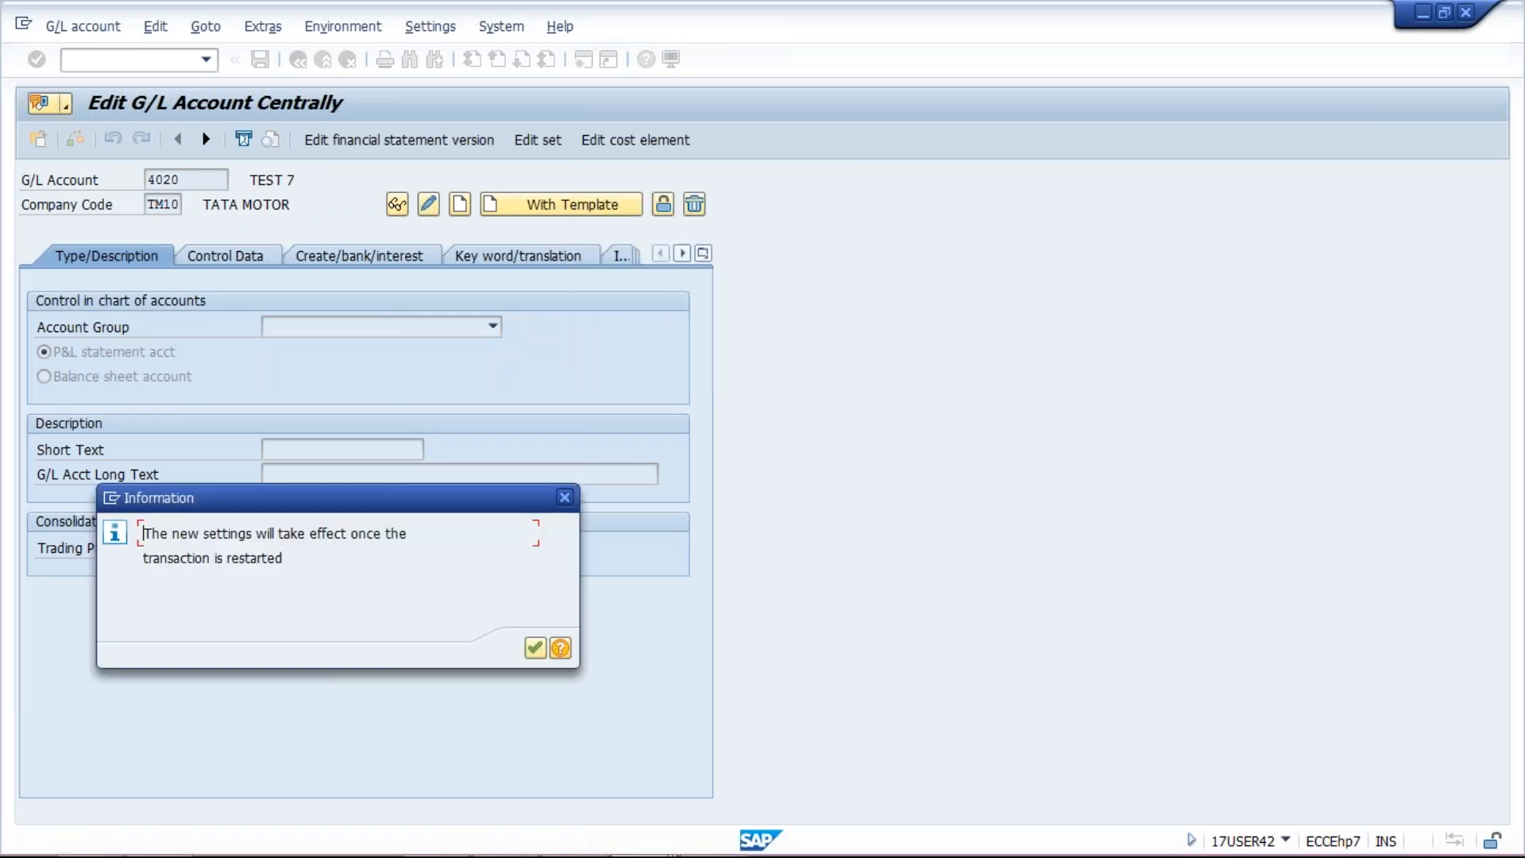
key("Return")
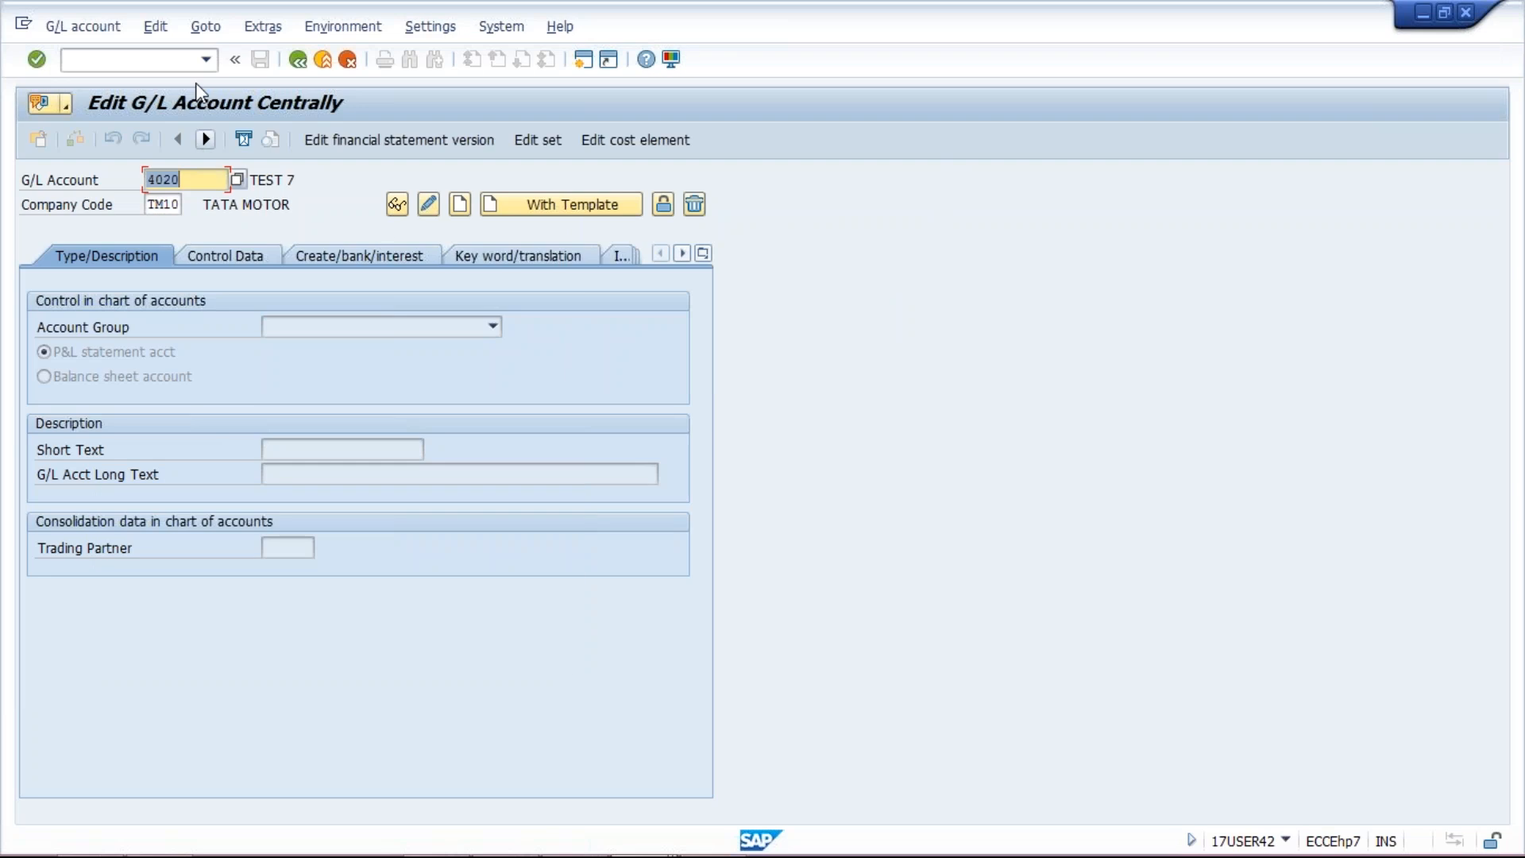
left_click(155, 59)
type("/nfs00")
key("Return")
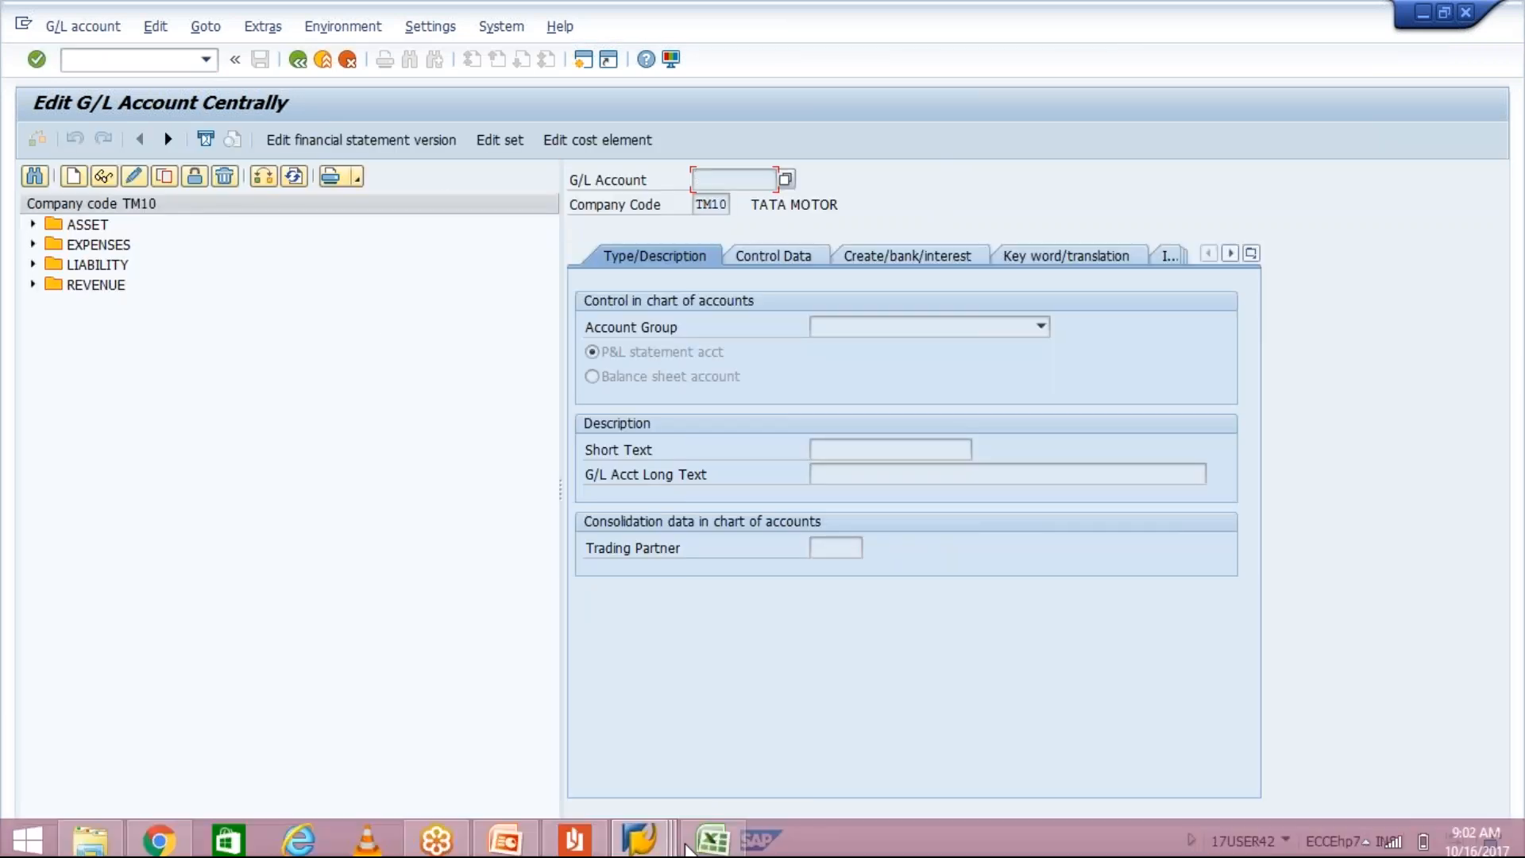
Step: Compare accounts 1021–1023 in the GL UPLOAD sheet with the ASSET group in the FS00 tree
left_click(713, 838)
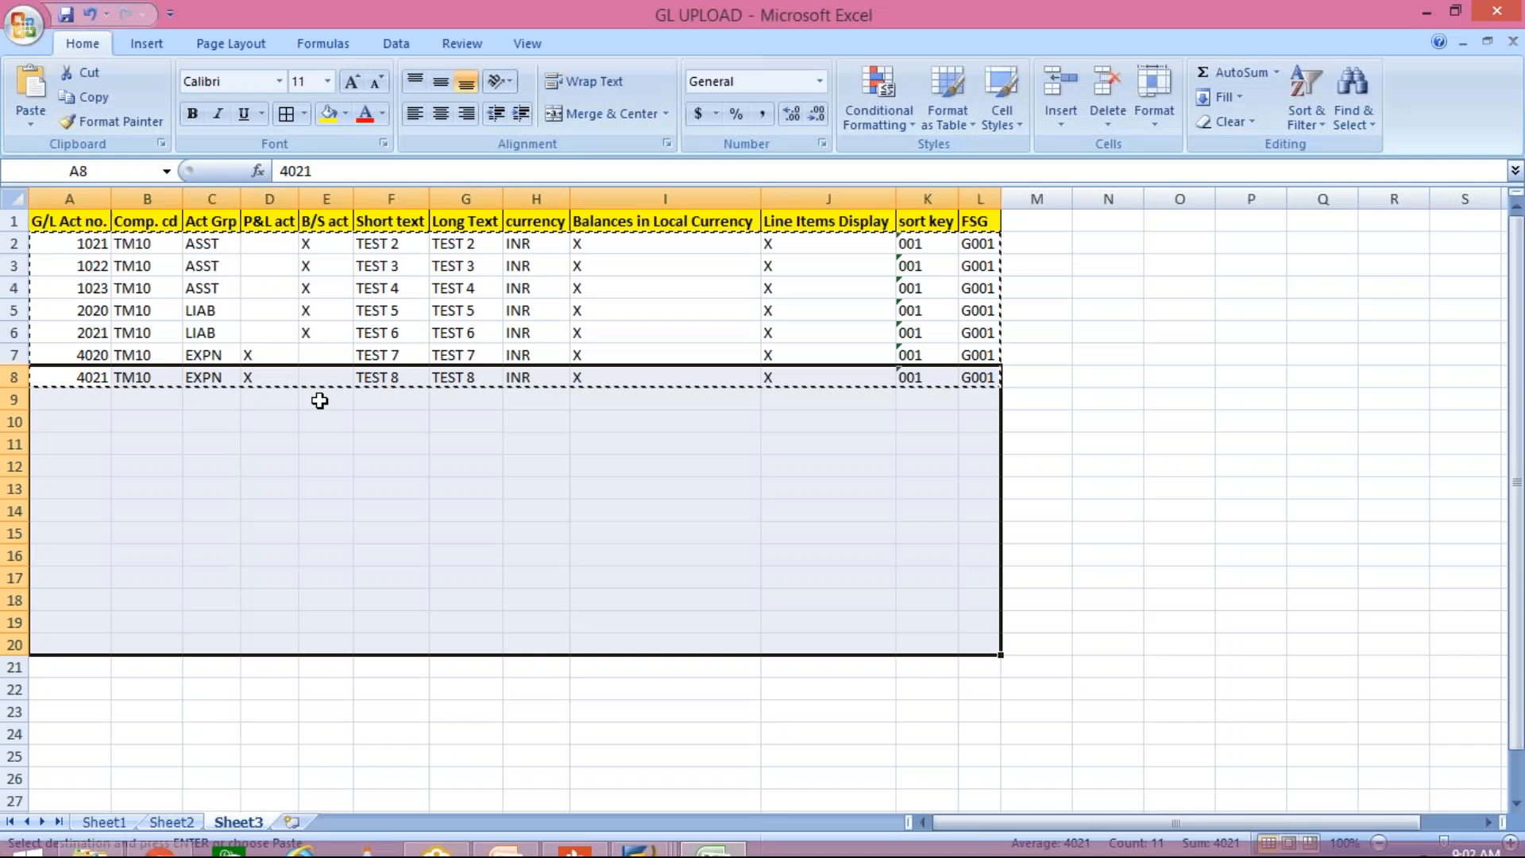
left_click_drag(82, 241, 86, 378)
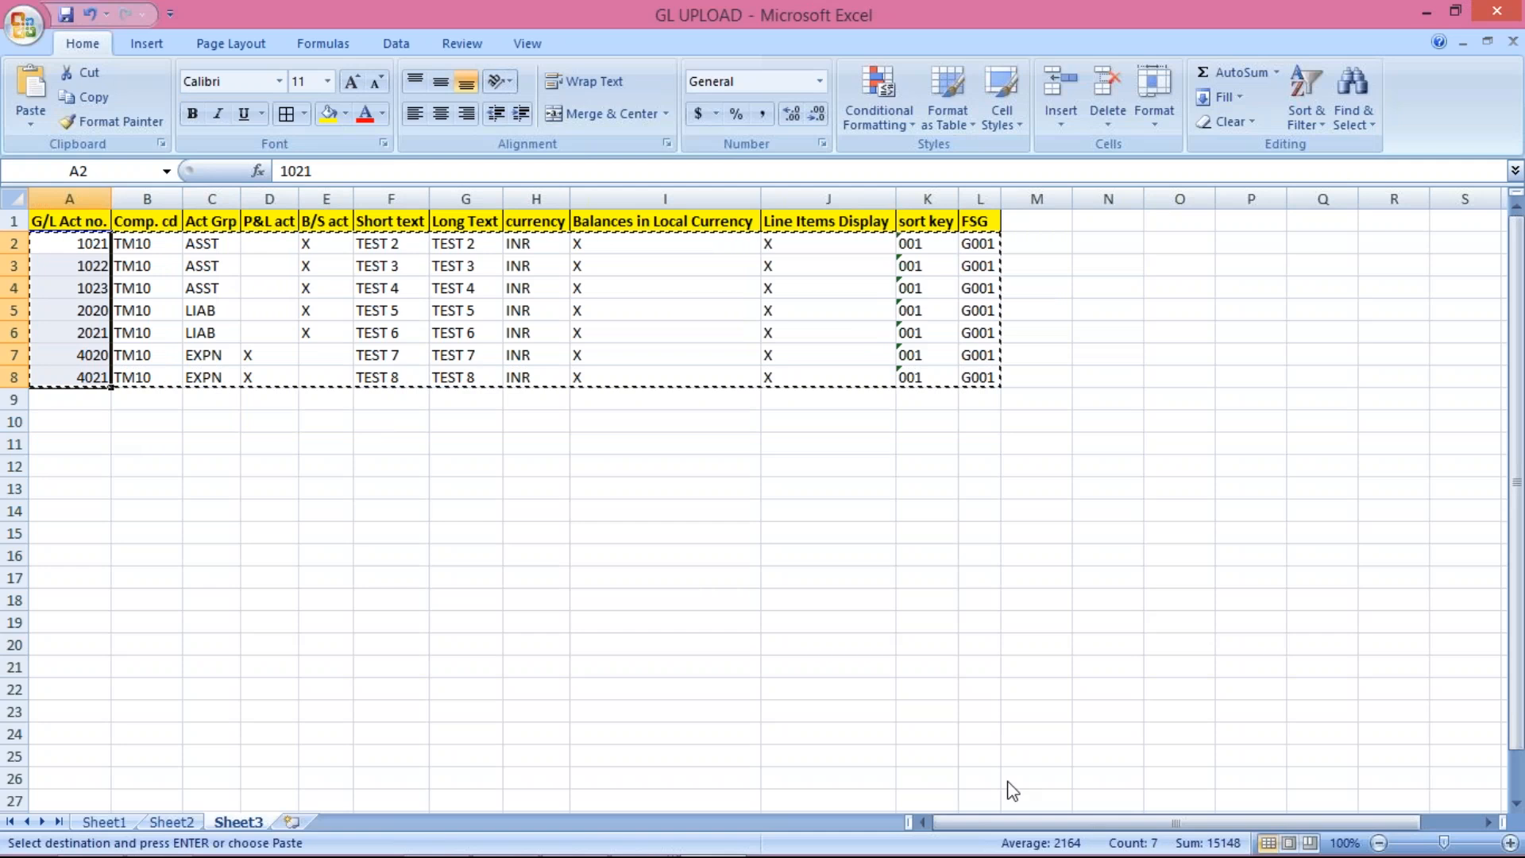
left_click(71, 246)
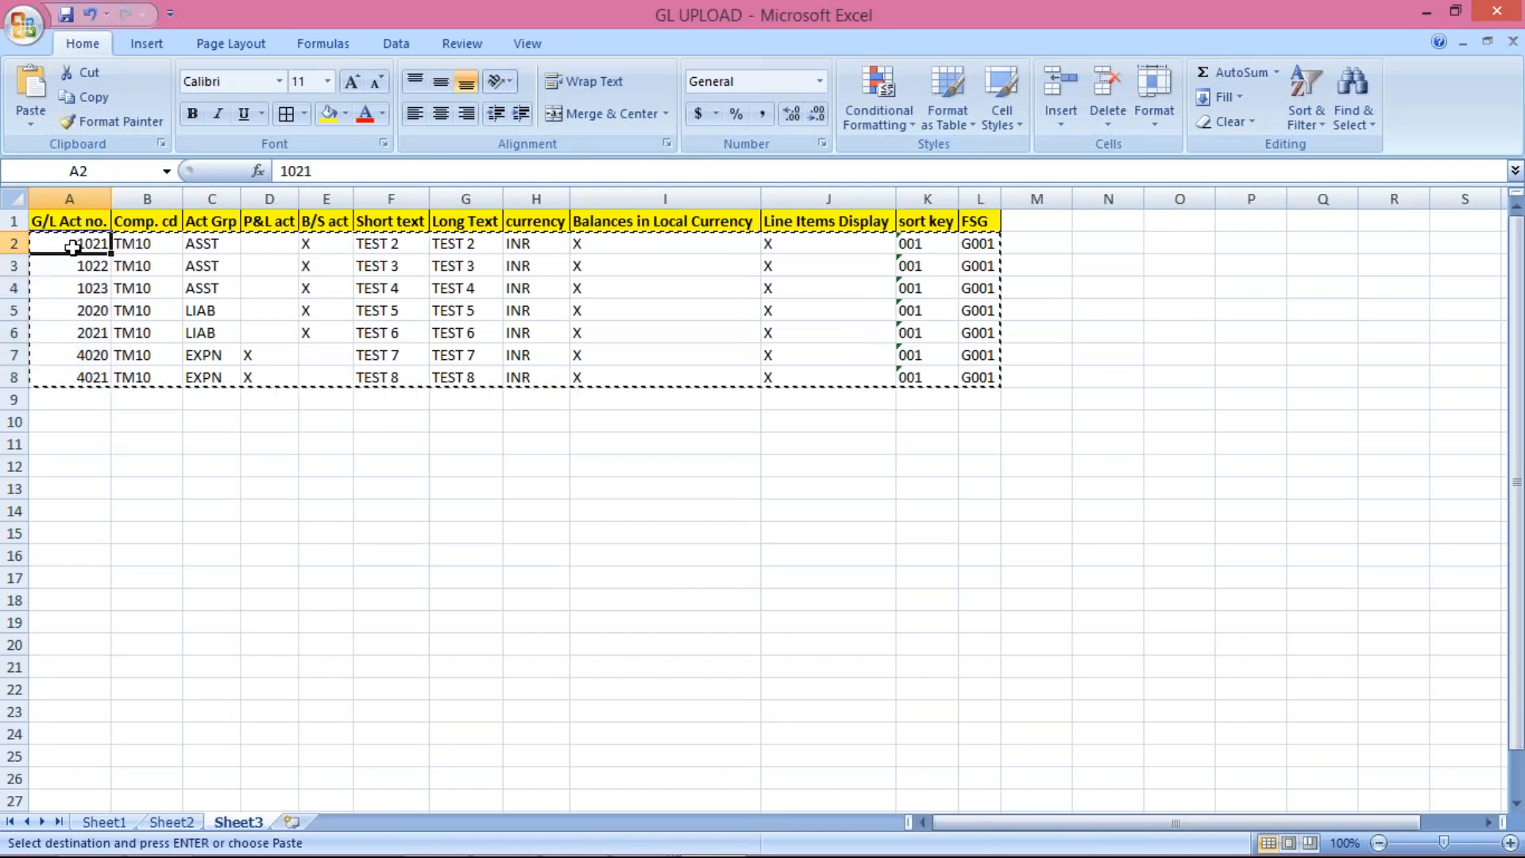
left_click_drag(72, 247, 80, 286)
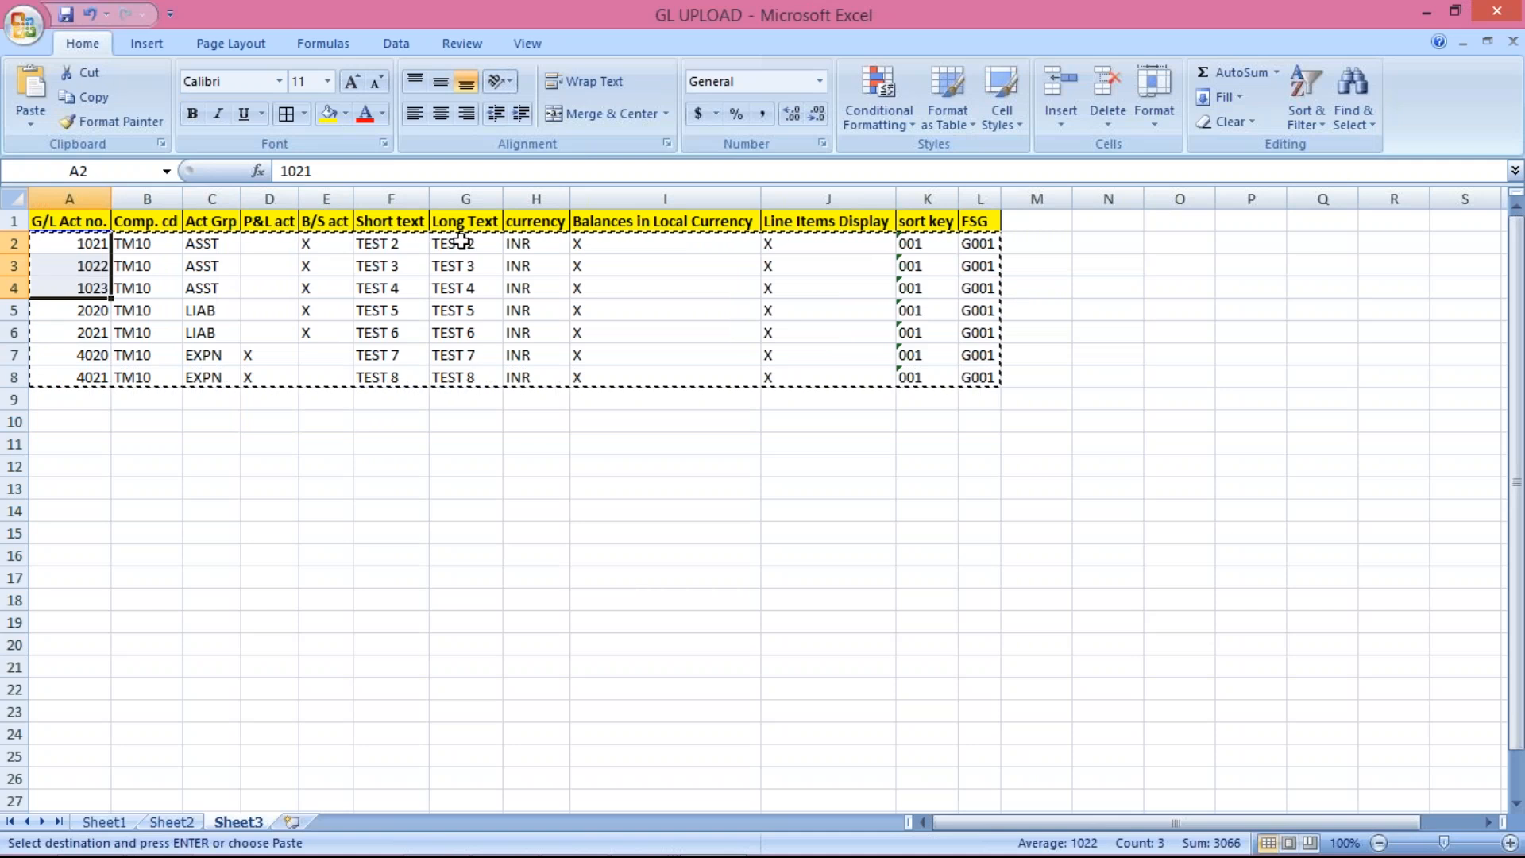
key("alt+Tab")
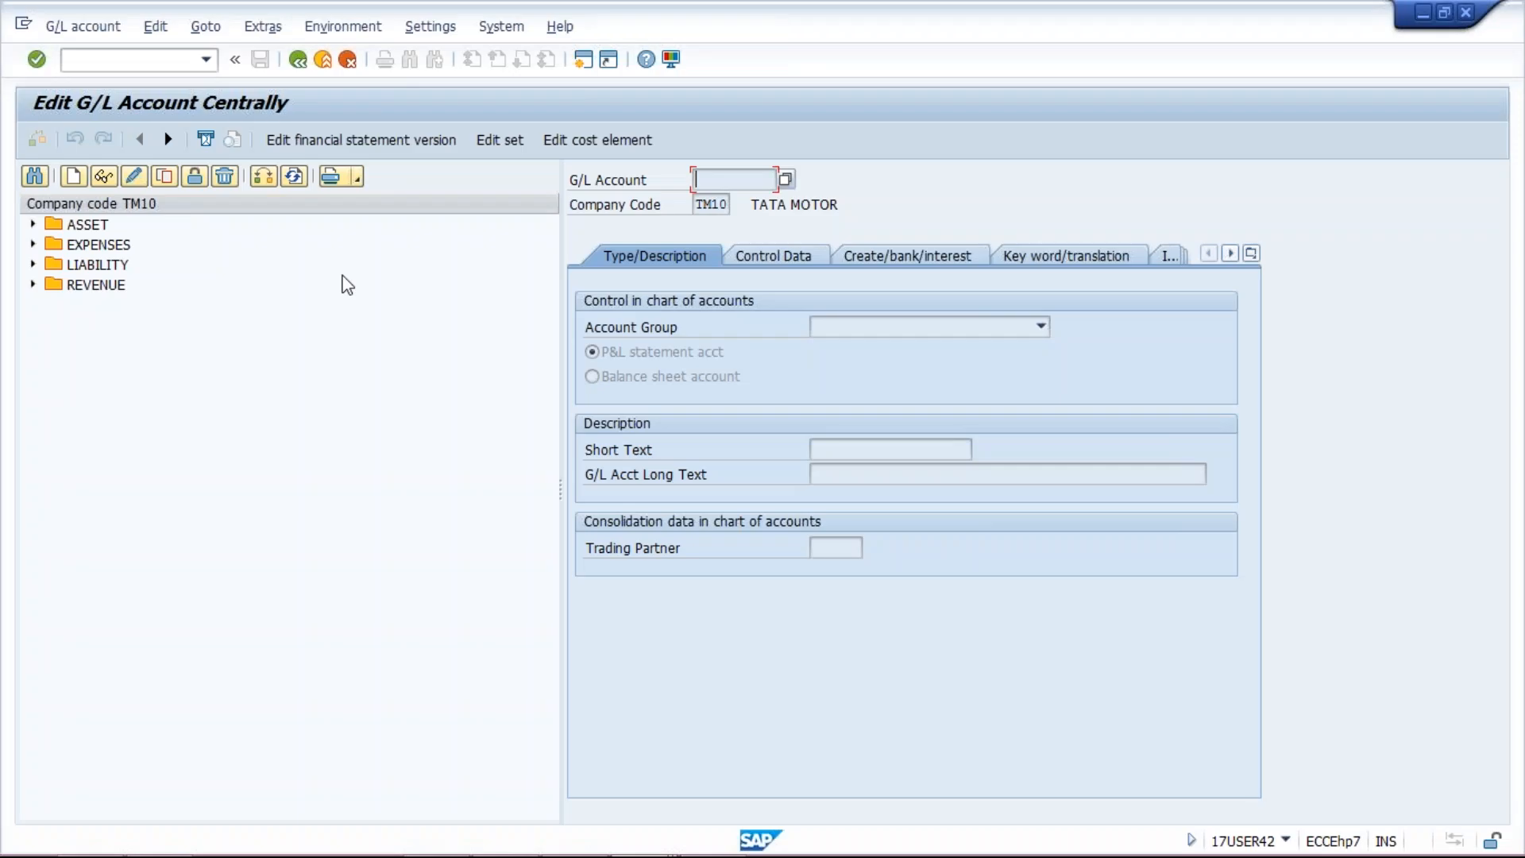
left_click(33, 225)
left_click(171, 345)
left_click(171, 365)
left_click(172, 386)
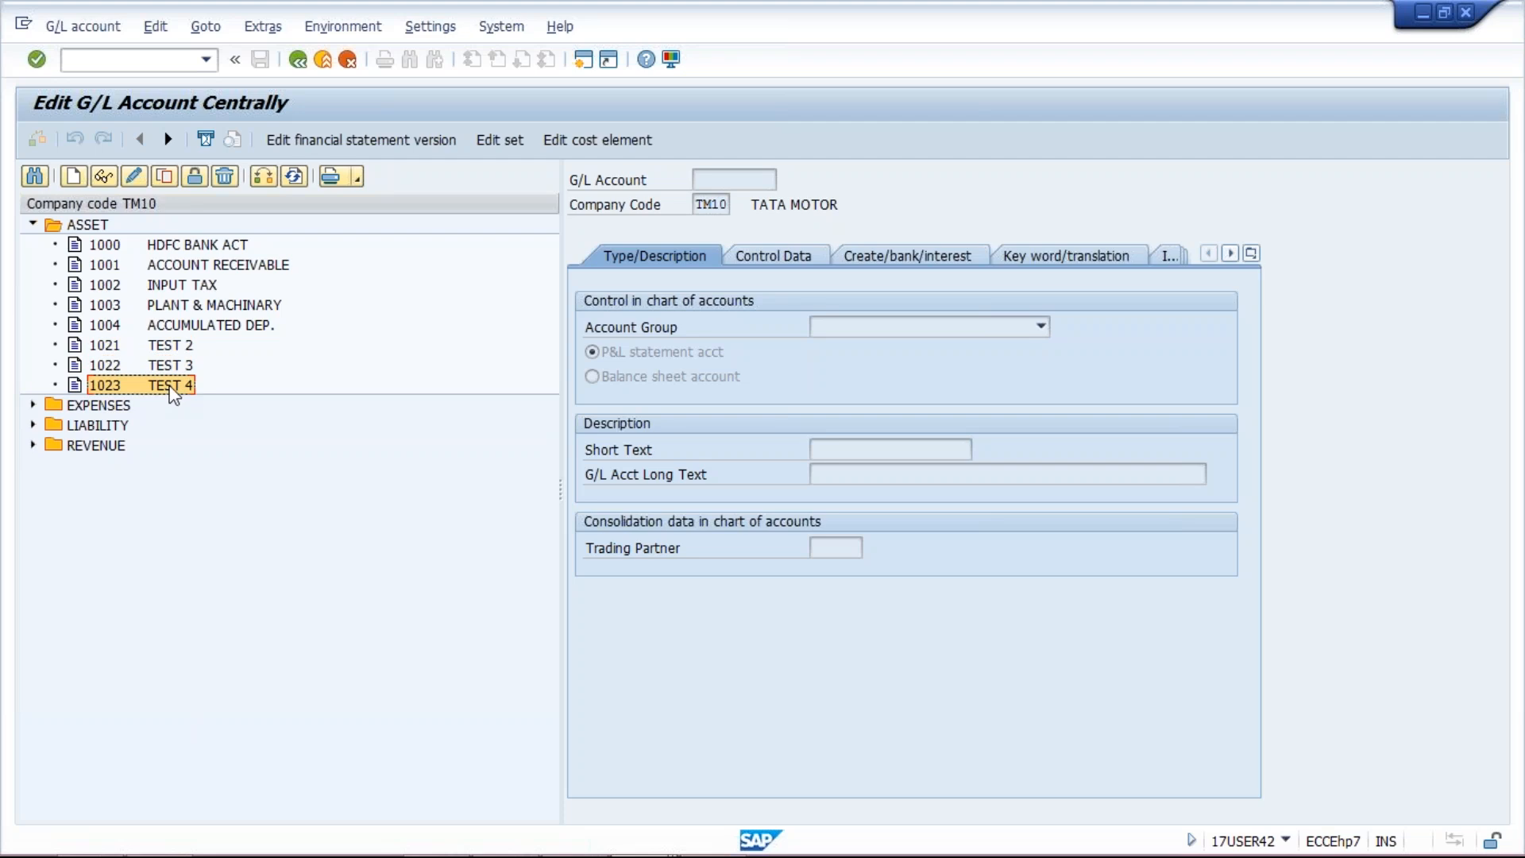
left_click(164, 347)
left_click(166, 365)
left_click(174, 386)
Step: Compare accounts 2020 and 2021 with LIABILITY entries TEST 5 and TEST 6 in the tree
key("alt")
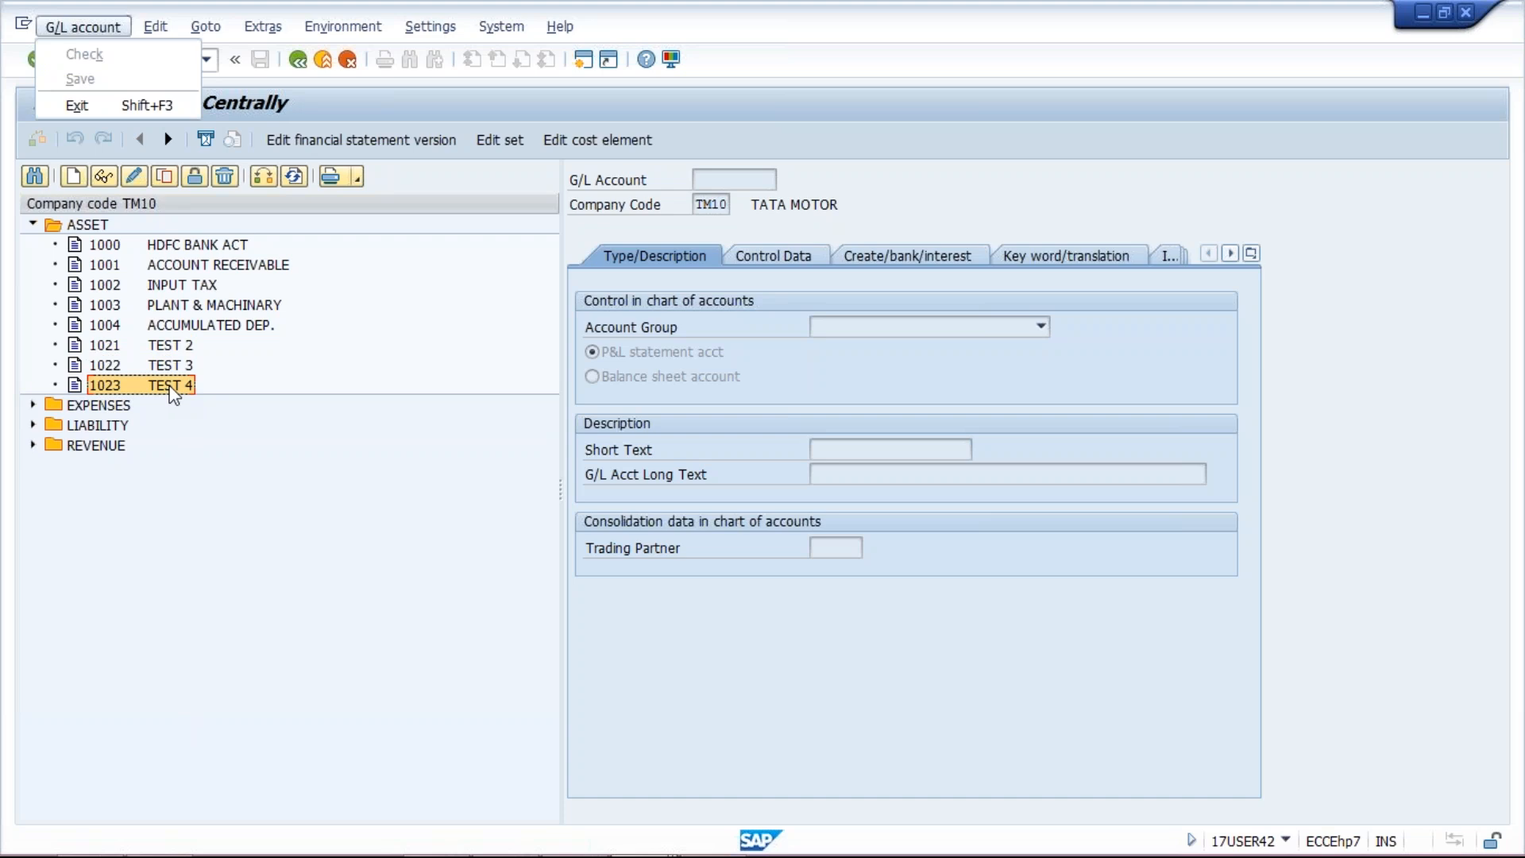
key("alt+Tab")
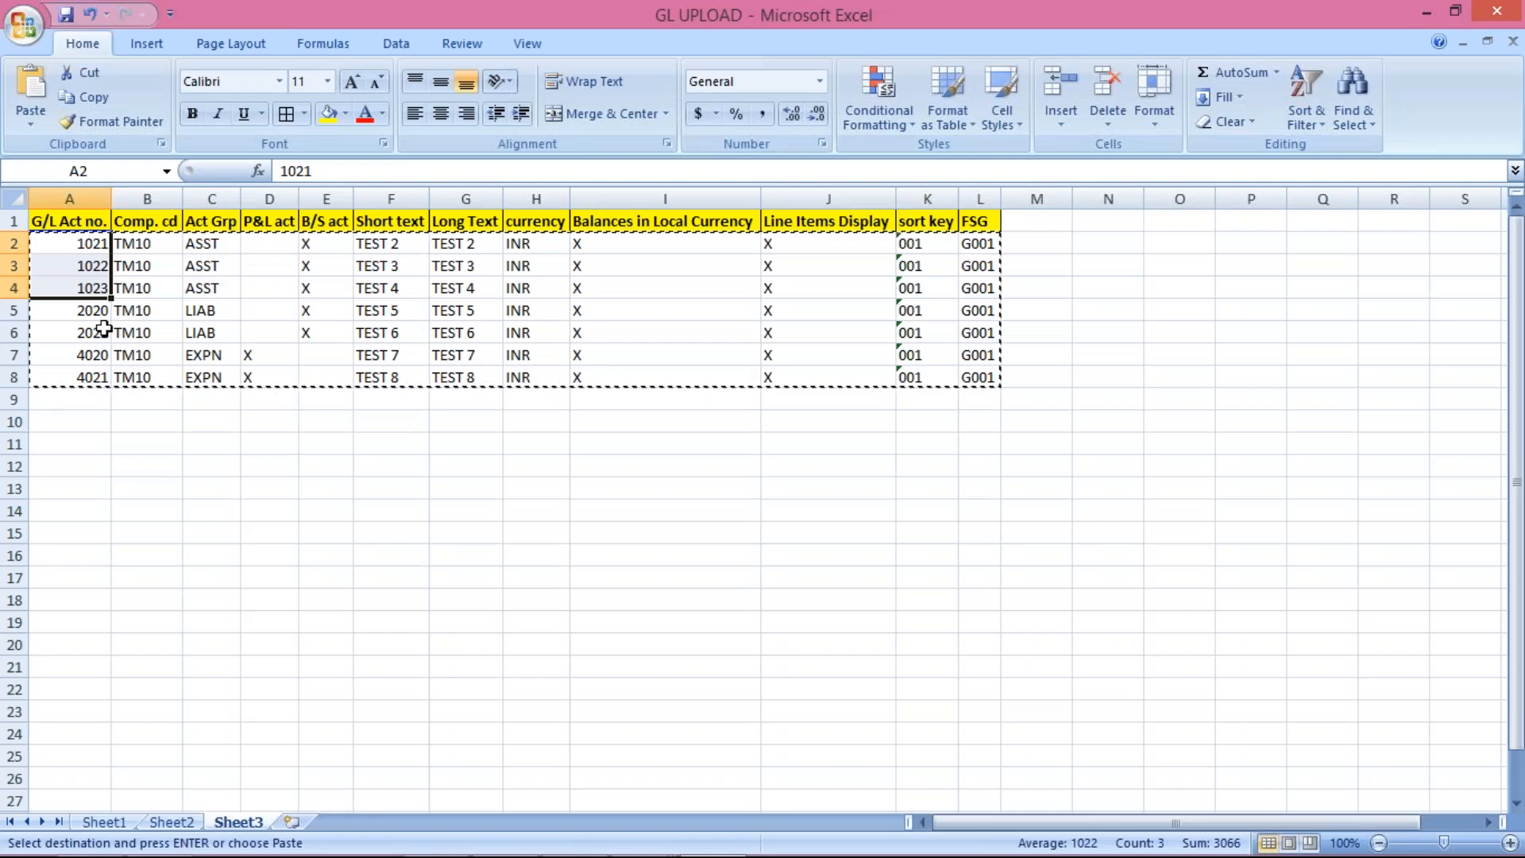
left_click_drag(99, 311, 100, 340)
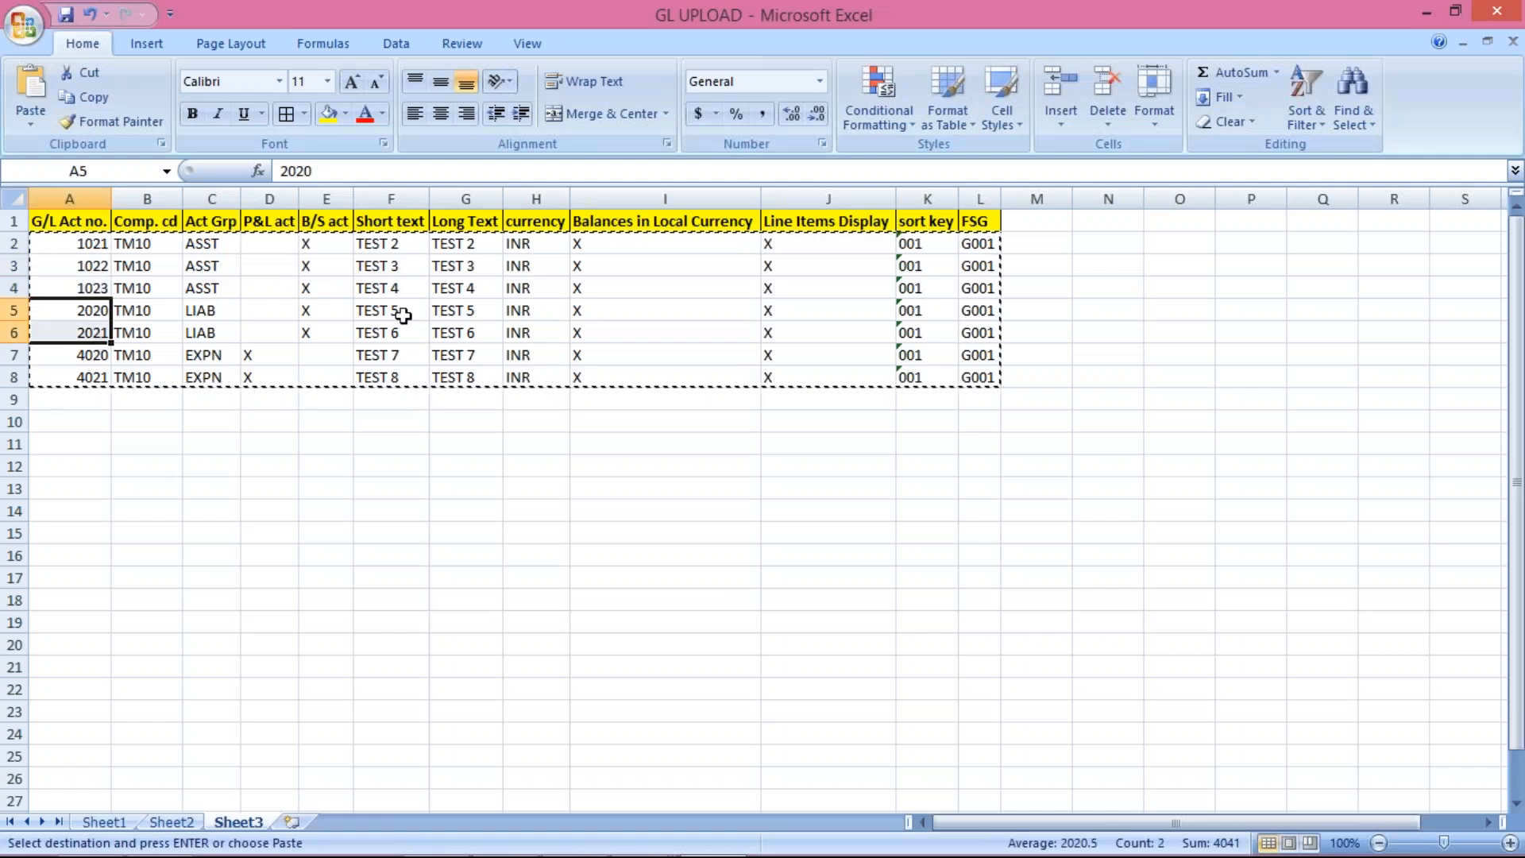
key("alt+Tab")
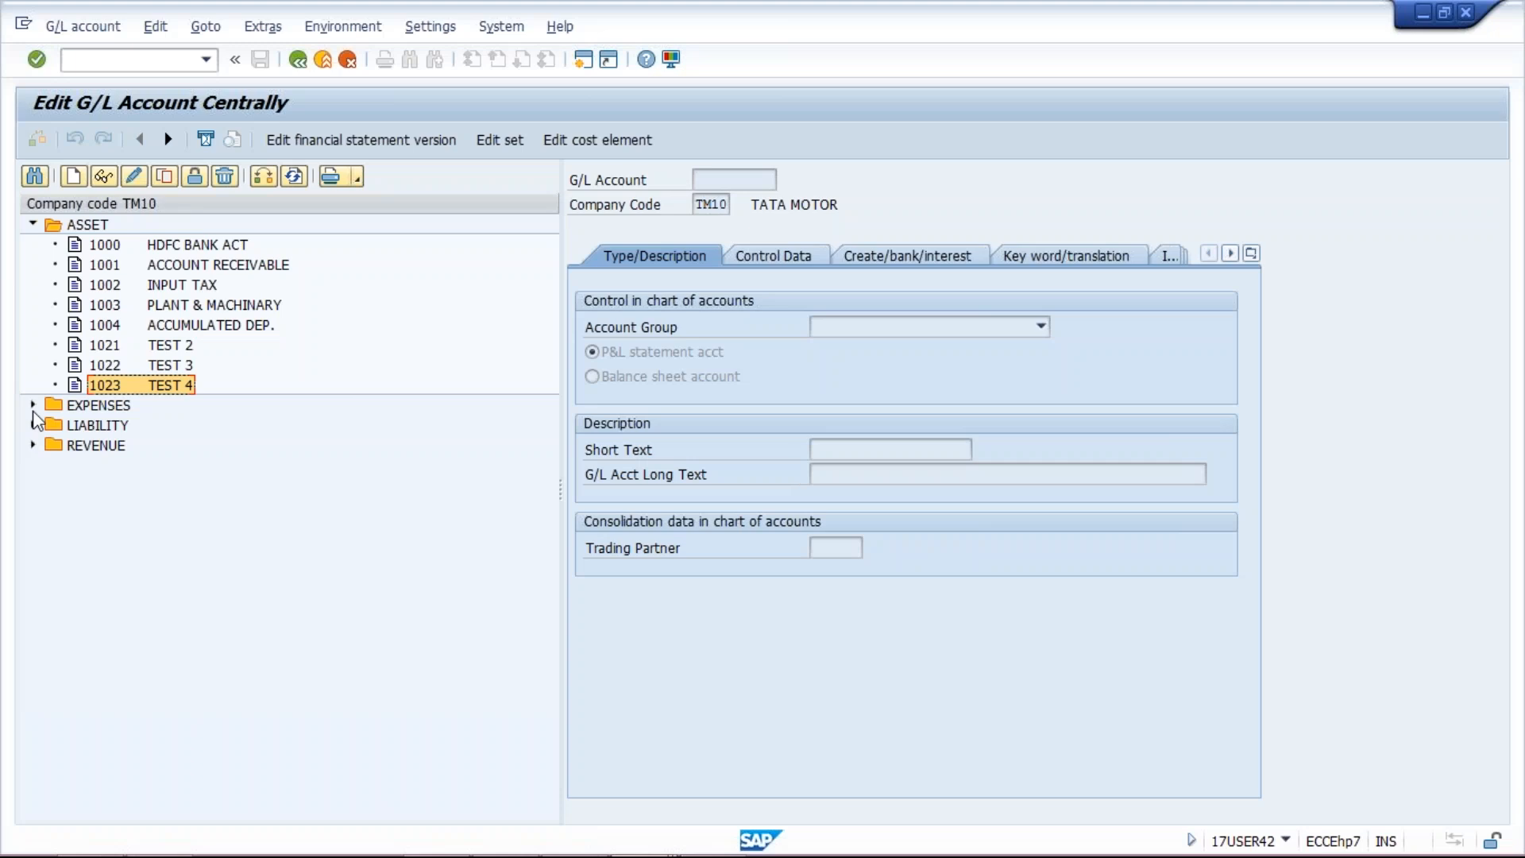
left_click(33, 425)
left_click(180, 489)
left_click(179, 505)
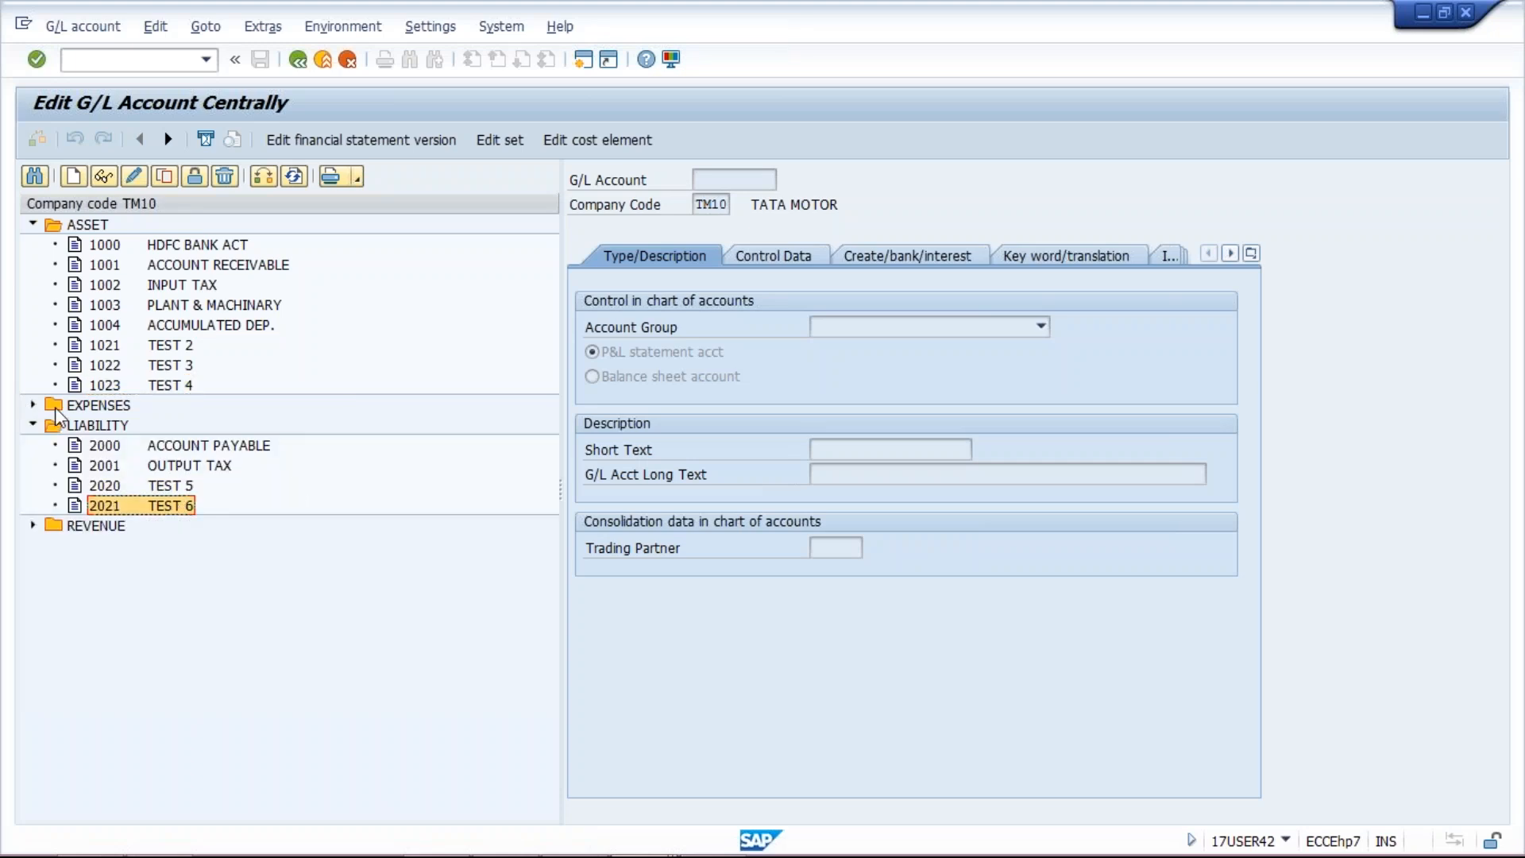
Step: Check the sheet's later rows against EXPENSES, whose latest account is 4020 TEST 7
key("alt+Tab")
left_click_drag(104, 354, 113, 395)
key("alt+Tab")
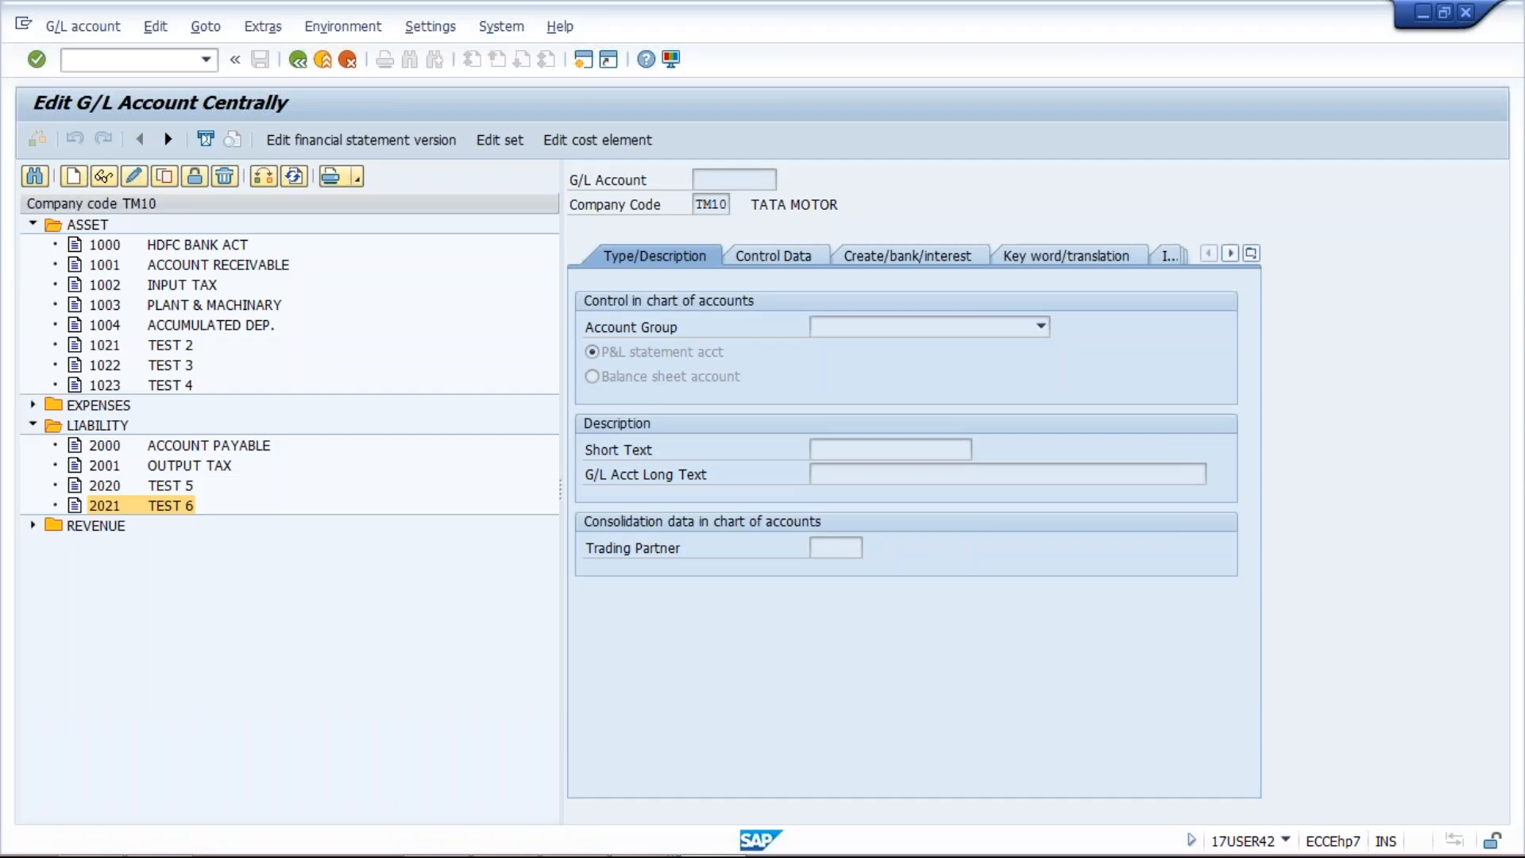
left_click(33, 405)
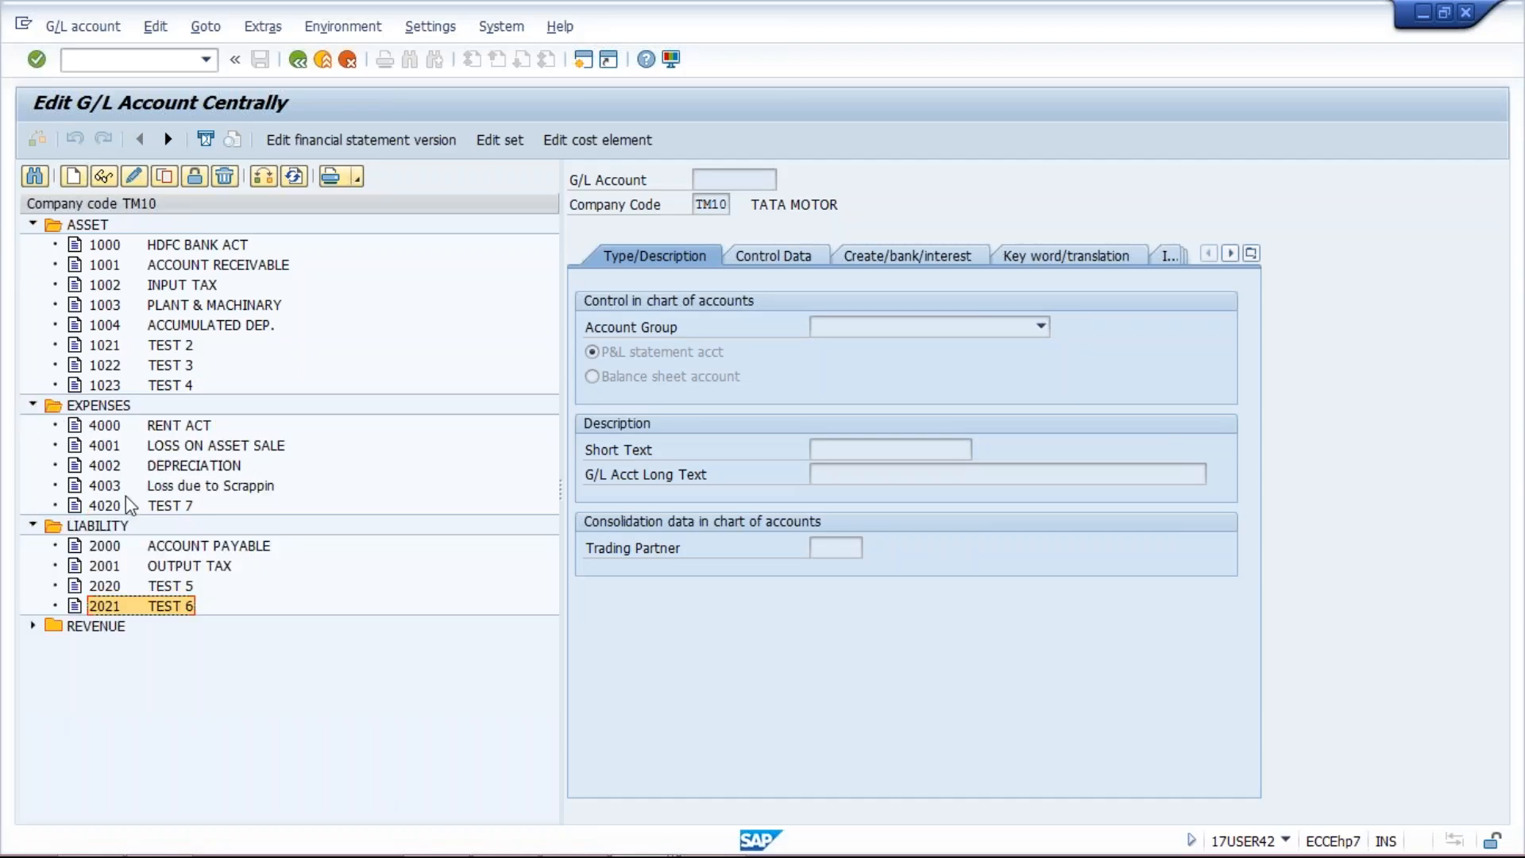
left_click(156, 507)
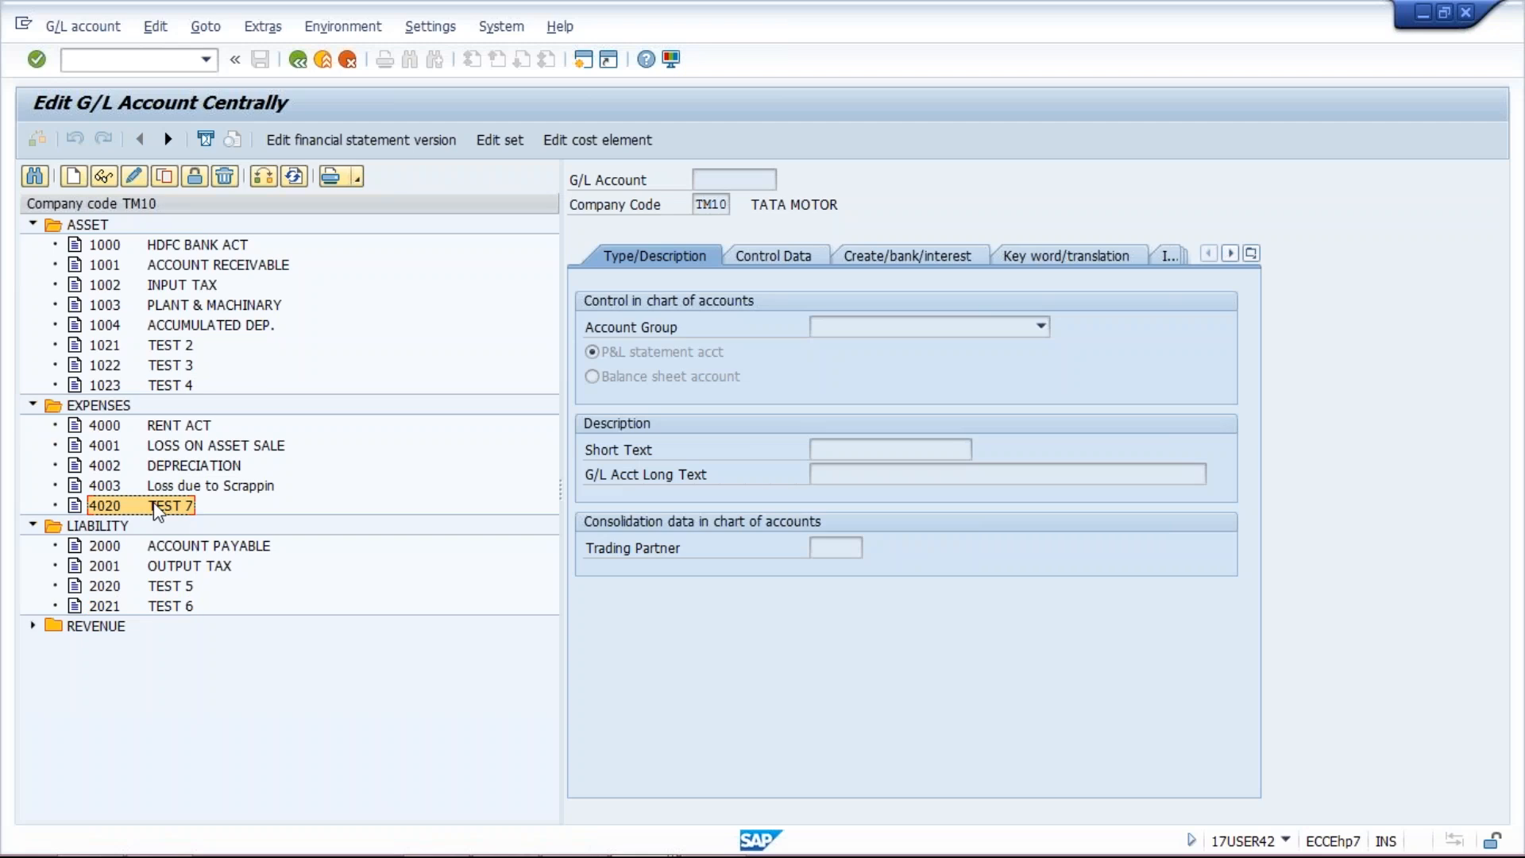
key("alt+Tab")
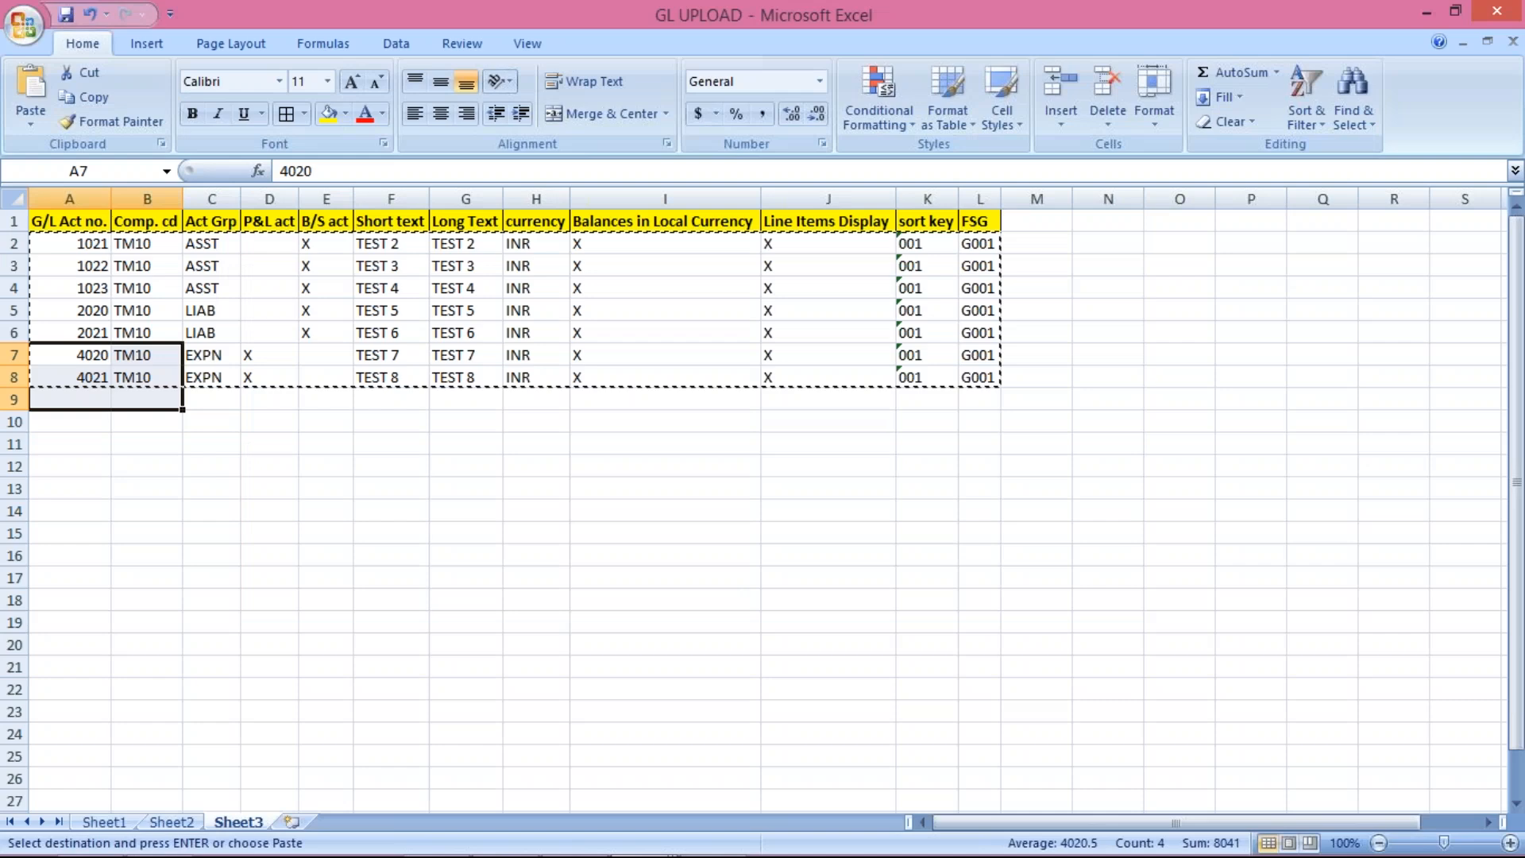
Step: Copy the account 4021 row 8 into row 9
left_click(389, 482)
left_click_drag(79, 377, 978, 374)
left_click(575, 566)
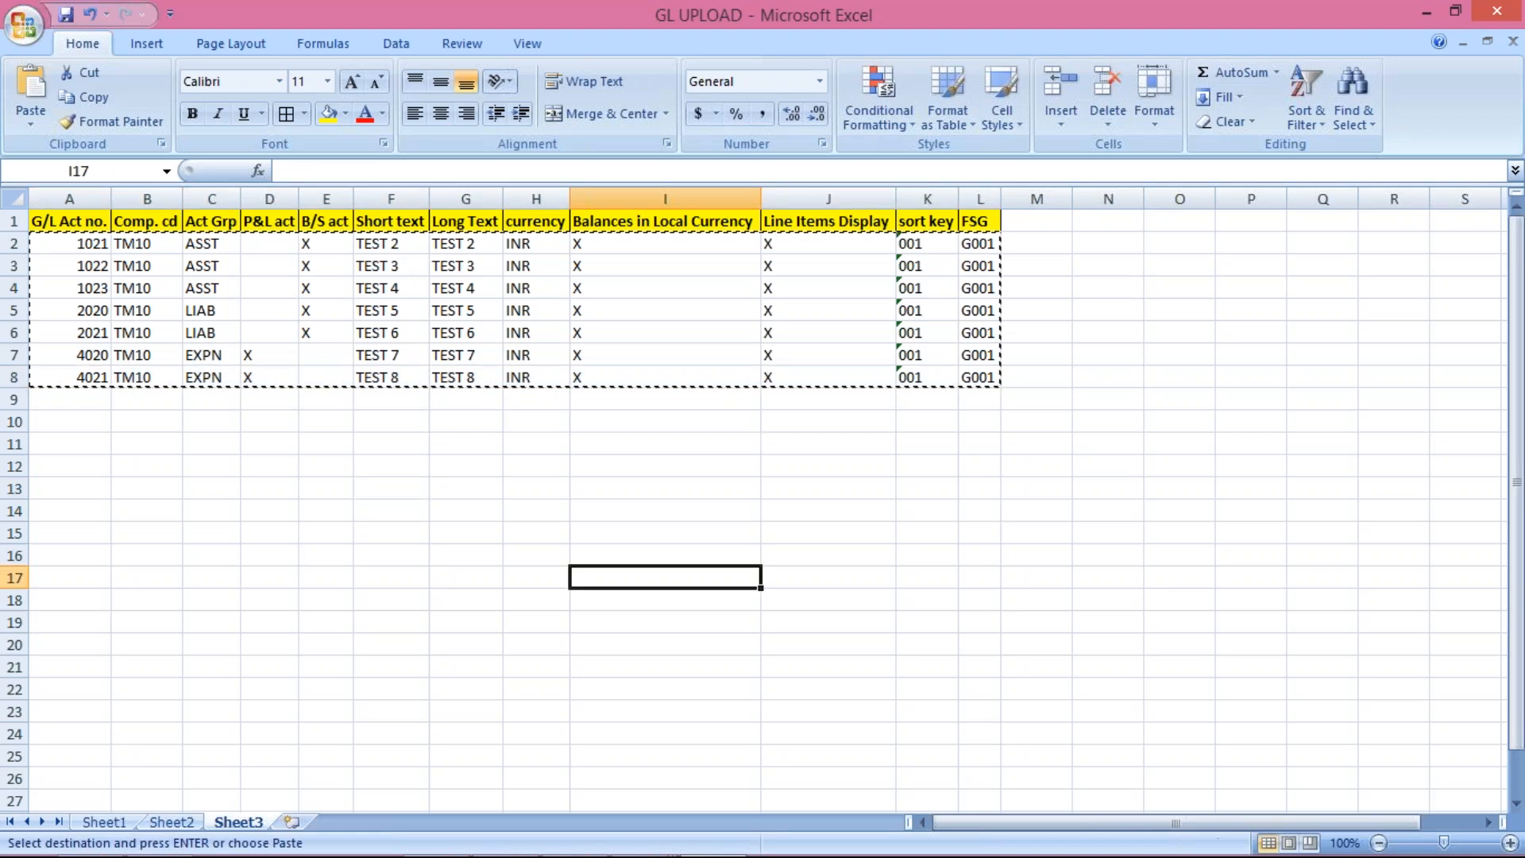
left_click_drag(84, 379, 991, 401)
key("Return")
Step: Change the account number in A9 from 4021 to 4022
left_click(90, 399)
left_click(333, 174)
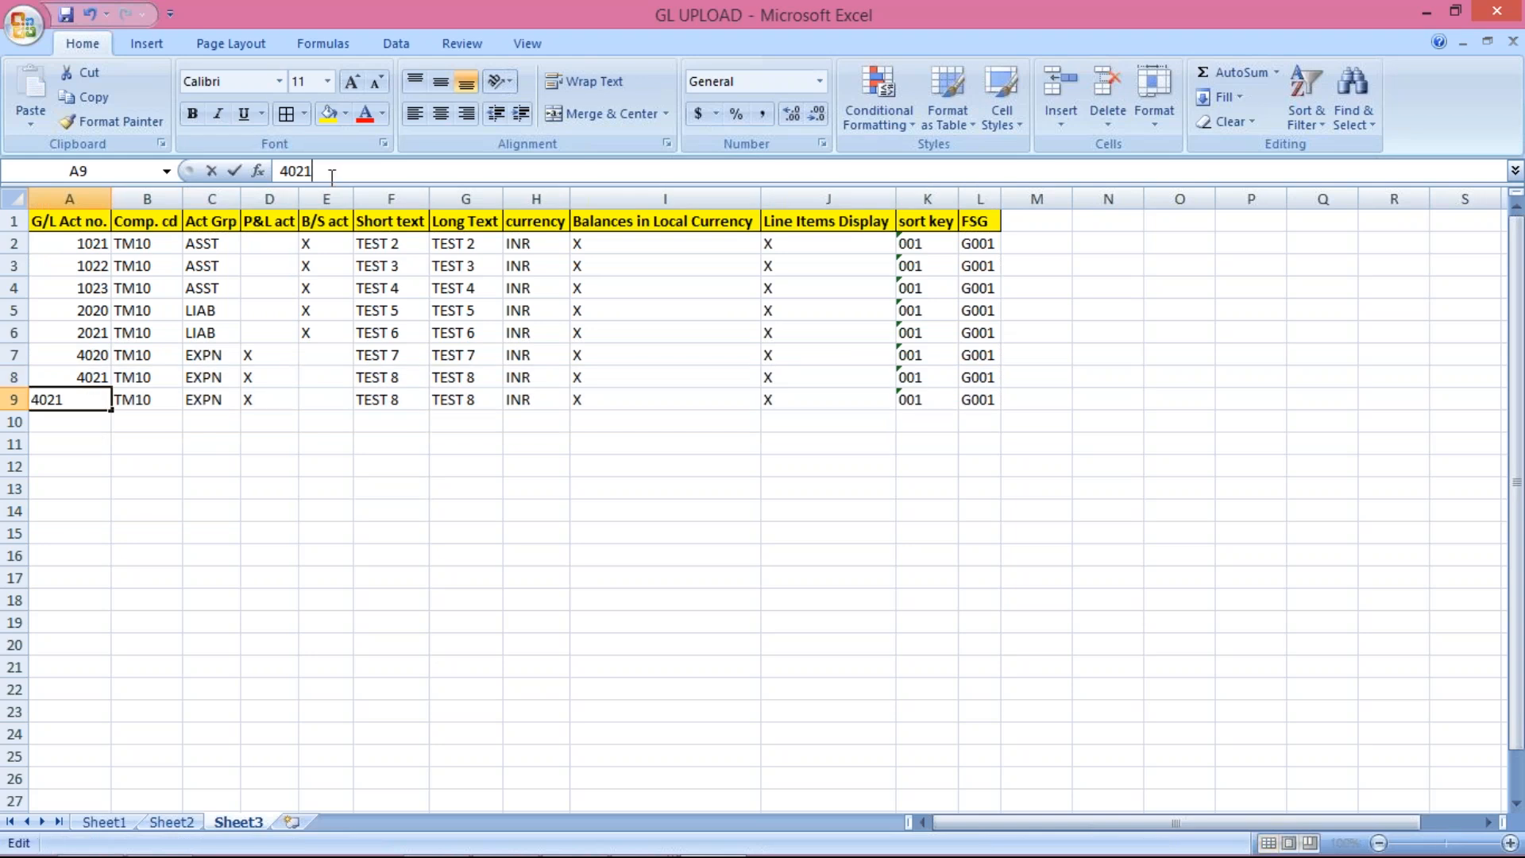
key("BackSpace")
type("2")
key("Return")
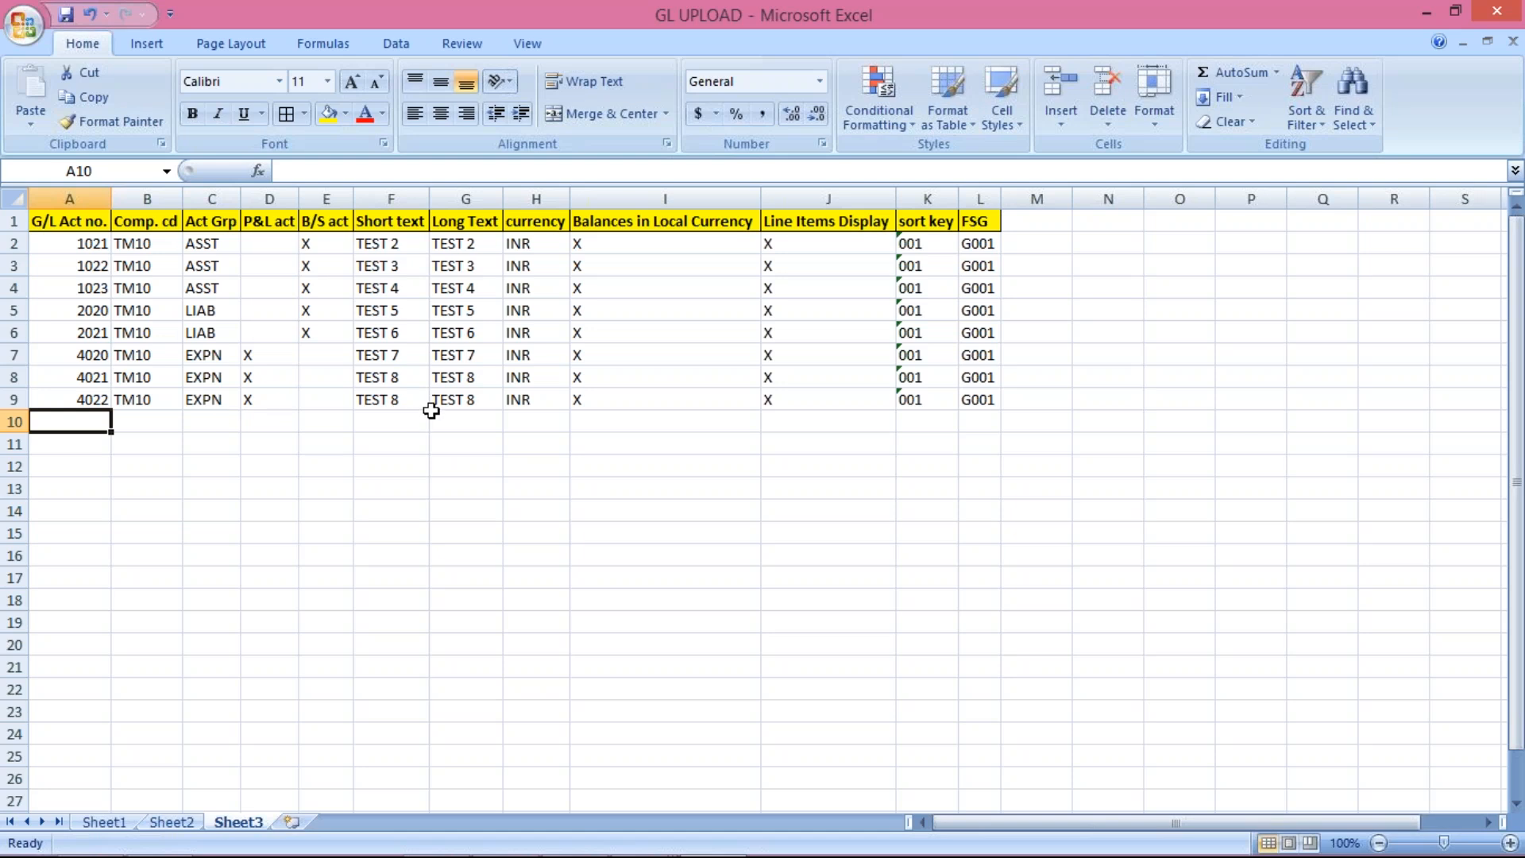
Step: Change the short text F9 and long text G9 to TEST 9
left_click(401, 399)
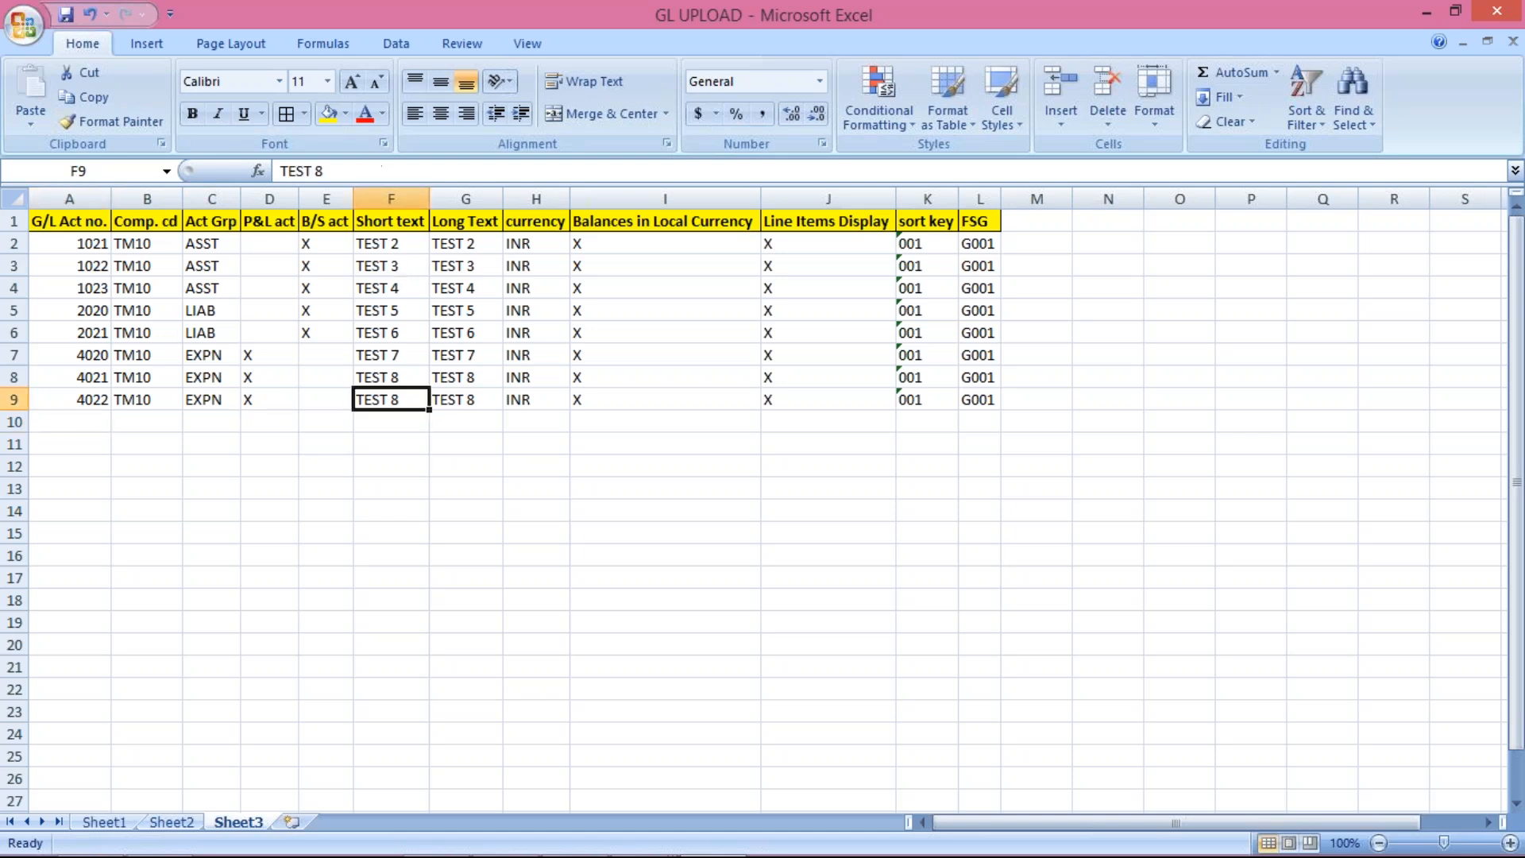
left_click(359, 173)
key("BackSpace")
type("9")
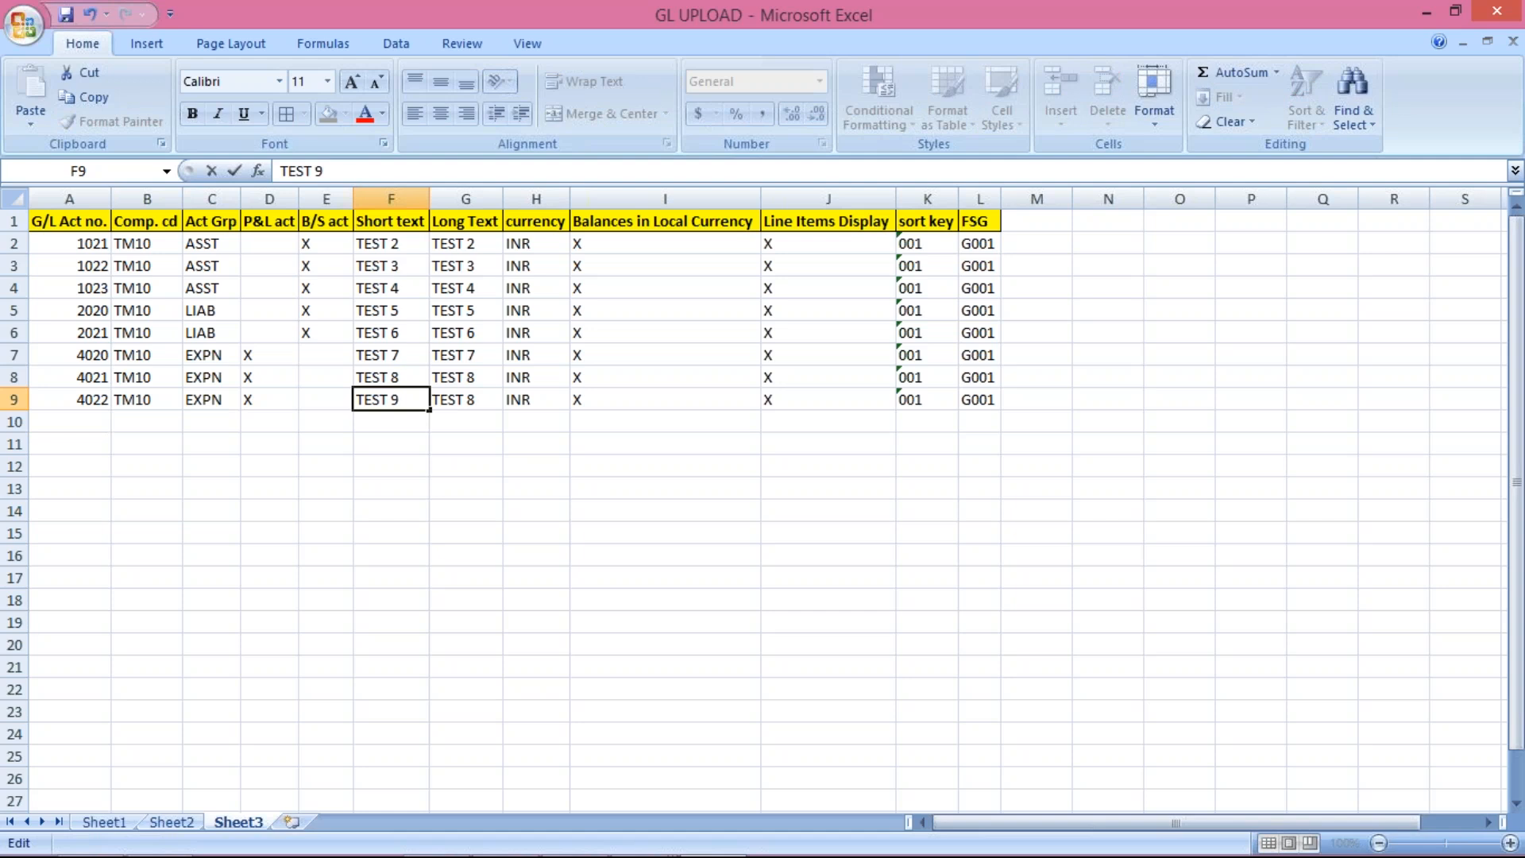
left_click(475, 397)
left_click(348, 167)
key("BackSpace")
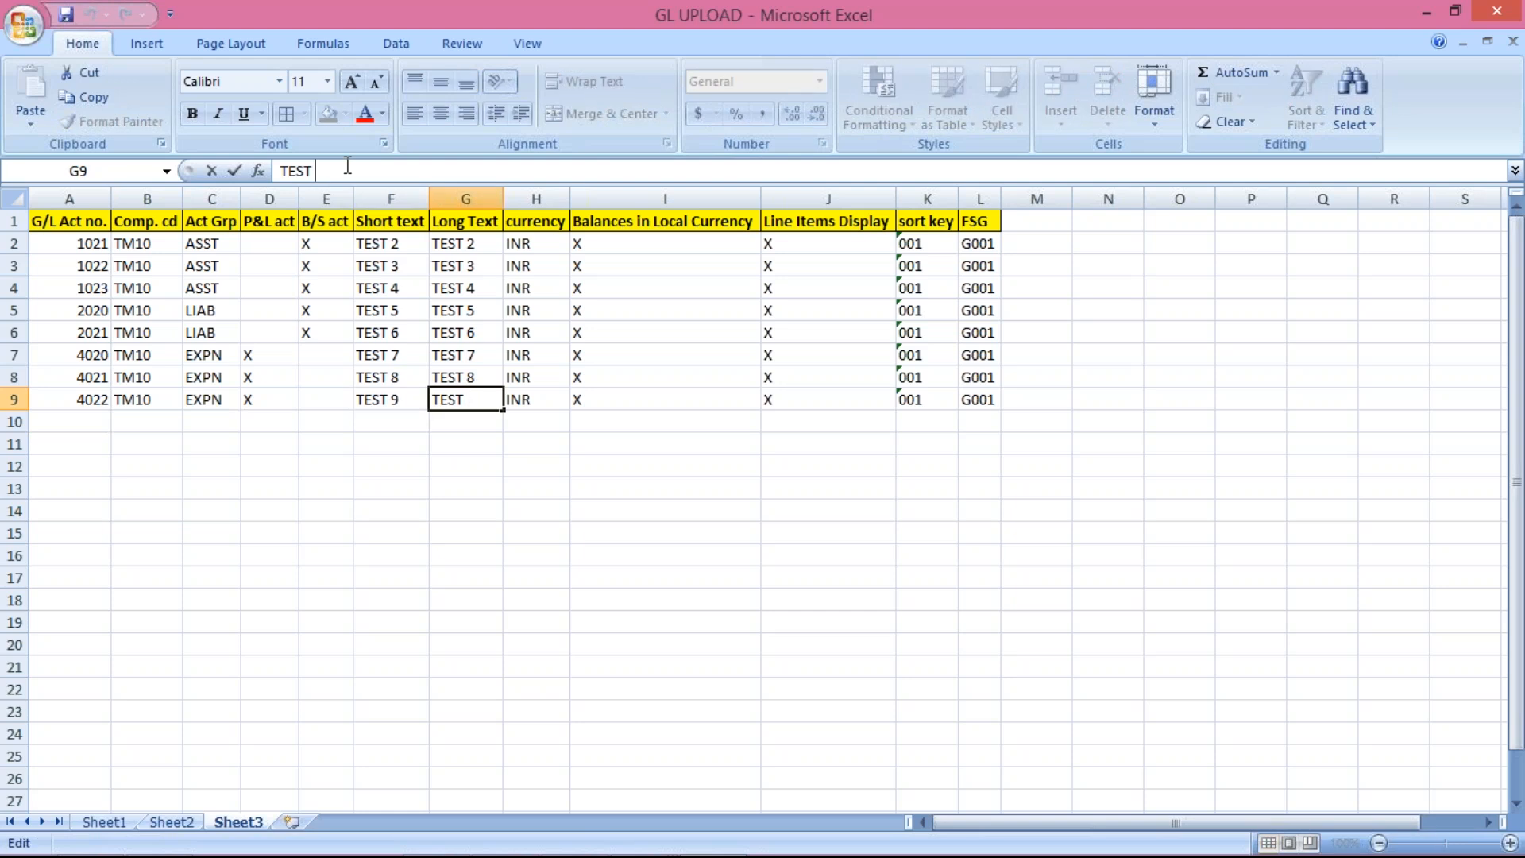
type("9")
key("Return")
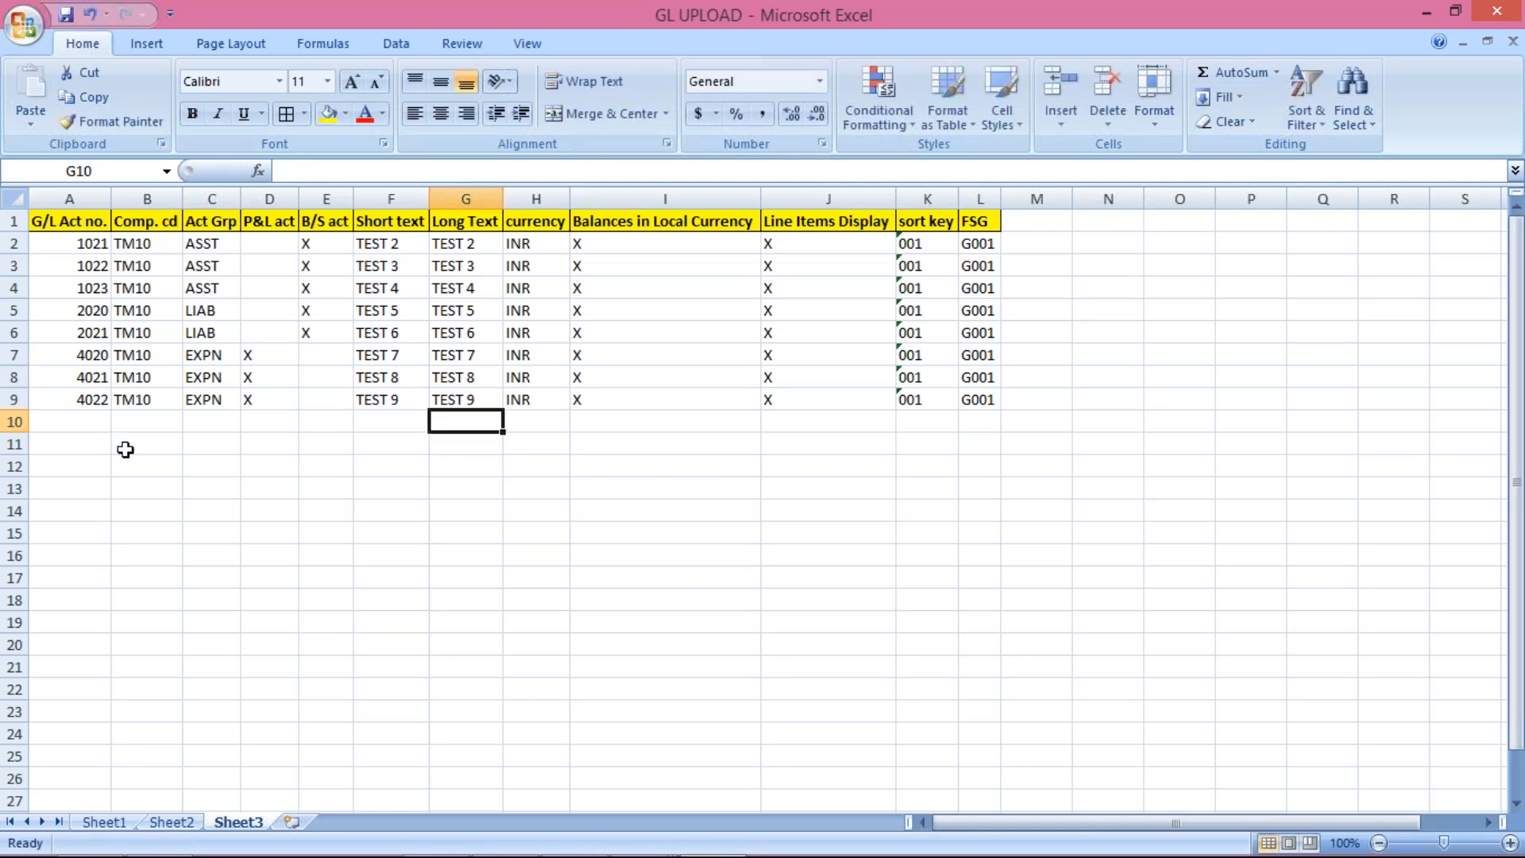
Step: Copy the rows for accounts 4021 and 4022 (A8:L9)
left_click(16, 377)
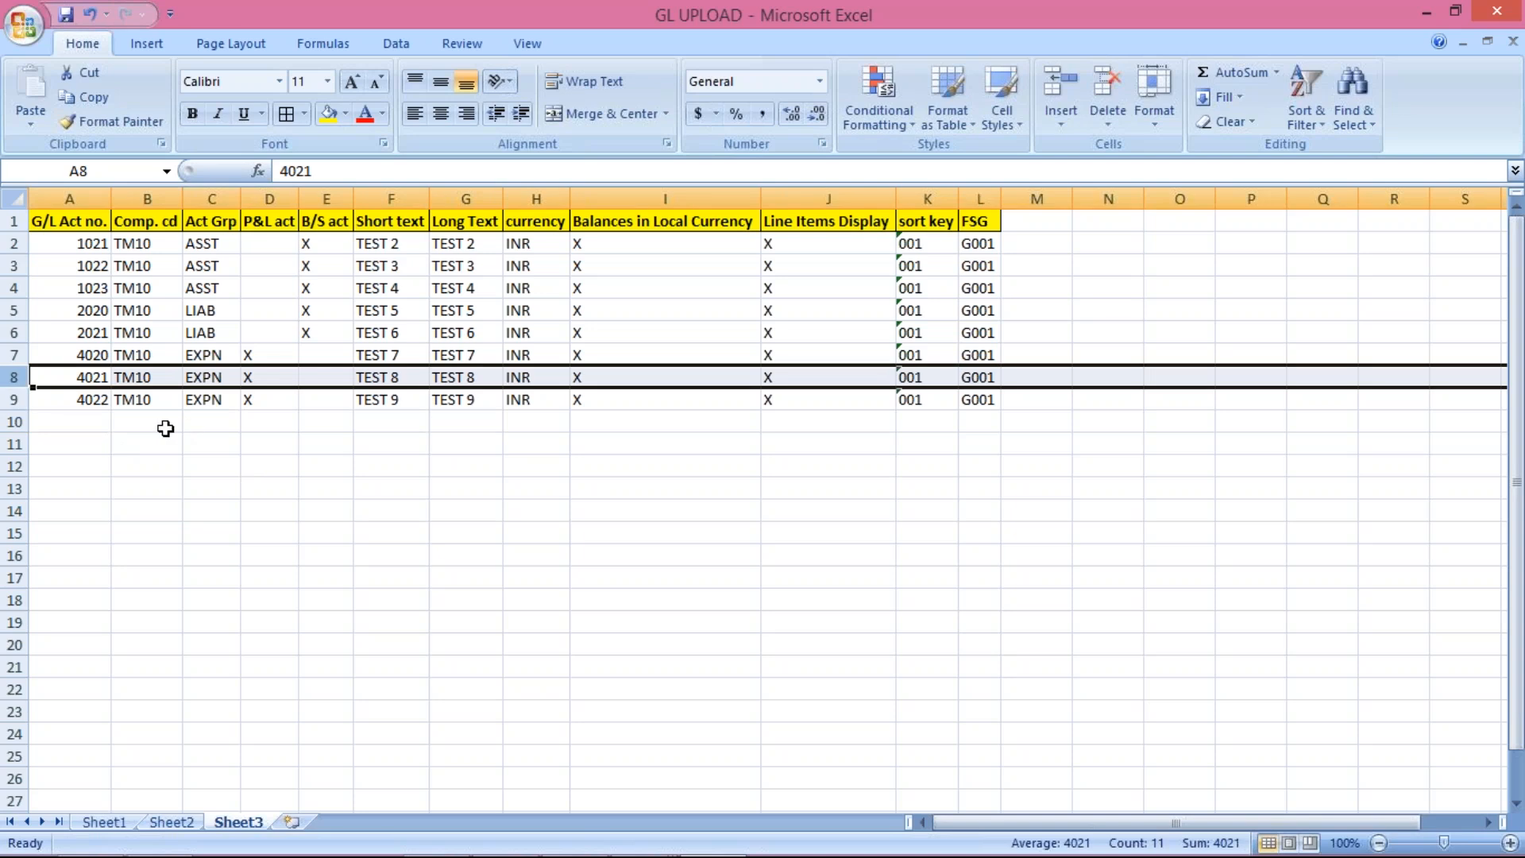
left_click(86, 379)
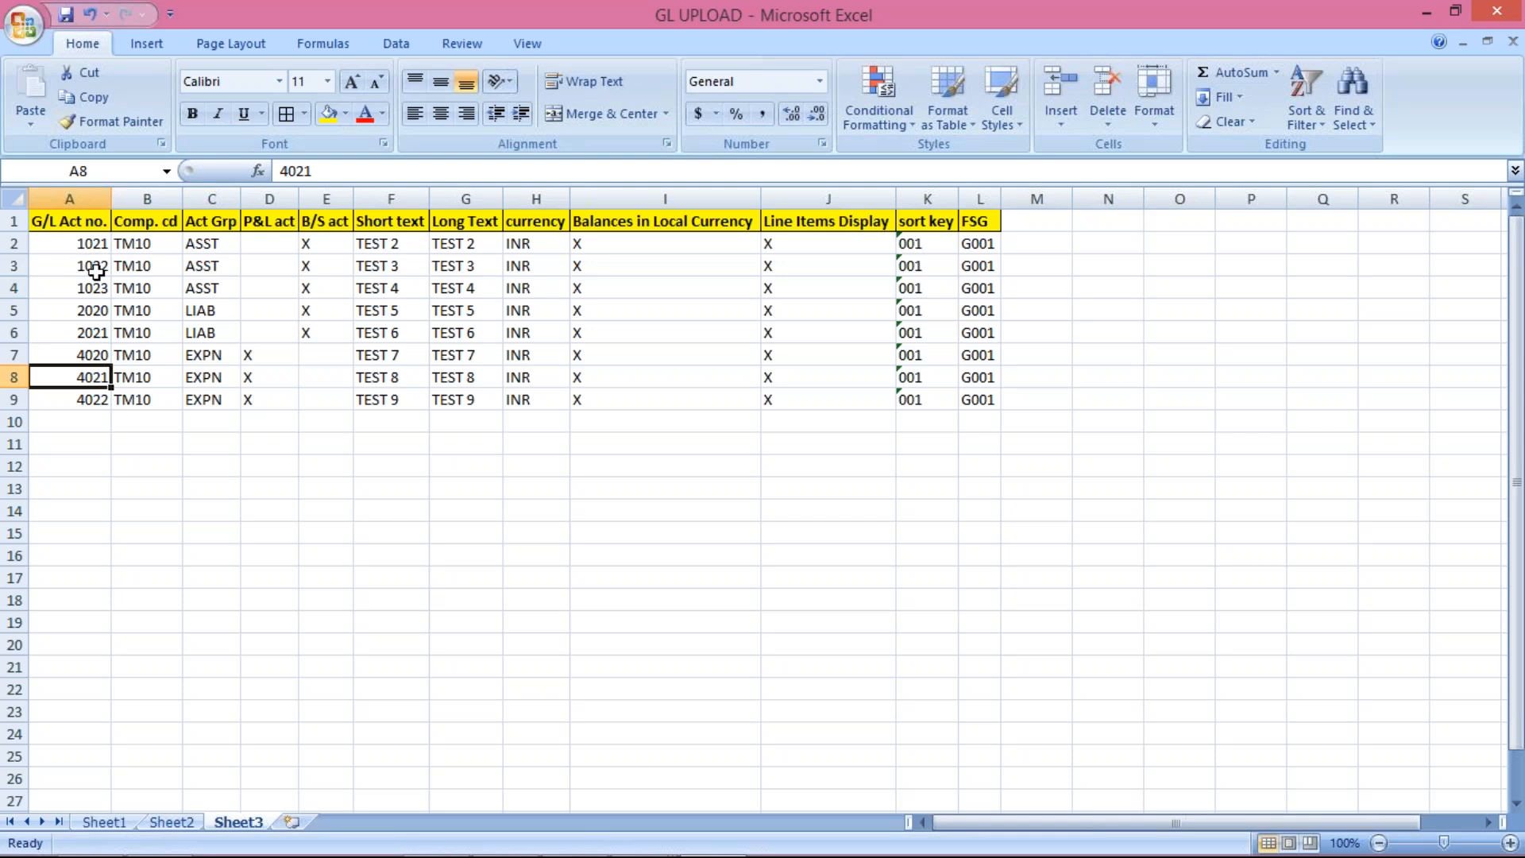
mouse_move(640, 846)
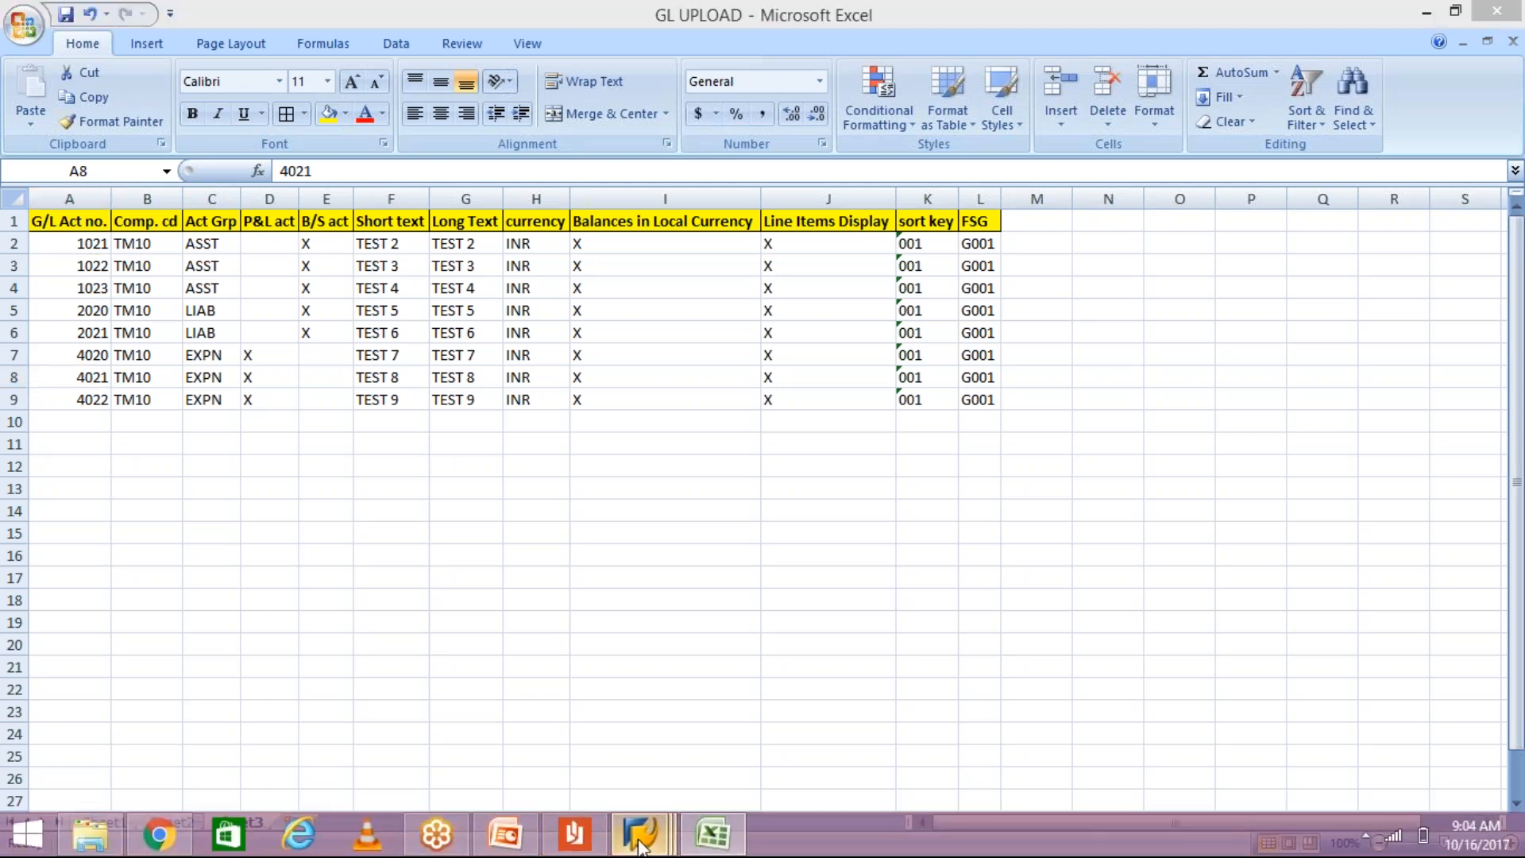
left_click(892, 699)
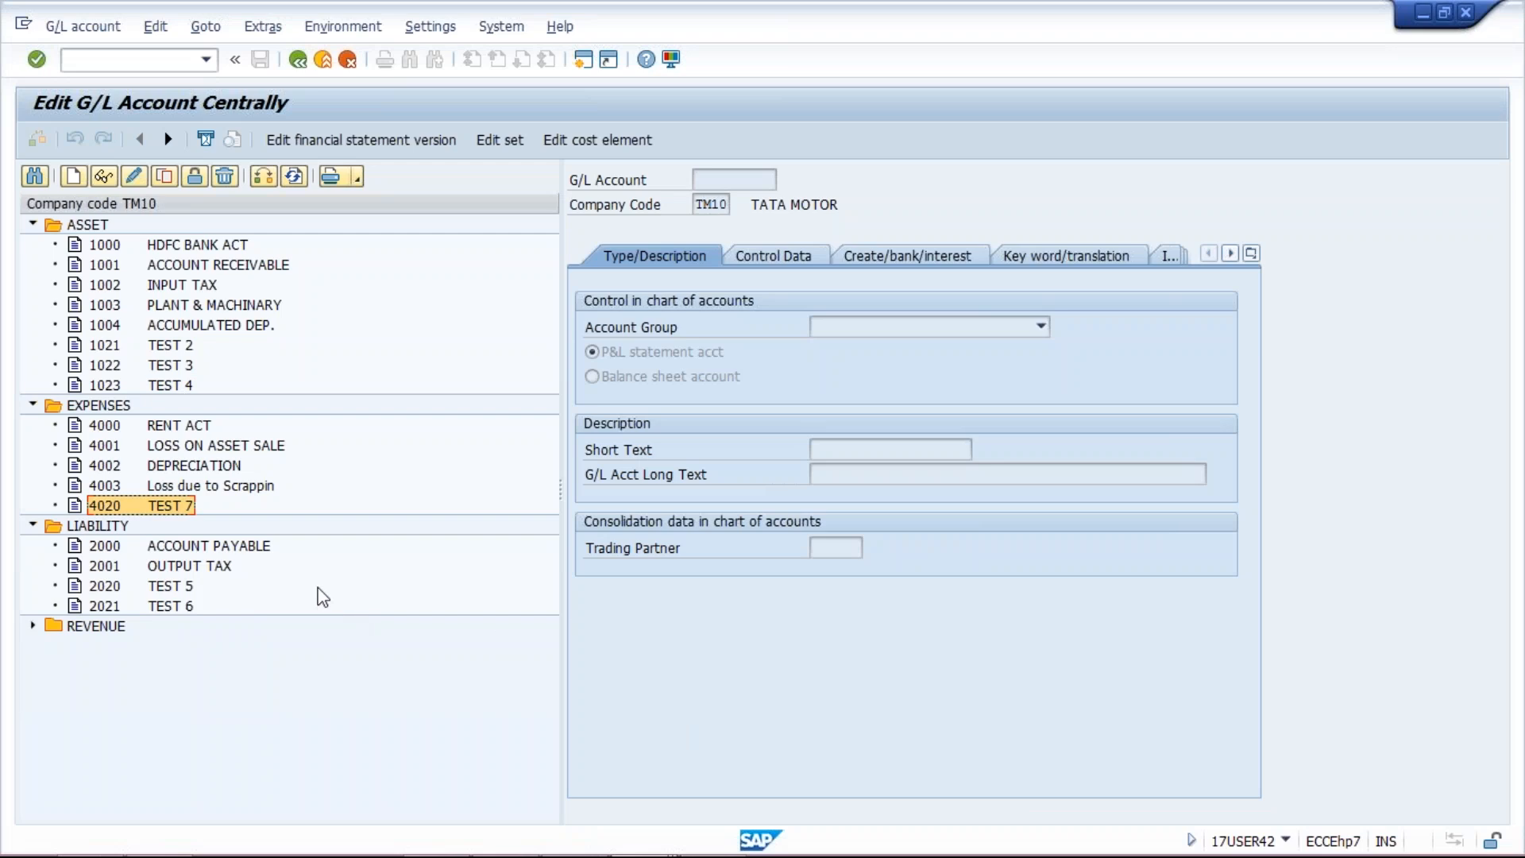
key("alt+Tab")
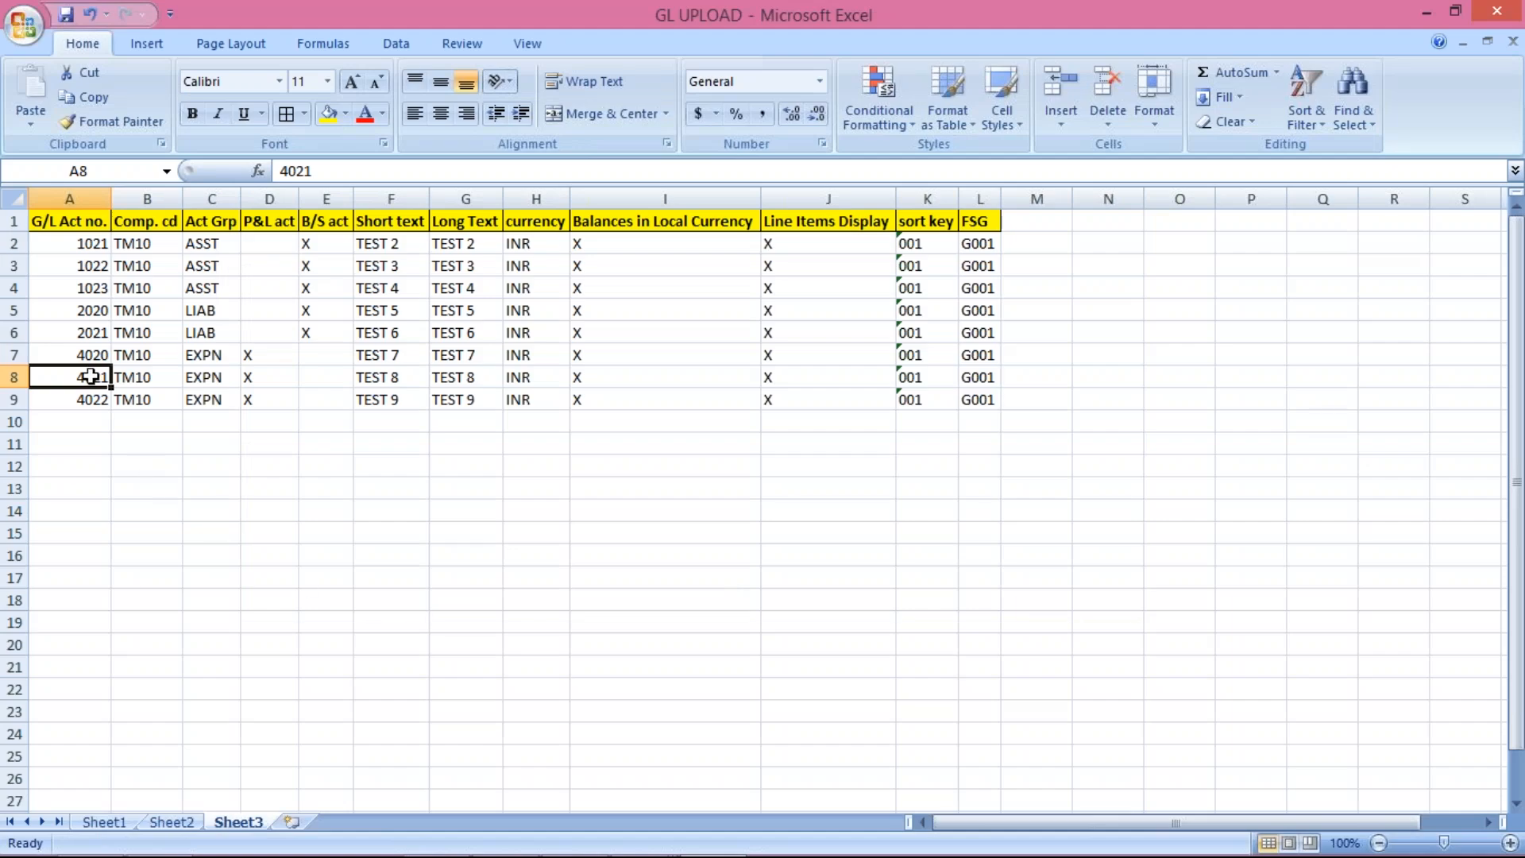
left_click_drag(94, 377, 972, 397)
key("ctrl+c")
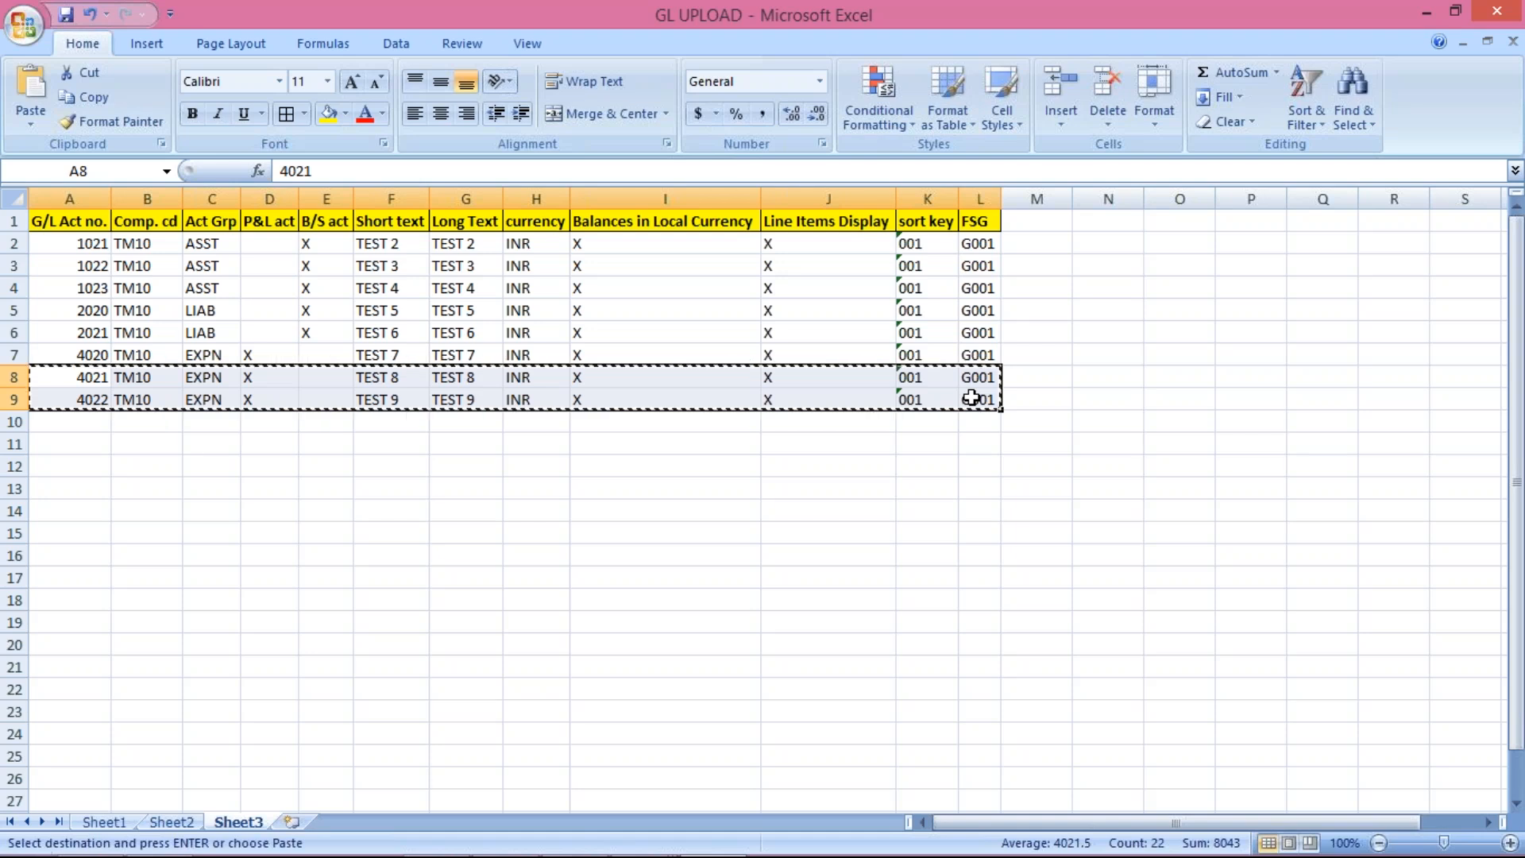
key("alt+Tab")
Step: Replace everything in fs00 with the copied 4021 and 4022 rows and close Notepad
key("super+d")
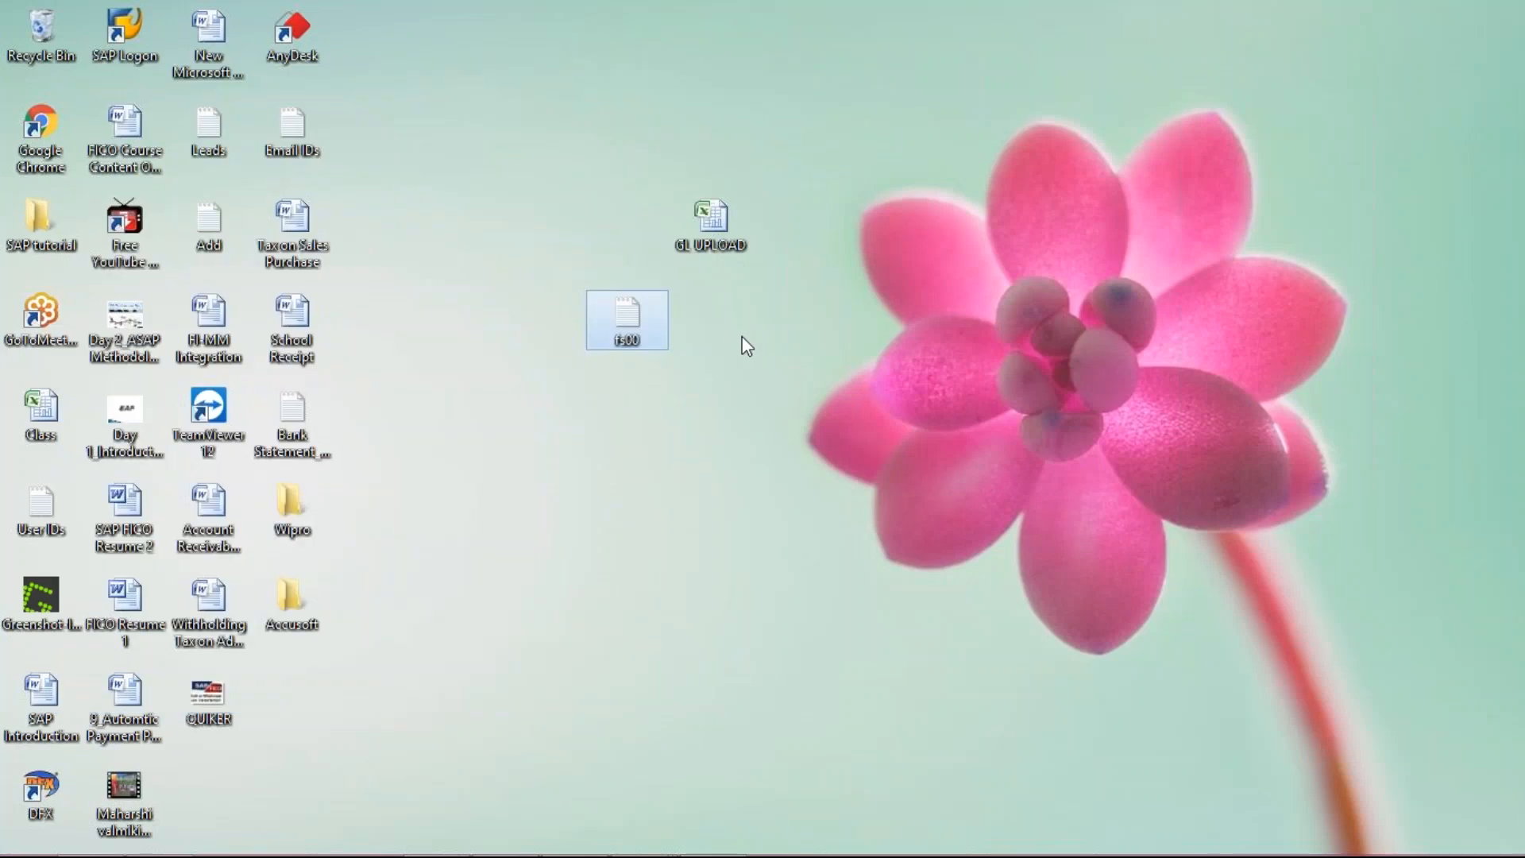
double_click(626, 318)
key("ctrl+a")
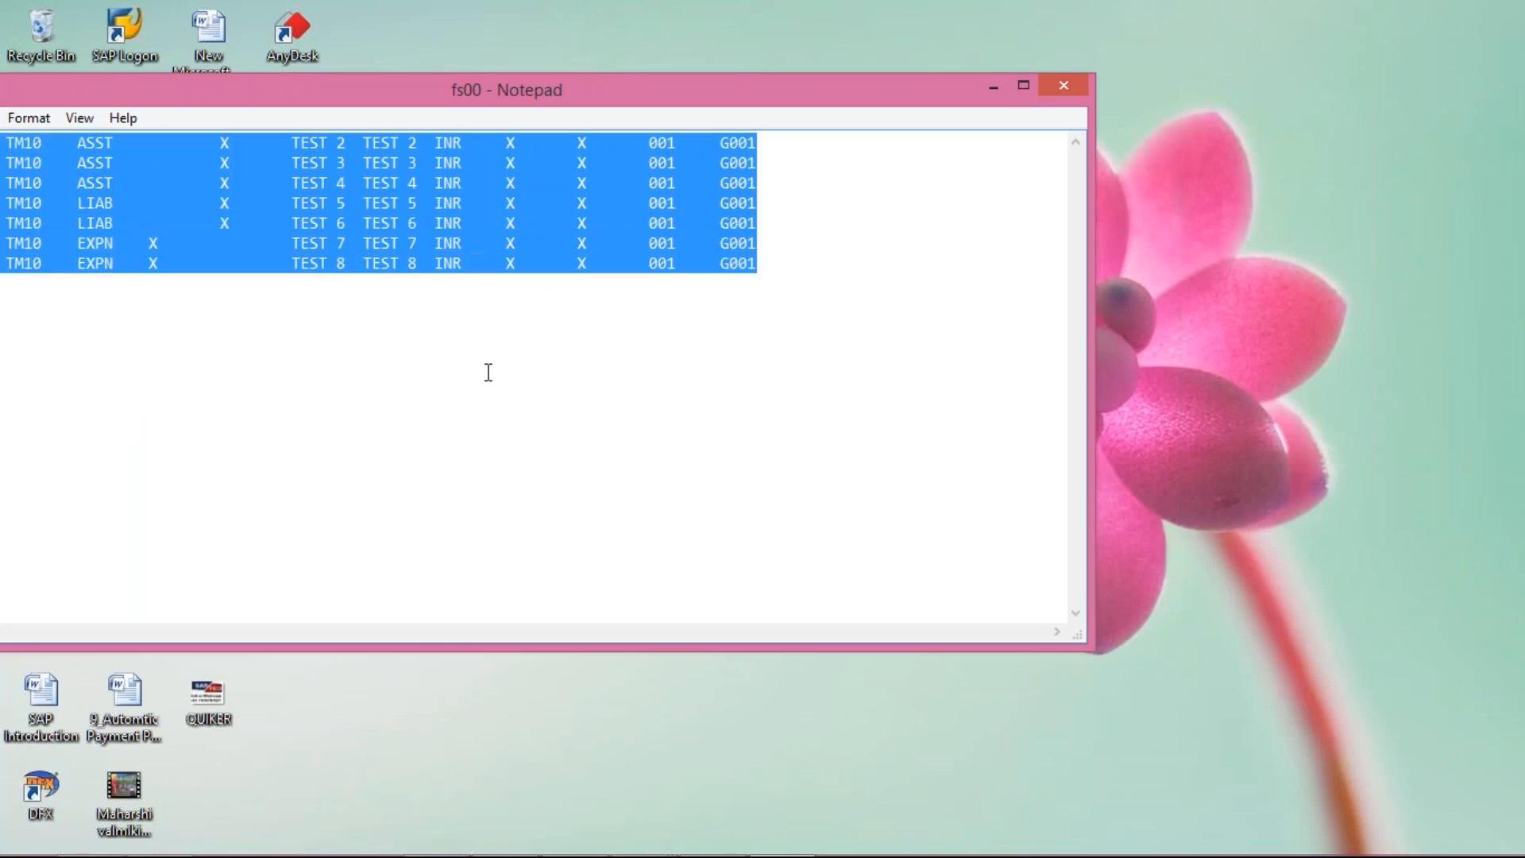
key("ctrl+v")
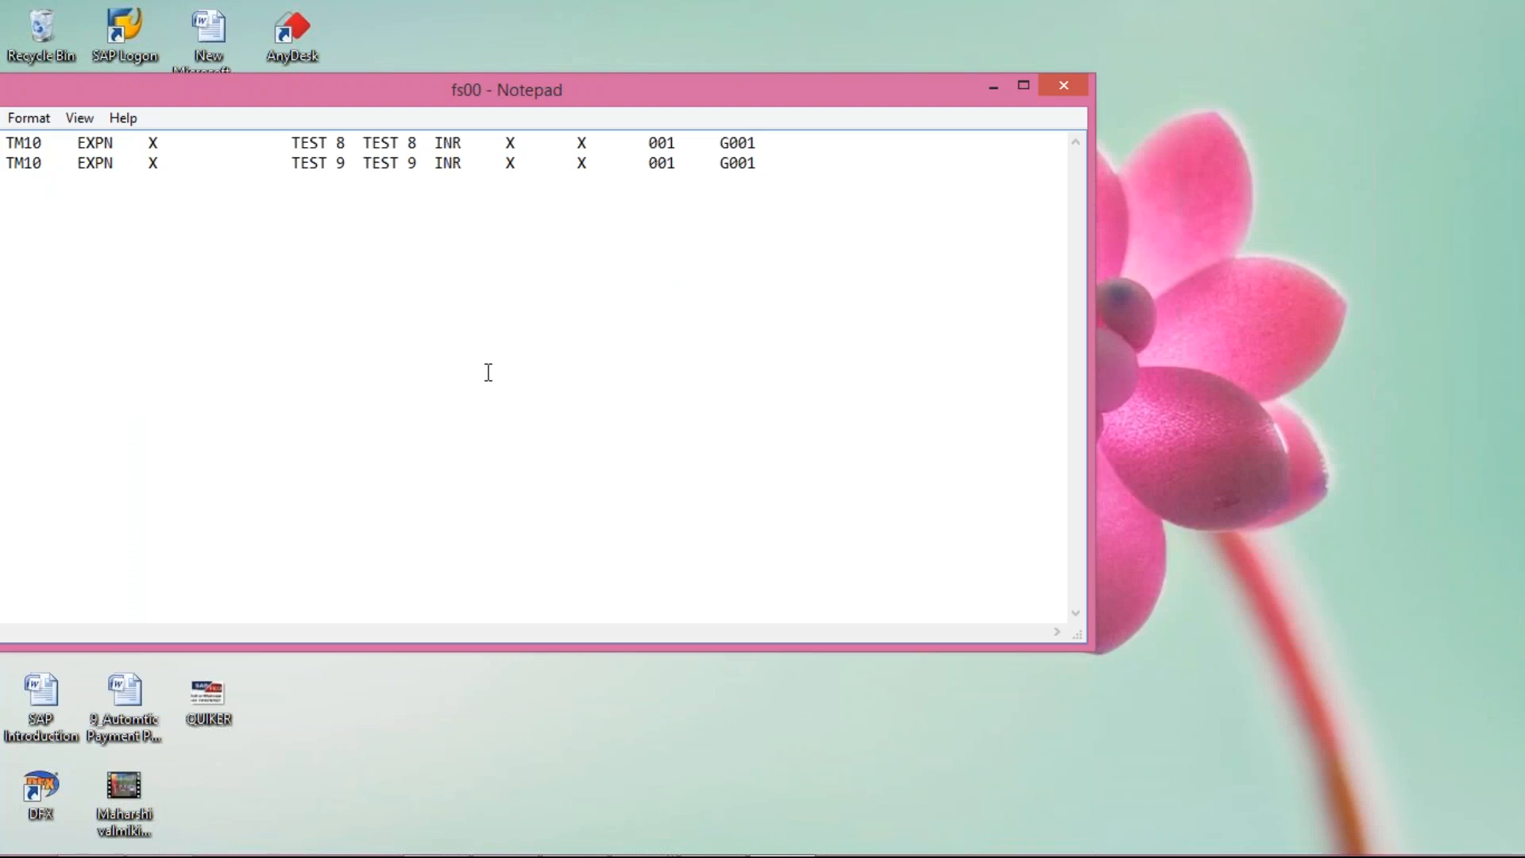
left_click(1063, 89)
Step: Go back to GL UPLOAD's LSMW step list and open Specify Files, showing Desktop fs00.txt
mouse_move(648, 838)
left_click(669, 719)
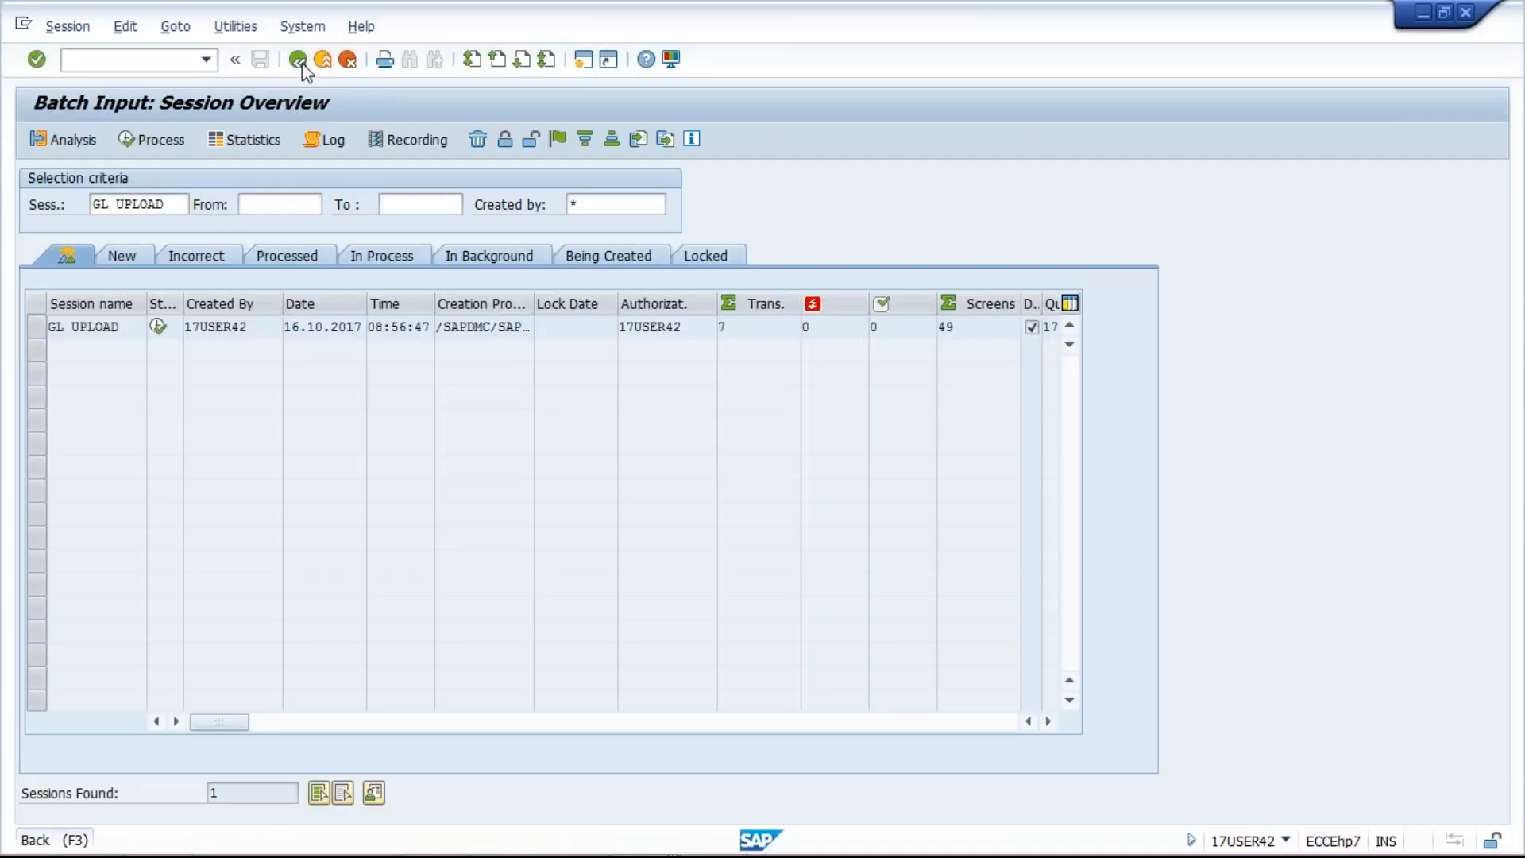
left_click(299, 60)
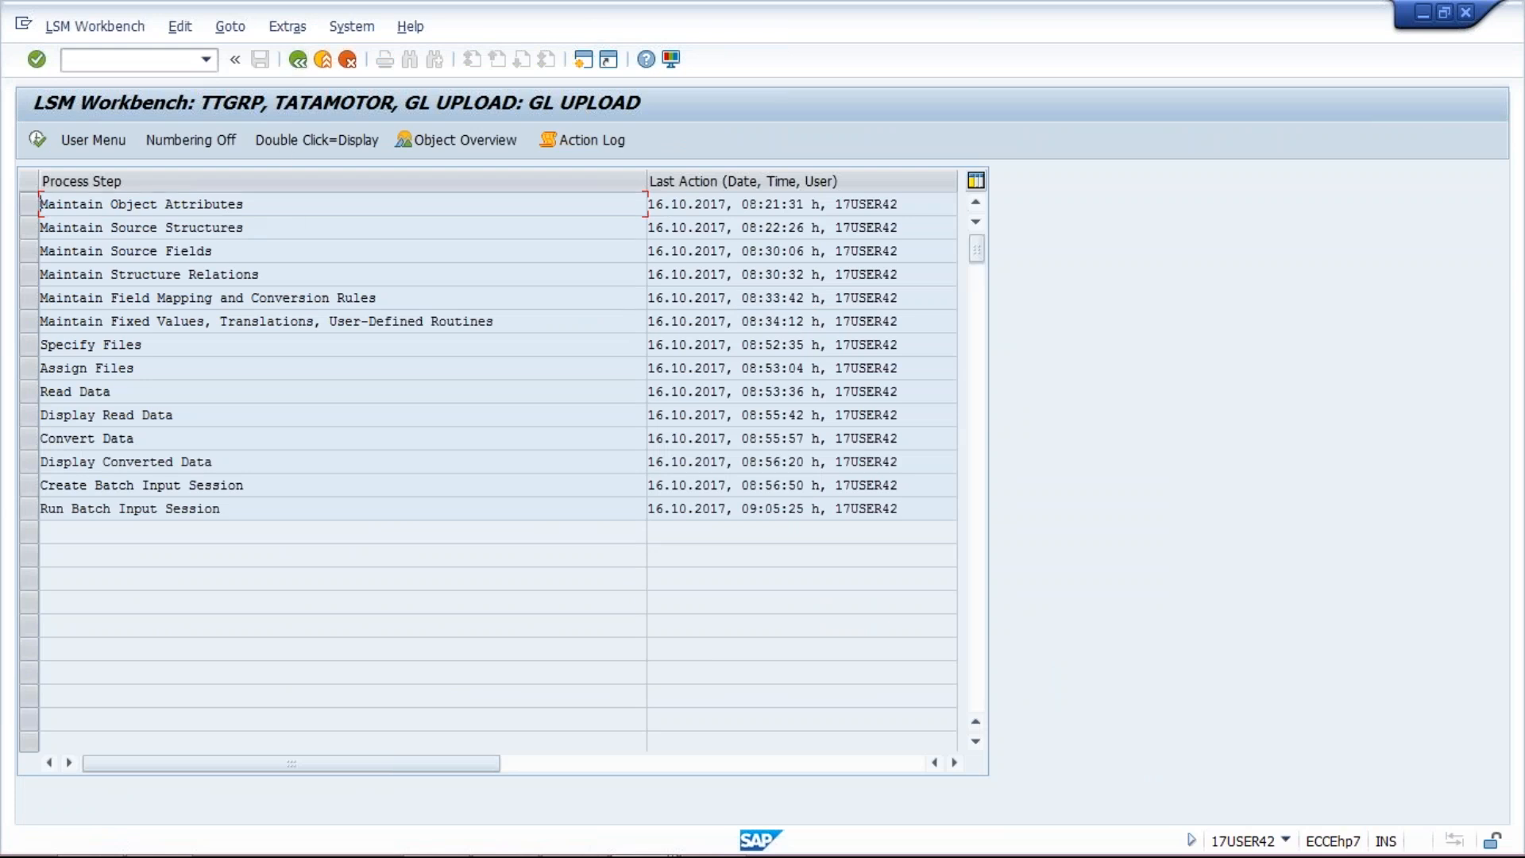
left_click(27, 350)
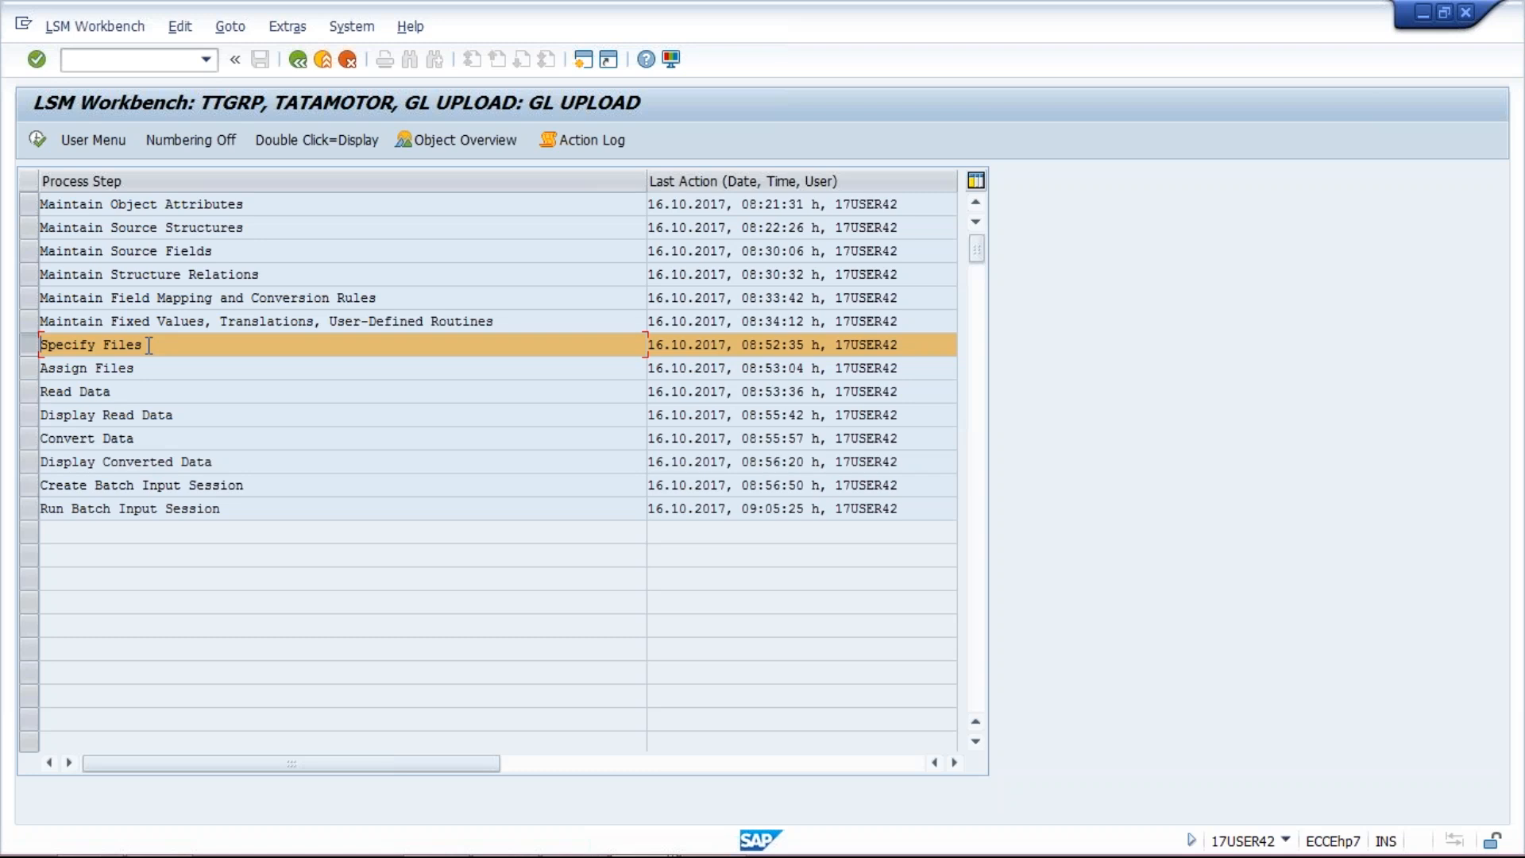
key("super+d")
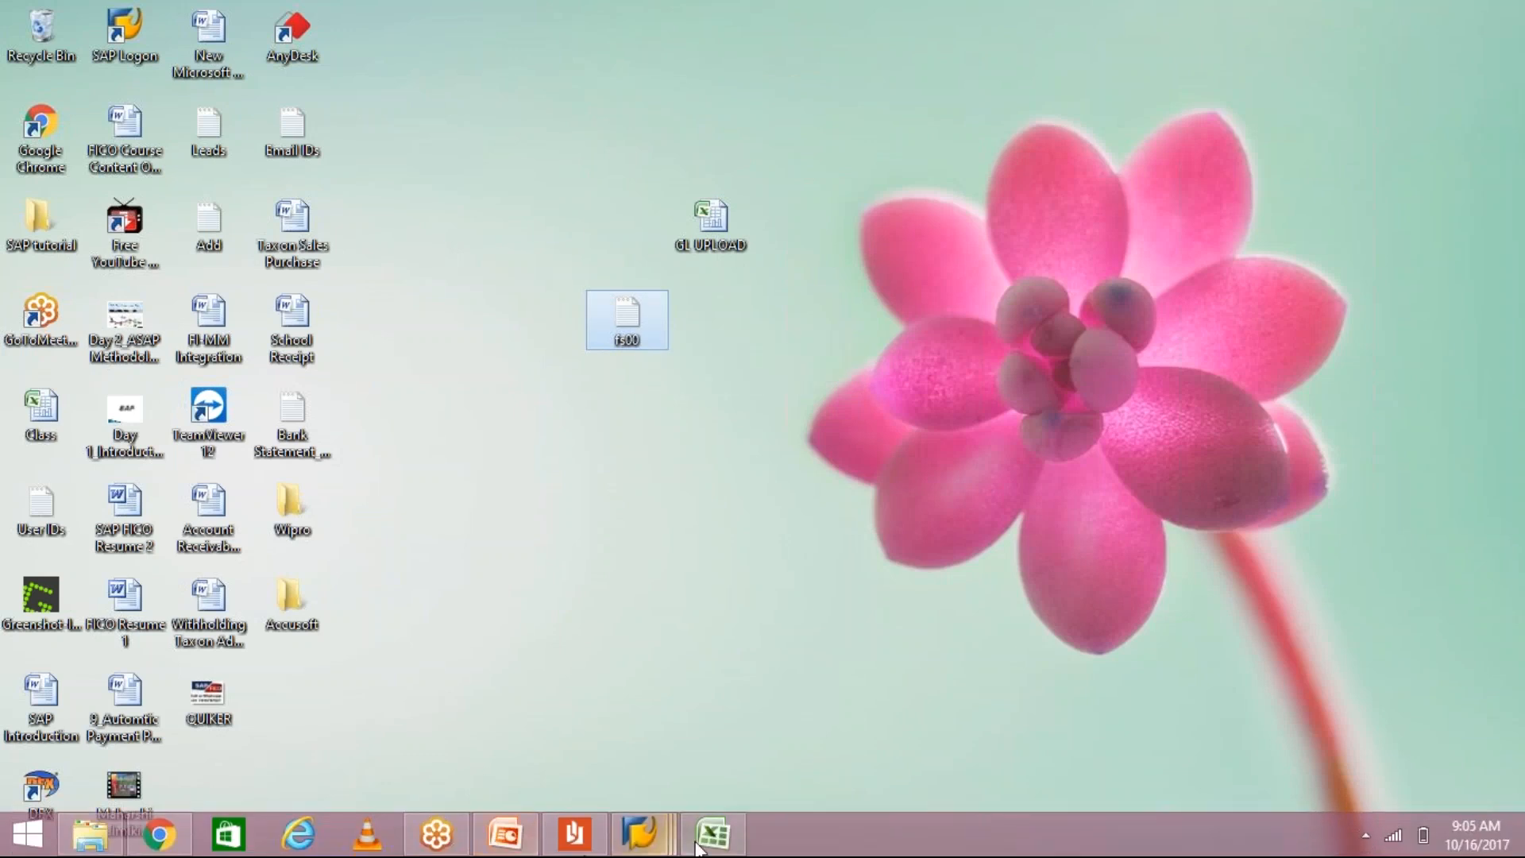
left_click(640, 834)
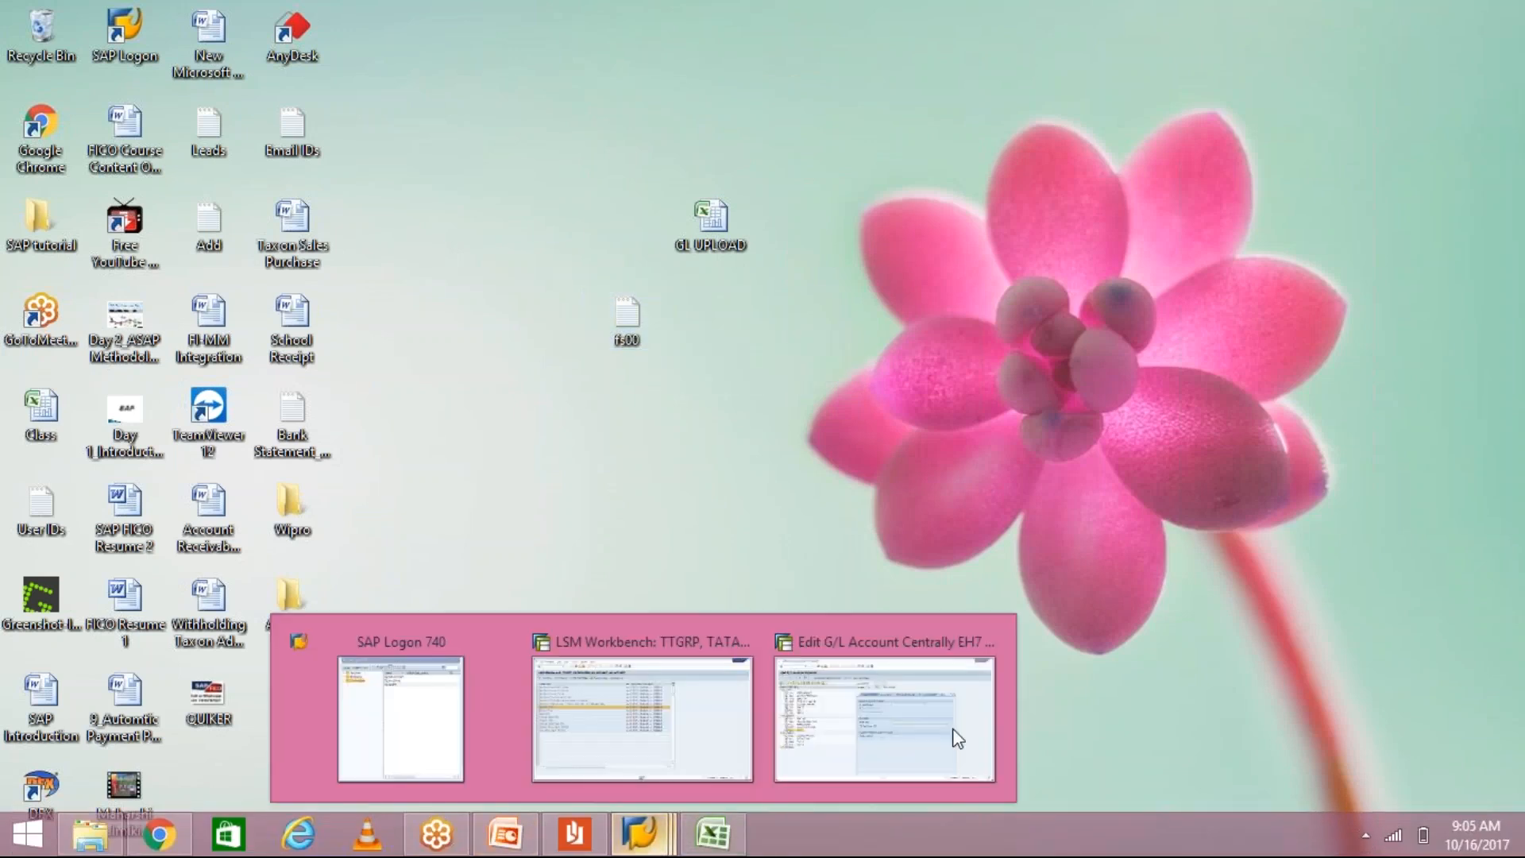
left_click(642, 719)
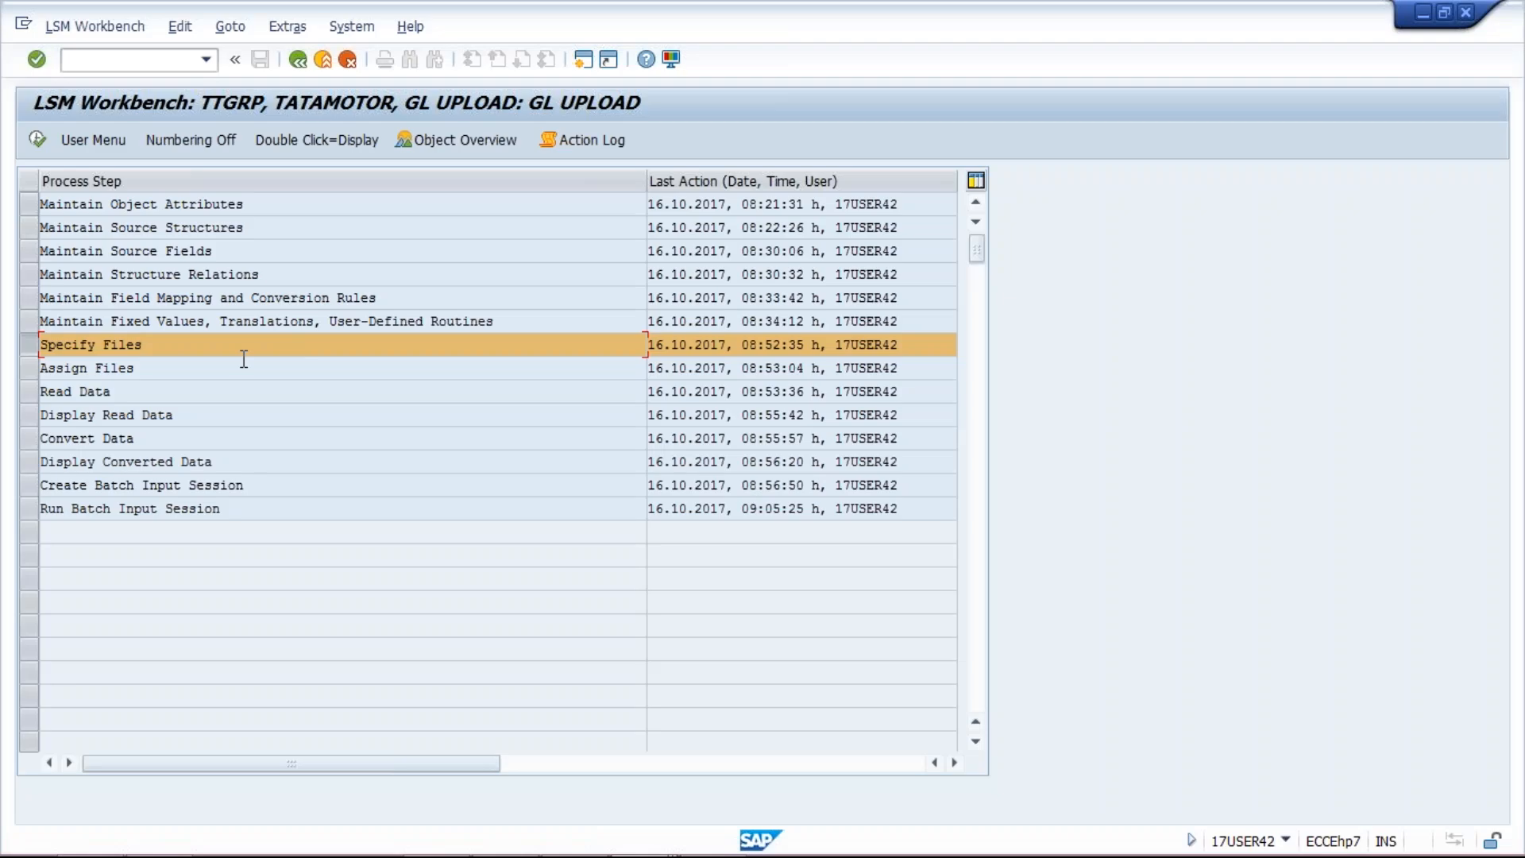
double_click(238, 347)
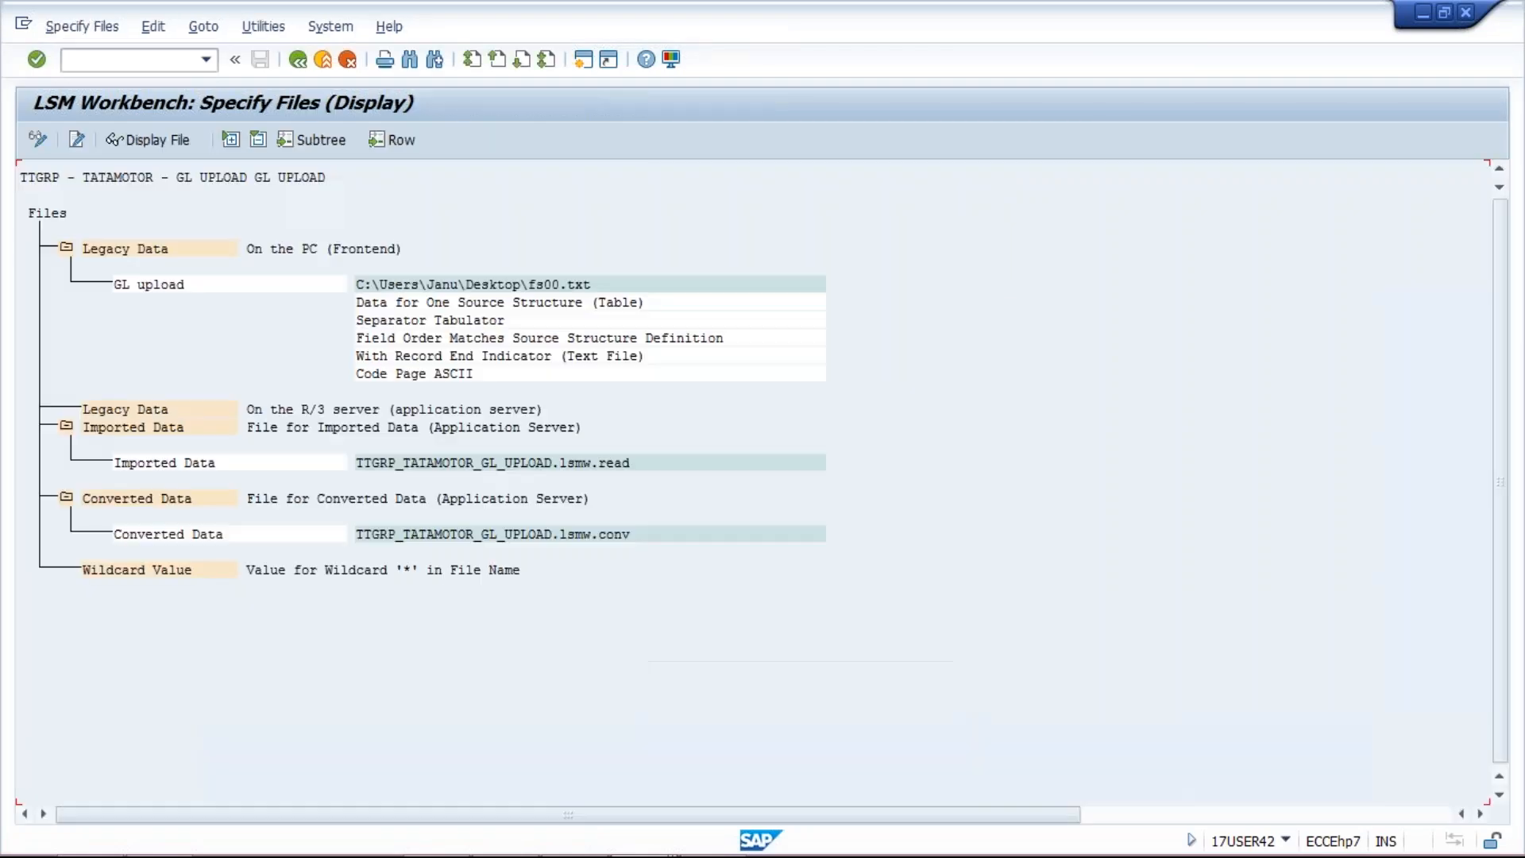
Step: Switch the Specify Files screen to change mode and dismiss the legacy-file information message
left_click(167, 250)
left_click(36, 143)
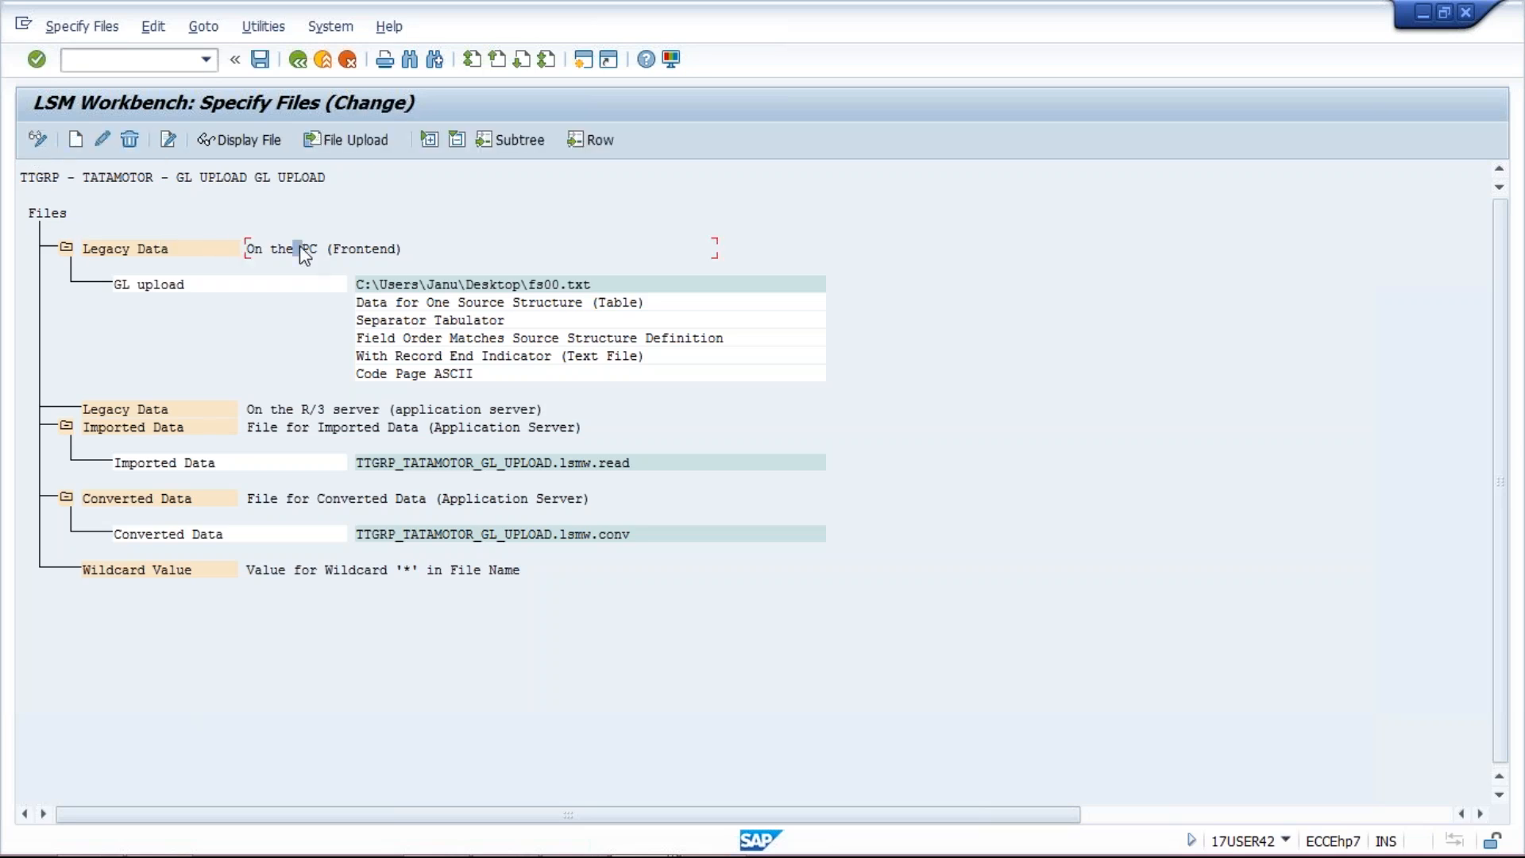
left_click(238, 139)
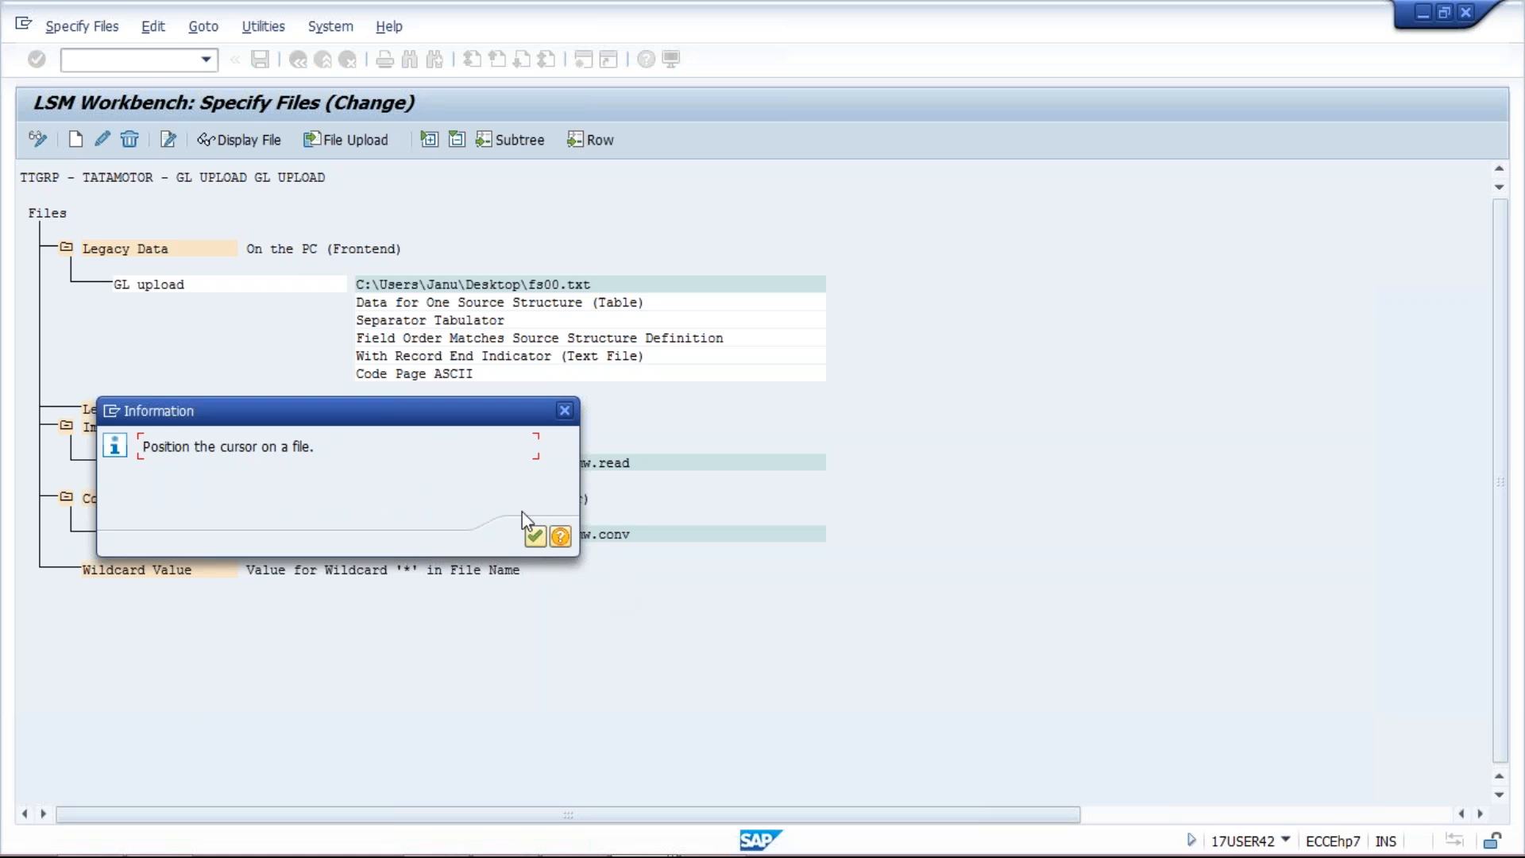
left_click(534, 536)
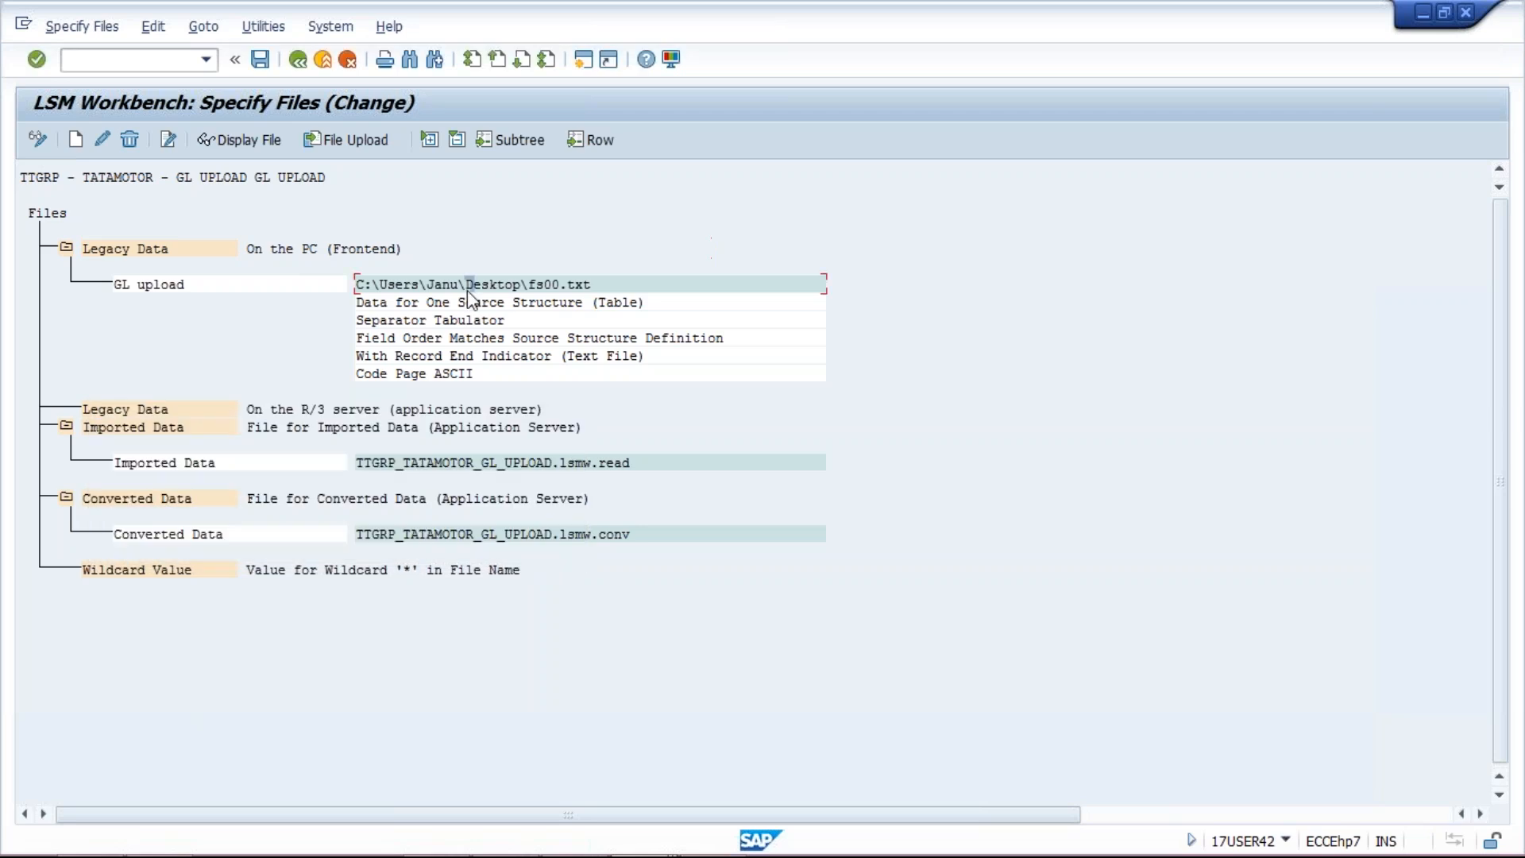
Step: Point the legacy data file to Desktop\fs00.txt, tab-separated, and save the specification
double_click(468, 294)
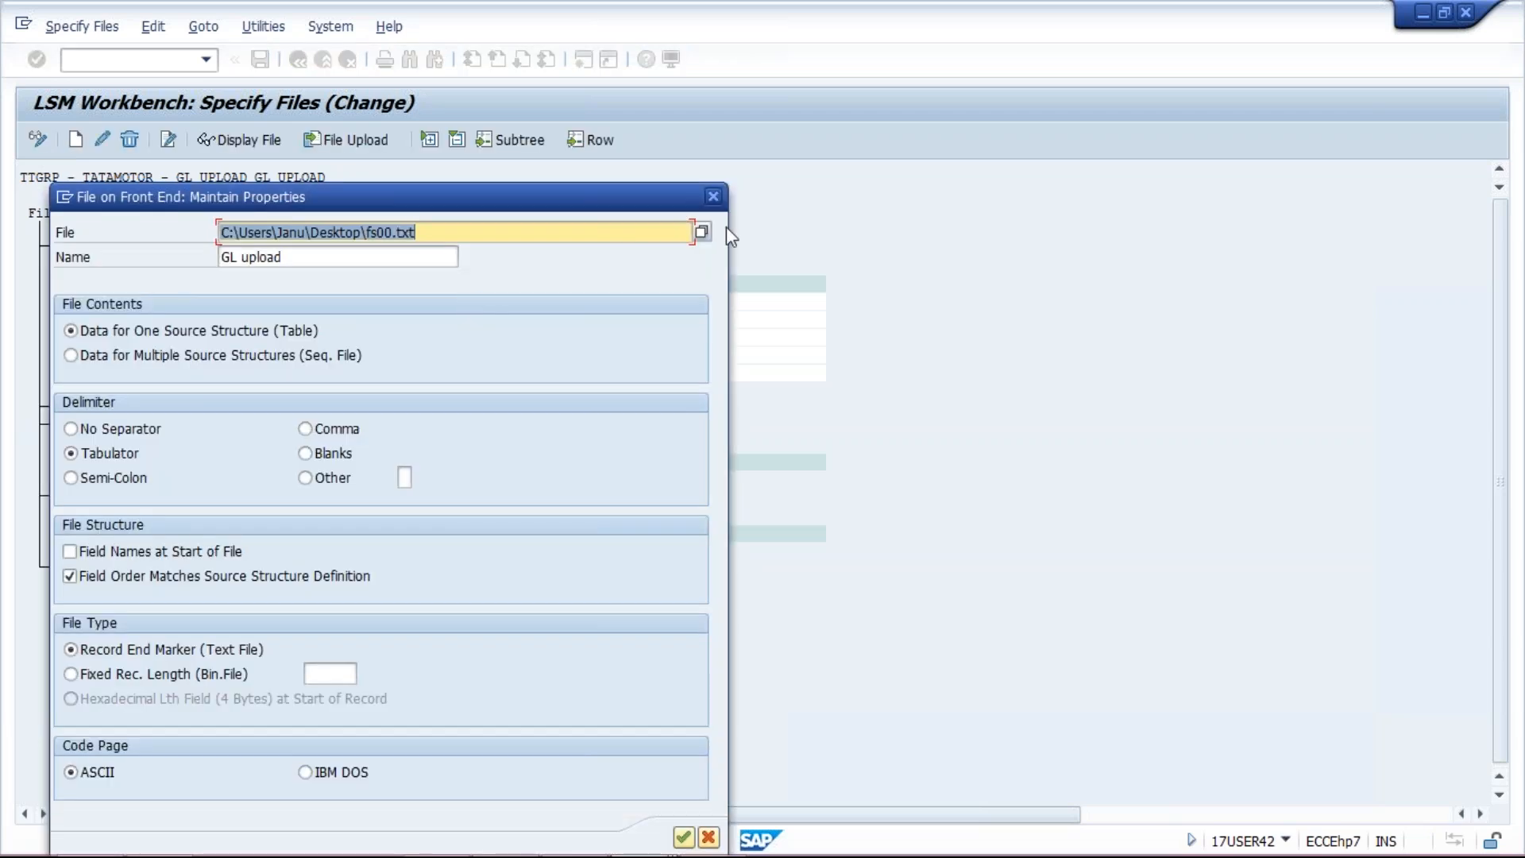
left_click(702, 233)
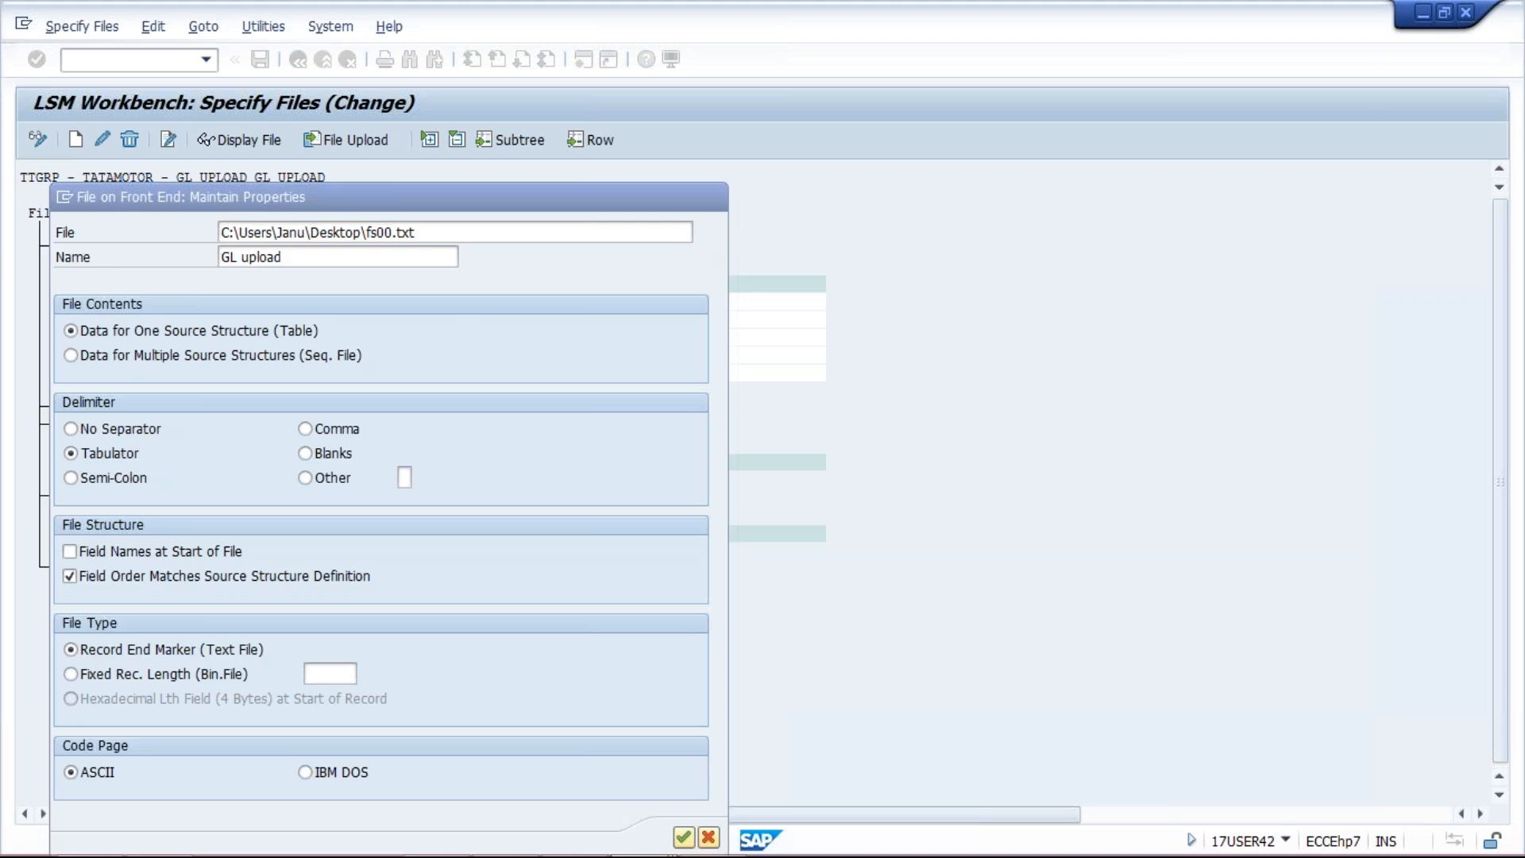
type("fs")
left_click(467, 669)
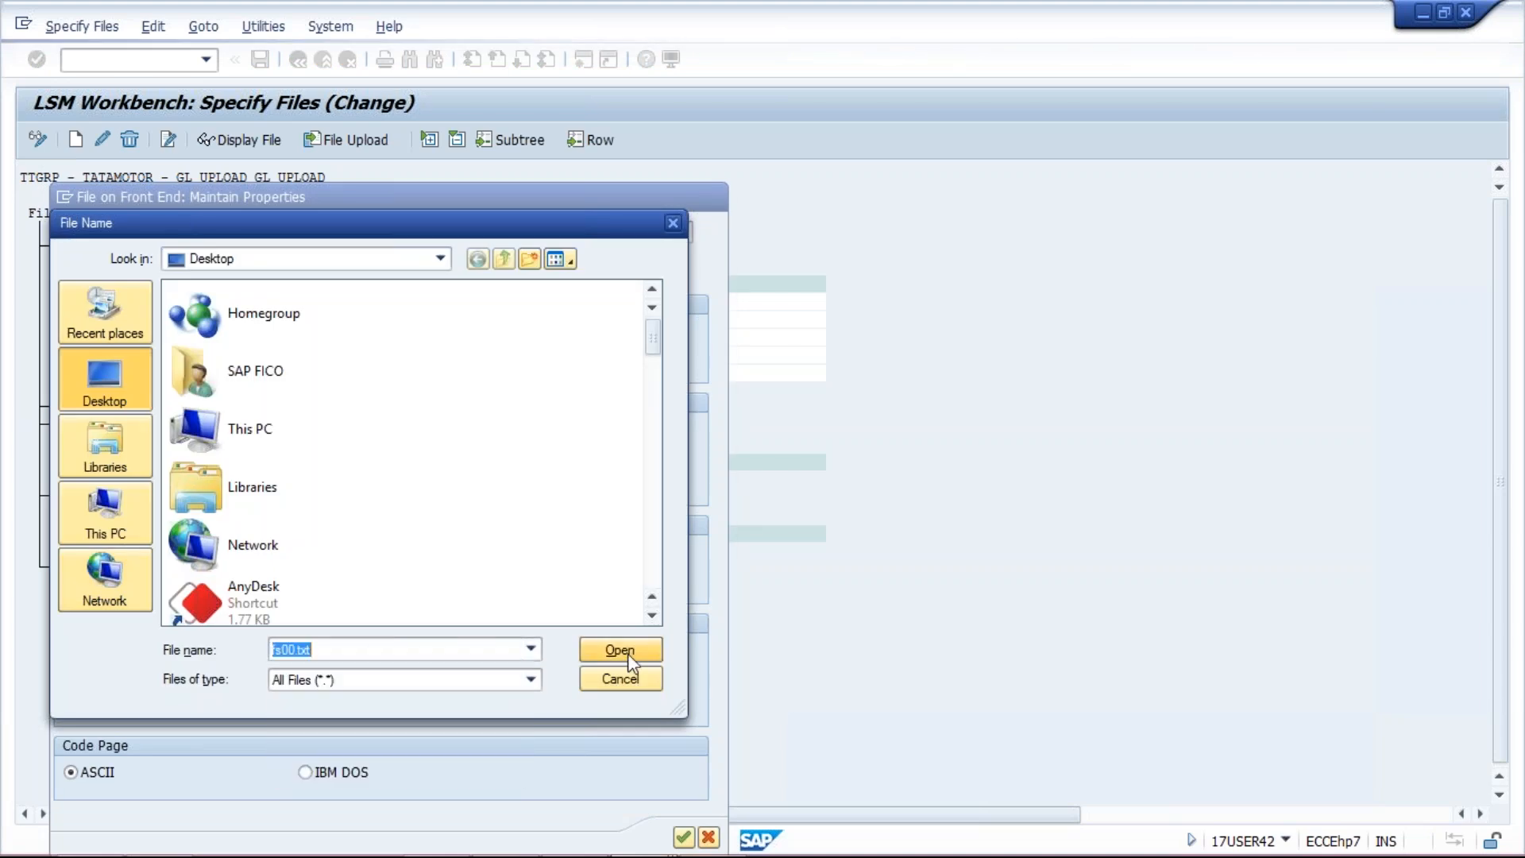
left_click(627, 653)
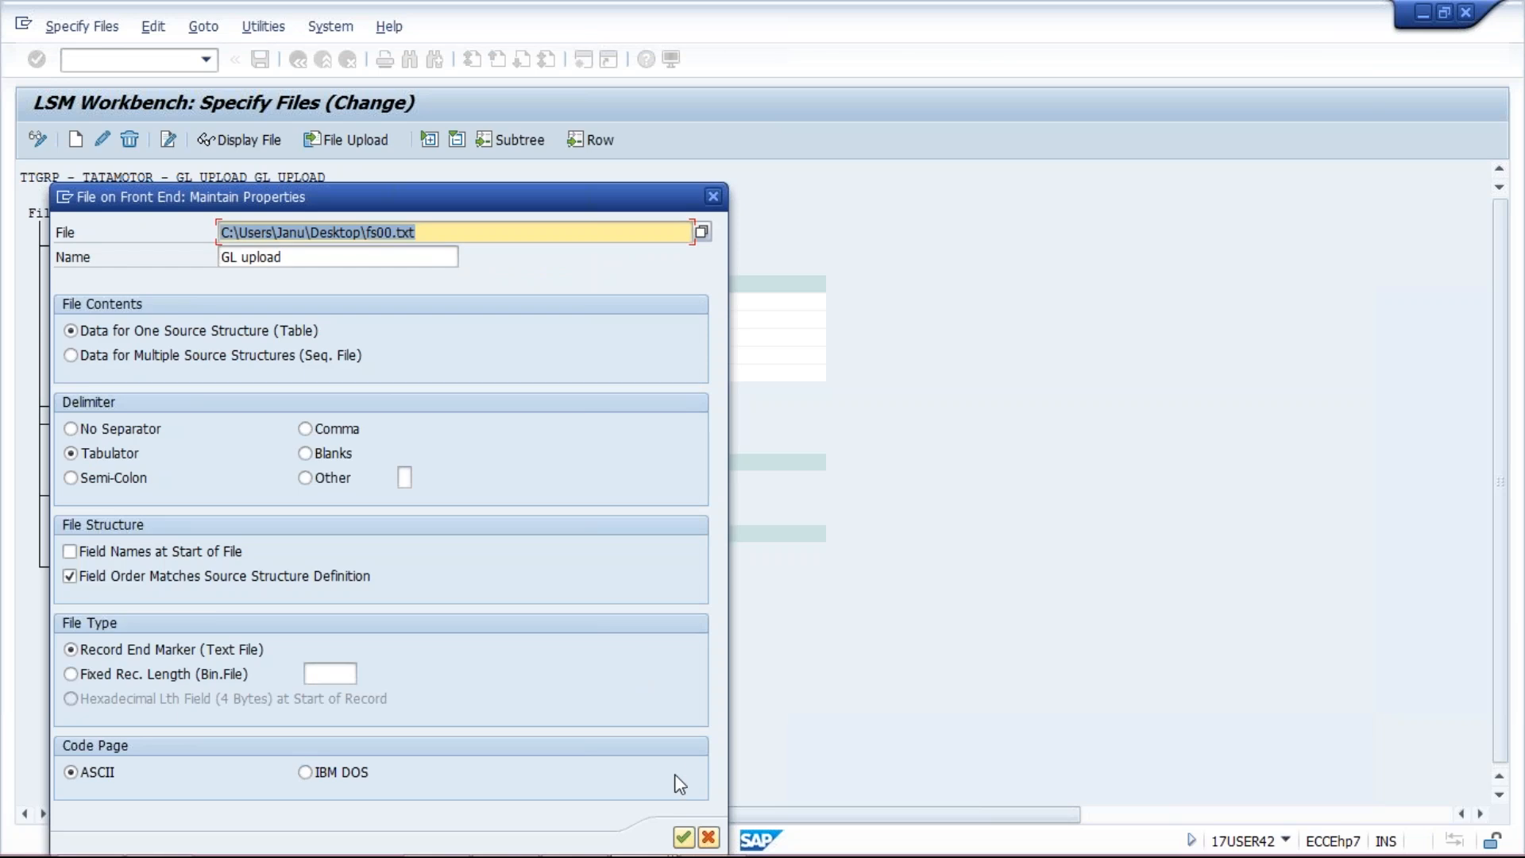
left_click(118, 455)
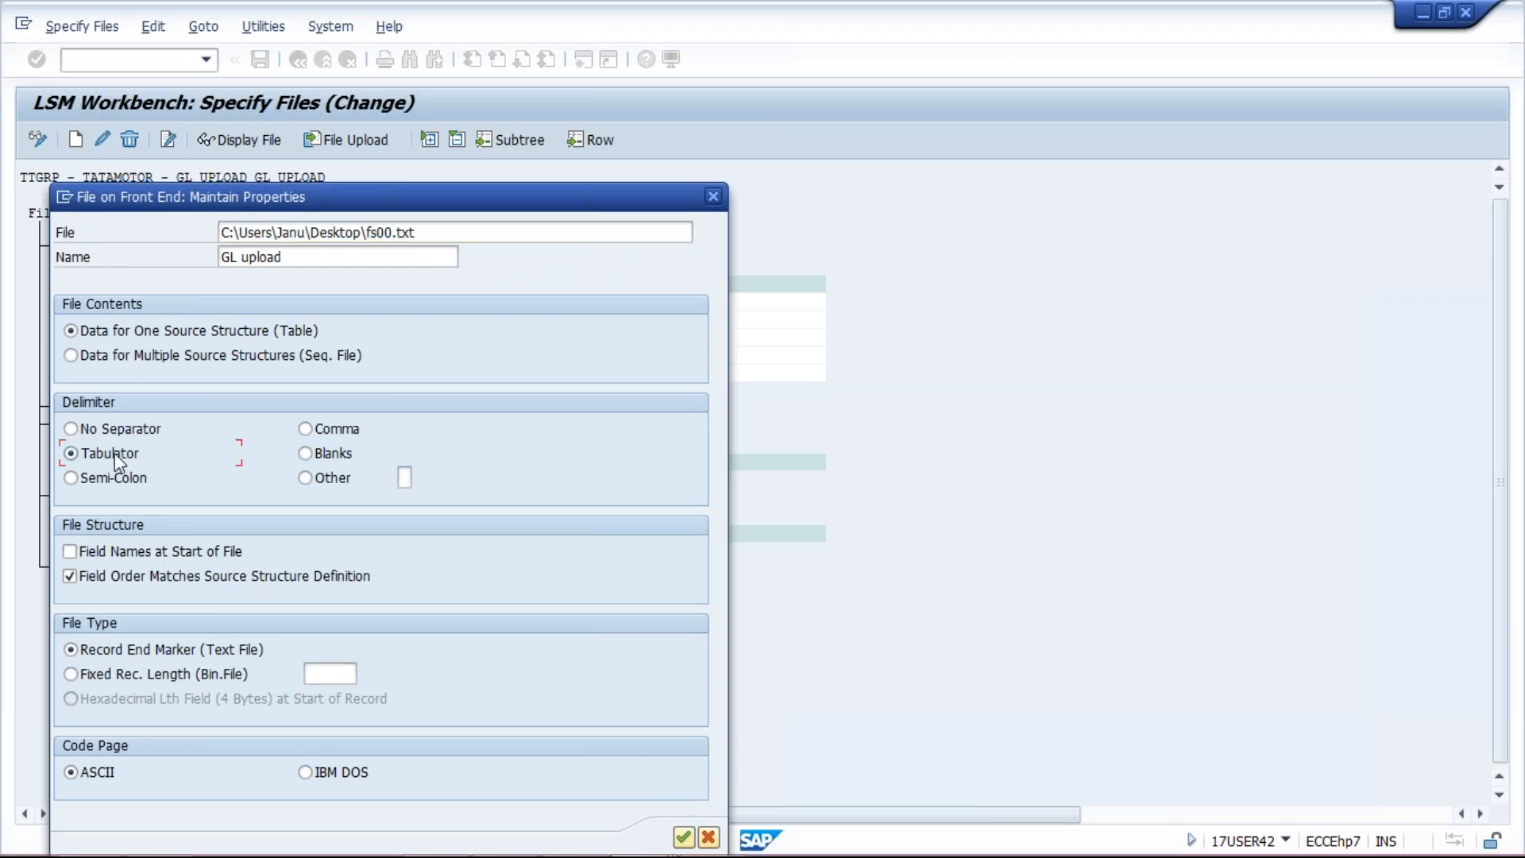
left_click(683, 837)
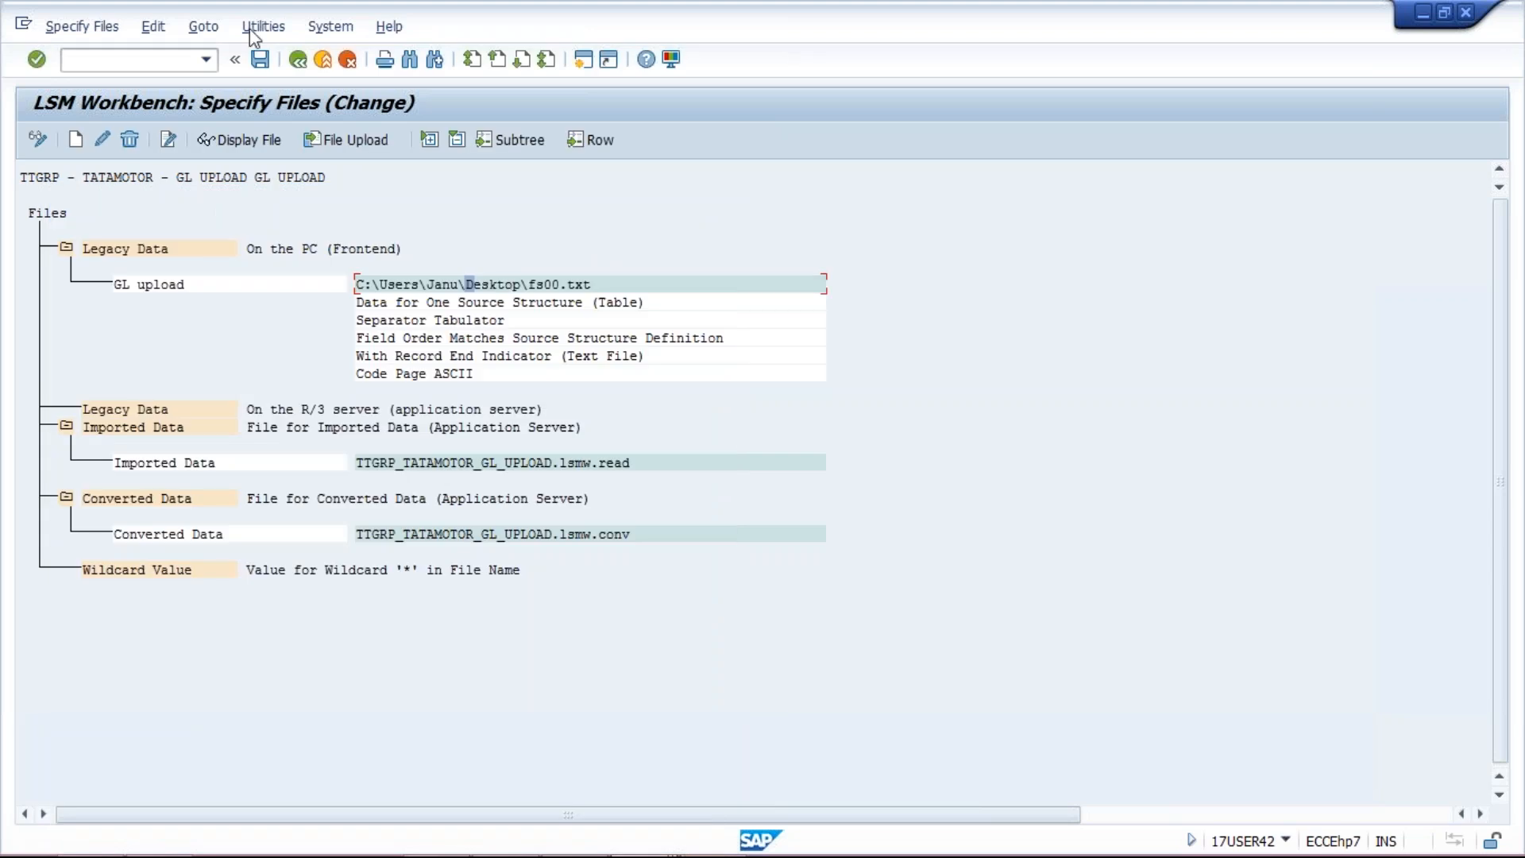
left_click(256, 59)
left_click(297, 60)
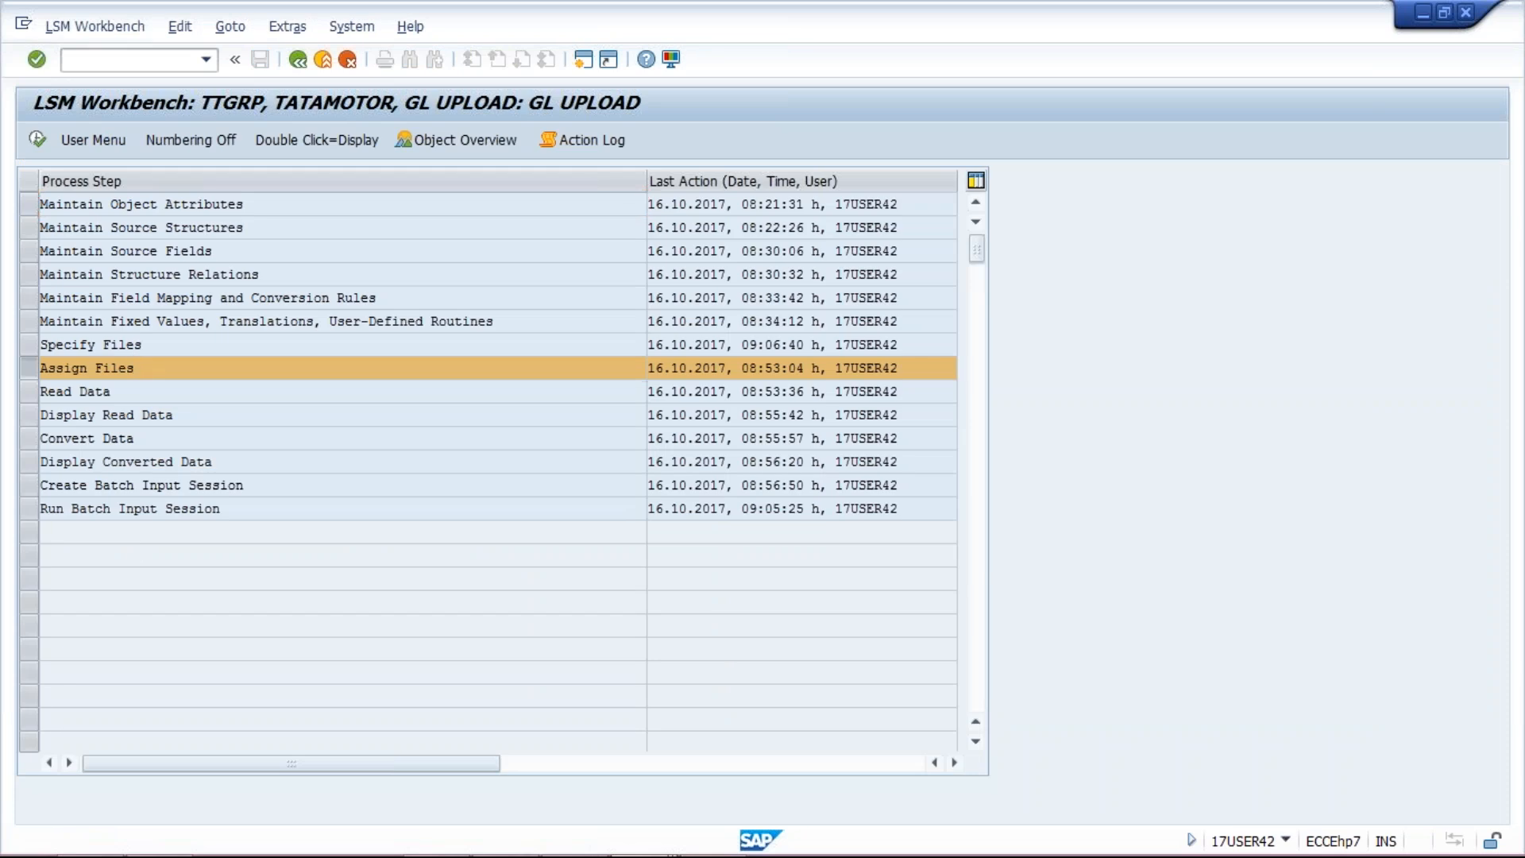
Step: Re-save the Assign Files step in change mode
double_click(124, 367)
left_click(112, 247)
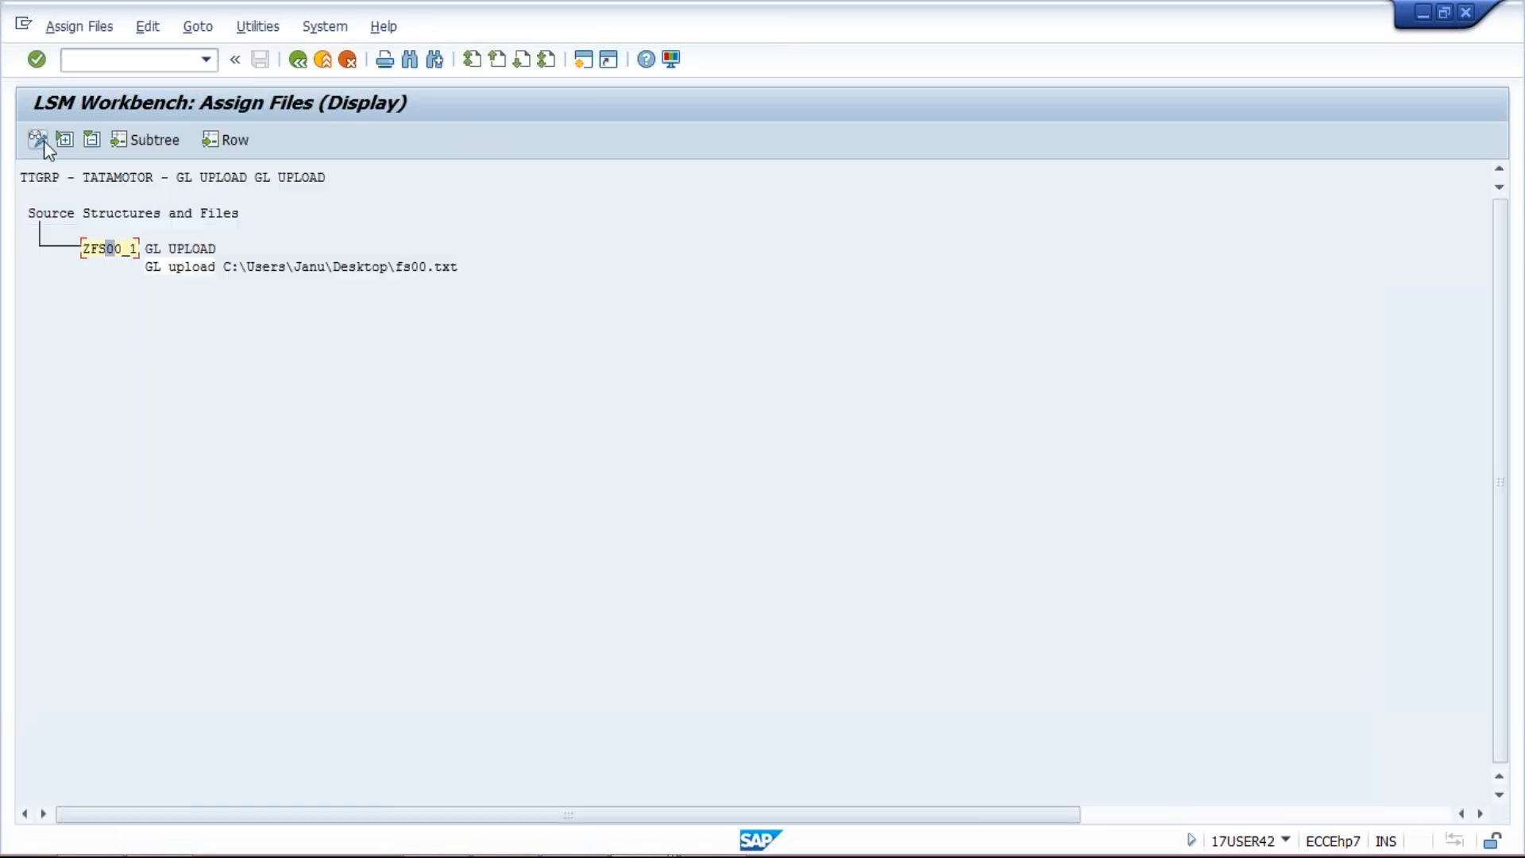
left_click(43, 140)
left_click(261, 60)
left_click(305, 64)
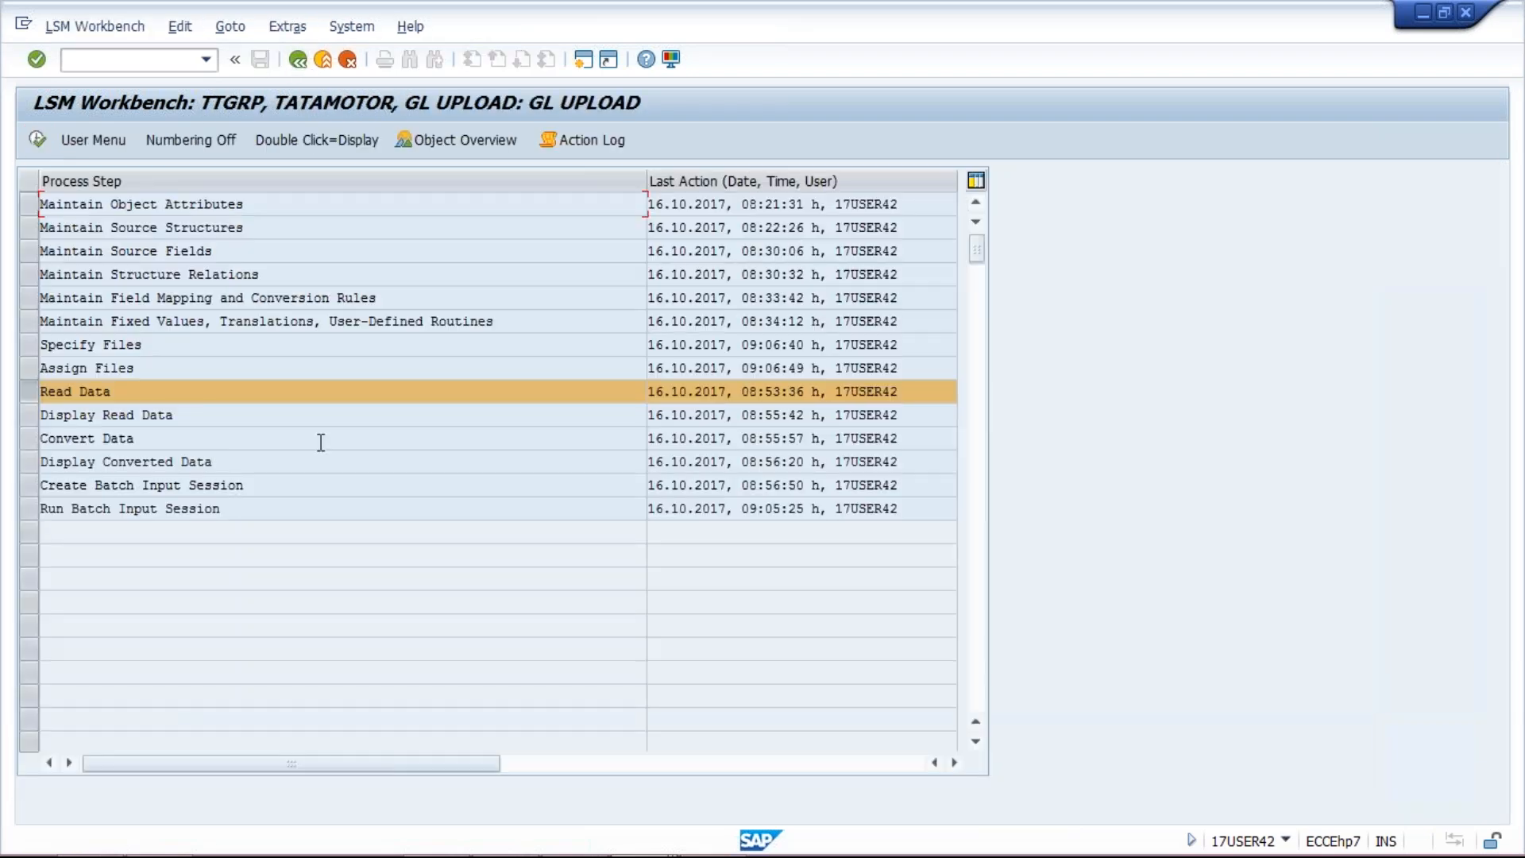
Step: Run Read Data to import the two records from fs00.txt, allowing local file access
double_click(157, 398)
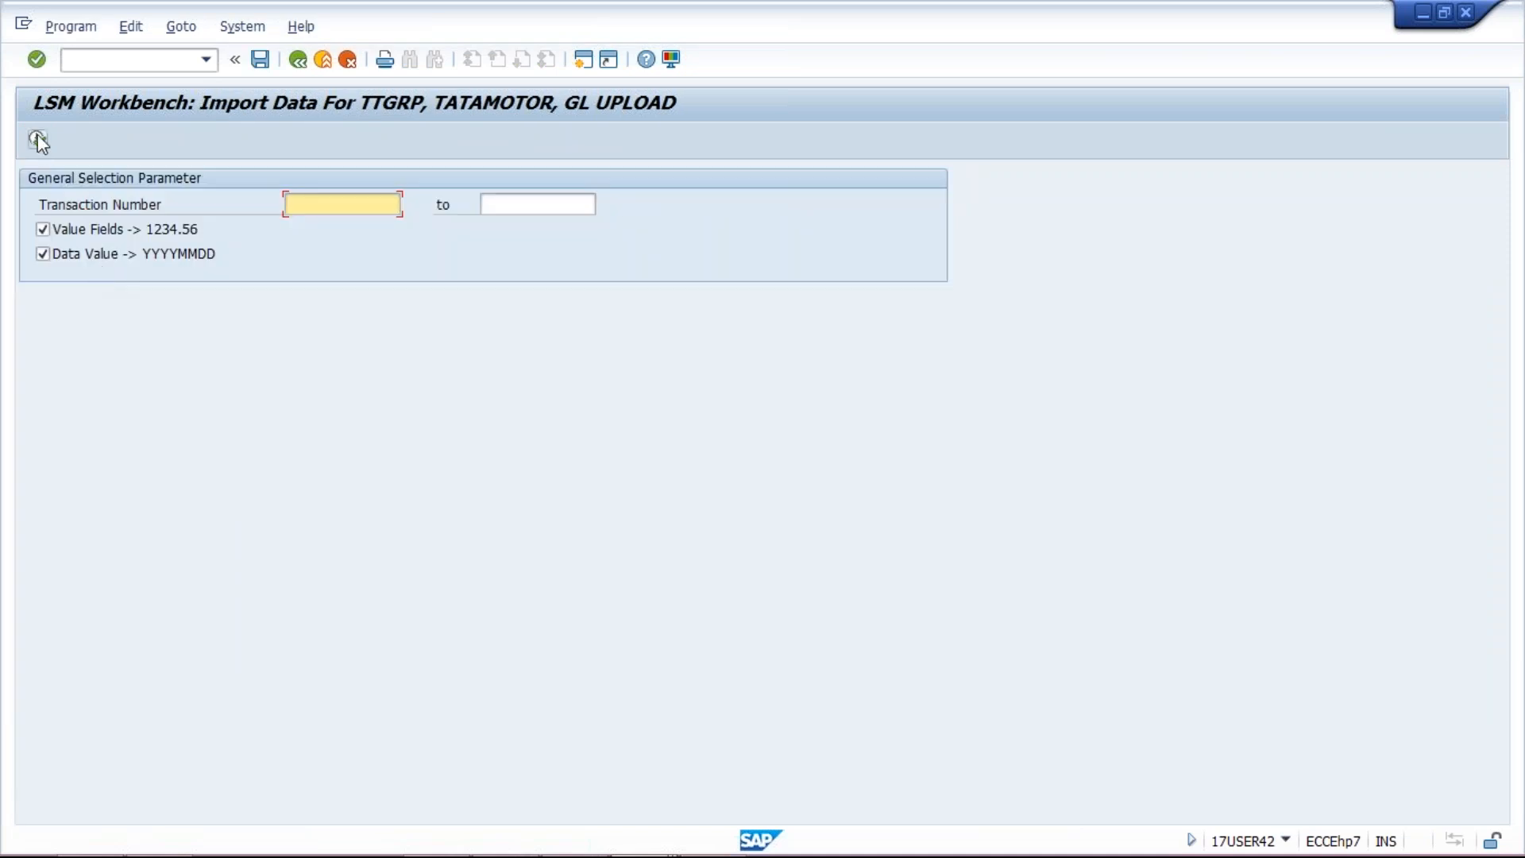
left_click(37, 139)
left_click(564, 480)
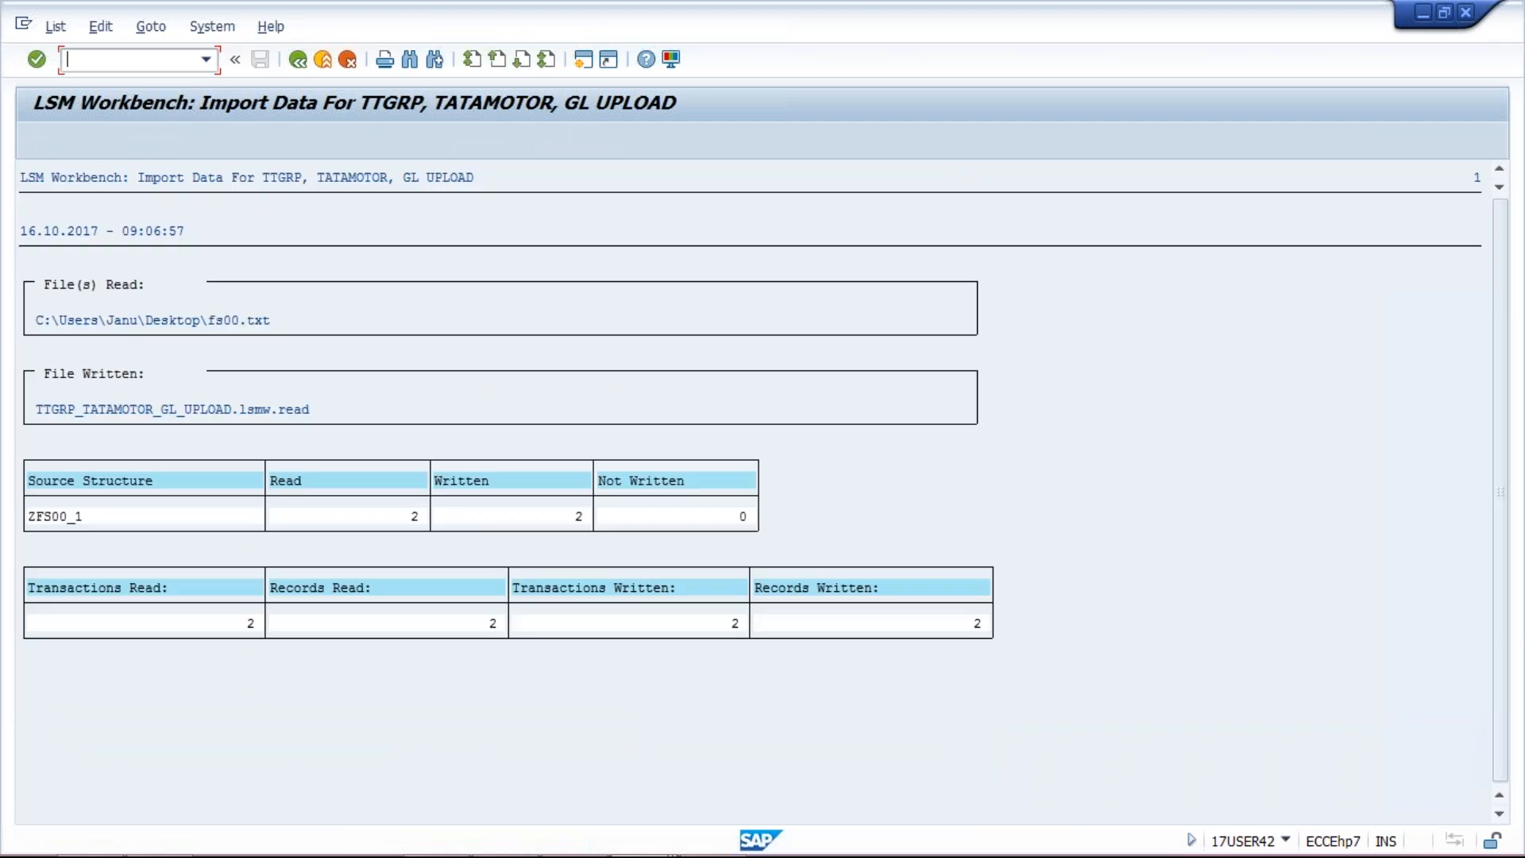
left_click(298, 61)
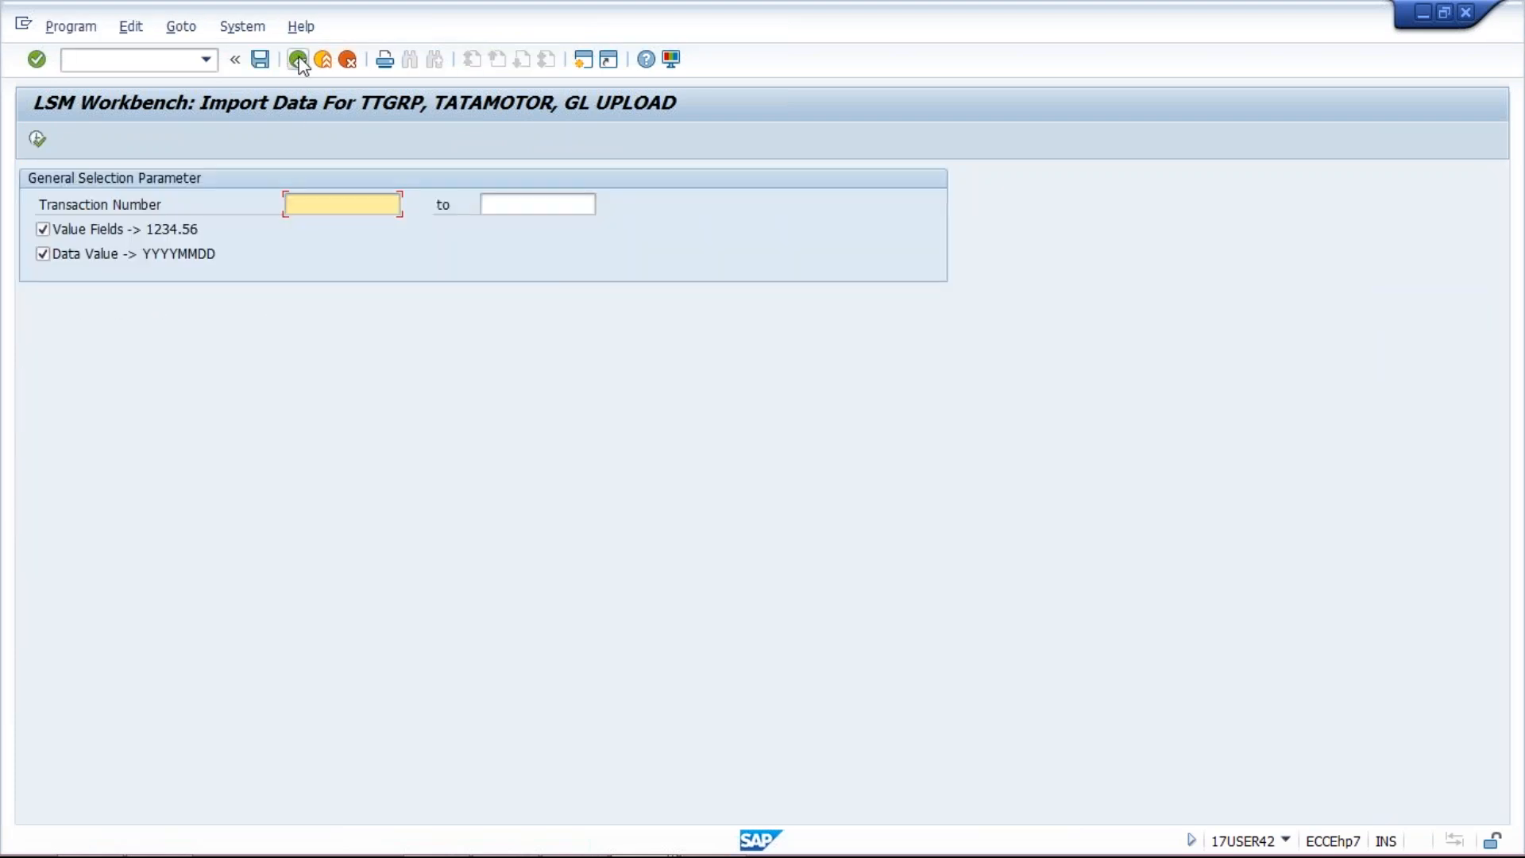
left_click(298, 60)
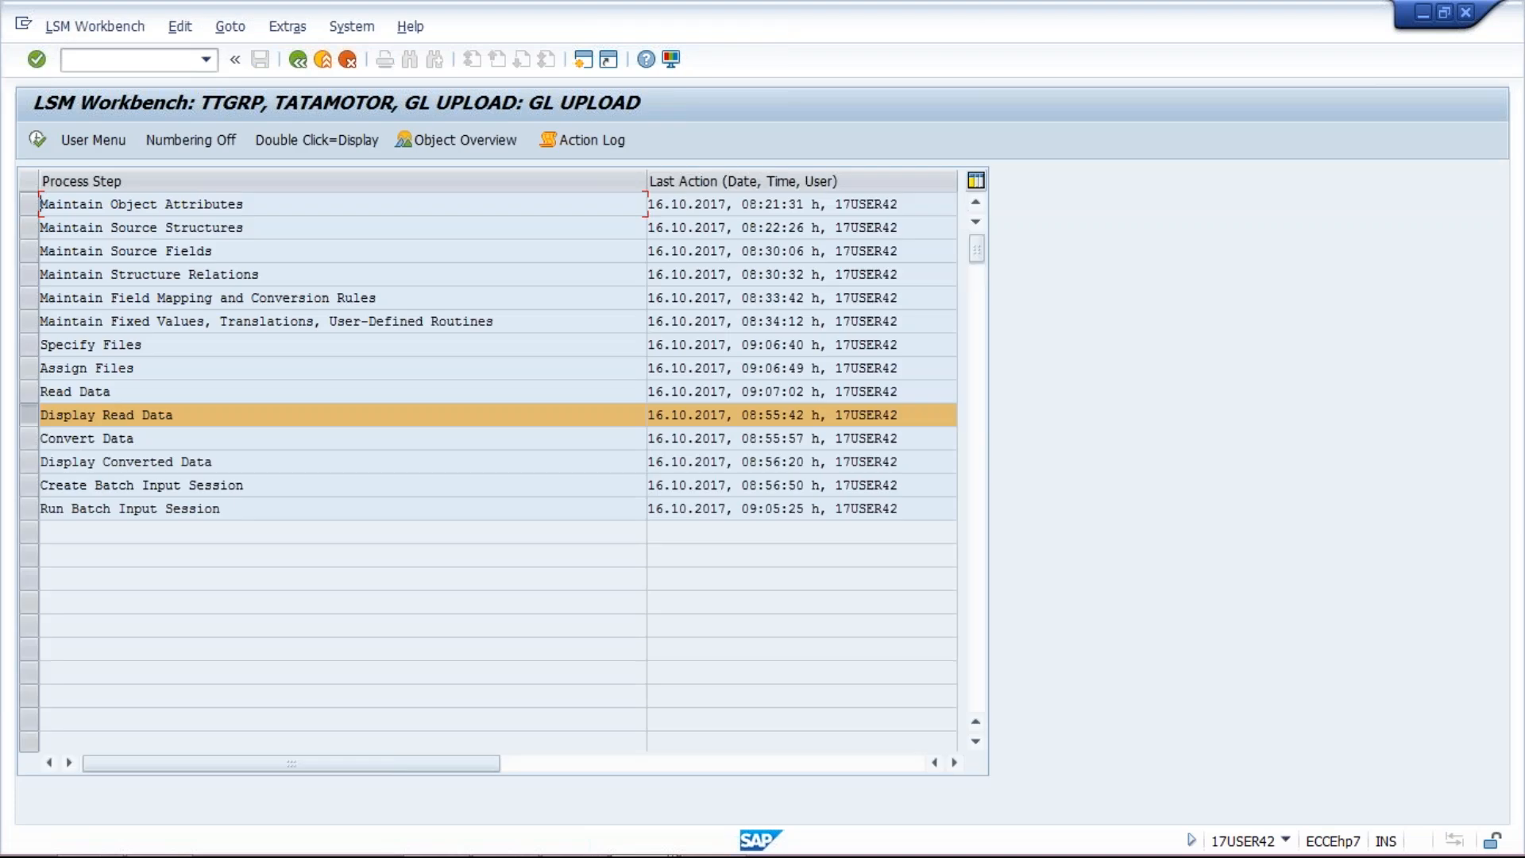
Step: Review the read records for accounts 4021 and 4022 in Display Read Data
double_click(139, 413)
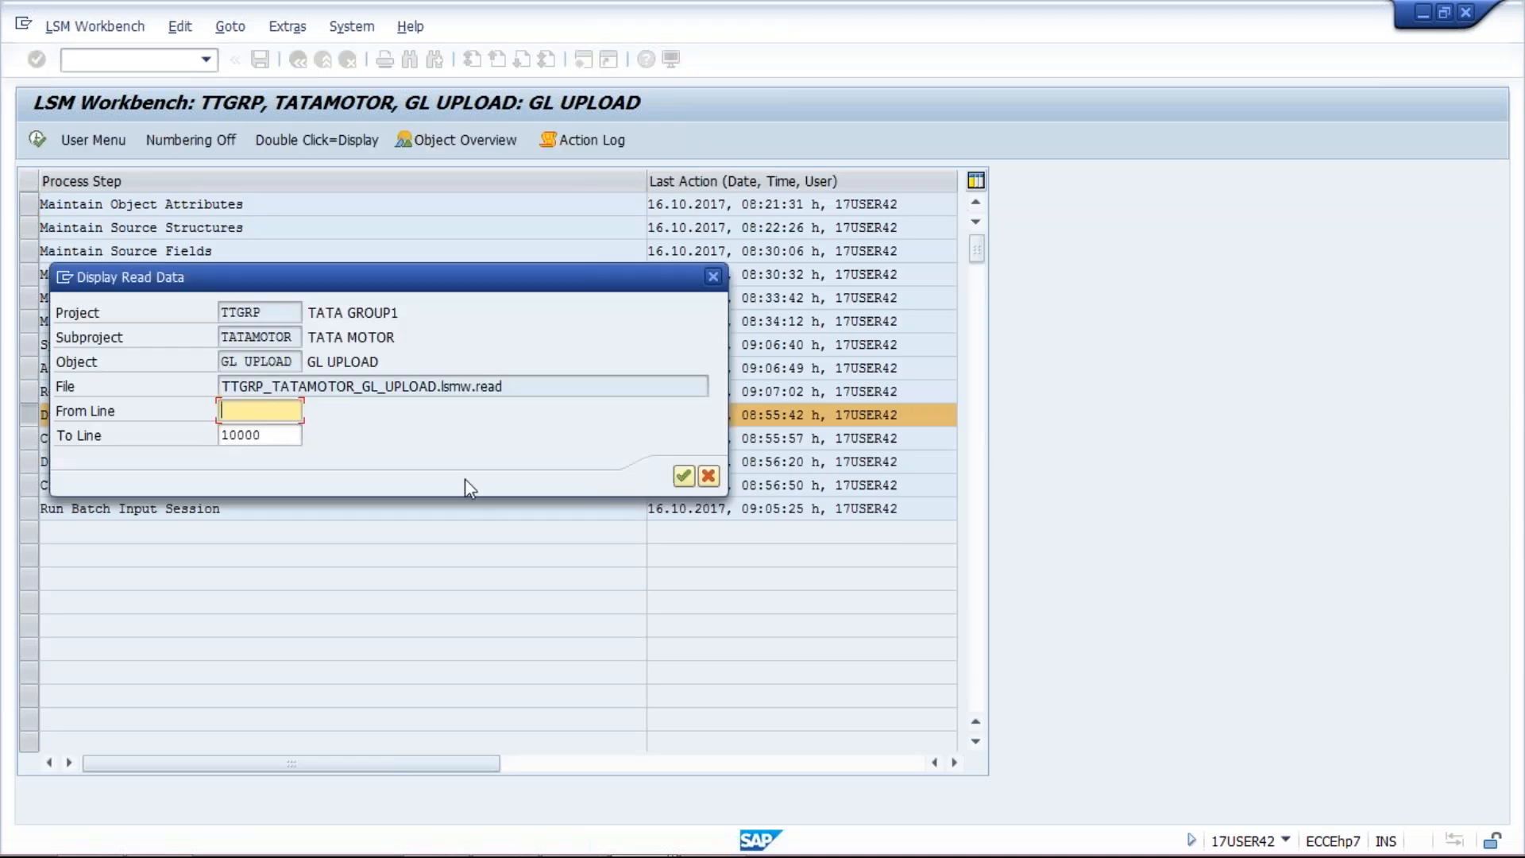
key("Return")
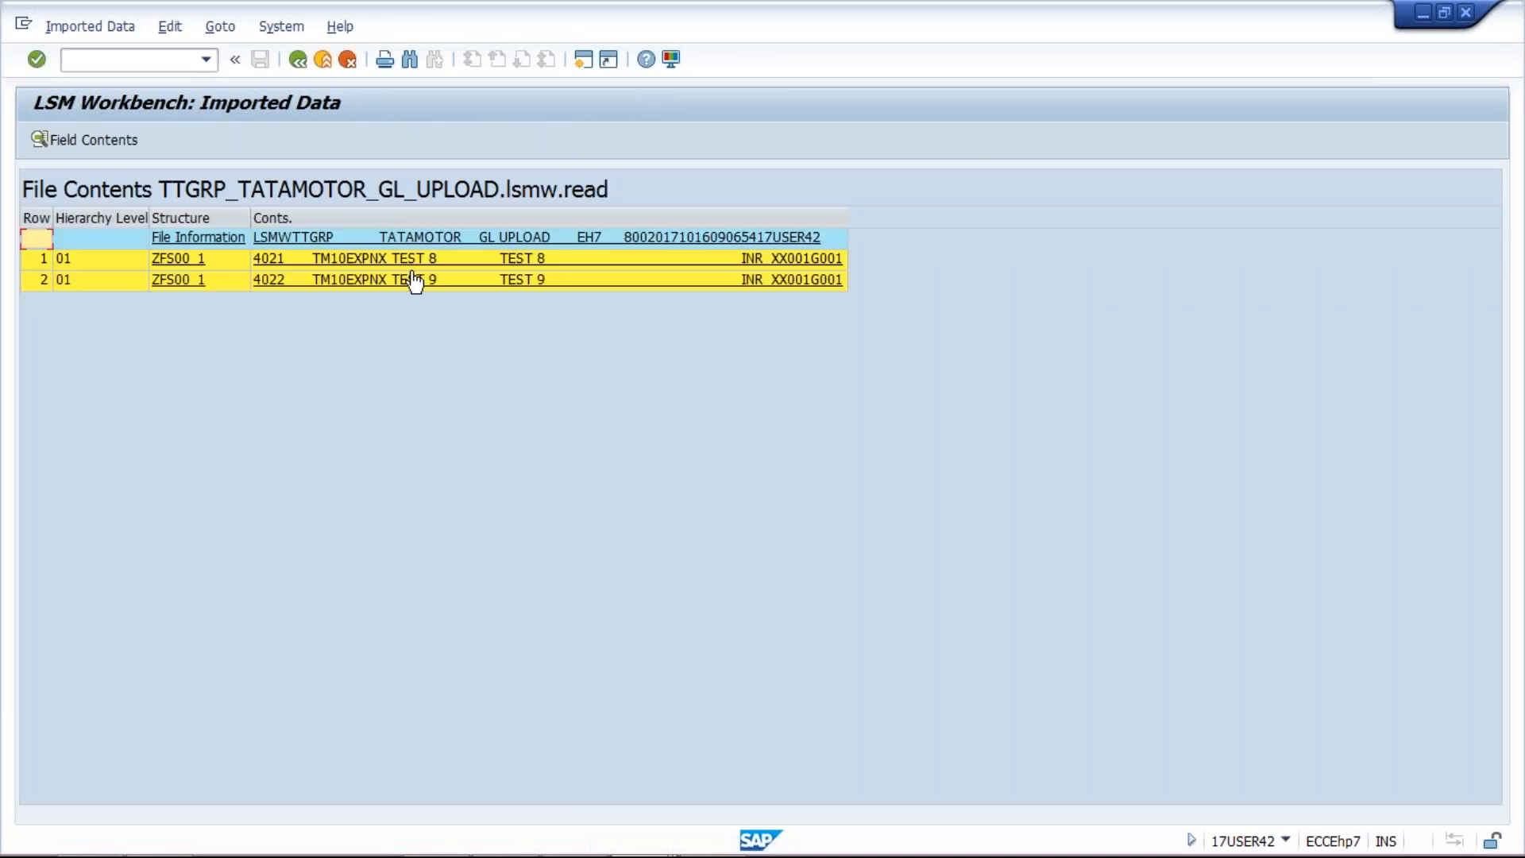
left_click(298, 60)
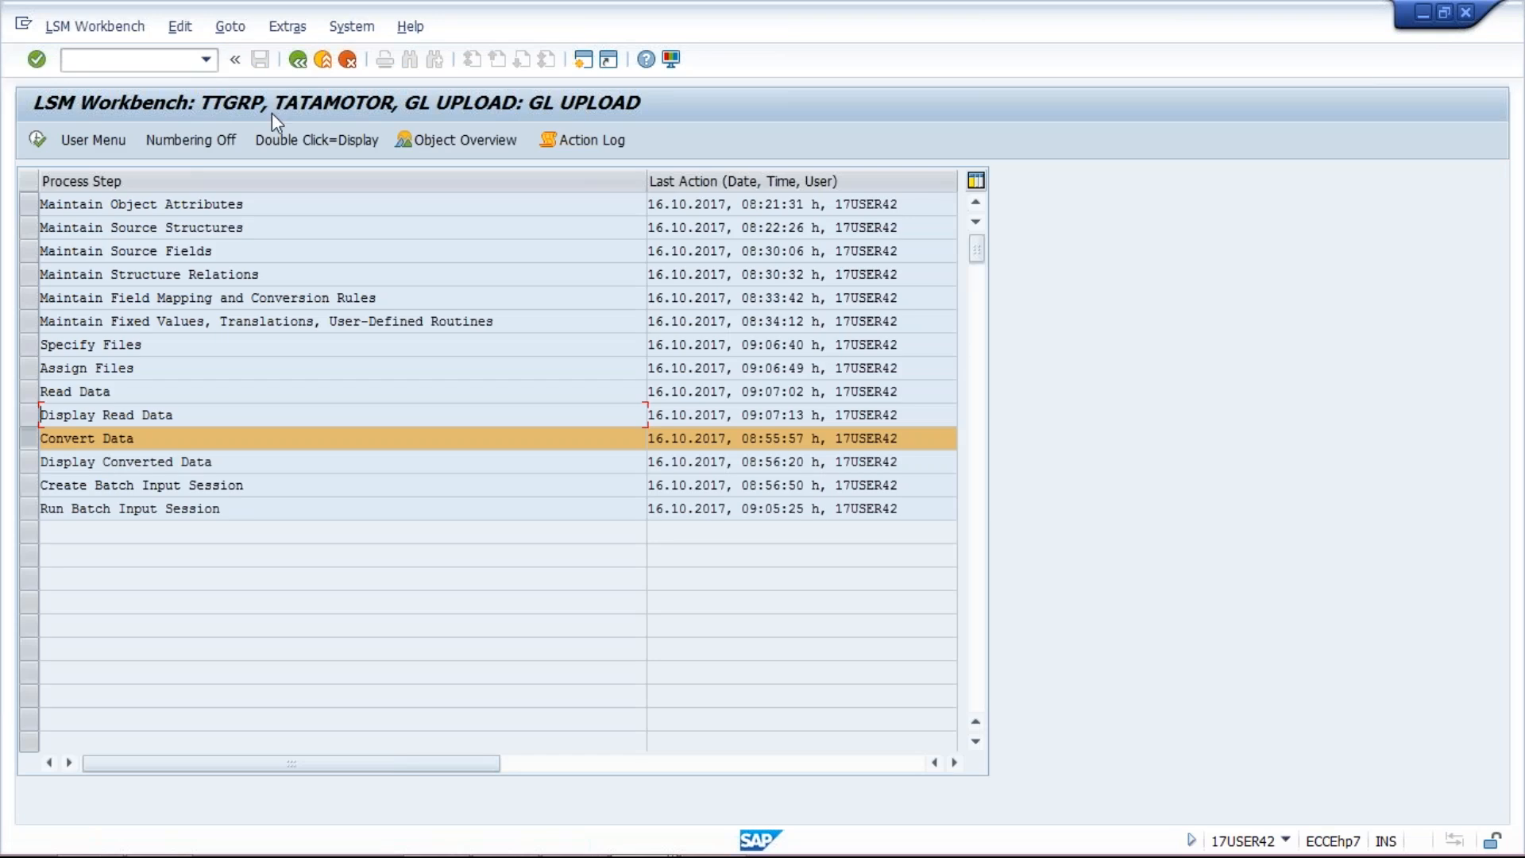
Step: Execute Convert Data for records 4021 and 4022, then view the converted records
double_click(218, 437)
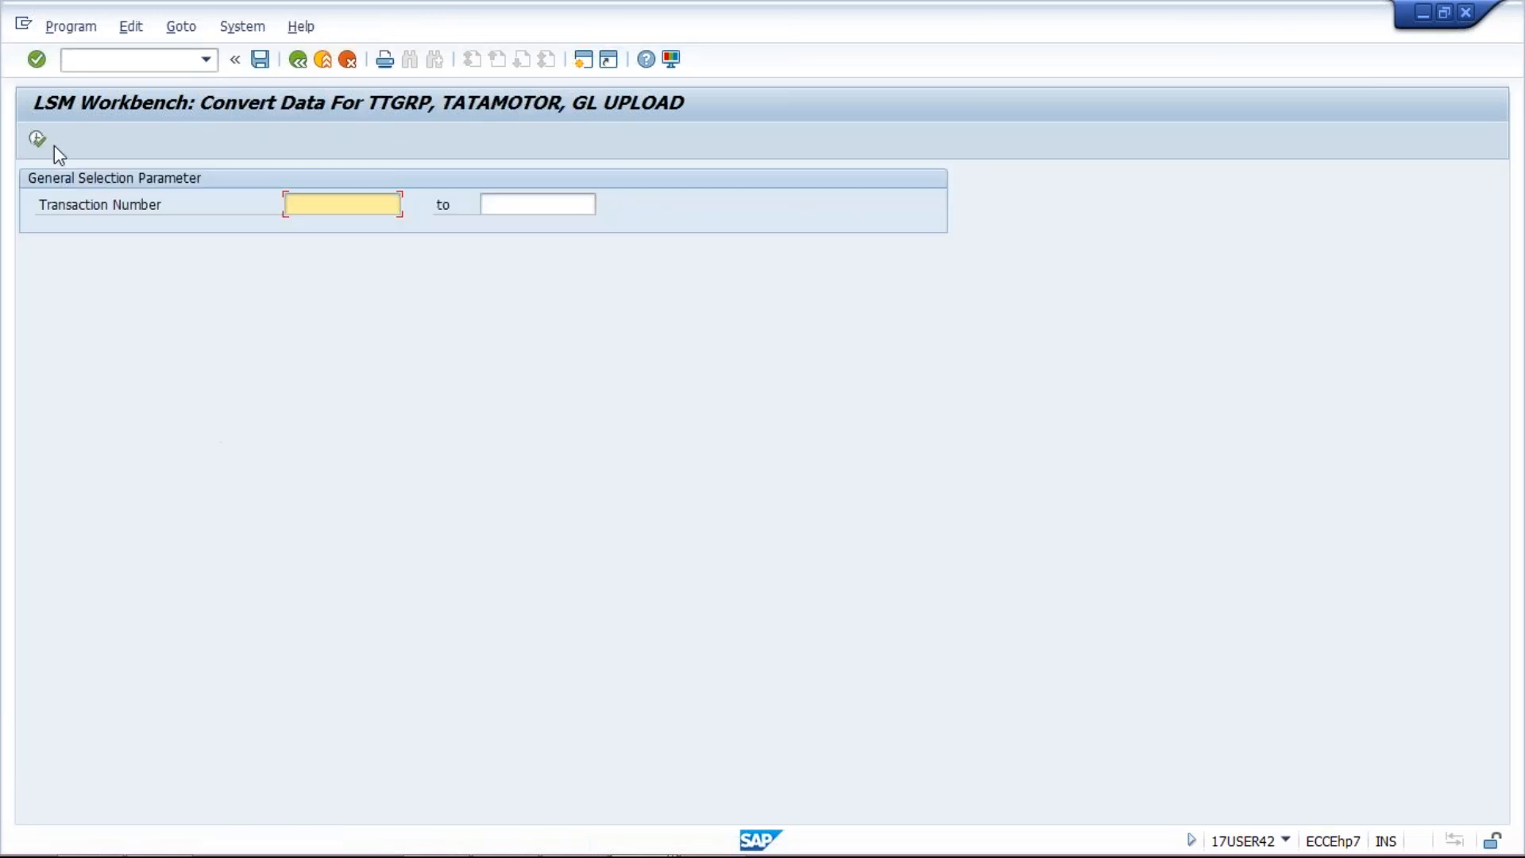
left_click(39, 141)
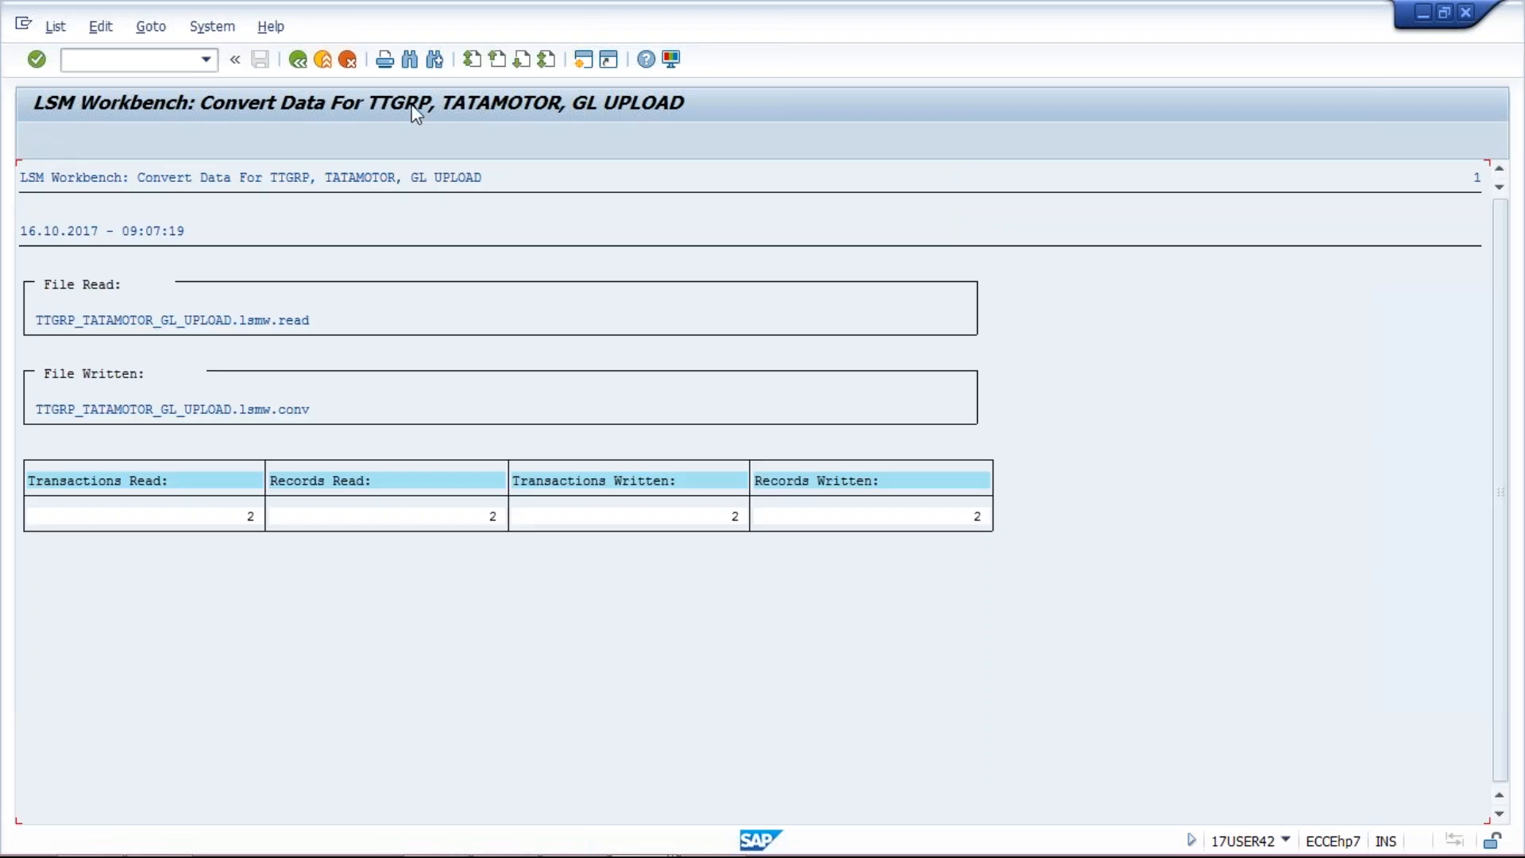
left_click(298, 60)
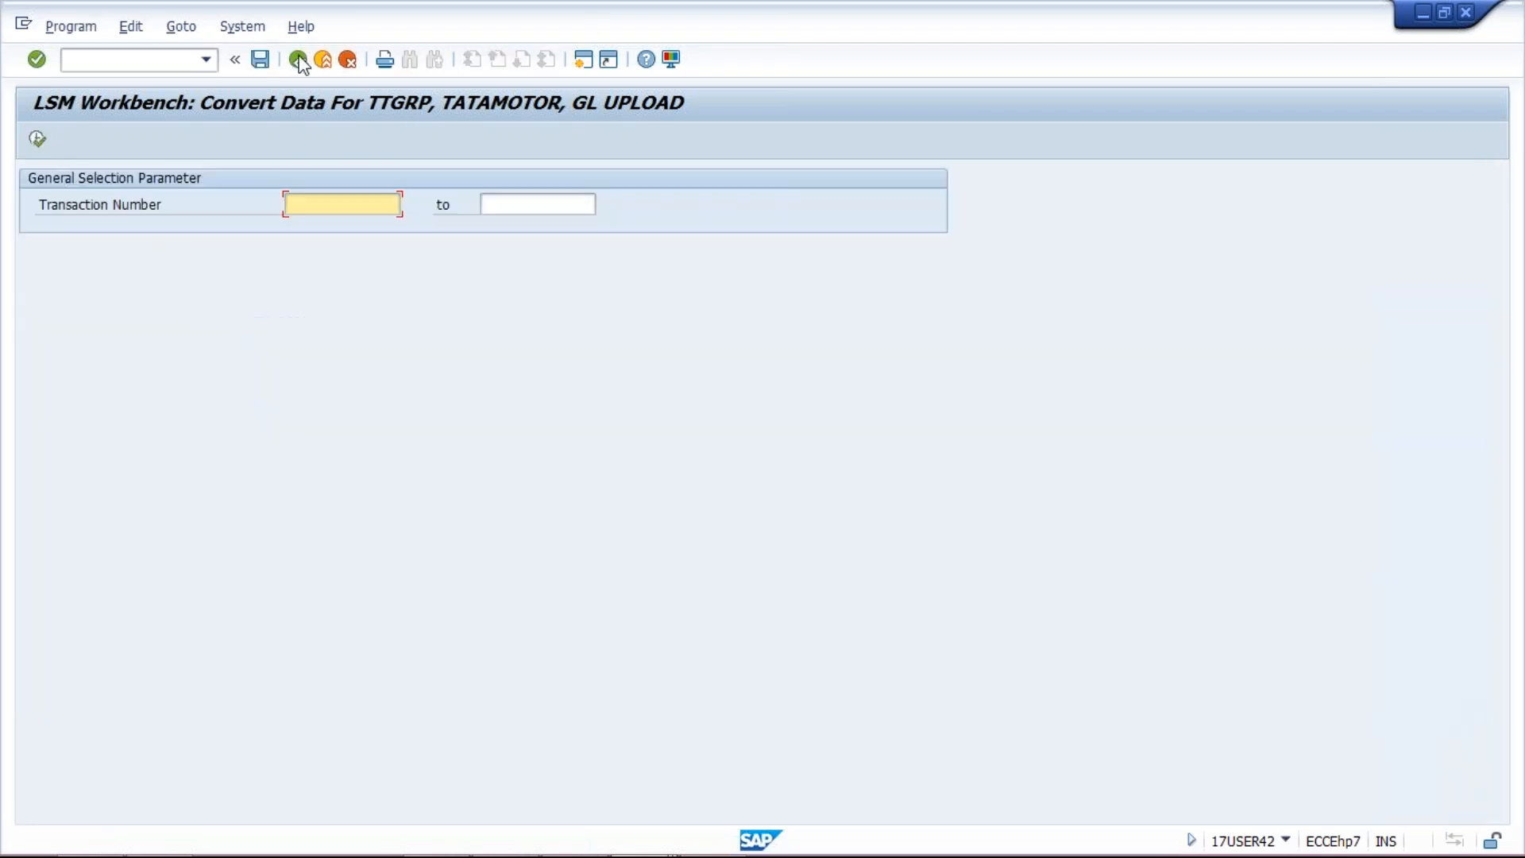
left_click(297, 63)
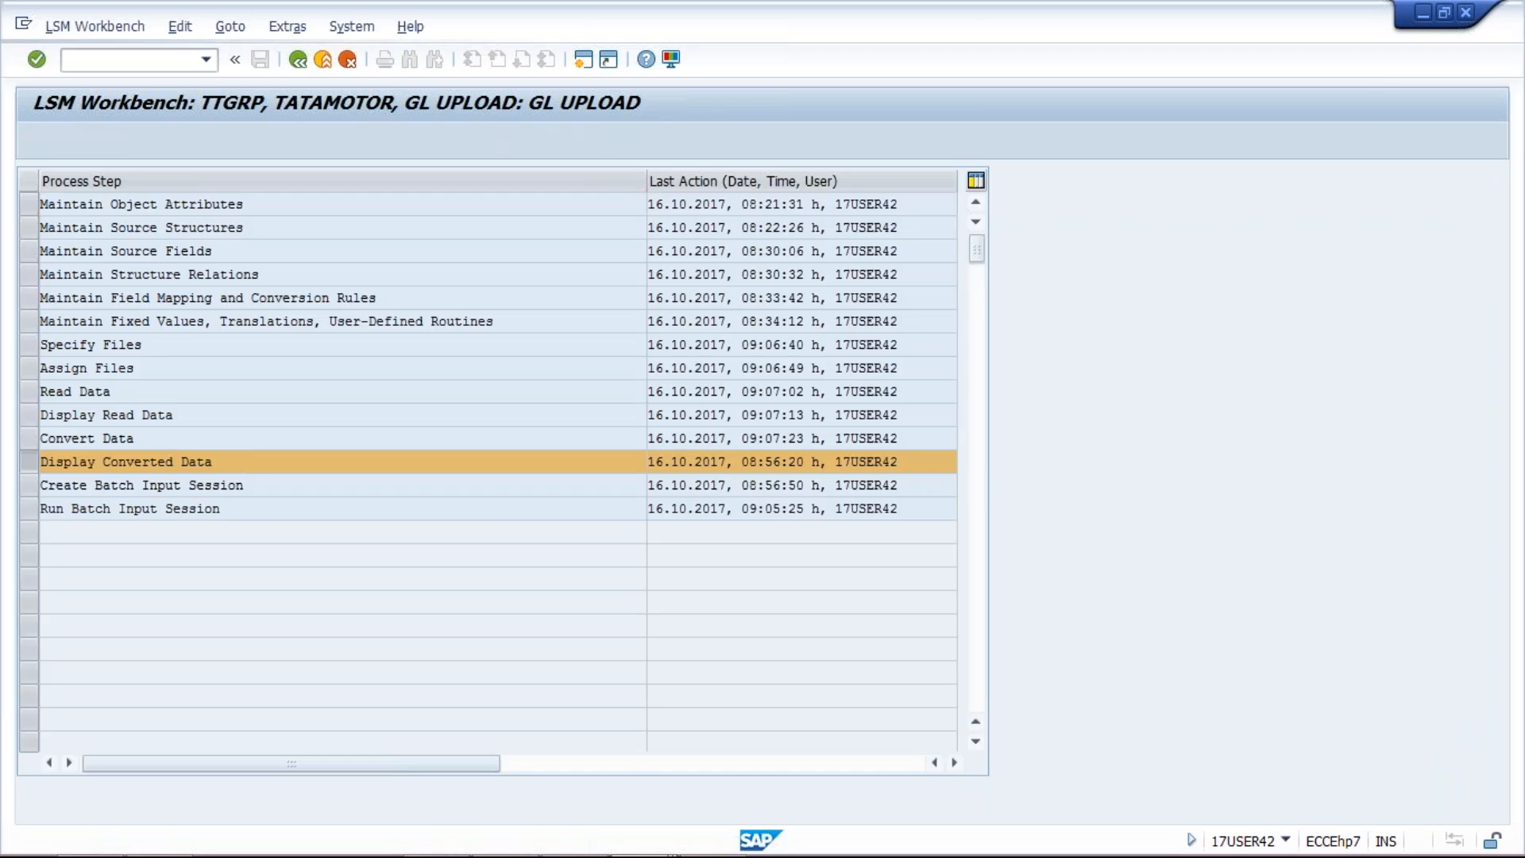
key("Return")
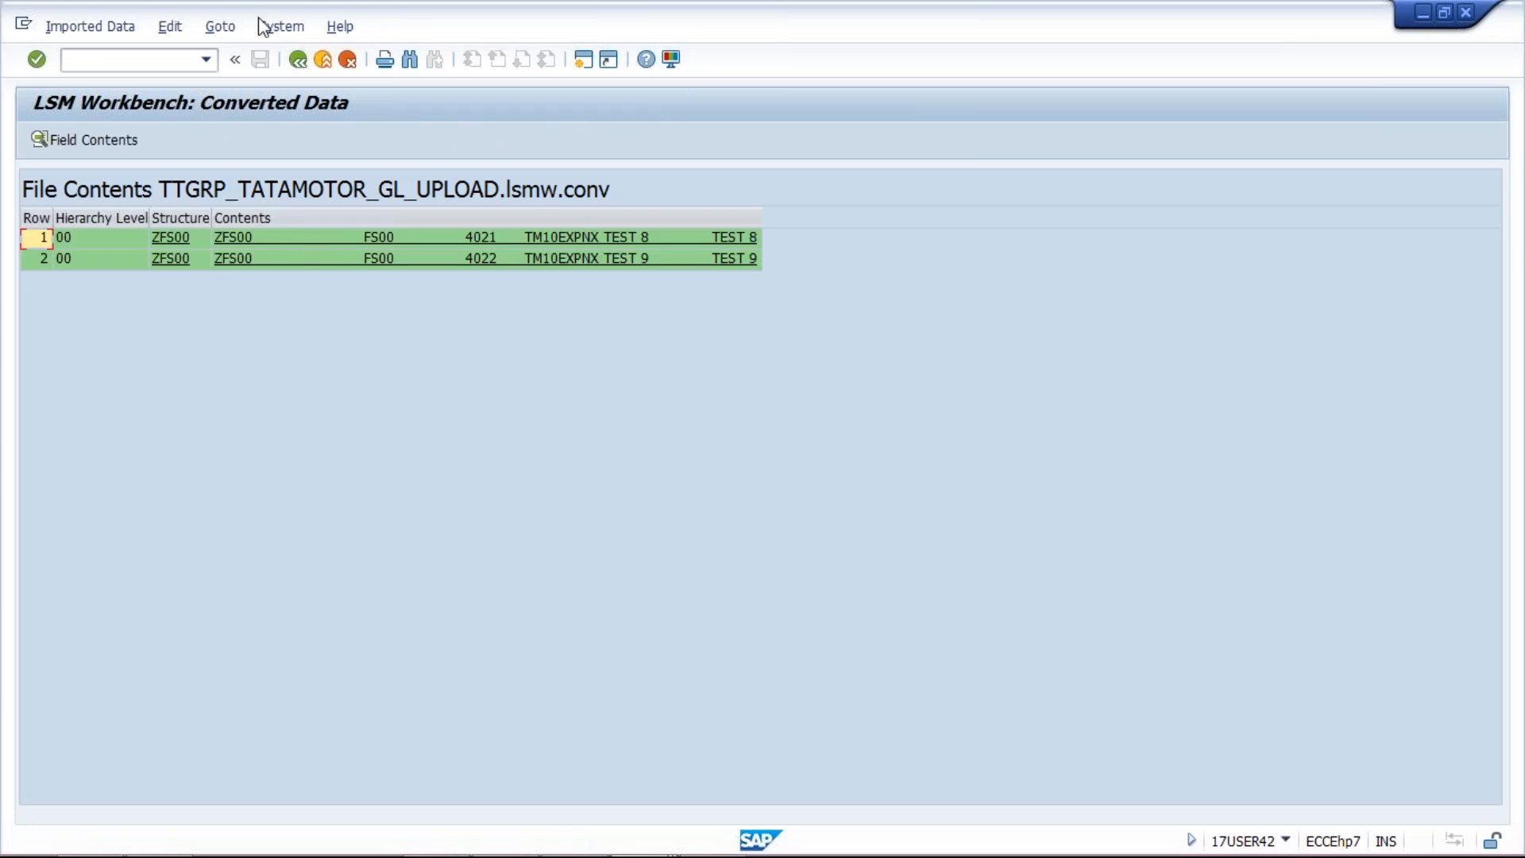
left_click(298, 61)
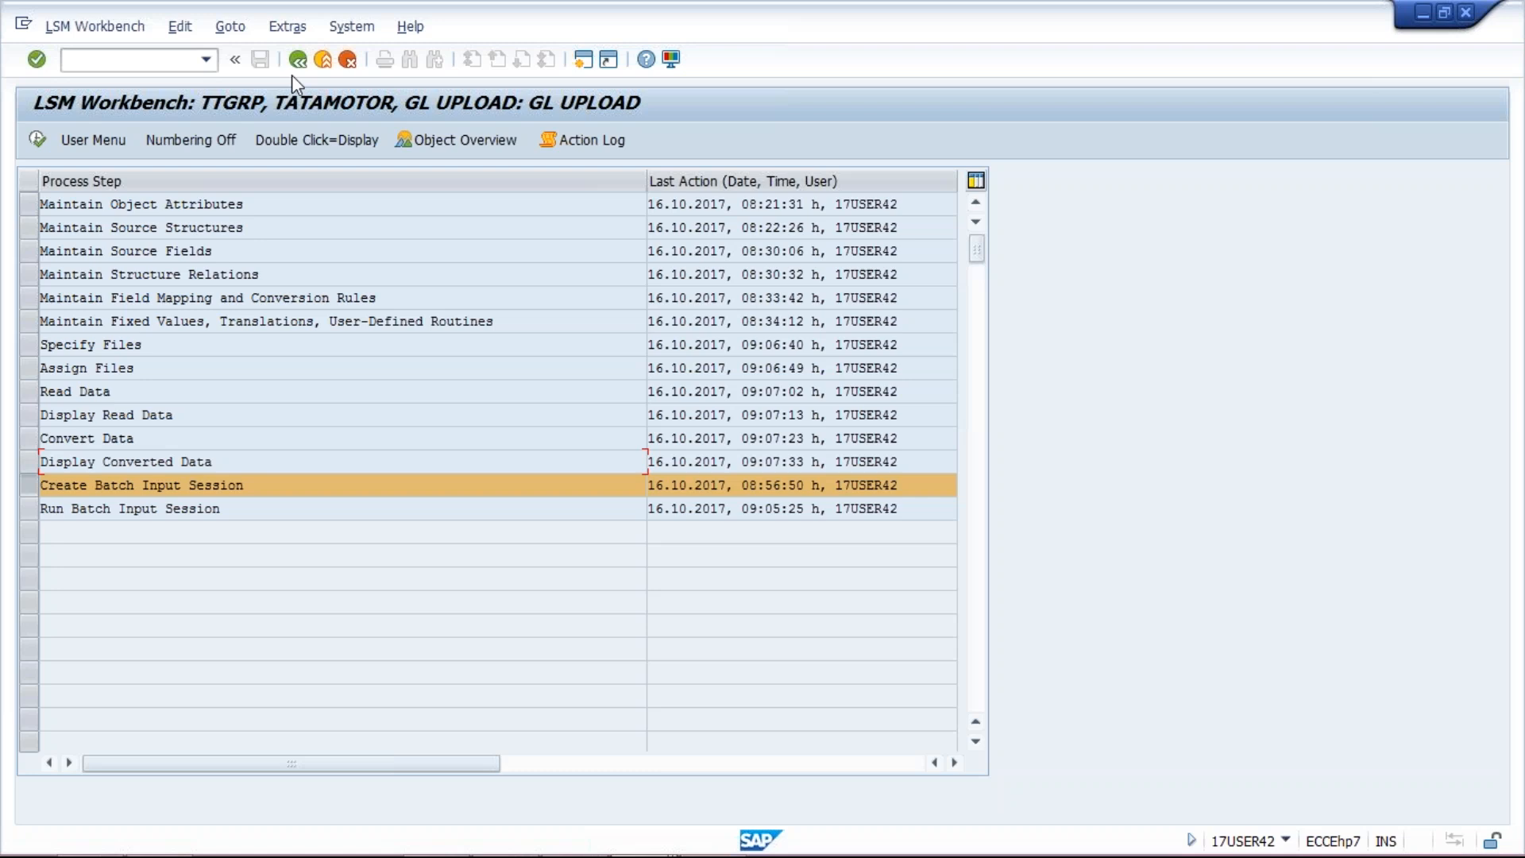
Step: Create batch input session GL UPLOAD1 from the converted data
double_click(184, 484)
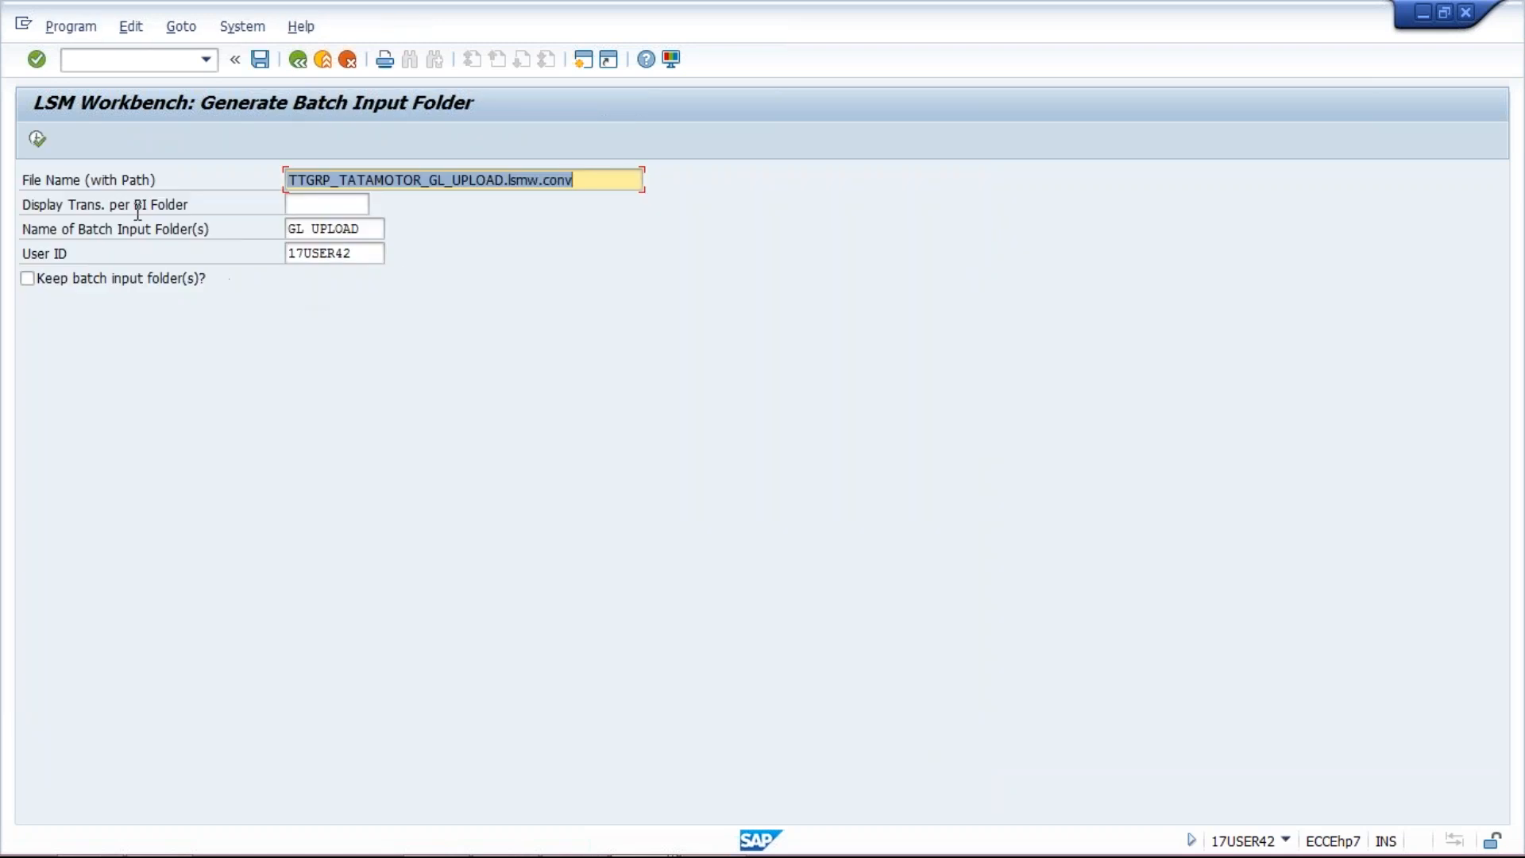
left_click(368, 230)
type("1")
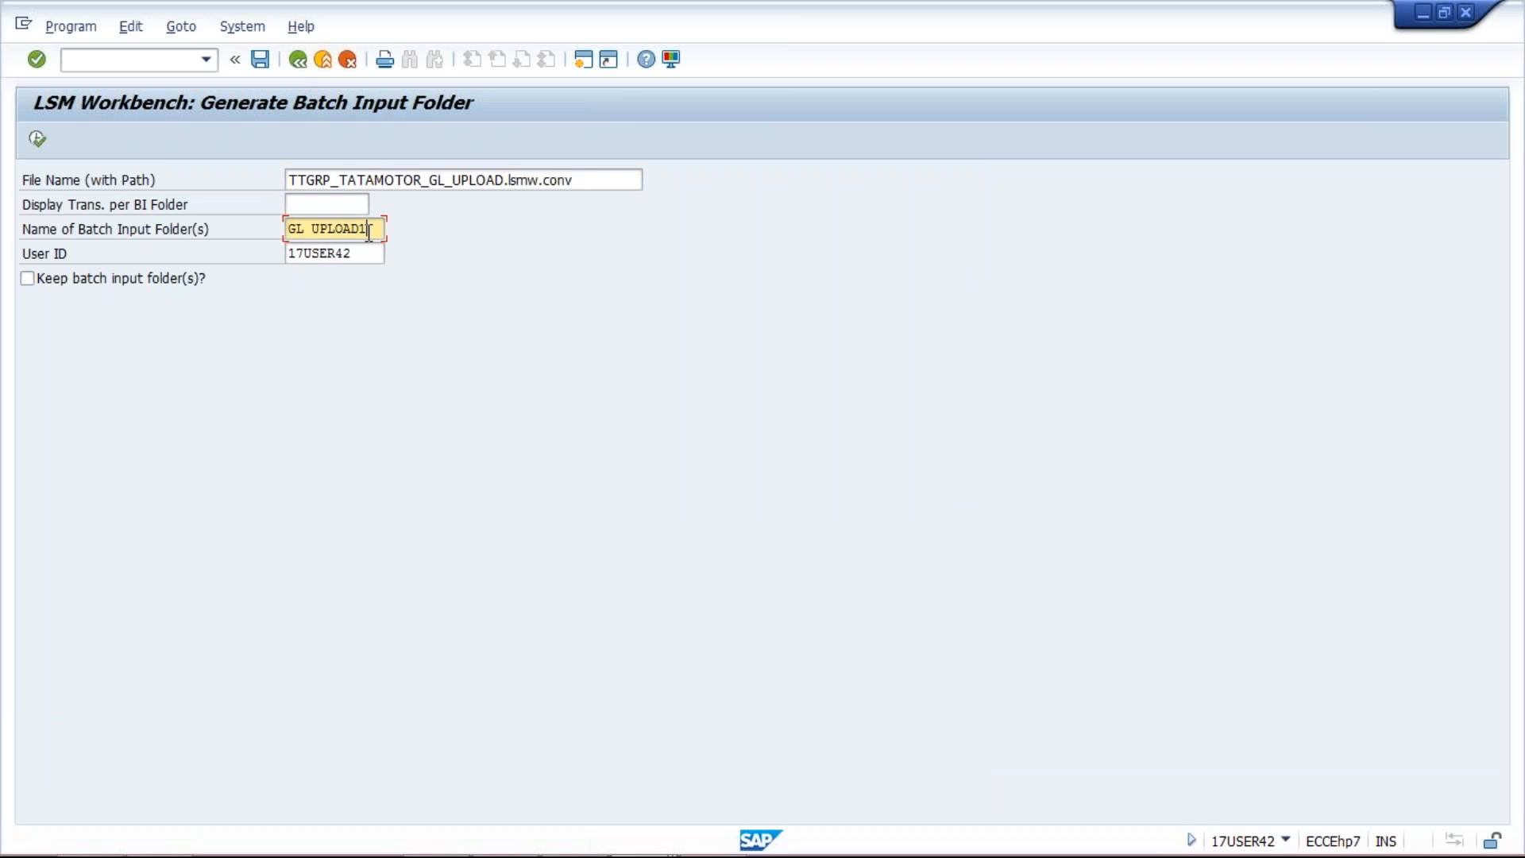
left_click(37, 140)
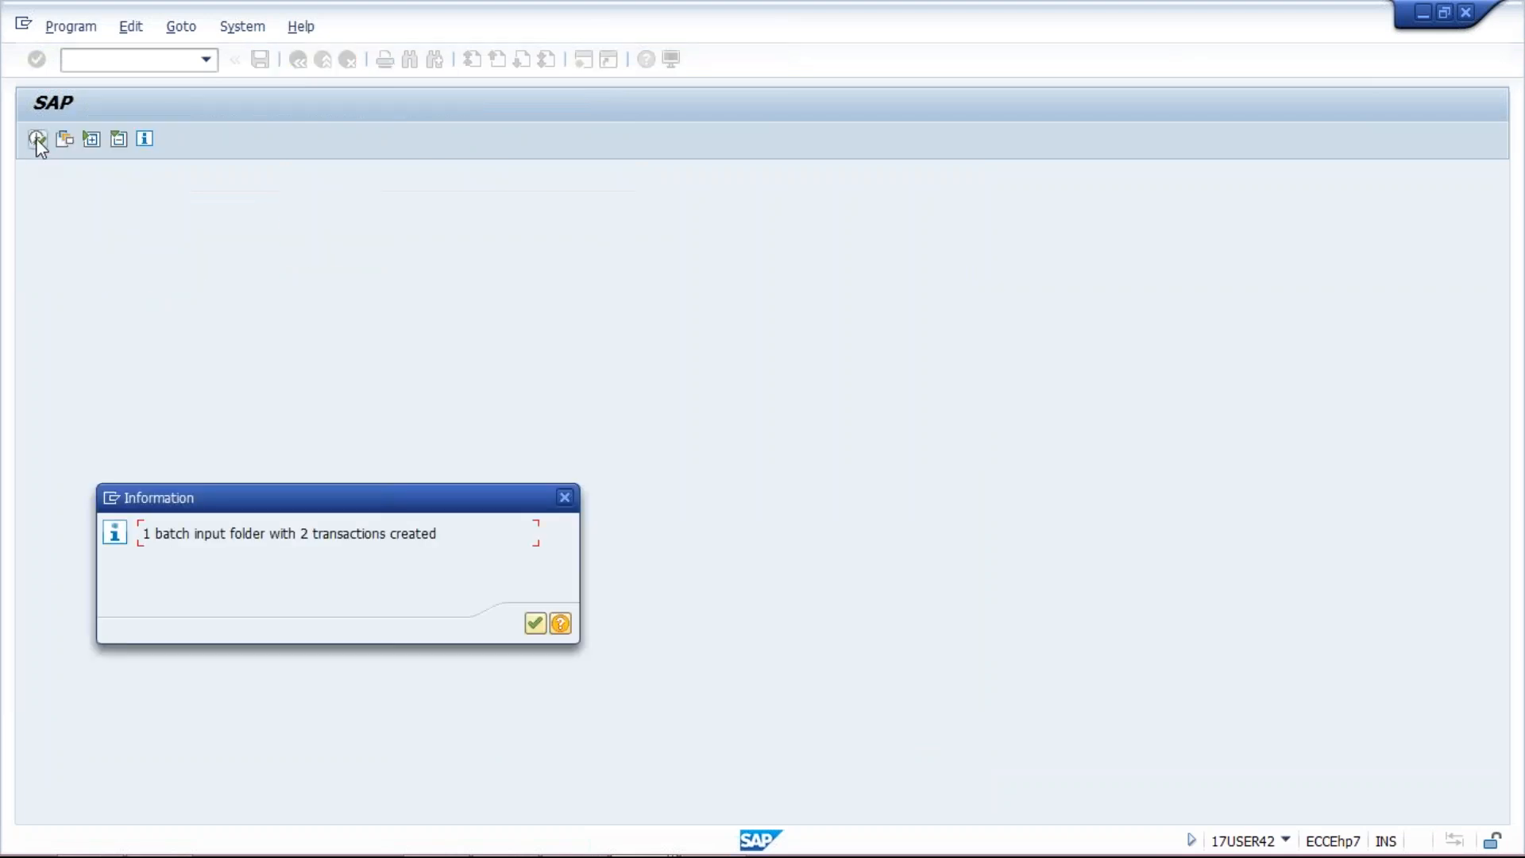
key("Return")
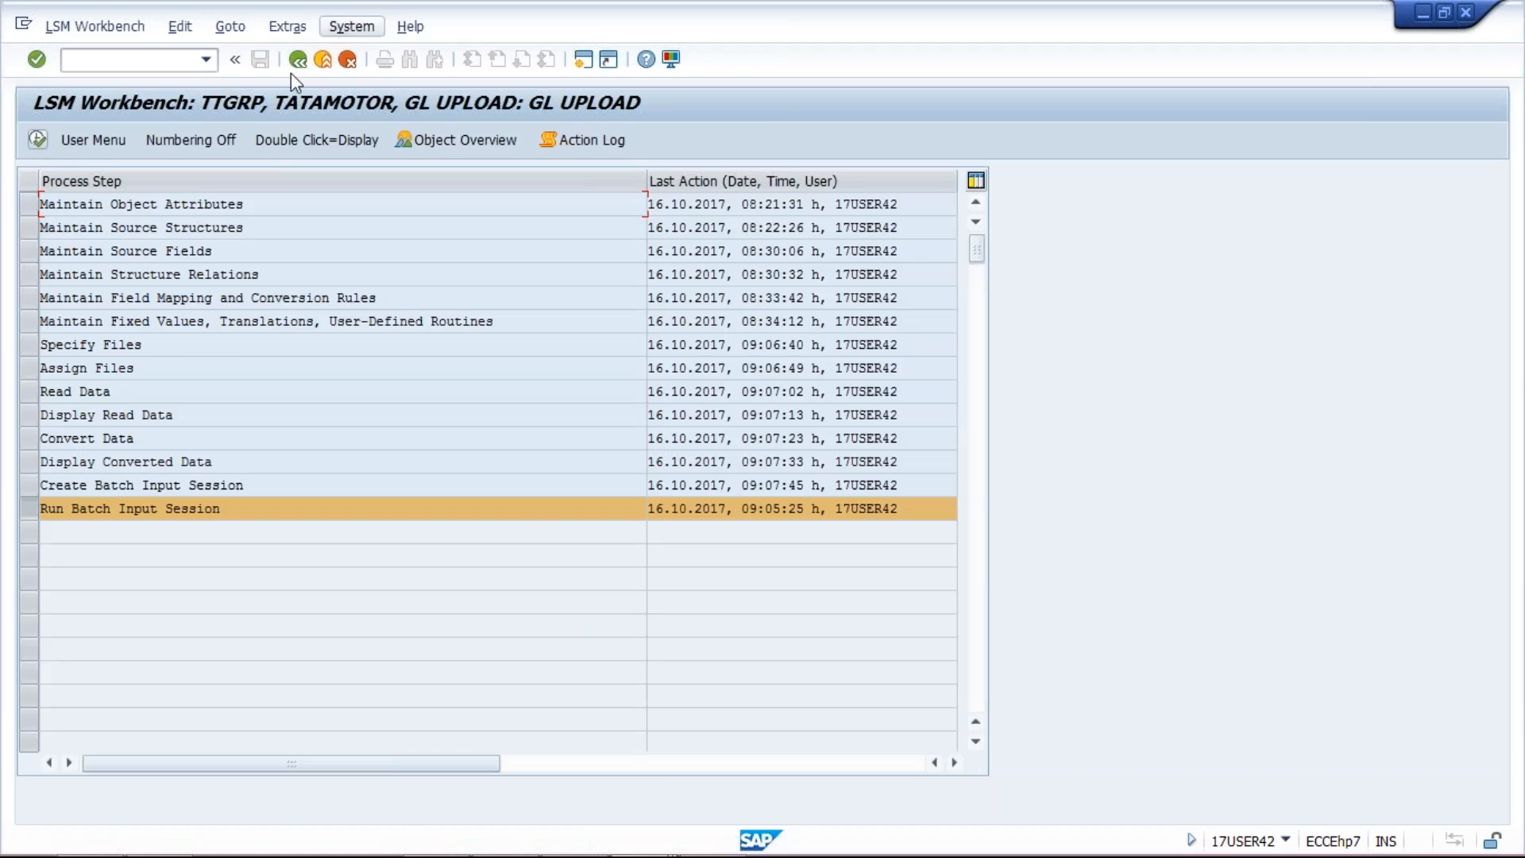
Step: Find session GL UPLOAD1 in the session overview, then list all batch input sessions
left_click(173, 508)
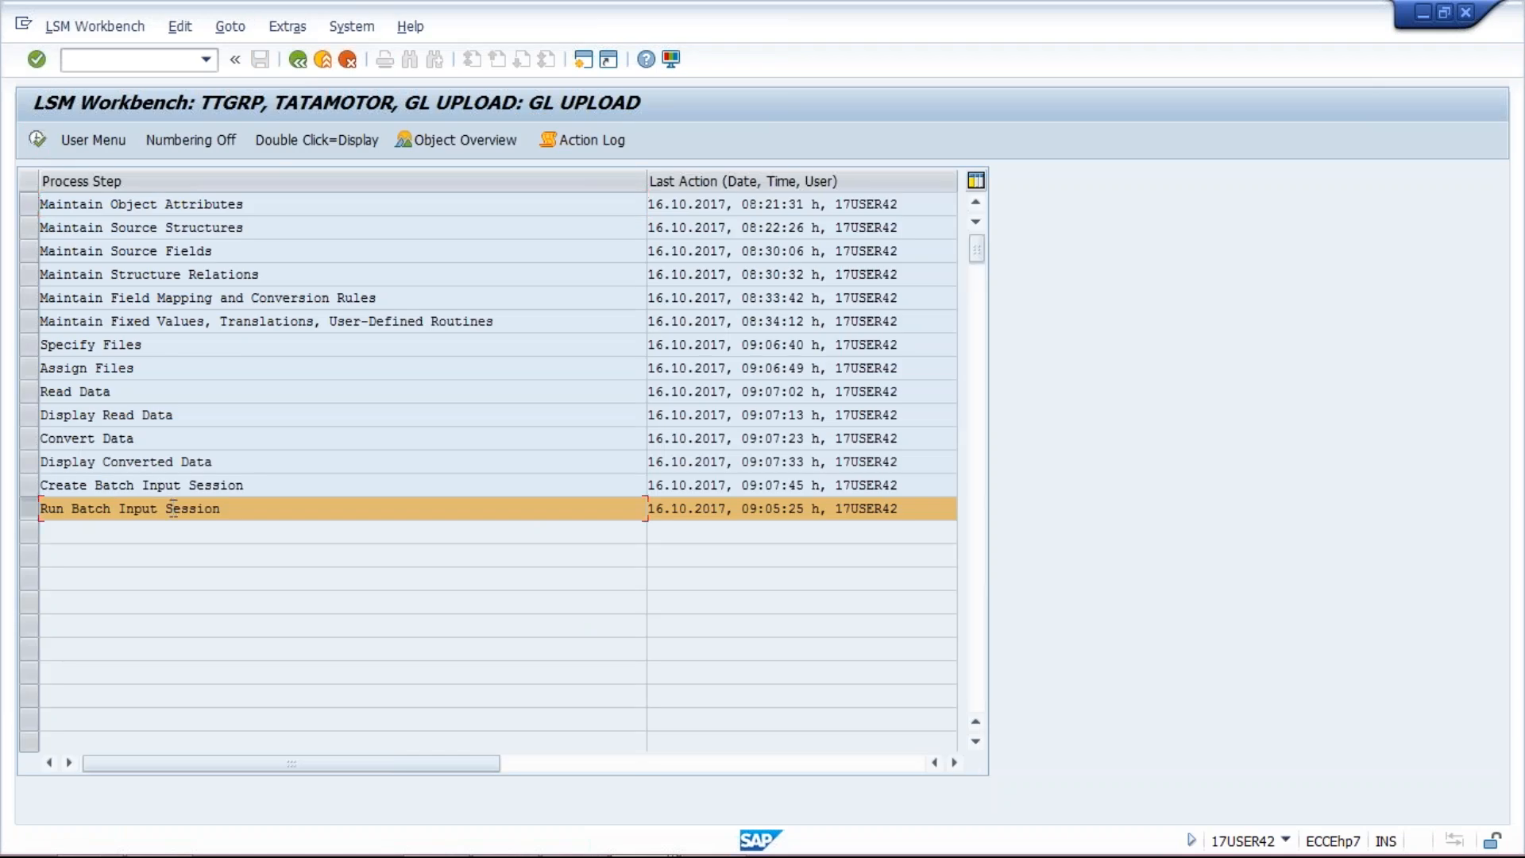
key("F8")
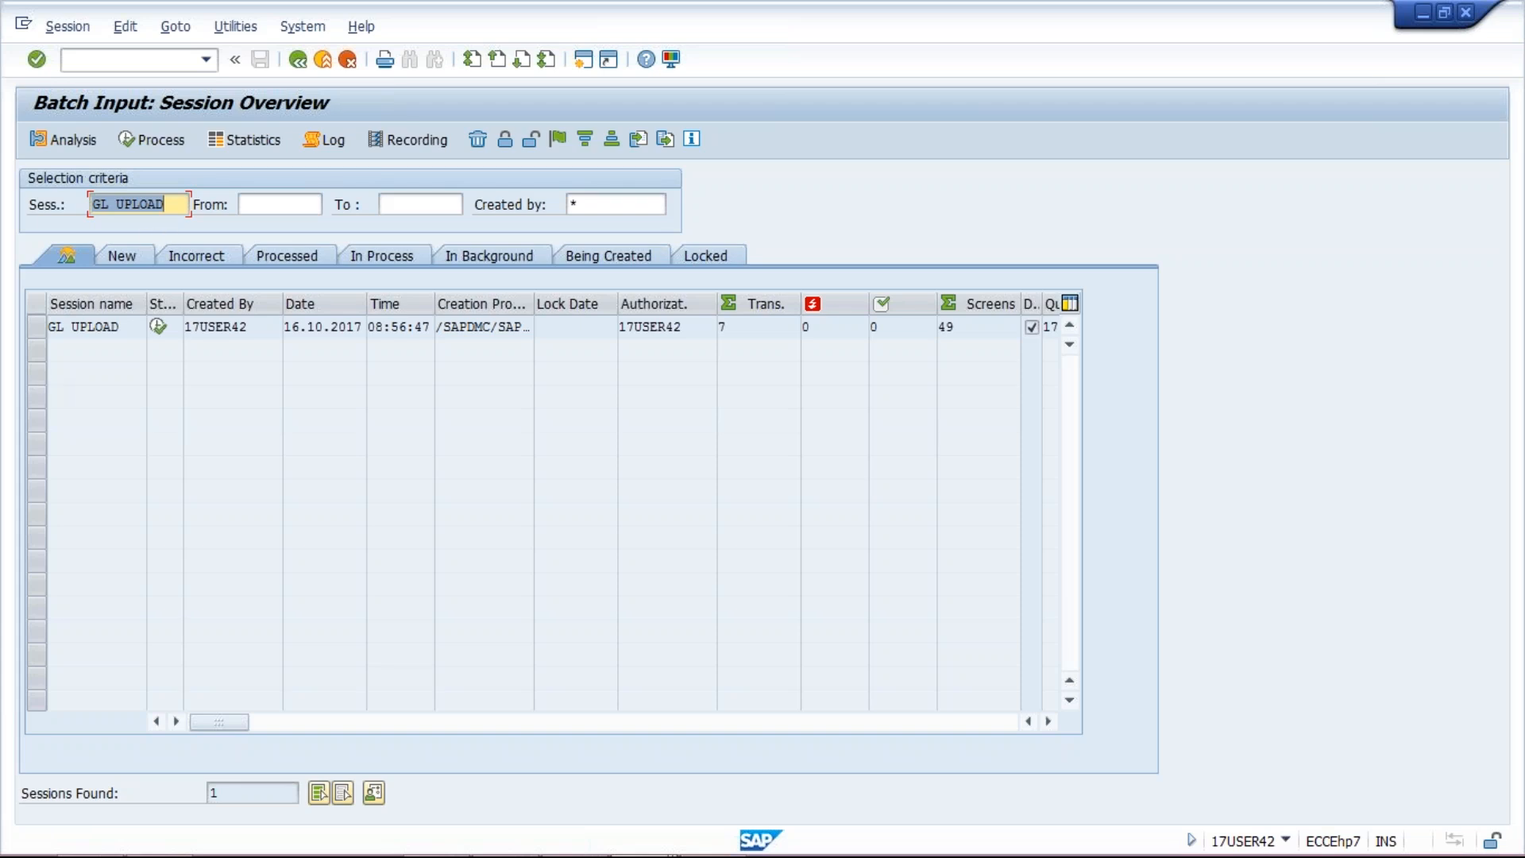
left_click(177, 205)
type("1")
key("Return")
key("Delete")
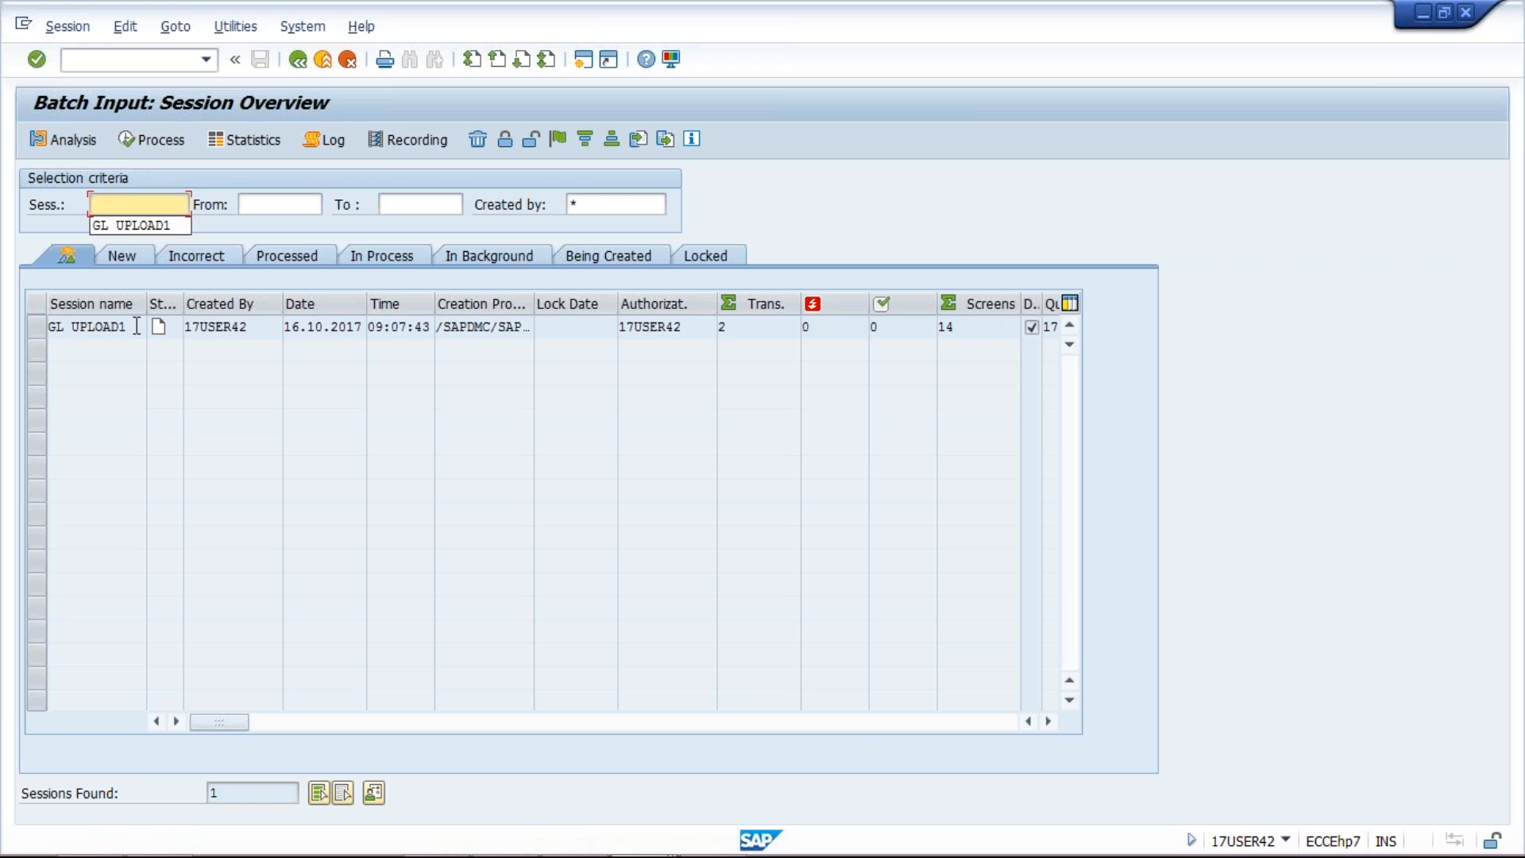
key("Return")
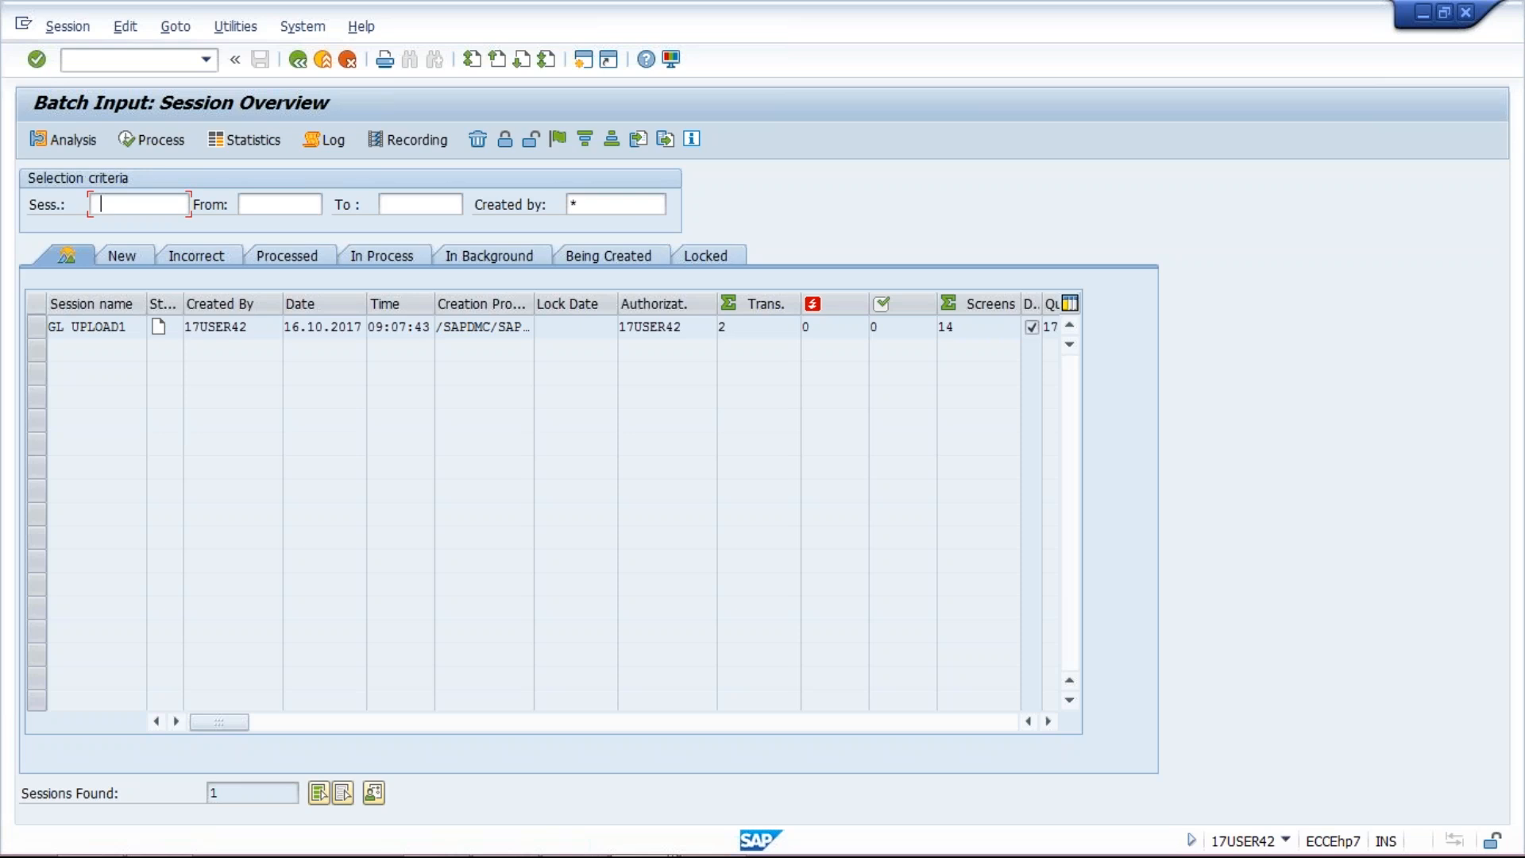
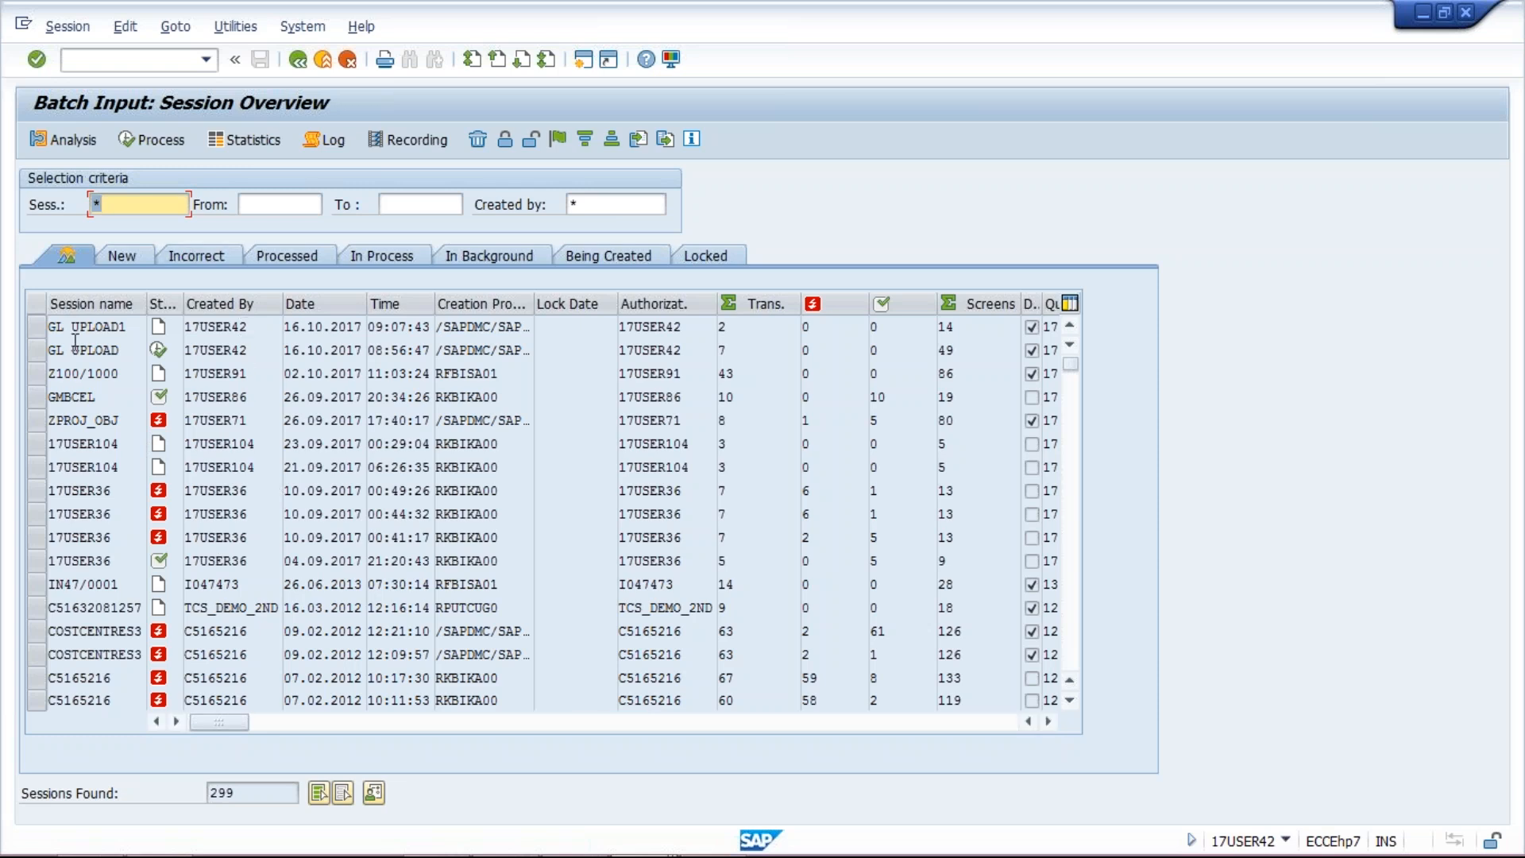
Step: Select the GL UPLOAD1 session row in SM35 and open its Process Session dialog
left_click(35, 346)
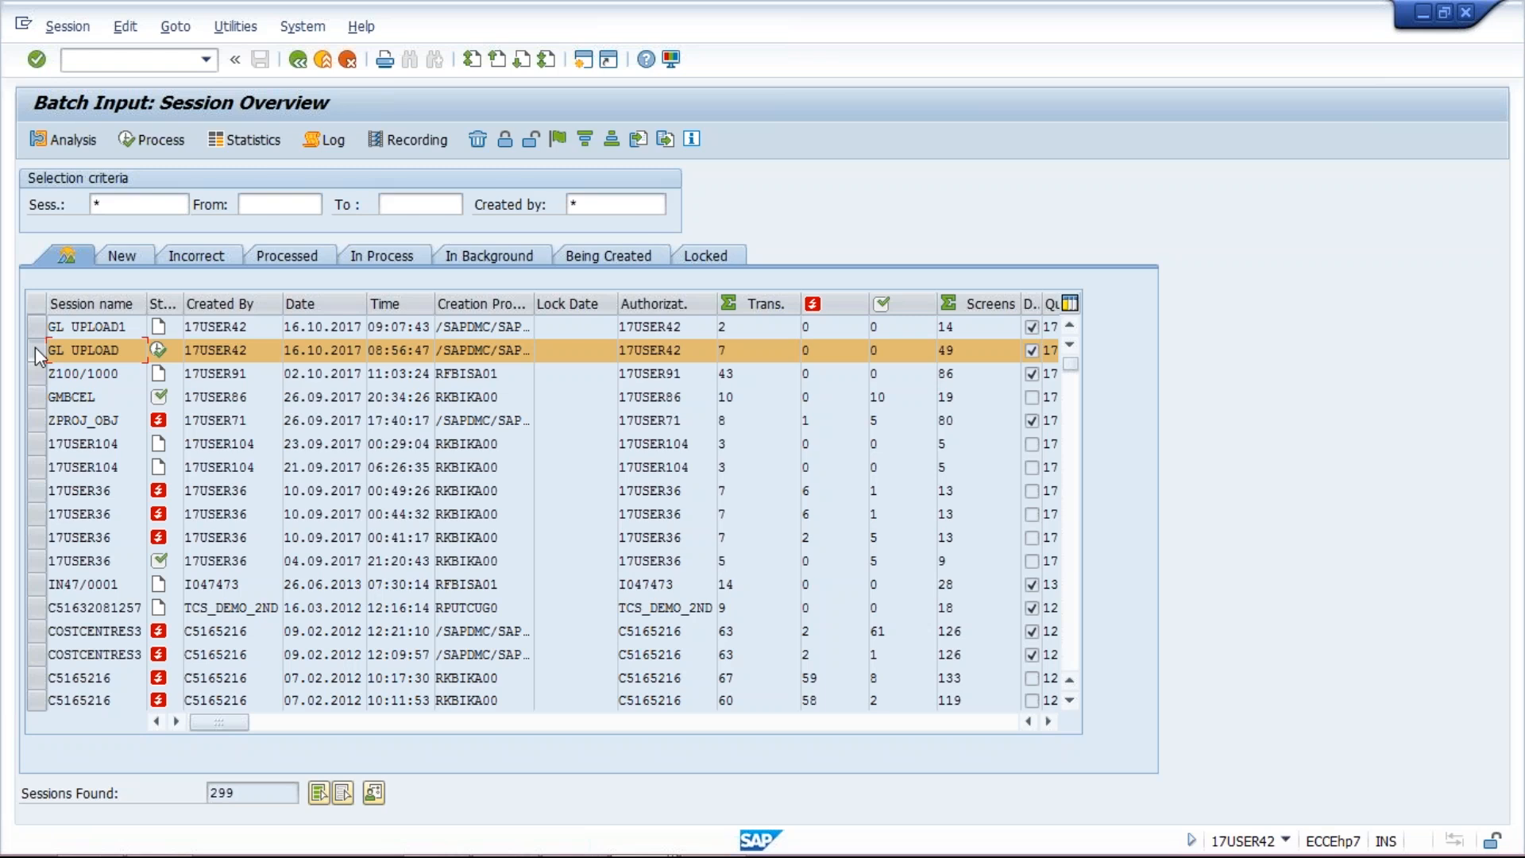
left_click(35, 346)
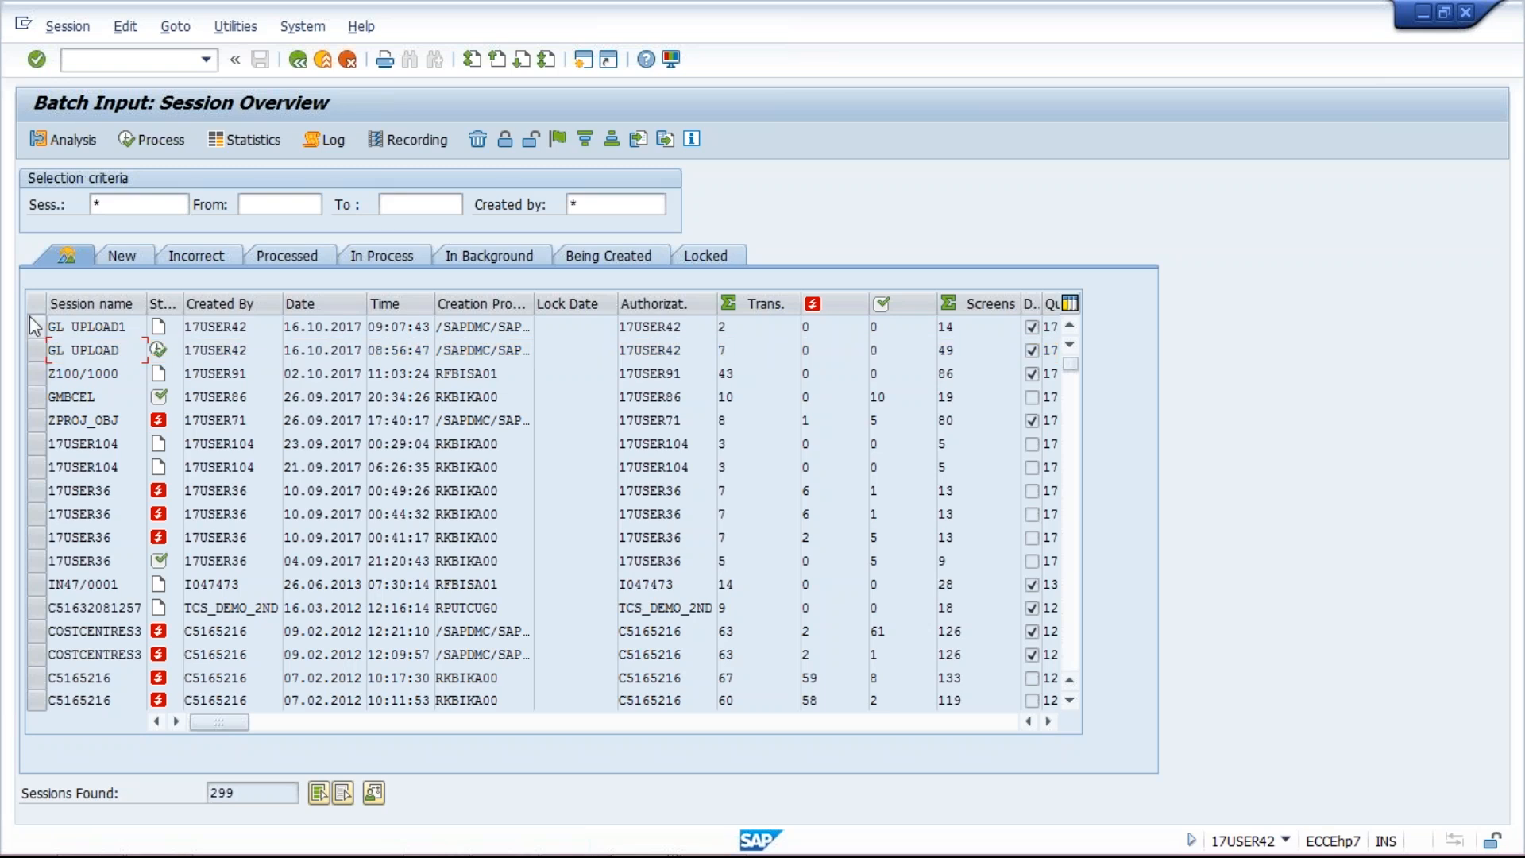
left_click(34, 326)
left_click(151, 141)
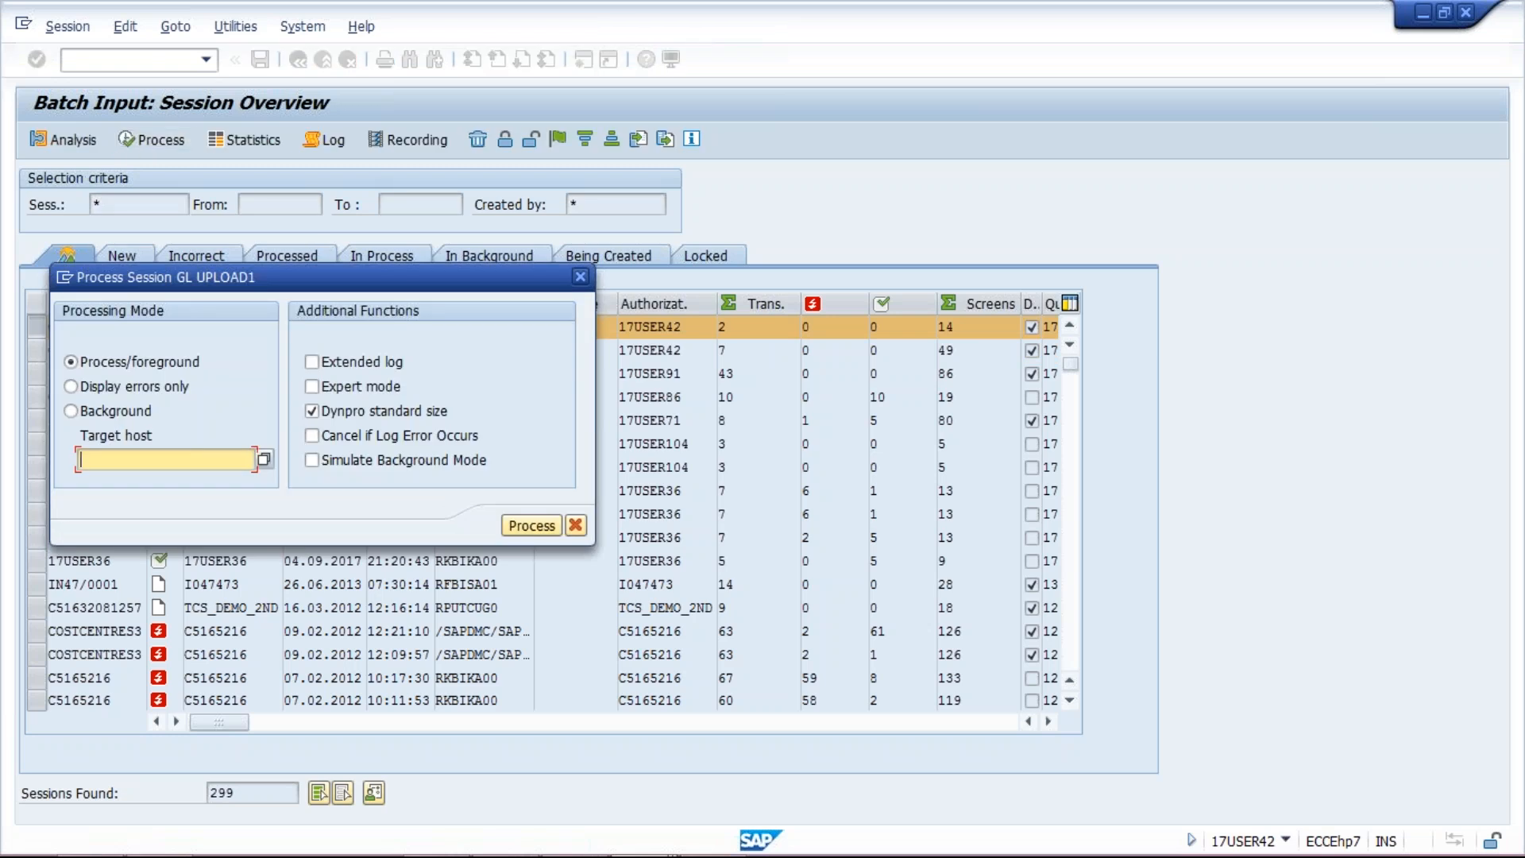
Step: Run GL UPLOAD1 in foreground, confirming the =CHOOSE, =ACC_CRE and Enter-account prompts until it completes
left_click(530, 525)
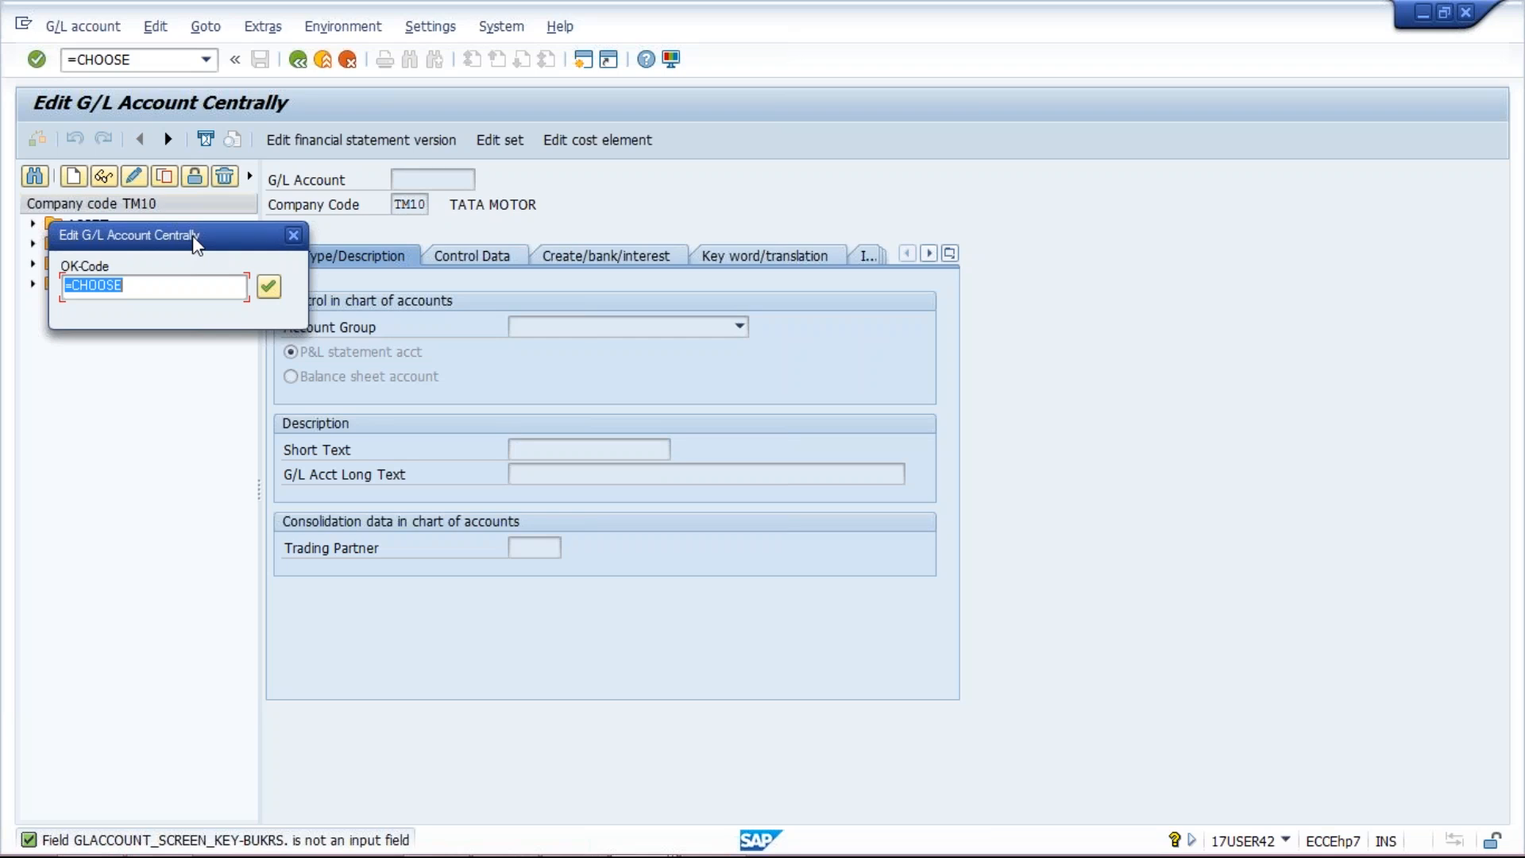
left_click(293, 235)
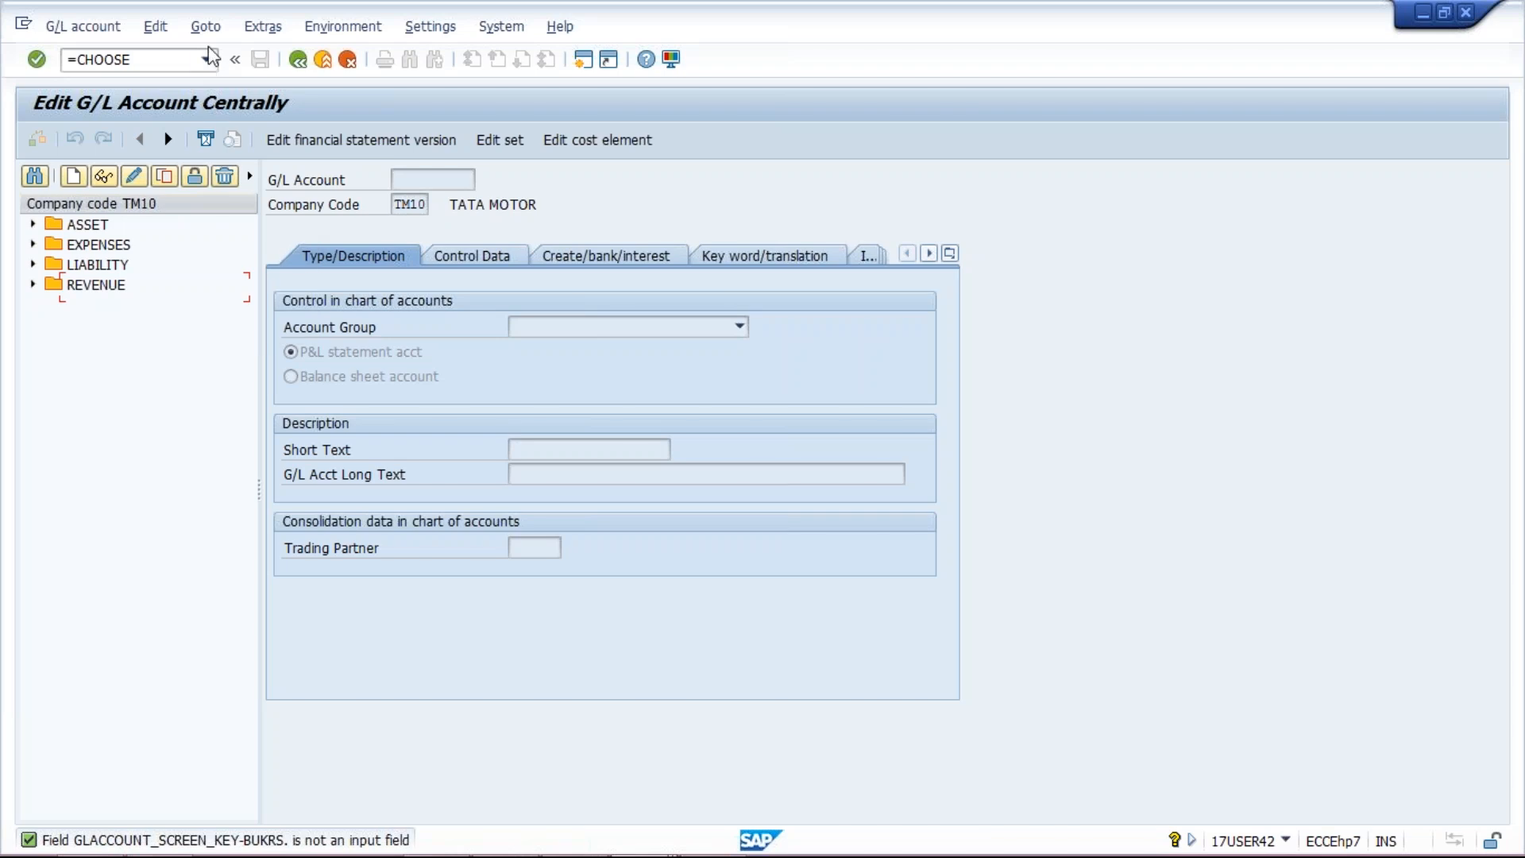
left_click(165, 59)
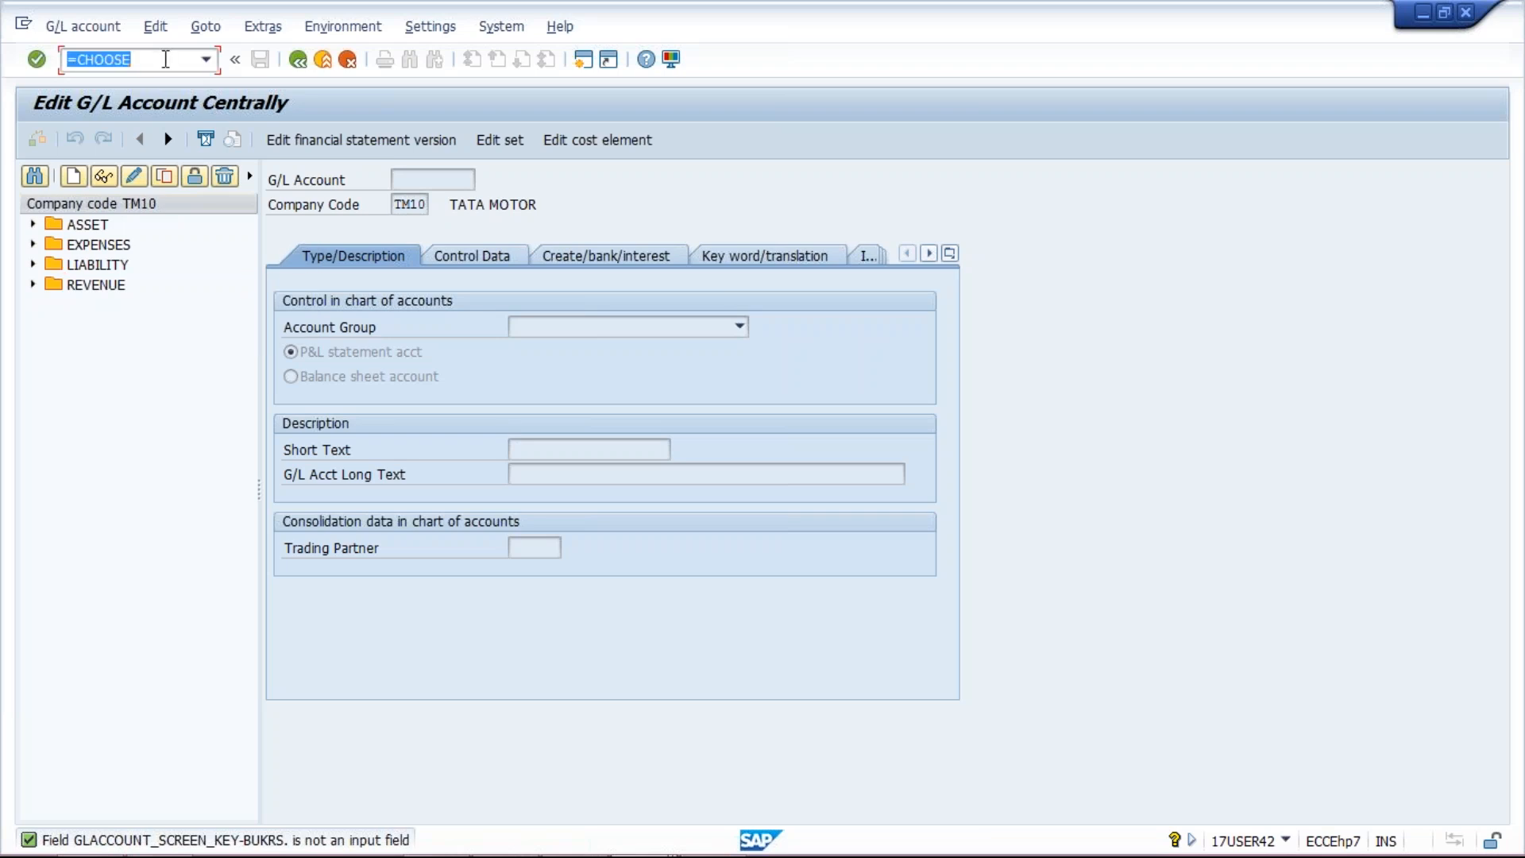
type("/n")
key("Return")
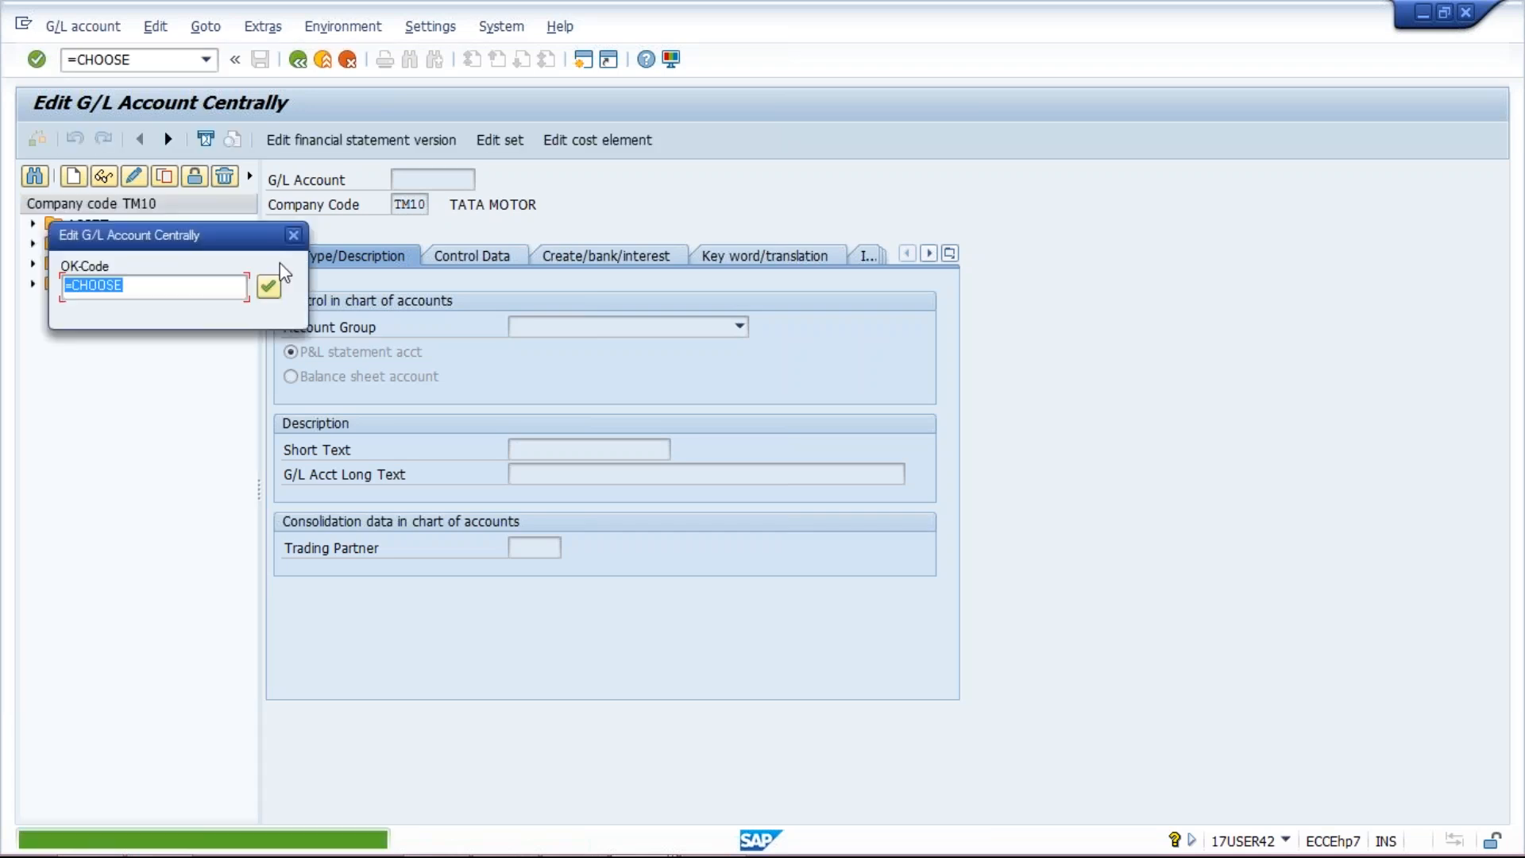
left_click(262, 278)
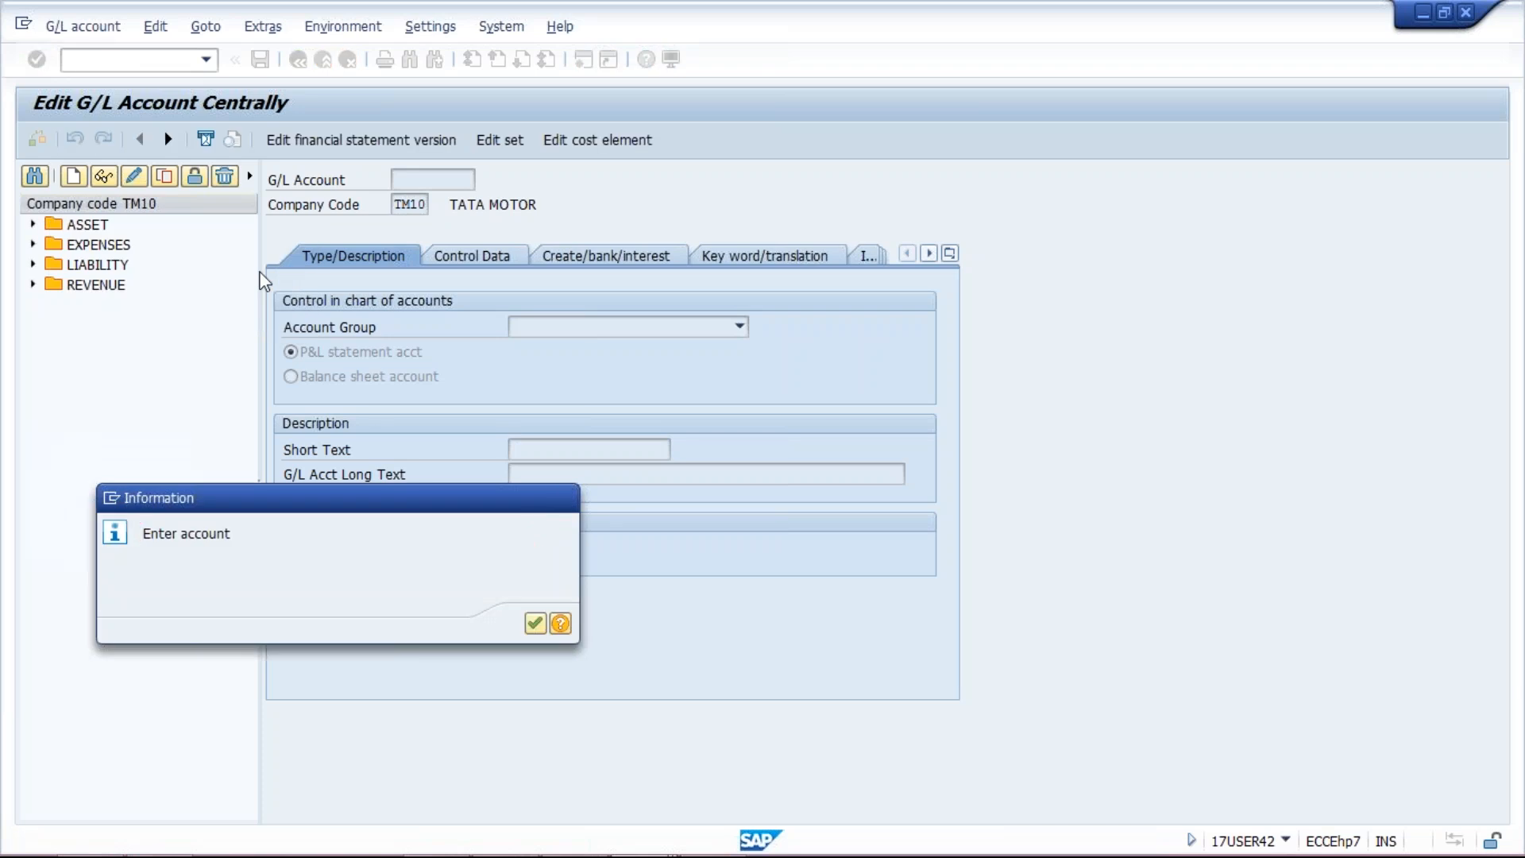
key("Return")
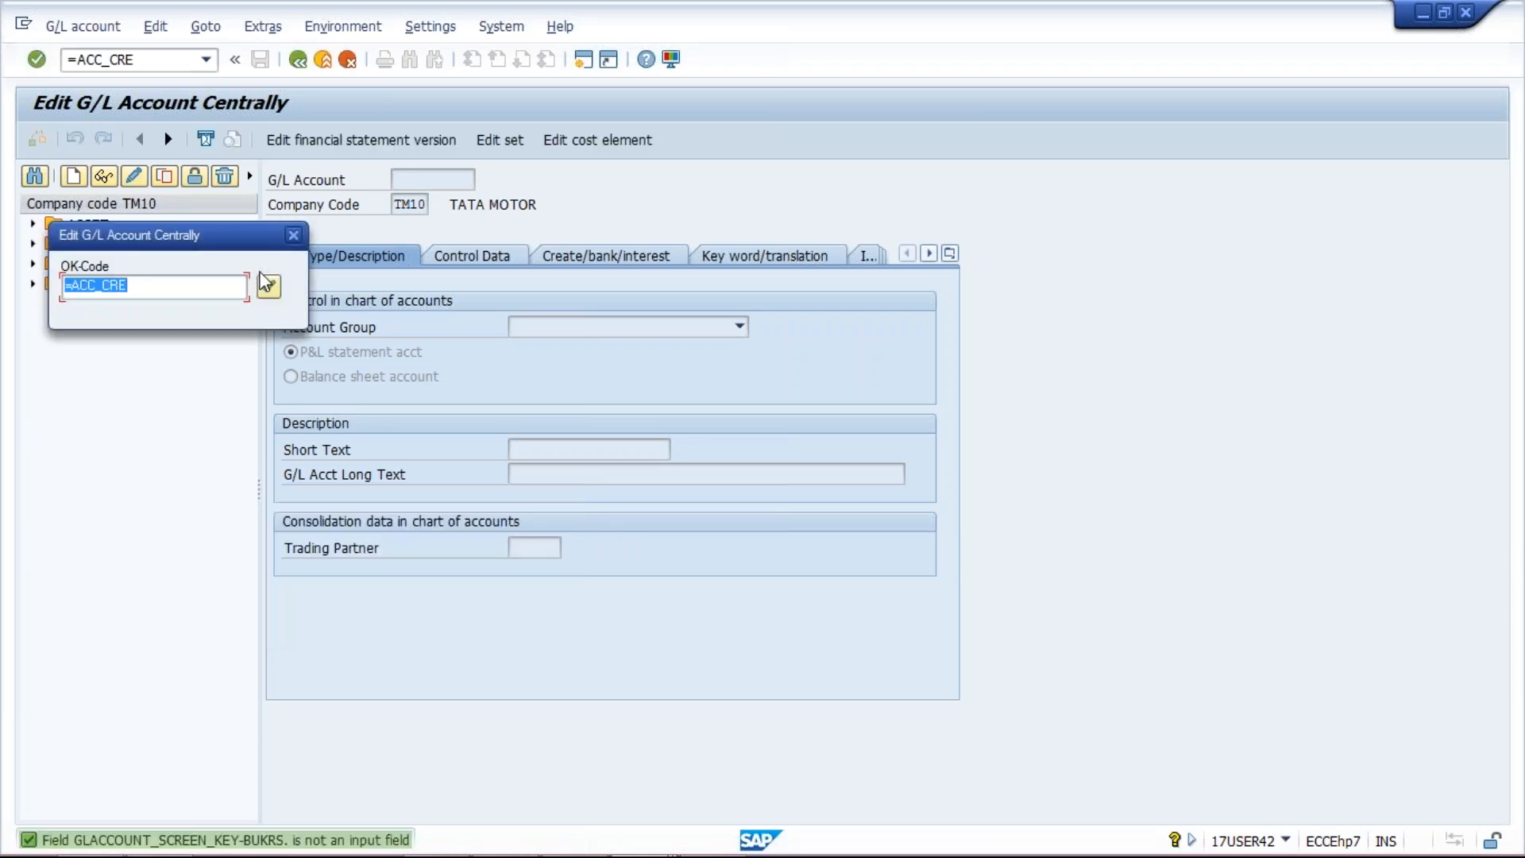
left_click(267, 284)
key("Return")
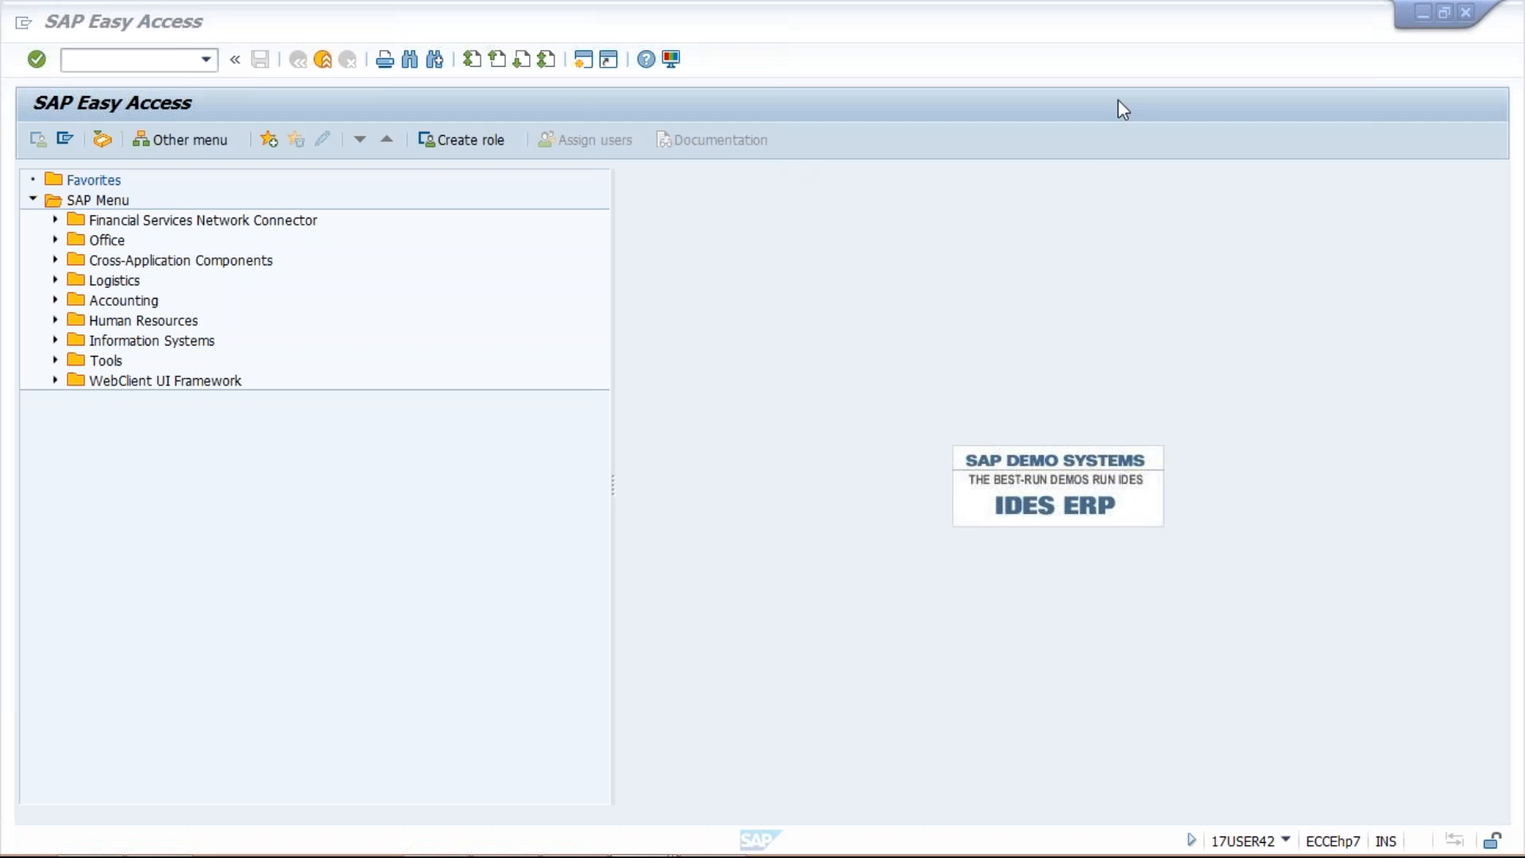
Step: Bring SAP Easy Access forward and run fs00 from the command history
left_click(1469, 15)
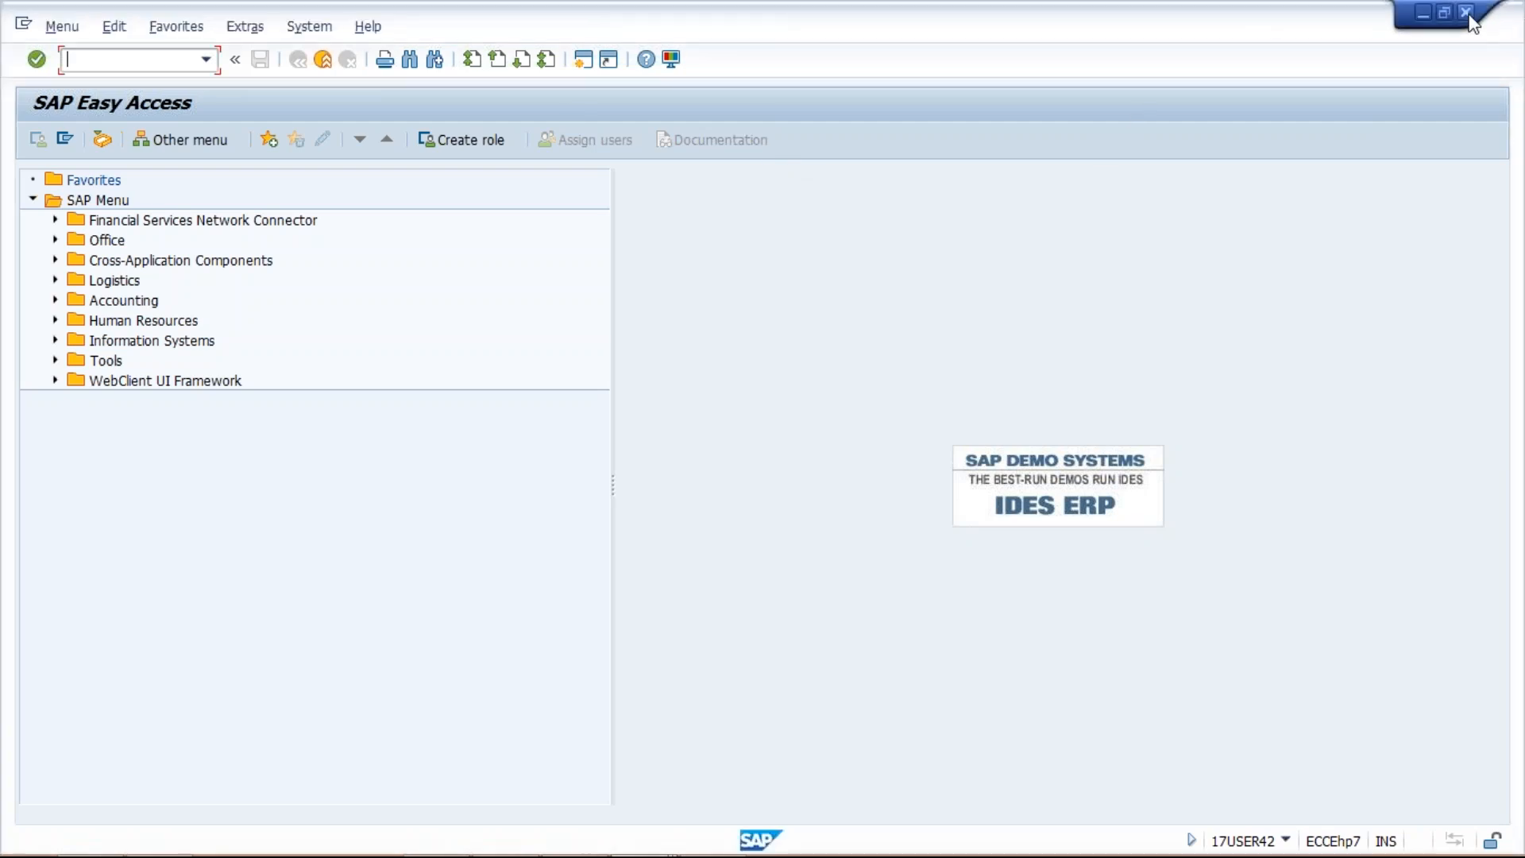
left_click(806, 252)
left_click(208, 60)
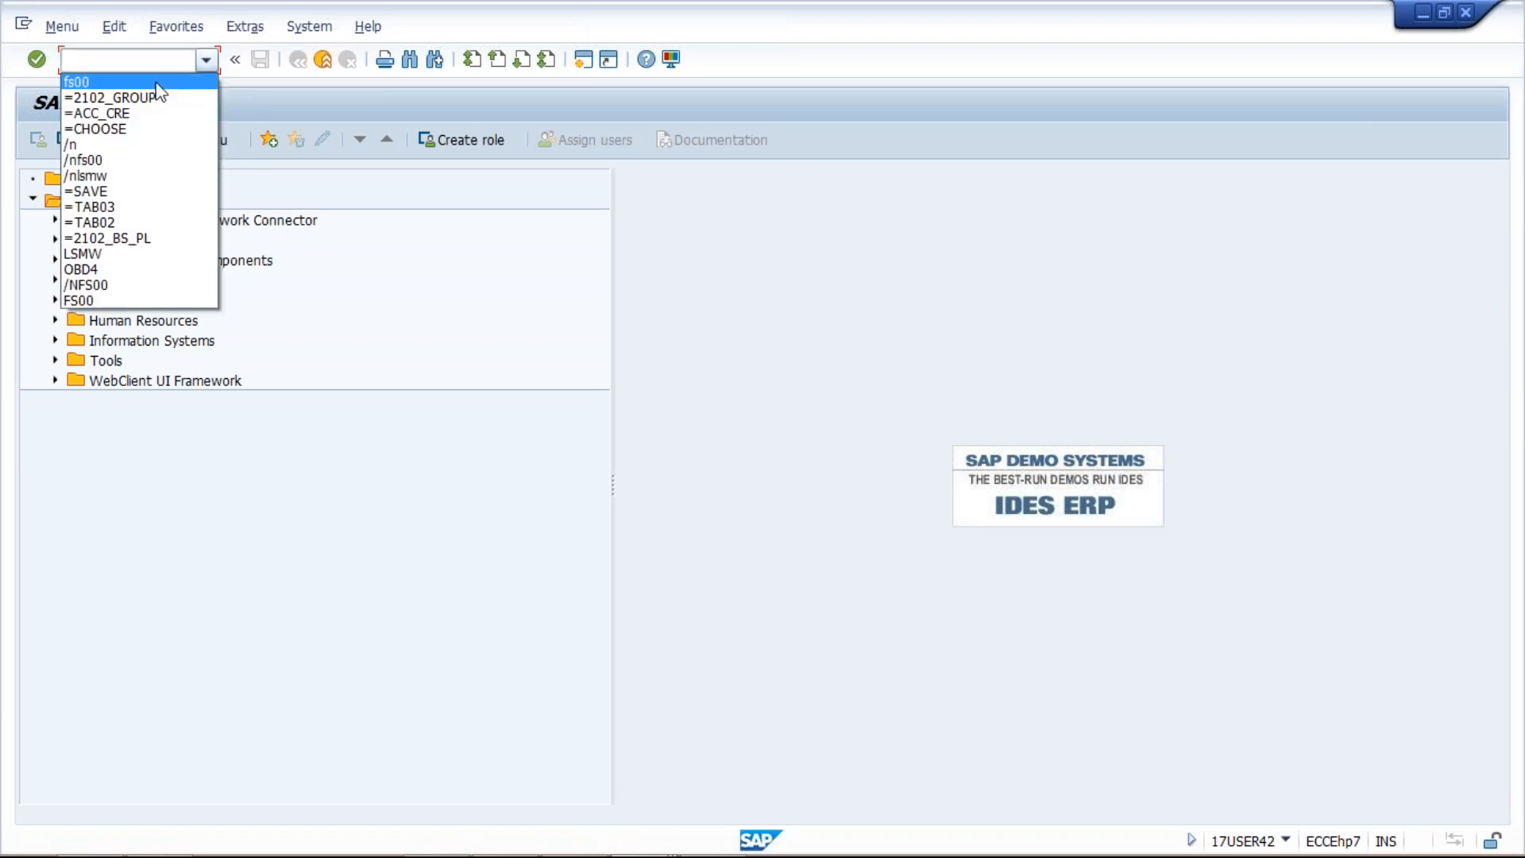
left_click(153, 80)
key("Return")
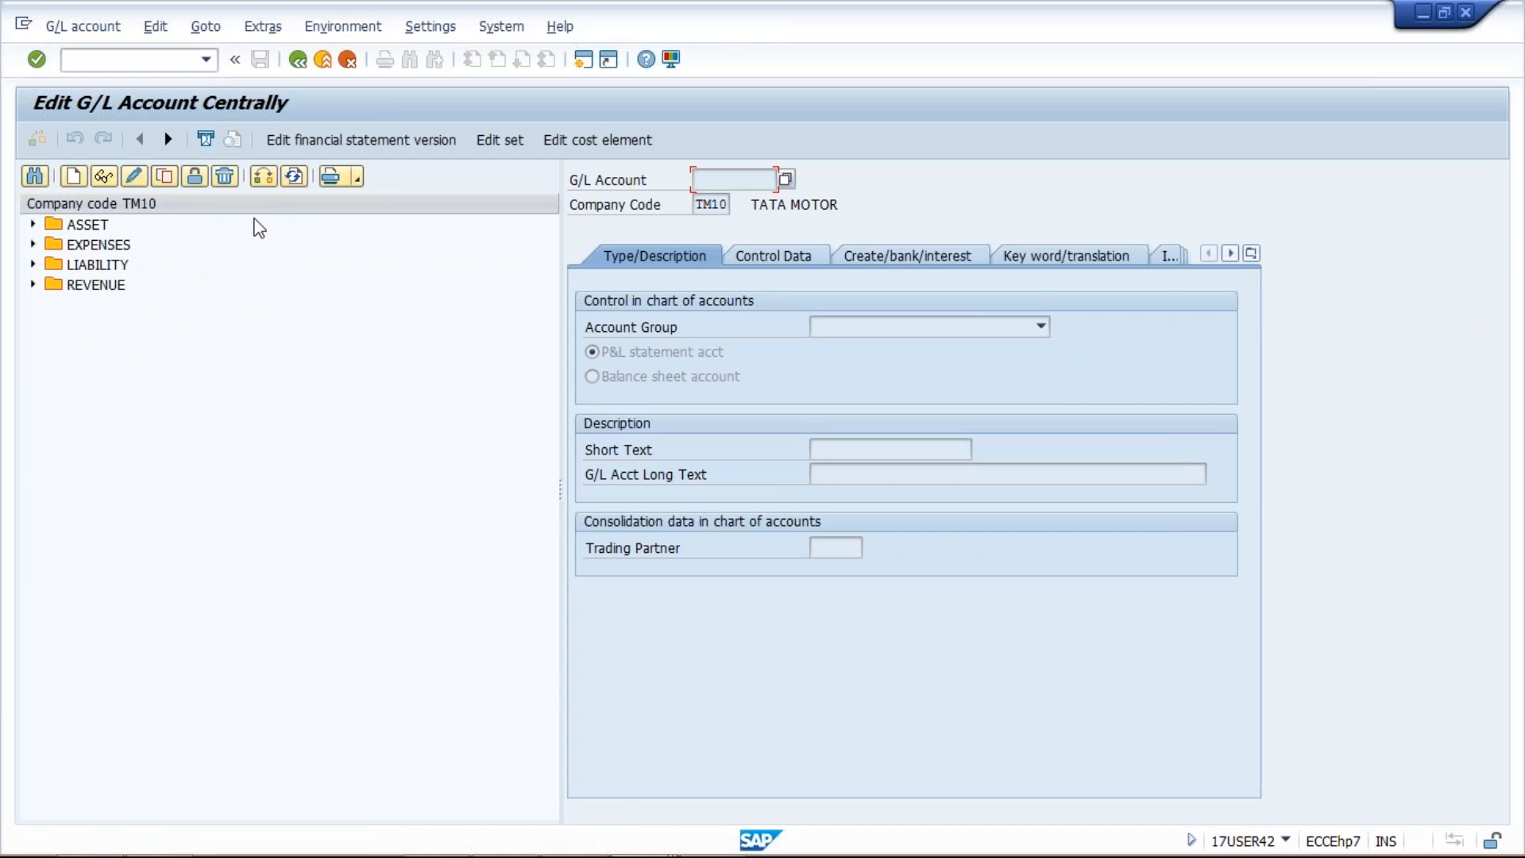
Step: Set the hierarchy display to 'Display accounts in navigation tree' and confirm the restart notice
left_click(430, 29)
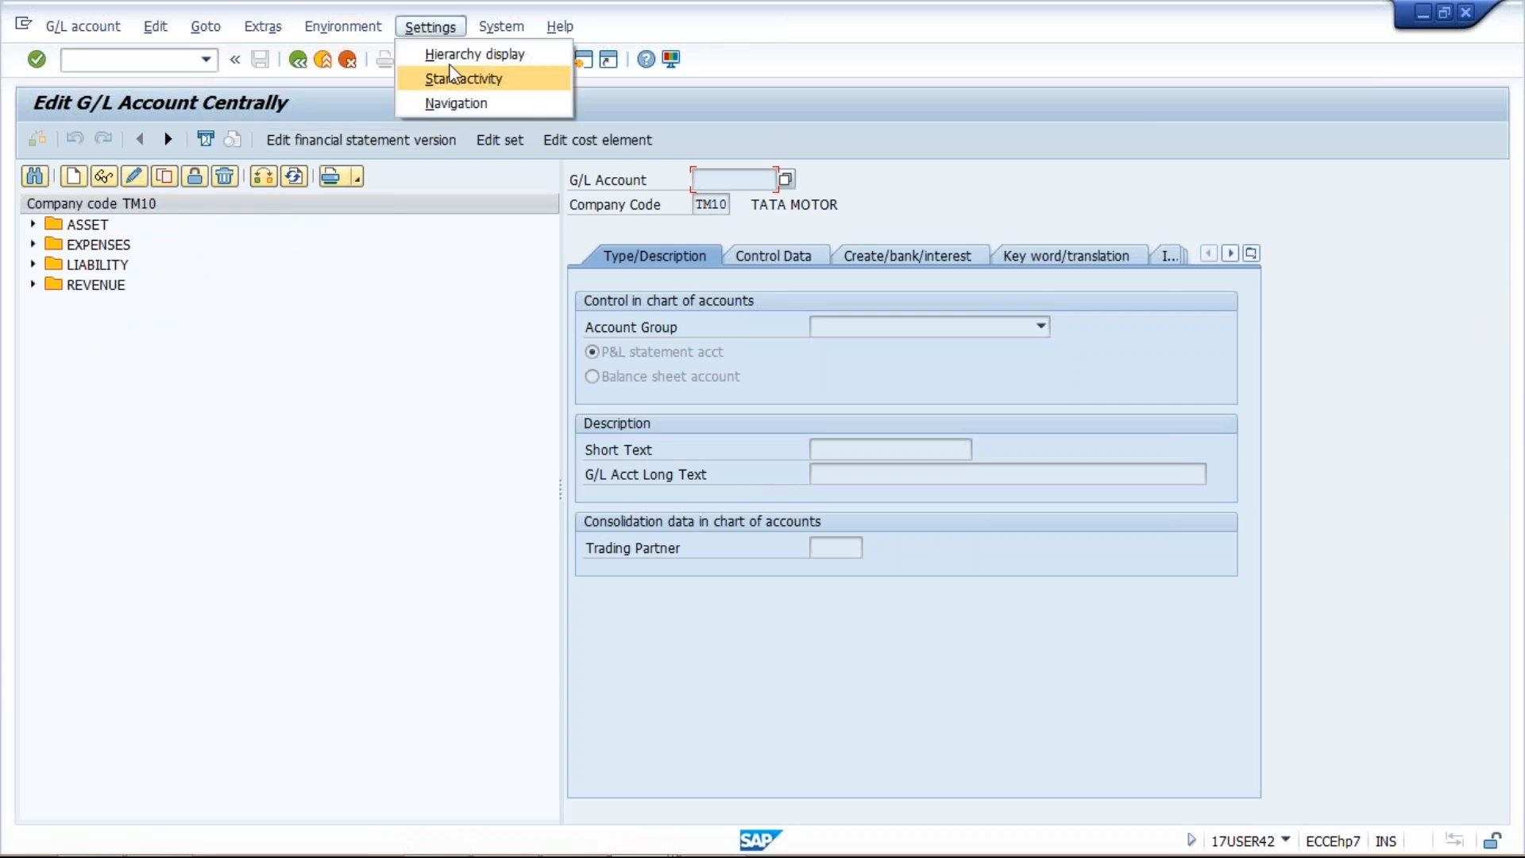
left_click(454, 54)
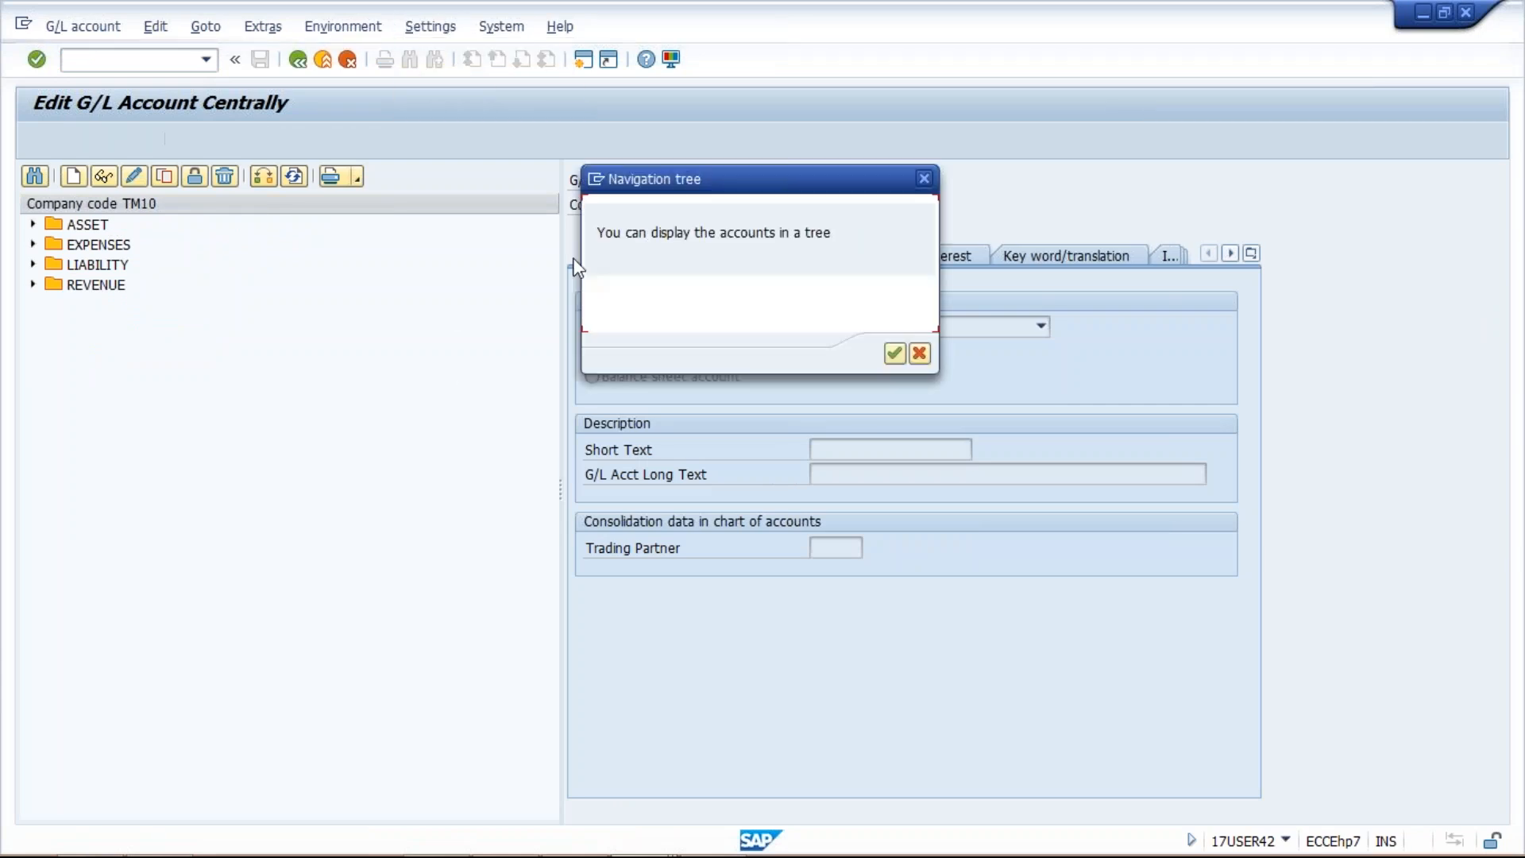
left_click(610, 287)
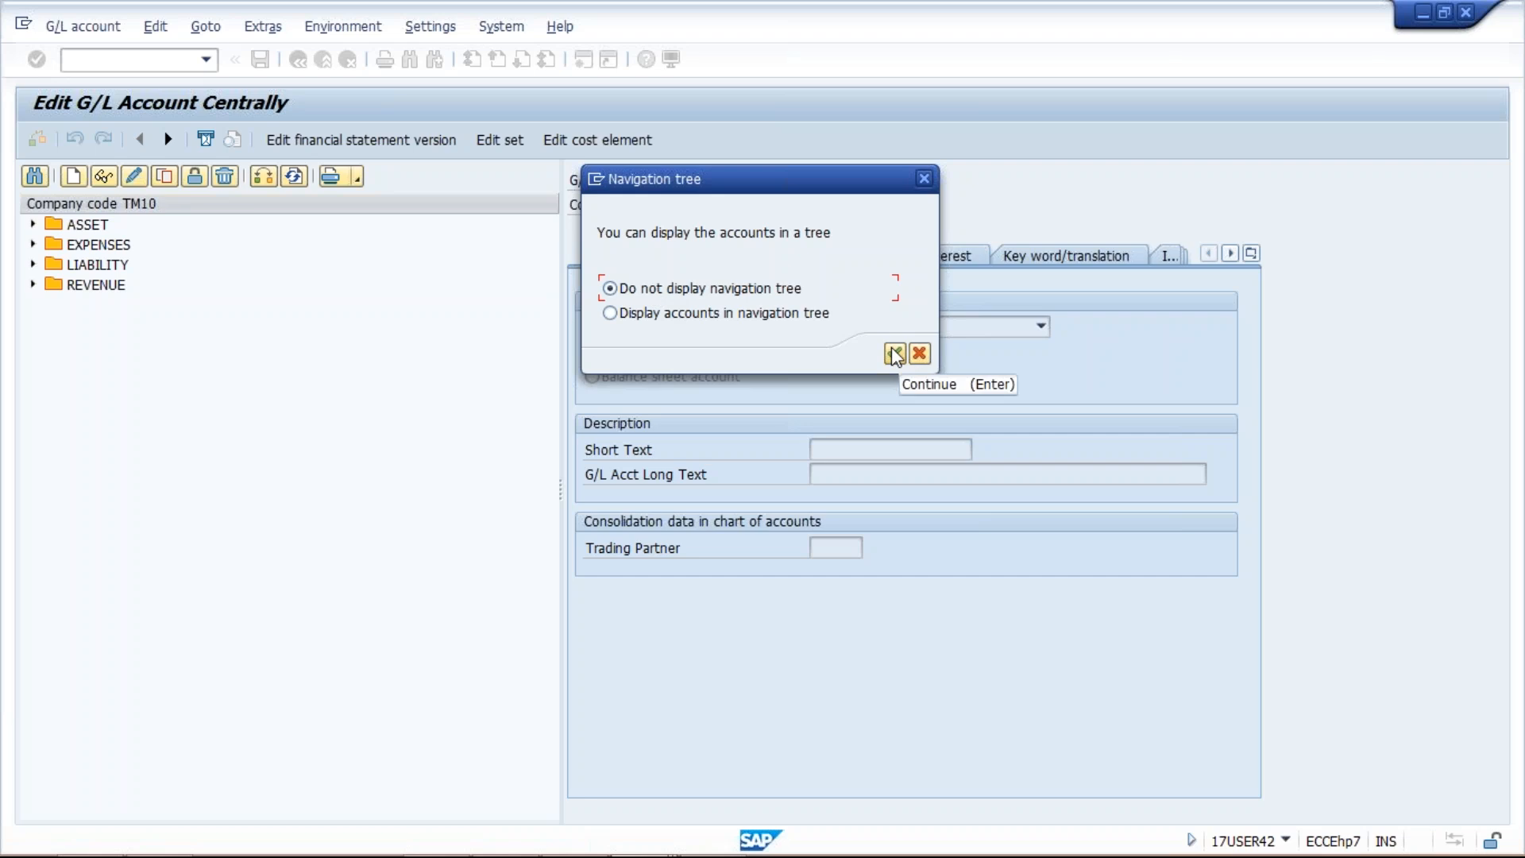
left_click(917, 355)
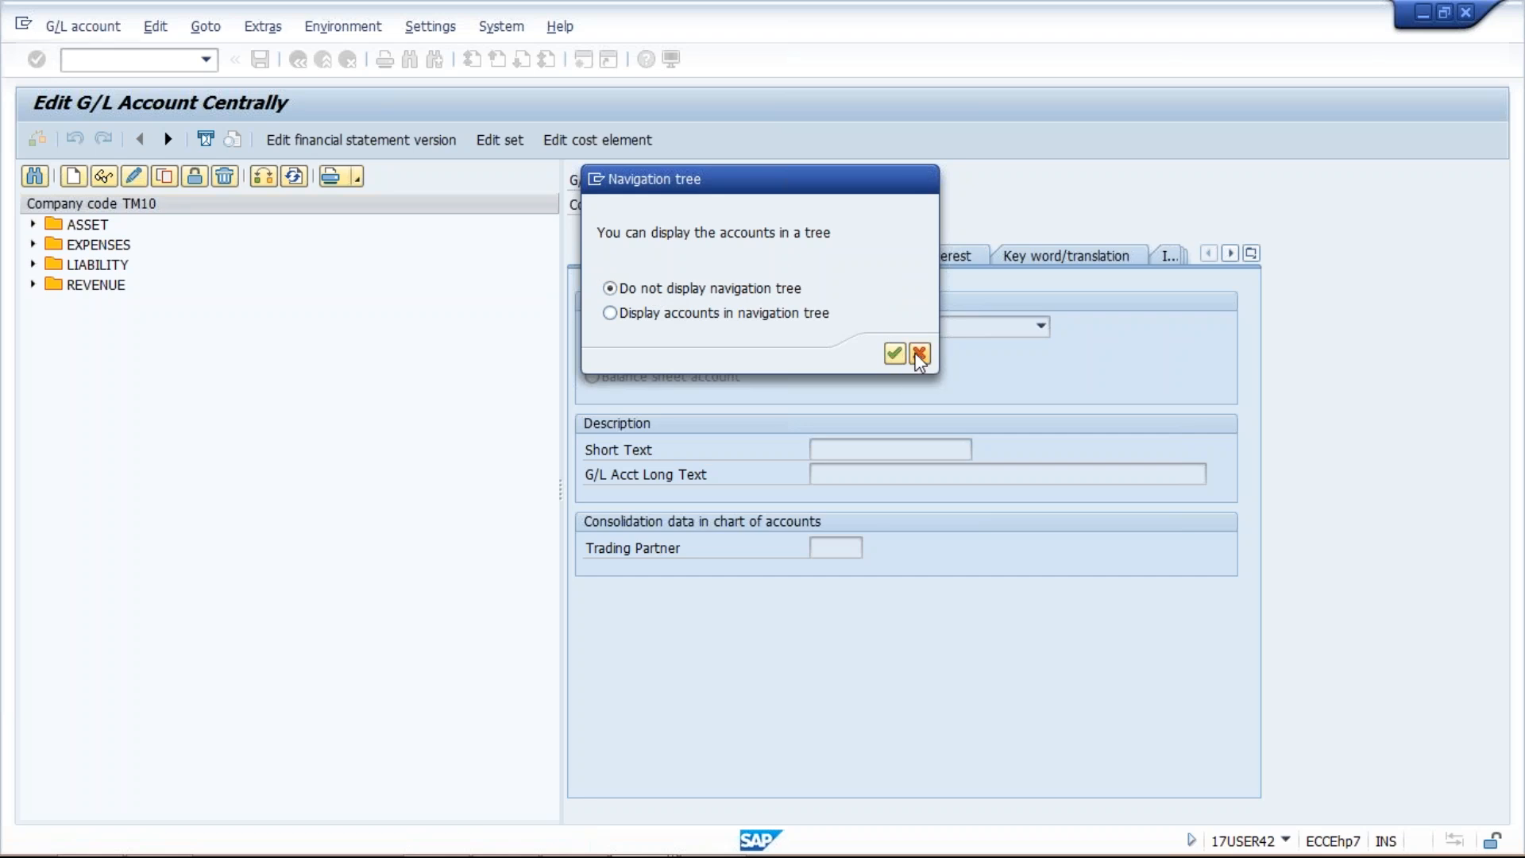
left_click(429, 27)
mouse_move(430, 28)
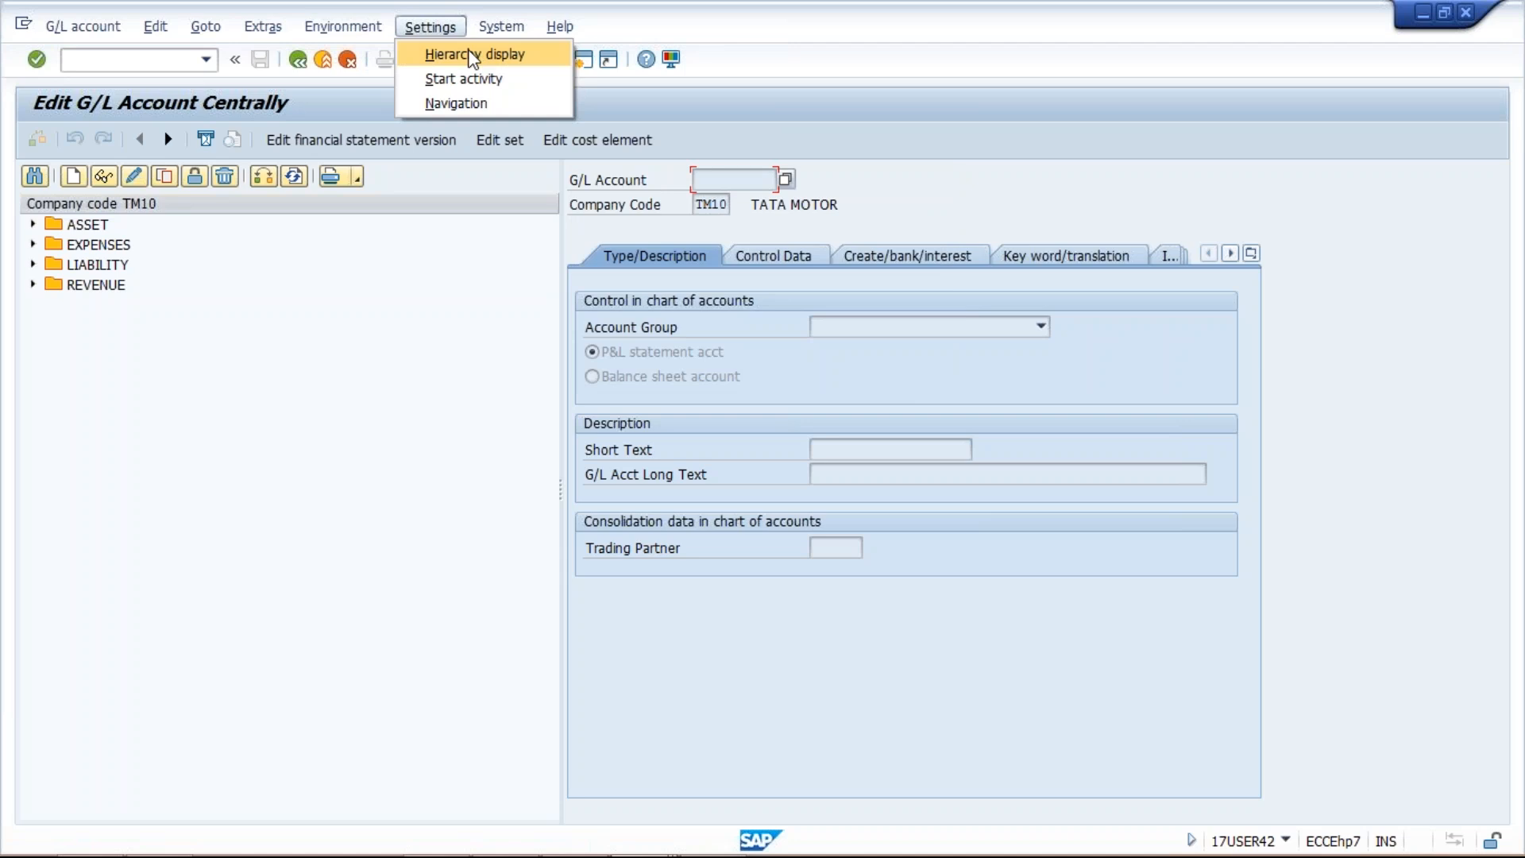
left_click(467, 61)
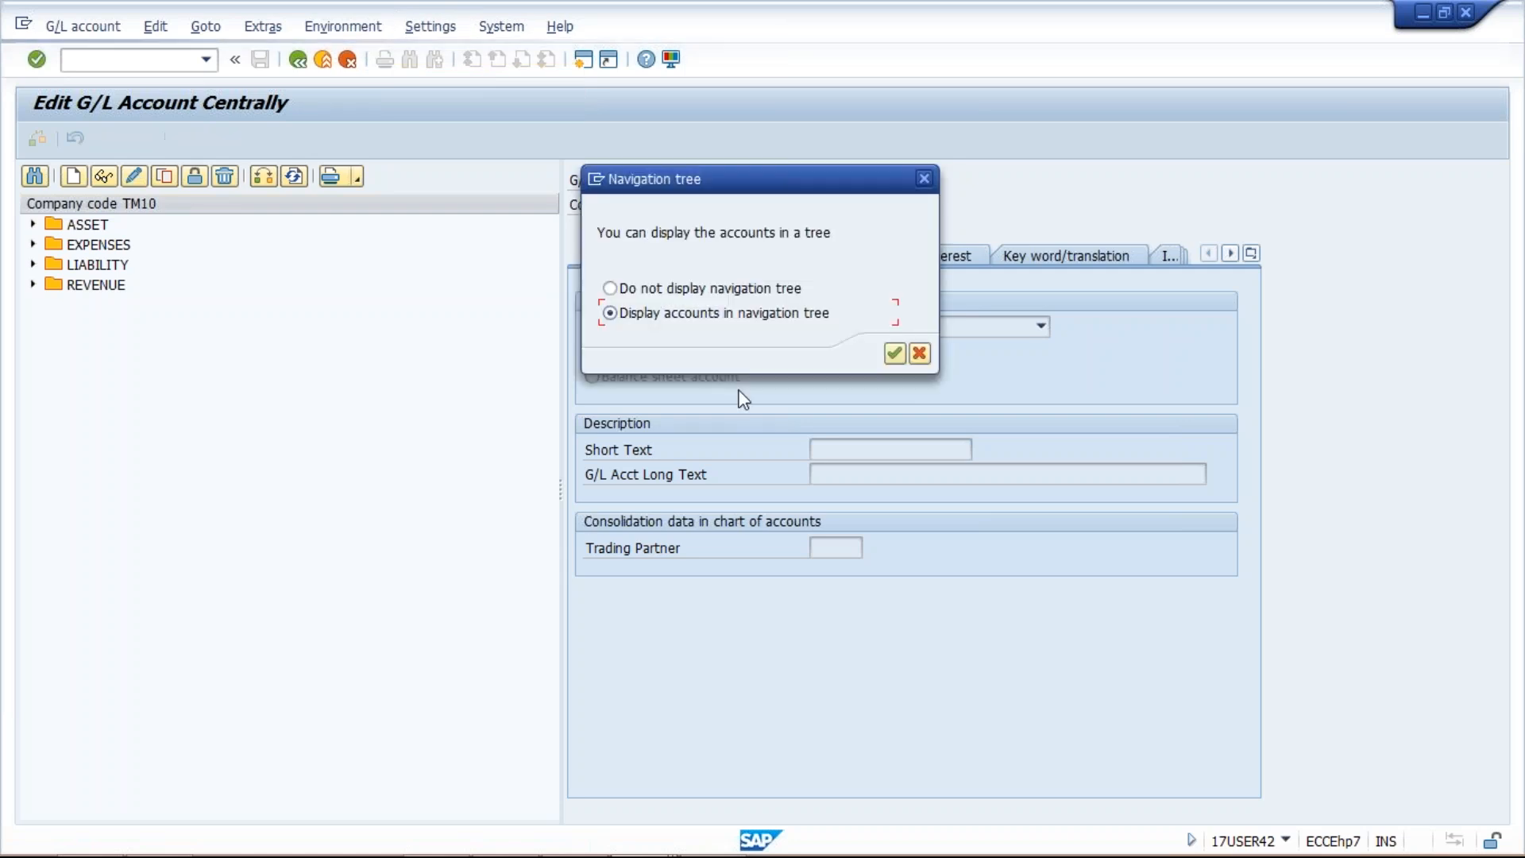
left_click(680, 291)
left_click(897, 353)
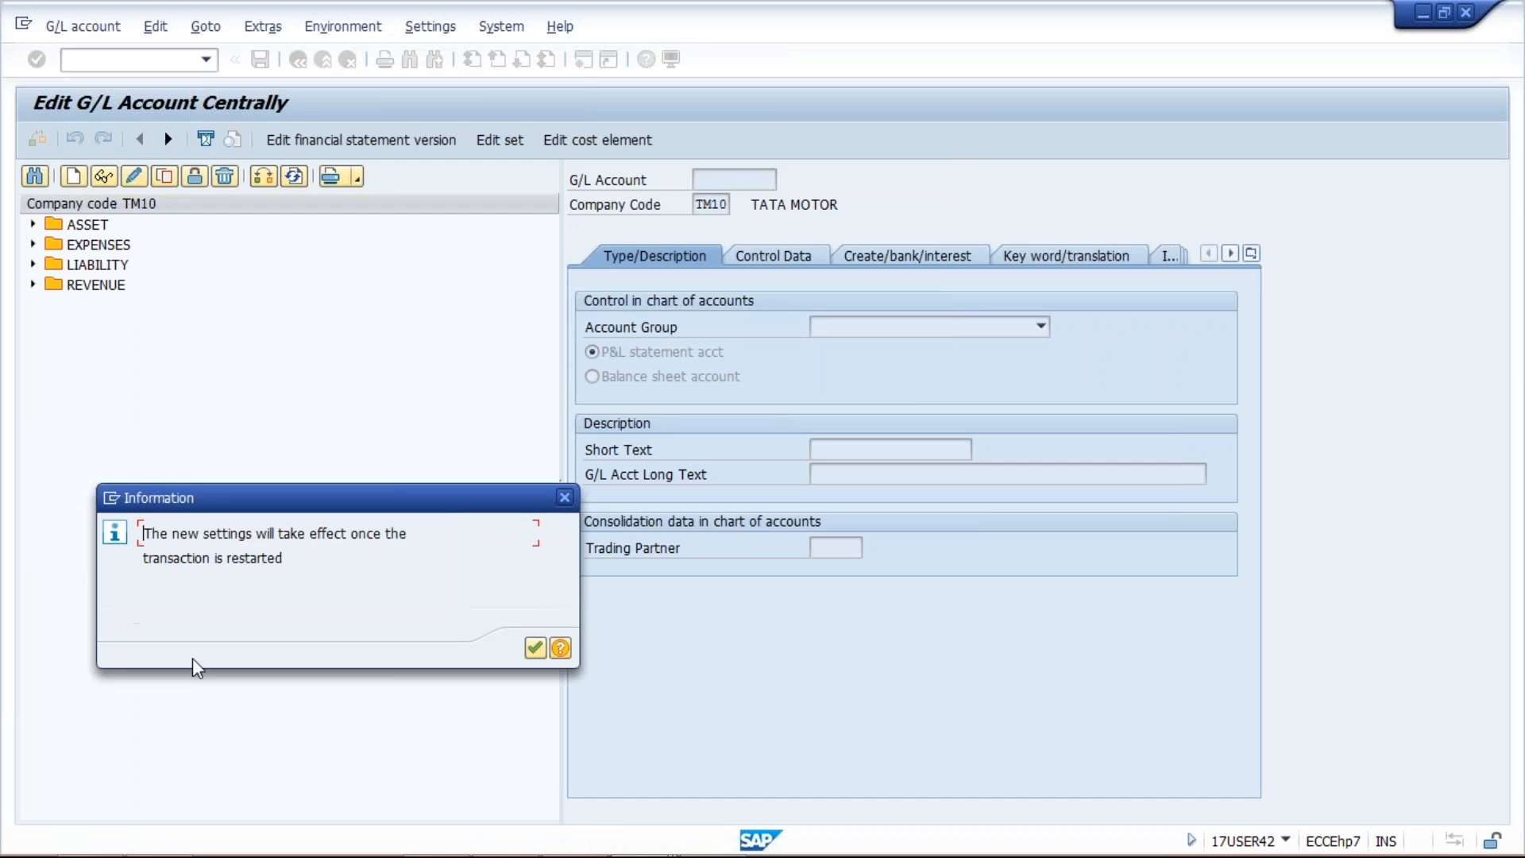
key("Return")
Step: Restart the G/L account editor with /nfs00 so the account tree appears
left_click(205, 59)
left_click(184, 76)
key("Left")
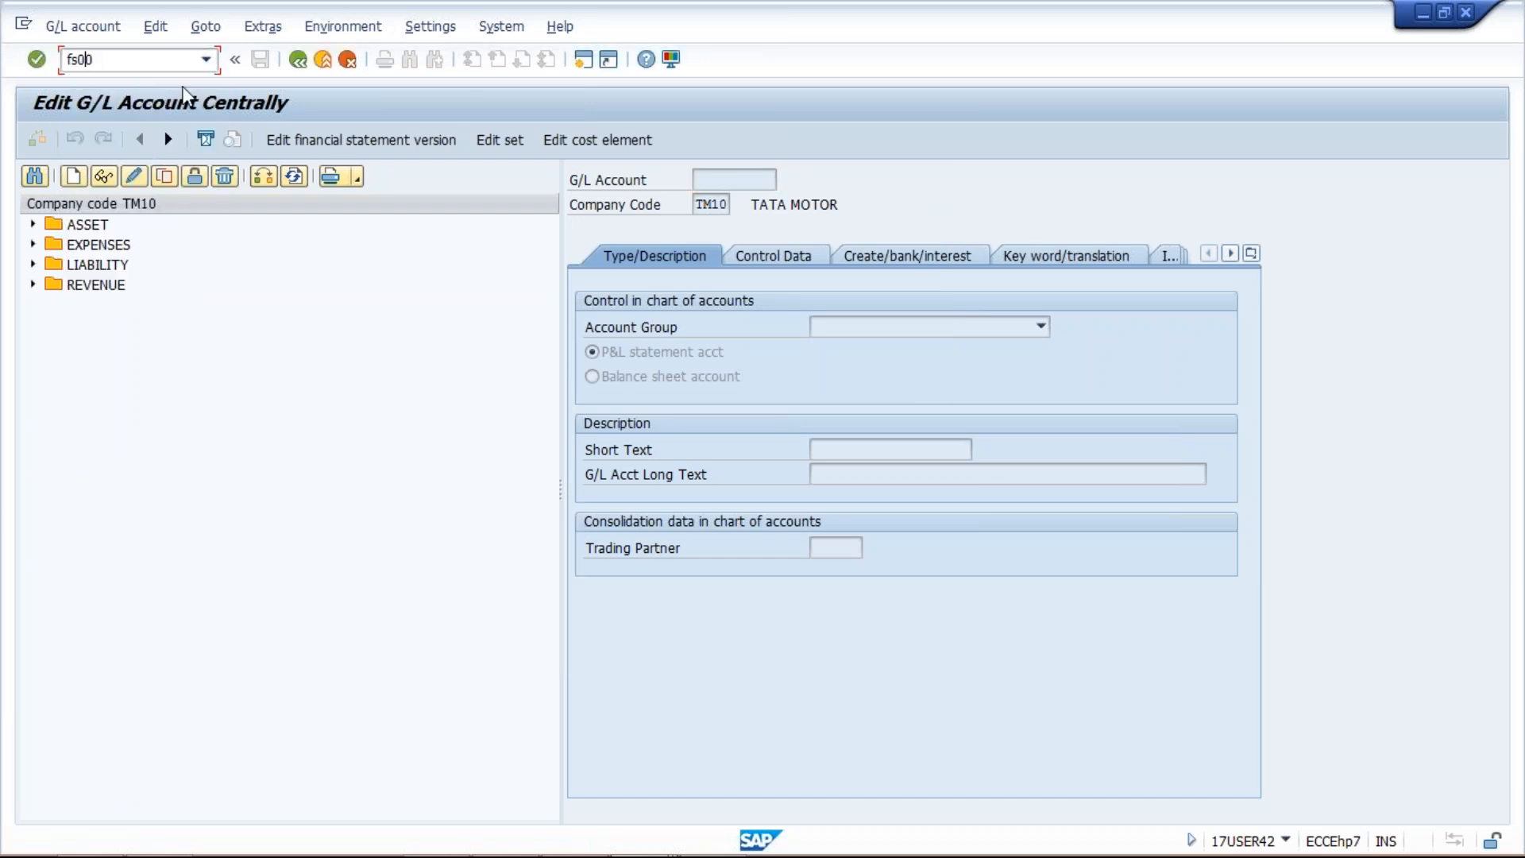
key("Left")
key("Left")
key("Left")
type("/n")
key("Return")
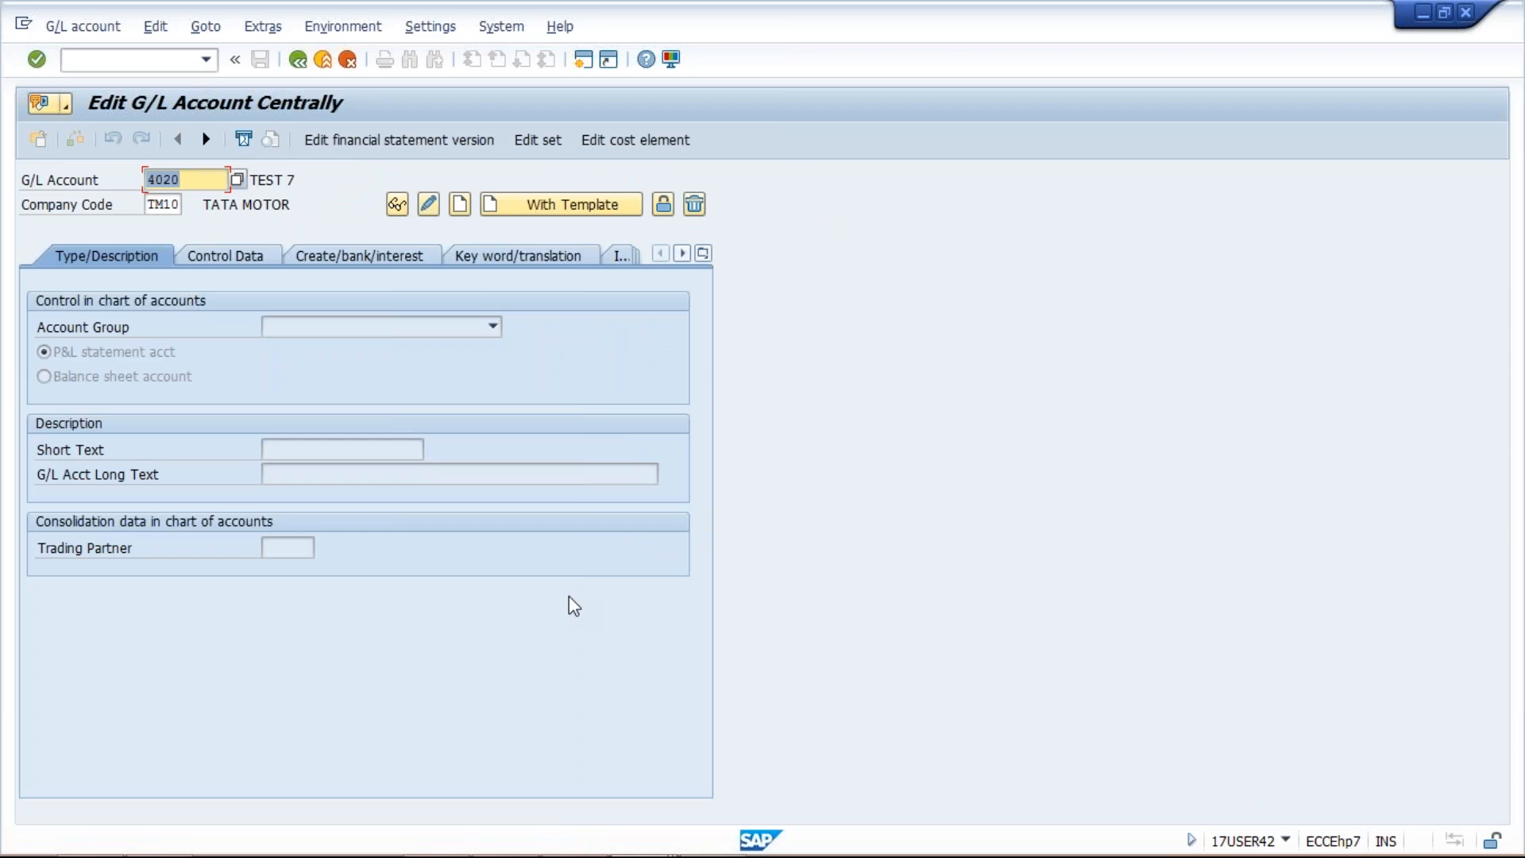
Step: View the account-tree window, close it, and return to the remaining G/L account window
mouse_move(573, 856)
left_click(640, 834)
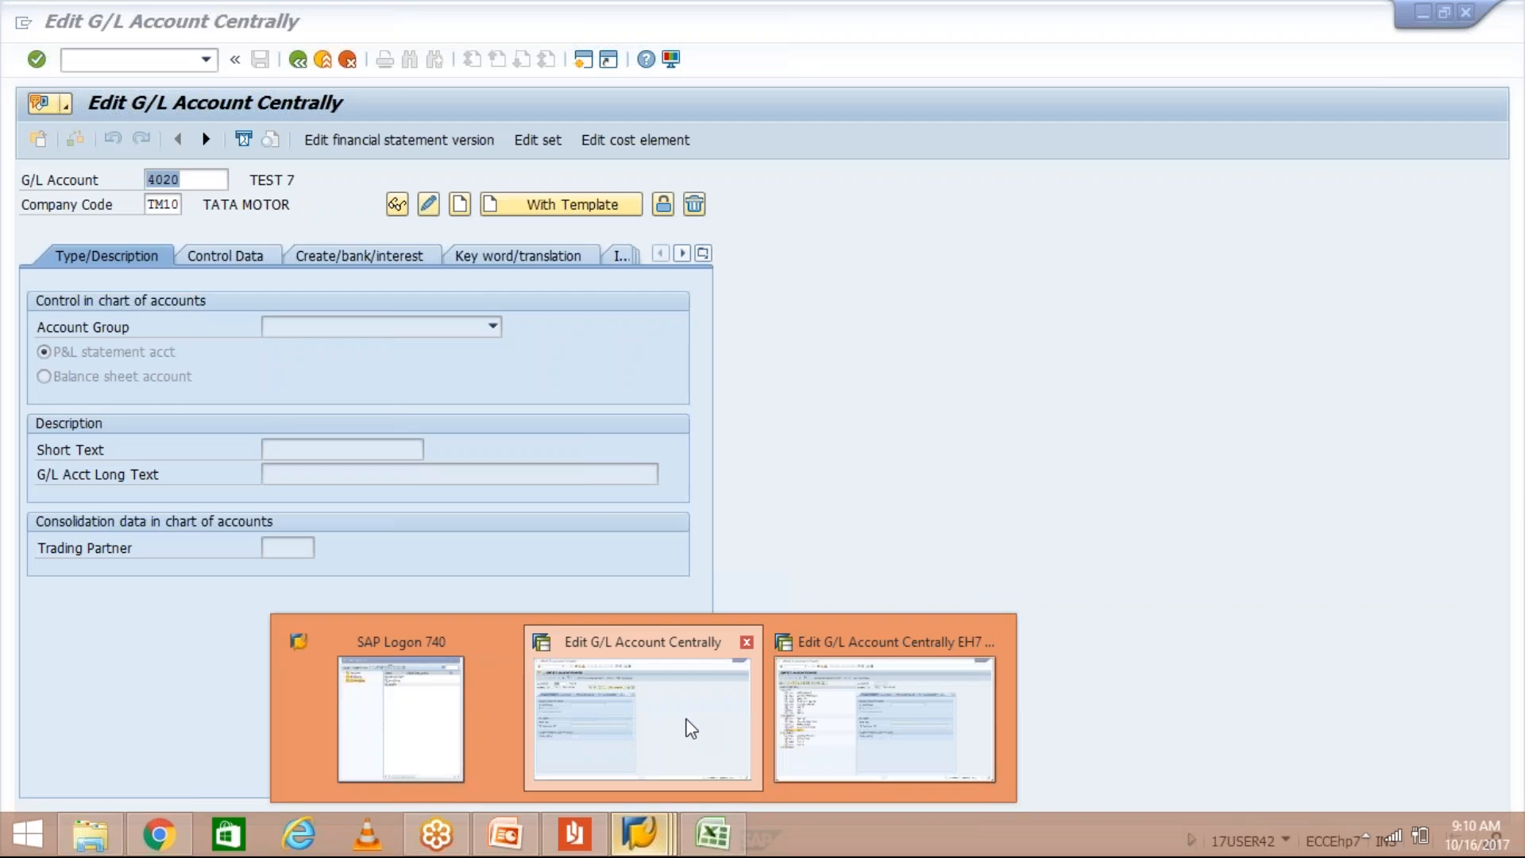
left_click(688, 718)
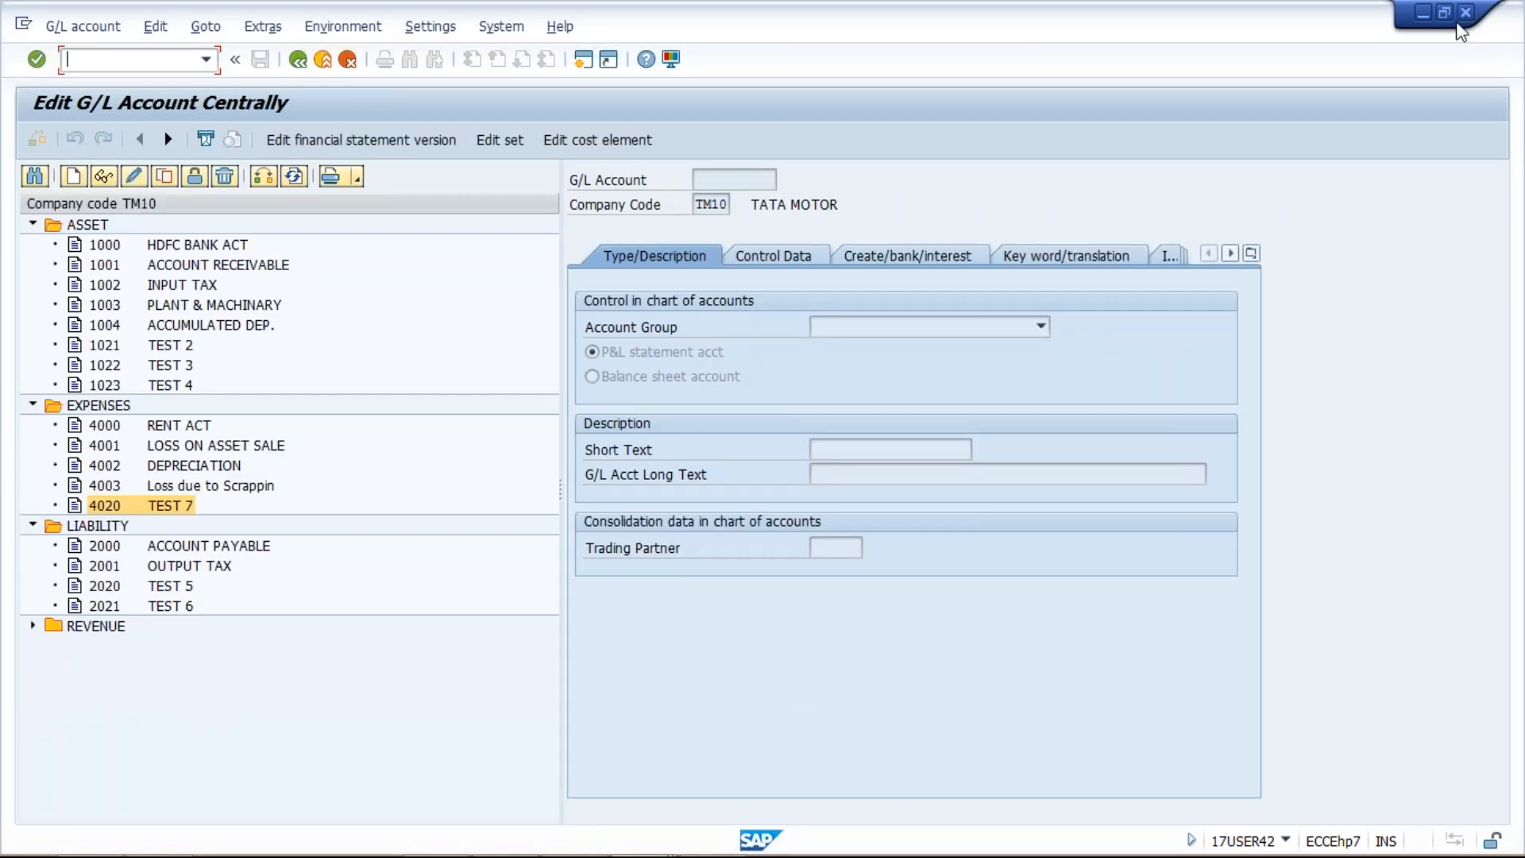
left_click(1466, 12)
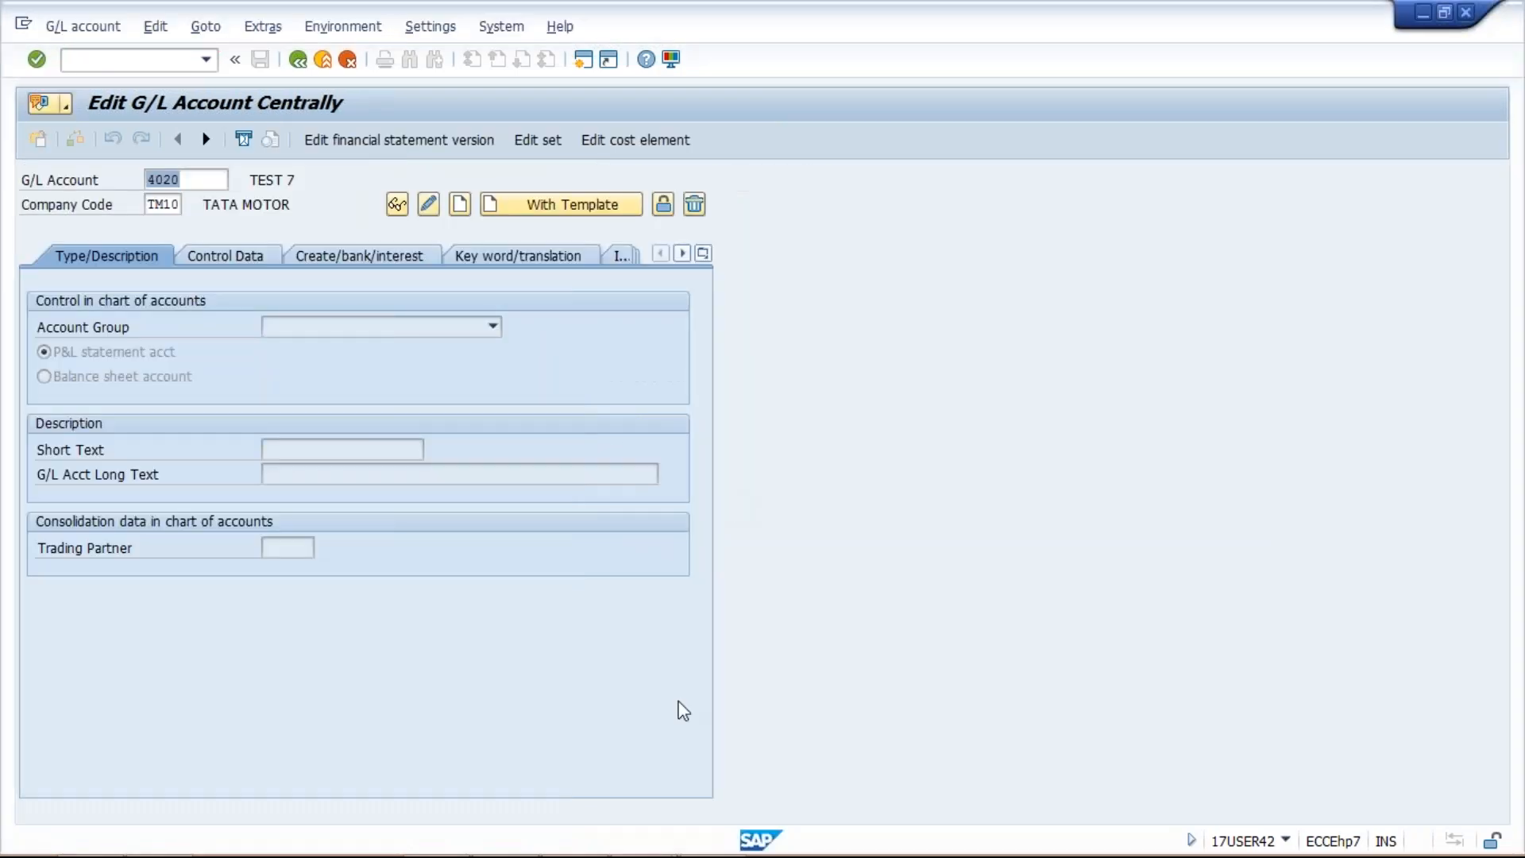
left_click(207, 60)
left_click(207, 61)
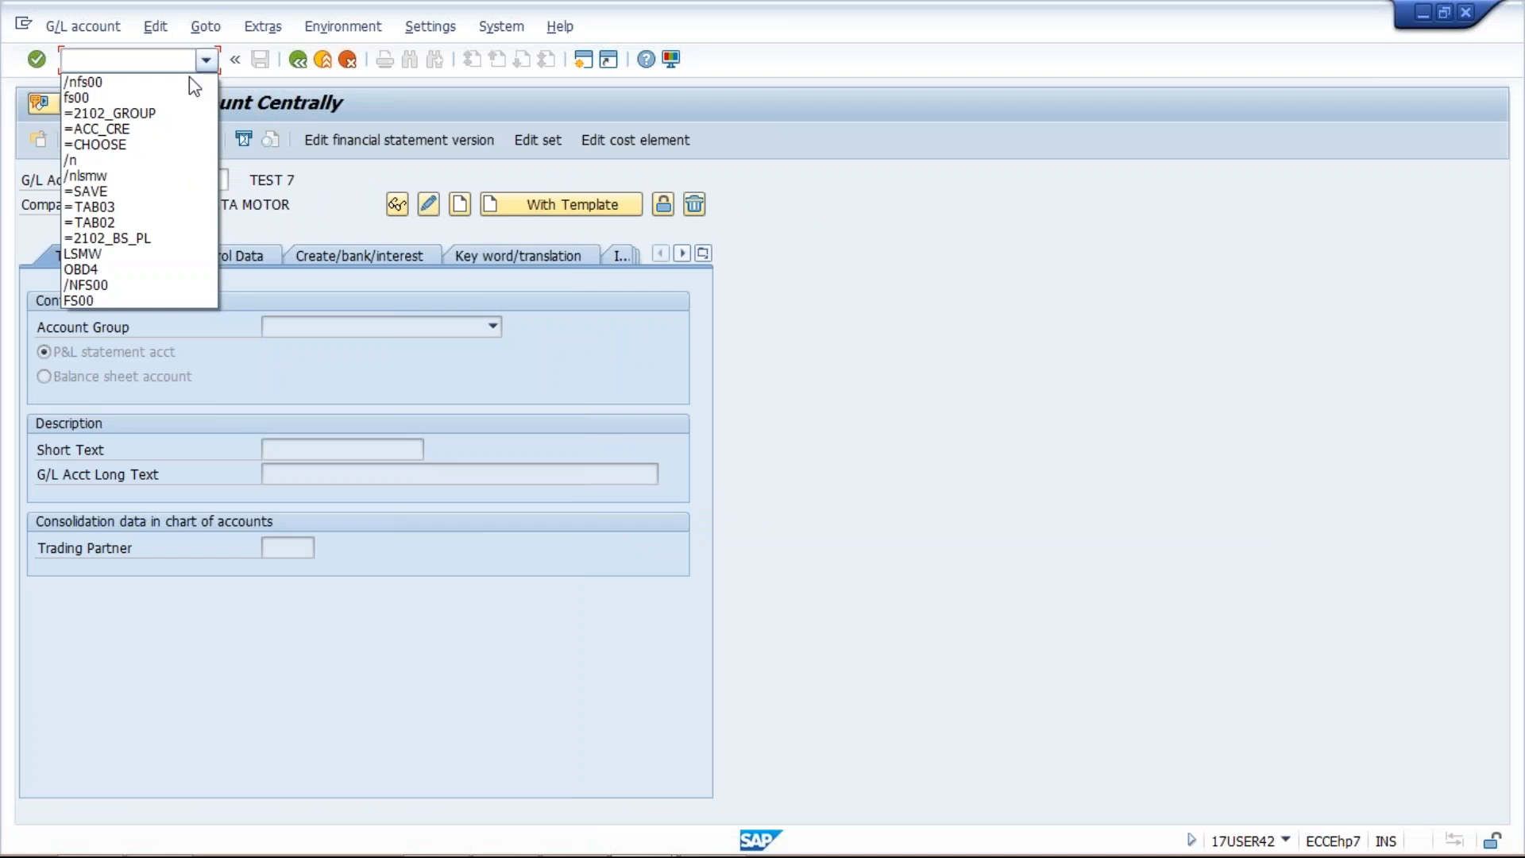
Step: Restart LSMW and execute the GL UPLOAD object's Run Batch Input Session step
left_click(144, 254)
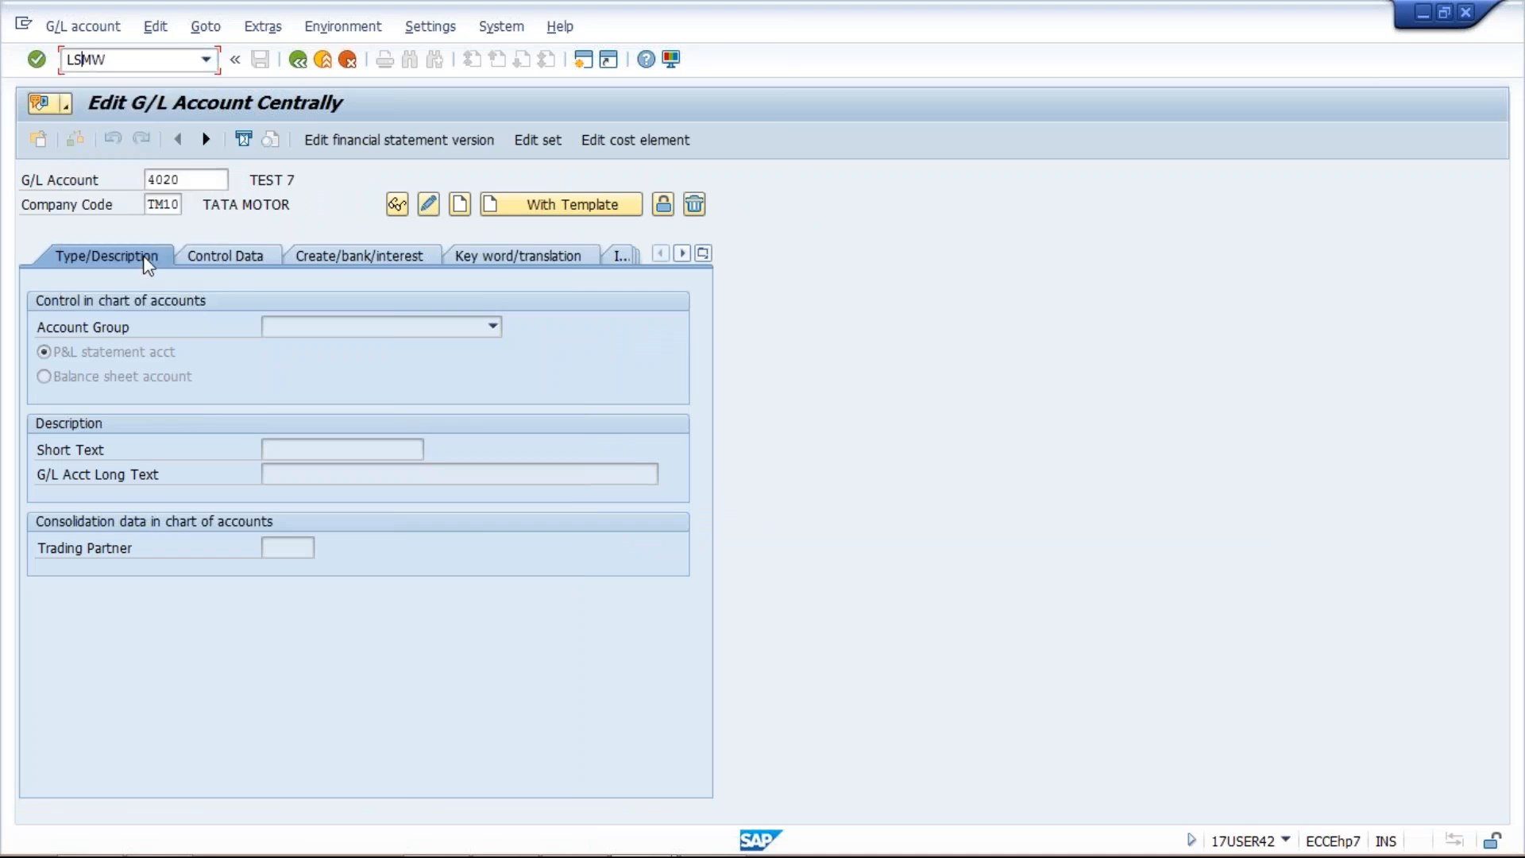
key("Home")
type("/n")
key("Delete")
key("Delete")
key("Delete")
key("Delete")
type("lsm")
key("Return")
key("Return")
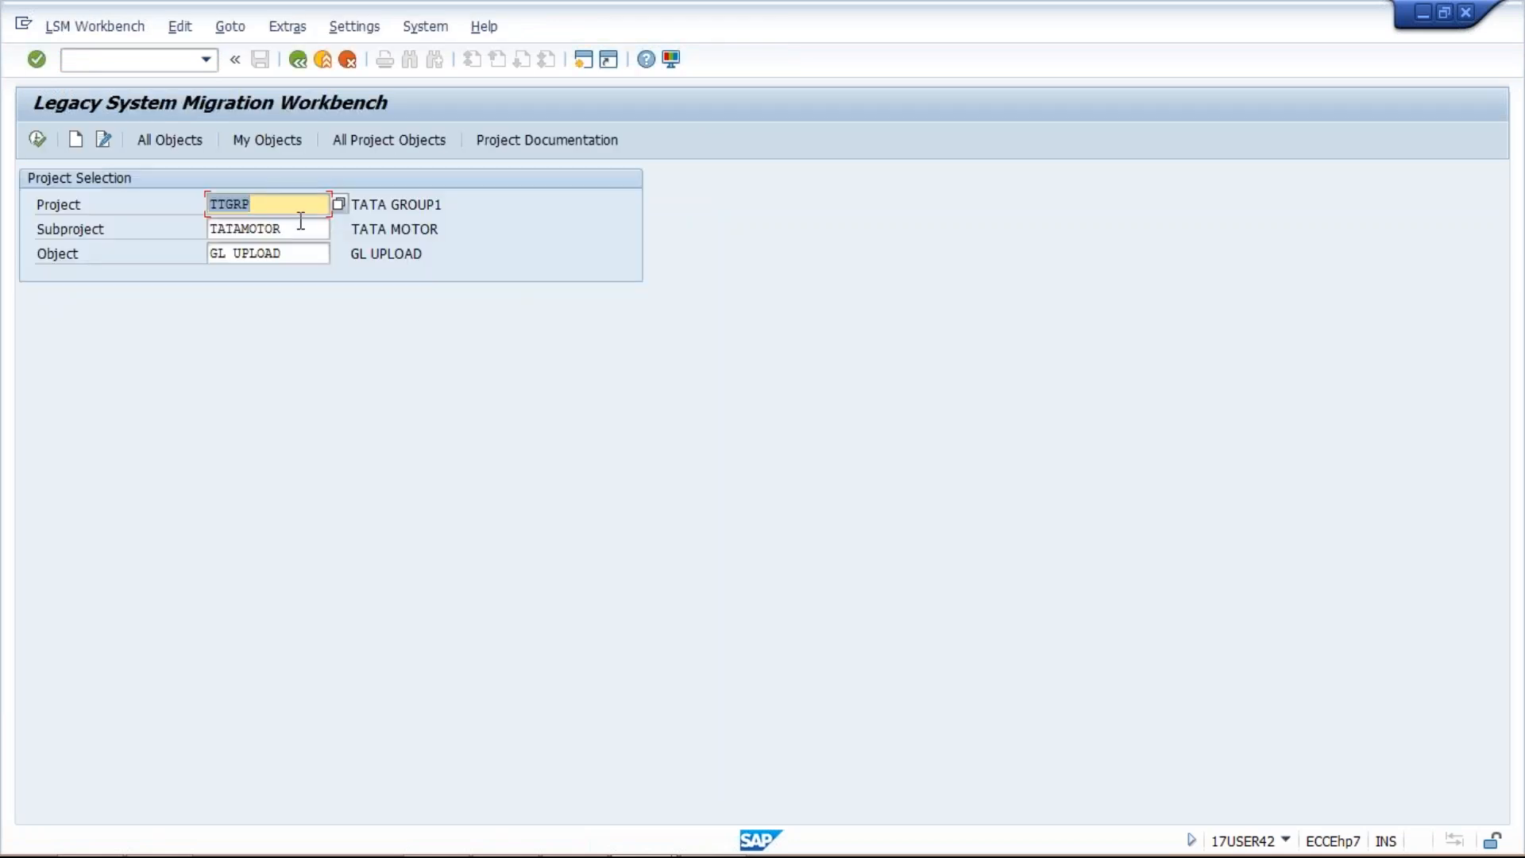
key("F8")
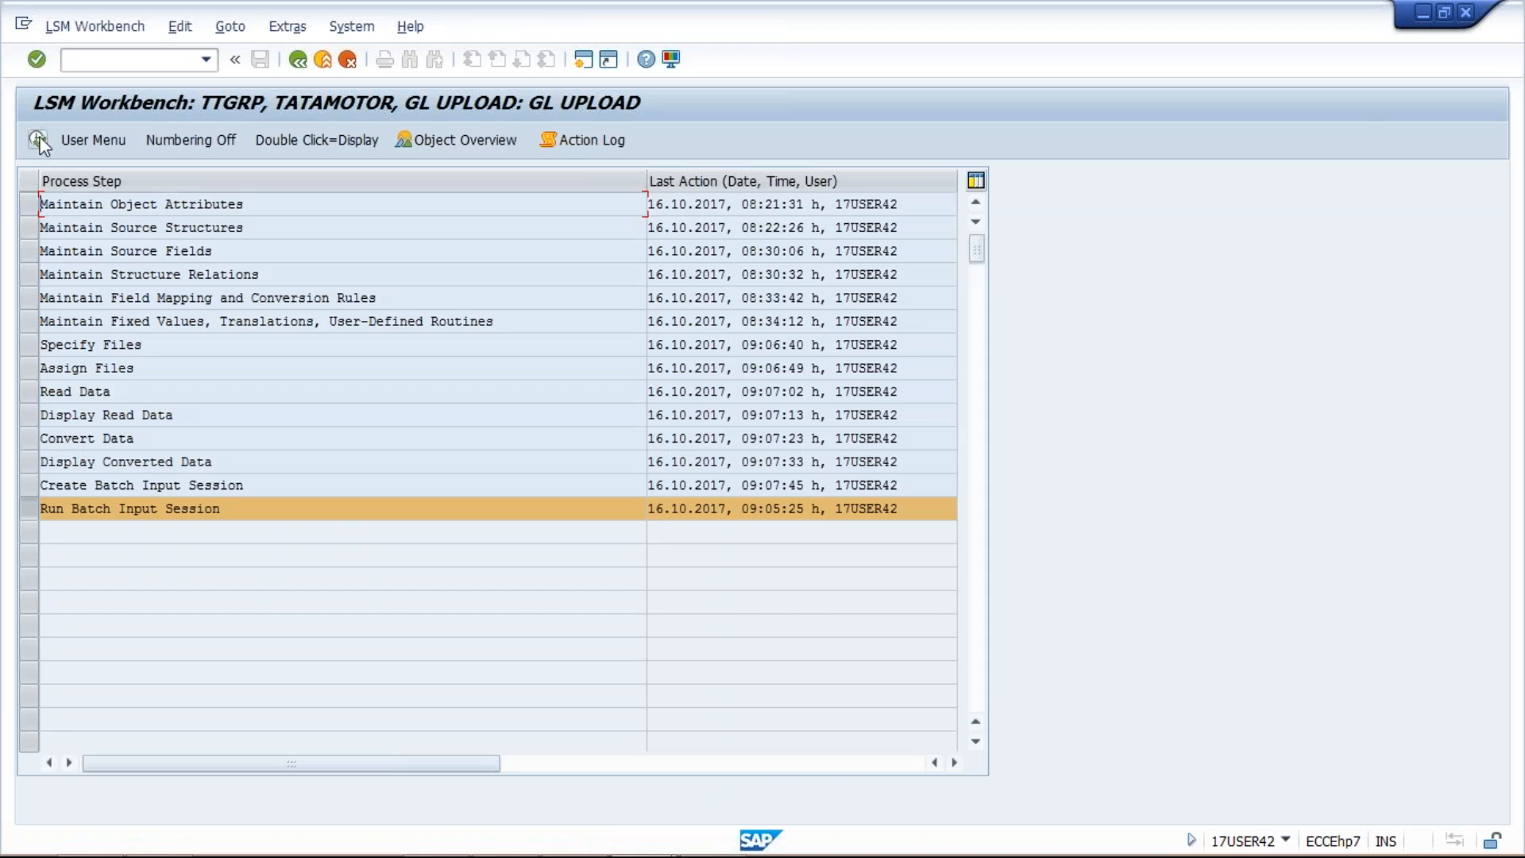
left_click(38, 141)
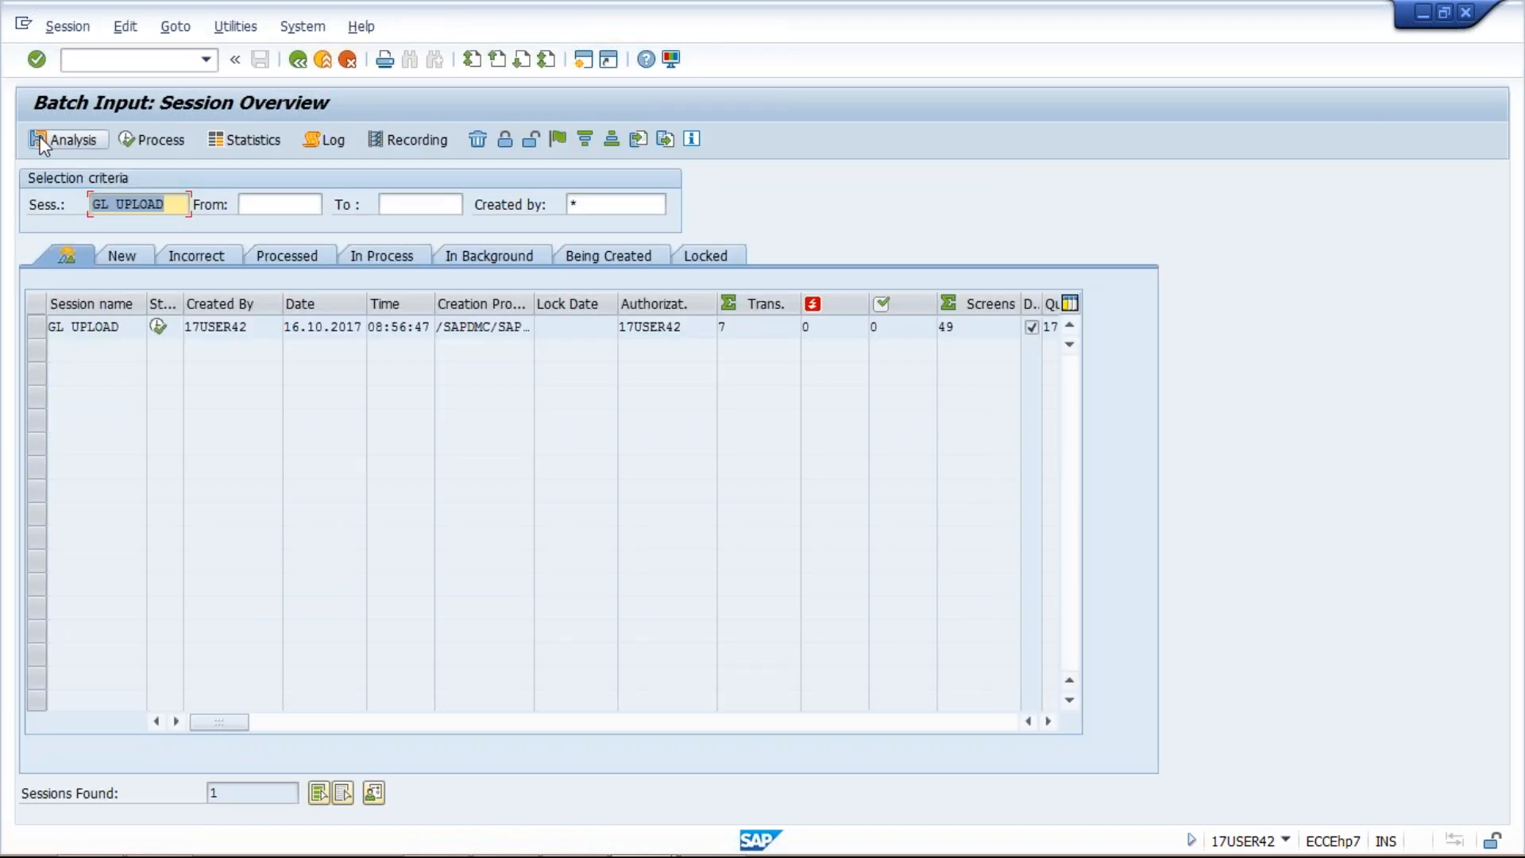
Step: Filter the session overview to GL UPLOAD1, select it and start foreground processing
left_click(179, 205)
type("1")
key("Return")
left_click(38, 326)
left_click(159, 140)
left_click(548, 526)
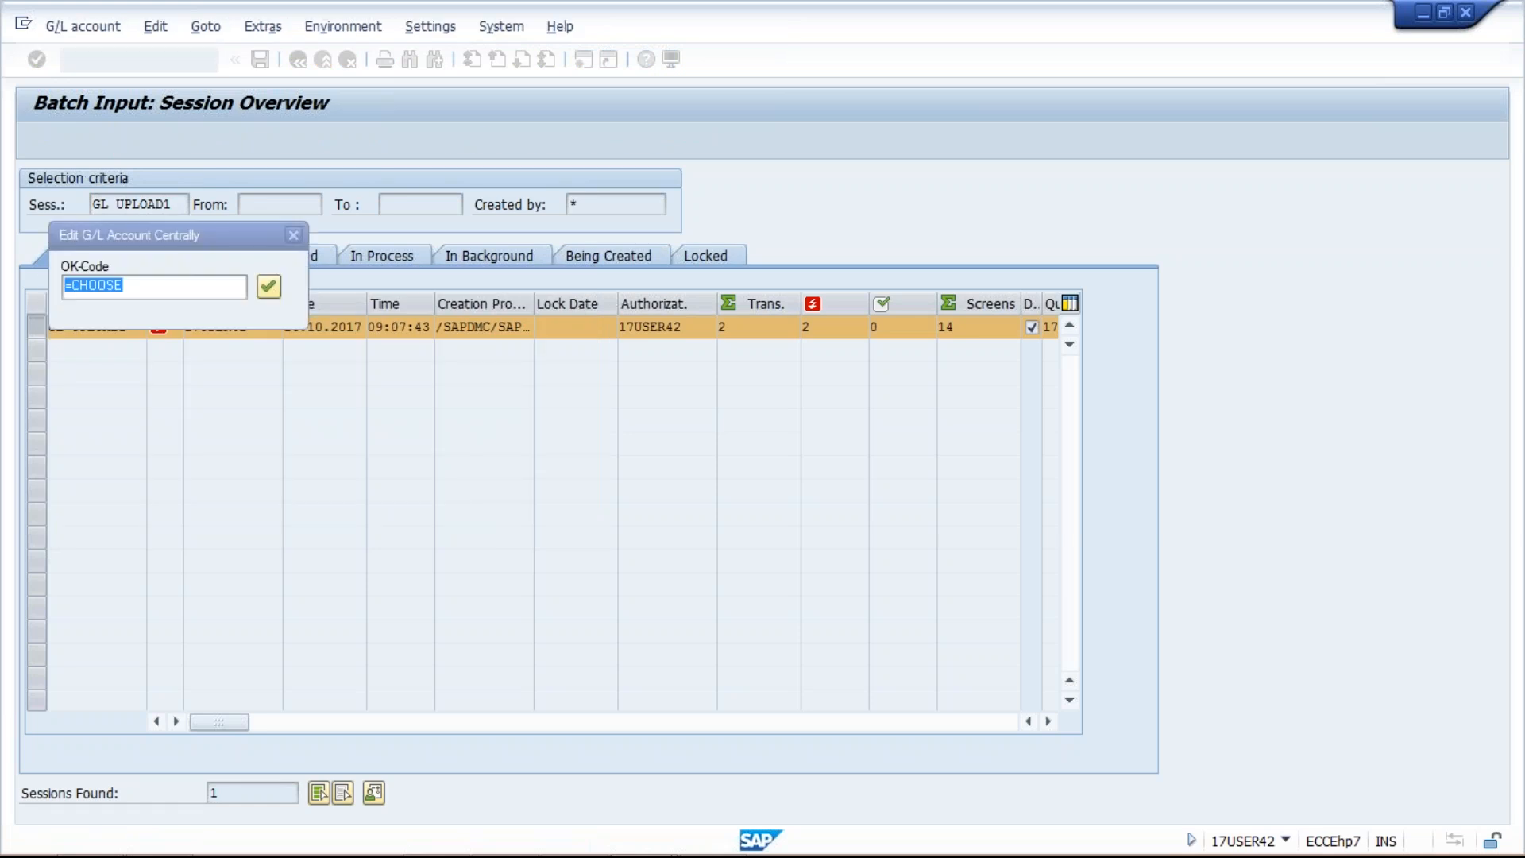
Step: Step through the batch screens to create and save G/L accounts 4021 and 4022
key("Return")
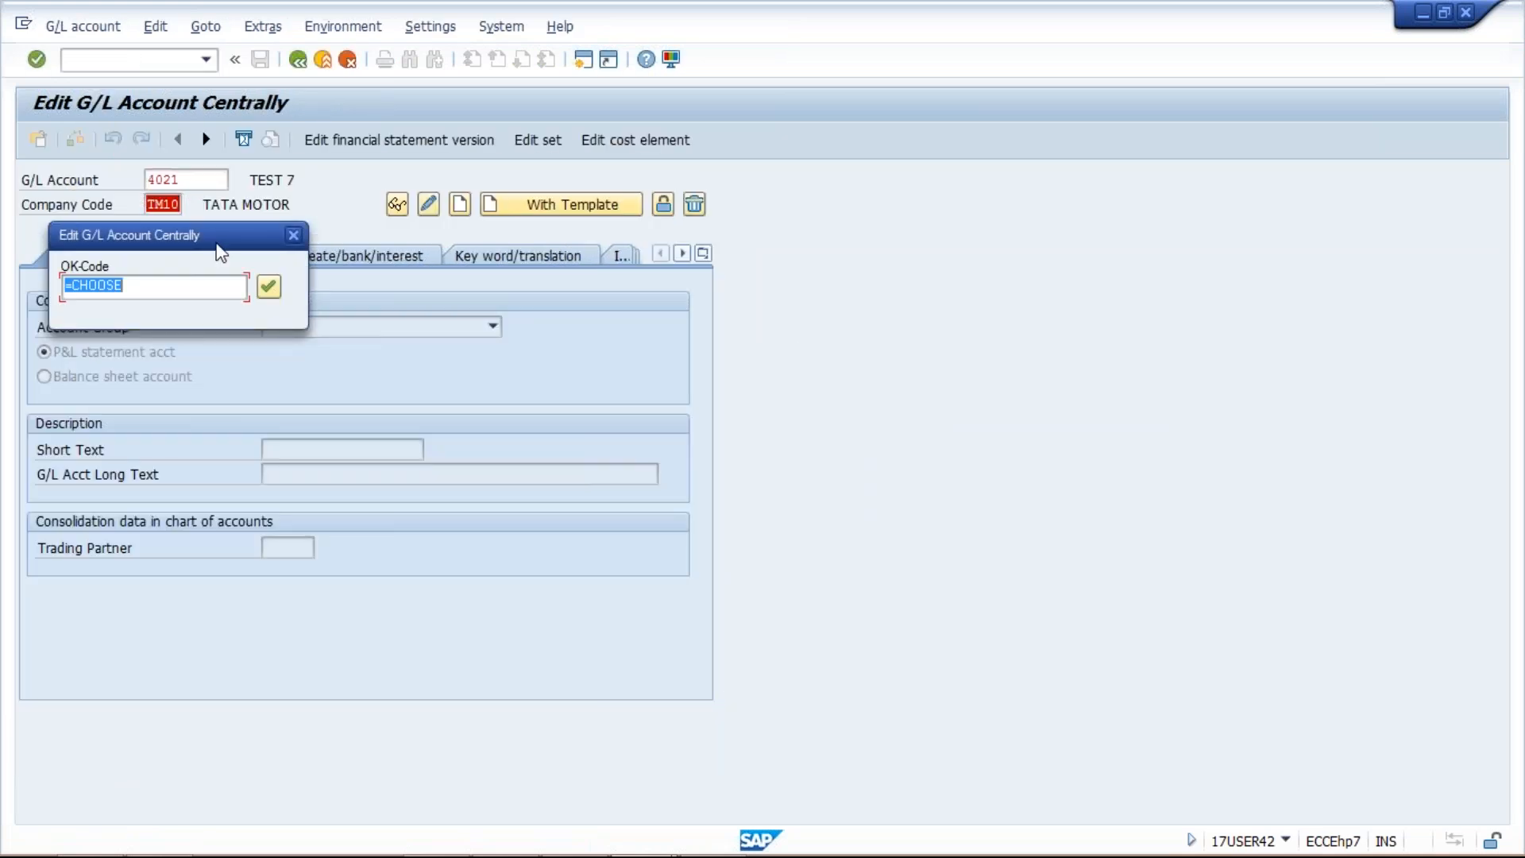
key("Return")
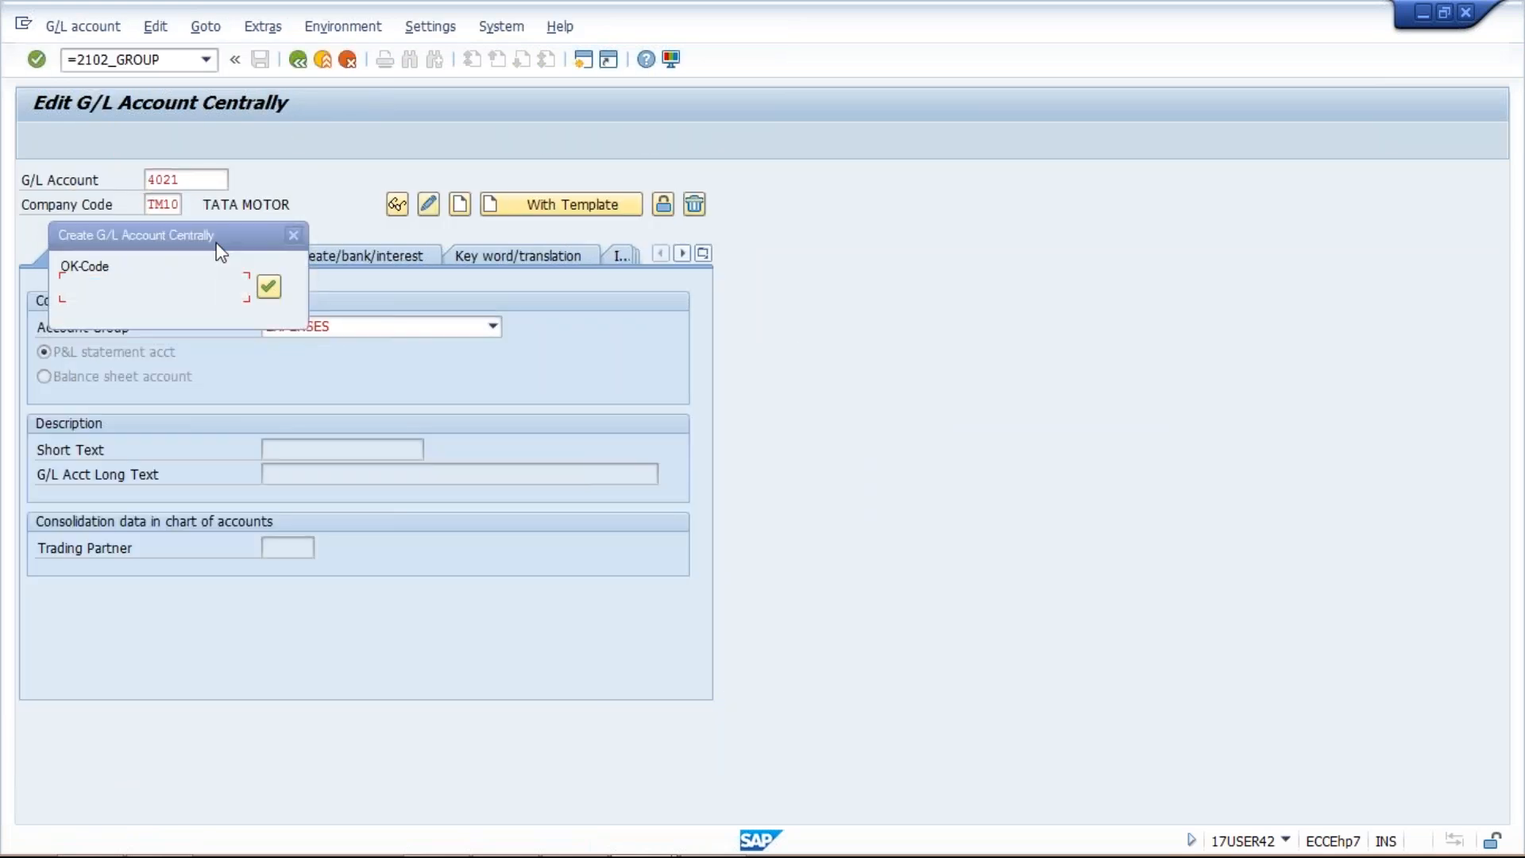
left_click_drag(221, 253, 1018, 296)
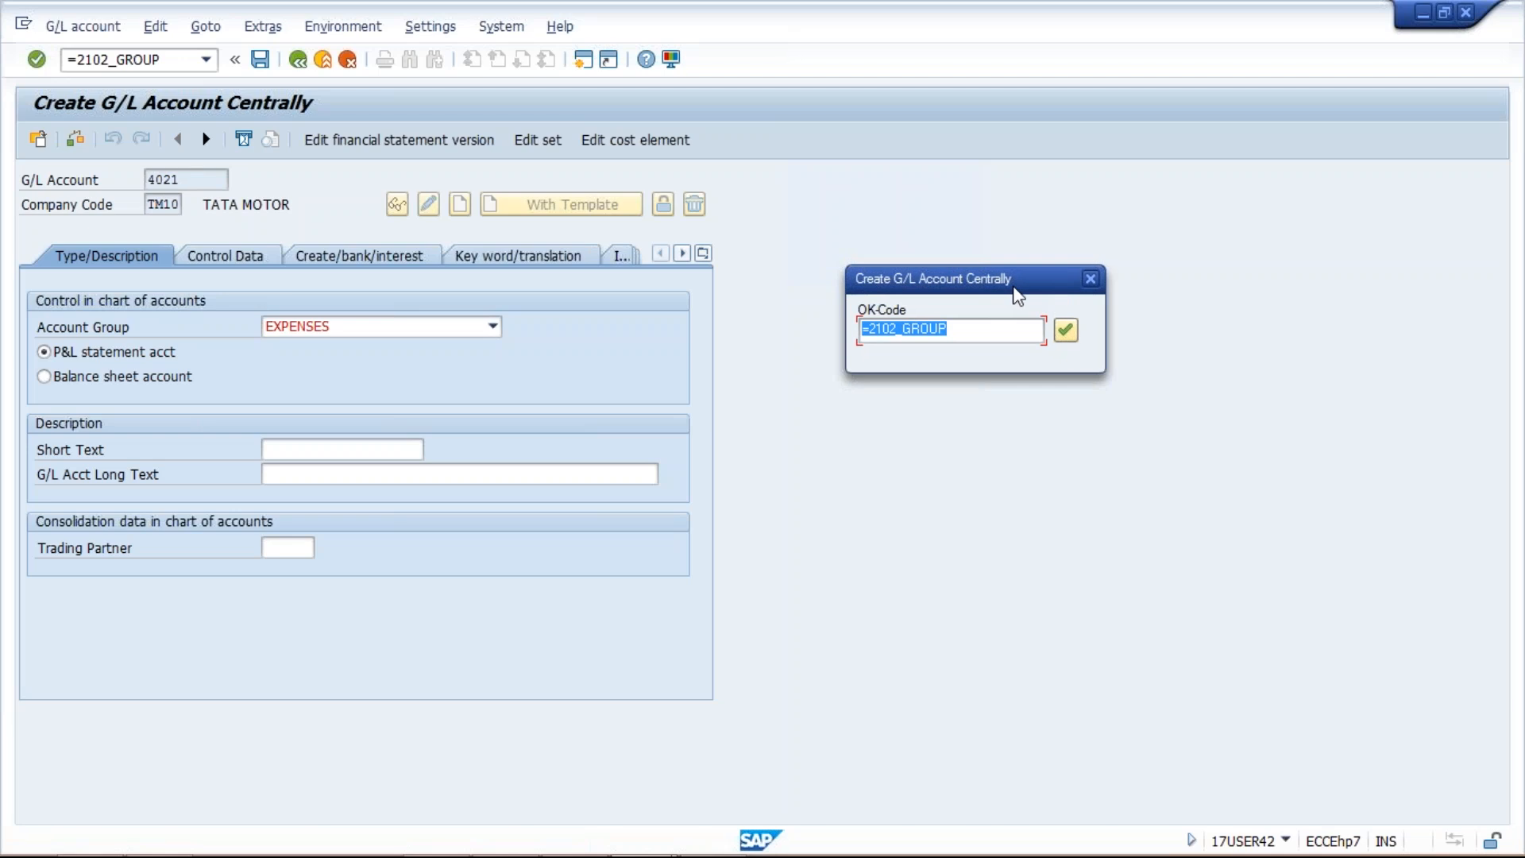
key("Return")
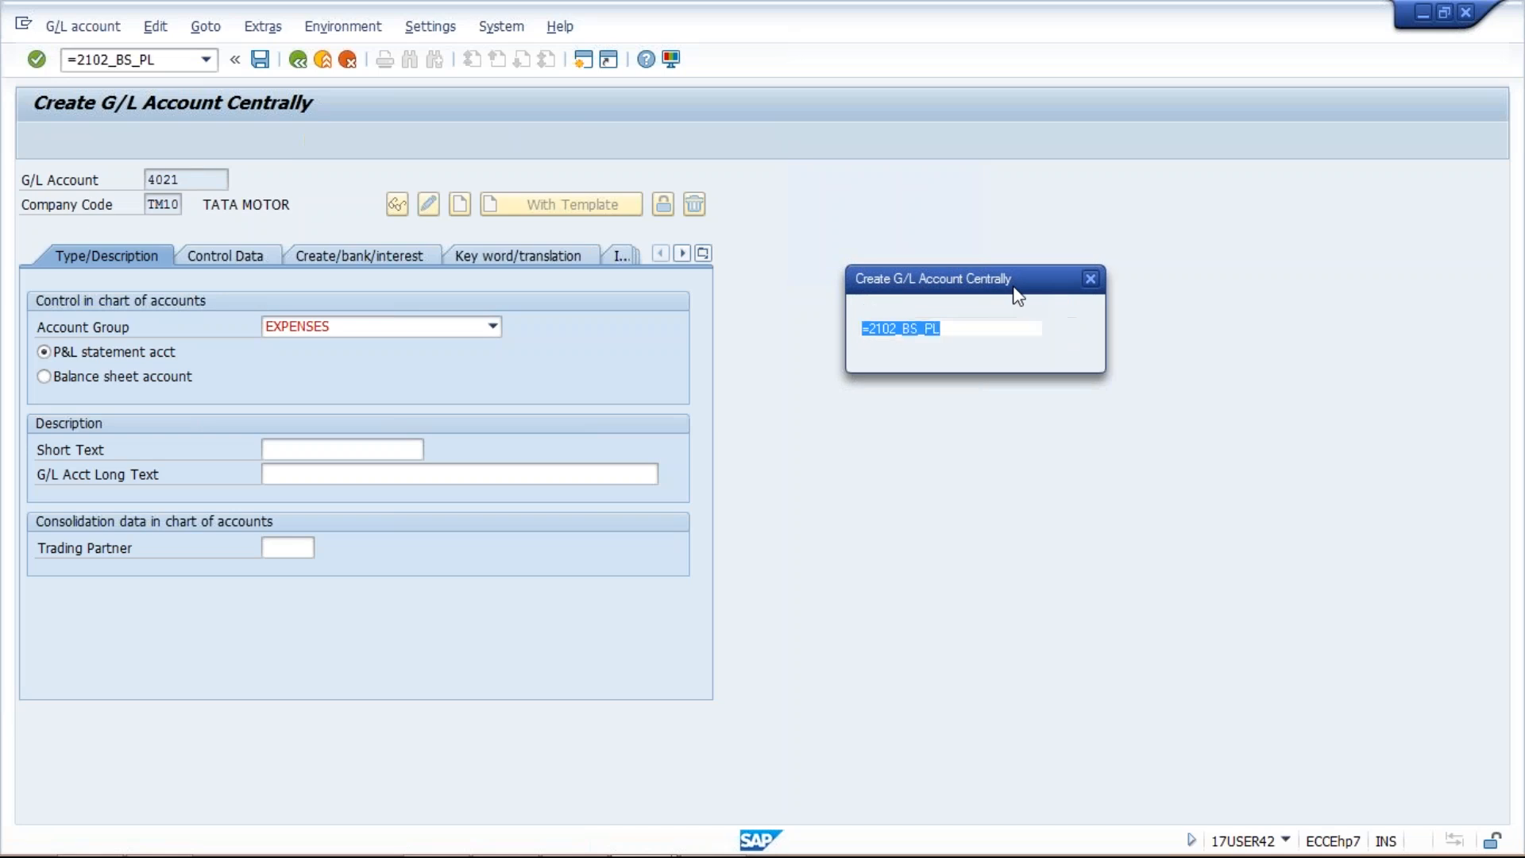
key("Return")
key("Return")
key("Return")
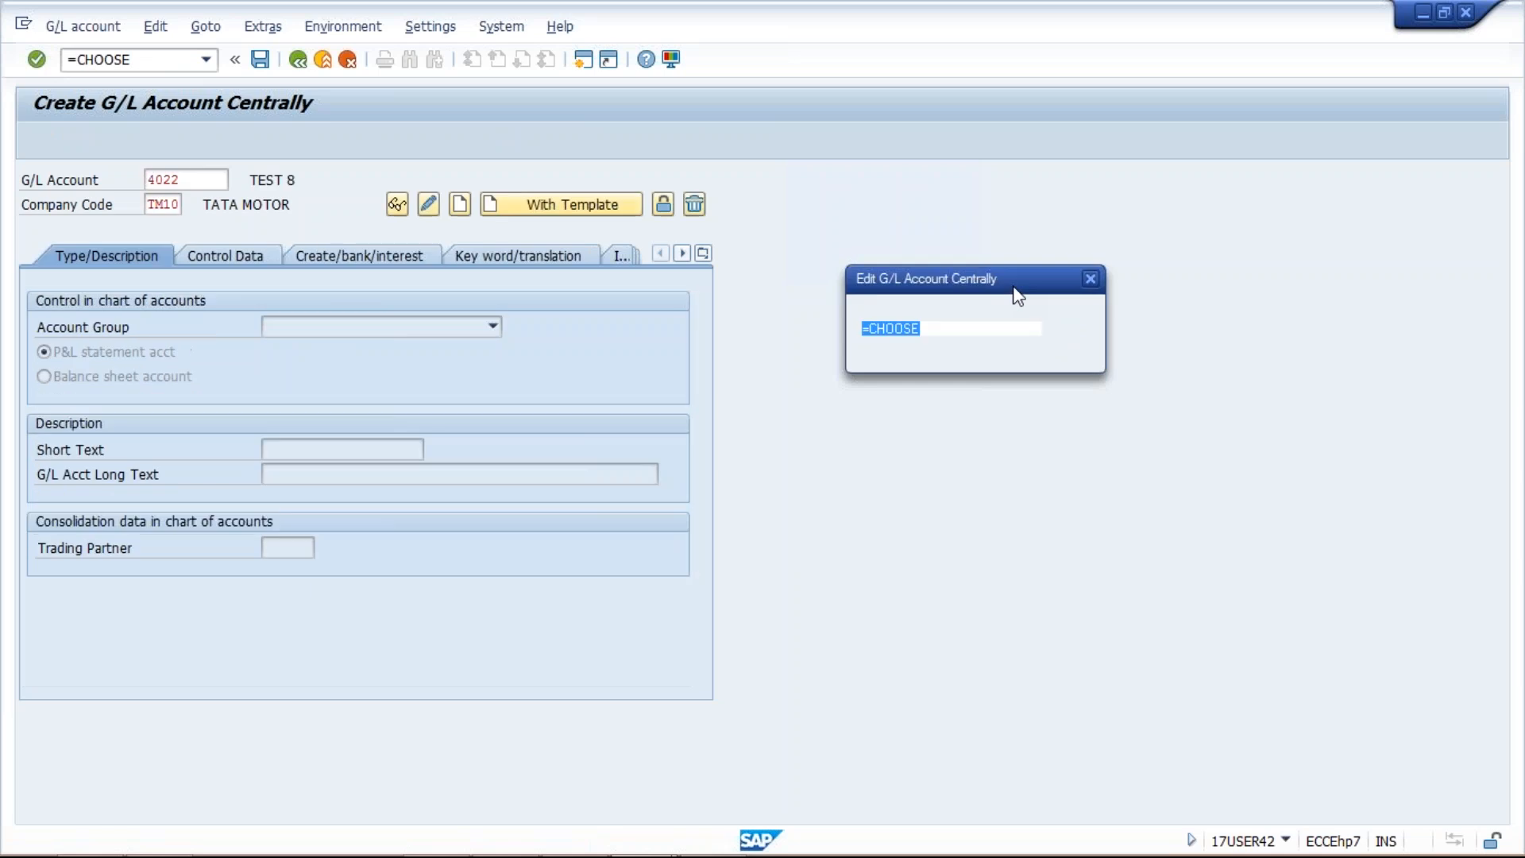
key("Return")
key("Return")
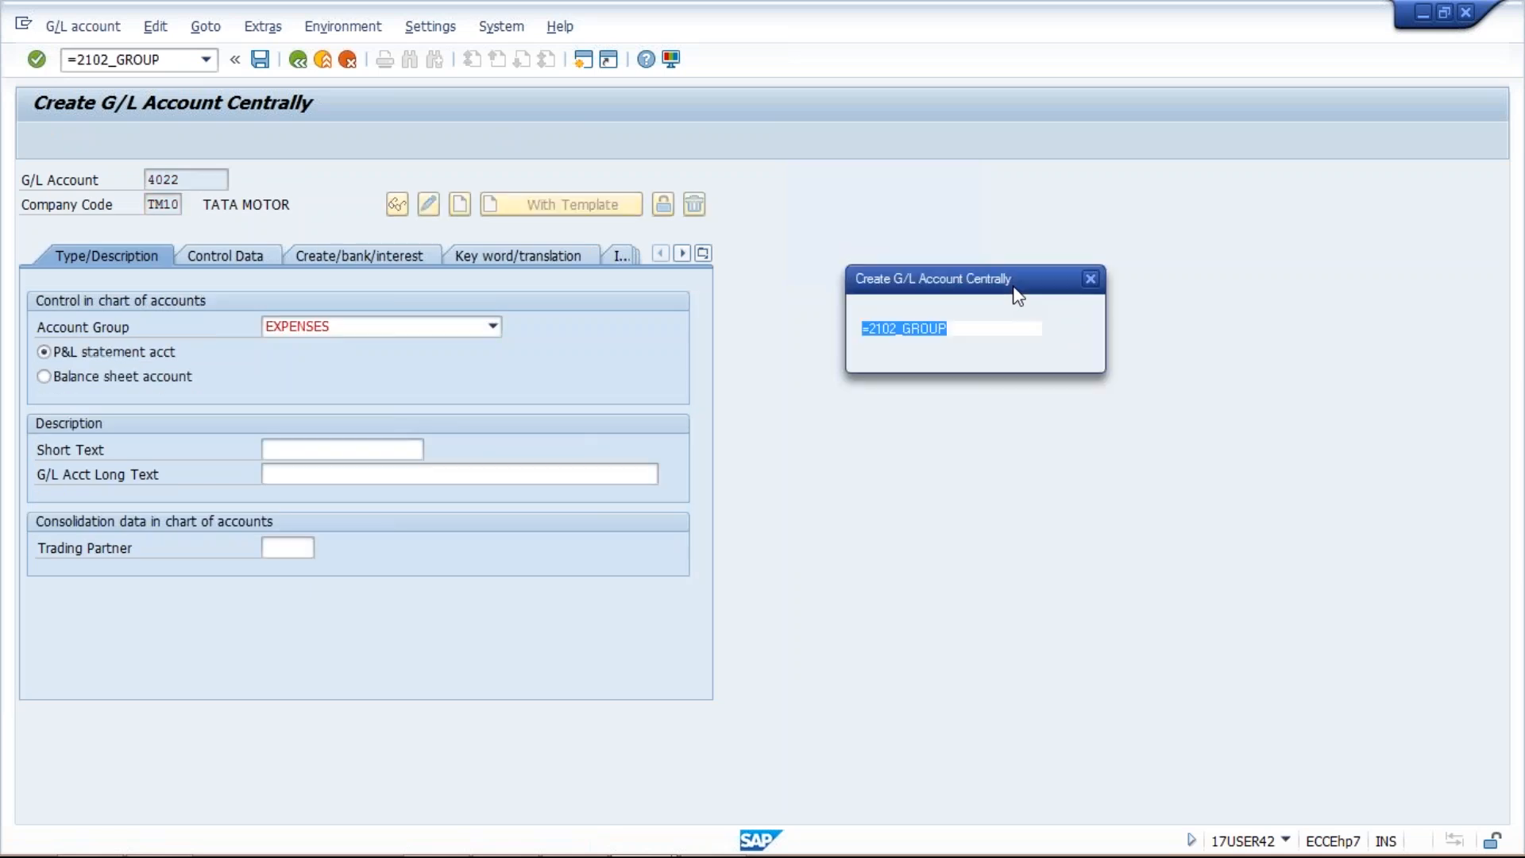
key("Return")
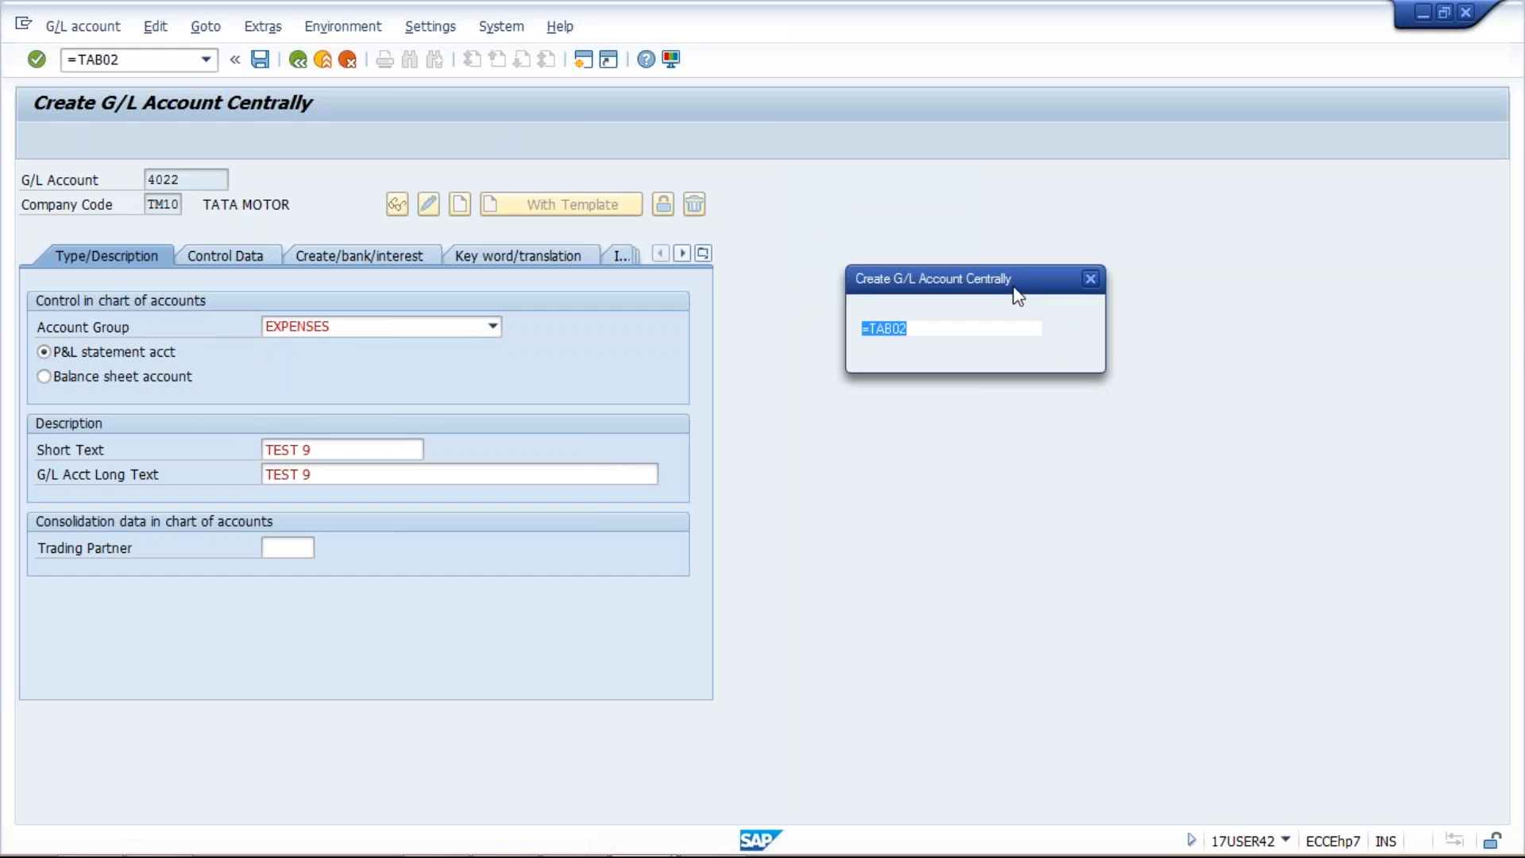
key("Return")
key("Return")
key("Return")
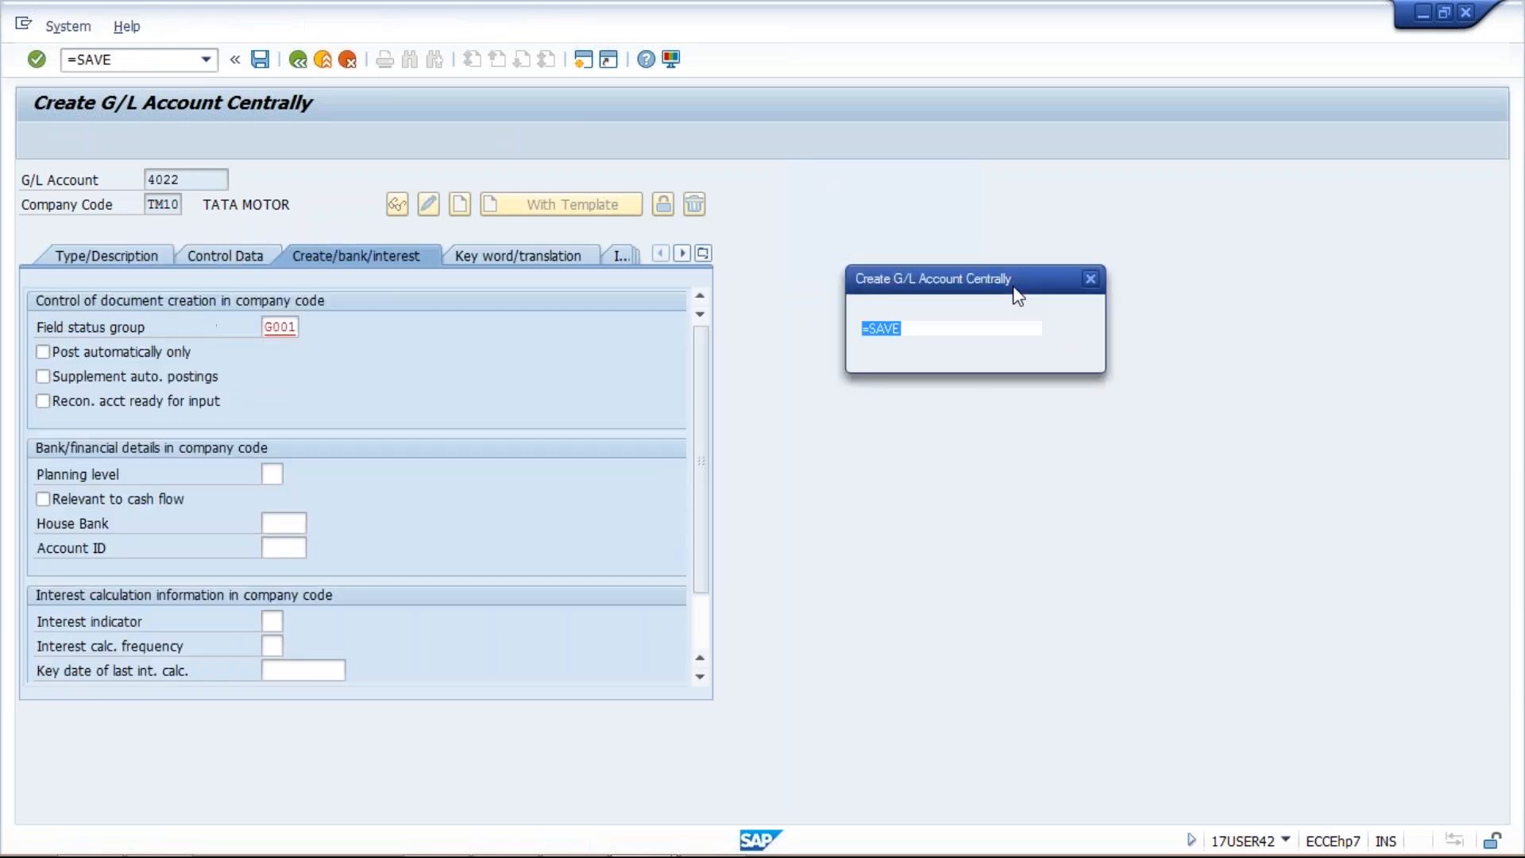
key("Return")
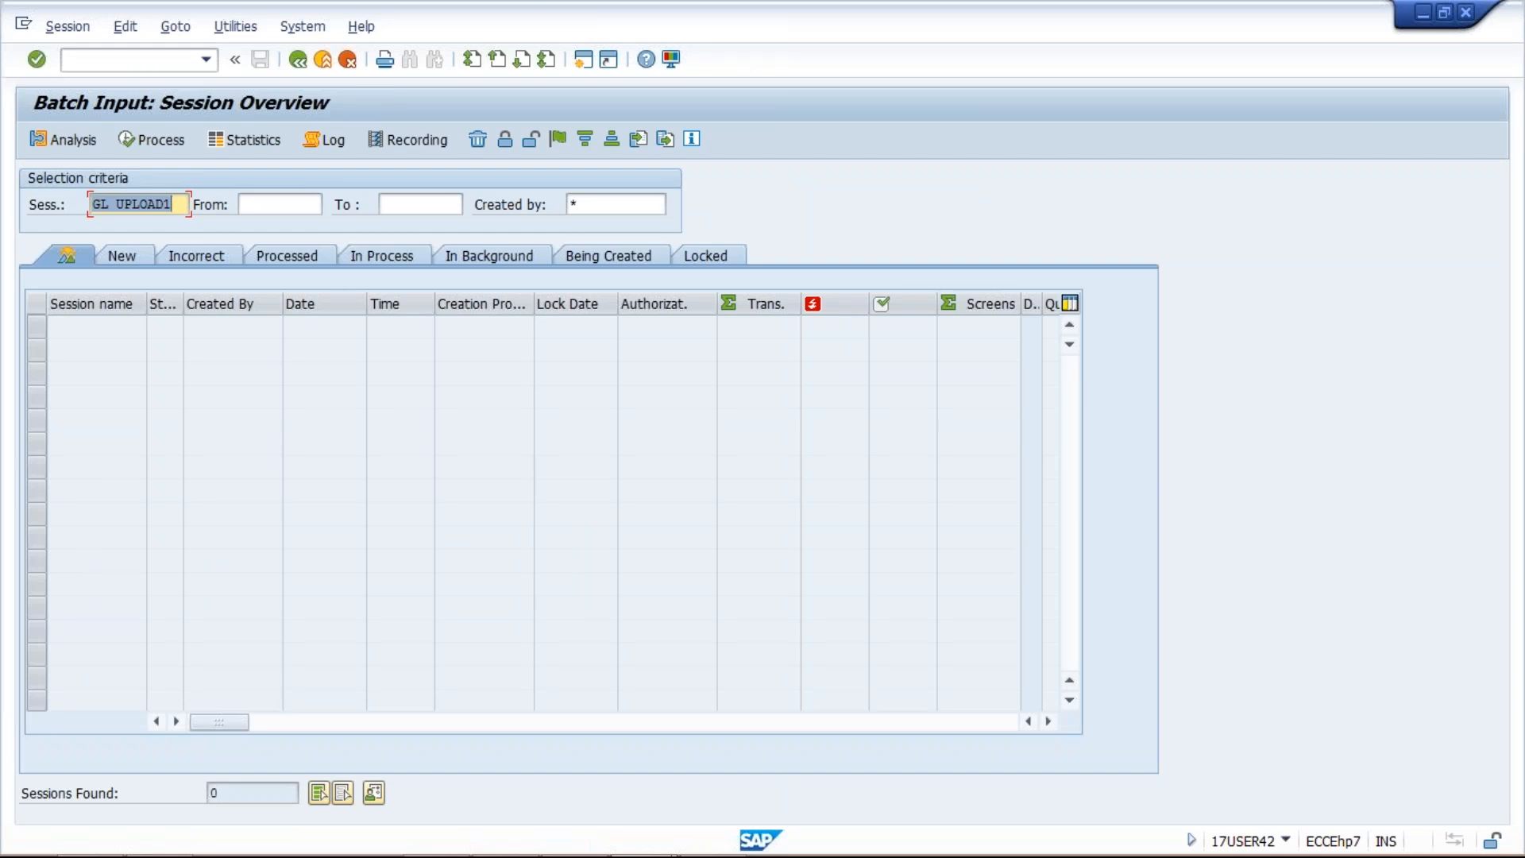
Step: Leave the session overview for SAP Easy Access and start transaction fs00
mouse_move(684, 856)
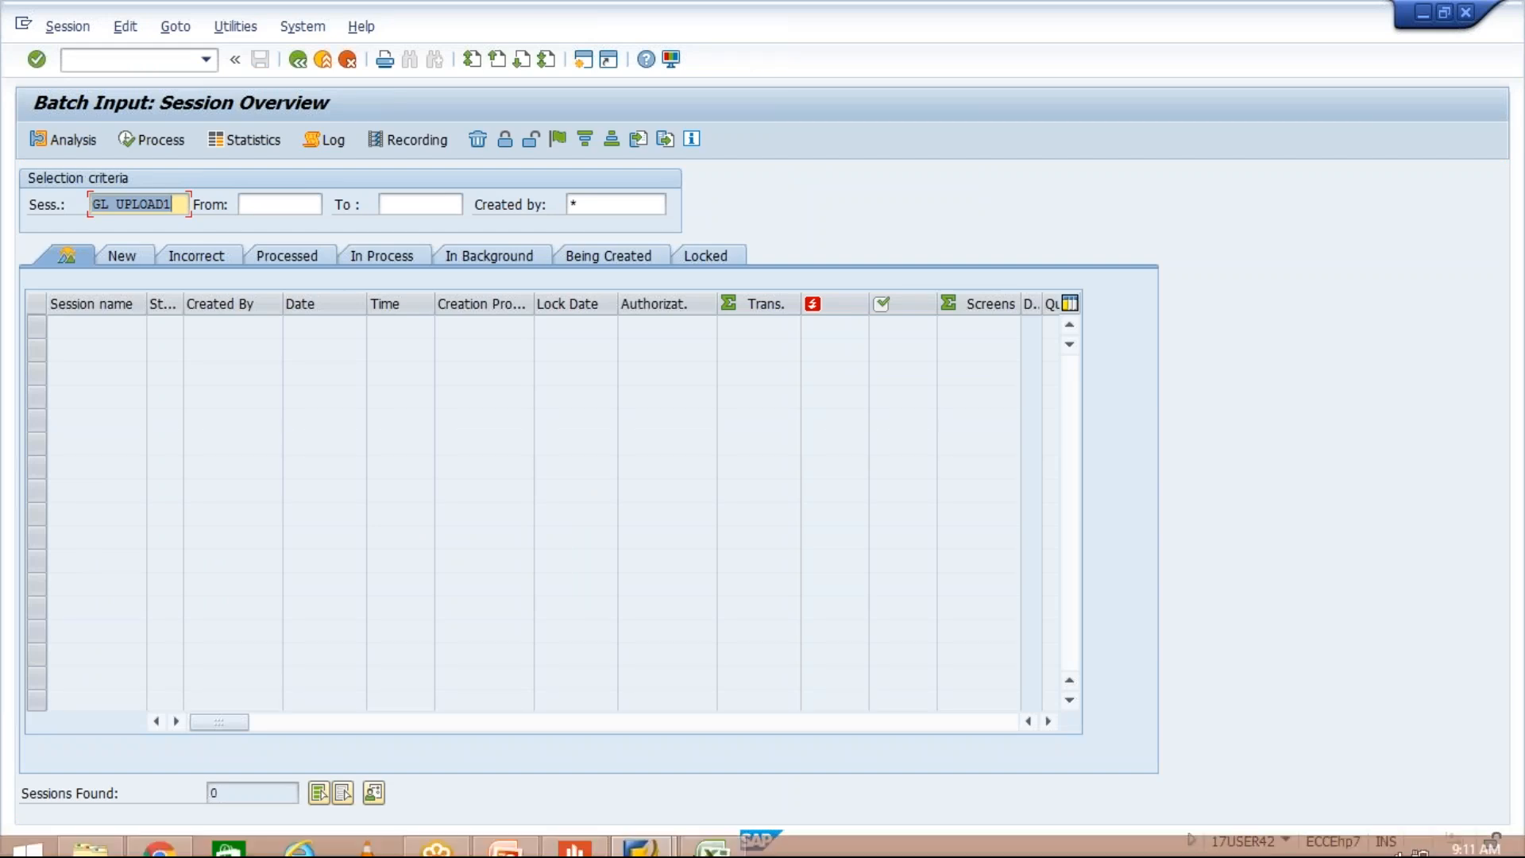
left_click(641, 834)
left_click(736, 724)
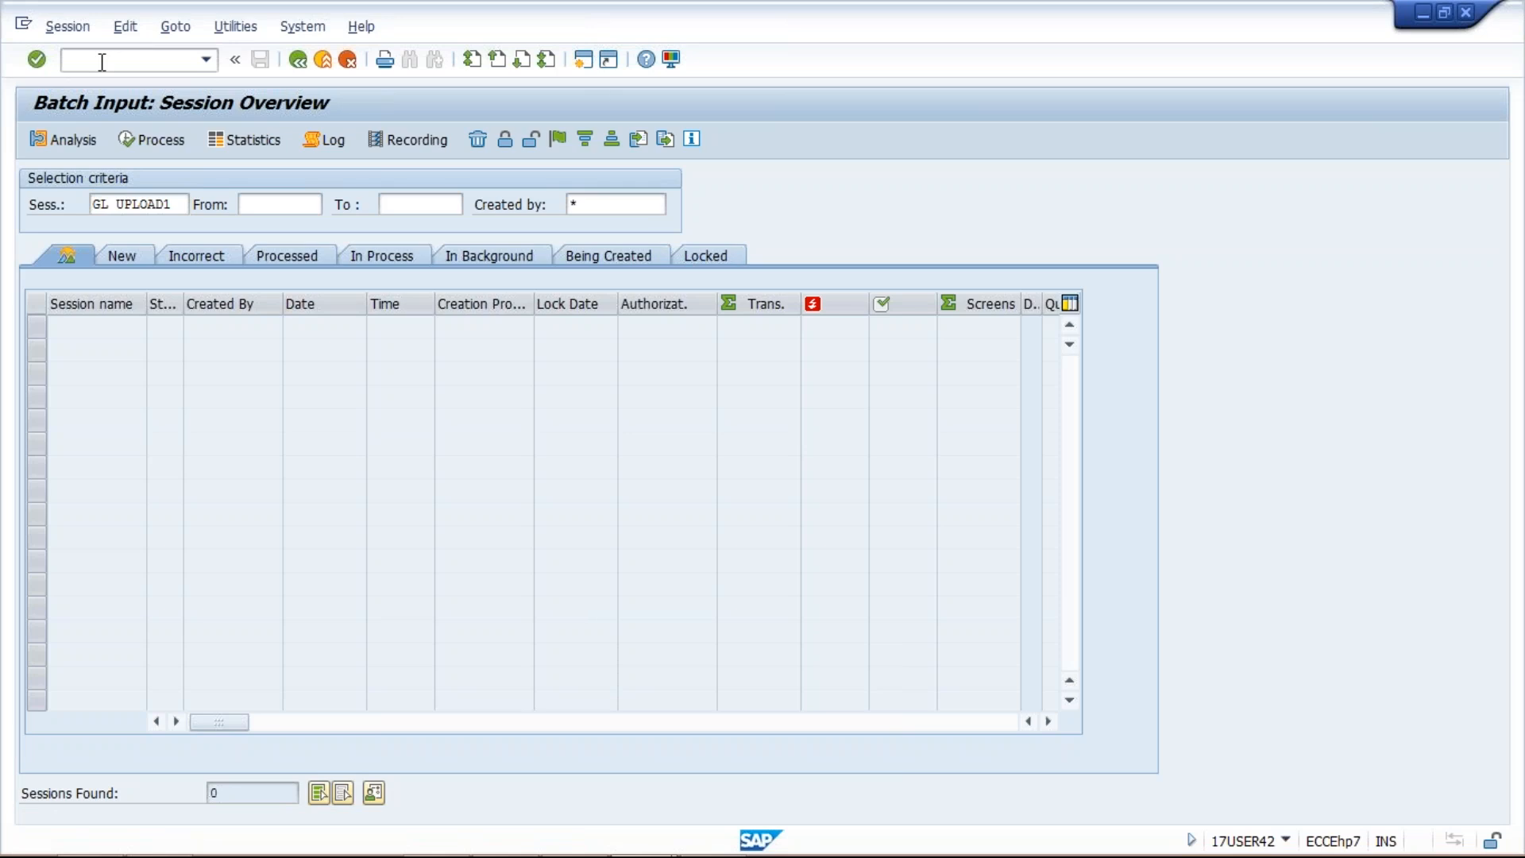
key("F3")
type("fs00")
key("Return")
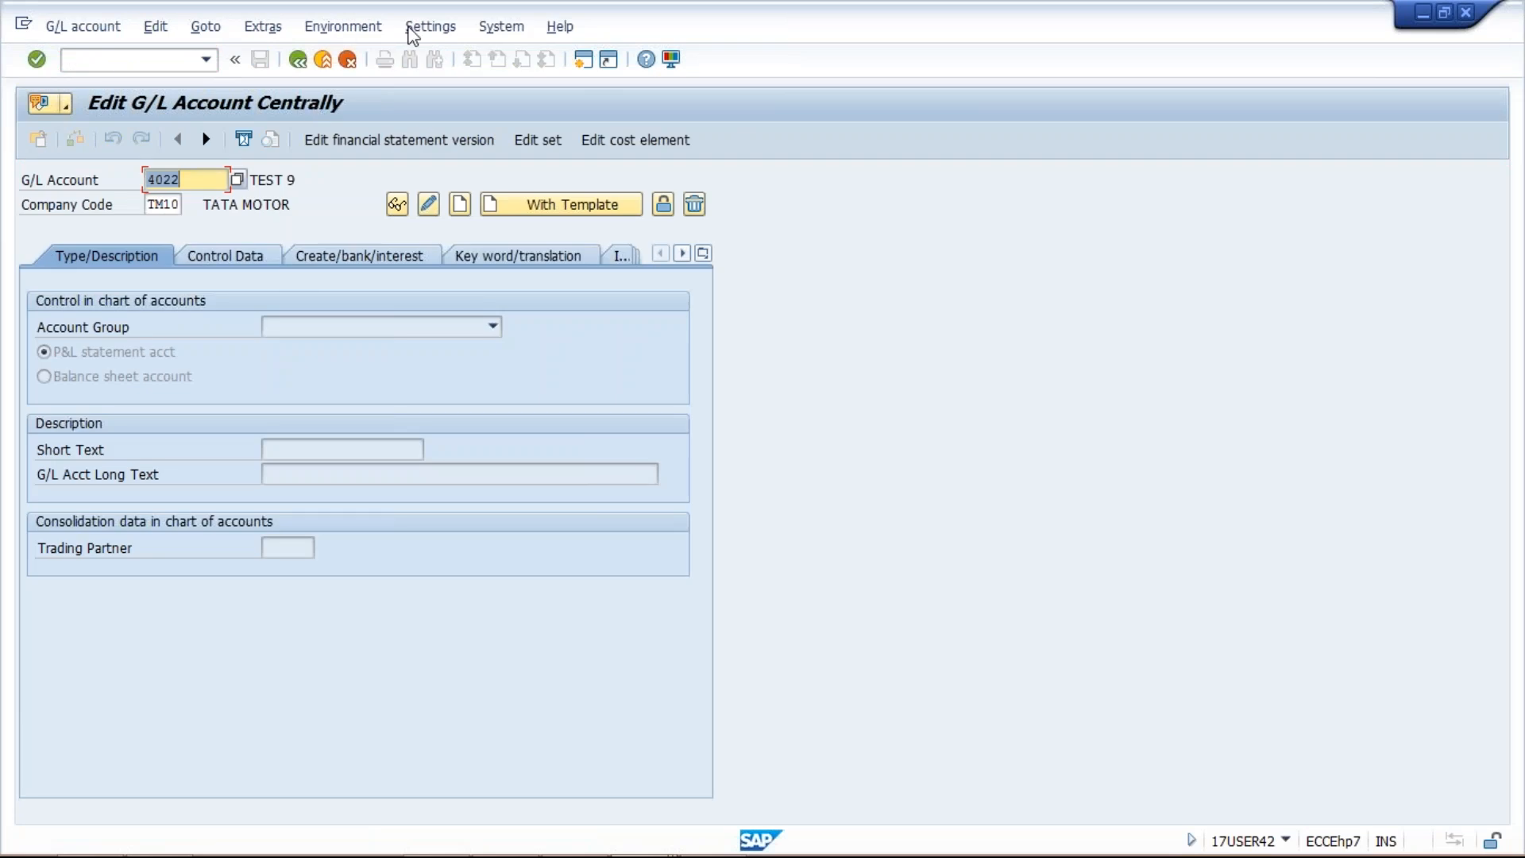
Step: Switch the hierarchy display to show accounts in a navigation tree
left_click(412, 30)
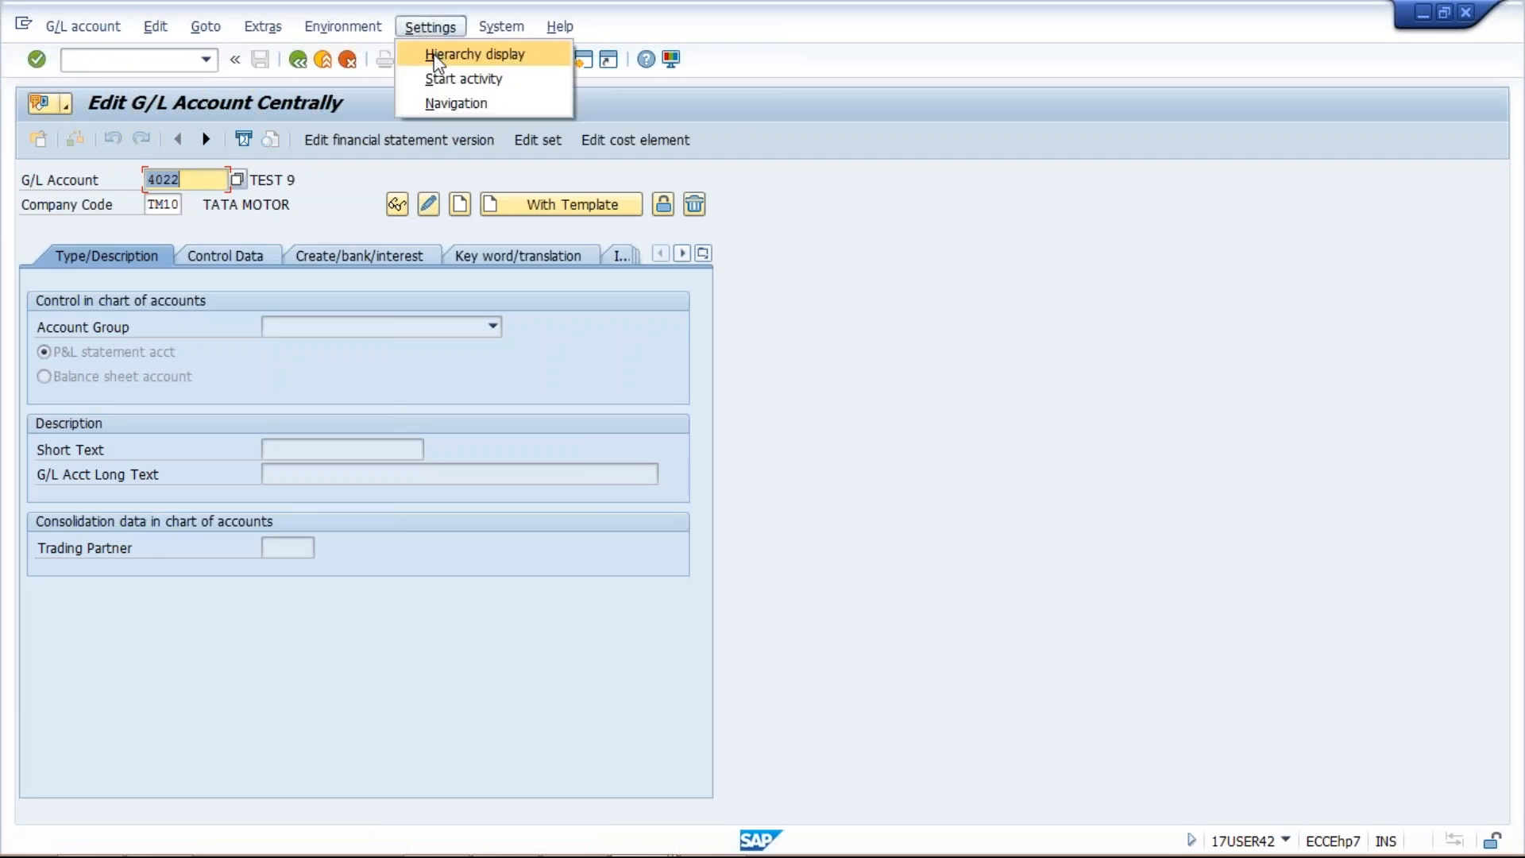
left_click(435, 57)
left_click(609, 314)
left_click(895, 353)
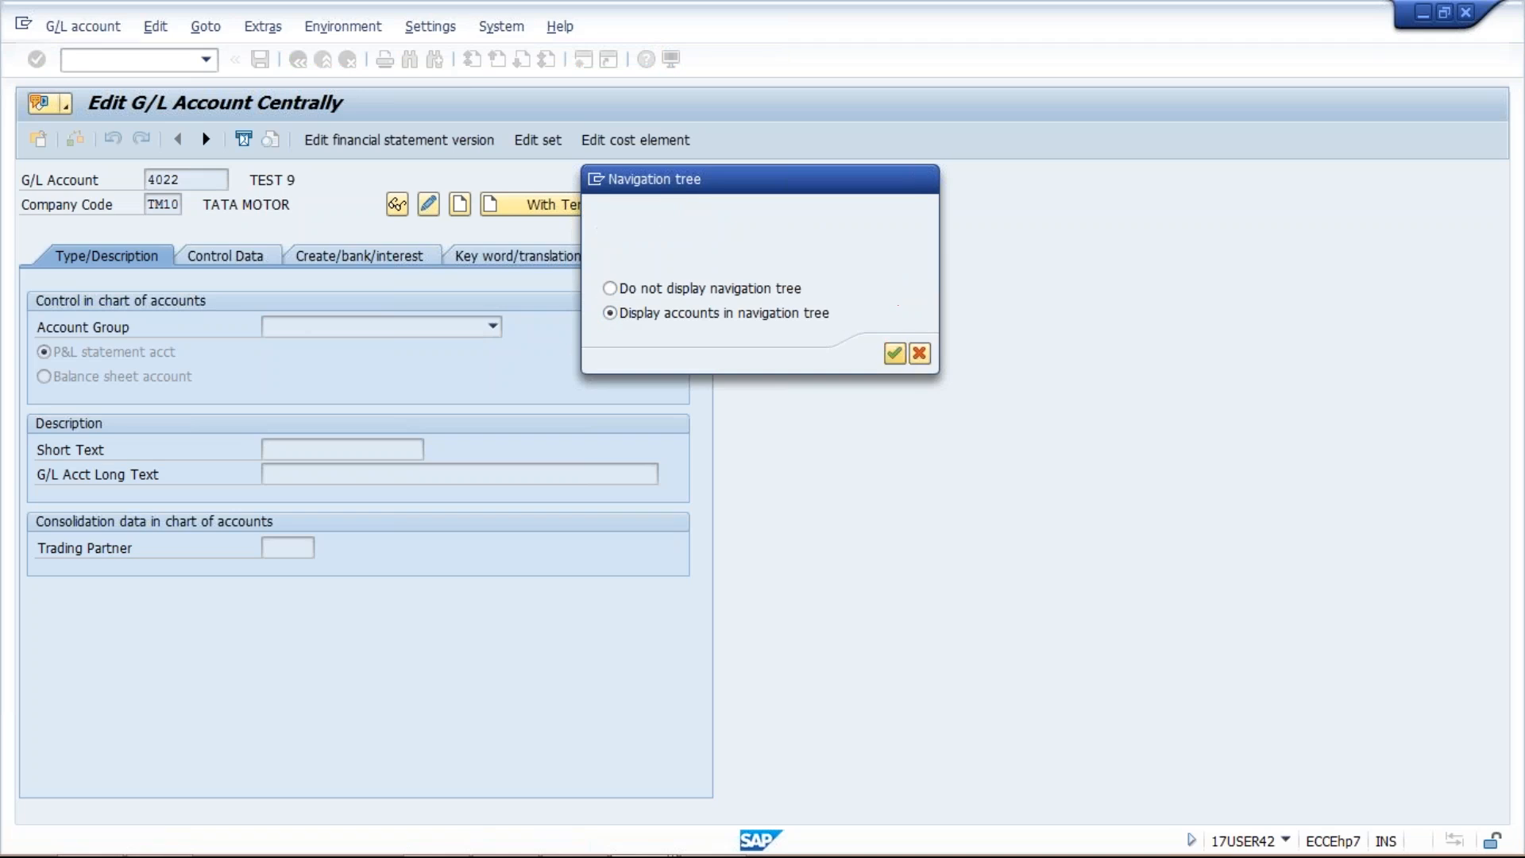
key("Return")
Step: Rerun /nfs00, expand EXPENSES and select account 4021 TEST 8
left_click(206, 60)
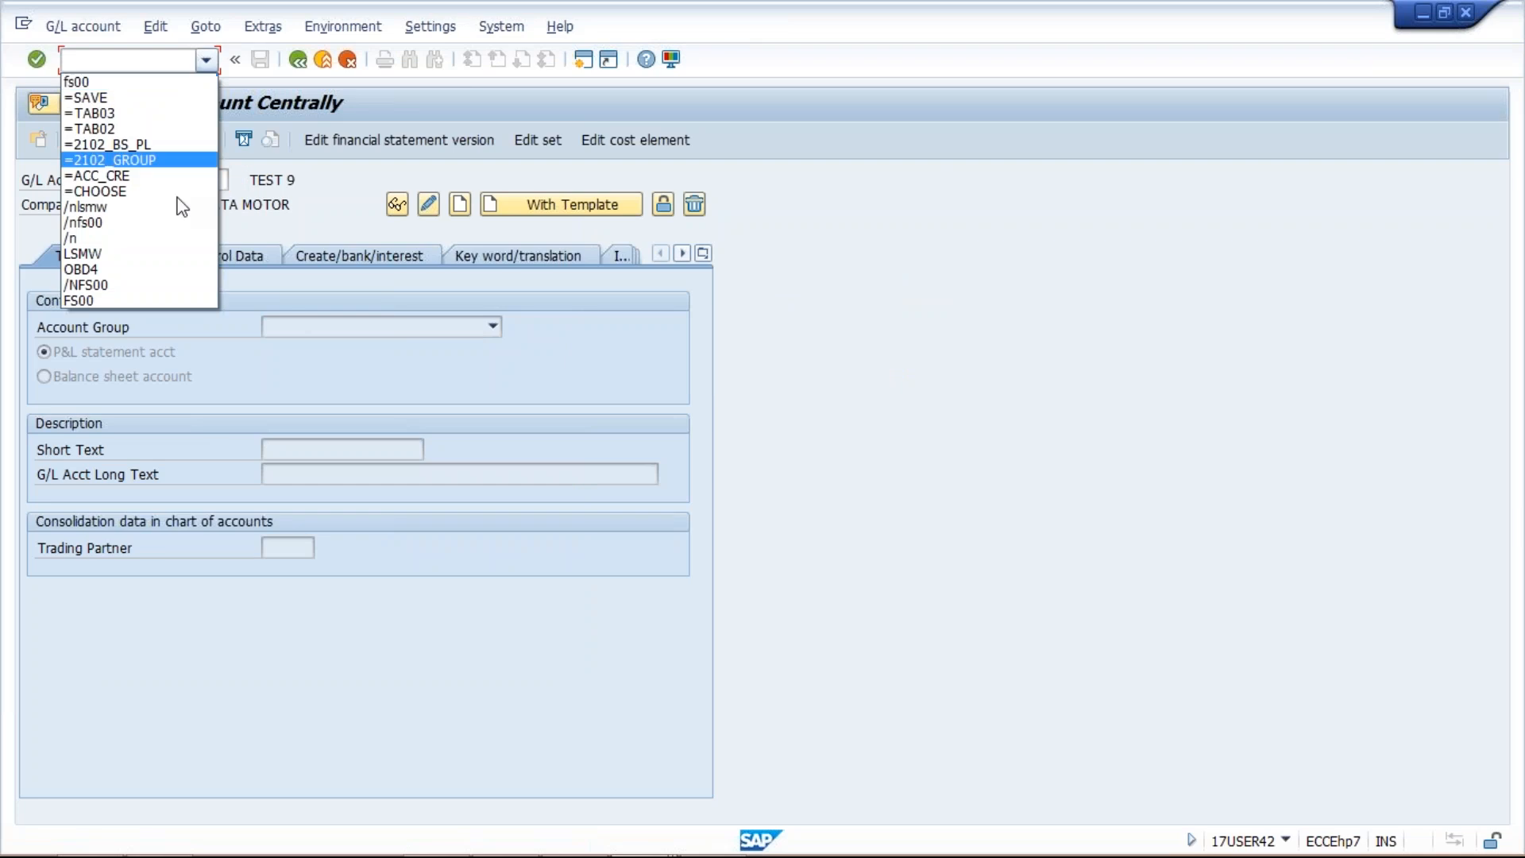
left_click(88, 222)
key("Return")
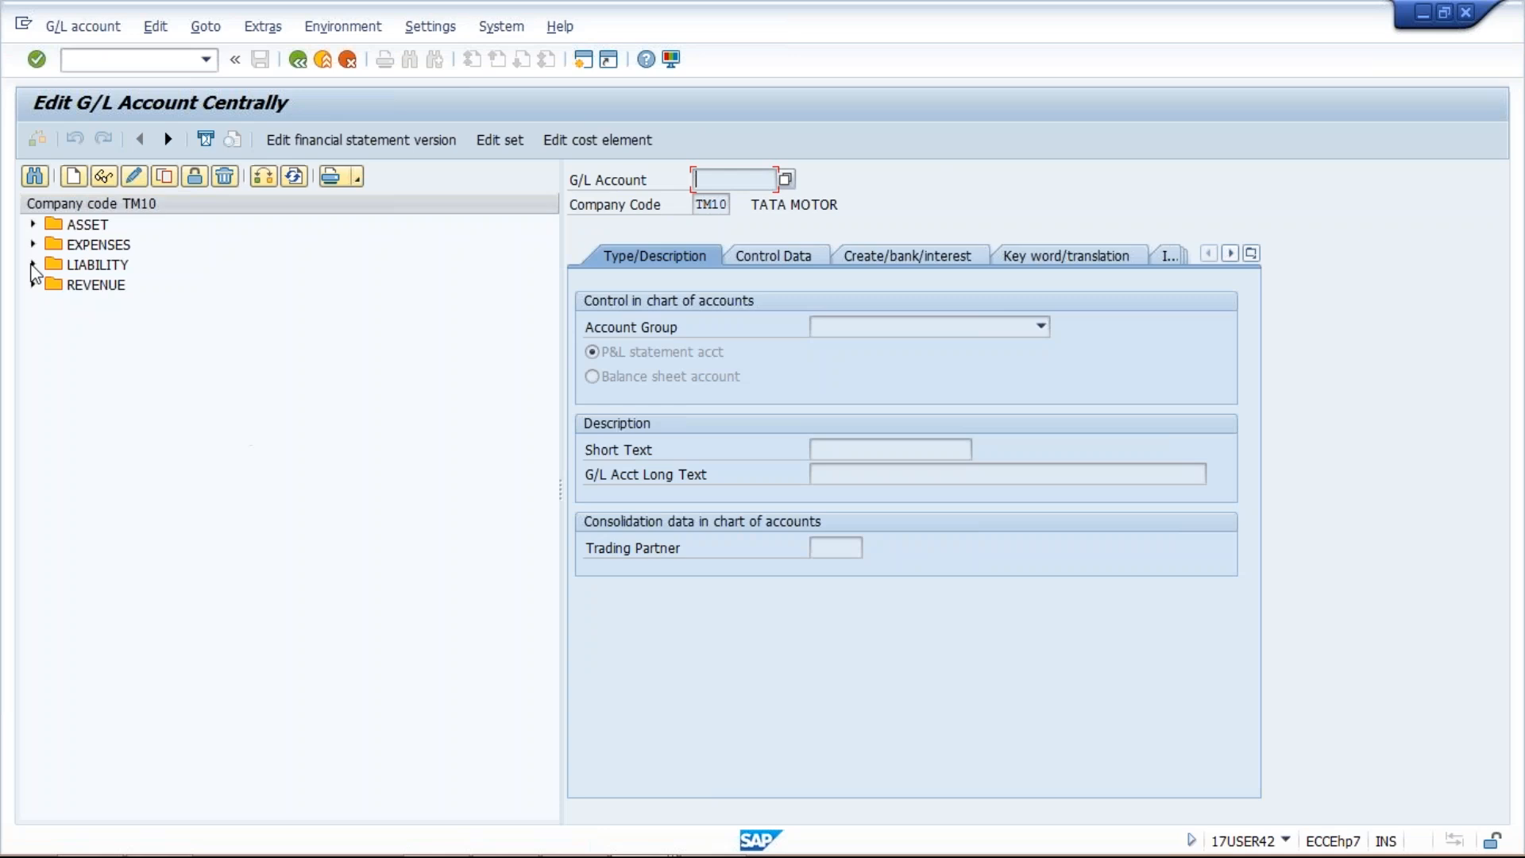
left_click(32, 244)
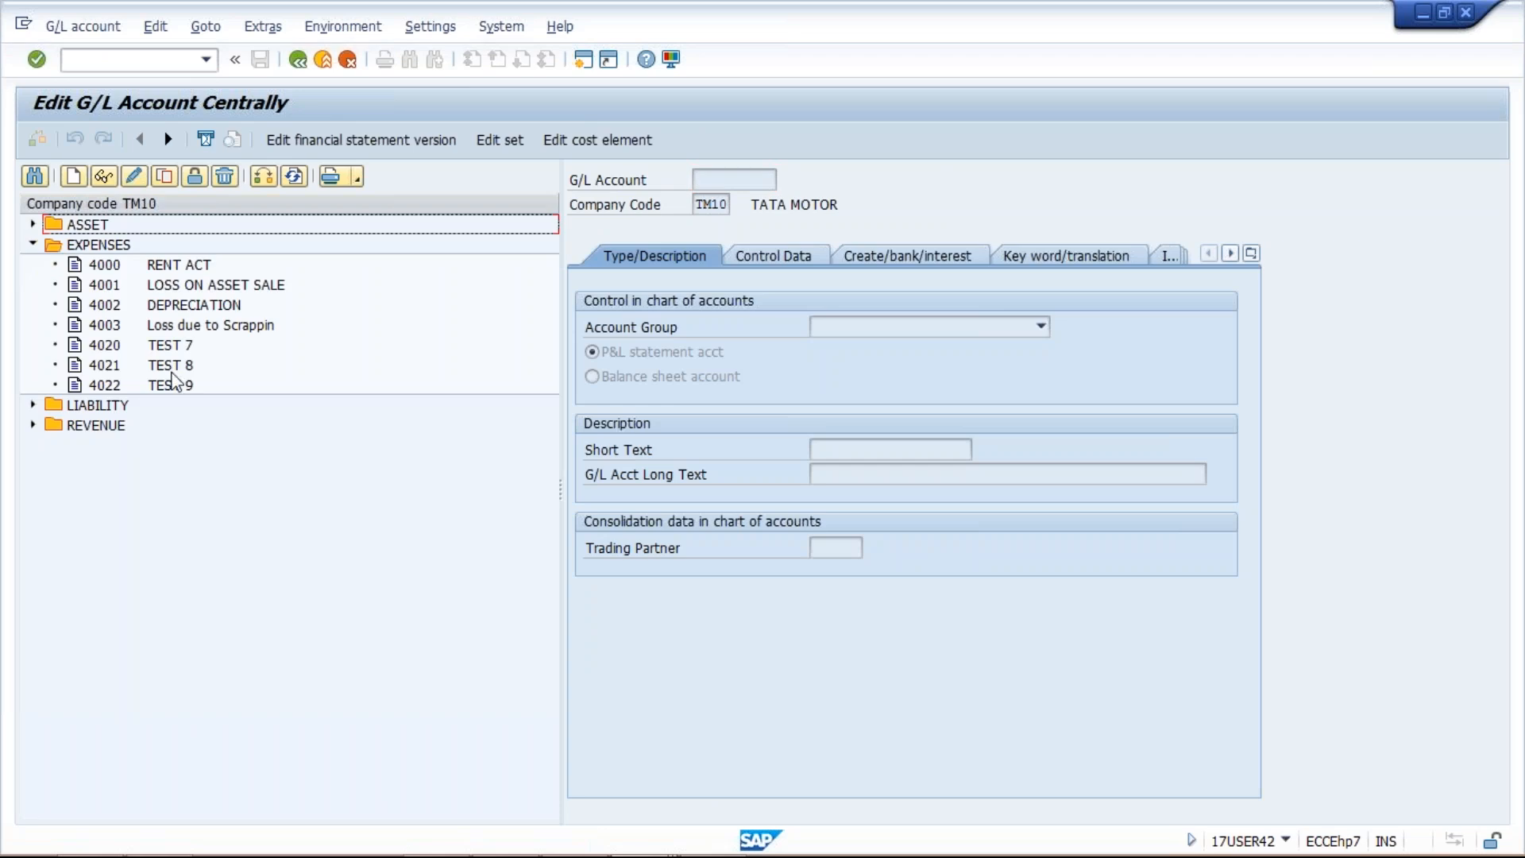
left_click(173, 370)
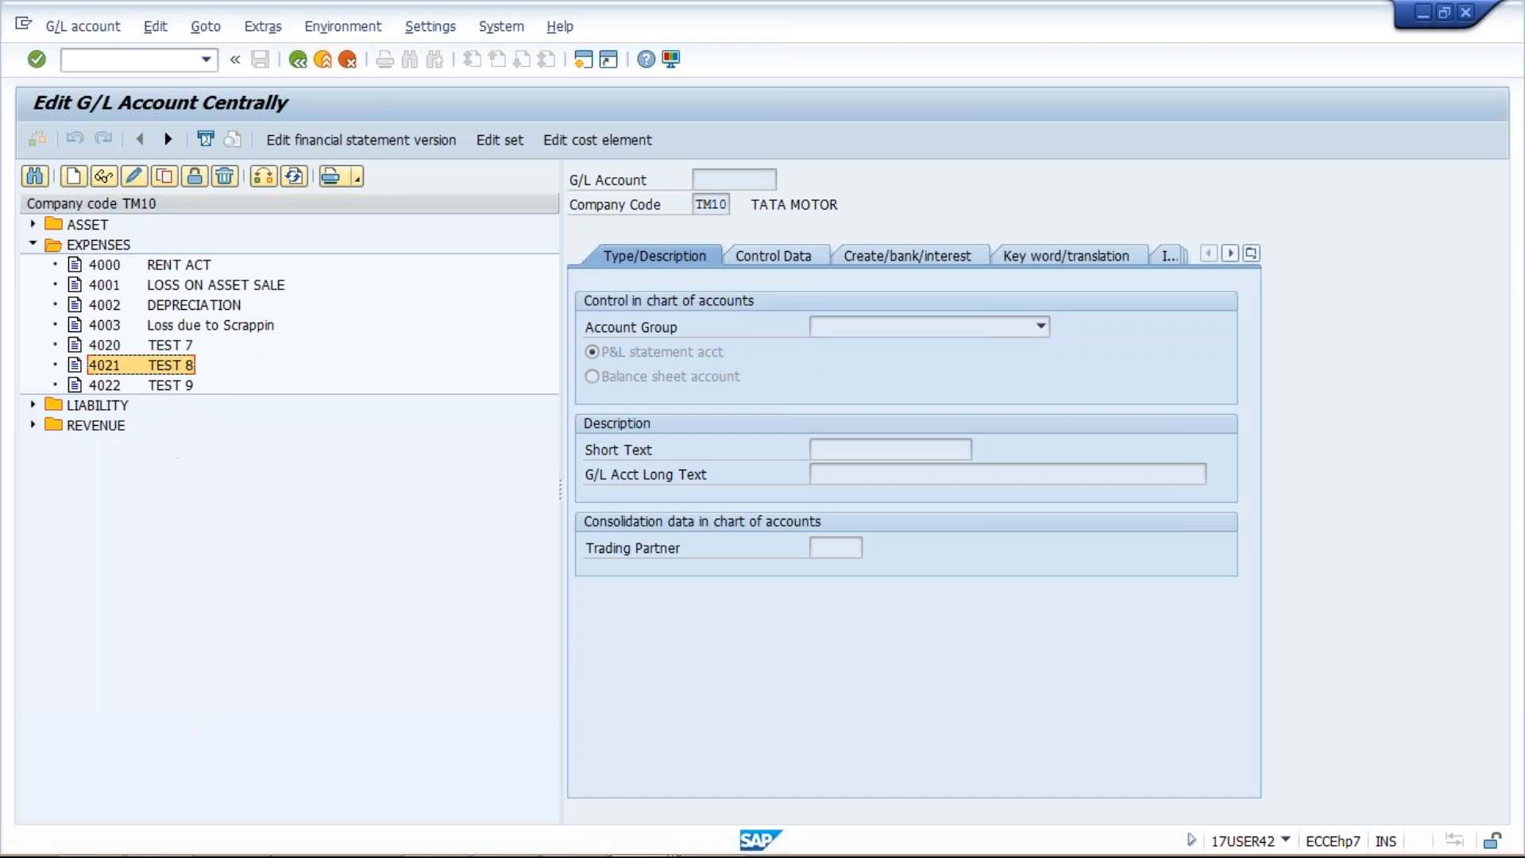
Step: Back out of the session overview and reopen LSMW's GL UPLOAD process steps
left_click(650, 835)
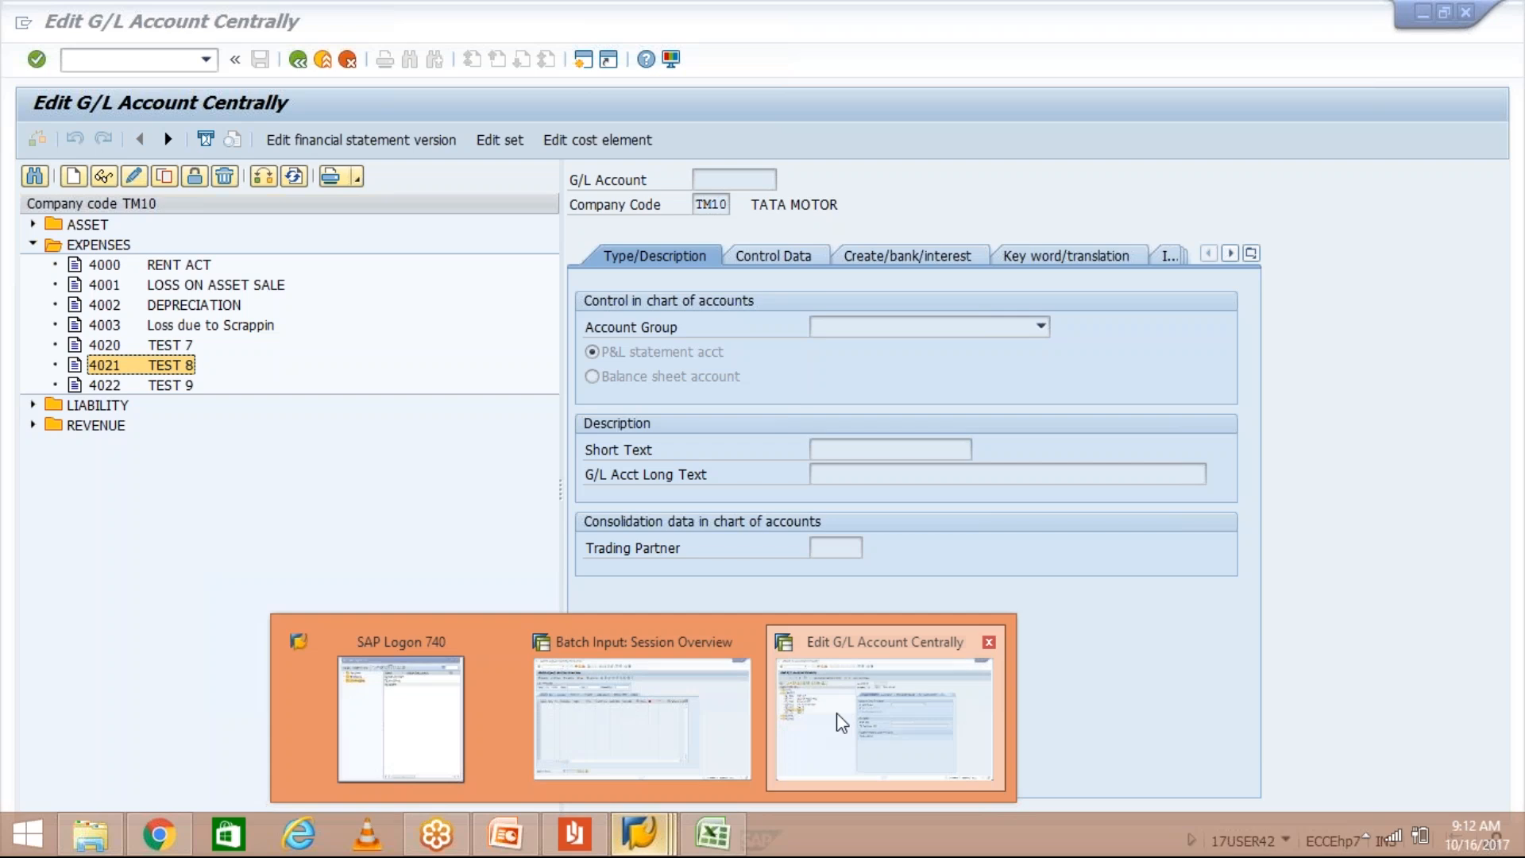
left_click(670, 729)
left_click(307, 64)
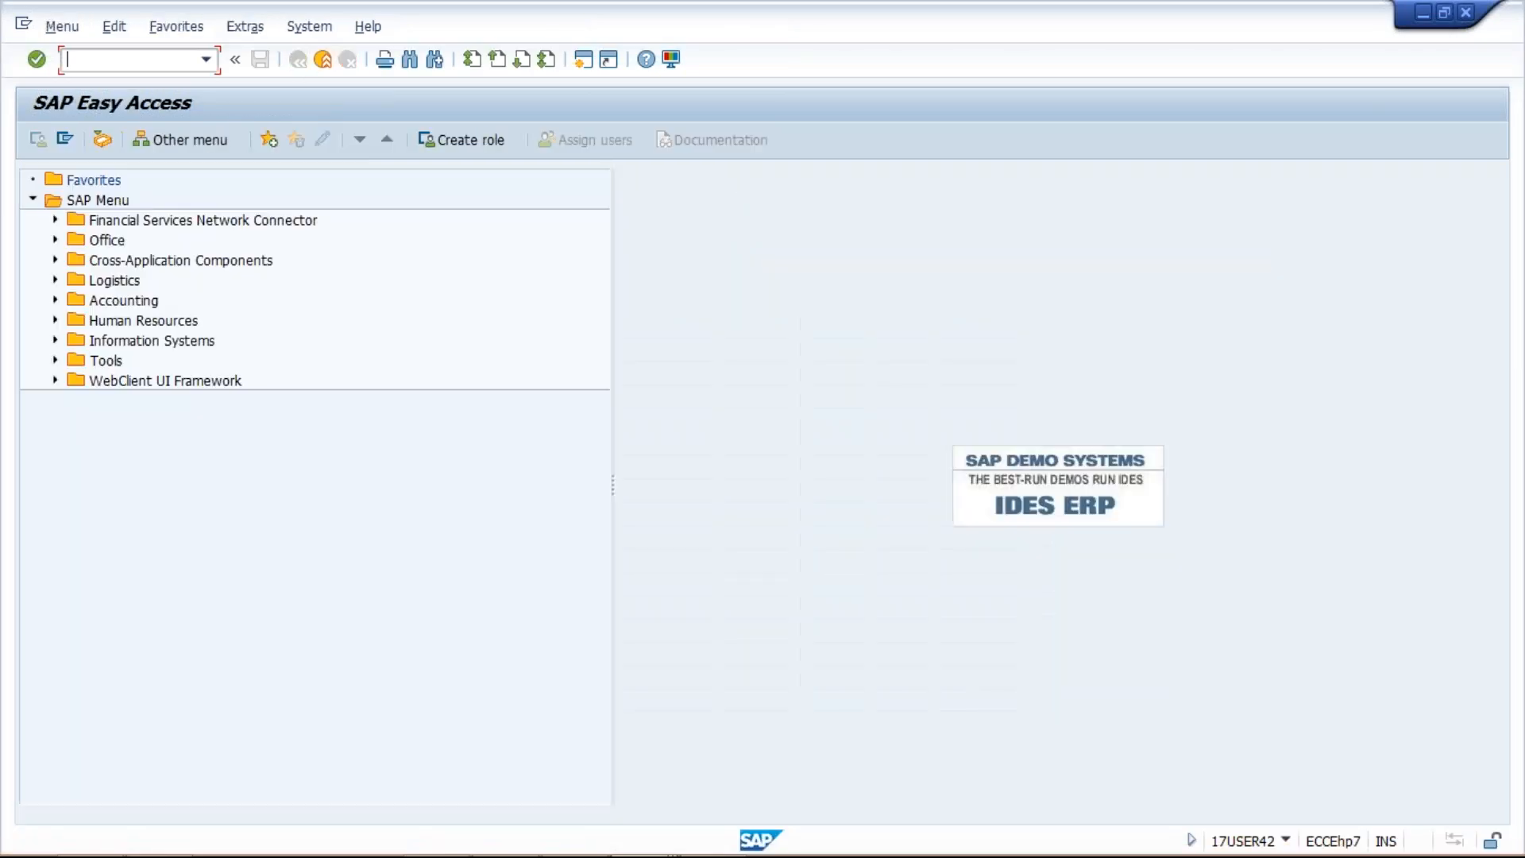
left_click(206, 59)
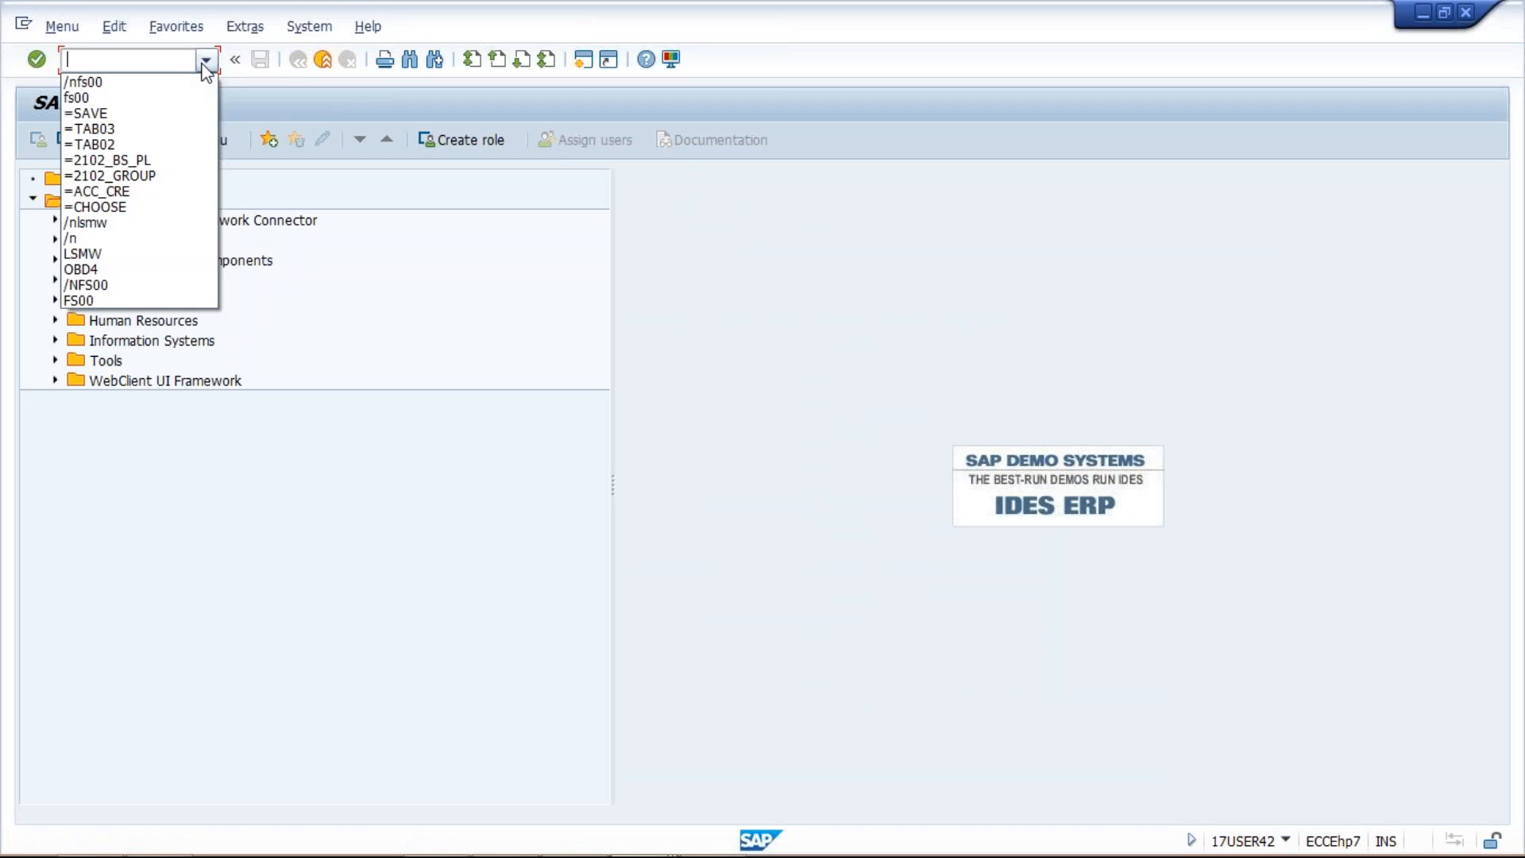
left_click(170, 253)
key("Return")
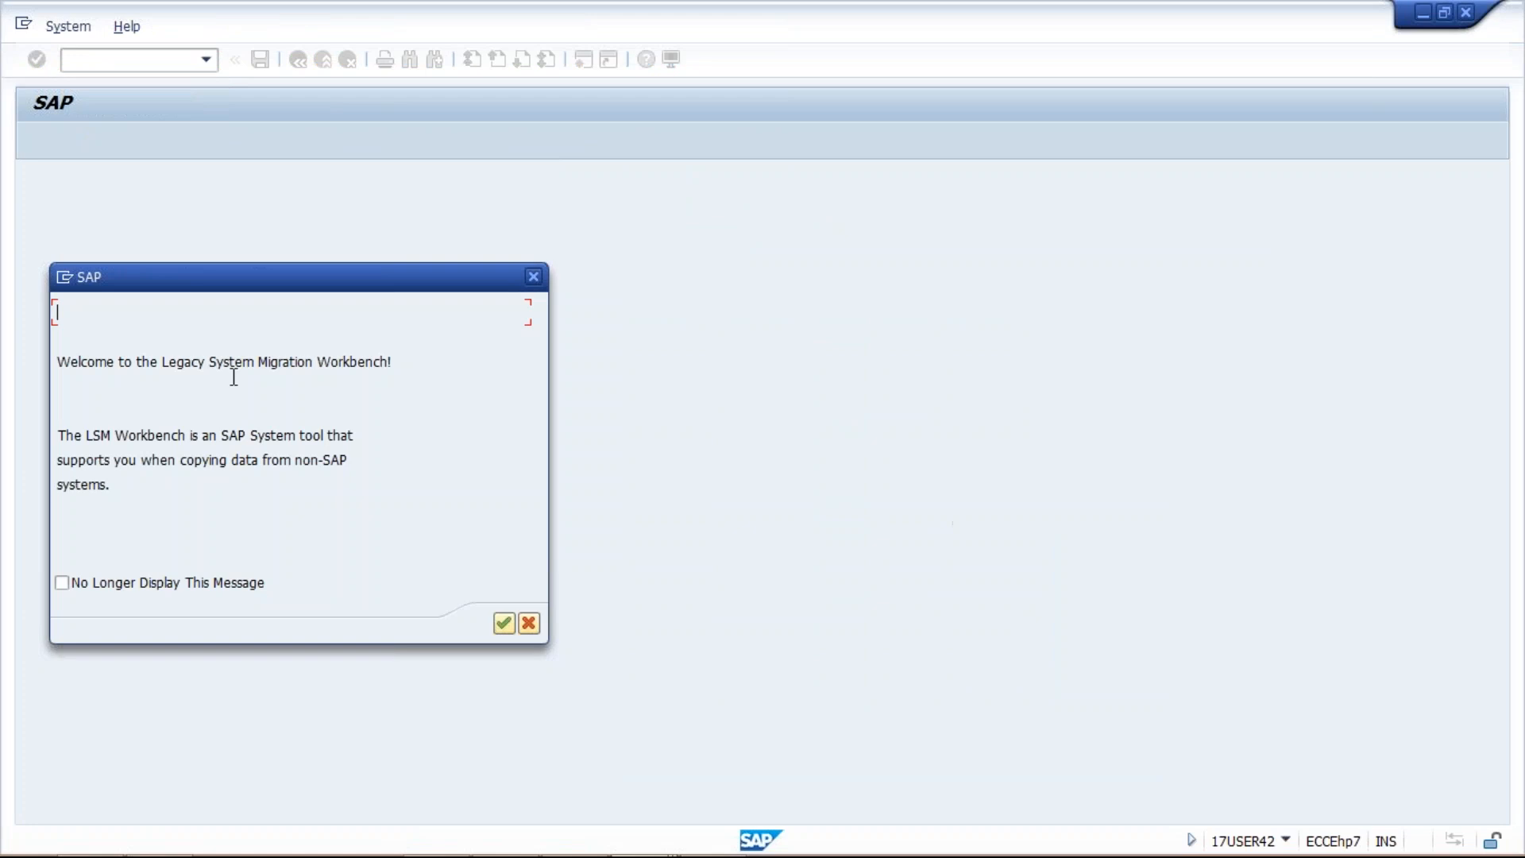
key("Return")
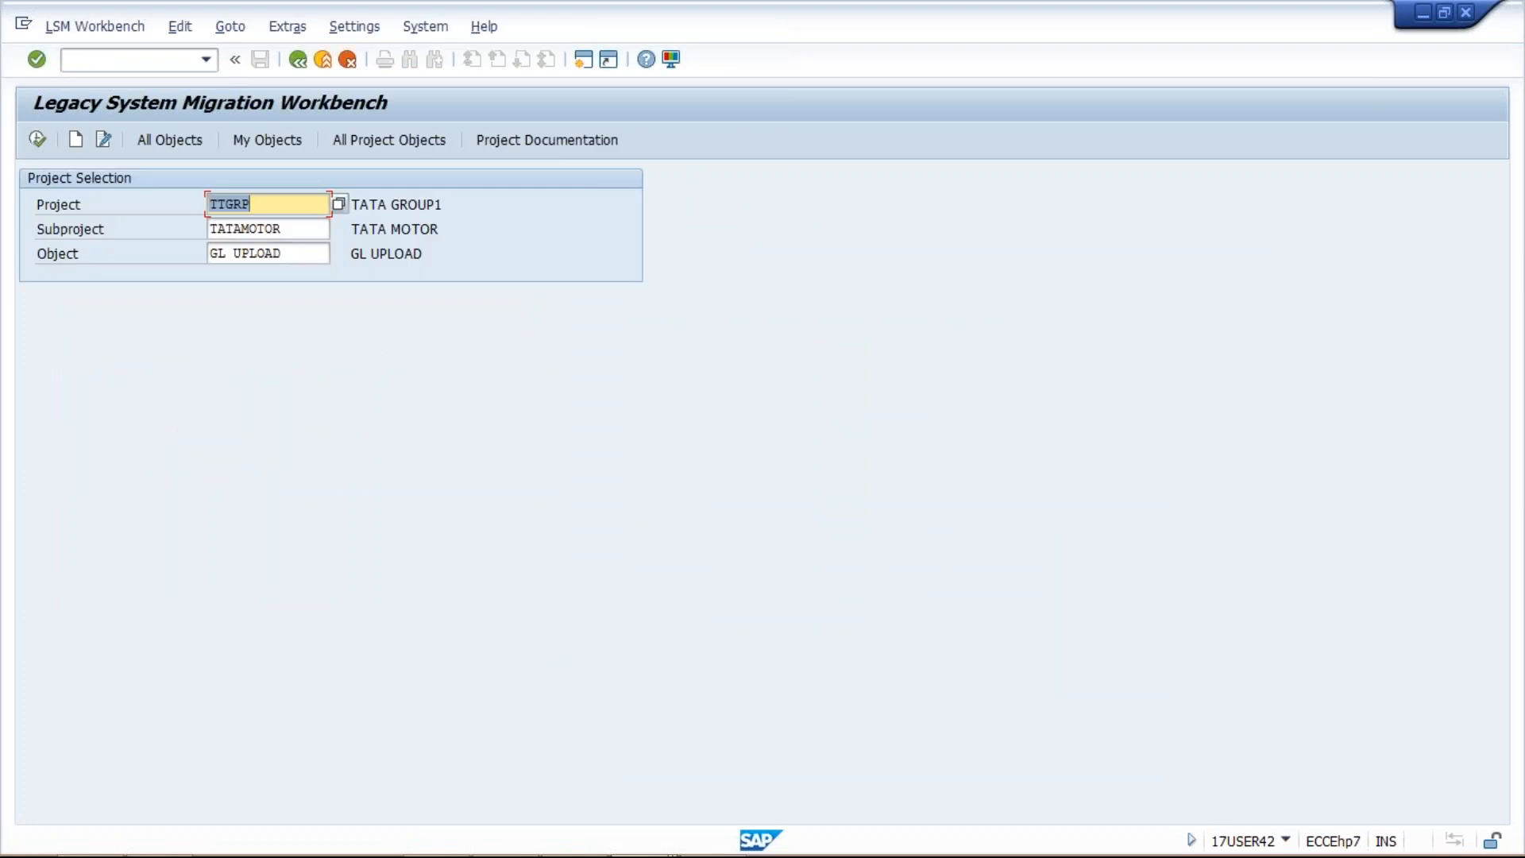
key("F8")
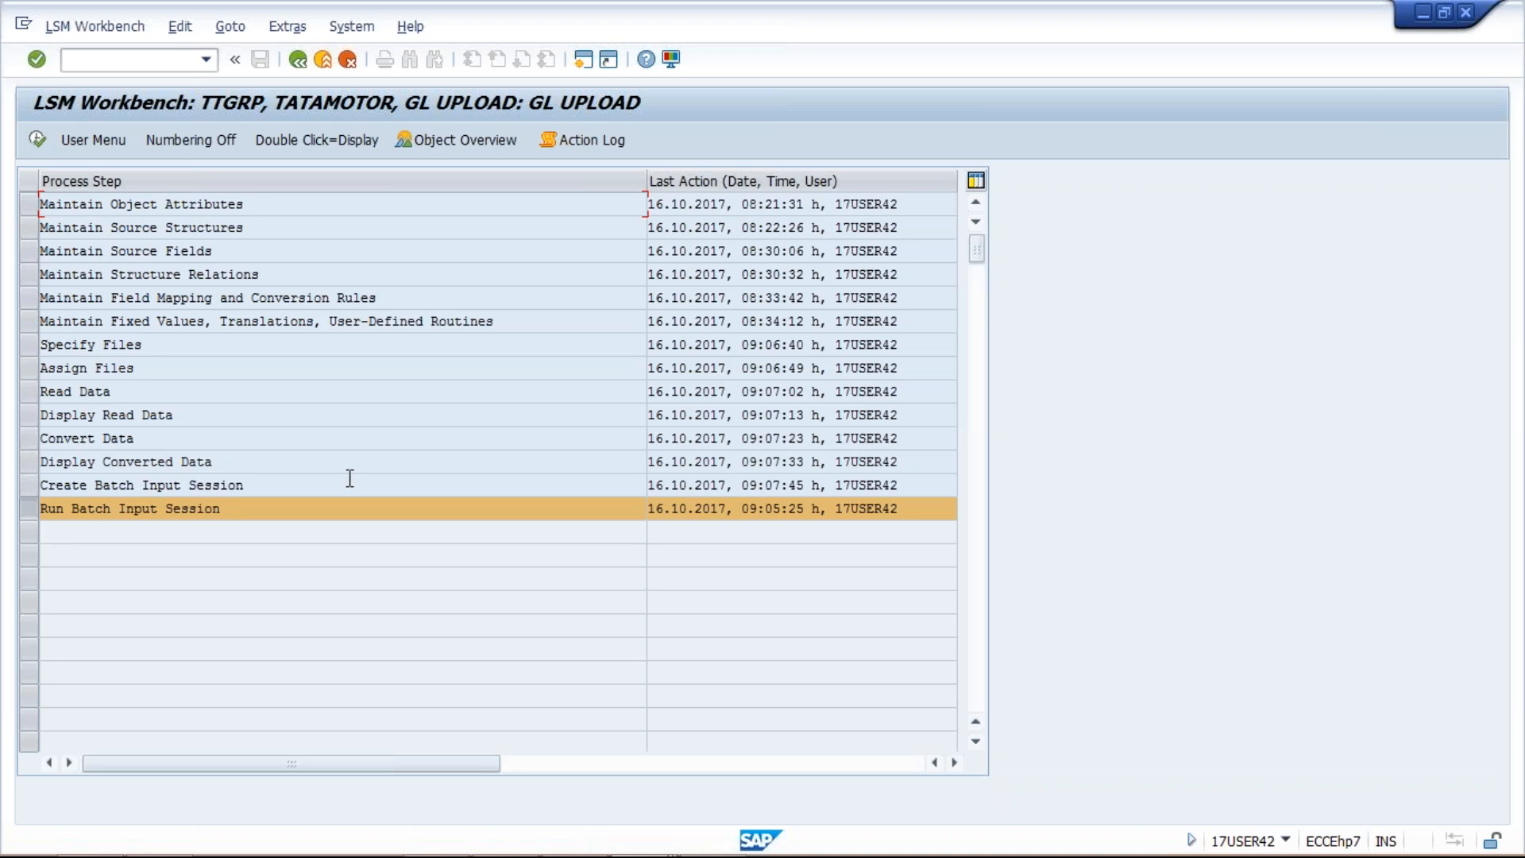
left_click(28, 348)
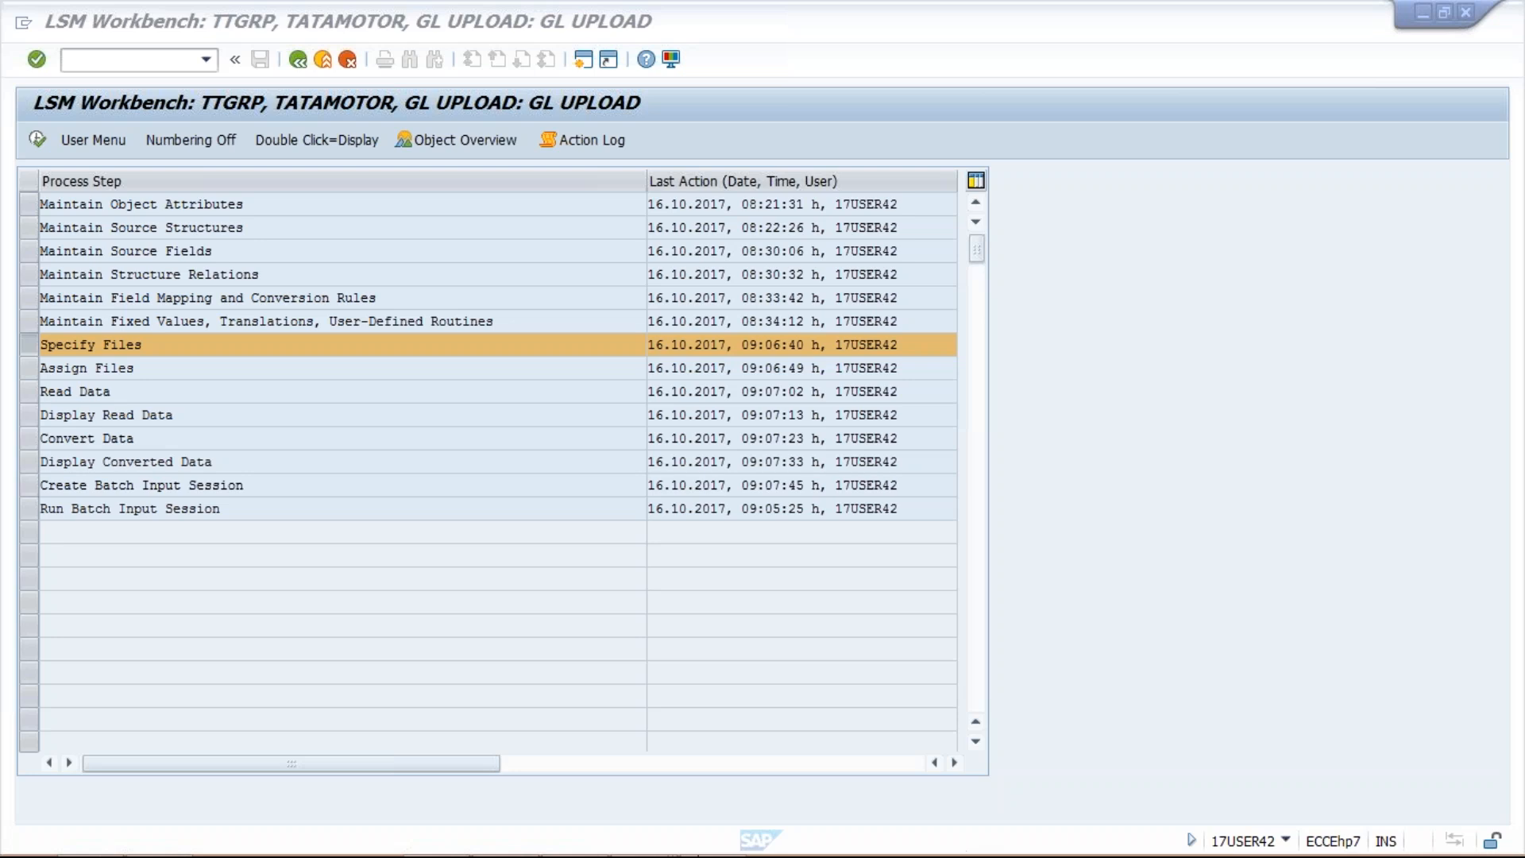
Step: Select account numbers 1021–4022 in A2:A9 of the GL UPLOAD workbook, then return to SAP
left_click(717, 847)
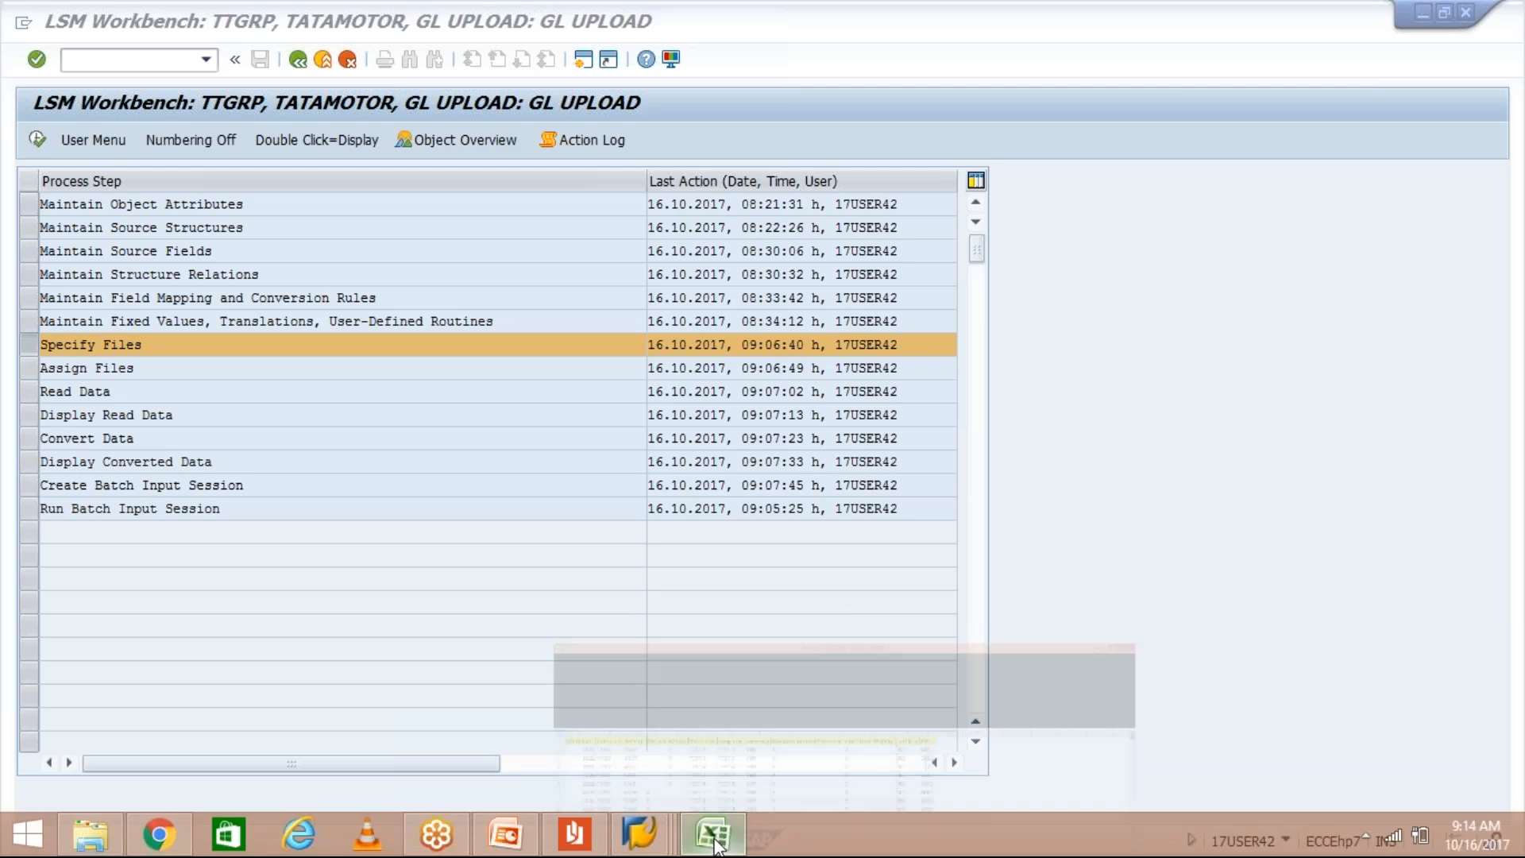
left_click_drag(92, 241, 92, 408)
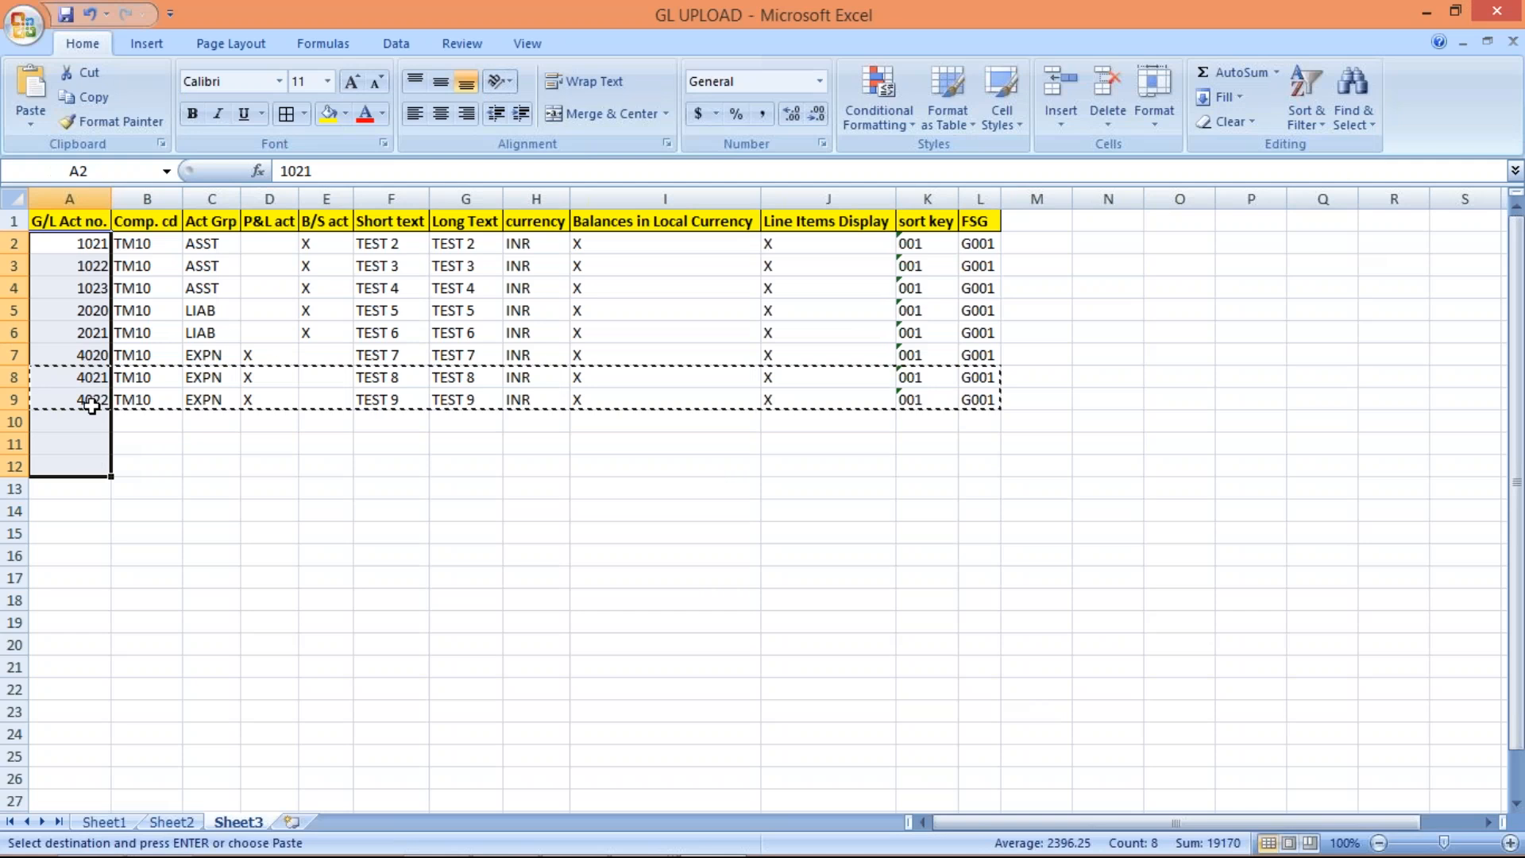
left_click(93, 248)
left_click_drag(93, 248, 86, 391)
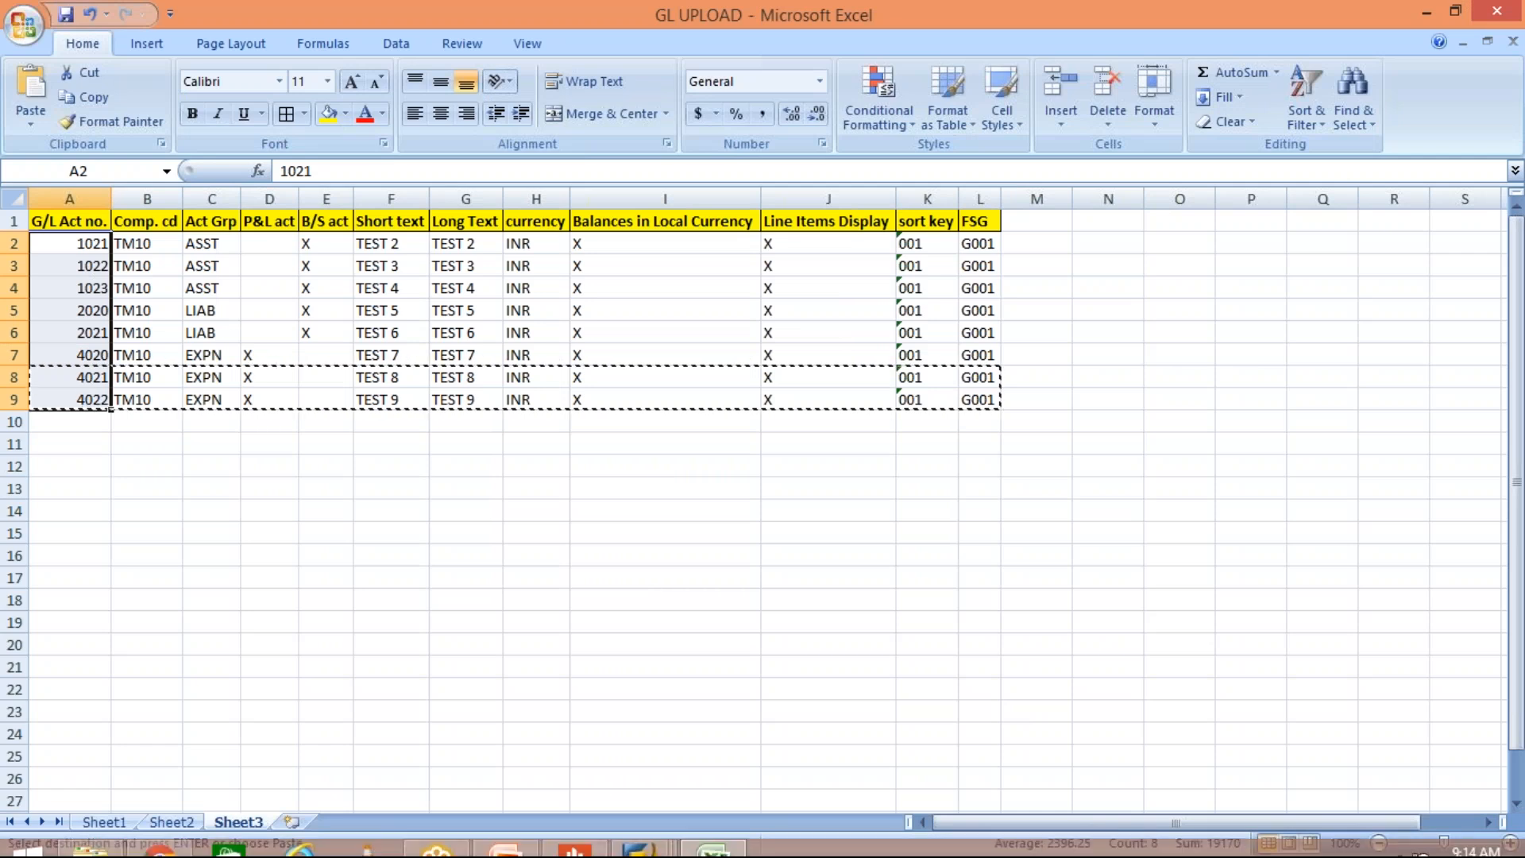
left_click(659, 841)
left_click(864, 722)
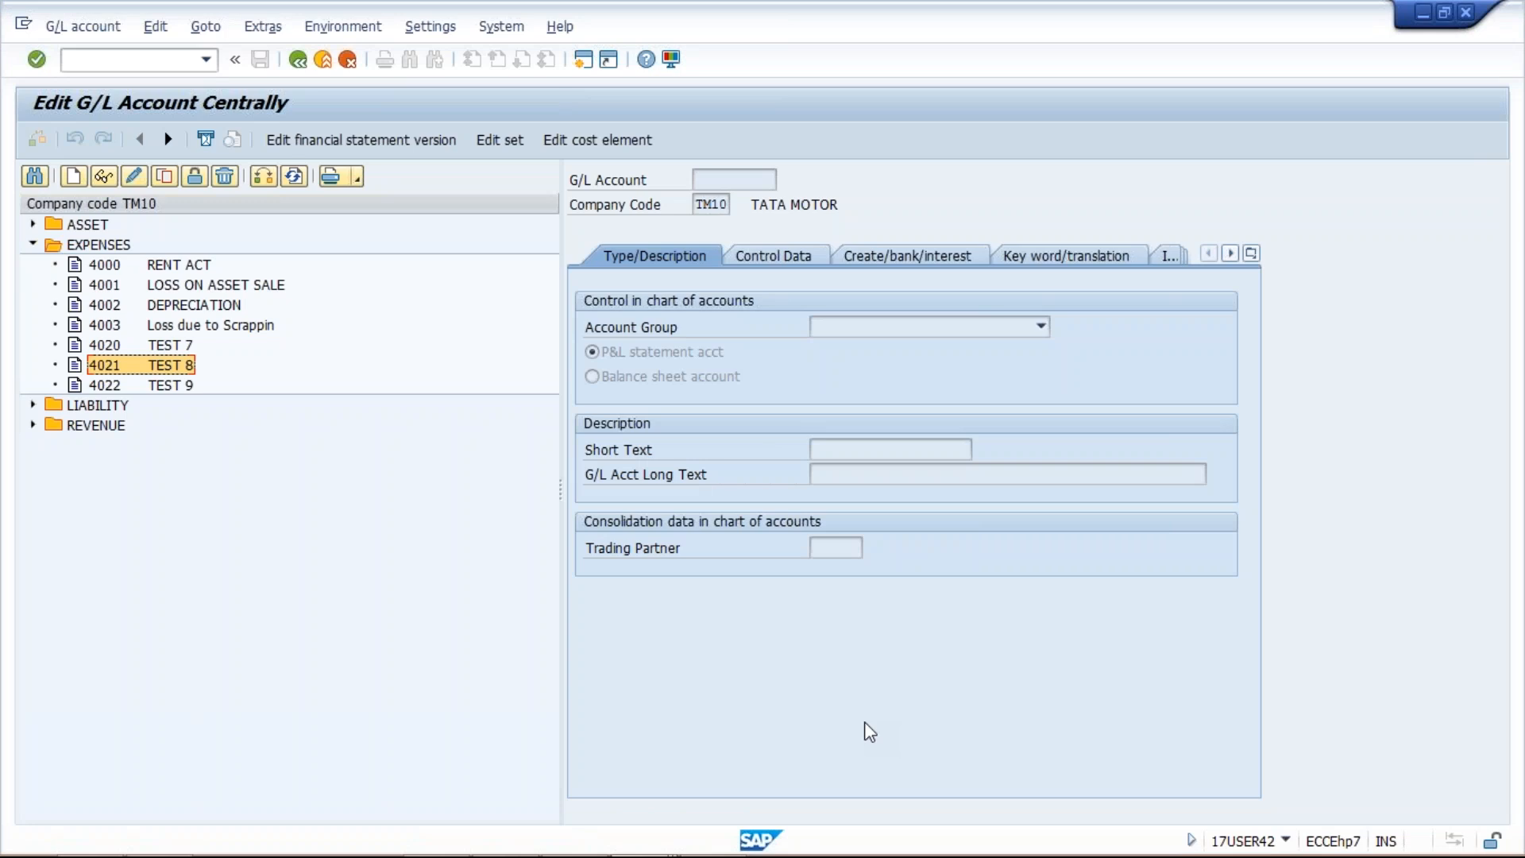
Step: Expand ASSET and check new accounts 1021–1023 and 4021–4022 in the tree
left_click(153, 346)
left_click(32, 224)
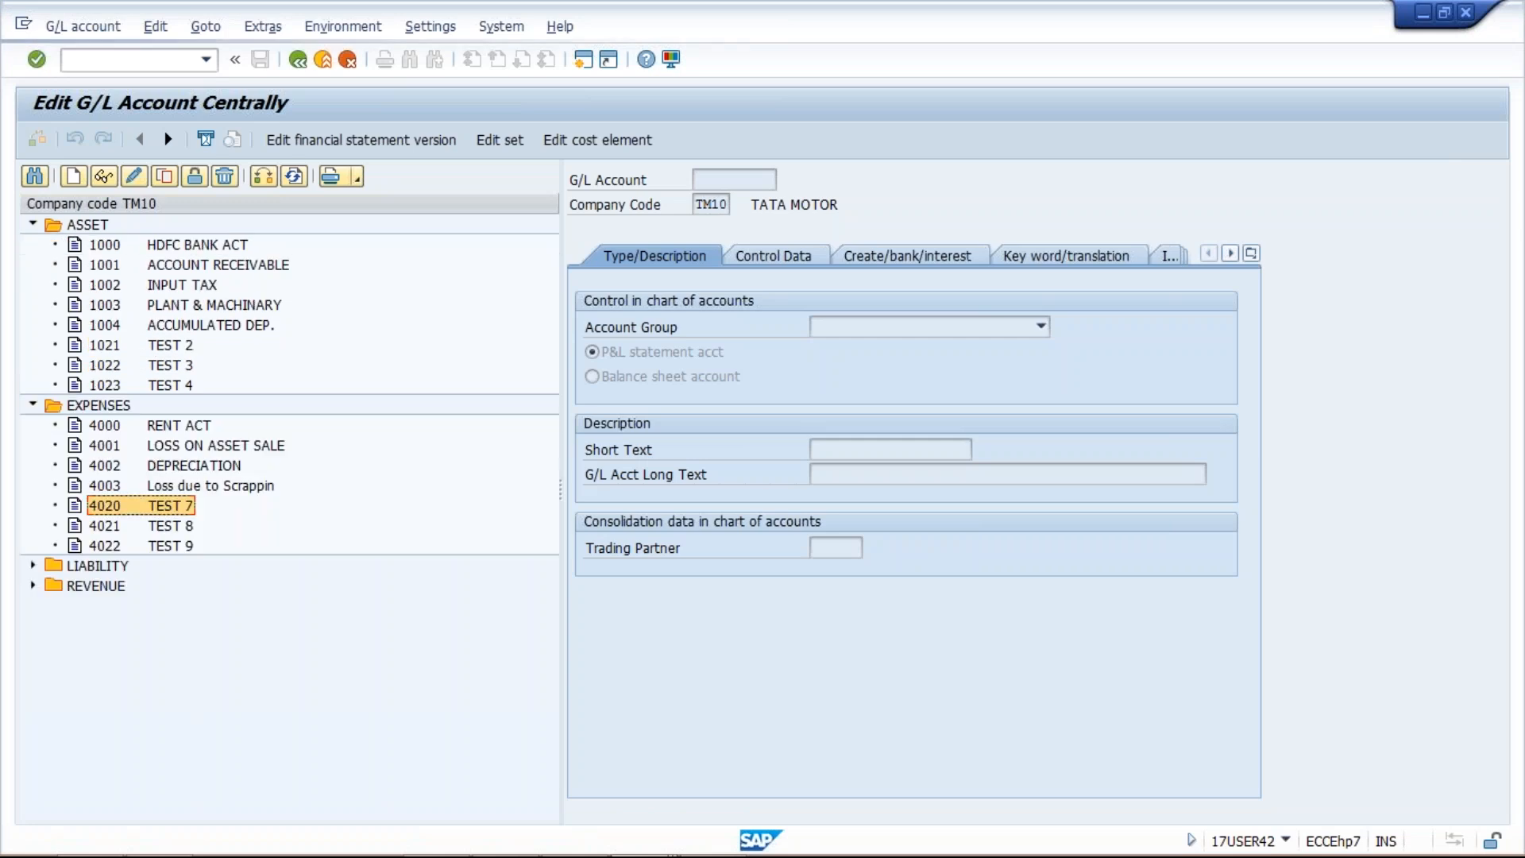
left_click(185, 346)
left_click(182, 365)
left_click(181, 390)
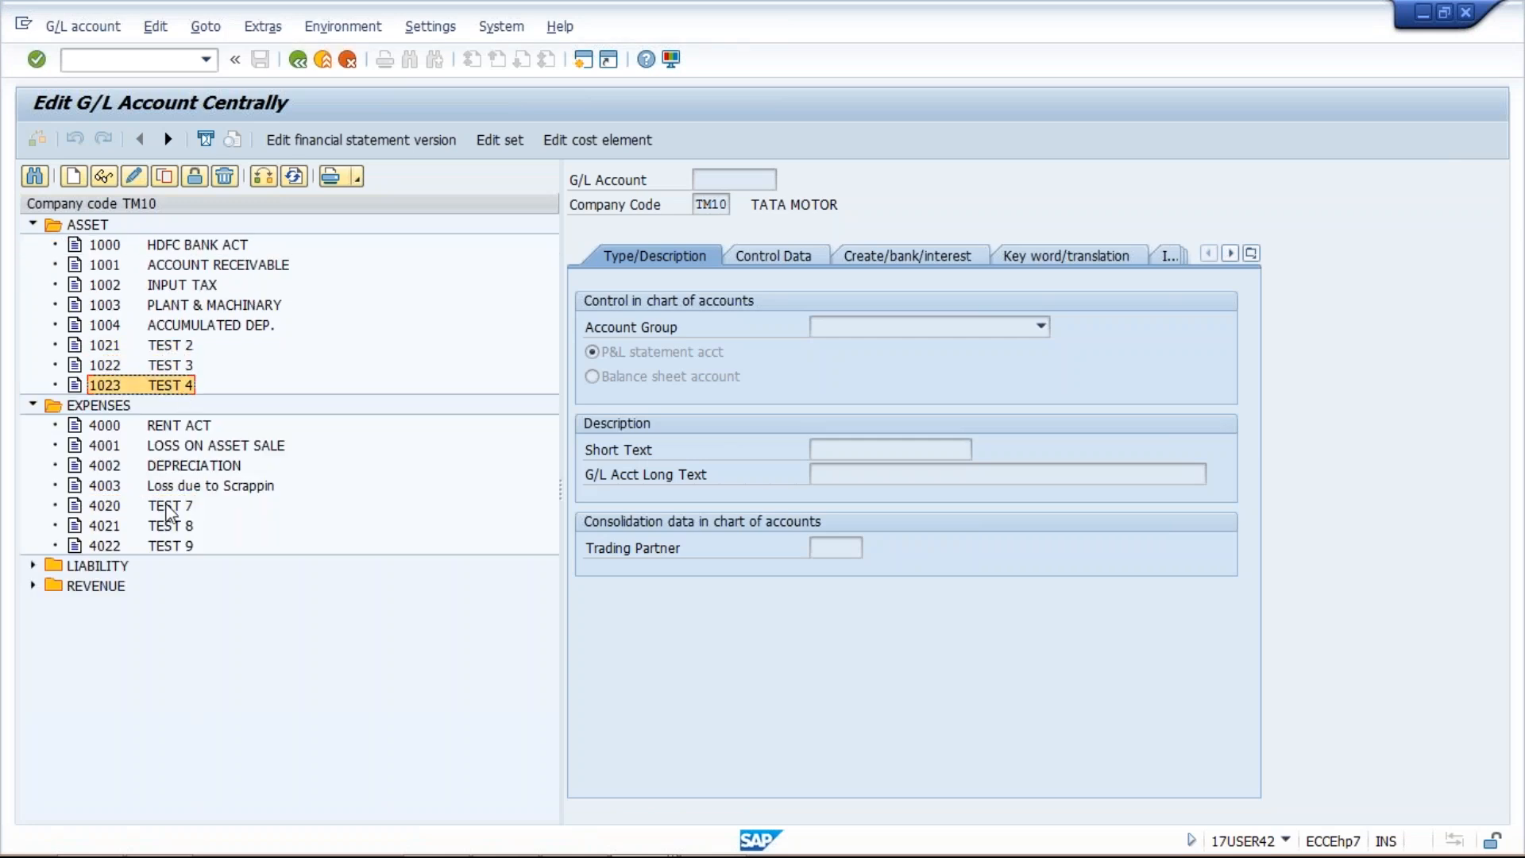
left_click(170, 525)
left_click(178, 544)
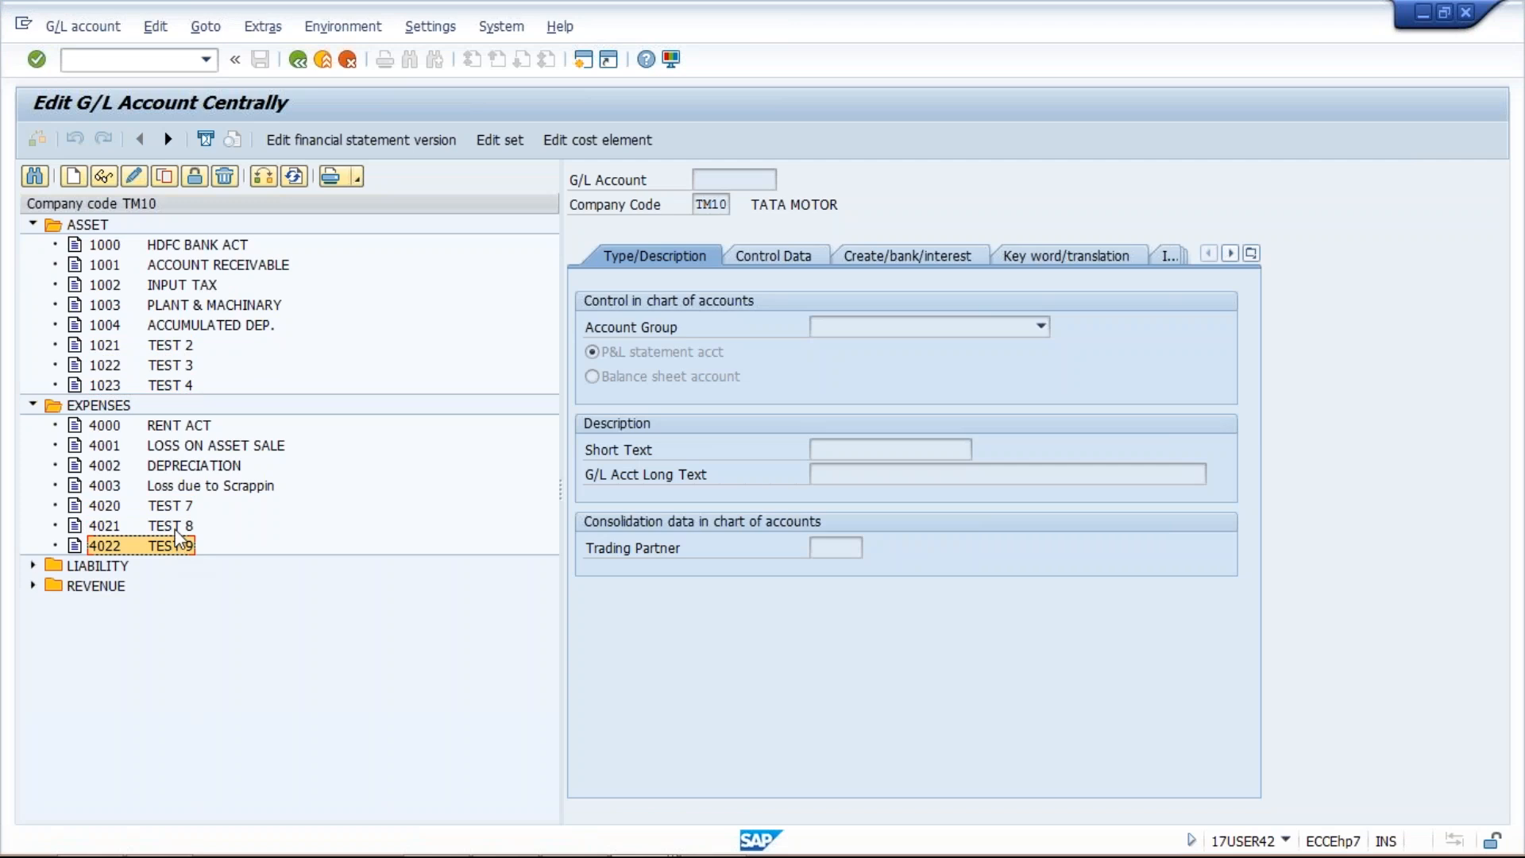
left_click(174, 512)
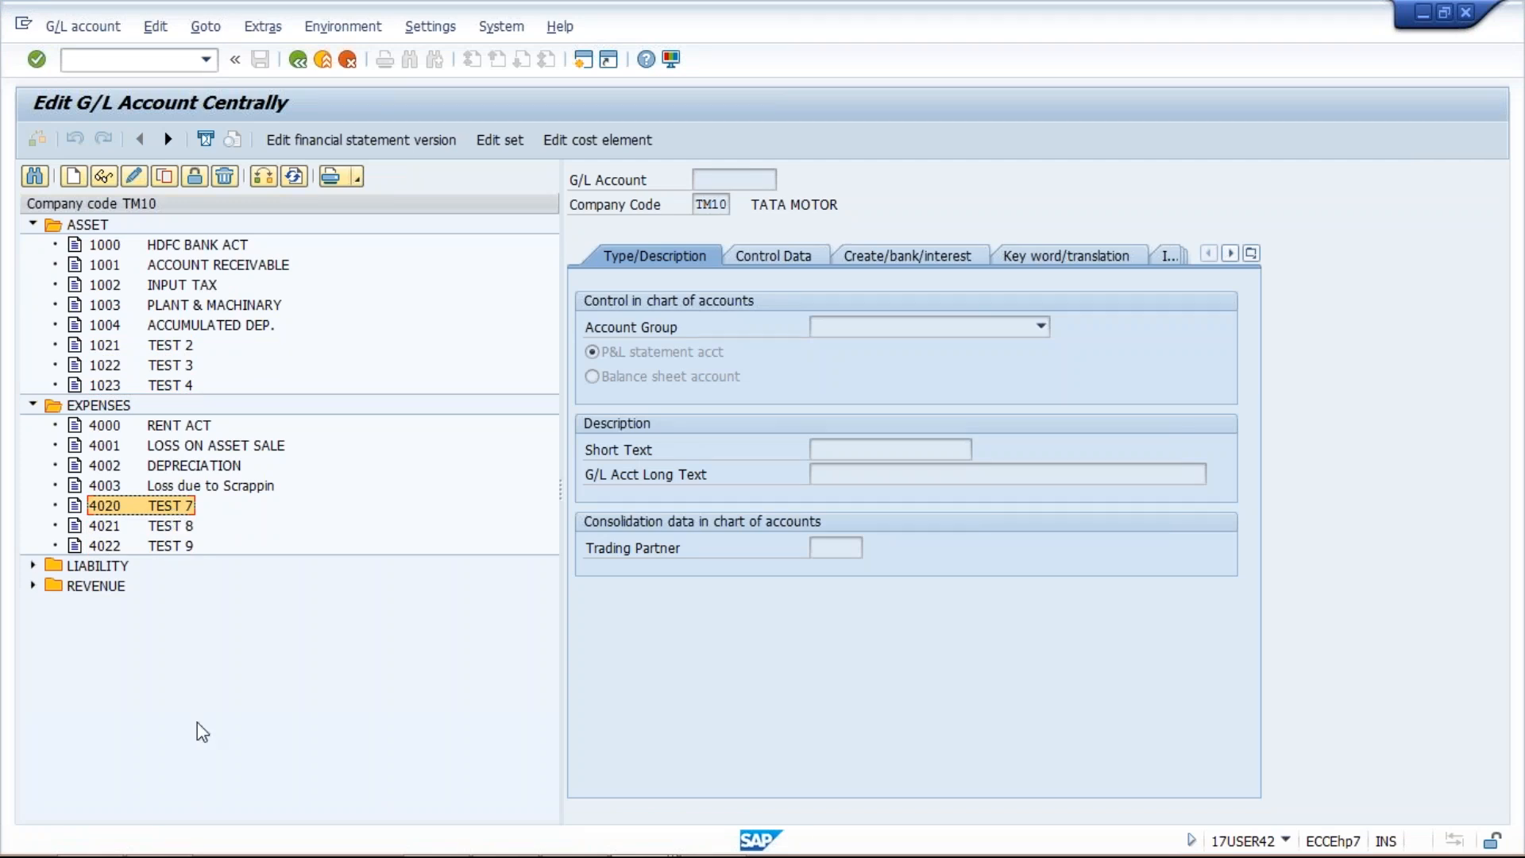
Step: Open the Data Browser with /nse16
left_click(191, 59)
type("/n")
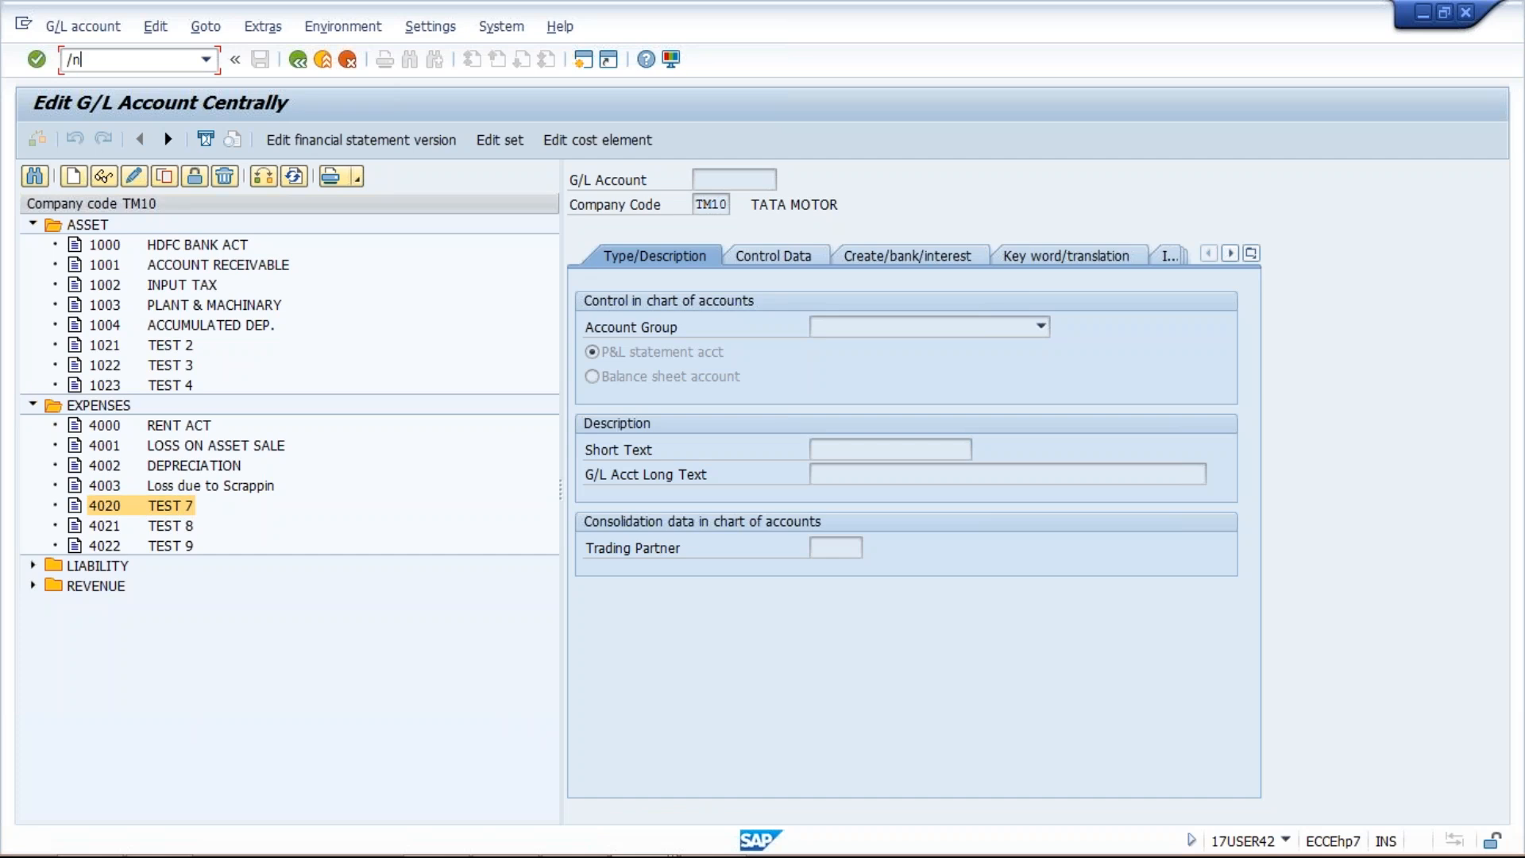
type("se16")
key("Return")
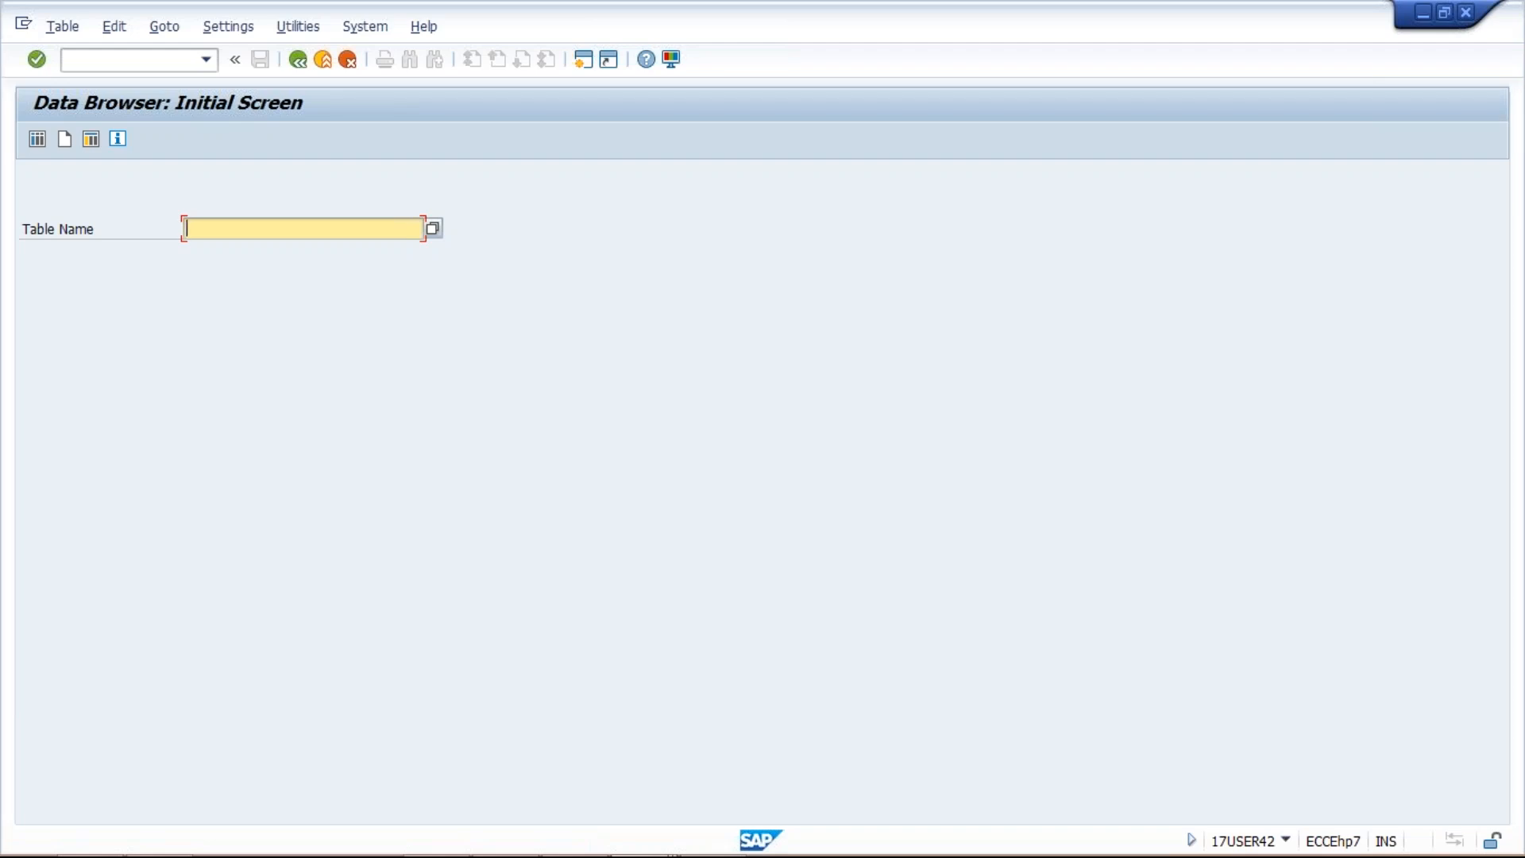
Step: Open the SKB1 table selection screen and set company code TM10
type("skb")
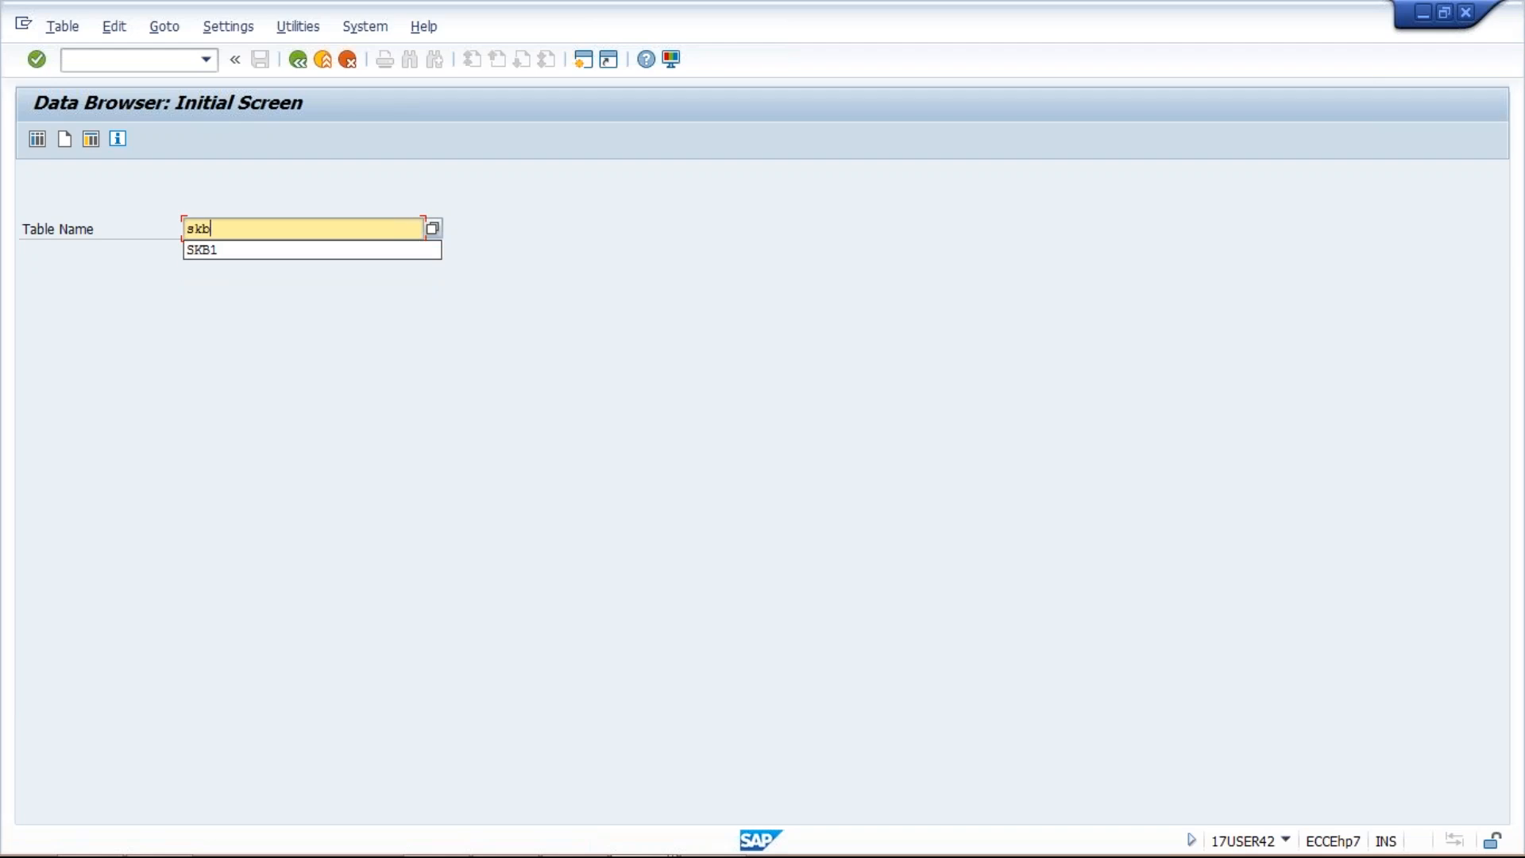
key("Down")
key("Return")
key("Return")
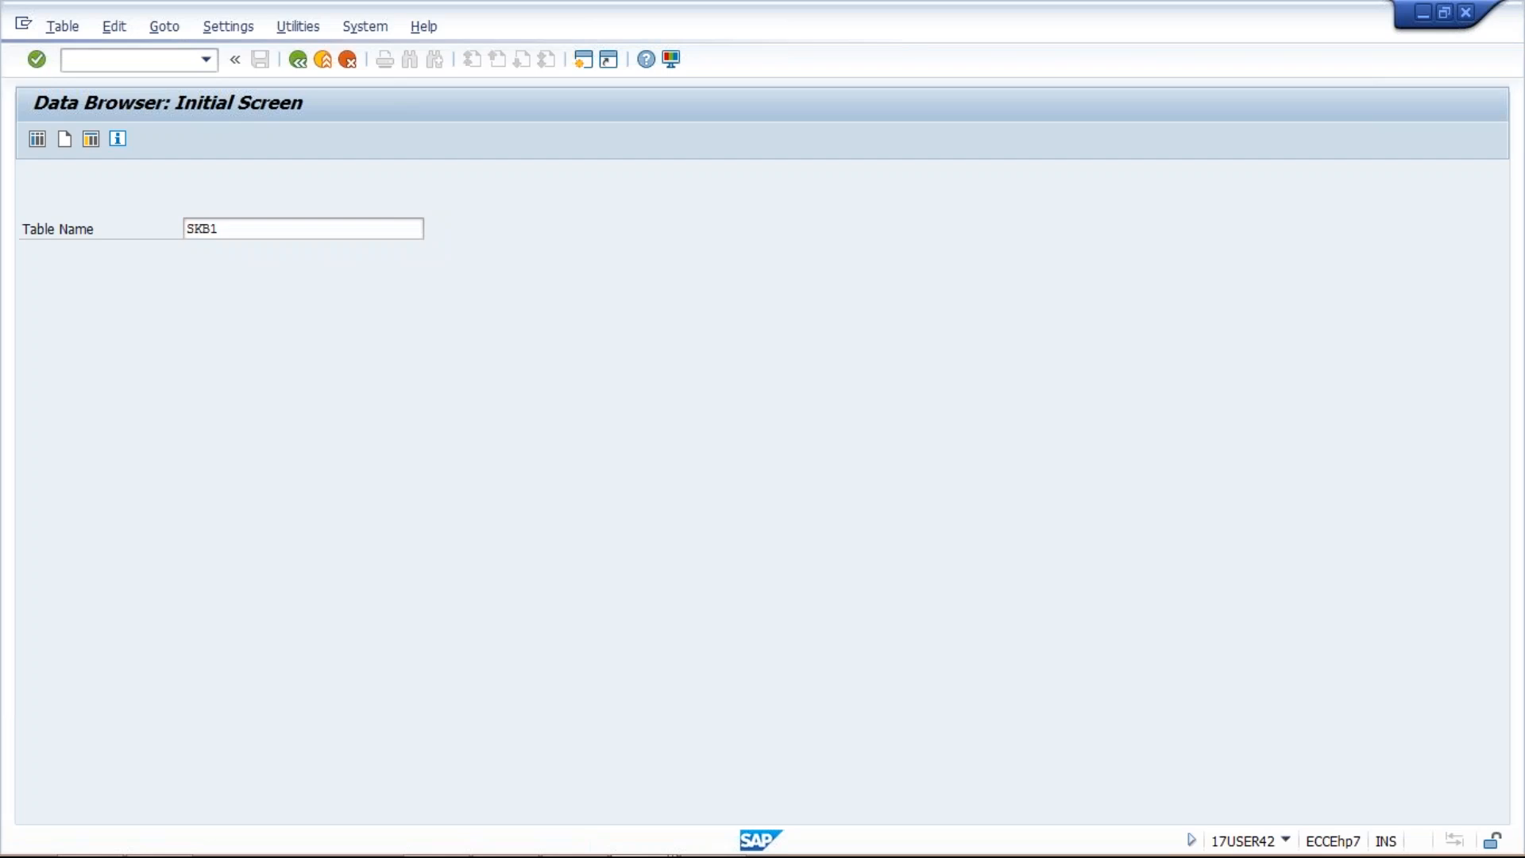
type("tm10")
key("Down")
key("Return")
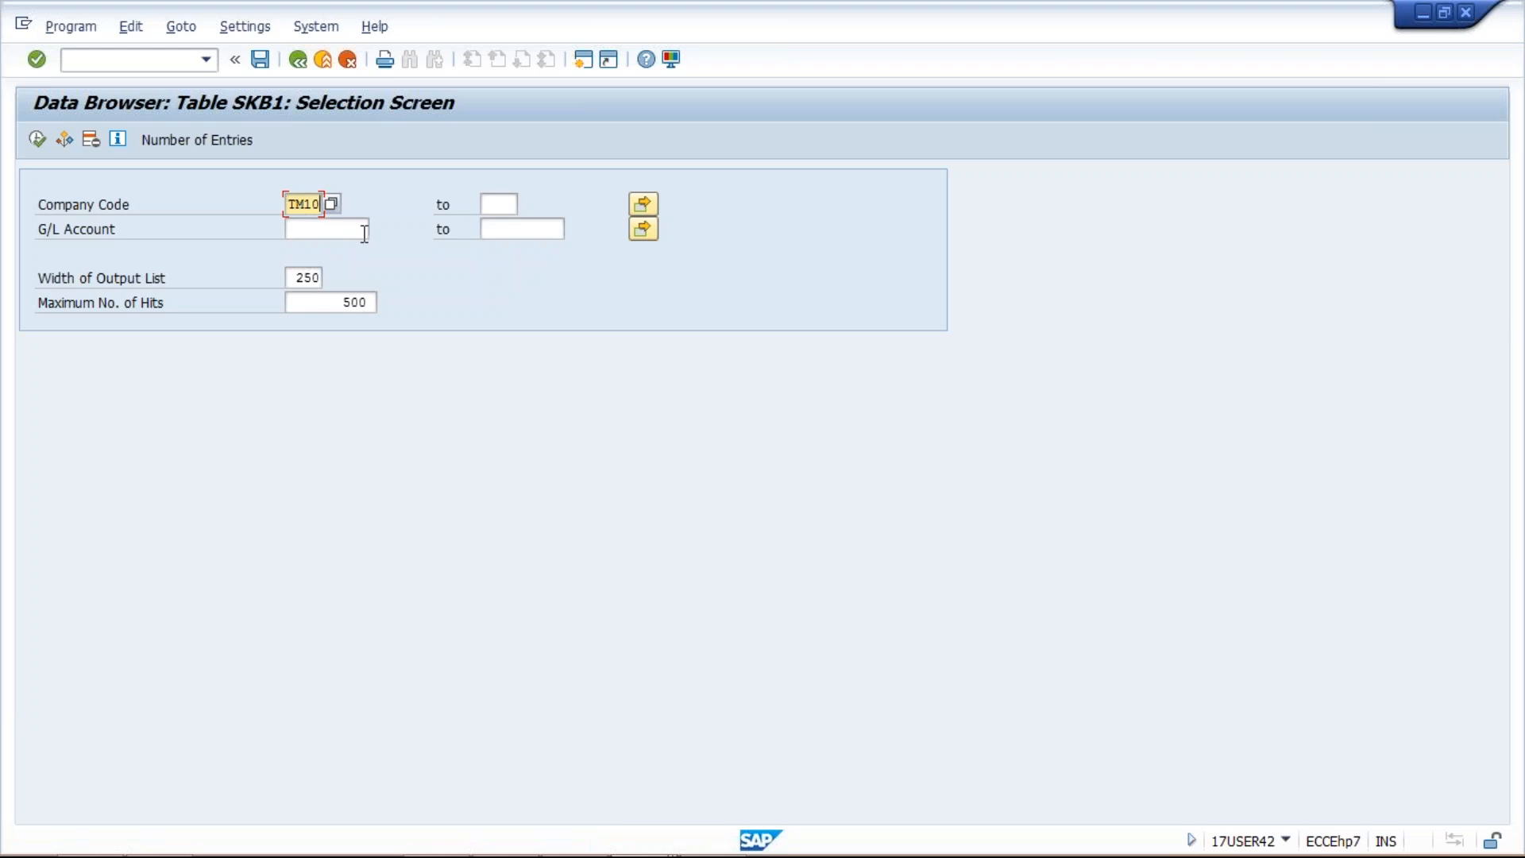
Step: Copy account numbers A2:A9 from the Excel sheet and open the G/L Account multiple selection
key("alt+Tab")
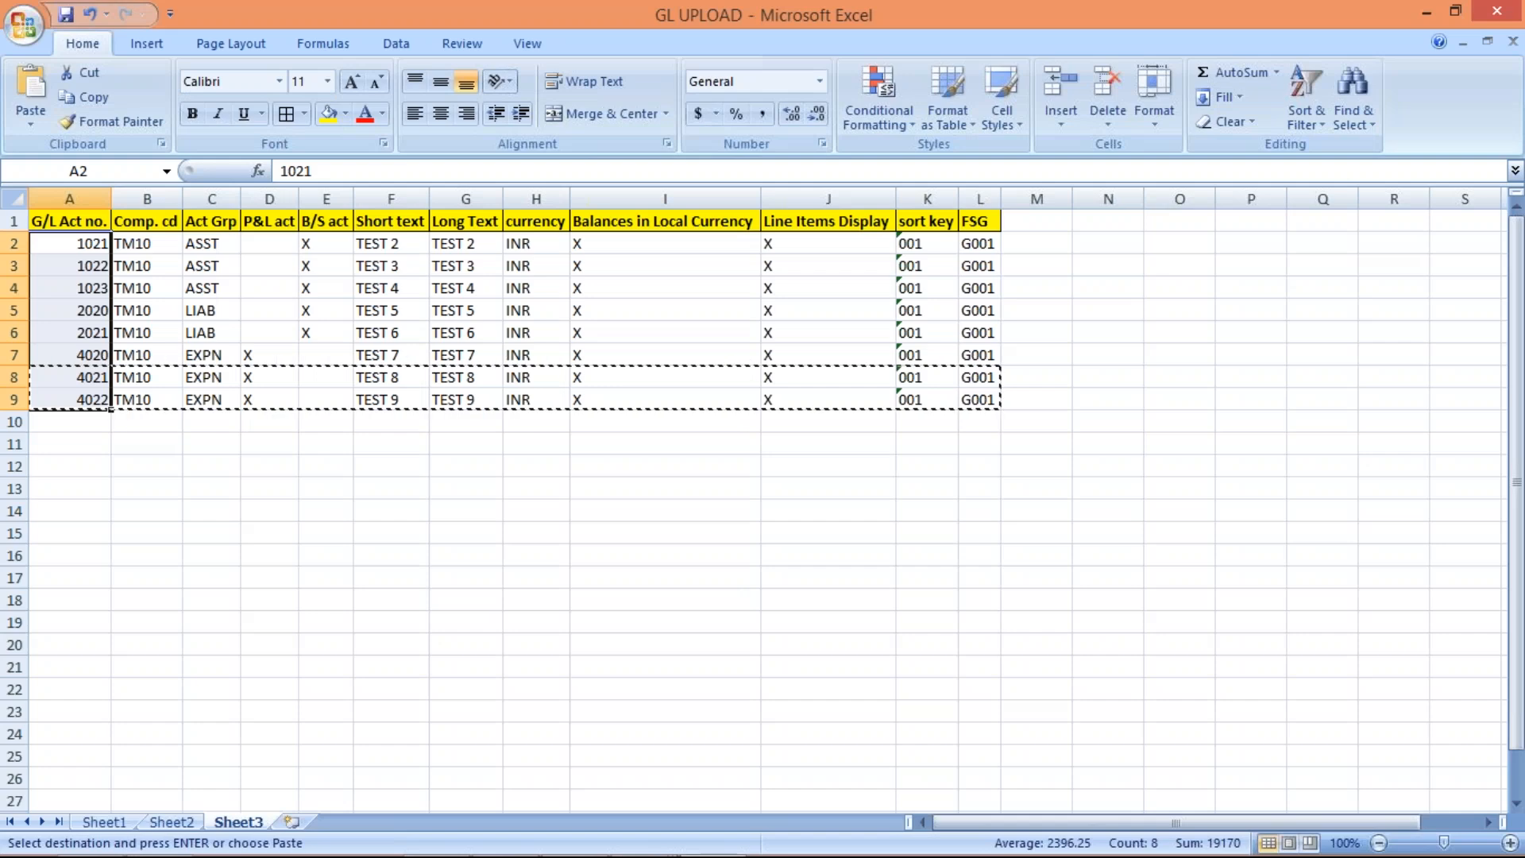
left_click(84, 242)
left_click_drag(83, 242, 84, 400)
key("ctrl+c")
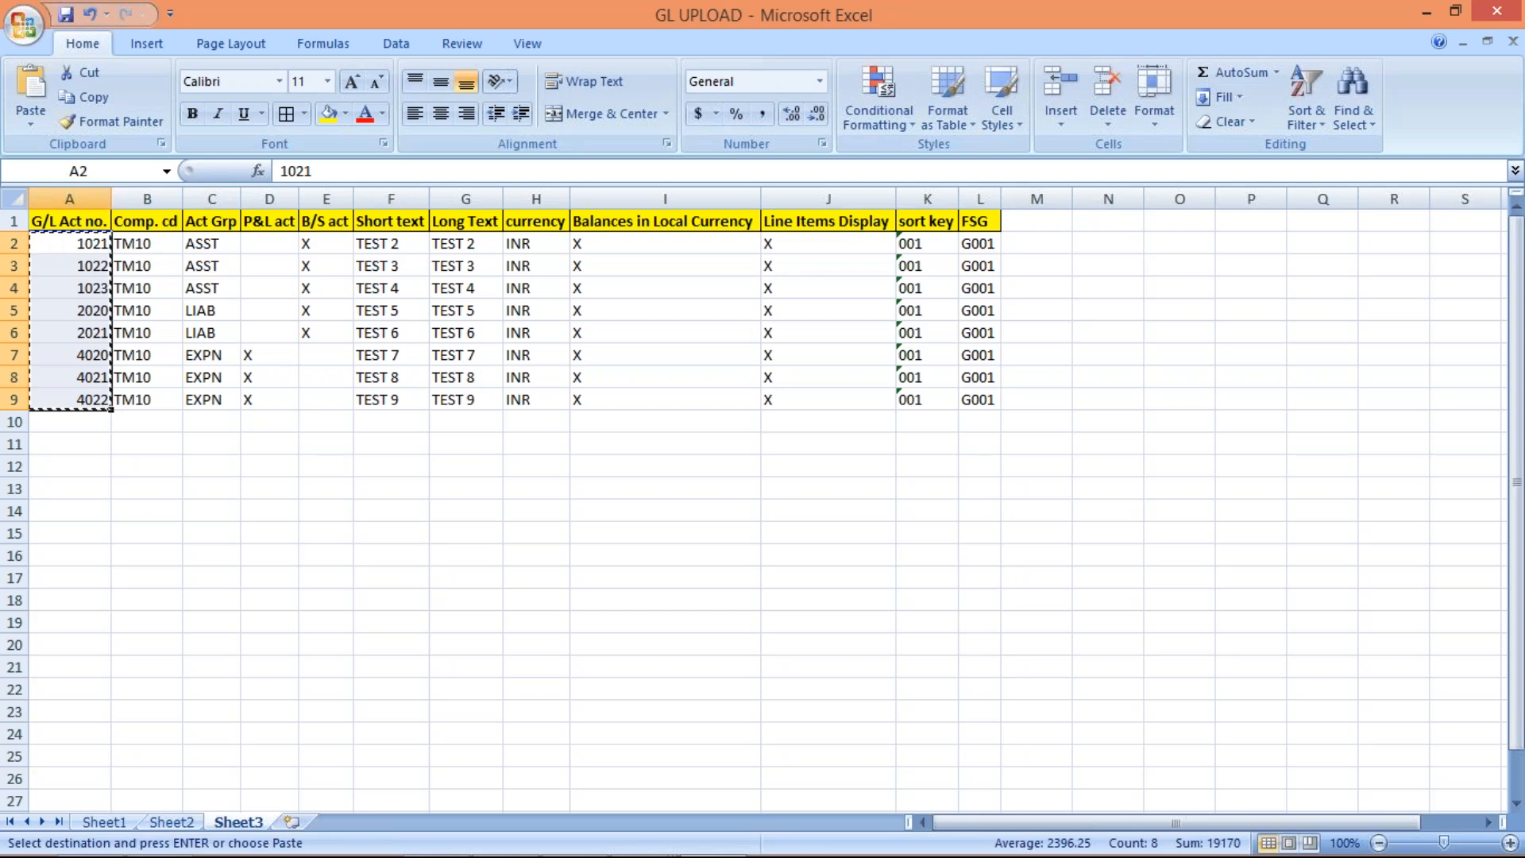
key("alt+Tab")
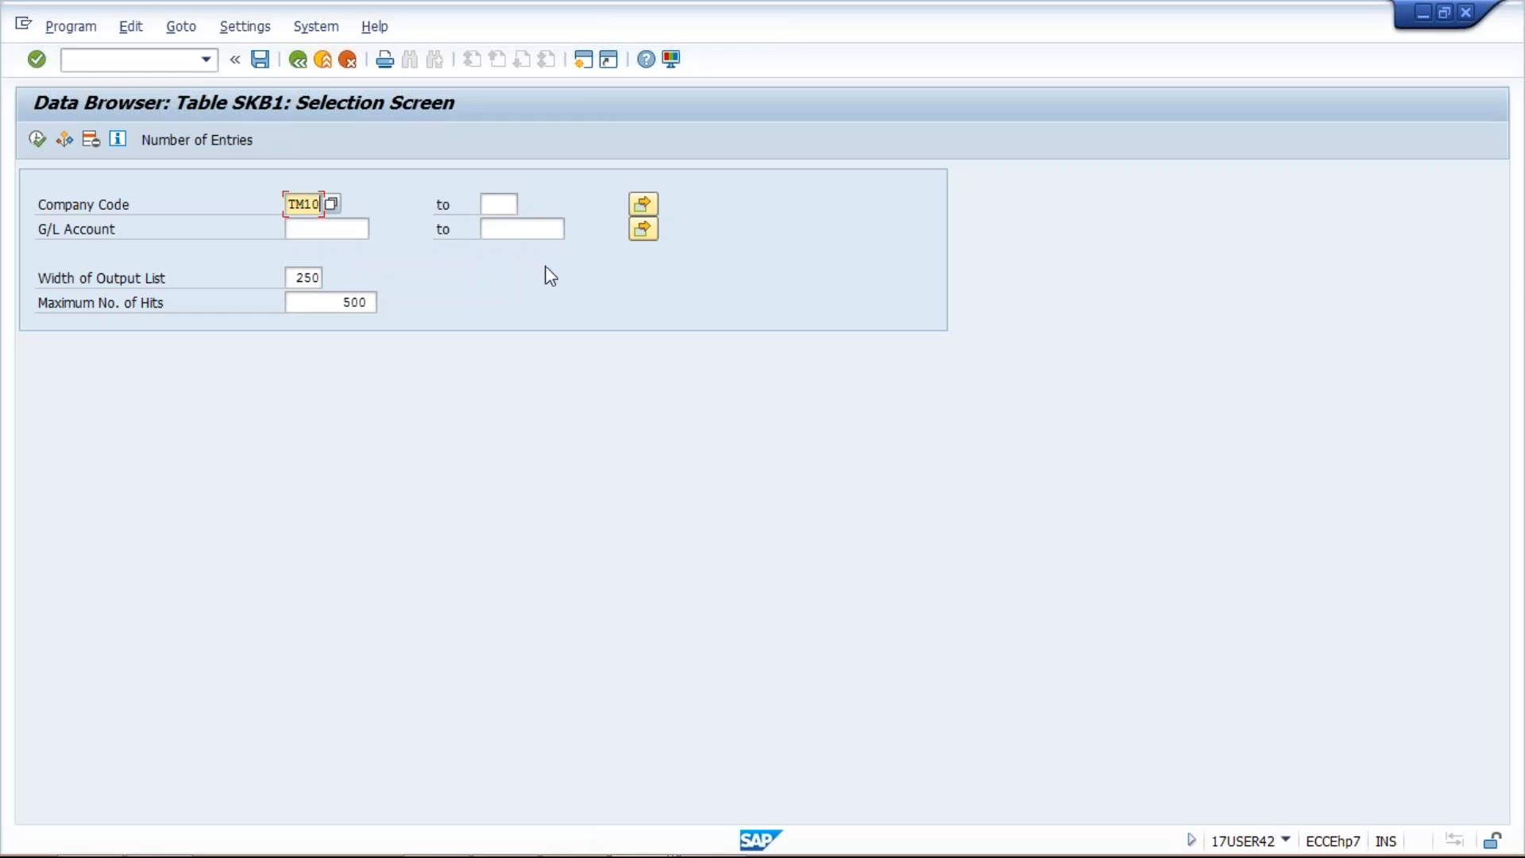
left_click(545, 228)
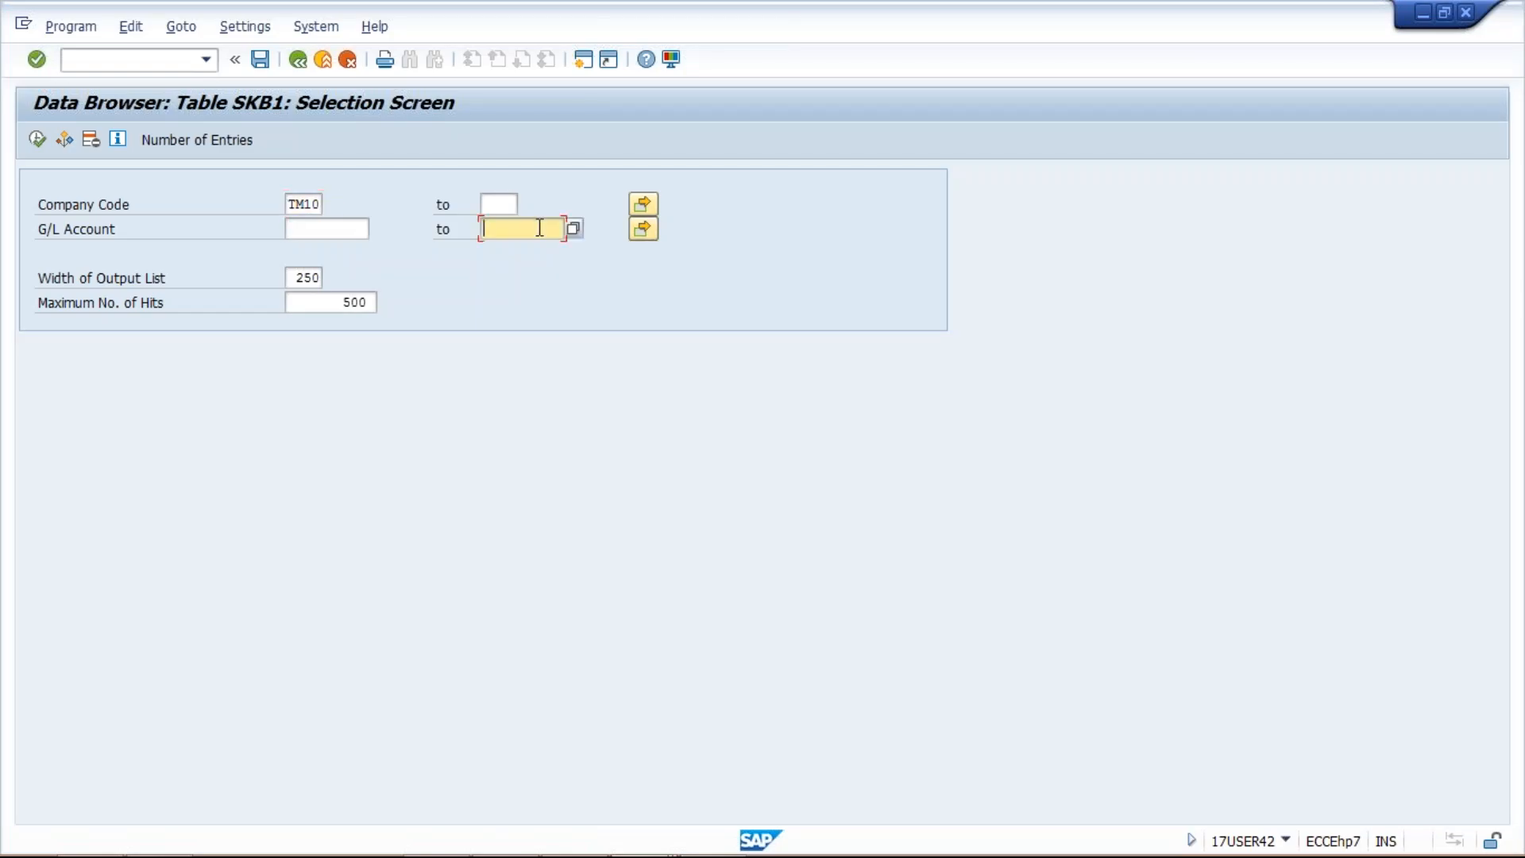
left_click(647, 229)
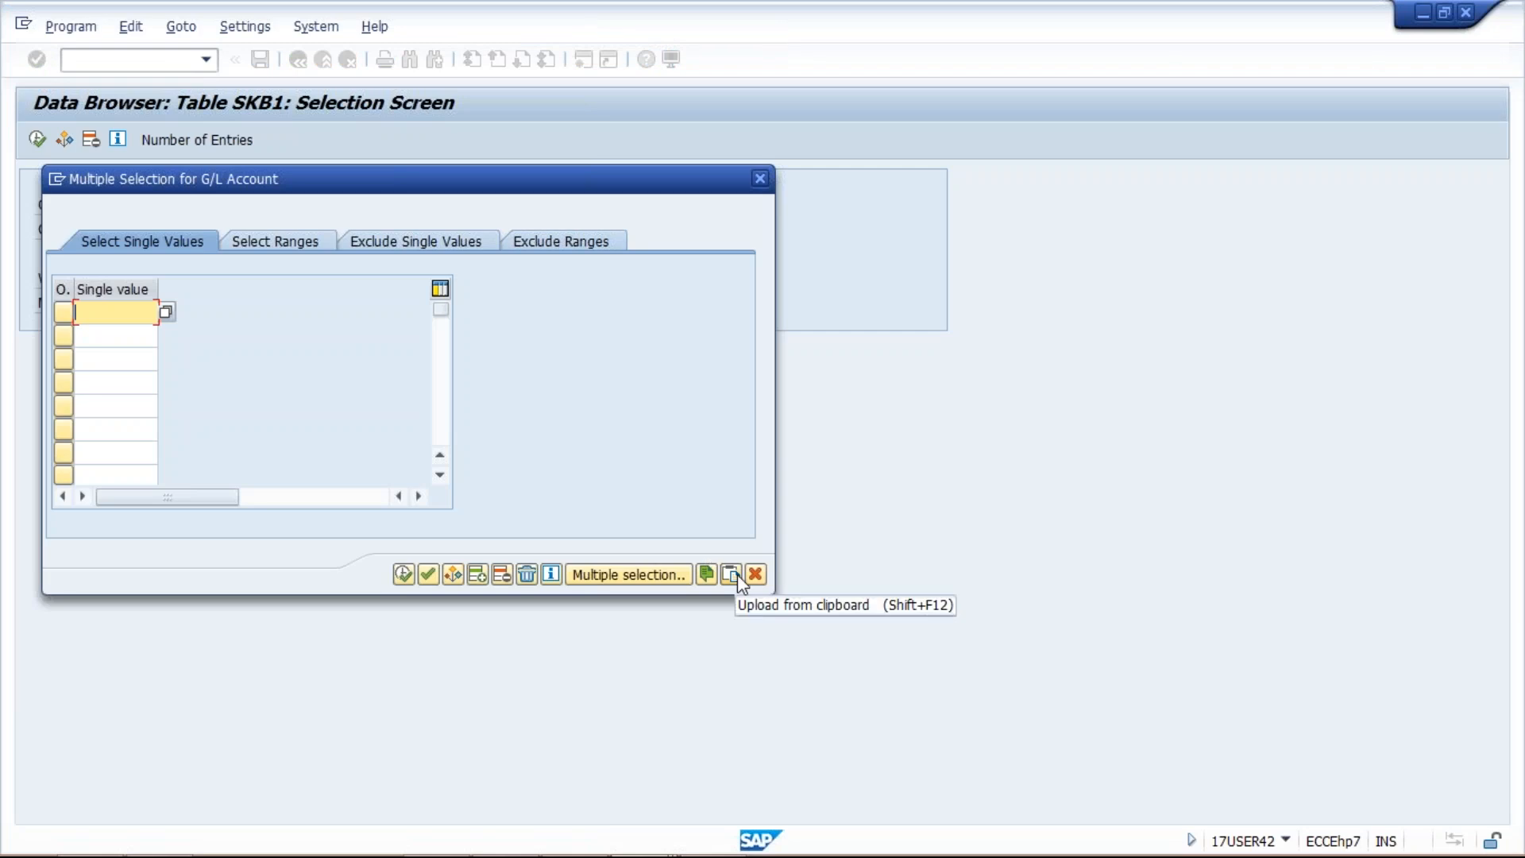
Step: Upload the eight copied accounts as single values, clear the 500-hit limit, and run the SKB1 query
left_click(737, 575)
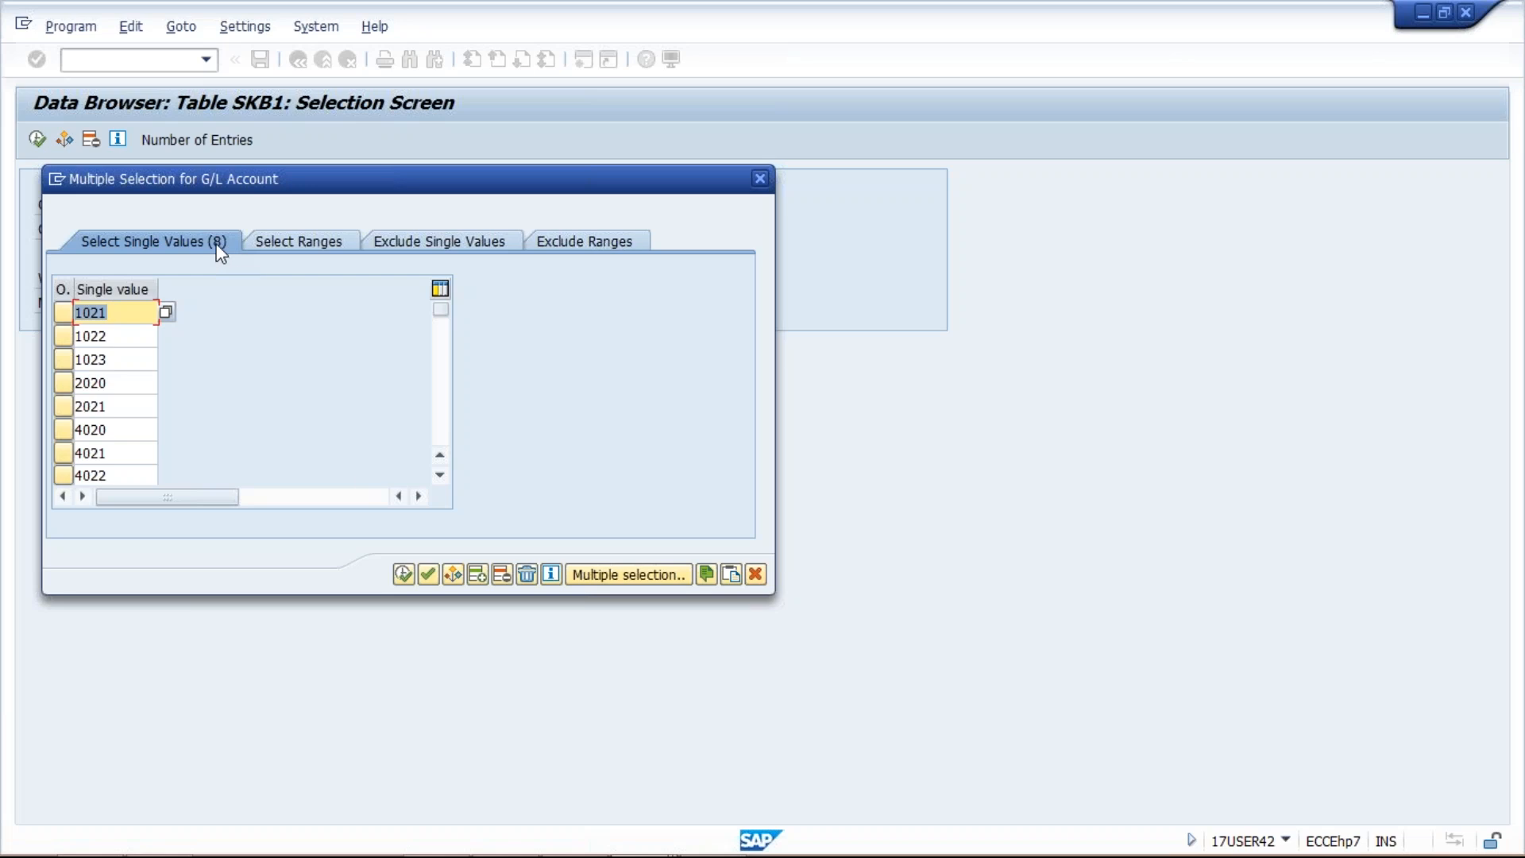
left_click(404, 574)
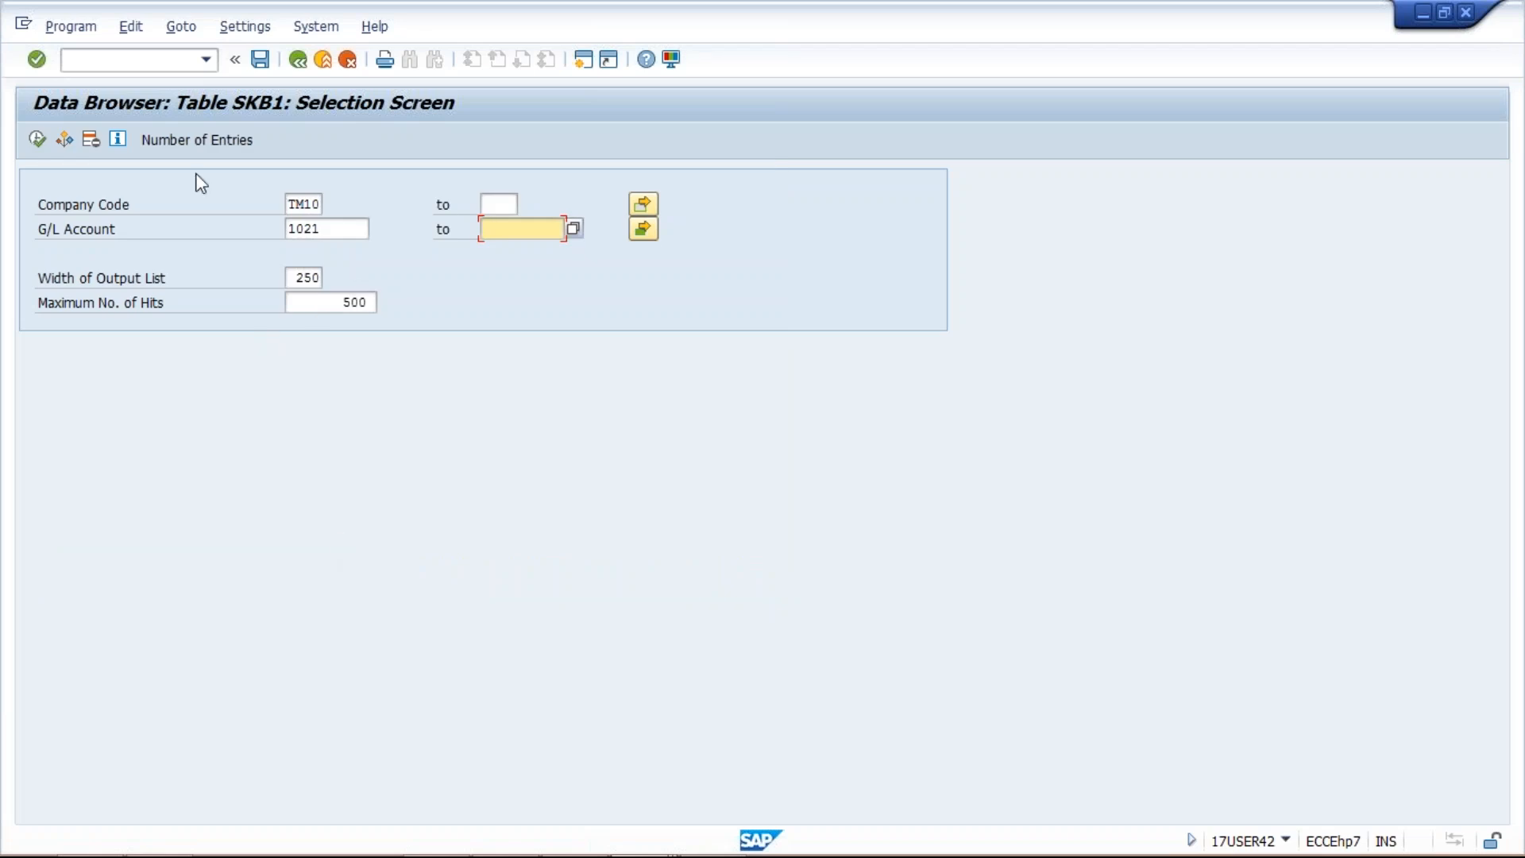
left_click(336, 304)
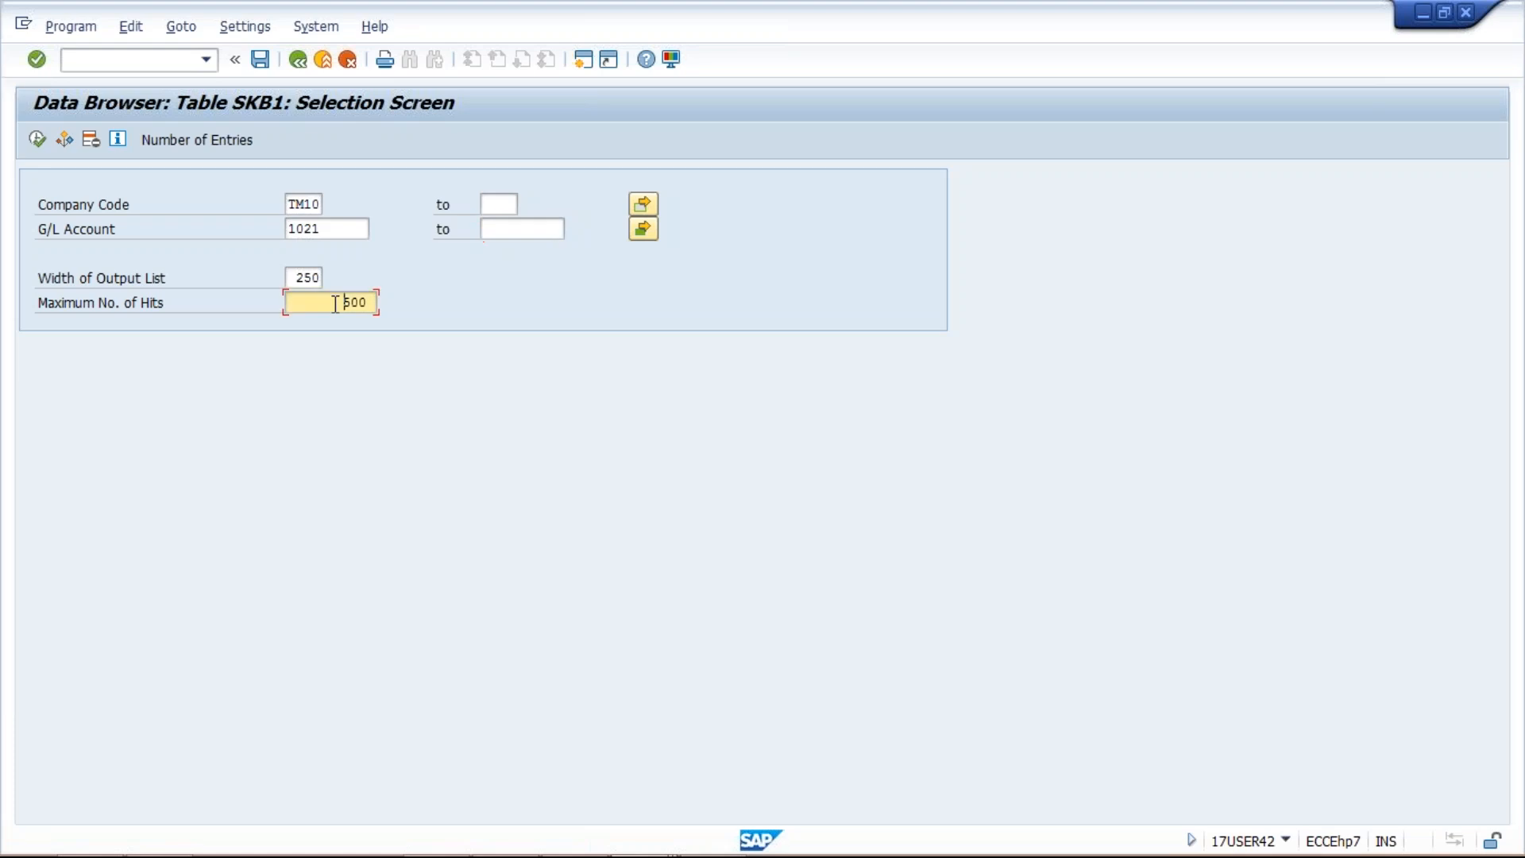
key("Delete")
key("Delete")
key("Delete")
left_click(37, 139)
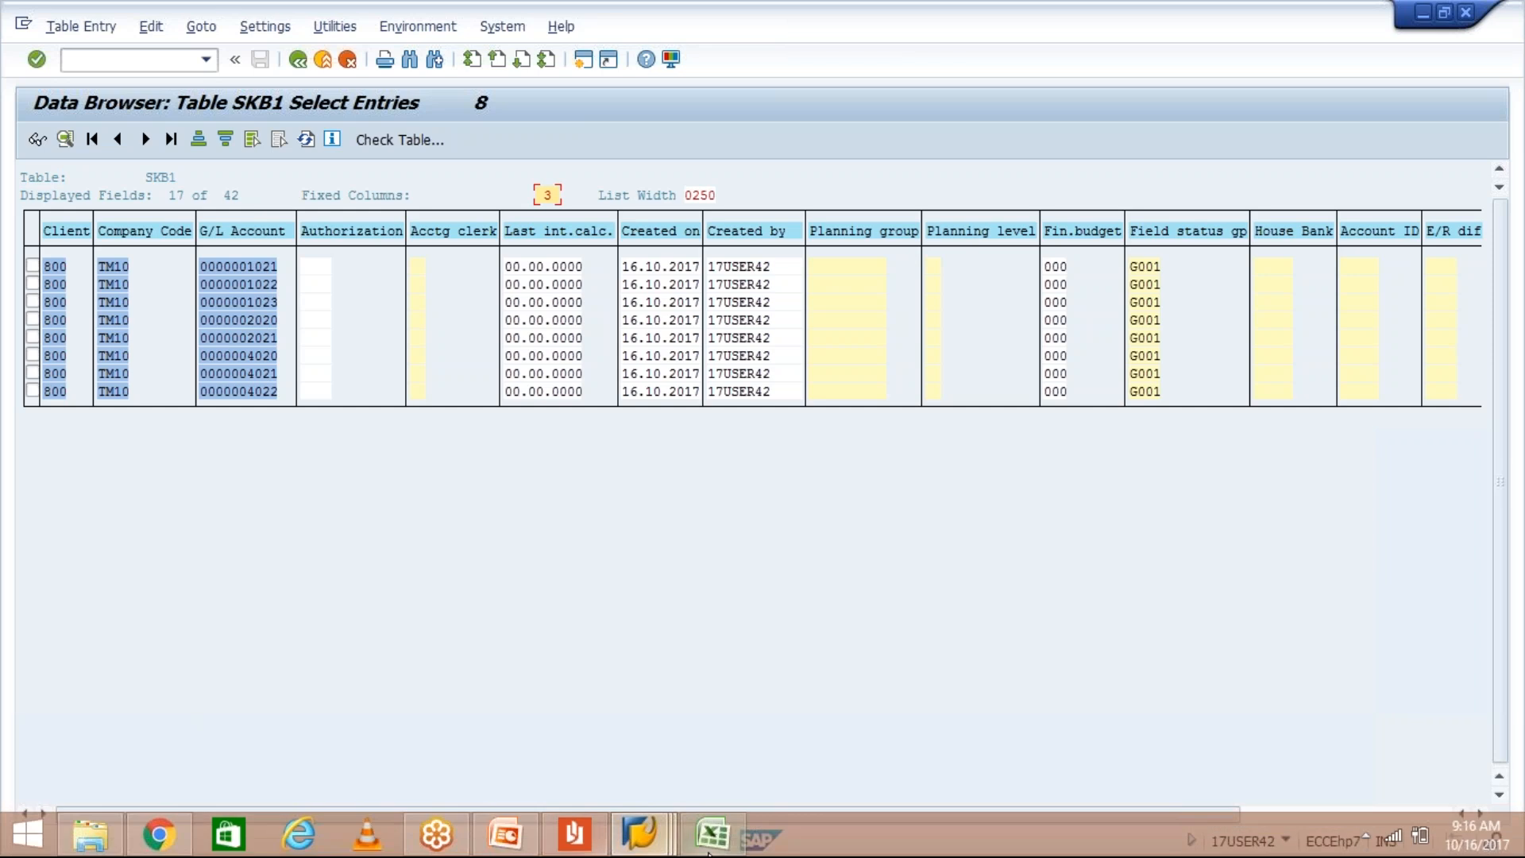
Step: Copy the account numbers in A2:A9 of the Excel upload sheet again
left_click(710, 842)
key("ctrl+c")
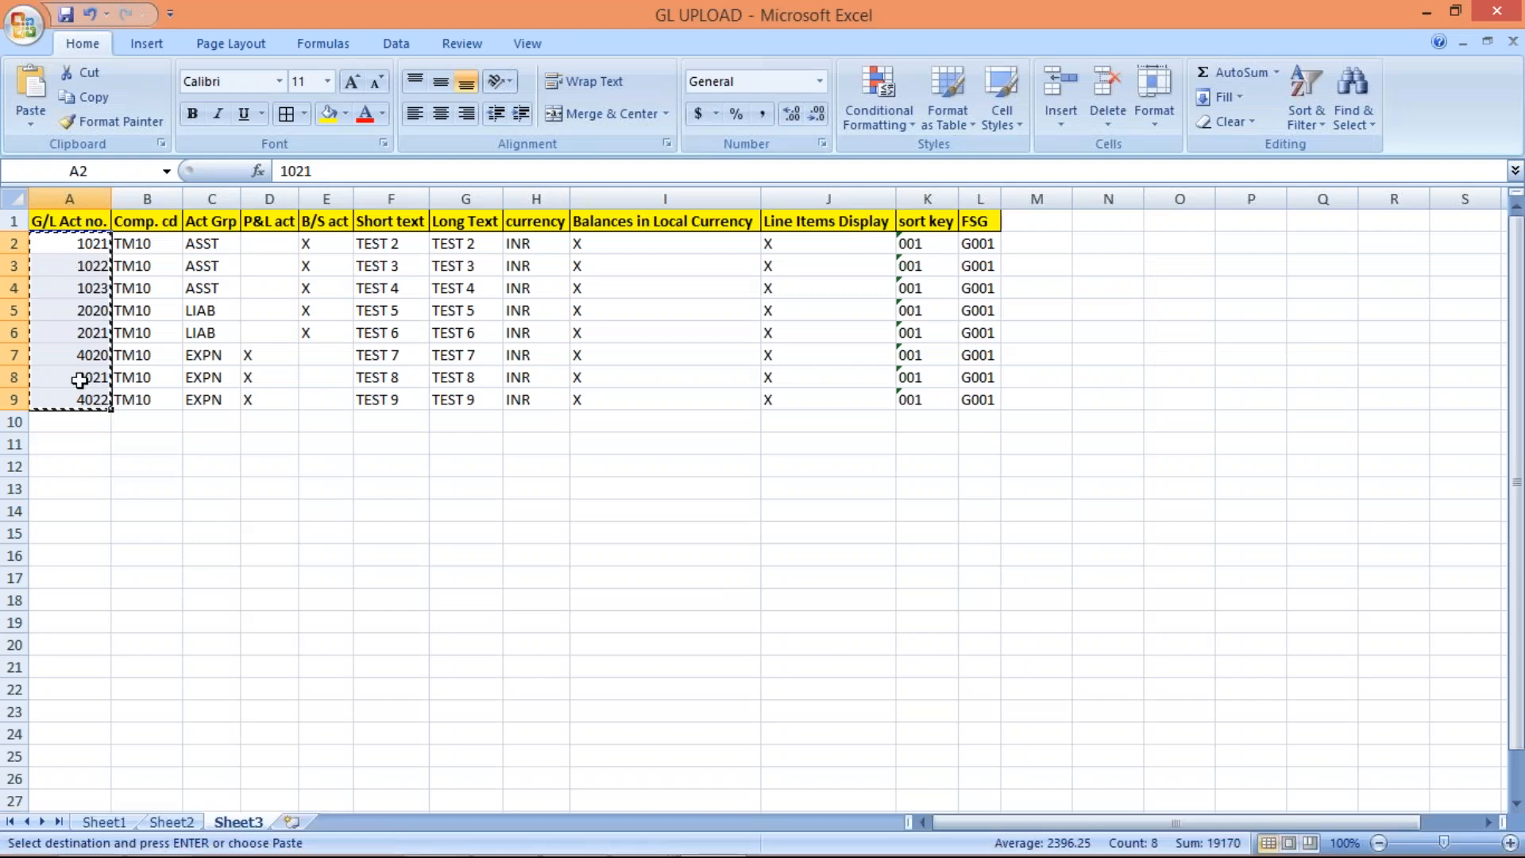
key("alt+Tab")
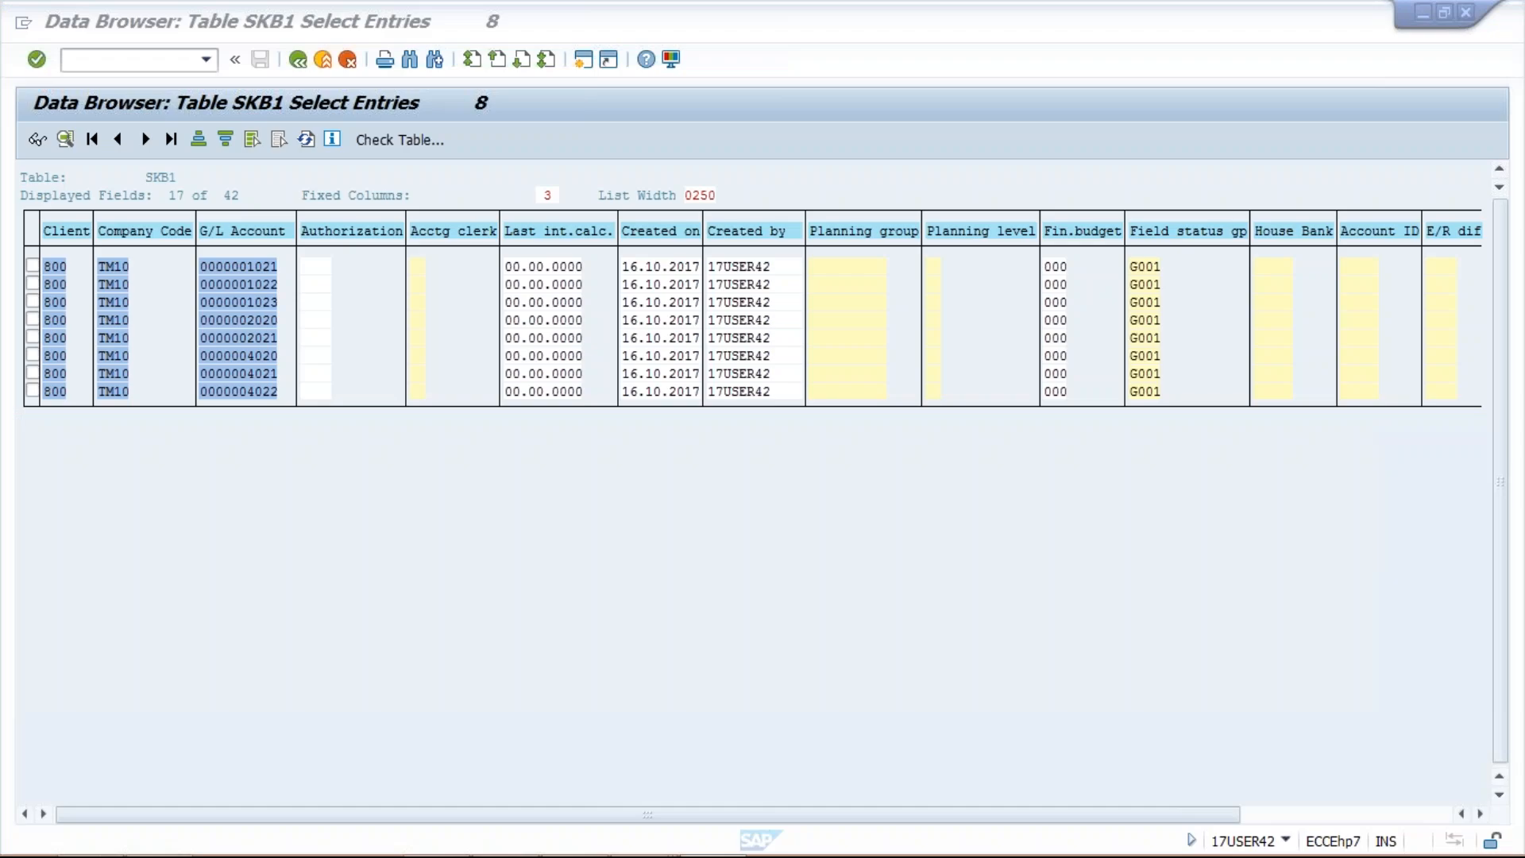
Step: Block-select and copy the G/L Account values of all eight SKB1 result rows
left_click(265, 268)
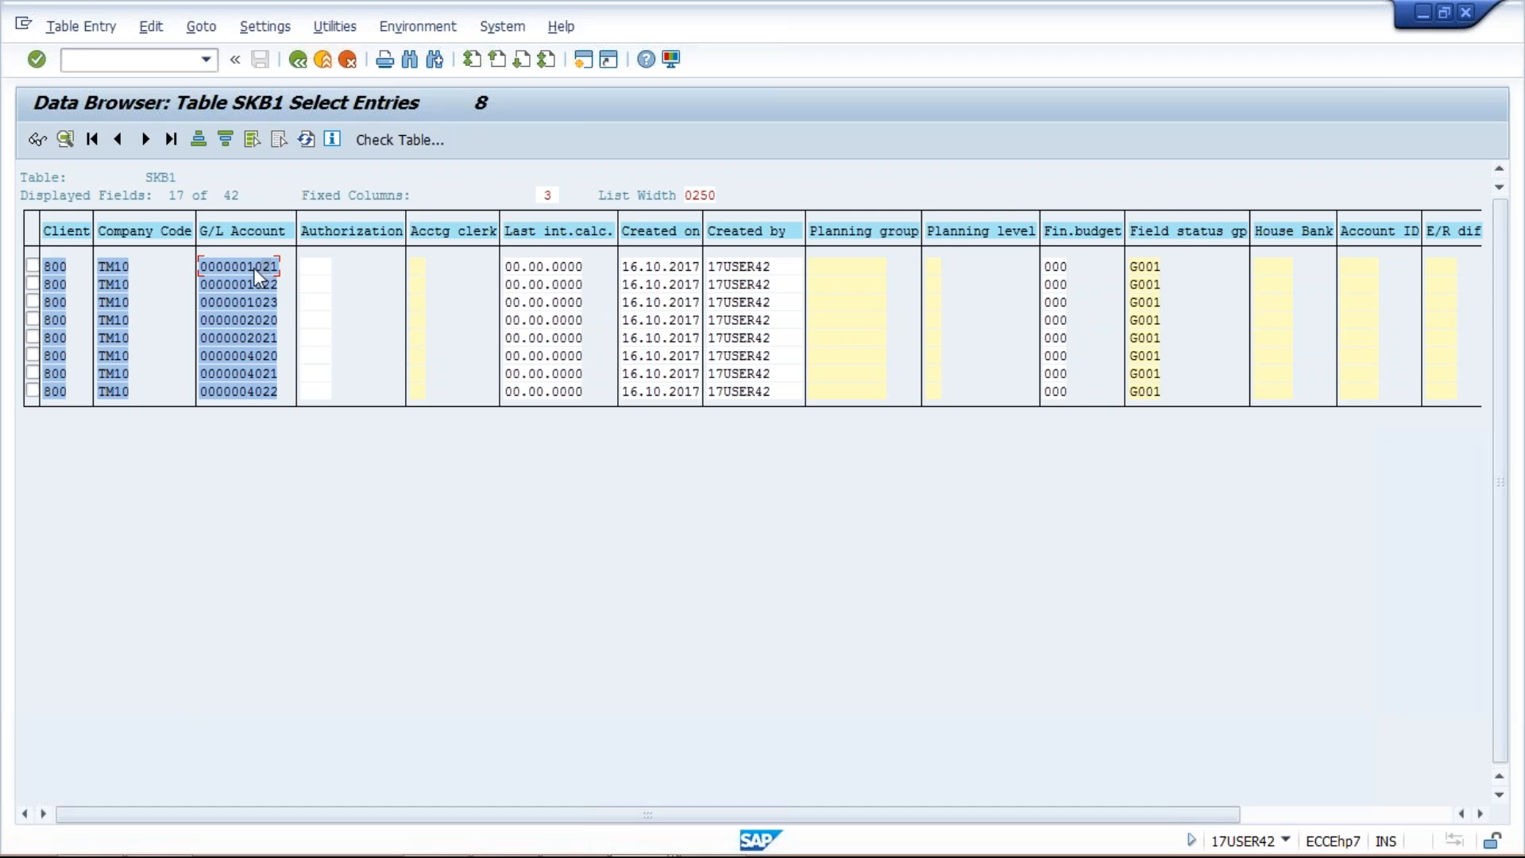
key("ctrl+y")
left_click_drag(247, 261, 323, 470)
key("ctrl+c")
key("alt+Tab")
Step: Insert a new column A and paste the SAP account numbers into A2:A9
right_click(65, 198)
left_click(136, 311)
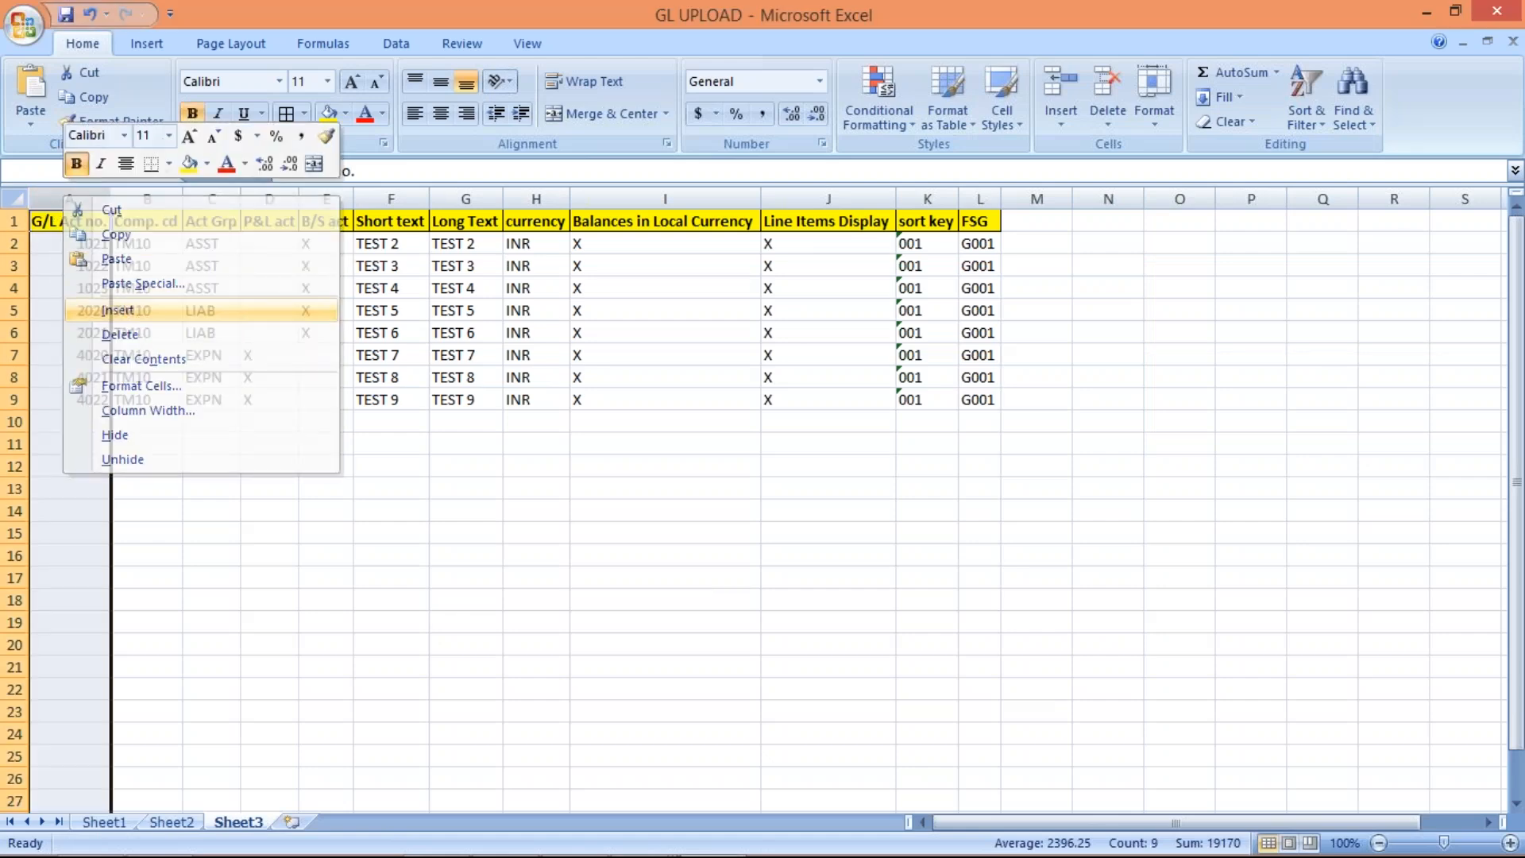
left_click(79, 240)
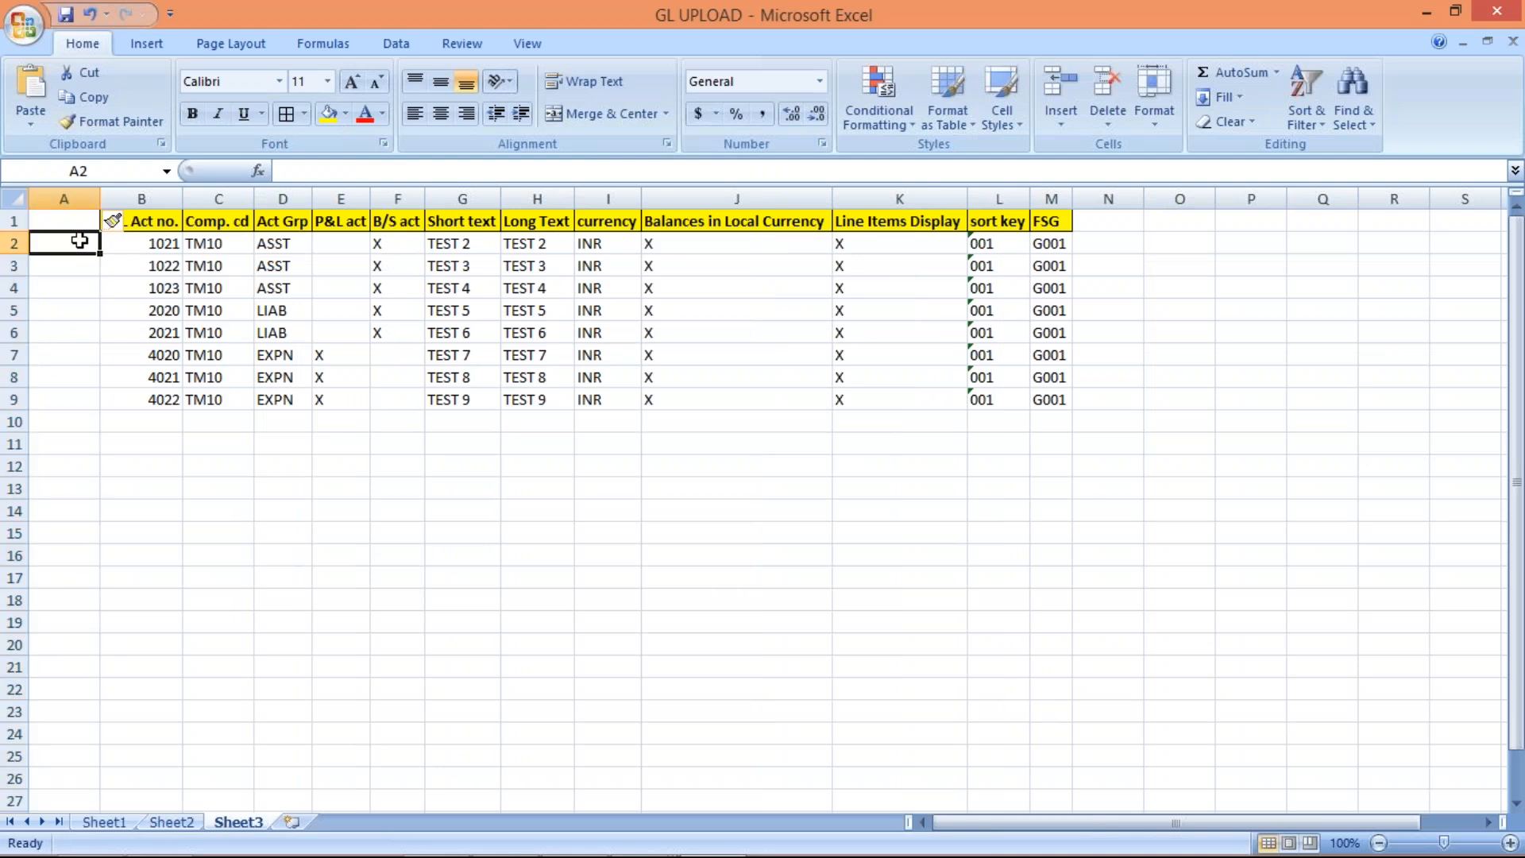
key("ctrl+v")
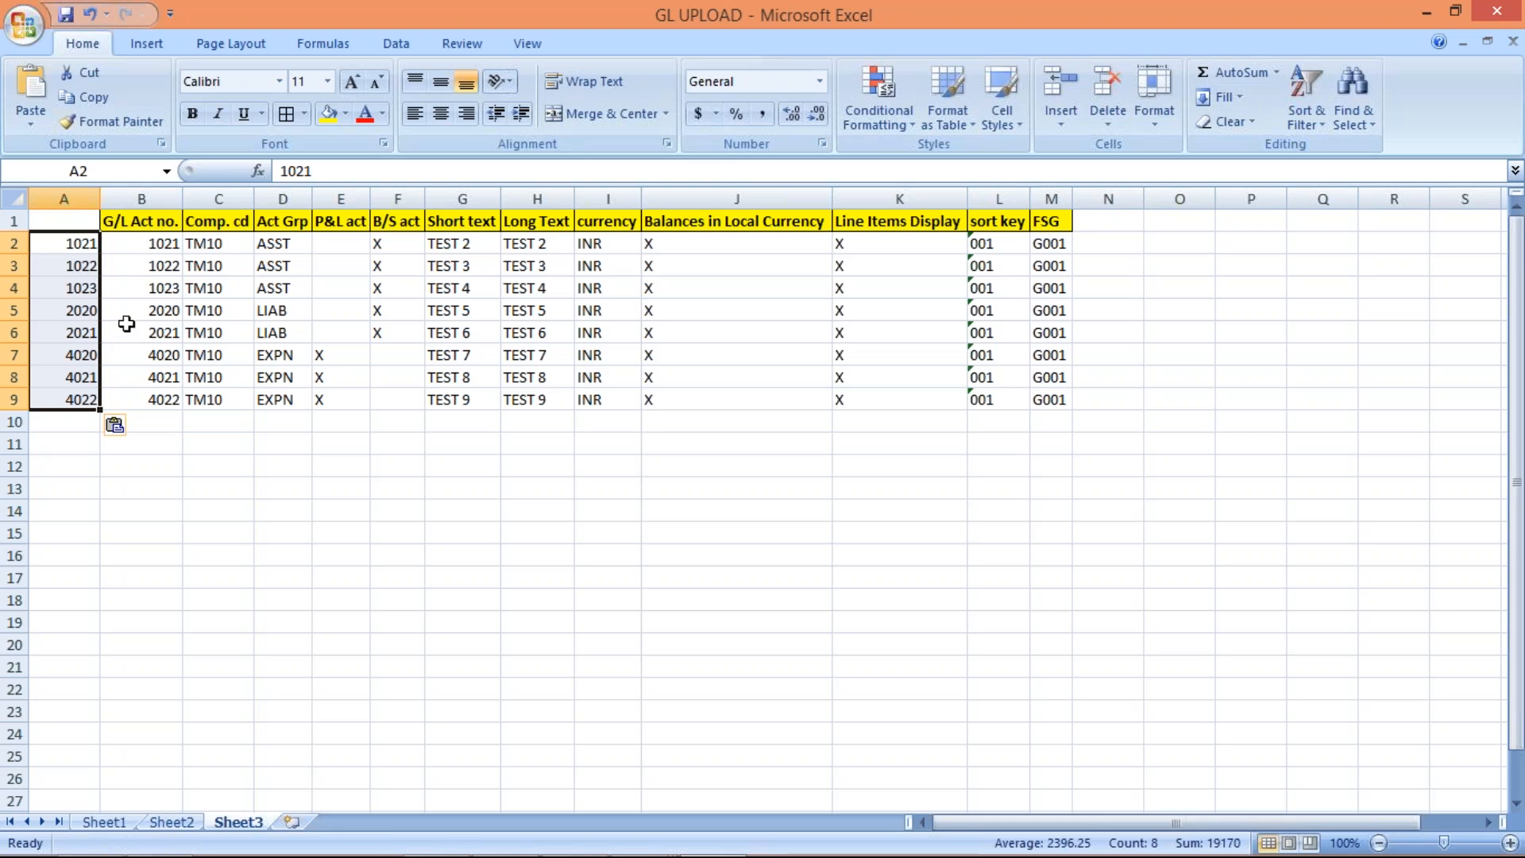
Step: Select rows 2–4 to compare accounts 1021, 1022 and 1023 against the original list
left_click(14, 242)
left_click(15, 265)
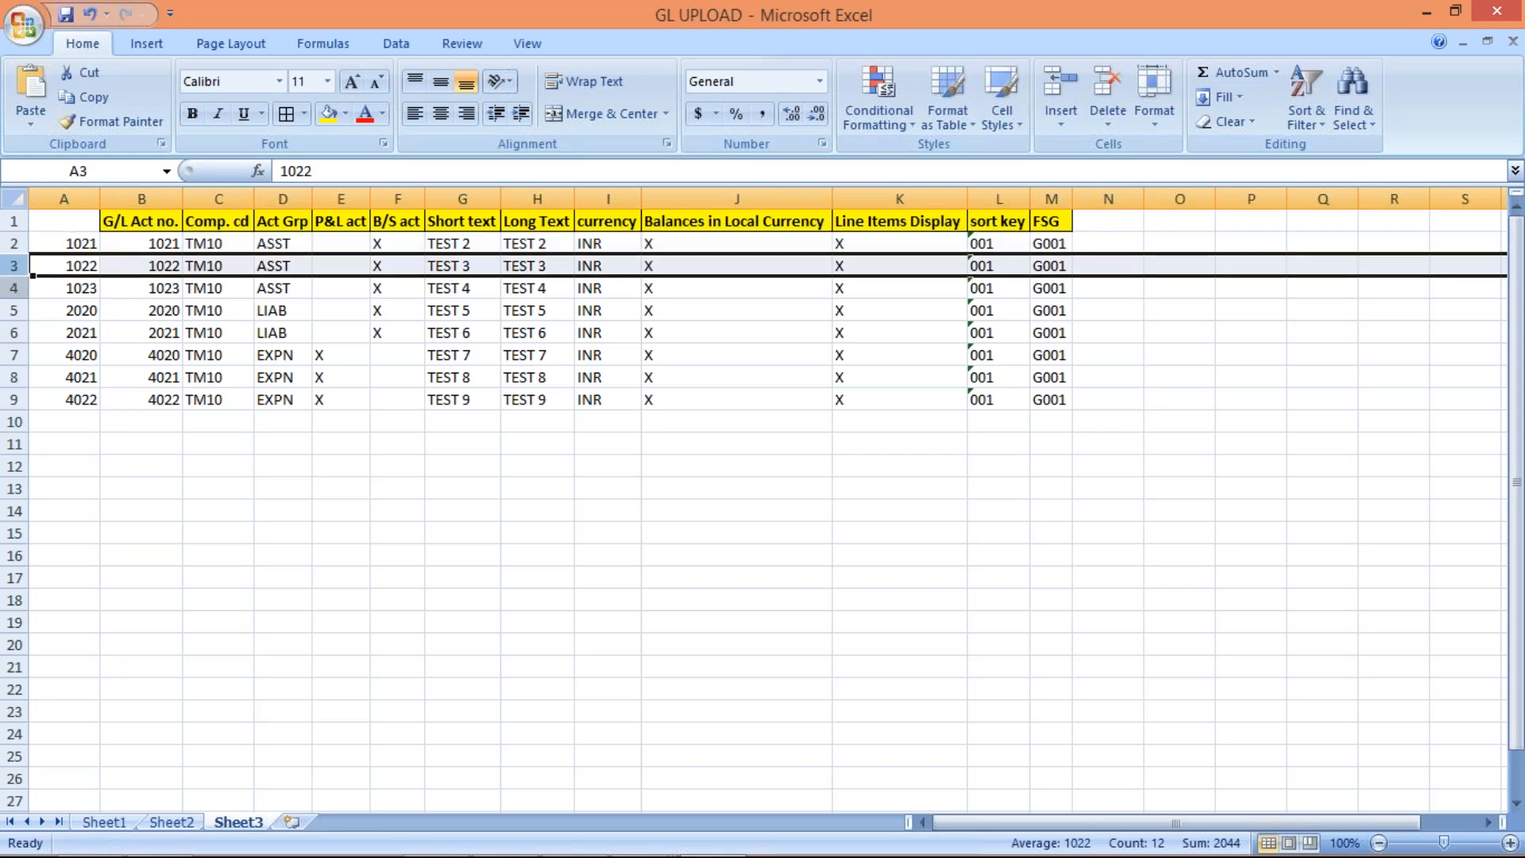
left_click(15, 288)
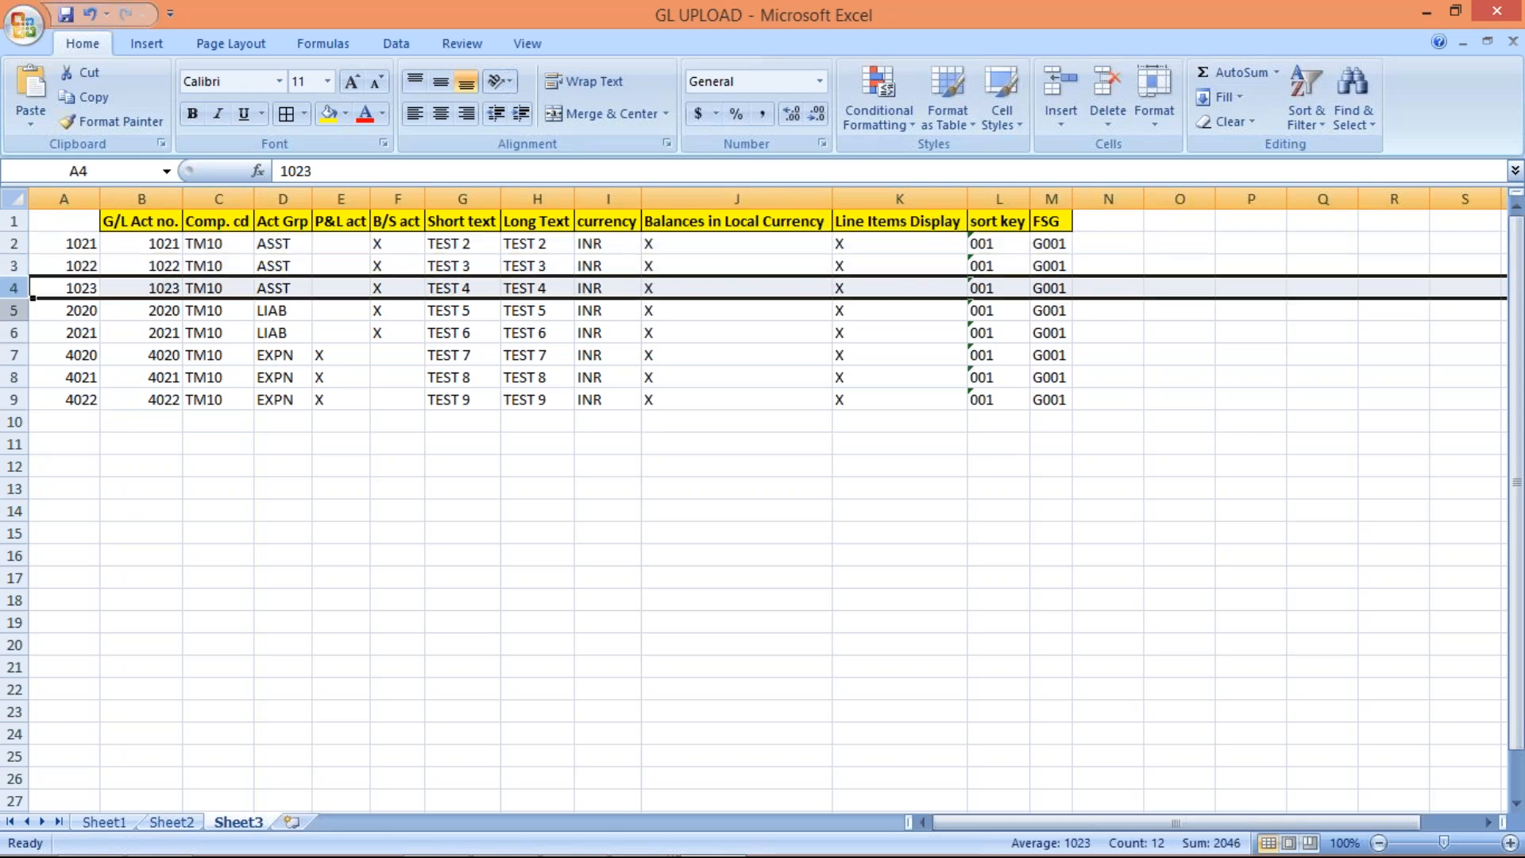